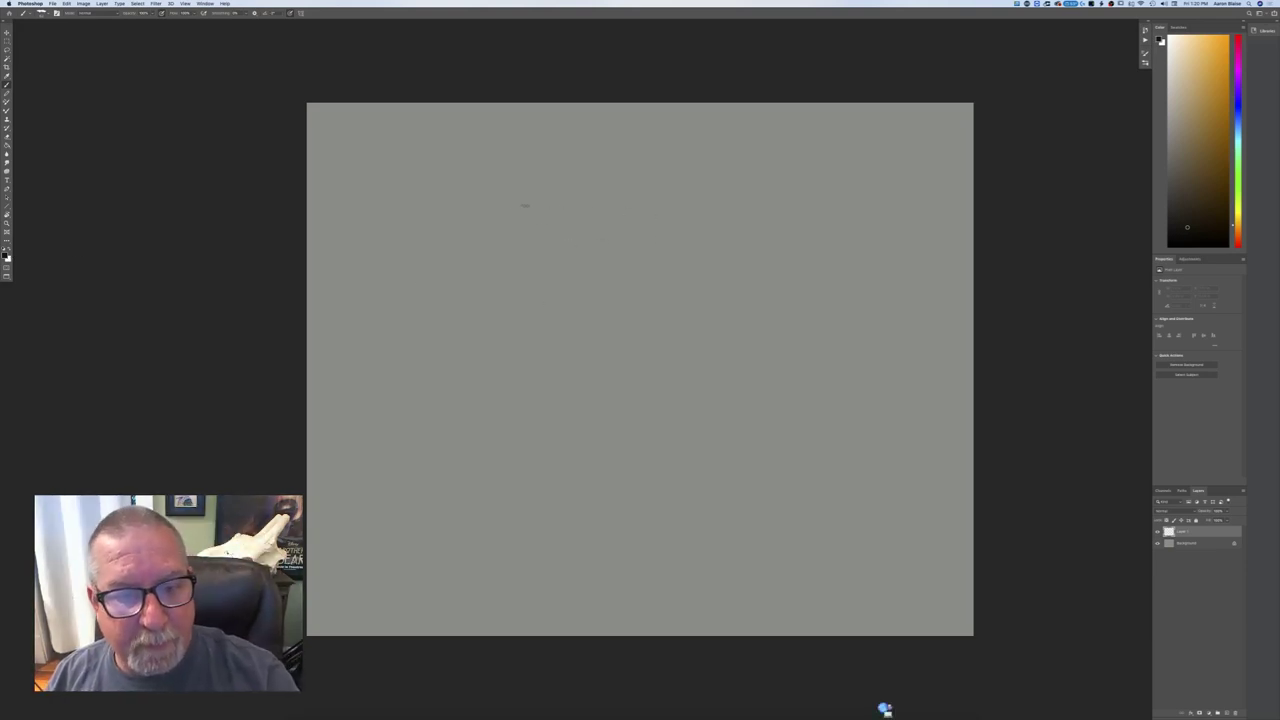
- Sketch the creature's domed, hooked upper beak, the wide-open mouth beneath it and the slanting lower jaw
left_click_drag(614, 223, 670, 186)
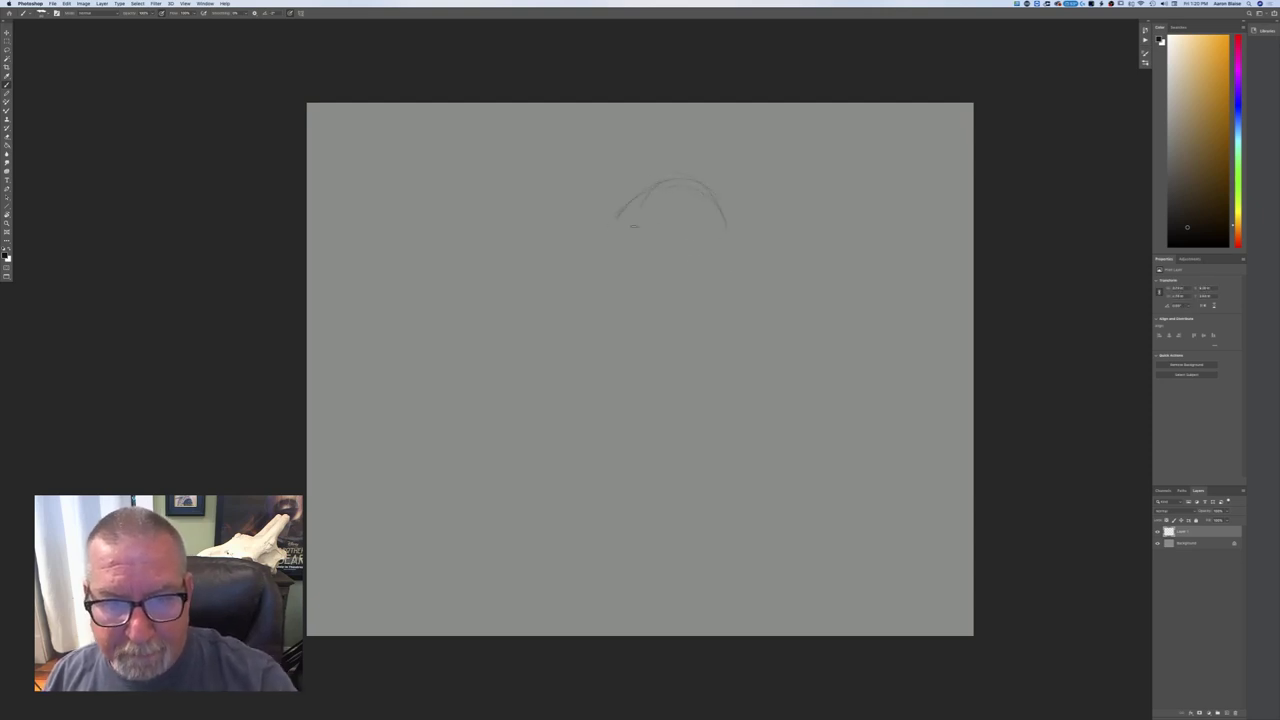
left_click_drag(634, 196, 609, 254)
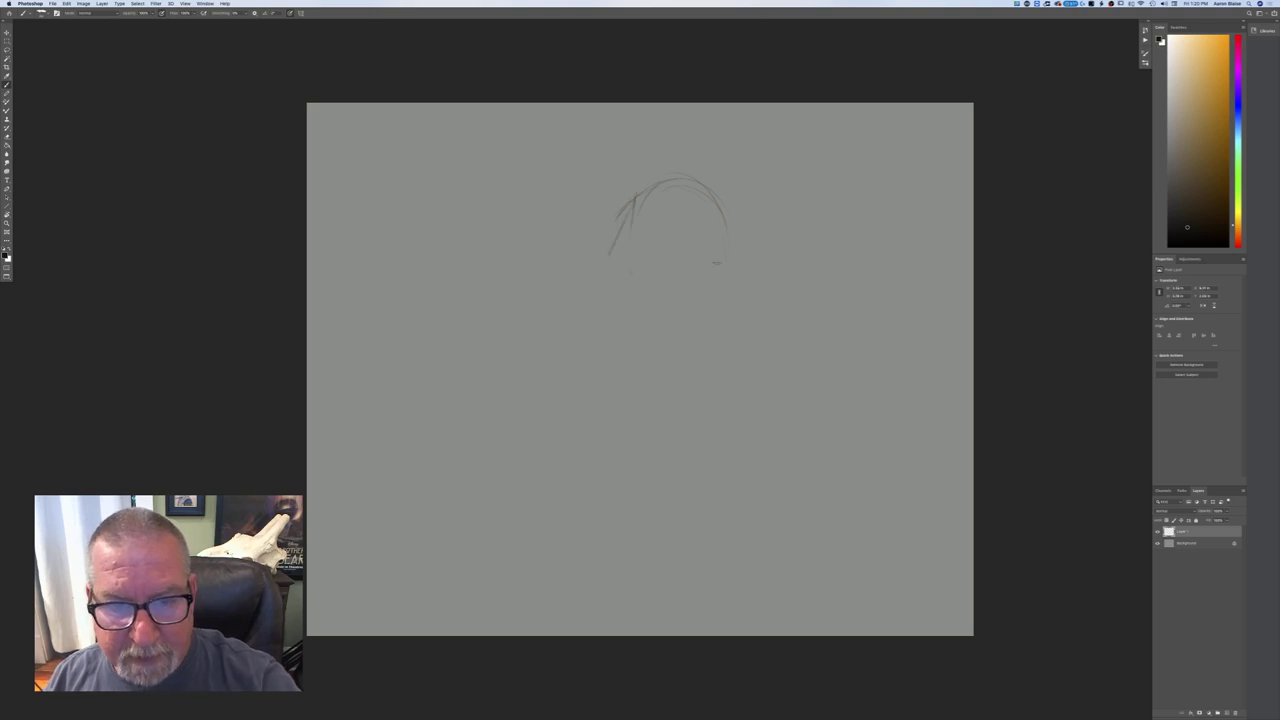
mouse_move(707, 251)
left_mouse_down()
mouse_move(594, 330)
mouse_move(590, 358)
left_mouse_up()
left_click_drag(698, 288, 690, 358)
left_click_drag(700, 310, 706, 360)
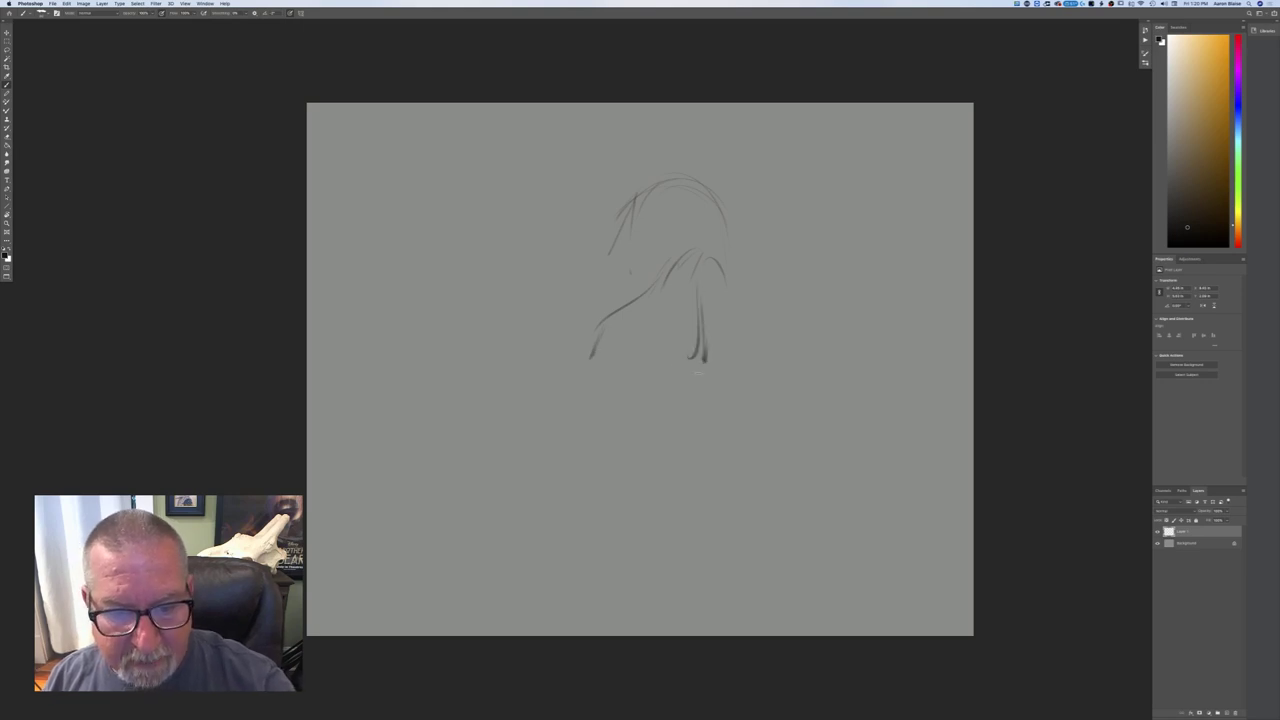
mouse_move(594, 360)
left_mouse_down()
mouse_move(703, 473)
mouse_move(703, 490)
mouse_move(693, 494)
mouse_move(676, 450)
left_mouse_up()
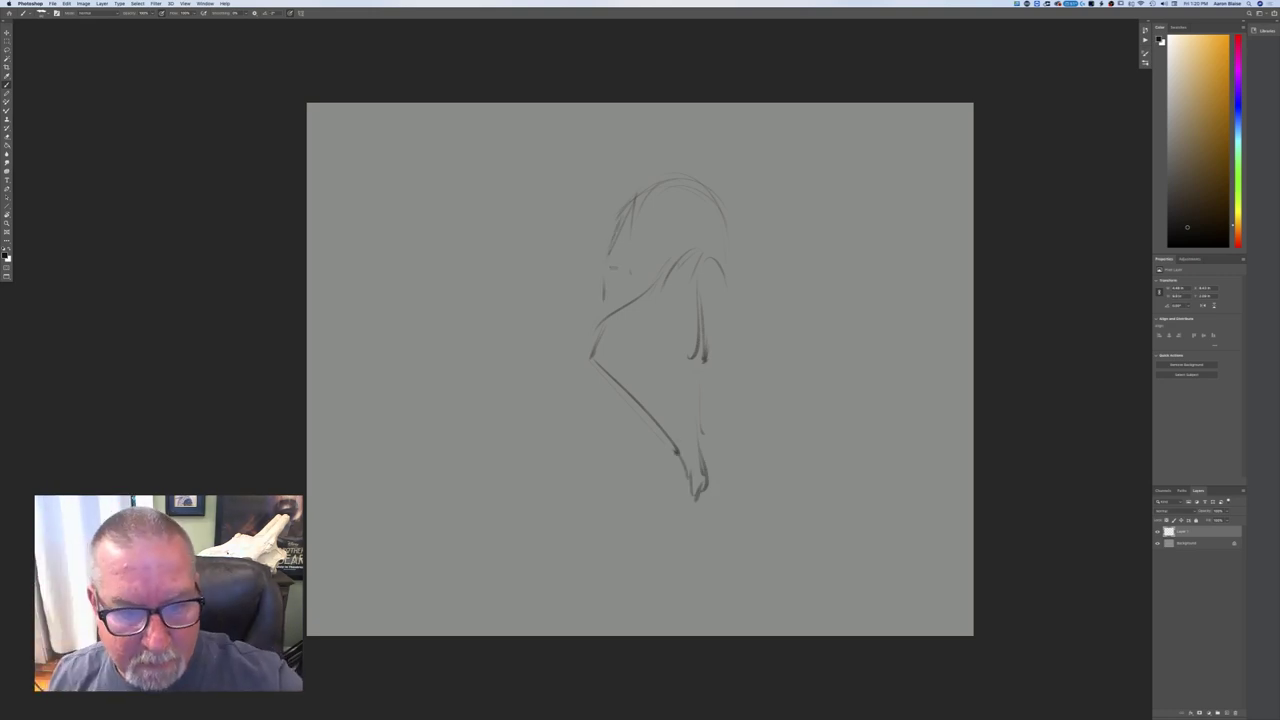
- Sketch the mouth corner and beak base, replace the first eye circle with a narrower oval eye, and add the cheek line behind it
left_click_drag(635, 214, 626, 236)
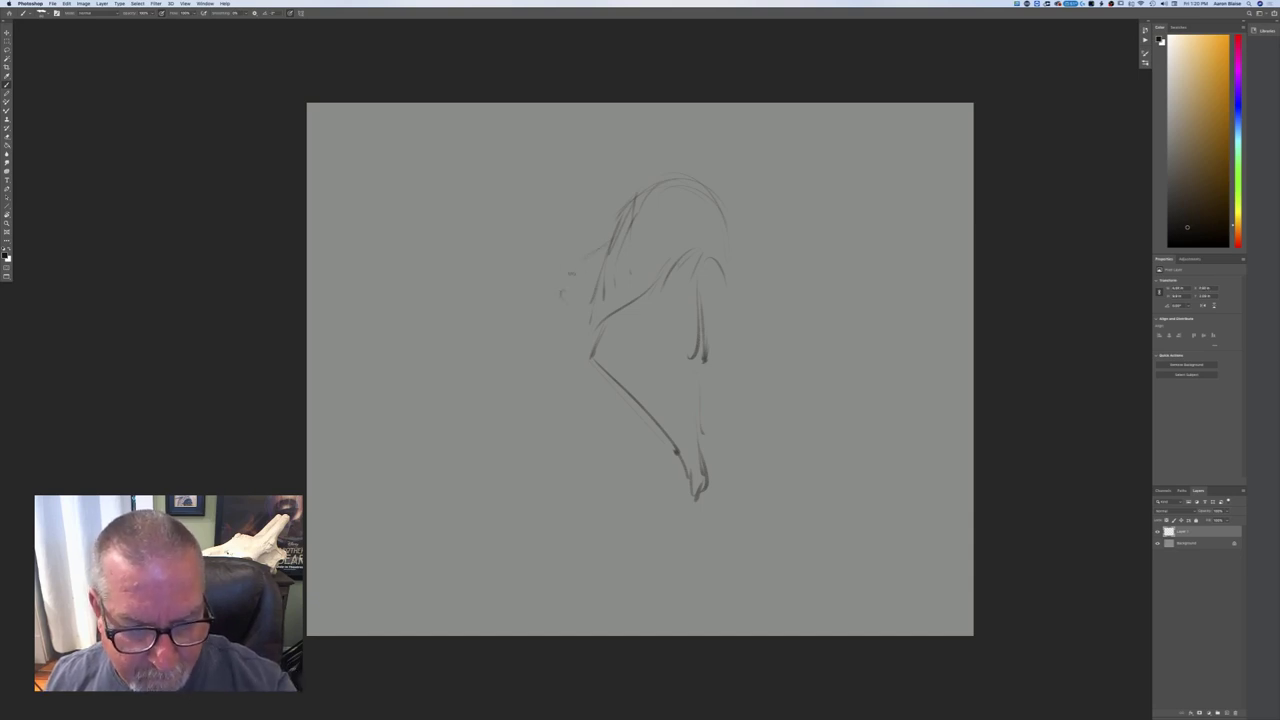
mouse_move(584, 274)
left_mouse_down()
mouse_move(578, 284)
mouse_move(600, 272)
left_mouse_up()
mouse_move(594, 338)
left_mouse_down()
mouse_move(579, 366)
mouse_move(629, 416)
mouse_move(568, 384)
left_mouse_up()
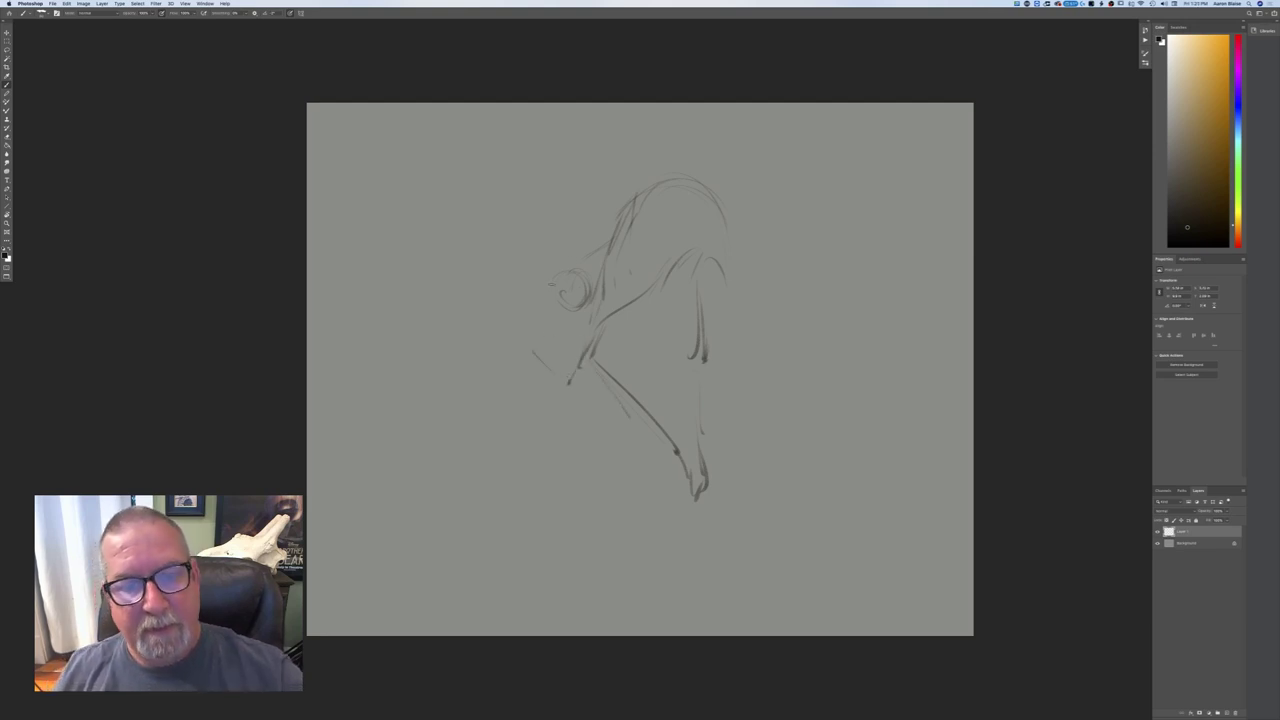
key("super+z")
key("super+z")
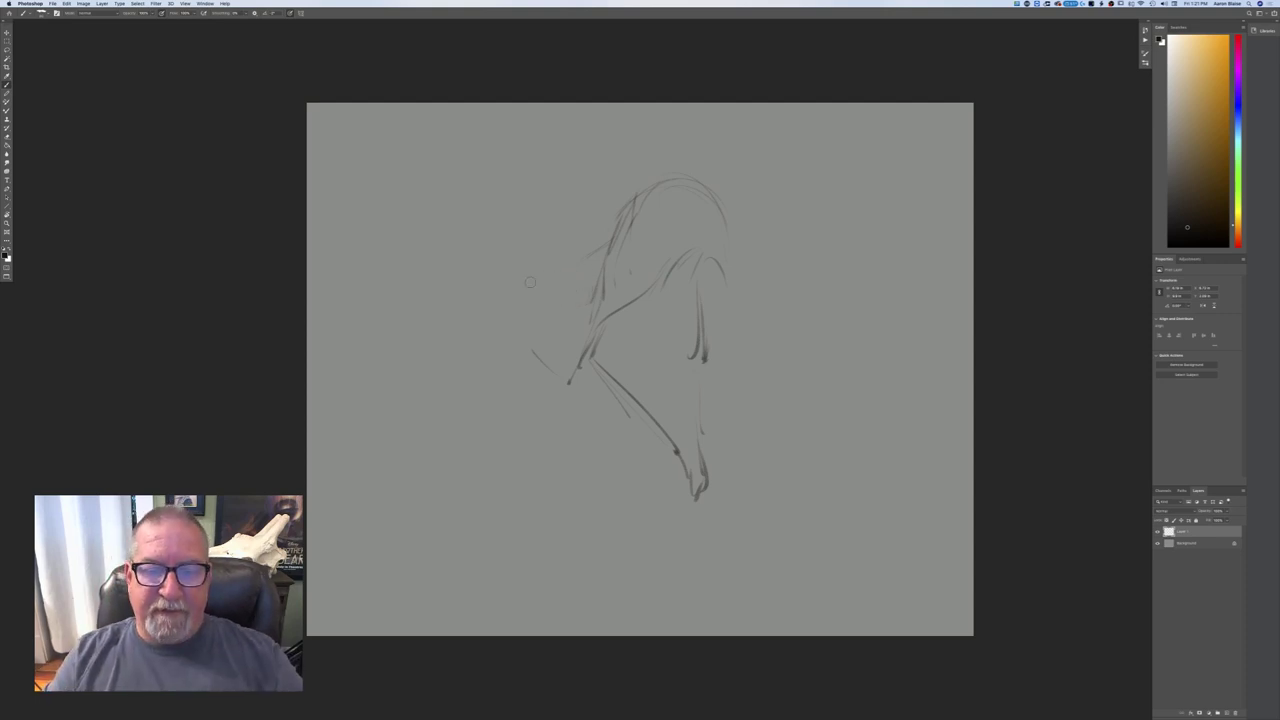
mouse_move(606, 226)
left_mouse_down()
mouse_move(573, 261)
mouse_move(572, 293)
mouse_move(572, 256)
mouse_move(560, 273)
mouse_move(574, 296)
left_mouse_up()
left_click_drag(578, 258, 562, 298)
mouse_move(560, 272)
left_mouse_down()
mouse_move(570, 296)
mouse_move(551, 298)
mouse_move(519, 367)
left_mouse_up()
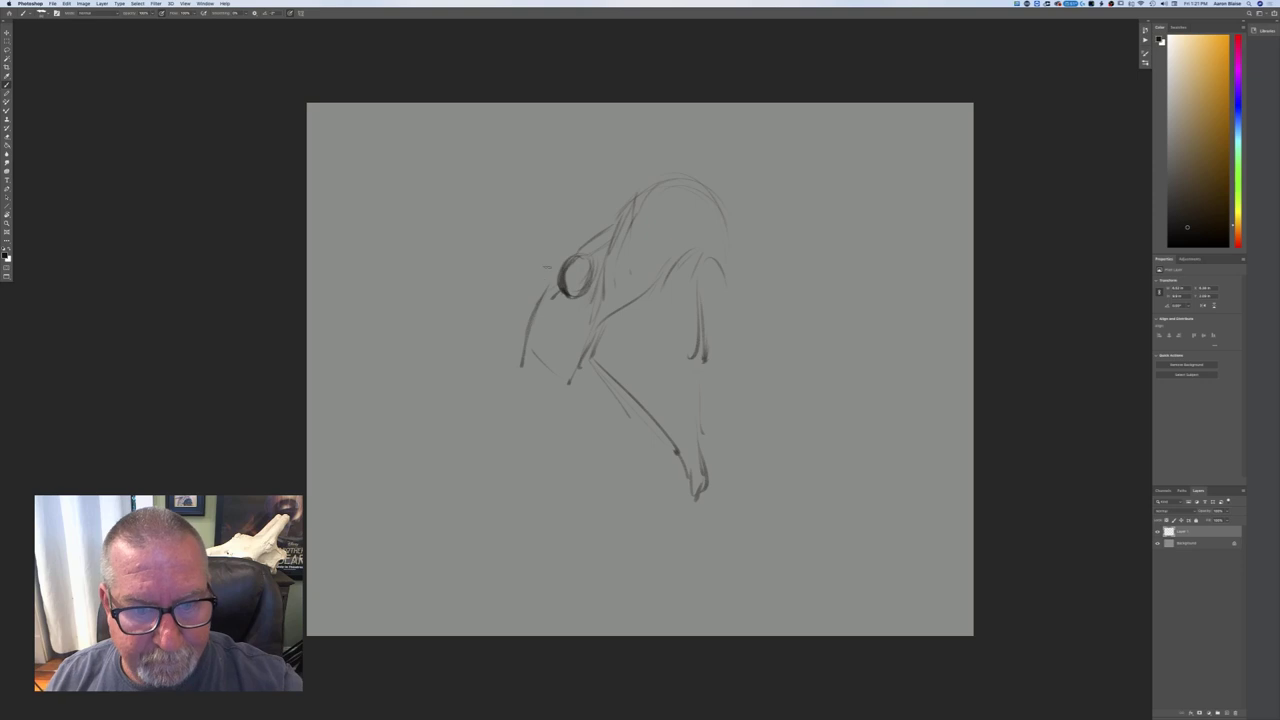
- Draw the far edge of the open mouth, then build up the lower jaw's underside and its pointed tip
left_click_drag(710, 300, 724, 434)
left_click_drag(714, 352, 720, 432)
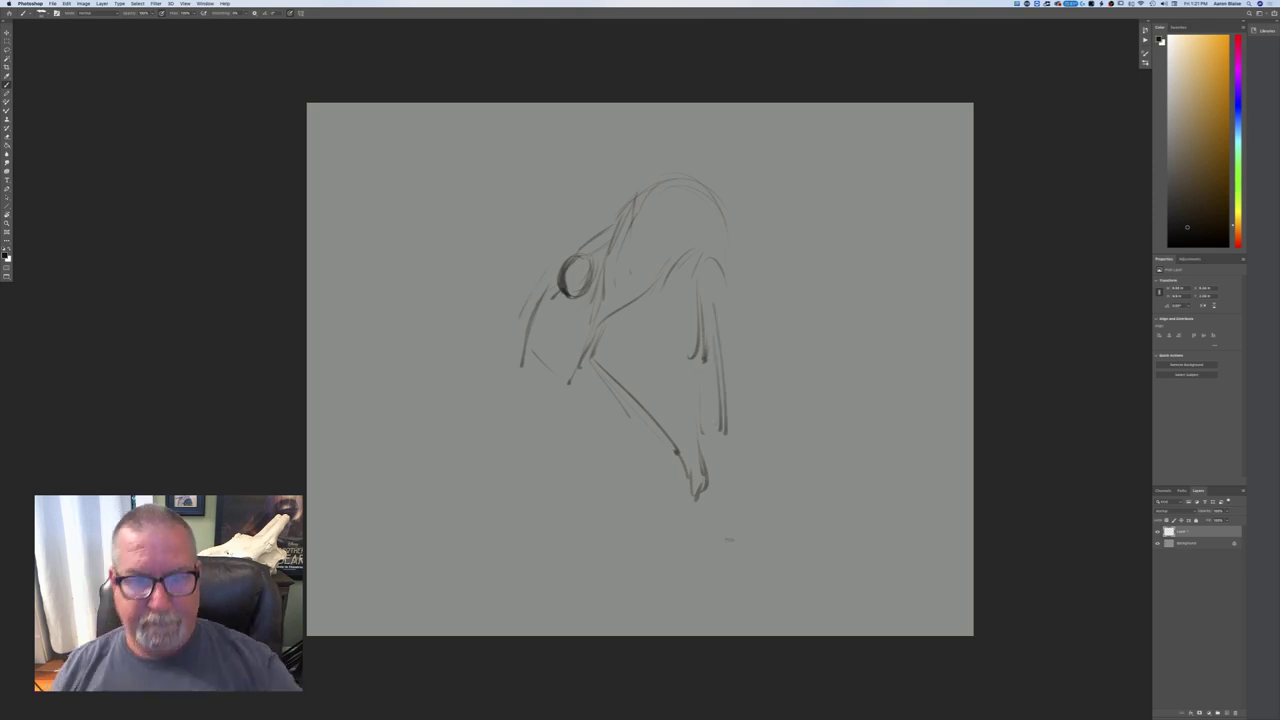
mouse_move(654, 450)
left_mouse_down()
mouse_move(583, 428)
mouse_move(588, 372)
left_mouse_up()
mouse_move(620, 436)
left_mouse_down()
mouse_move(666, 458)
mouse_move(704, 506)
left_mouse_up()
left_click_drag(662, 450, 686, 502)
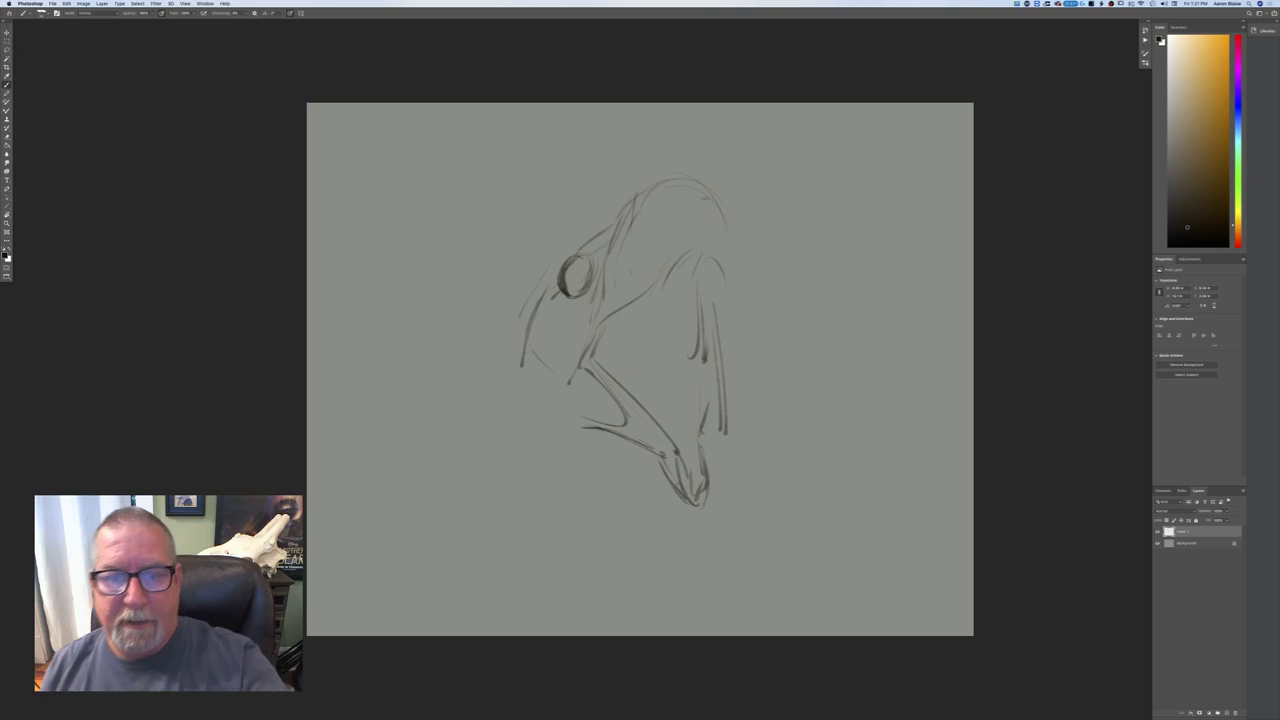
- Strengthen the upper beak's front edge, hooked tip and lower rim, and mark the creases at its base
left_click_drag(724, 230, 724, 274)
left_click_drag(716, 198, 726, 286)
mouse_move(712, 242)
left_mouse_down()
mouse_move(722, 278)
mouse_move(718, 248)
mouse_move(656, 282)
left_mouse_up()
left_click_drag(628, 230, 610, 276)
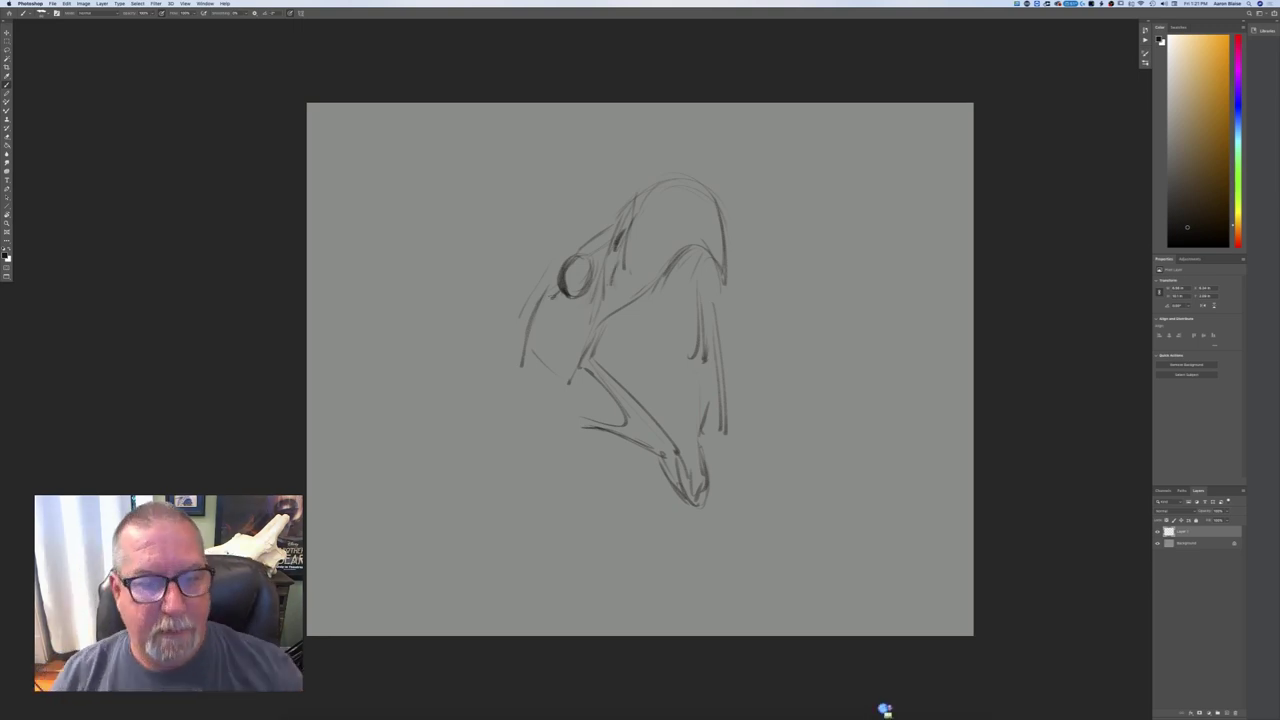
- Draw the brow and sloping head contour around the eye, then add the pupil and lower eyelid lines
mouse_move(582, 238)
left_mouse_down()
mouse_move(560, 250)
mouse_move(541, 292)
left_mouse_up()
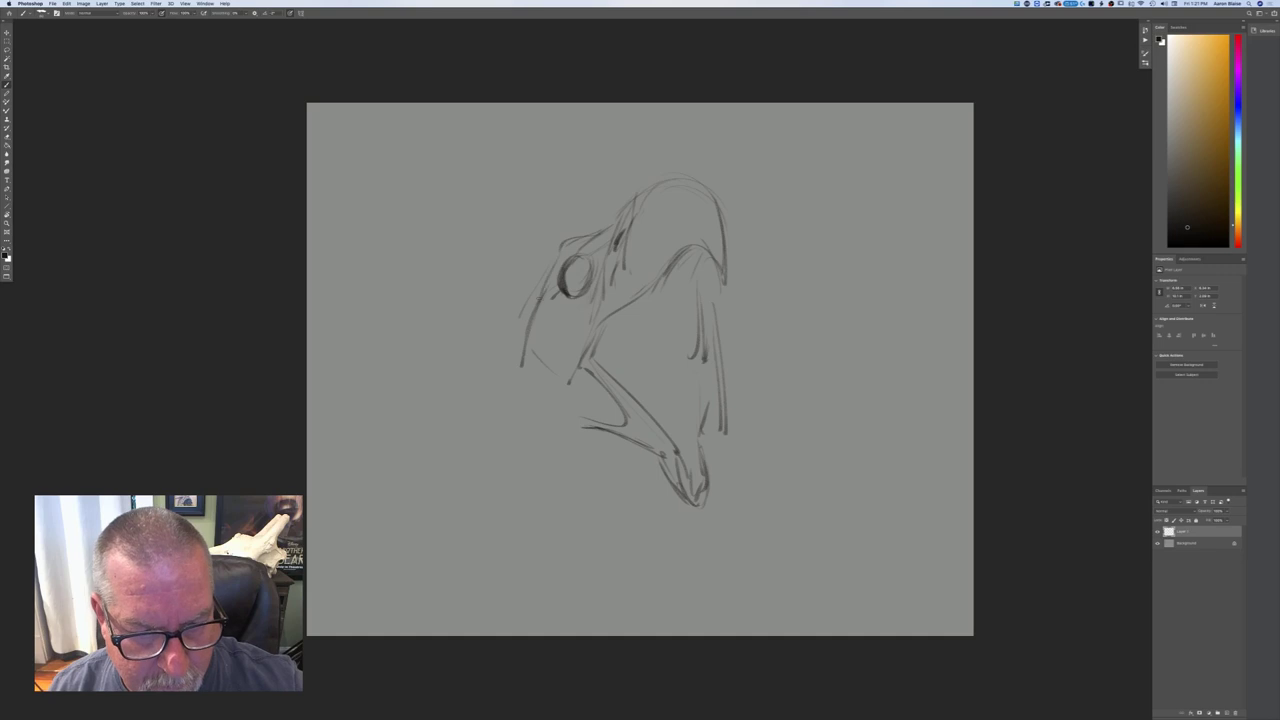
left_click_drag(606, 227, 562, 250)
mouse_move(590, 238)
left_mouse_down()
mouse_move(566, 246)
mouse_move(538, 306)
left_mouse_up()
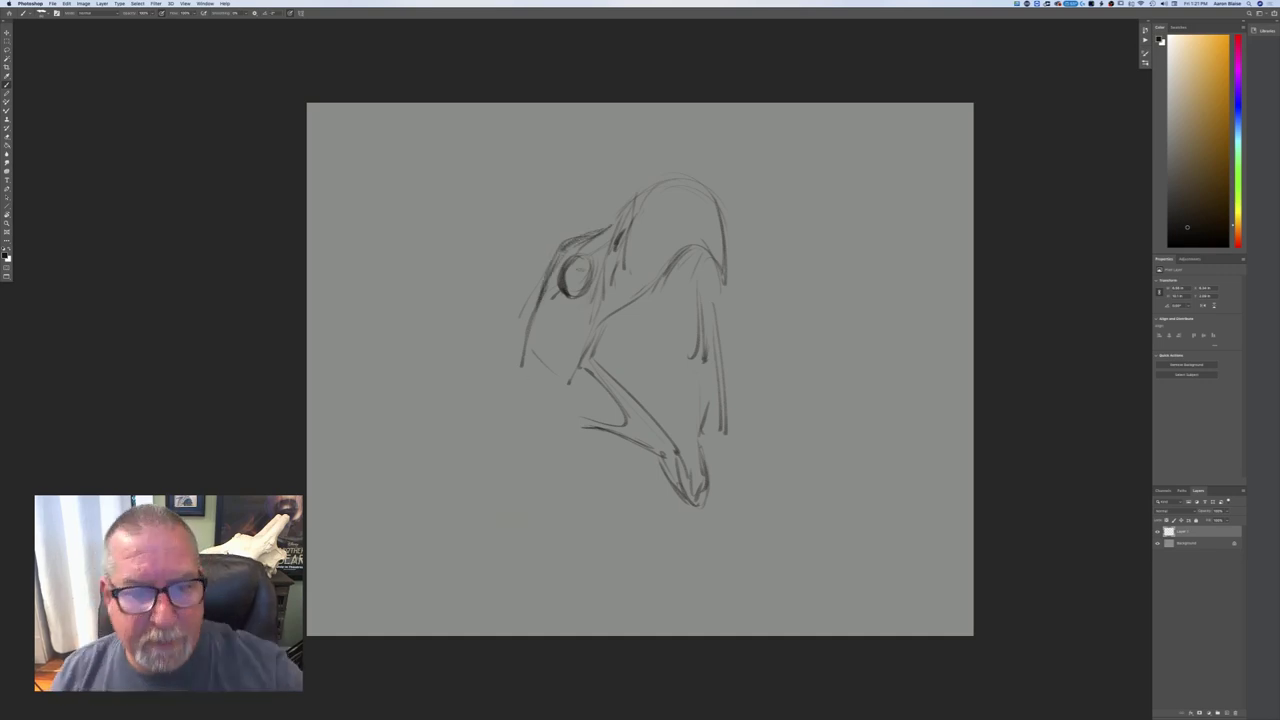
mouse_move(584, 270)
left_mouse_down()
mouse_move(572, 285)
mouse_move(597, 272)
mouse_move(567, 314)
mouse_move(539, 311)
left_mouse_up()
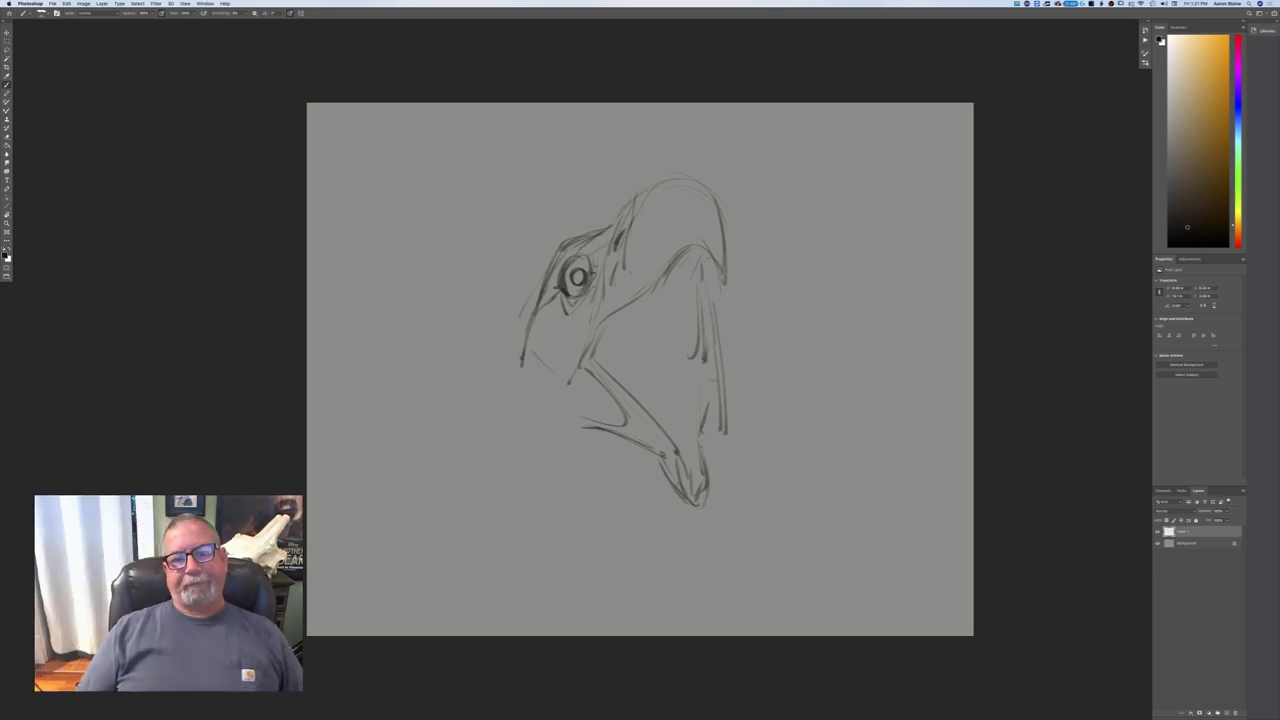
- Darken the upper beak's outline and hooked tip, and sketch the tongue and fold lines inside the mouth
left_click_drag(722, 240, 725, 256)
mouse_move(702, 178)
left_mouse_down()
mouse_move(723, 231)
mouse_move(714, 203)
left_mouse_up()
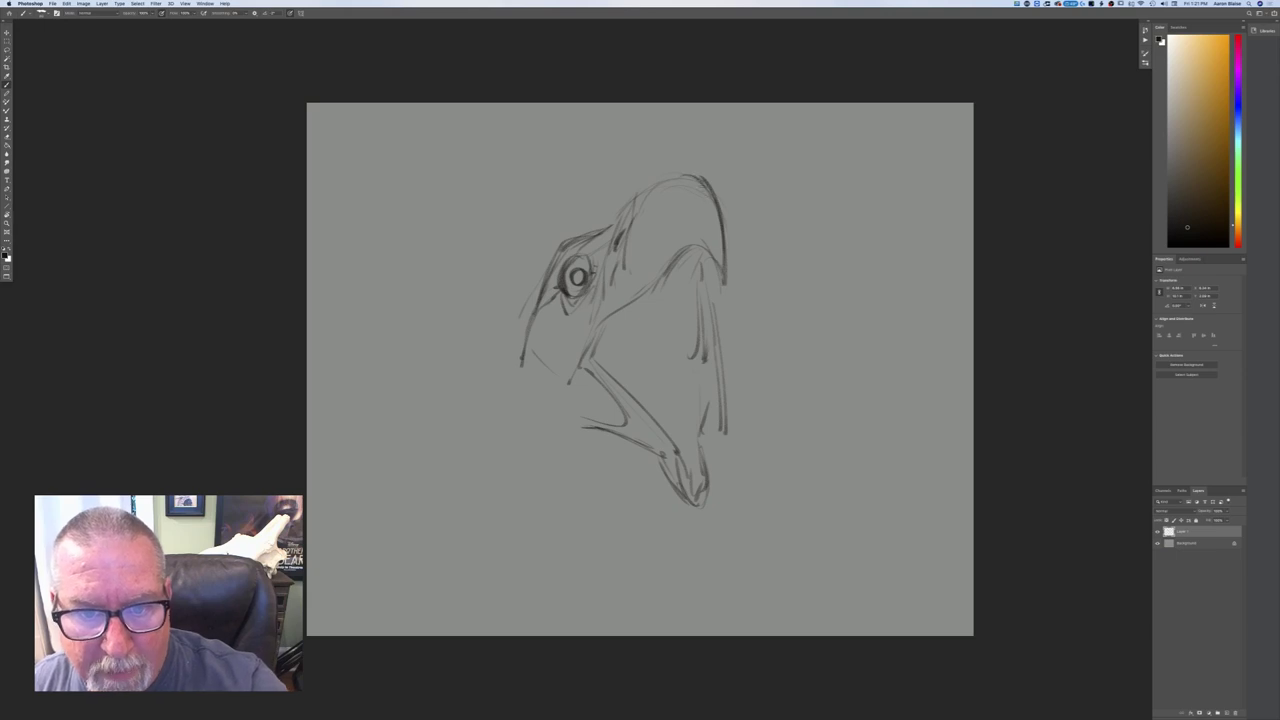
left_click_drag(634, 201, 677, 177)
left_click_drag(724, 274, 726, 308)
mouse_move(706, 254)
left_mouse_down()
mouse_move(721, 282)
mouse_move(674, 258)
mouse_move(718, 264)
left_mouse_up()
mouse_move(672, 354)
left_mouse_down()
mouse_move(640, 359)
mouse_move(689, 454)
left_mouse_up()
mouse_move(676, 290)
left_mouse_down()
mouse_move(662, 328)
mouse_move(640, 334)
mouse_move(656, 338)
left_mouse_up()
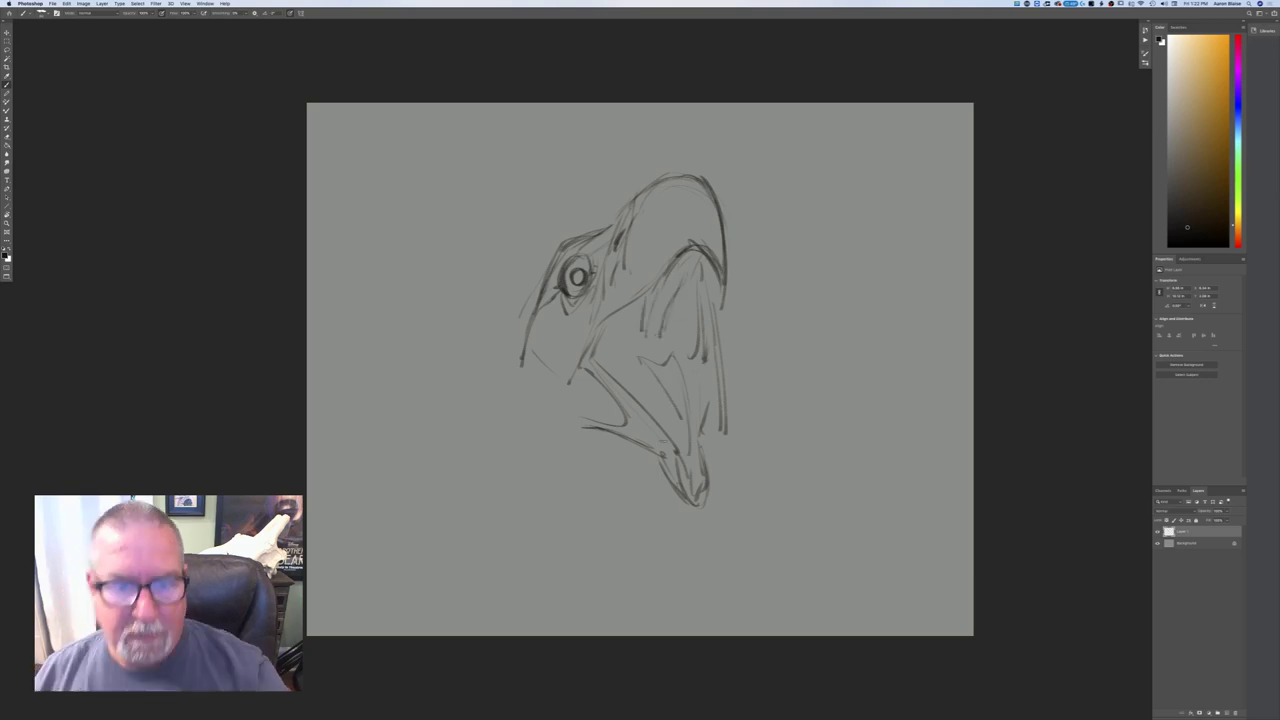
- Extend the back of the head down to the jaw hinge and darken the folds along the far side of the mouth
left_click_drag(536, 312, 520, 423)
left_click_drag(713, 314, 720, 366)
left_click_drag(712, 316, 719, 362)
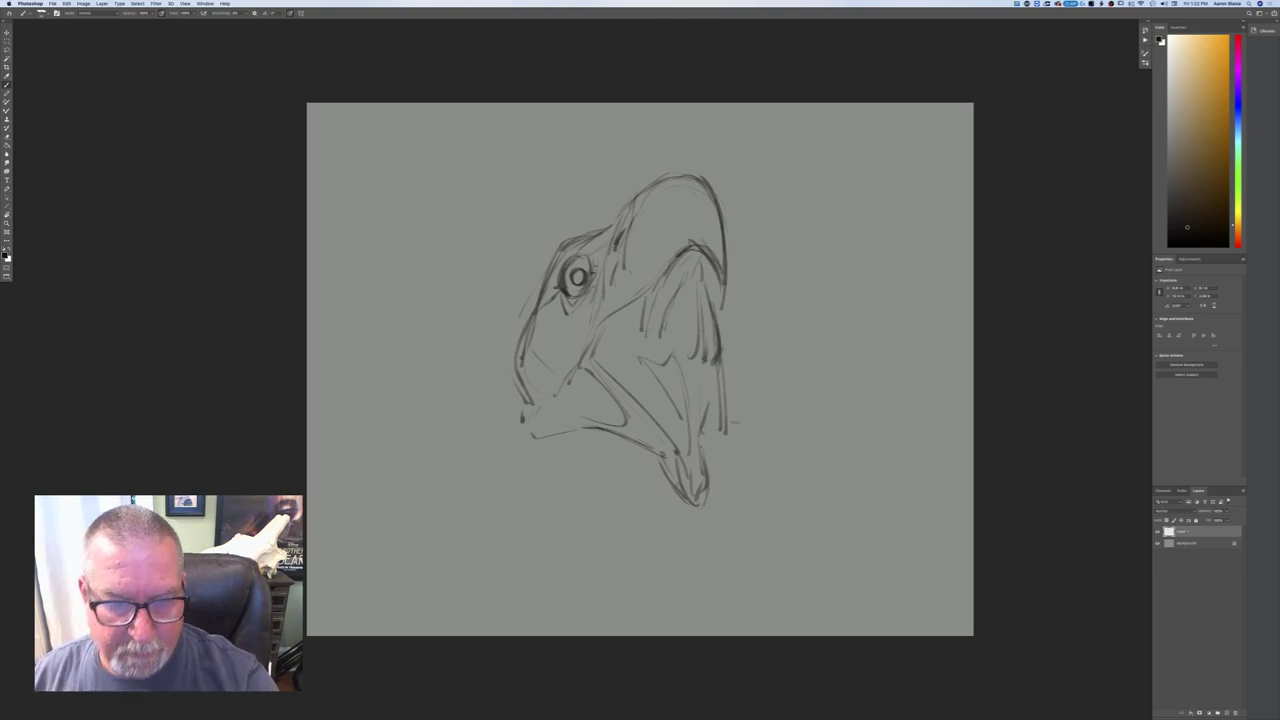
- Sketch a curved neck line below the back of the head and a slanting shoulder line beyond the open mouth
left_click_drag(508, 410, 512, 534)
left_click_drag(488, 466, 522, 556)
left_click_drag(726, 394, 776, 446)
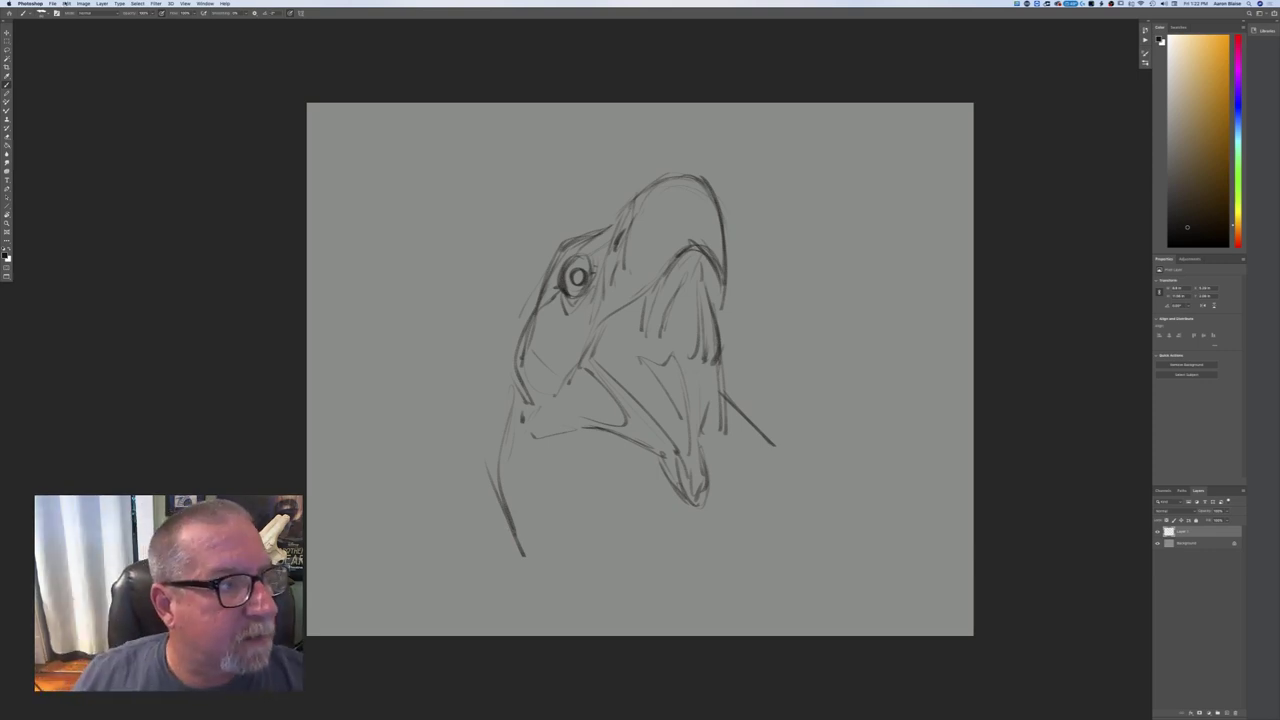
- Scale the head sketch down to about three quarters, tilt it slightly clockwise and reposition it near the canvas centre
left_click(66, 3)
left_click(84, 151)
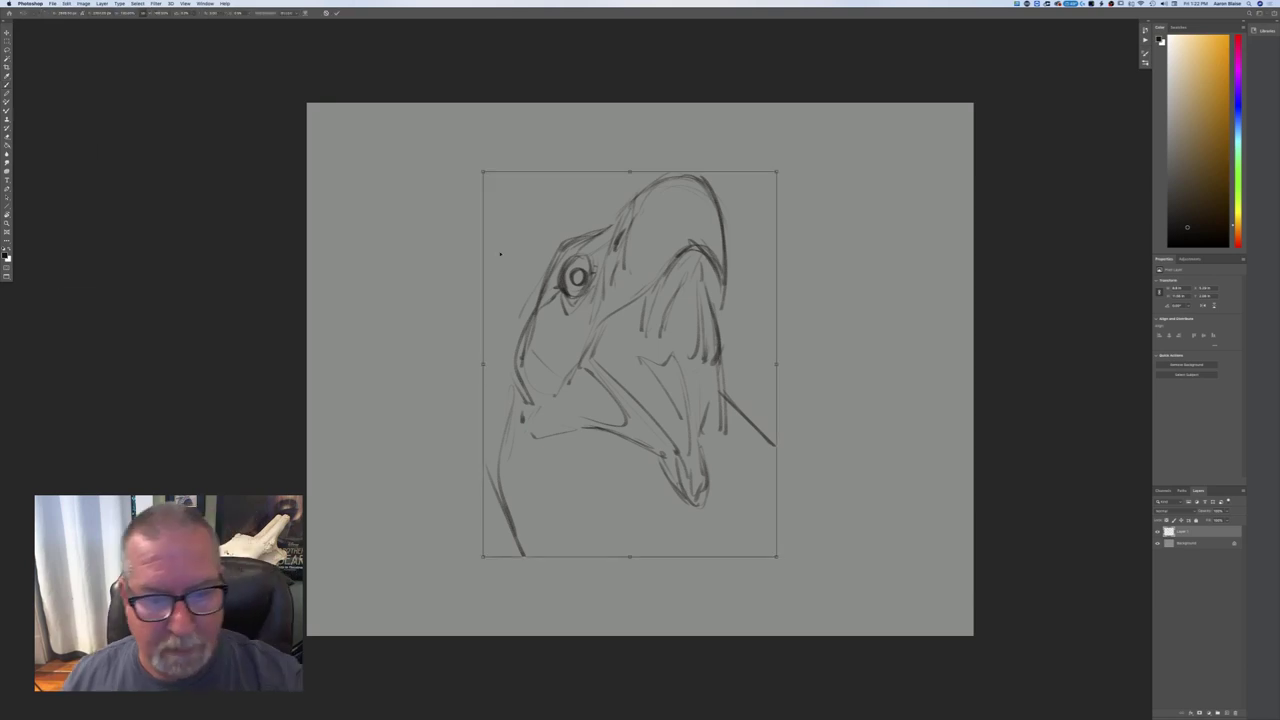
left_click_drag(481, 172, 564, 276)
left_click_drag(548, 574, 539, 565)
left_click_drag(596, 446, 611, 414)
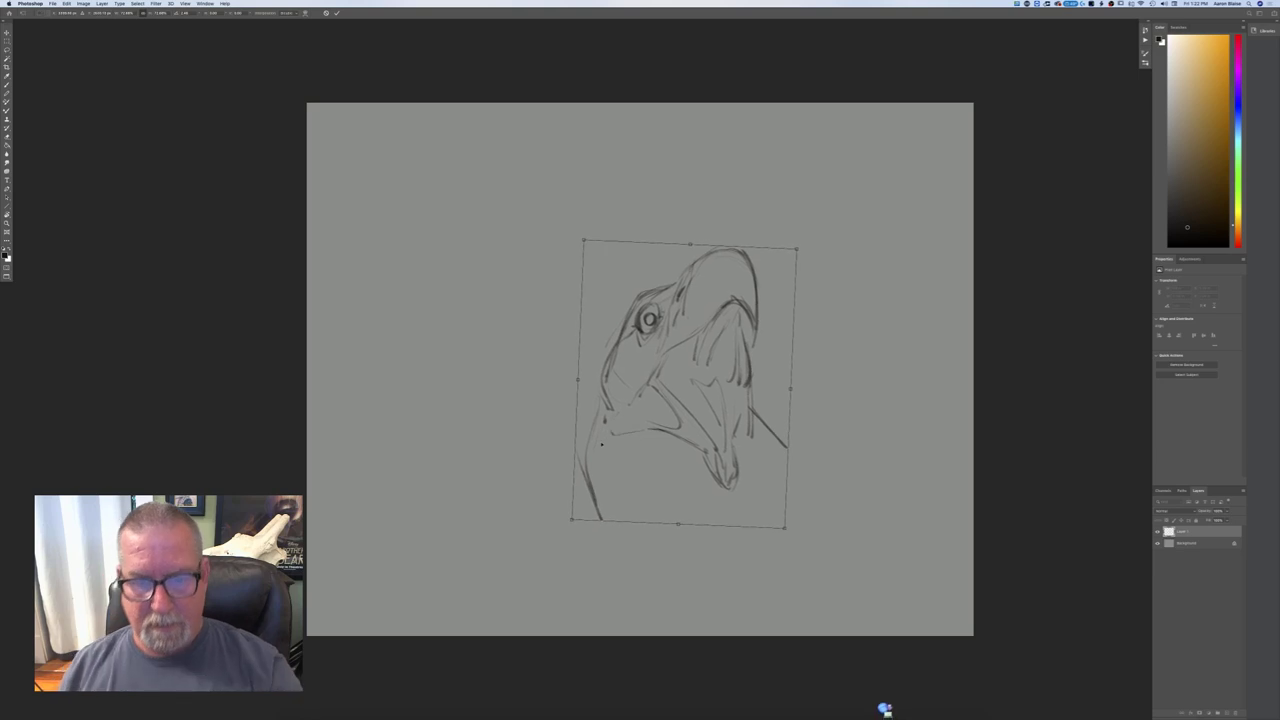
key("Return")
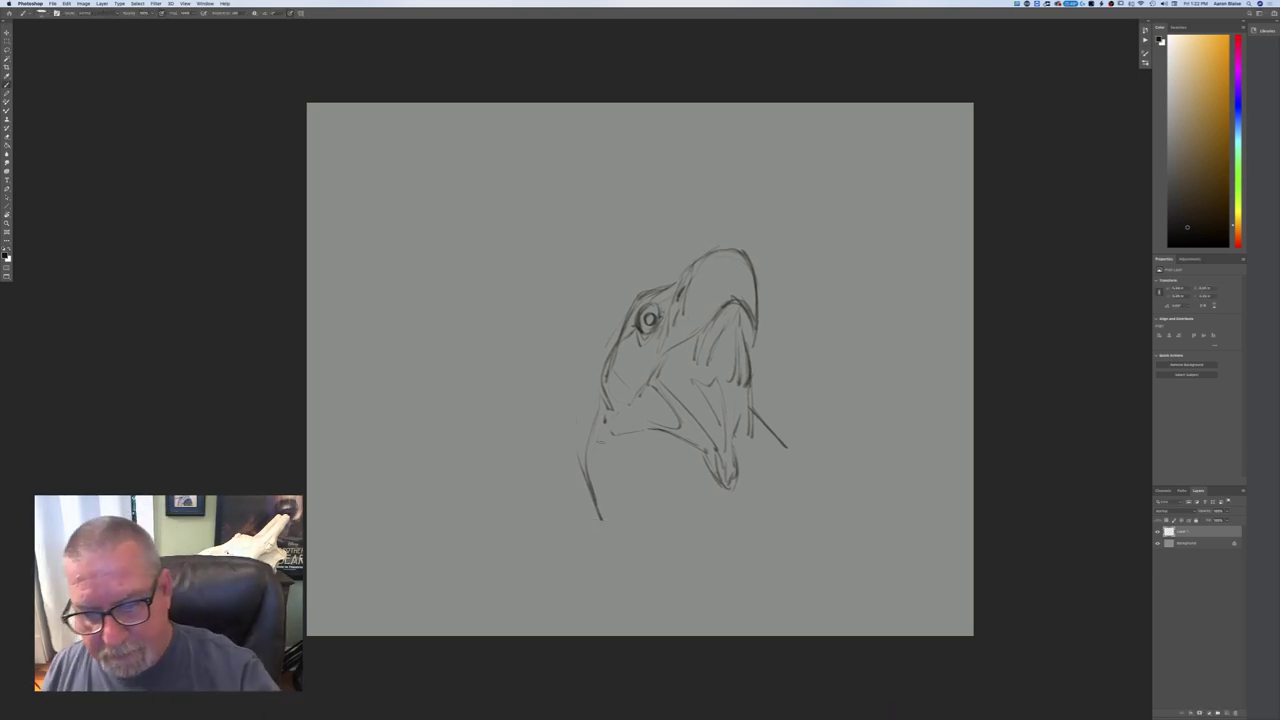
- Erase the neck and shoulder lines and sketch a large rounded contour around the back of the head and under the jaw
left_click_drag(754, 412, 791, 462)
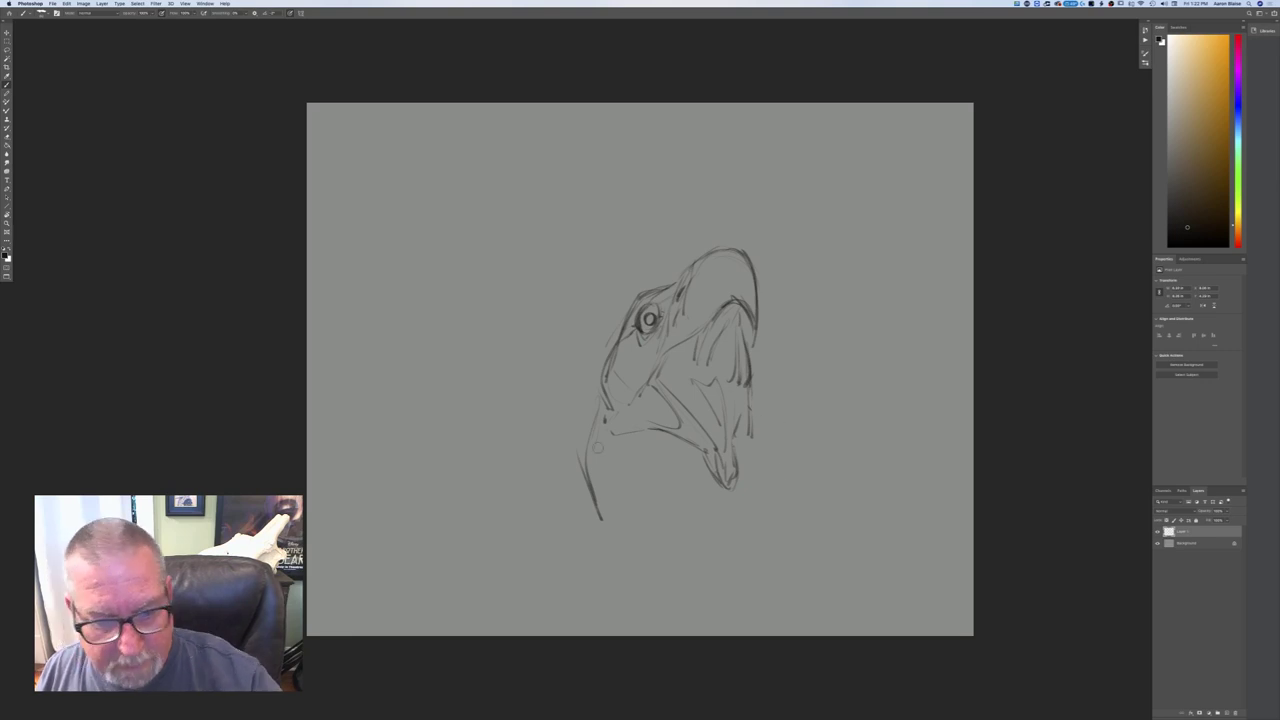
left_click_drag(597, 447, 600, 518)
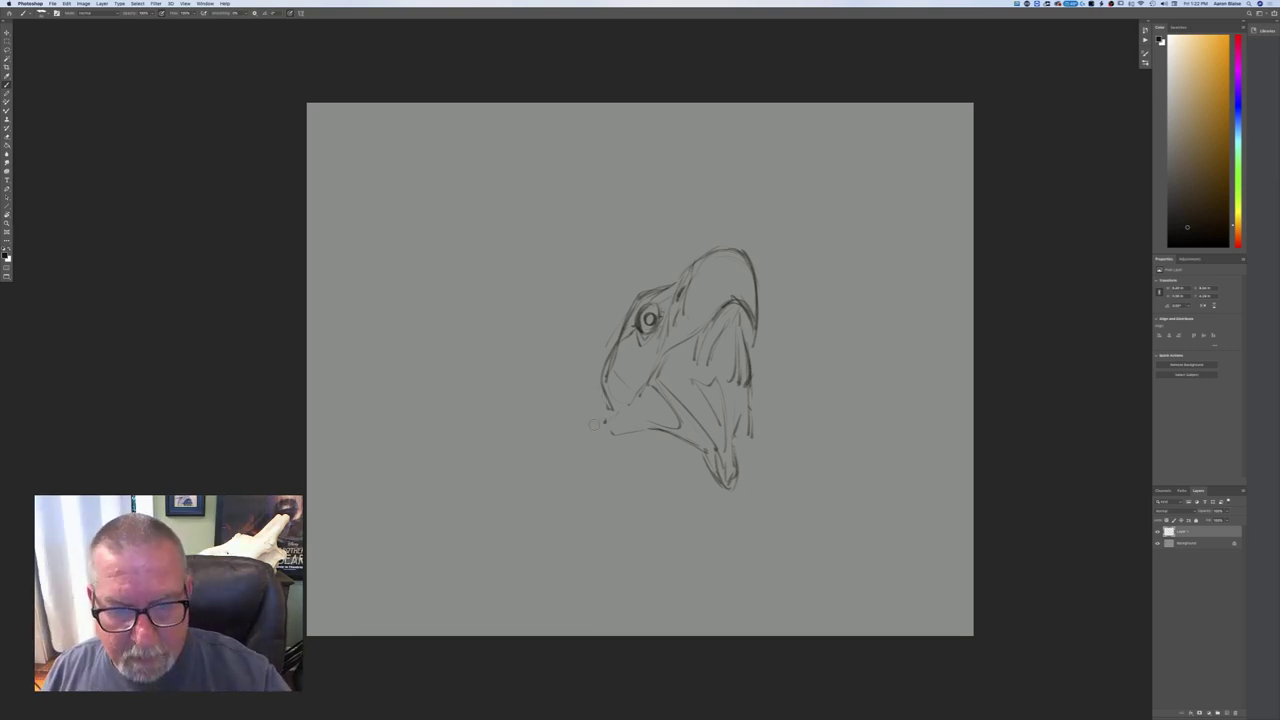
mouse_move(652, 252)
left_mouse_down()
mouse_move(566, 269)
mouse_move(518, 362)
mouse_move(596, 465)
left_mouse_up()
mouse_move(688, 452)
left_mouse_down()
mouse_move(530, 408)
mouse_move(612, 478)
mouse_move(527, 378)
mouse_move(545, 283)
left_mouse_up()
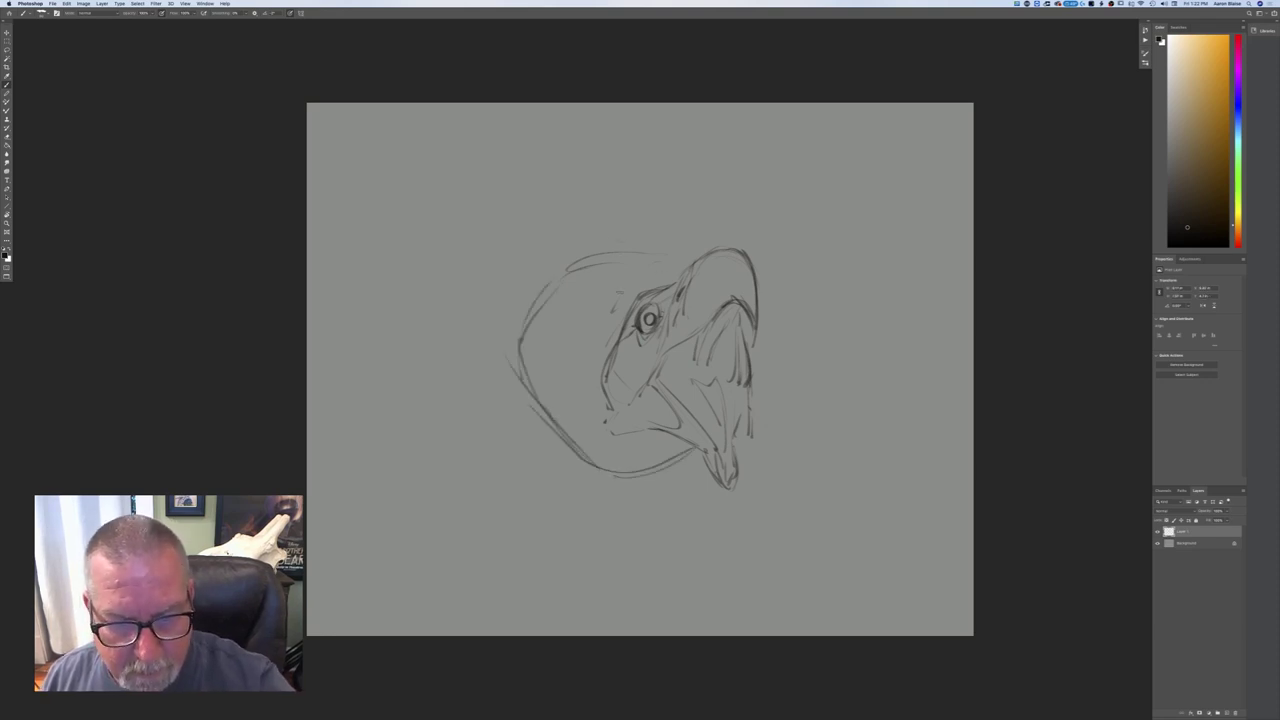
left_click_drag(612, 329, 589, 366)
left_click_drag(638, 294, 622, 318)
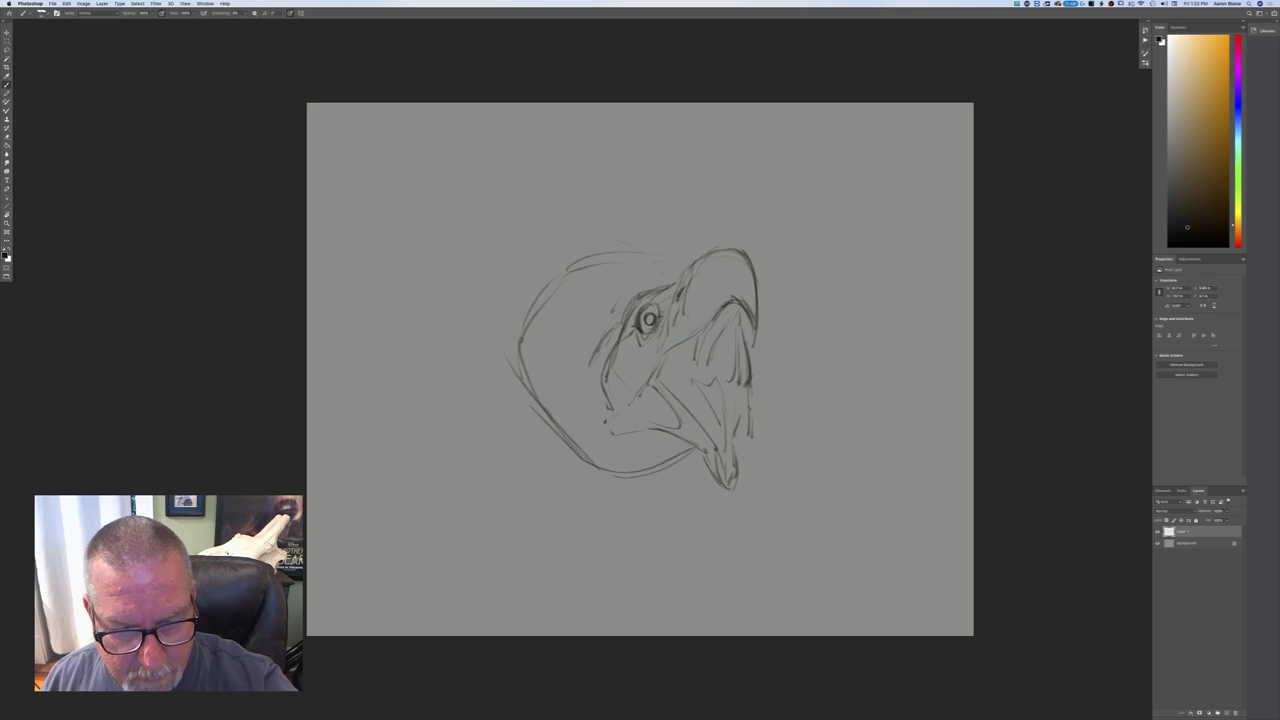
- Thicken the contour behind the head and sketch the sweeping back curve, neck line and long arcs in front of the beak
mouse_move(624, 272)
left_mouse_down()
mouse_move(570, 287)
mouse_move(517, 372)
mouse_move(530, 440)
mouse_move(576, 478)
left_mouse_up()
mouse_move(552, 290)
left_mouse_down()
mouse_move(472, 342)
mouse_move(446, 398)
left_mouse_up()
left_click_drag(782, 358, 870, 462)
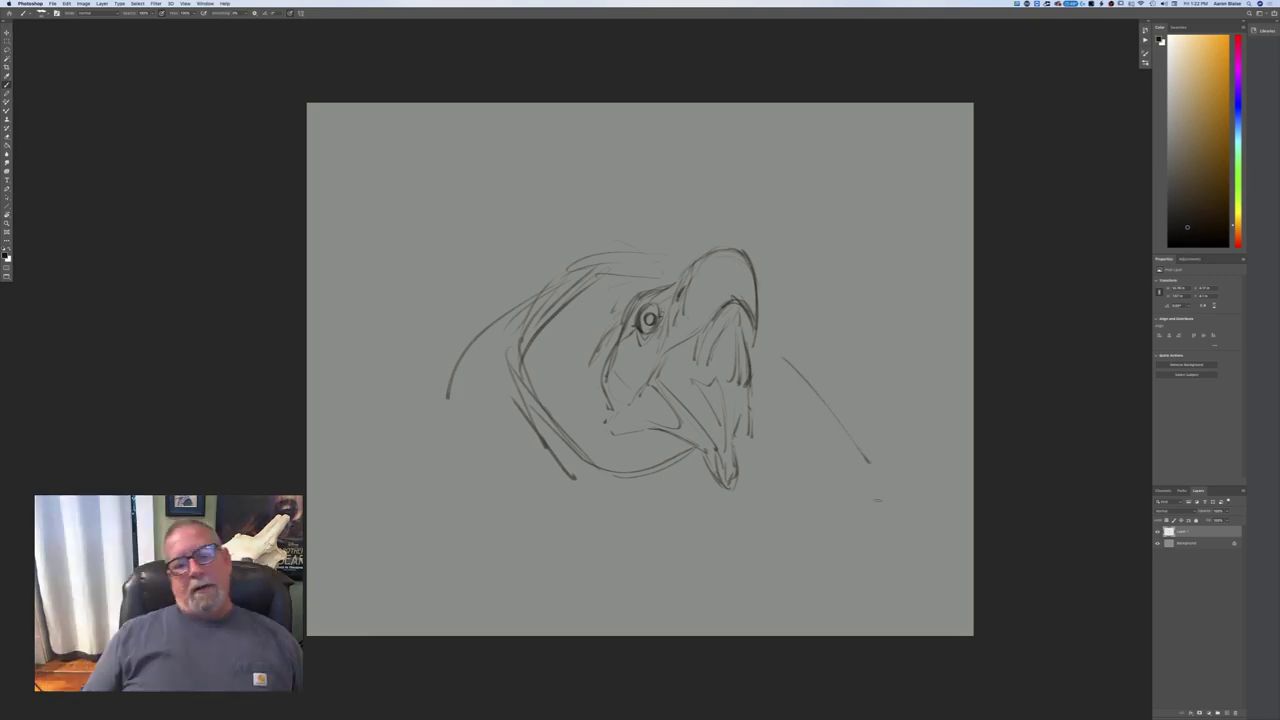
left_click_drag(544, 420, 586, 506)
left_click_drag(866, 464, 872, 560)
left_click_drag(894, 504, 886, 538)
left_click_drag(826, 154, 904, 480)
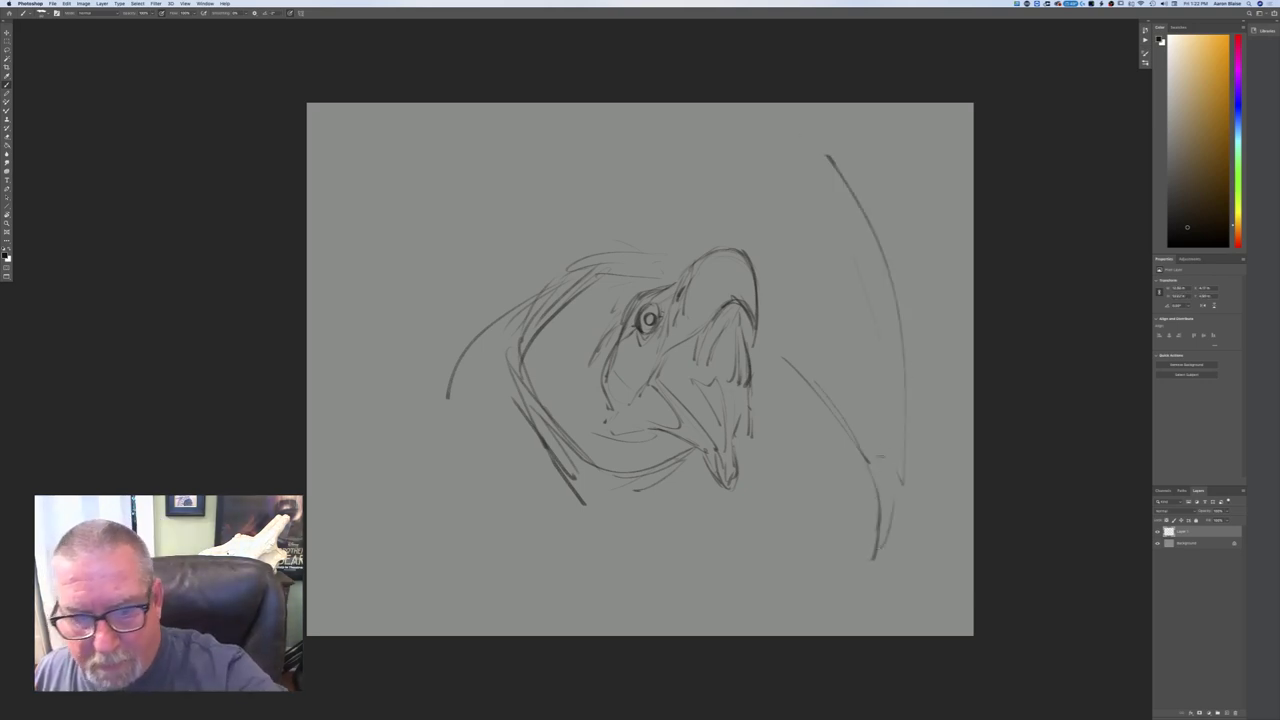
- Sketch the lower body curves beneath the jaw, joining the front arcs at their base and adding matching strokes behind the neck
mouse_move(788, 466)
left_mouse_down()
mouse_move(832, 498)
mouse_move(822, 492)
left_mouse_up()
left_click_drag(724, 510, 716, 520)
left_click_drag(868, 554, 860, 608)
left_click_drag(900, 436, 876, 588)
left_click_drag(516, 532, 500, 572)
left_click_drag(532, 516, 502, 612)
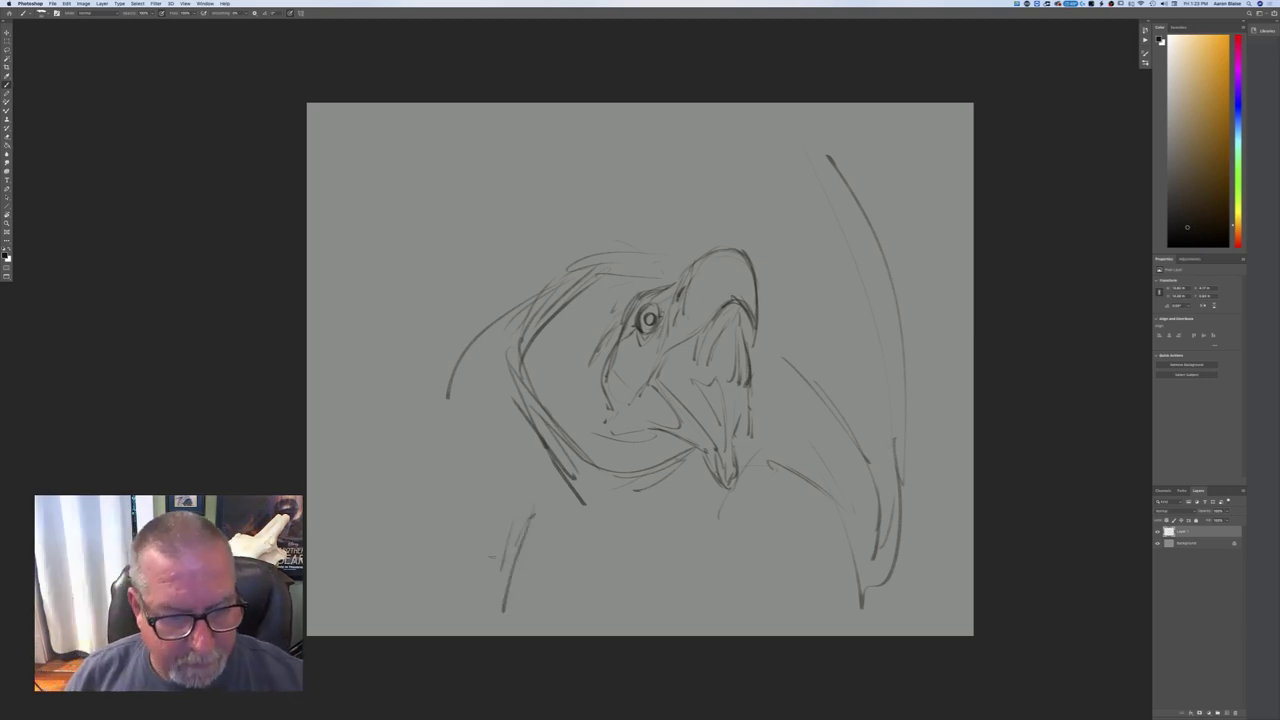
- Sketch large outer body arcs along the canvas's left side and small scale-like shapes behind the cheek
left_click_drag(330, 336, 352, 466)
mouse_move(356, 190)
left_mouse_down()
mouse_move(434, 114)
mouse_move(322, 240)
left_mouse_up()
left_click_drag(412, 570, 442, 632)
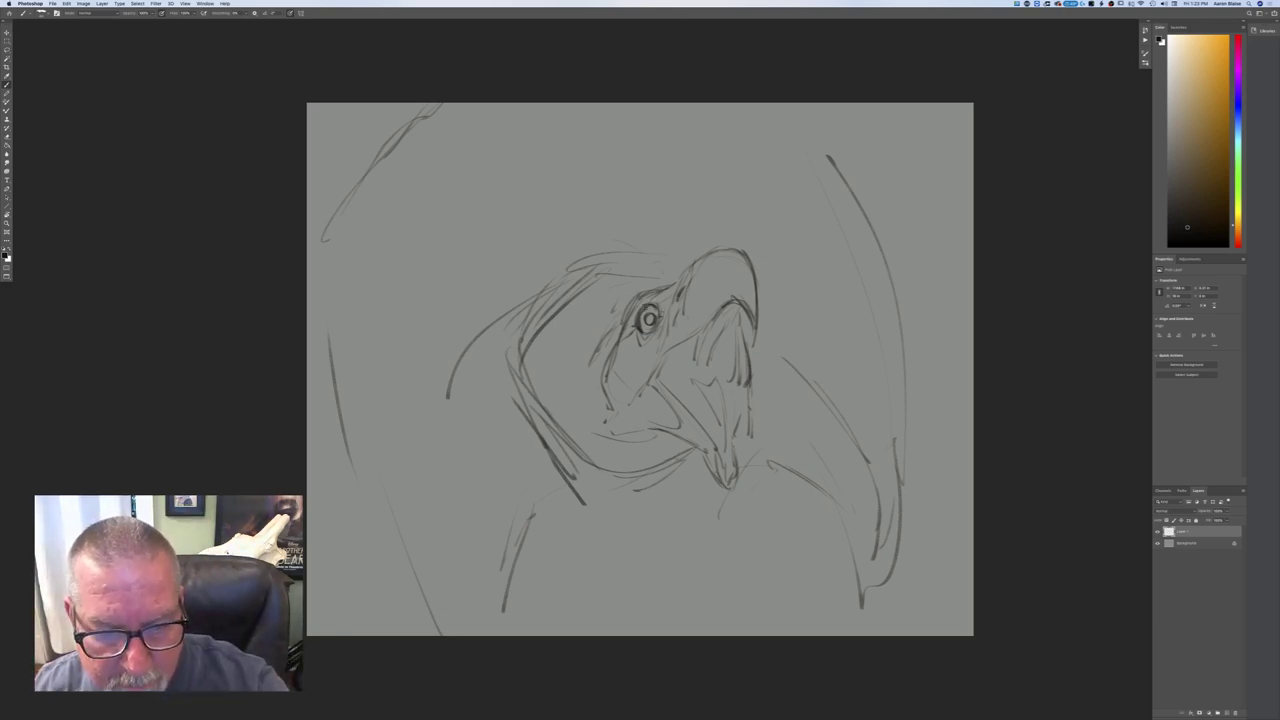
mouse_move(585, 334)
left_mouse_down()
mouse_move(571, 352)
mouse_move(598, 392)
mouse_move(567, 408)
left_mouse_up()
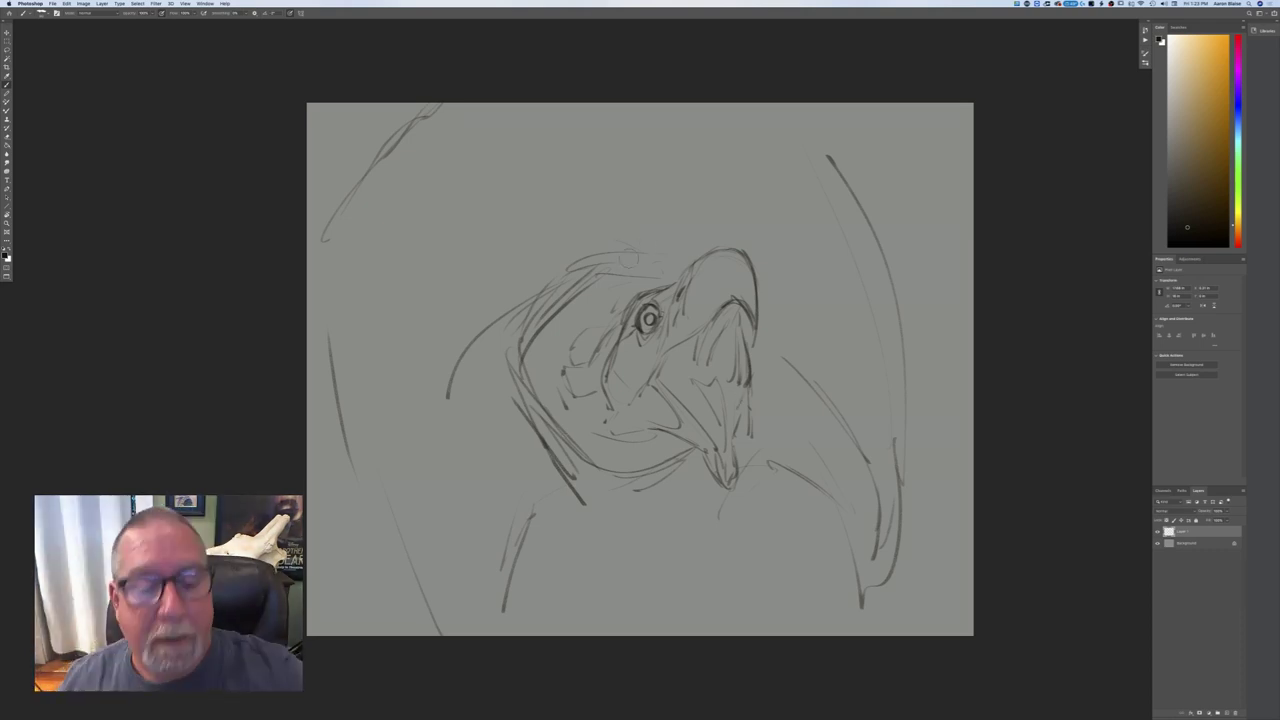
- Erase the large body contours on both sides of the head and the scale-like shapes behind the cheek
mouse_move(640, 272)
left_mouse_down()
mouse_move(550, 292)
mouse_move(438, 353)
mouse_move(574, 456)
mouse_move(646, 476)
mouse_move(692, 448)
left_mouse_up()
mouse_move(538, 490)
left_mouse_down()
mouse_move(498, 577)
mouse_move(395, 533)
mouse_move(334, 407)
mouse_move(327, 347)
left_mouse_up()
left_click_drag(328, 234, 436, 97)
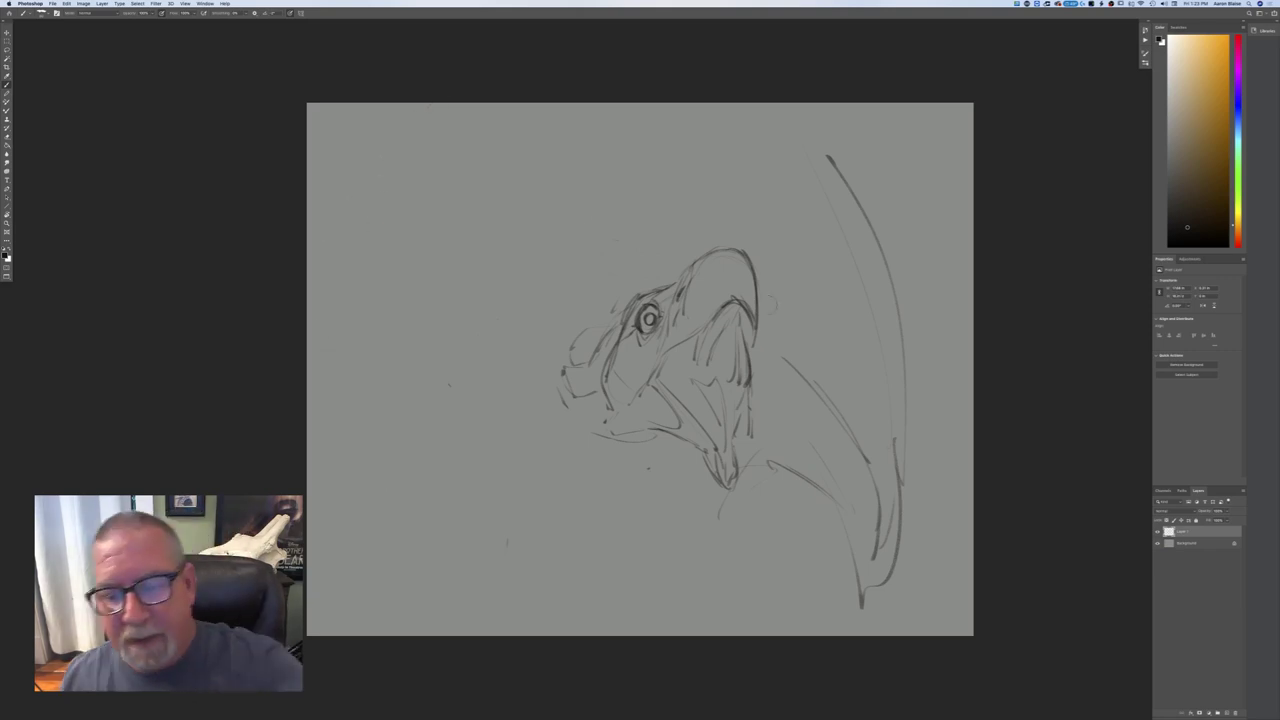
mouse_move(768, 463)
left_mouse_down()
mouse_move(800, 478)
mouse_move(814, 369)
mouse_move(860, 424)
mouse_move(886, 570)
mouse_move(903, 380)
mouse_move(830, 160)
left_mouse_up()
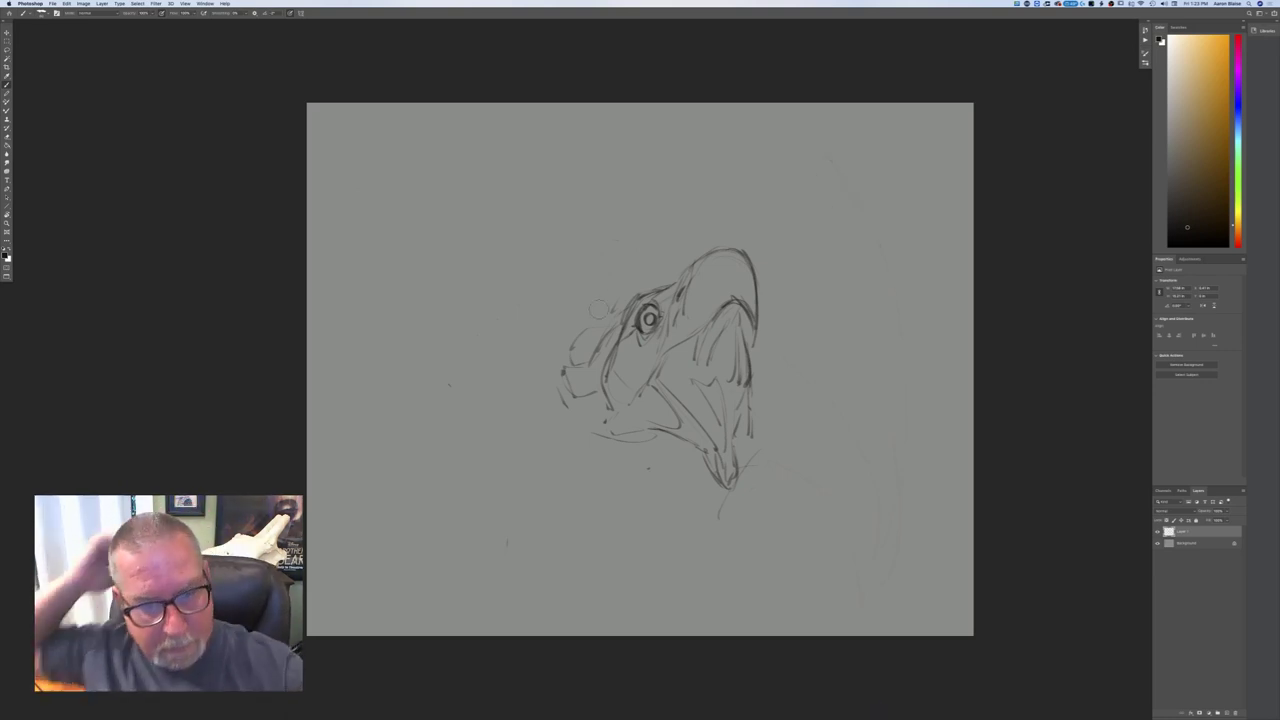
left_click_drag(598, 335, 563, 389)
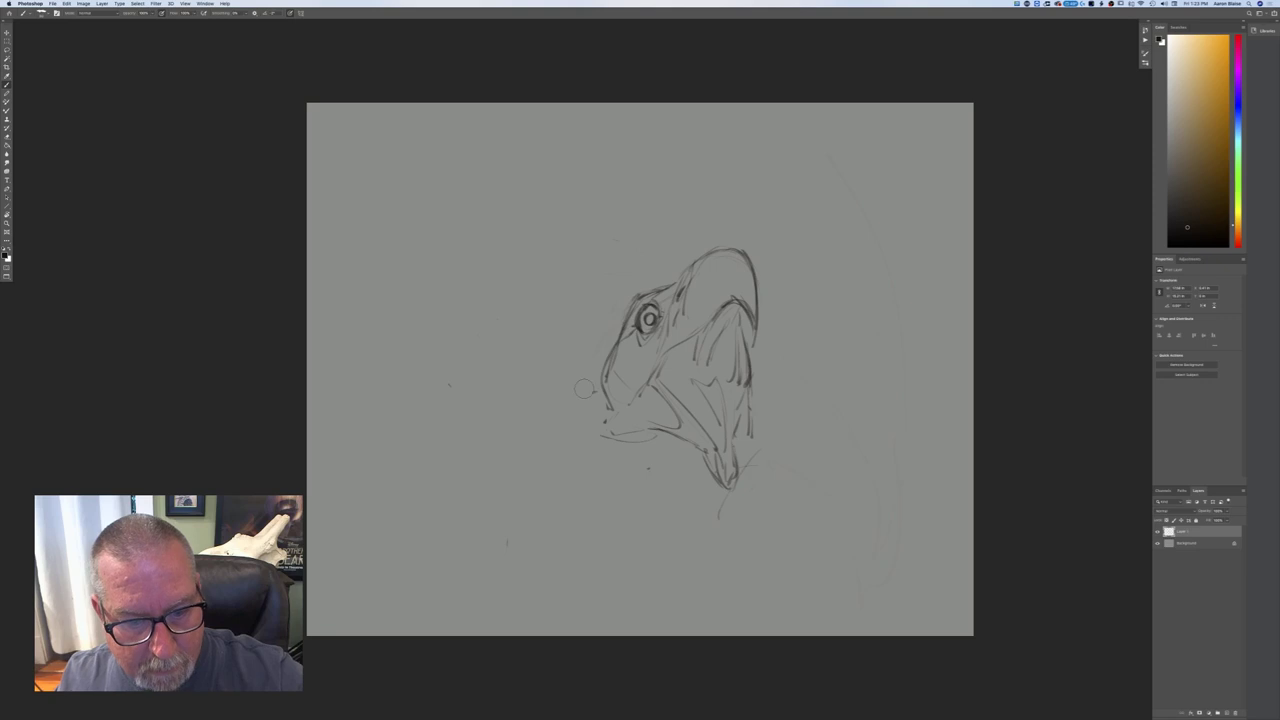
- Rotate the whole image 90° counterclockwise to give the canvas a portrait format
left_click(83, 3)
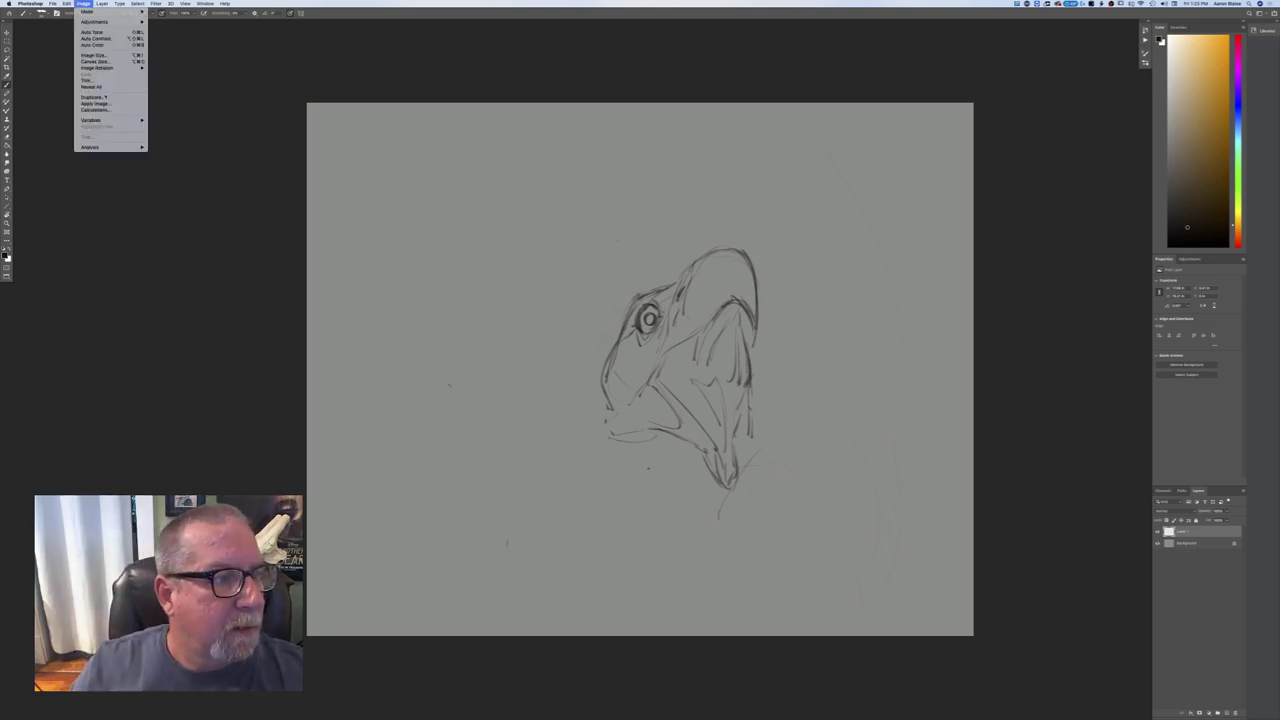
mouse_move(105, 67)
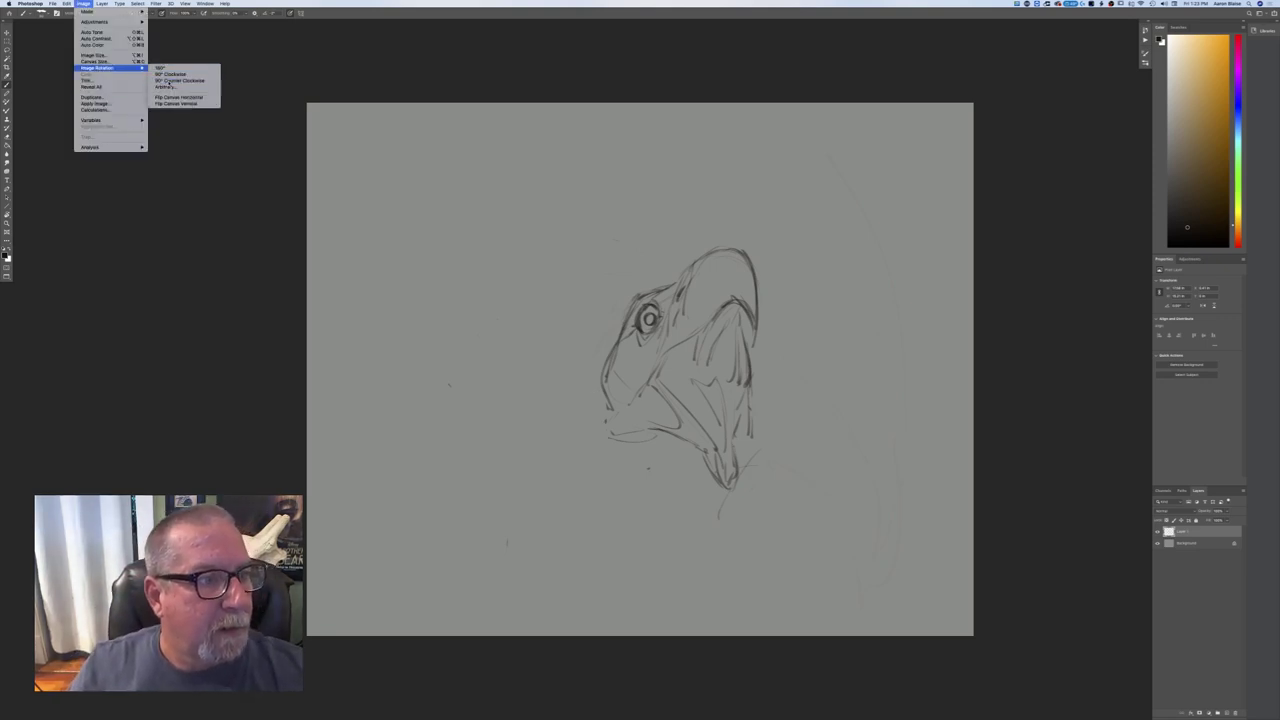
left_click(170, 74)
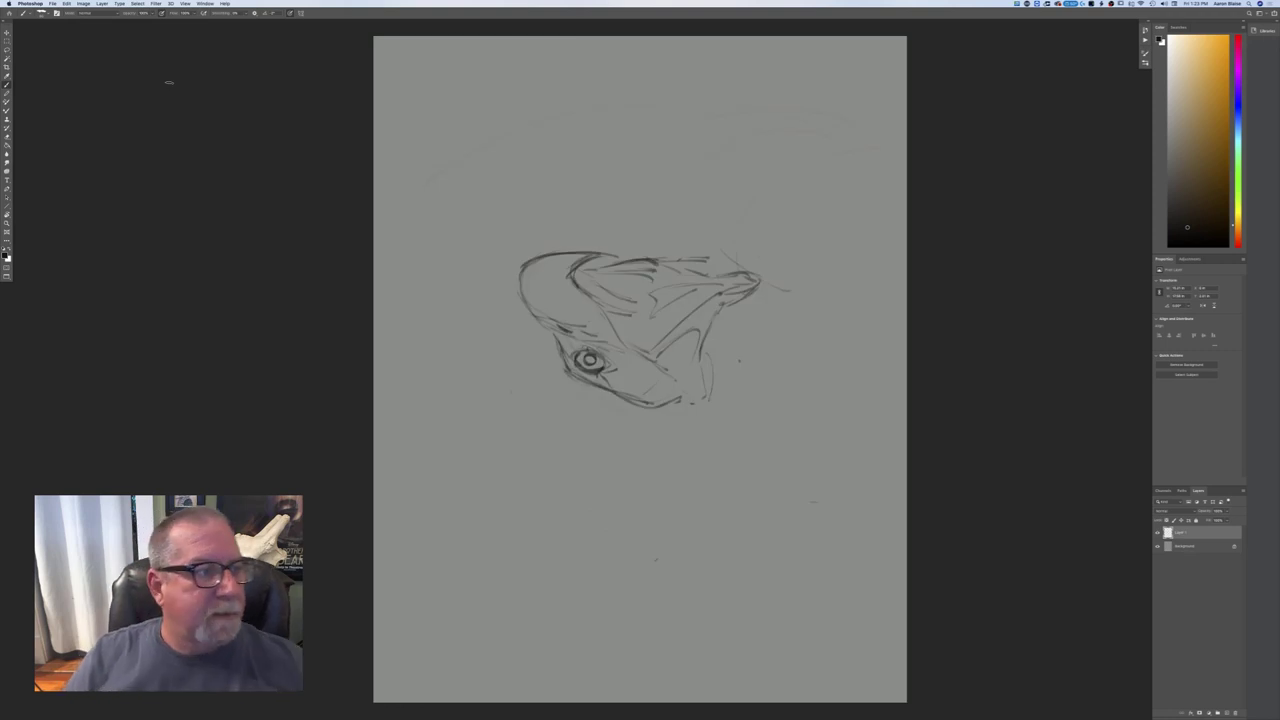
- Free-transform the sketch layer, rotating the head back upright and moving it to the upper part of the portrait canvas
left_click(66, 3)
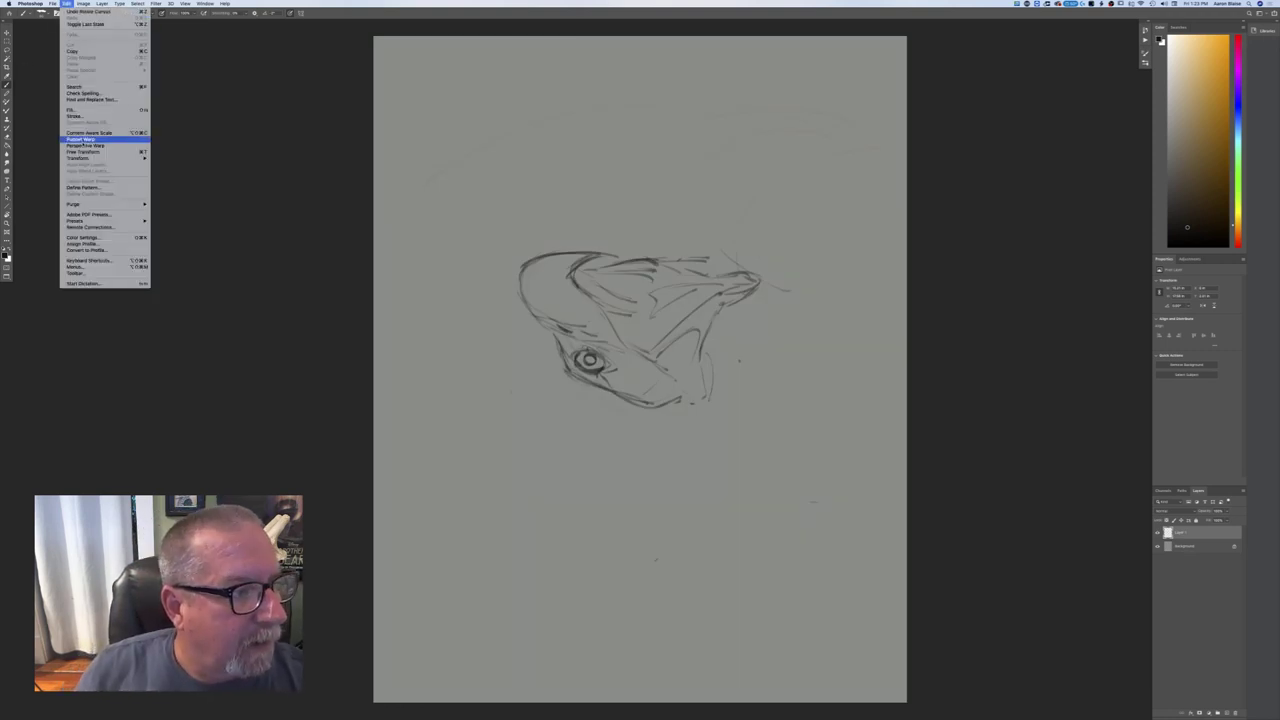
left_click(110, 153)
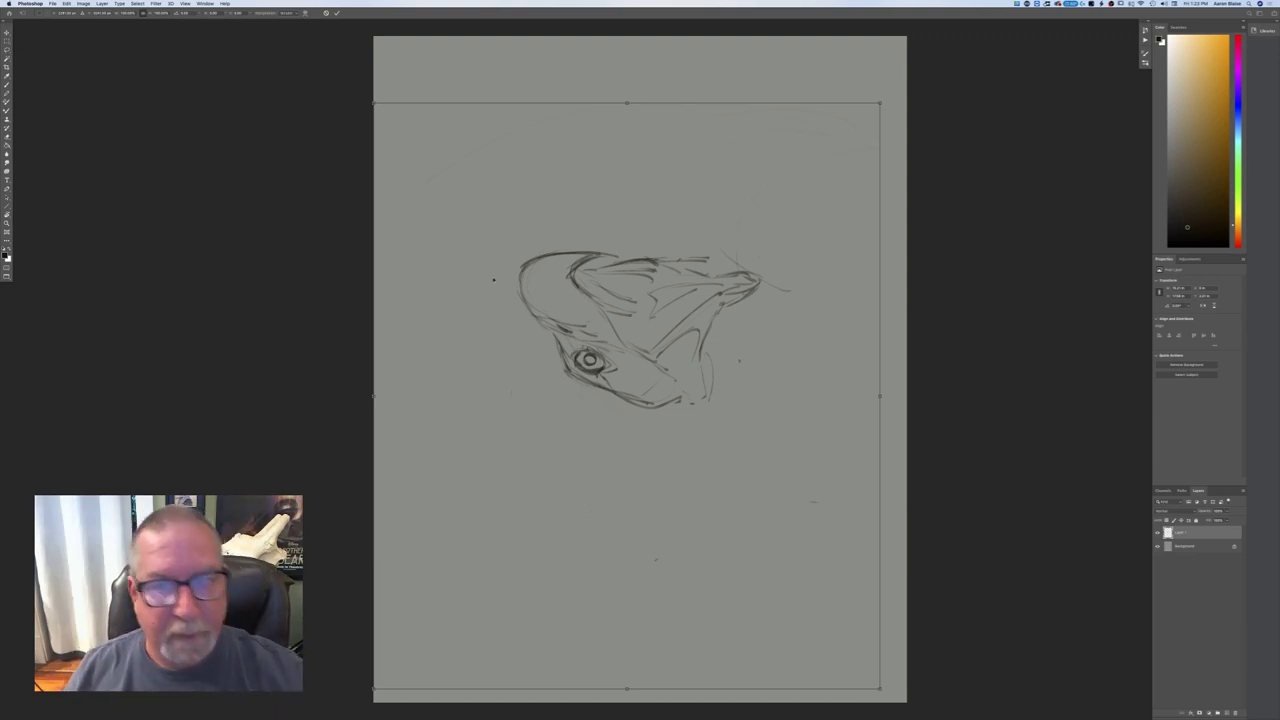
mouse_move(940, 170)
left_mouse_down()
mouse_move(1000, 251)
mouse_move(1008, 500)
mouse_move(971, 592)
mouse_move(940, 621)
mouse_move(854, 649)
mouse_move(877, 605)
left_mouse_up()
mouse_move(549, 473)
left_mouse_down()
mouse_move(491, 317)
mouse_move(540, 303)
mouse_move(543, 283)
left_mouse_up()
key("Return")
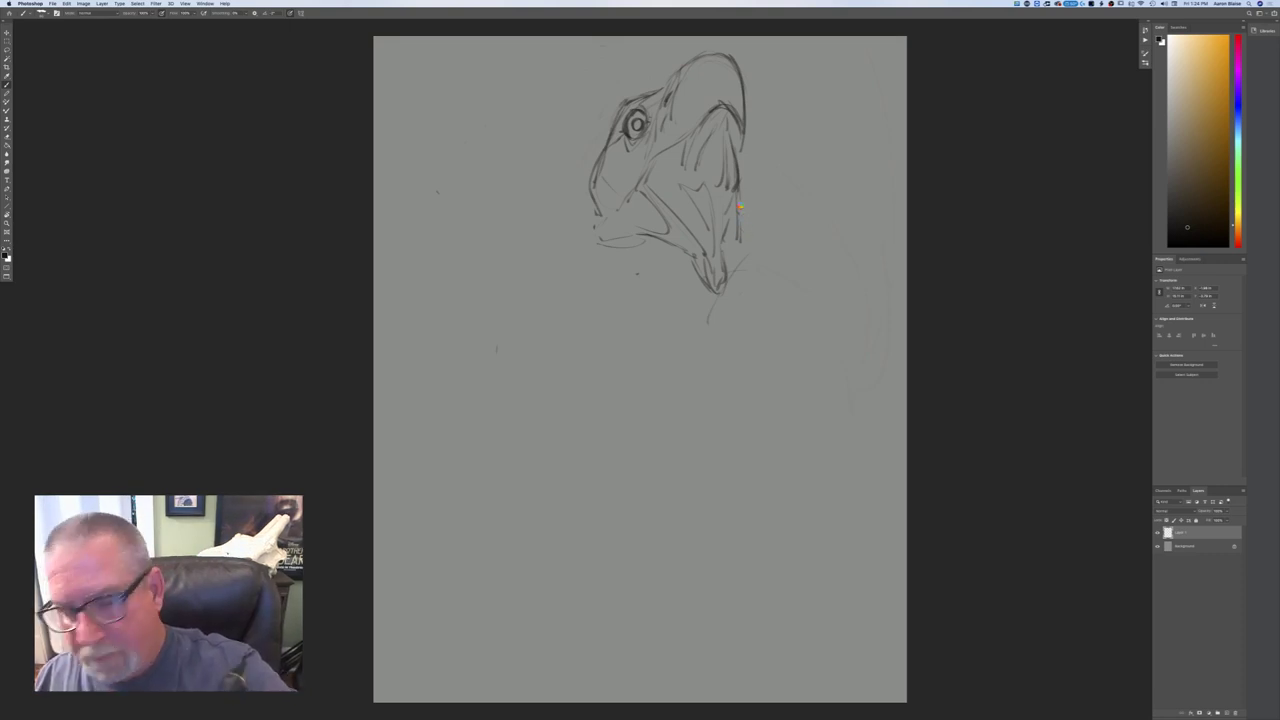
- Clean up the stray marks around the head and darken the mouth's edges, the lower beak tip and the jaw line
key("ctrl+z")
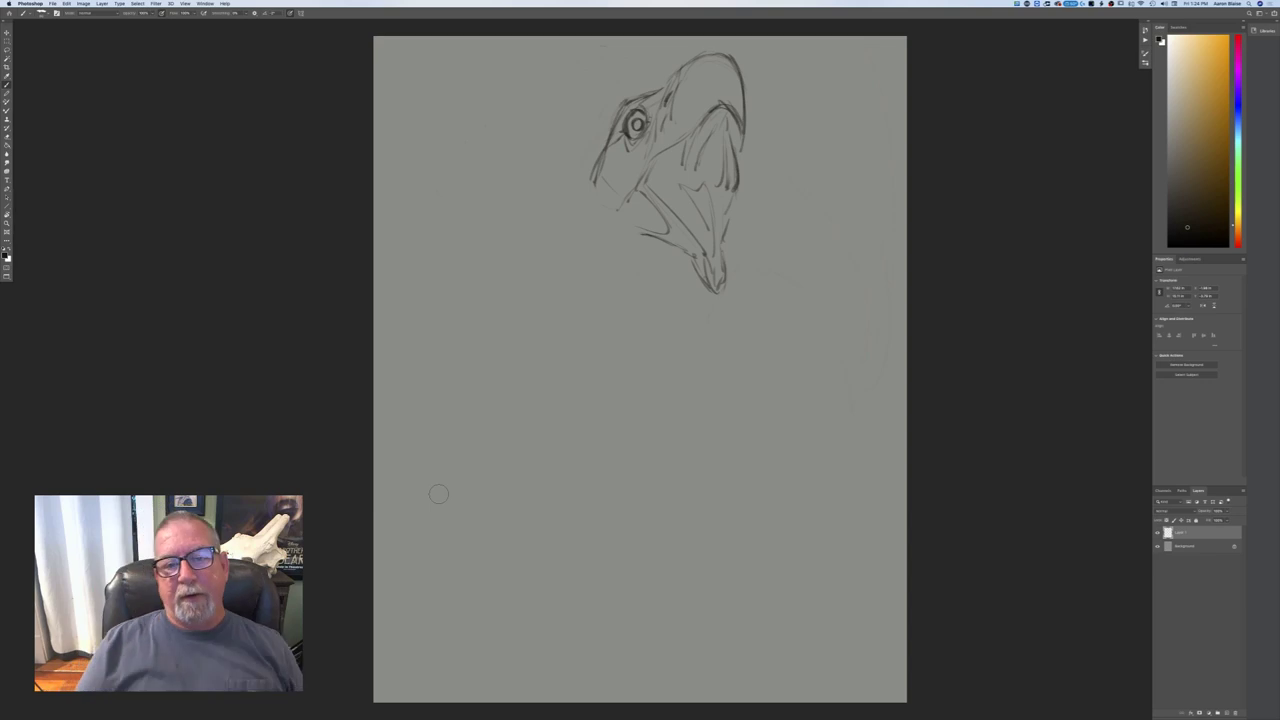
left_click_drag(728, 116, 724, 186)
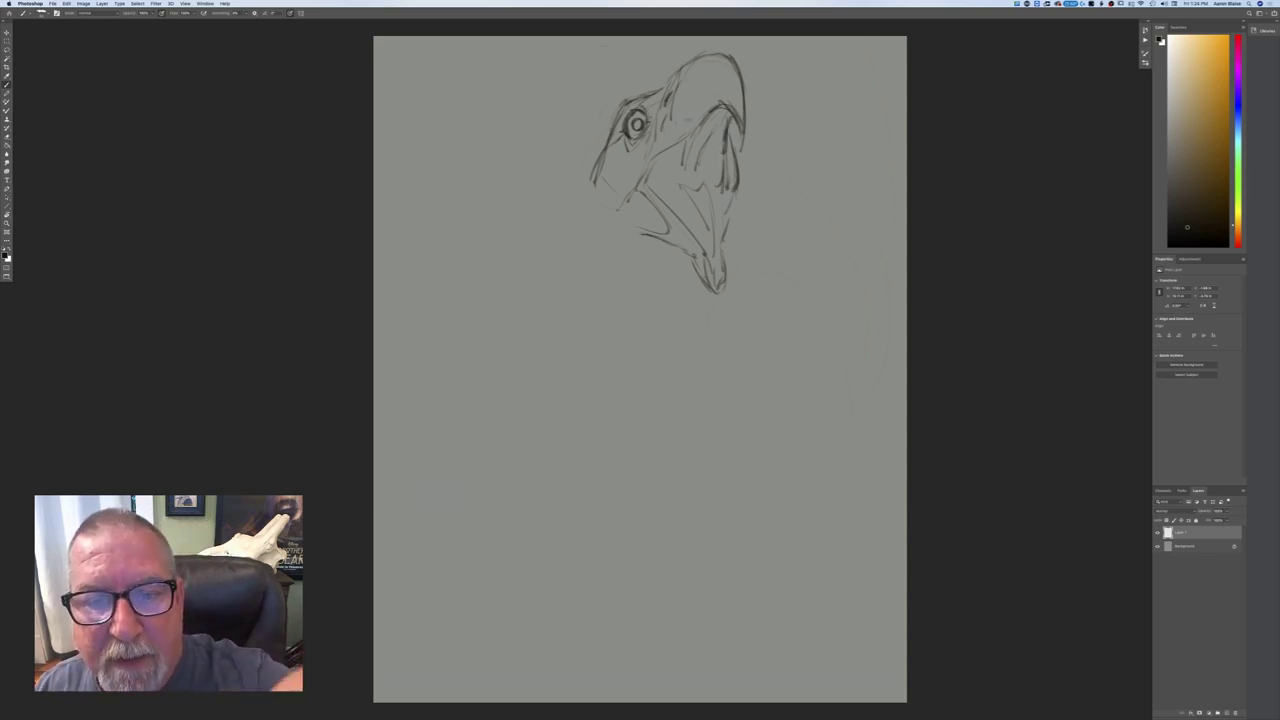
left_click_drag(682, 140, 642, 181)
left_click_drag(660, 162, 640, 189)
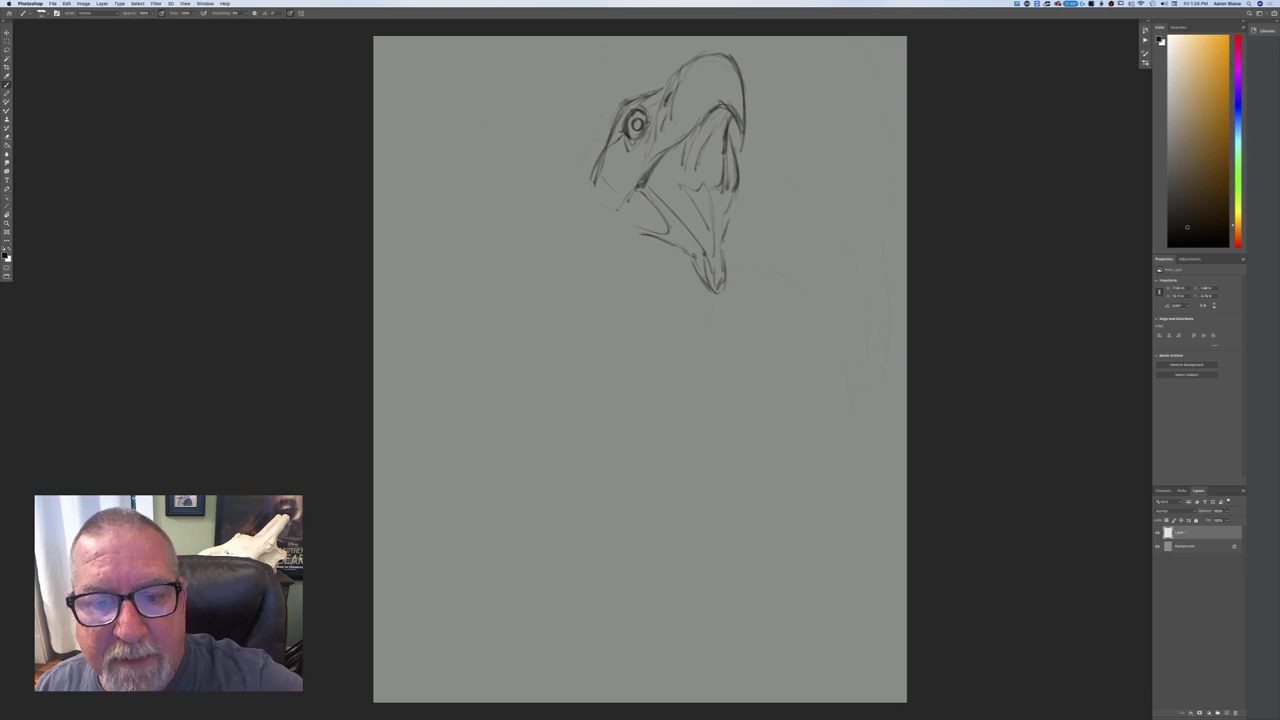
mouse_move(723, 196)
left_mouse_down()
mouse_move(722, 290)
mouse_move(700, 260)
mouse_move(722, 292)
left_mouse_up()
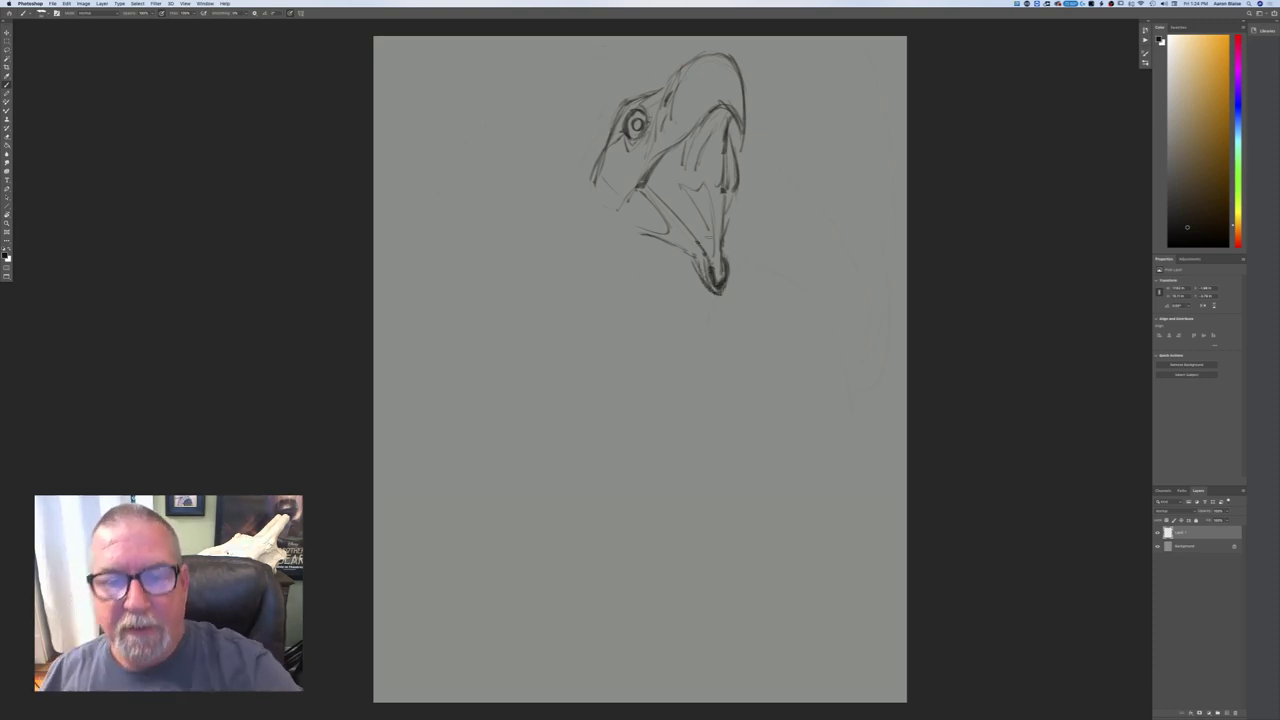
mouse_move(696, 265)
left_mouse_down()
mouse_move(703, 281)
mouse_move(692, 251)
mouse_move(651, 232)
left_mouse_up()
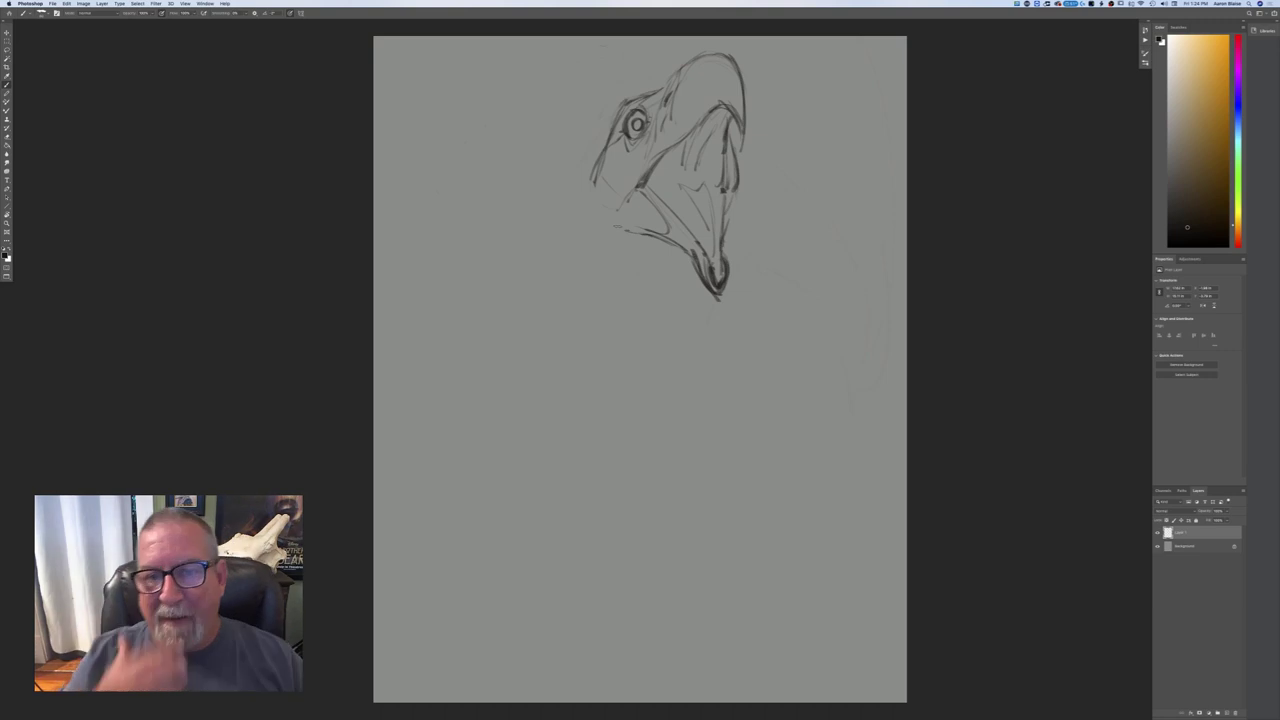
- Shade the inside of the open mouth with dark strokes, from the beak's underside down to the lower jaw
left_click_drag(730, 108, 723, 147)
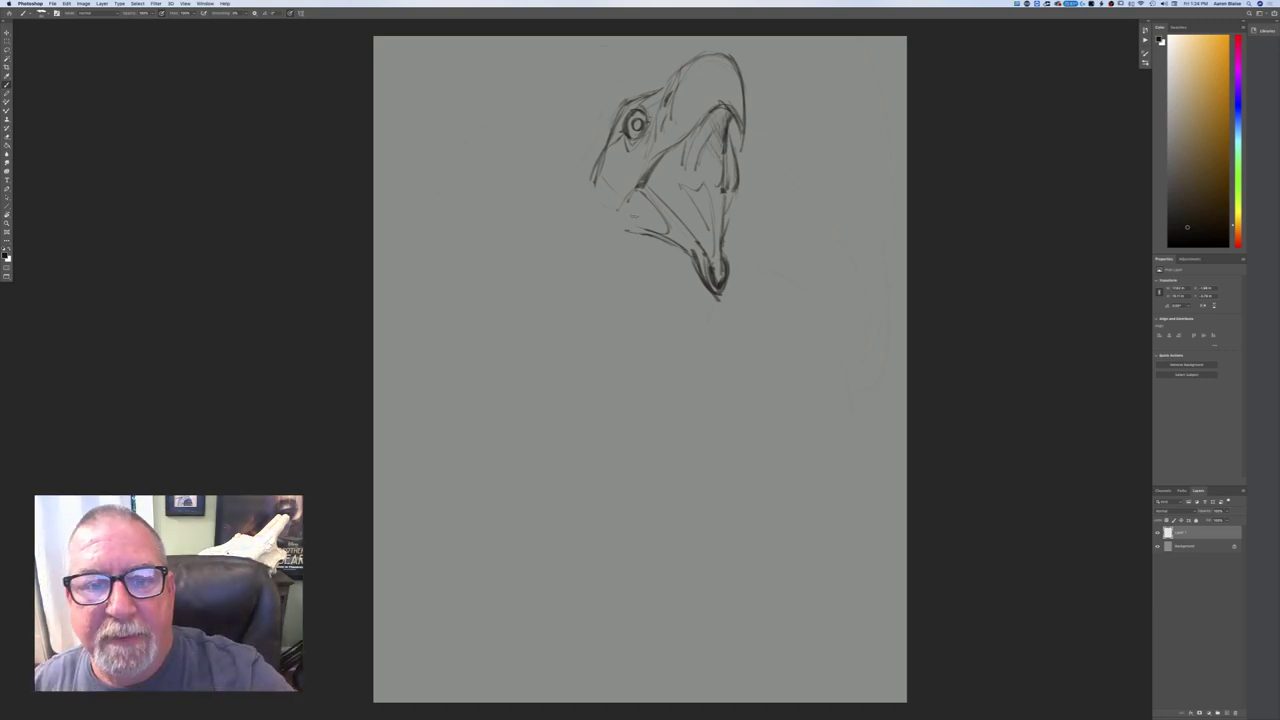
mouse_move(720, 110)
left_mouse_down()
mouse_move(702, 129)
mouse_move(717, 156)
mouse_move(704, 180)
mouse_move(668, 204)
left_mouse_up()
left_click_drag(718, 160, 654, 248)
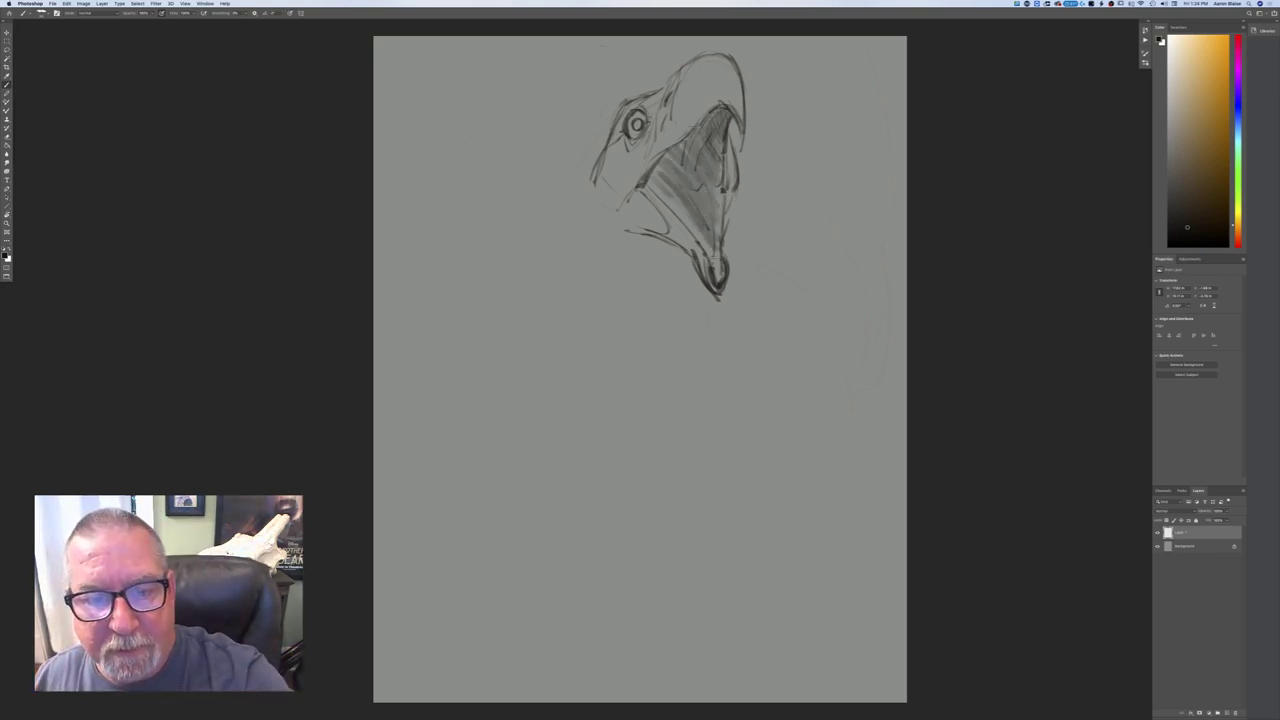
left_click_drag(720, 192, 656, 276)
mouse_move(678, 154)
left_mouse_down()
mouse_move(654, 200)
mouse_move(692, 188)
mouse_move(680, 190)
left_mouse_up()
mouse_move(709, 130)
left_mouse_down()
mouse_move(688, 162)
mouse_move(705, 178)
left_mouse_up()
mouse_move(682, 146)
left_mouse_down()
mouse_move(662, 200)
mouse_move(674, 236)
left_mouse_up()
mouse_move(686, 182)
left_mouse_down()
mouse_move(652, 220)
mouse_move(712, 242)
left_mouse_up()
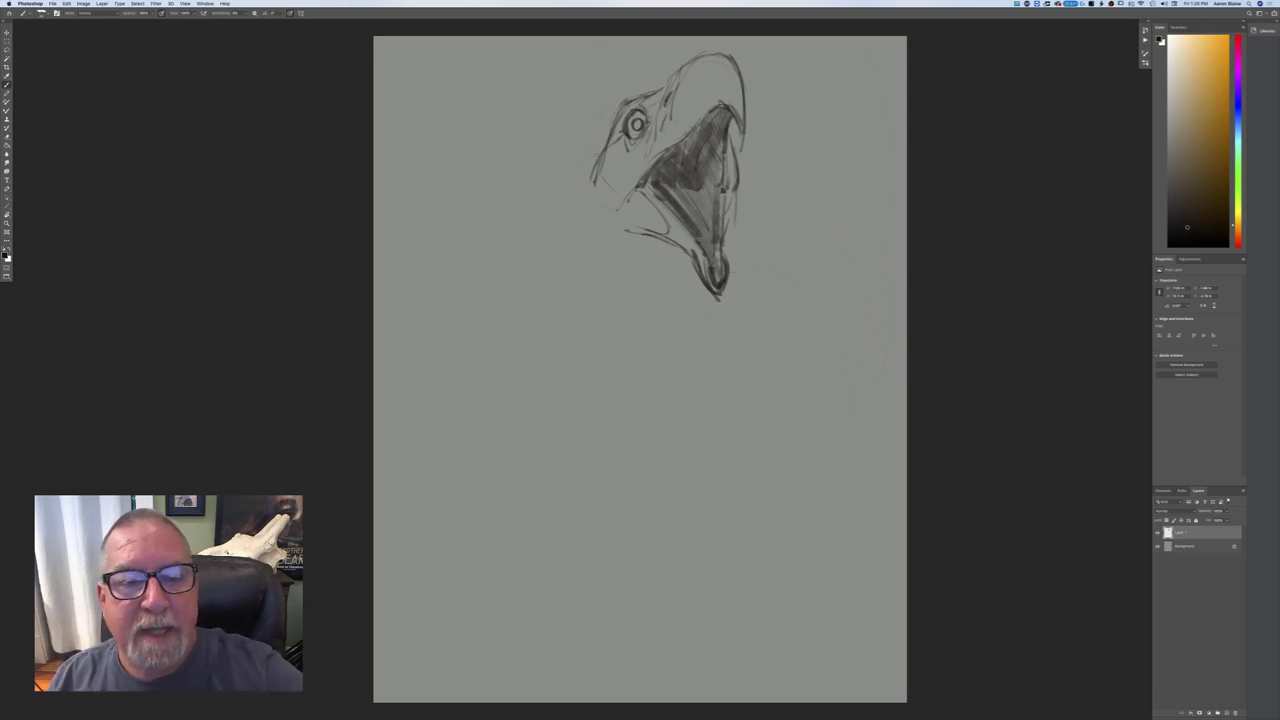
- Sketch the back of the neck down from the head and the sloping front line from the beak towards the chest
mouse_move(599, 147)
left_mouse_down()
mouse_move(580, 186)
mouse_move(582, 246)
left_mouse_up()
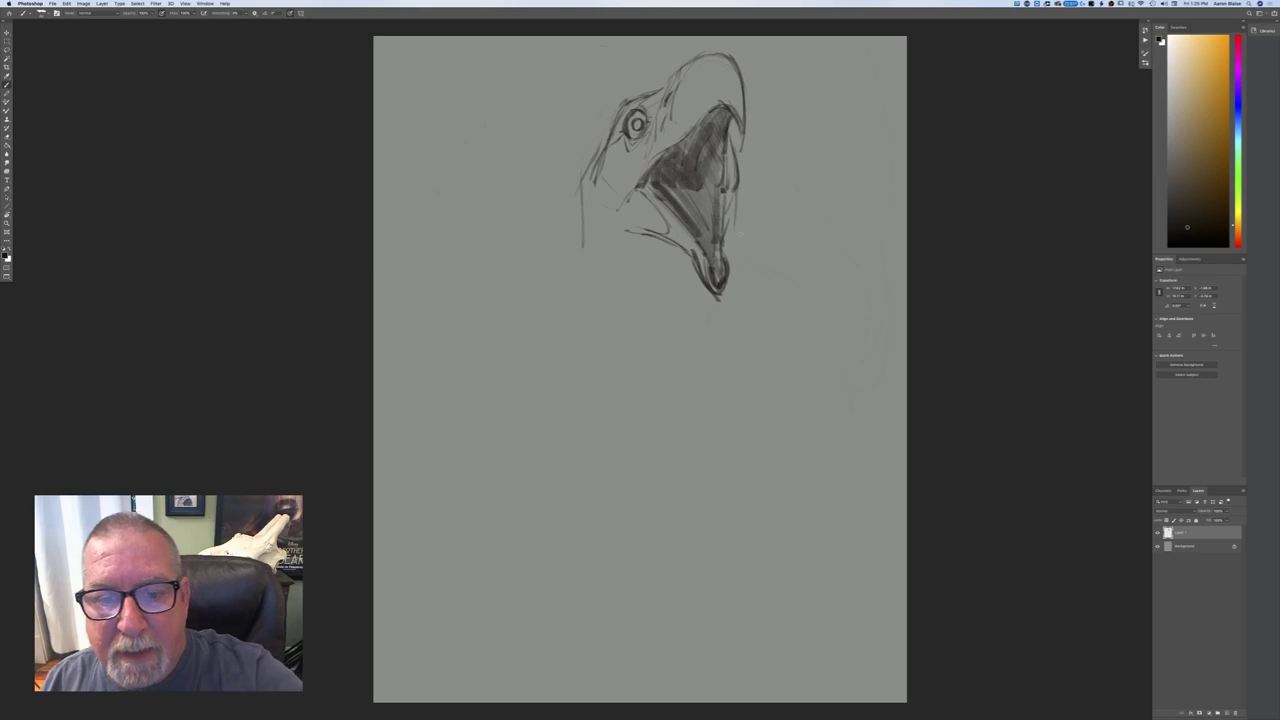
left_click_drag(736, 221, 750, 266)
left_click_drag(561, 286, 563, 482)
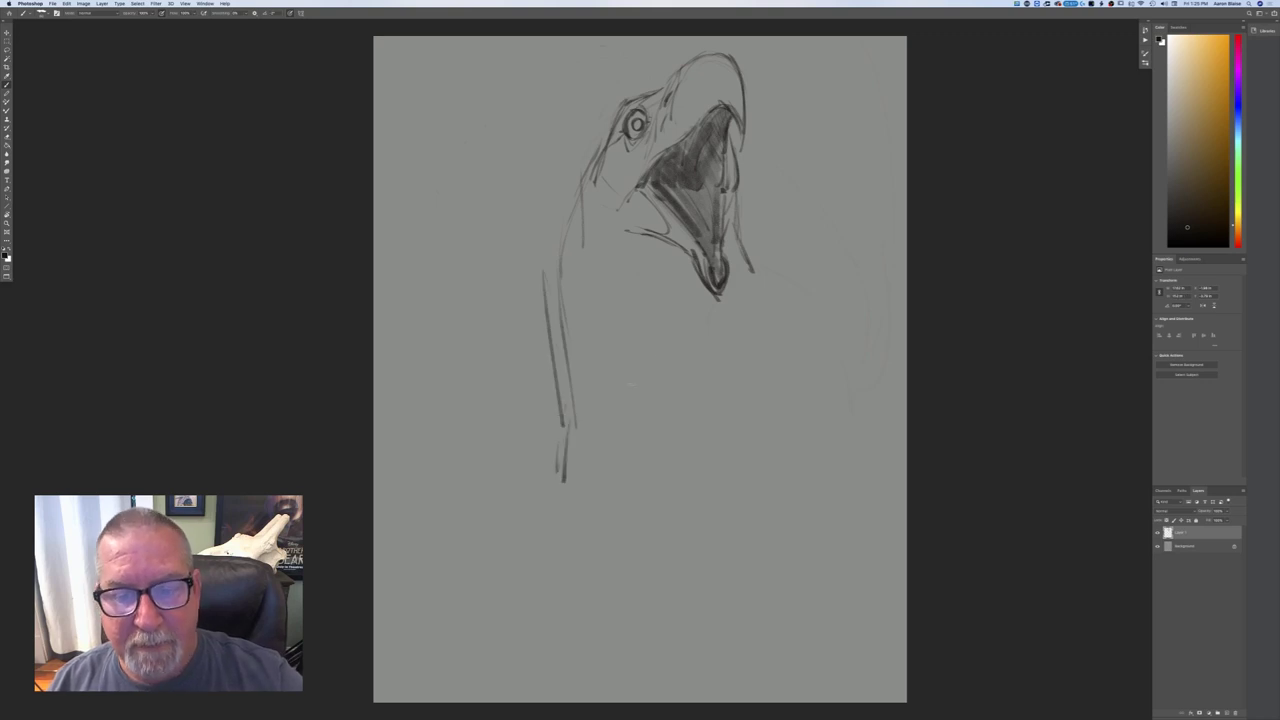
left_click_drag(750, 262, 785, 322)
mouse_move(734, 178)
left_mouse_down()
mouse_move(742, 240)
mouse_move(786, 336)
left_mouse_up()
left_click_drag(748, 260, 799, 353)
- Thicken the back neck contour and add throat creases and a long inner neck line below the jaw
mouse_move(580, 189)
left_mouse_down()
mouse_move(559, 245)
mouse_move(572, 420)
left_mouse_up()
left_click_drag(554, 302, 576, 515)
mouse_move(662, 280)
left_mouse_down()
mouse_move(621, 368)
mouse_move(616, 512)
left_mouse_up()
left_click_drag(676, 256, 607, 282)
left_click_drag(618, 348, 612, 400)
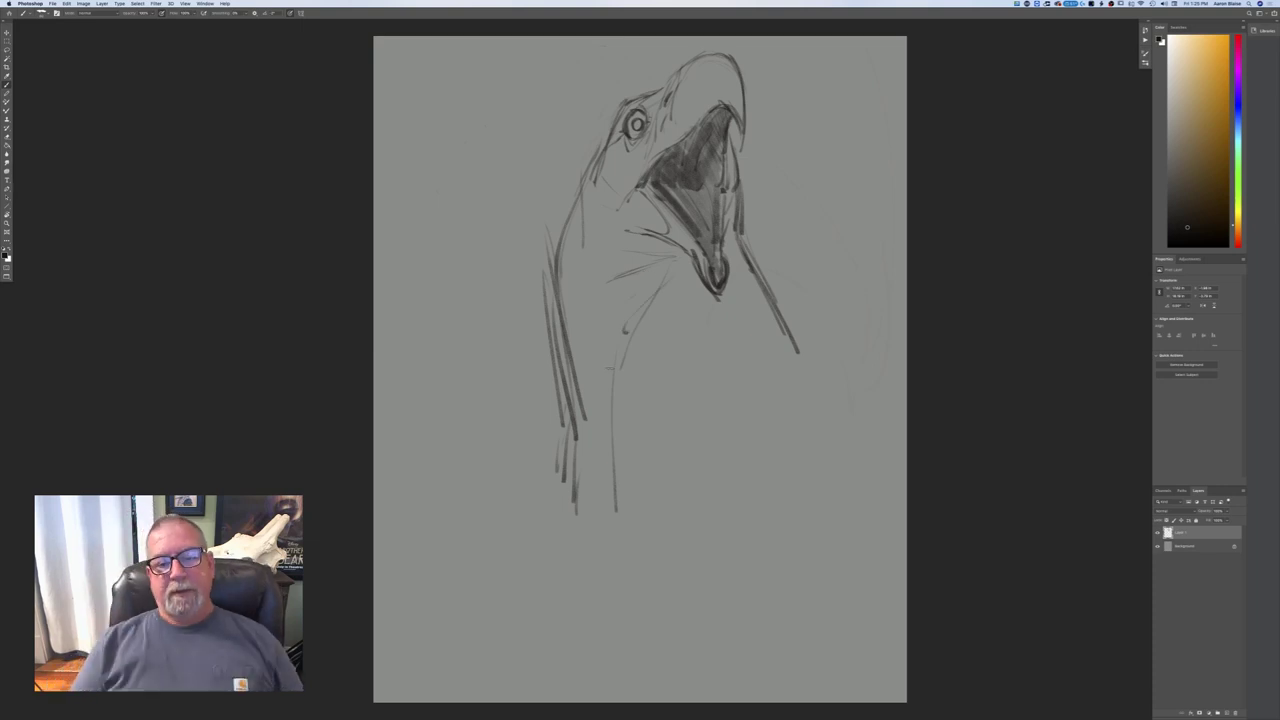
- Extend the front line outward to the canvas's right edge and sketch the raised shoulder, clawed shapes and slanting lines beneath the neck
mouse_move(800, 358)
left_mouse_down()
mouse_move(808, 392)
mouse_move(893, 440)
left_mouse_up()
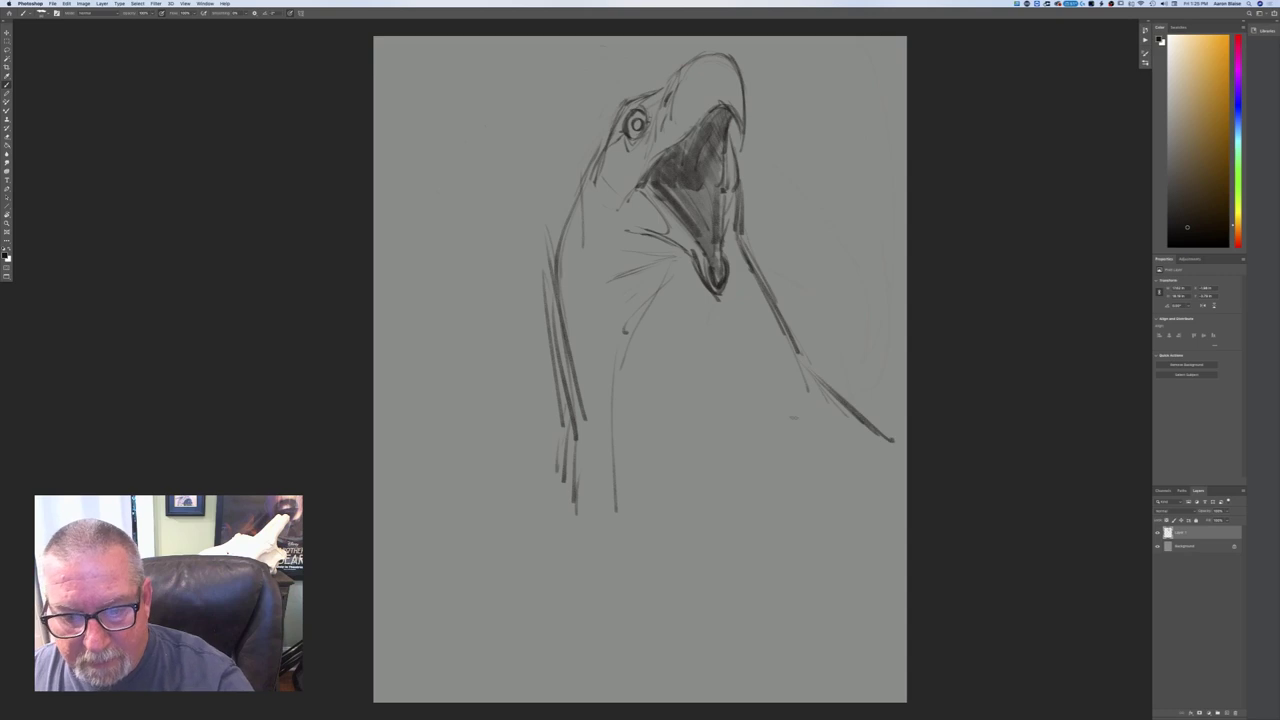
mouse_move(630, 447)
left_mouse_down()
mouse_move(740, 456)
mouse_move(451, 503)
left_mouse_up()
mouse_move(570, 482)
left_mouse_down()
mouse_move(539, 540)
mouse_move(559, 518)
mouse_move(543, 526)
mouse_move(556, 577)
mouse_move(574, 554)
mouse_move(676, 676)
left_mouse_up()
left_click_drag(594, 554, 700, 692)
left_click_drag(655, 605, 711, 670)
- Draw the body's front edge and its long lower line back to the clawed shapes, and darken the mouth corner
mouse_move(794, 343)
left_mouse_down()
mouse_move(860, 414)
mouse_move(820, 456)
left_mouse_up()
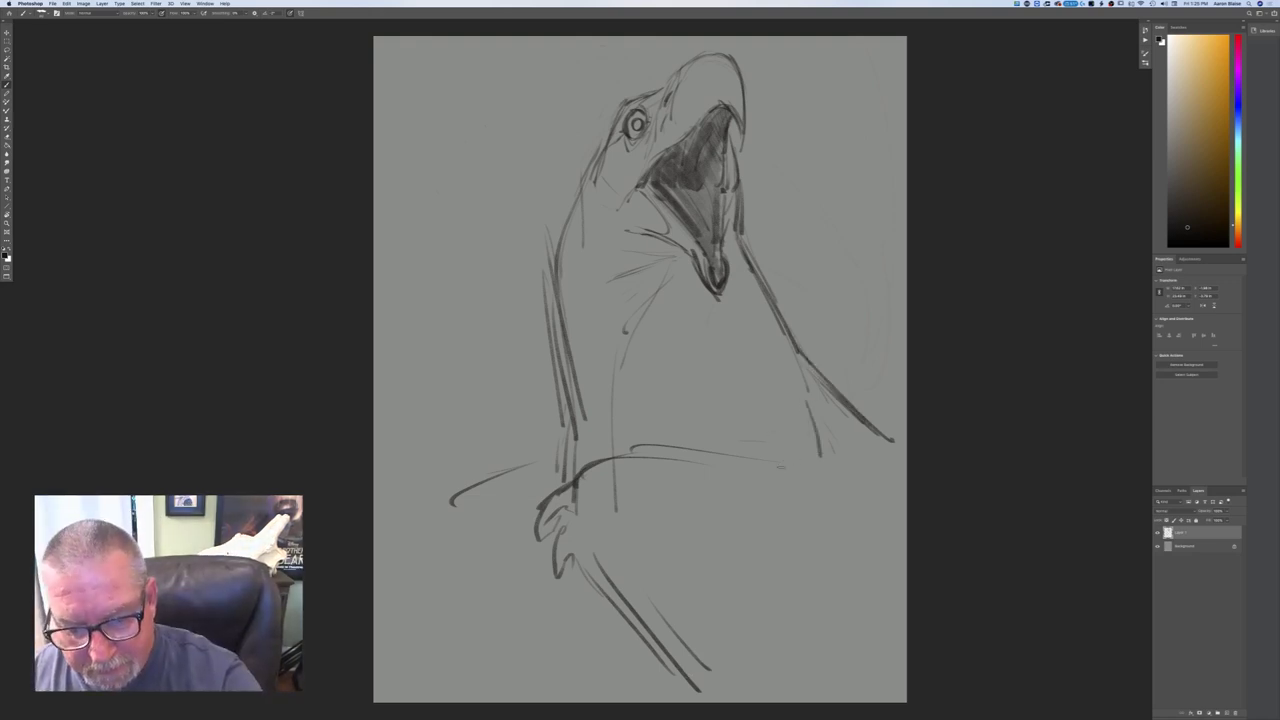
left_click_drag(618, 452, 780, 465)
mouse_move(590, 466)
left_mouse_down()
mouse_move(802, 465)
mouse_move(814, 404)
mouse_move(819, 462)
left_mouse_up()
left_click_drag(632, 458, 738, 465)
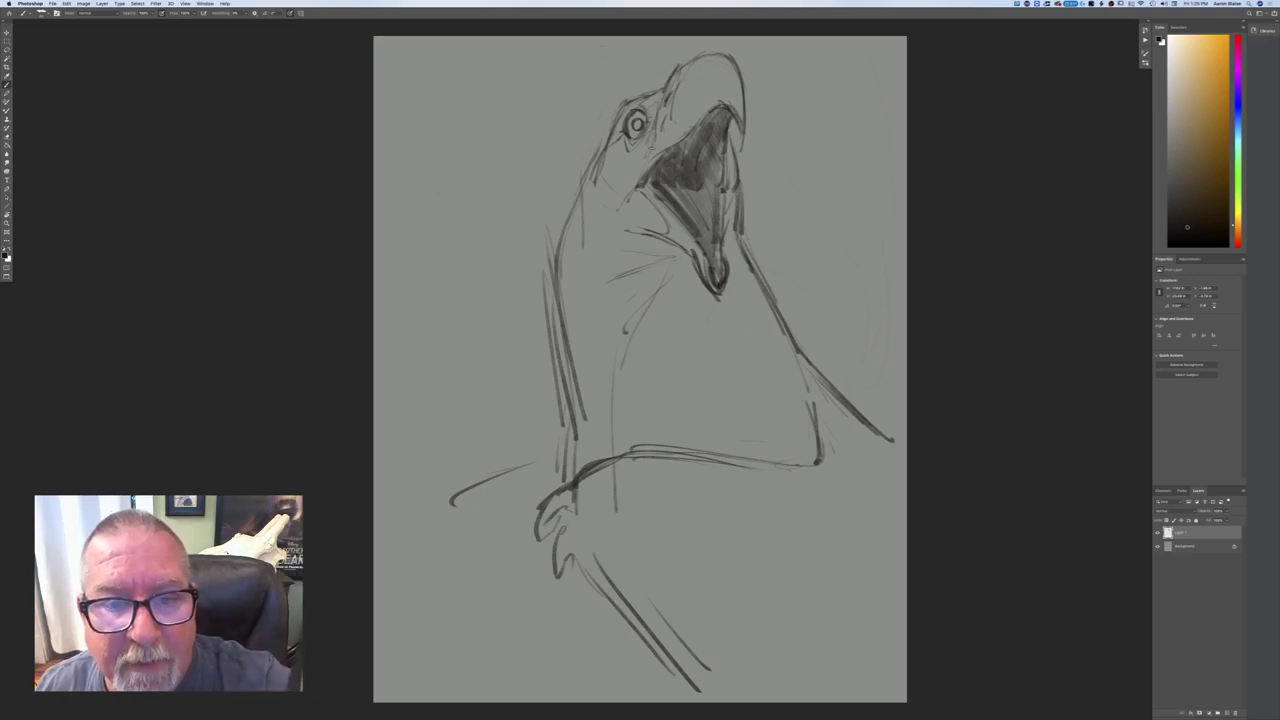
left_click_drag(644, 170, 630, 195)
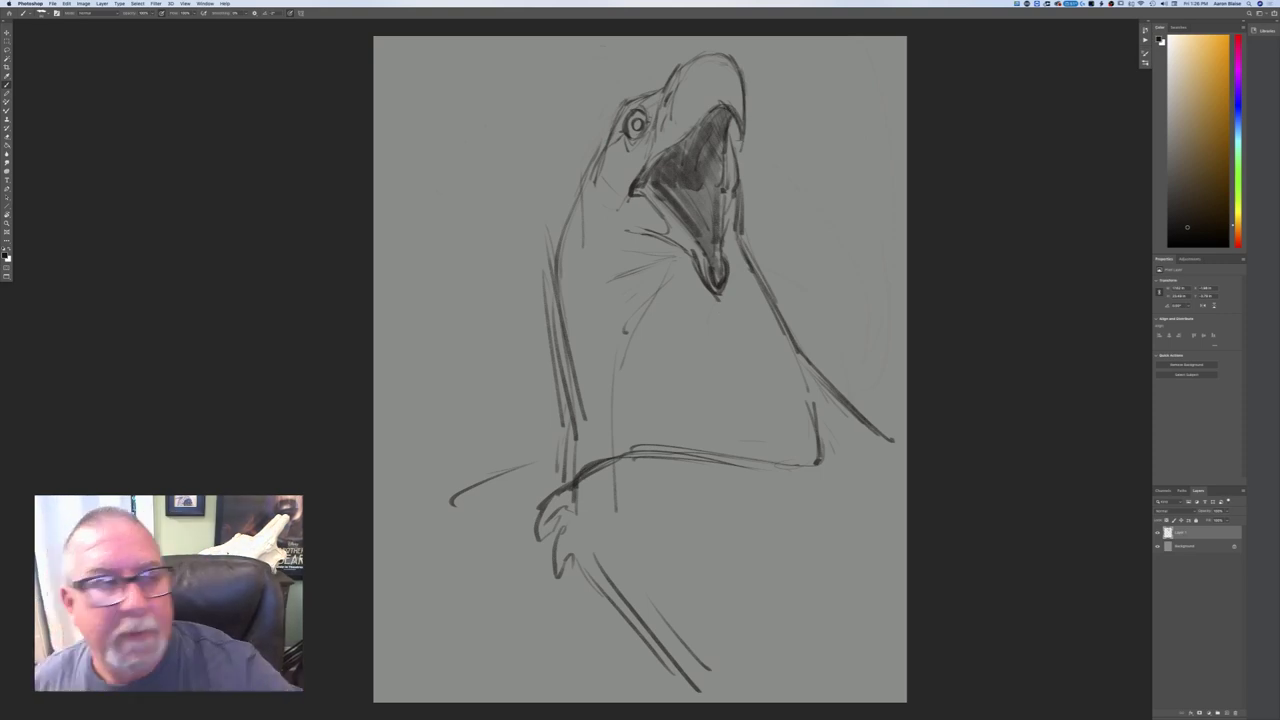
- Flip the canvas horizontally
left_click(84, 3)
mouse_move(97, 67)
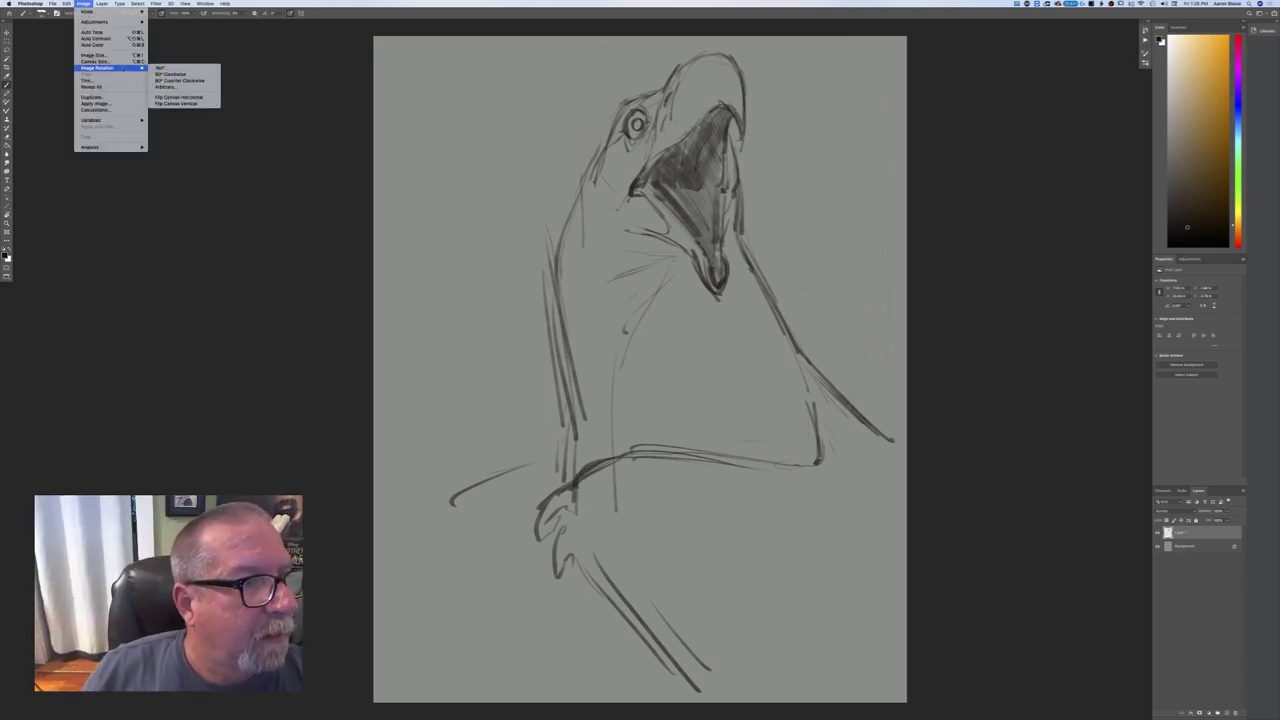
left_click(180, 97)
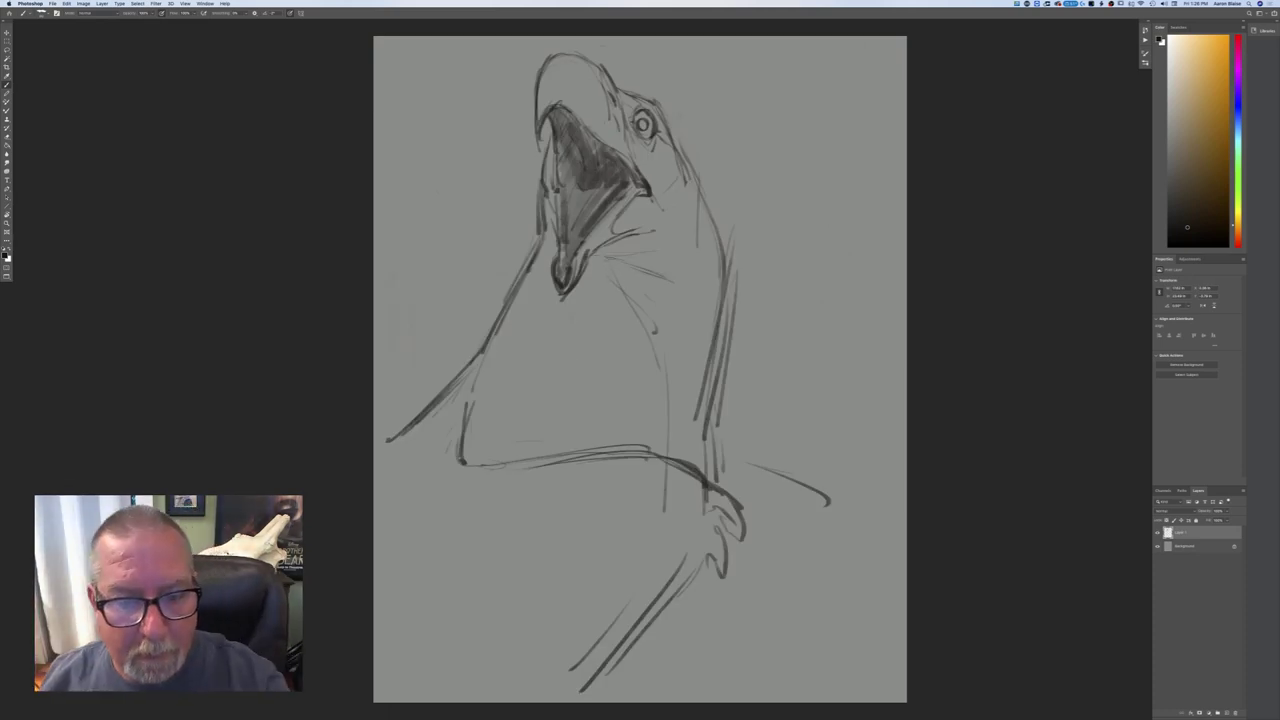
- Add fanning creases beneath the jaw and darken the depth of the mouth and the eye
left_click_drag(589, 261, 652, 286)
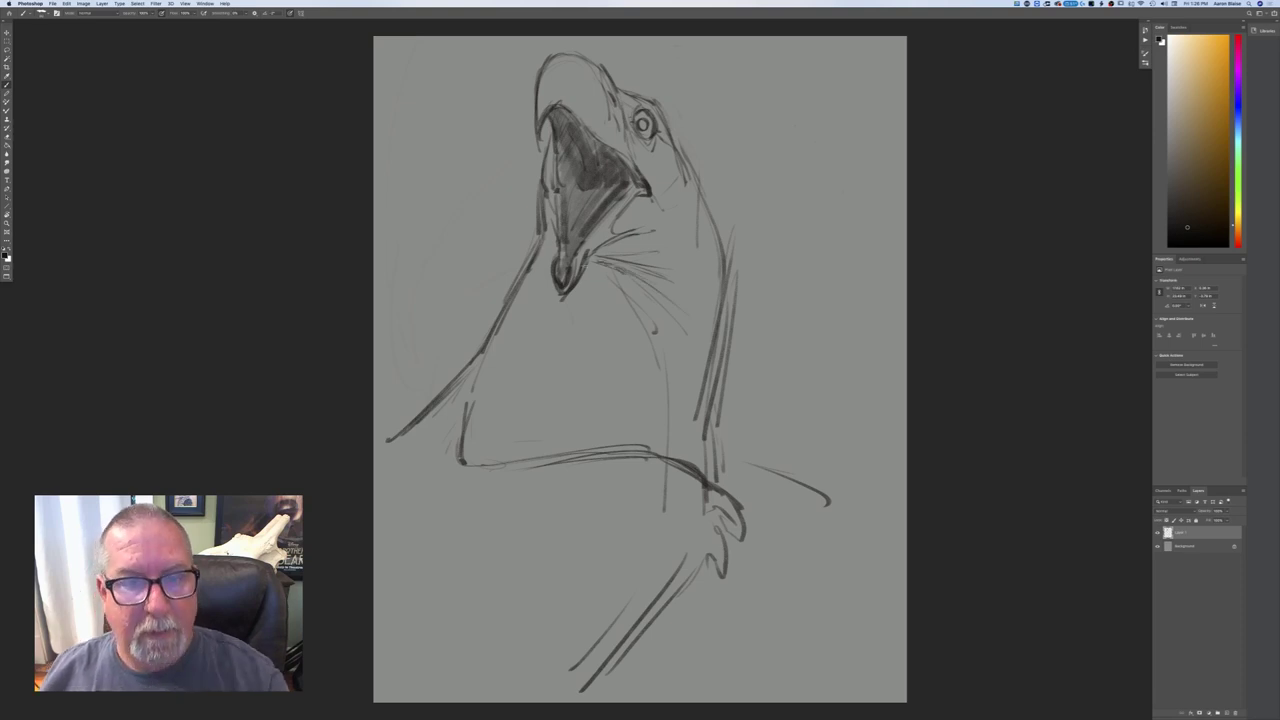
left_click_drag(590, 185, 582, 146)
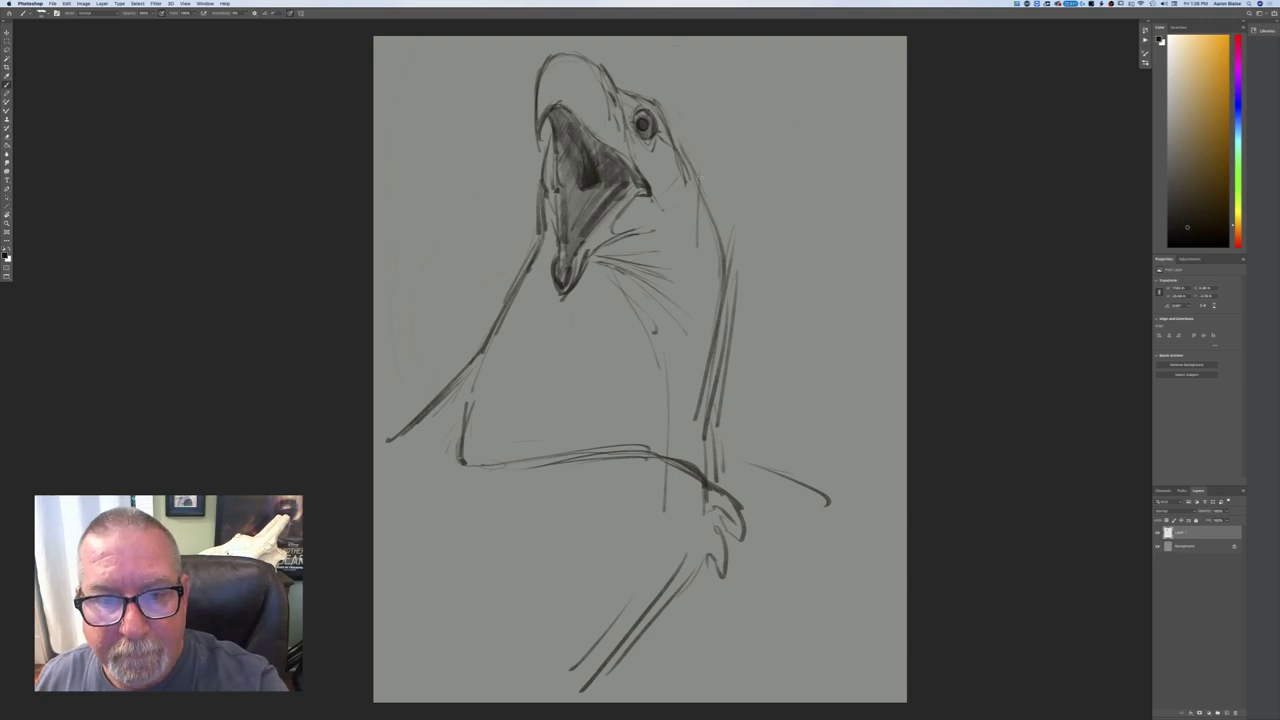
- Sketch a long curved spine sweeping back from behind the head and a short matching one on the far side of the beak
left_click_drag(720, 178, 808, 253)
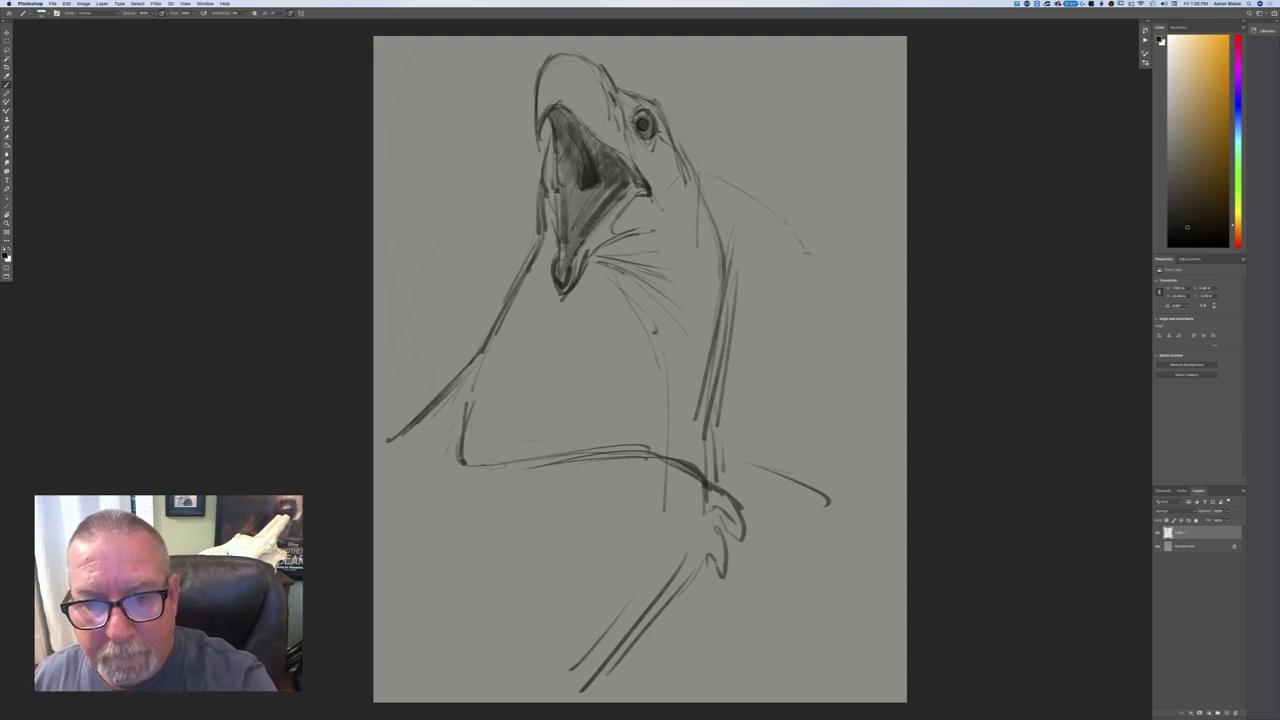
left_click_drag(704, 172, 764, 204)
left_click_drag(762, 218, 792, 244)
mouse_move(706, 195)
left_mouse_down()
mouse_move(732, 202)
mouse_move(711, 213)
left_mouse_up()
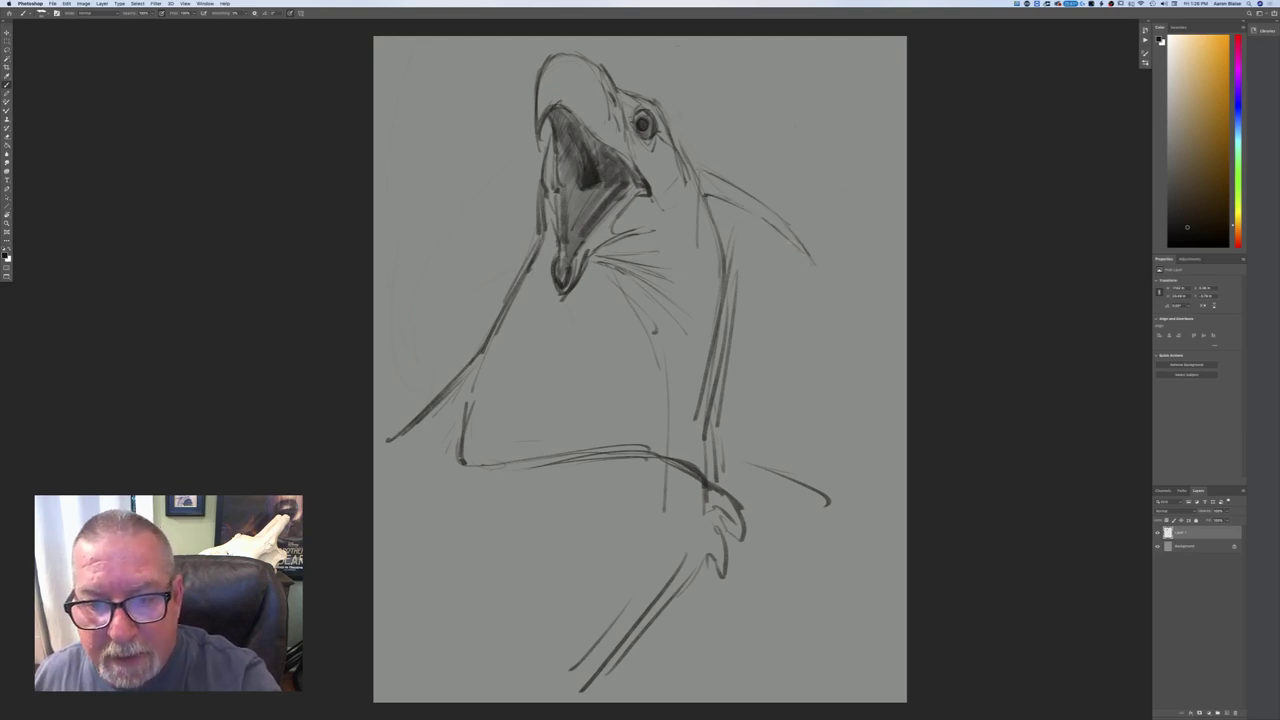
mouse_move(776, 228)
left_mouse_down()
mouse_move(809, 261)
mouse_move(700, 194)
left_mouse_up()
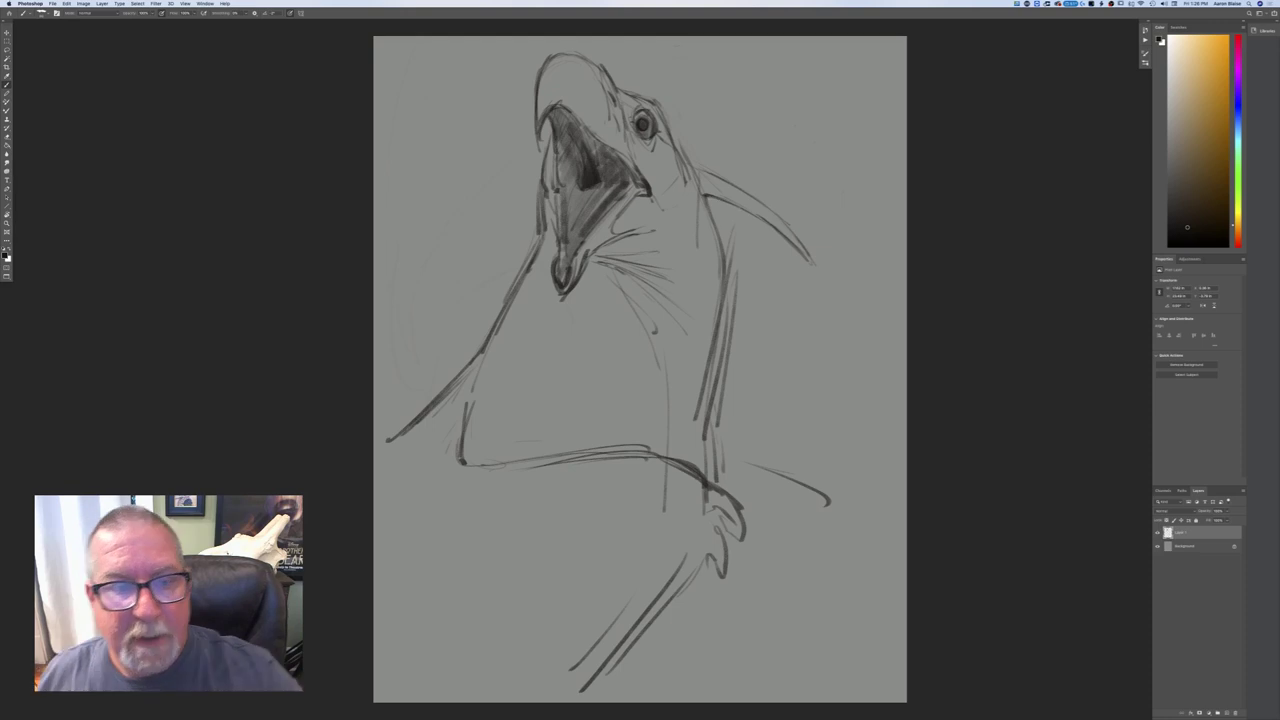
mouse_move(538, 174)
left_mouse_down()
mouse_move(498, 222)
mouse_move(517, 207)
left_mouse_up()
left_click_drag(511, 209, 503, 219)
mouse_move(538, 176)
left_mouse_down()
mouse_move(516, 196)
mouse_move(519, 185)
left_mouse_up()
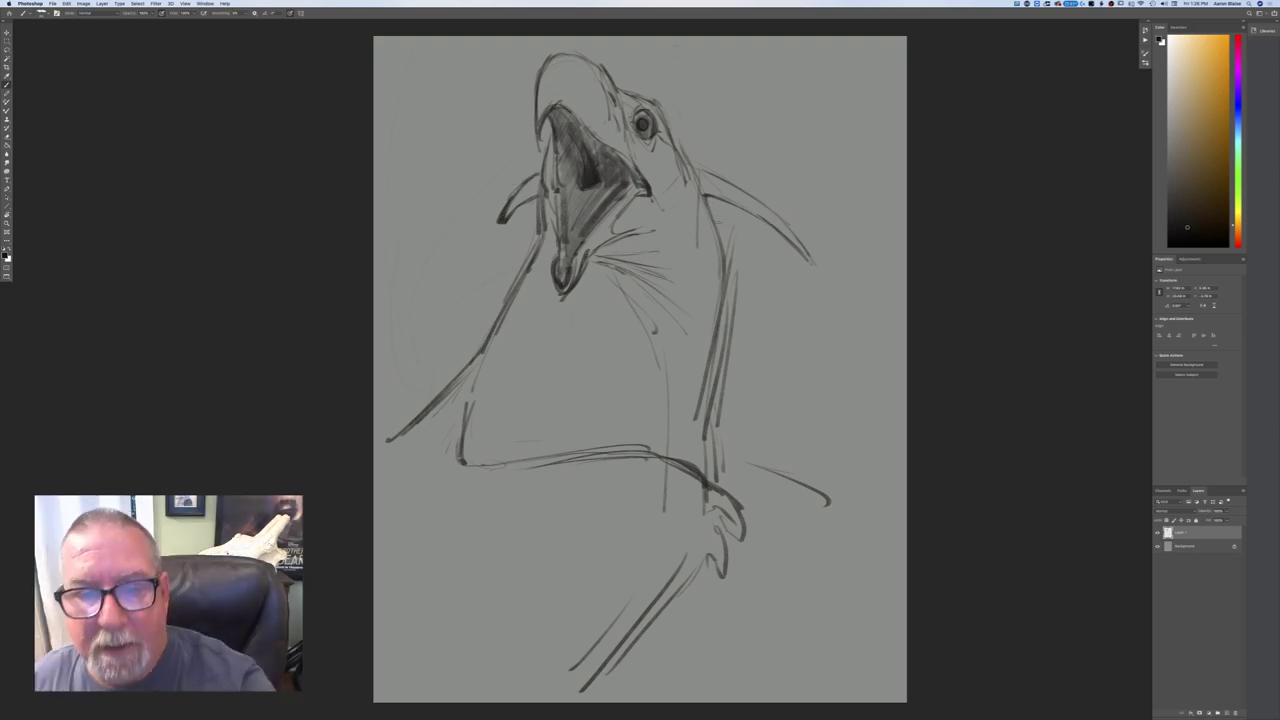
- Sketch a second, smaller pair of curved spines lower down on both sides of the neck
mouse_move(700, 176)
left_mouse_down()
mouse_move(695, 198)
mouse_move(752, 267)
left_mouse_up()
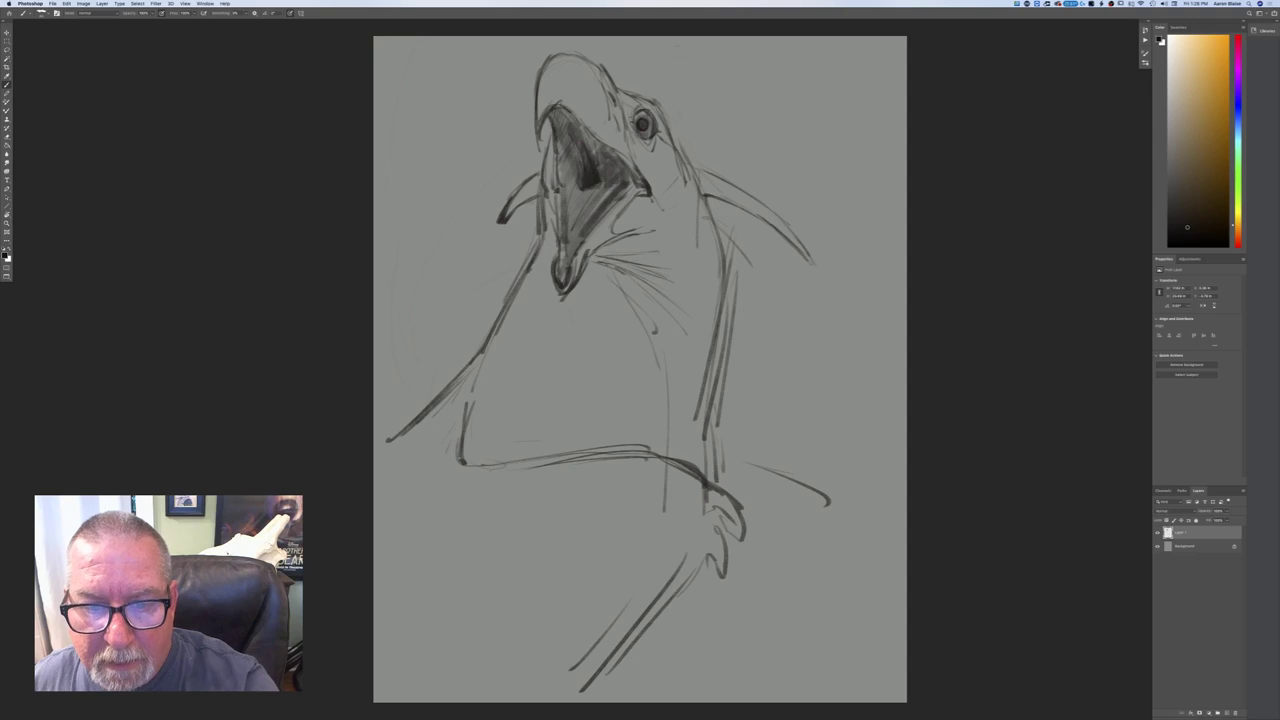
mouse_move(706, 218)
left_mouse_down()
mouse_move(757, 275)
mouse_move(758, 299)
mouse_move(753, 290)
left_mouse_up()
left_click_drag(707, 244, 741, 275)
left_click_drag(707, 228, 707, 242)
mouse_move(514, 260)
left_mouse_down()
mouse_move(534, 238)
mouse_move(505, 275)
left_mouse_up()
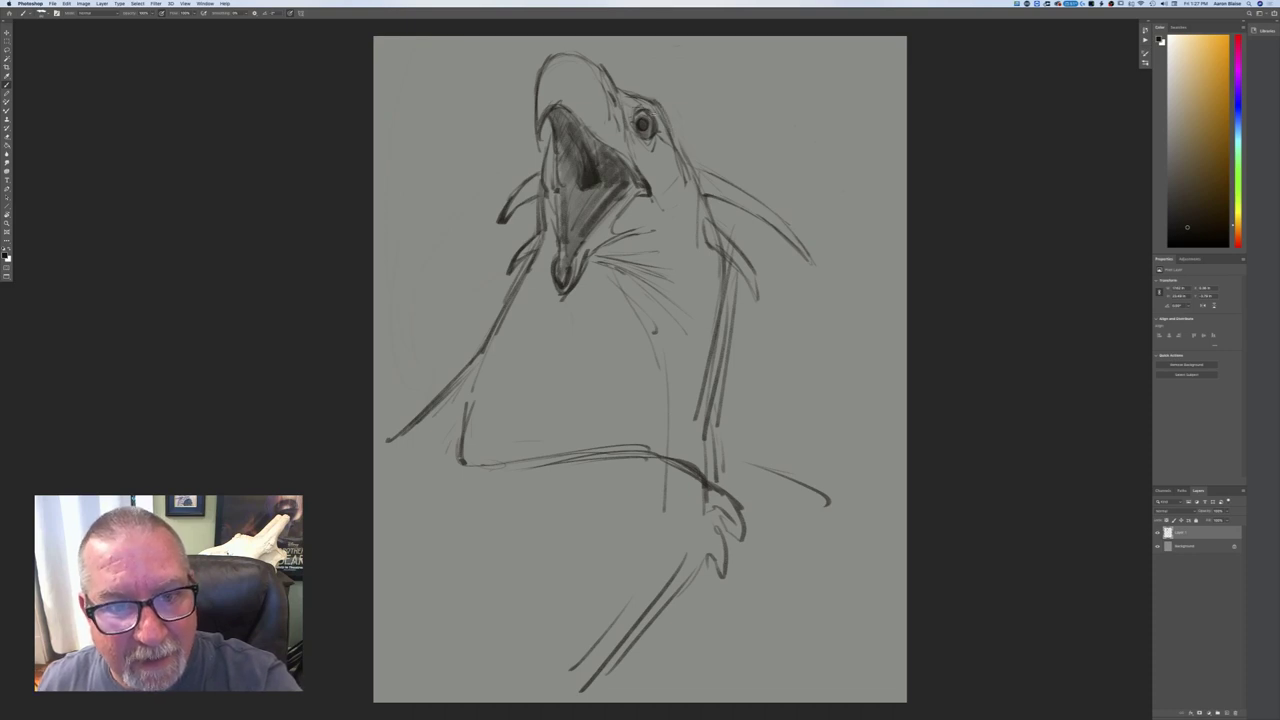
- Darken the brow above the eye and sketch small scale shapes behind the mouth corner and along the neck's back
mouse_move(658, 126)
left_mouse_down()
mouse_move(642, 108)
mouse_move(625, 117)
left_mouse_up()
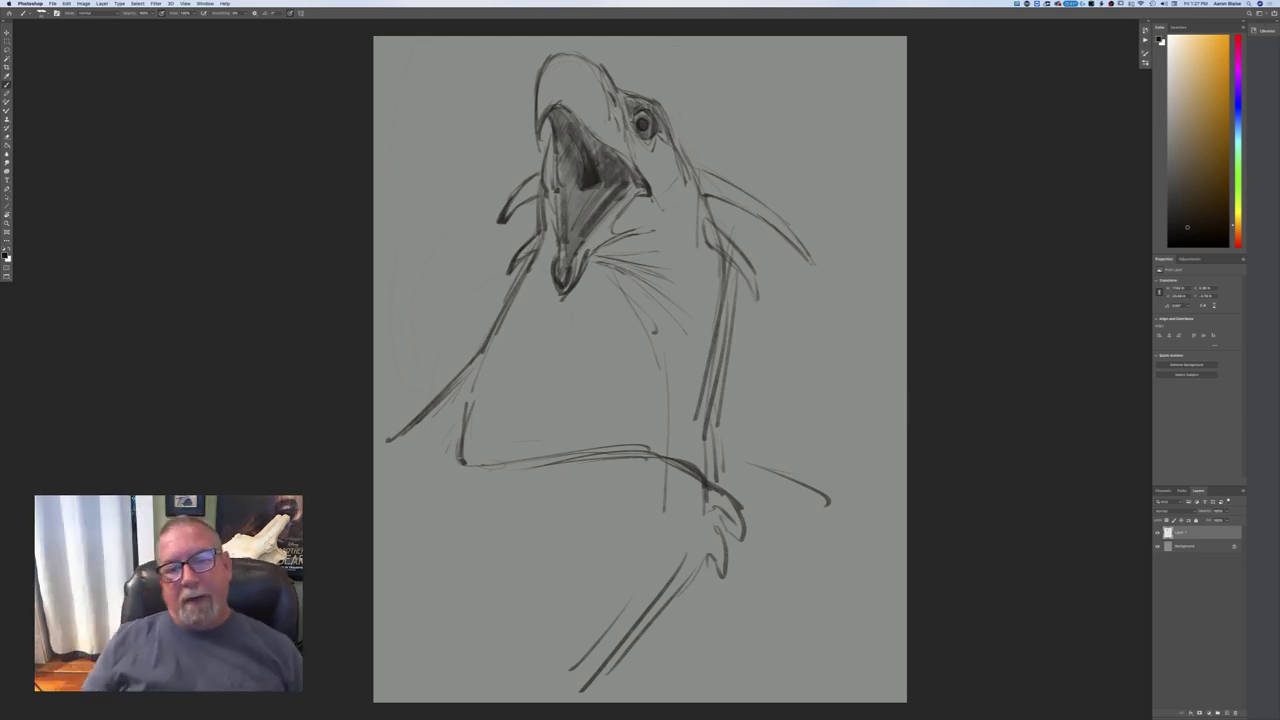
mouse_move(666, 211)
left_mouse_down()
mouse_move(701, 210)
mouse_move(709, 304)
mouse_move(712, 283)
left_mouse_up()
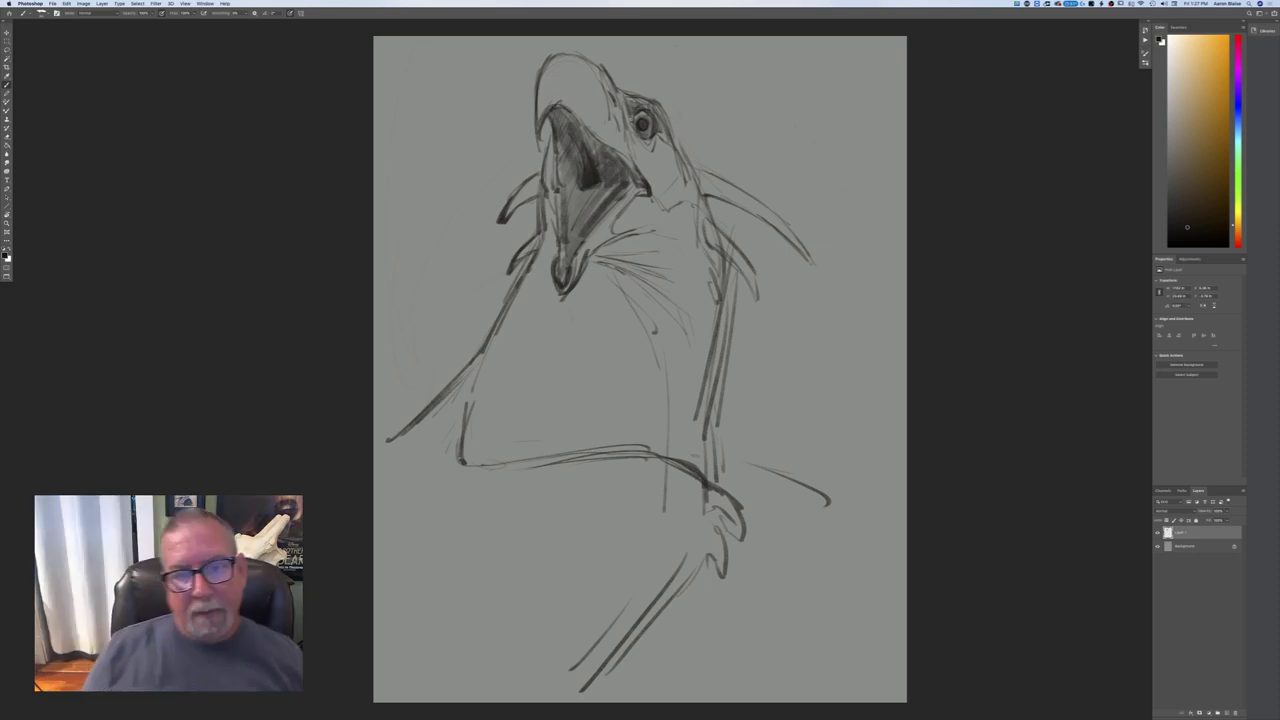
mouse_move(677, 143)
left_mouse_down()
mouse_move(700, 198)
mouse_move(696, 240)
mouse_move(684, 228)
mouse_move(710, 272)
mouse_move(718, 462)
left_mouse_up()
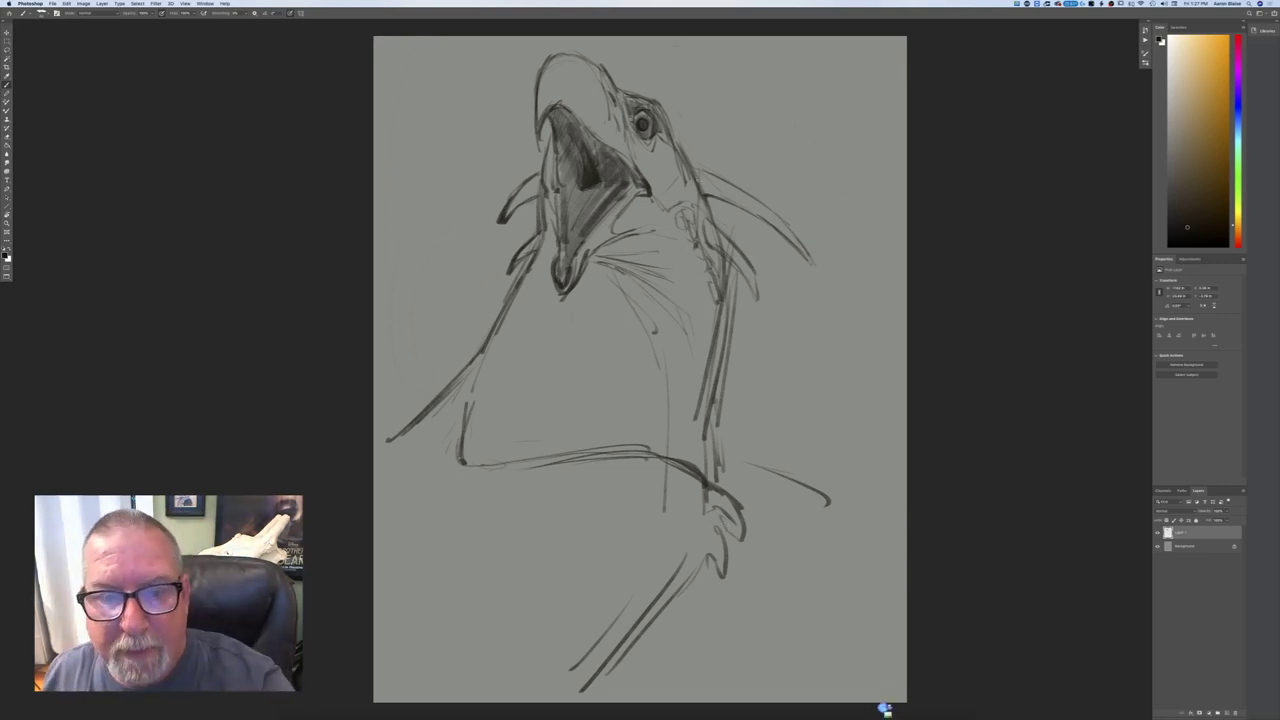
- Strengthen the outline of the large upper spine behind the head
mouse_move(692, 166)
left_mouse_down()
mouse_move(766, 205)
mouse_move(818, 274)
mouse_move(786, 240)
left_mouse_up()
left_click_drag(716, 200, 742, 210)
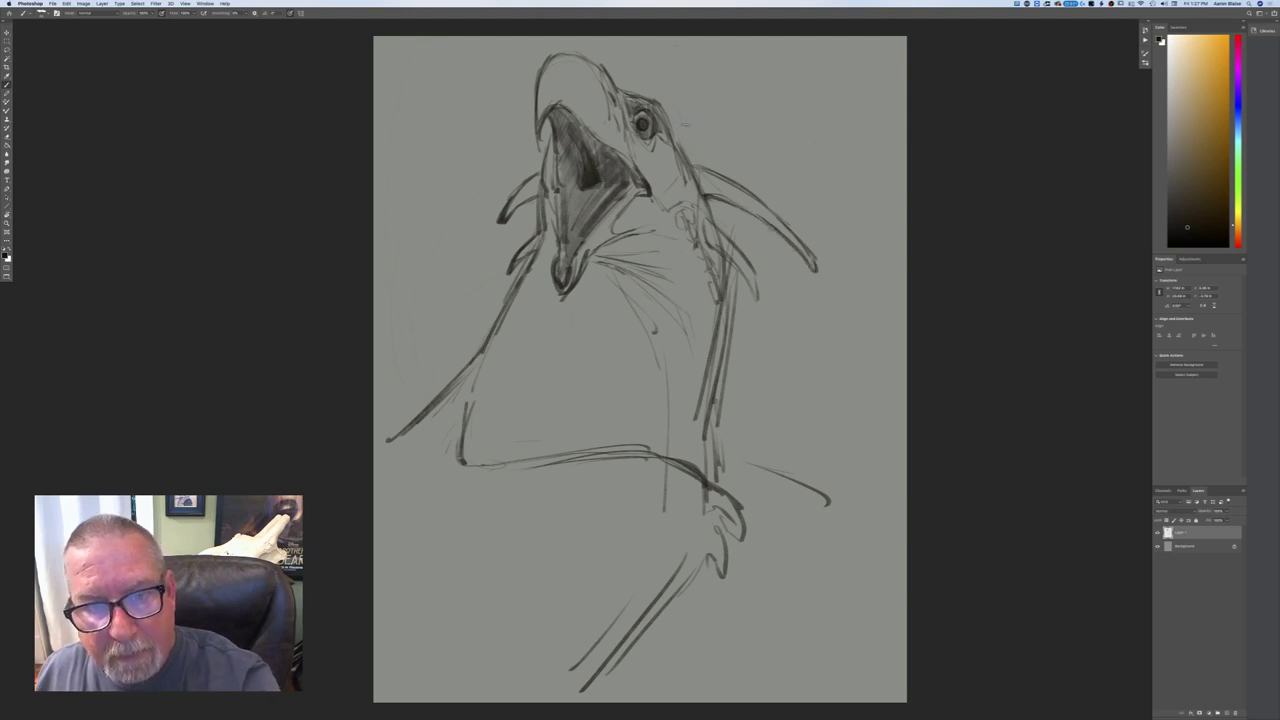
- Sketch short spikes above and behind the eye, and add contour lines from the eye across the cheek to the mouth corner
mouse_move(656, 100)
left_mouse_down()
mouse_move(696, 114)
mouse_move(686, 131)
left_mouse_up()
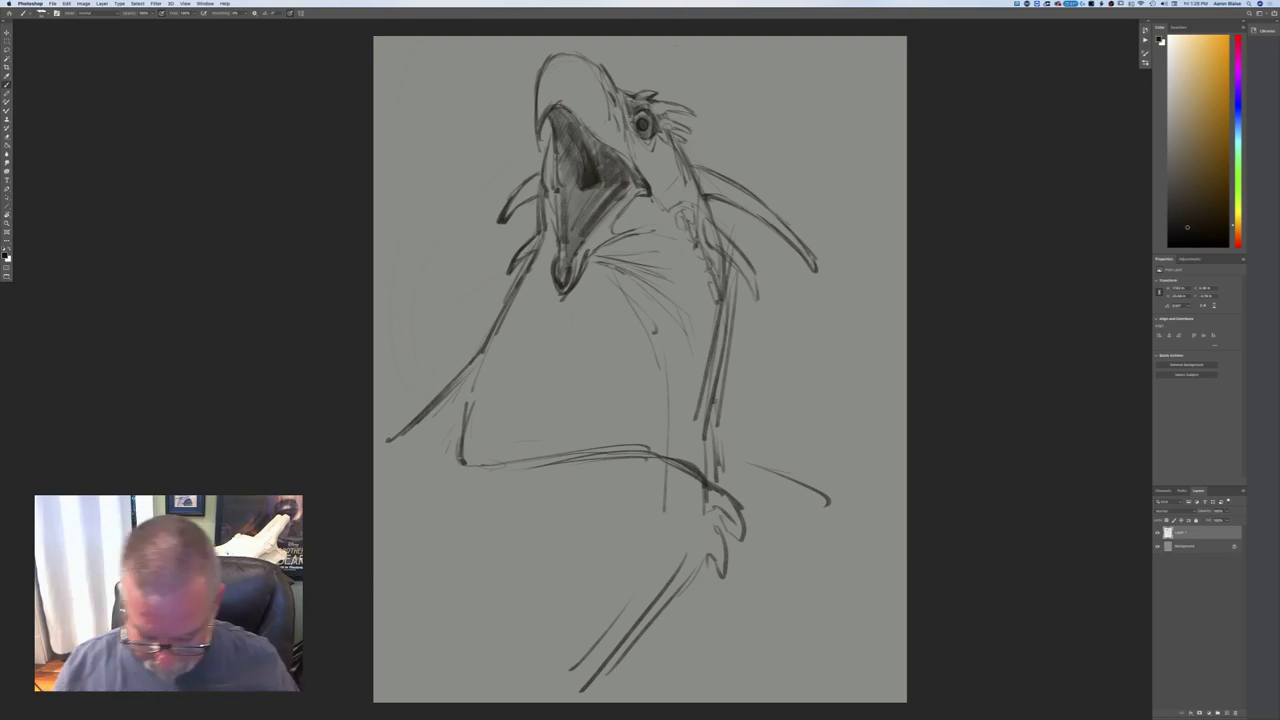
key("super+equal")
left_click_drag(274, 424, 278, 494)
key("ctrl+minus")
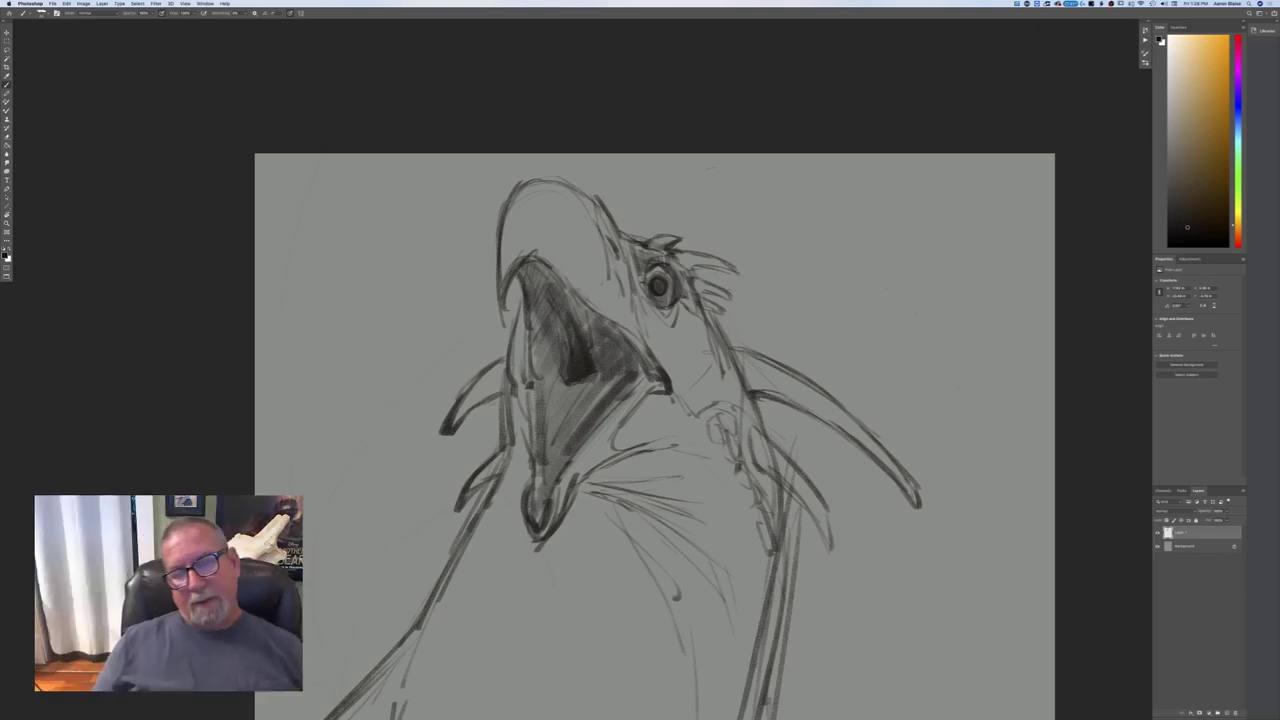
mouse_move(692, 314)
left_mouse_down()
mouse_move(727, 388)
mouse_move(702, 412)
left_mouse_up()
mouse_move(652, 342)
left_mouse_down()
mouse_move(698, 408)
mouse_move(730, 405)
mouse_move(762, 427)
left_mouse_up()
- Sketch a pointed scale with dark accents on the back of the neck, just below the smaller spines
mouse_move(757, 509)
left_mouse_down()
mouse_move(798, 590)
mouse_move(793, 606)
left_mouse_up()
left_click_drag(772, 548, 790, 603)
left_click_drag(762, 525, 766, 553)
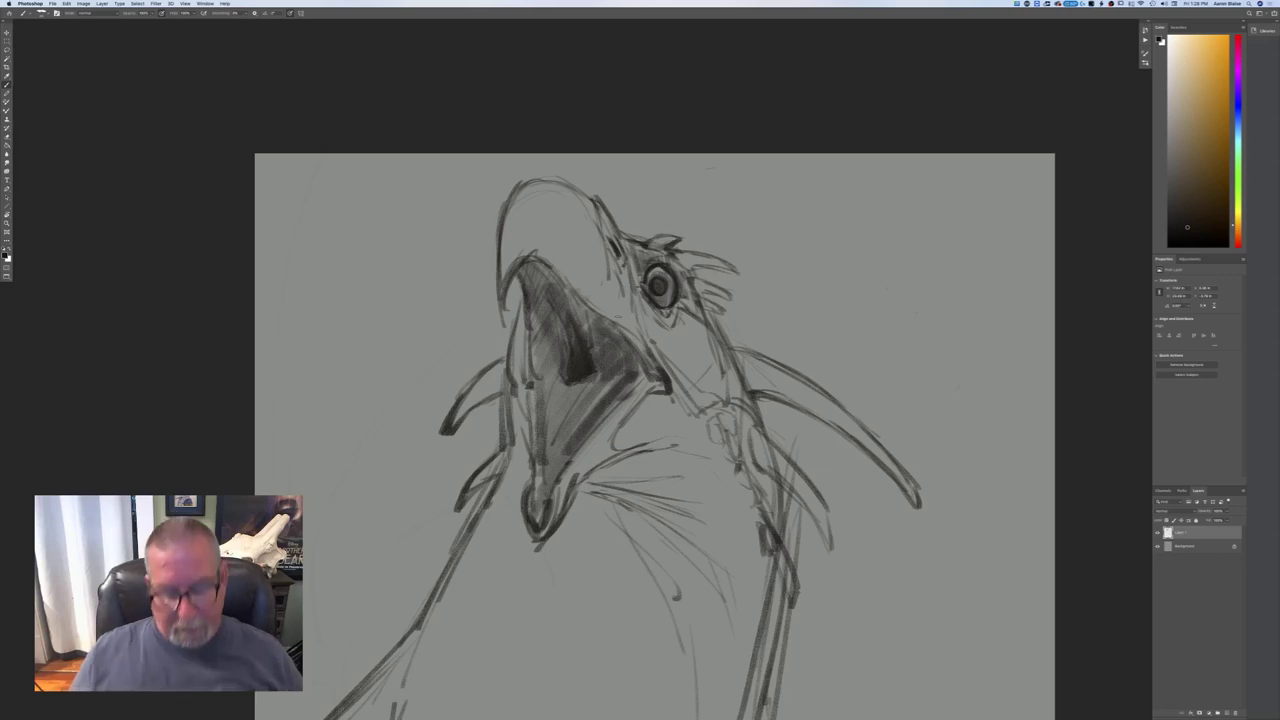
- Darken the front contour of the neck from beneath the open beak down to the shoulder
key("super+minus")
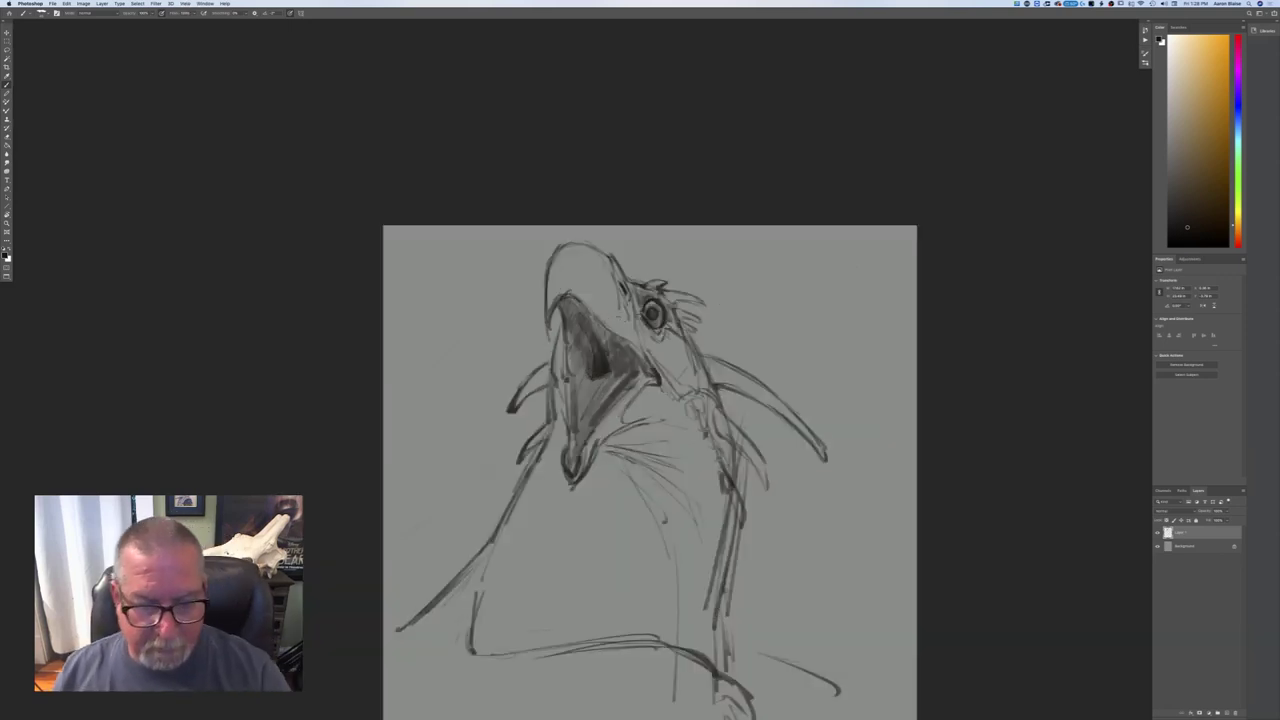
mouse_move(550, 392)
left_mouse_down()
mouse_move(548, 430)
mouse_move(498, 517)
left_mouse_up()
left_click_drag(539, 446, 490, 536)
left_click_drag(512, 498, 470, 570)
- Outline overlapping pointed scales along the back of the neck and clean up the extra lines beneath them
left_click_drag(722, 410, 740, 488)
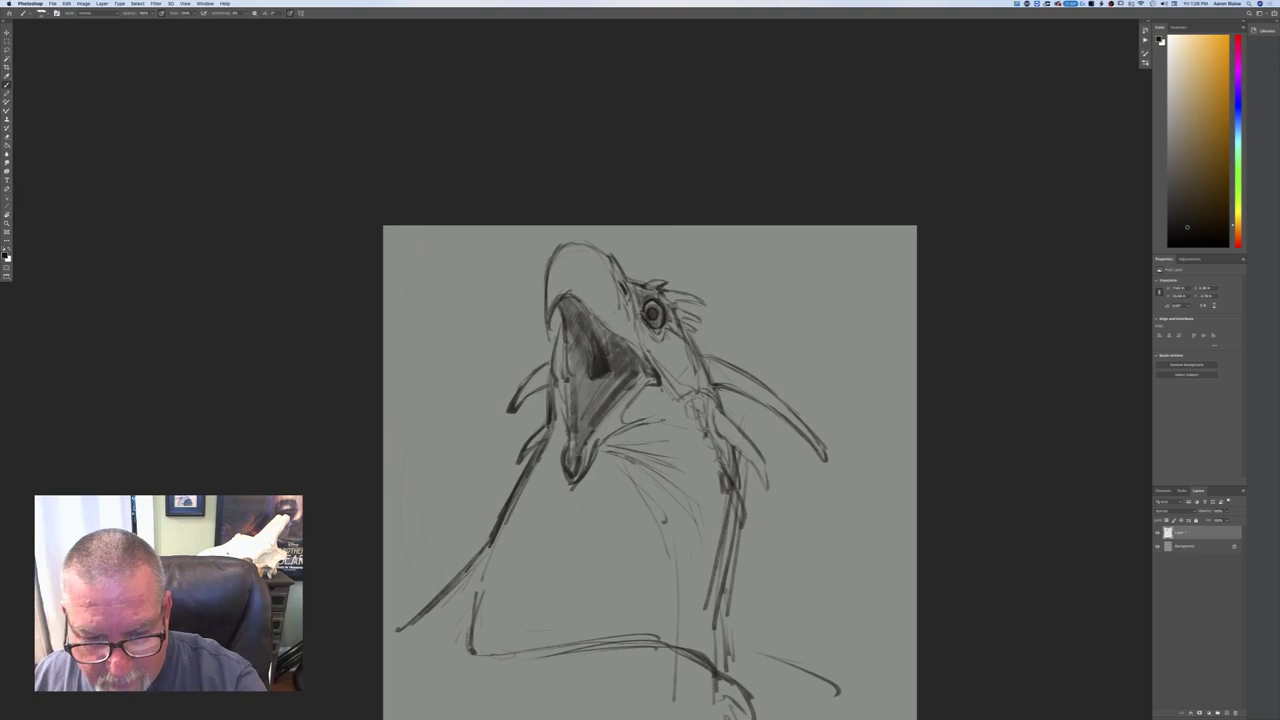
left_click_drag(724, 480, 739, 517)
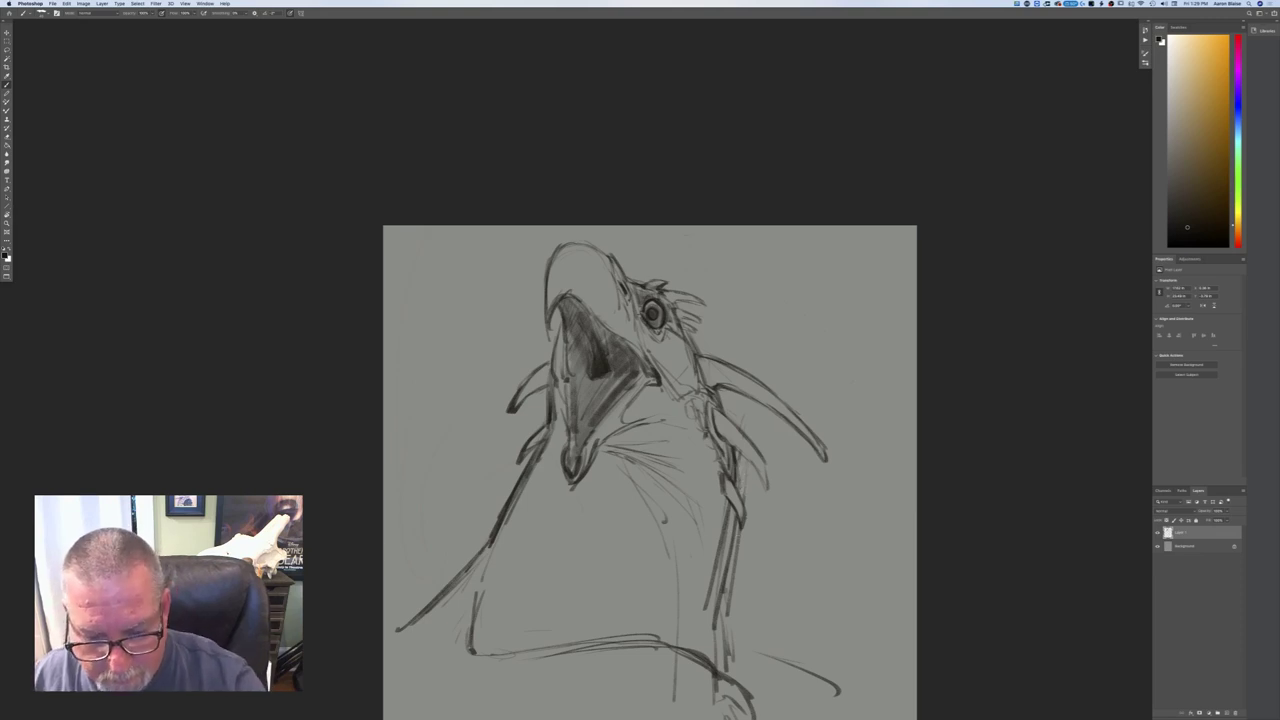
left_click_drag(735, 540, 725, 598)
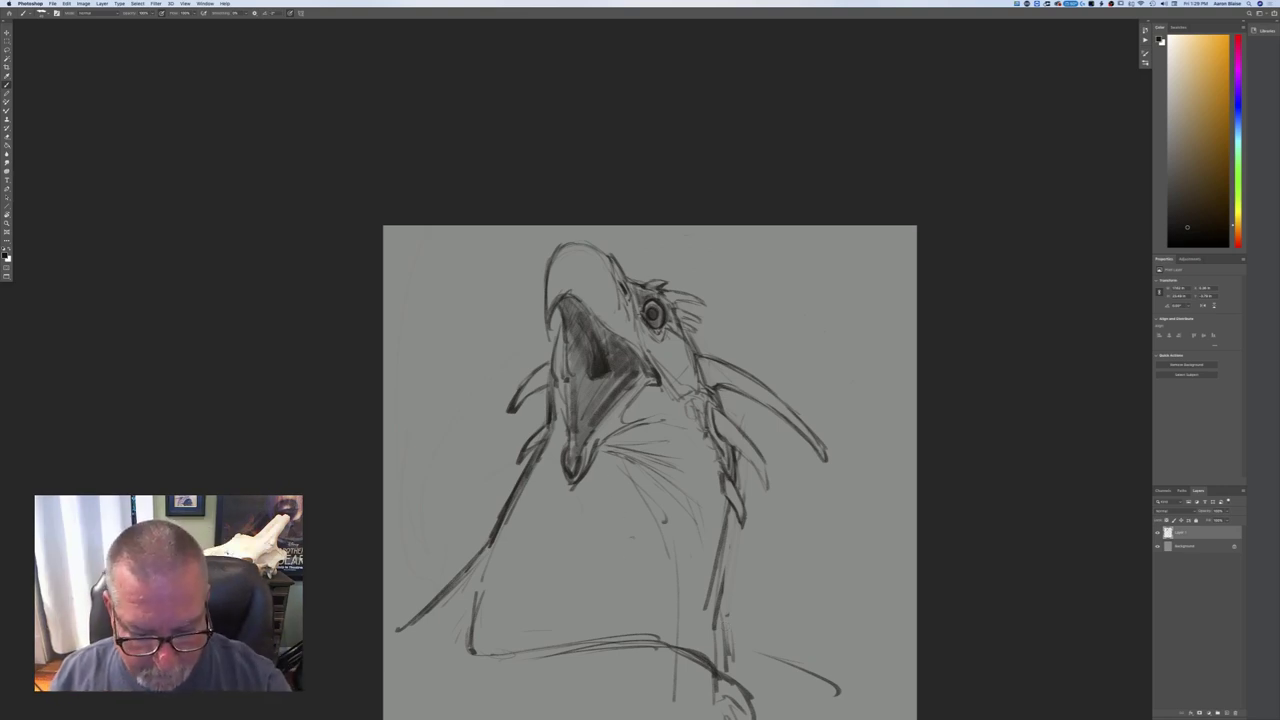
- Flip the canvas horizontally to check the composition of the creature
left_click(83, 3)
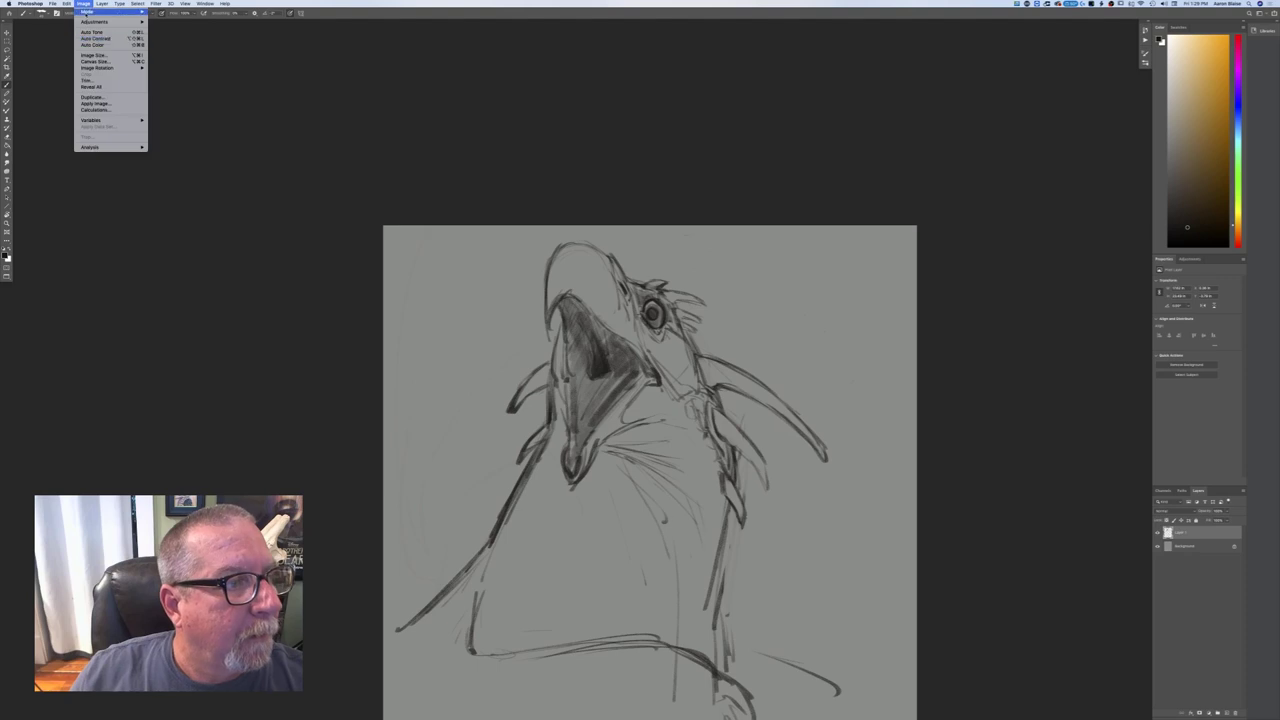
mouse_move(110, 67)
left_click(166, 97)
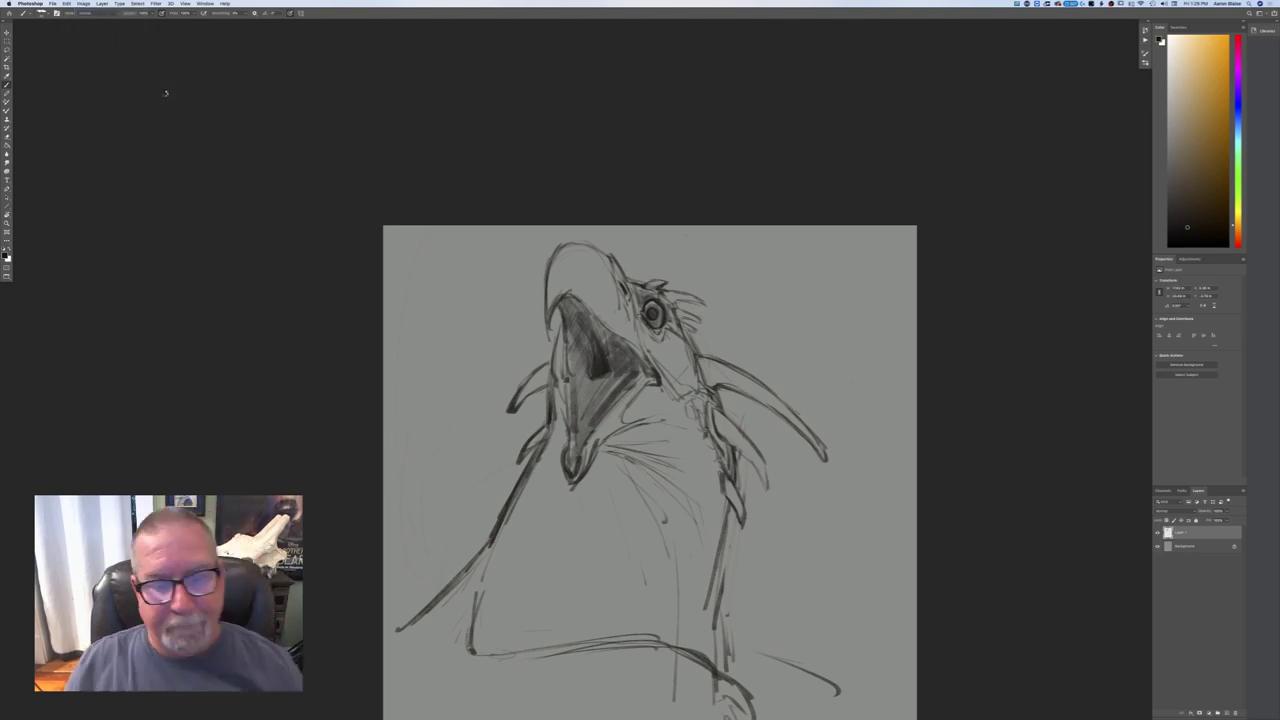
scroll(320, 380, "down", 5)
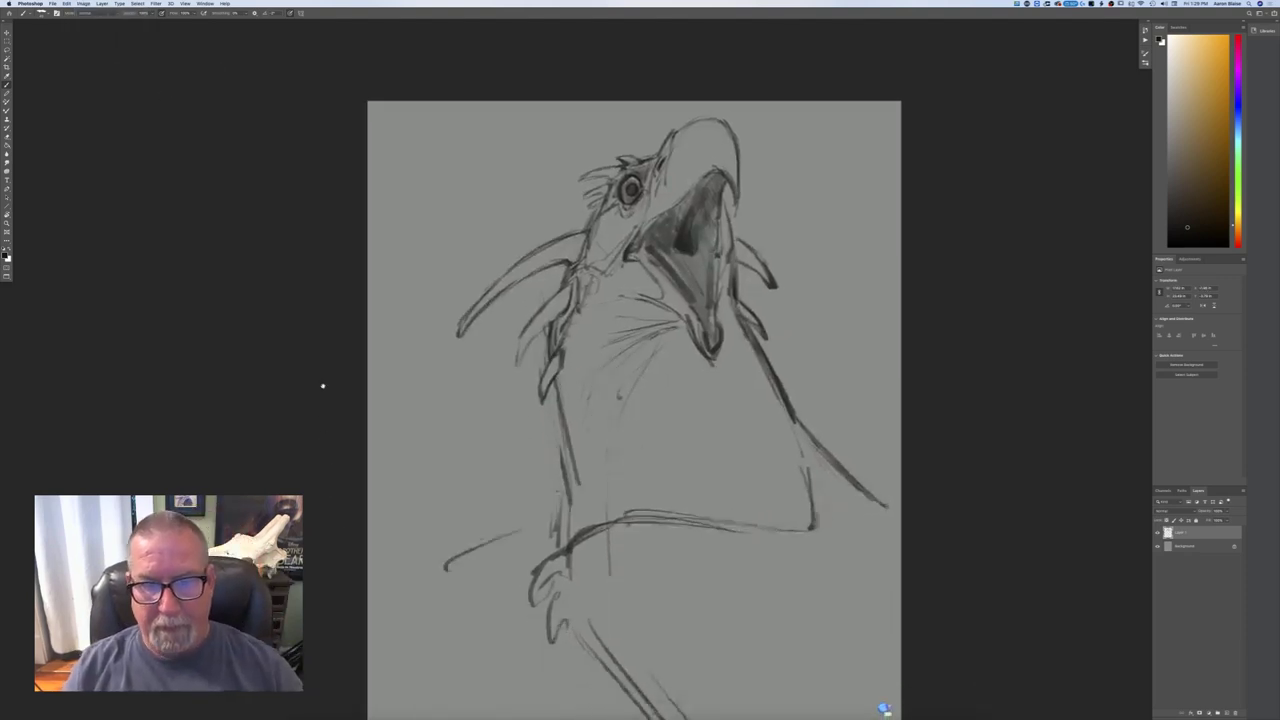
key("super+minus")
key("super+minus")
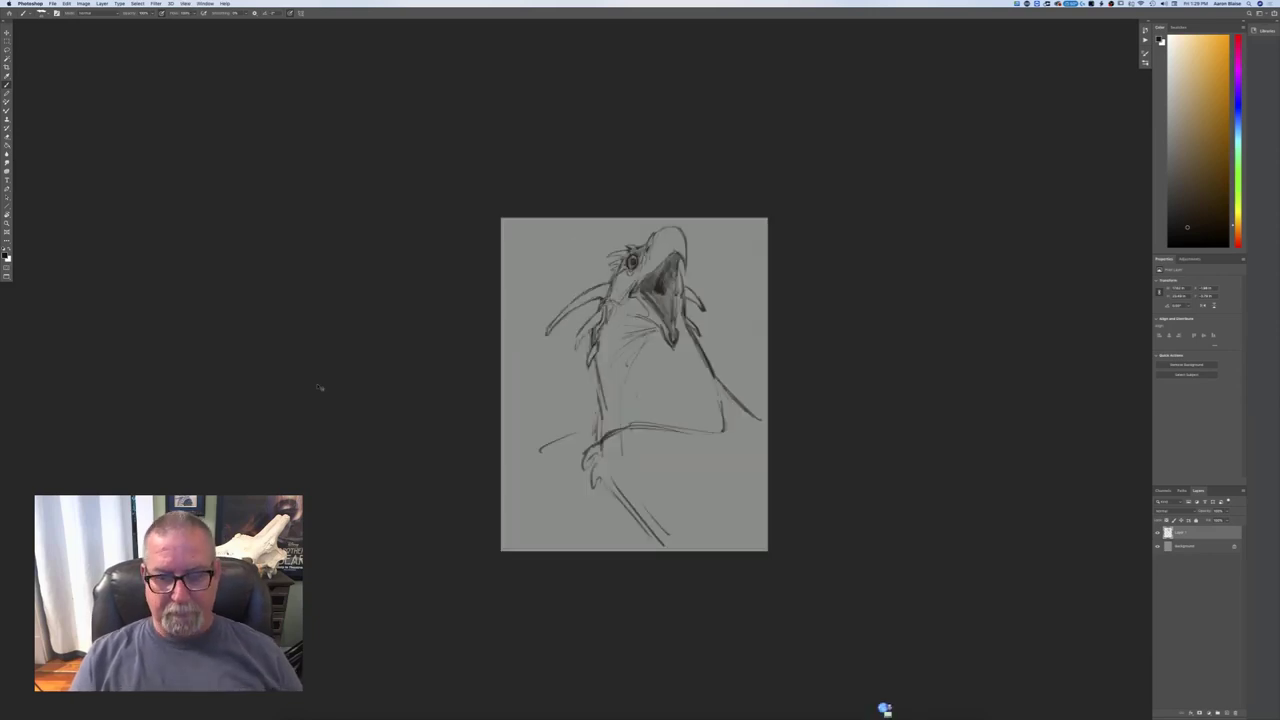
key("super+plus")
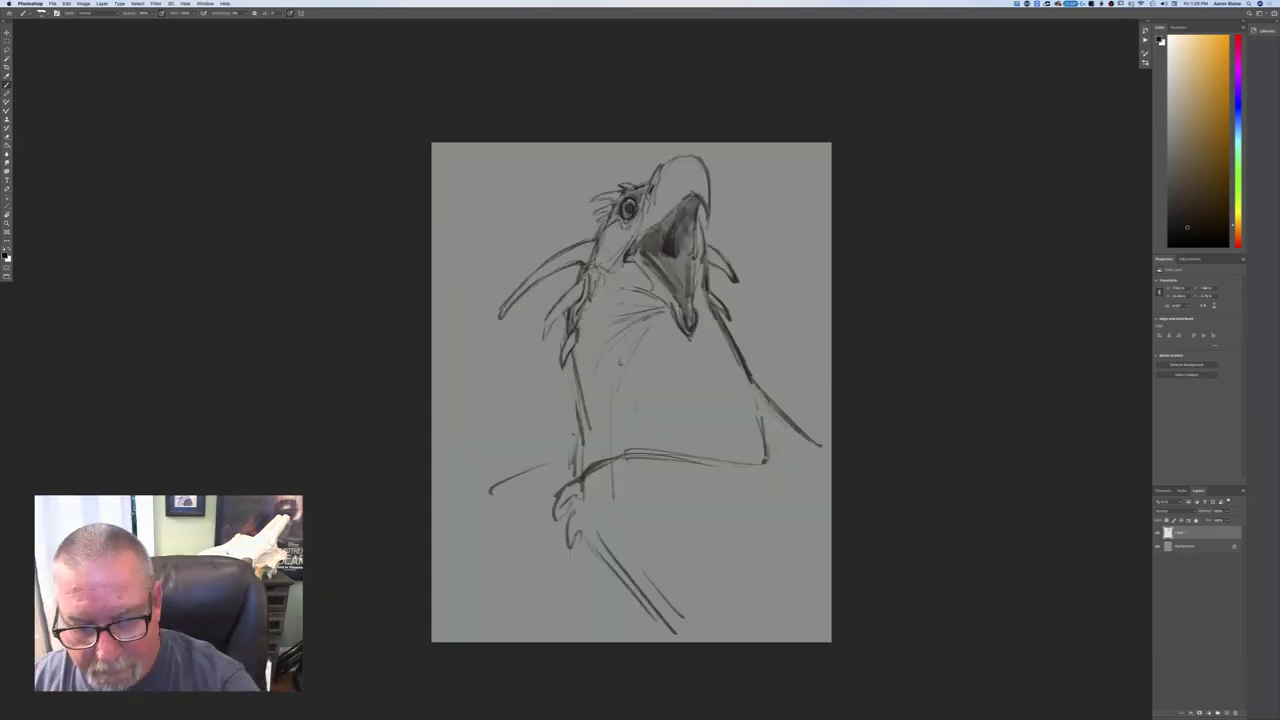
- Replace the hard vertical chest edge under the front shoulder with curved folds fanning from the limb, and thin the shoulder's double line
left_click_drag(764, 386, 828, 452)
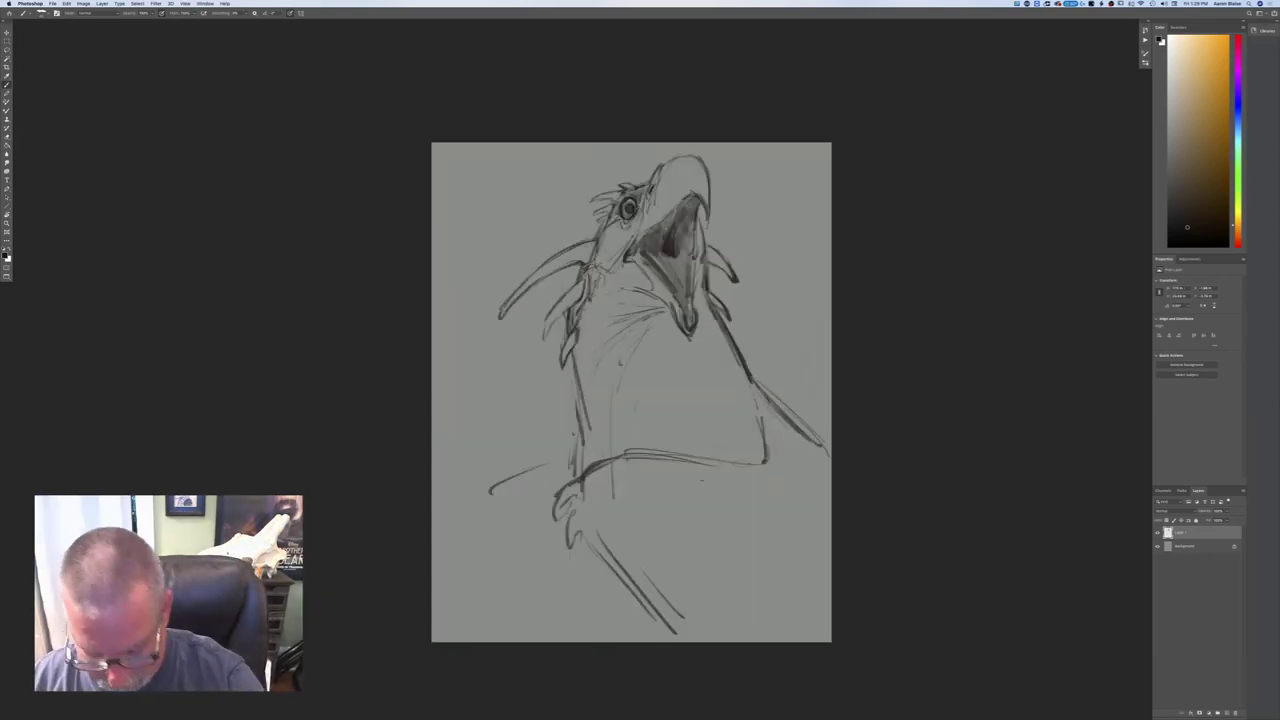
left_click_drag(757, 406, 767, 468)
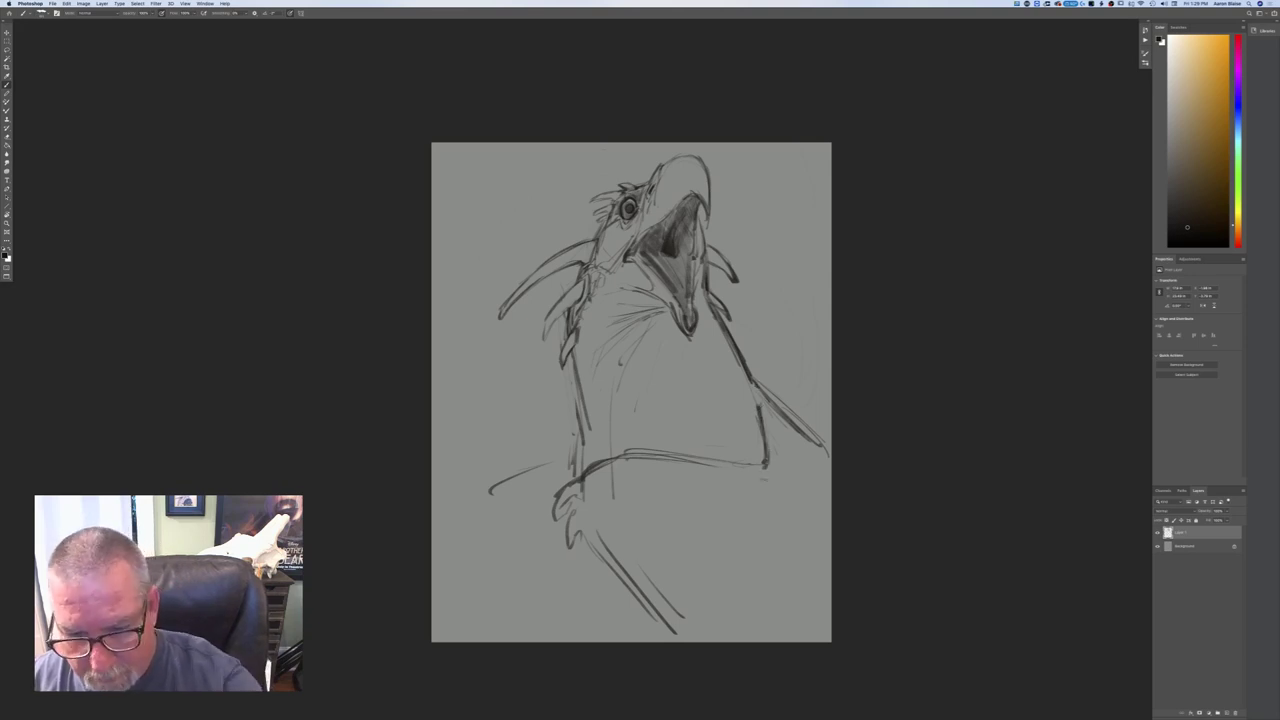
left_click_drag(758, 406, 766, 457)
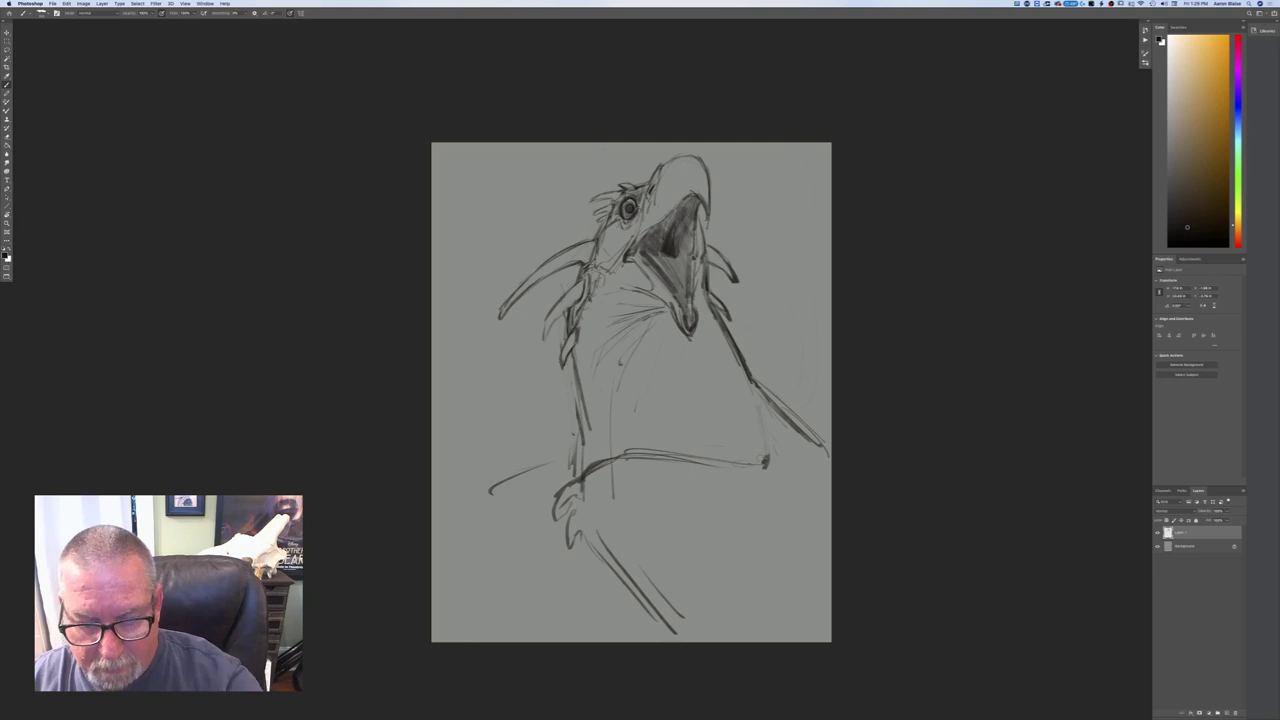
left_click_drag(740, 438, 735, 455)
left_click_drag(729, 406, 736, 461)
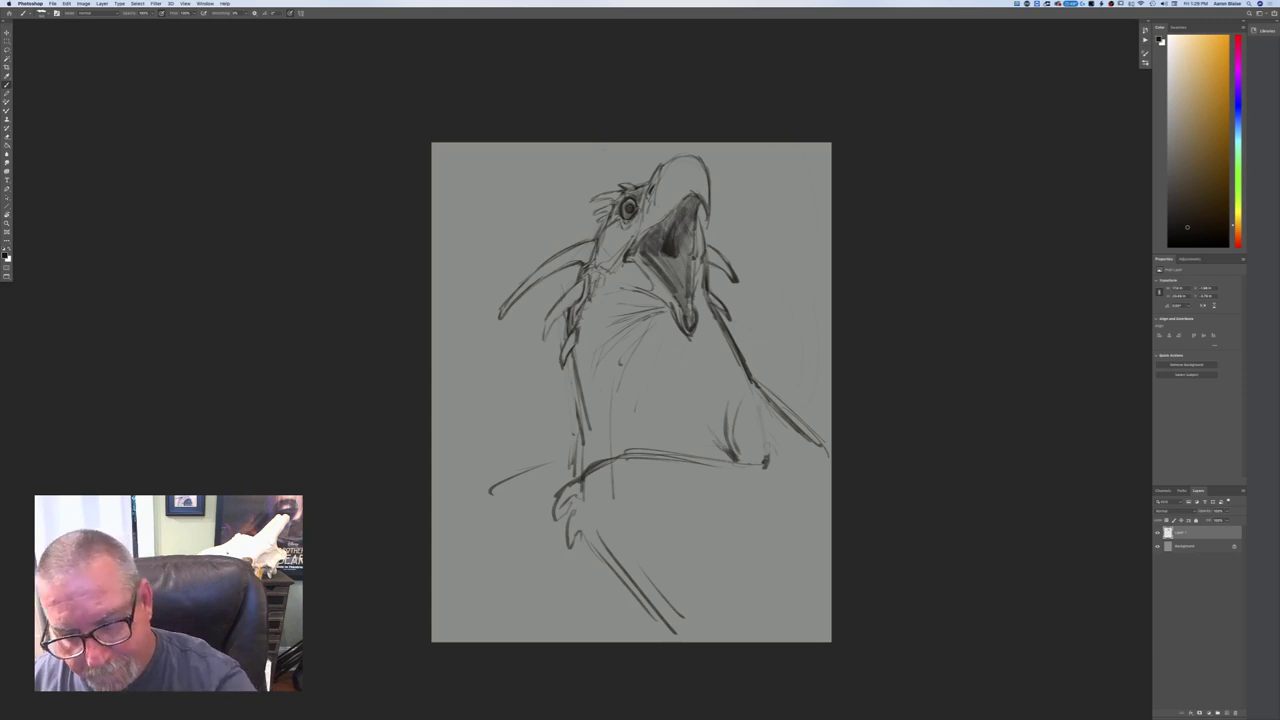
left_click_drag(762, 398, 815, 455)
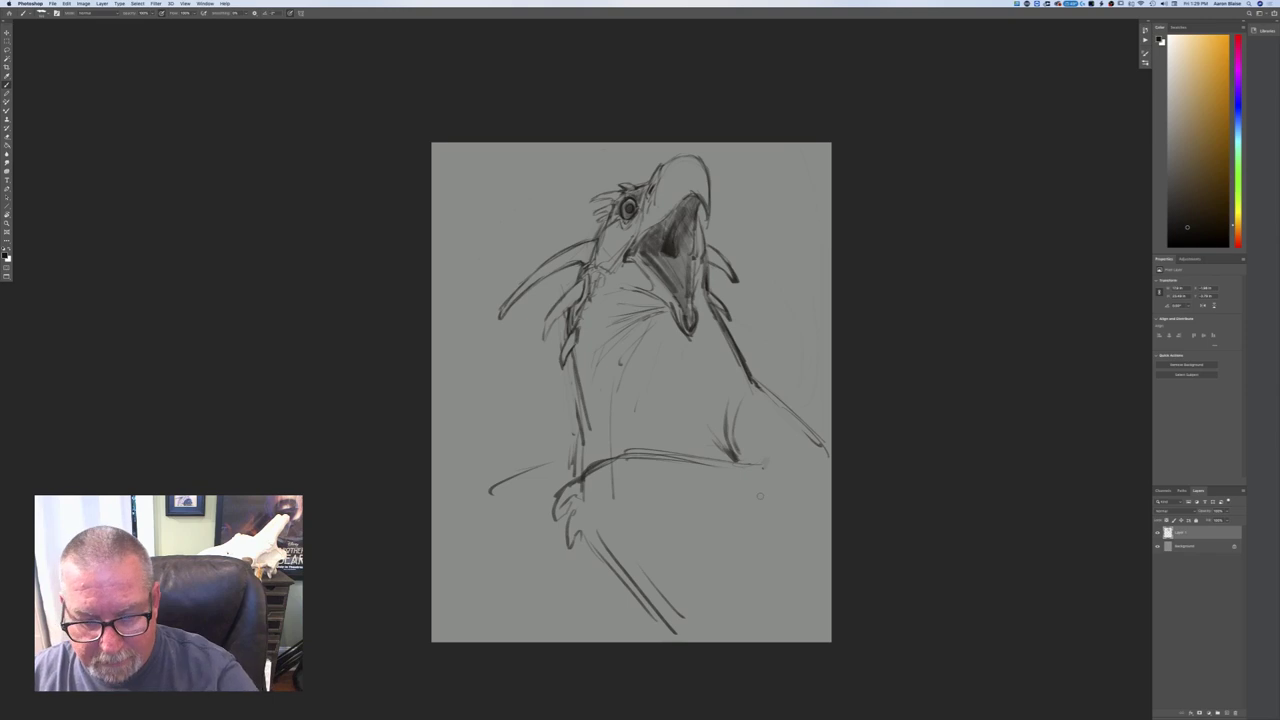
left_click_drag(766, 463, 808, 461)
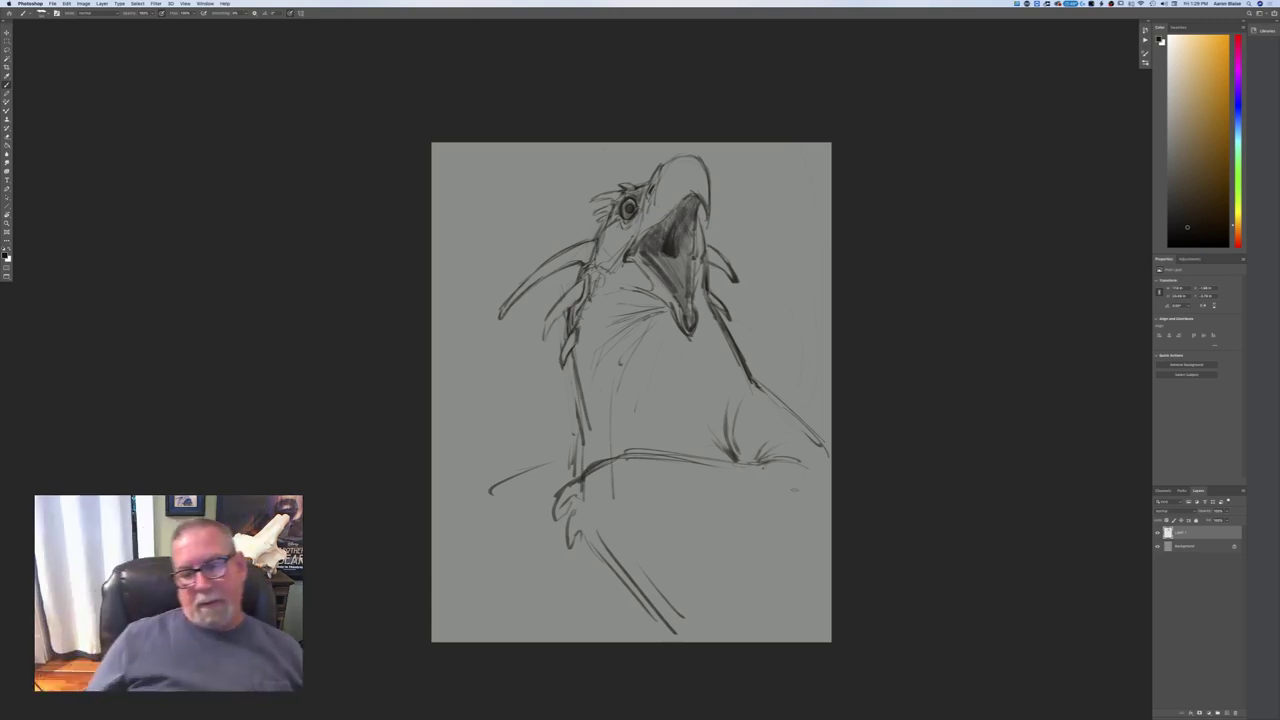
- Erase the short line behind the claws and sketch a tall arched wing form rising from the back to the canvas edge
mouse_move(575, 457)
left_mouse_down()
mouse_move(567, 481)
mouse_move(522, 474)
mouse_move(474, 496)
left_mouse_up()
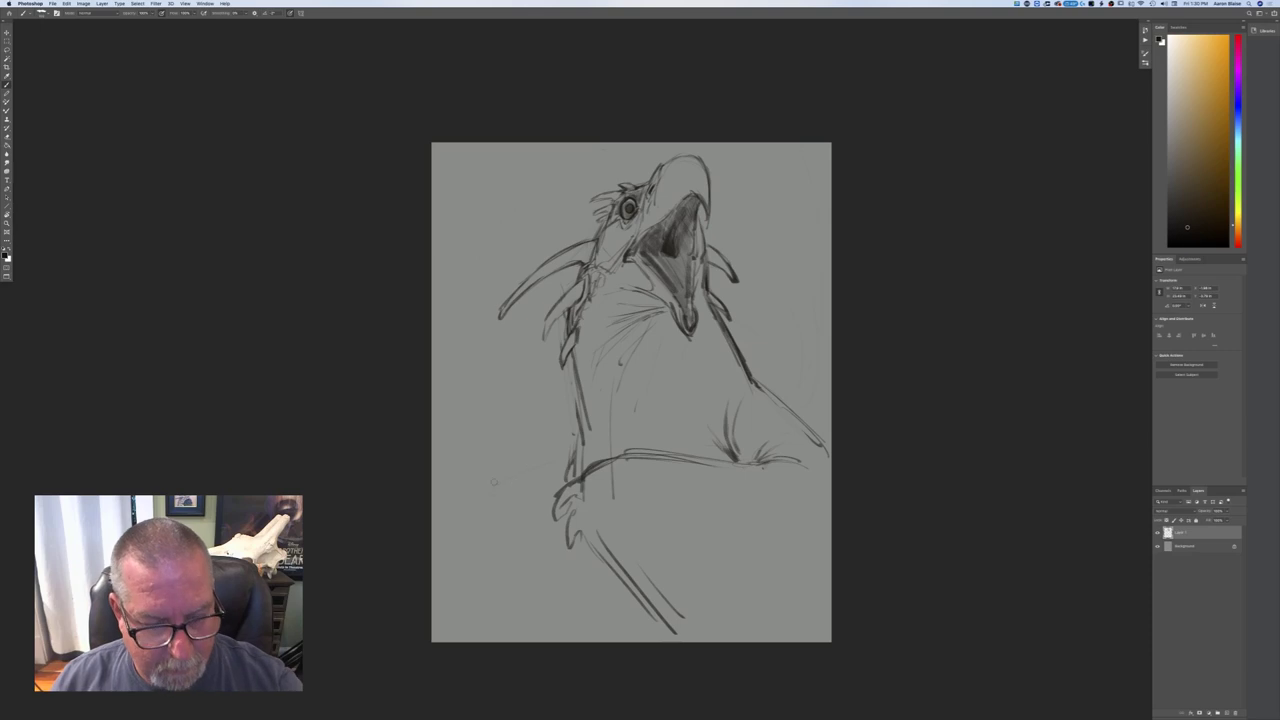
mouse_move(568, 458)
left_mouse_down()
mouse_move(492, 370)
mouse_move(452, 427)
mouse_move(456, 368)
left_mouse_up()
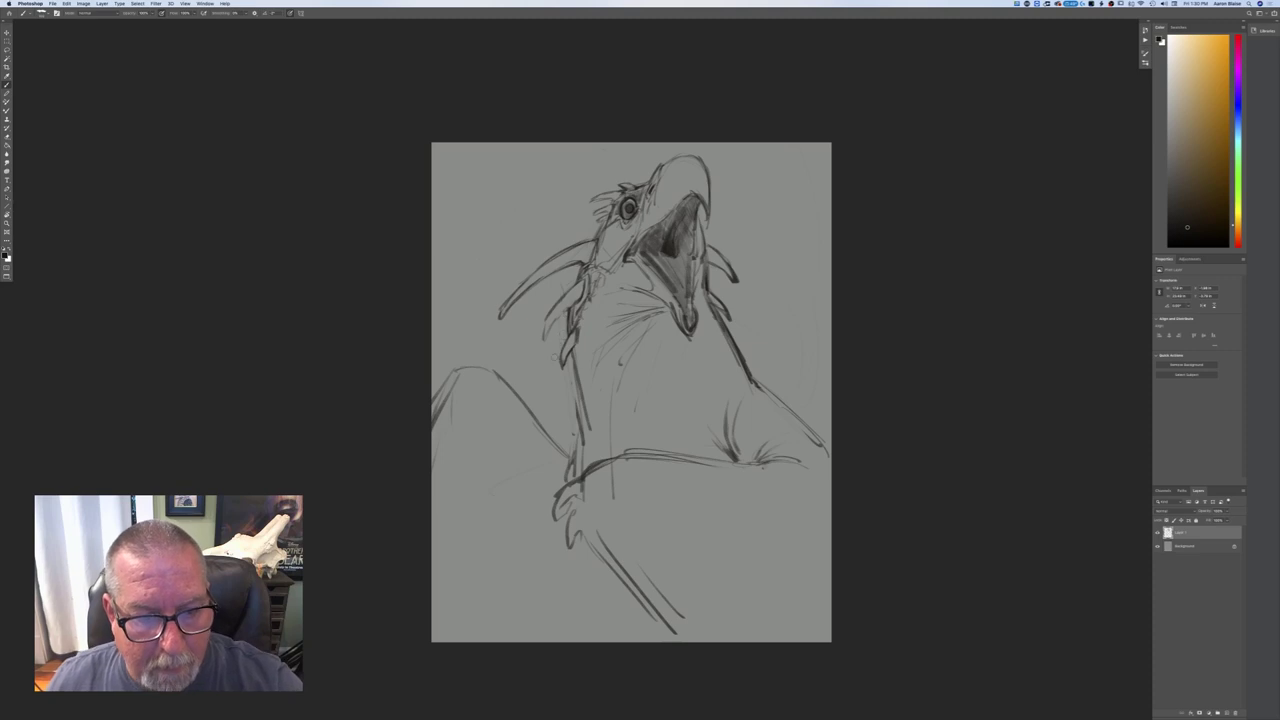
key("ctrl+z")
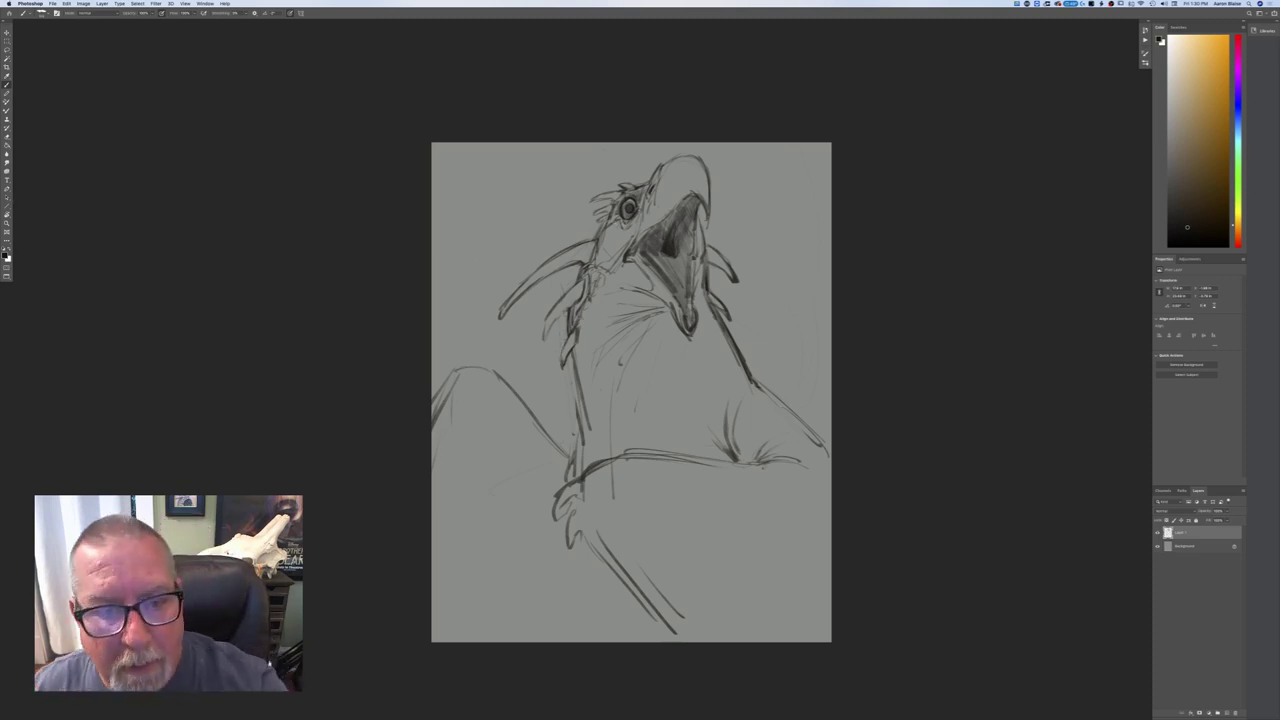
- Touch up the marks behind the mouth corner and erase the stray centre line extending below the horizontal body line
left_click_drag(598, 242, 594, 264)
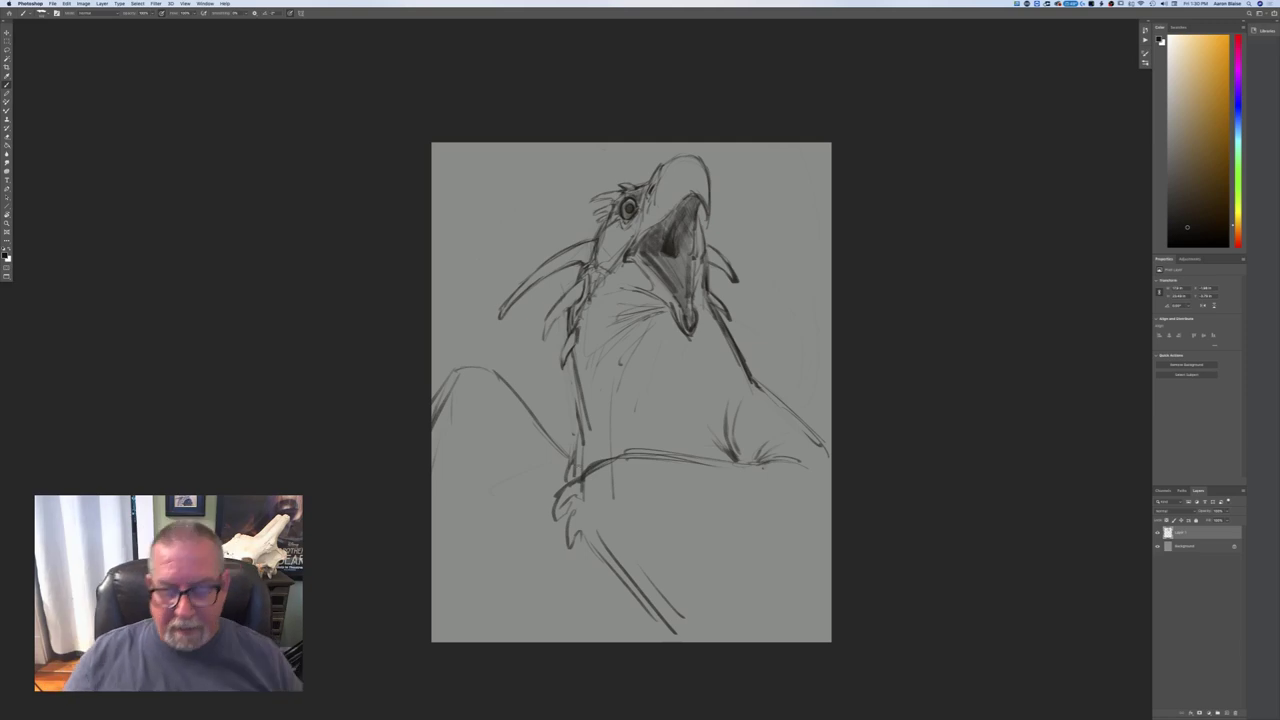
left_click_drag(613, 497, 610, 486)
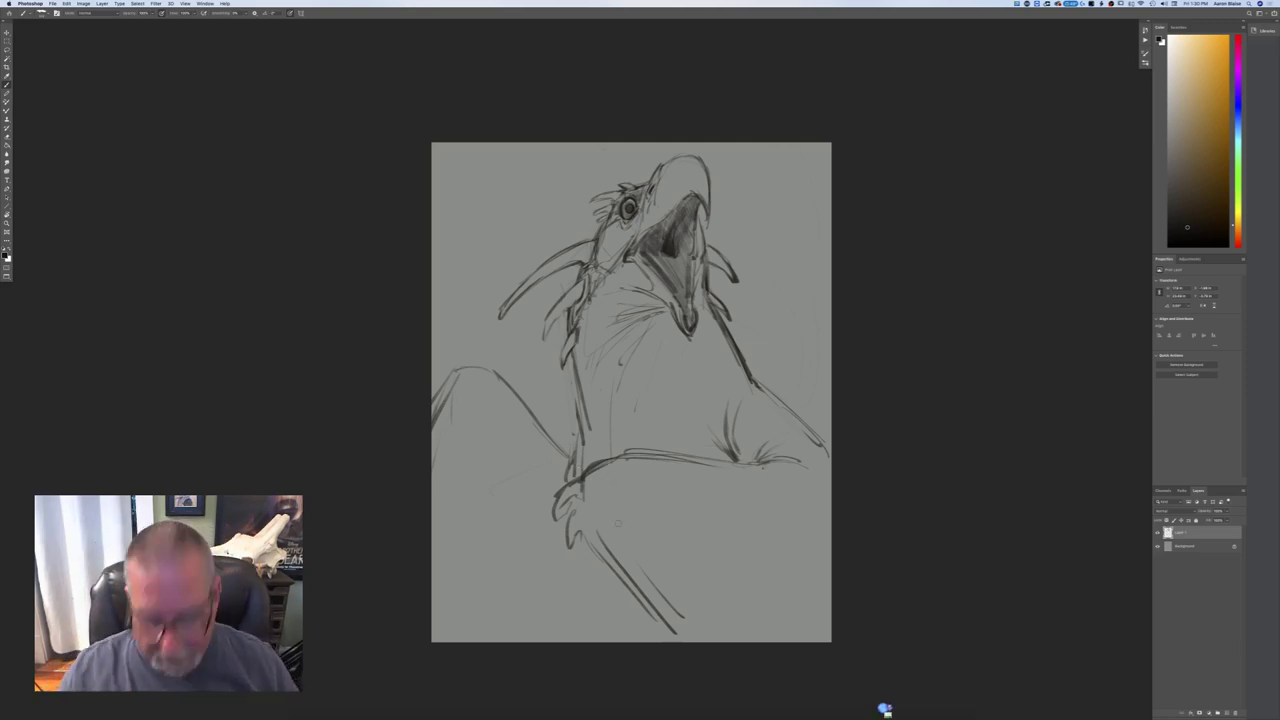
key("super+minus")
key("super+minus")
key("super+plus")
key("super+plus")
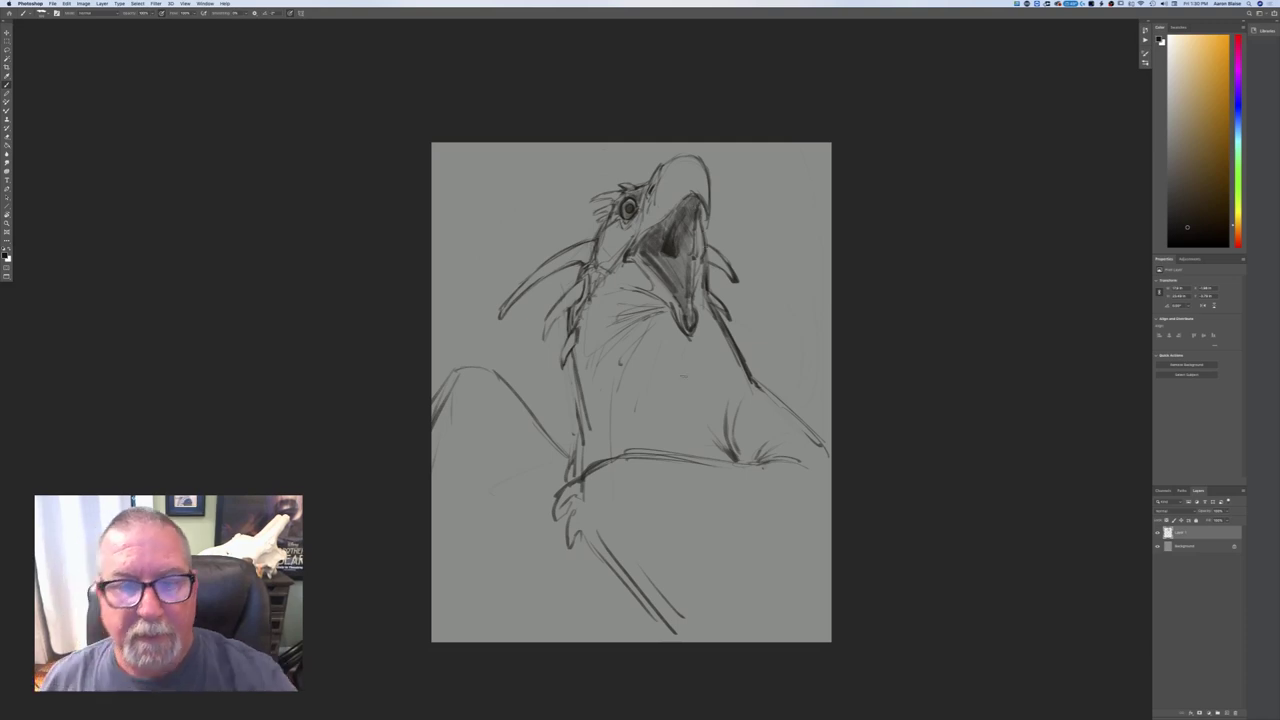
- Refine the upper edge of the open mouth and strengthen the outlines of the beak's crown, hooked tip and neck beside the jaw
left_click_drag(684, 198, 668, 216)
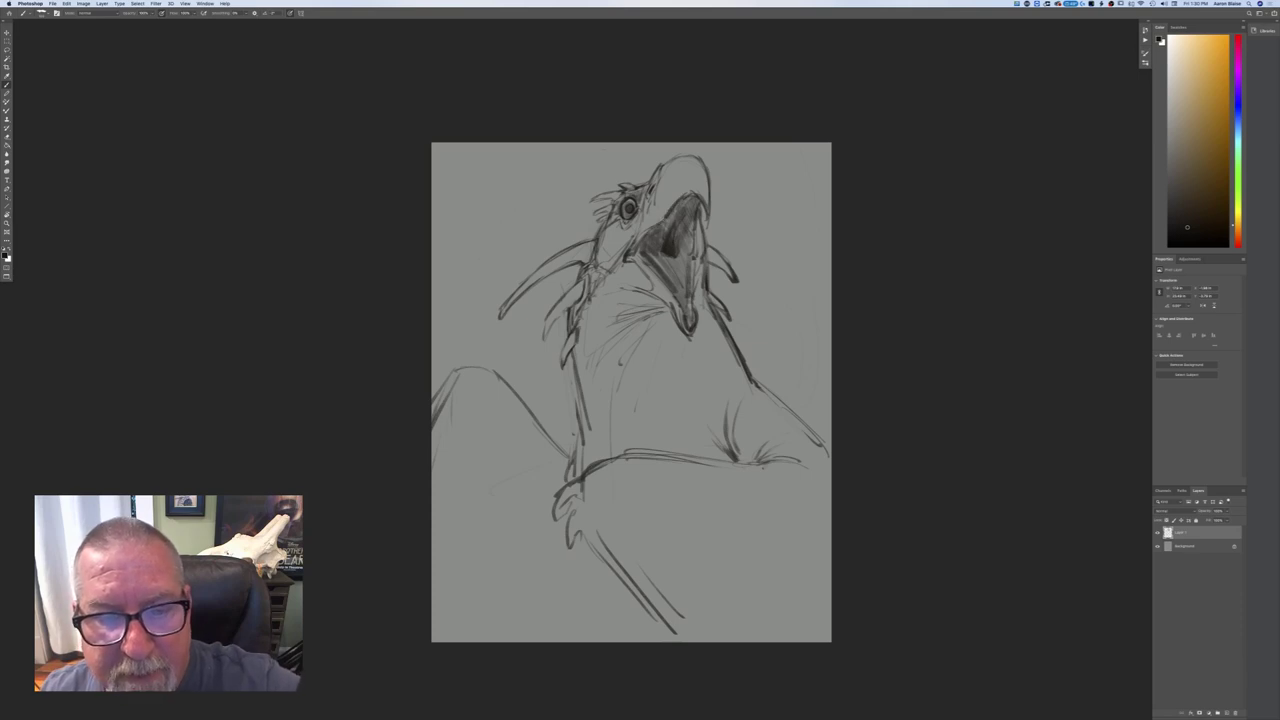
left_click_drag(688, 196, 668, 209)
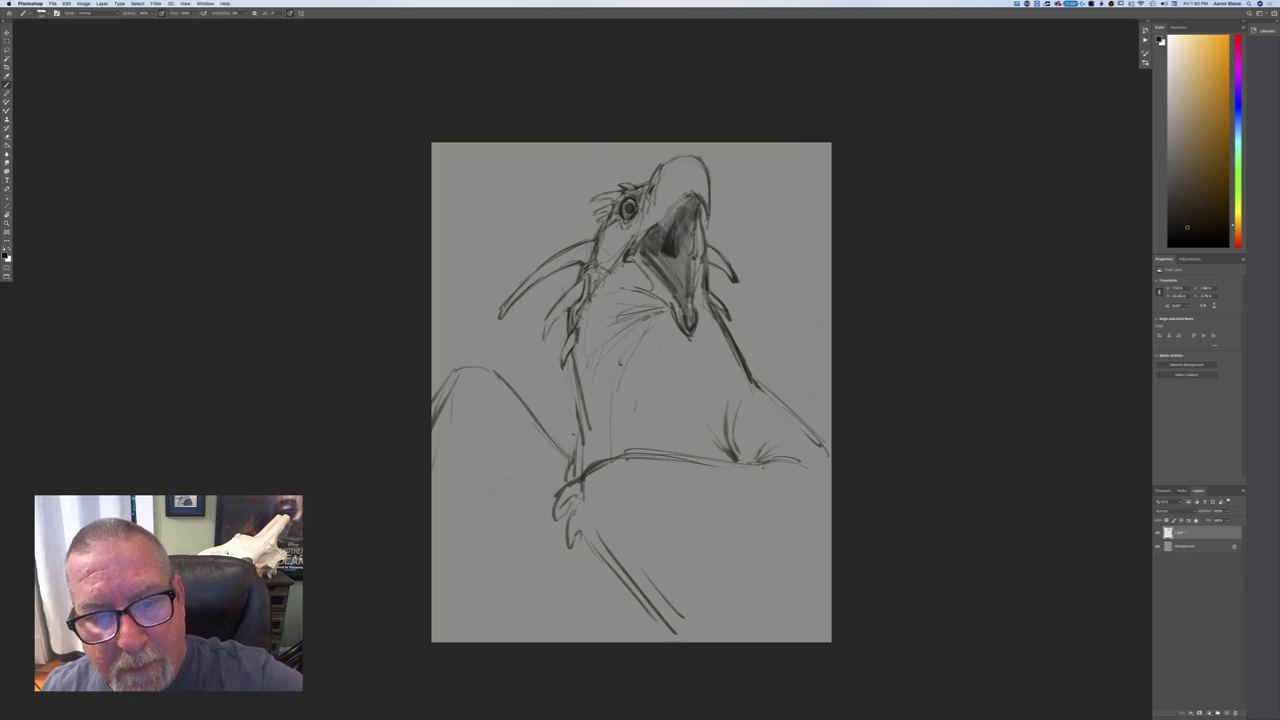
mouse_move(686, 198)
left_mouse_down()
mouse_move(640, 240)
mouse_move(666, 222)
mouse_move(655, 229)
left_mouse_up()
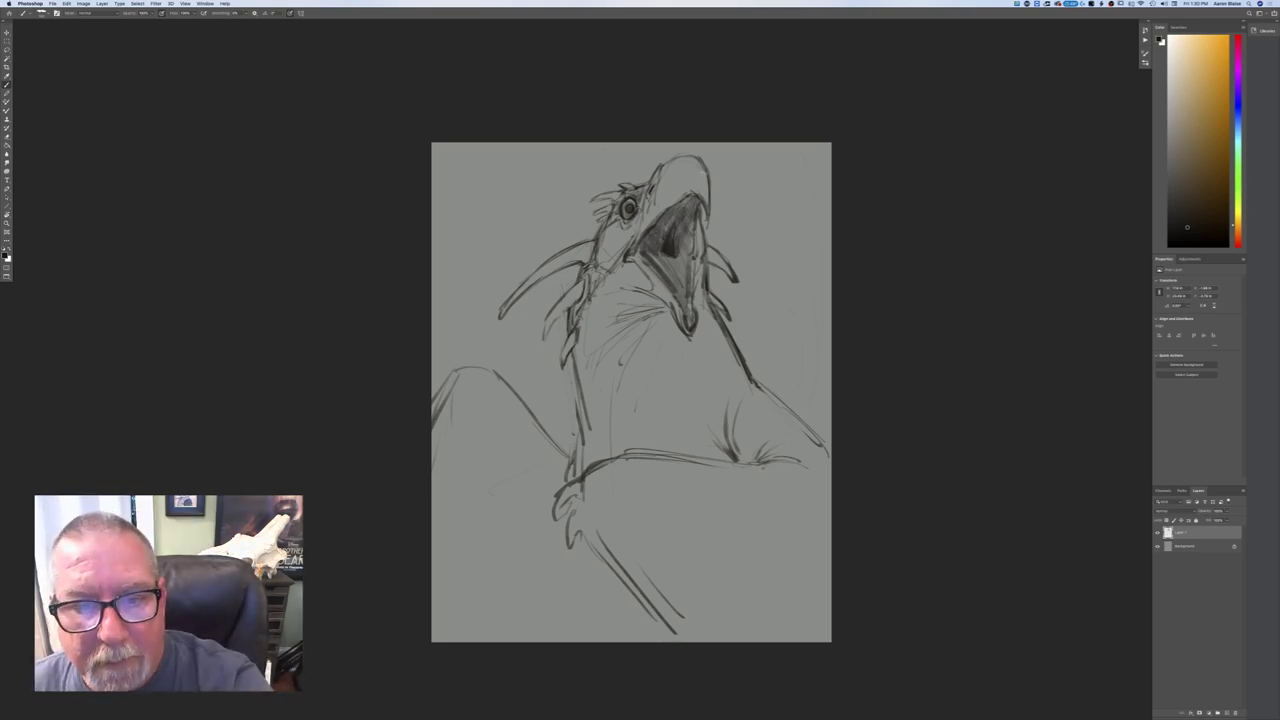
left_click_drag(676, 158, 661, 167)
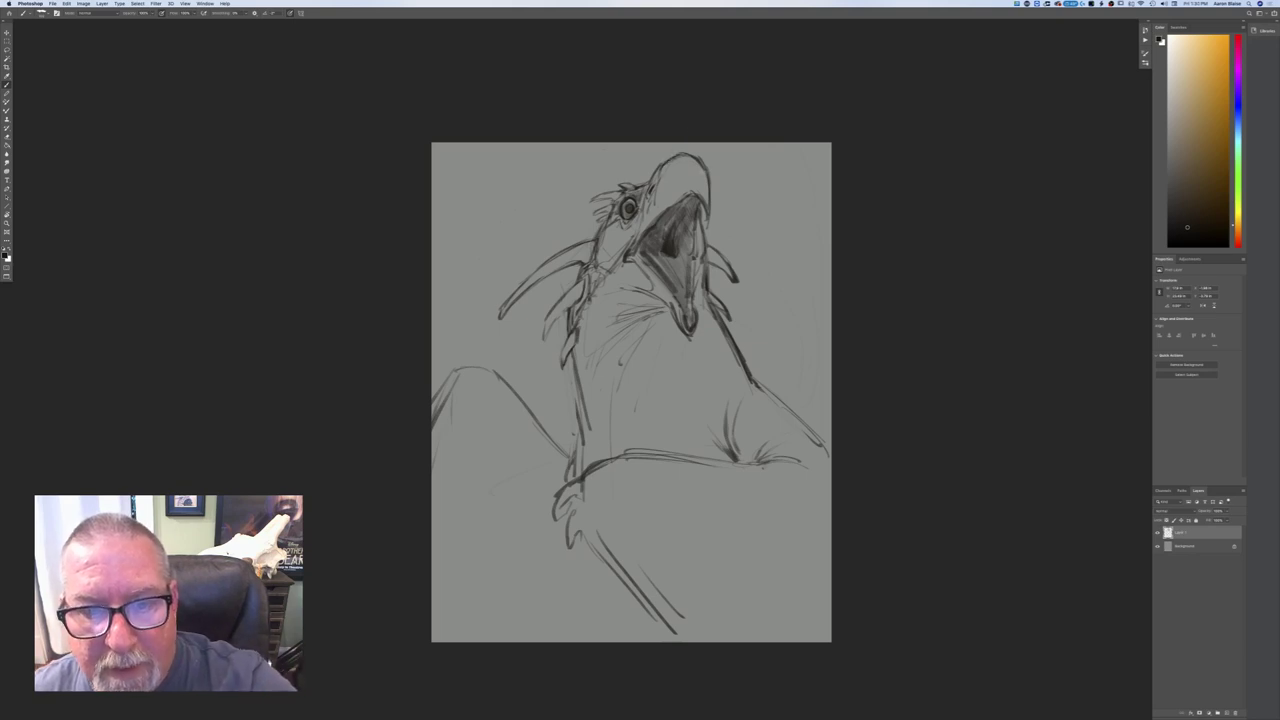
left_click_drag(708, 186, 707, 219)
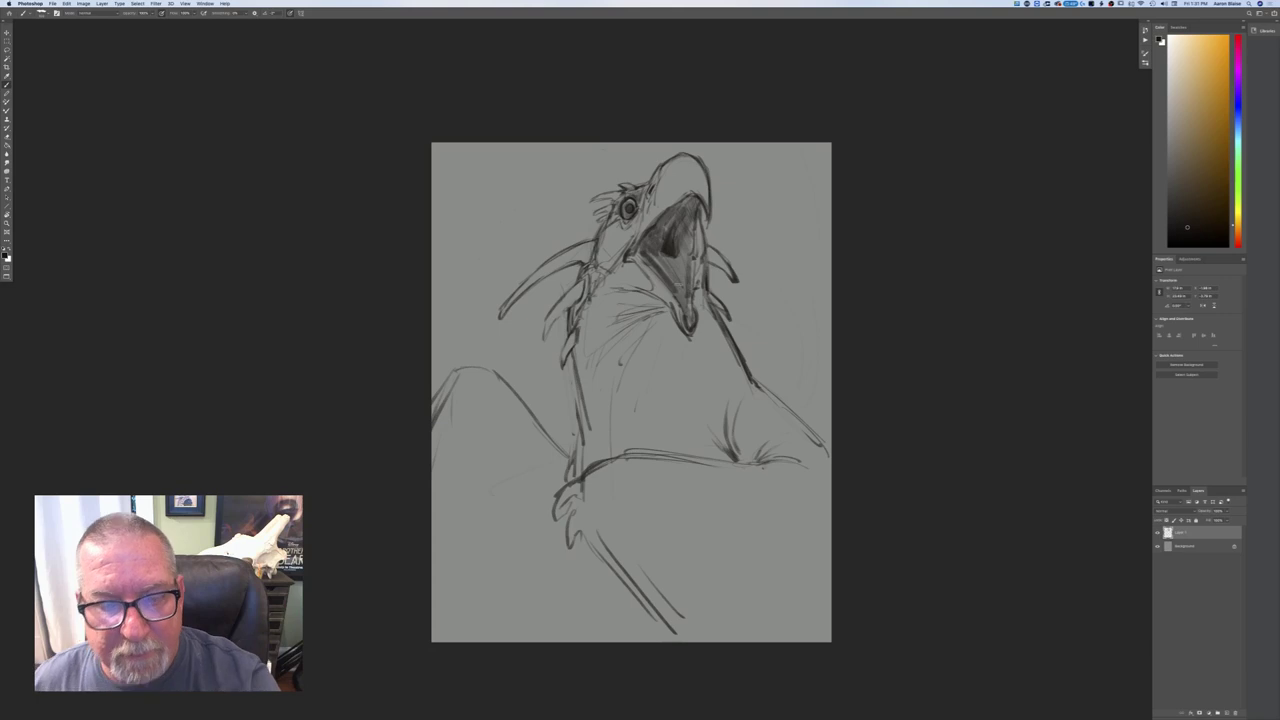
left_click_drag(706, 290, 718, 316)
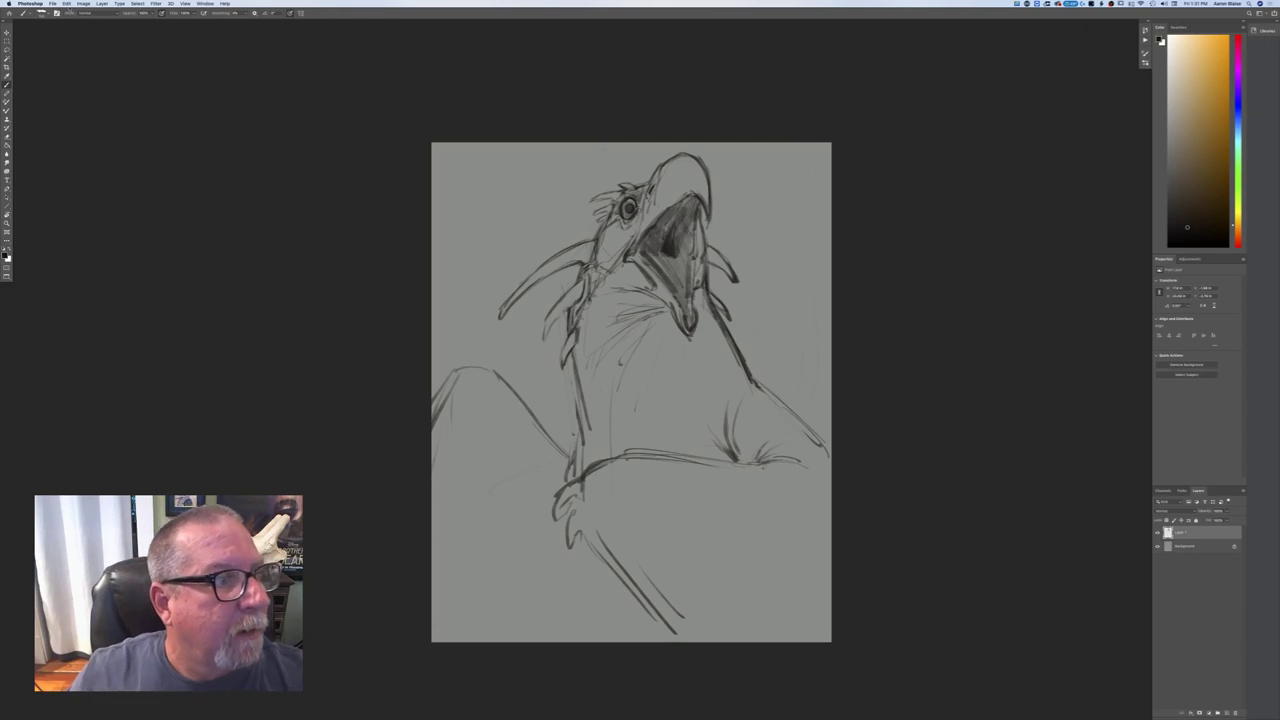
- Scale the creature layer down proportionally with Free Transform and place it in the upper part of the canvas, leaving space below
left_click(66, 3)
left_click(94, 157)
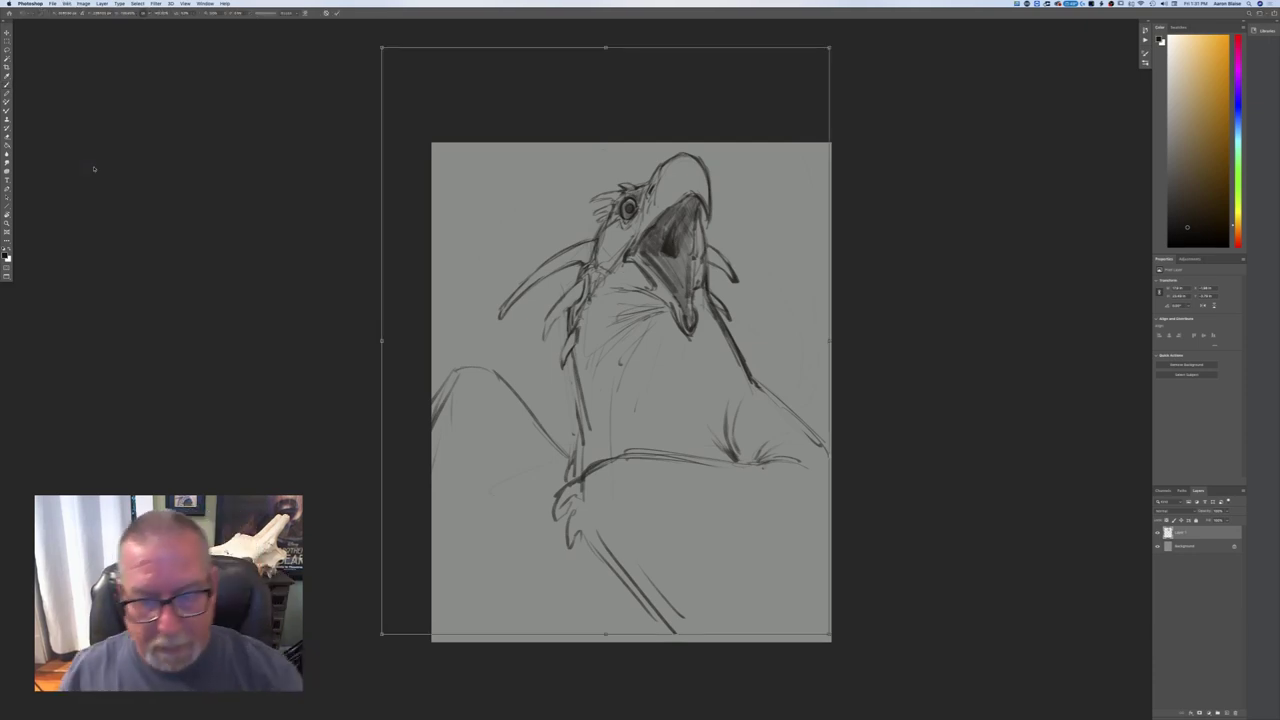
left_click_drag(829, 634, 729, 503)
left_click_drag(560, 442, 599, 476)
left_click_drag(769, 542, 727, 508)
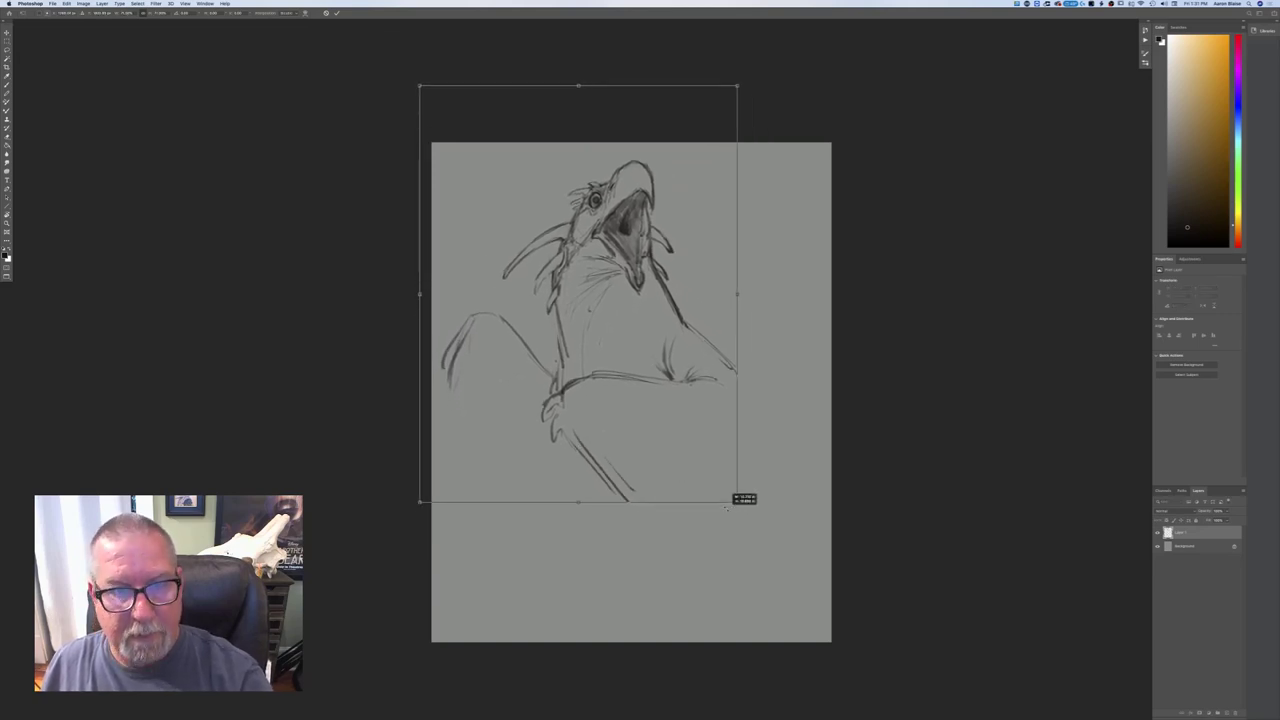
left_click_drag(579, 457, 591, 457)
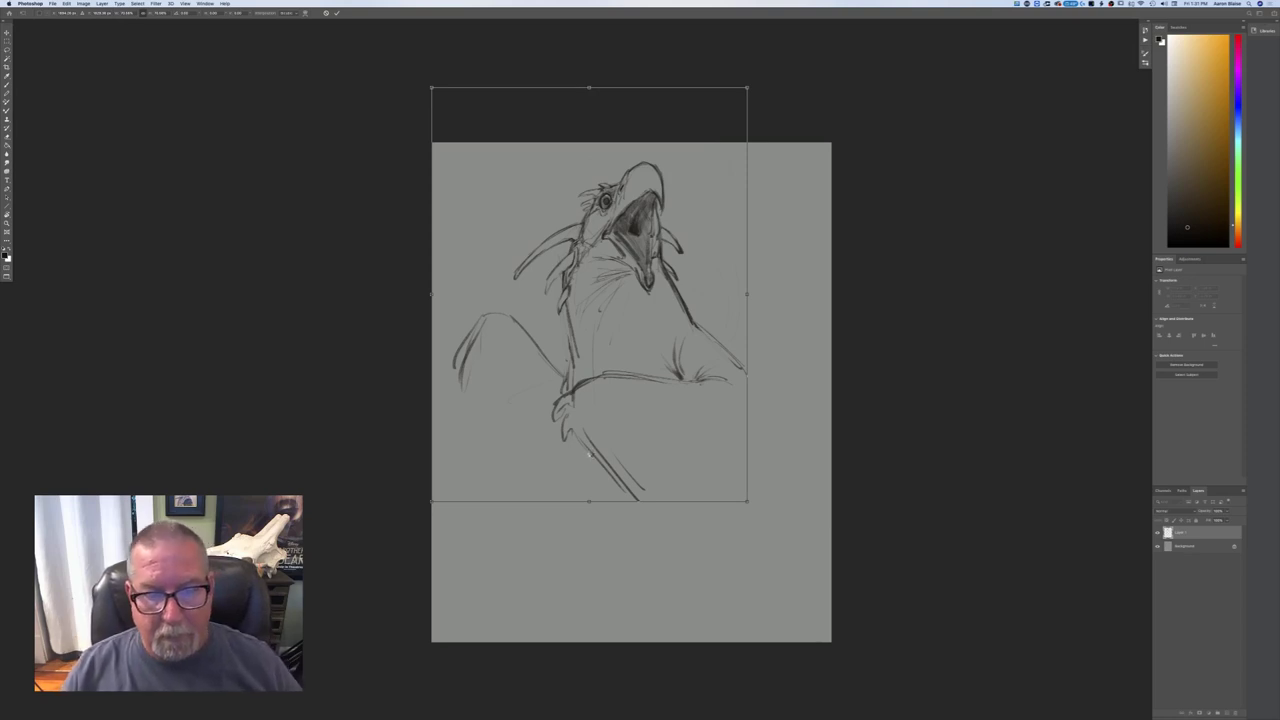
key("Return")
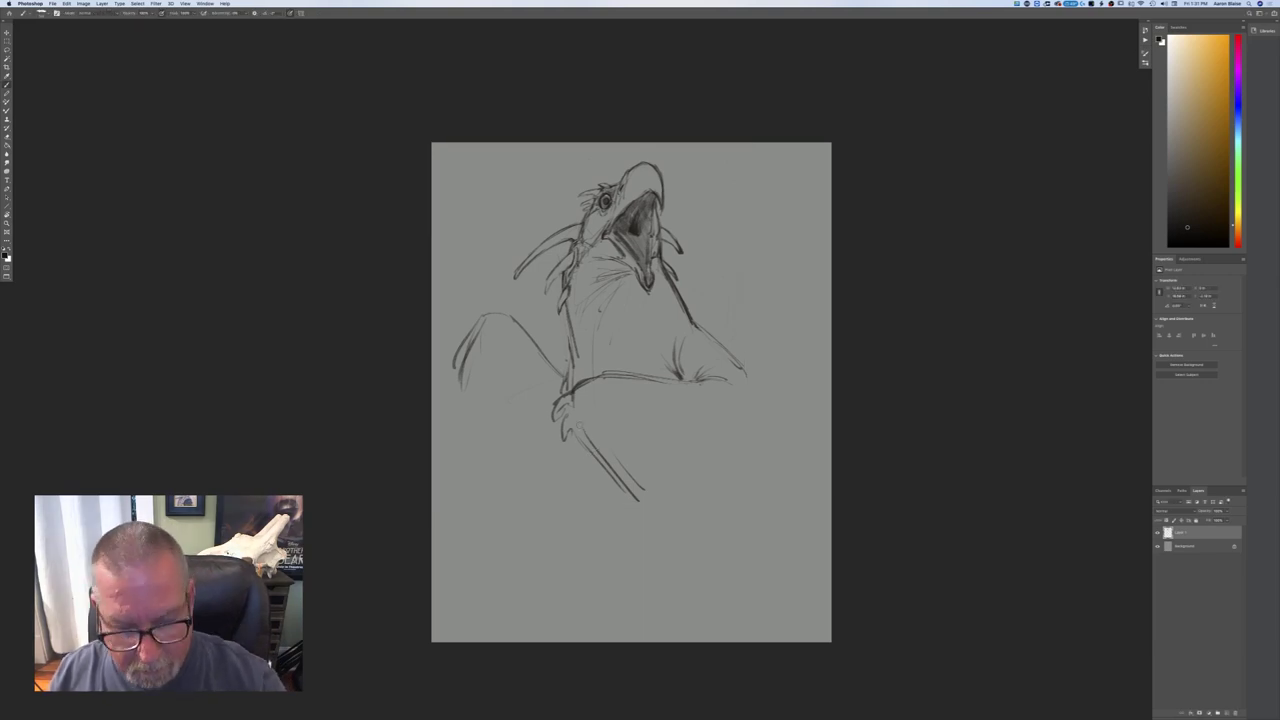
- Remove the hooked claws and the diagonal limb lines beneath the body
key("super+z")
key("super+z")
key("super+z")
key("super+z")
left_click_drag(560, 430, 566, 442)
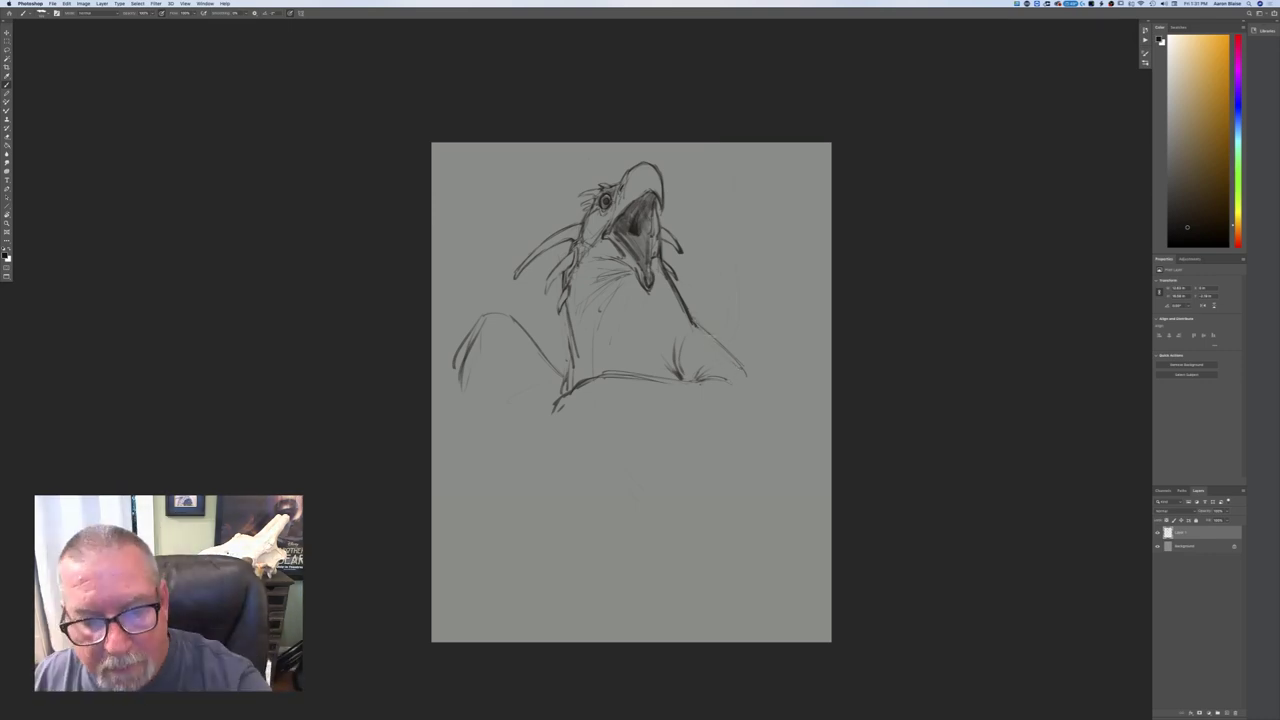
- Extend the back line down over the shoulder and draw several hooked, clawed fingers hanging from the wrist of the raised forelimb
left_click_drag(690, 312, 760, 390)
left_click_drag(726, 350, 768, 416)
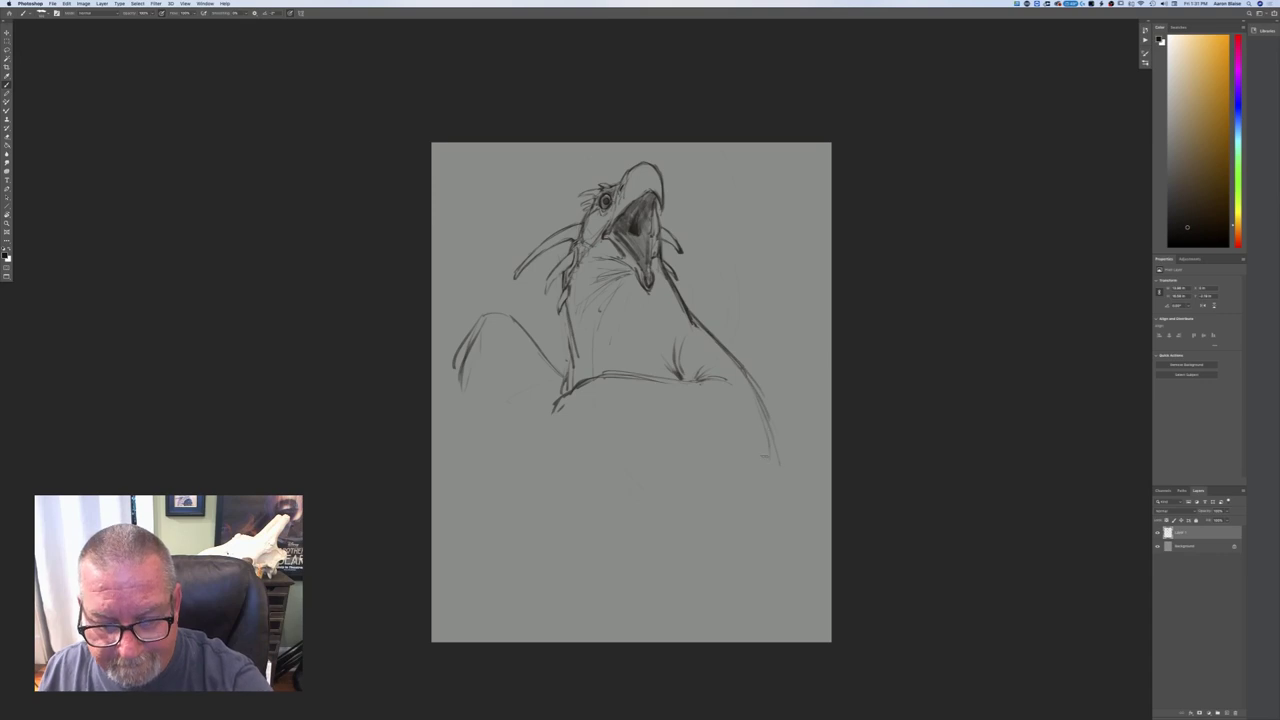
mouse_move(566, 392)
left_mouse_down()
mouse_move(534, 424)
mouse_move(530, 463)
left_mouse_up()
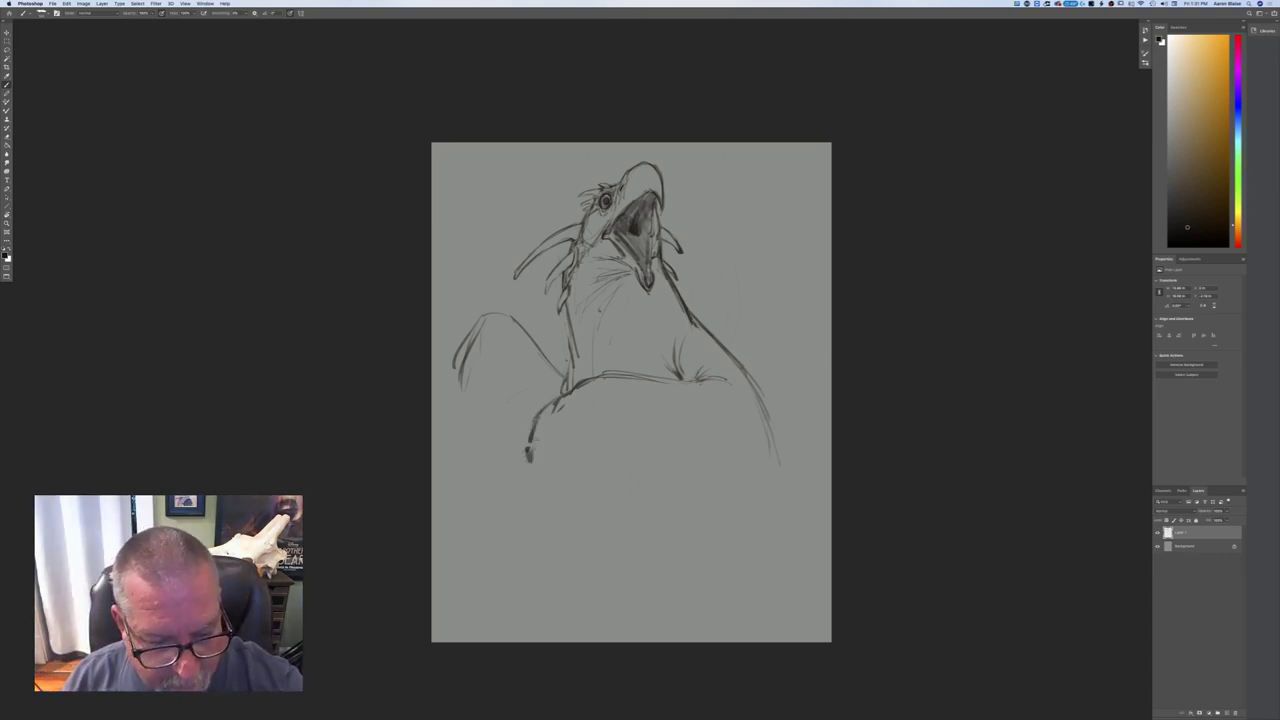
left_click_drag(546, 419, 531, 447)
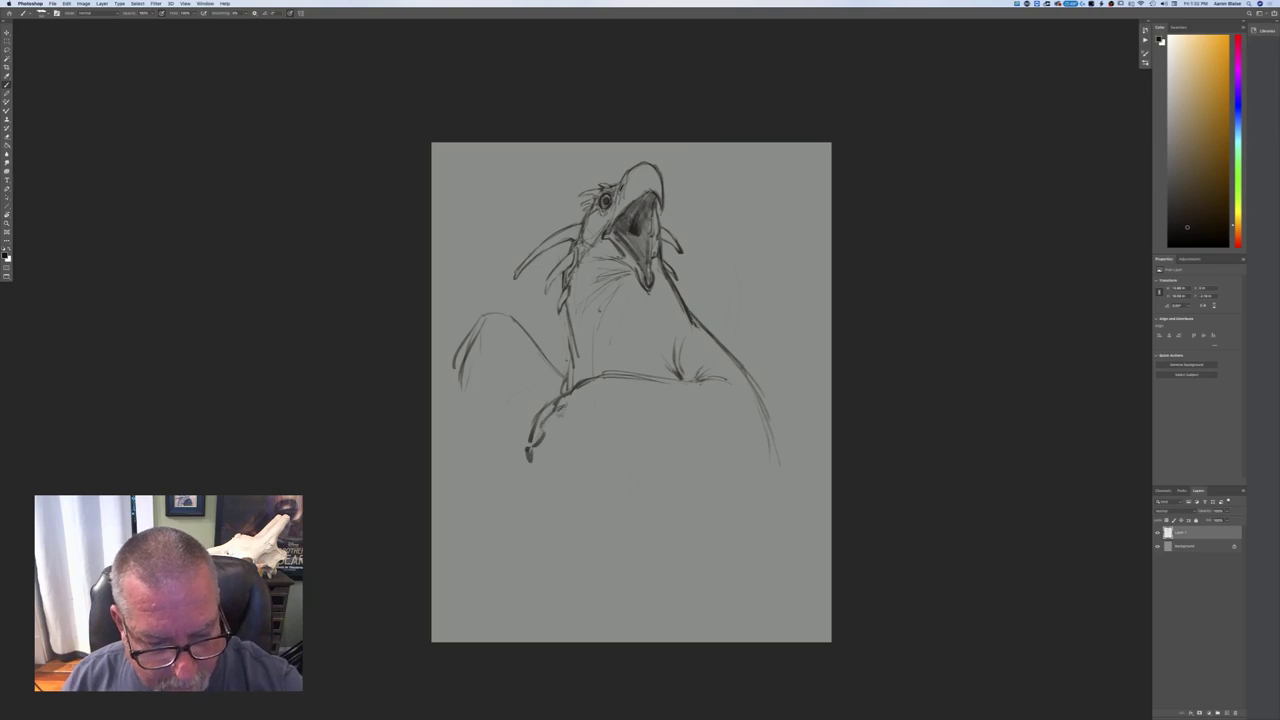
left_click_drag(572, 386, 526, 442)
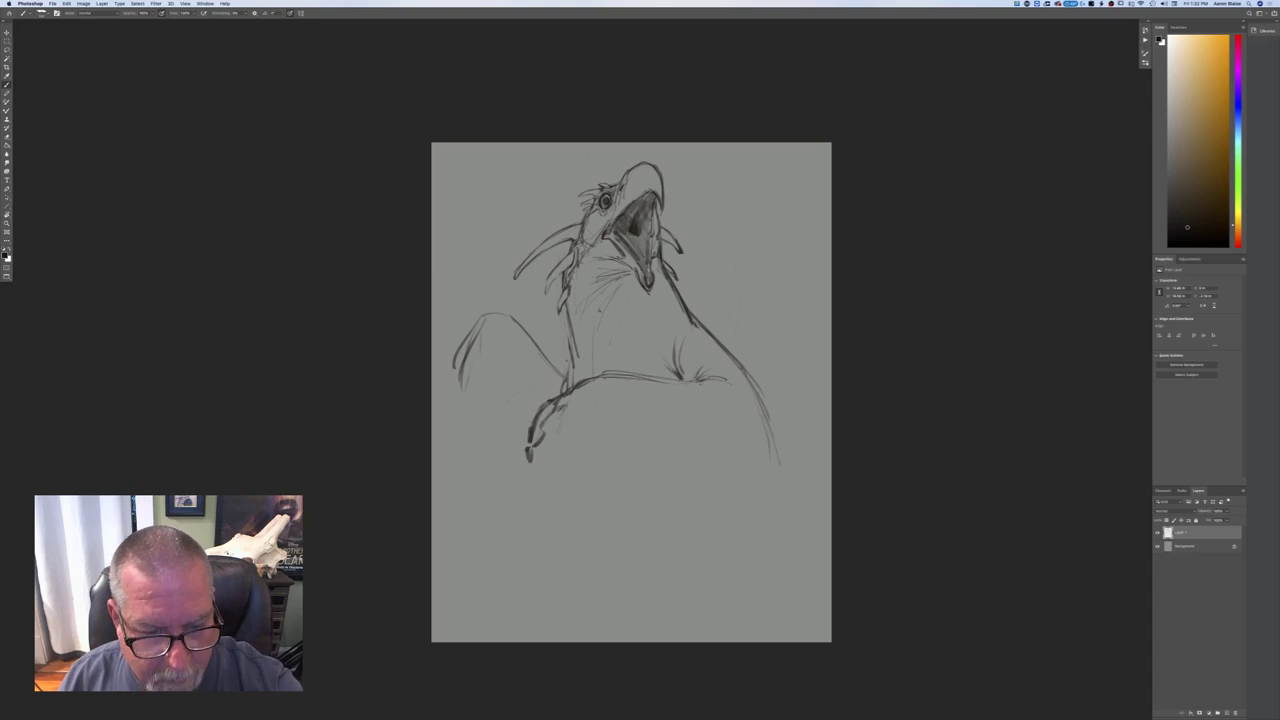
left_click_drag(568, 404, 555, 434)
mouse_move(564, 410)
left_mouse_down()
mouse_move(549, 470)
mouse_move(552, 486)
mouse_move(563, 435)
mouse_move(572, 482)
left_mouse_up()
left_click_drag(572, 436, 571, 470)
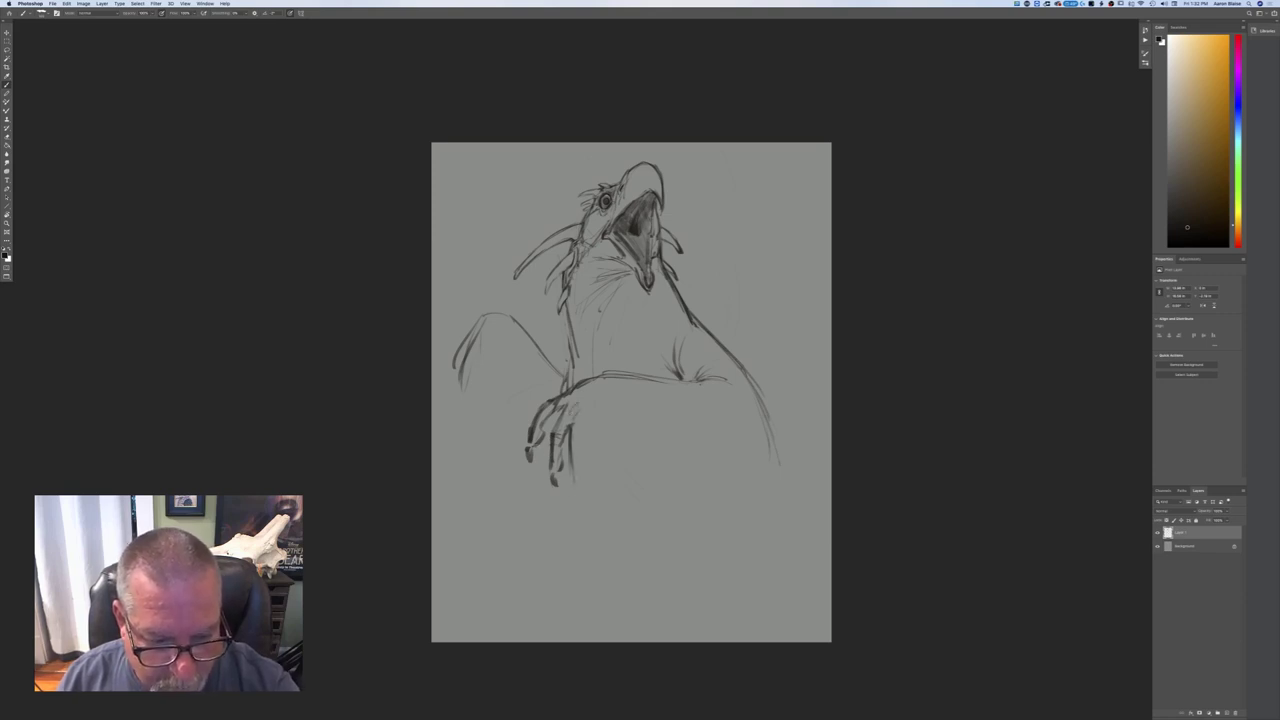
- Draw the first long wing finger as two lines running from the wrist down to the canvas's bottom edge
left_click_drag(564, 462, 600, 640)
left_click_drag(575, 560, 603, 642)
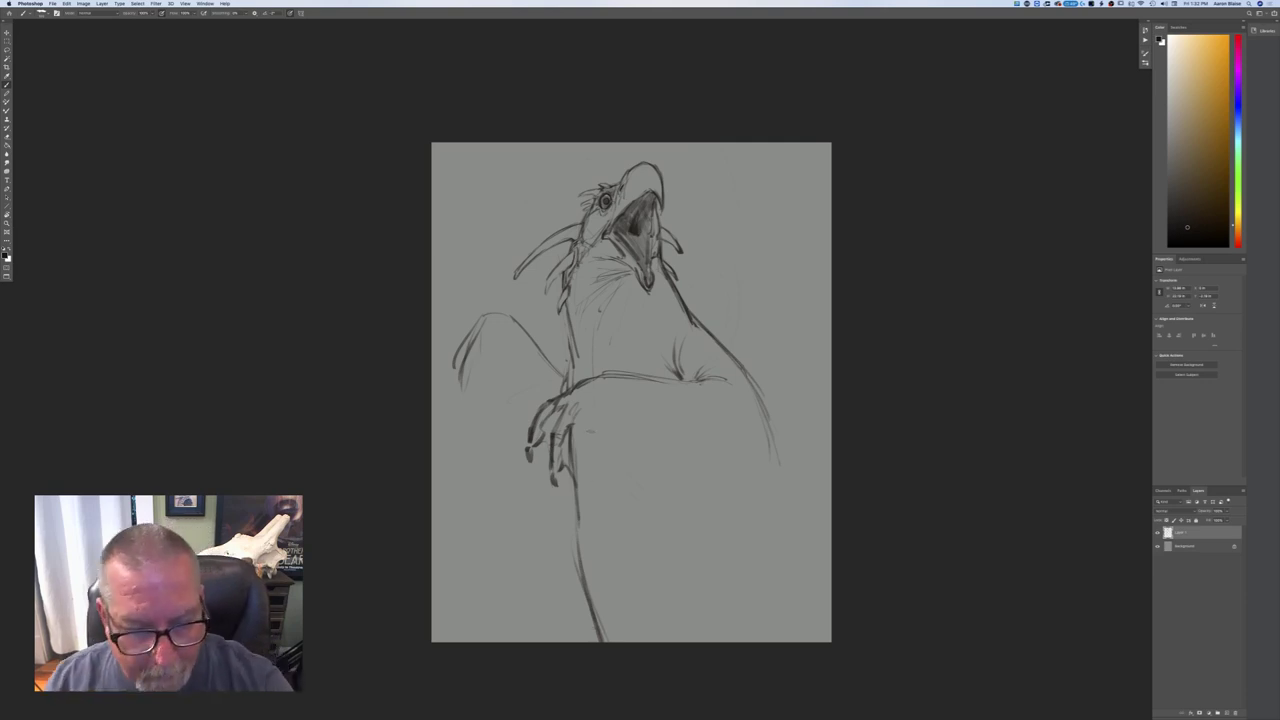
mouse_move(582, 426)
left_mouse_down()
mouse_move(598, 568)
mouse_move(581, 562)
left_mouse_up()
left_click_drag(596, 606, 608, 644)
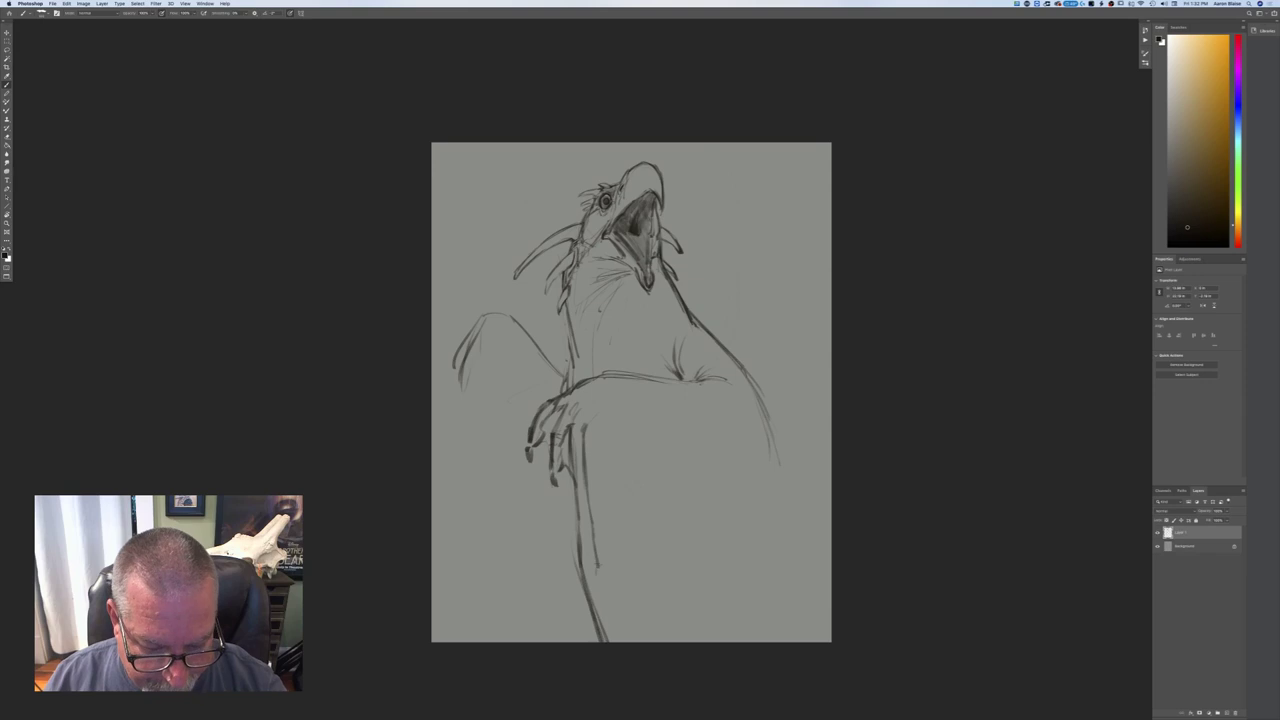
left_click_drag(598, 566, 616, 642)
- Draw the second wing finger diagonally from the wrist to the canvas's bottom edge and add knuckle marks at its base
left_click_drag(588, 422, 696, 642)
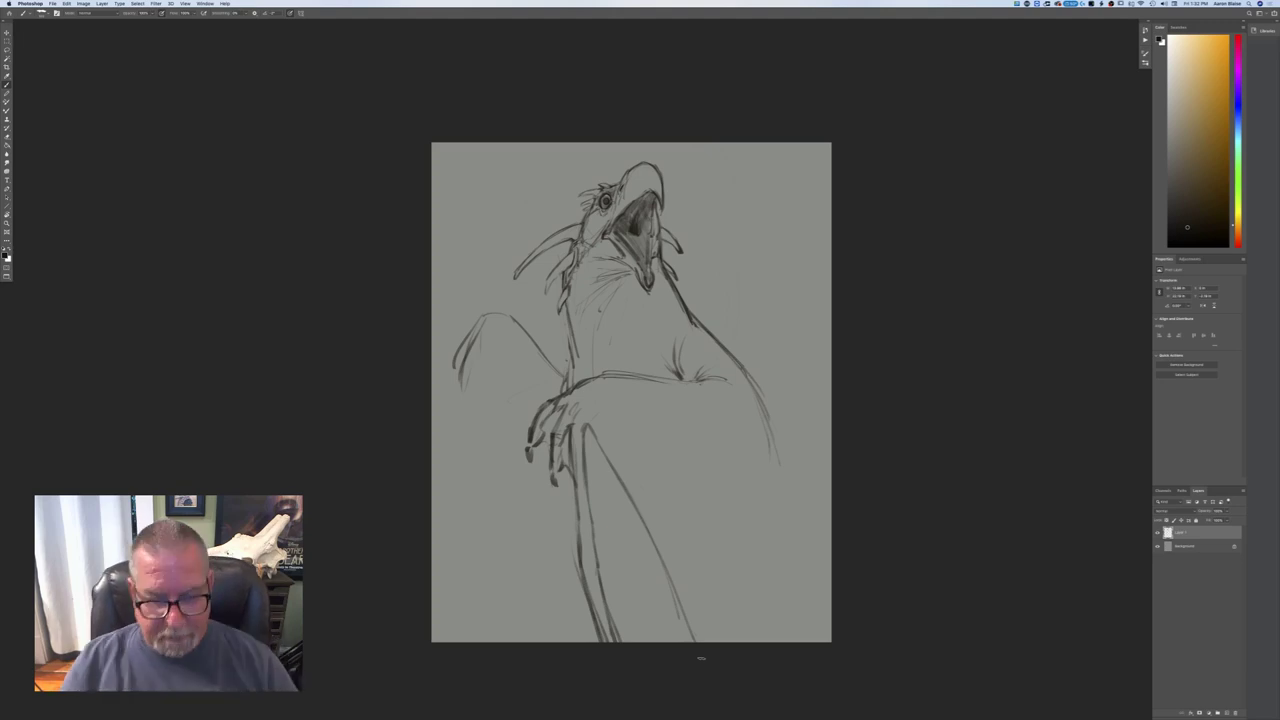
left_click_drag(594, 434, 700, 644)
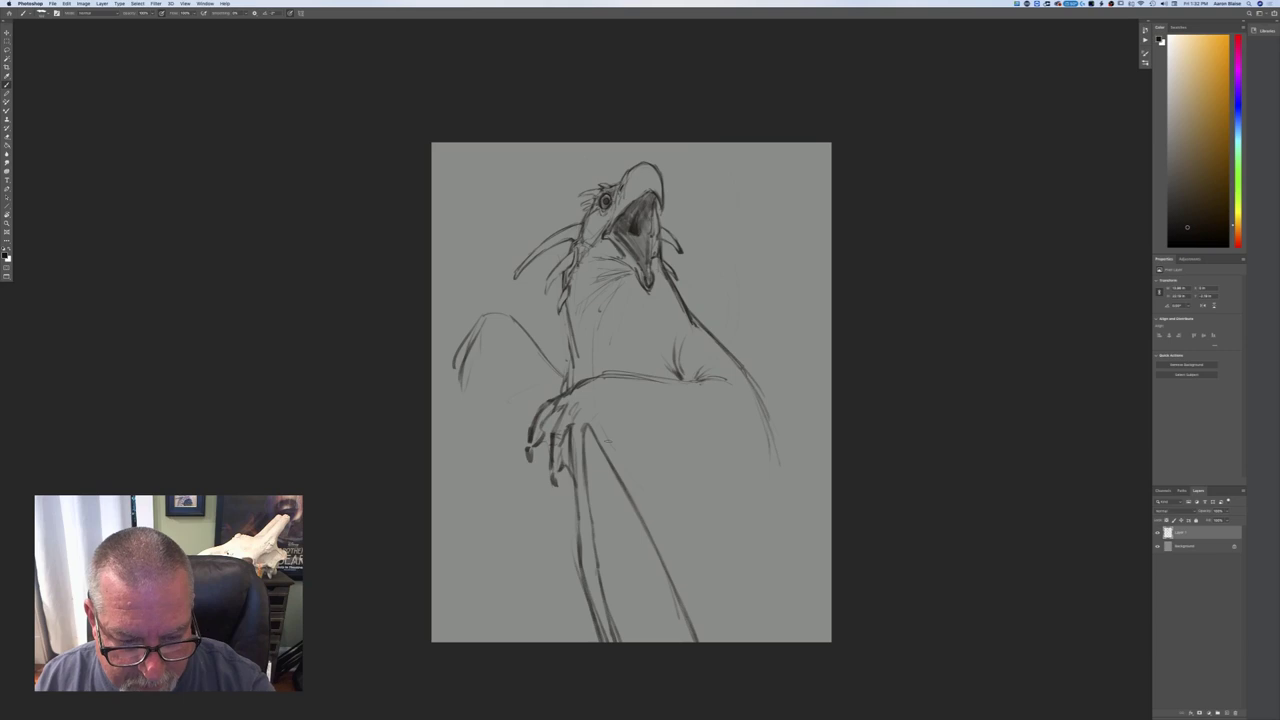
left_click_drag(606, 436, 710, 642)
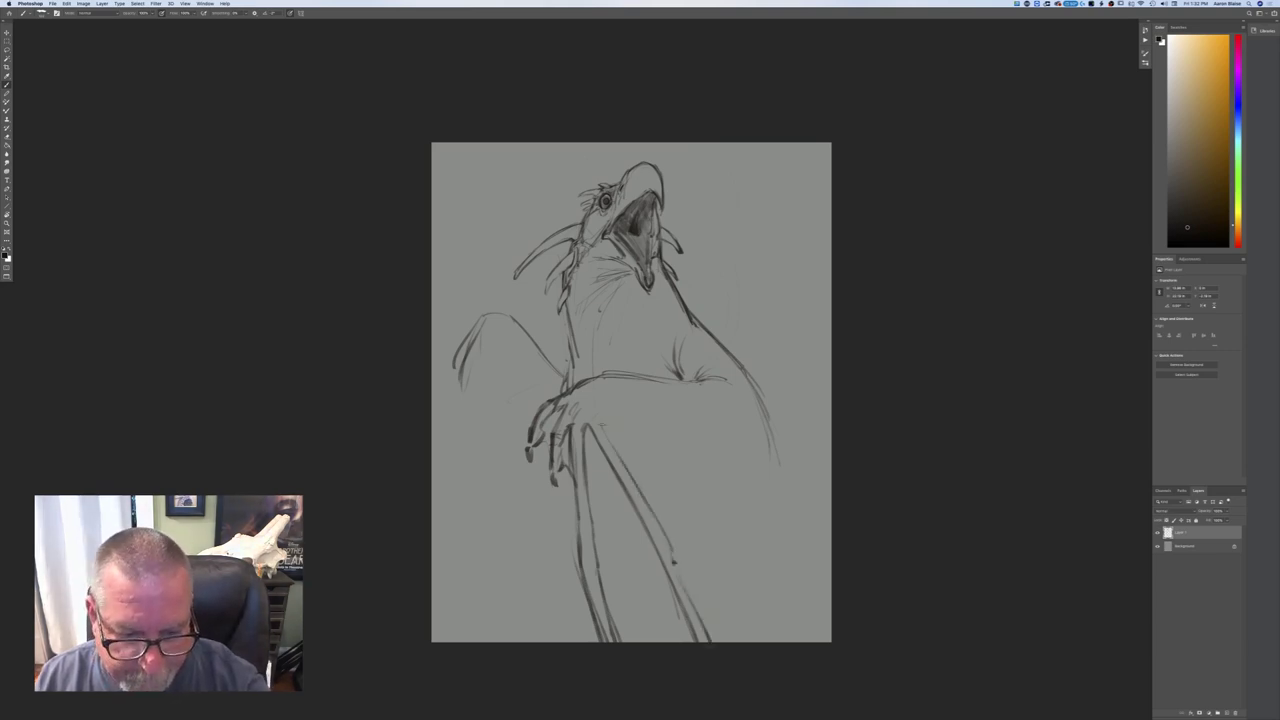
mouse_move(583, 403)
left_mouse_down()
mouse_move(579, 415)
mouse_move(605, 421)
left_mouse_up()
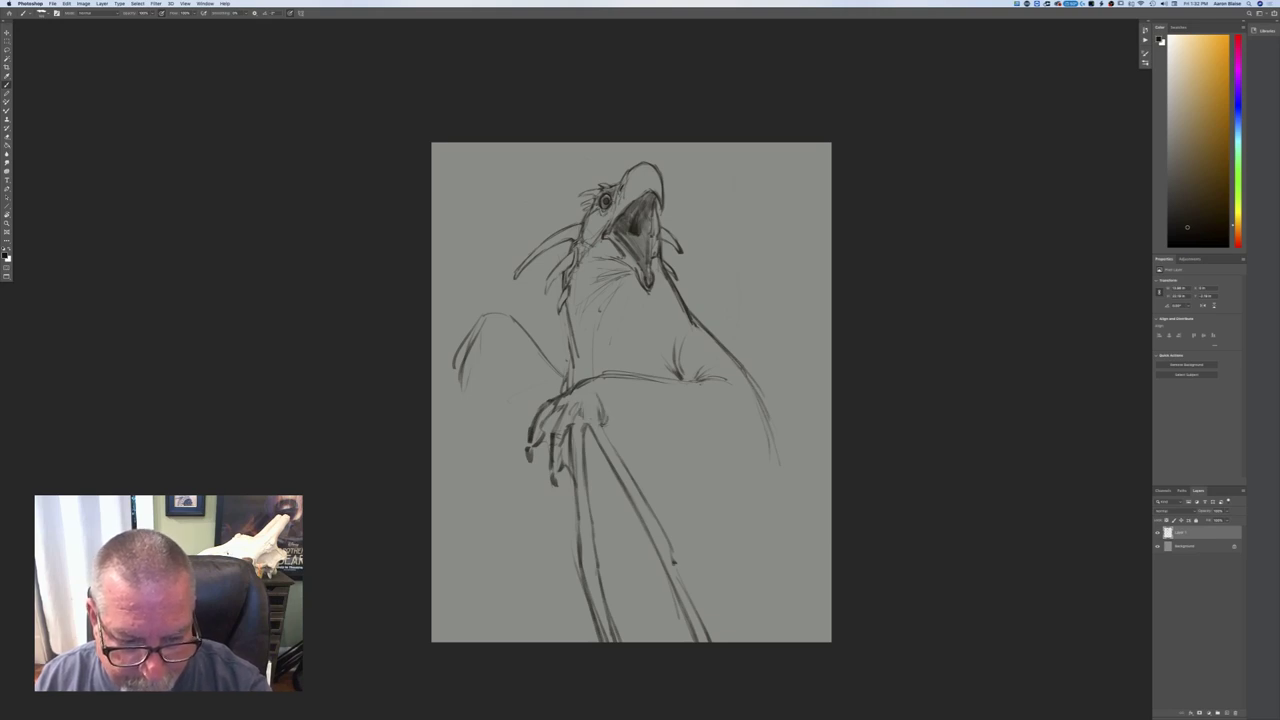
- Draw the third wing finger fanning out from the wrist, with a joint bump midway and a darkened lower section
mouse_move(606, 428)
left_mouse_down()
mouse_move(668, 484)
mouse_move(786, 640)
left_mouse_up()
left_click_drag(738, 564, 794, 642)
left_click_drag(609, 399, 716, 520)
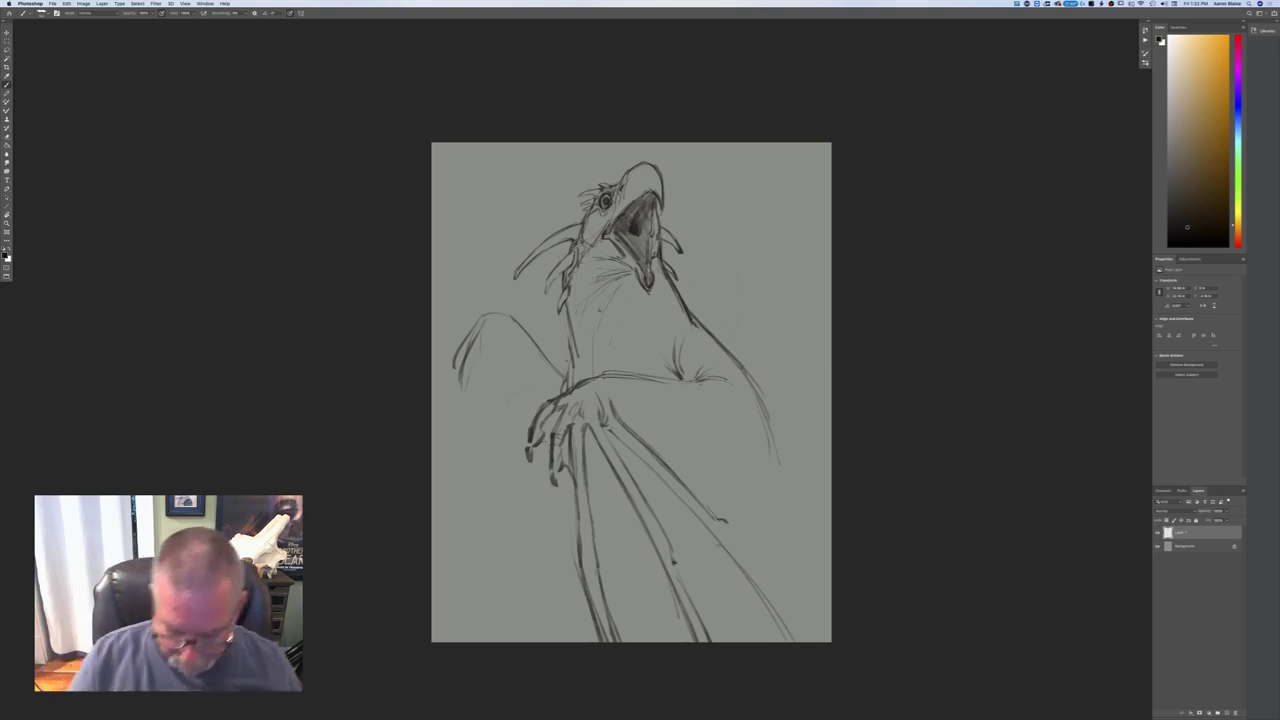
key("super+plus")
left_click_drag(300, 460, 321, 340)
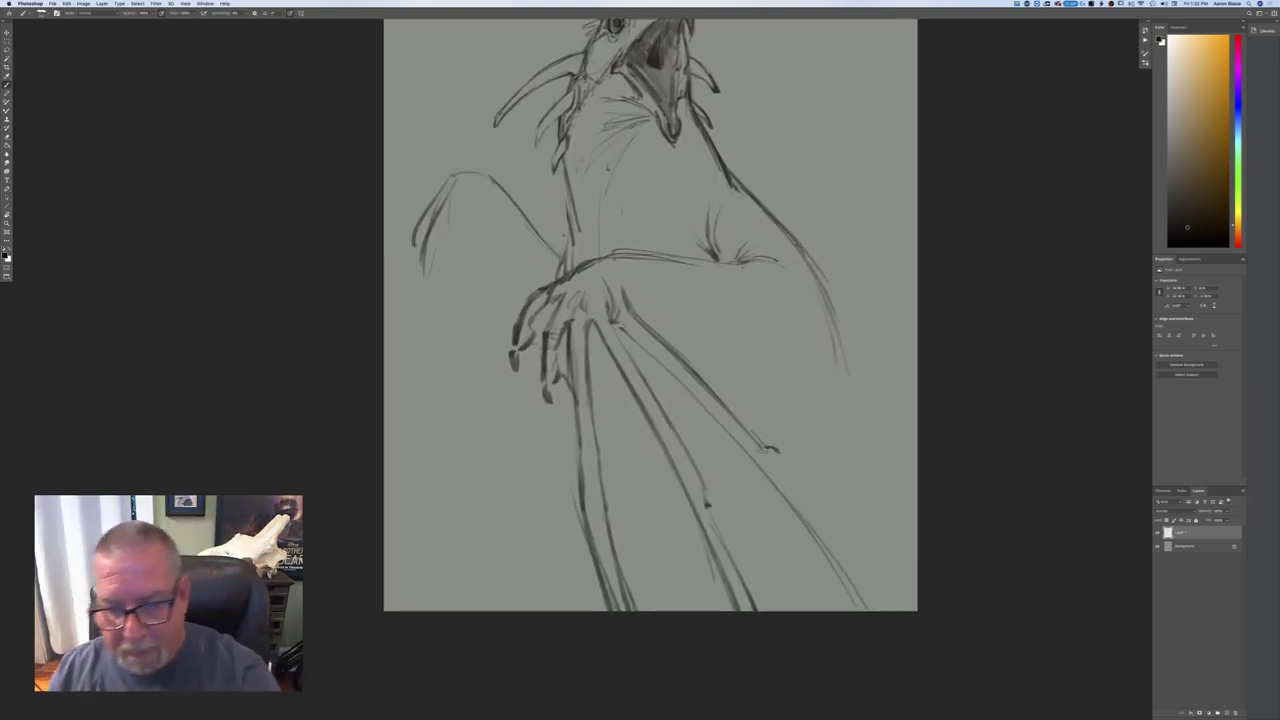
left_click_drag(776, 464, 880, 610)
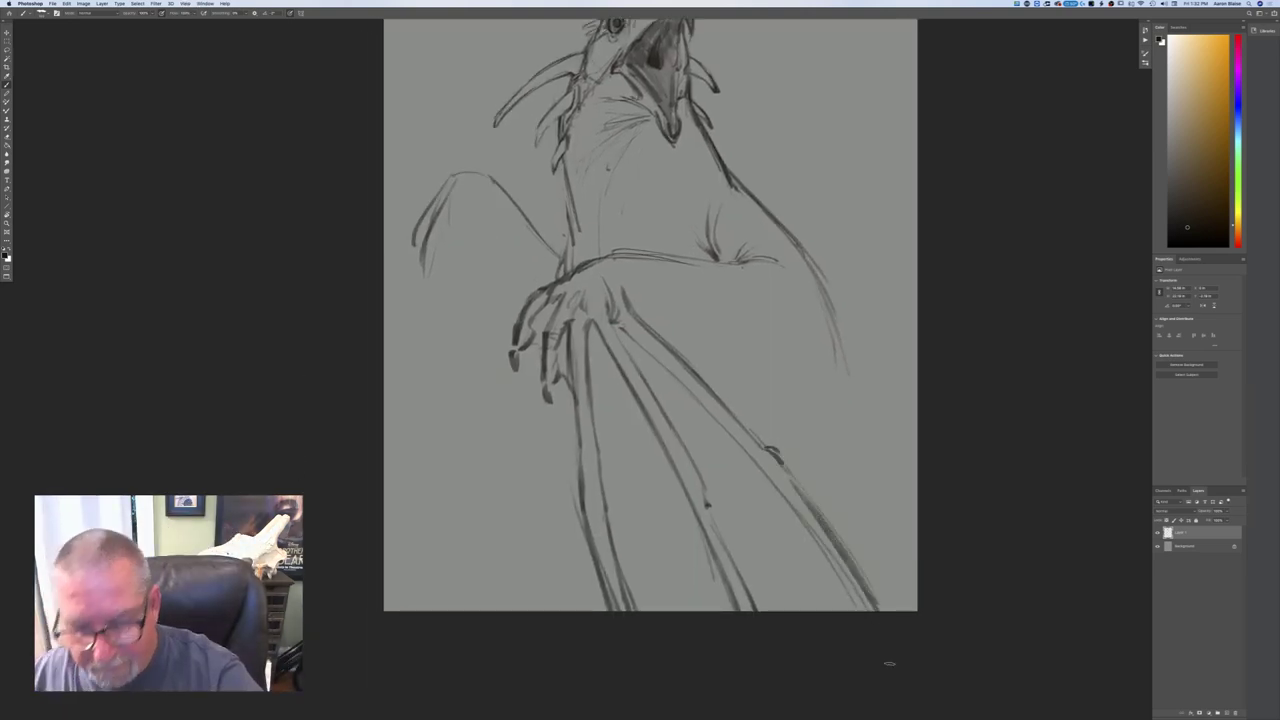
- Sketch the forearm's lower edge up to the elbow, the trailing wing lines behind it, and a light start of the fourth finger
mouse_move(626, 282)
left_mouse_down()
mouse_move(642, 313)
mouse_move(756, 340)
mouse_move(820, 377)
left_mouse_up()
left_click_drag(799, 356, 846, 368)
left_click_drag(834, 308, 916, 430)
left_click_drag(834, 338, 914, 554)
left_click_drag(884, 428, 918, 536)
left_click_drag(866, 468, 872, 486)
left_click_drag(788, 374, 866, 470)
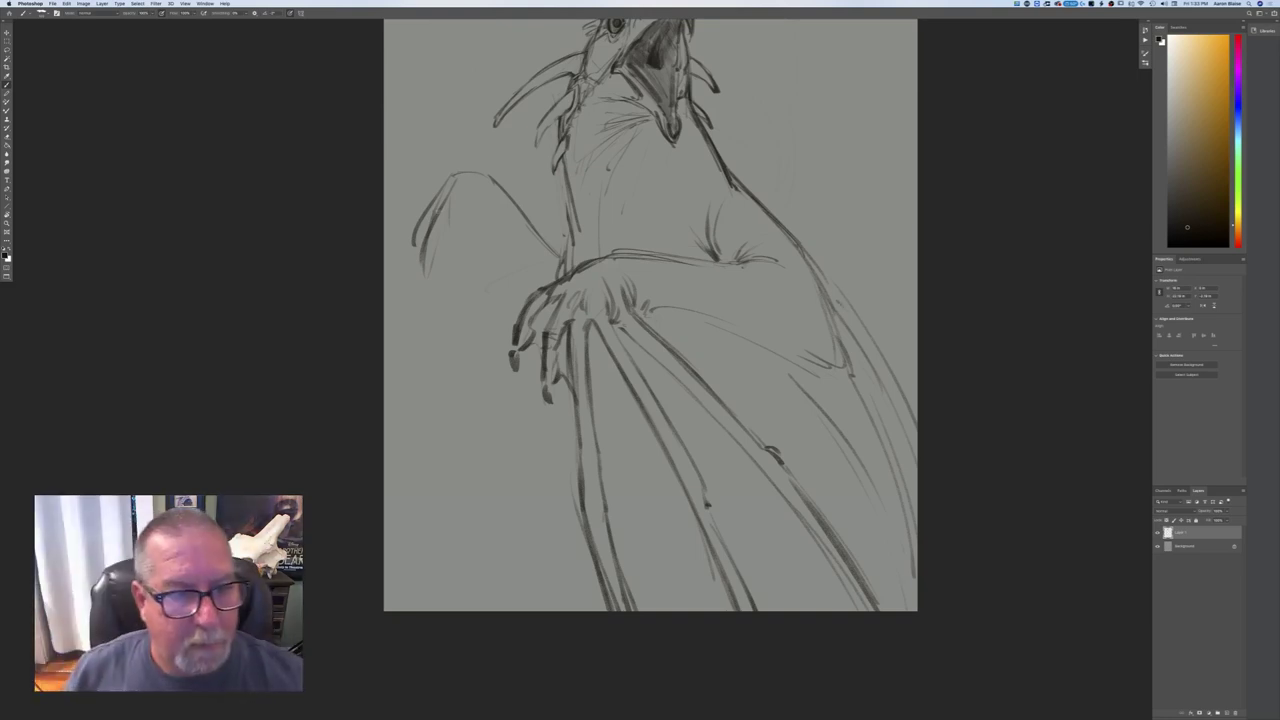
- Replace the group of wrist claws with a single hooked thumb claw and darken the outer edge of the first wing finger
key("super+minus")
key("super+minus")
key("super+minus")
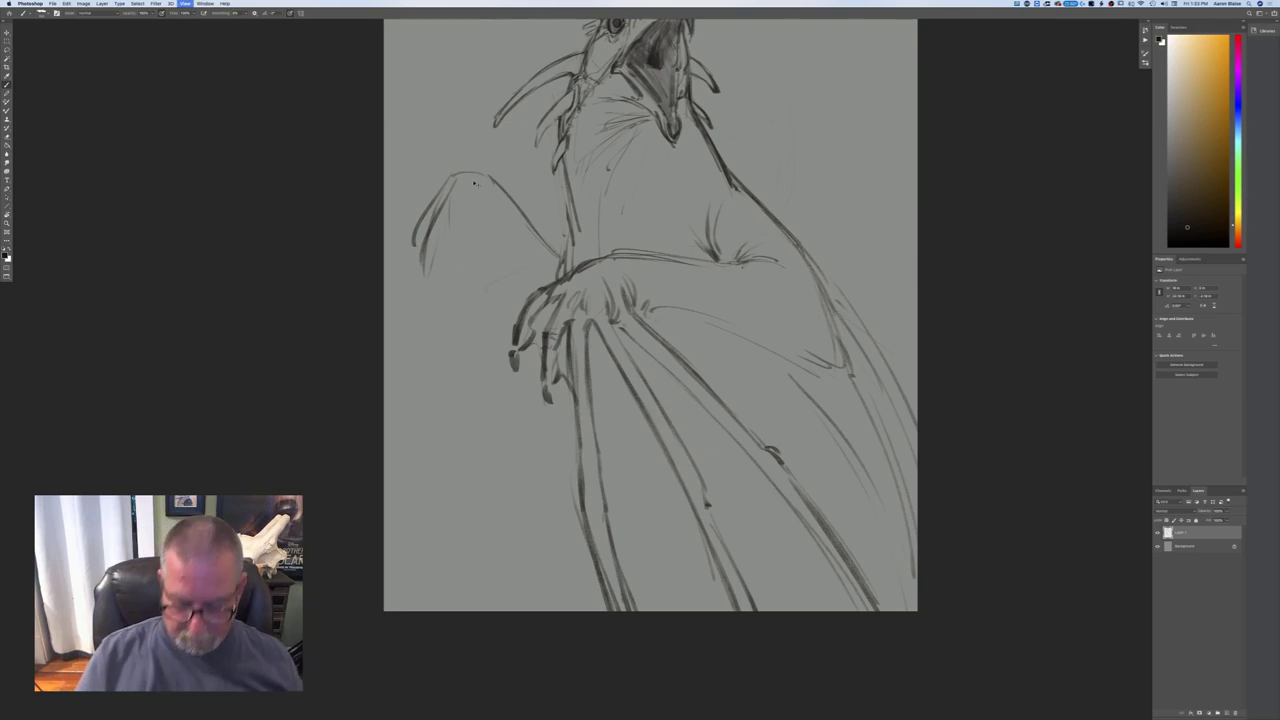
key("super+plus")
key("super+plus")
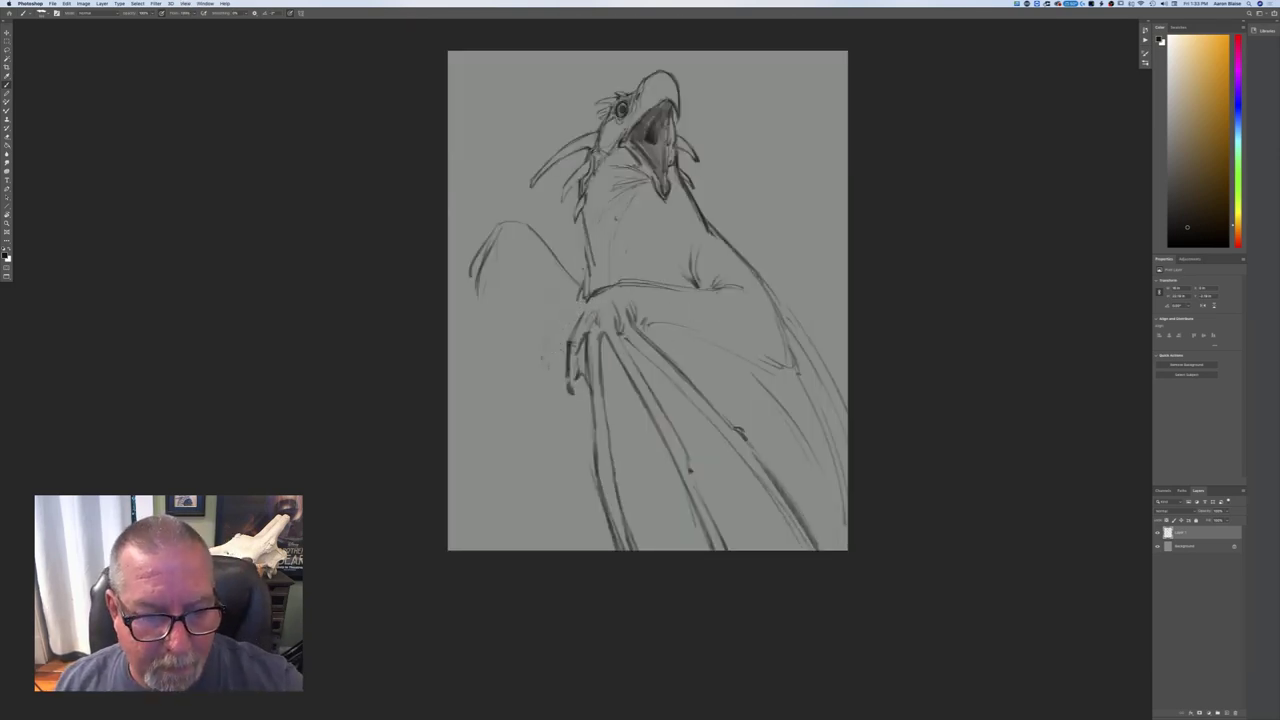
mouse_move(576, 318)
left_mouse_down()
mouse_move(572, 385)
mouse_move(587, 340)
mouse_move(563, 352)
left_mouse_up()
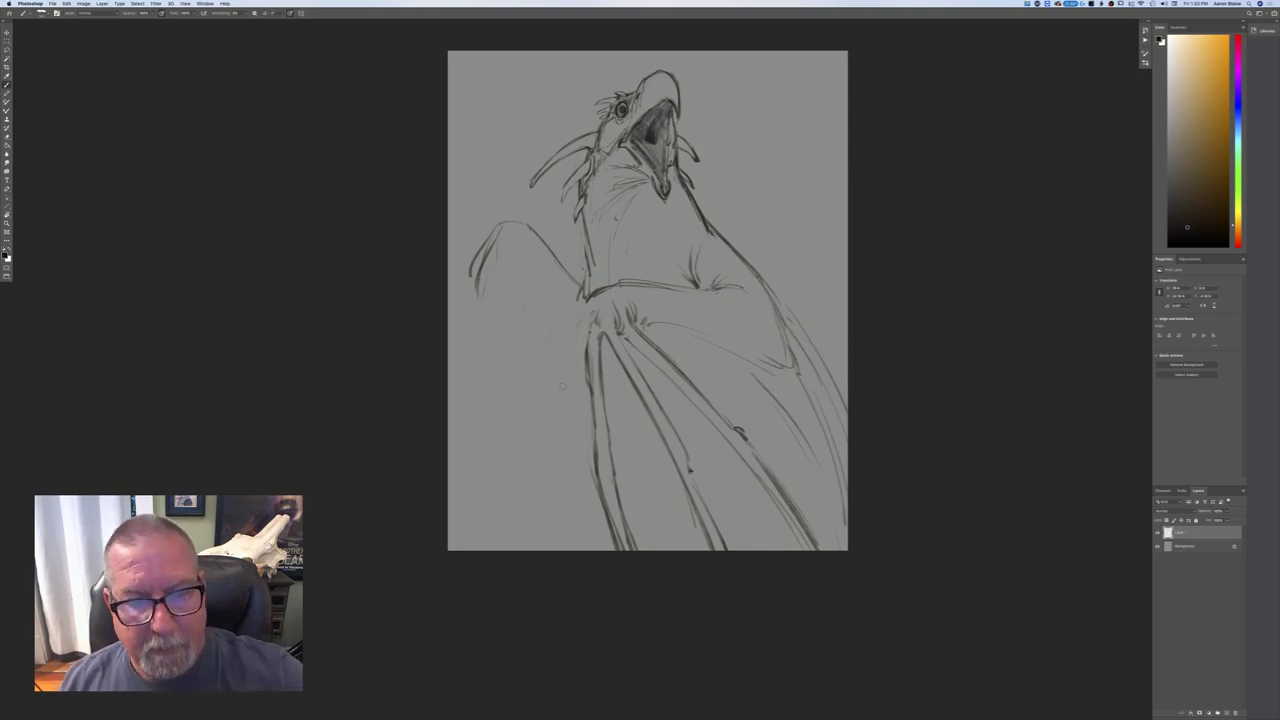
mouse_move(596, 291)
left_mouse_down()
mouse_move(561, 319)
mouse_move(556, 365)
mouse_move(549, 344)
mouse_move(560, 338)
mouse_move(560, 370)
mouse_move(589, 327)
mouse_move(578, 306)
left_mouse_up()
left_click_drag(583, 323, 579, 315)
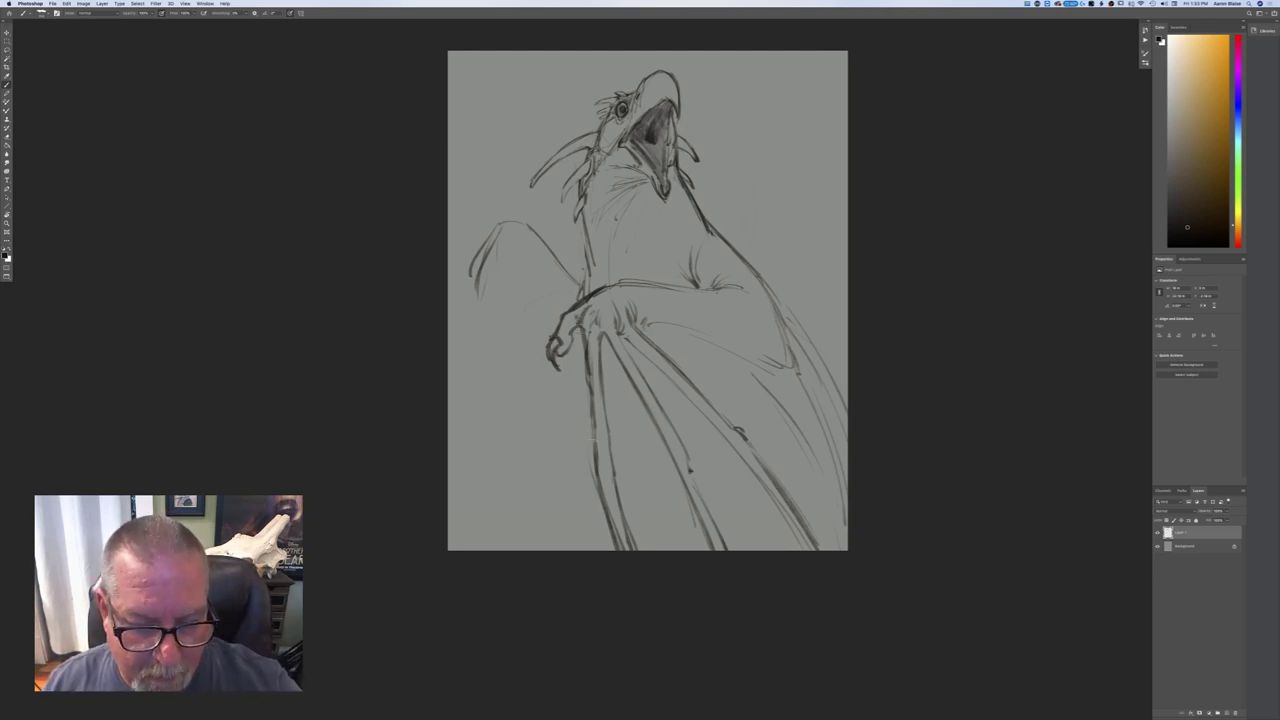
left_click_drag(592, 418, 600, 502)
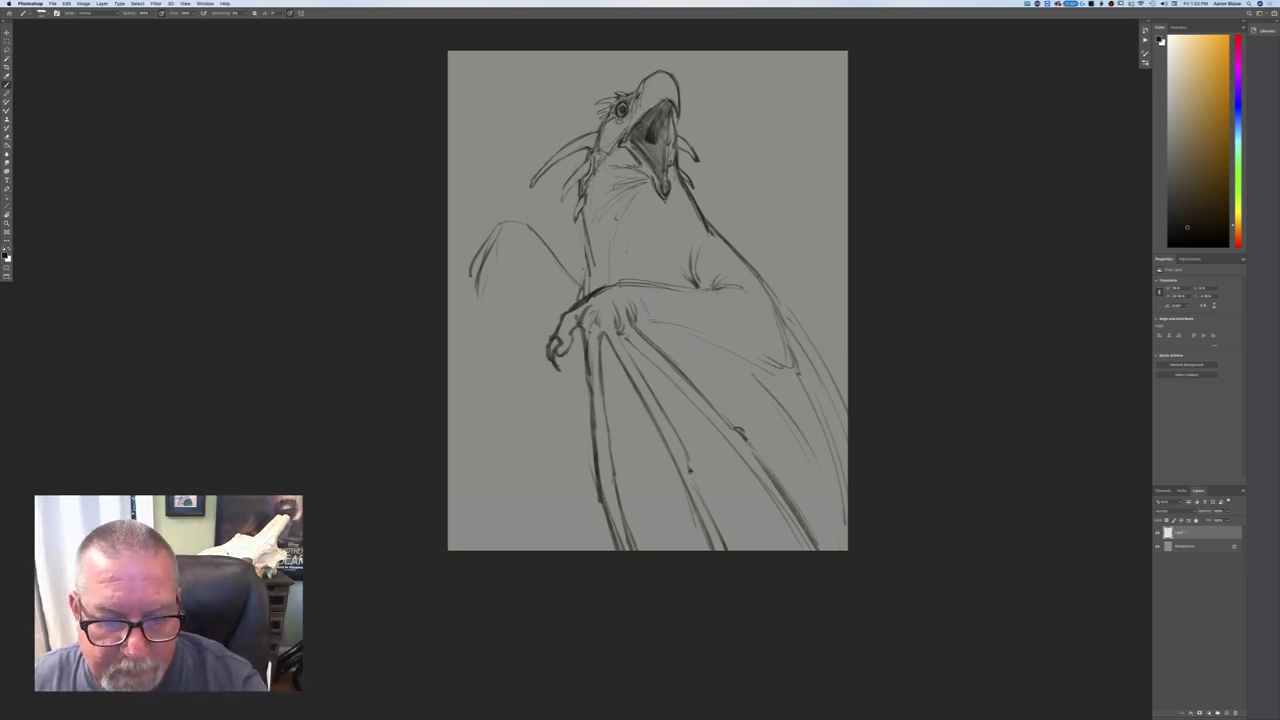
- Define the fourth wing finger with dark curved lines from the knuckles to the canvas's side edge
left_click_drag(728, 360, 803, 423)
mouse_move(742, 375)
left_mouse_down()
mouse_move(784, 410)
mouse_move(845, 516)
left_mouse_up()
left_click_drag(796, 428, 846, 514)
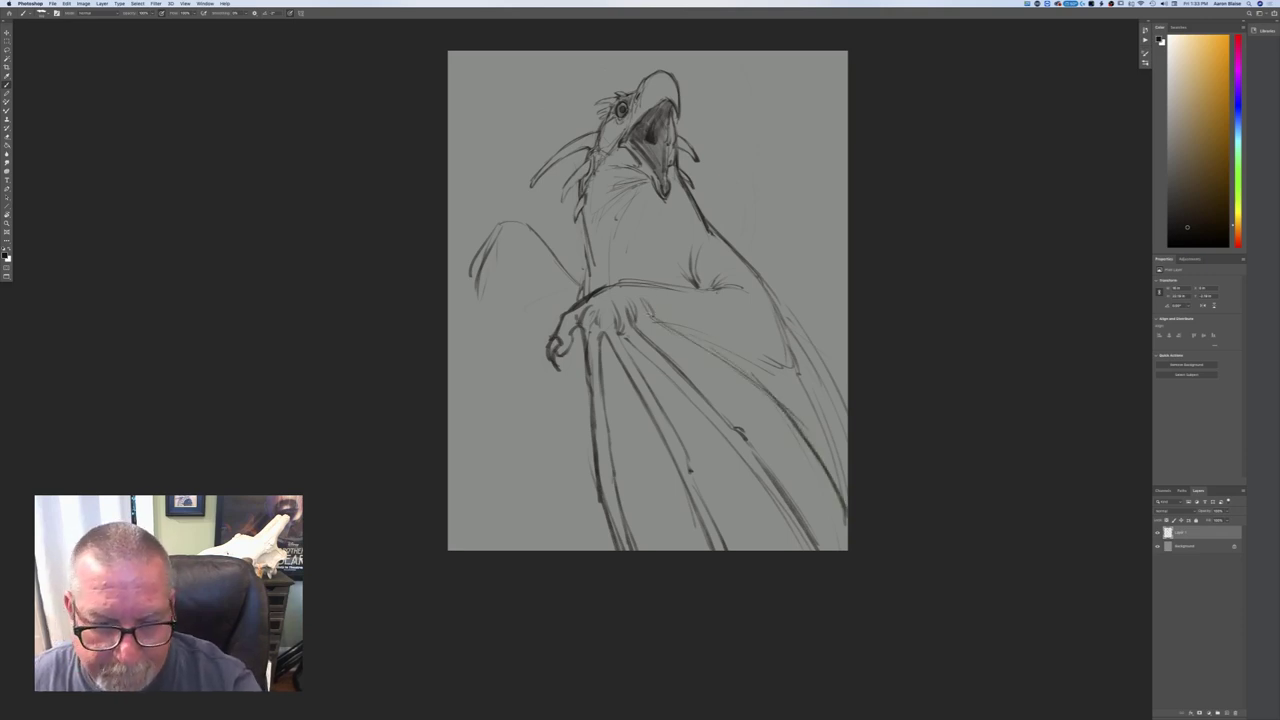
mouse_move(639, 326)
left_mouse_down()
mouse_move(774, 420)
mouse_move(836, 512)
left_mouse_up()
left_click_drag(780, 428, 848, 534)
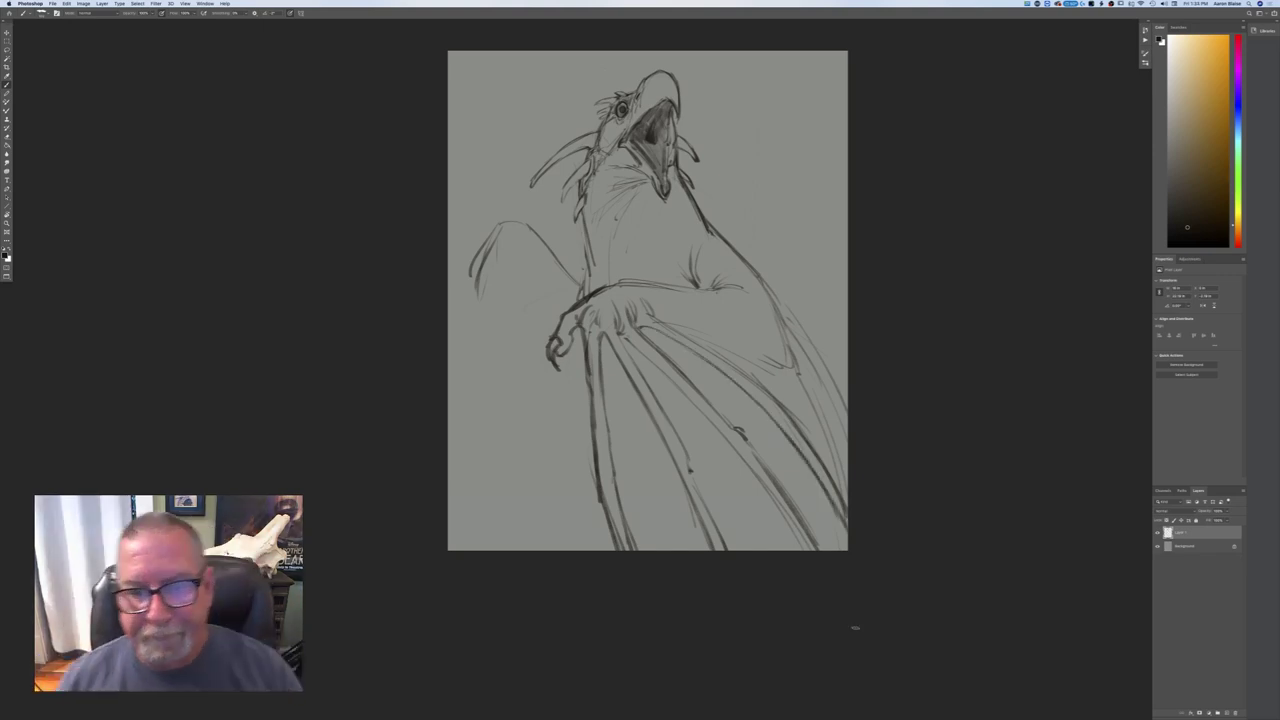
- Add small ridge marks along the back and strengthen the trailing wing edge behind the elbow
left_click_drag(749, 259, 763, 275)
mouse_move(786, 324)
left_mouse_down()
mouse_move(834, 396)
mouse_move(847, 464)
left_mouse_up()
mouse_move(830, 382)
left_mouse_down()
mouse_move(846, 410)
mouse_move(796, 326)
mouse_move(846, 380)
left_mouse_up()
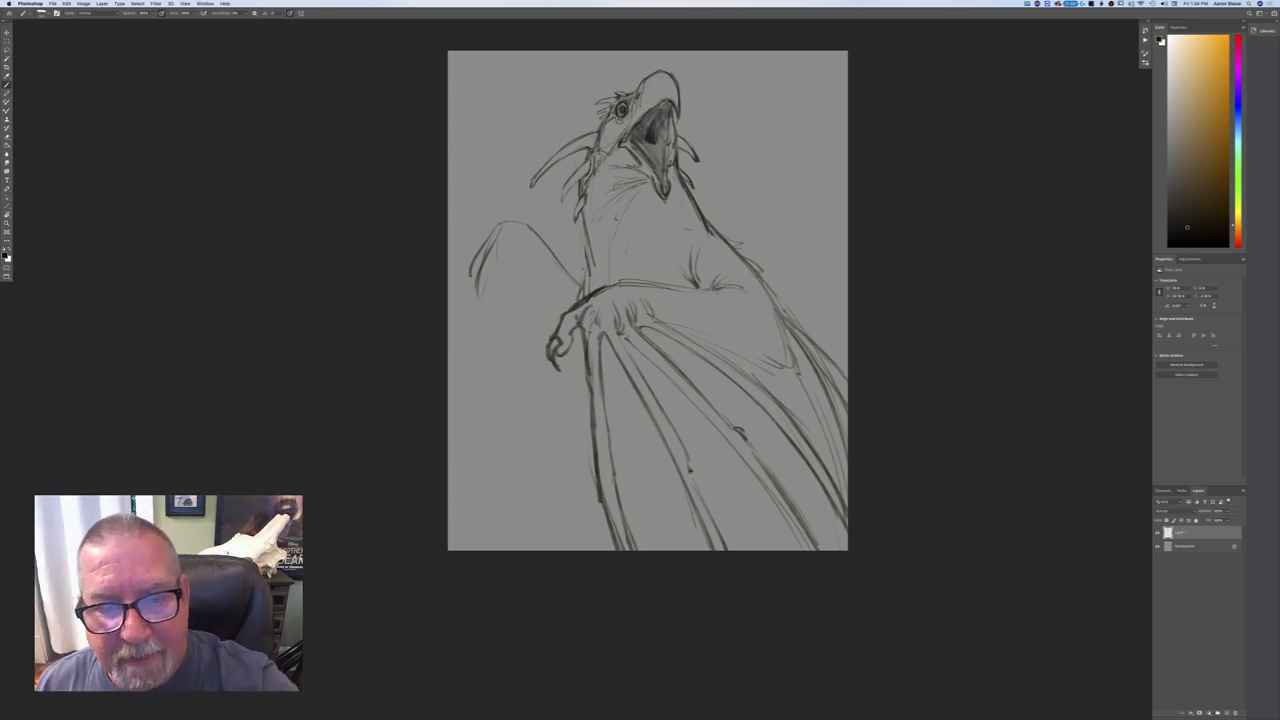
- Replace the crease marks above the forelimb with curved skin folds sweeping down from the neck base across the chest
mouse_move(676, 249)
left_mouse_down()
mouse_move(646, 280)
mouse_move(612, 280)
left_mouse_up()
left_click_drag(696, 241, 686, 253)
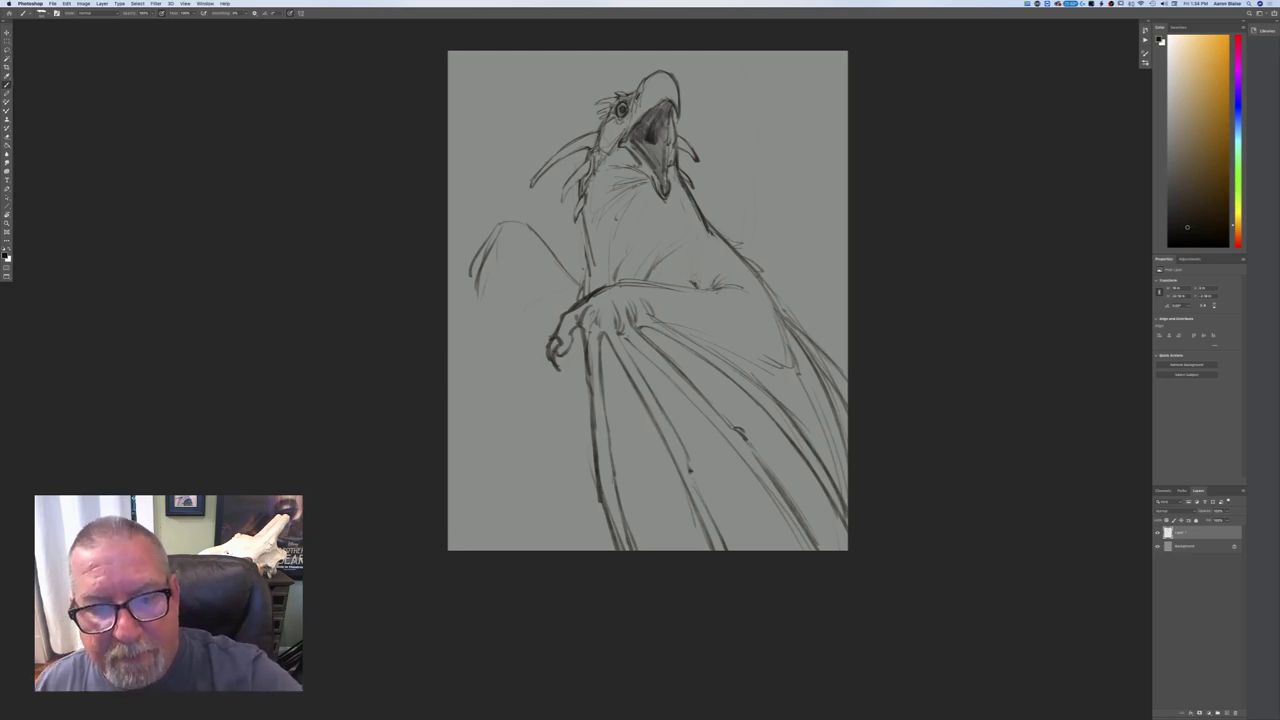
left_click_drag(696, 237, 665, 276)
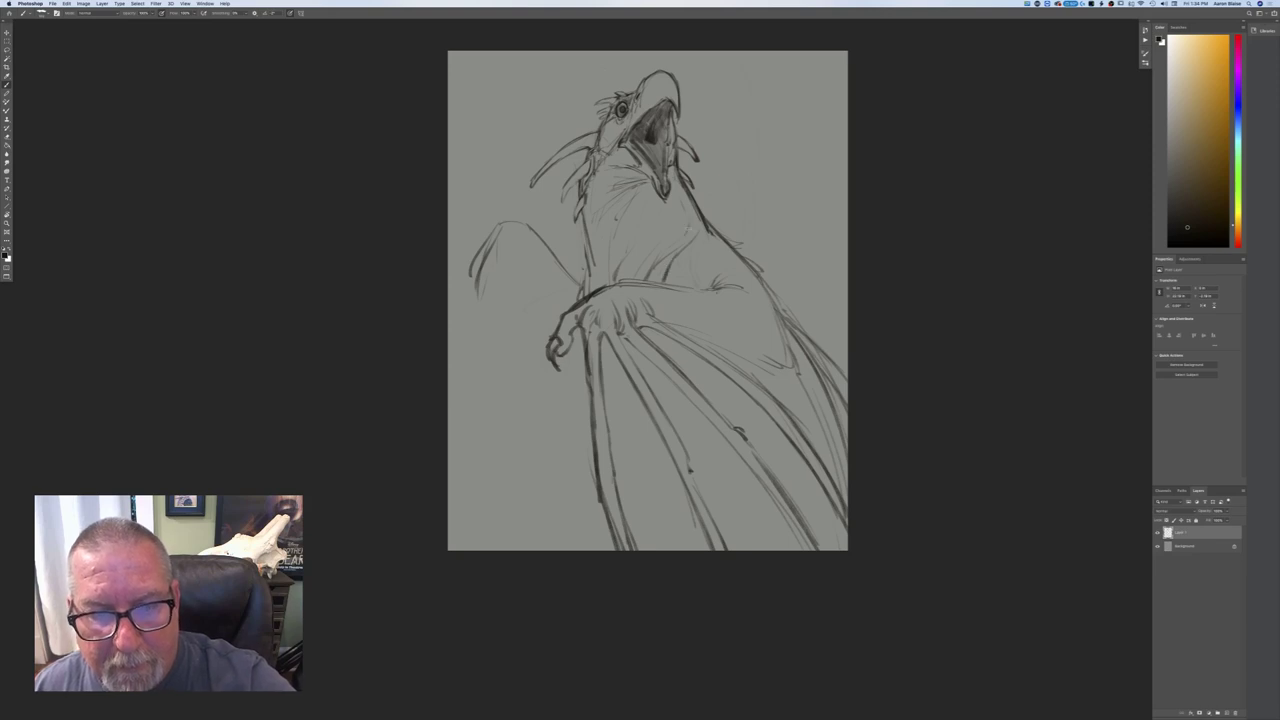
- Erase and redraw the contour where the neck meets the shoulder, linking it to the chest fold
left_click_drag(703, 223, 752, 266)
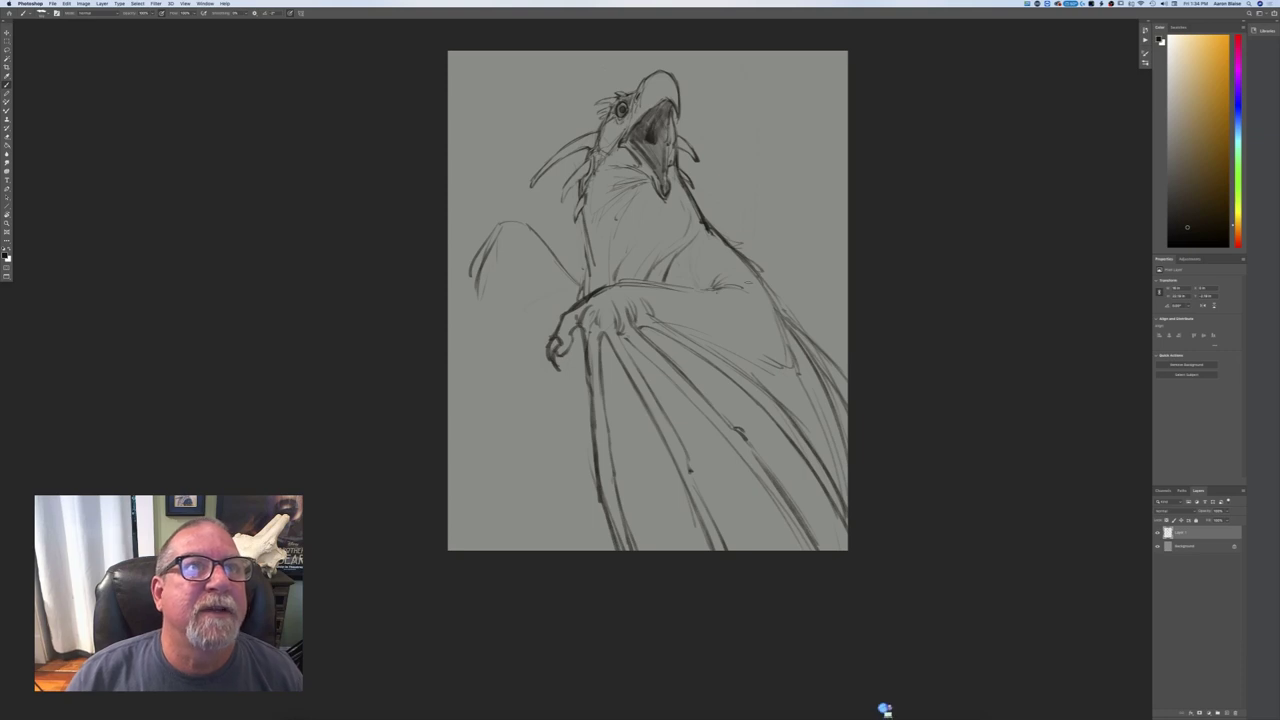
mouse_move(708, 229)
left_mouse_down()
mouse_move(701, 215)
mouse_move(707, 234)
left_mouse_up()
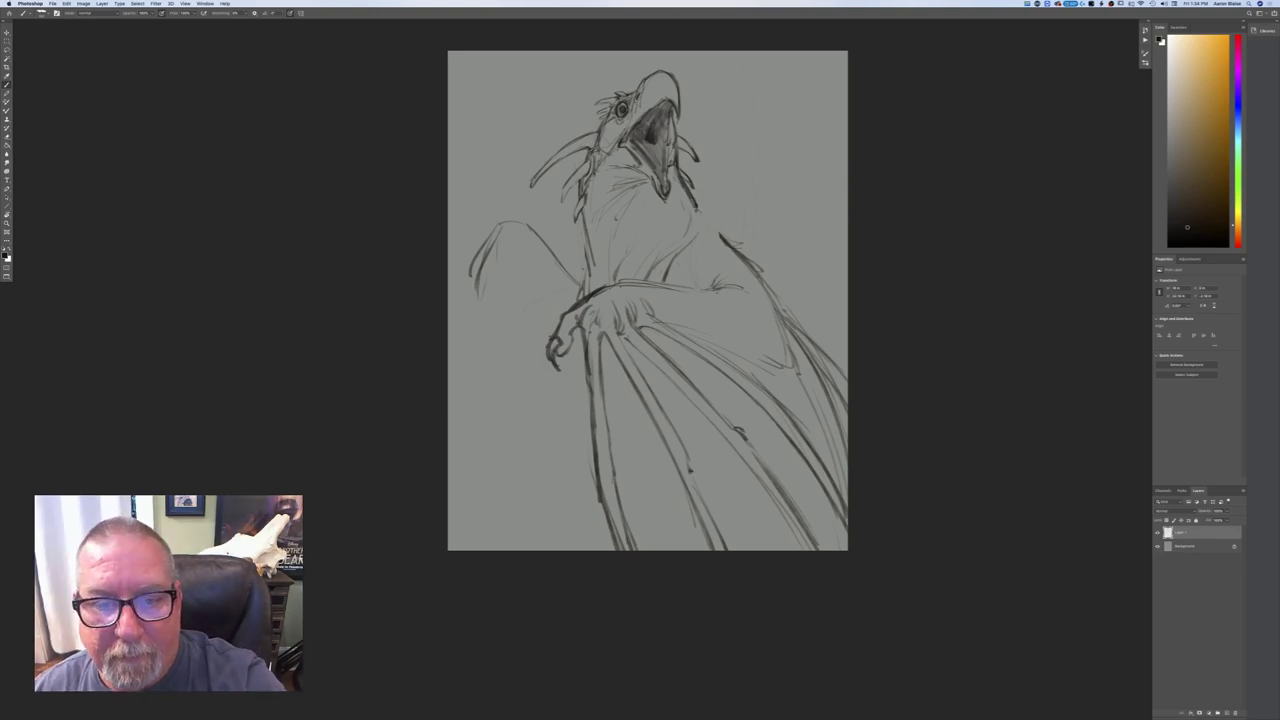
left_click_drag(703, 222, 691, 240)
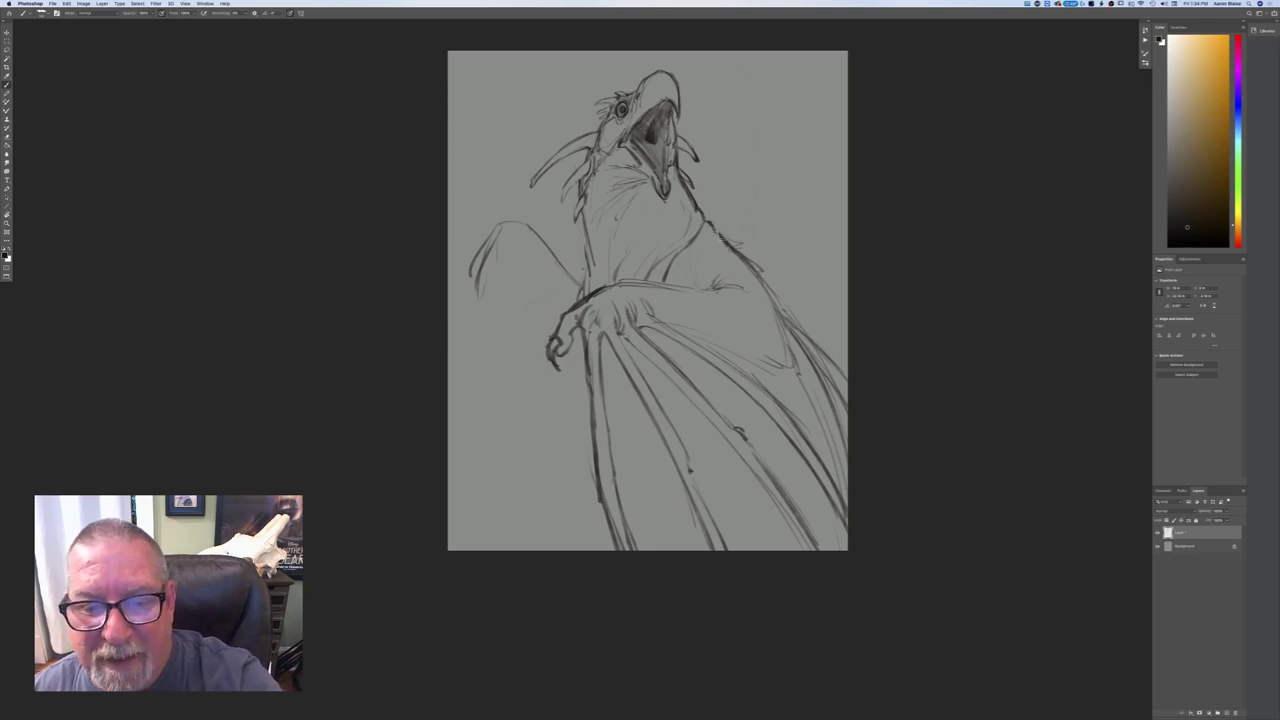
left_click_drag(707, 222, 722, 238)
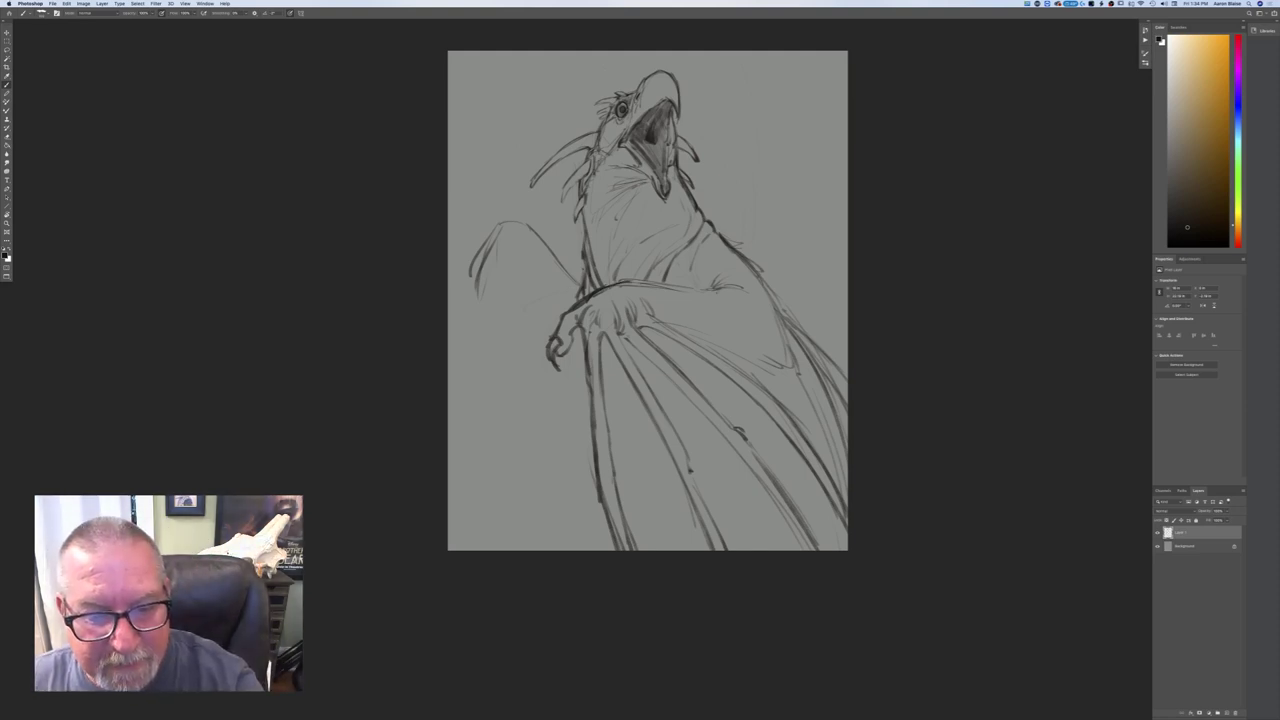
- Darken the forelimb's upper edge, add folds at the crook of the arm, and strengthen the spine beneath the long neck spine
left_click_drag(642, 283, 757, 299)
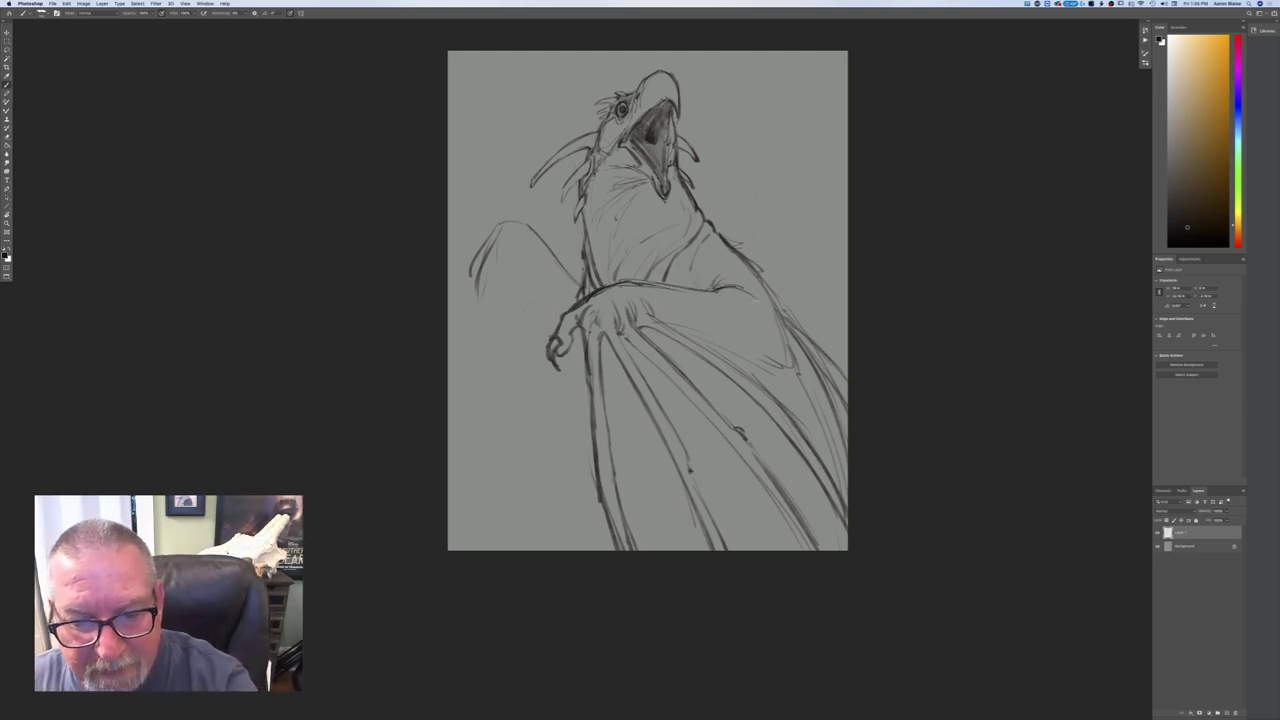
left_click_drag(711, 290, 725, 275)
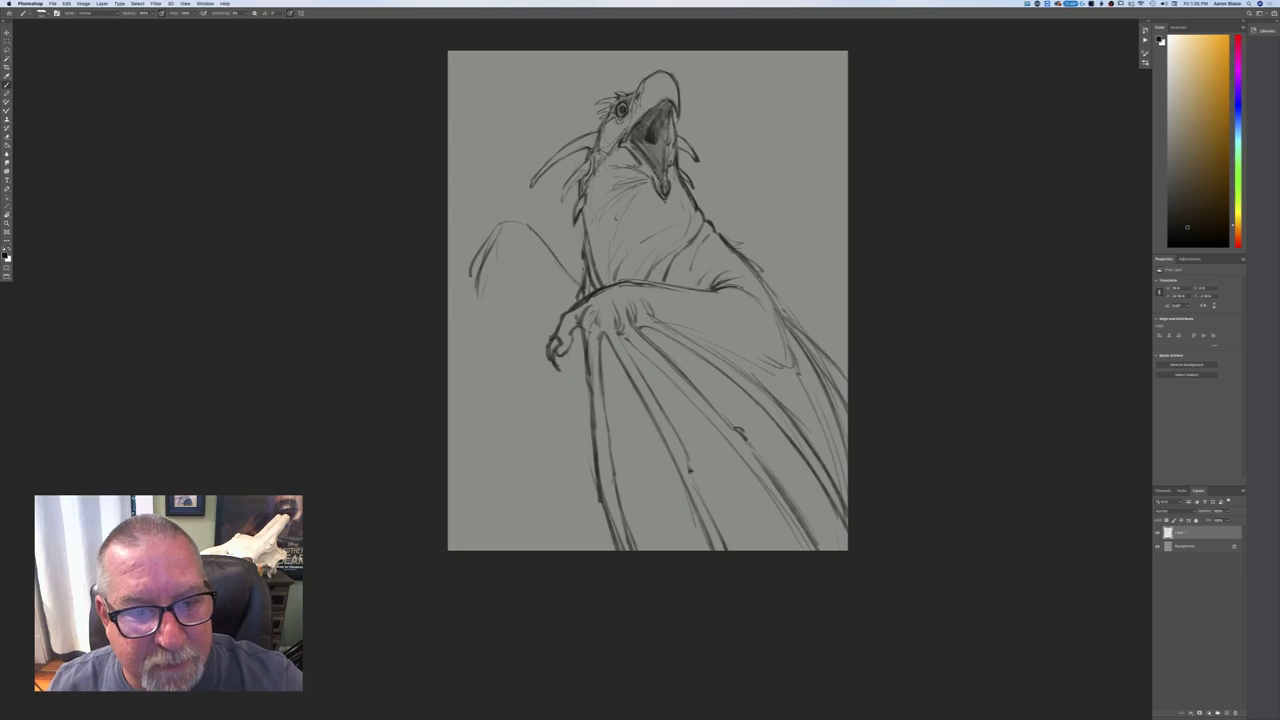
left_click_drag(560, 201, 571, 177)
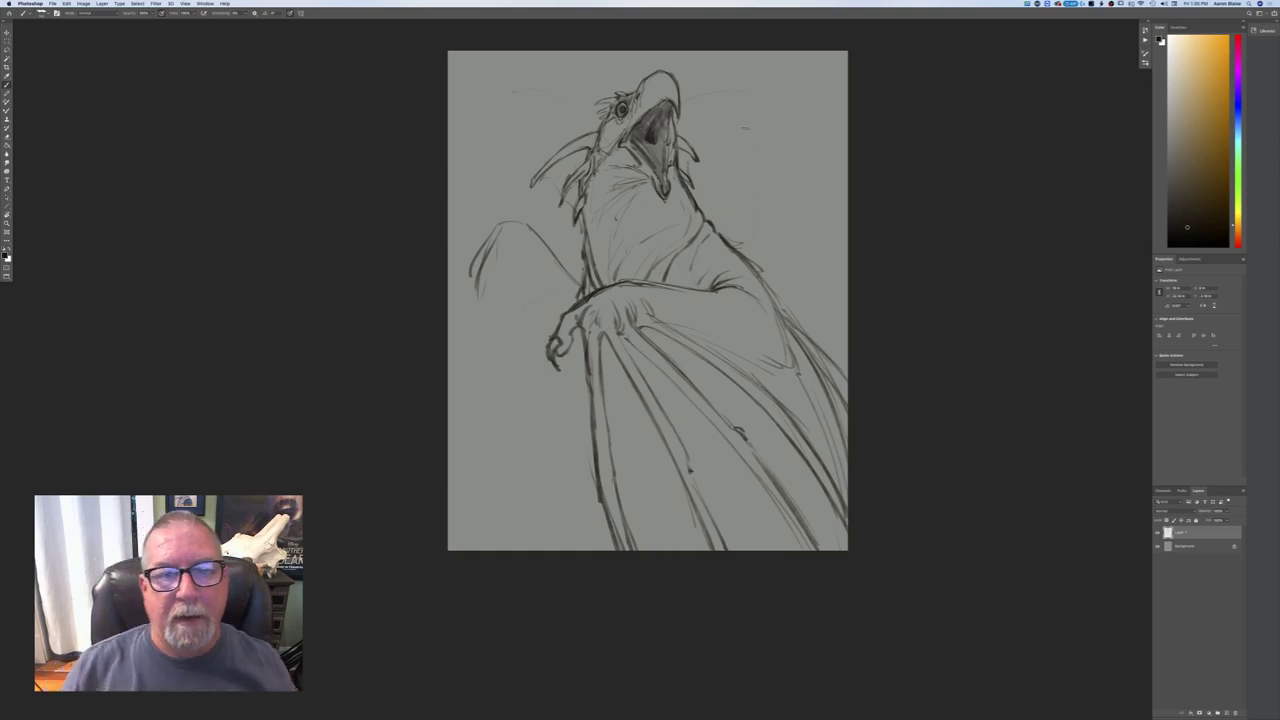
- Add a hooked thumb claw to the far wing's wrist, extend its finger to the canvas edge, and sketch inner membrane lines
mouse_move(522, 214)
left_mouse_down()
mouse_move(530, 227)
mouse_move(515, 245)
mouse_move(520, 205)
mouse_move(476, 197)
mouse_move(481, 214)
left_mouse_up()
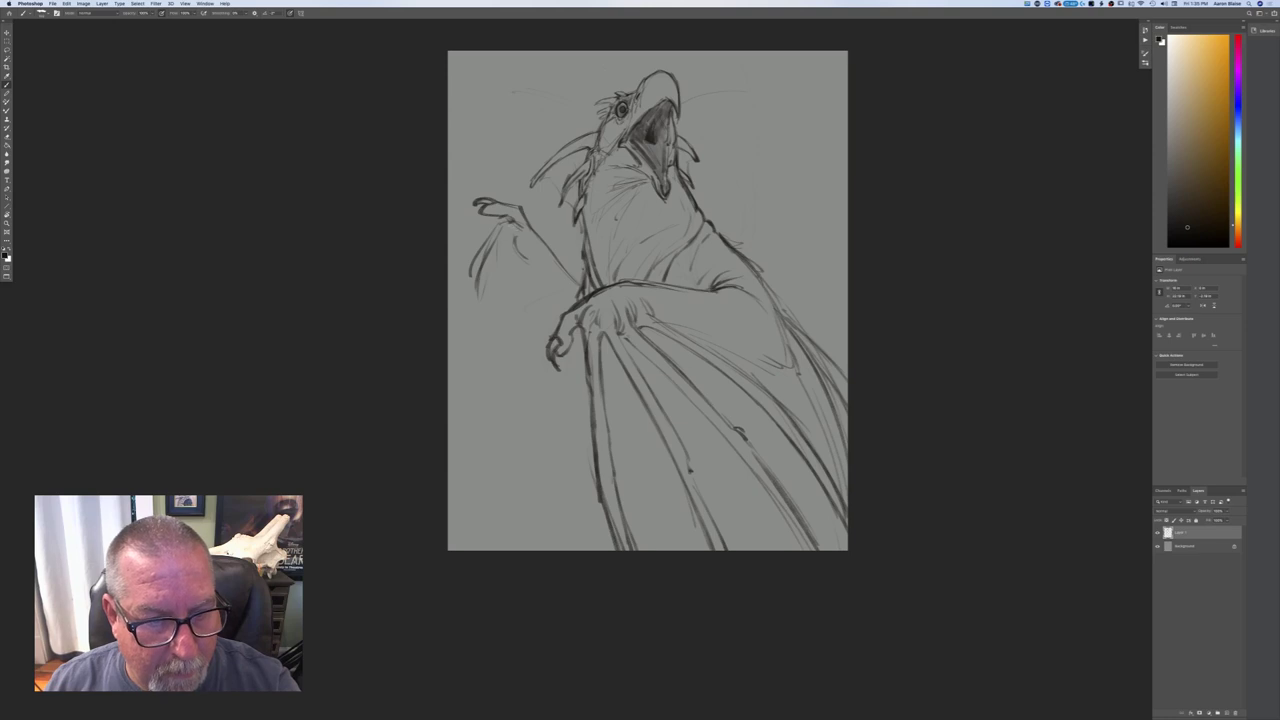
mouse_move(503, 224)
left_mouse_down()
mouse_move(484, 234)
mouse_move(454, 316)
left_mouse_up()
left_click_drag(470, 273, 443, 356)
left_click_drag(457, 306, 446, 344)
left_click_drag(540, 280, 553, 287)
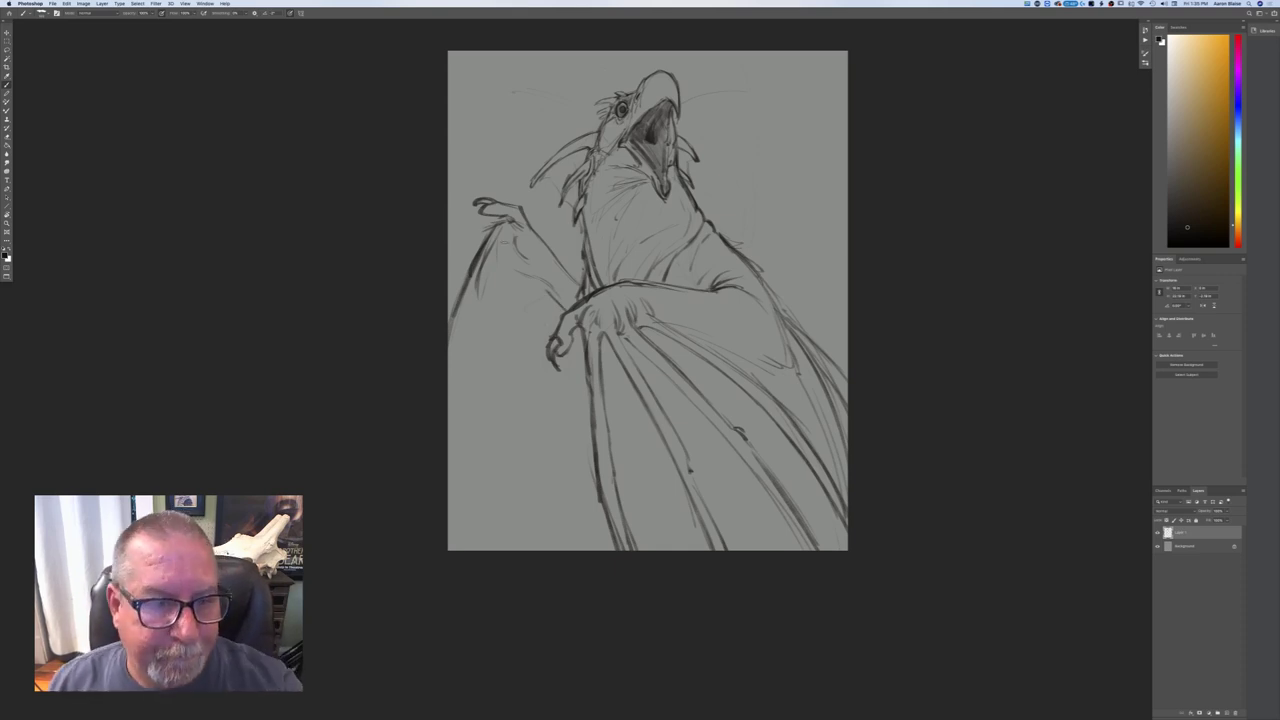
mouse_move(507, 247)
left_mouse_down()
mouse_move(513, 276)
mouse_move(504, 241)
mouse_move(481, 283)
left_mouse_up()
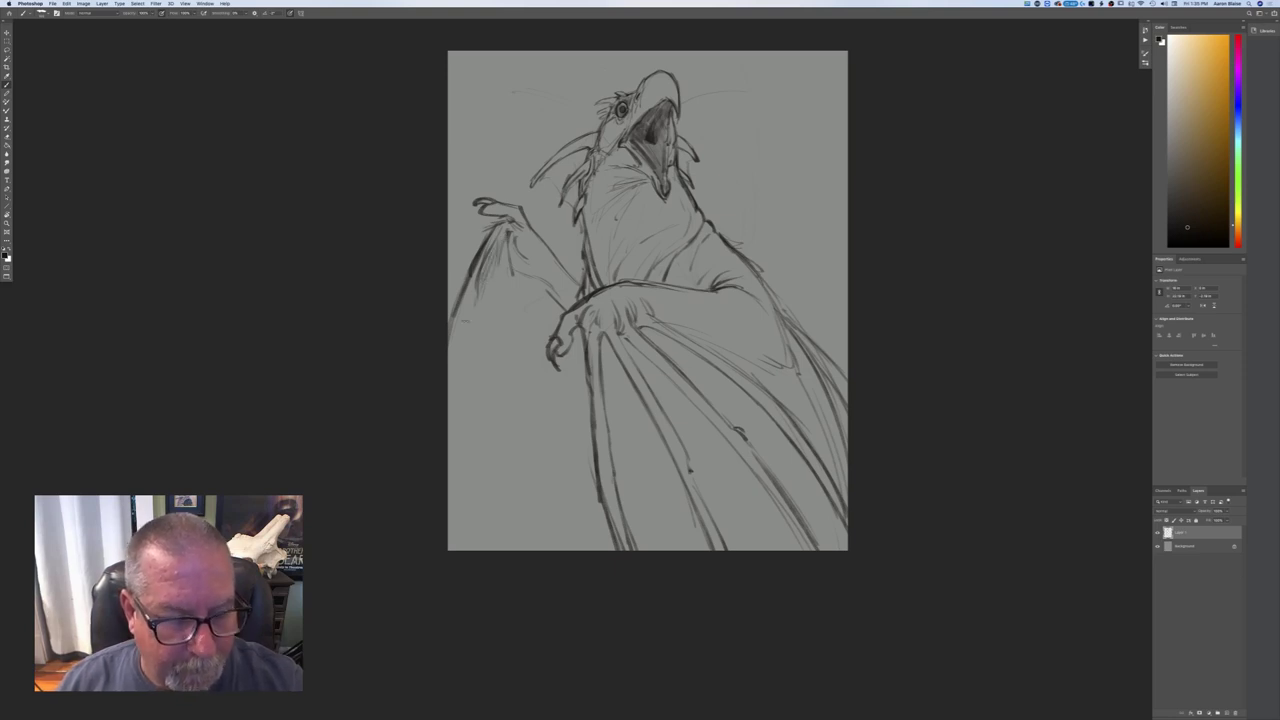
- Undo the last membrane strokes drawn inside the far wing
key("super+z")
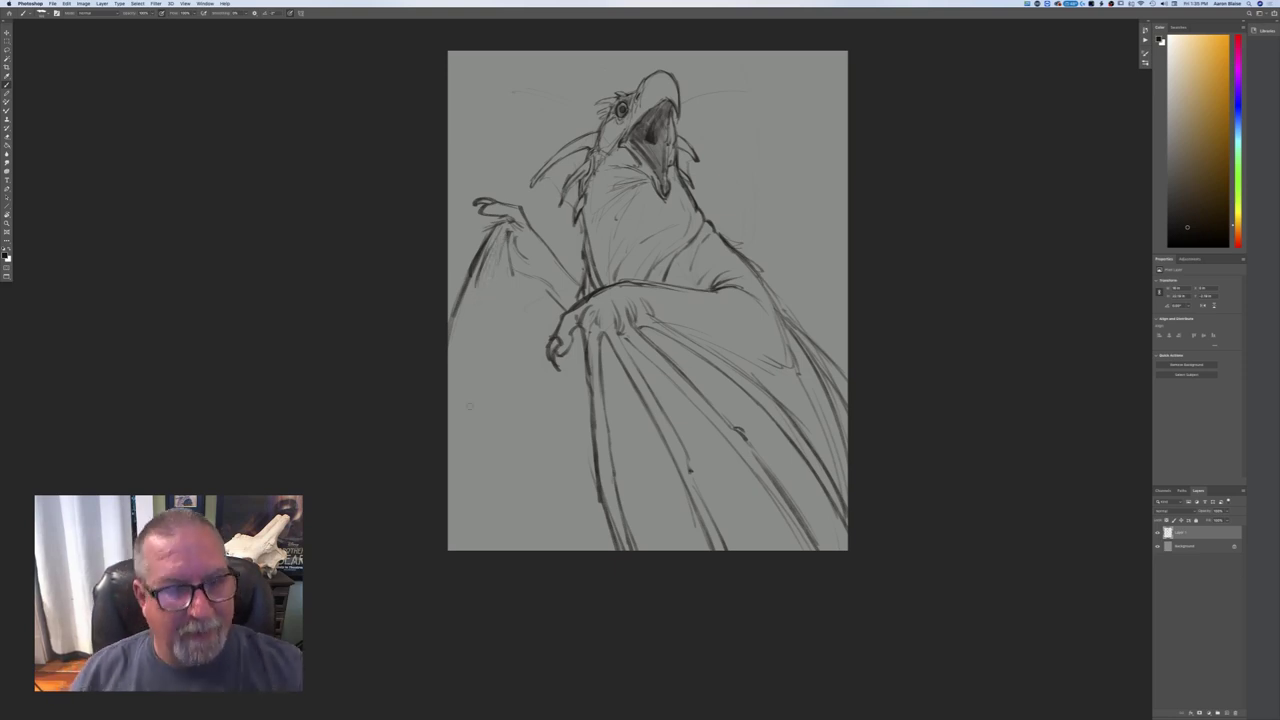
key("super+z")
key("super+z")
key("super+z")
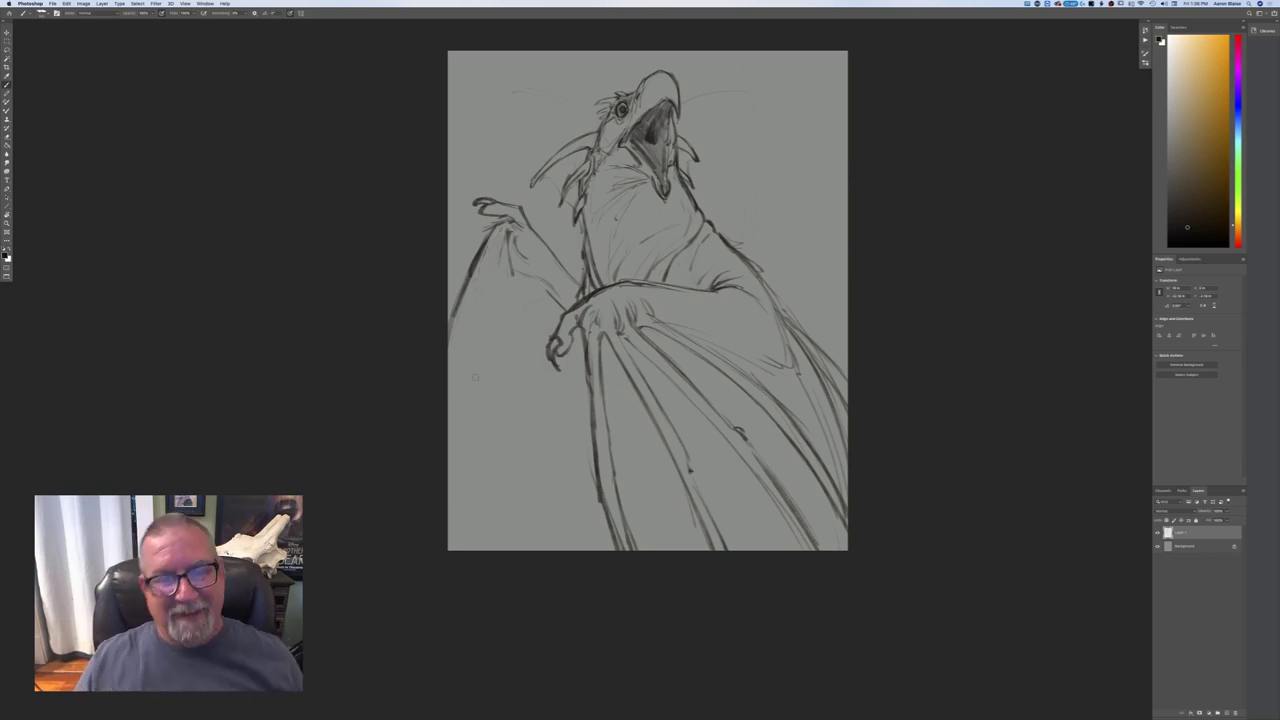
- Outline the far wing's knuckles and draw its outer fingers, running one long finger down to the canvas's lower edge
mouse_move(498, 222)
left_mouse_down()
mouse_move(454, 316)
mouse_move(477, 230)
mouse_move(464, 245)
mouse_move(448, 318)
left_mouse_up()
left_click_drag(474, 258, 449, 342)
left_click_drag(486, 258, 466, 334)
mouse_move(480, 288)
left_mouse_down()
mouse_move(460, 420)
mouse_move(461, 552)
left_mouse_up()
left_click_drag(478, 260, 458, 470)
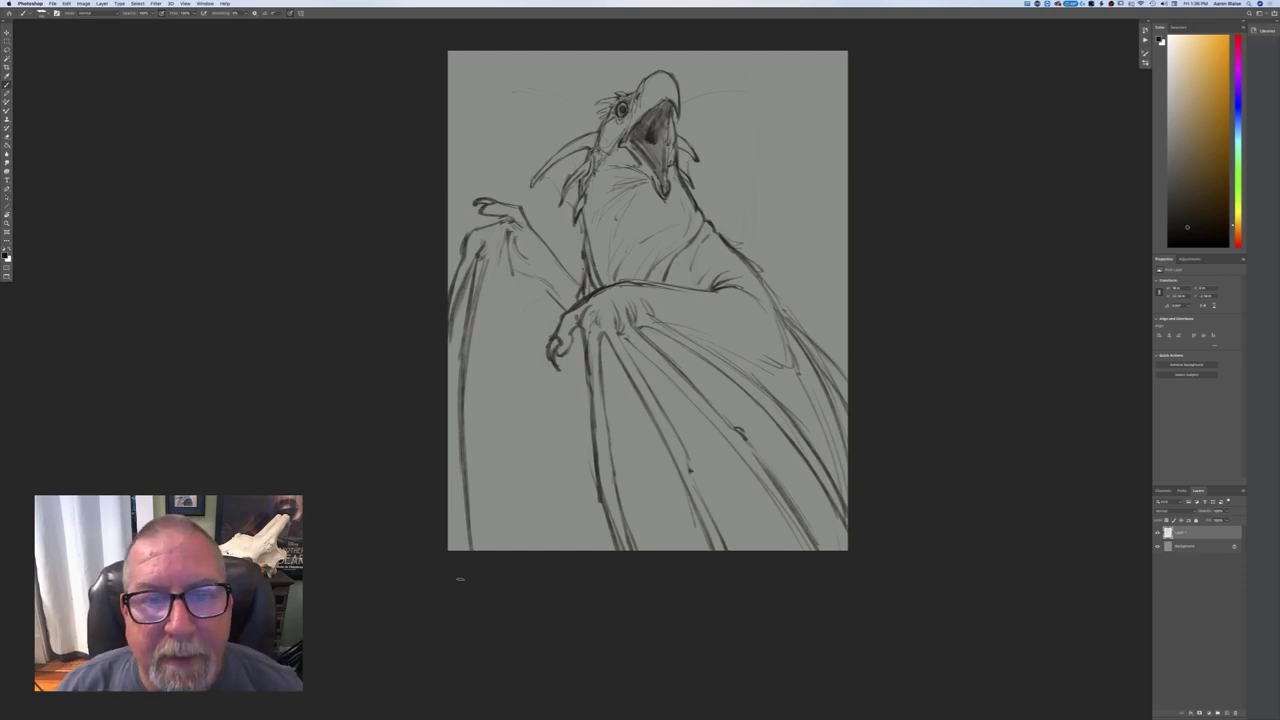
left_click_drag(488, 262, 469, 350)
left_click_drag(473, 292, 471, 320)
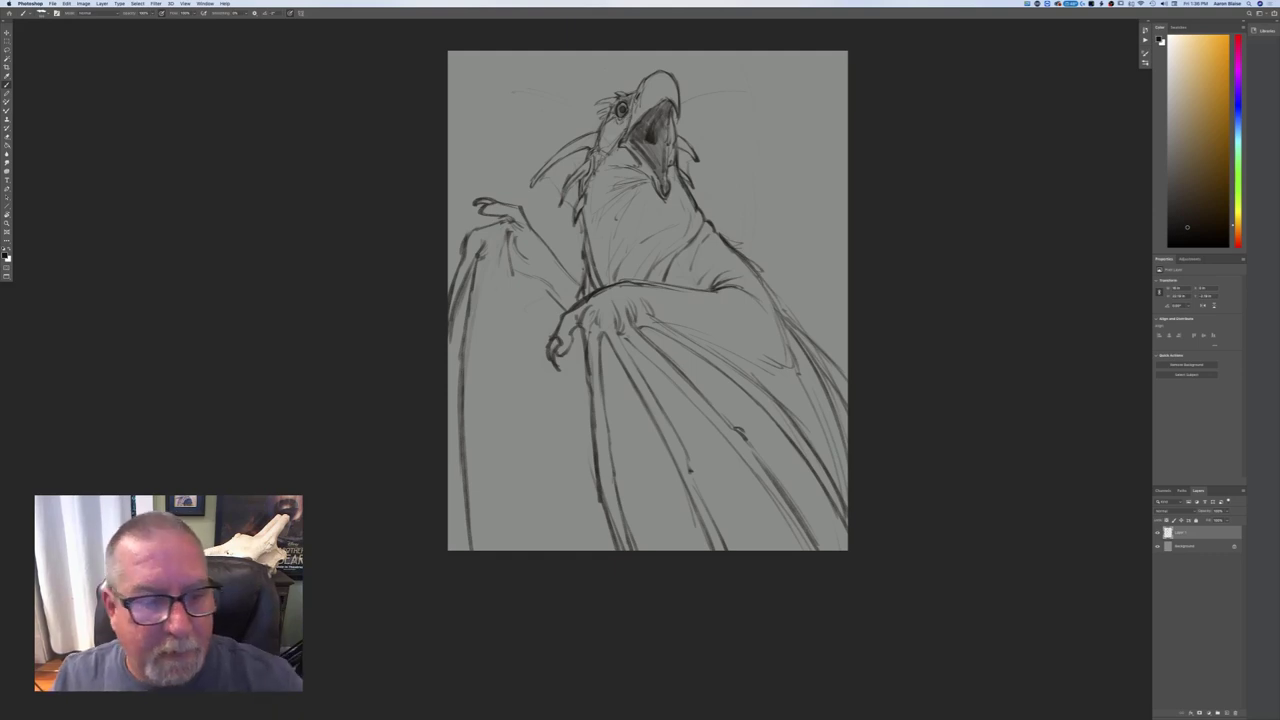
left_click_drag(474, 273, 458, 382)
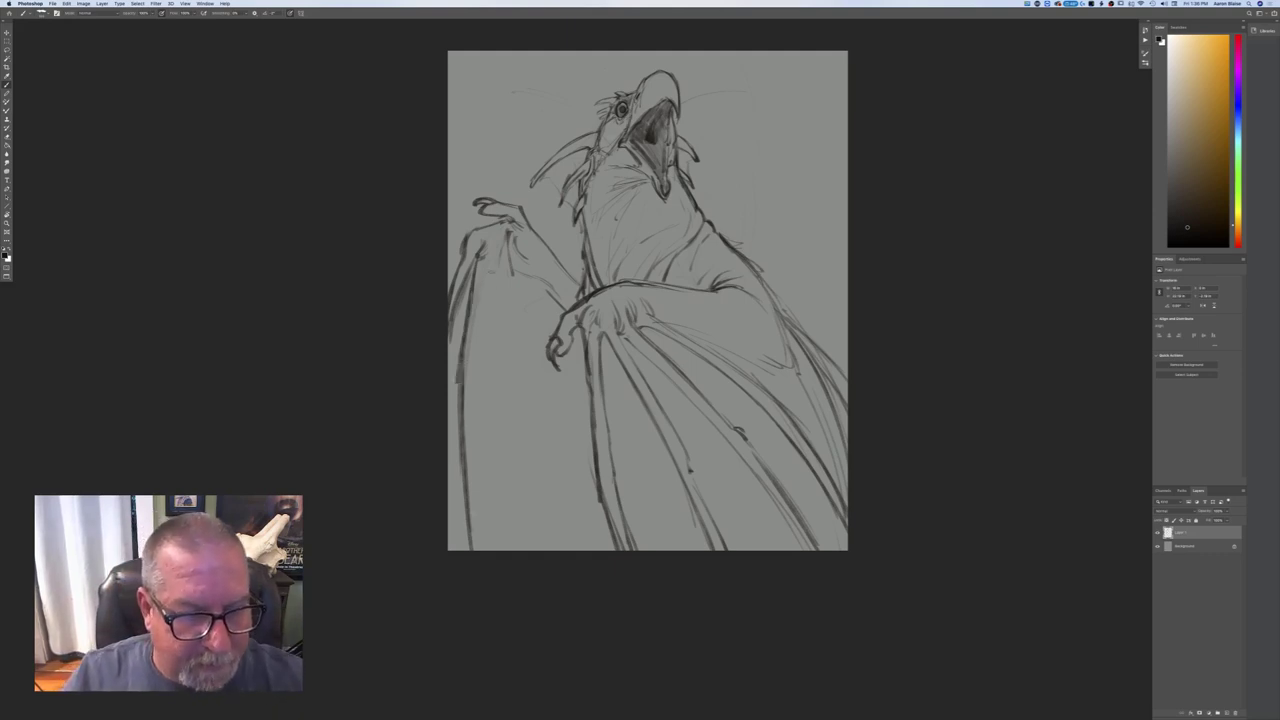
- Draw the inner edge of the far wing's long finger down to the canvas's lower edge
left_click_drag(487, 275, 478, 318)
left_click_drag(475, 340, 475, 460)
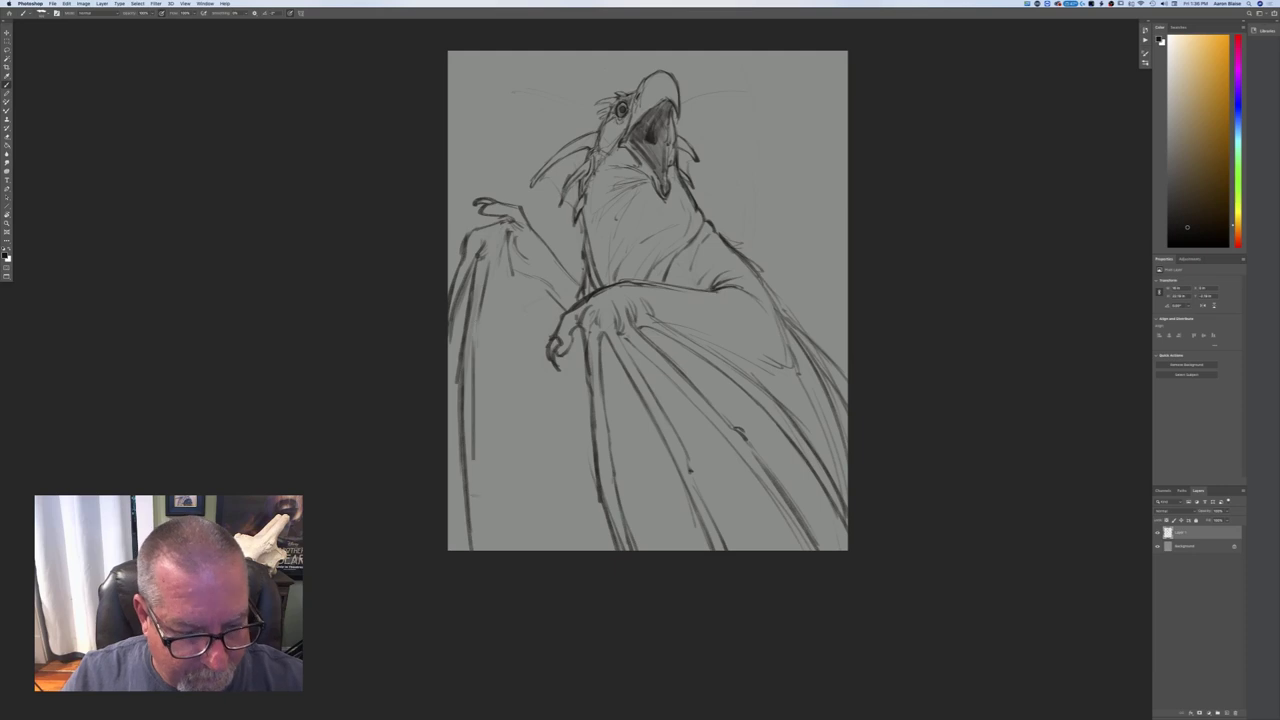
left_click_drag(470, 390, 474, 516)
left_click_drag(472, 450, 484, 550)
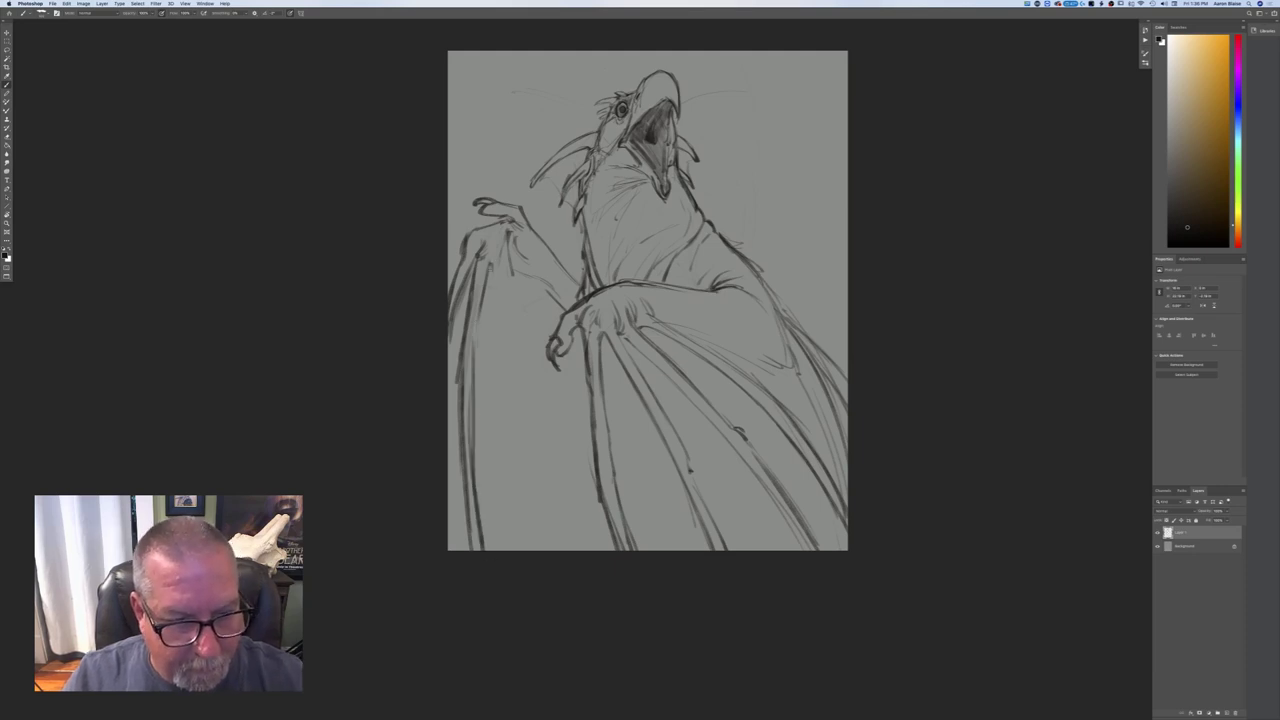
- Add another double-edged finger to the far wing, reaching the canvas's lower edge, and darken the upper edge of its forearm
left_click_drag(494, 270, 510, 550)
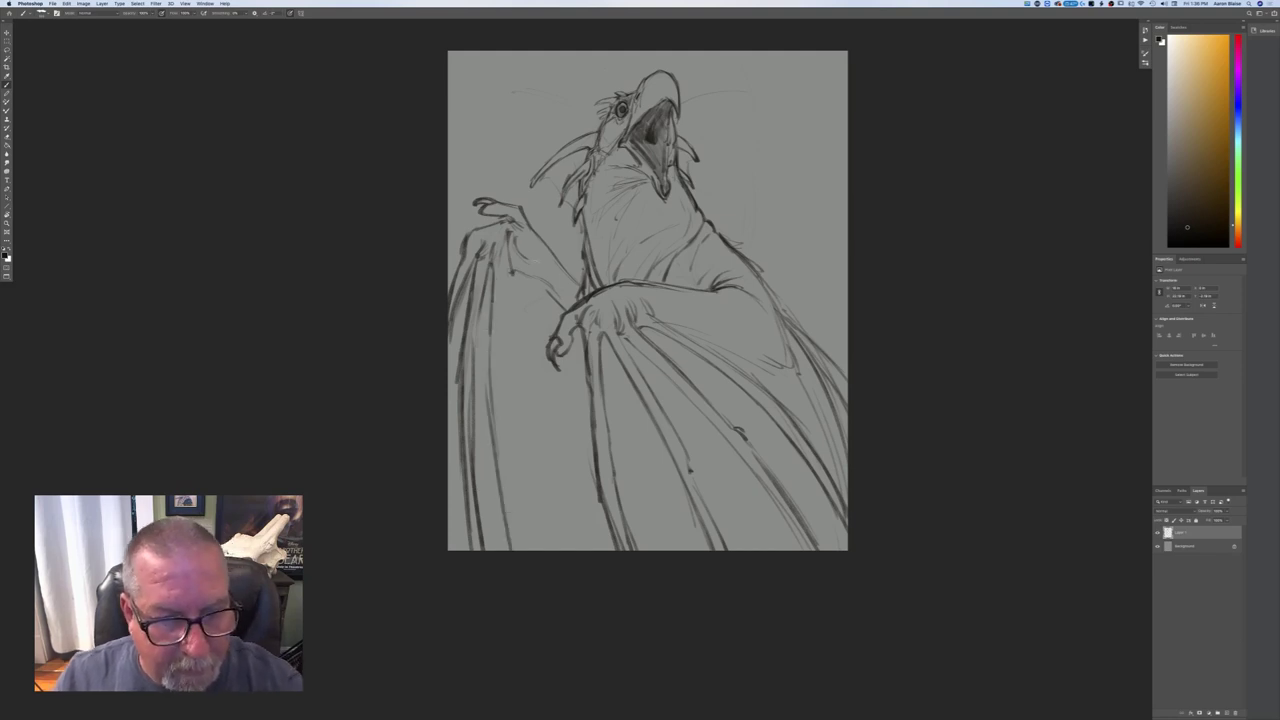
mouse_move(536, 234)
left_mouse_down()
mouse_move(578, 288)
mouse_move(562, 262)
left_mouse_up()
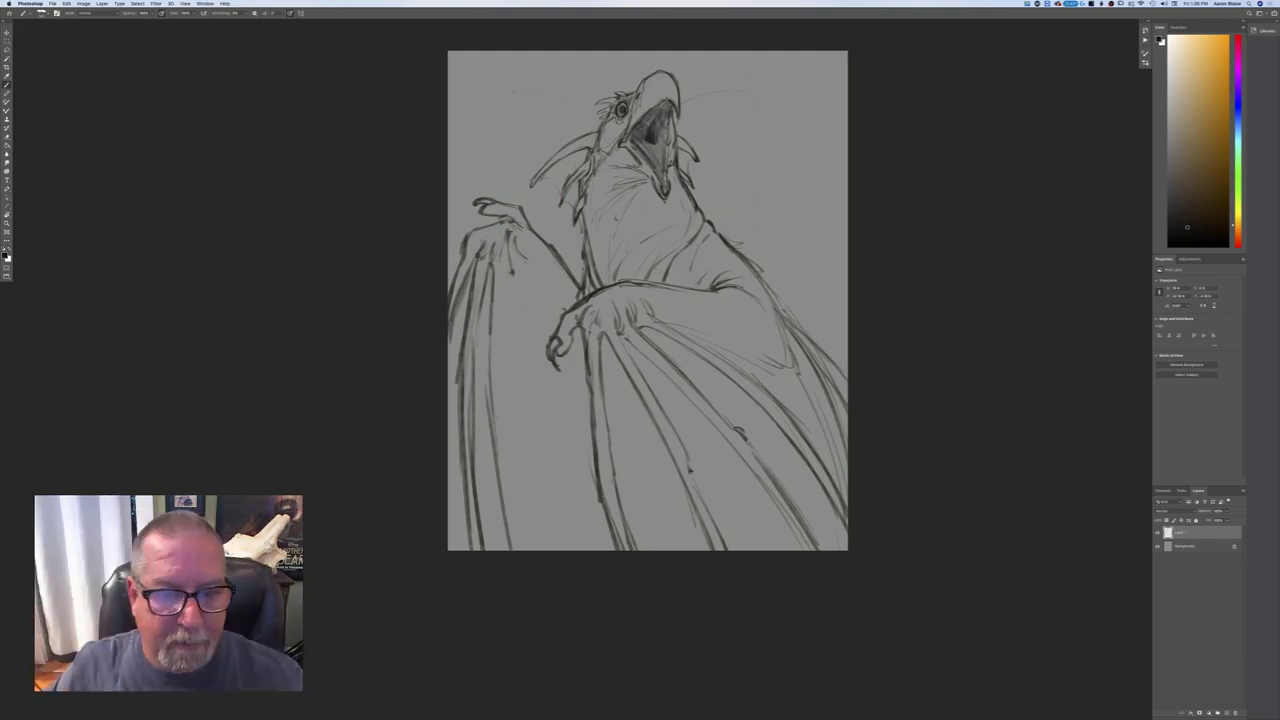
left_click_drag(506, 250, 503, 456)
left_click_drag(502, 412, 524, 548)
left_click_drag(514, 488, 525, 550)
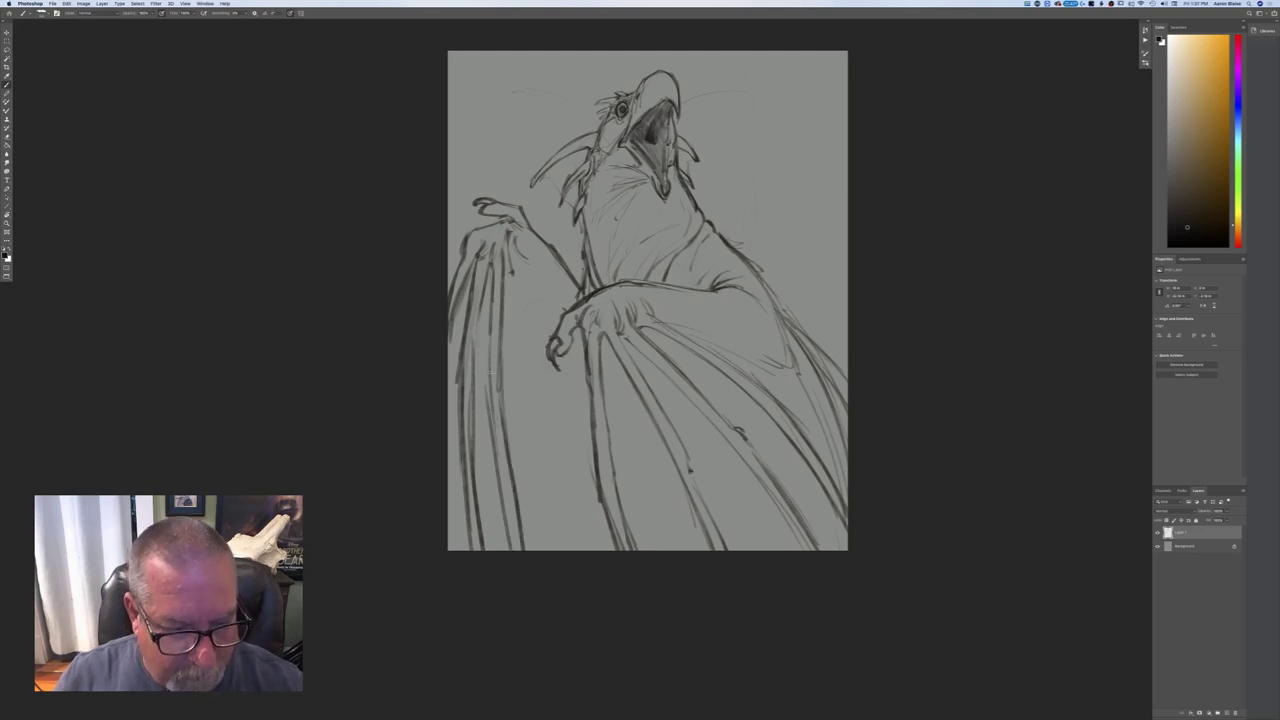
- Strengthen the far wing's finger lines, extend the outermost finger along the canvas edge, and darken the innermost knuckle
left_click_drag(490, 356, 510, 552)
left_click_drag(472, 372, 472, 432)
left_click_drag(458, 298, 448, 350)
mouse_move(461, 262)
left_mouse_down()
mouse_move(447, 304)
mouse_move(452, 280)
left_mouse_up()
left_click_drag(464, 252, 446, 296)
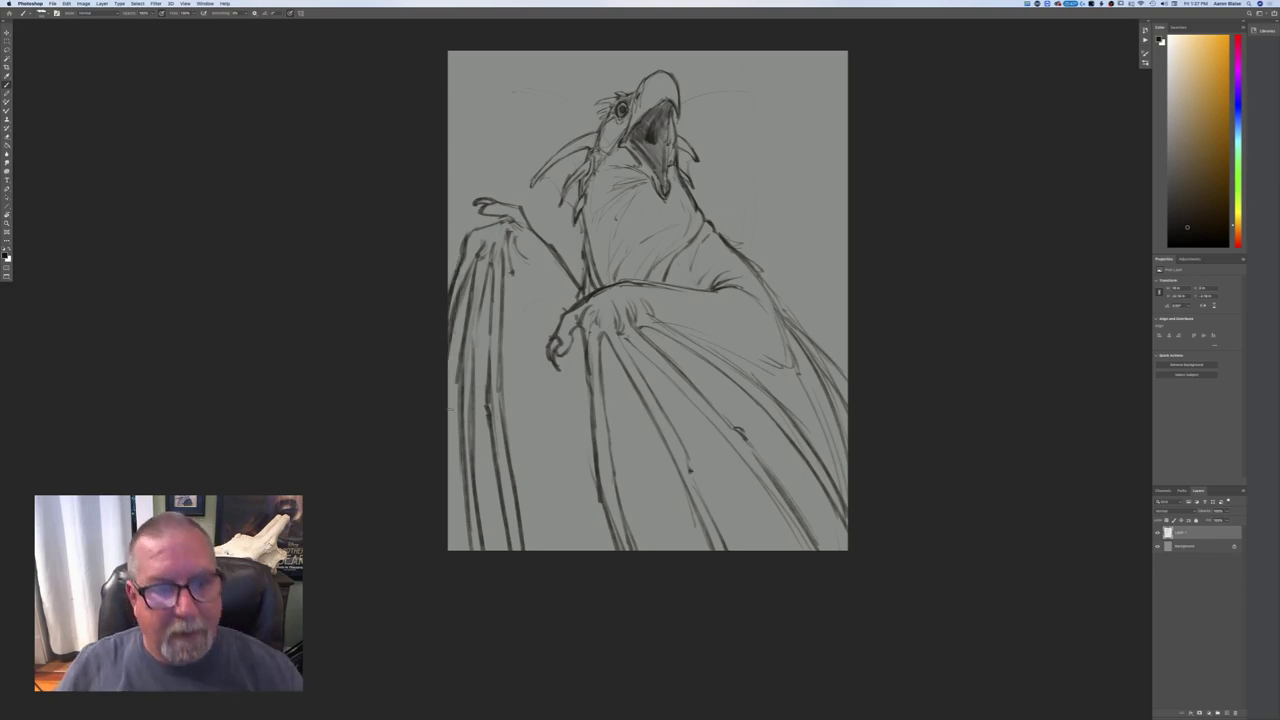
mouse_move(508, 256)
left_mouse_down()
mouse_move(508, 275)
mouse_move(509, 253)
left_mouse_up()
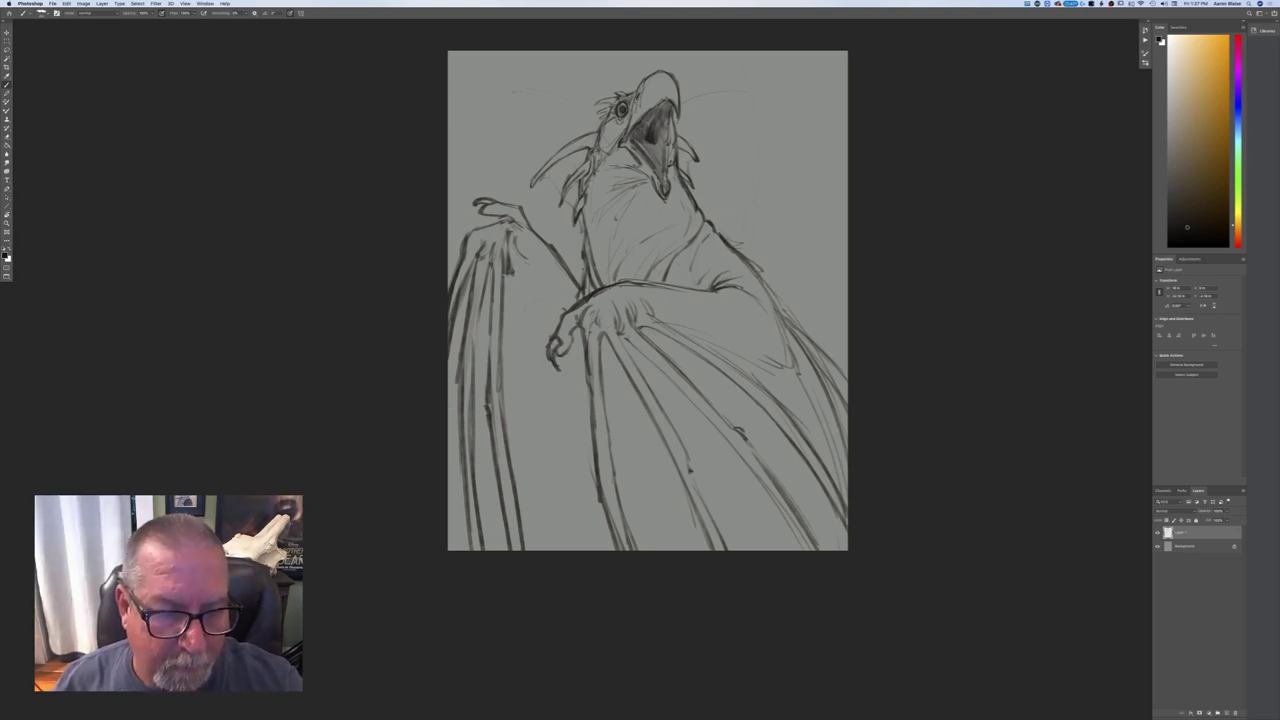
left_click_drag(510, 274, 507, 292)
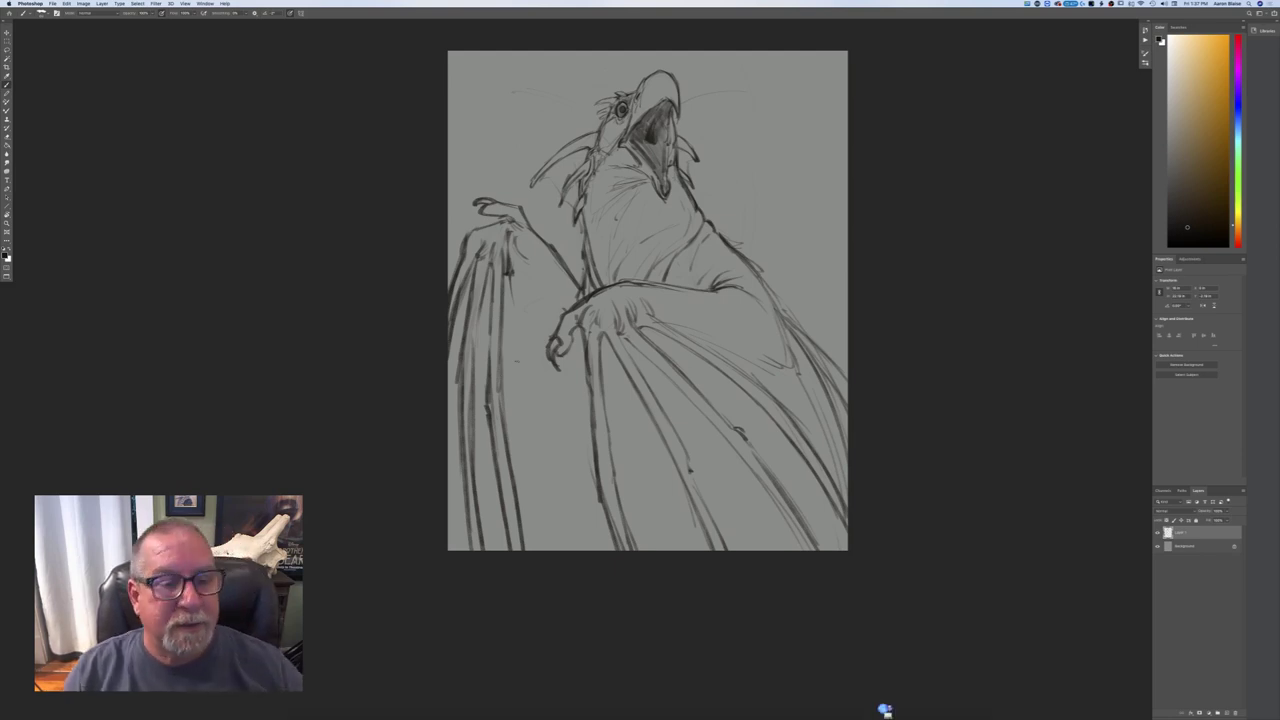
- Draw the far wing's innermost finger as two long curved edges from the knuckle to the canvas's lower edge
left_click_drag(510, 279, 552, 549)
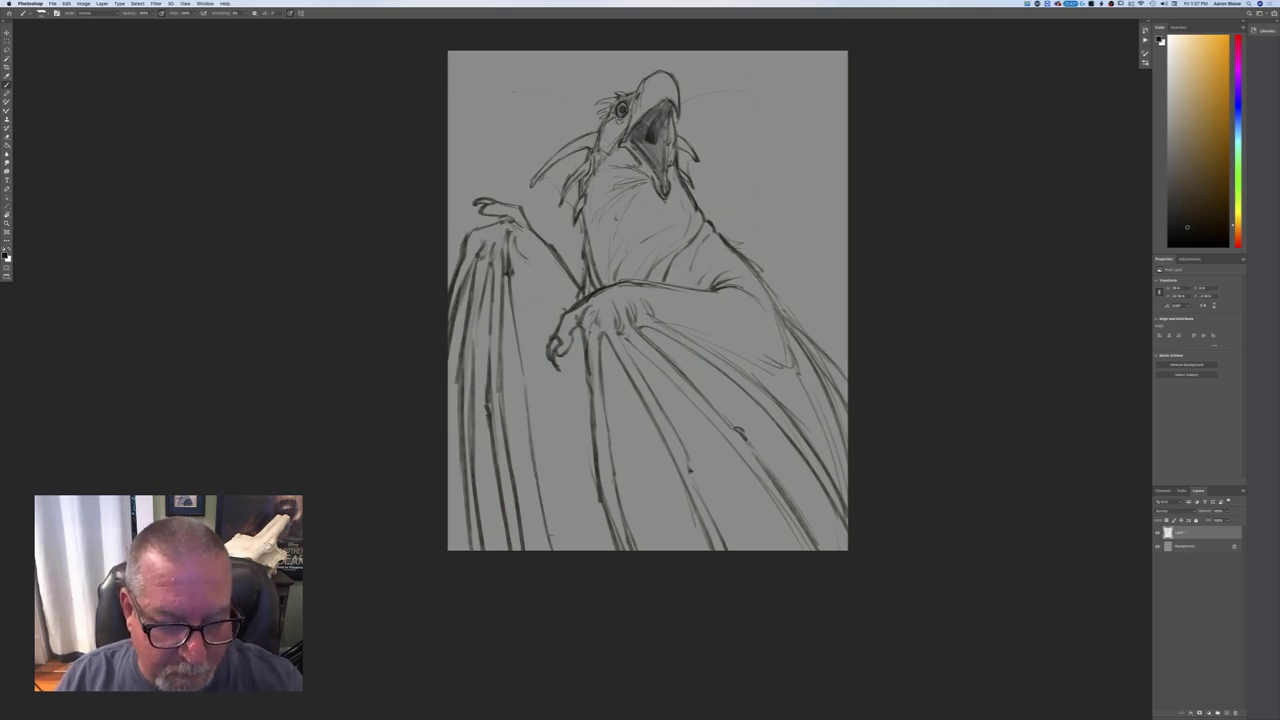
left_click_drag(510, 292, 530, 448)
left_click_drag(519, 278, 548, 482)
left_click_drag(540, 424, 570, 552)
left_click_drag(552, 502, 567, 550)
- Add creases beside the far wing's wrist and draw the forearm's lower edge toward the near claw
left_click_drag(520, 261, 523, 281)
left_click_drag(523, 269, 534, 288)
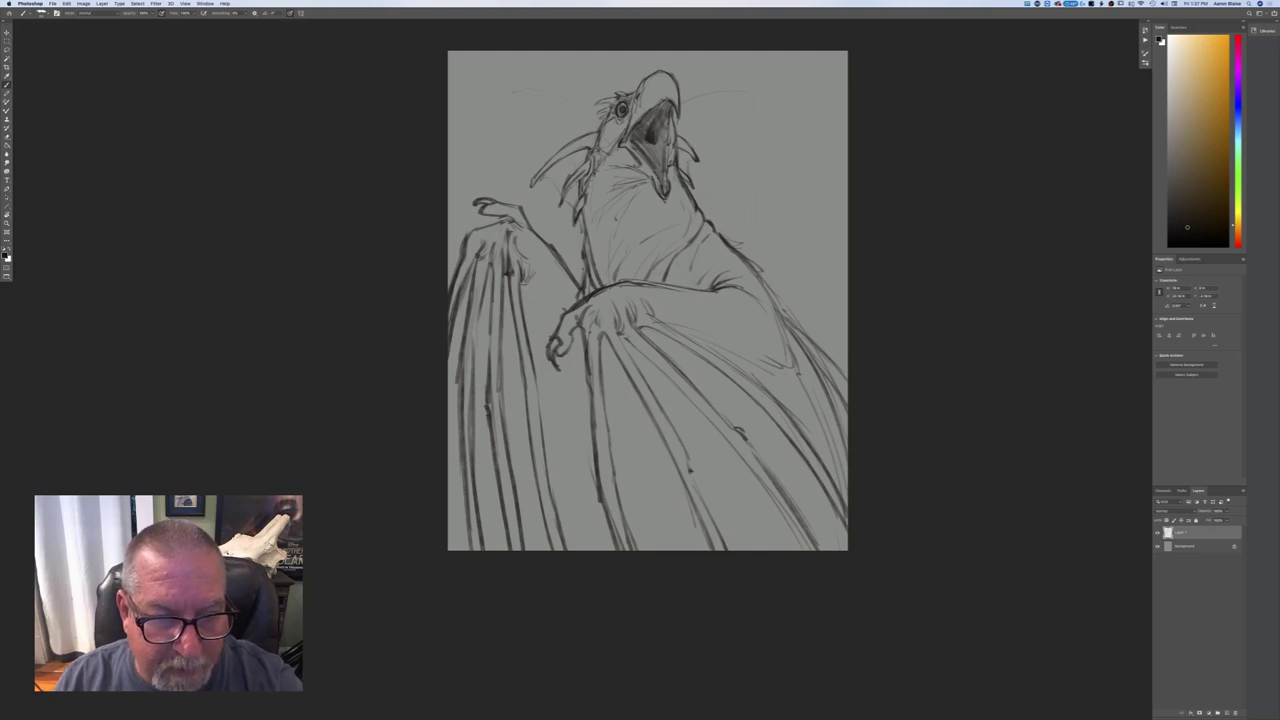
left_click_drag(538, 292, 558, 326)
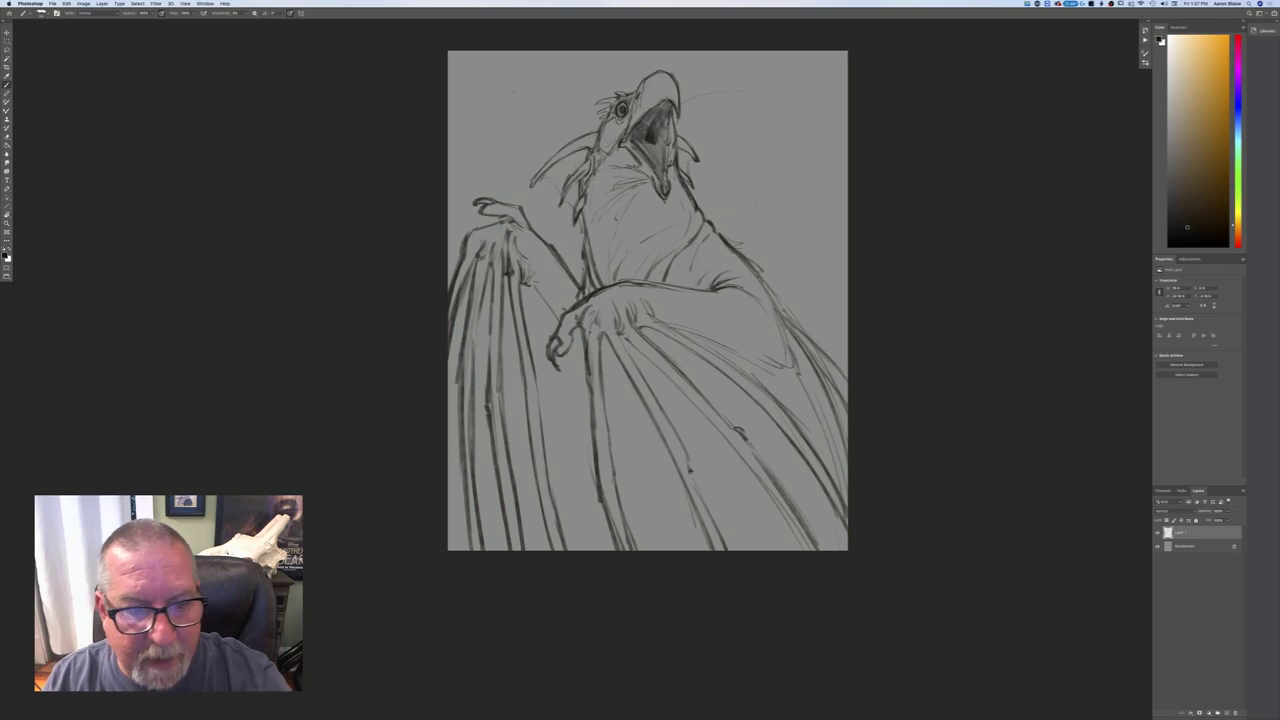
left_click_drag(537, 290, 558, 322)
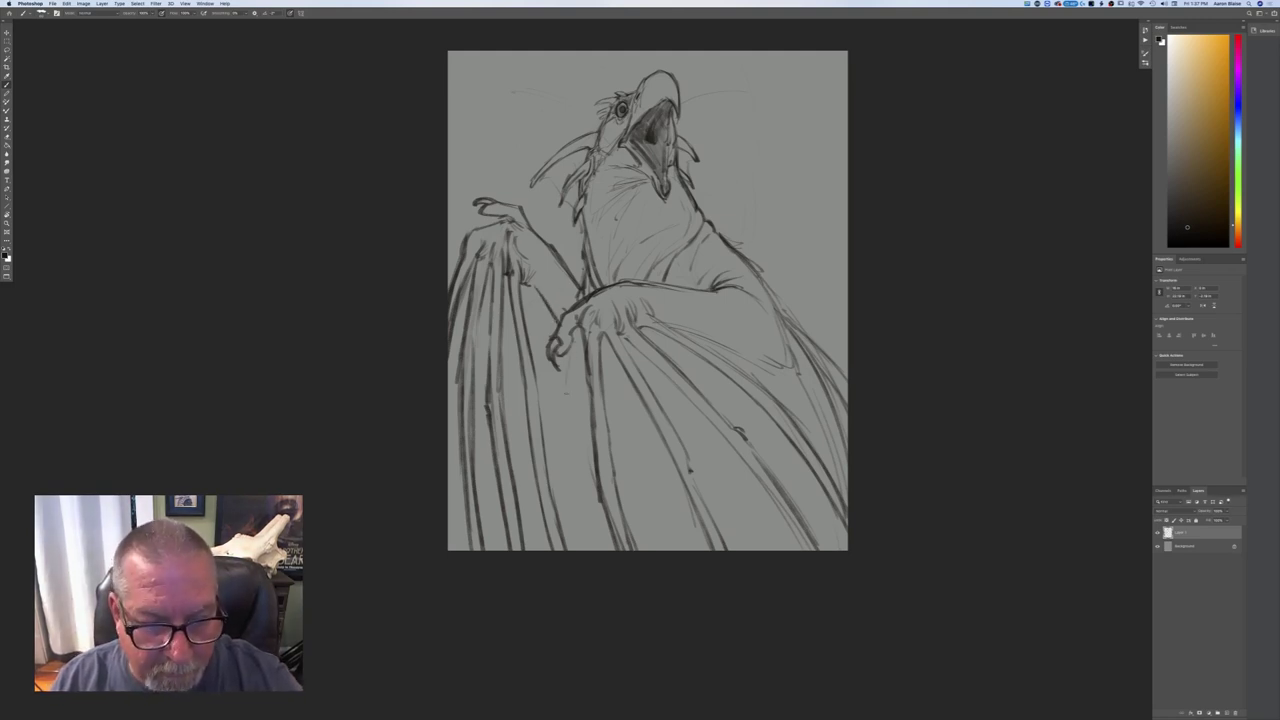
- Try a curved membrane edge bulging out in front of the near wing's first finger, and fade it back
left_click_drag(576, 338, 563, 417)
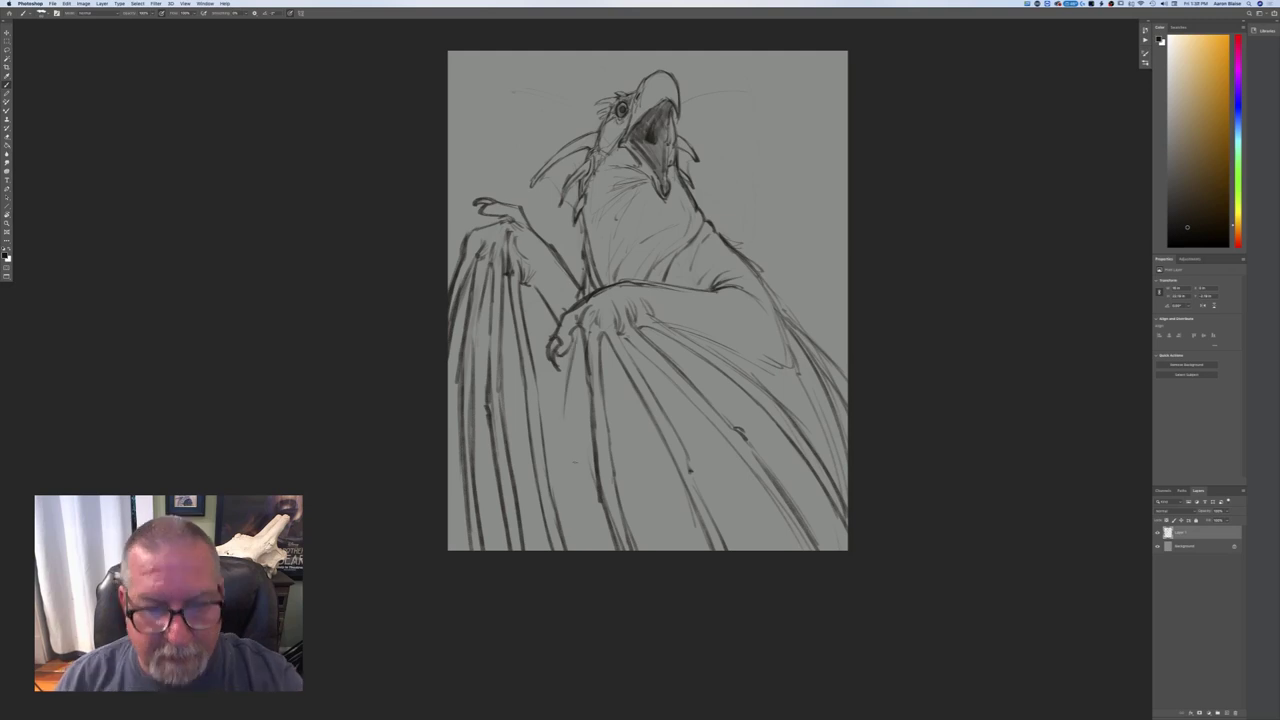
mouse_move(566, 395)
left_mouse_down()
mouse_move(590, 470)
mouse_move(573, 430)
left_mouse_up()
mouse_move(575, 338)
left_mouse_down()
mouse_move(569, 366)
mouse_move(596, 471)
left_mouse_up()
left_click_drag(570, 364, 566, 393)
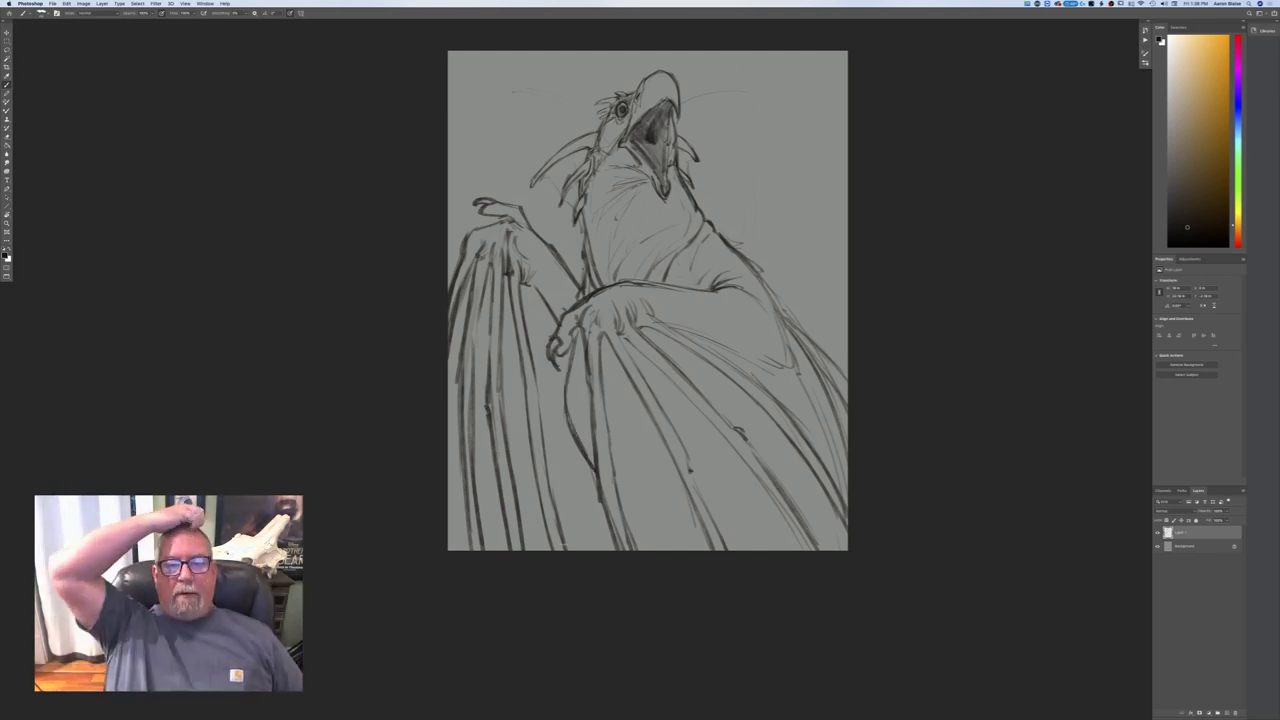
mouse_move(572, 370)
left_mouse_down()
mouse_move(574, 336)
mouse_move(565, 410)
mouse_move(597, 480)
left_mouse_up()
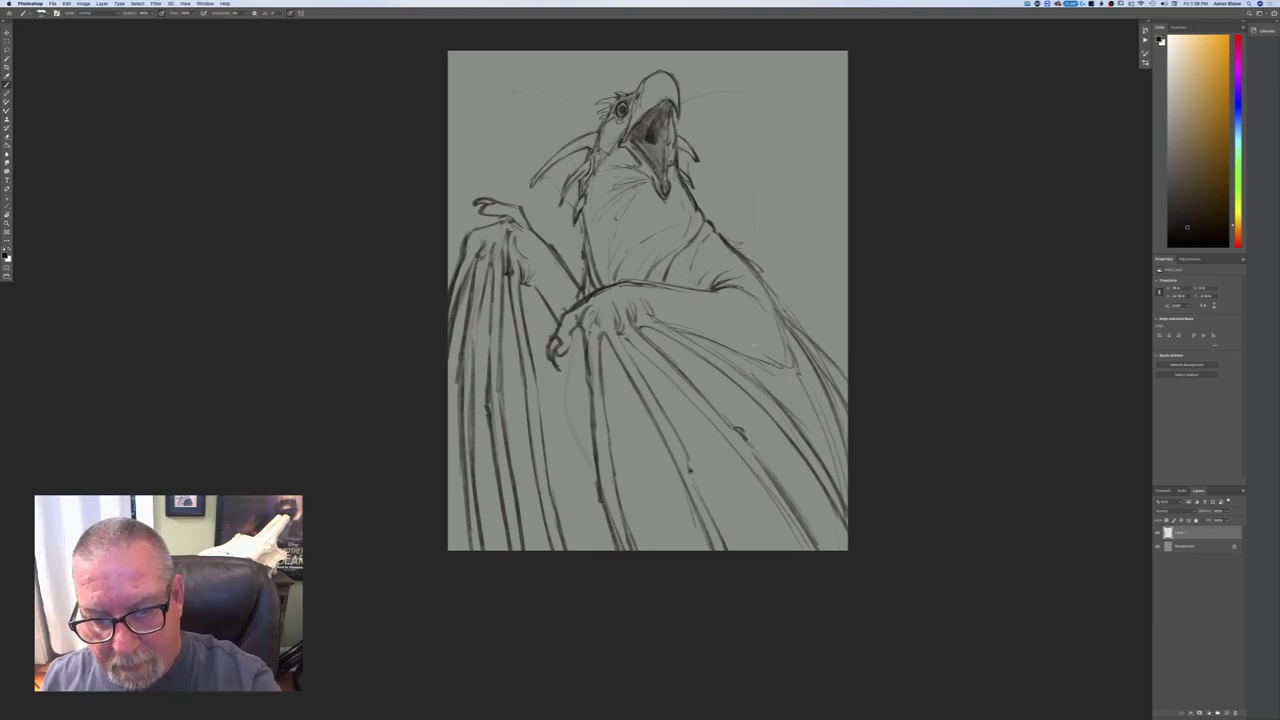
- Darken the contour at the near wing's elbow and strengthen both edges of its first finger down to the canvas edge
left_click_drag(737, 286, 757, 297)
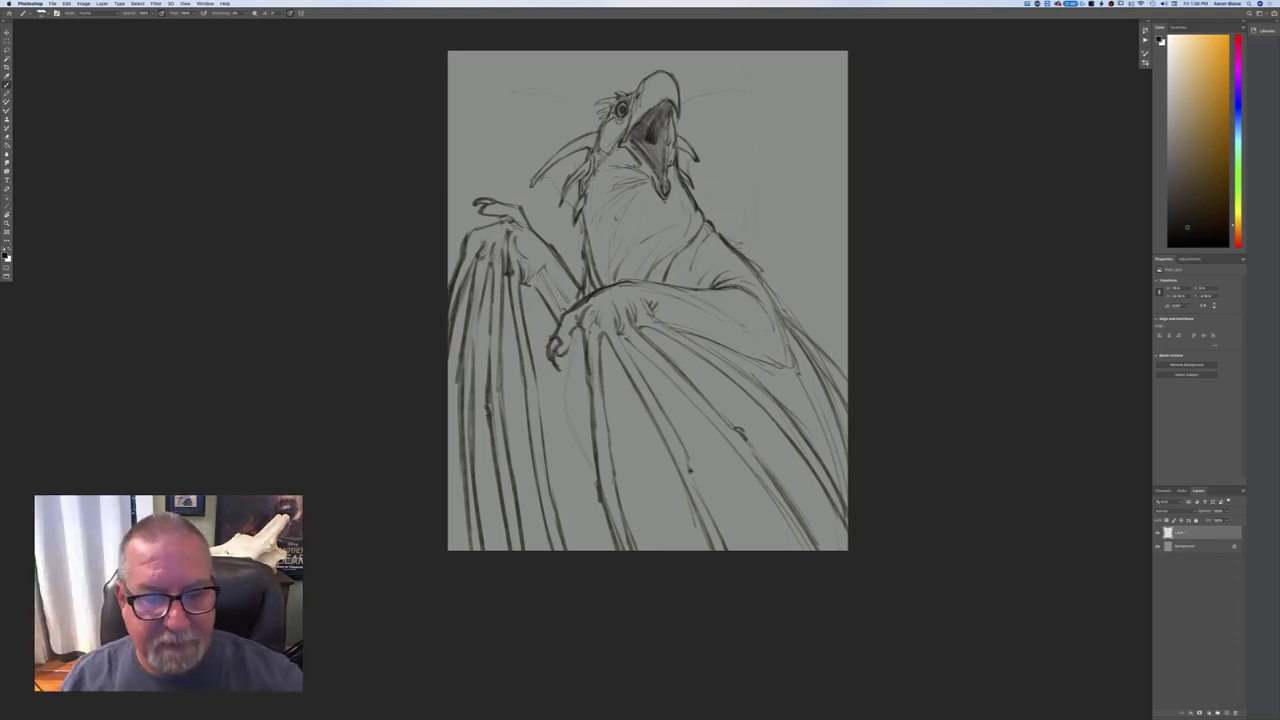
left_click_drag(585, 355, 596, 444)
left_click_drag(589, 400, 594, 440)
left_click_drag(610, 514, 620, 549)
left_click_drag(613, 489, 631, 550)
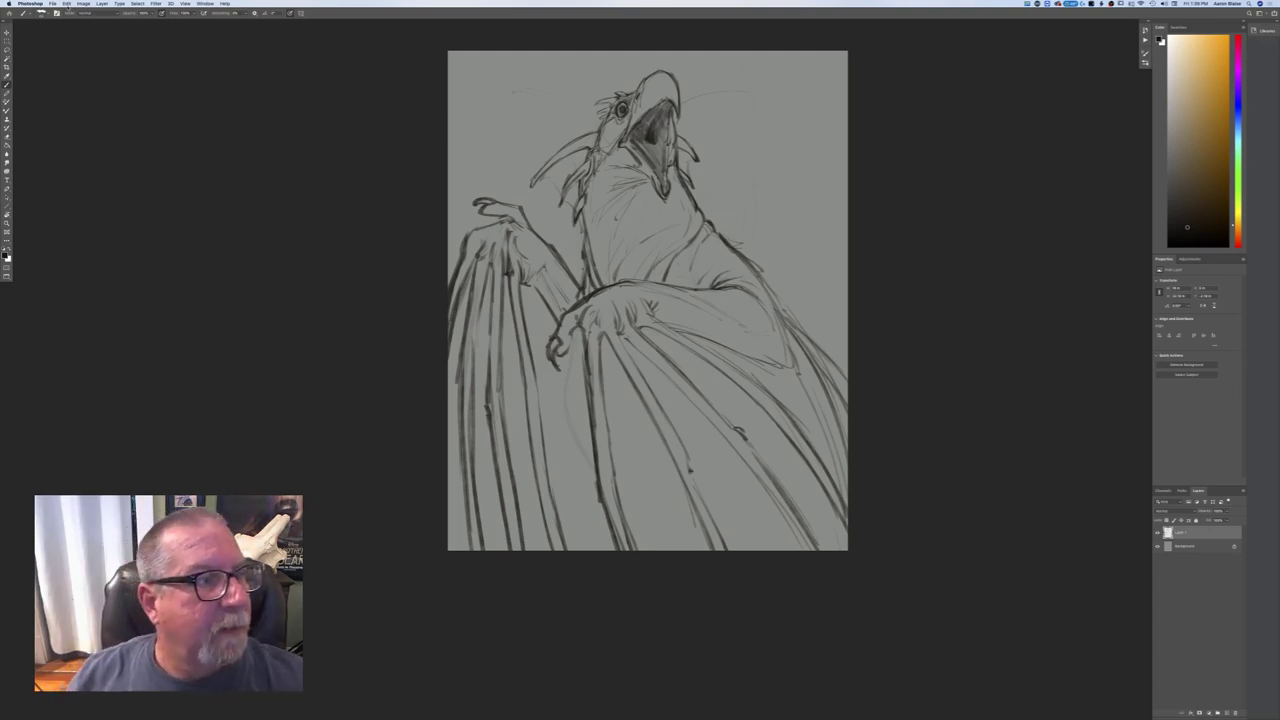
- Scale the creature sketch down to about two thirds and place it in the upper left part of the canvas
left_click(67, 4)
left_click(100, 152)
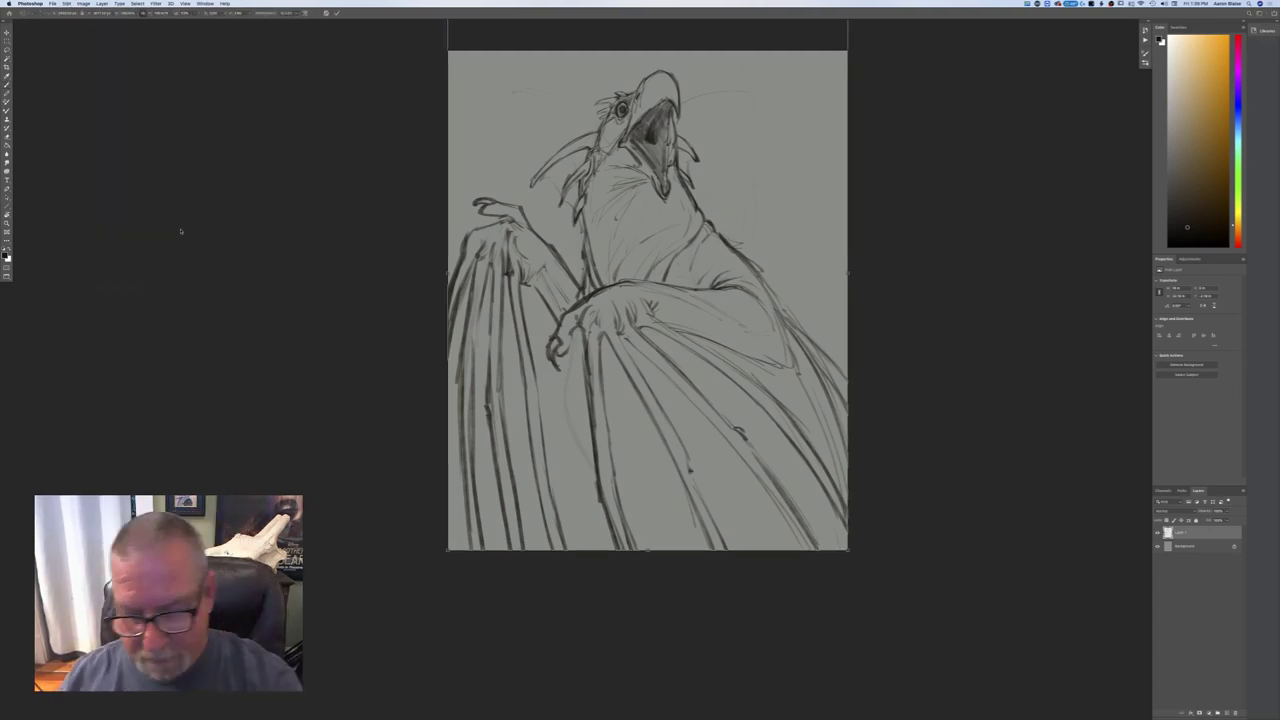
left_click_drag(847, 550, 712, 364)
left_click_drag(585, 340, 622, 383)
left_click_drag(533, 376, 520, 368)
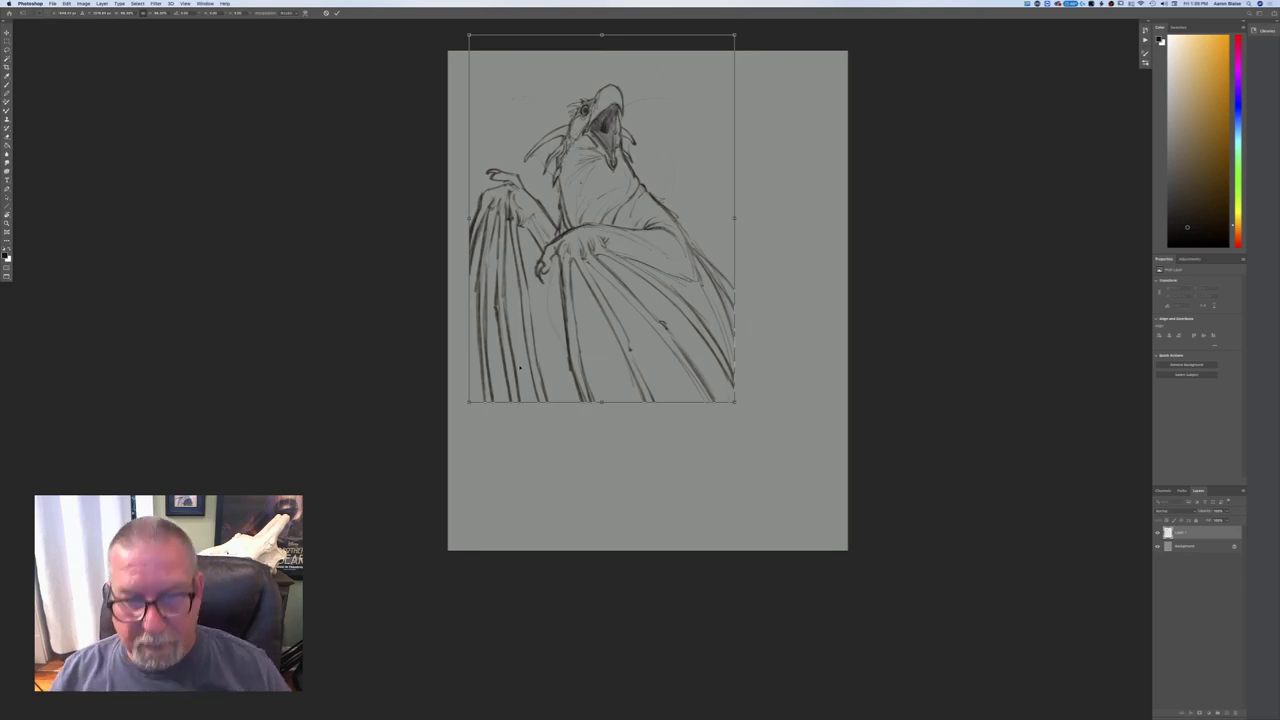
key("Return")
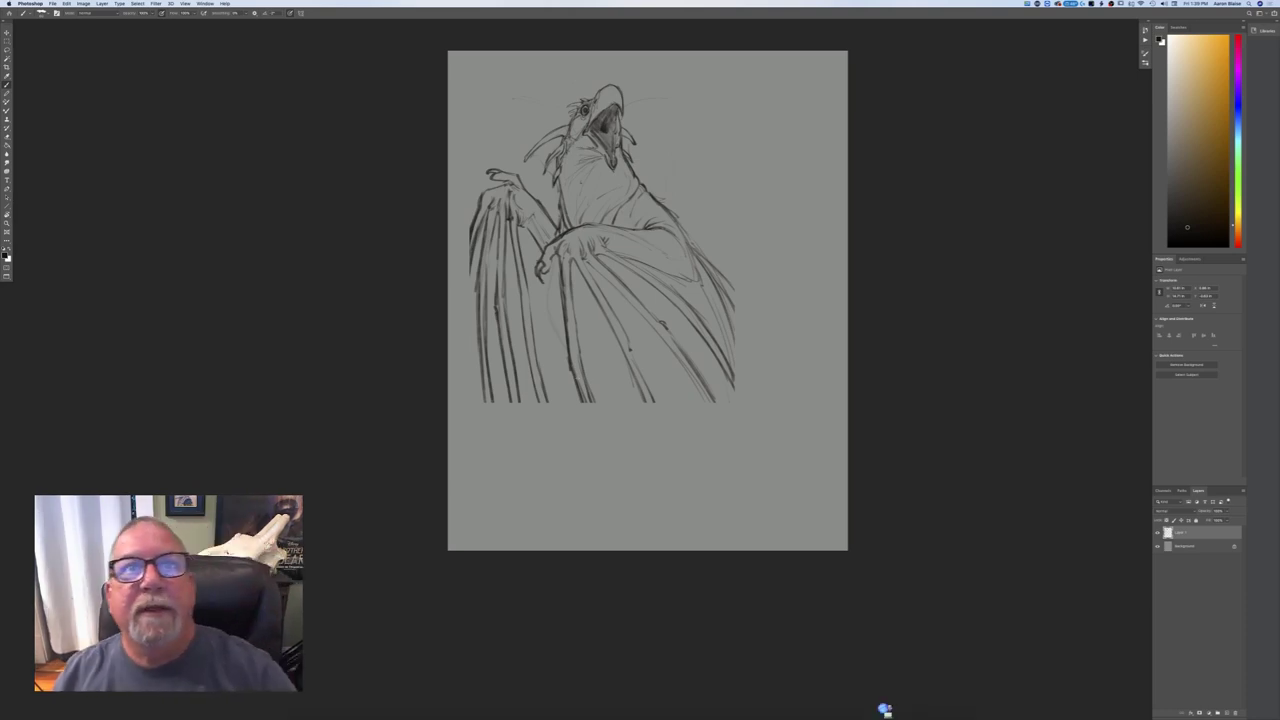
- Extend the near wing's cut-off fingers down into the empty canvas area, giving the two middle fingers dark pointed tips
left_click_drag(580, 402, 648, 550)
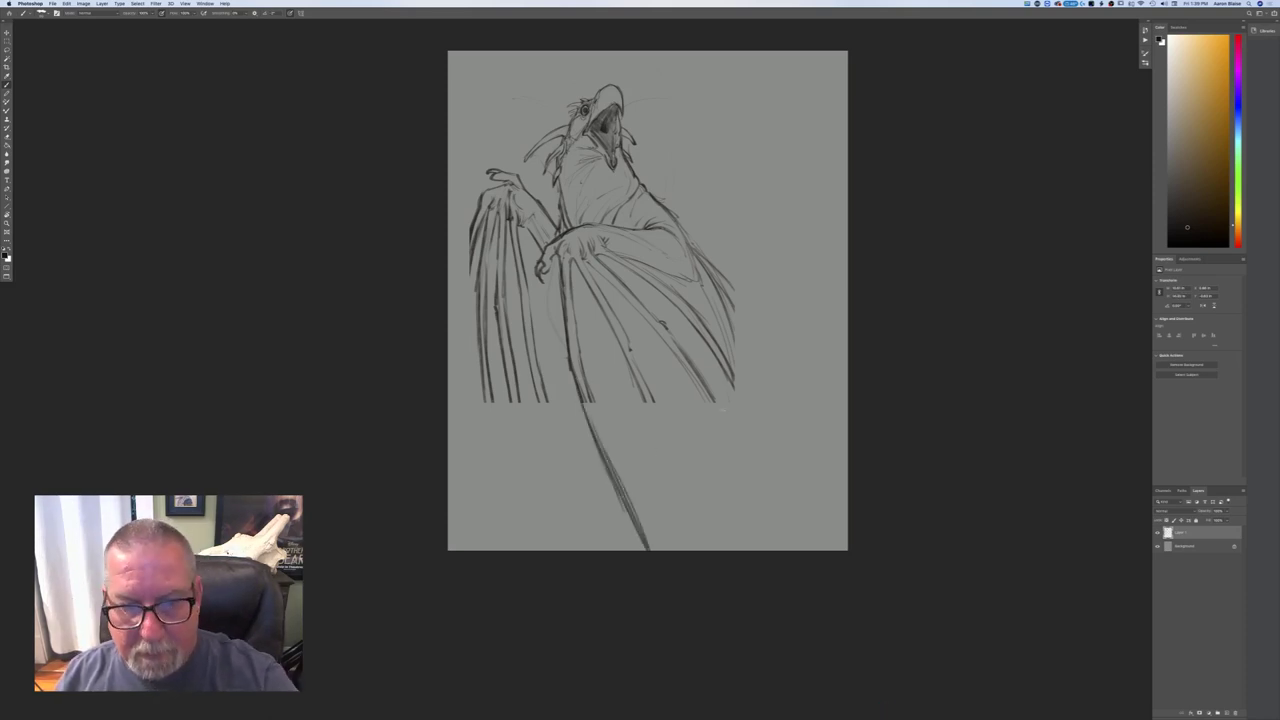
left_click_drag(744, 388, 766, 440)
left_click_drag(712, 396, 750, 474)
left_click_drag(726, 420, 752, 476)
left_click_drag(684, 368, 760, 514)
left_click_drag(648, 390, 688, 512)
left_click_drag(678, 468, 691, 527)
left_click_drag(644, 402, 690, 524)
left_click_drag(670, 440, 691, 536)
left_click_drag(757, 504, 761, 518)
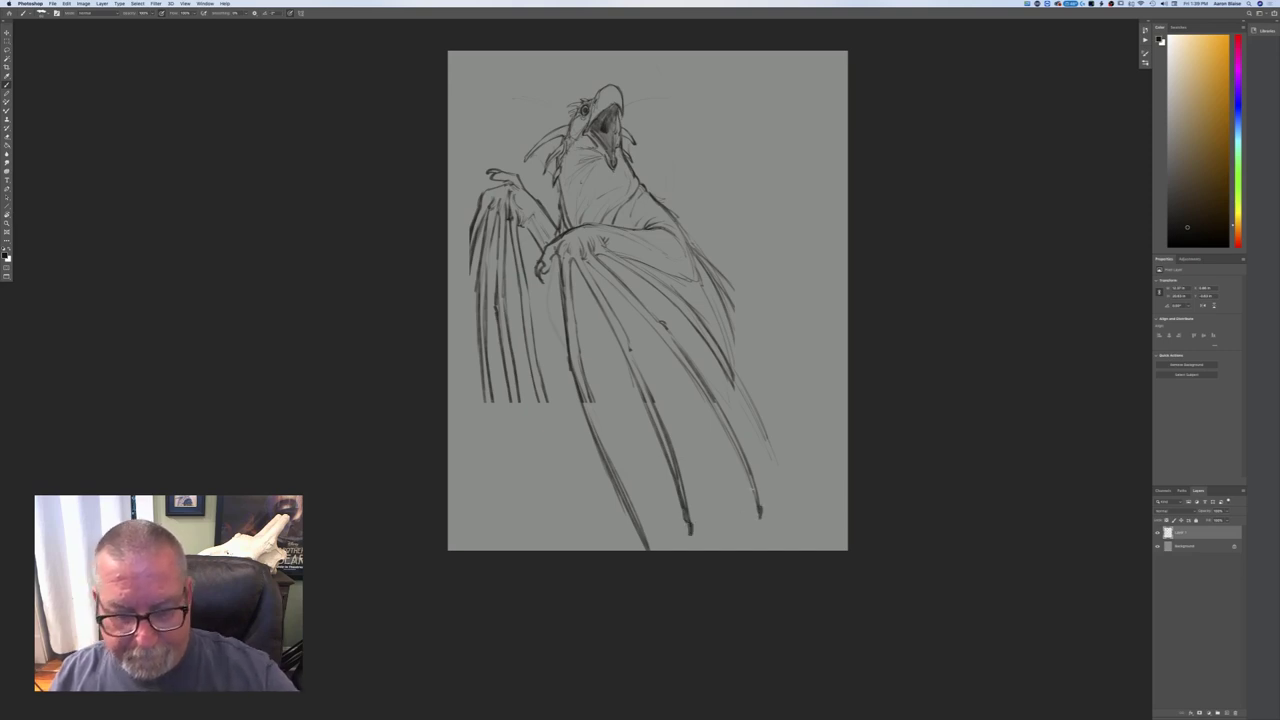
- Shorten the near wing's first finger extension and finish it with a small dark claw tip
key("super+z")
key("super+z")
key("super+z")
key("super+z")
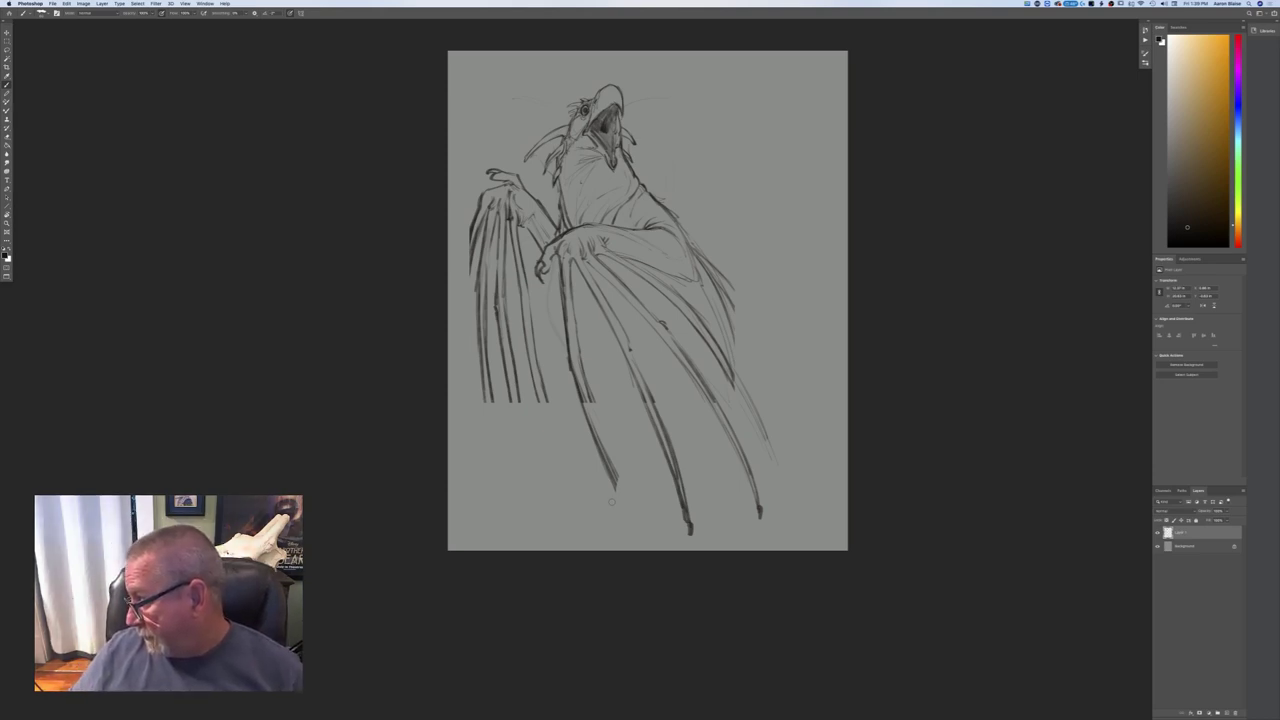
left_click_drag(607, 457, 616, 487)
mouse_move(614, 484)
left_mouse_down()
mouse_move(622, 504)
mouse_move(619, 491)
left_mouse_up()
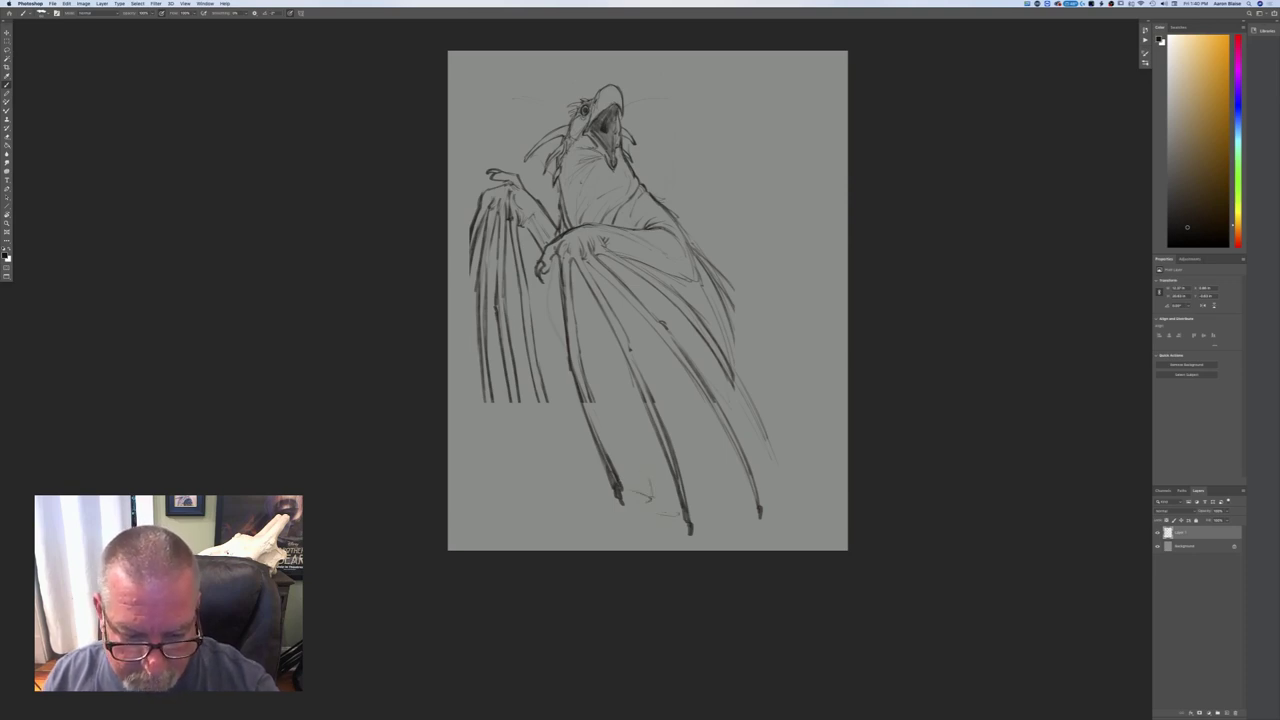
- Sketch scalloped membrane edges between the near wing's fingertips and strengthen the rearmost finger down to its tip
left_click_drag(632, 441, 646, 476)
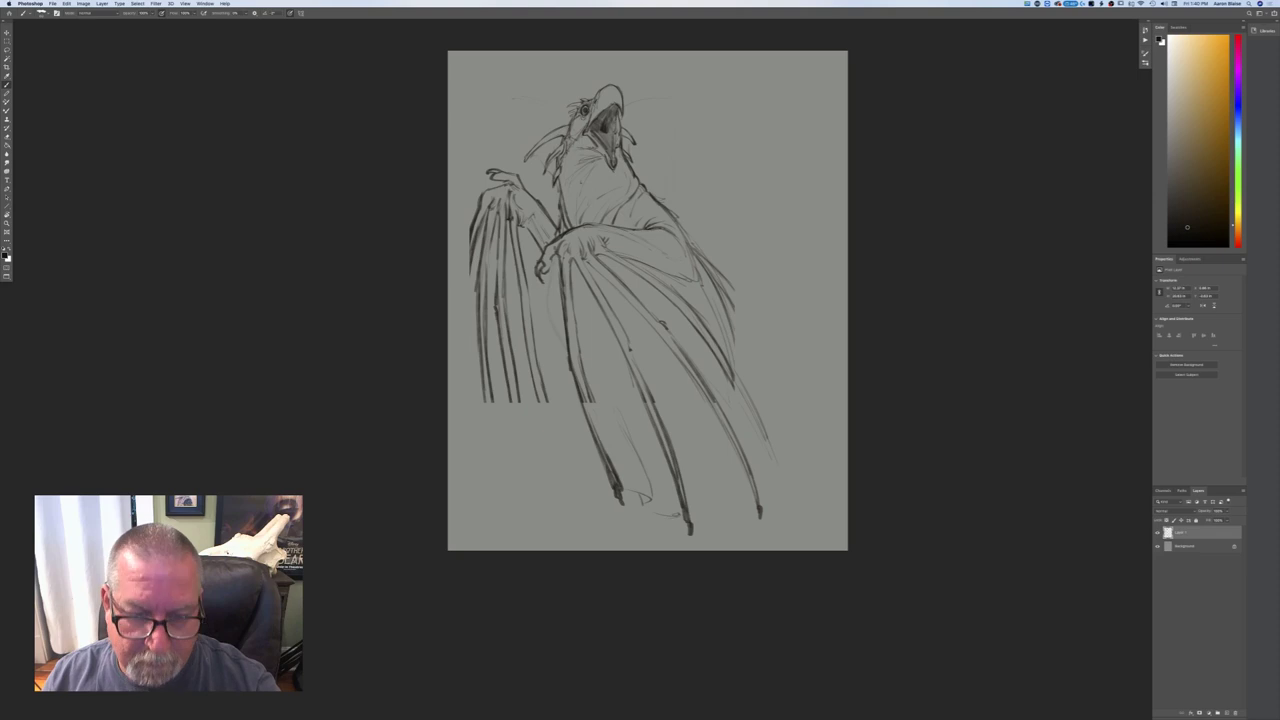
left_click_drag(706, 510, 744, 504)
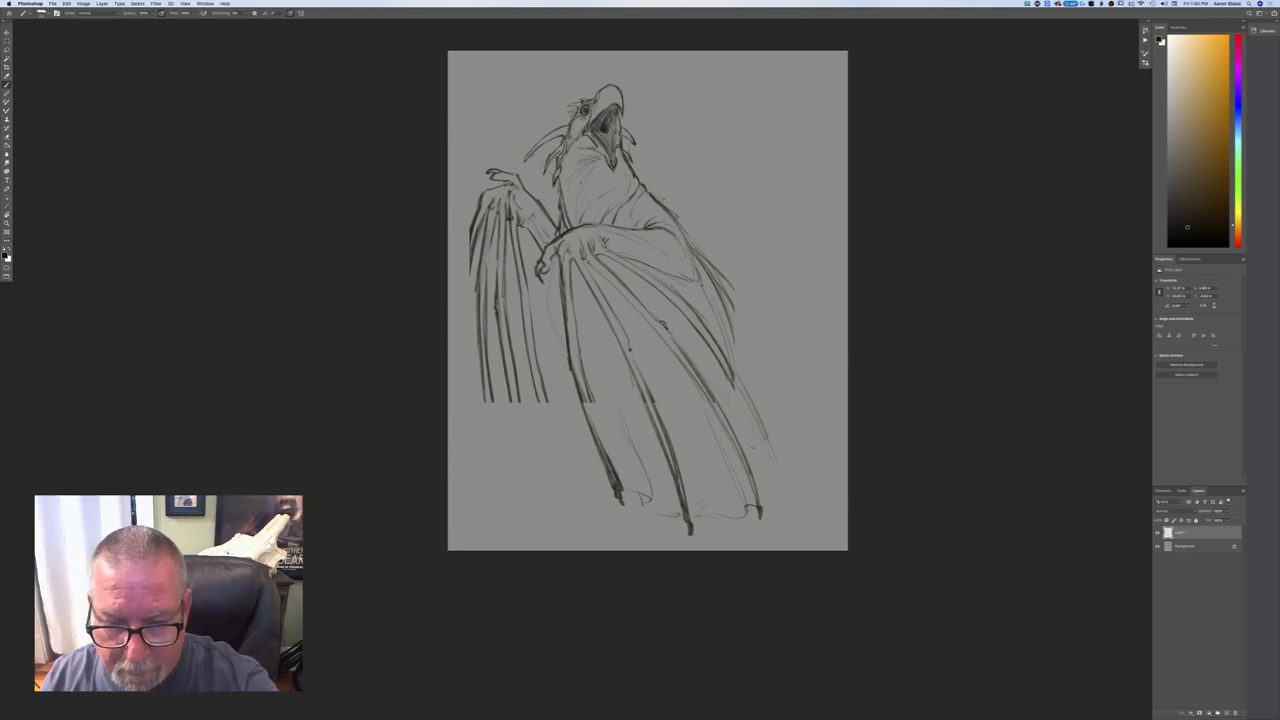
left_click_drag(722, 362, 762, 444)
mouse_move(730, 370)
left_mouse_down()
mouse_move(761, 442)
mouse_move(757, 490)
left_mouse_up()
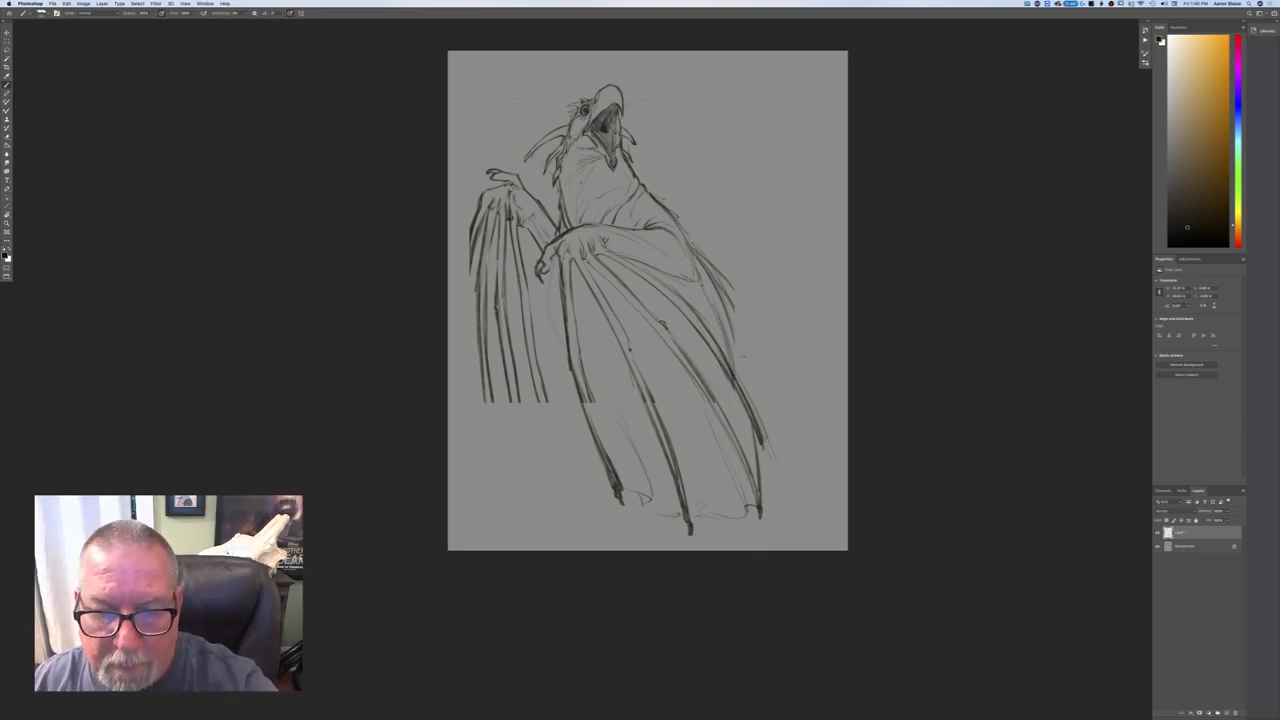
- Extend the line behind the near wing to the canvas's right edge and fan fine fold lines beneath it
mouse_move(732, 302)
left_mouse_down()
mouse_move(762, 366)
mouse_move(838, 406)
left_mouse_up()
mouse_move(784, 364)
left_mouse_down()
mouse_move(848, 418)
mouse_move(788, 368)
left_mouse_up()
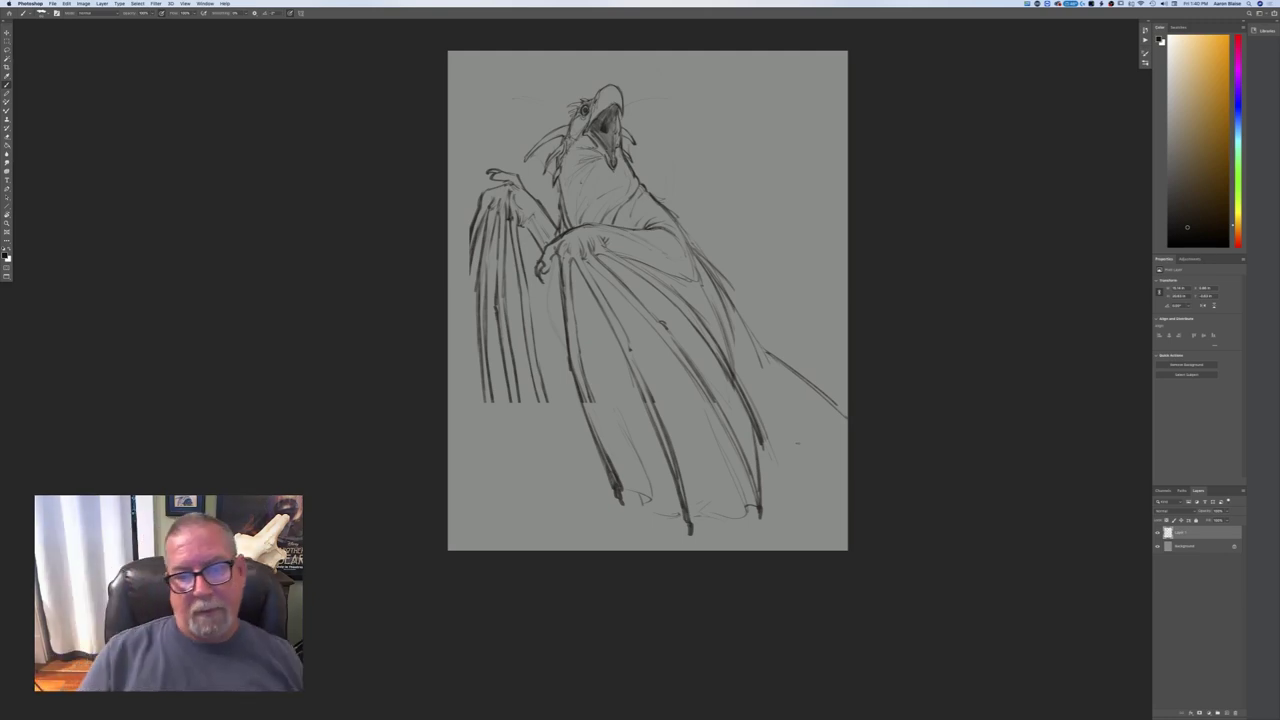
left_click_drag(724, 302, 743, 383)
mouse_move(746, 354)
left_mouse_down()
mouse_move(745, 383)
mouse_move(802, 448)
left_mouse_up()
mouse_move(786, 382)
left_mouse_down()
mouse_move(830, 456)
mouse_move(810, 404)
mouse_move(832, 423)
left_mouse_up()
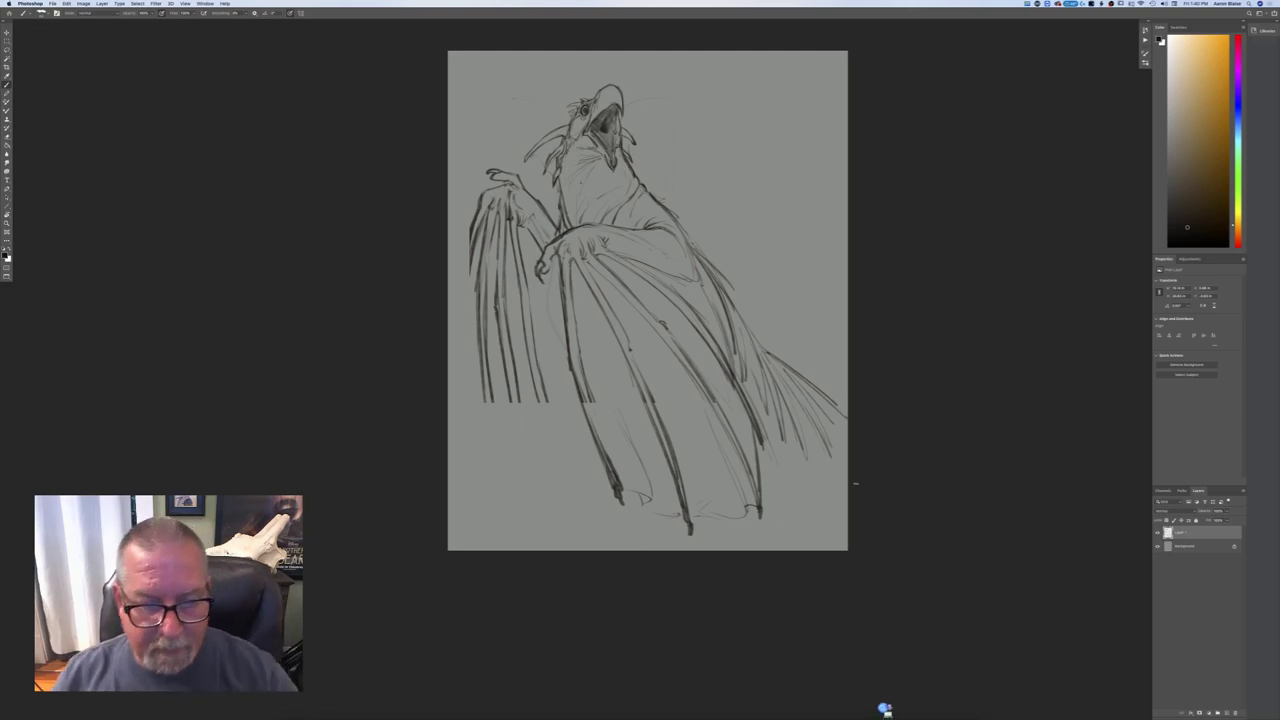
- Thicken the lower sections of the near wing's first three fingers
left_click_drag(589, 401, 618, 476)
mouse_move(641, 389)
left_mouse_down()
mouse_move(668, 452)
mouse_move(668, 438)
left_mouse_up()
left_click_drag(700, 385, 741, 457)
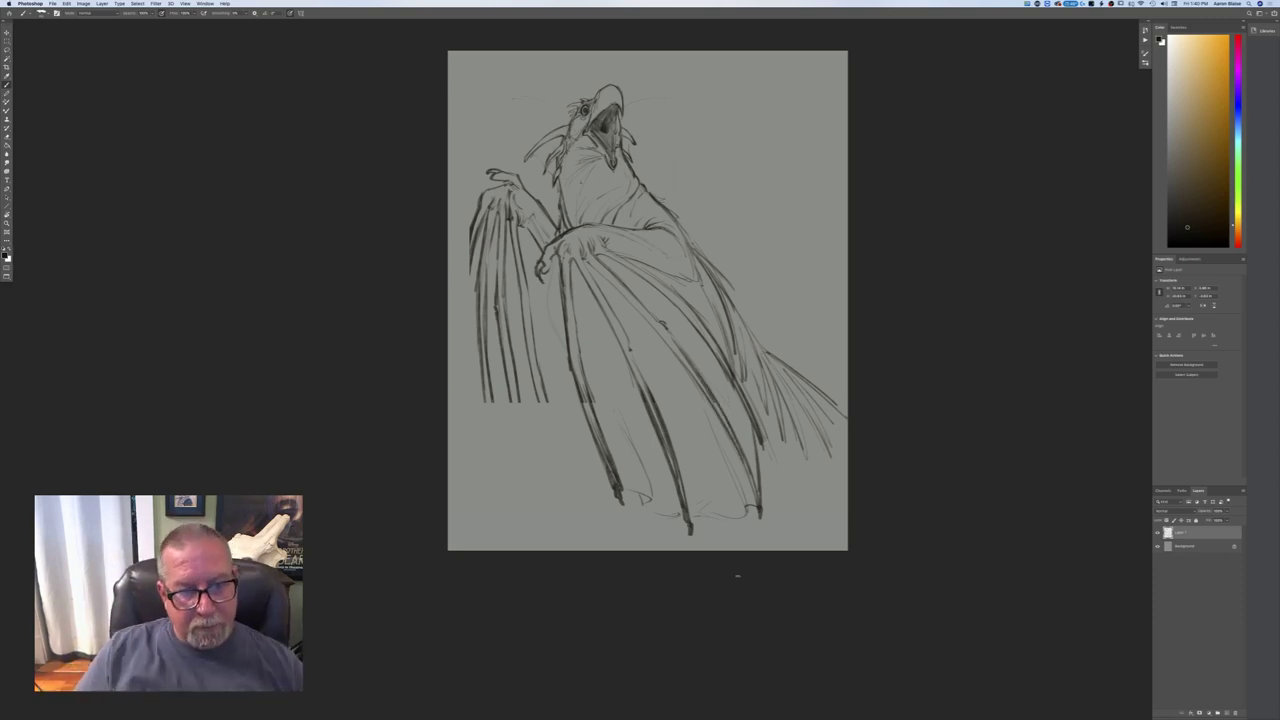
- Extend the far wing's outermost finger in a long dark curve down along the canvas's edge
left_click_drag(468, 234, 453, 320)
left_click_drag(470, 264, 457, 328)
left_click_drag(474, 250, 451, 382)
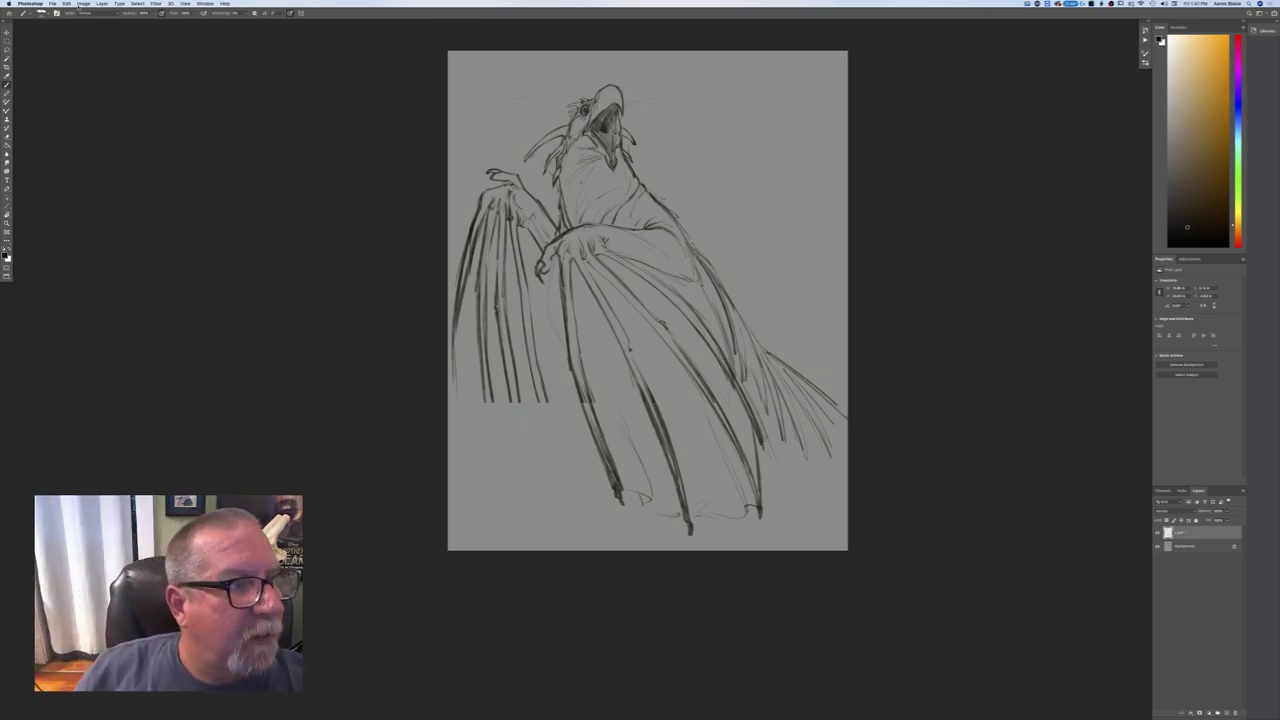
- Flip the canvas horizontally and darken the creature's back contour and the tail line trailing to the canvas edge
left_click(83, 4)
mouse_move(110, 66)
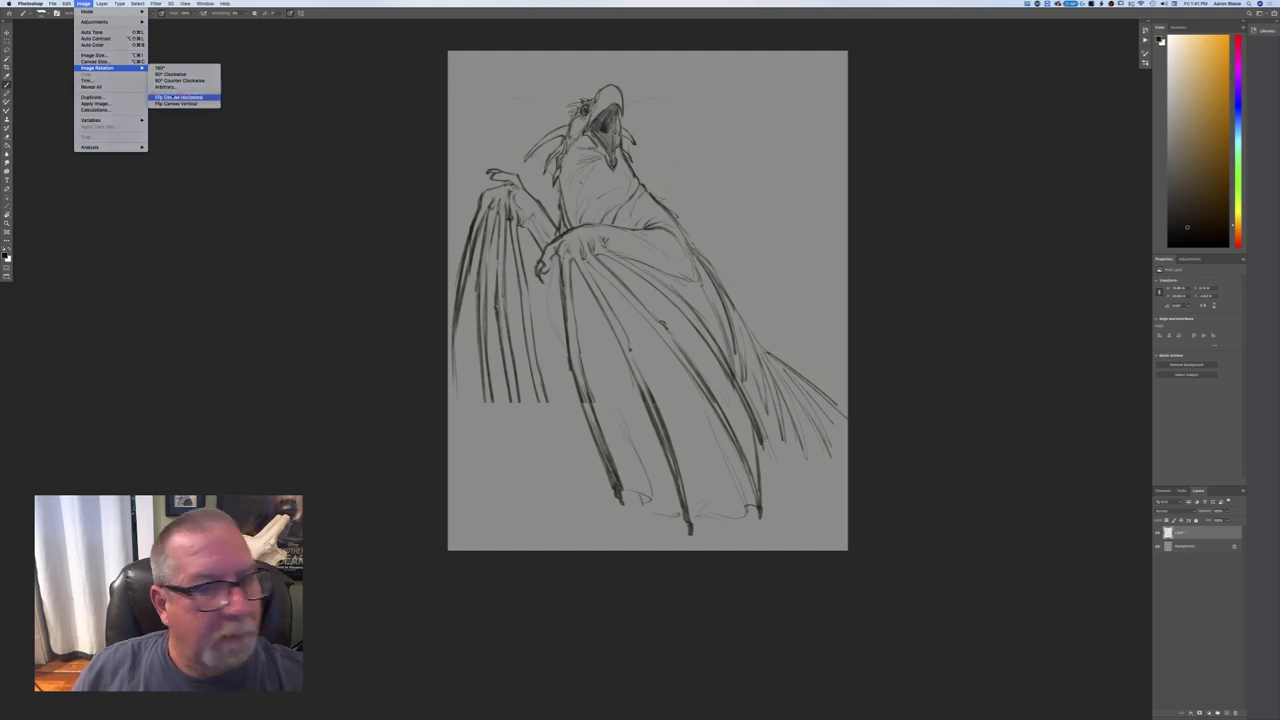
left_click(171, 95)
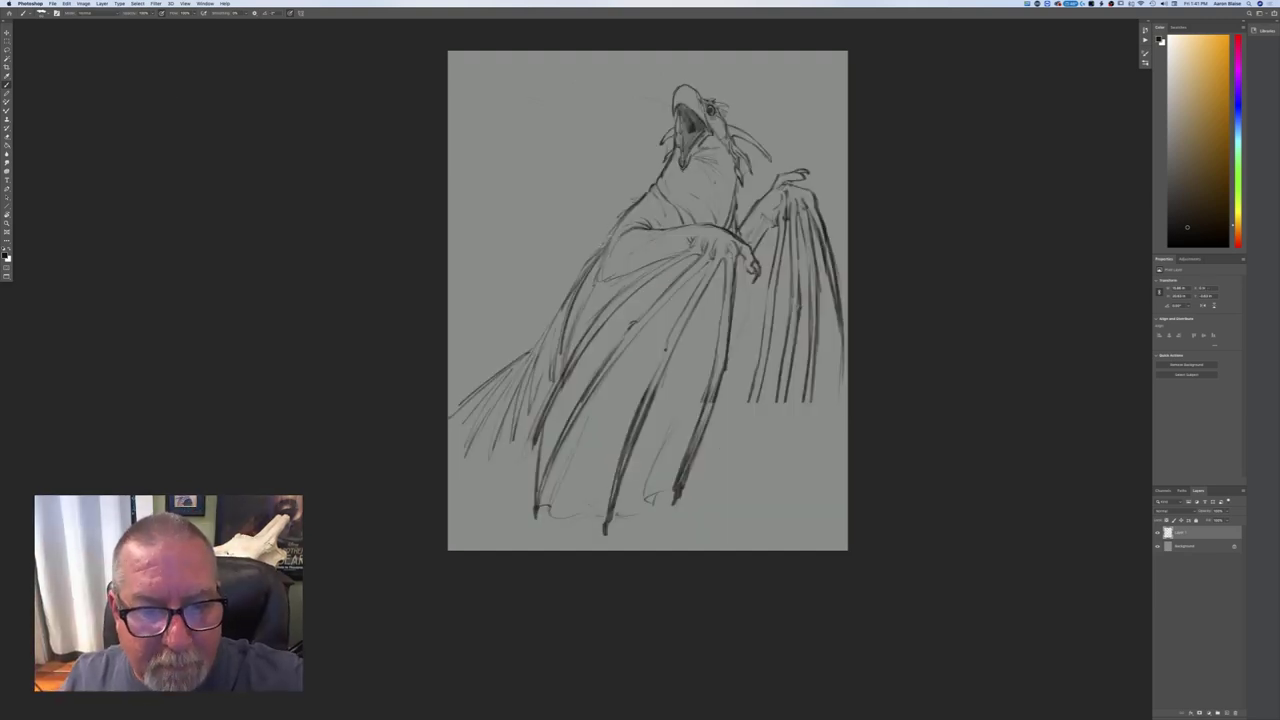
mouse_move(596, 256)
left_mouse_down()
mouse_move(540, 352)
mouse_move(529, 409)
left_mouse_up()
left_click_drag(510, 364, 446, 411)
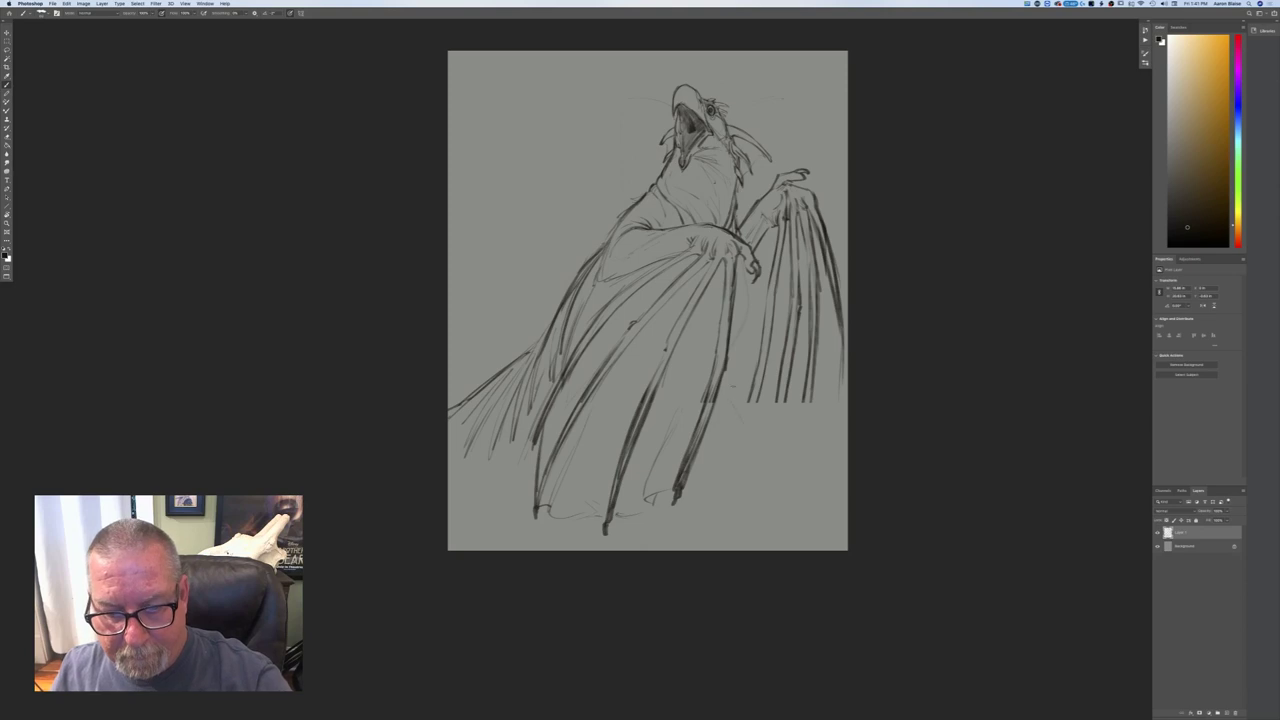
left_click_drag(742, 382, 741, 440)
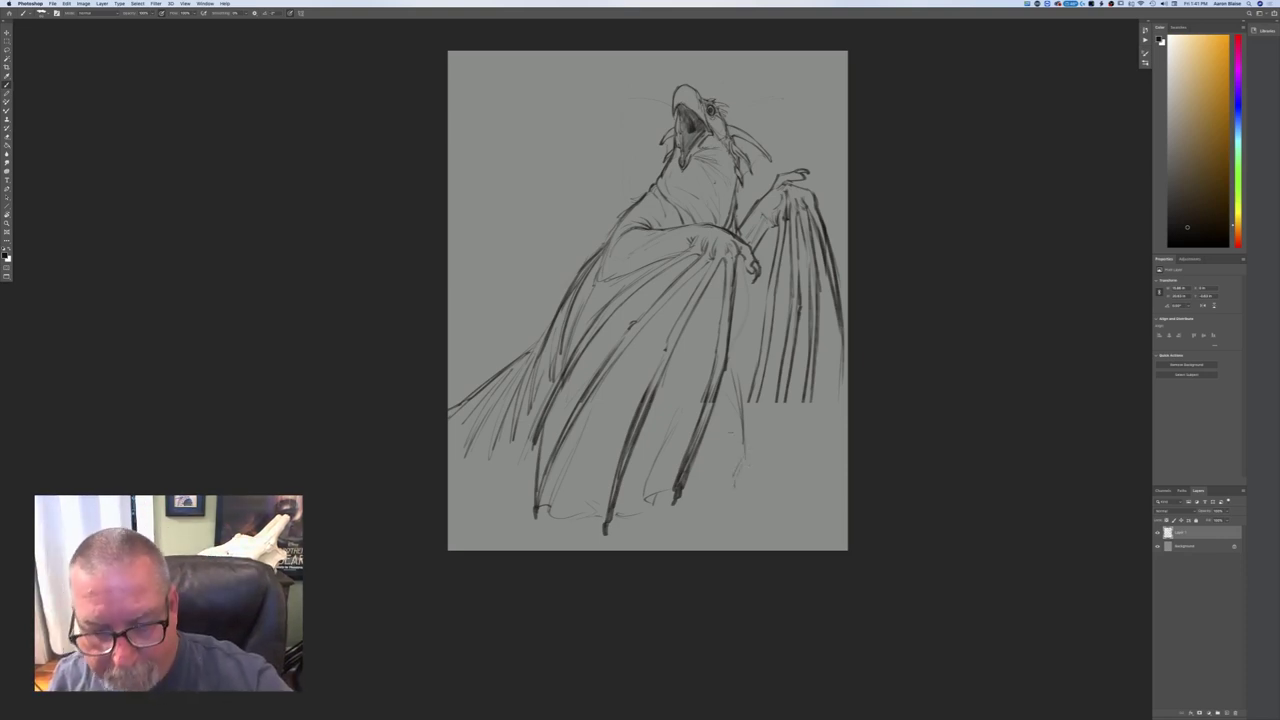
mouse_move(733, 477)
left_mouse_down()
mouse_move(737, 497)
mouse_move(771, 466)
left_mouse_up()
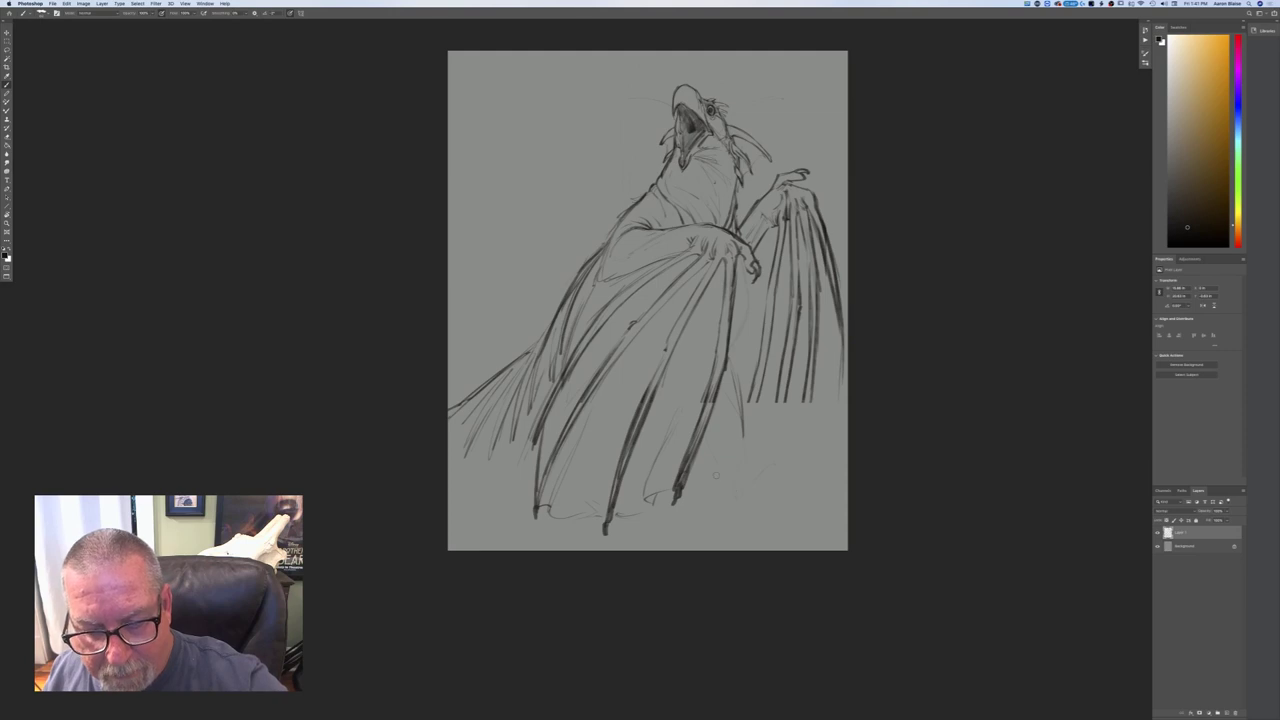
left_click_drag(746, 438, 734, 386)
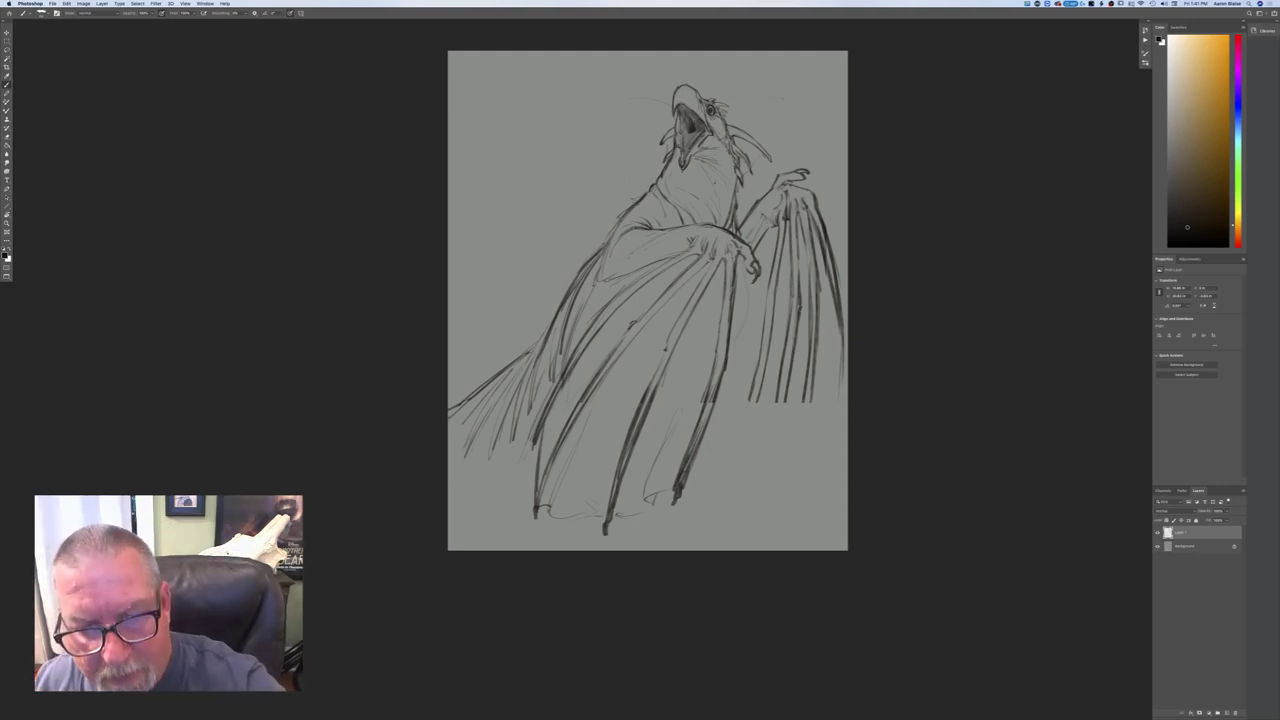
- Draw a dark membrane edge from the near hand's claws down to the near wing's leading finger
left_click_drag(746, 257, 732, 336)
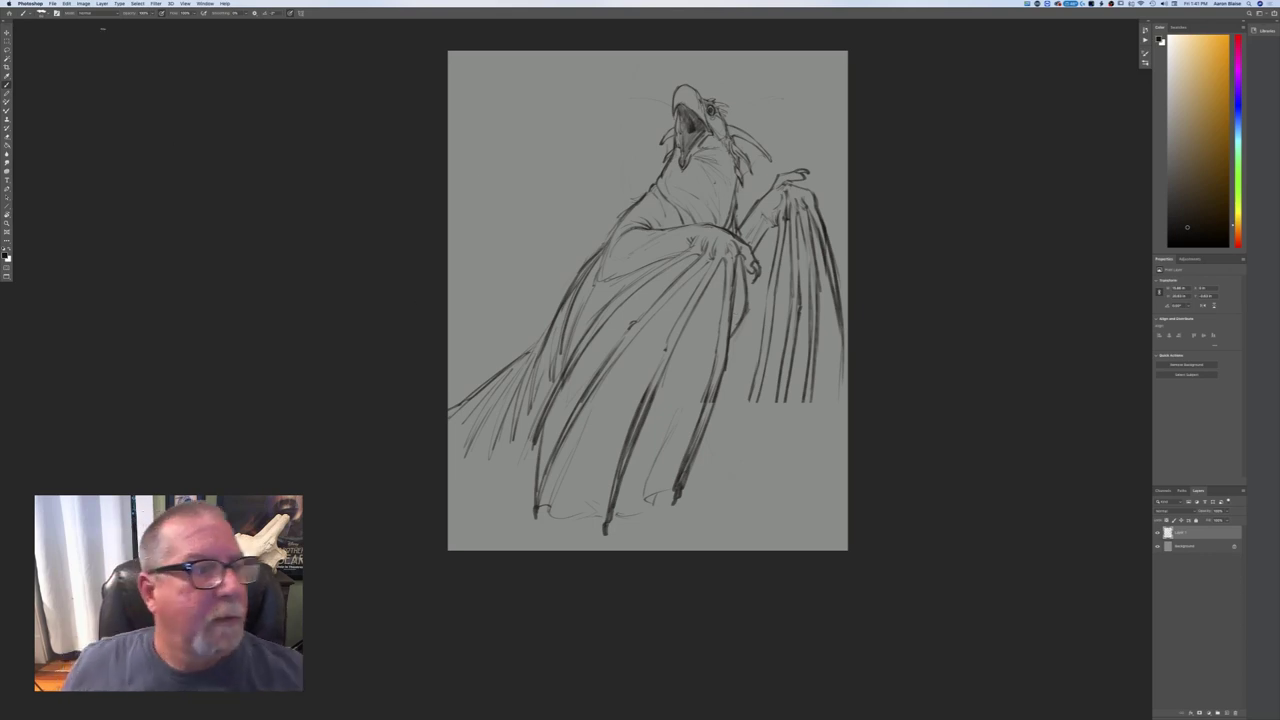
- Rotate the canvas 90° clockwise into landscape orientation
left_click(83, 4)
mouse_move(110, 67)
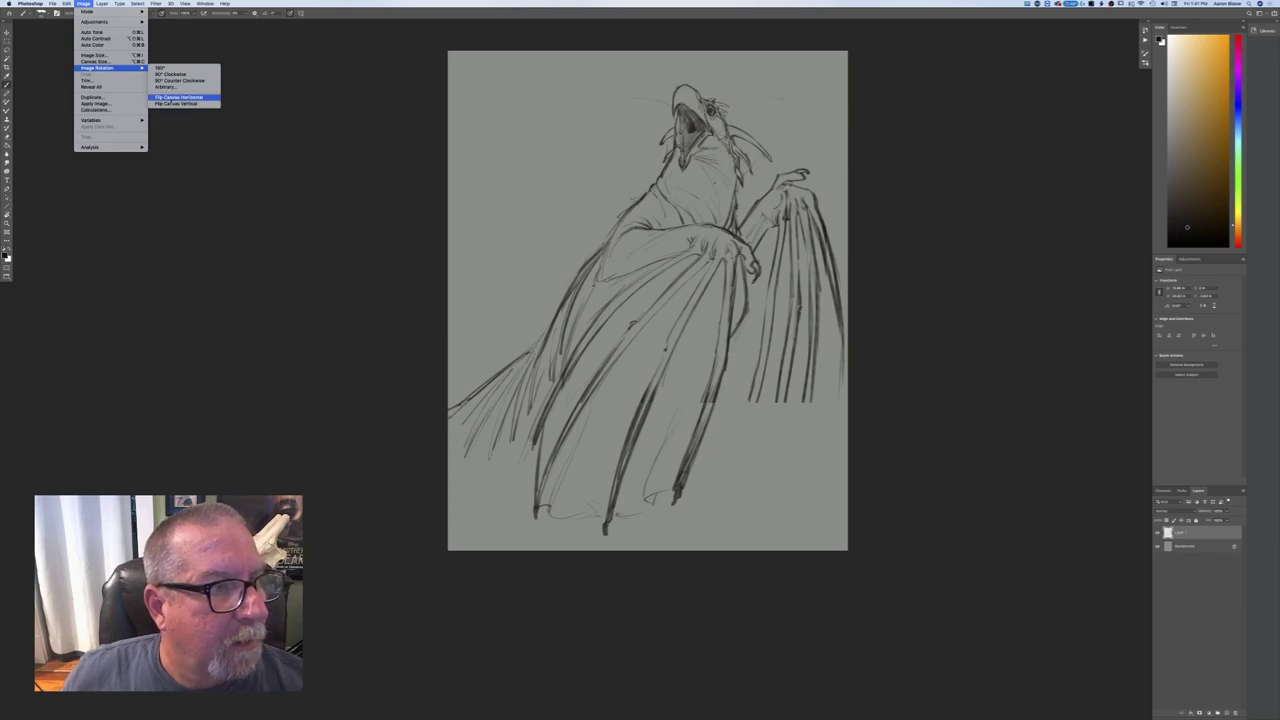
left_click(170, 74)
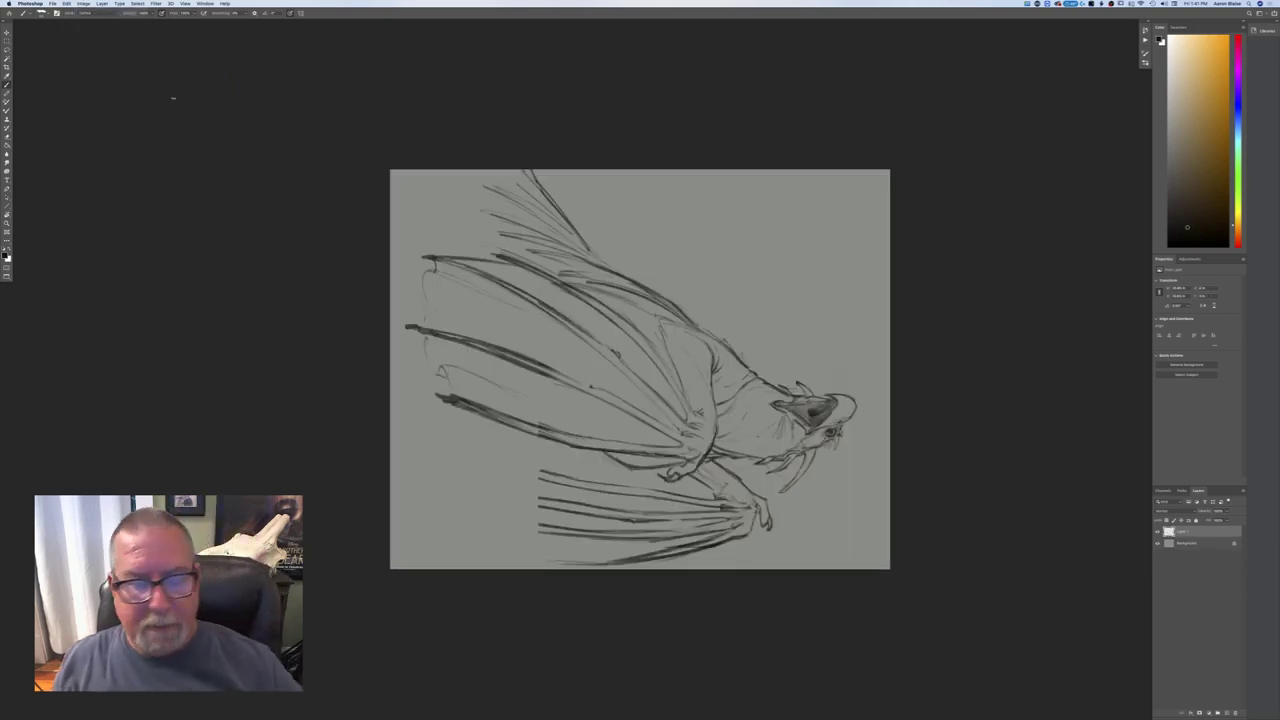
- Free-transform the sketch layer: turn the creature upright, shrink it slightly and place it in the right part of the landscape canvas
left_click(66, 4)
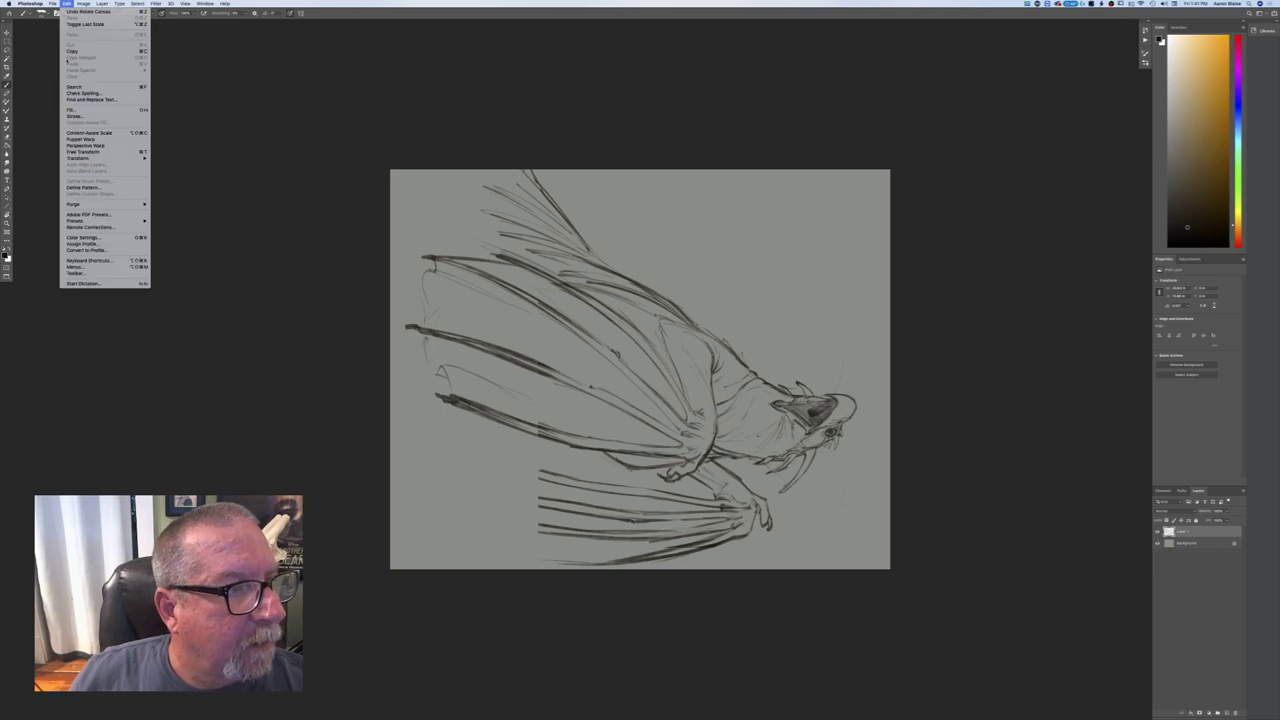
left_click(77, 156)
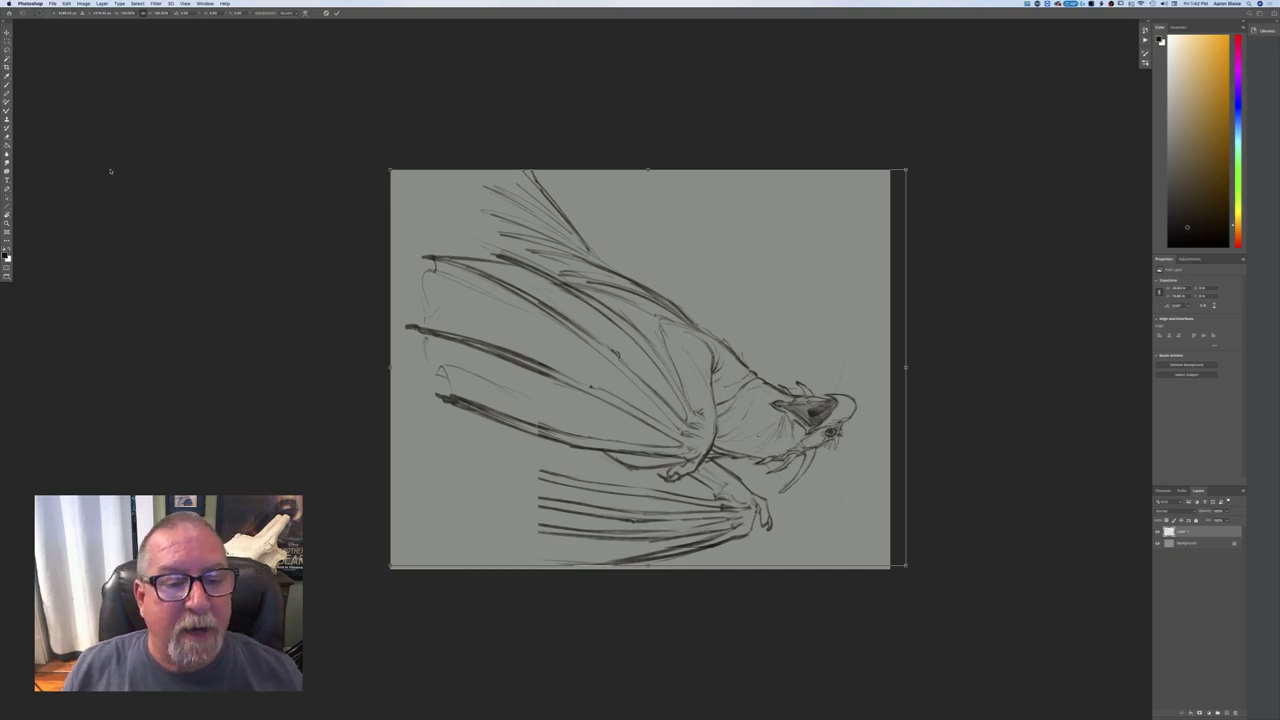
left_click_drag(379, 160, 473, 590)
left_click_drag(512, 409, 513, 441)
left_click_drag(853, 648, 829, 616)
left_click_drag(446, 606, 452, 619)
left_click_drag(527, 525, 545, 526)
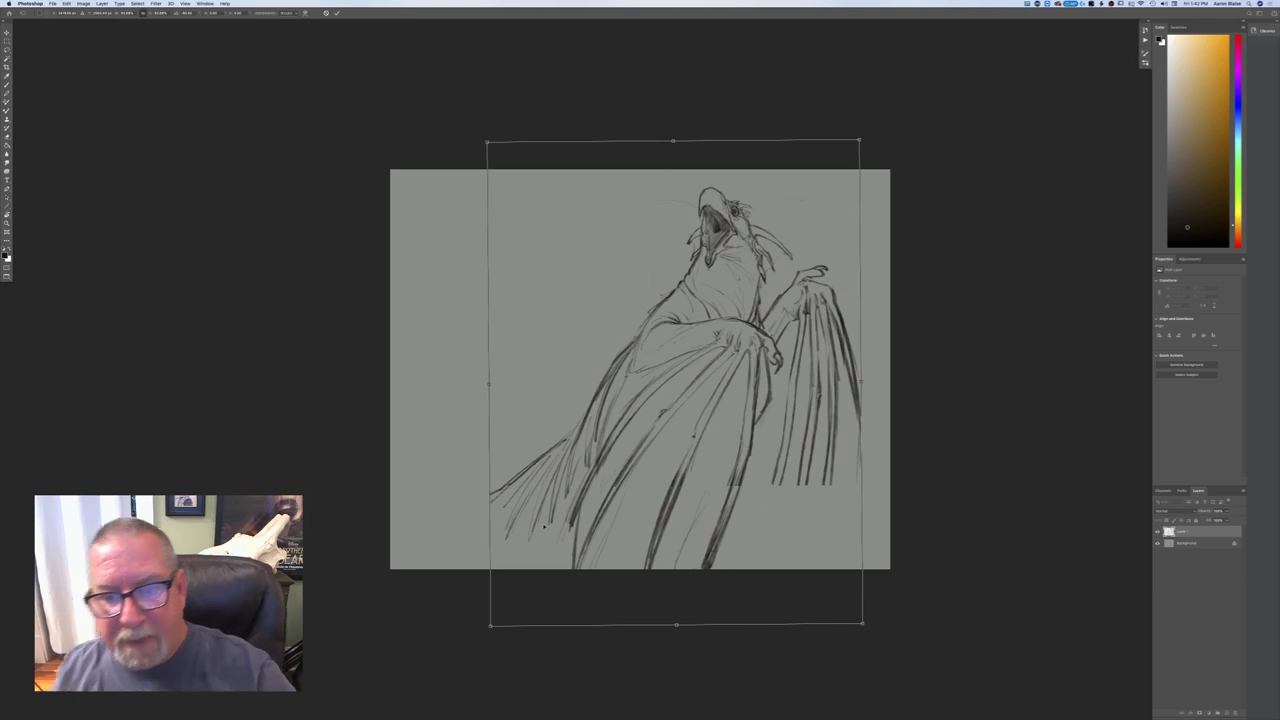
left_click_drag(536, 448, 541, 437)
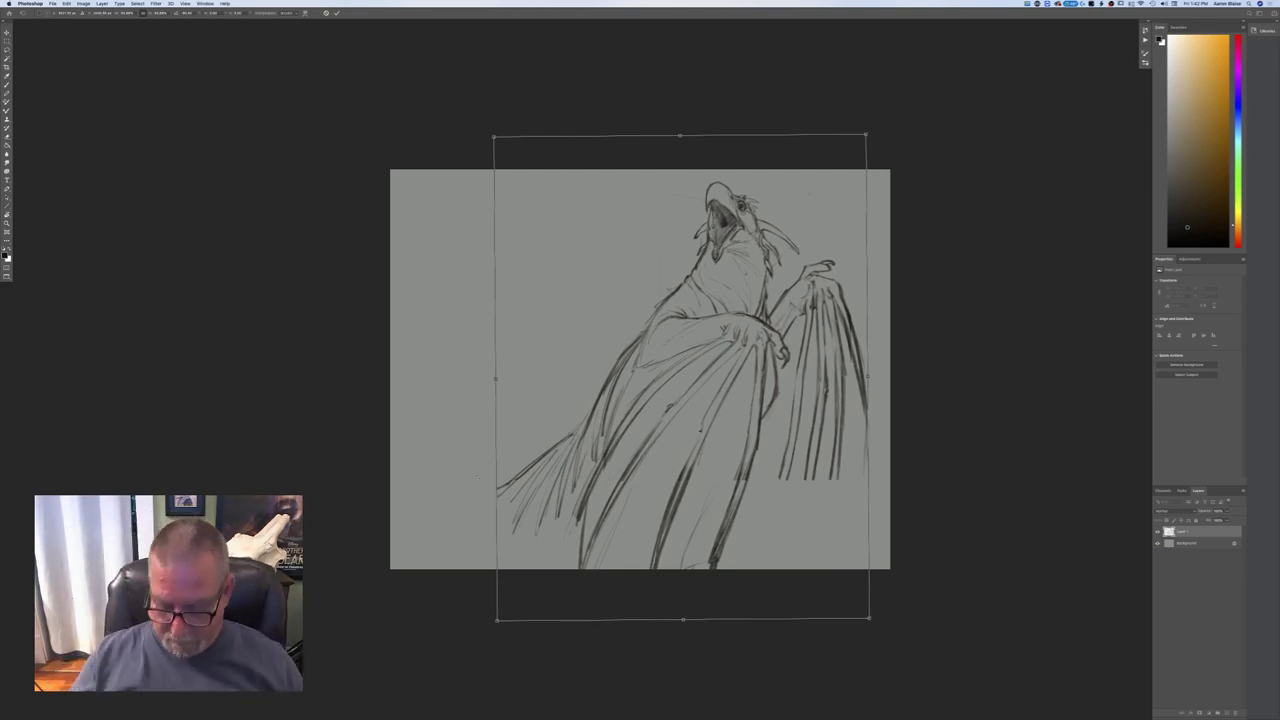
left_click_drag(538, 384, 524, 384)
key("Return")
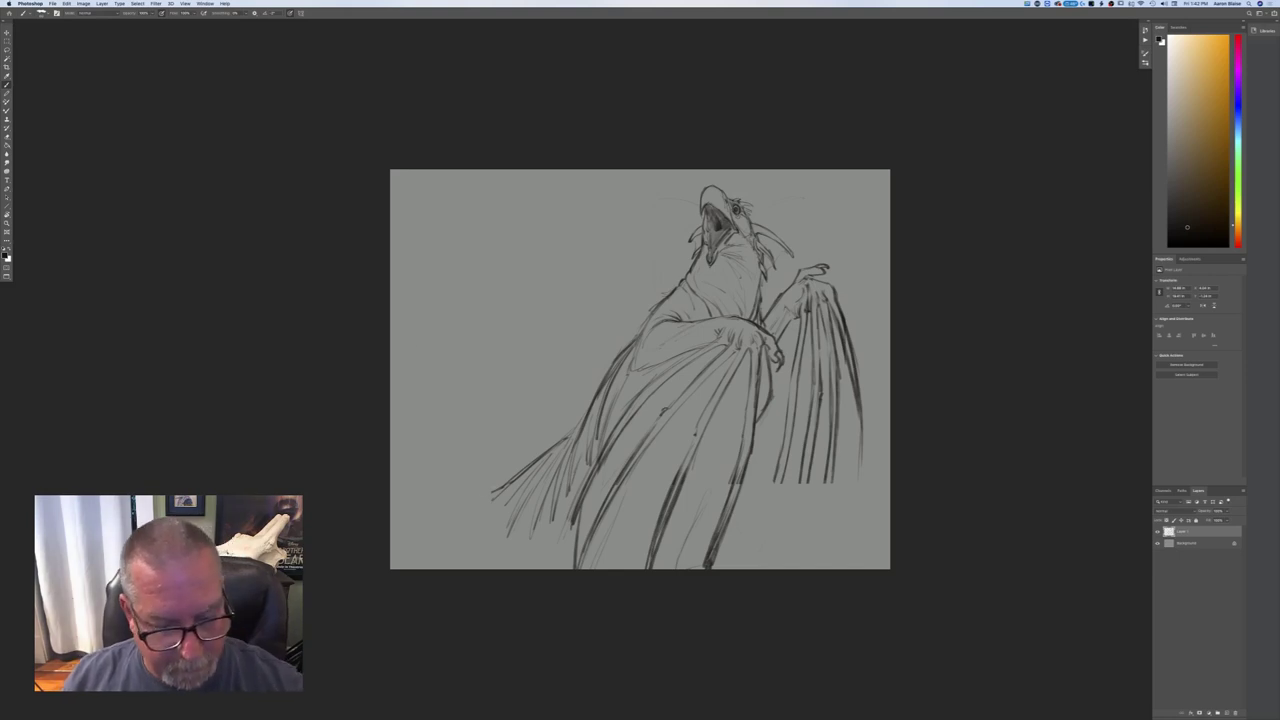
- Sketch a large looping tail that runs off the canvas's left edge and arcs back above toward the creature's back
left_click_drag(391, 477, 492, 489)
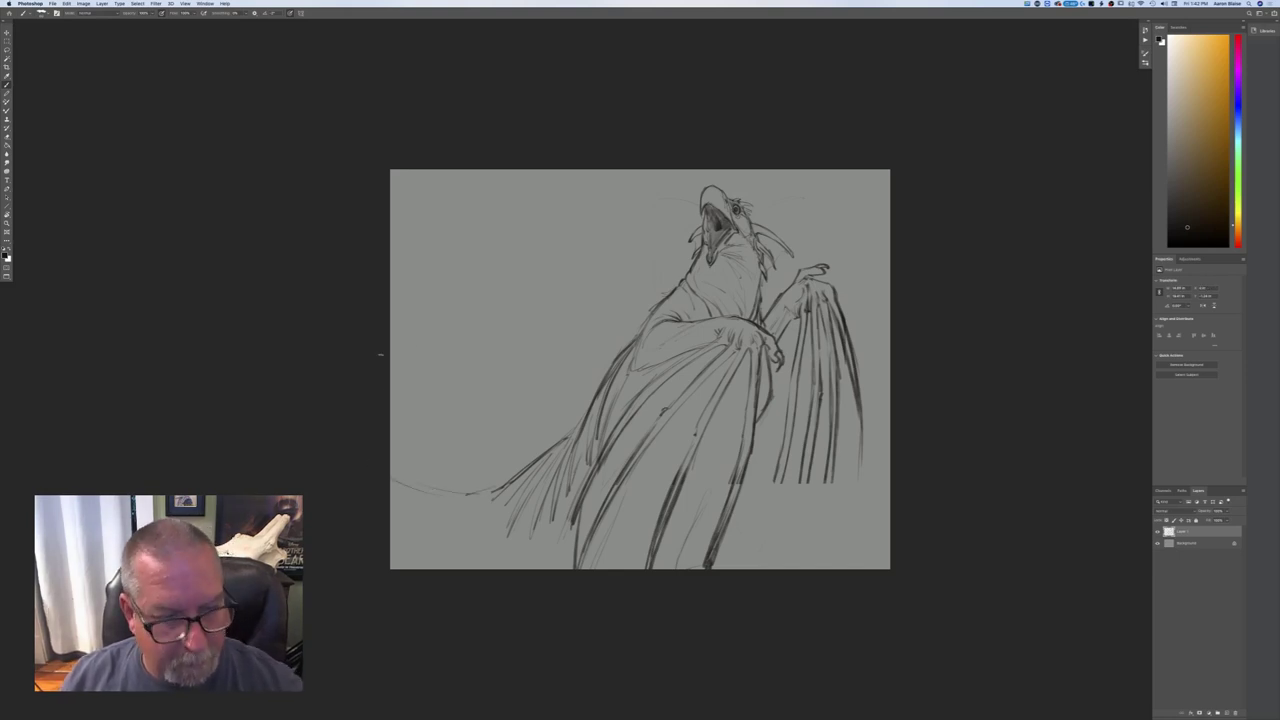
left_click_drag(400, 286, 558, 292)
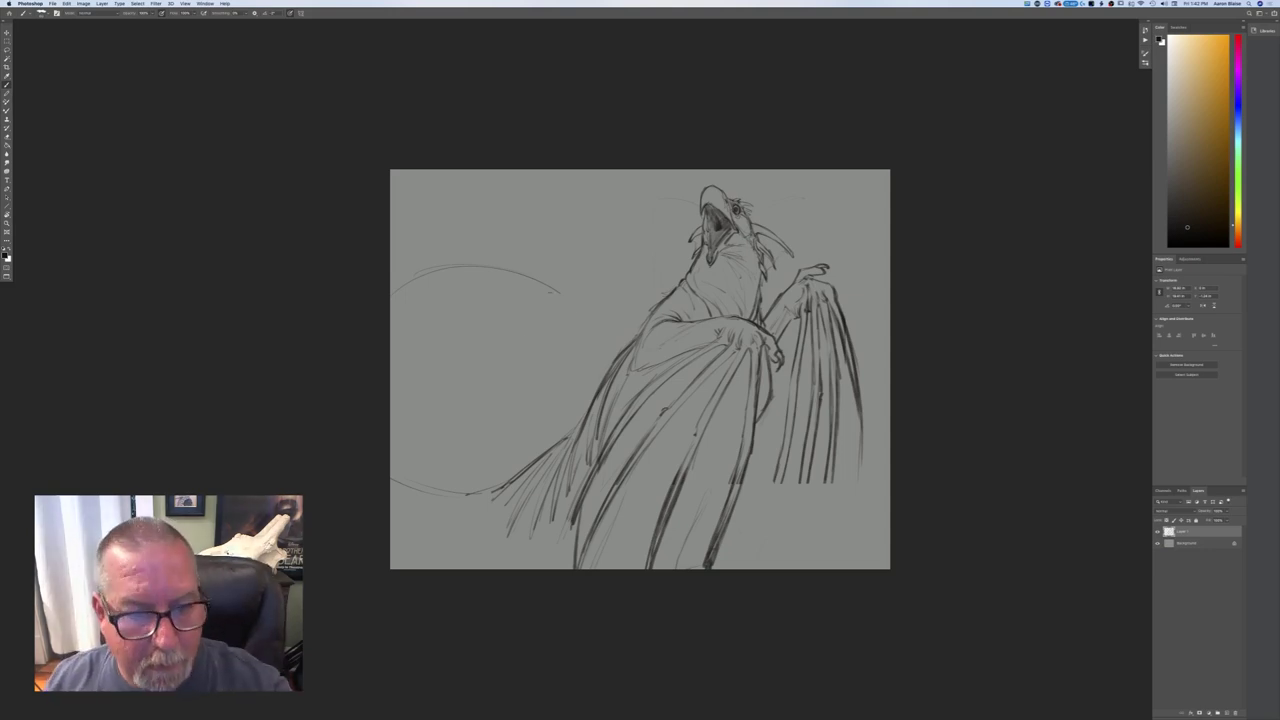
left_click_drag(562, 298, 586, 328)
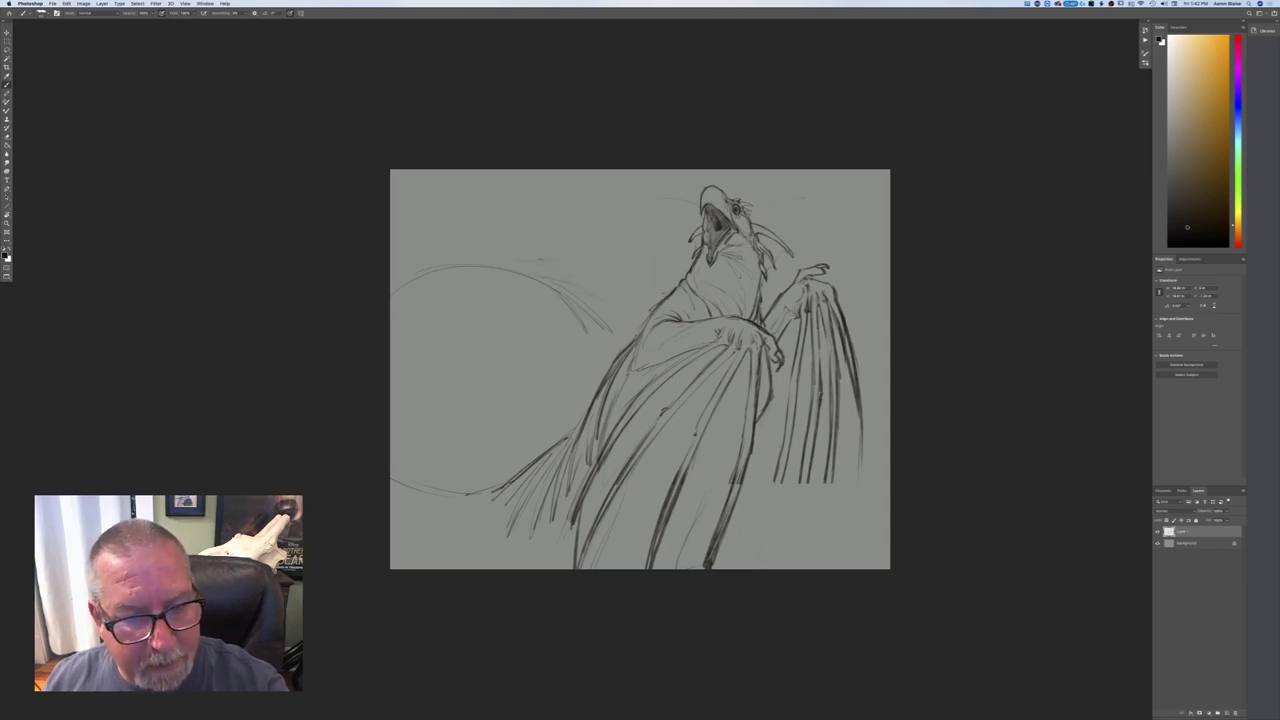
- Fan feather-like strokes around the tail's upper arc and tip, and extend the feathers beneath the tail's base
left_click_drag(551, 249, 569, 245)
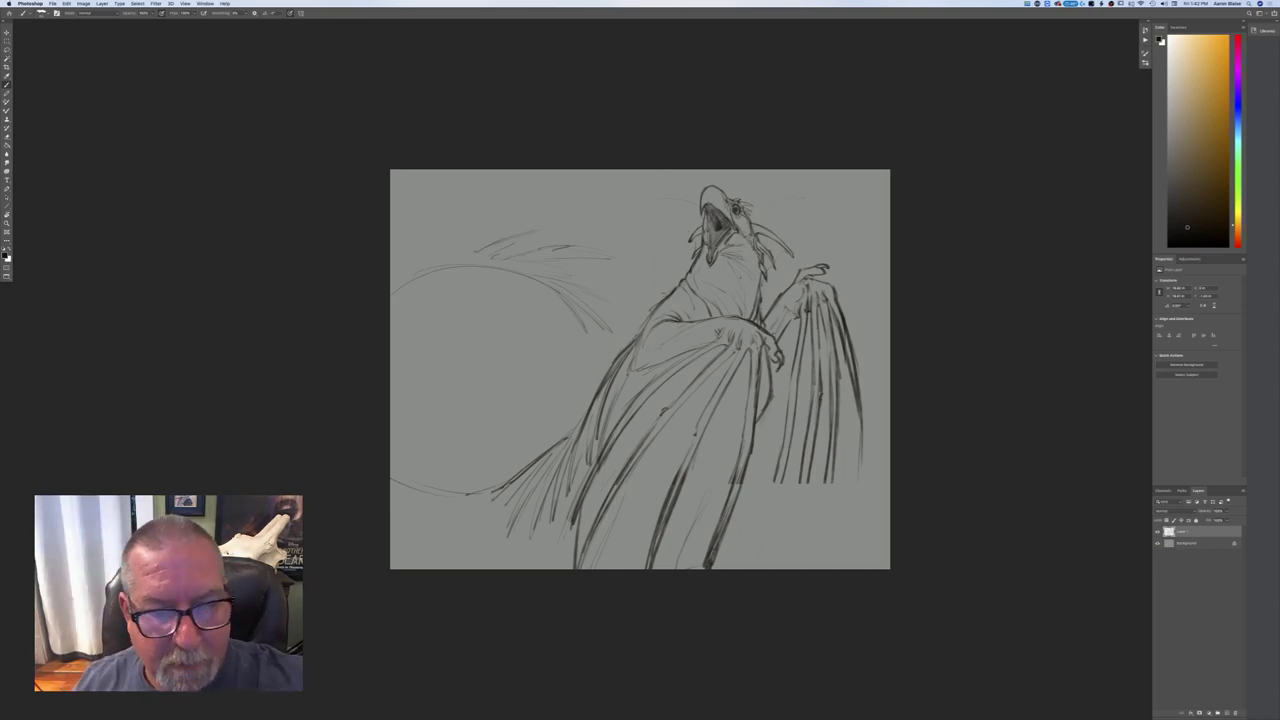
mouse_move(464, 210)
left_mouse_down()
mouse_move(452, 255)
mouse_move(418, 264)
mouse_move(430, 264)
left_mouse_up()
left_click_drag(424, 216, 410, 252)
mouse_move(420, 210)
left_mouse_down()
mouse_move(404, 272)
mouse_move(402, 216)
mouse_move(394, 283)
left_mouse_up()
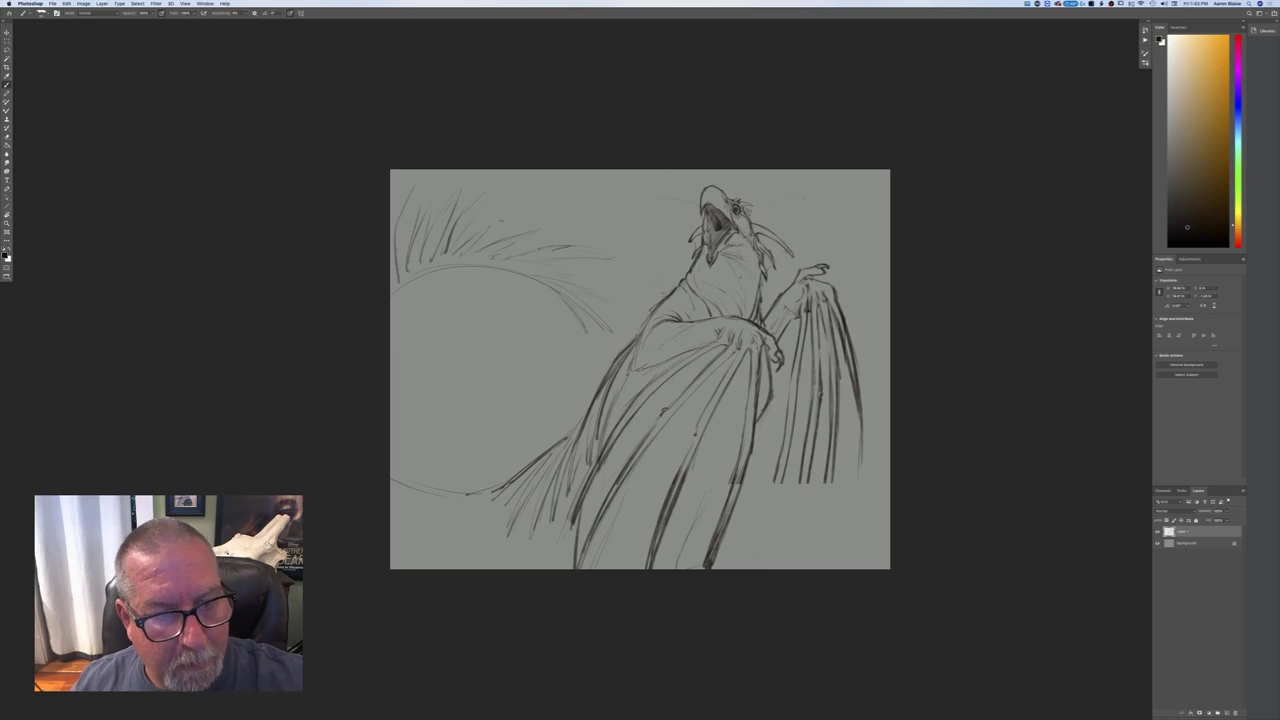
left_click_drag(507, 230, 491, 245)
left_click_drag(492, 230, 481, 243)
left_click_drag(396, 257, 391, 285)
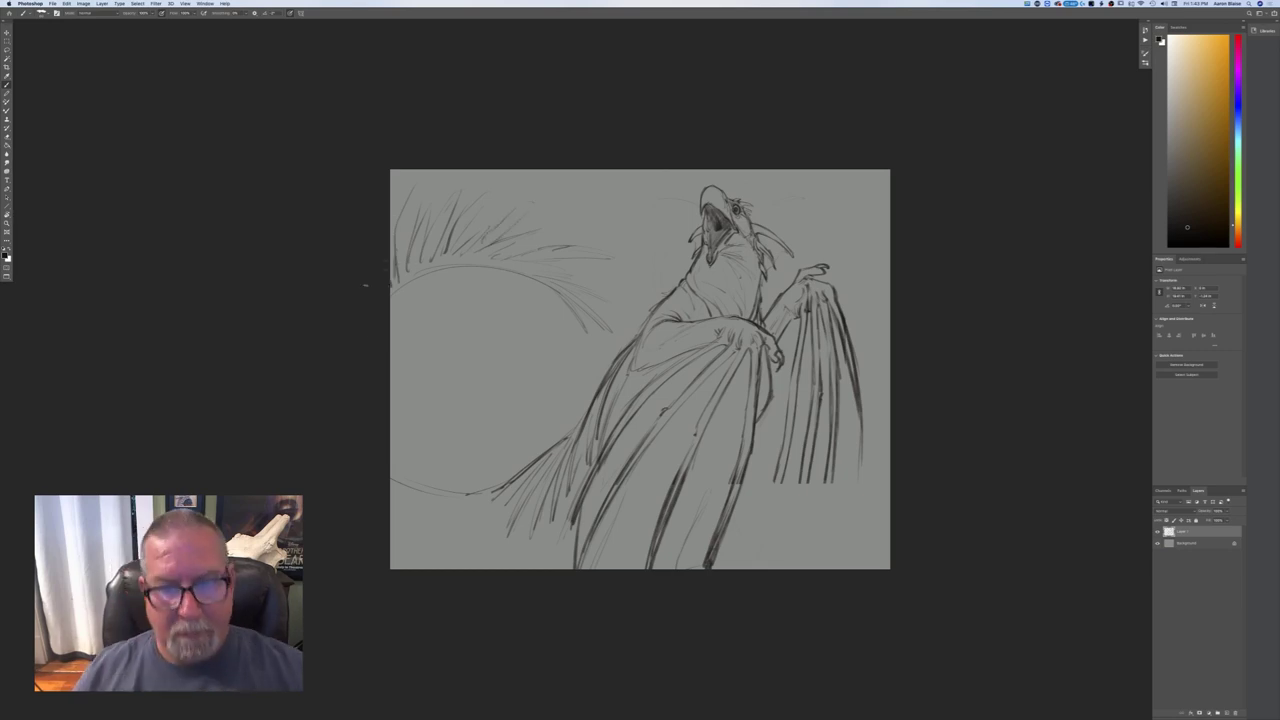
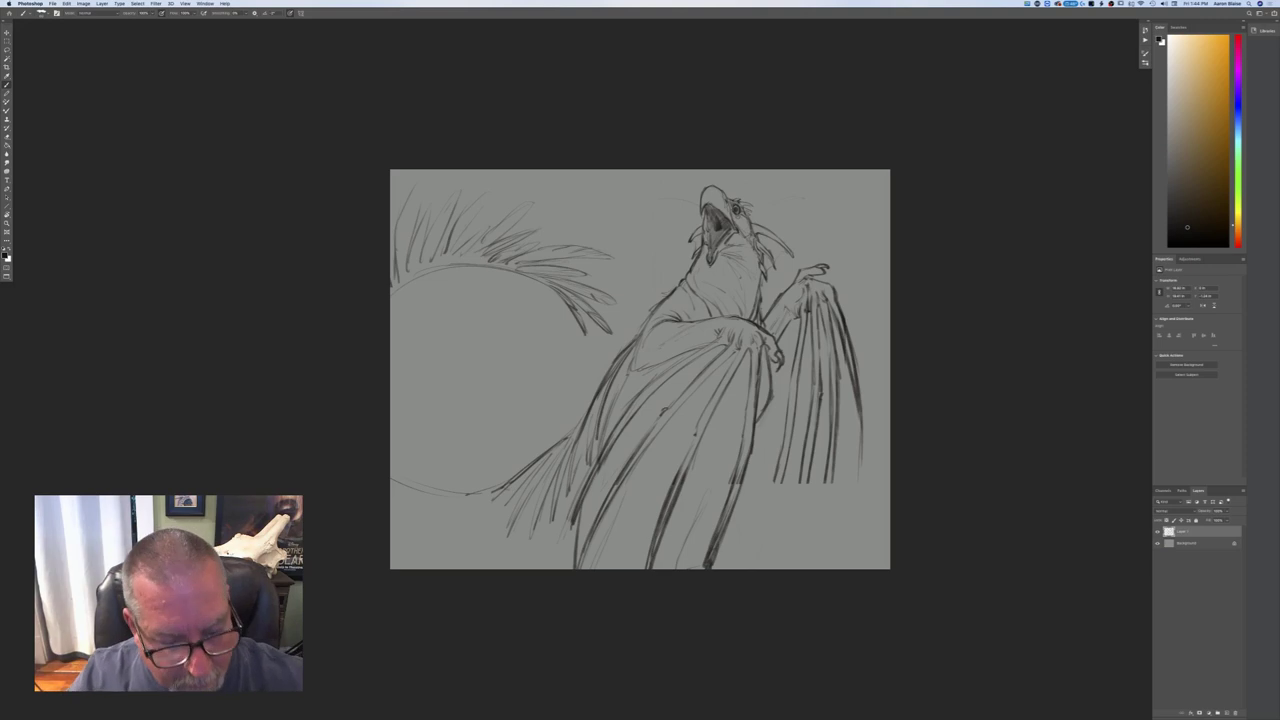
mouse_move(477, 525)
left_mouse_down()
mouse_move(453, 562)
mouse_move(490, 494)
mouse_move(434, 548)
mouse_move(482, 550)
left_mouse_up()
mouse_move(504, 505)
left_mouse_down()
mouse_move(484, 555)
mouse_move(478, 530)
left_mouse_up()
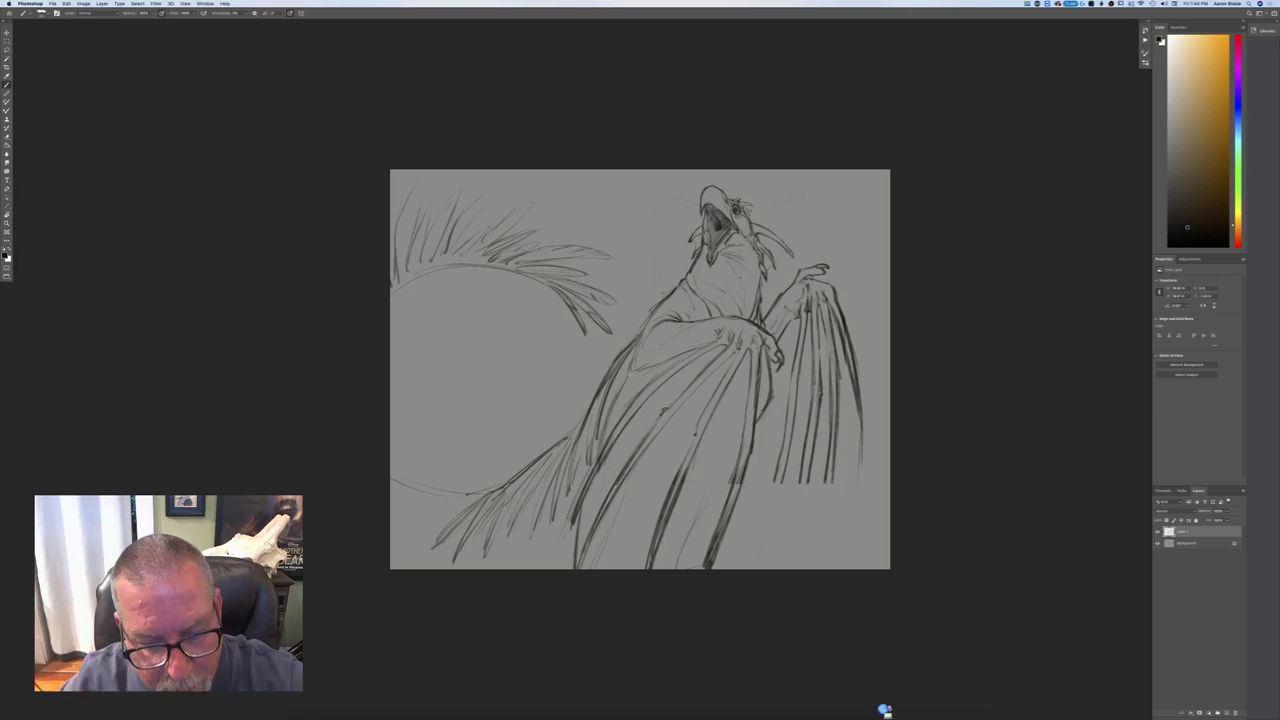
- Darken the near wing's fingers, add a dark claw tip to the rearmost one and clean up the leading finger's lower section
left_click_drag(598, 446, 591, 463)
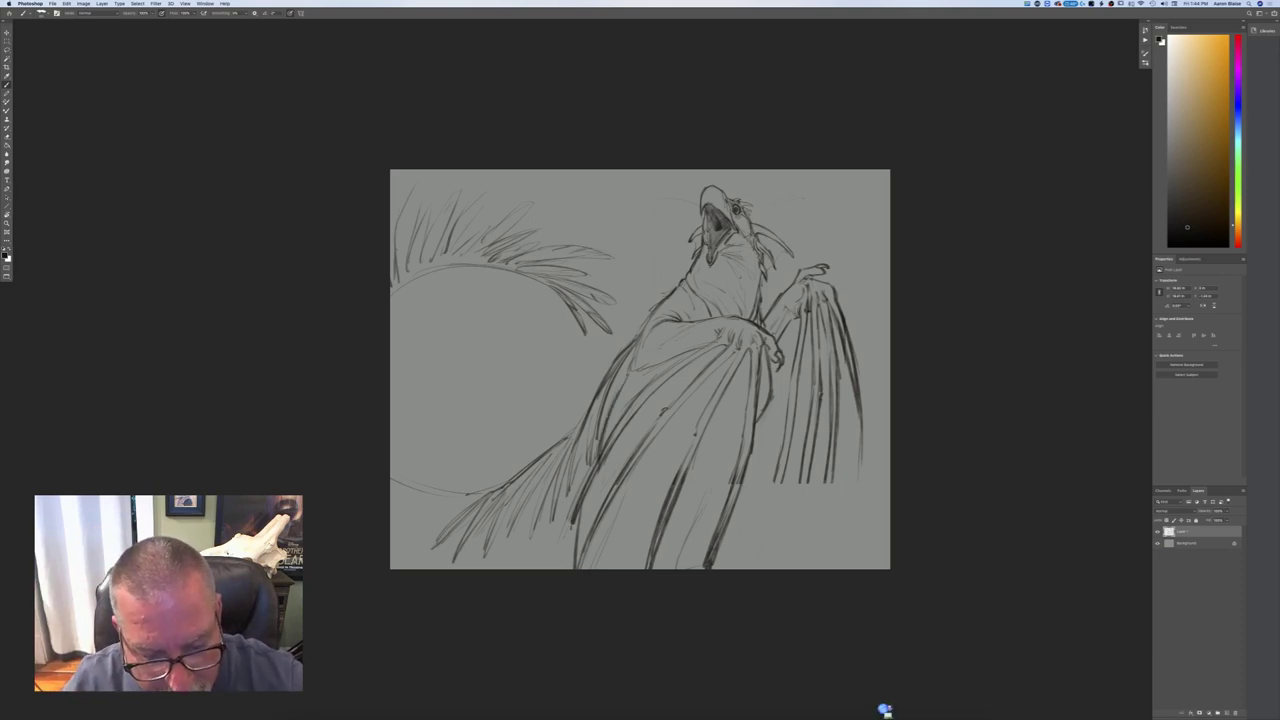
mouse_move(574, 517)
left_mouse_down()
mouse_move(564, 534)
mouse_move(575, 517)
left_mouse_up()
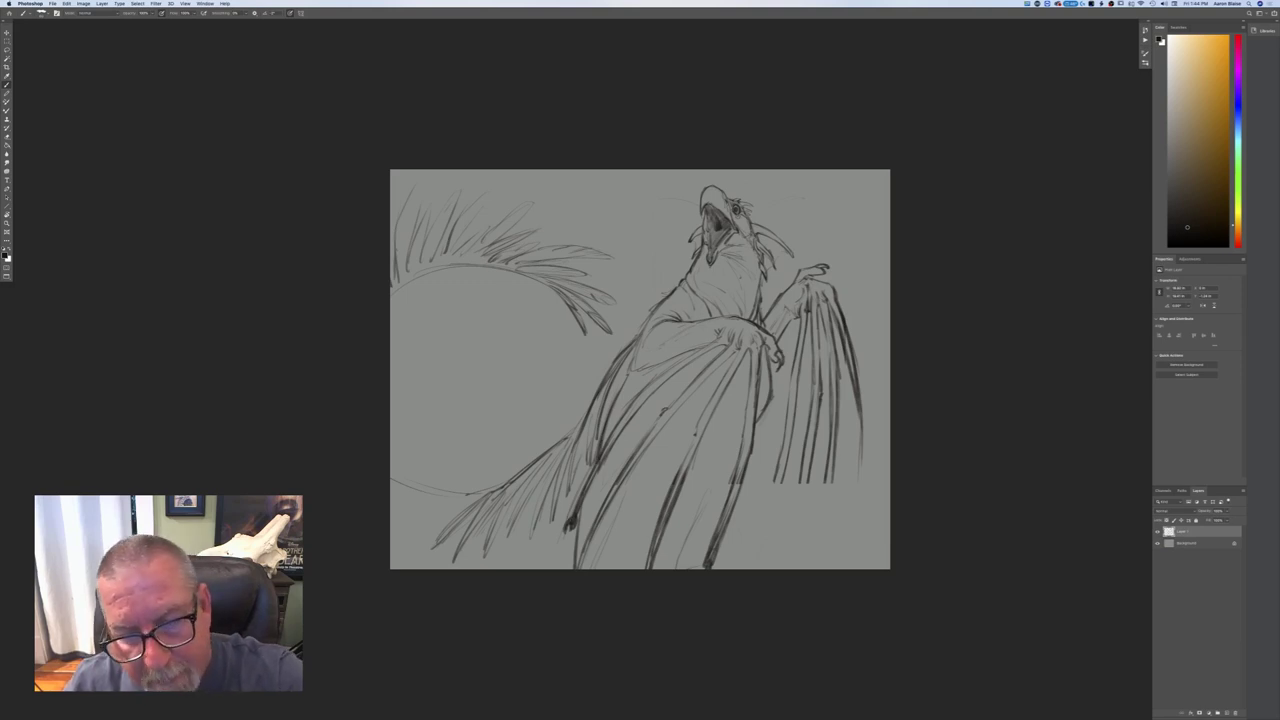
left_click_drag(675, 365, 606, 446)
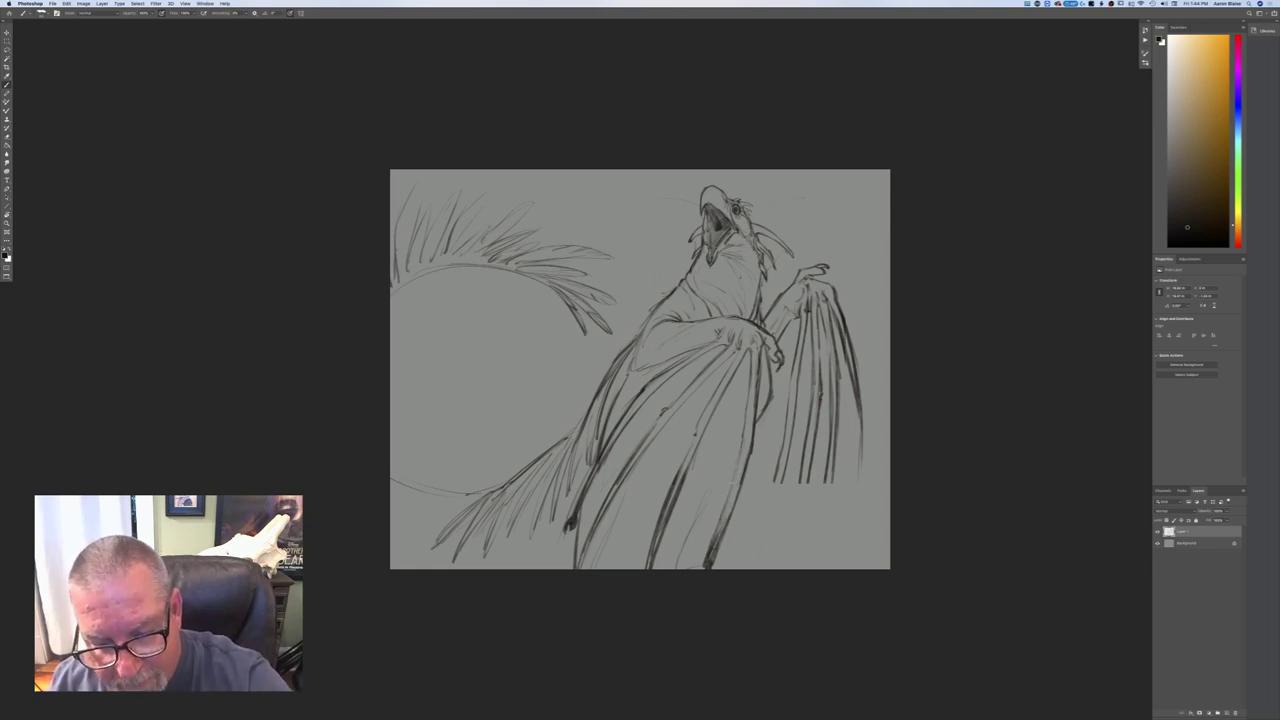
left_click_drag(742, 438, 724, 518)
left_click_drag(734, 470, 706, 568)
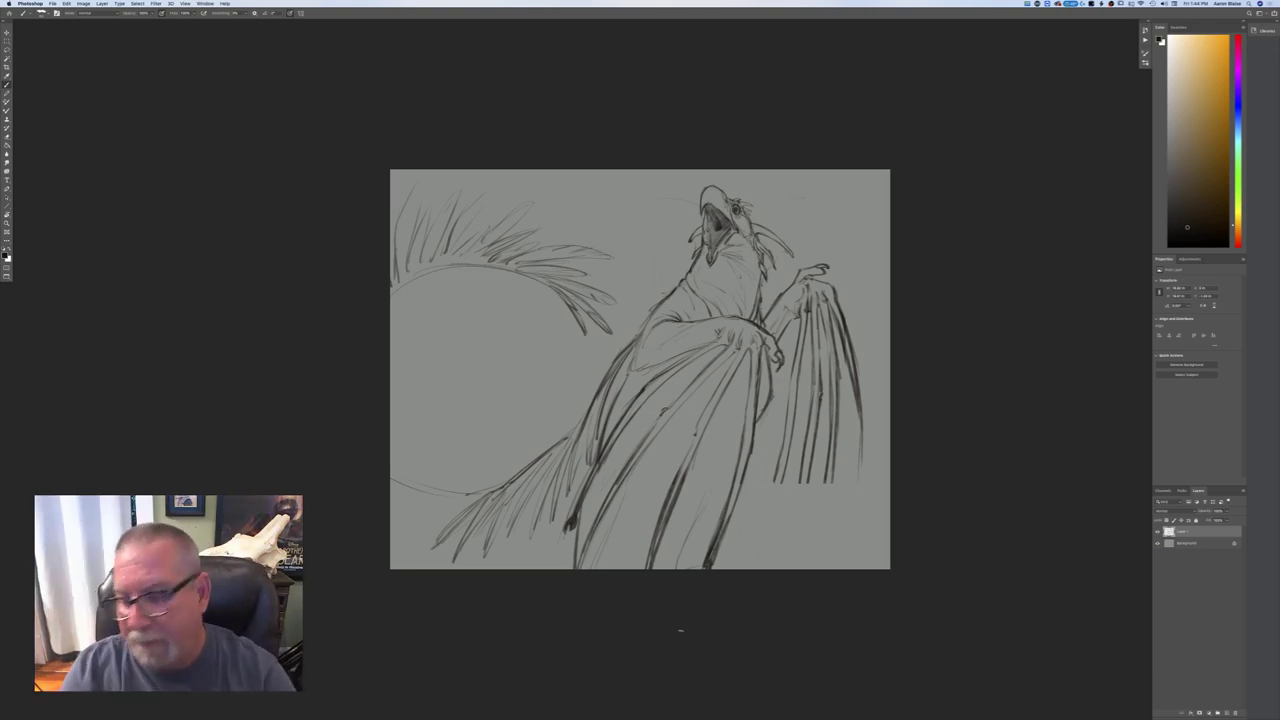
- Free-transform the sketch layer: enlarge it and turn it a quarter turn clockwise, positioning the head near the canvas's right edge
key("super+minus")
key("super+minus")
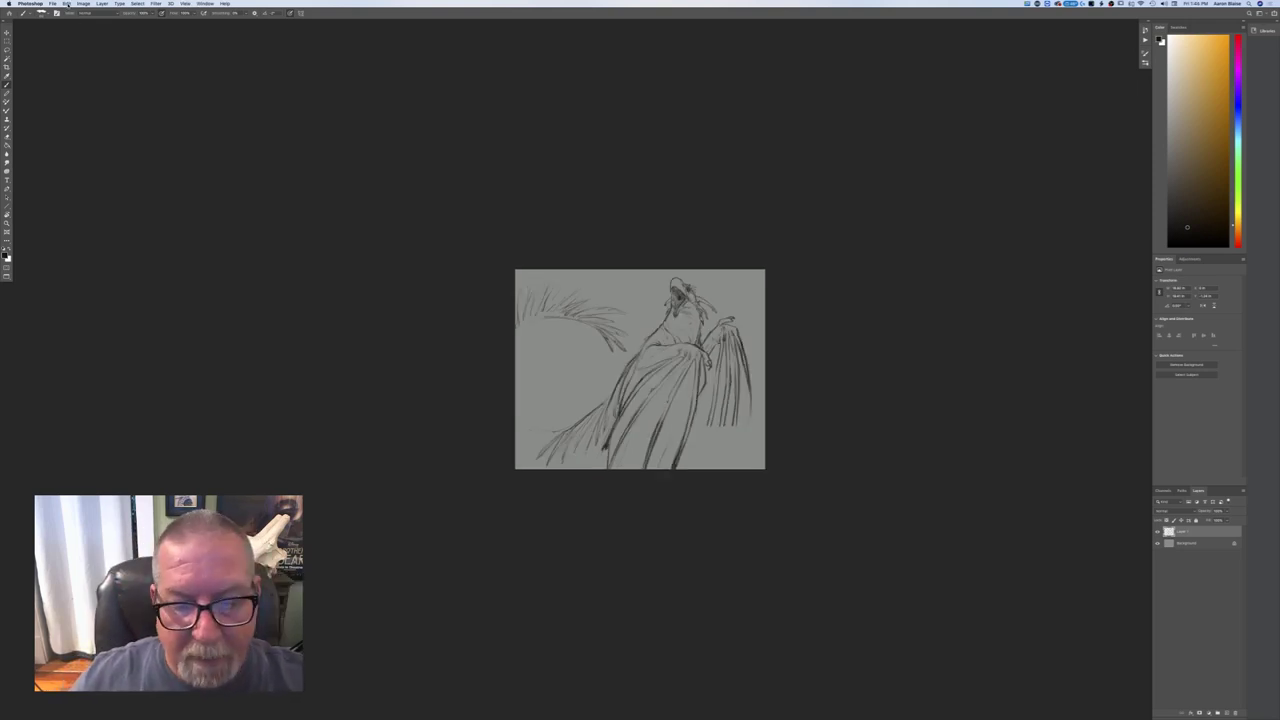
left_click(66, 4)
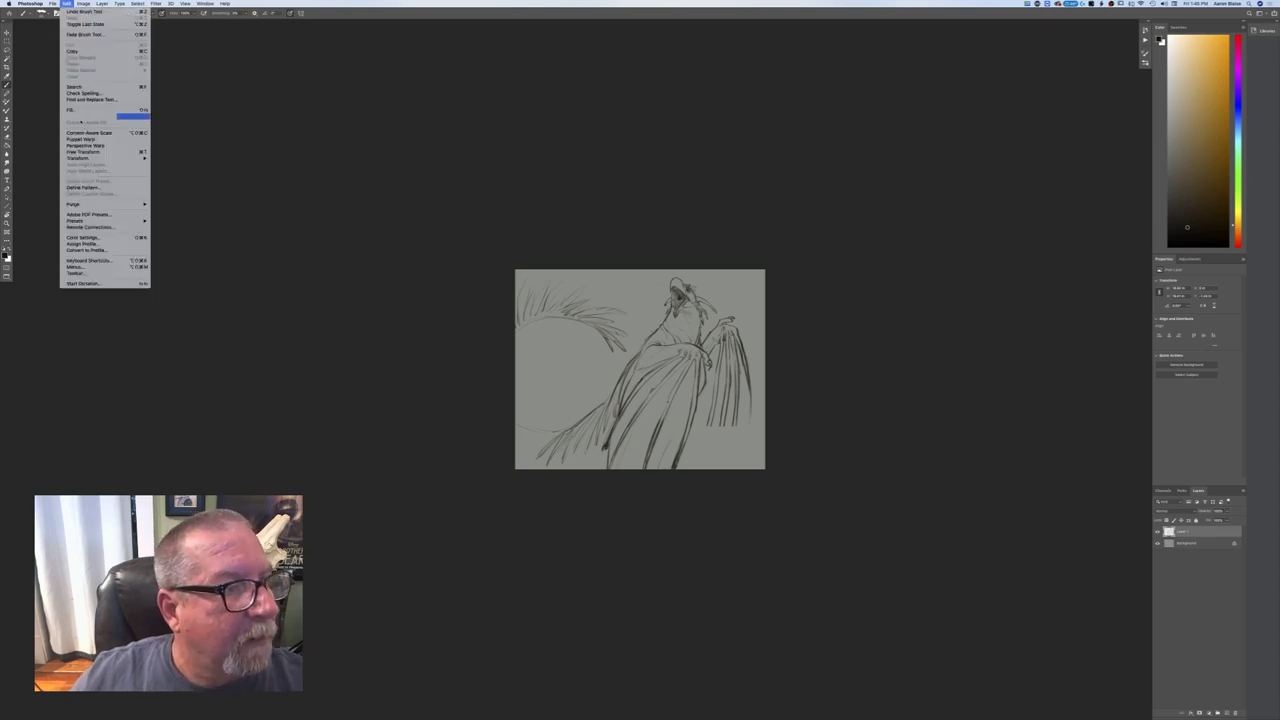
left_click(90, 148)
left_click_drag(515, 494, 337, 677)
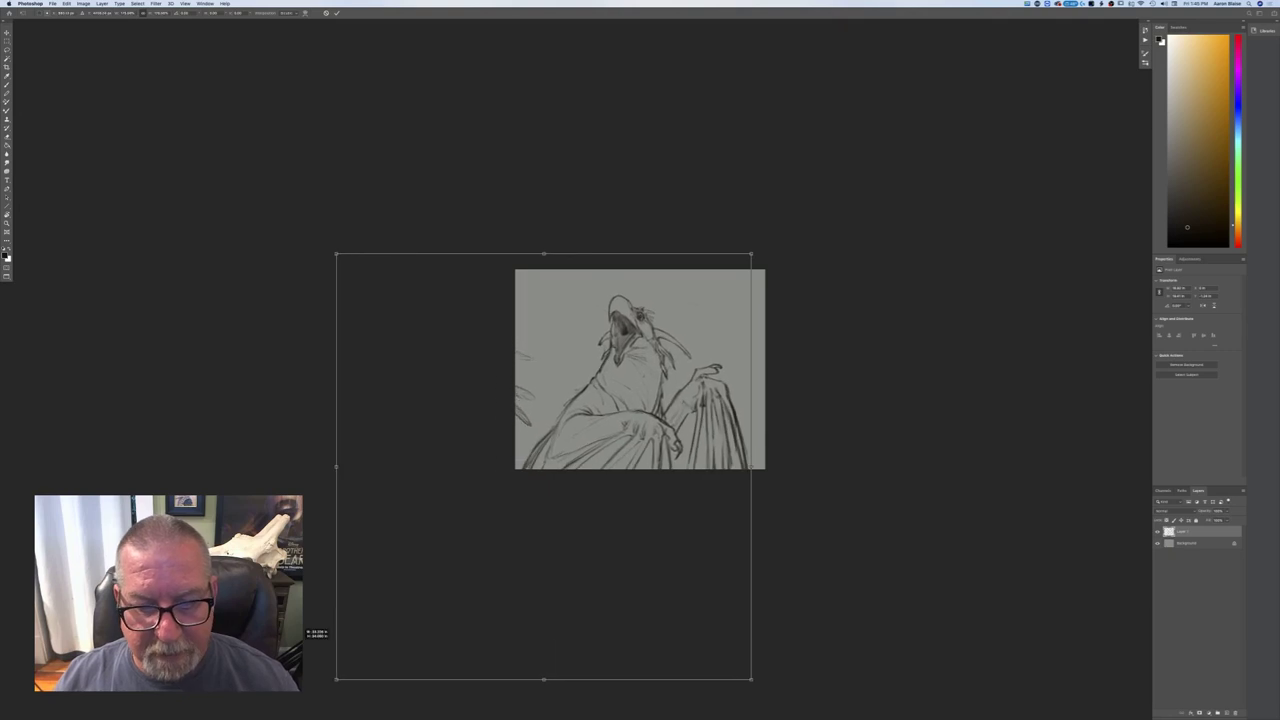
mouse_move(411, 604)
left_mouse_down()
mouse_move(448, 576)
mouse_move(397, 593)
mouse_move(414, 593)
mouse_move(420, 575)
left_mouse_up()
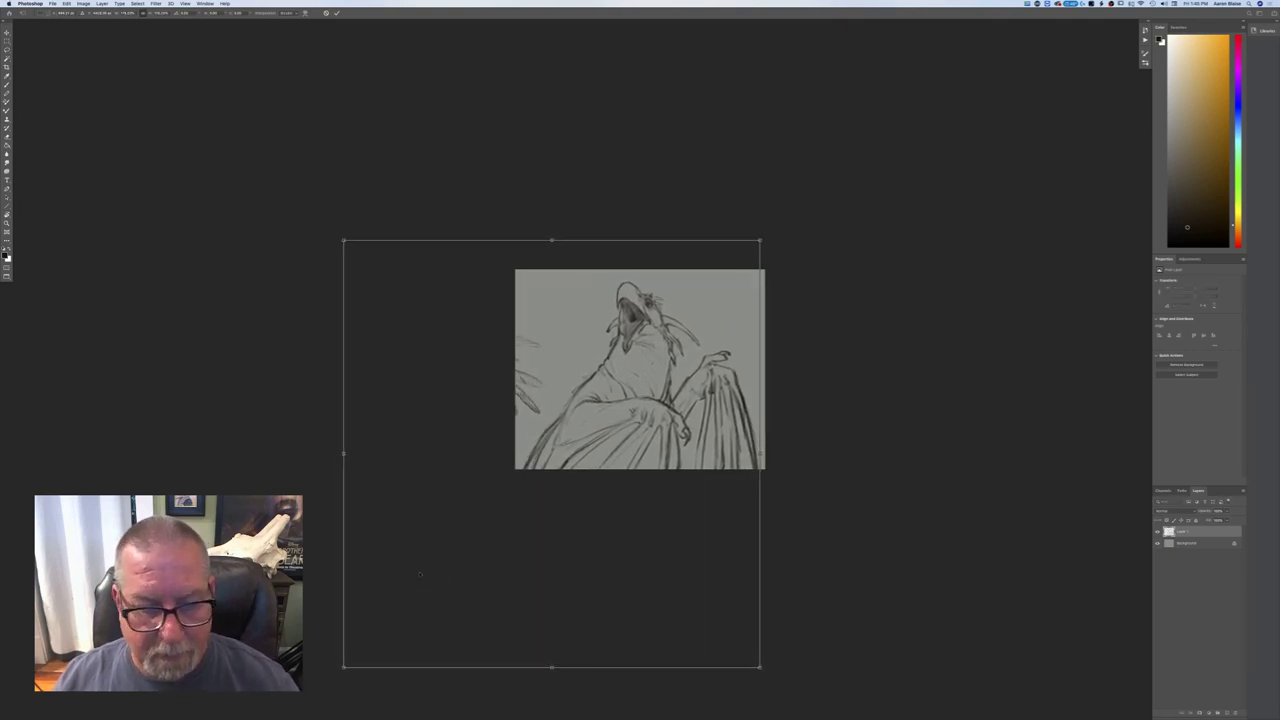
mouse_move(331, 675)
left_mouse_down()
mouse_move(255, 550)
mouse_move(376, 272)
left_mouse_up()
mouse_move(434, 429)
left_mouse_down()
mouse_move(468, 253)
mouse_move(479, 259)
left_mouse_up()
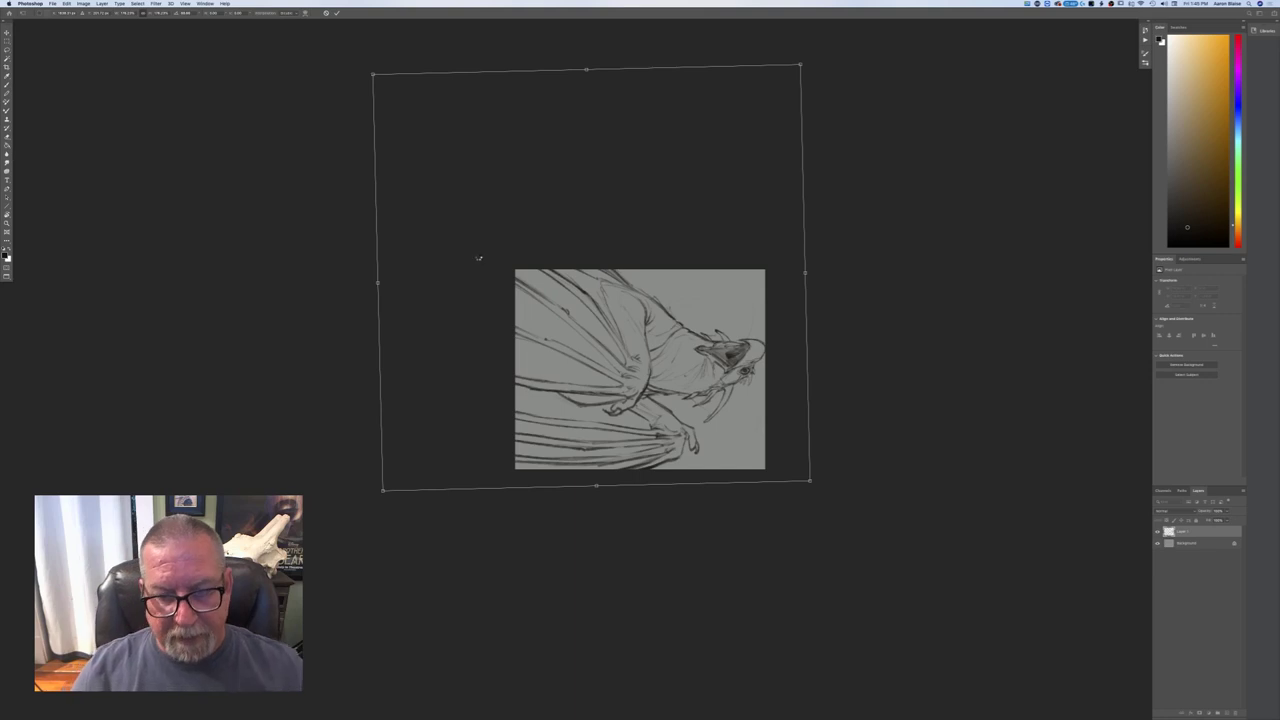
key("Return")
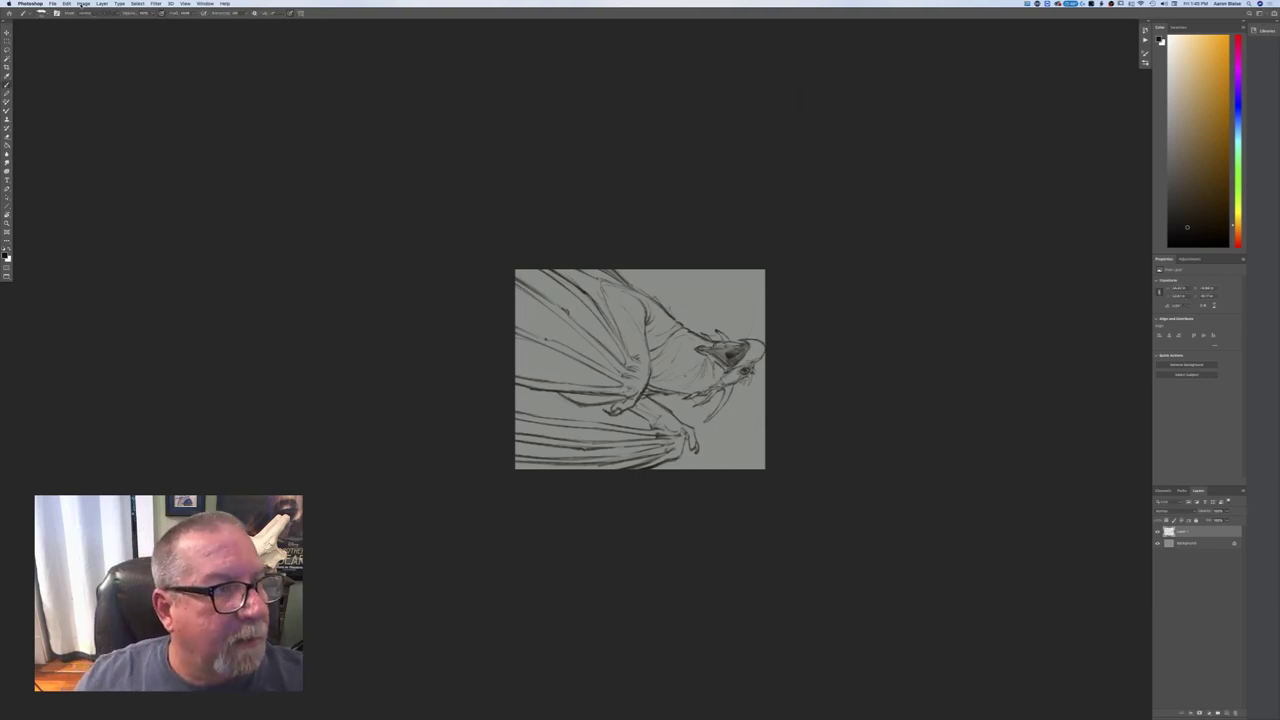
- Rotate the canvas 90° counterclockwise back to portrait orientation
left_click(83, 4)
mouse_move(120, 67)
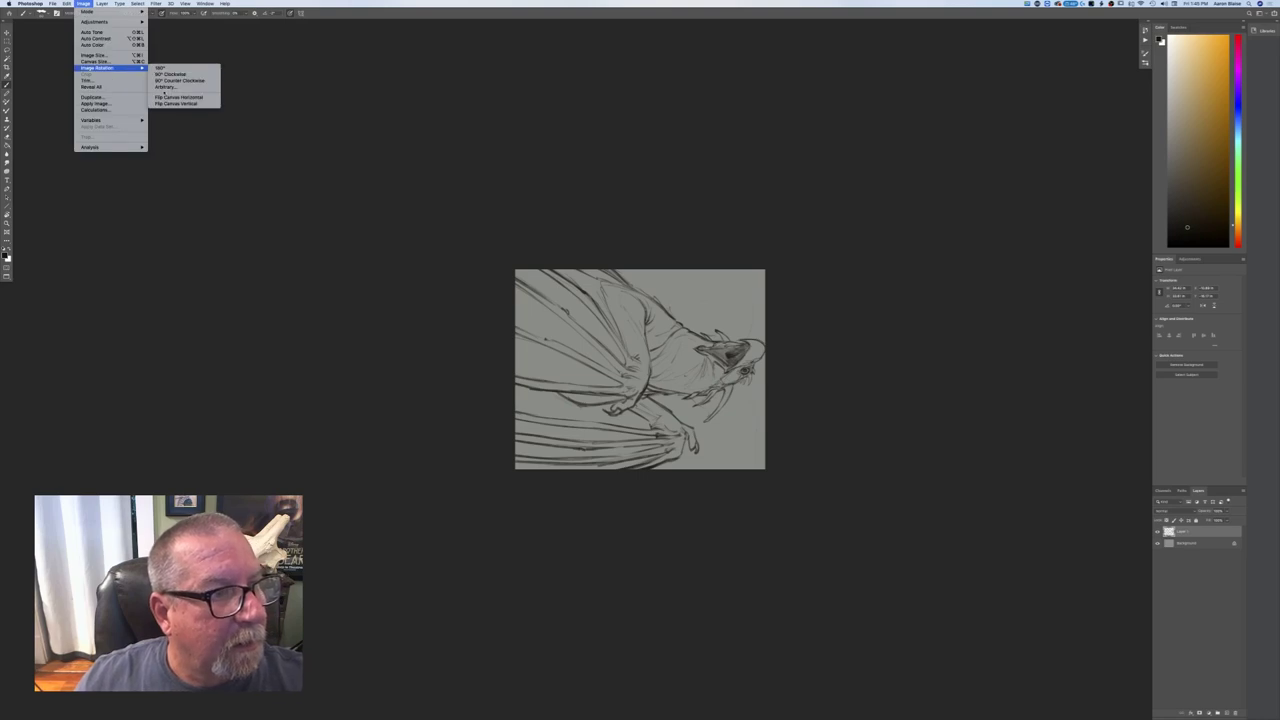
left_click(160, 86)
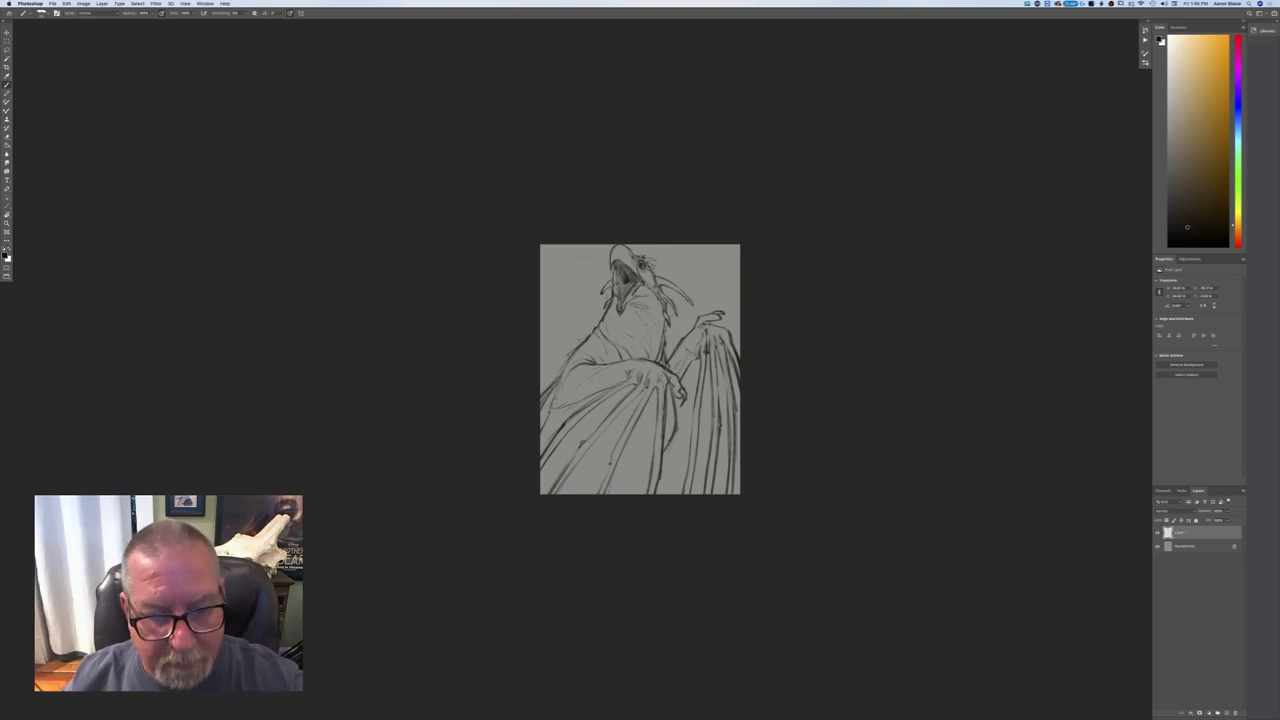
- Shift the creature sketch slightly down and to the right, and free-transform it a little smaller so more of the far wing fits
key("v")
mouse_move(562, 423)
left_mouse_down()
mouse_move(546, 431)
mouse_move(568, 427)
left_mouse_up()
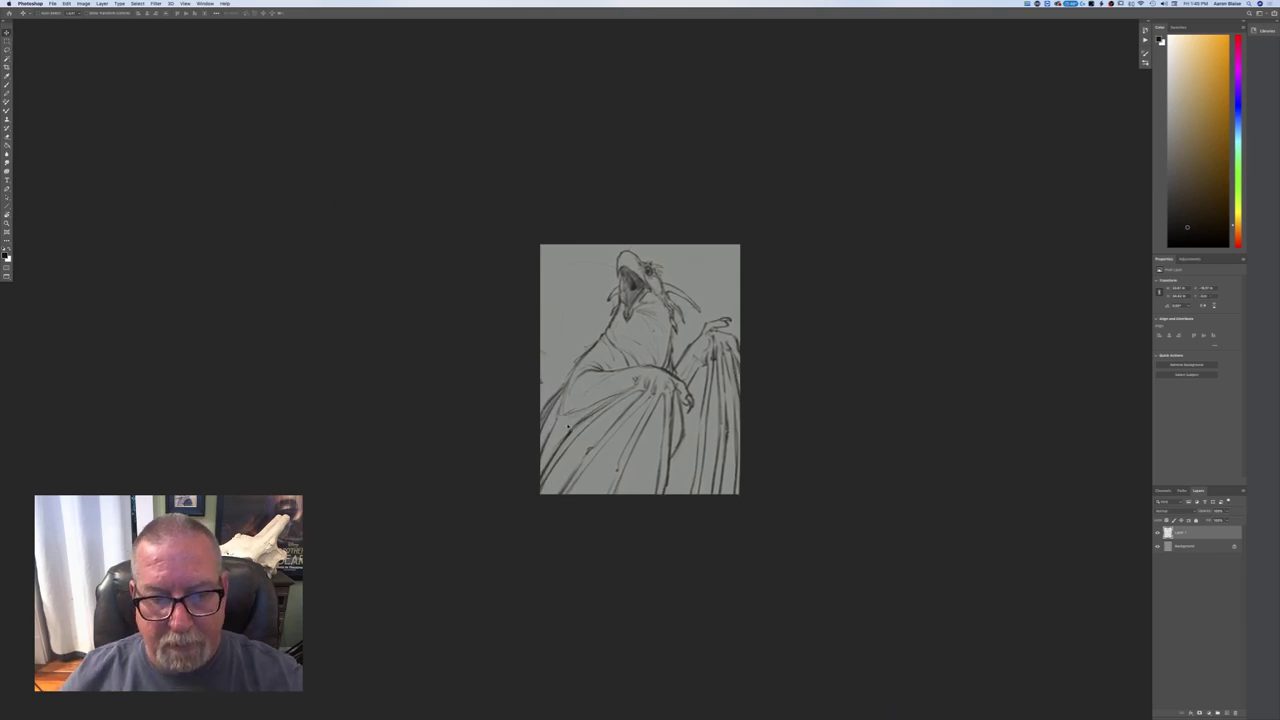
key("super+plus")
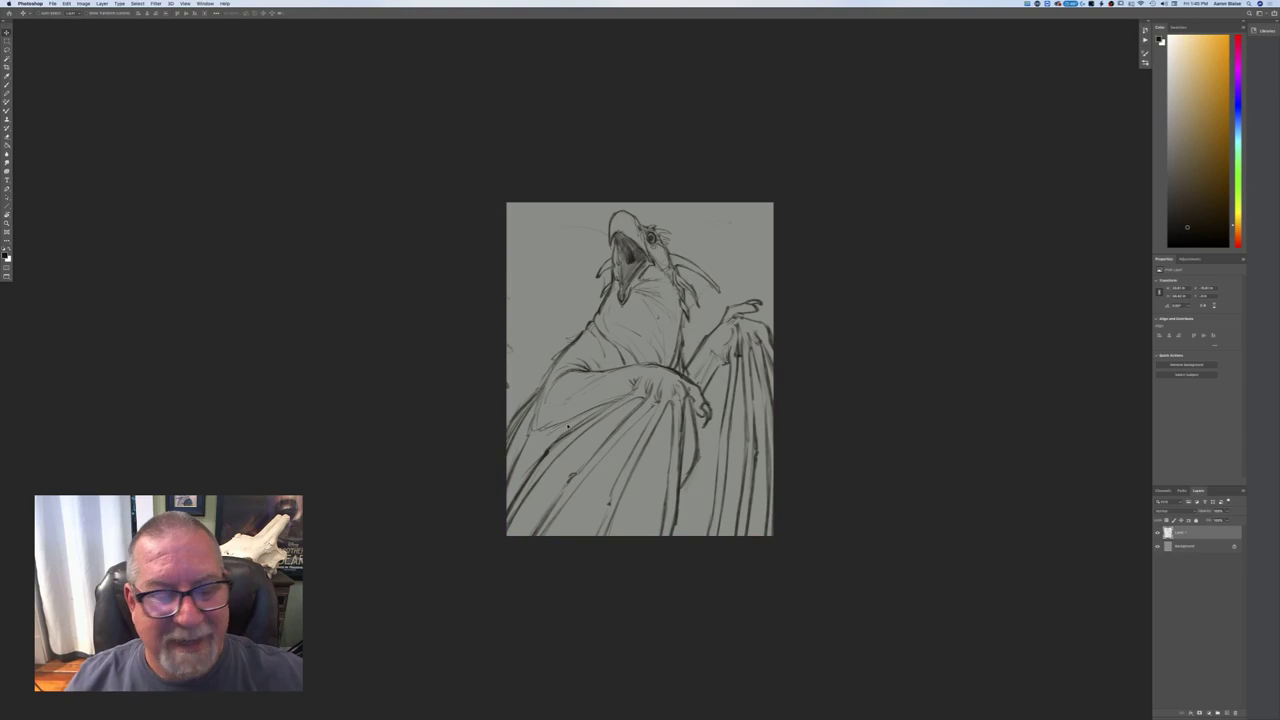
left_click(66, 4)
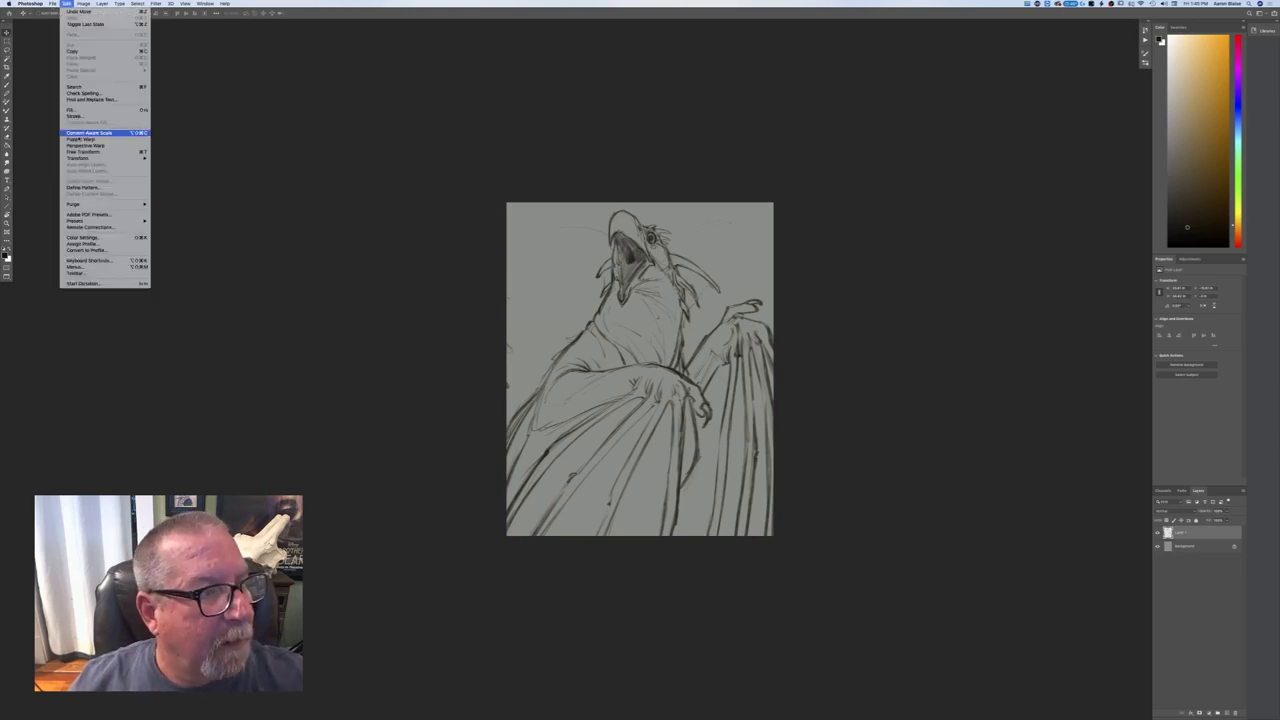
left_click(83, 156)
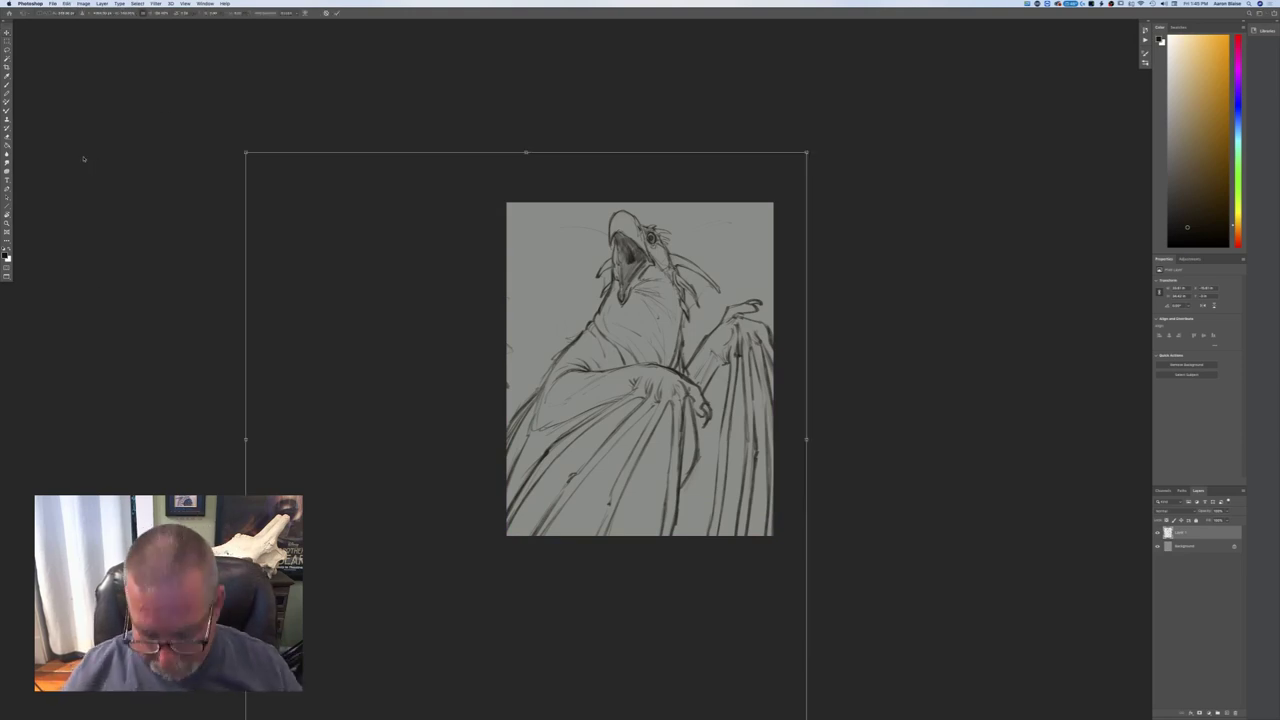
mouse_move(245, 152)
left_mouse_down()
mouse_move(315, 242)
mouse_move(302, 225)
left_mouse_up()
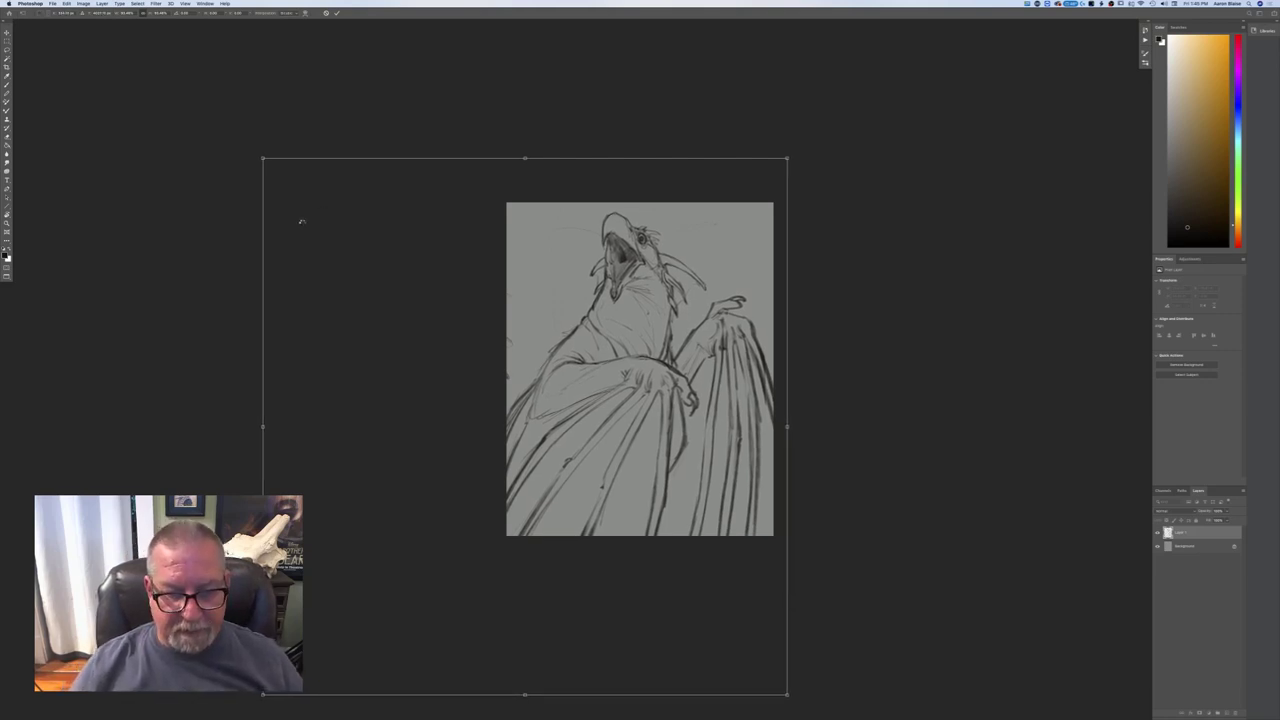
key("Return")
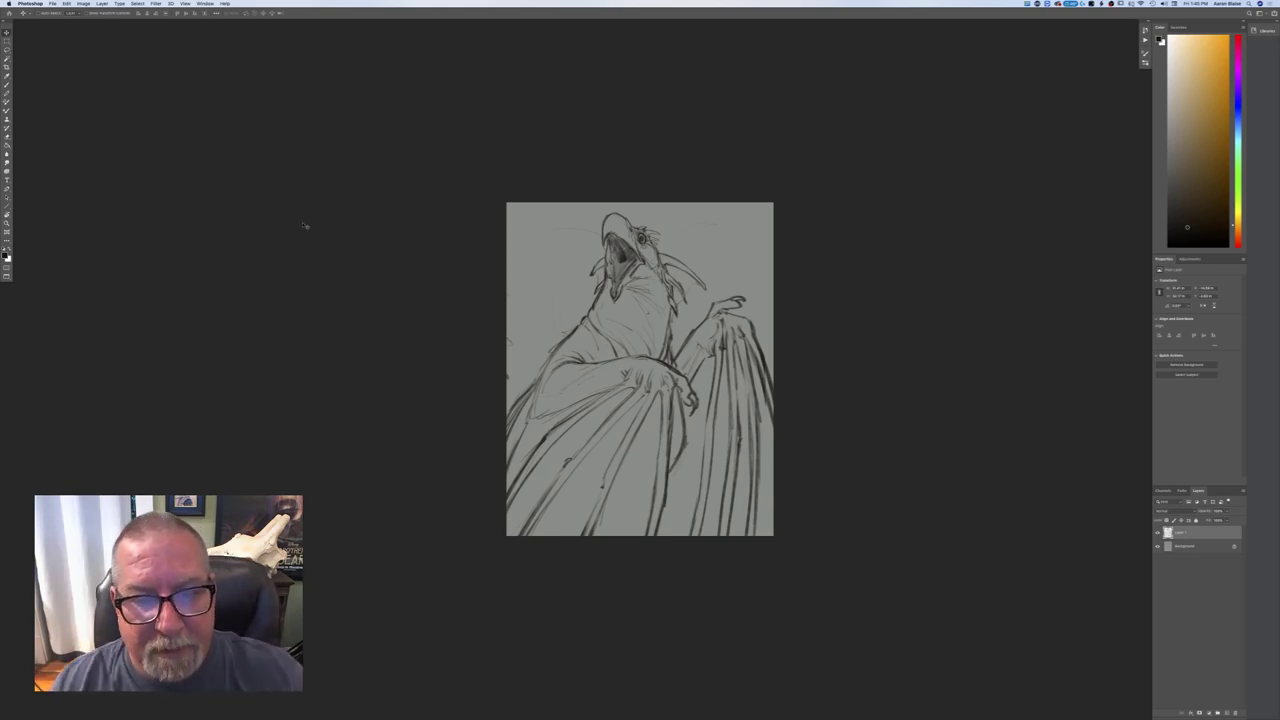
- Flip the canvas horizontally and darken the near wing's upper-arm outline down to the elbow with the brush
left_click(7, 85)
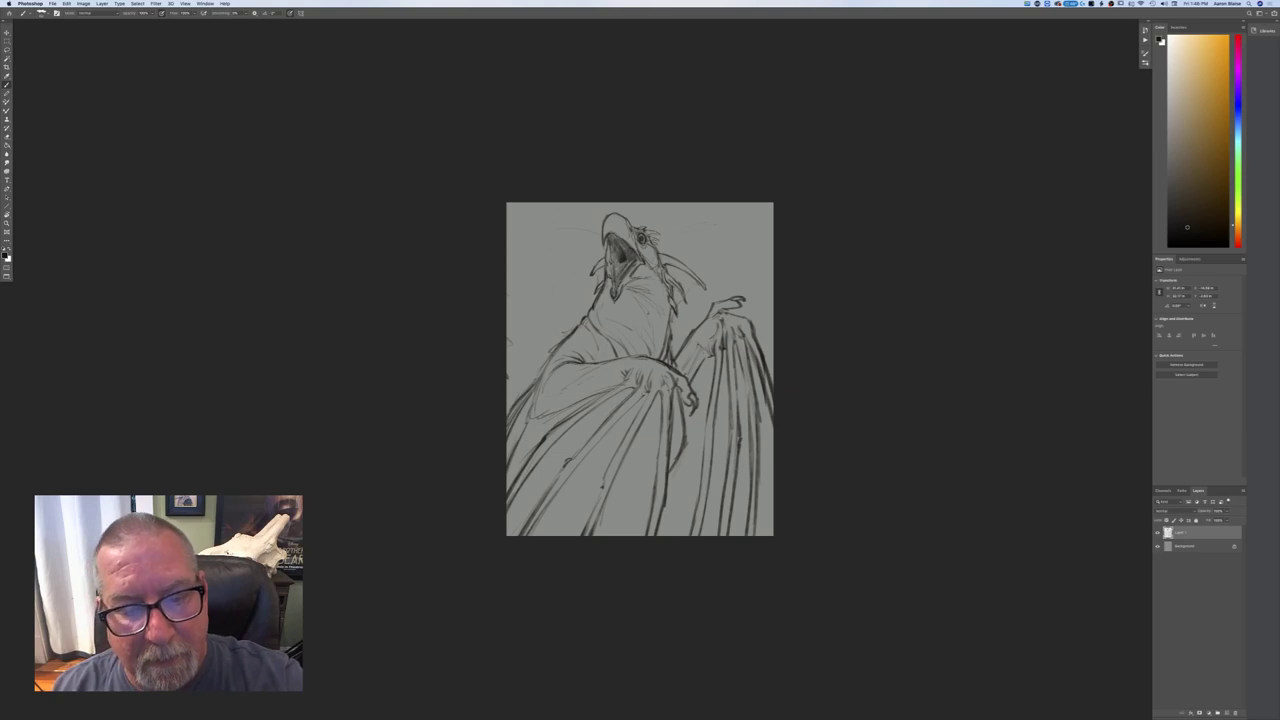
key("super+equal")
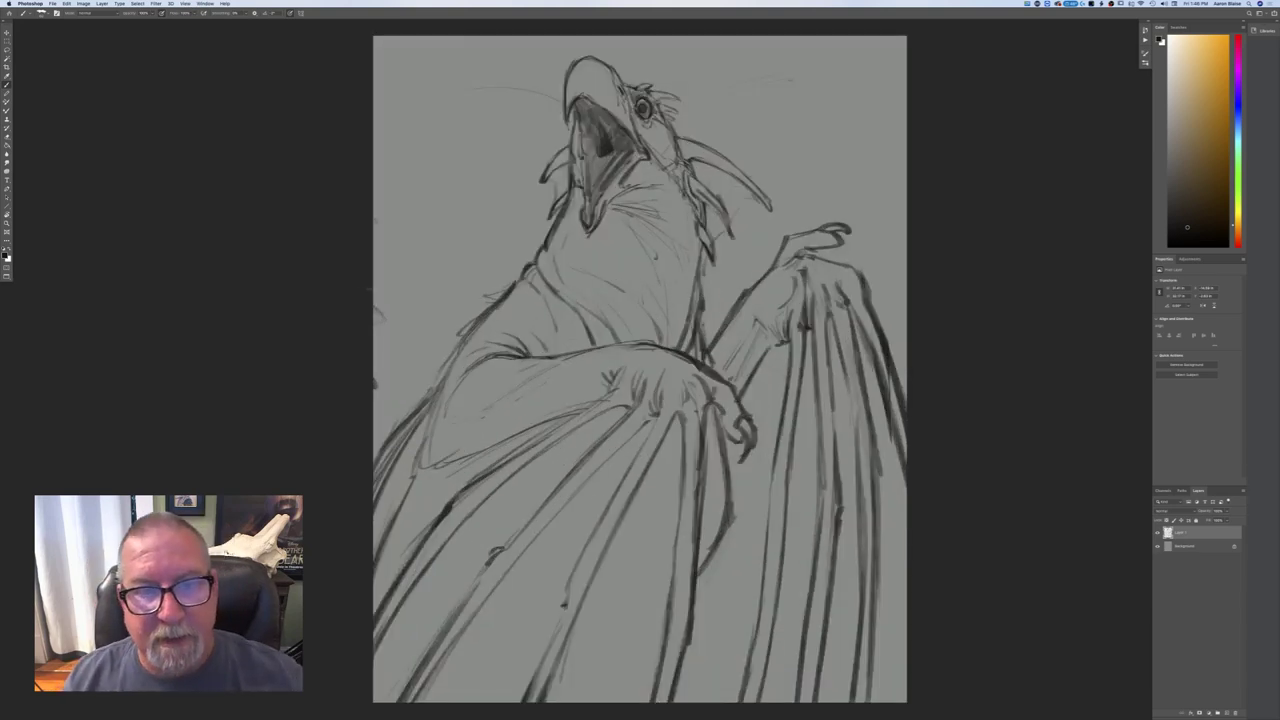
left_click_drag(302, 282, 326, 403)
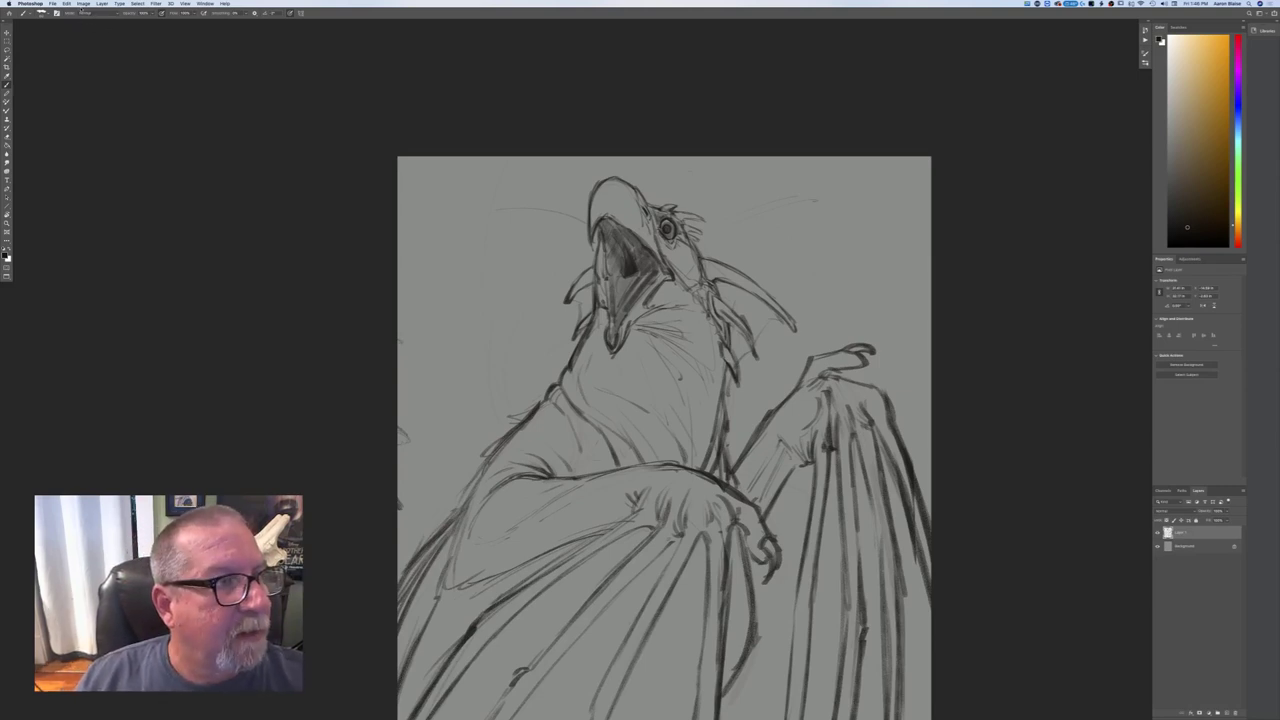
left_click(83, 3)
mouse_move(110, 67)
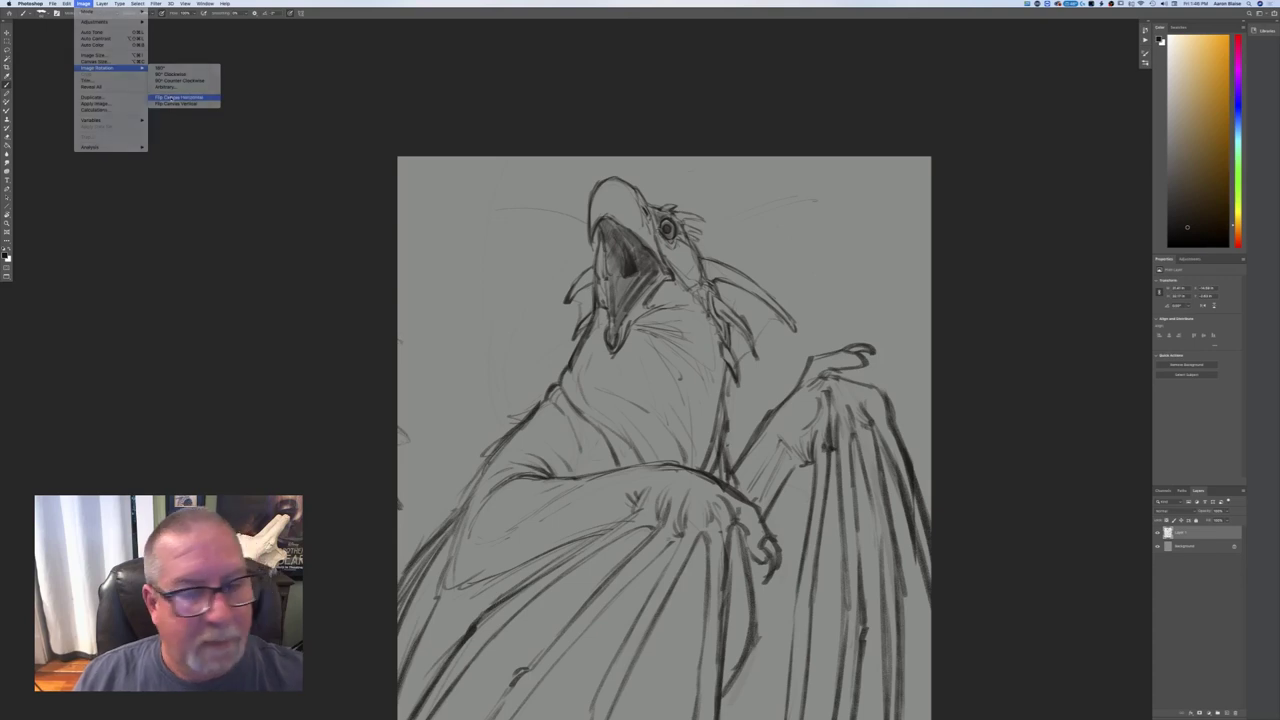
left_click(168, 97)
left_click_drag(310, 448, 271, 325)
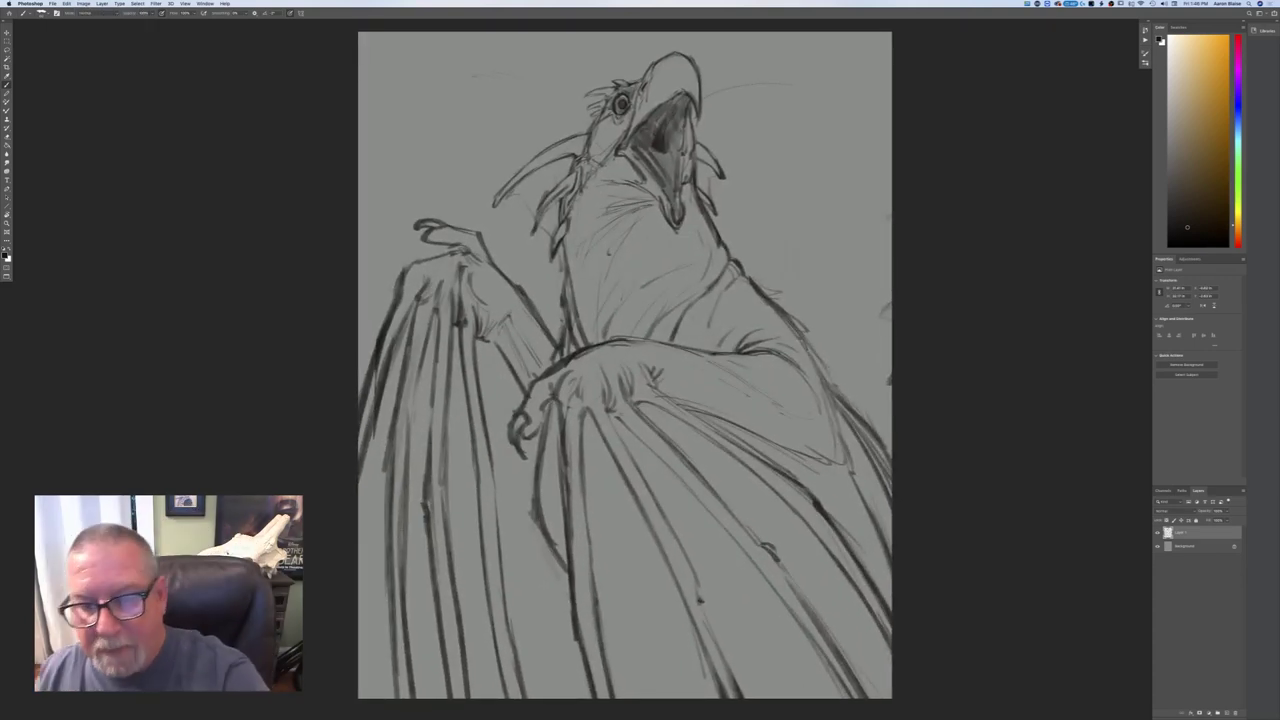
left_click_drag(808, 352, 848, 460)
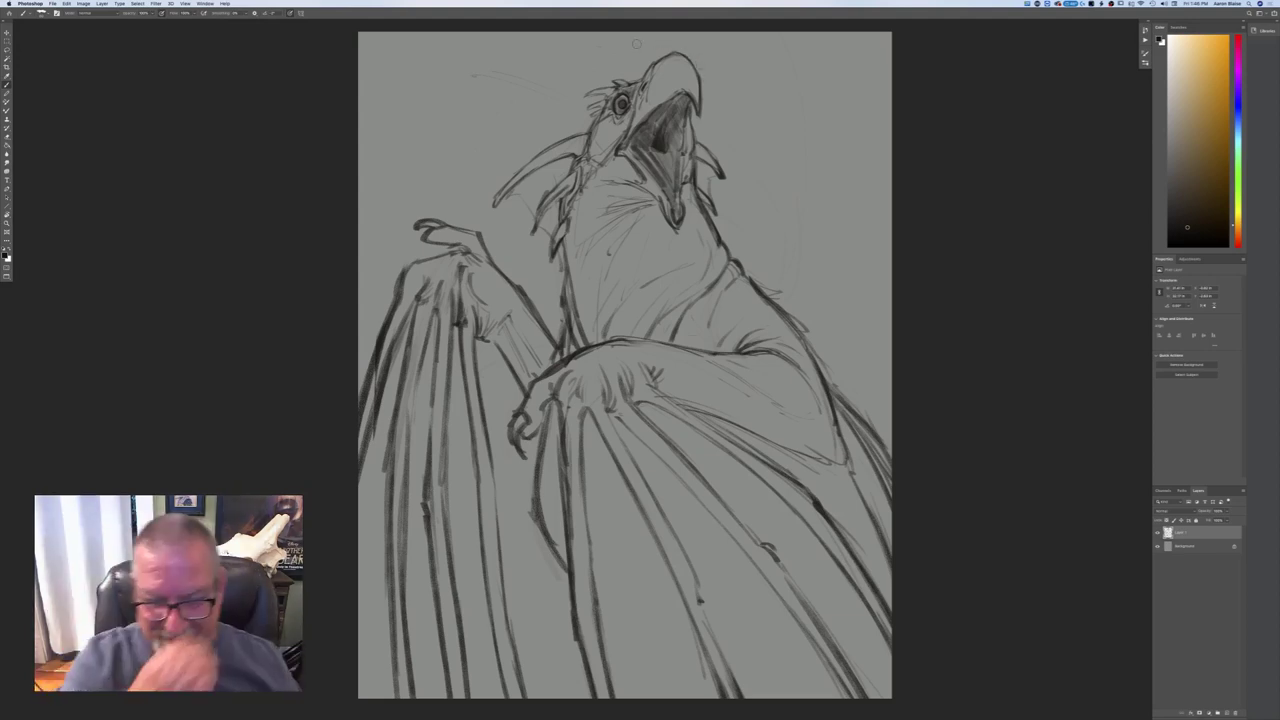
- Lower the sketch layer's opacity to a faint guide and add a new empty layer above it for the clean line work
key("super+minus")
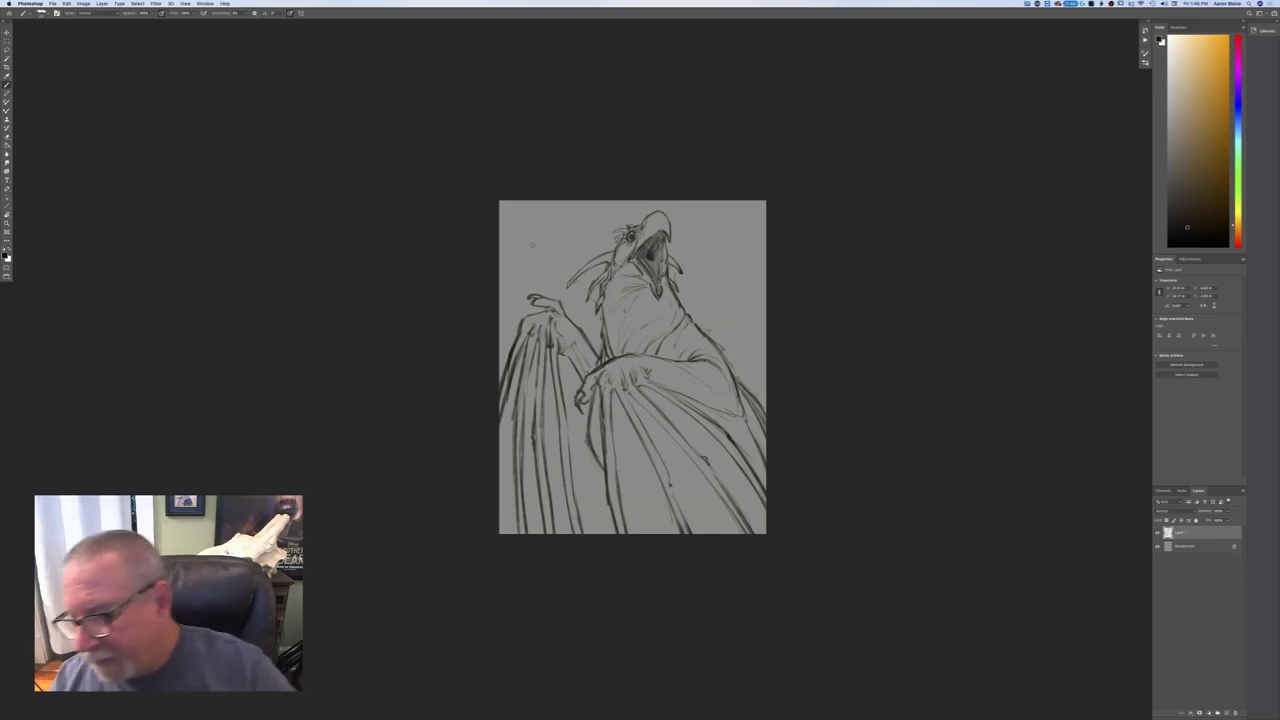
left_click(1226, 512)
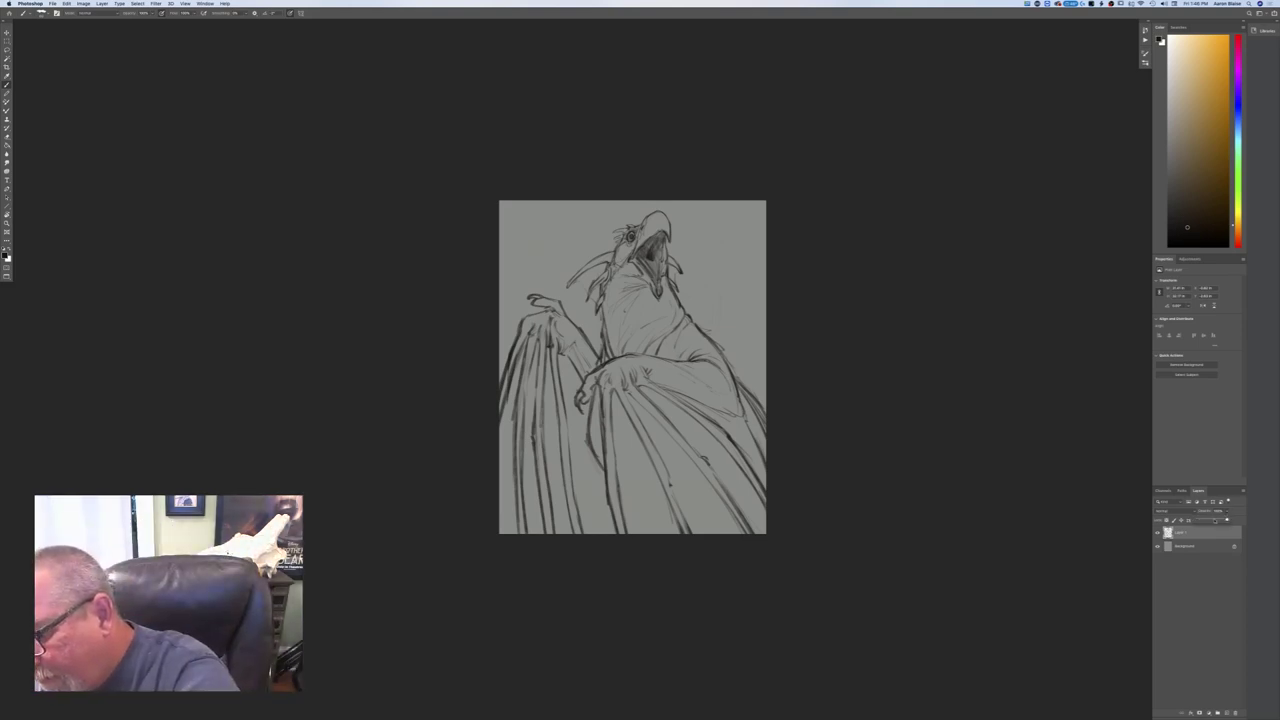
left_click_drag(1211, 535, 1207, 535)
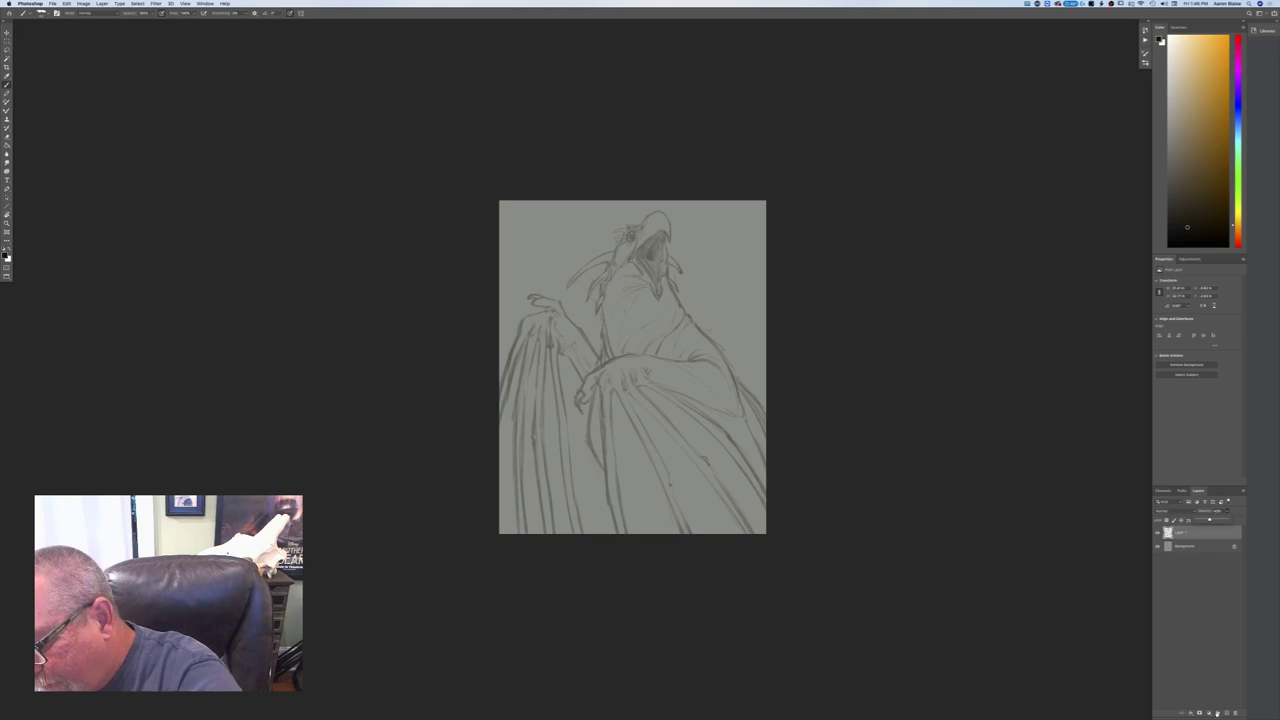
left_click(1226, 713)
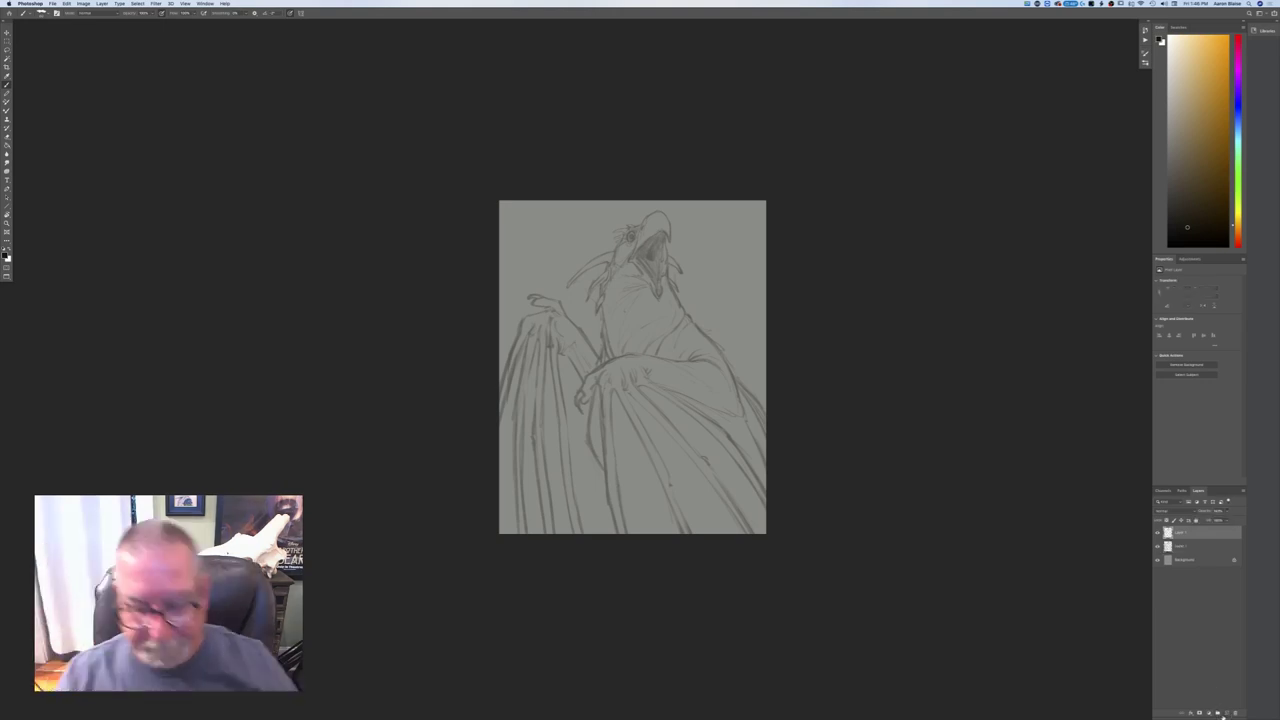
key("super+equal")
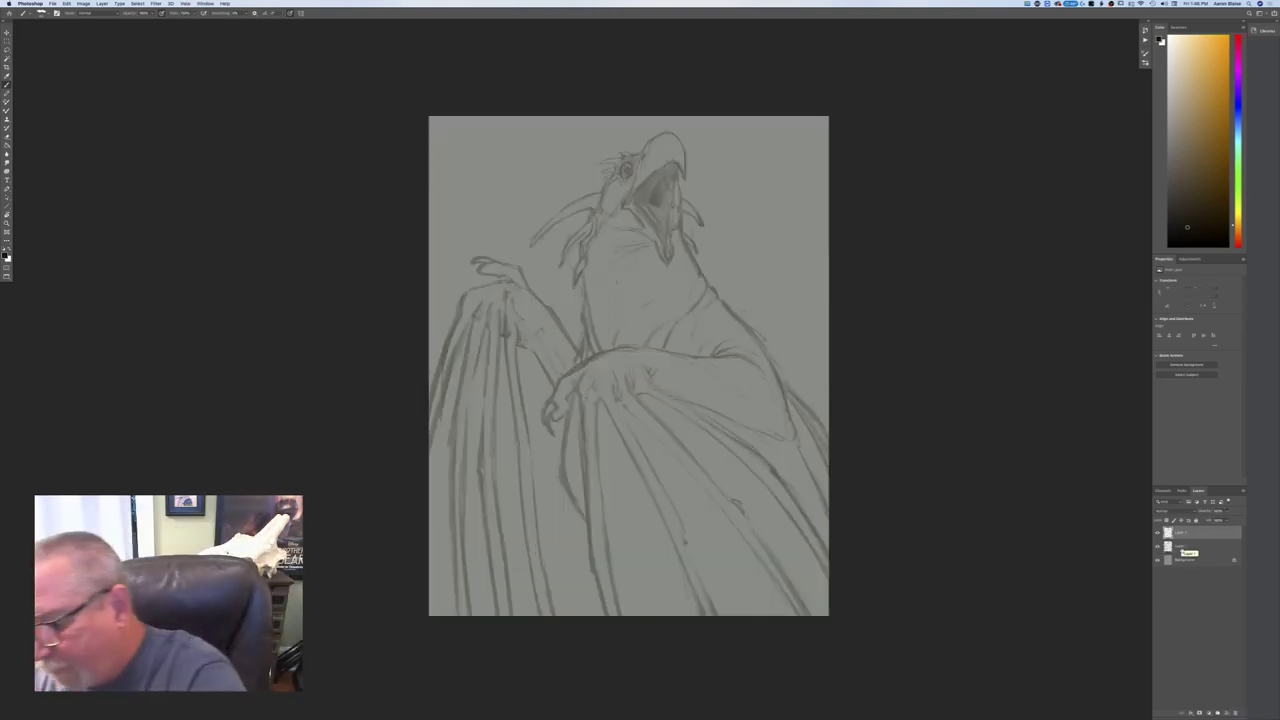
left_click(1200, 546)
left_click_drag(1220, 520, 1214, 521)
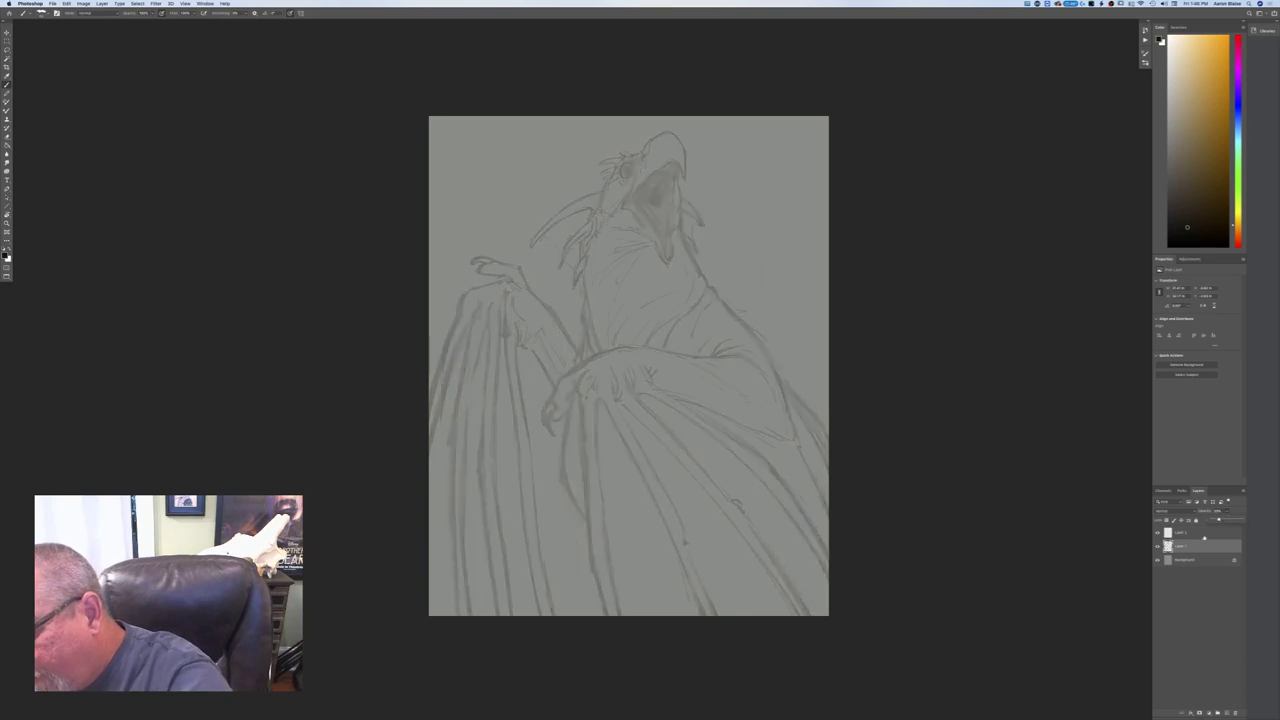
left_click(1203, 534)
- On the new layer, draw the ringed eye with its lower lid and the pointed brow feathers above and behind it
key("super+equal")
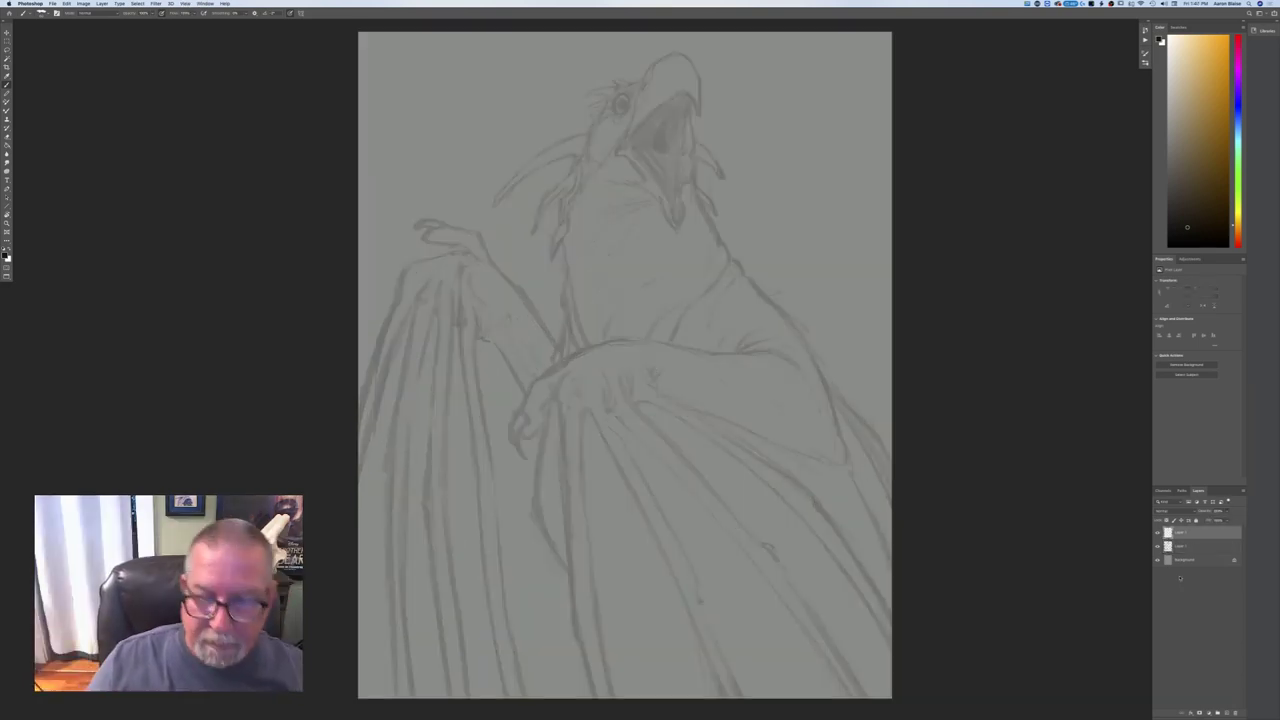
left_click_drag(640, 250, 598, 513)
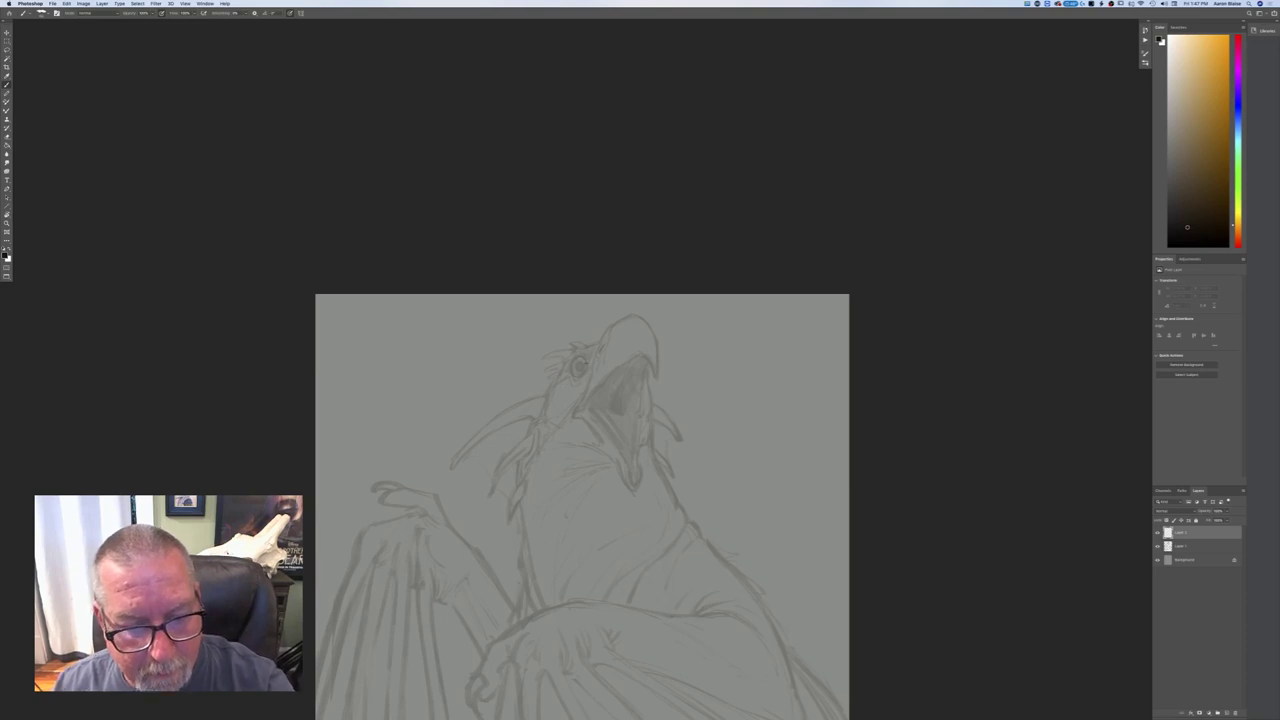
key("super+equal")
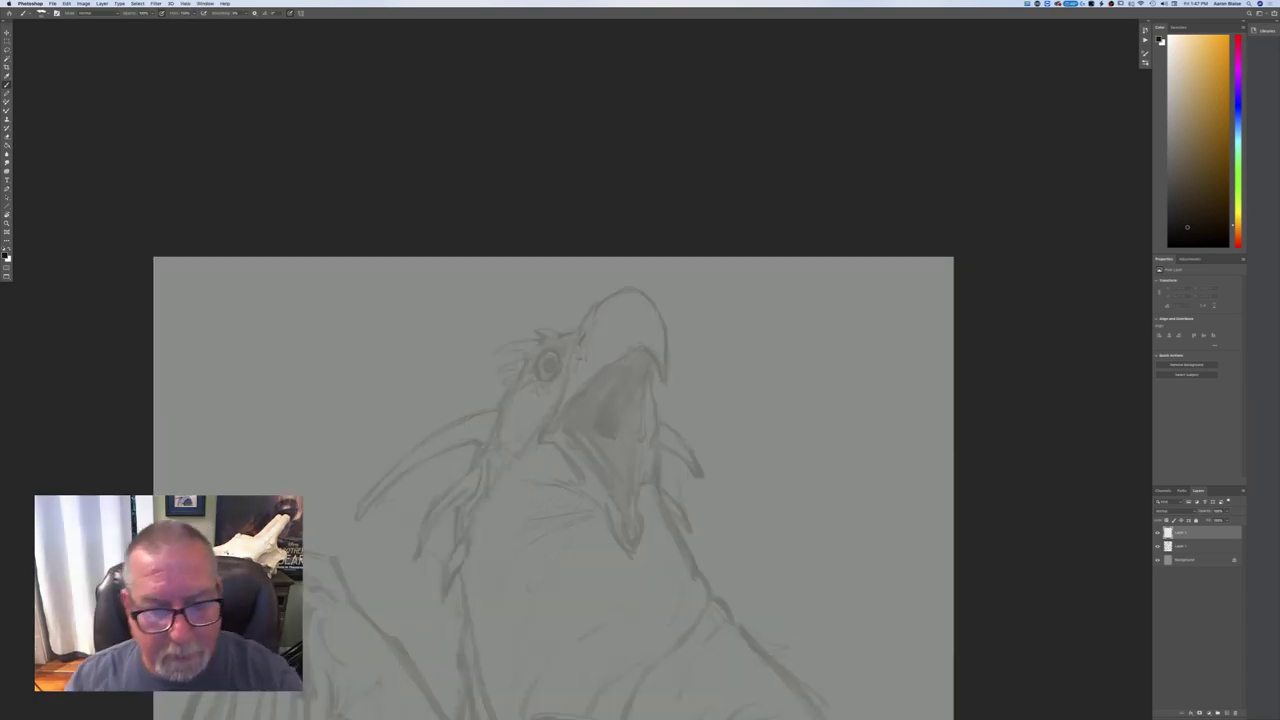
left_click_drag(546, 349, 559, 357)
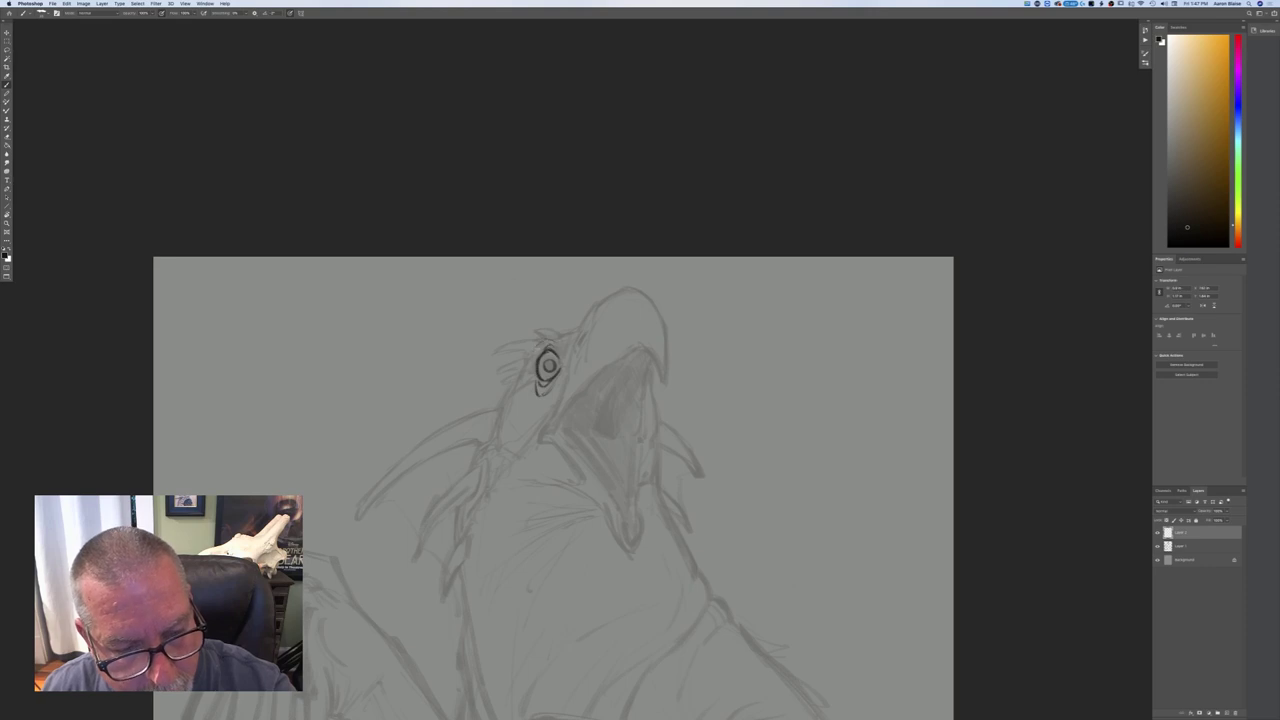
left_click_drag(538, 330, 552, 332)
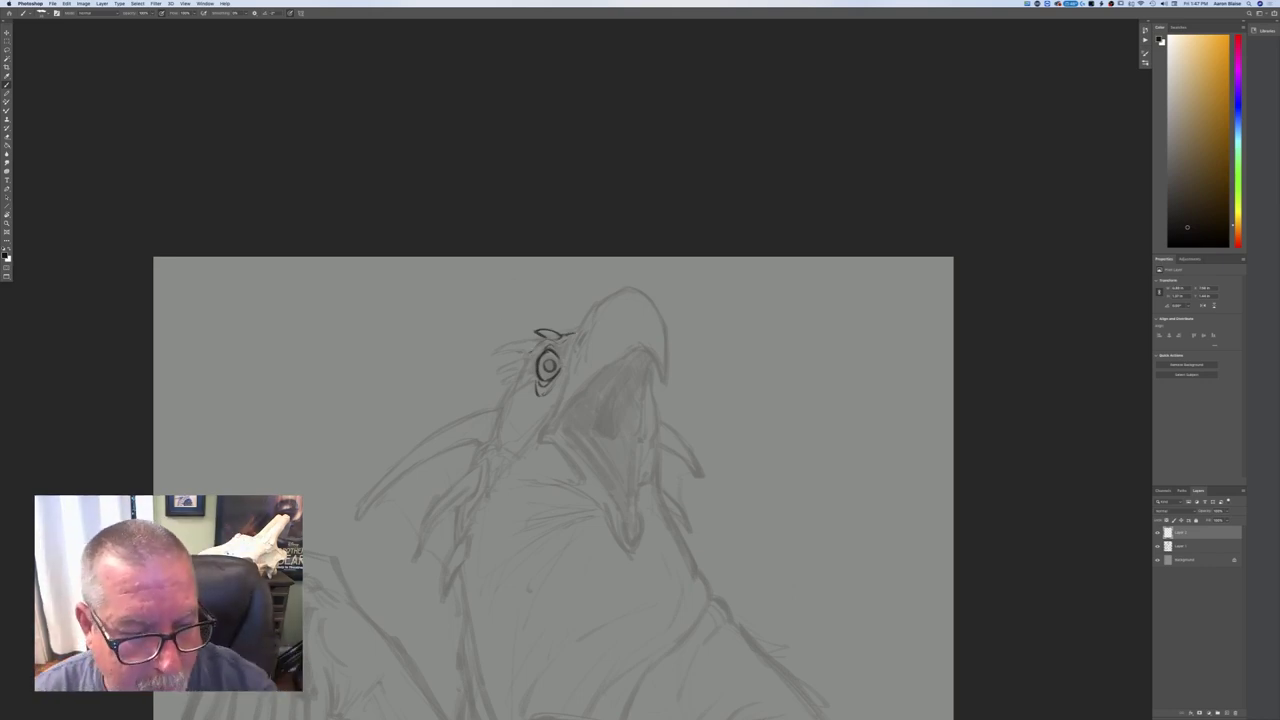
left_click_drag(495, 353, 534, 341)
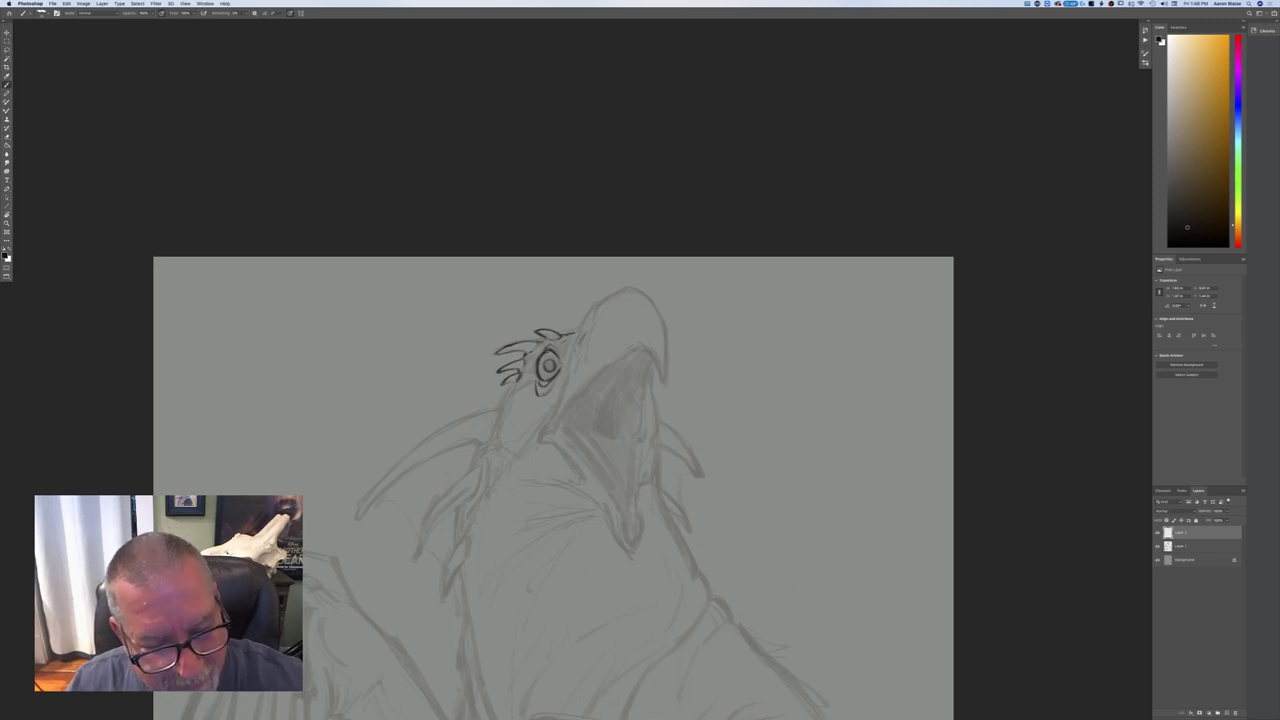
- Outline the back of the head, the jagged cheek feathers and the face edge running down to the mouth corner
left_click_drag(514, 384, 501, 406)
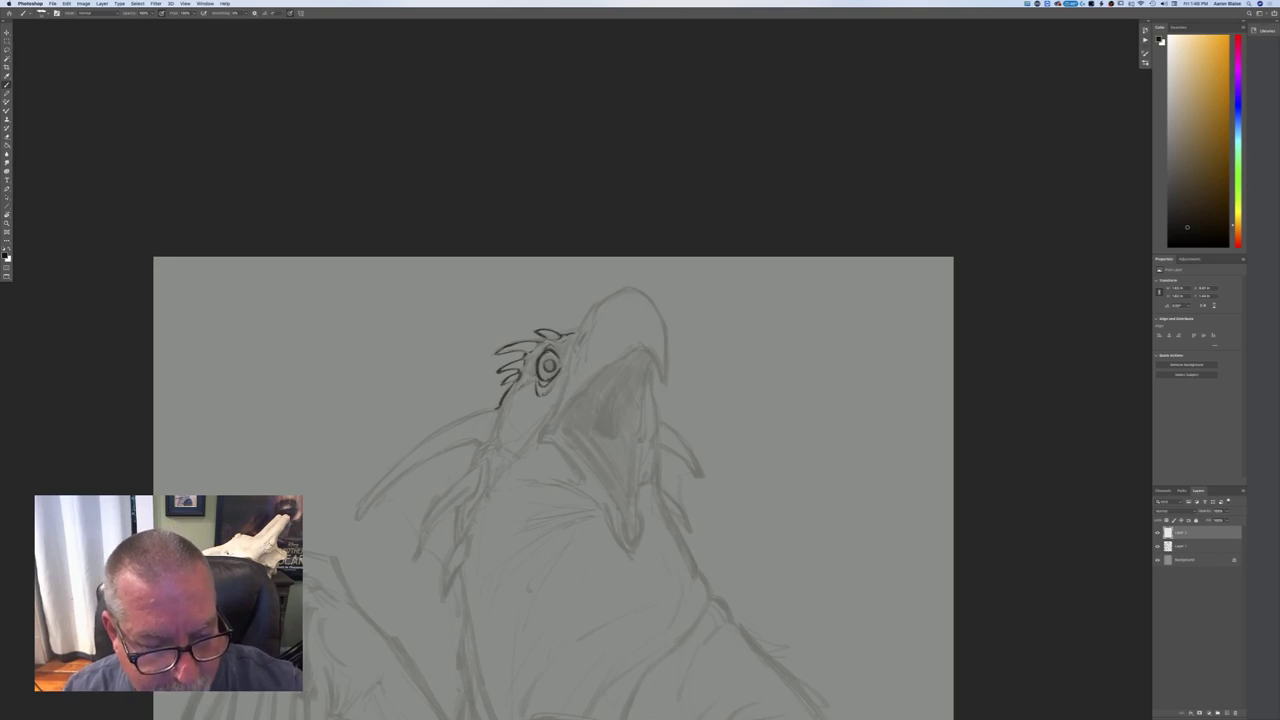
left_click_drag(503, 408, 494, 458)
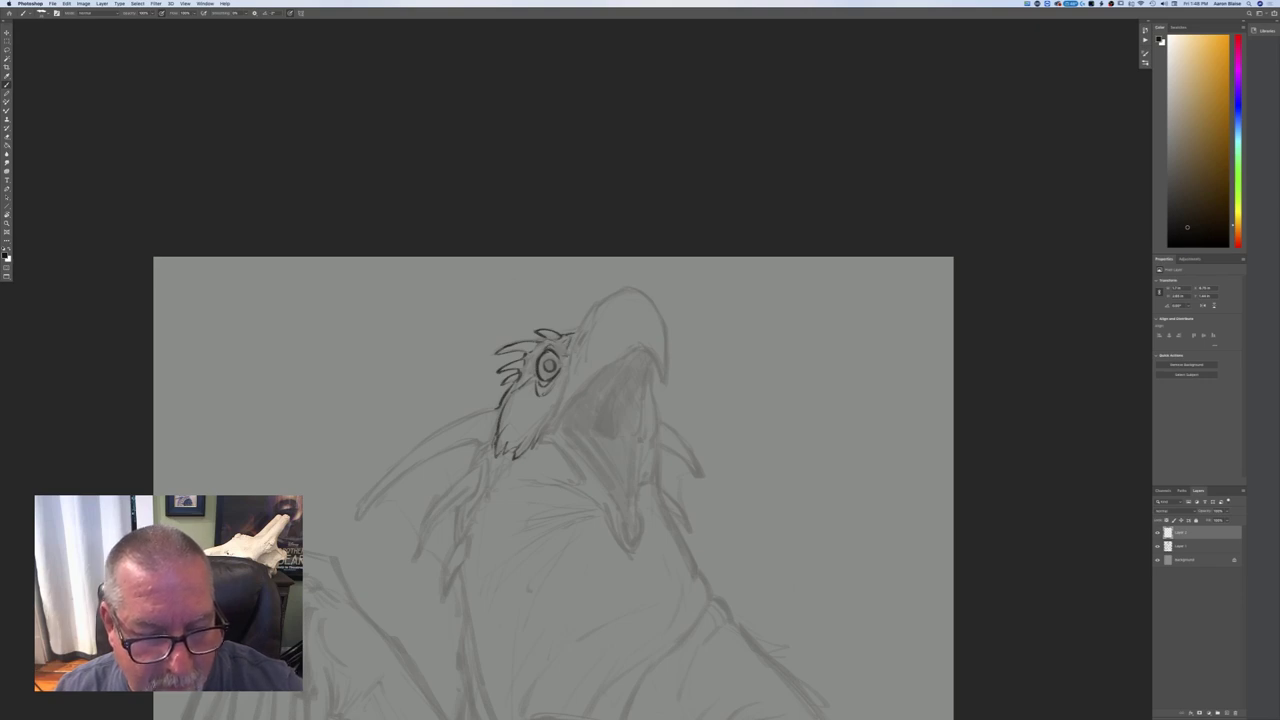
left_click_drag(569, 363, 539, 436)
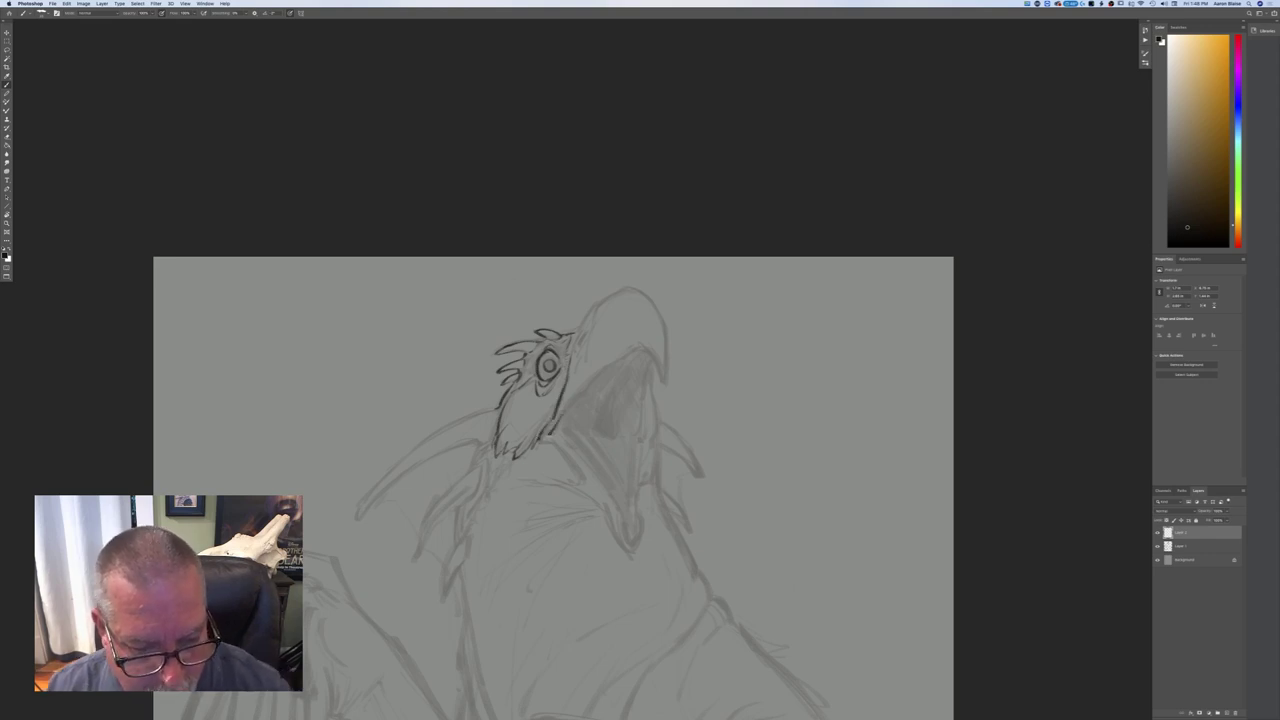
- Draw the lower beak's edge and rounded tip, the jaw skin fold beneath it, and the feathery line back to the neck
mouse_move(568, 446)
left_mouse_down()
mouse_move(630, 542)
mouse_move(640, 530)
mouse_move(634, 545)
left_mouse_up()
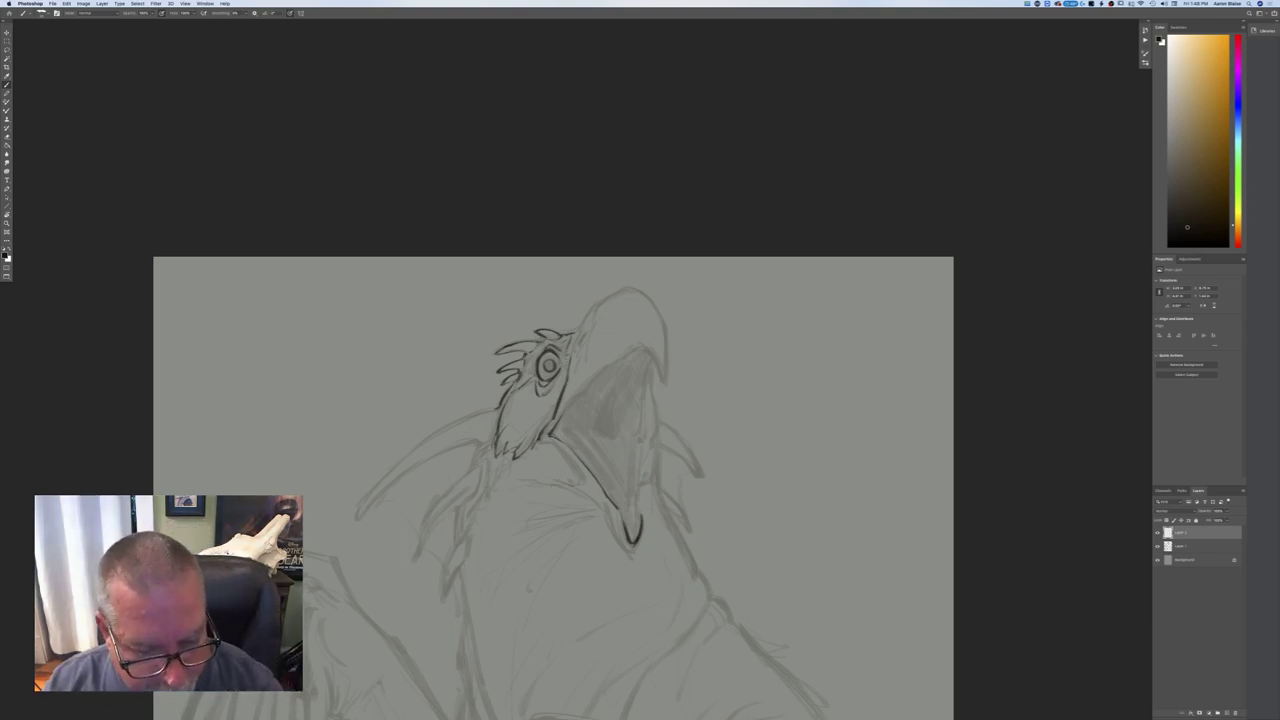
left_click_drag(563, 451, 584, 481)
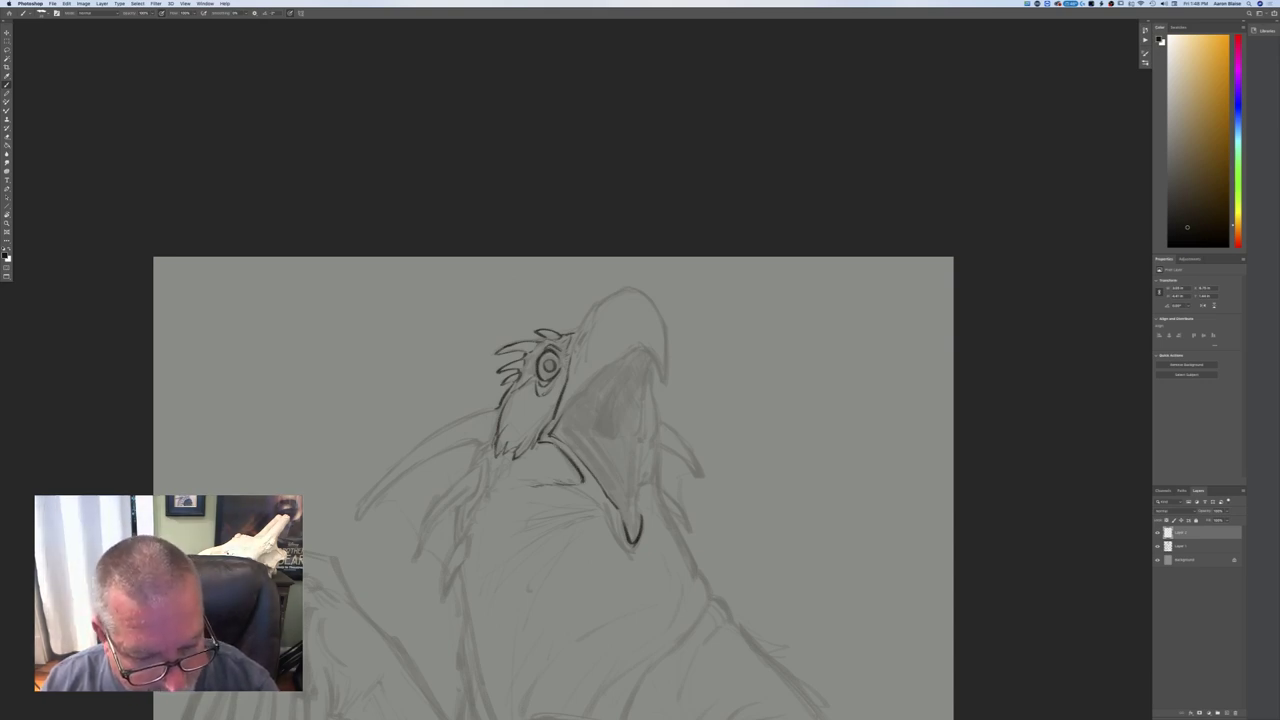
left_click_drag(538, 484, 512, 485)
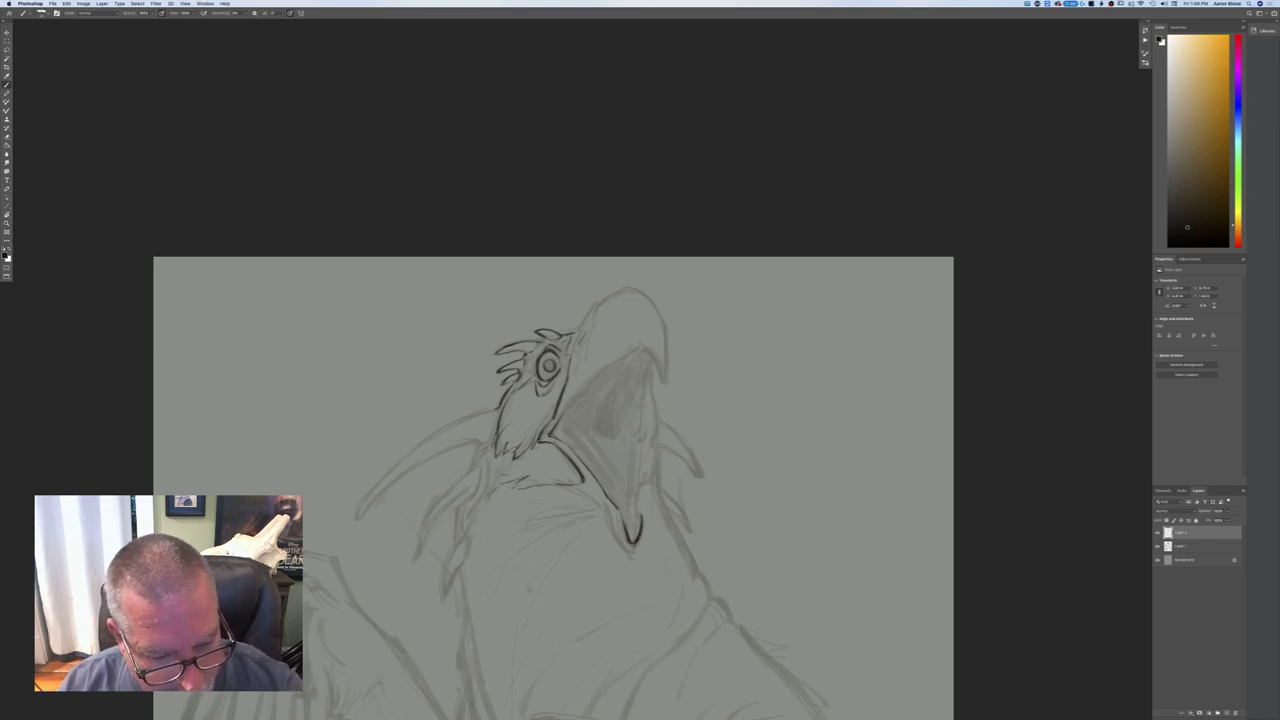
left_click_drag(510, 468, 486, 499)
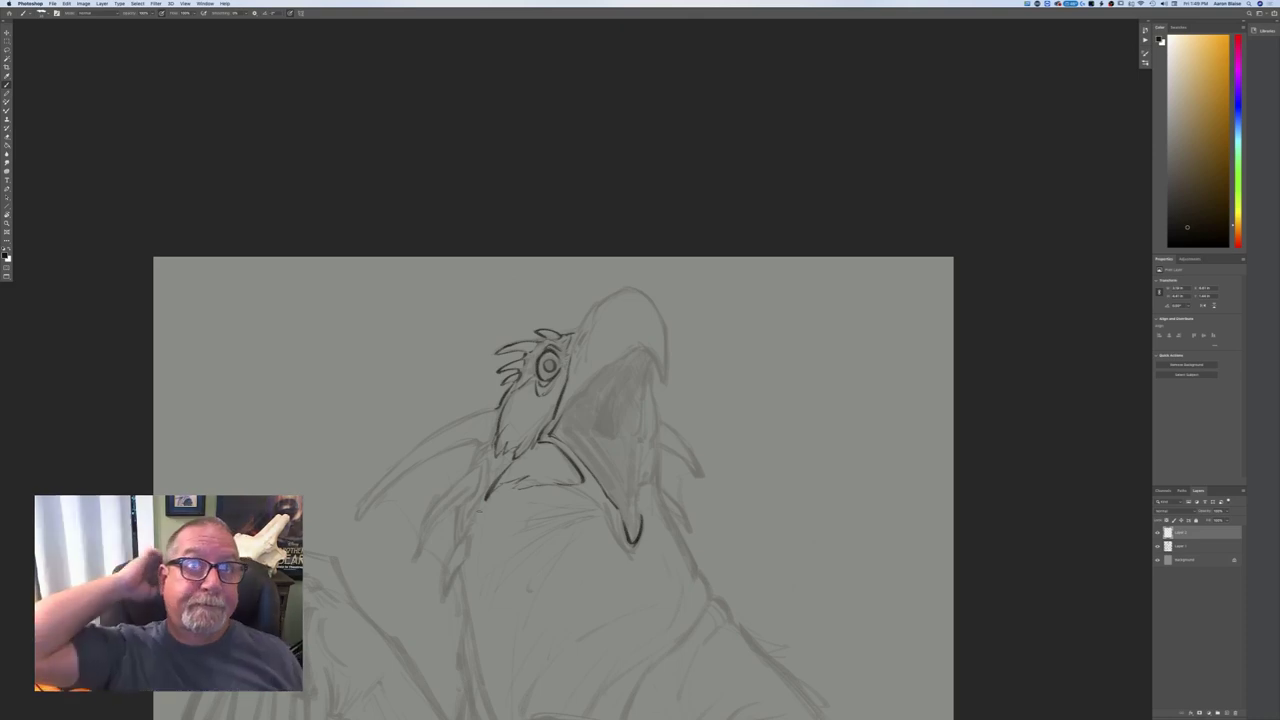
- Outline the hooked upper beak from brow to tip, add the nostril, and trace the beak's inner edge along the open mouth
left_click_drag(663, 334, 666, 380)
left_click_drag(662, 316, 634, 289)
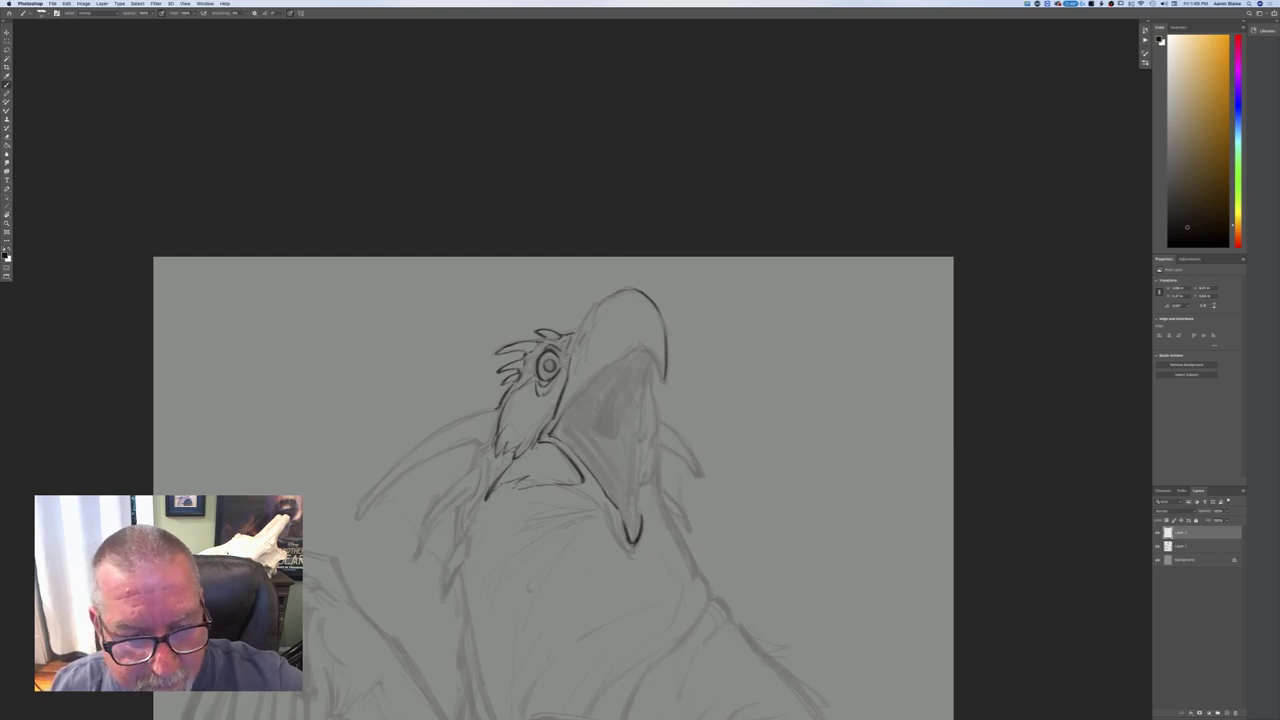
left_click_drag(599, 307, 589, 336)
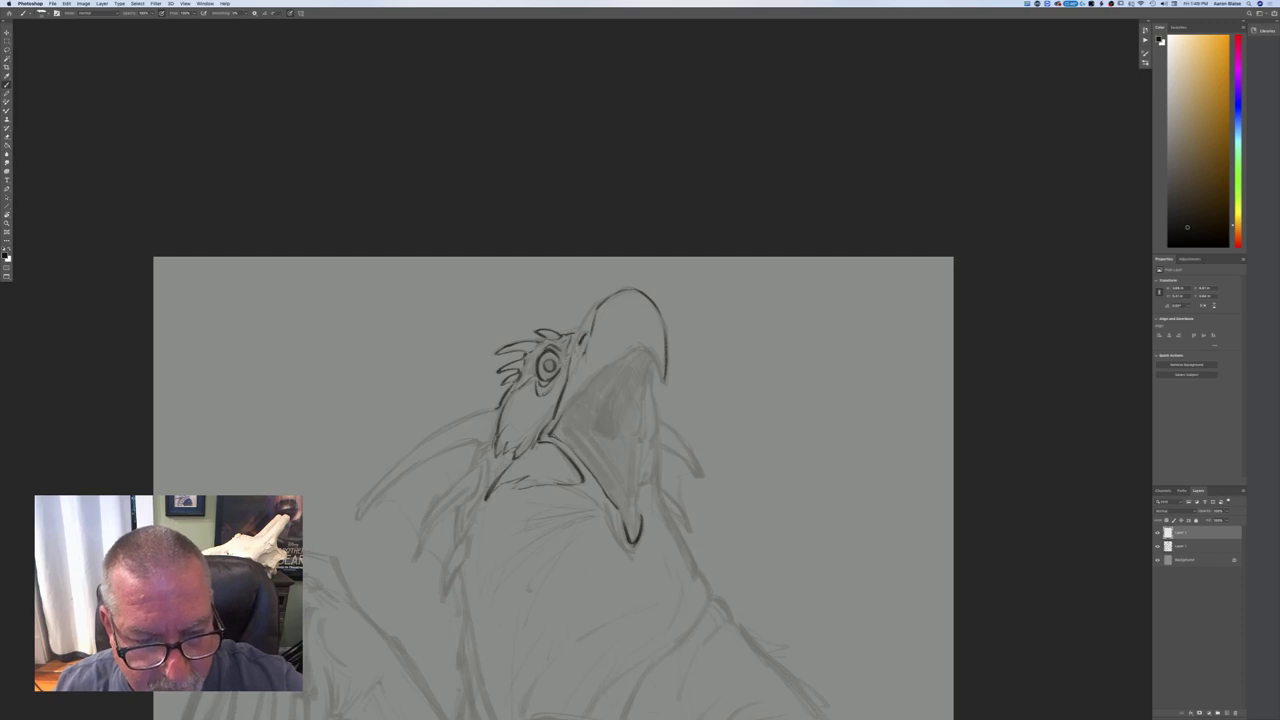
left_click_drag(604, 300, 580, 332)
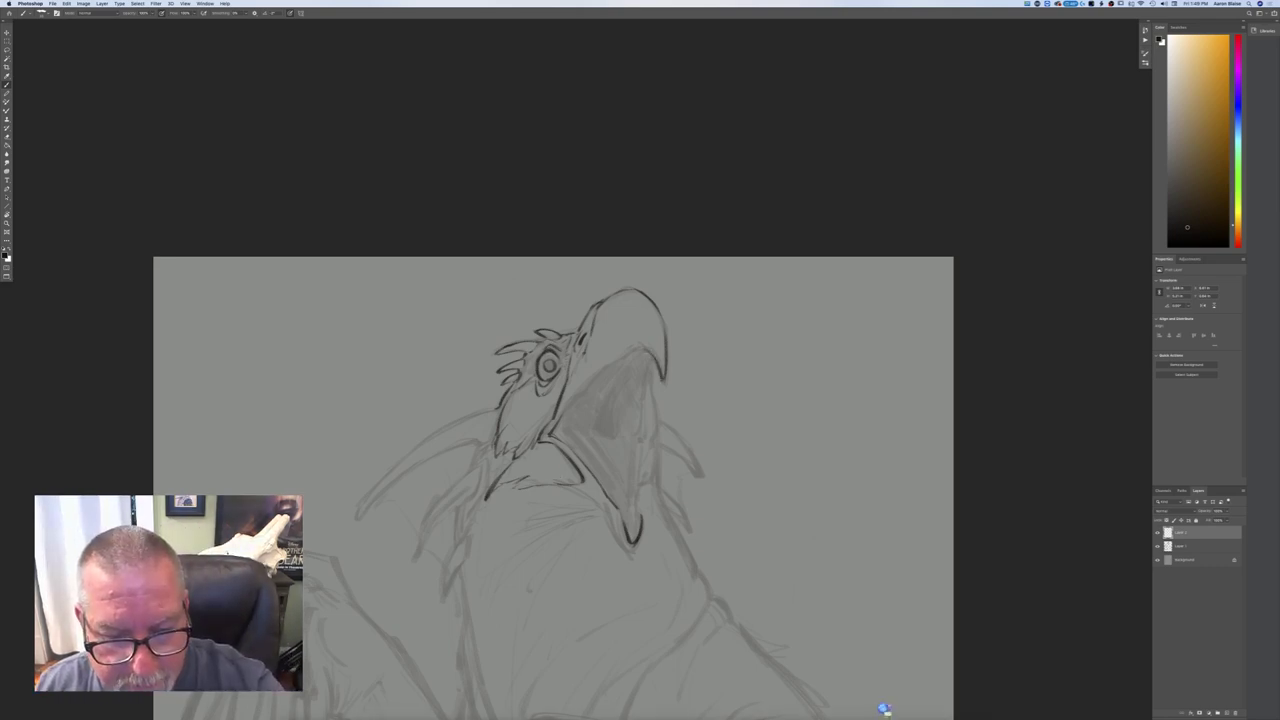
left_click_drag(636, 350, 620, 359)
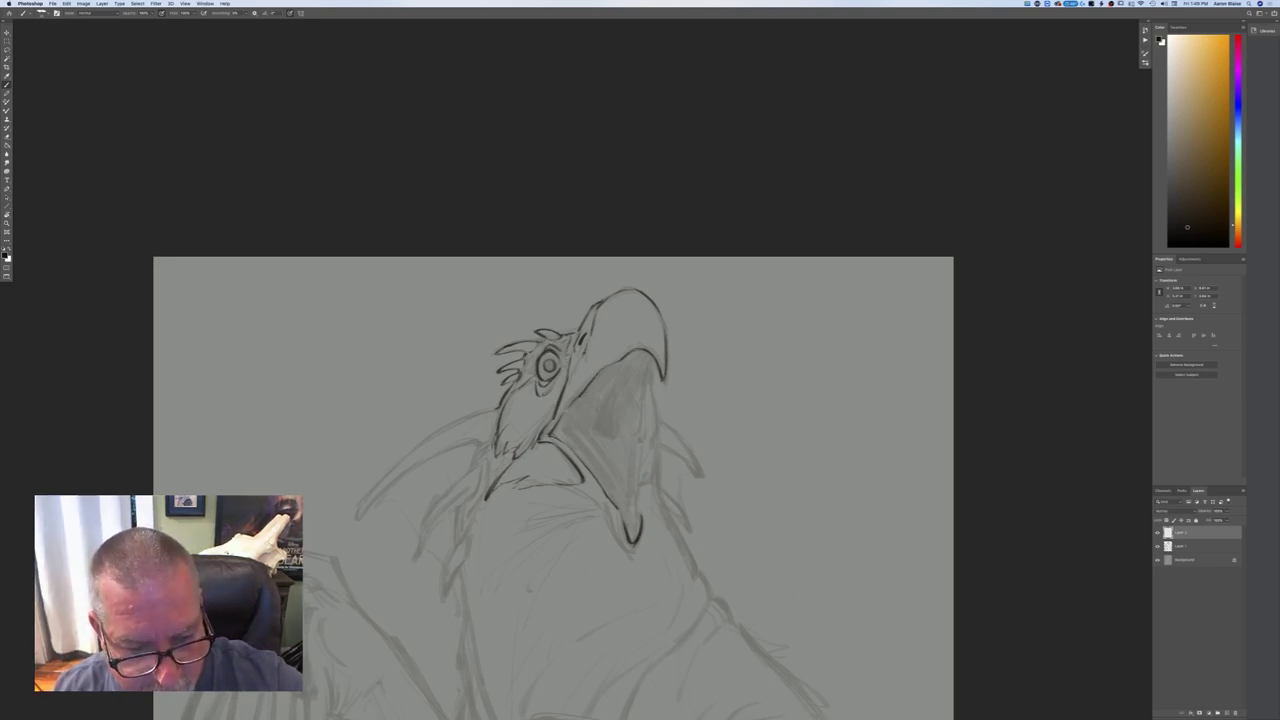
- Ink the inner edge of the far side of the open mouth from beneath the beak's hook down towards the lower beak
left_click_drag(645, 357, 652, 377)
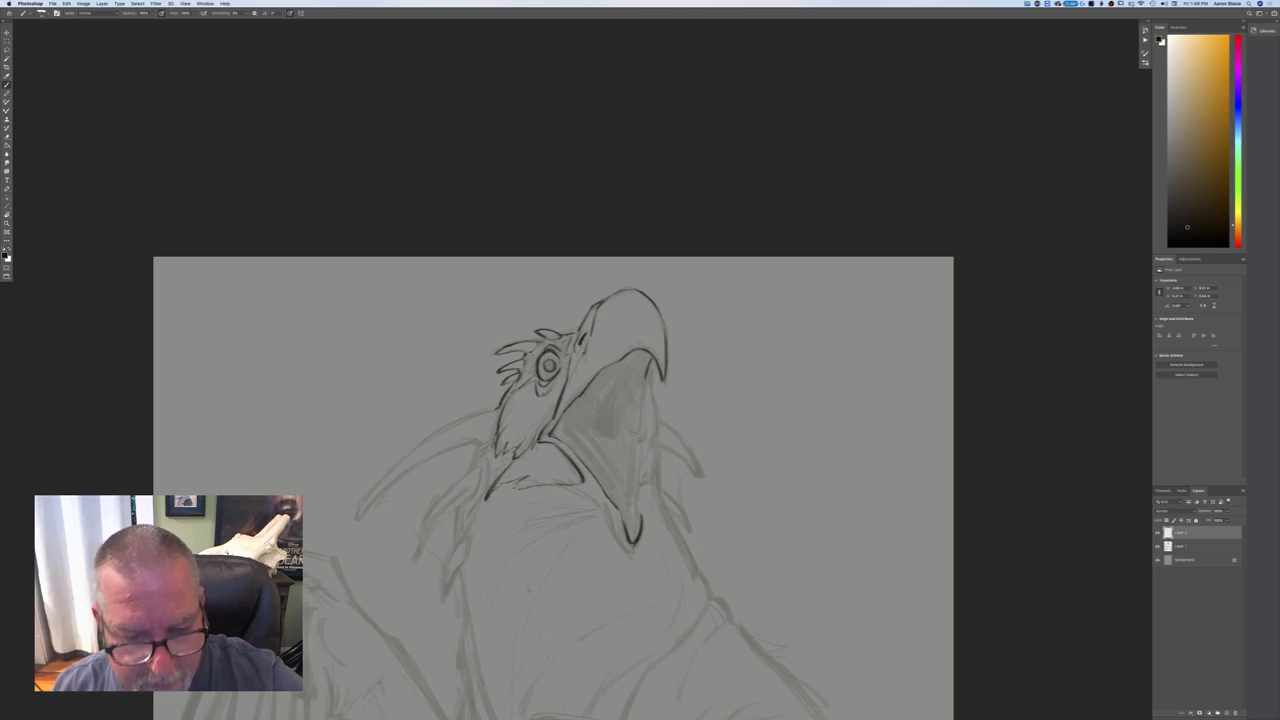
left_click_drag(647, 376, 642, 403)
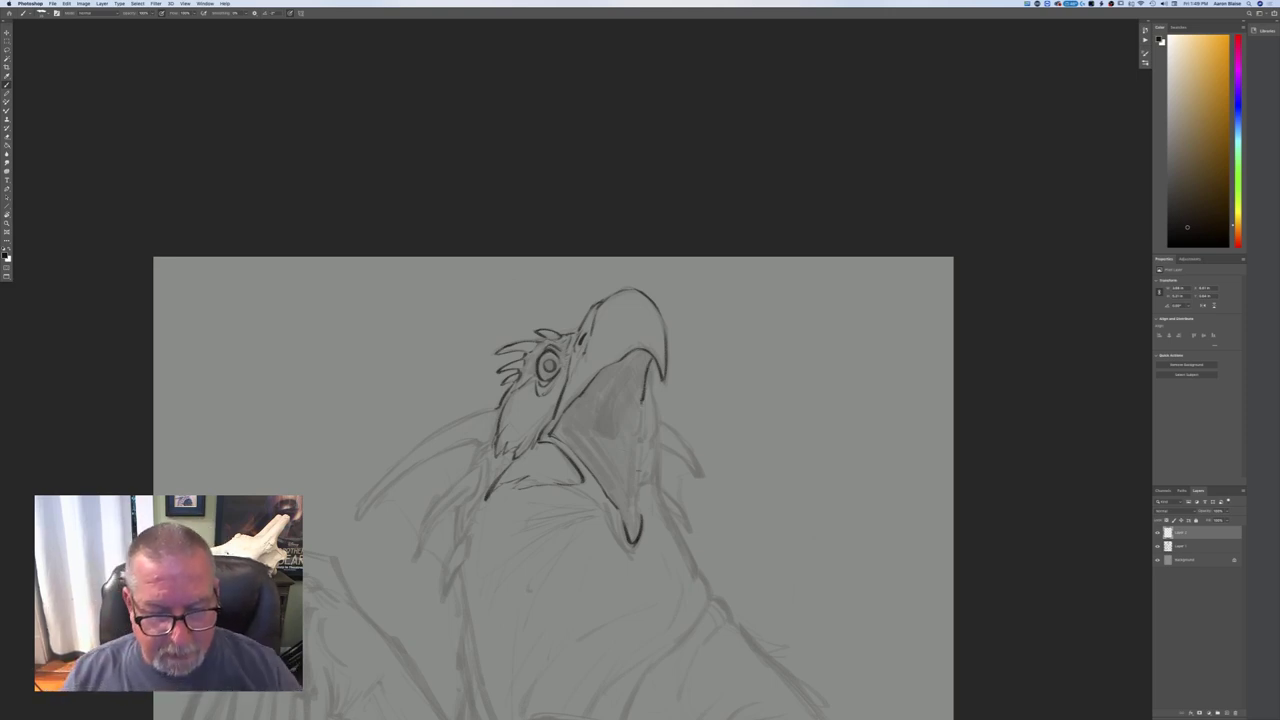
left_click_drag(644, 404, 641, 435)
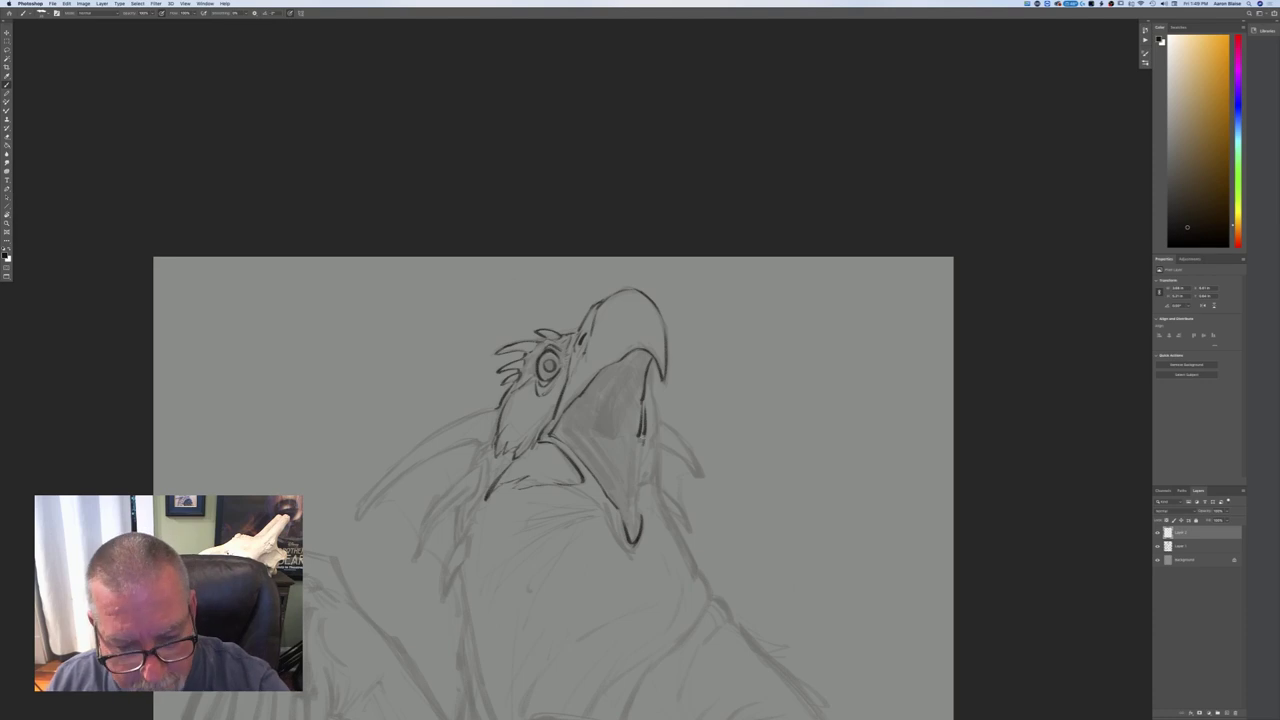
left_click_drag(645, 436, 640, 467)
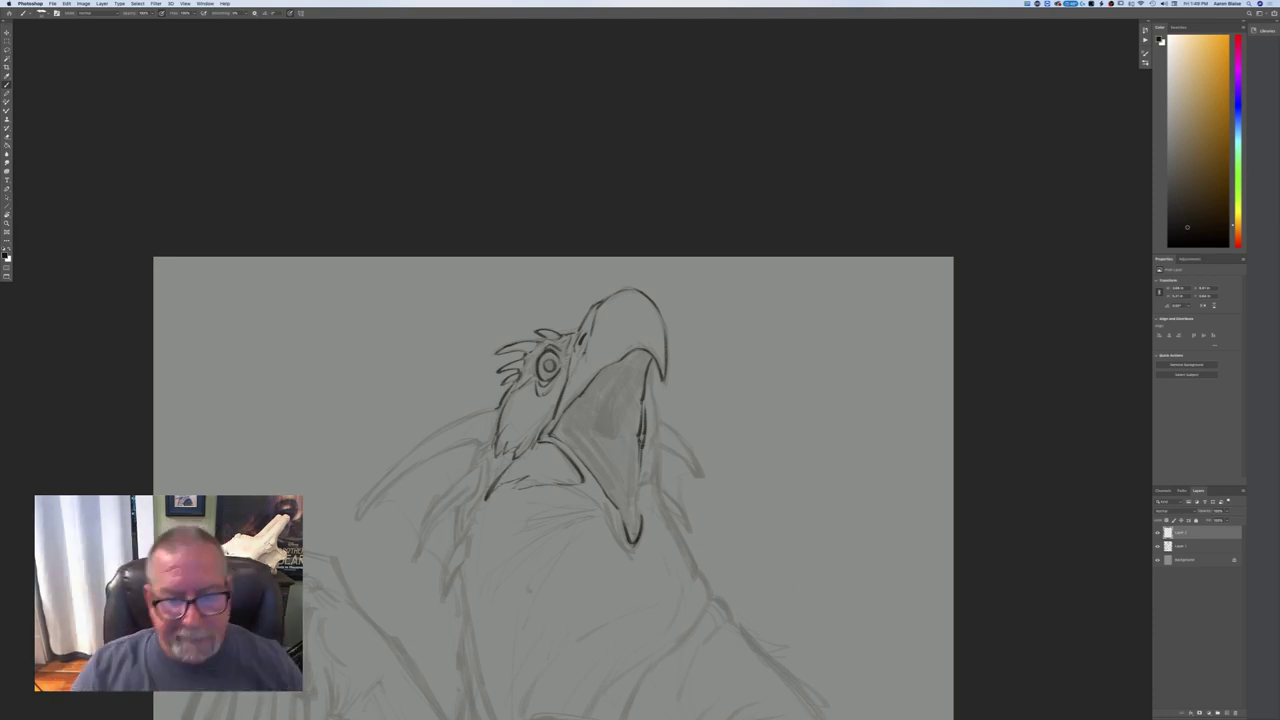
left_click_drag(650, 361, 648, 379)
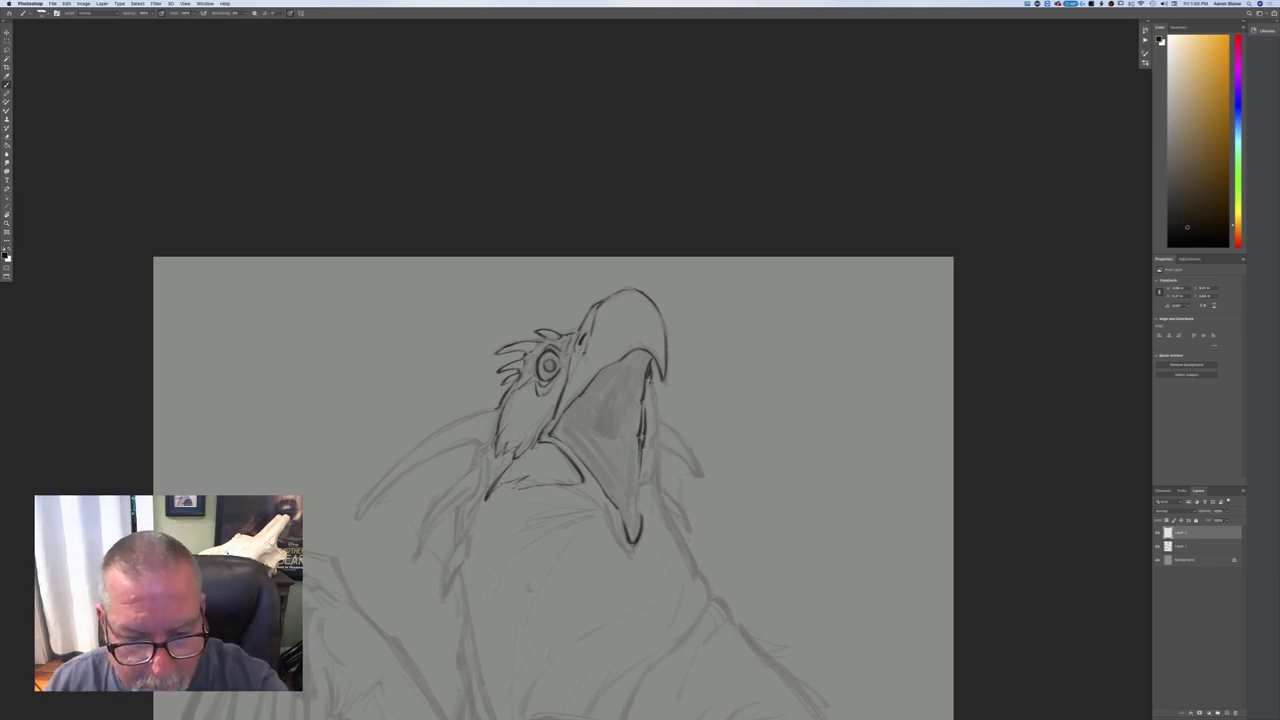
- Outline the far cheek down into the front of the neck, and add the tongue and fold lines inside the mouth
mouse_move(657, 415)
left_mouse_down()
mouse_move(668, 518)
mouse_move(695, 563)
left_mouse_up()
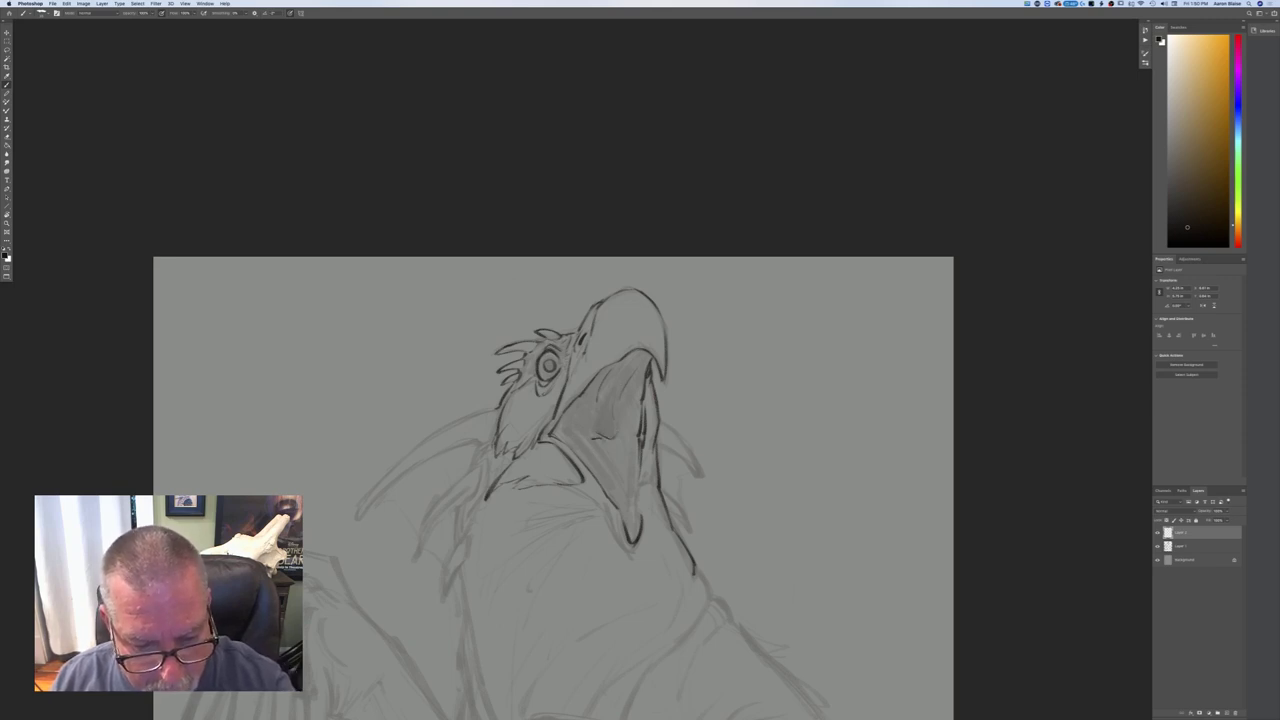
left_click_drag(623, 443, 627, 497)
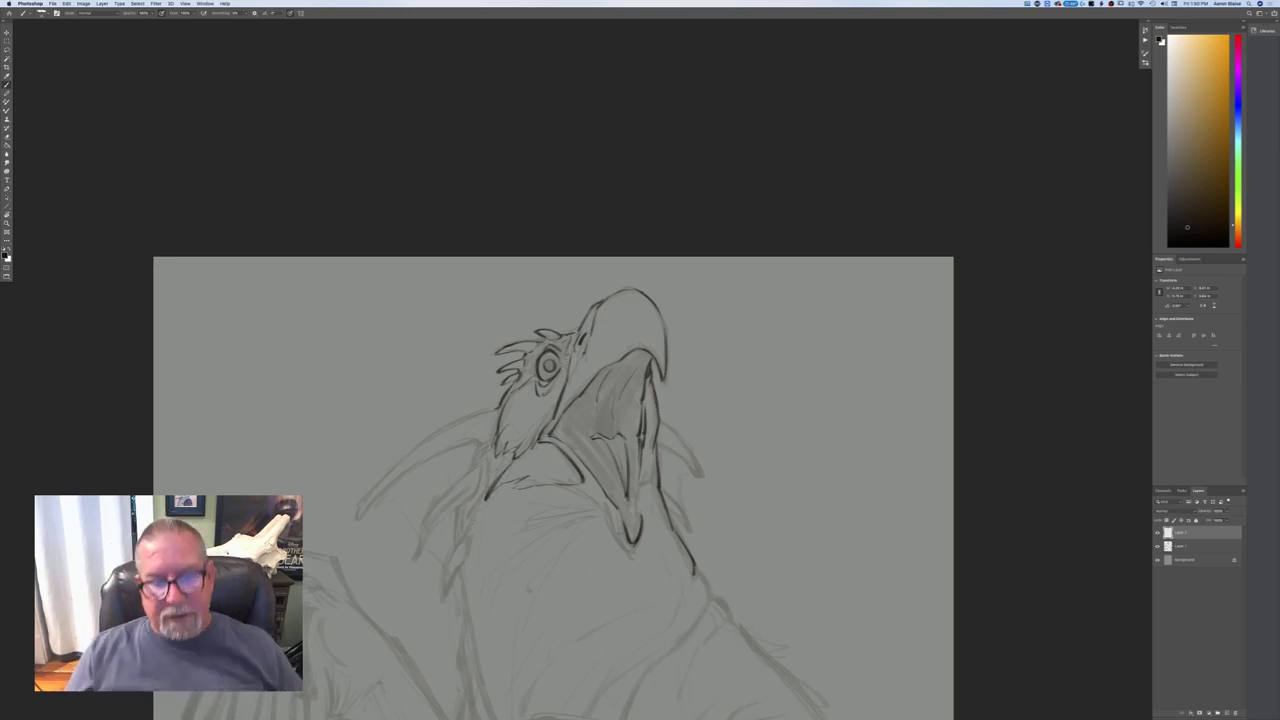
mouse_move(617, 444)
left_mouse_down()
mouse_move(637, 515)
mouse_move(637, 503)
left_mouse_up()
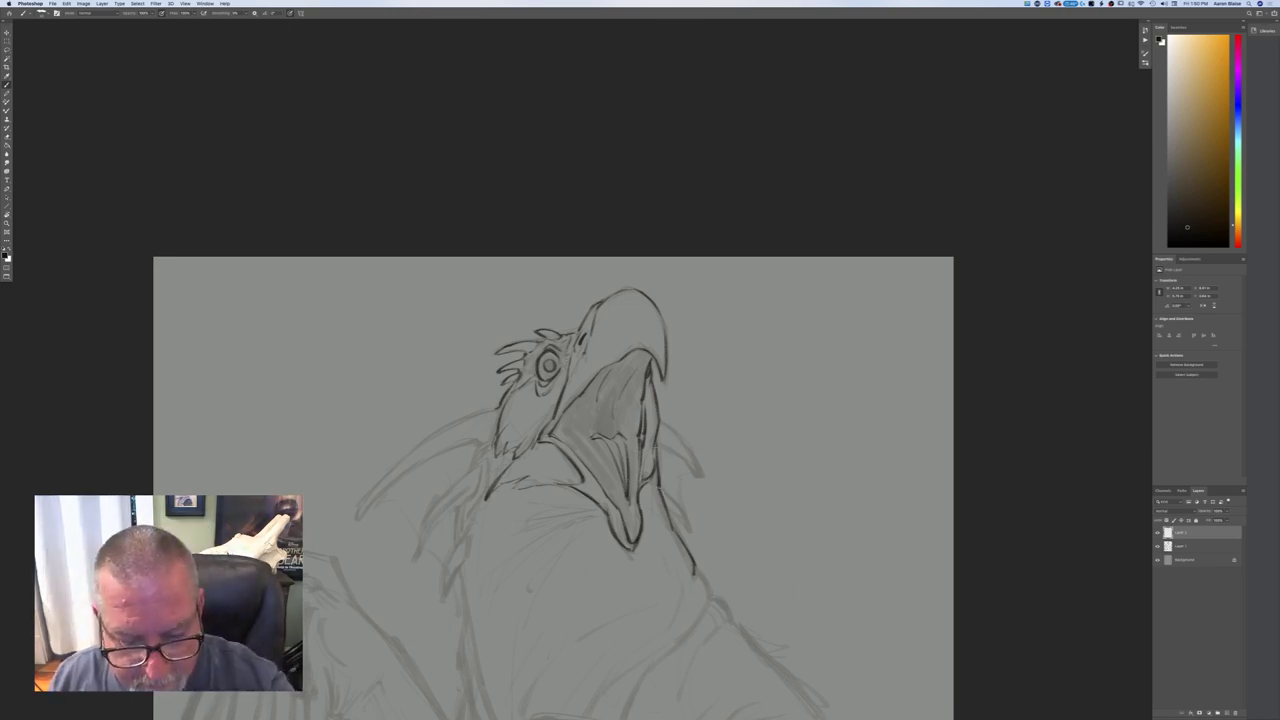
- Extend the neck's front contour to the shoulder and draw curved skin folds on the throat below the jaw
left_click_drag(695, 572, 713, 596)
left_click_drag(287, 611, 318, 410)
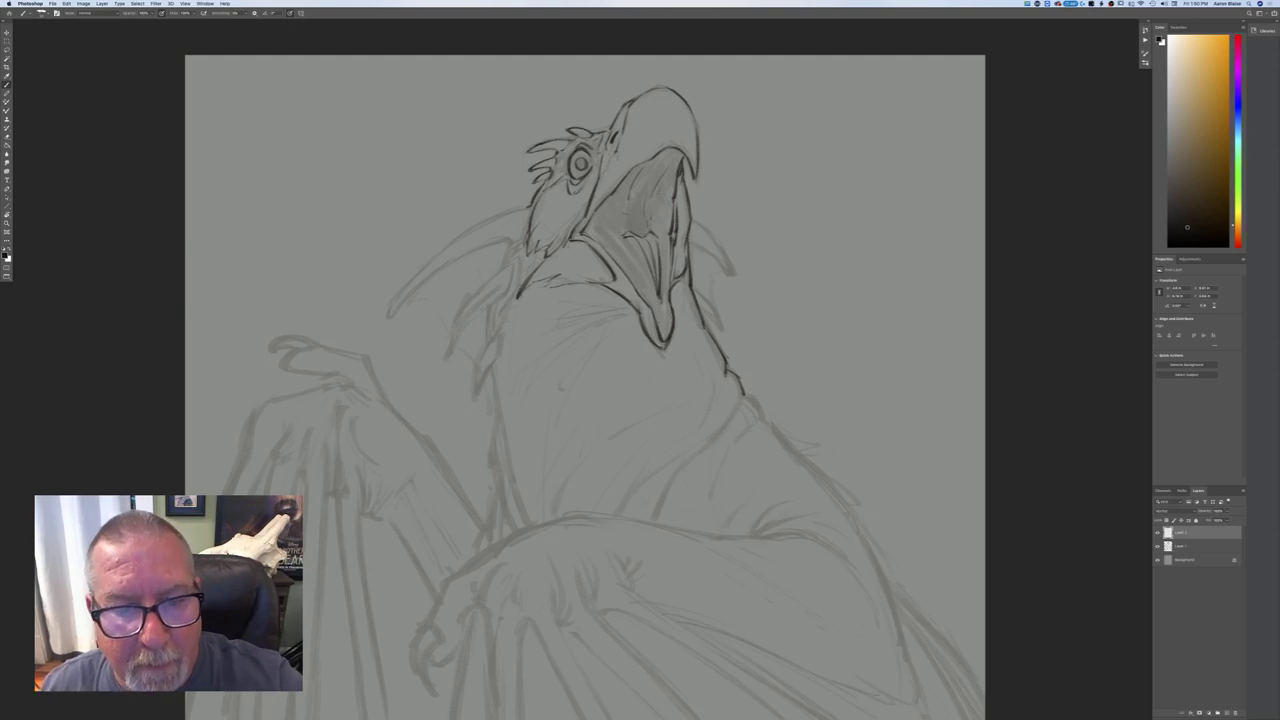
left_click_drag(638, 202, 628, 226)
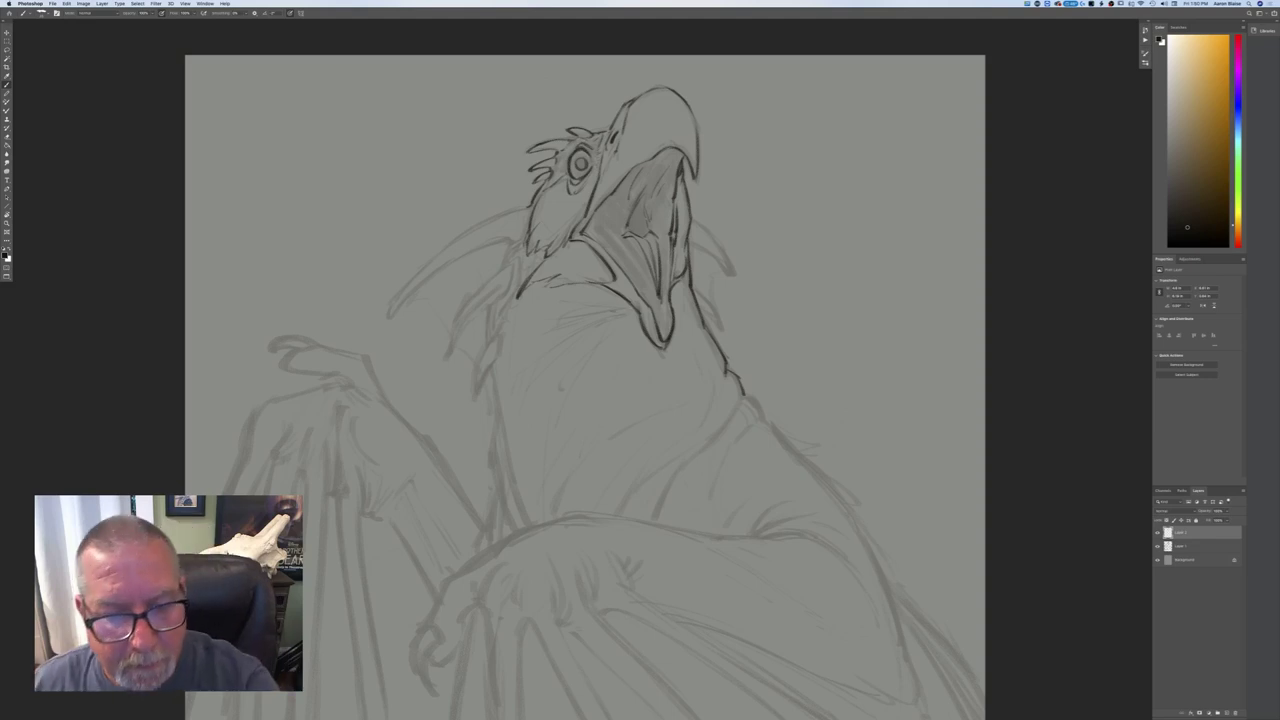
mouse_move(556, 312)
left_mouse_down()
mouse_move(582, 306)
mouse_move(534, 348)
mouse_move(532, 376)
left_mouse_up()
left_click_drag(568, 342, 526, 406)
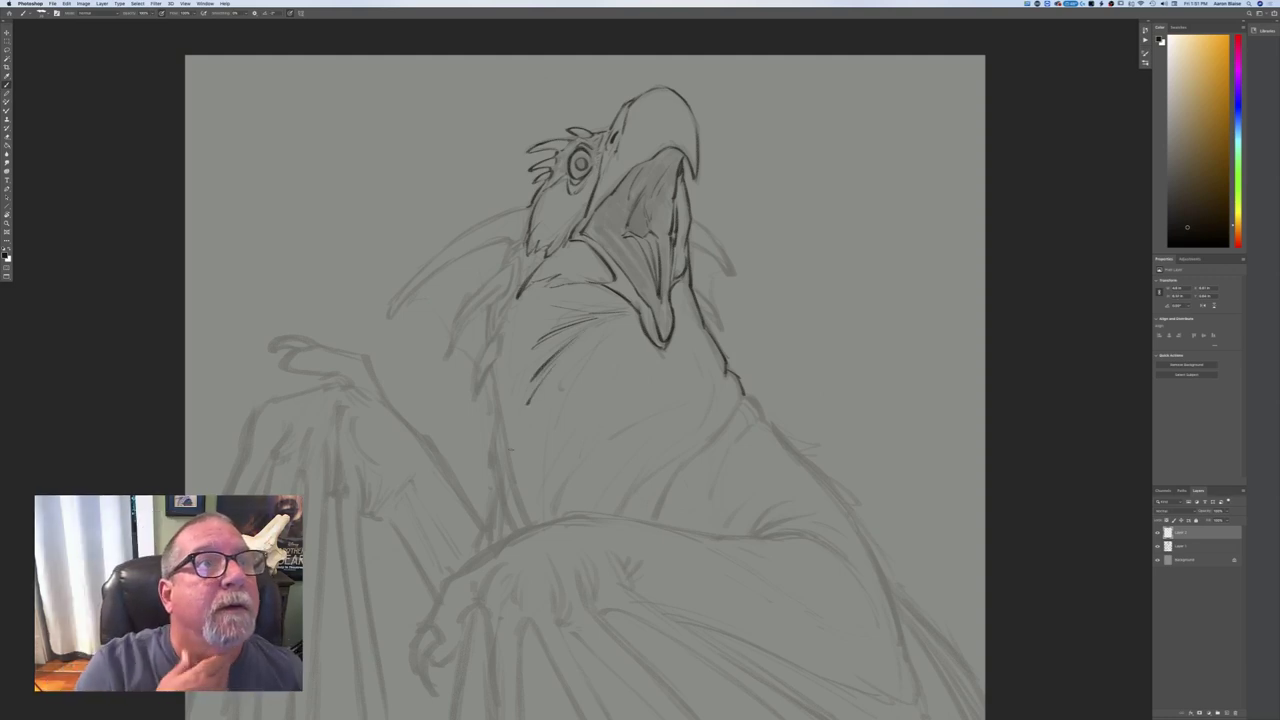
- Outline the two curved spikes on the far side of the head and the long curved horn behind the cheek
mouse_move(690, 221)
left_mouse_down()
mouse_move(736, 276)
mouse_move(704, 249)
mouse_move(716, 323)
left_mouse_up()
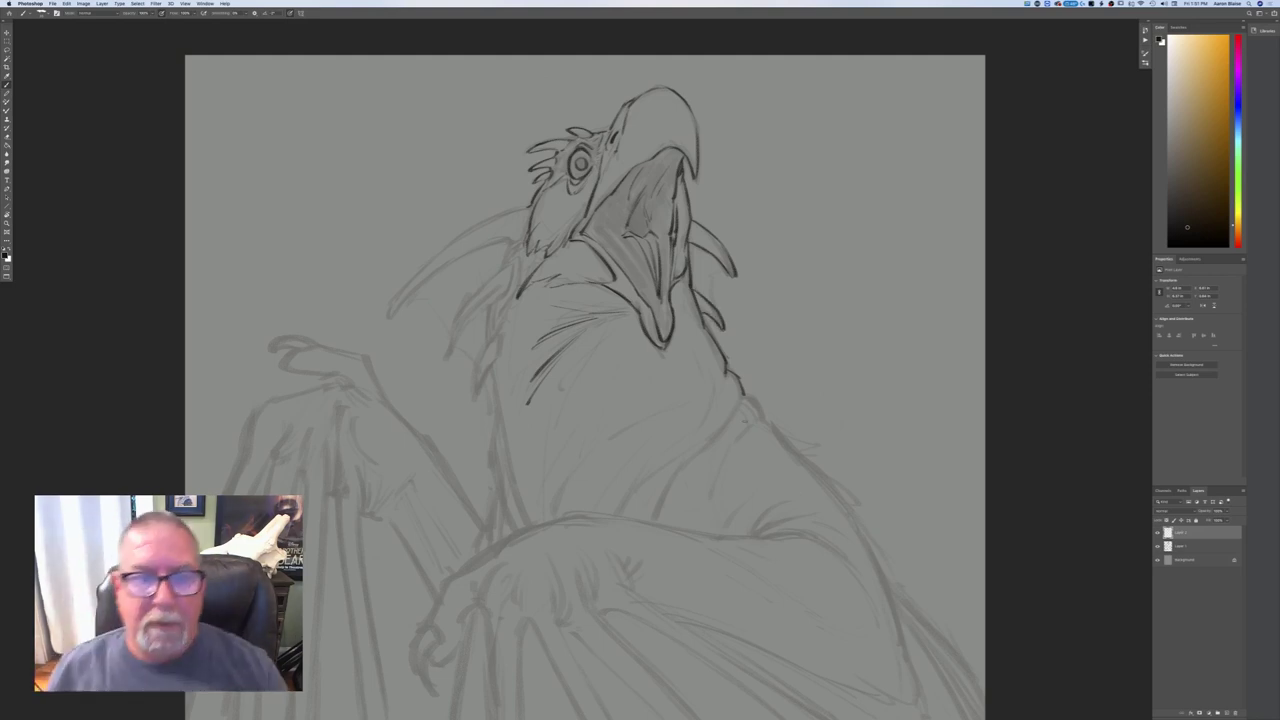
key("super+minus")
key("super+minus")
key("super+minus")
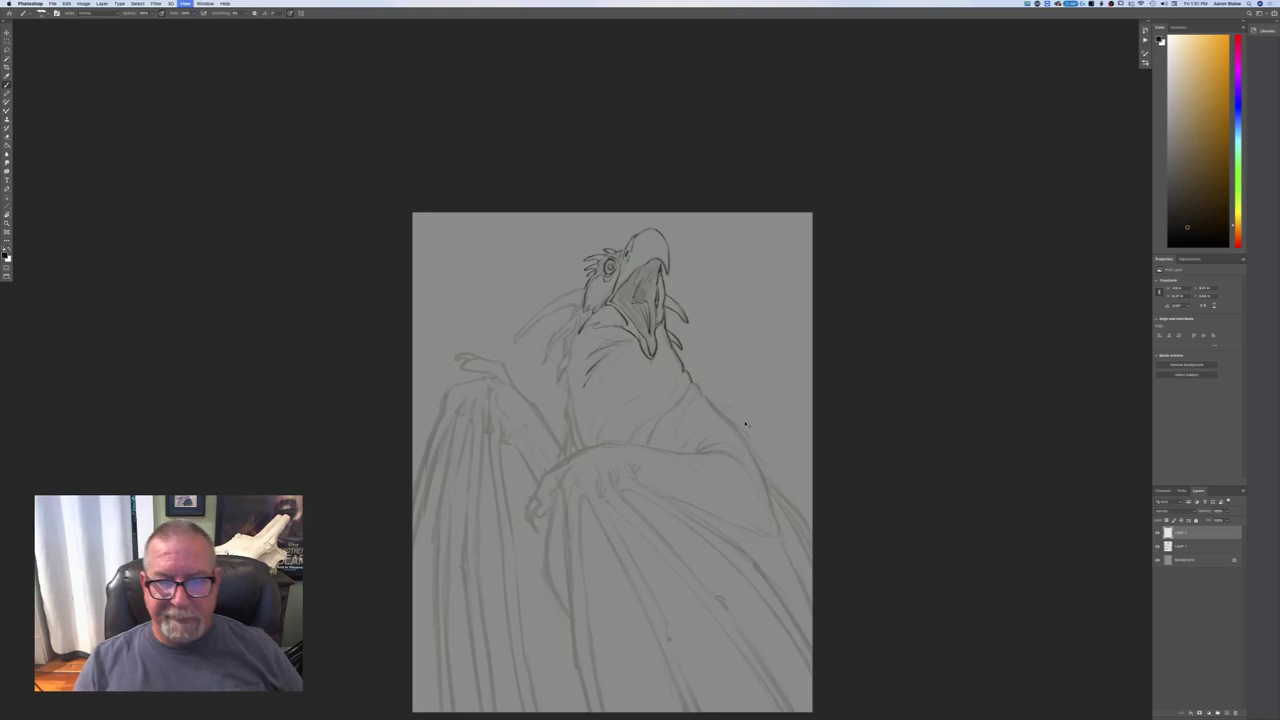
key("super+equal")
key("super+equal")
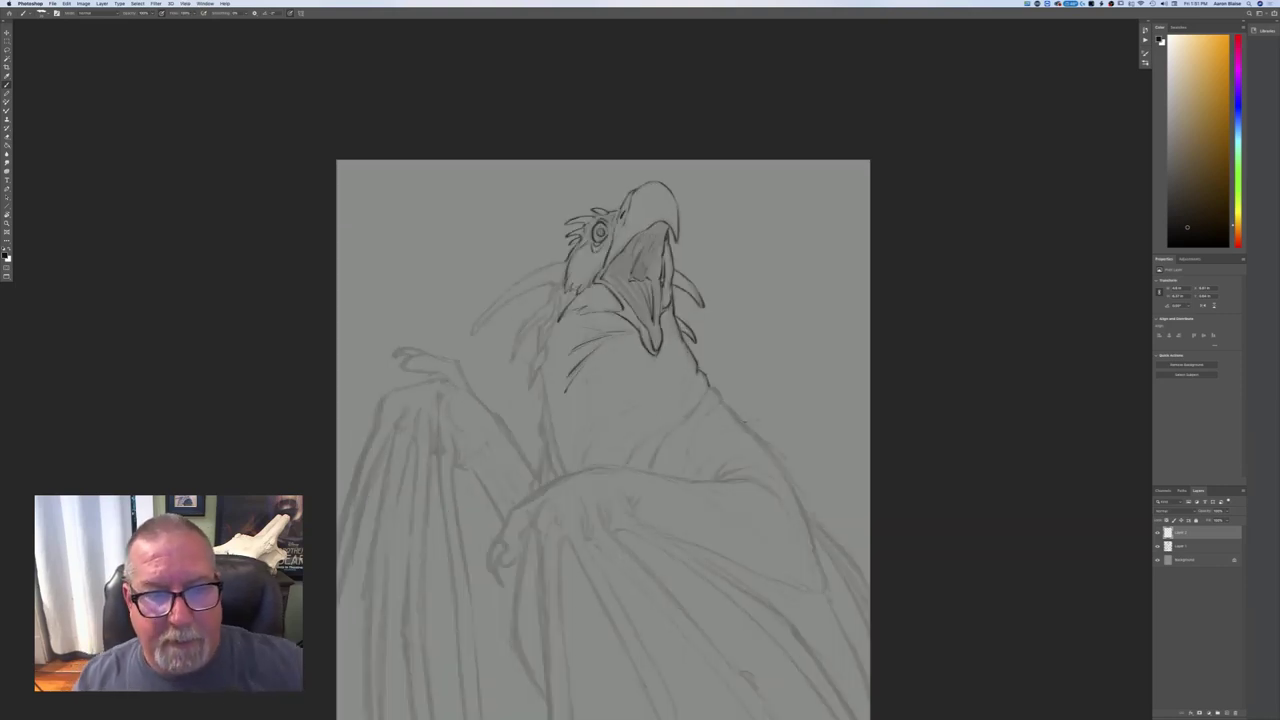
left_click_drag(556, 264, 470, 332)
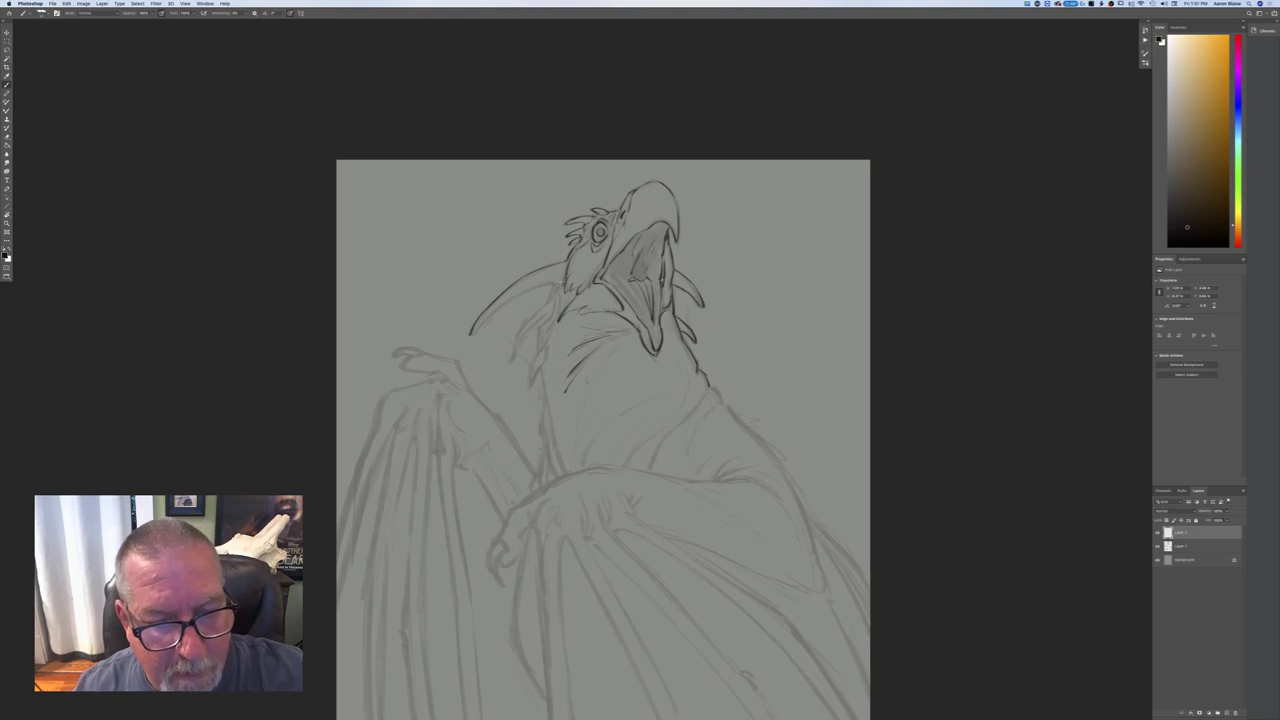
left_click_drag(564, 264, 558, 280)
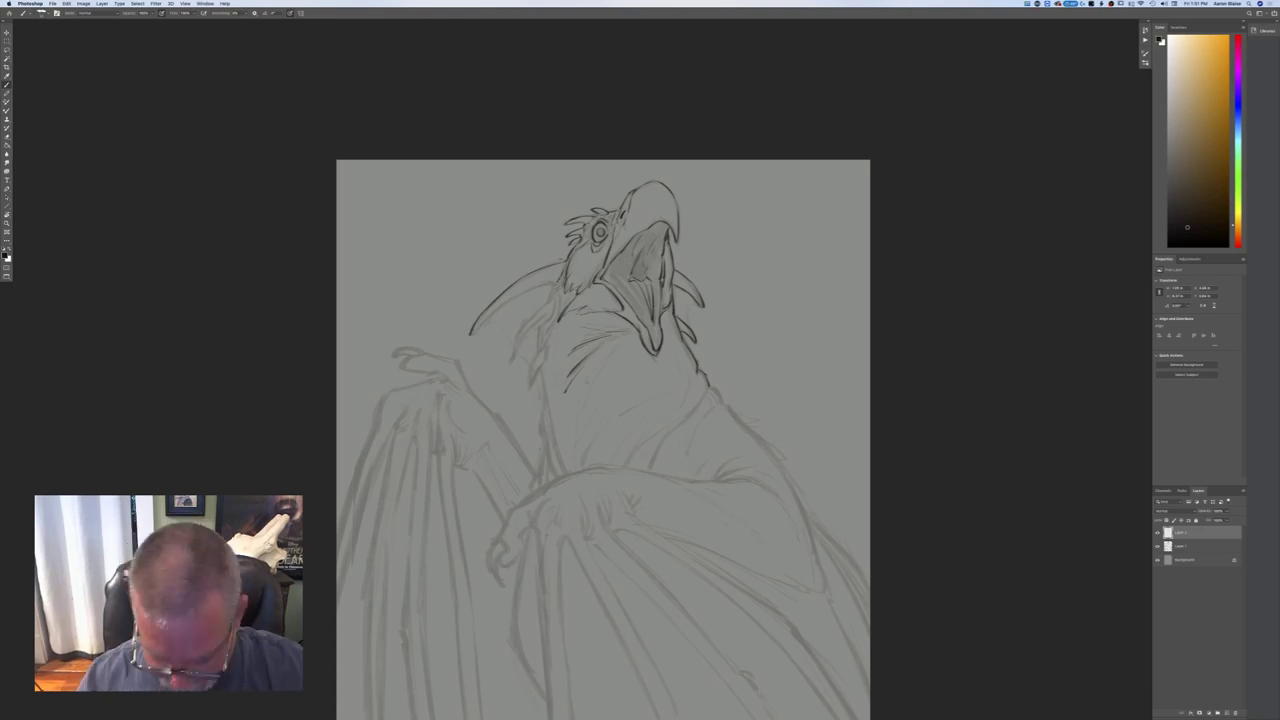
key("super+plus")
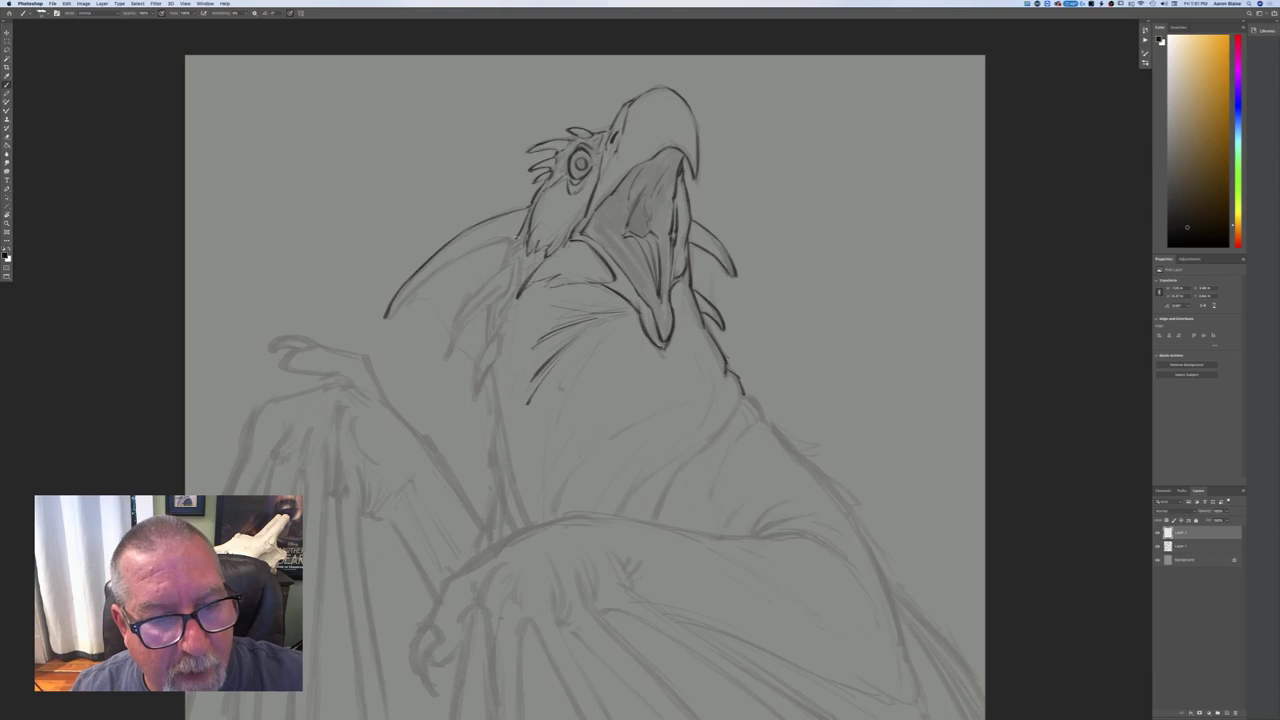
left_click_drag(500, 241, 457, 258)
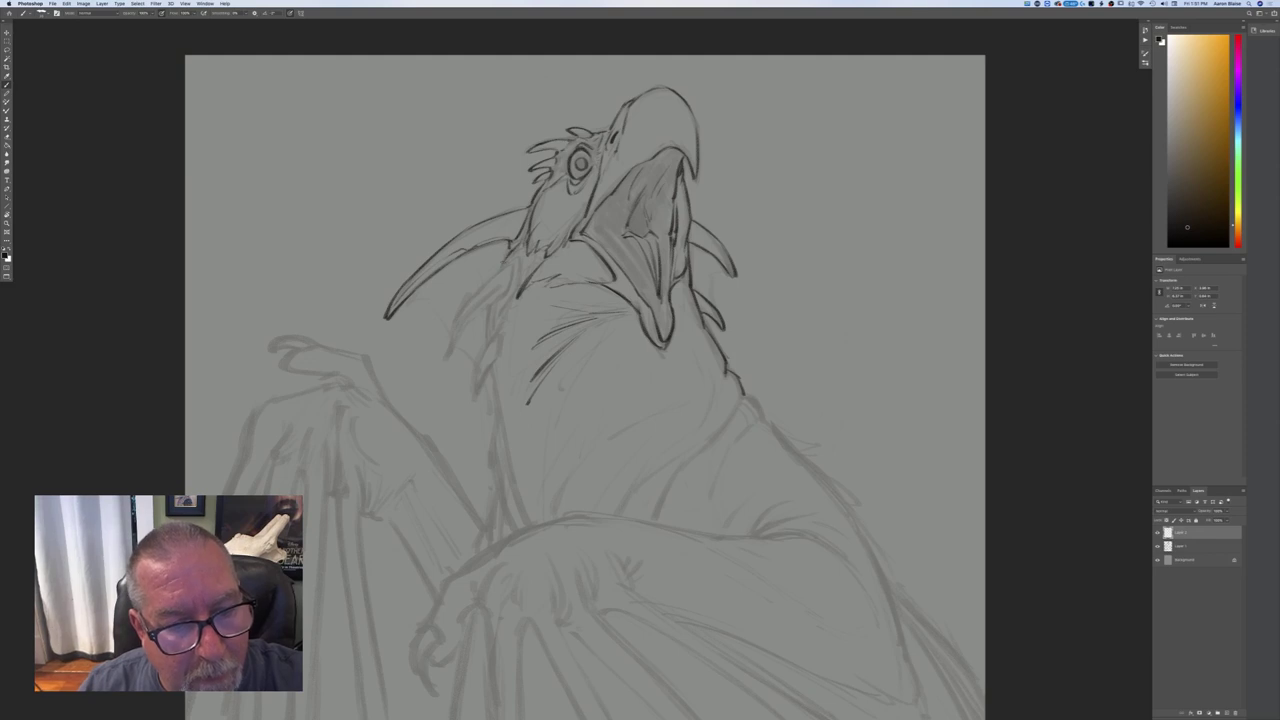
- Draw the feathery edge beneath the long horn and outline the second, shorter curved spike below it
left_click_drag(515, 263, 503, 294)
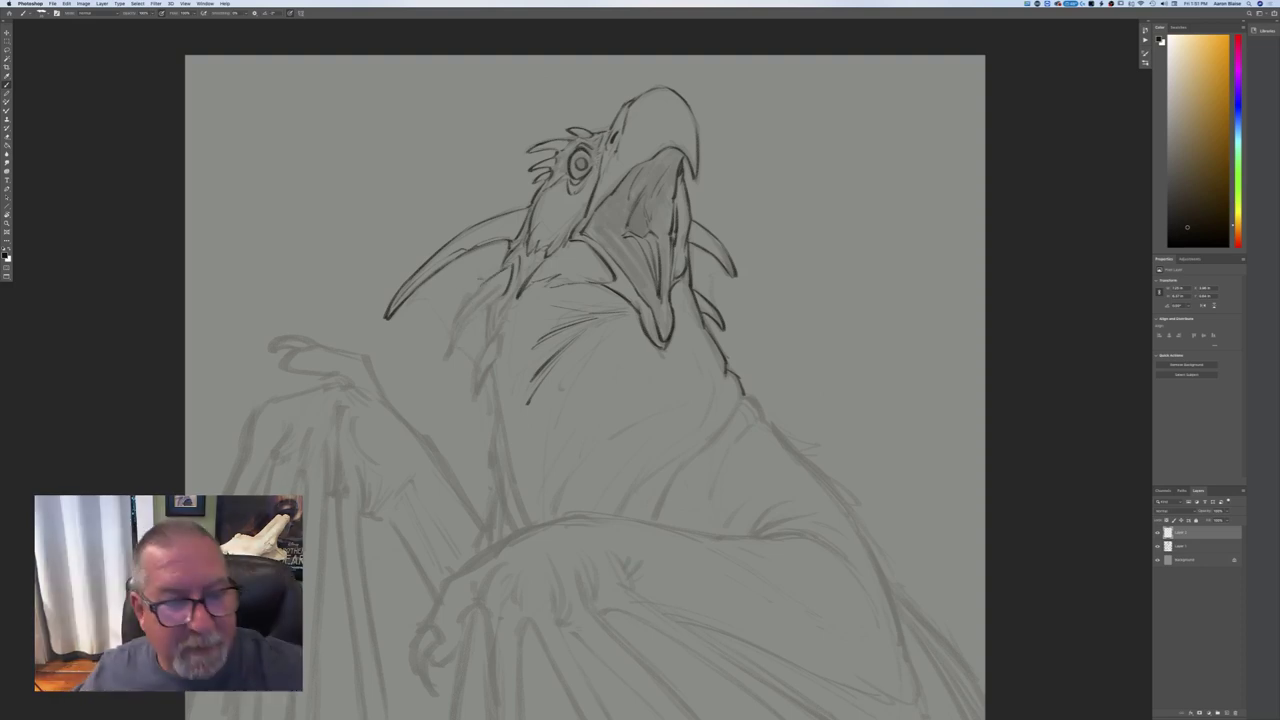
left_click_drag(478, 292, 448, 341)
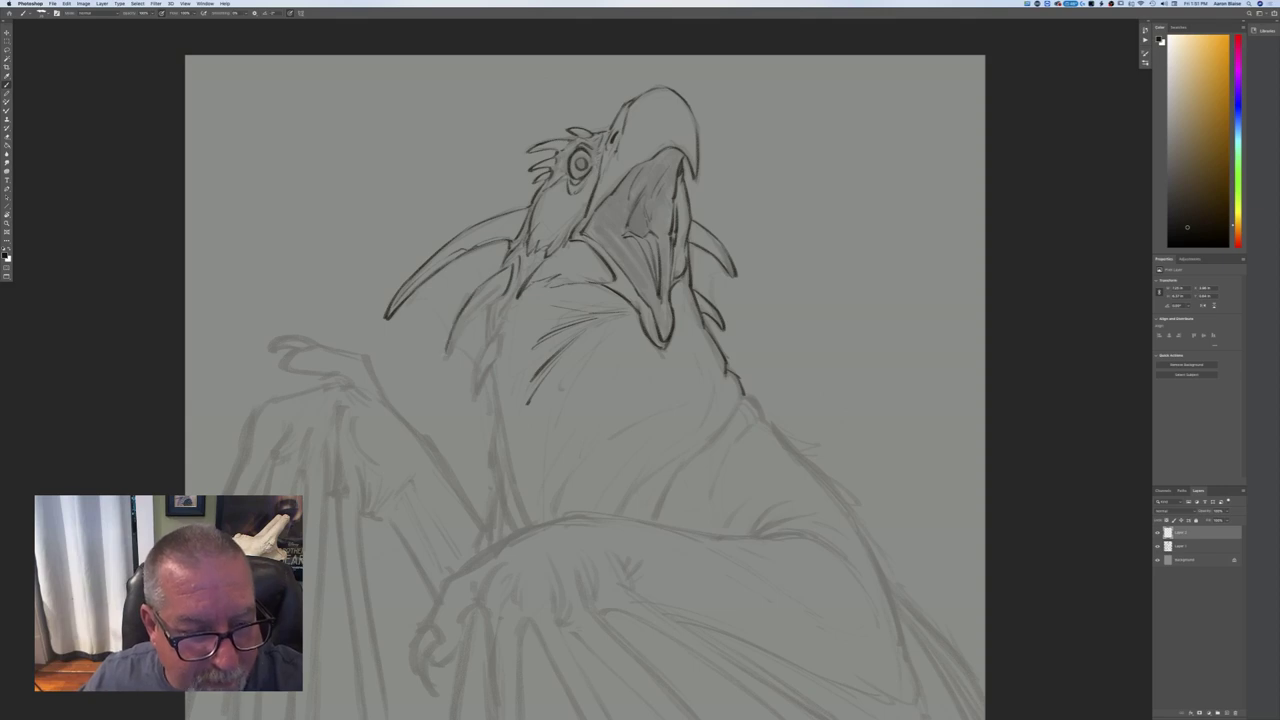
left_click_drag(483, 308, 458, 338)
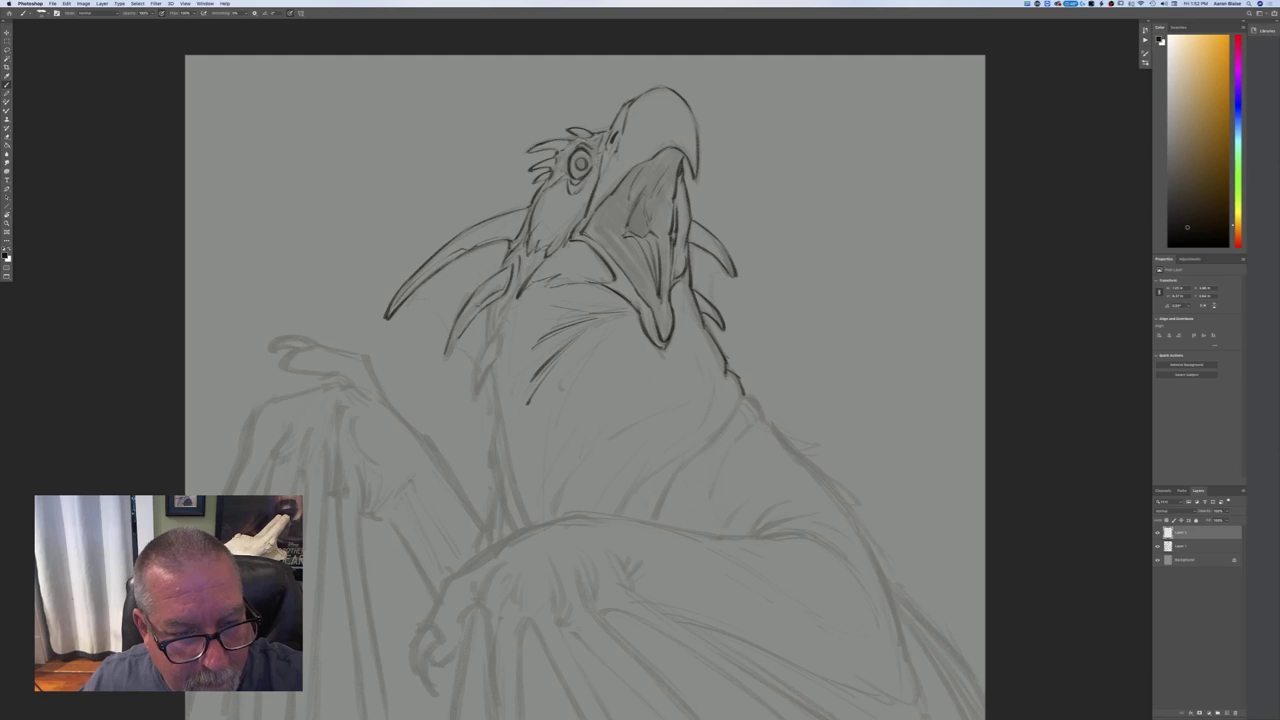
left_click_drag(456, 338, 441, 360)
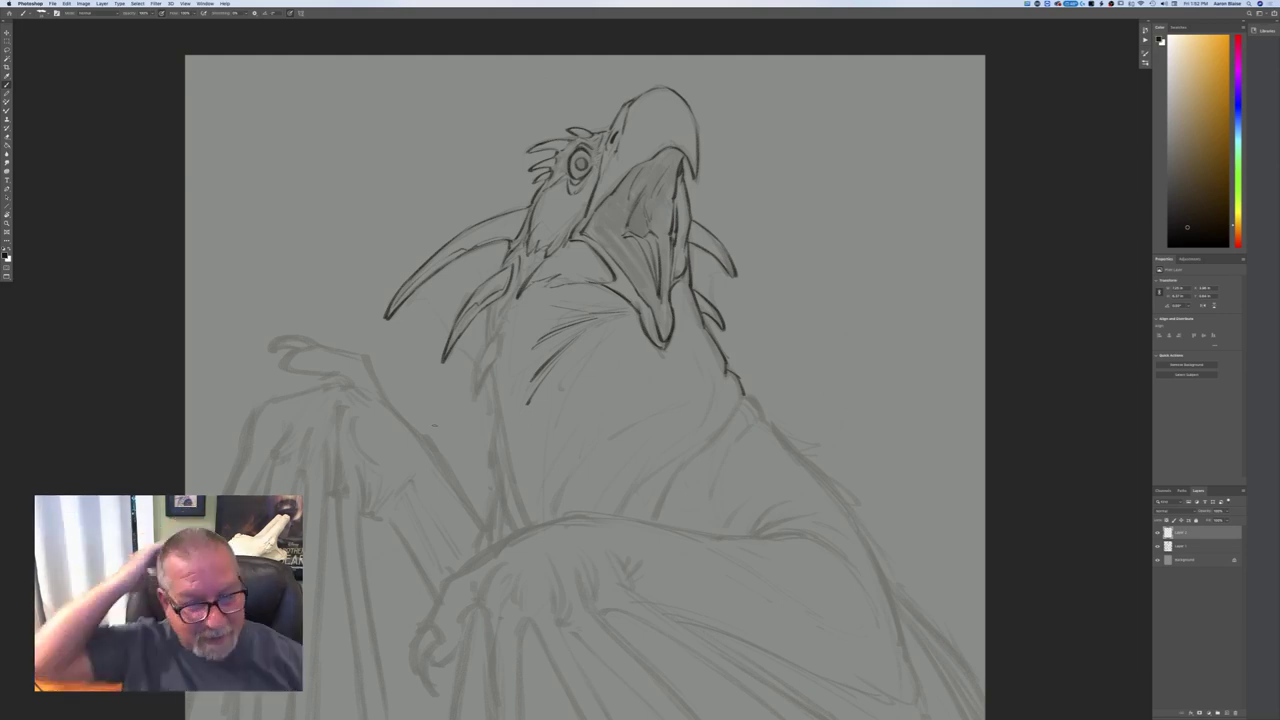
- Outline the third small spike on the neck and trace the neck's back edge down to the raised wing arm
left_click_drag(496, 300, 490, 314)
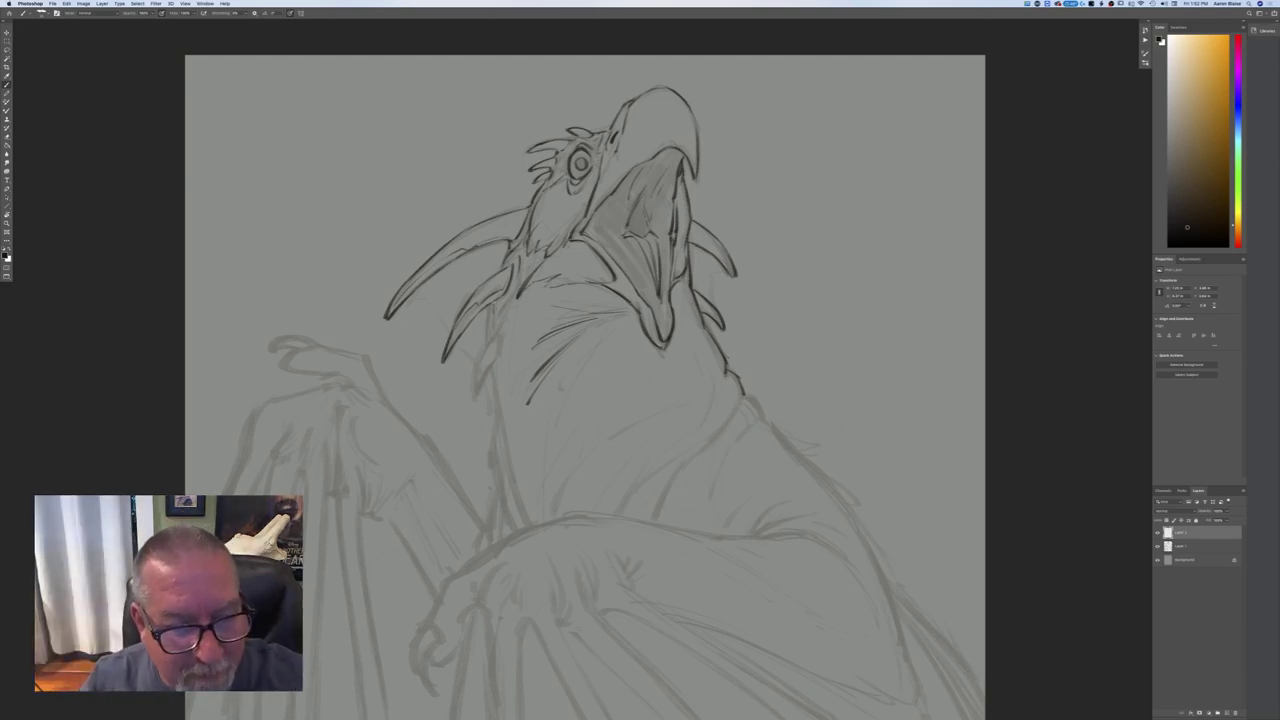
left_click_drag(505, 257, 485, 339)
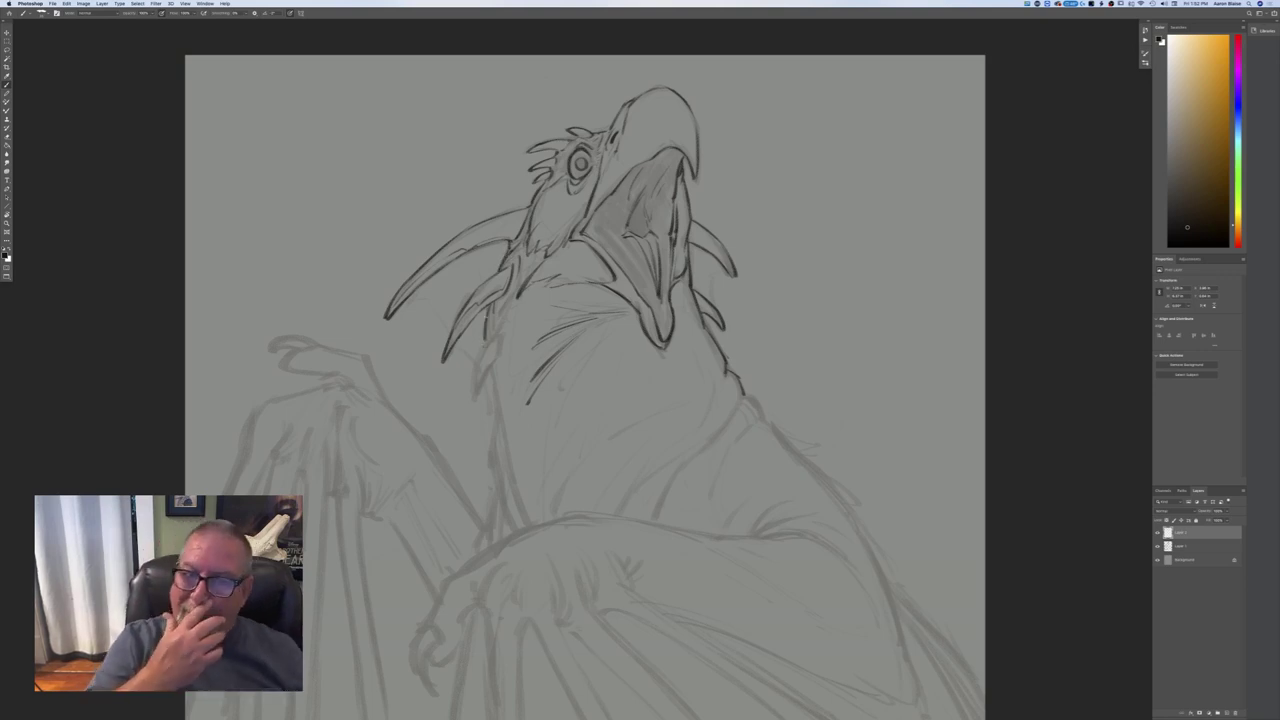
left_click_drag(481, 357, 471, 393)
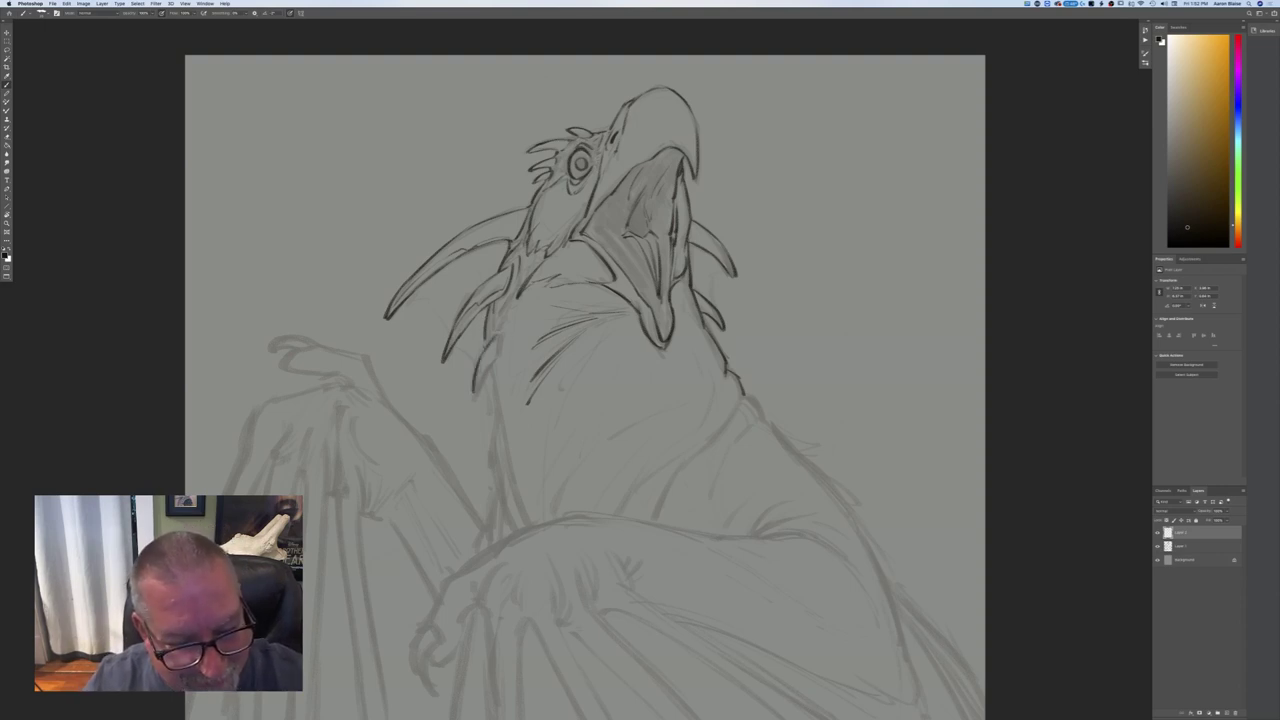
mouse_move(503, 327)
left_mouse_down()
mouse_move(499, 375)
mouse_move(474, 397)
left_mouse_up()
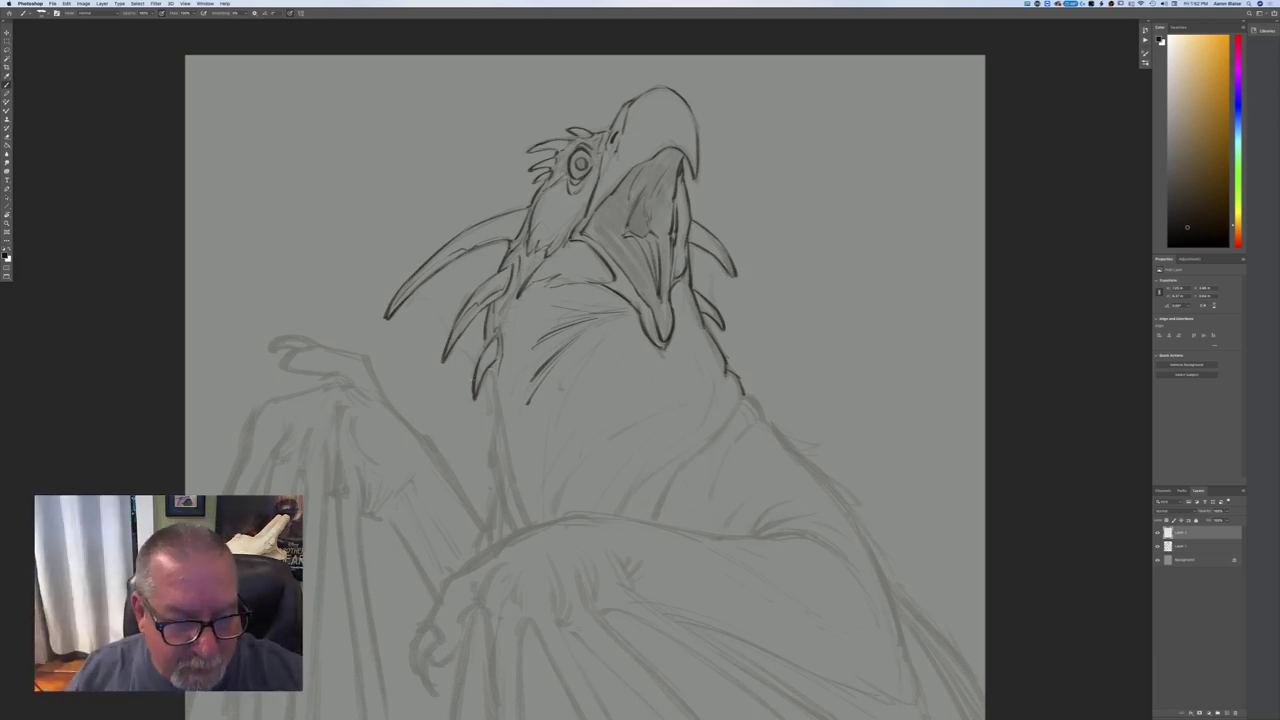
left_click_drag(490, 376, 500, 506)
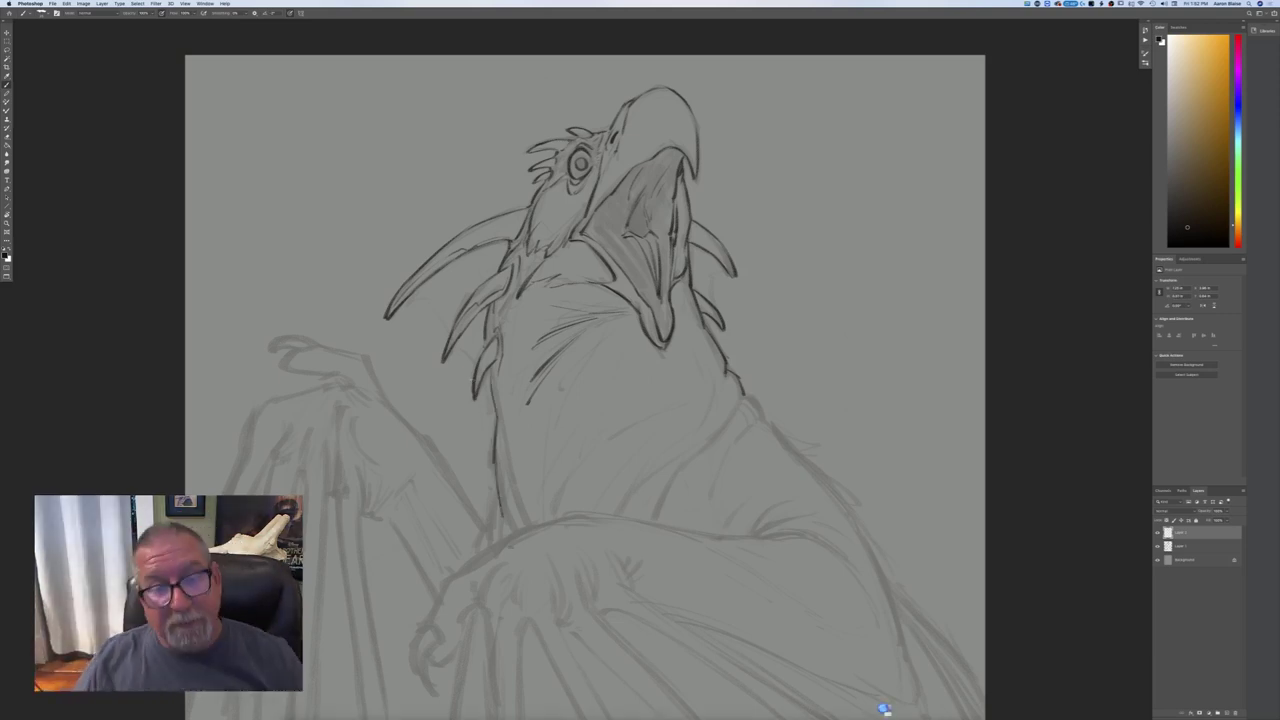
- Draw the curved line where the neck meets the shoulder and the outer shoulder contour down to the elbow
mouse_move(715, 392)
left_mouse_down()
mouse_move(701, 419)
mouse_move(729, 426)
mouse_move(676, 478)
mouse_move(655, 525)
left_mouse_up()
key("super+minus")
key("super+minus")
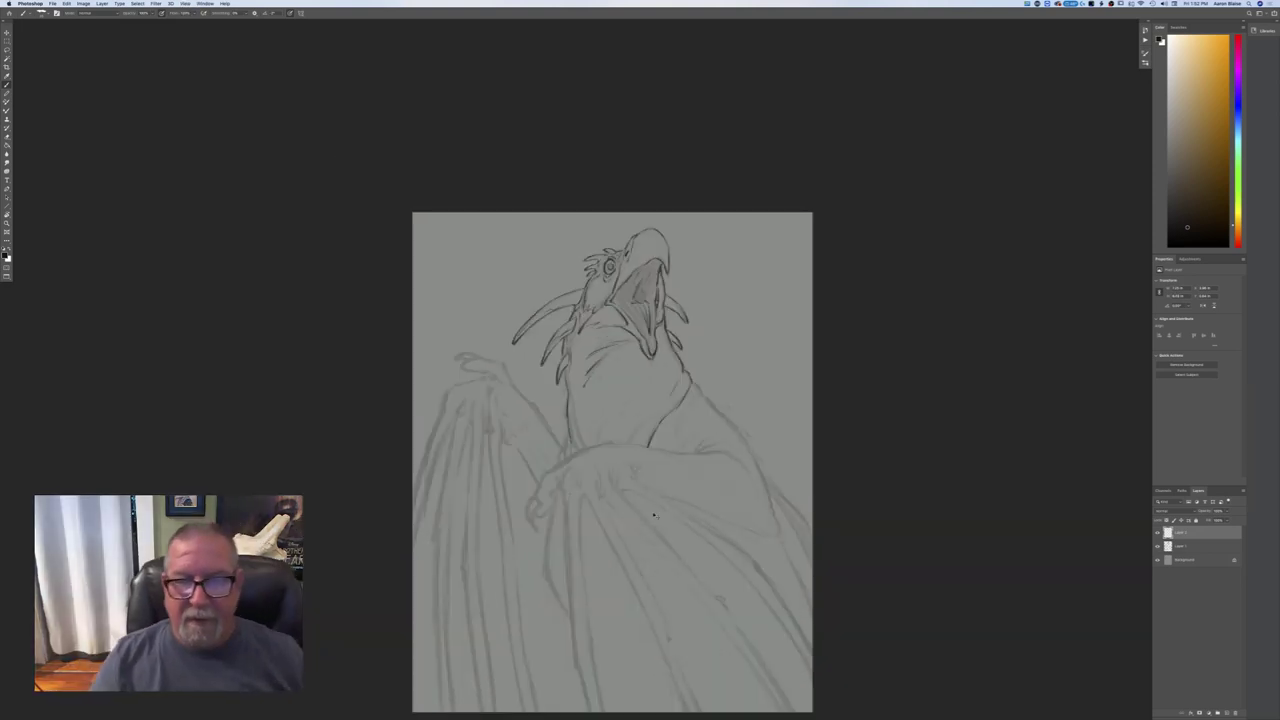
key("super+plus")
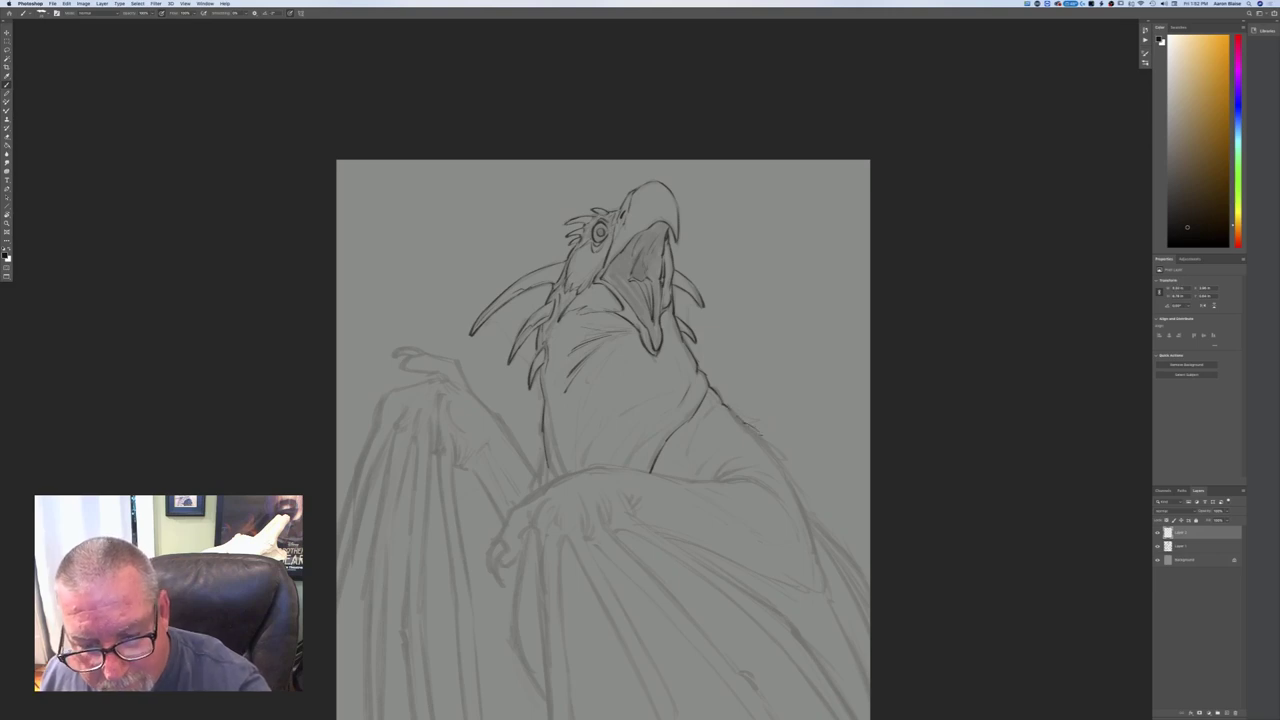
mouse_move(766, 450)
left_mouse_down()
mouse_move(805, 517)
mouse_move(822, 590)
left_mouse_up()
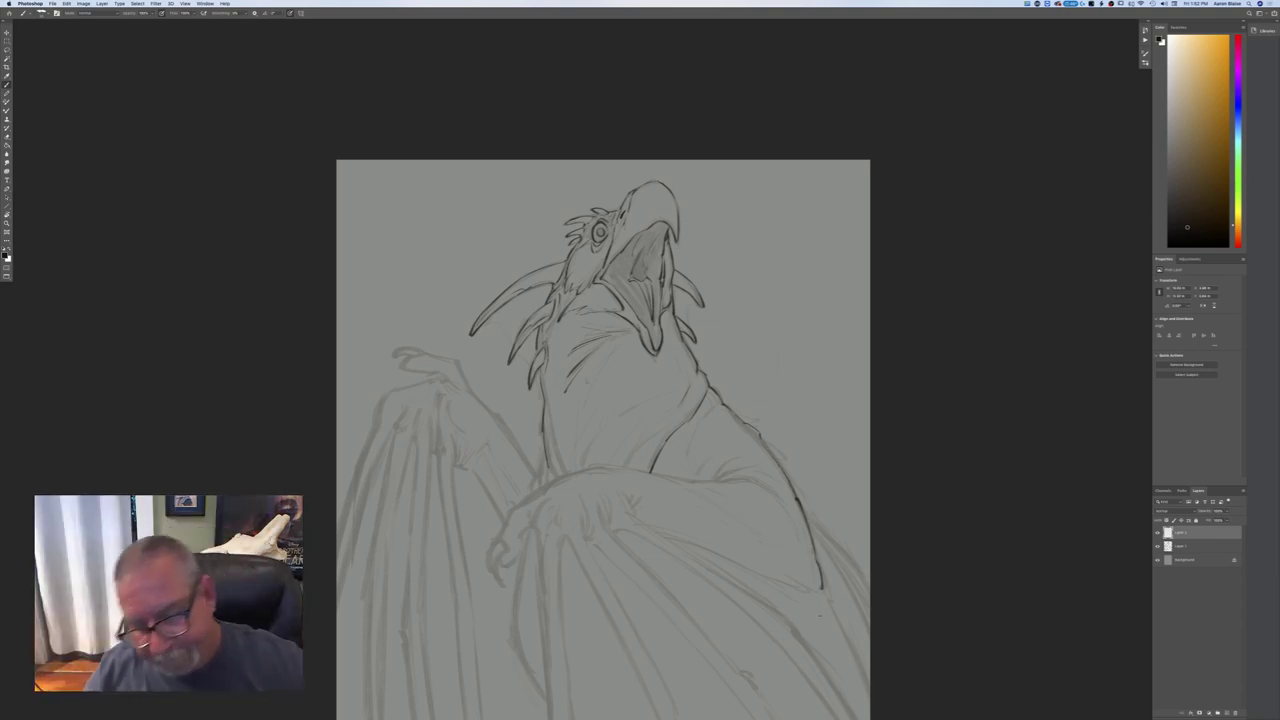
- Draw the skin folds at the arm's inner bend and trace the forearm's upper edge across the chest to the wrist
key("super+plus")
left_click_drag(820, 616, 742, 517)
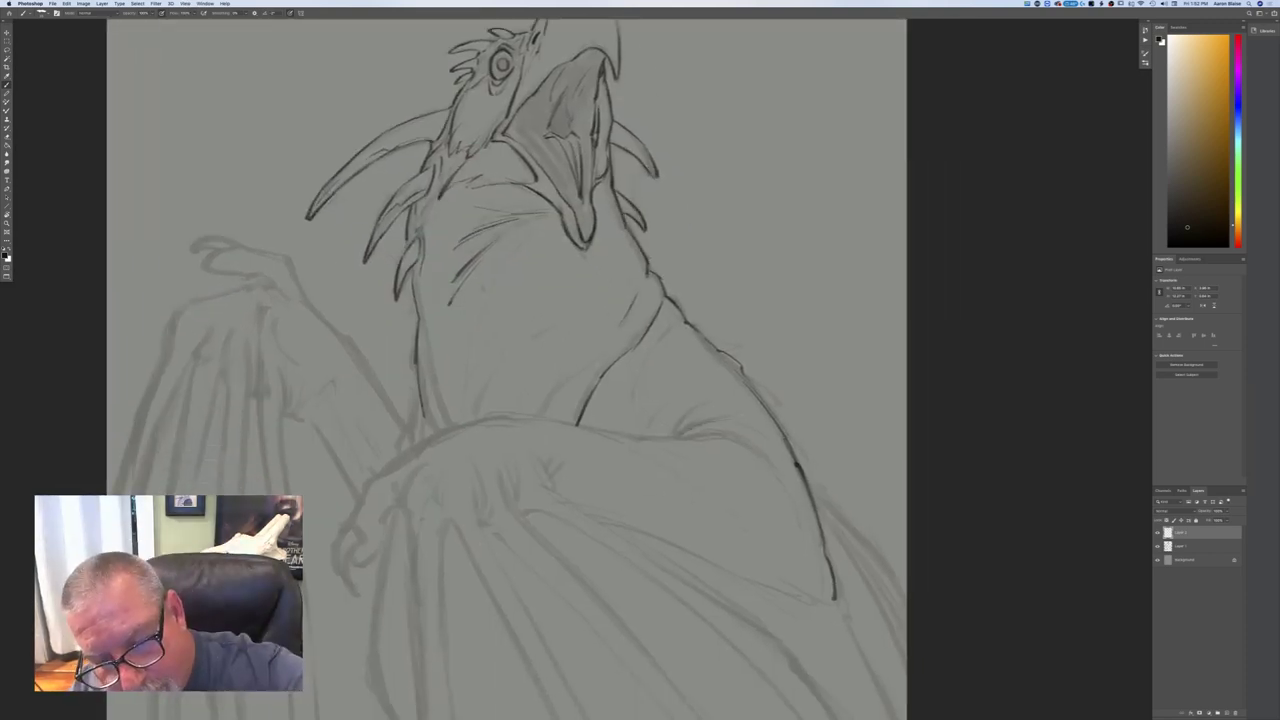
mouse_move(686, 416)
left_mouse_down()
mouse_move(670, 436)
mouse_move(718, 434)
mouse_move(766, 458)
left_mouse_up()
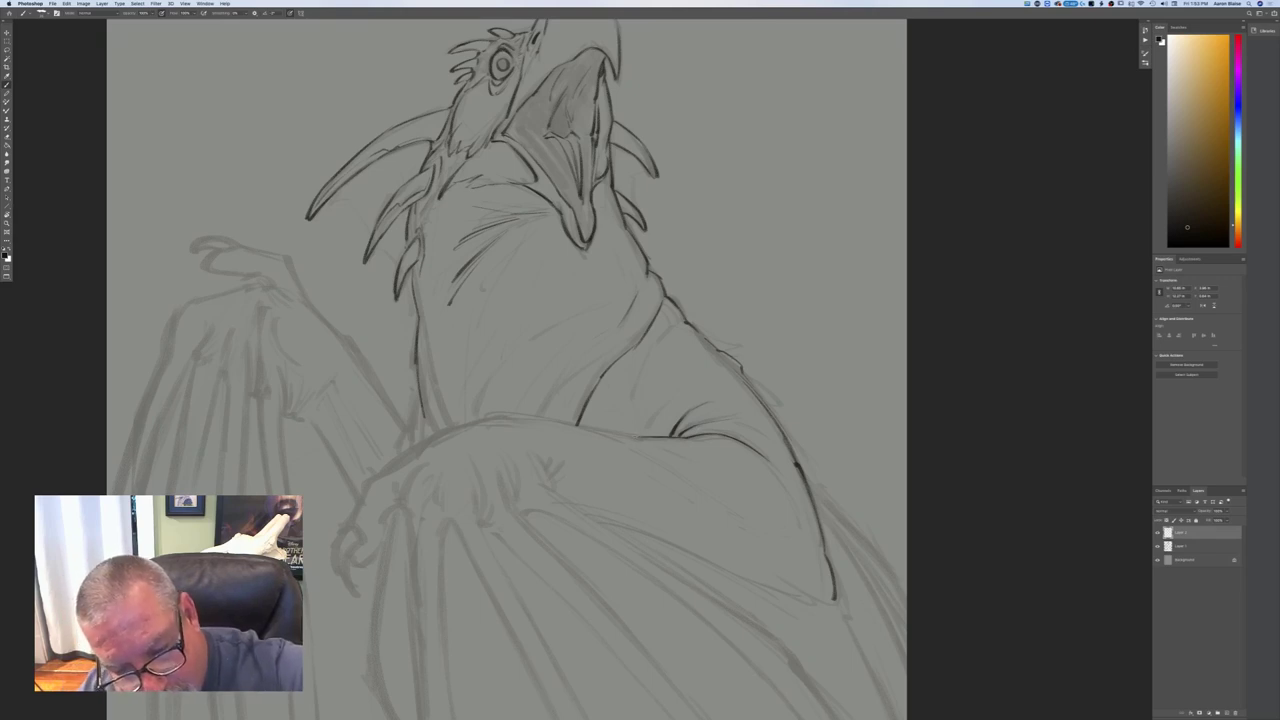
left_click_drag(578, 427, 602, 431)
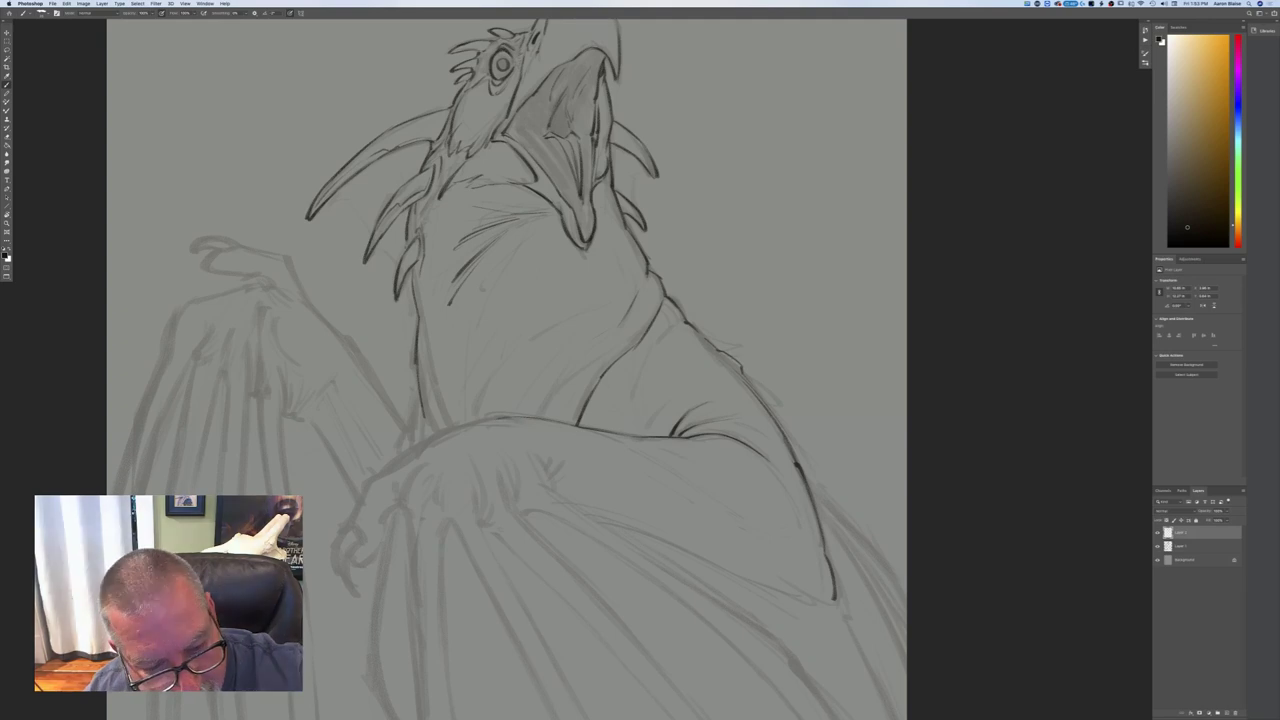
mouse_move(420, 443)
left_mouse_down()
mouse_move(452, 429)
mouse_move(422, 445)
left_mouse_up()
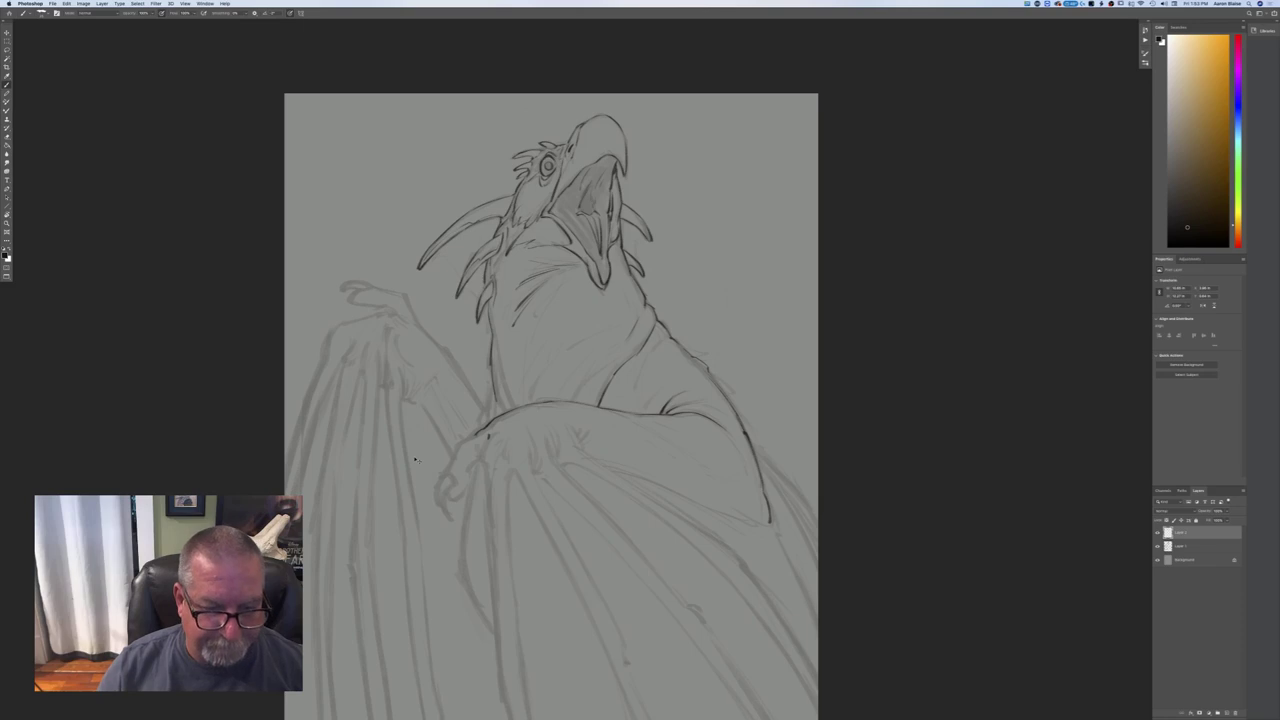
key("super+equal")
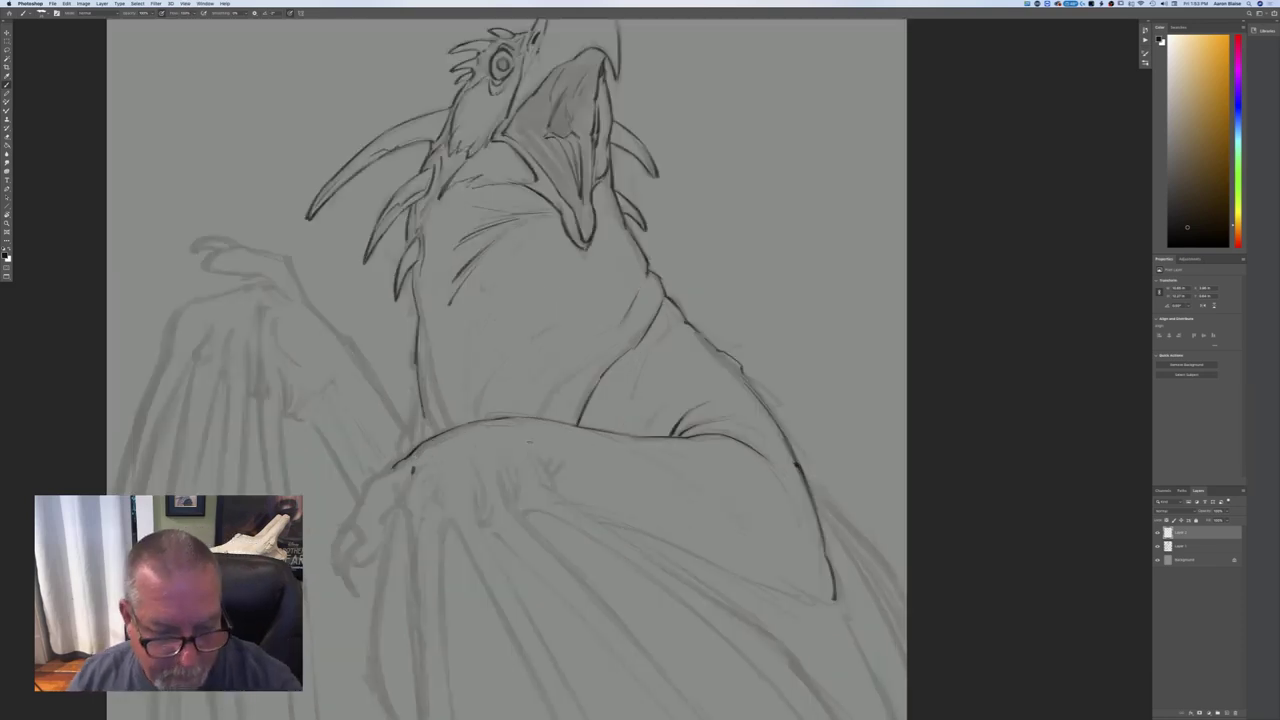
- Draw the skin fold on the near wrist, a second line along the lower neck's back edge and short strokes at its base
left_click_drag(533, 450, 551, 480)
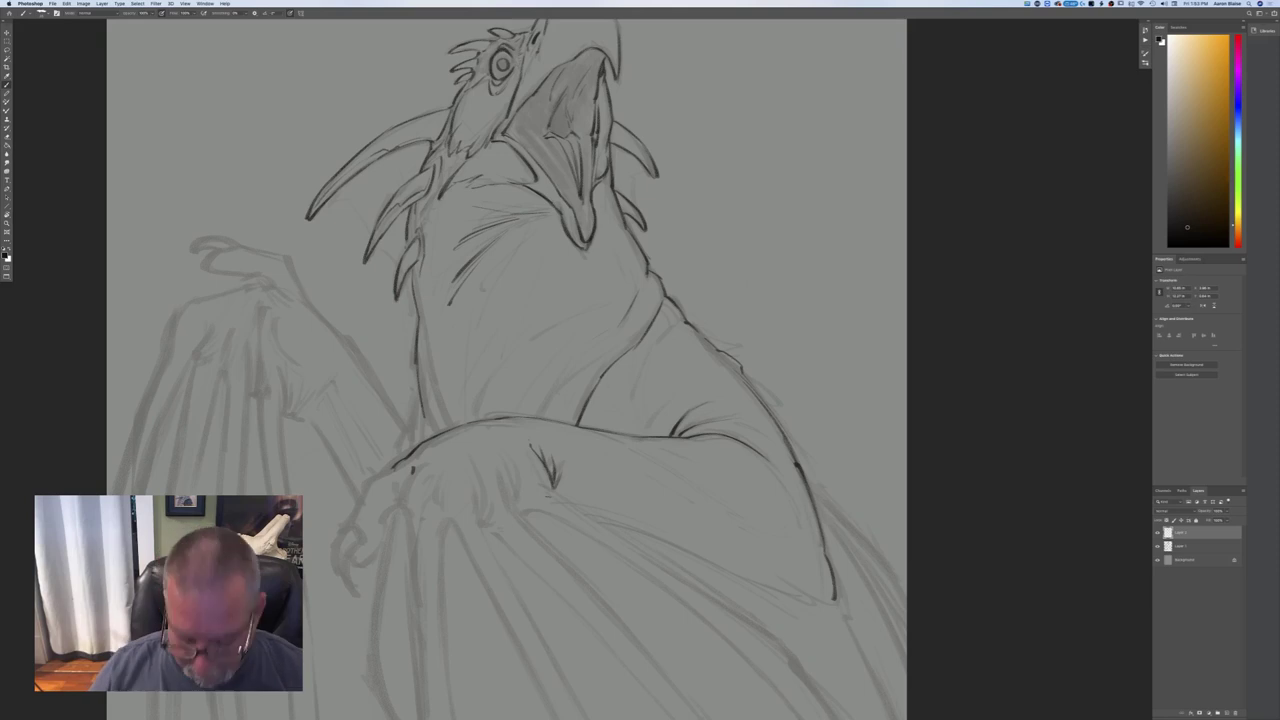
left_click_drag(425, 346, 451, 425)
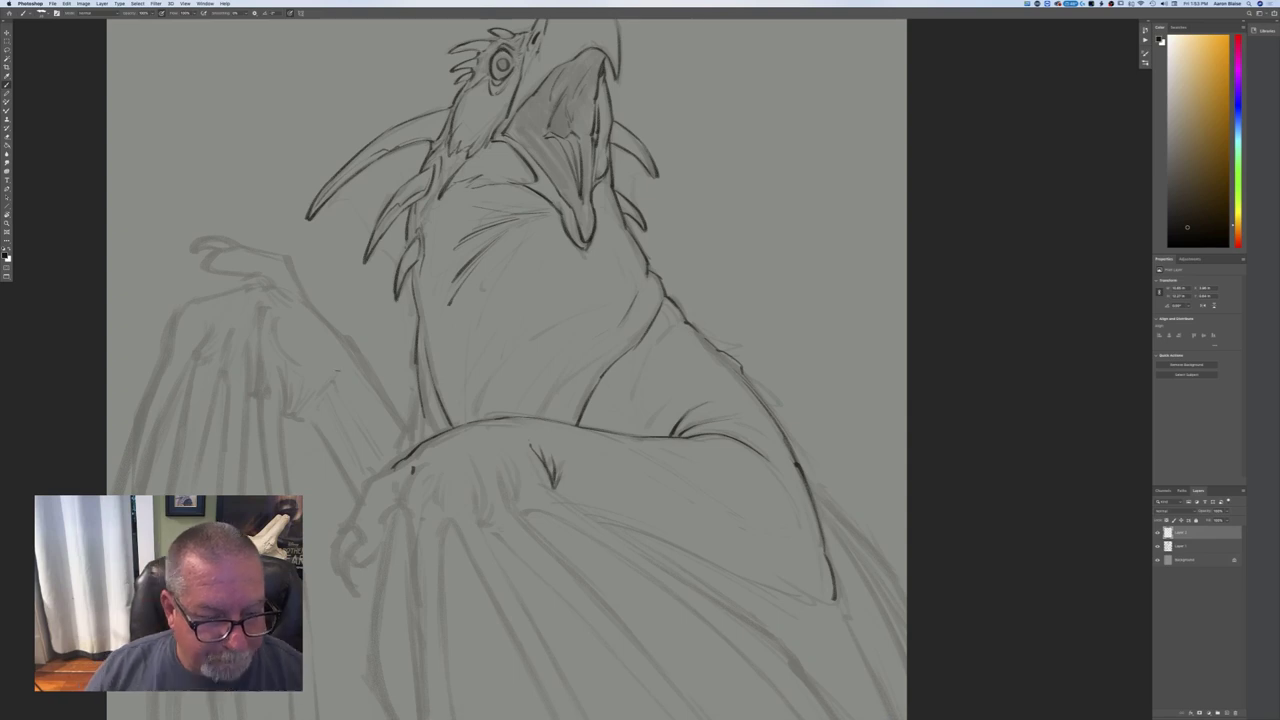
left_click_drag(417, 393, 401, 458)
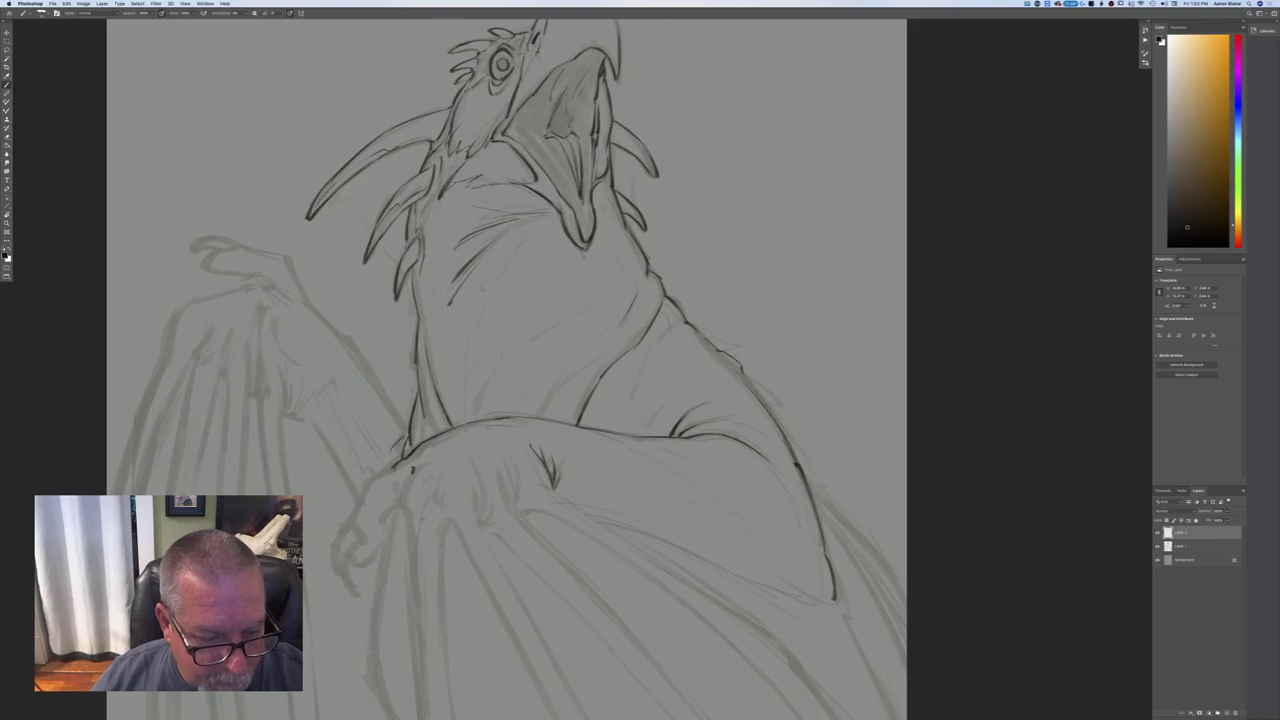
- Outline the near wing's thumb with its hooked claw and draw the first wrinkled knuckles along the hand
key("super+0")
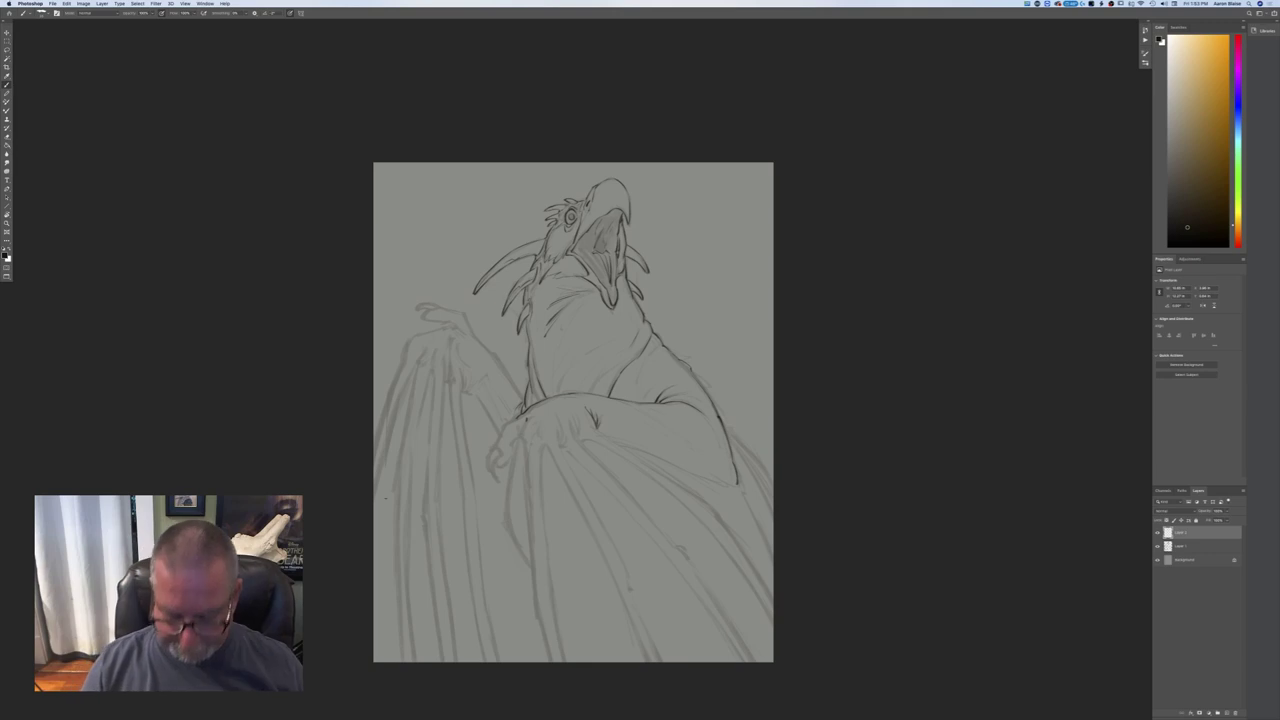
key("super+equal")
left_click_drag(385, 498, 445, 408)
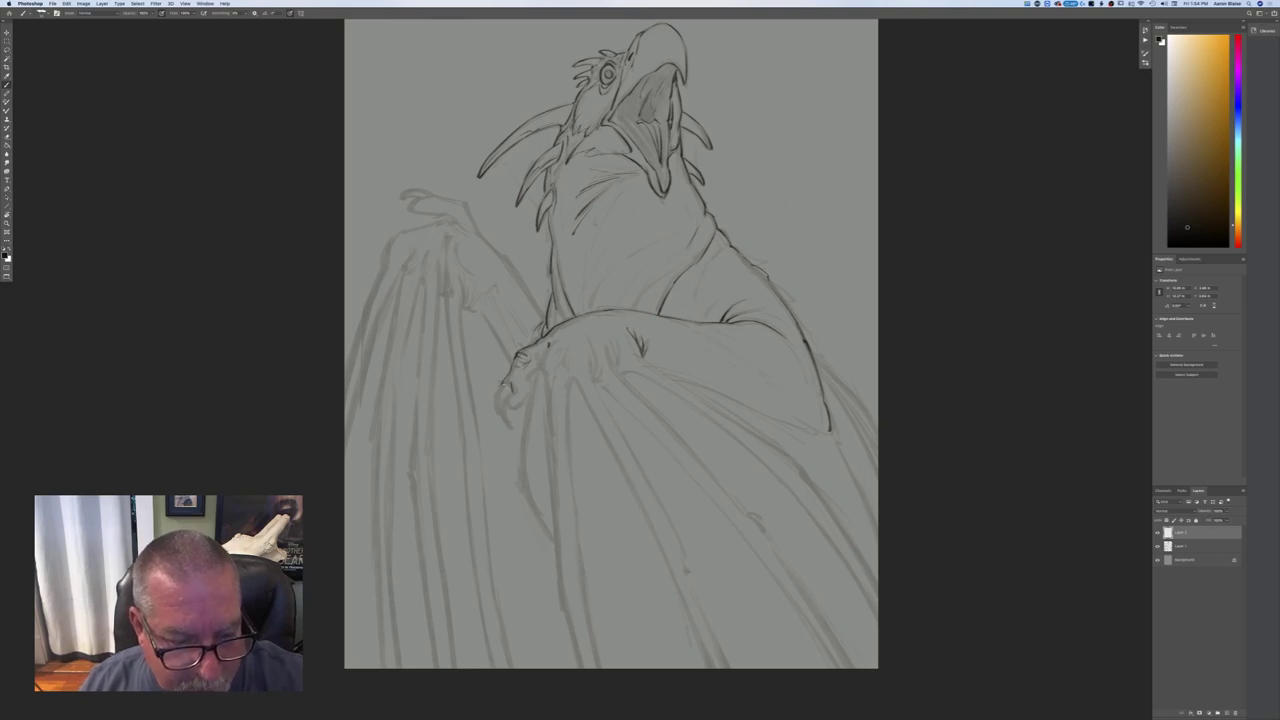
left_click_drag(506, 402, 507, 428)
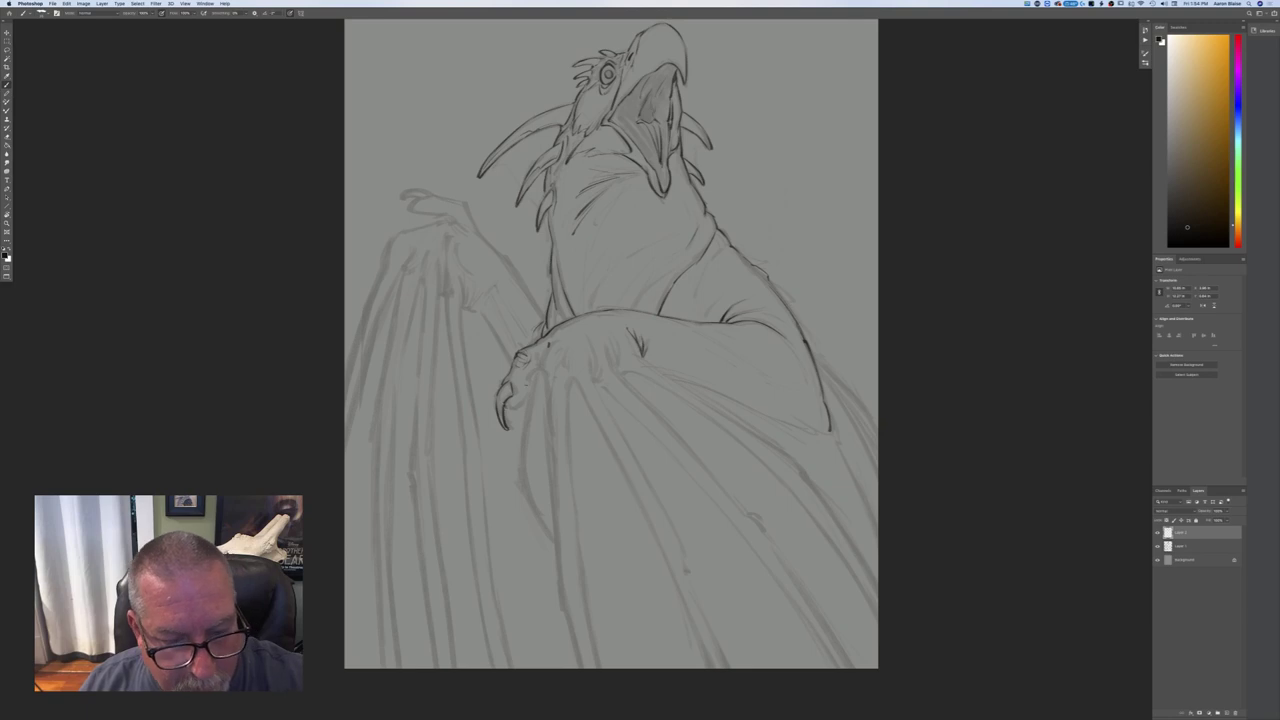
left_click_drag(526, 384, 518, 406)
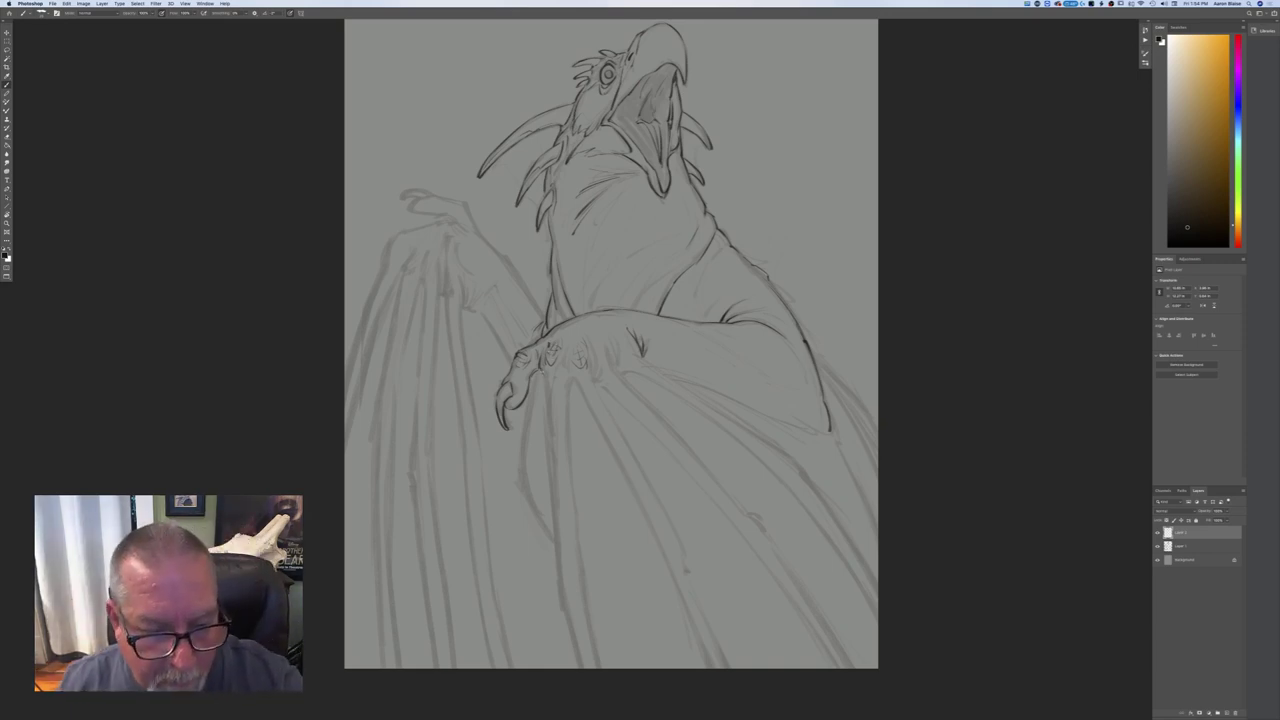
- Draw the first wing finger's outer edge with its wrinkled joint and outline the second finger from its knuckle to the middle joint
left_click_drag(543, 376, 563, 616)
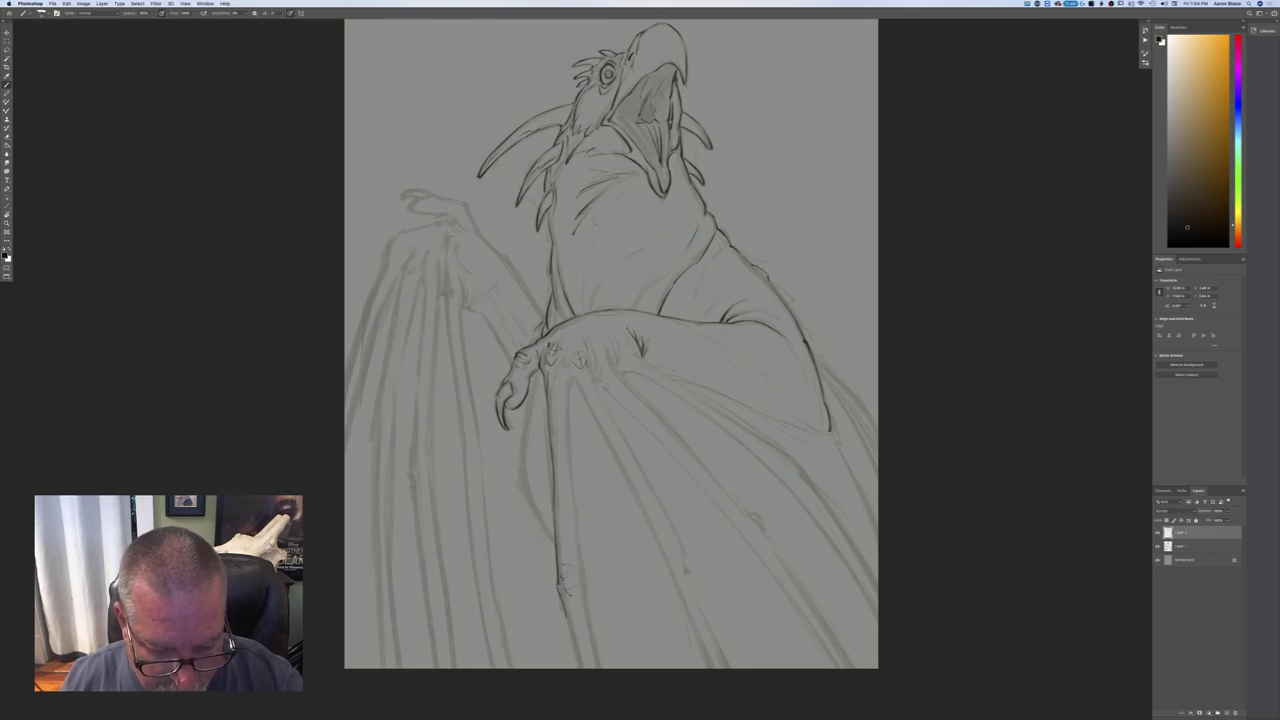
left_click_drag(573, 574, 578, 606)
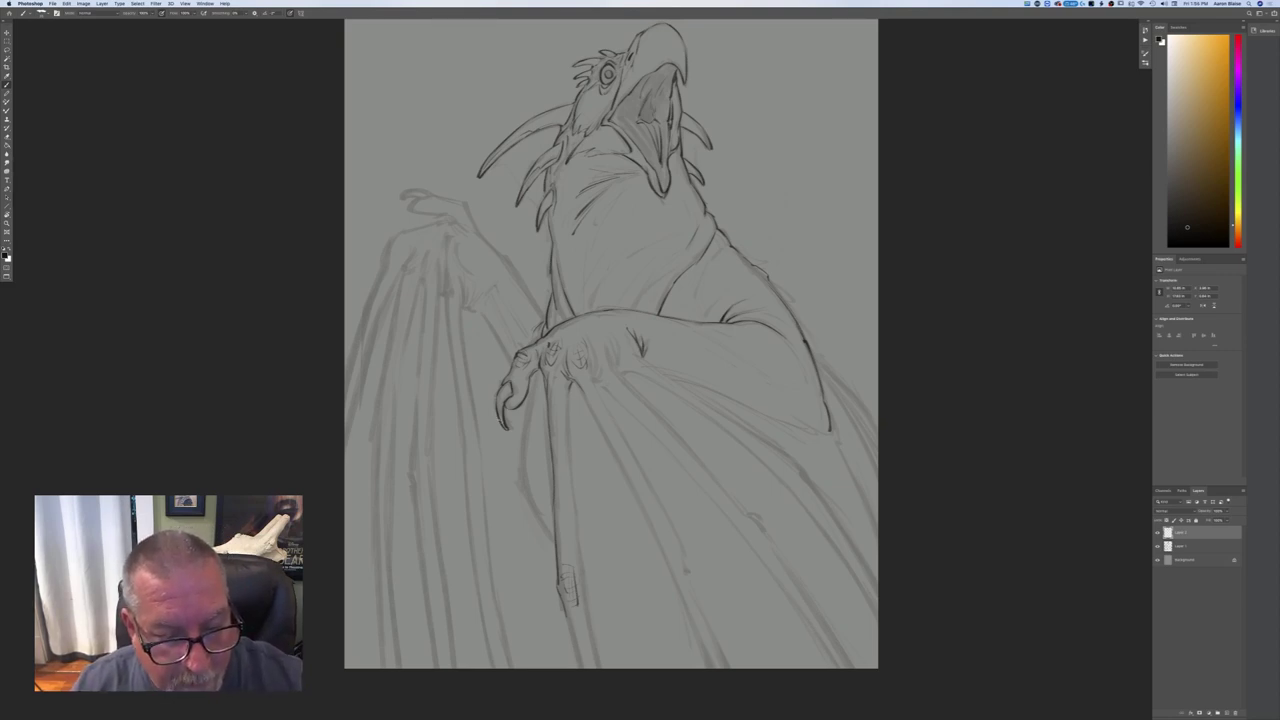
left_click_drag(593, 350, 598, 377)
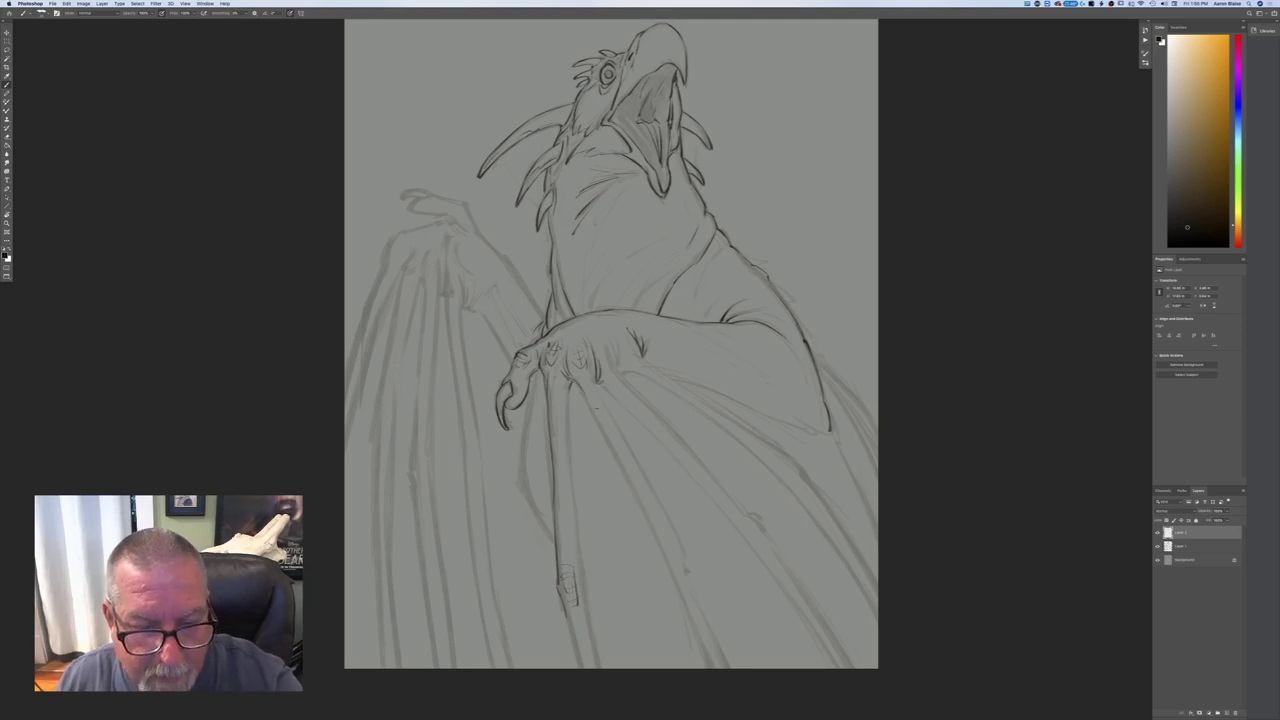
left_click_drag(590, 408, 660, 538)
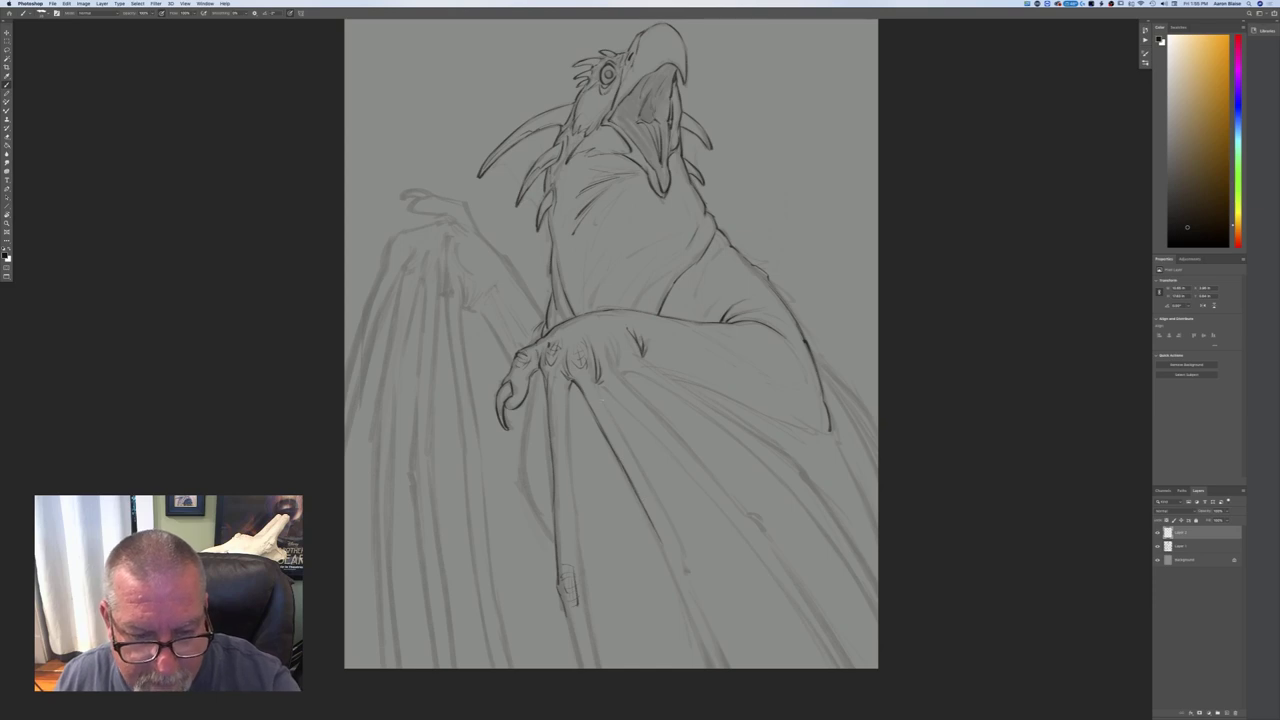
left_click_drag(594, 374, 628, 450)
left_click_drag(606, 404, 690, 566)
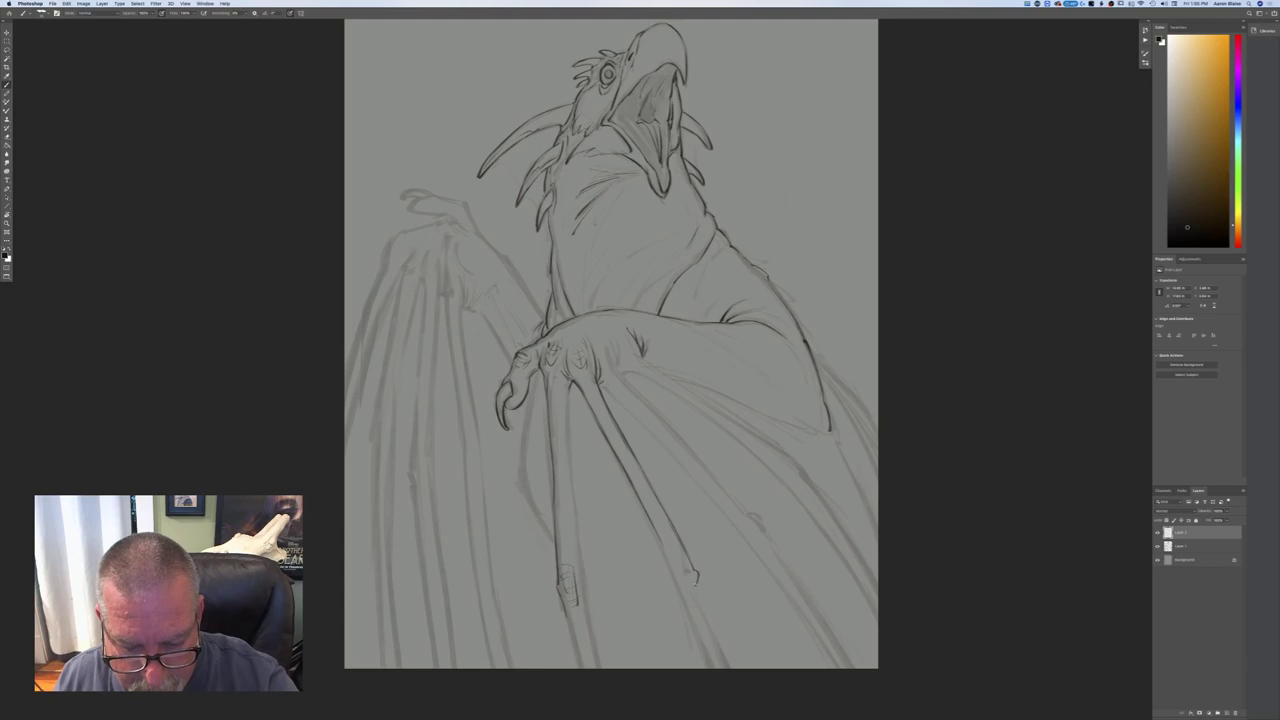
left_click_drag(660, 540, 680, 594)
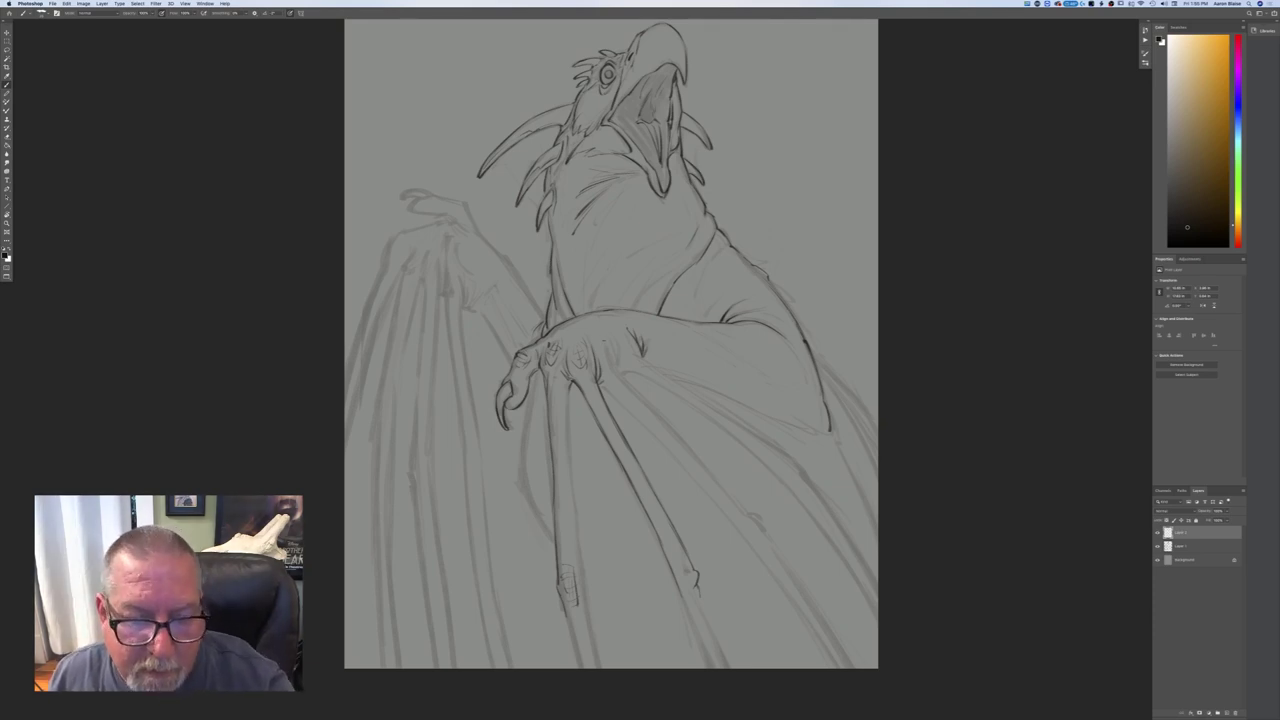
- Draw the third knuckle and trace the third wing finger's upper edge down to its bony middle joint
left_click_drag(605, 345, 611, 357)
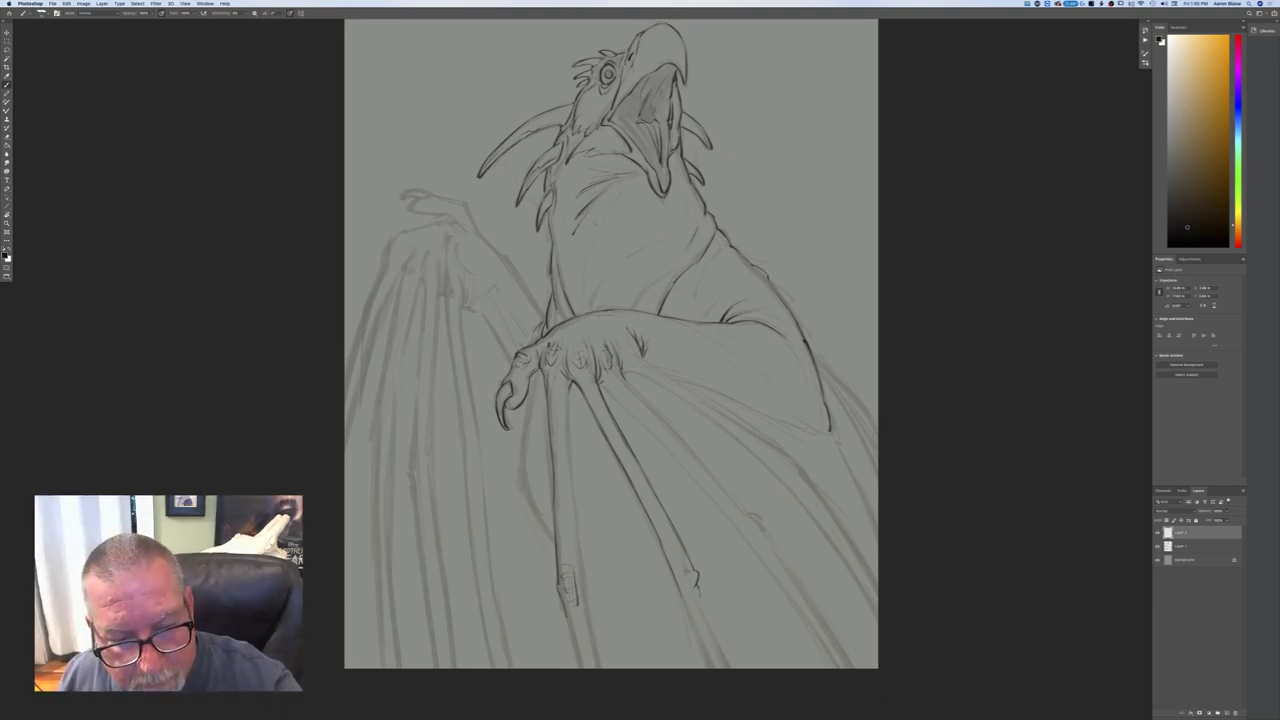
left_click_drag(624, 376, 758, 537)
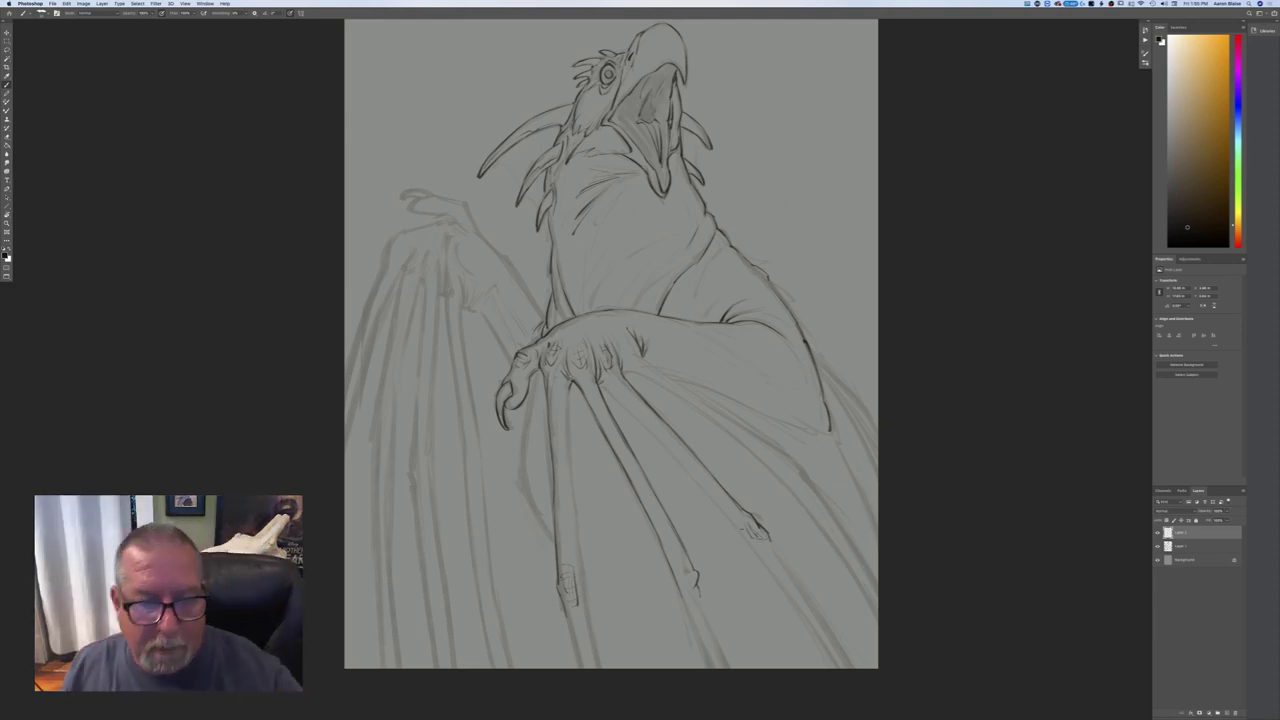
- Complete the first wing finger's inner edge and lower segment to the canvas edge, and add skin folds at the shoulder
left_click_drag(568, 418, 600, 668)
left_click_drag(567, 612, 581, 670)
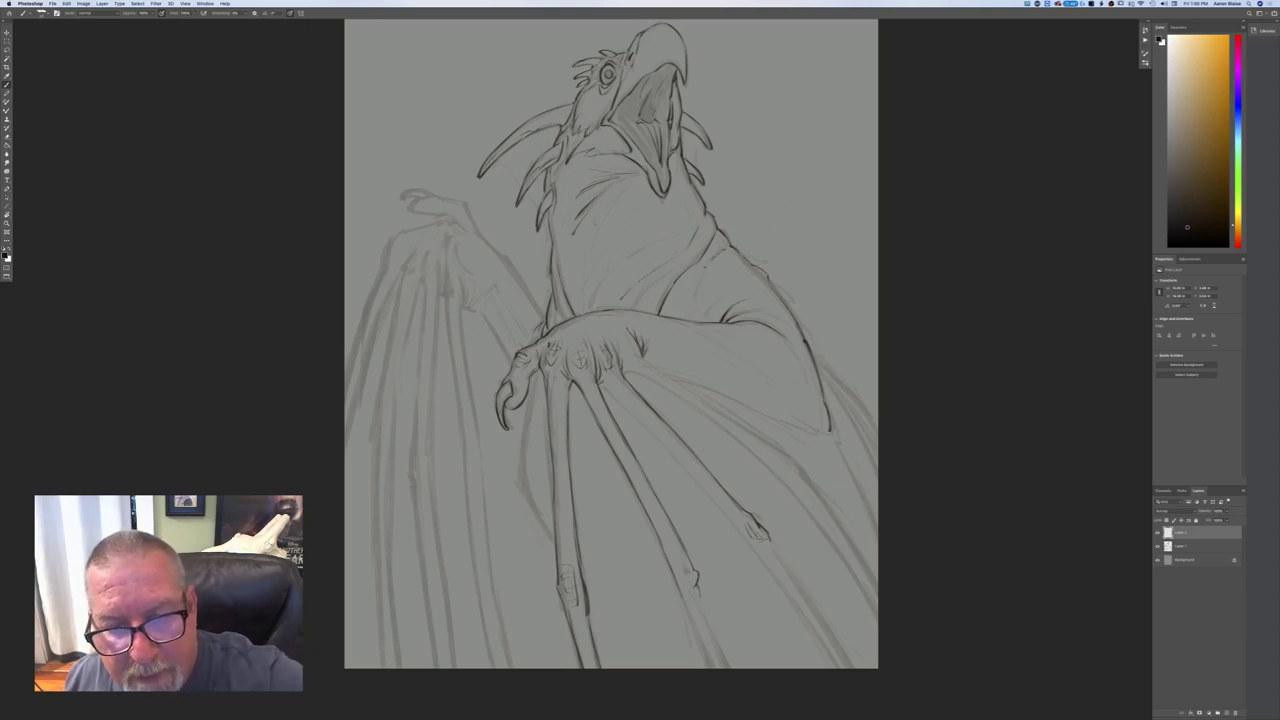
left_click_drag(701, 278, 690, 308)
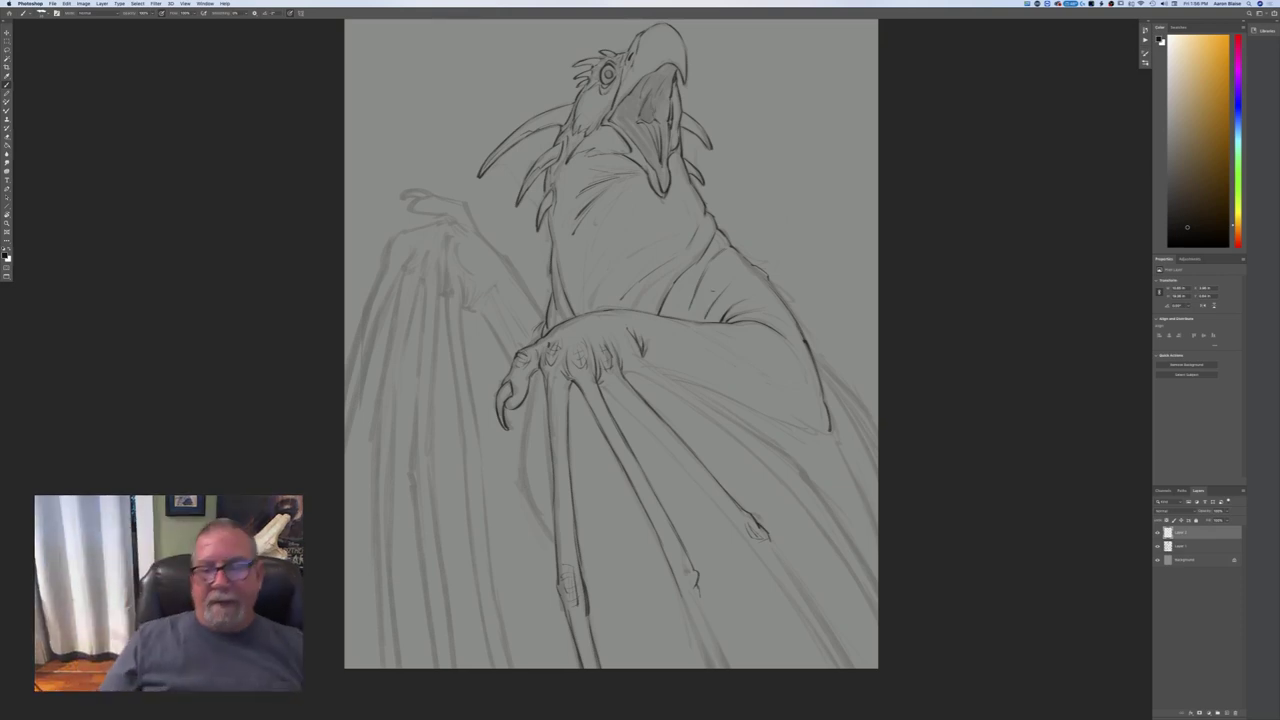
- Outline the fourth wing finger from the wrist through its wrinkled joint, continuing both edges to the canvas border
left_click_drag(646, 356, 811, 481)
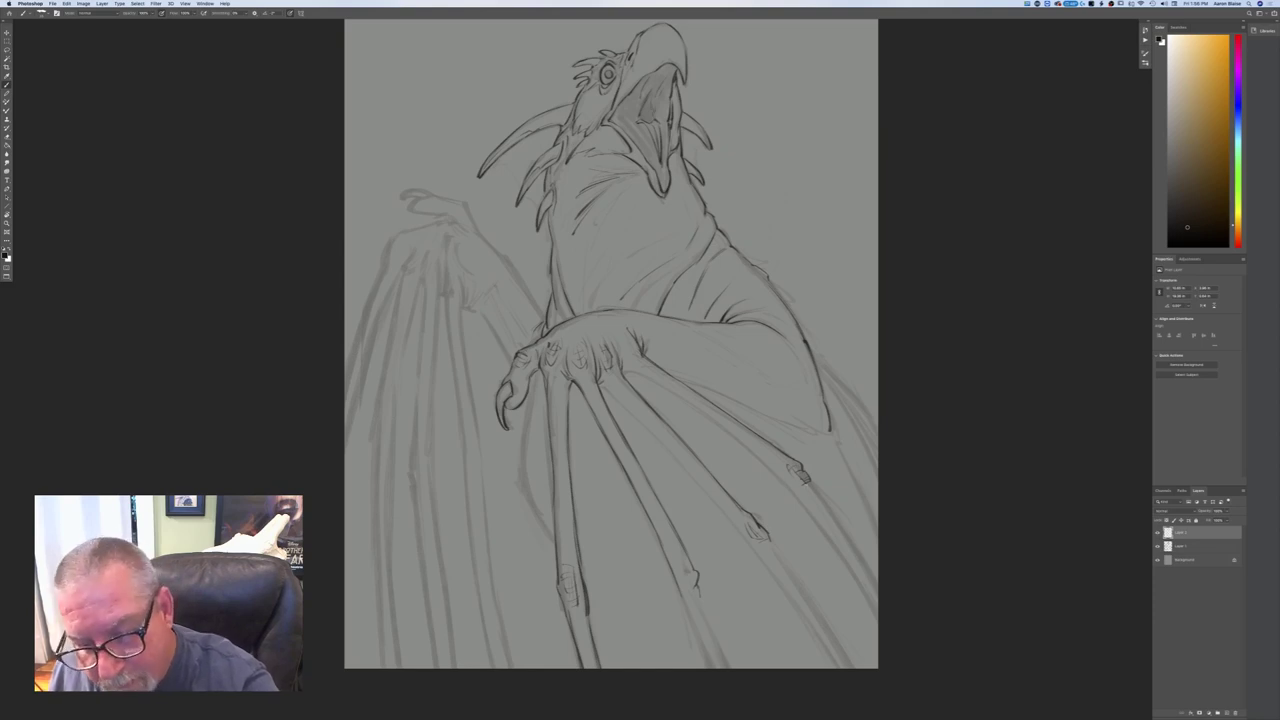
left_click_drag(805, 478, 878, 588)
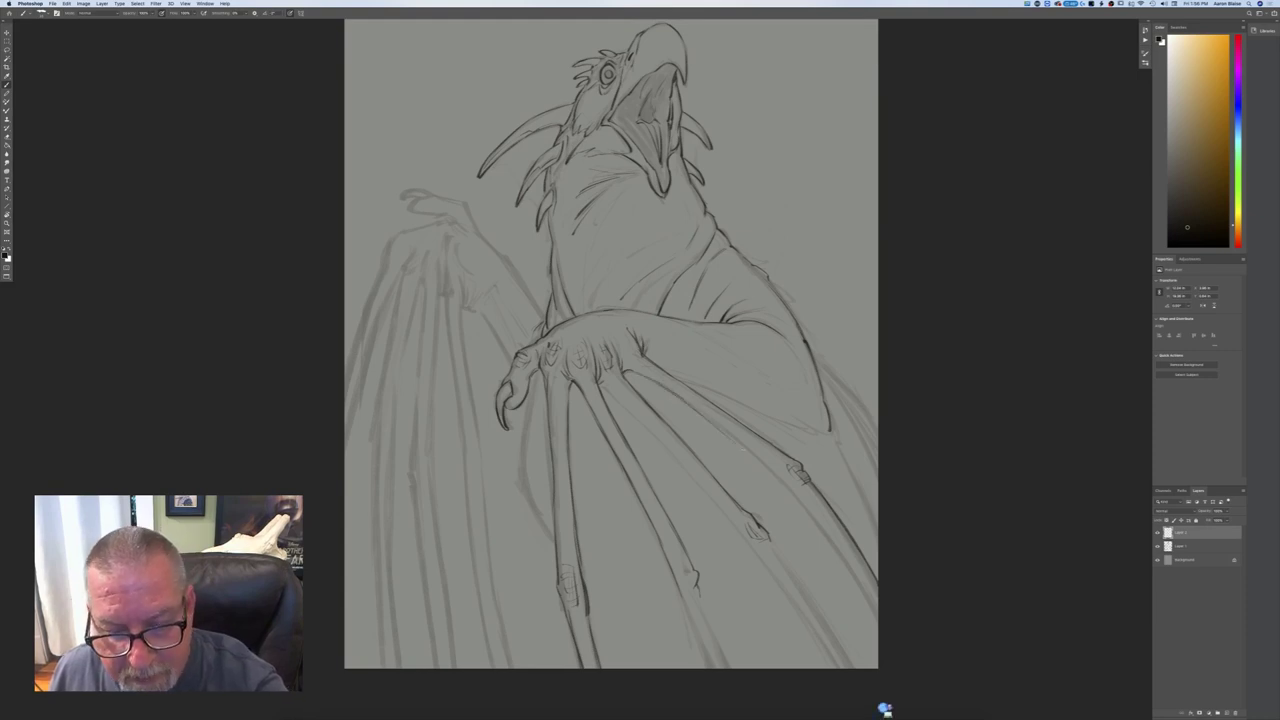
left_click_drag(788, 492, 882, 628)
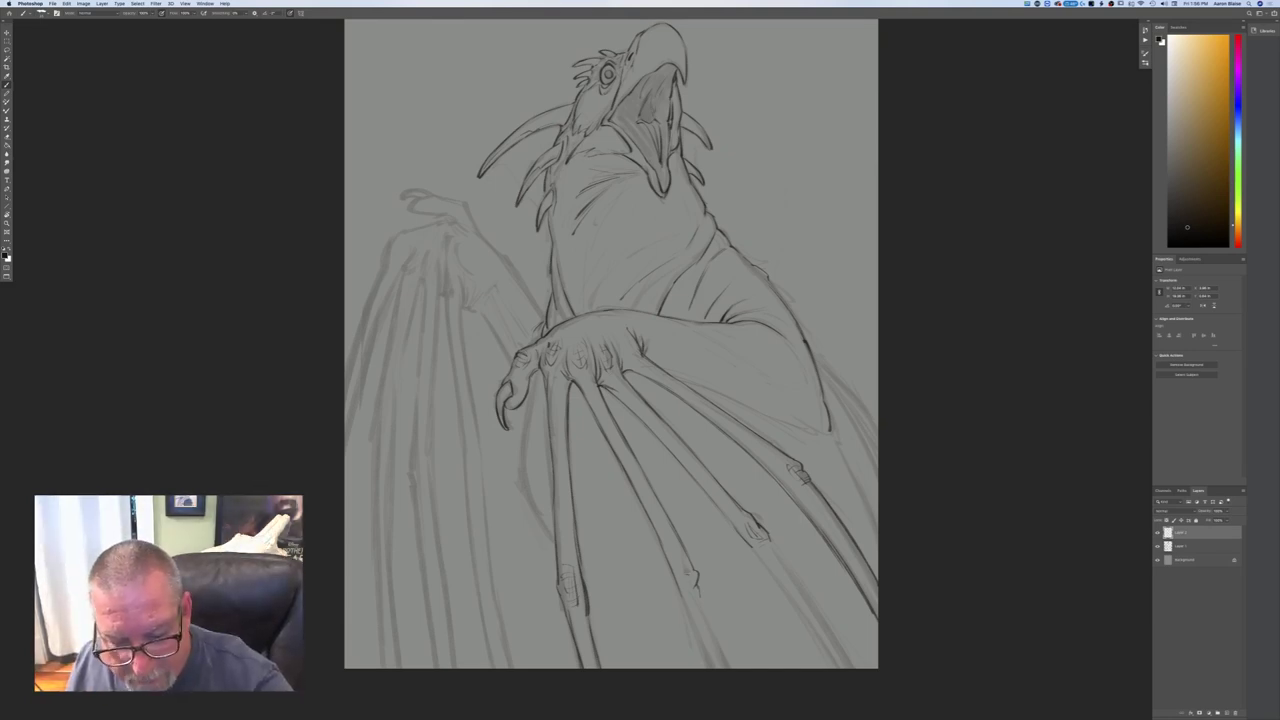
- Detail the second finger's middle joint and outline the lower segments of the third and second fingers to the canvas edge
left_click_drag(688, 571, 689, 587)
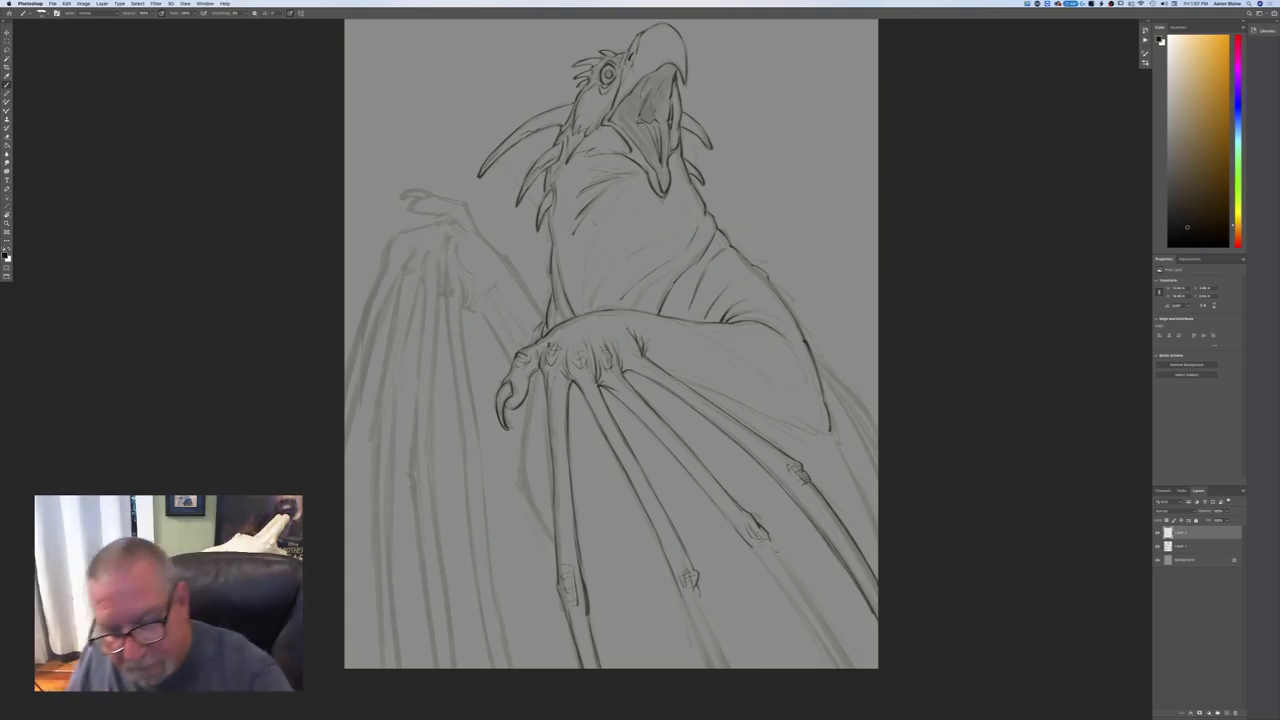
left_click_drag(776, 550, 836, 648)
left_click_drag(804, 590, 850, 666)
left_click_drag(762, 558, 830, 664)
left_click_drag(786, 594, 836, 668)
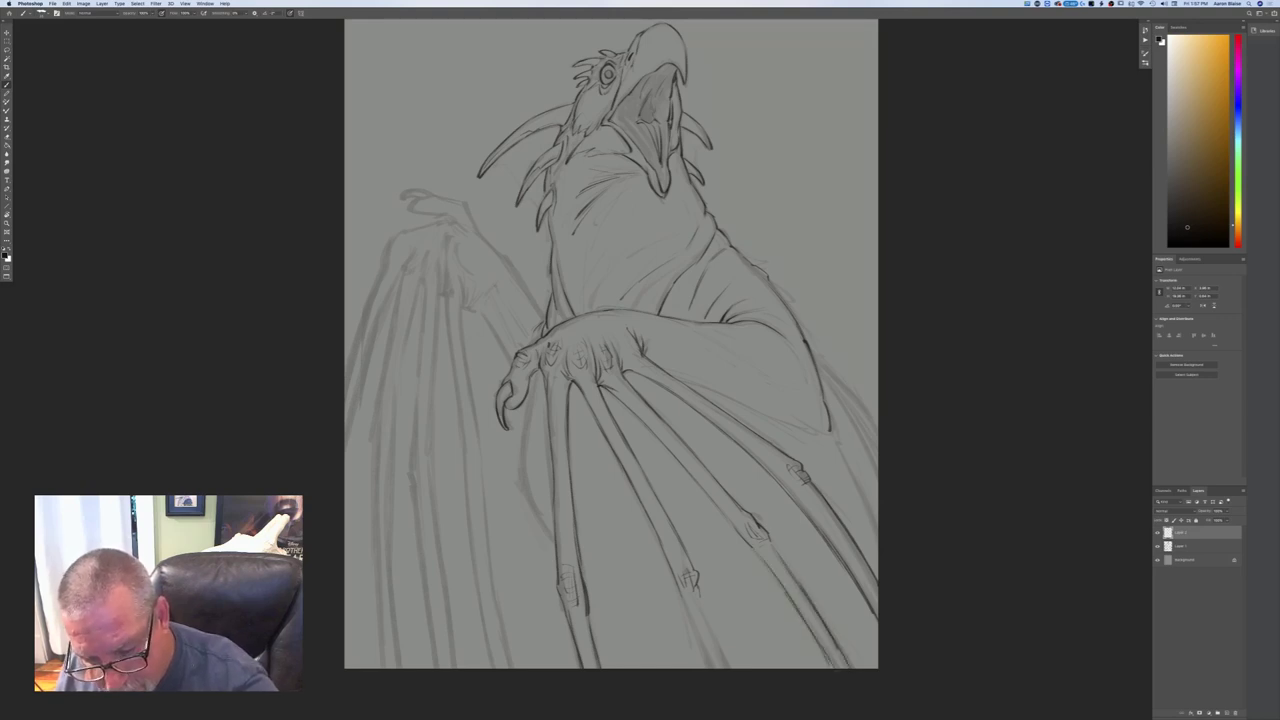
left_click_drag(702, 610, 730, 668)
left_click_drag(690, 616, 708, 662)
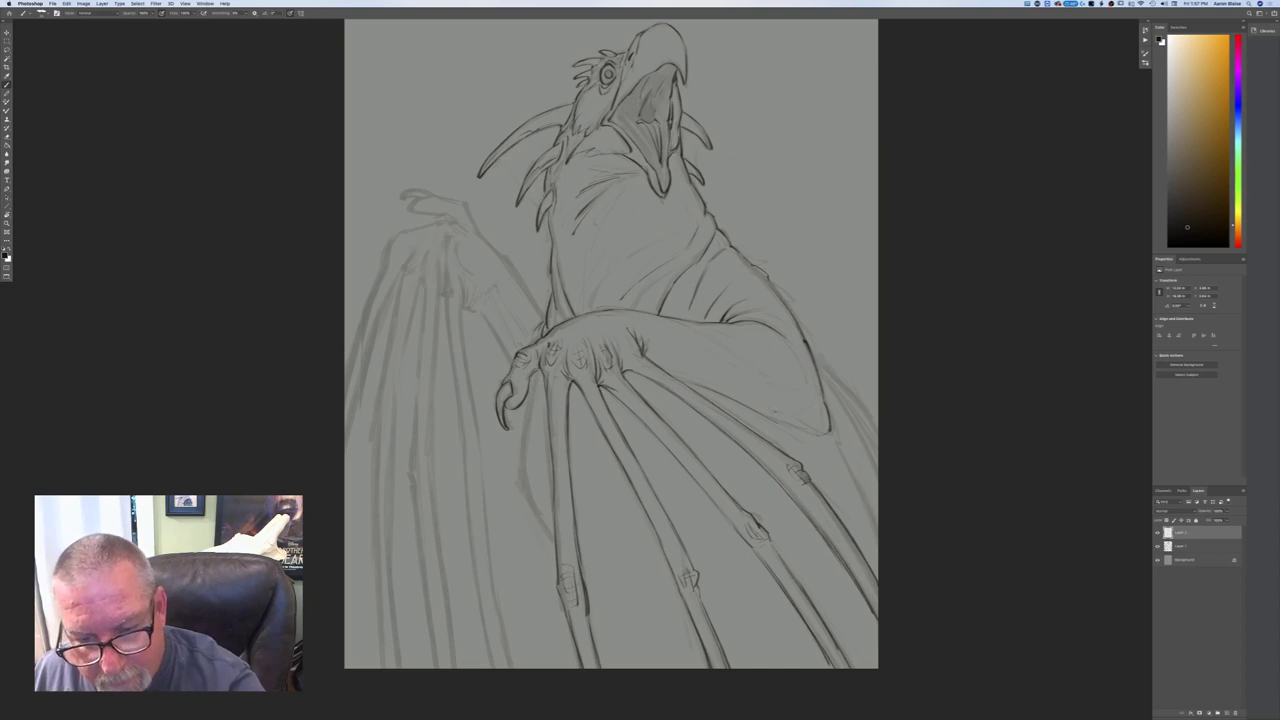
- Trace the wing membrane lines running from behind the near elbow and upper arm out to the canvas border
left_click_drag(841, 455, 871, 513)
left_click_drag(834, 391, 876, 473)
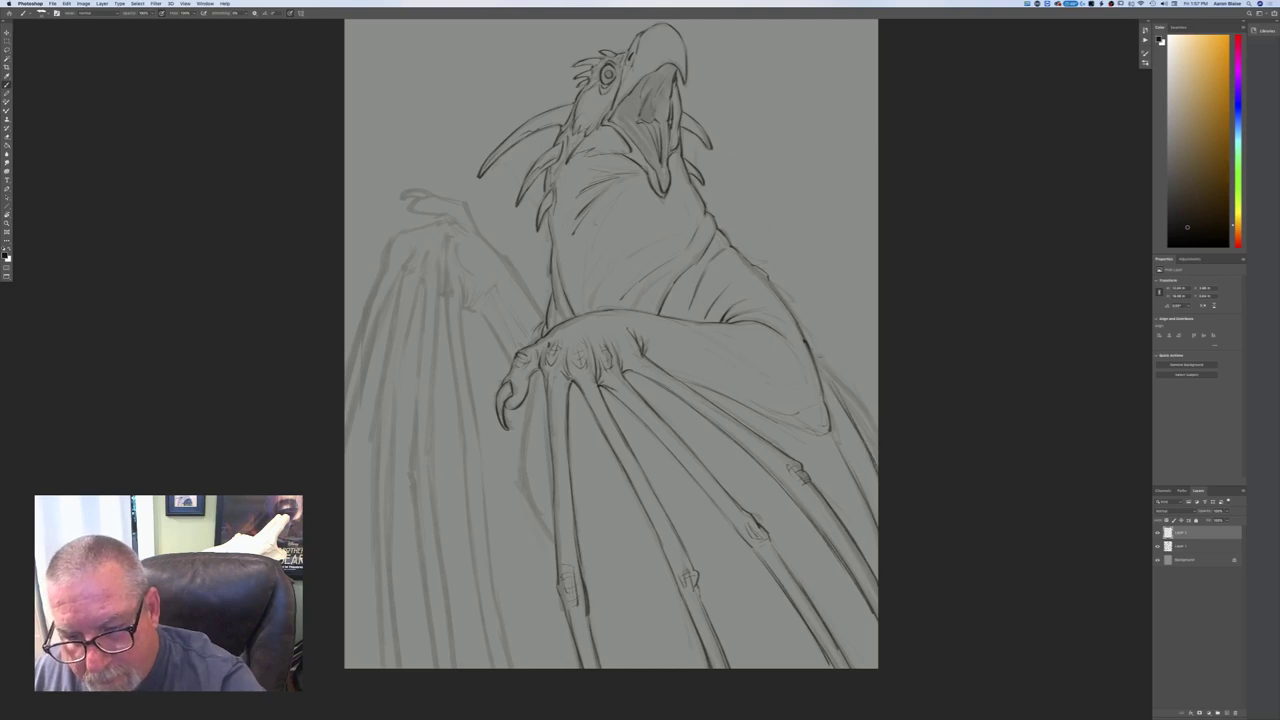
left_click_drag(818, 358, 877, 432)
left_click_drag(832, 370, 876, 416)
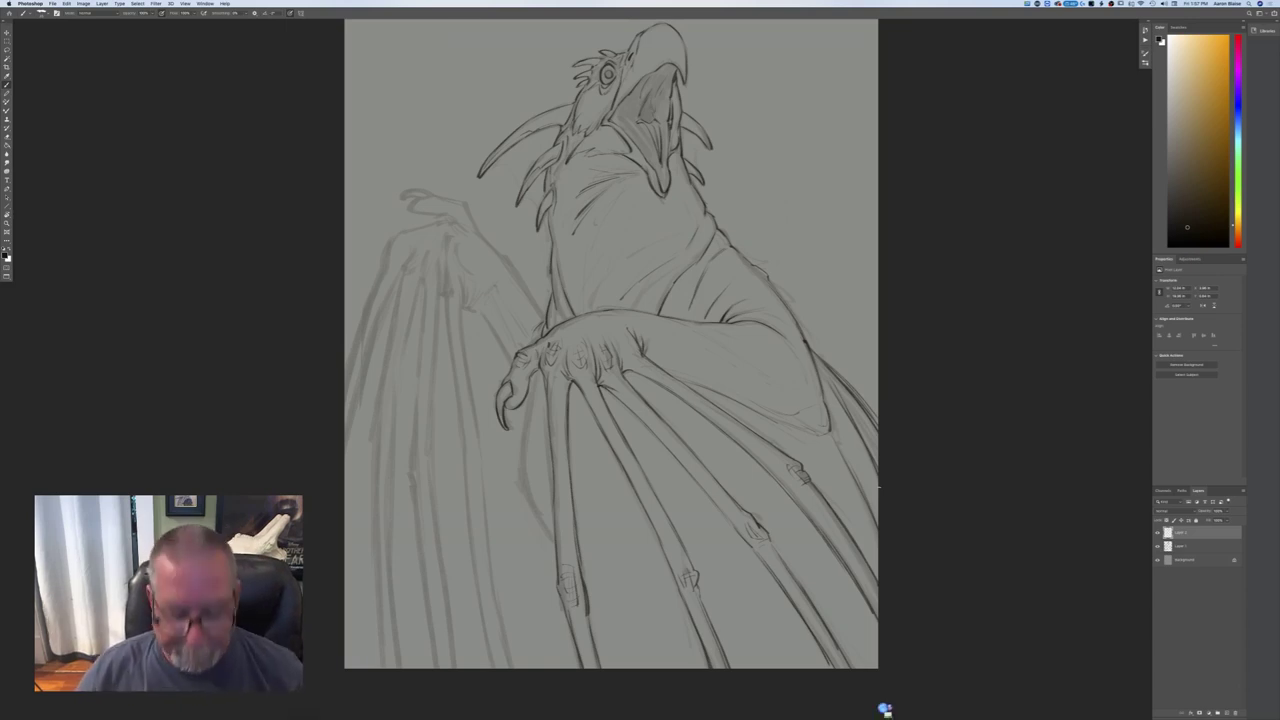
- Trace the upper edge of the far wing's raised forearm from beside the neck up to the base of its thumb
key("super+minus")
key("super+minus")
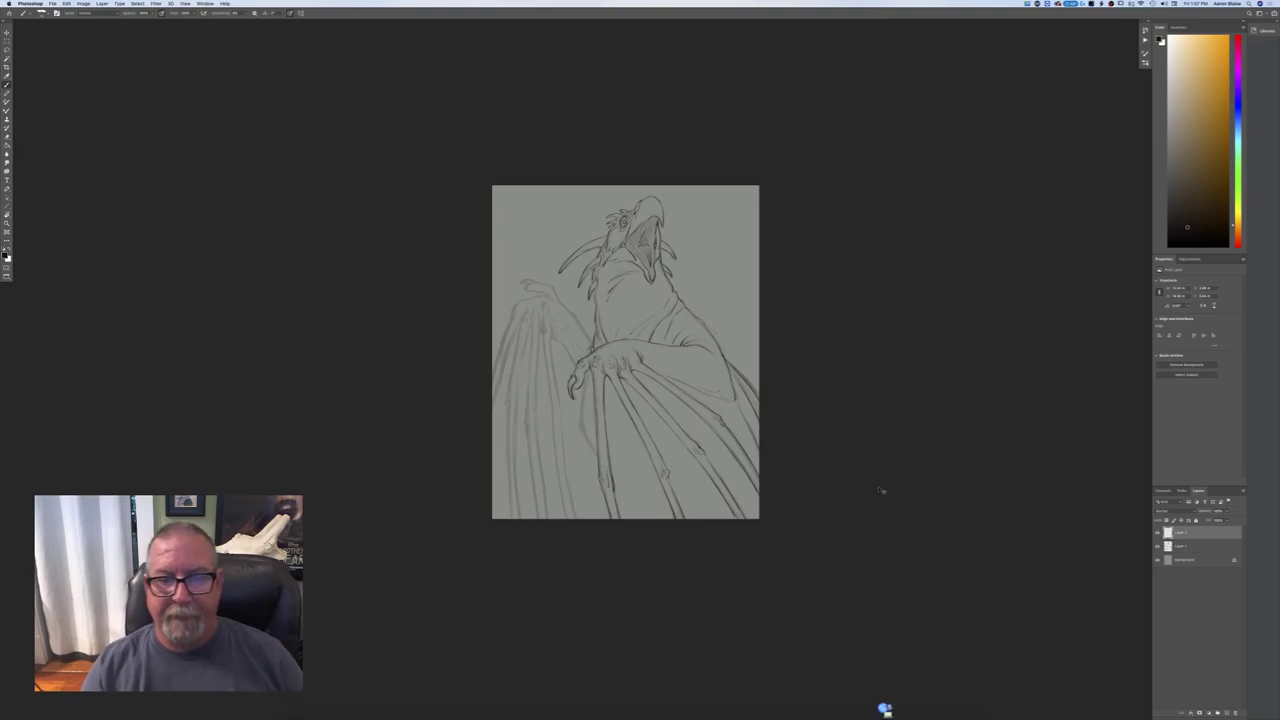
key("super+equal")
key("super+equal")
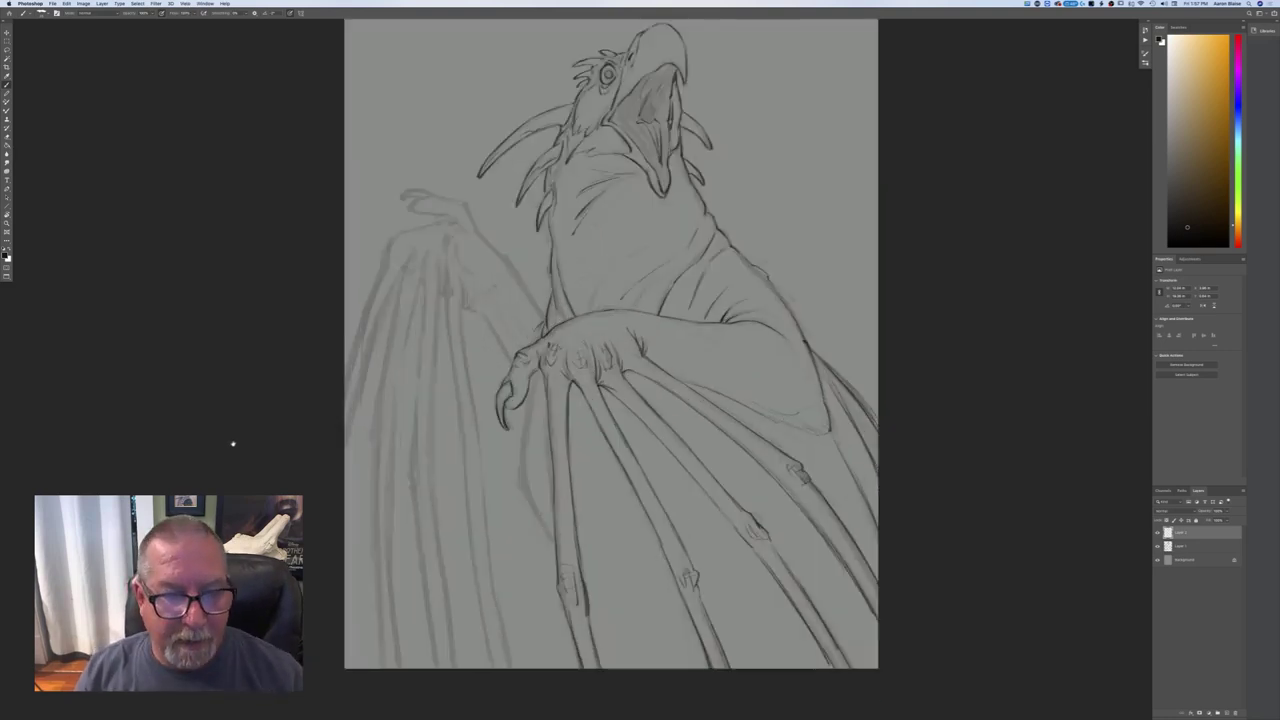
left_click_drag(232, 444, 258, 516)
left_click_drag(491, 276, 542, 347)
left_click_drag(529, 320, 539, 341)
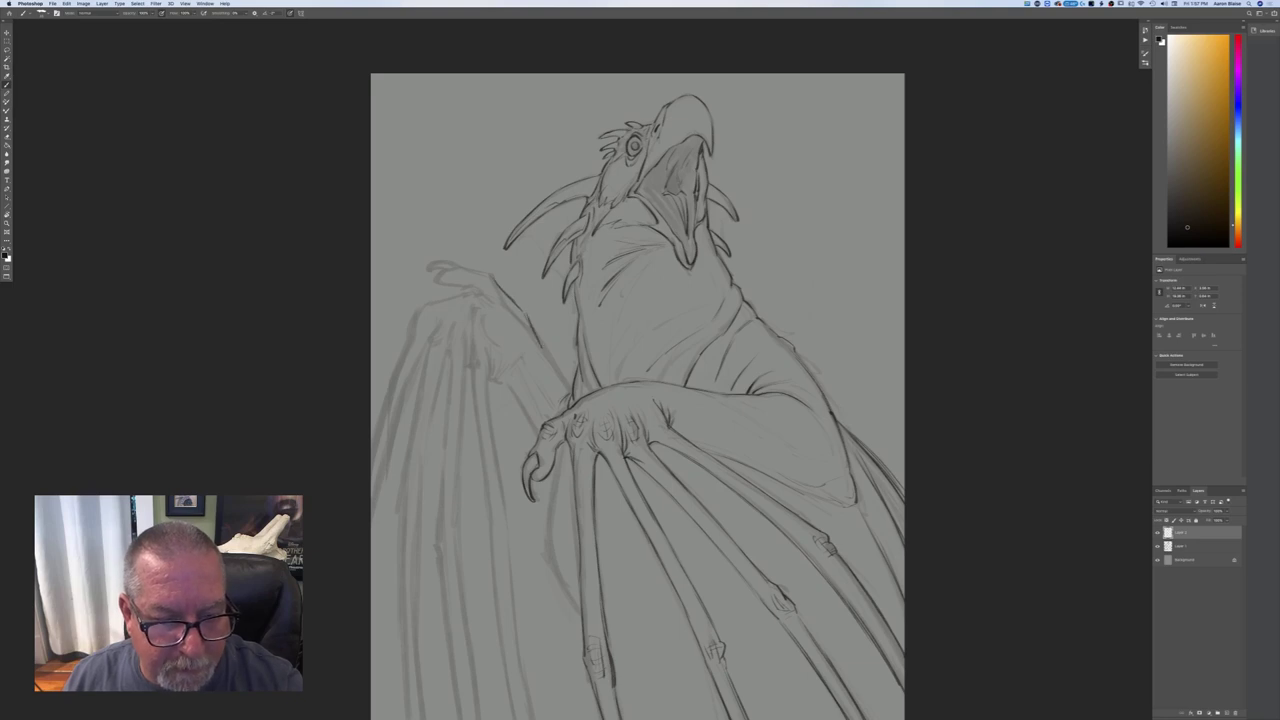
left_click_drag(489, 273, 501, 287)
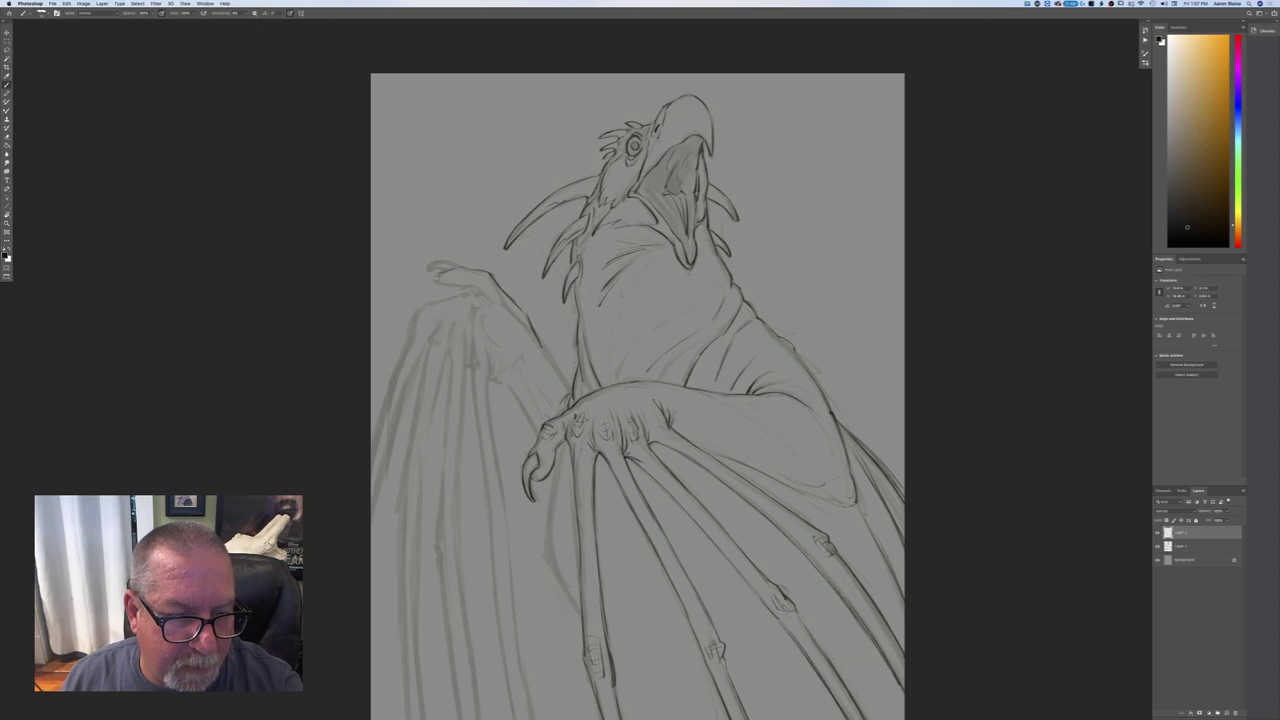
- Outline the far wing's thumb and claw, draw the folds at its wrist and trace the wing's outer leading edge
left_click_drag(436, 280, 466, 287)
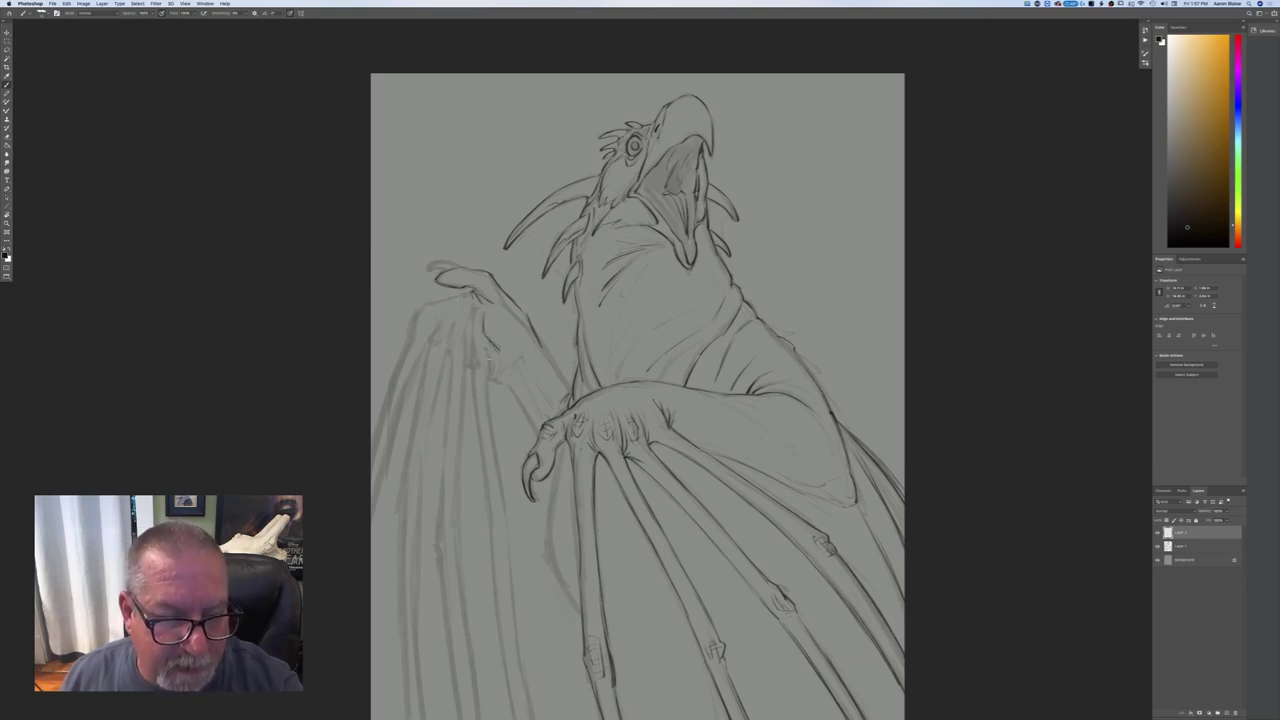
left_click_drag(488, 356, 491, 379)
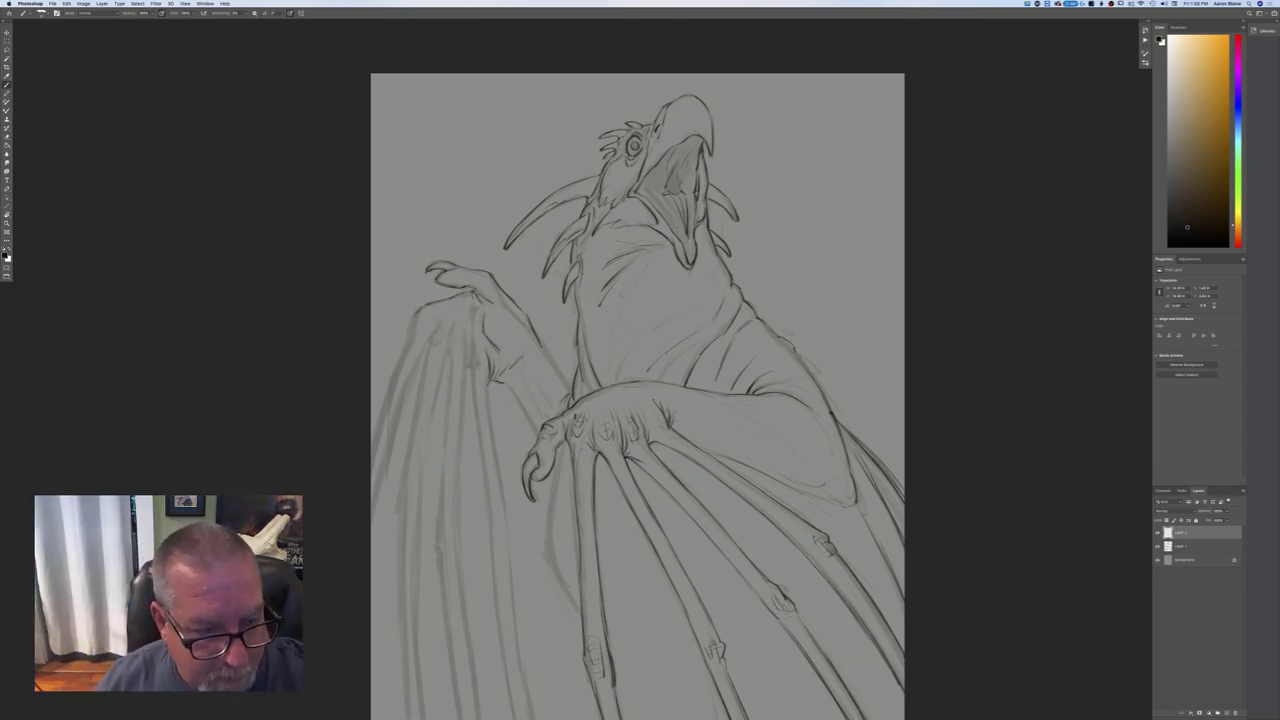
left_click_drag(408, 336, 370, 460)
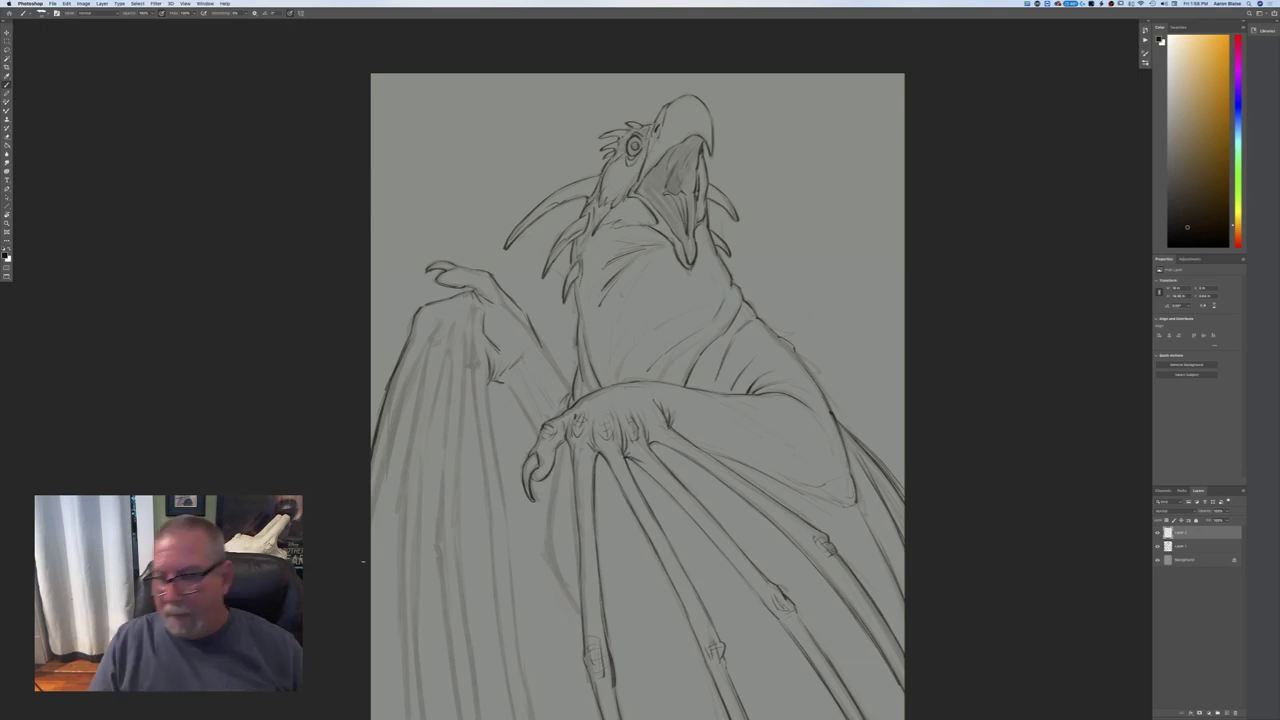
- Darken the shading inside the open beak on the line-work layer and trace the far forearm's lower edge
left_click(1182, 548)
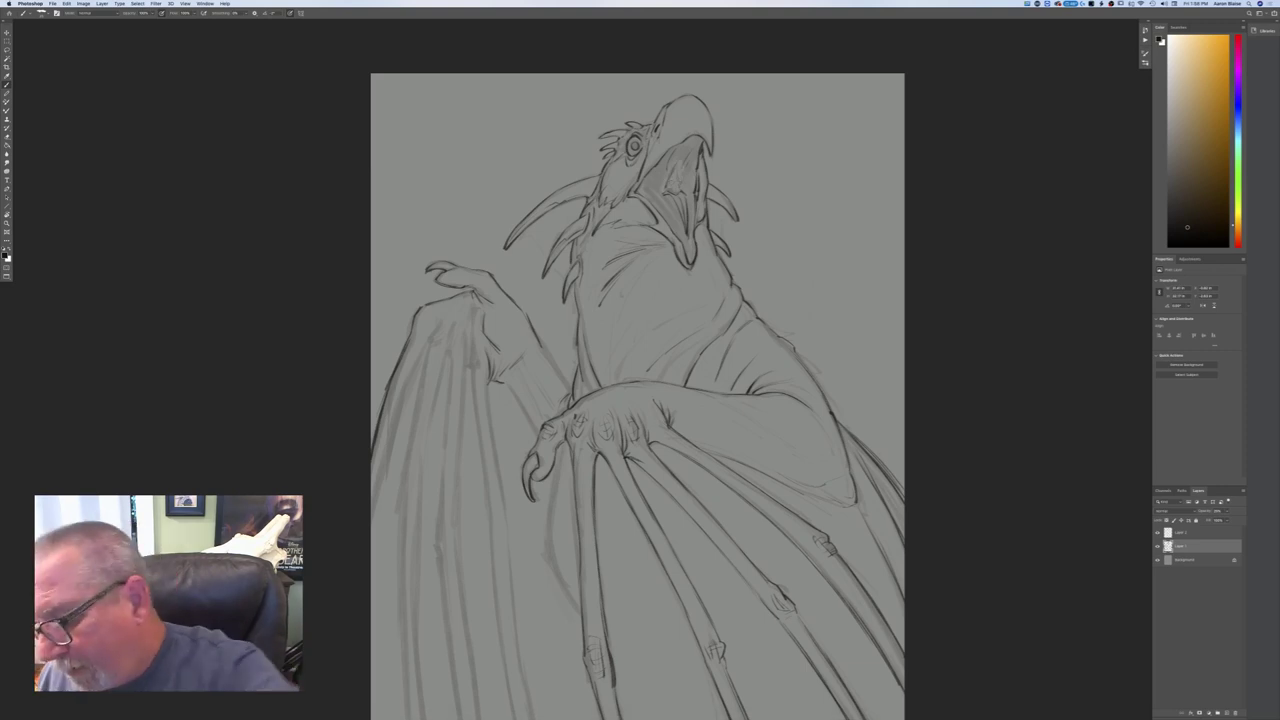
left_click(1200, 532)
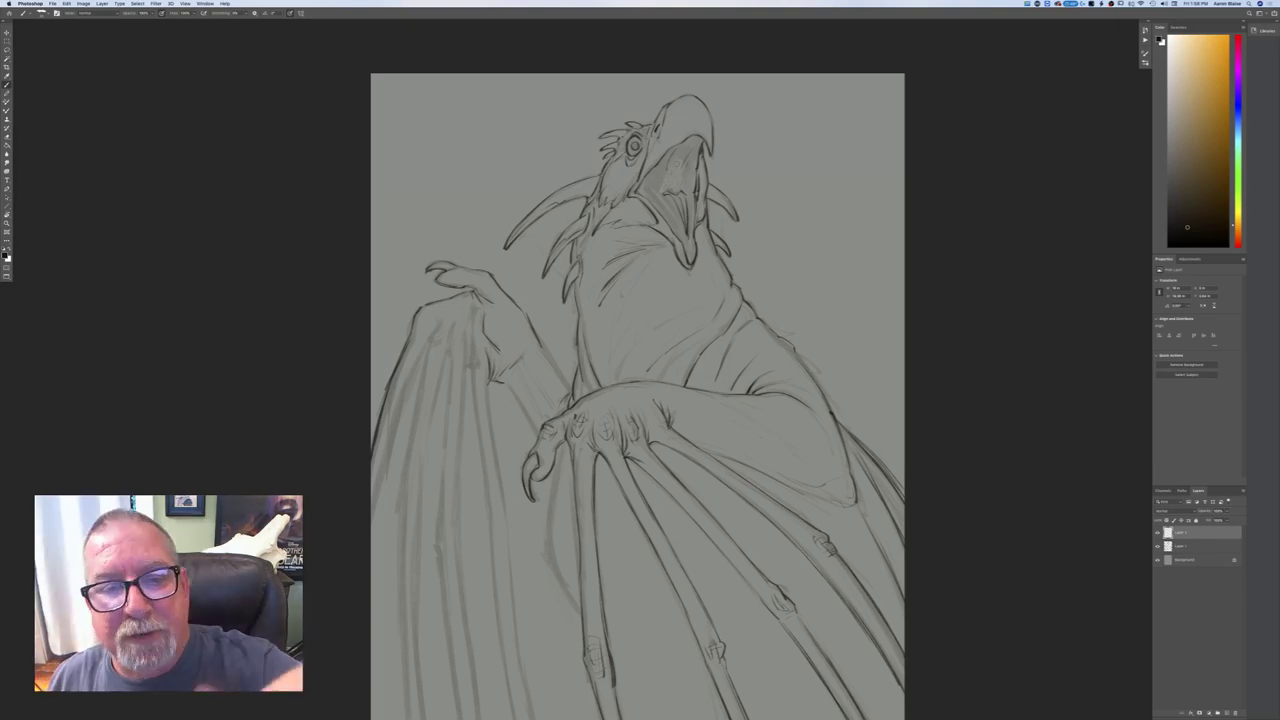
left_click_drag(661, 185, 672, 168)
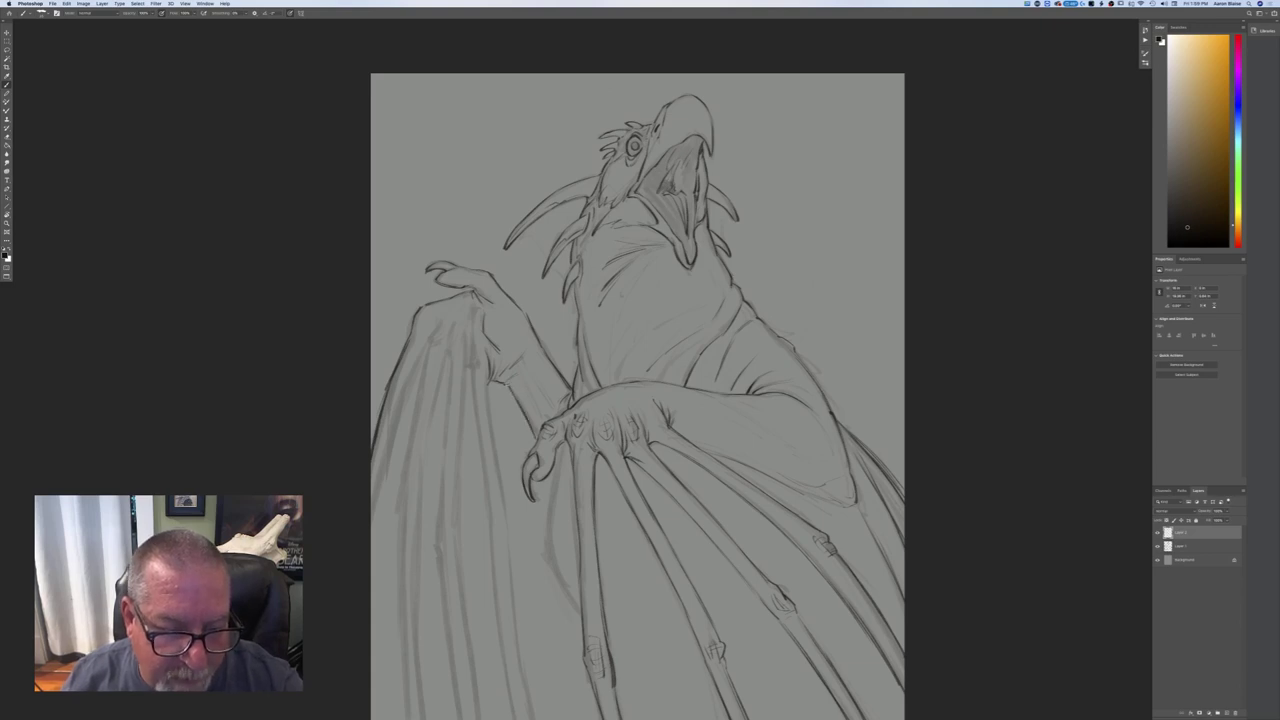
- Trace the curved membrane edge behind the near wing's first finger and the outermost finger line of the far wing
mouse_move(562, 446)
left_mouse_down()
mouse_move(552, 536)
mouse_move(580, 604)
left_mouse_up()
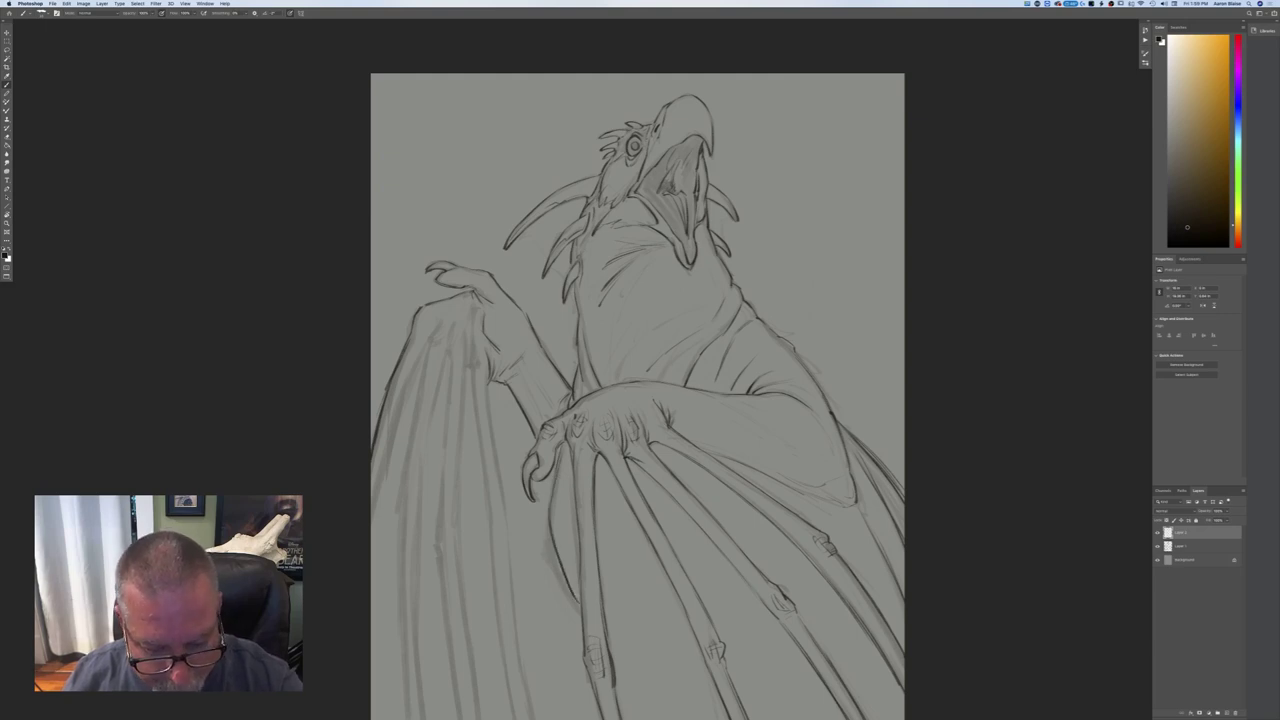
left_click_drag(554, 484, 548, 508)
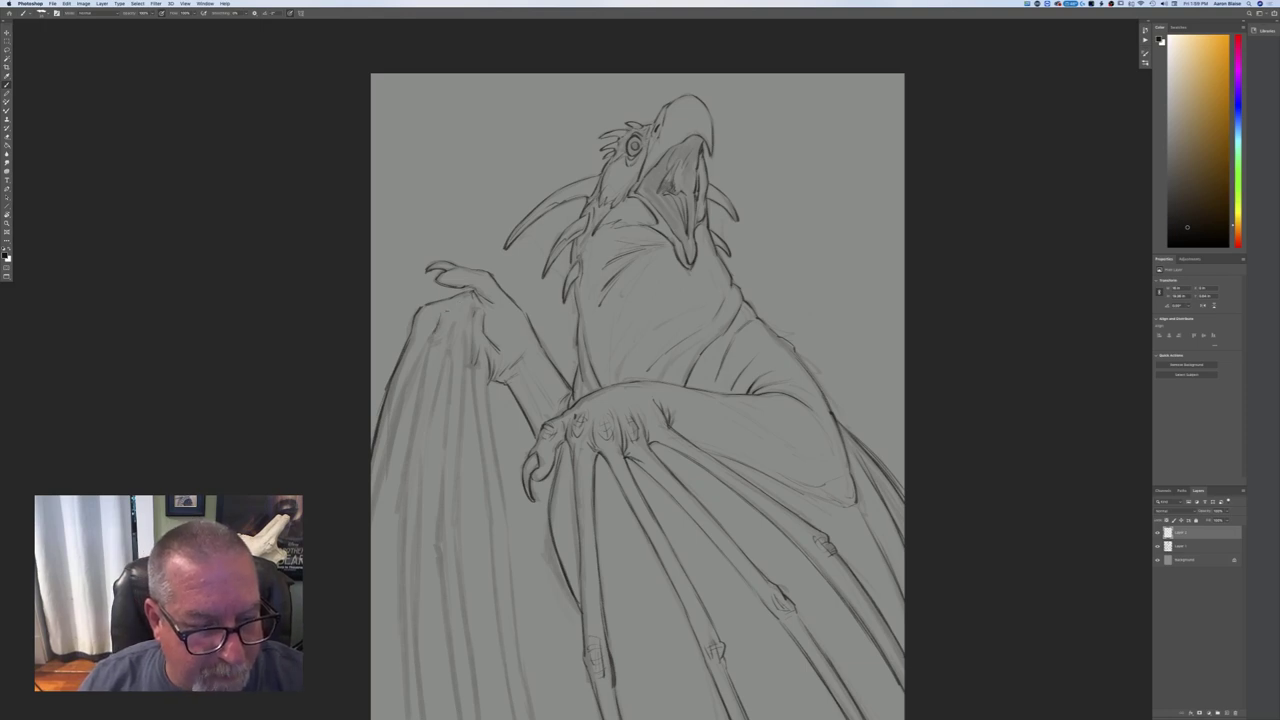
mouse_move(434, 329)
left_mouse_down()
mouse_move(372, 469)
mouse_move(370, 516)
left_mouse_up()
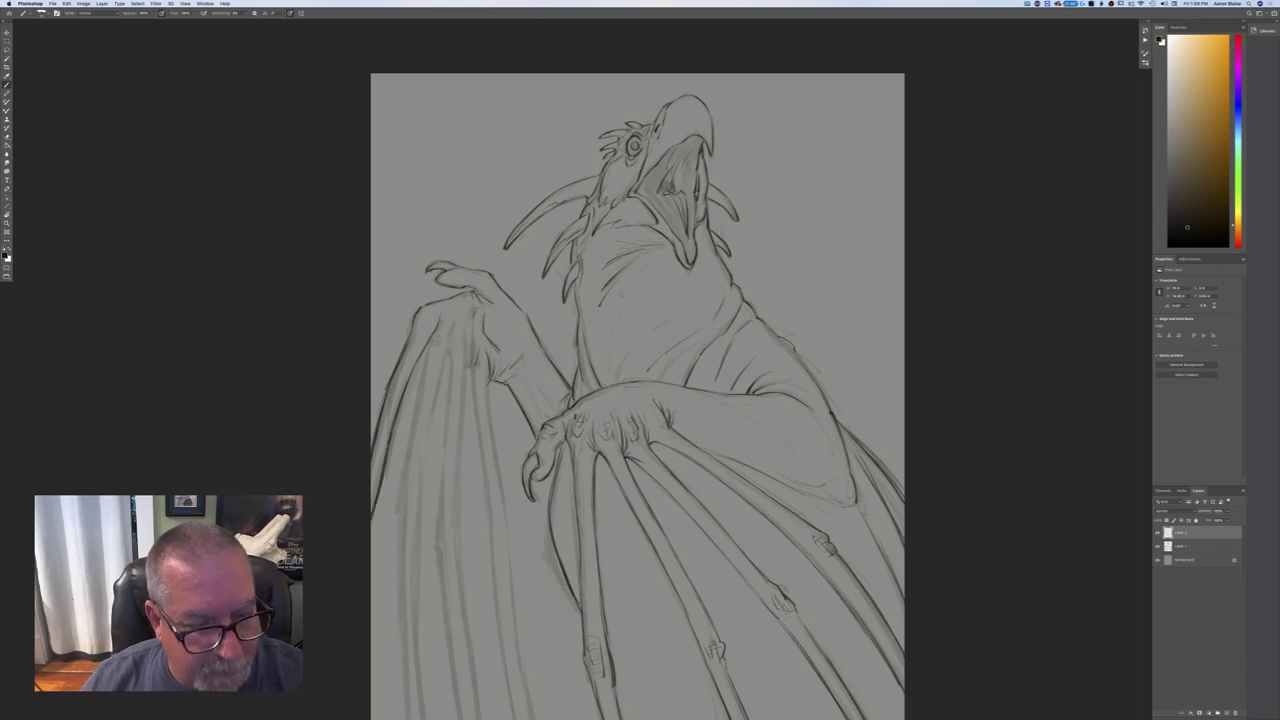
left_click_drag(444, 322, 437, 334)
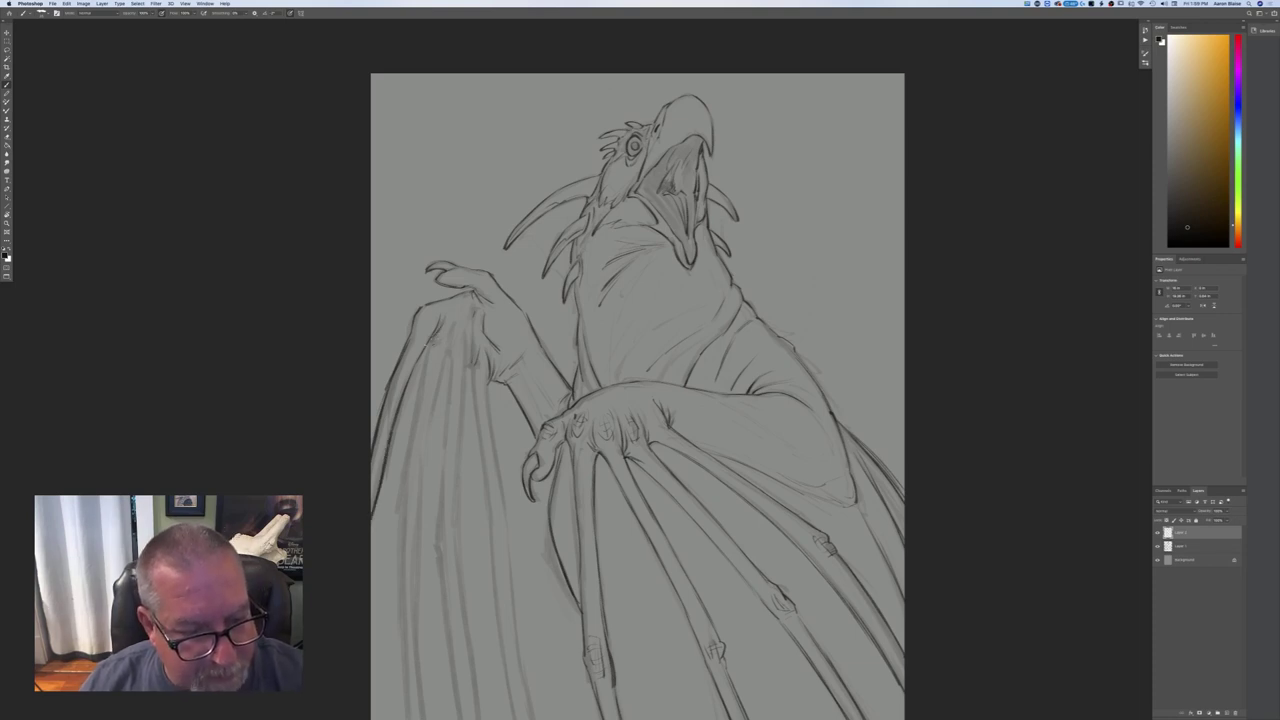
- Trace both edges of the far wing's next finger, including its knuckle joint, from the wrist down to the canvas bottom
mouse_move(430, 344)
left_mouse_down()
mouse_move(396, 502)
mouse_move(401, 648)
left_mouse_up()
left_click_drag(398, 574, 406, 712)
mouse_move(404, 710)
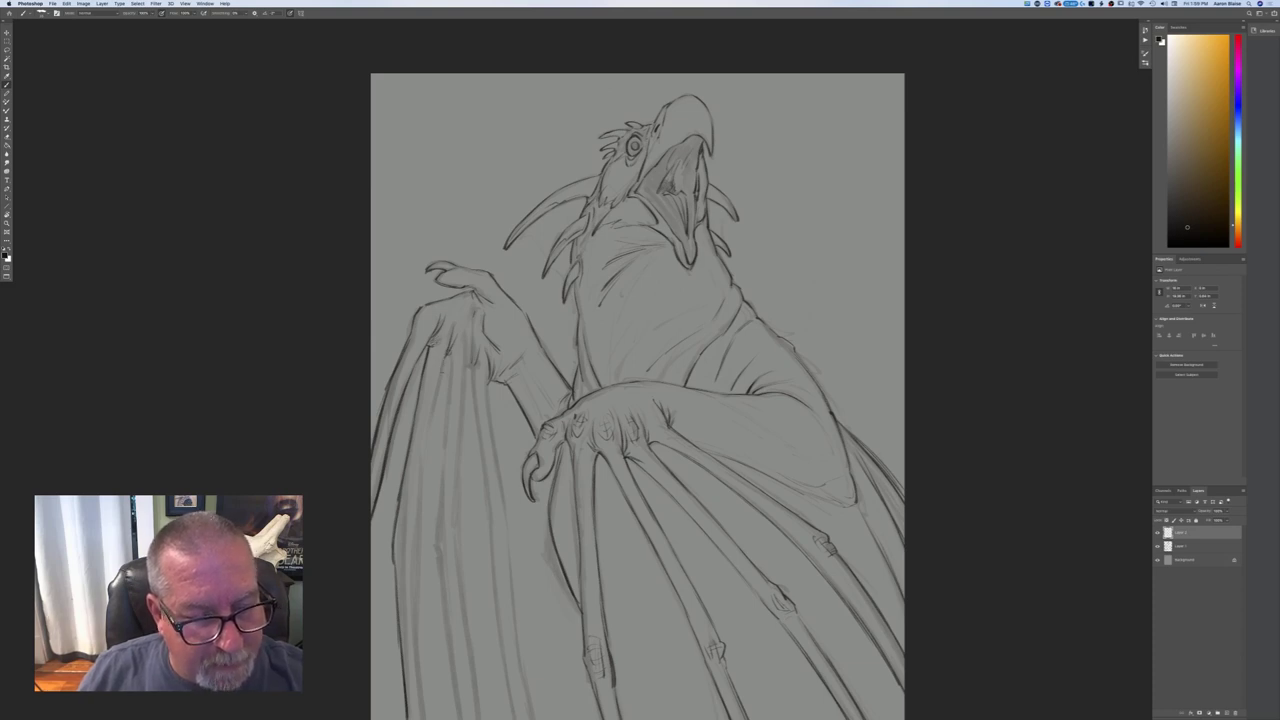
left_click_drag(439, 374, 413, 552)
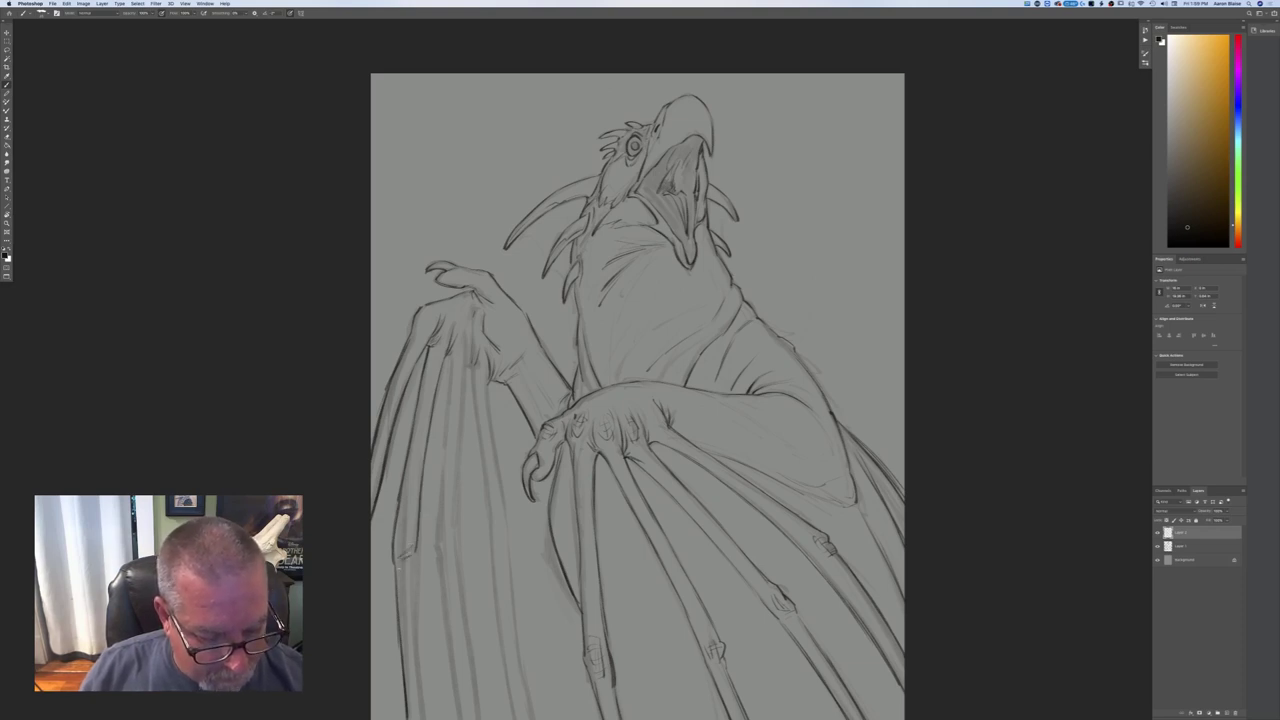
left_click_drag(414, 548, 424, 718)
- Trace both edges and the joint of the far wing's middle finger from the wrist down to the canvas border
scroll(300, 363, "down", 5)
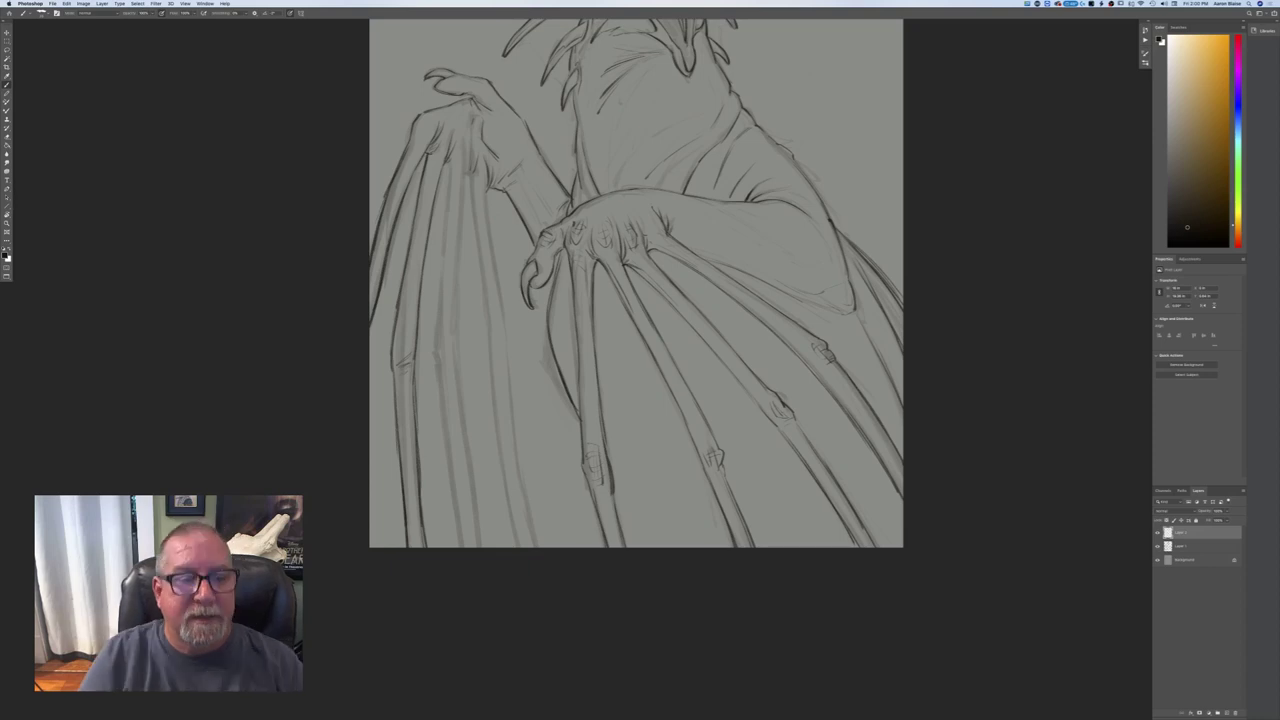
left_click_drag(448, 184, 438, 370)
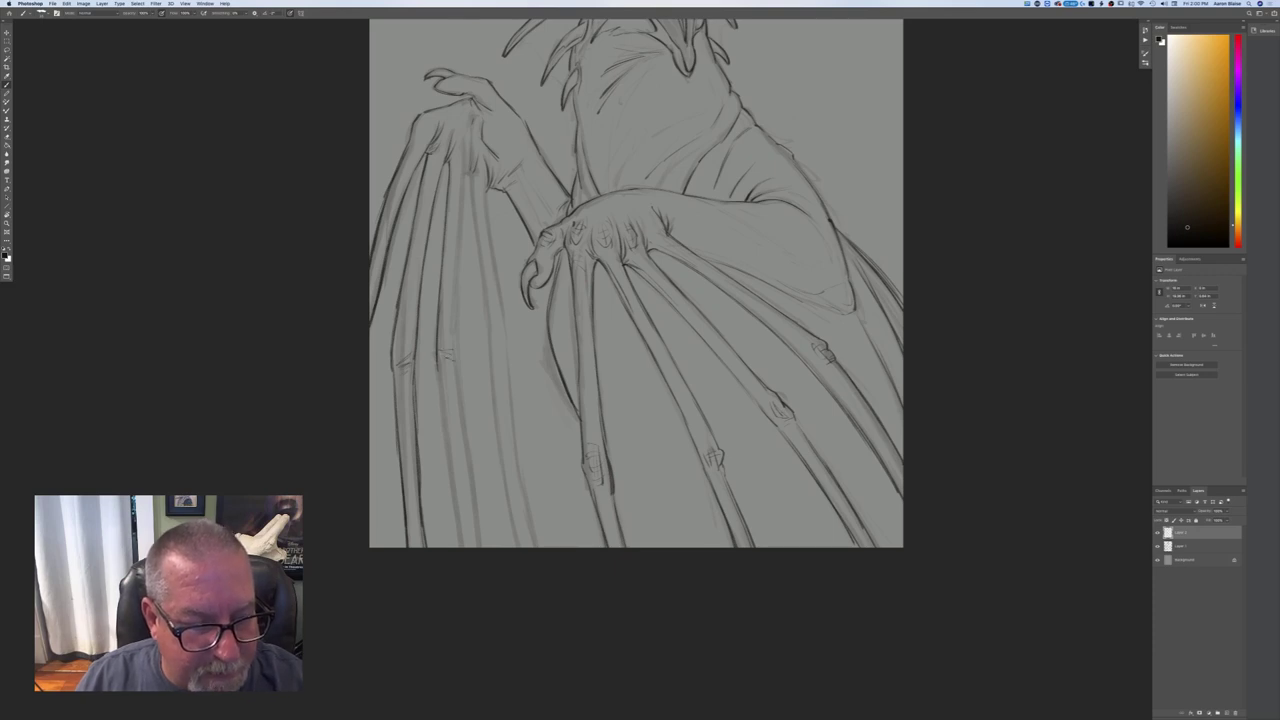
left_click_drag(465, 150, 466, 174)
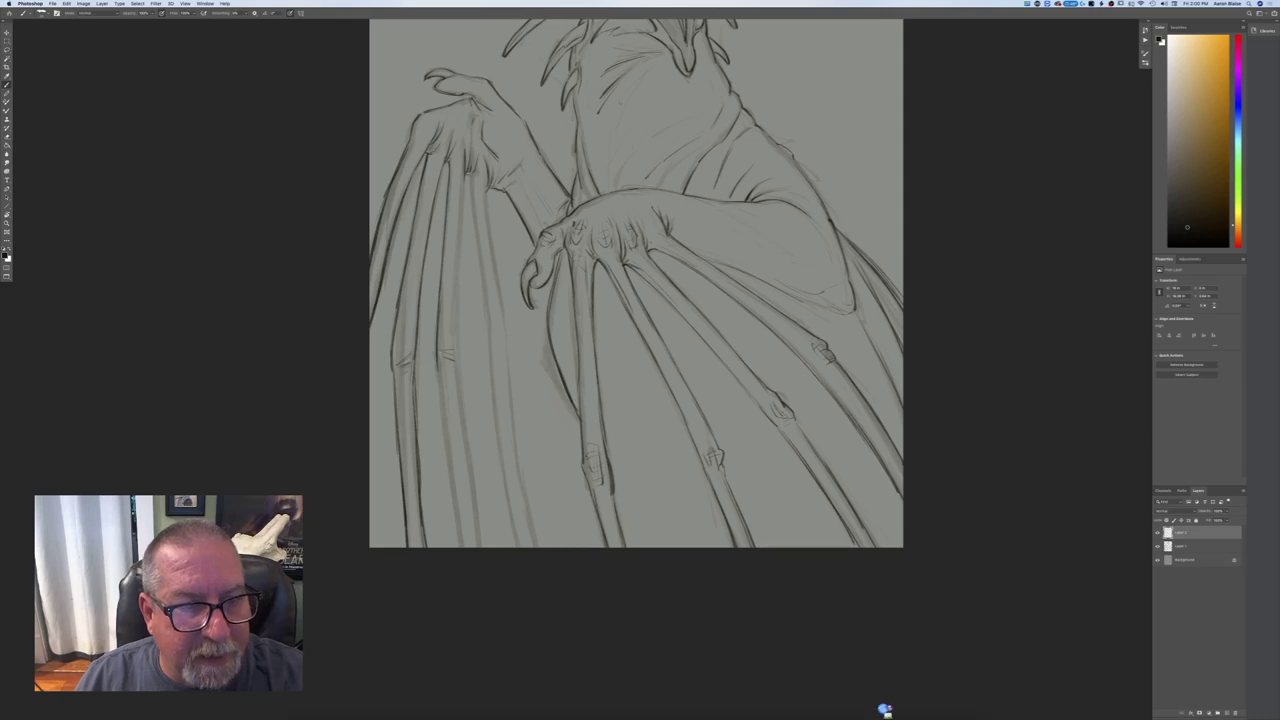
left_click_drag(469, 178, 458, 306)
left_click_drag(460, 262, 478, 548)
left_click_drag(441, 390, 457, 510)
left_click_drag(445, 440, 463, 546)
- Trace both edges of the far wing's innermost finger from the wrist past its joint to the canvas border
left_click_drag(474, 202, 487, 358)
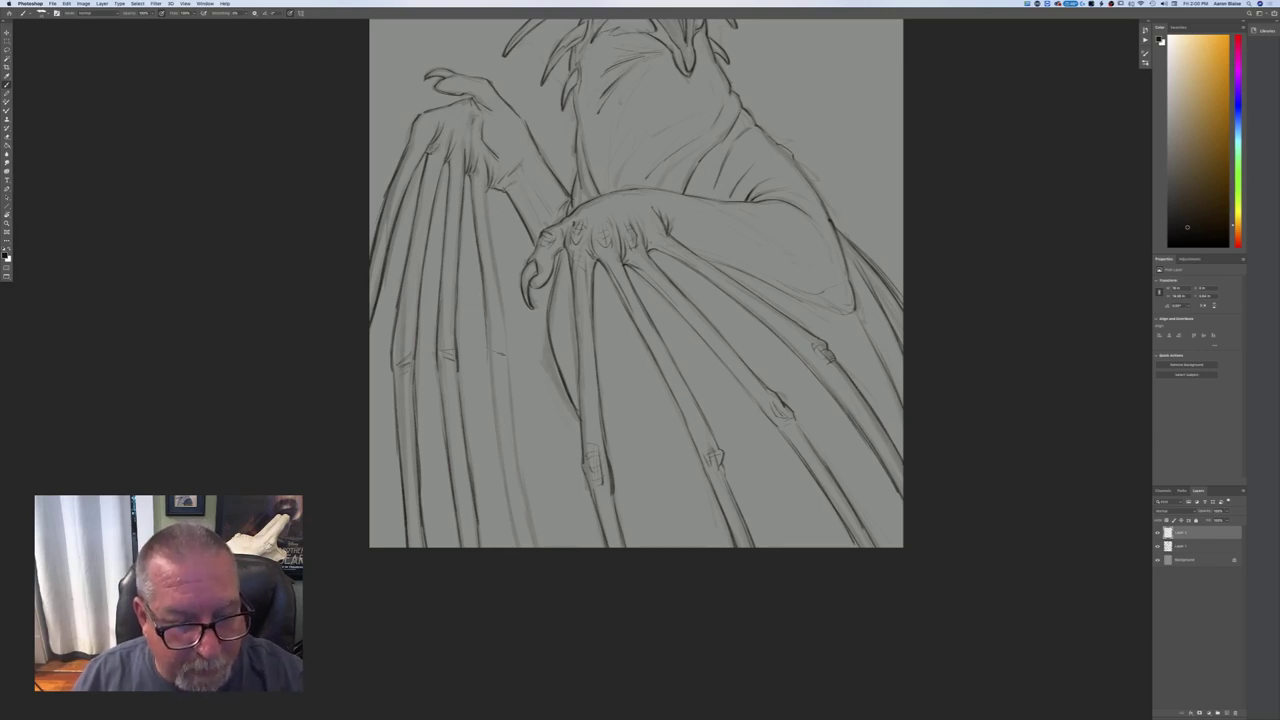
left_click_drag(487, 194, 509, 358)
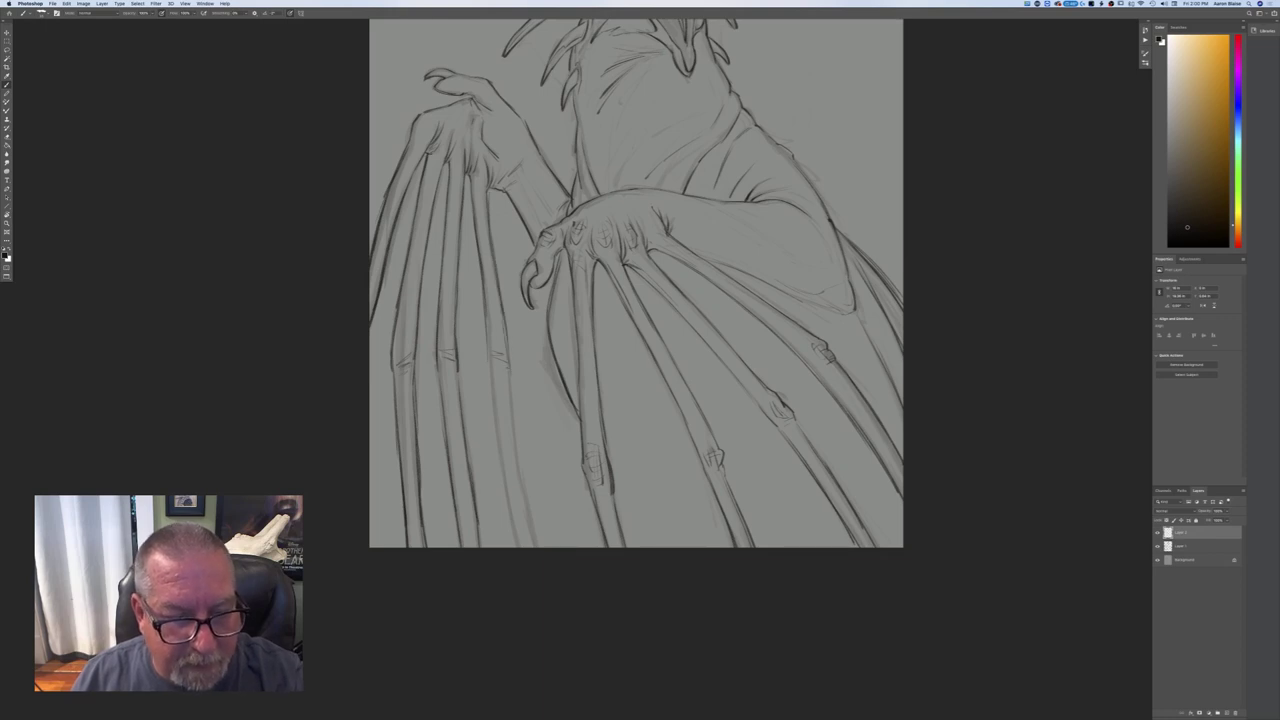
left_click_drag(514, 430, 538, 548)
left_click_drag(493, 388, 508, 500)
left_click_drag(499, 432, 518, 547)
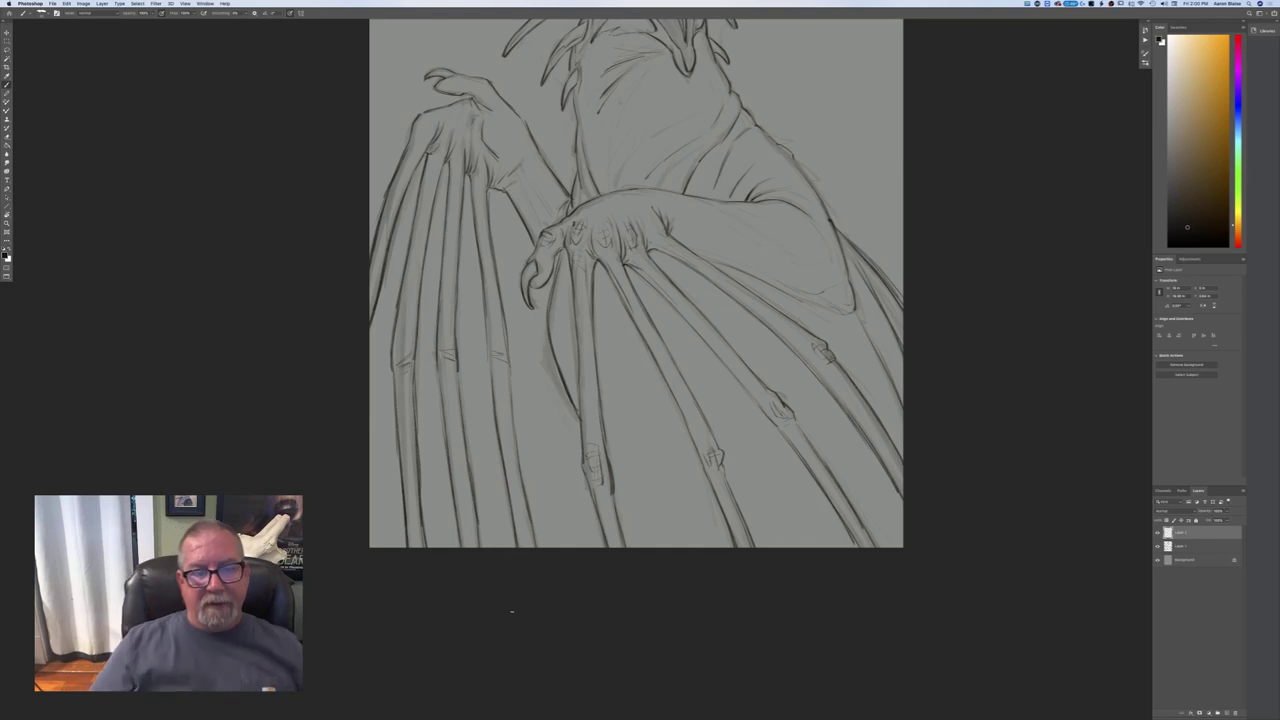
- Draw light membrane fold lines between the fingers of both wings
key("super+minus")
key("super+minus")
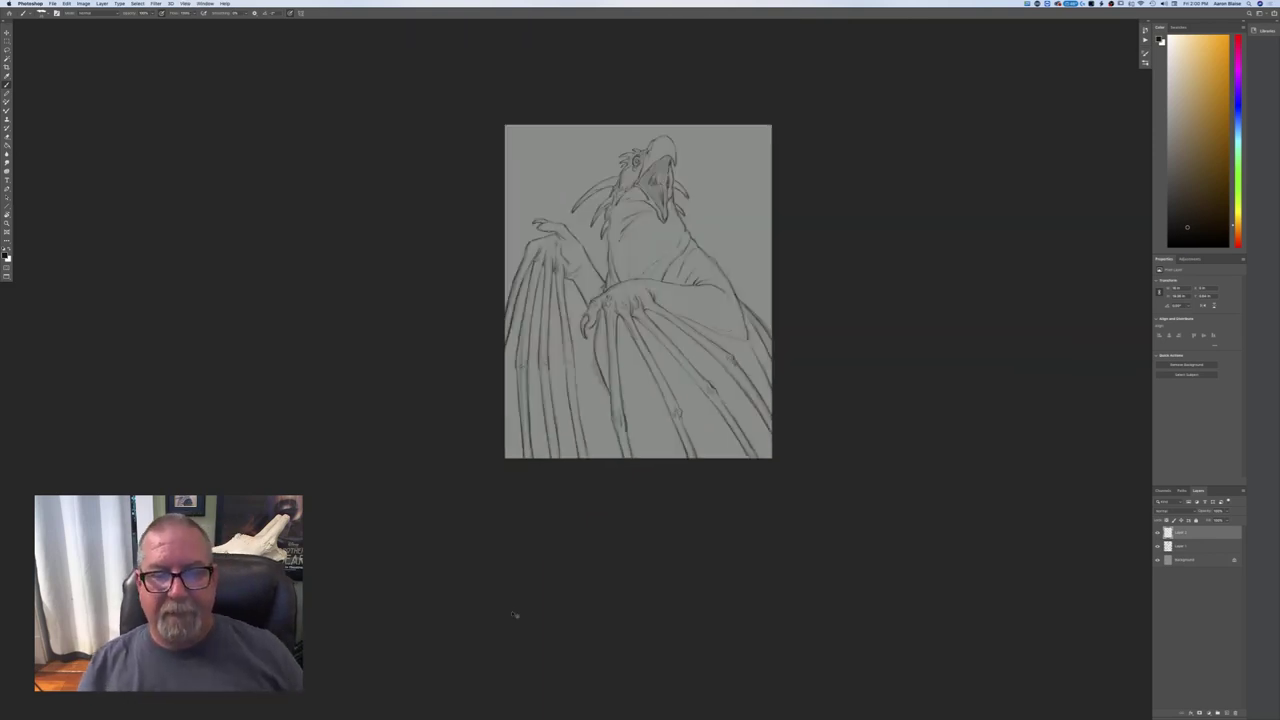
key("super+plus")
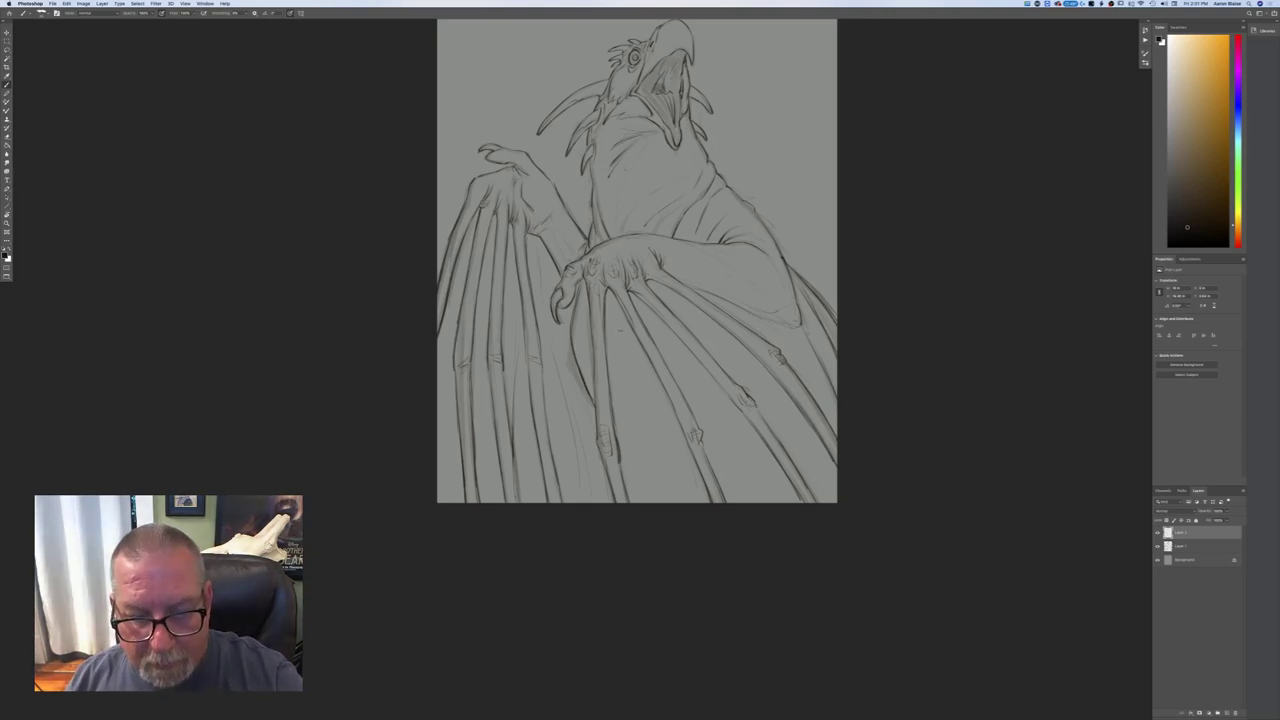
left_click_drag(643, 449, 655, 501)
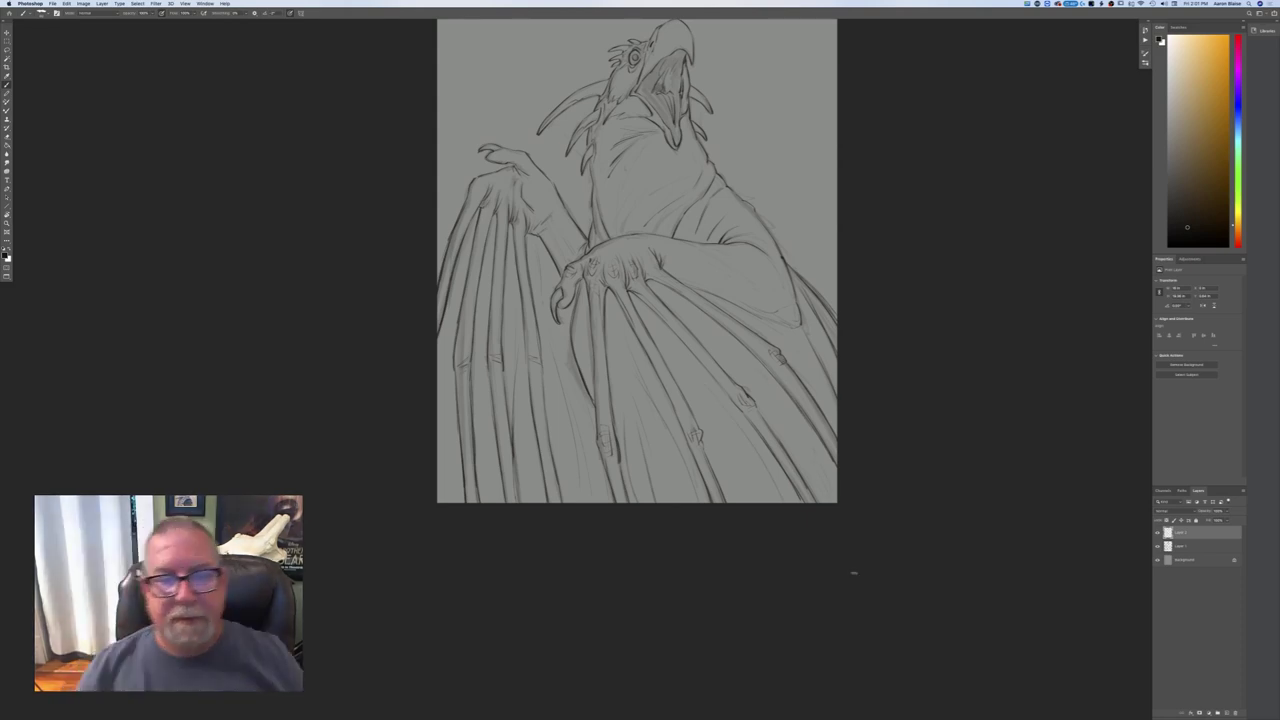
scroll(853, 573, "up", 5)
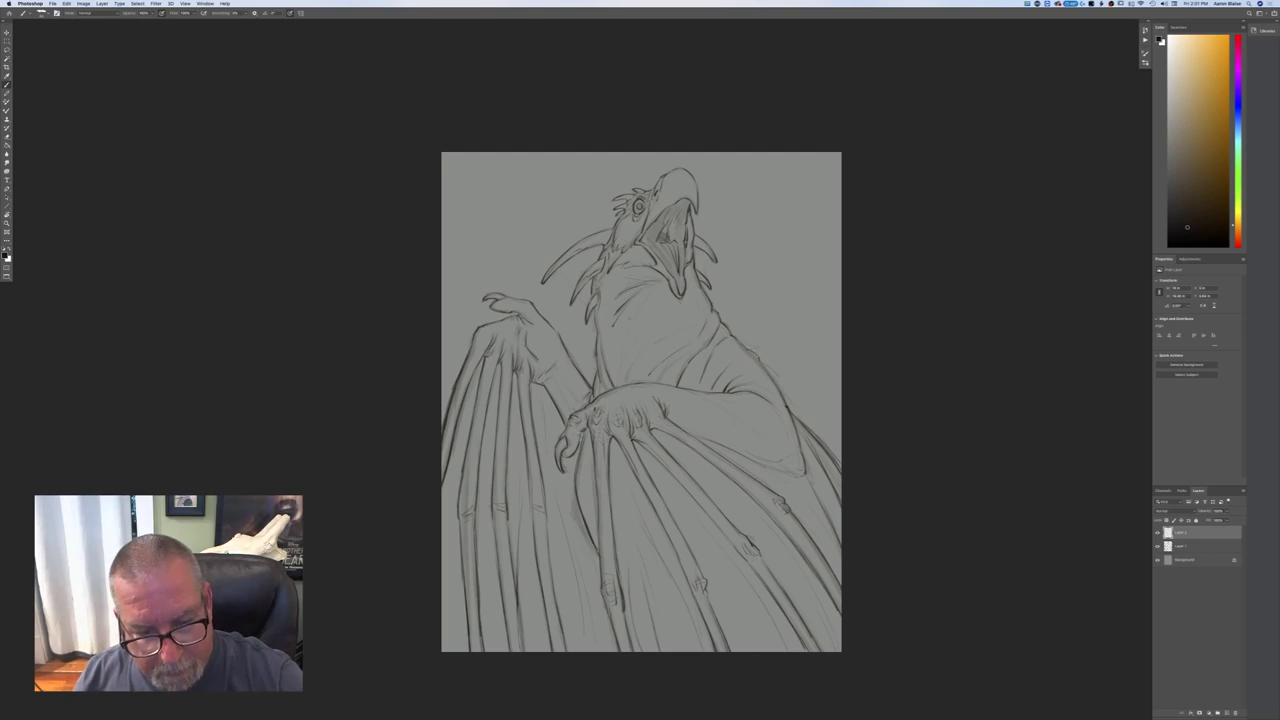
left_click_drag(598, 507, 600, 555)
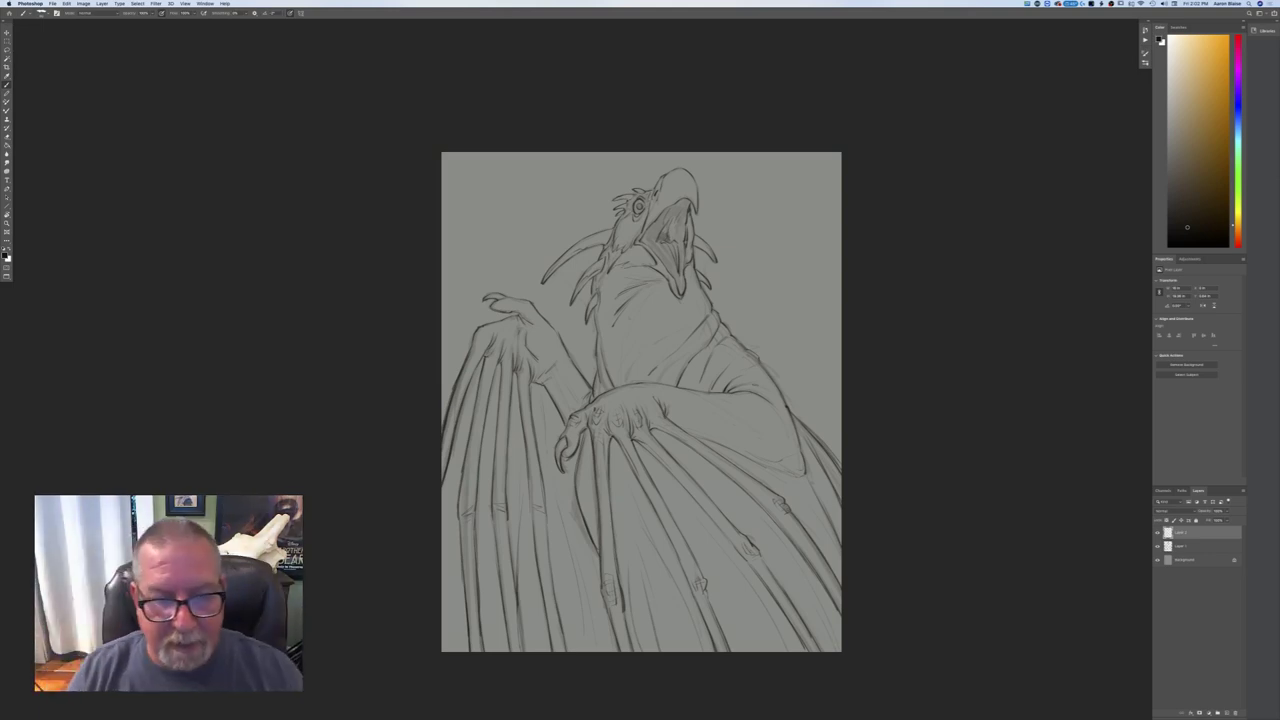
- Add a new empty layer directly above the Background, beneath both drawing layers
scroll(268, 458, "right", 3)
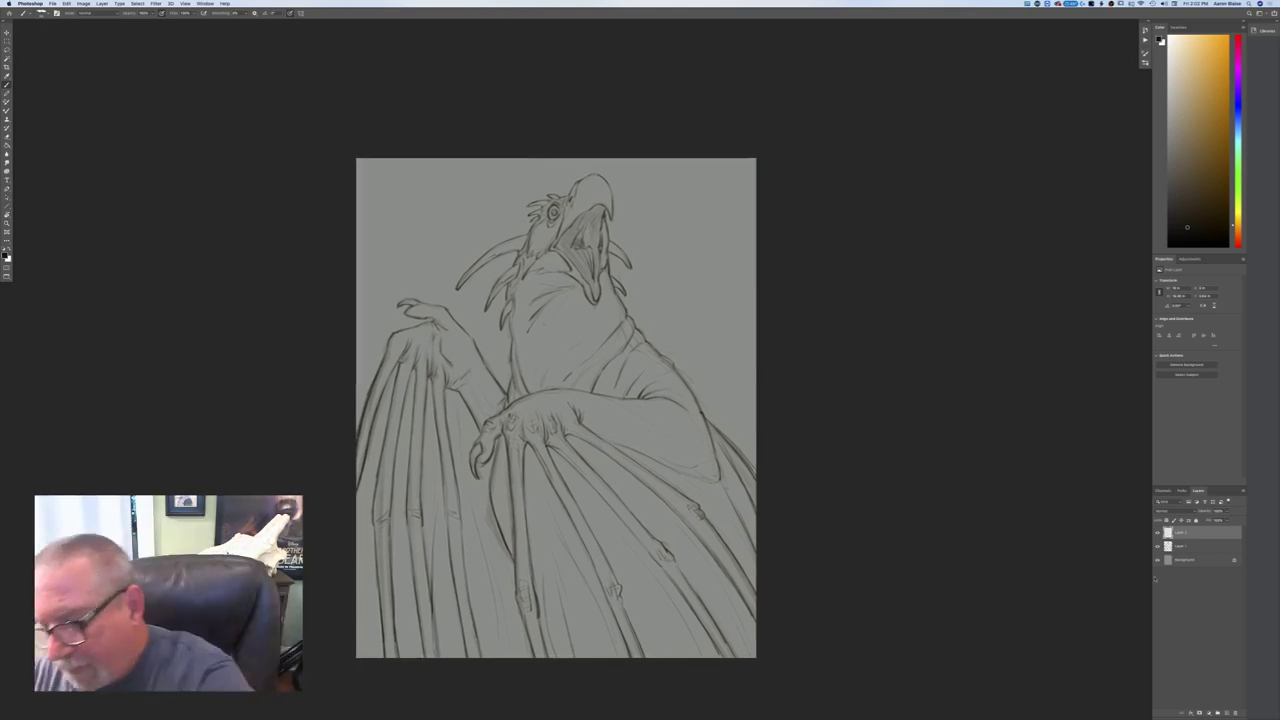
left_click(1181, 560)
left_click(1227, 713)
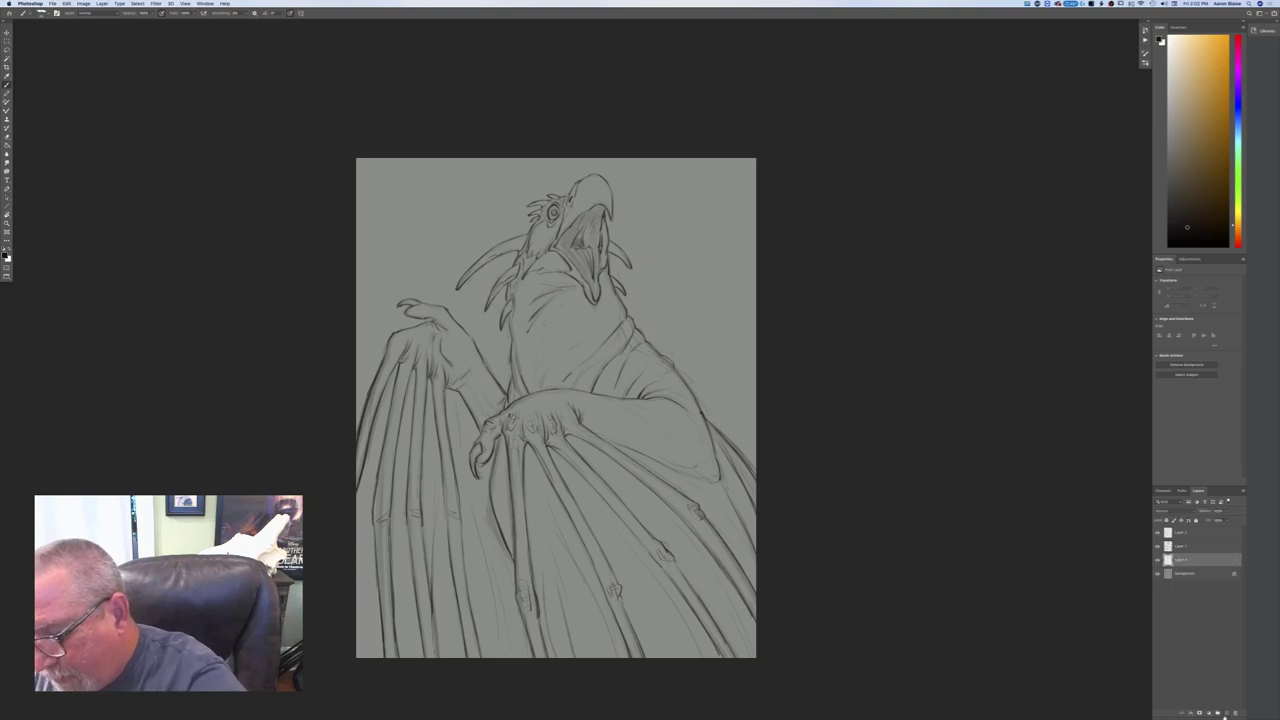
- Set the foreground colour to a medium purple and switch to the brush preset next to the current one
left_click(5, 255)
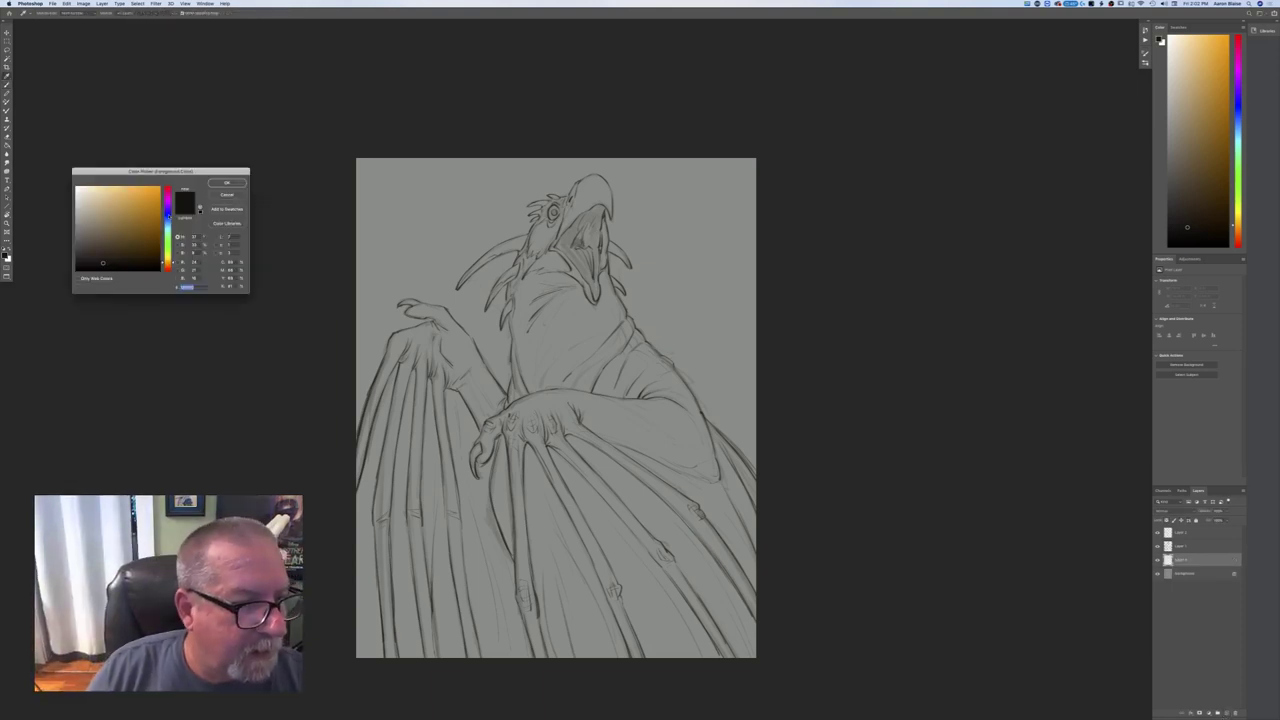
left_click(167, 209)
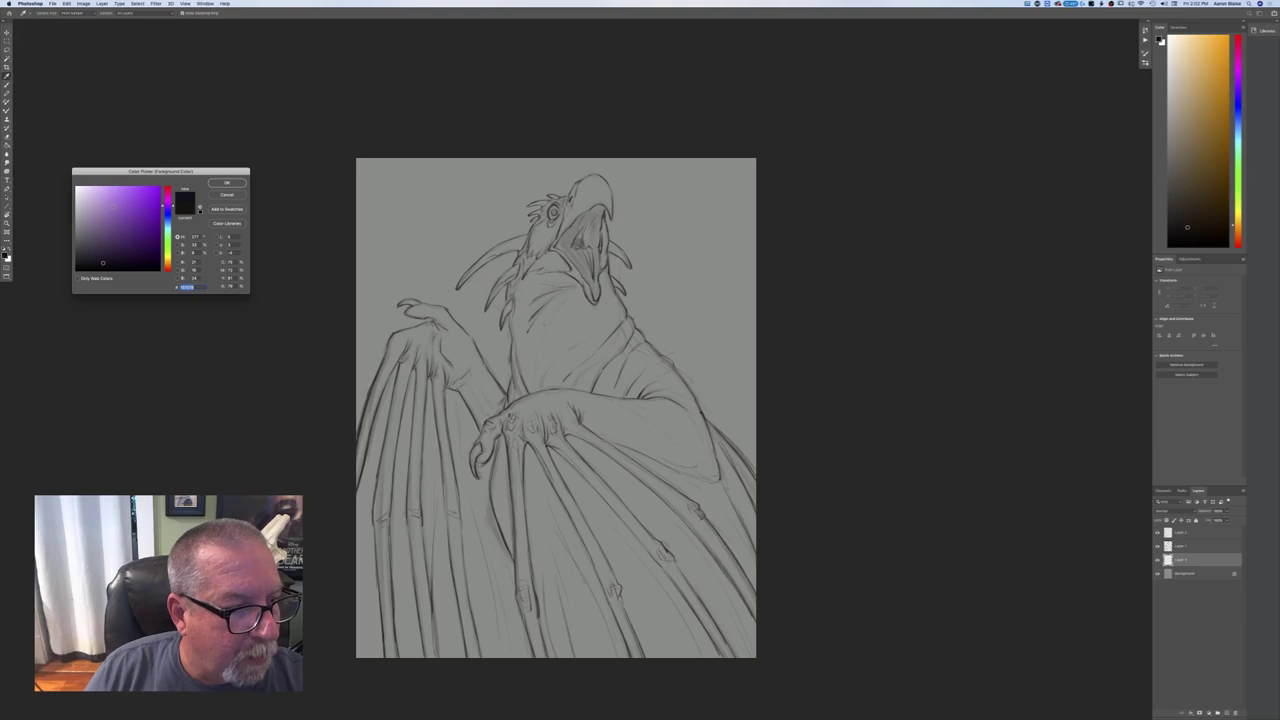
left_click(113, 205)
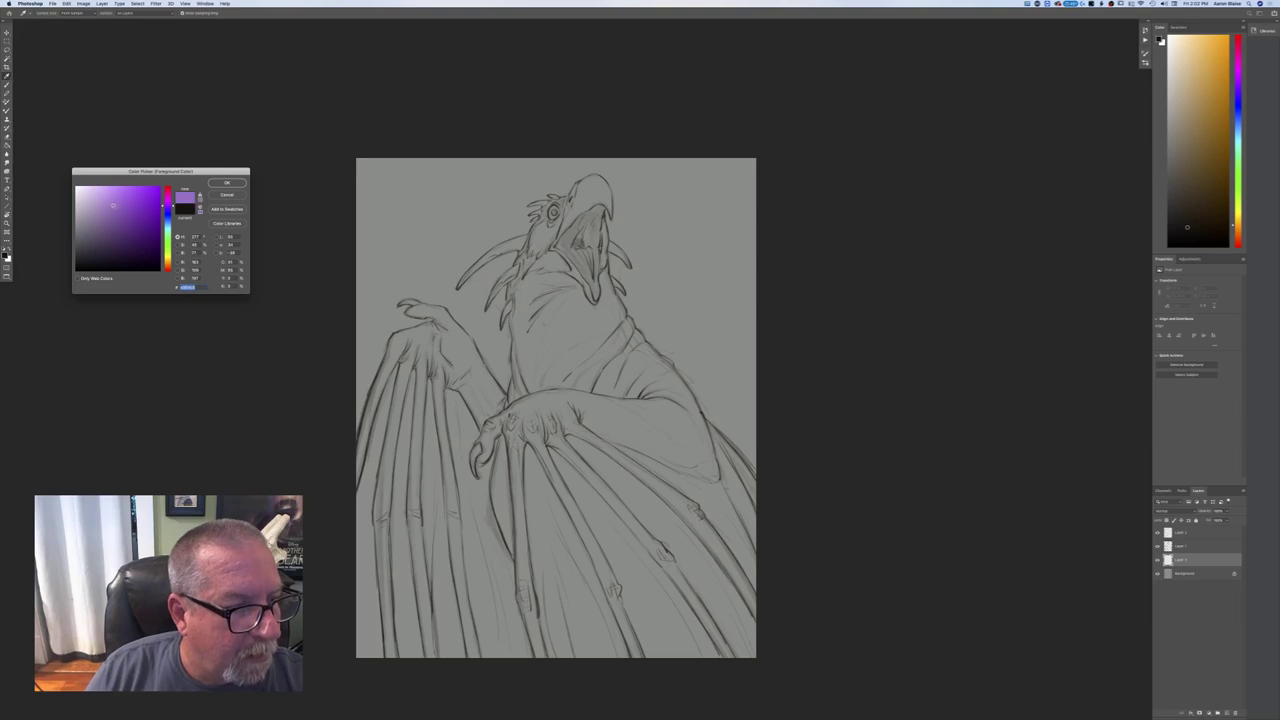
left_click(213, 185)
left_click(42, 13)
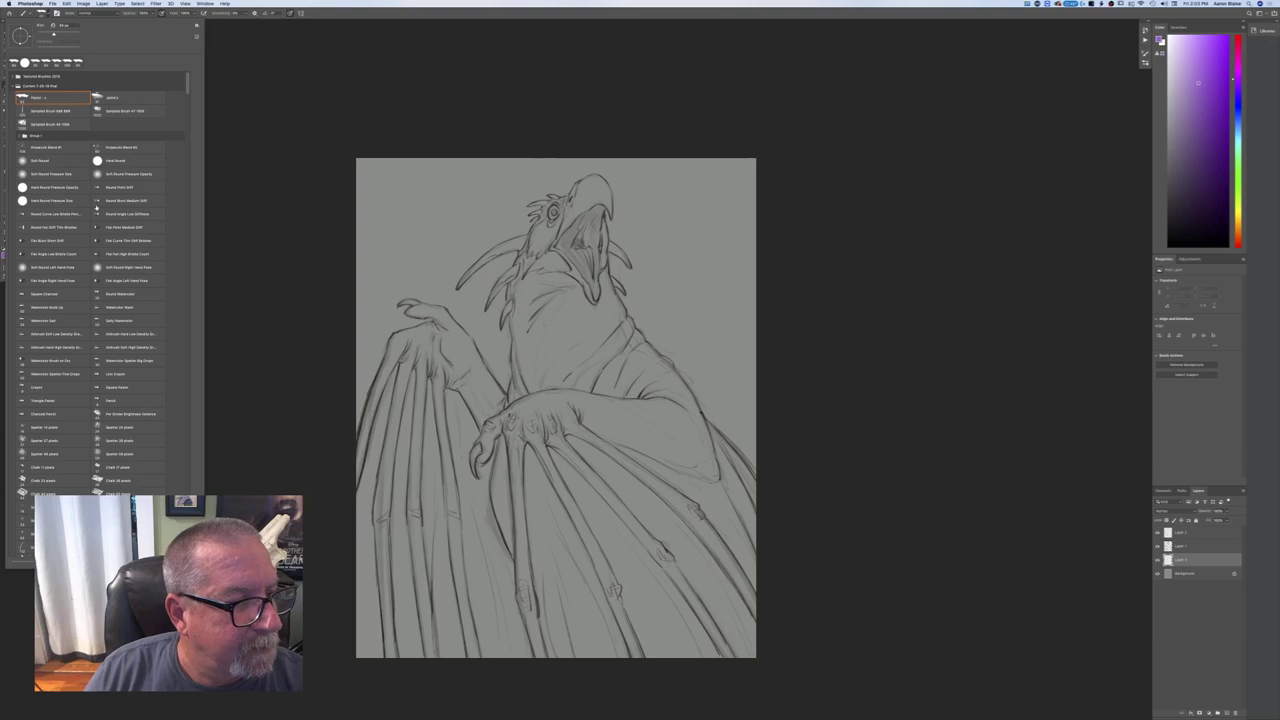
left_click(106, 104)
left_click(390, 316)
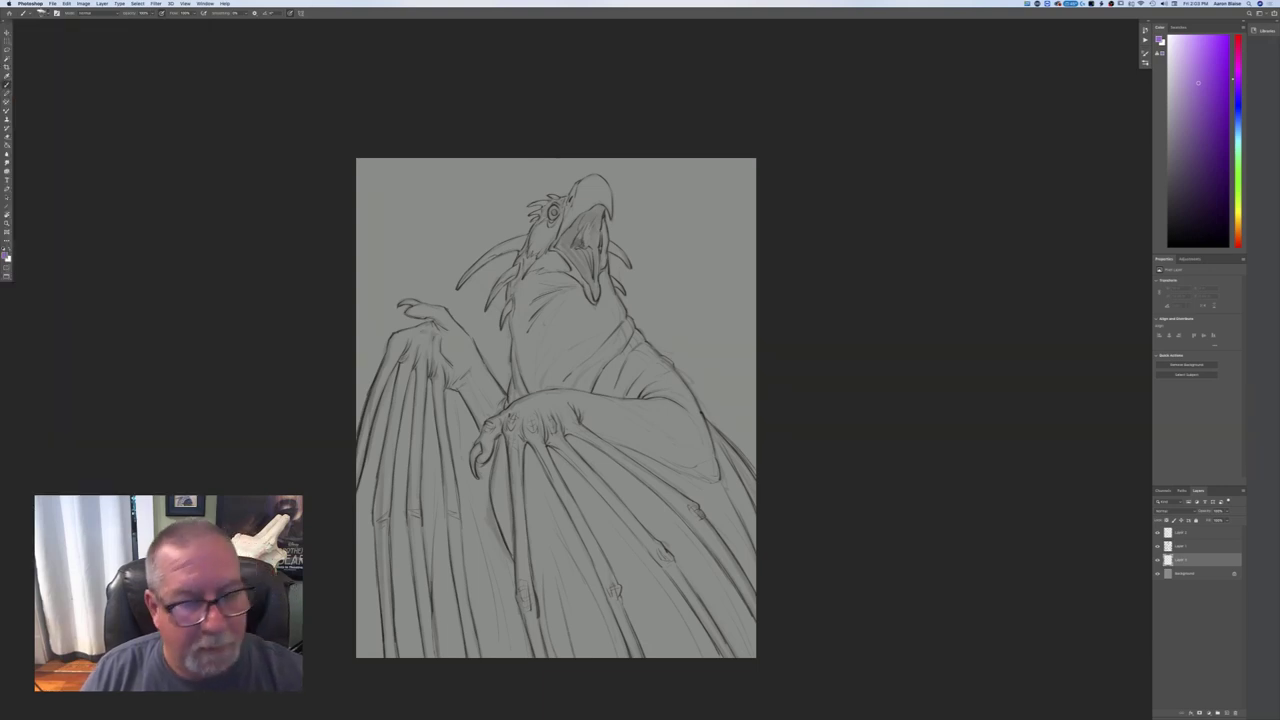
- Block in the creature's neck, chest, shoulder and near upper arm with flat purple on the new layer
mouse_move(573, 300)
left_mouse_down()
mouse_move(582, 360)
mouse_move(555, 370)
mouse_move(535, 270)
mouse_move(525, 300)
mouse_move(525, 278)
left_mouse_up()
mouse_move(590, 345)
left_mouse_down()
mouse_move(595, 285)
mouse_move(620, 385)
left_mouse_up()
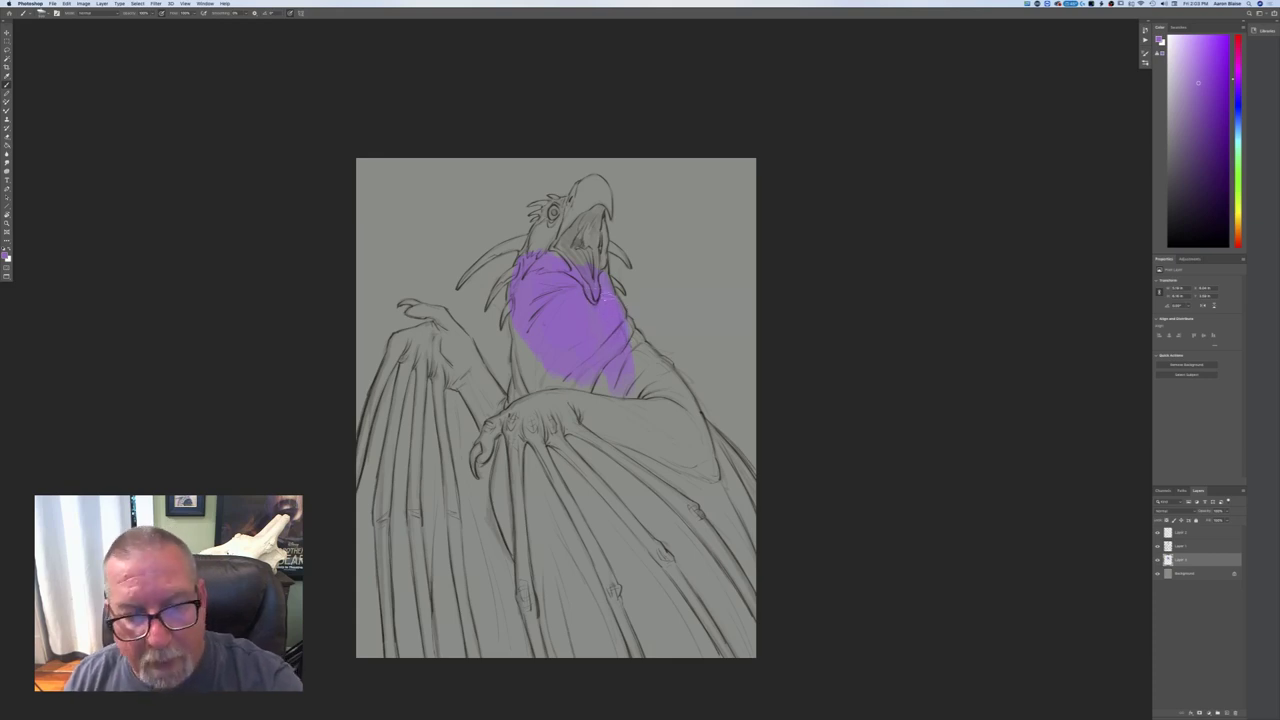
left_click_drag(623, 327, 640, 346)
mouse_move(633, 346)
left_mouse_down()
mouse_move(638, 400)
mouse_move(664, 365)
mouse_move(694, 412)
mouse_move(714, 490)
mouse_move(680, 405)
mouse_move(660, 470)
mouse_move(638, 405)
mouse_move(605, 380)
mouse_move(575, 445)
mouse_move(555, 380)
mouse_move(535, 400)
mouse_move(518, 306)
left_mouse_up()
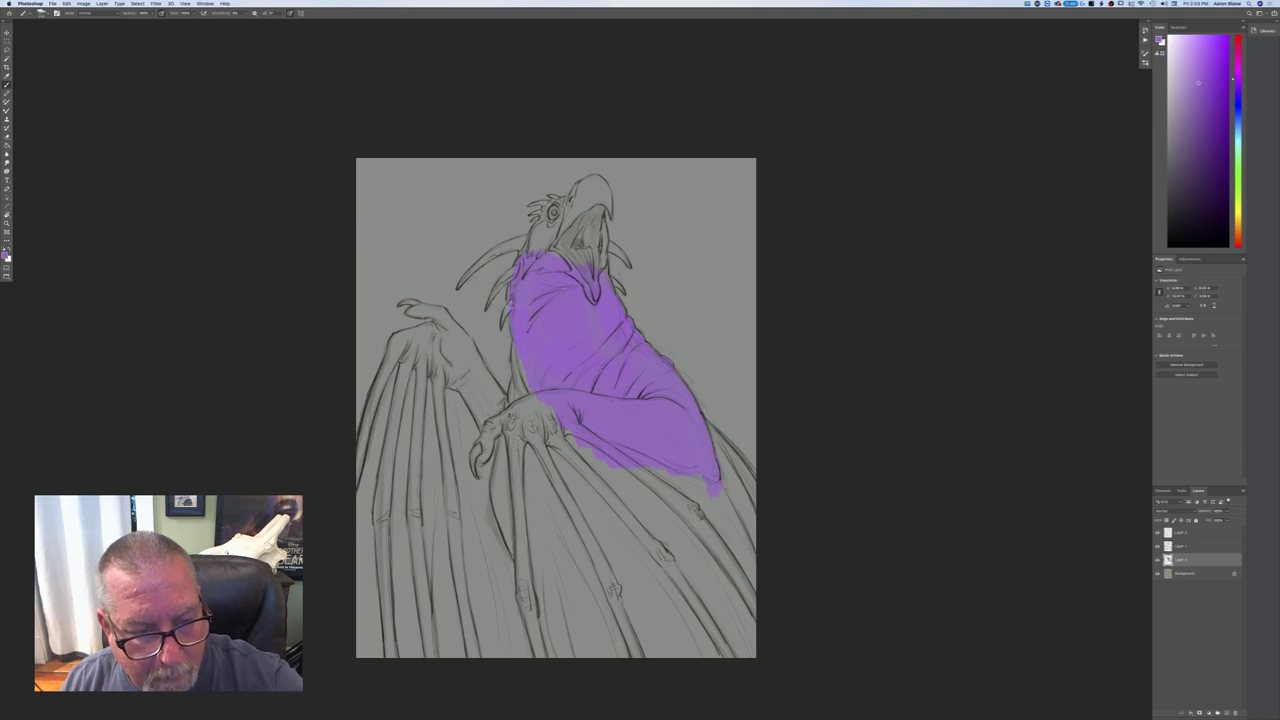
mouse_move(516, 358)
left_mouse_down()
mouse_move(536, 394)
mouse_move(528, 384)
mouse_move(512, 414)
left_mouse_up()
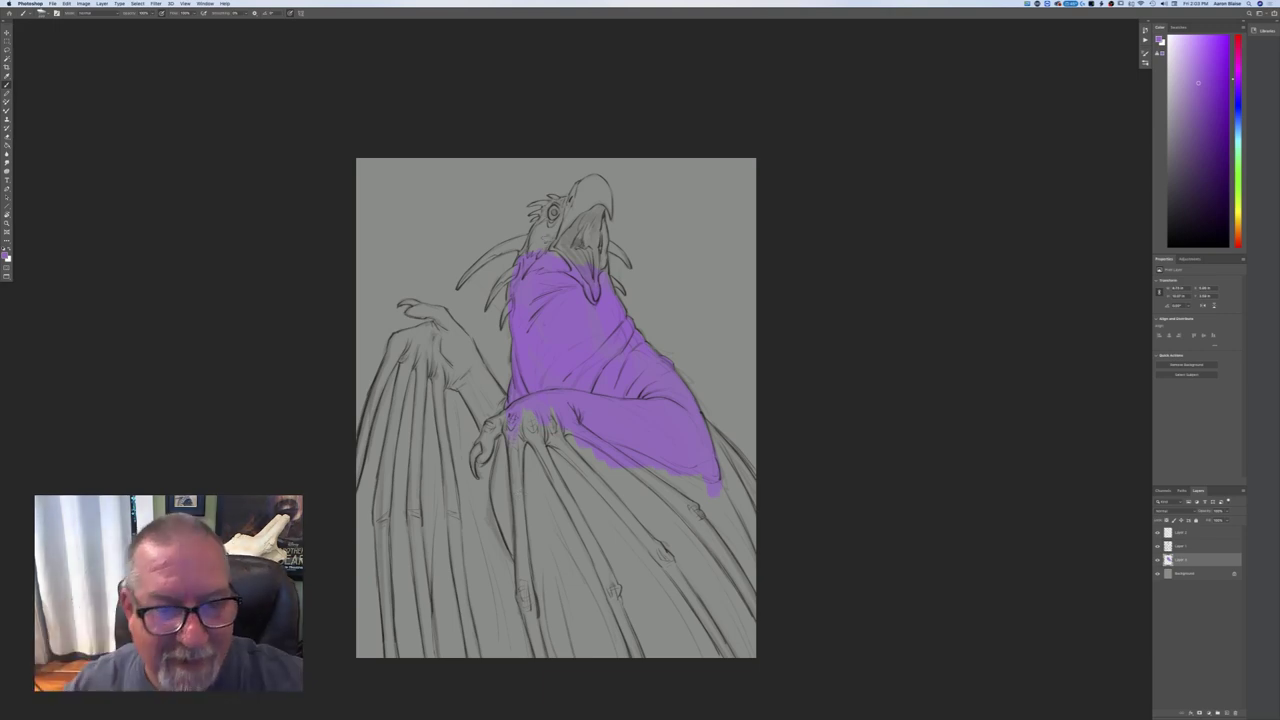
- Fill the cheek, the inside of the open mouth and the lower beak with the same flat purple
key("super+equal")
key("super+equal")
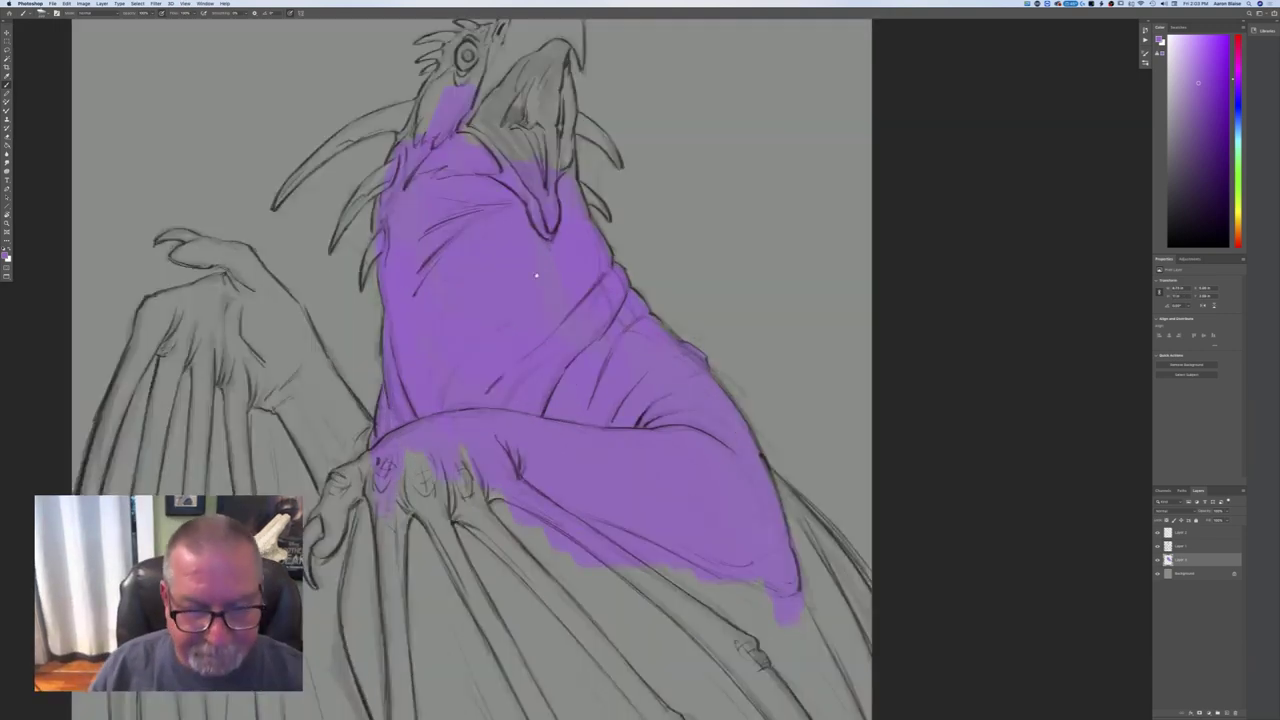
left_click_drag(537, 275, 645, 550)
left_click_drag(530, 400, 550, 356)
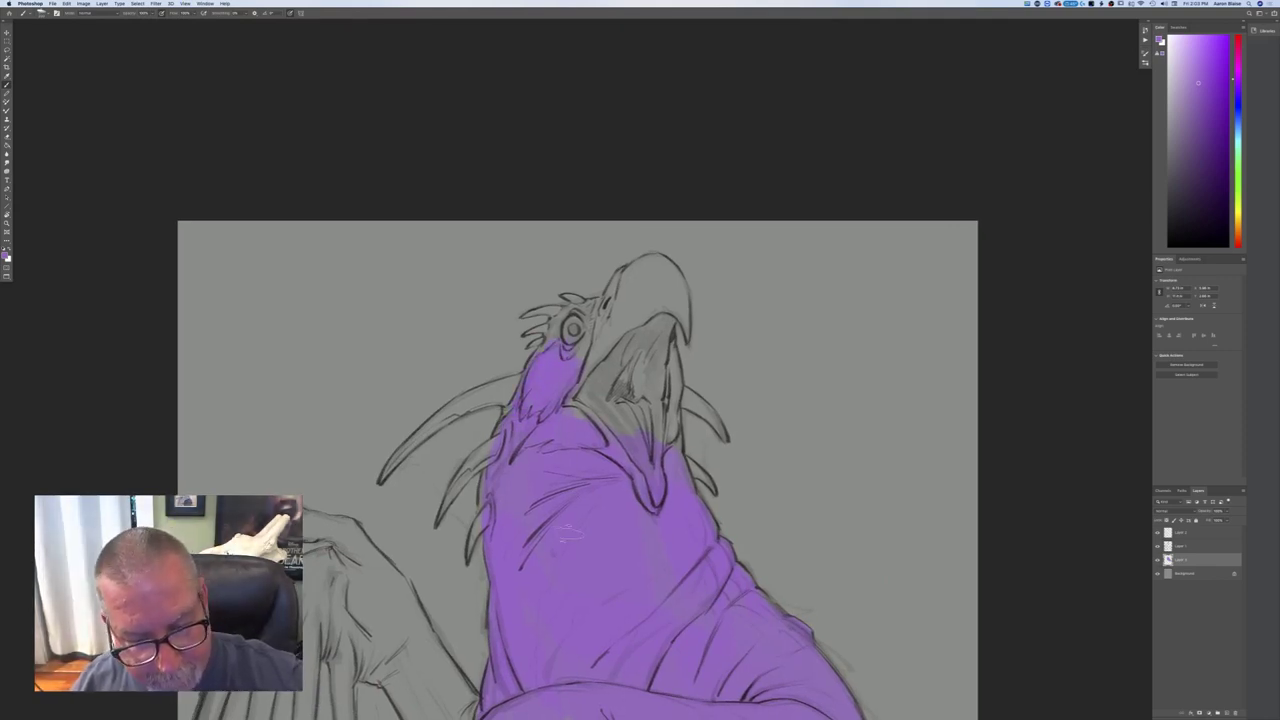
mouse_move(655, 448)
left_mouse_down()
mouse_move(668, 400)
mouse_move(654, 320)
mouse_move(630, 458)
mouse_move(596, 360)
mouse_move(572, 382)
mouse_move(590, 322)
mouse_move(620, 330)
mouse_move(628, 318)
left_mouse_up()
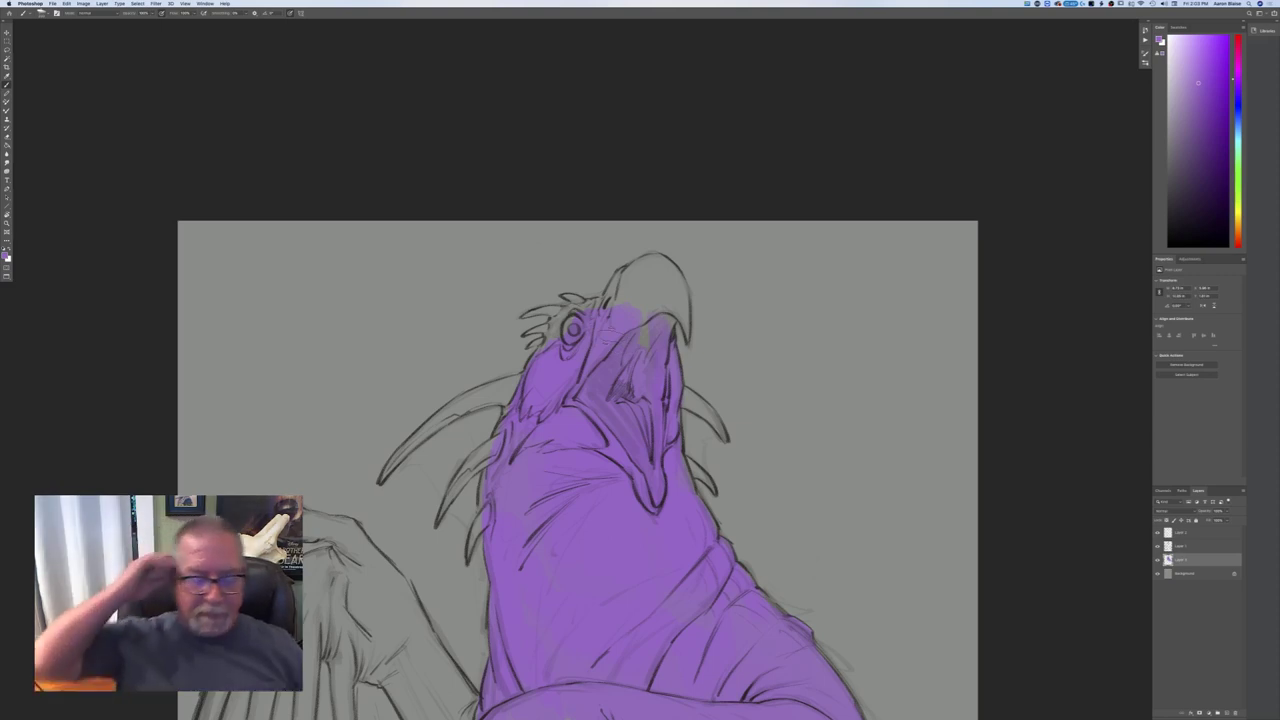
- Fill the upper beak, the brow spikes and the horns on both sides of the head with flat purple
mouse_move(643, 275)
left_mouse_down()
mouse_move(640, 312)
mouse_move(662, 308)
mouse_move(660, 288)
left_mouse_up()
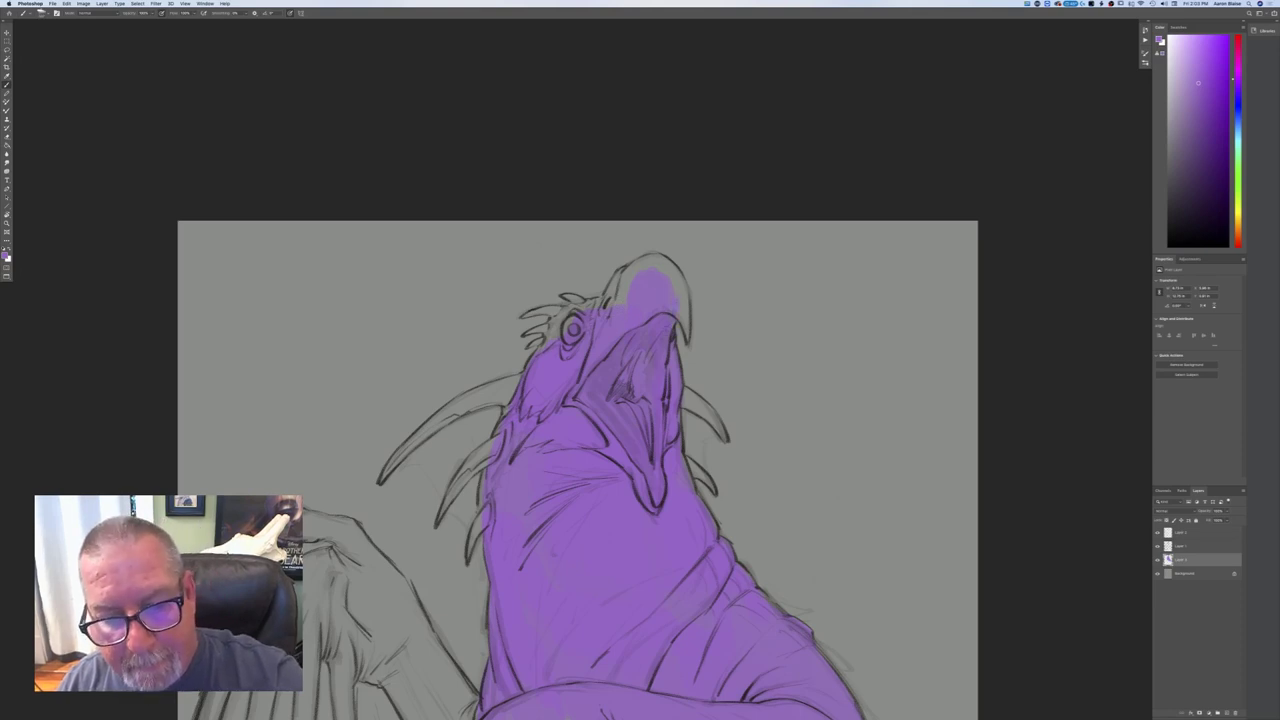
left_click(687, 339)
mouse_move(677, 275)
left_mouse_down()
mouse_move(677, 299)
mouse_move(668, 270)
left_mouse_up()
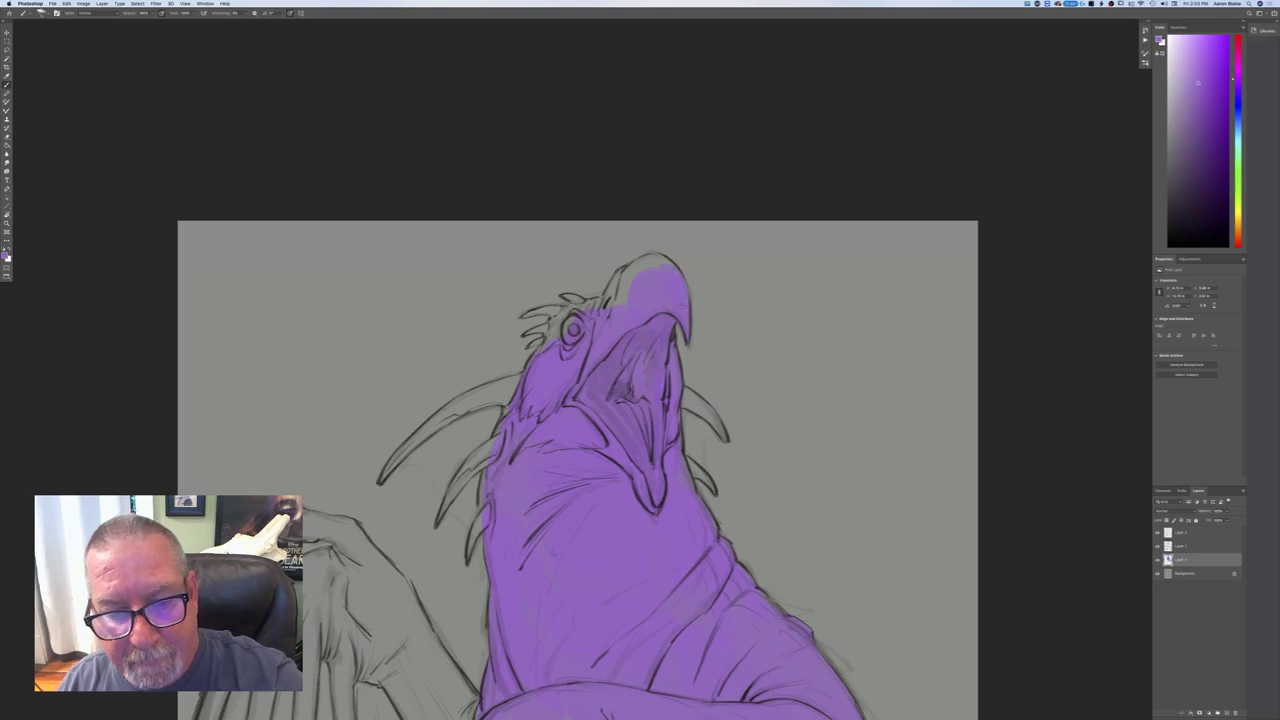
left_click(658, 259)
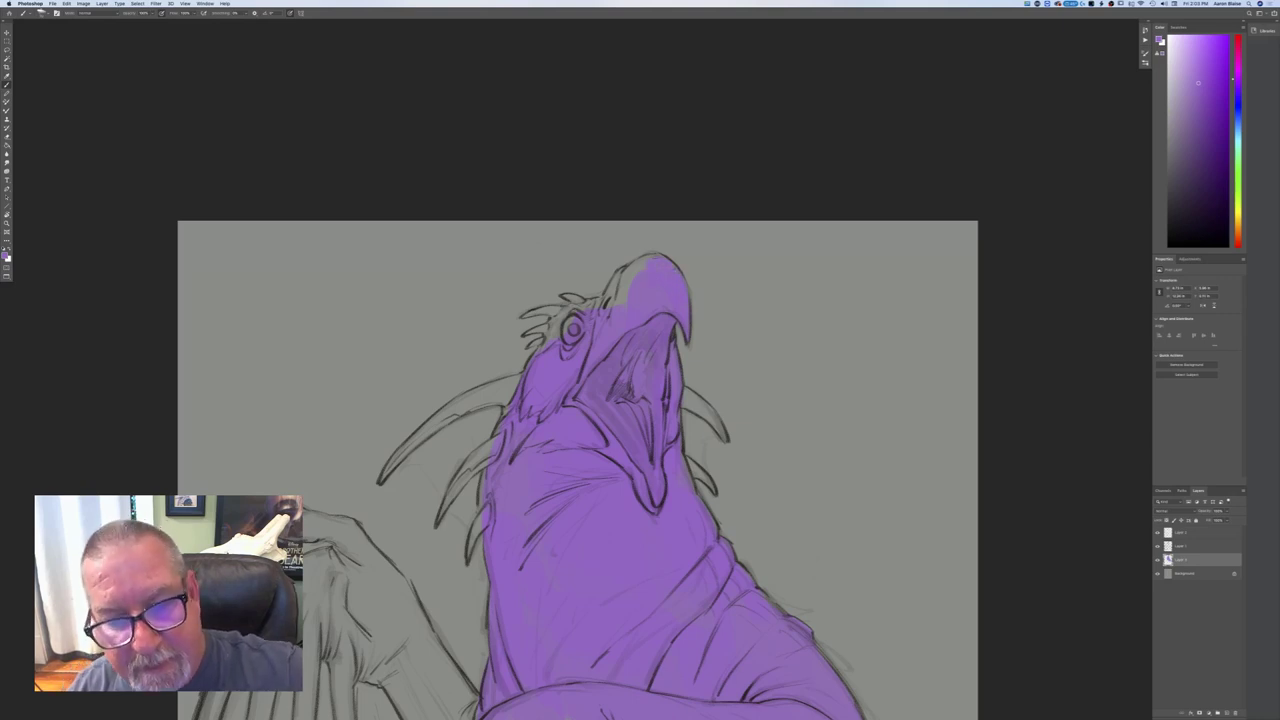
left_click_drag(646, 260, 614, 302)
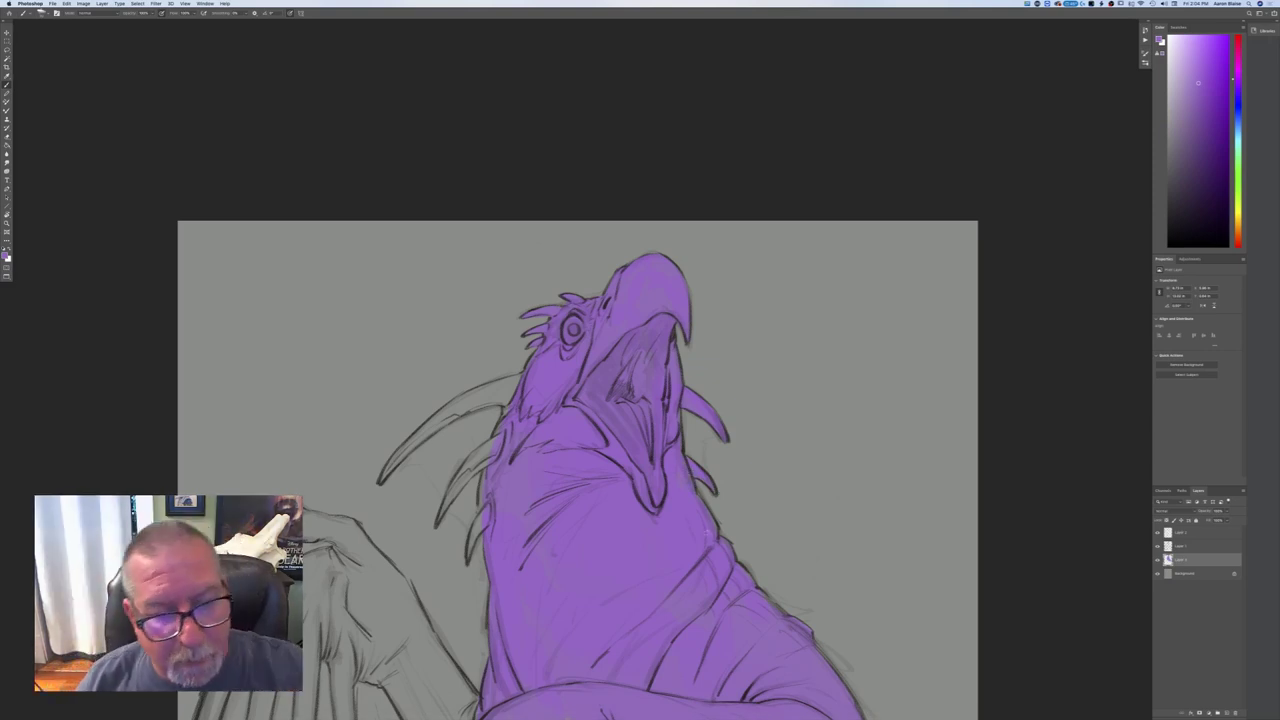
mouse_move(511, 394)
left_mouse_down()
mouse_move(460, 393)
mouse_move(410, 442)
left_mouse_up()
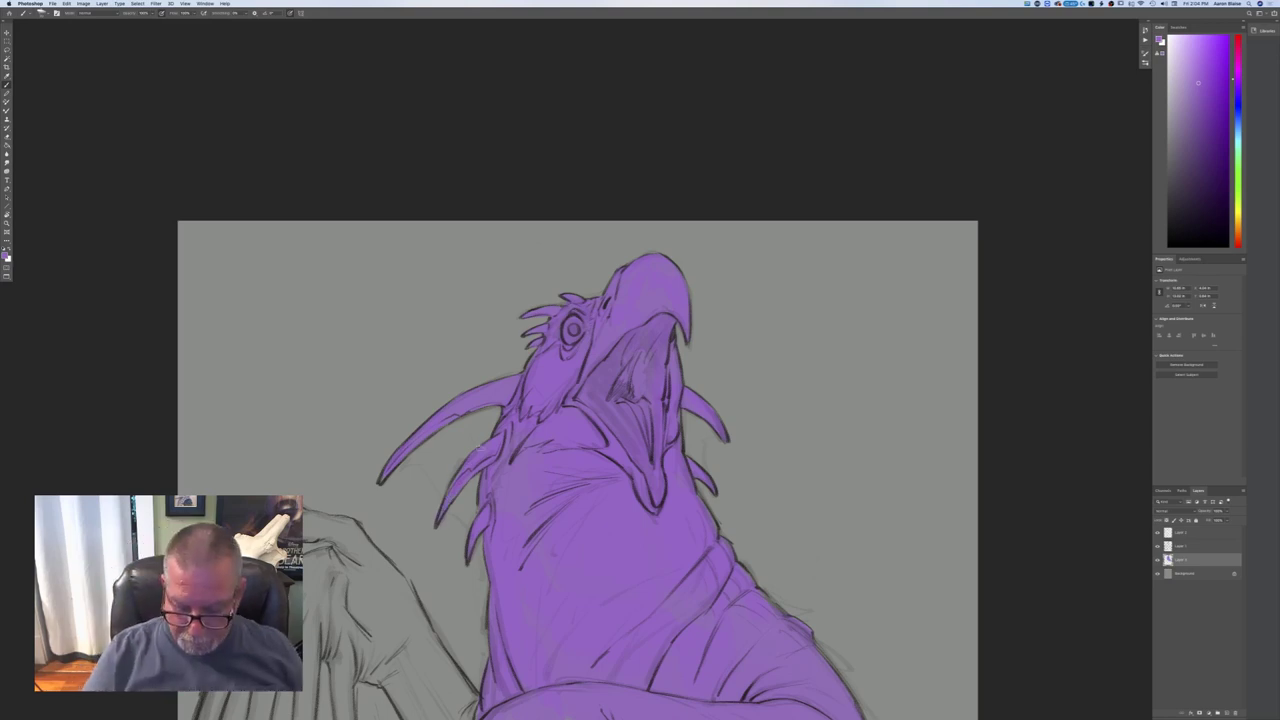
- Fill the near wing's hand, thumb claw, fingers and most of its membrane with flat purple
key("super+minus")
key("super+minus")
left_click_drag(331, 497, 310, 253)
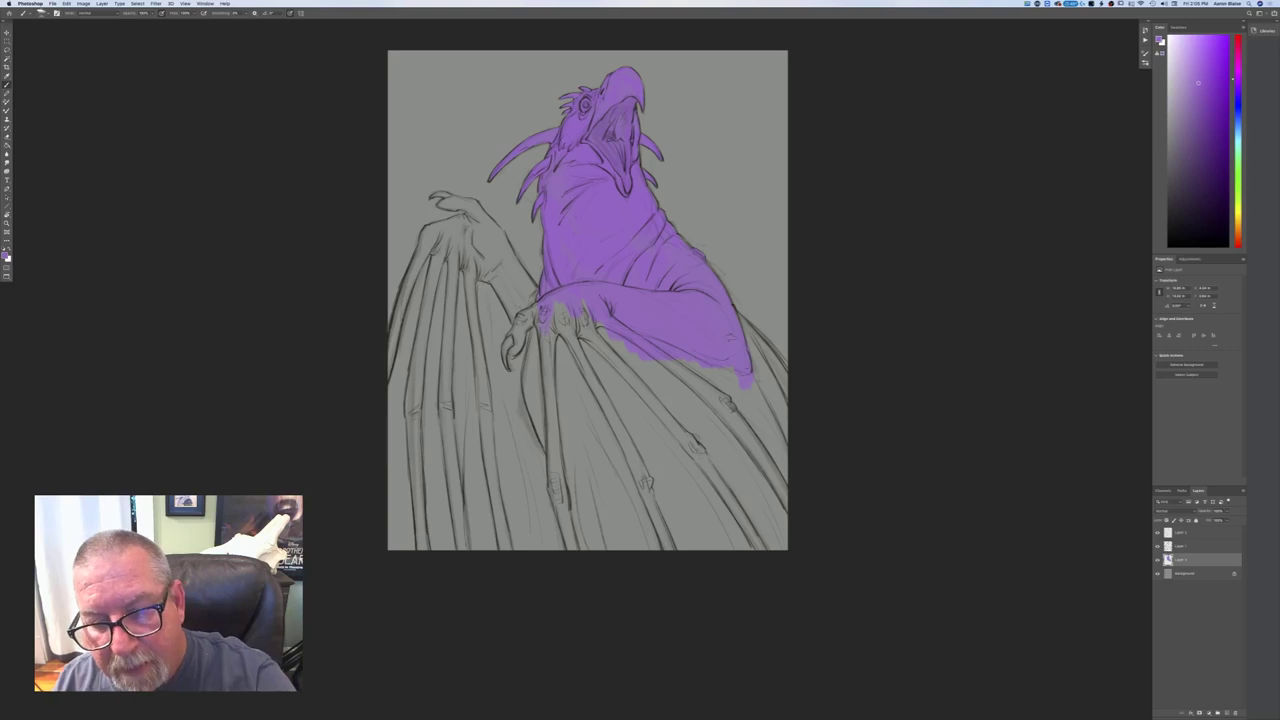
left_click_drag(775, 366, 730, 318)
mouse_move(770, 380)
left_mouse_down()
mouse_move(796, 483)
mouse_move(782, 513)
mouse_move(707, 385)
mouse_move(702, 445)
mouse_move(677, 395)
mouse_move(682, 475)
mouse_move(582, 335)
mouse_move(567, 377)
mouse_move(532, 310)
mouse_move(542, 315)
mouse_move(517, 323)
mouse_move(512, 345)
mouse_move(532, 410)
mouse_move(550, 413)
mouse_move(567, 323)
mouse_move(699, 500)
mouse_move(712, 495)
mouse_move(747, 533)
mouse_move(756, 502)
mouse_move(791, 529)
left_mouse_up()
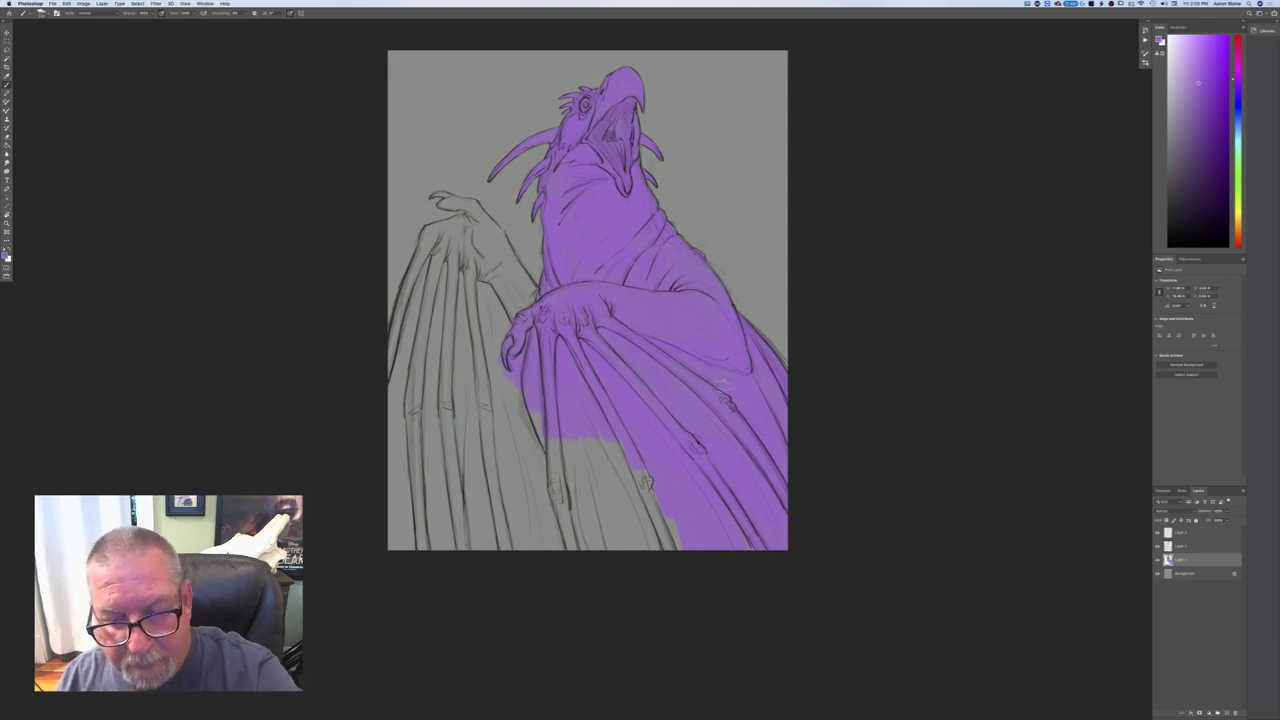
- Fill the rest of the near wing, the far wing's lower membrane and its raised forearm with flat purple
mouse_move(670, 540)
left_mouse_down()
mouse_move(642, 470)
mouse_move(612, 445)
mouse_move(585, 540)
mouse_move(555, 445)
mouse_move(510, 420)
mouse_move(480, 545)
mouse_move(455, 435)
mouse_move(455, 563)
mouse_move(400, 470)
mouse_move(392, 540)
mouse_move(400, 350)
mouse_move(420, 340)
mouse_move(455, 410)
mouse_move(485, 415)
mouse_move(515, 330)
mouse_move(500, 315)
left_mouse_up()
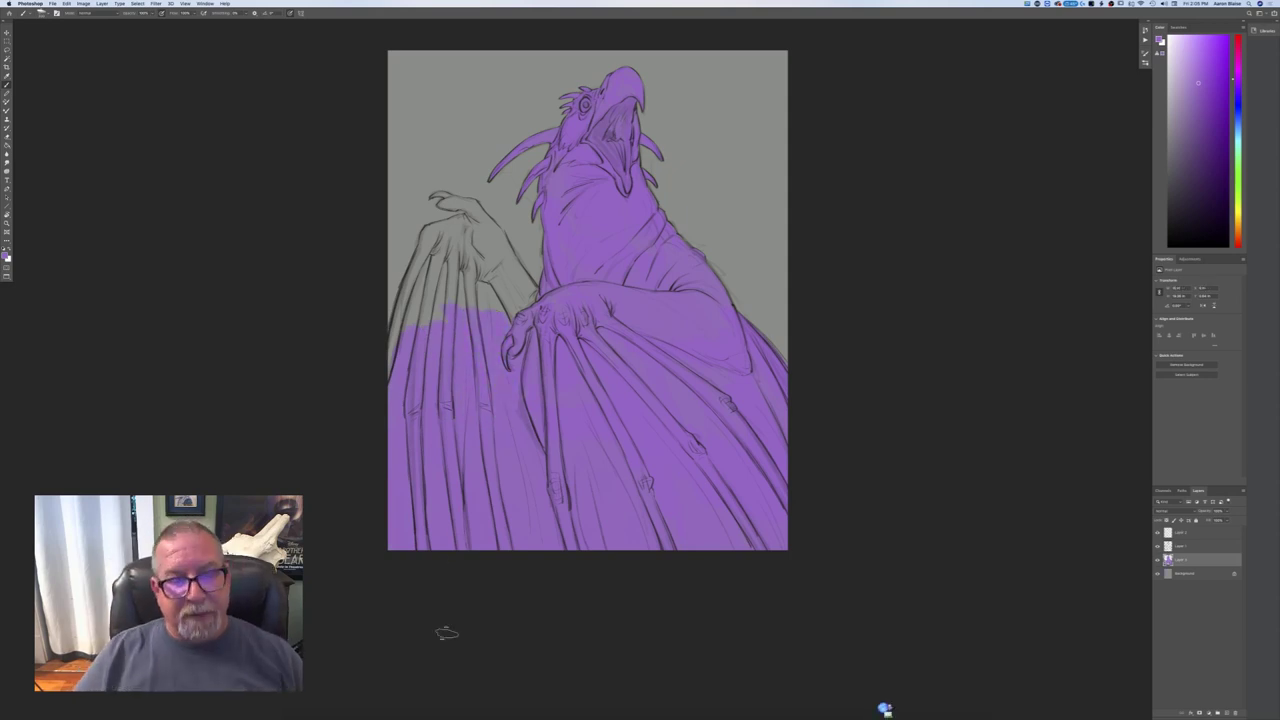
mouse_move(486, 308)
left_mouse_down()
mouse_move(475, 260)
mouse_move(486, 250)
mouse_move(530, 295)
mouse_move(492, 233)
left_mouse_up()
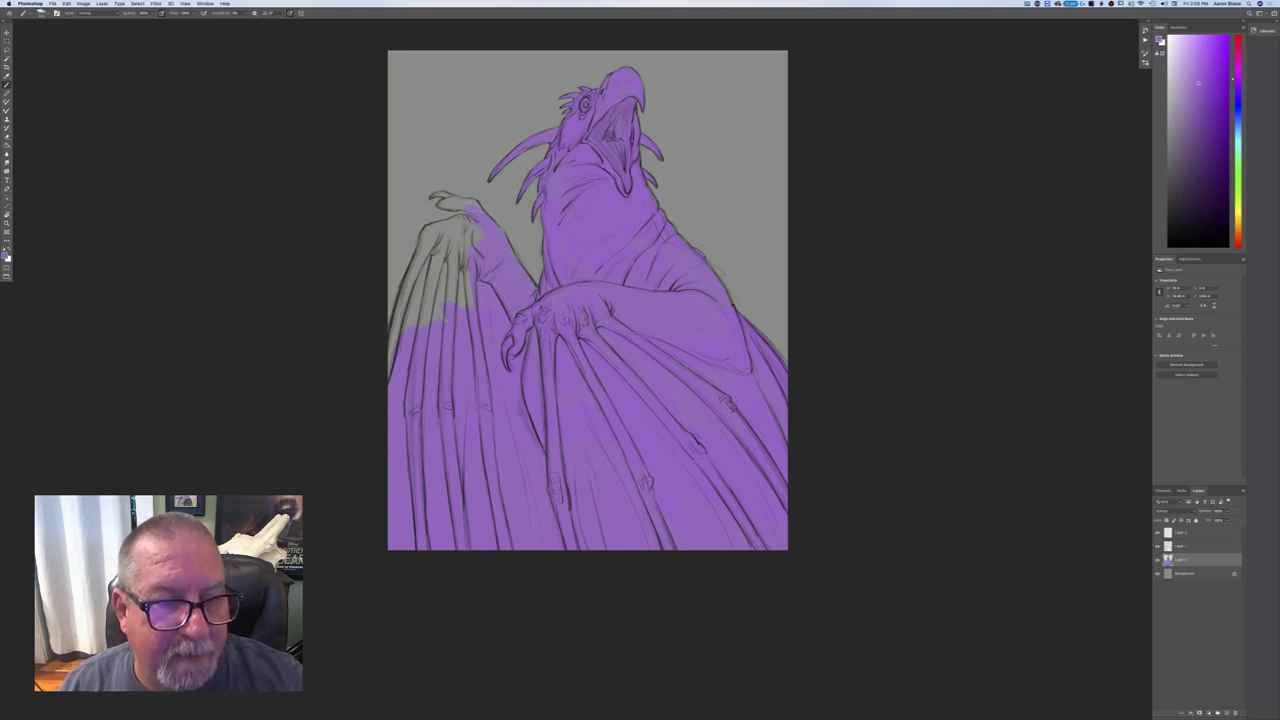
- Fill the remaining unpainted areas of the creature's raised claw and folded wing with the flat purple base color
key("ctrl+equal")
left_click_drag(465, 211, 566, 405)
mouse_move(506, 346)
left_mouse_down()
mouse_move(486, 341)
mouse_move(528, 343)
mouse_move(460, 336)
left_mouse_up()
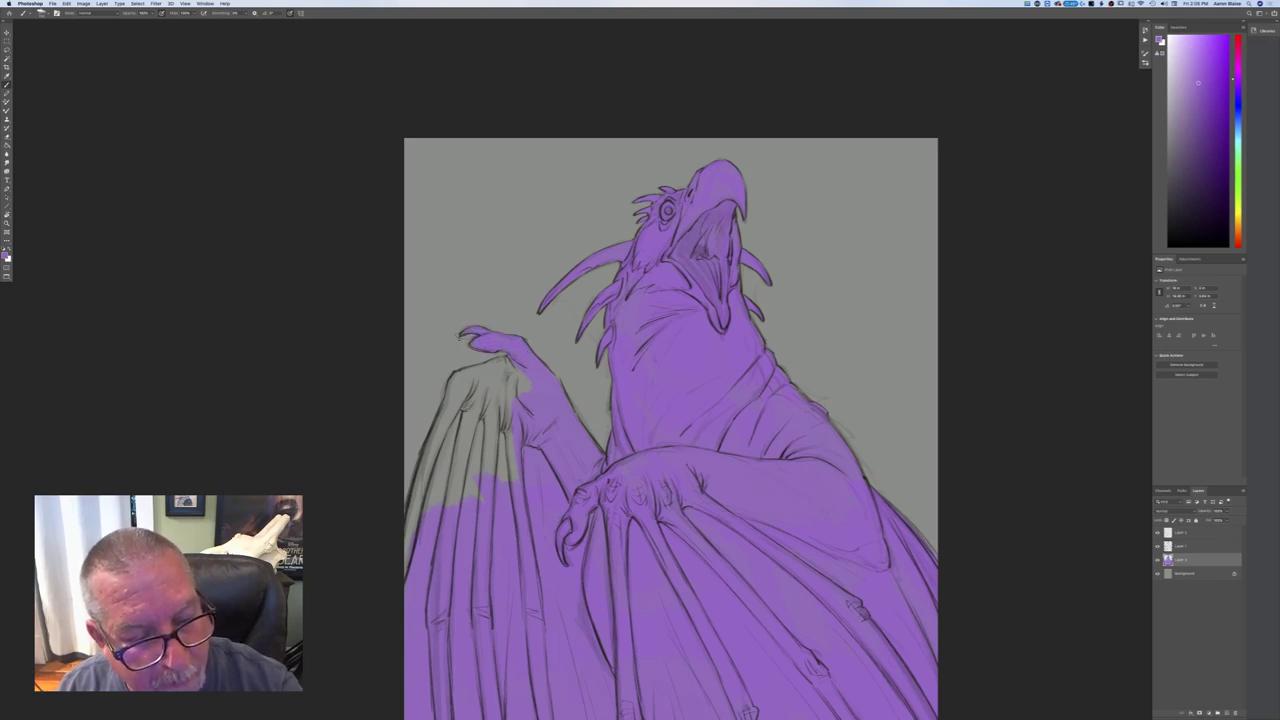
mouse_move(528, 392)
left_mouse_down()
mouse_move(514, 384)
mouse_move(506, 398)
mouse_move(492, 366)
left_mouse_up()
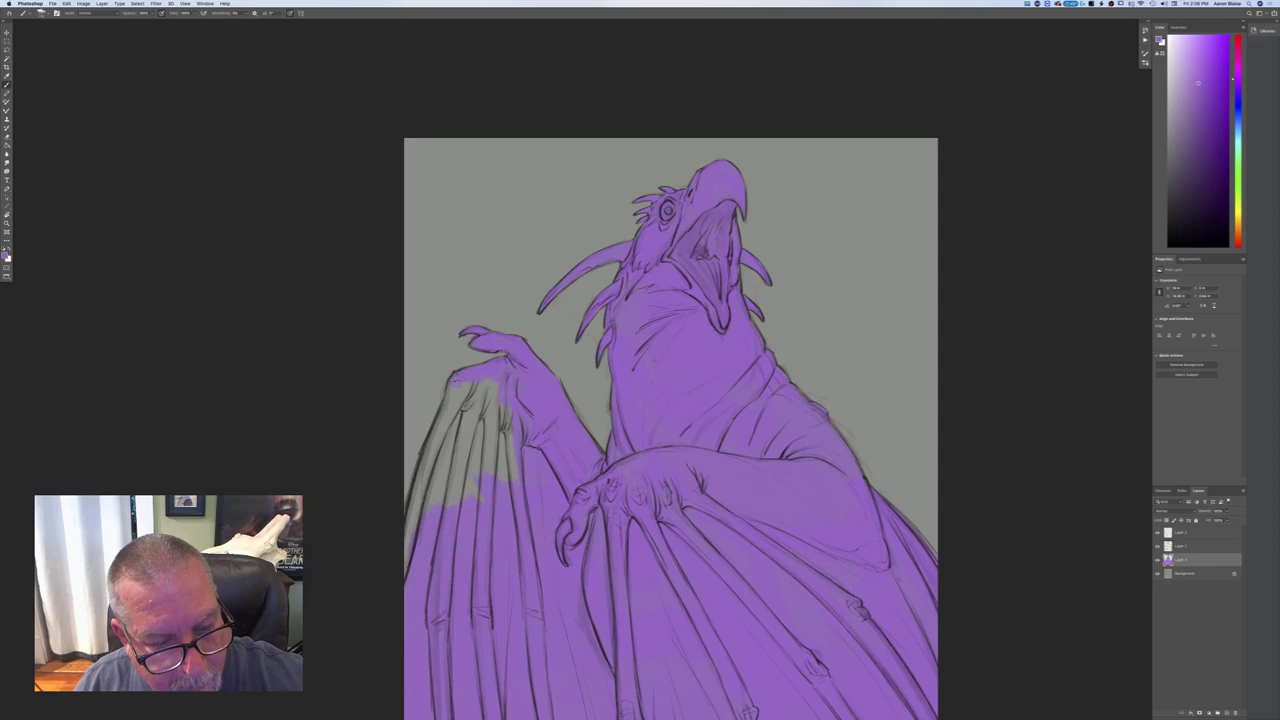
left_click_drag(456, 386, 408, 548)
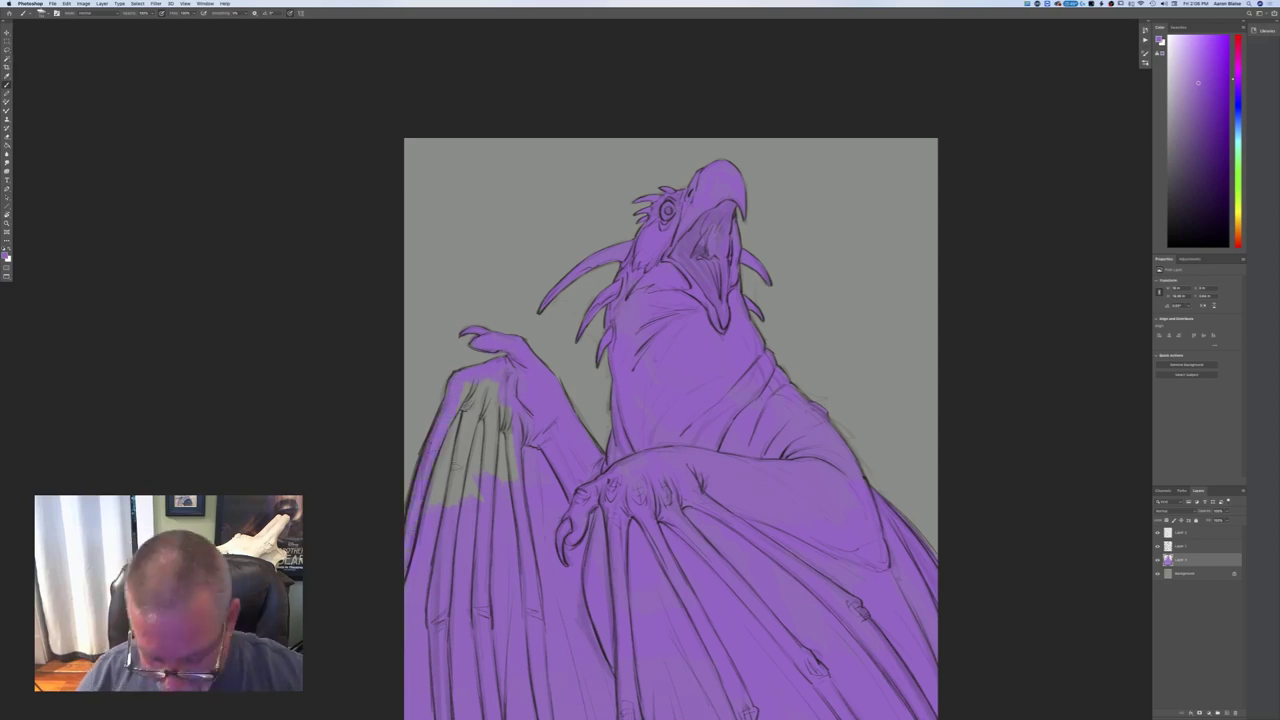
mouse_move(500, 395)
left_mouse_down()
mouse_move(508, 470)
mouse_move(468, 410)
mouse_move(456, 480)
mouse_move(480, 420)
left_mouse_up()
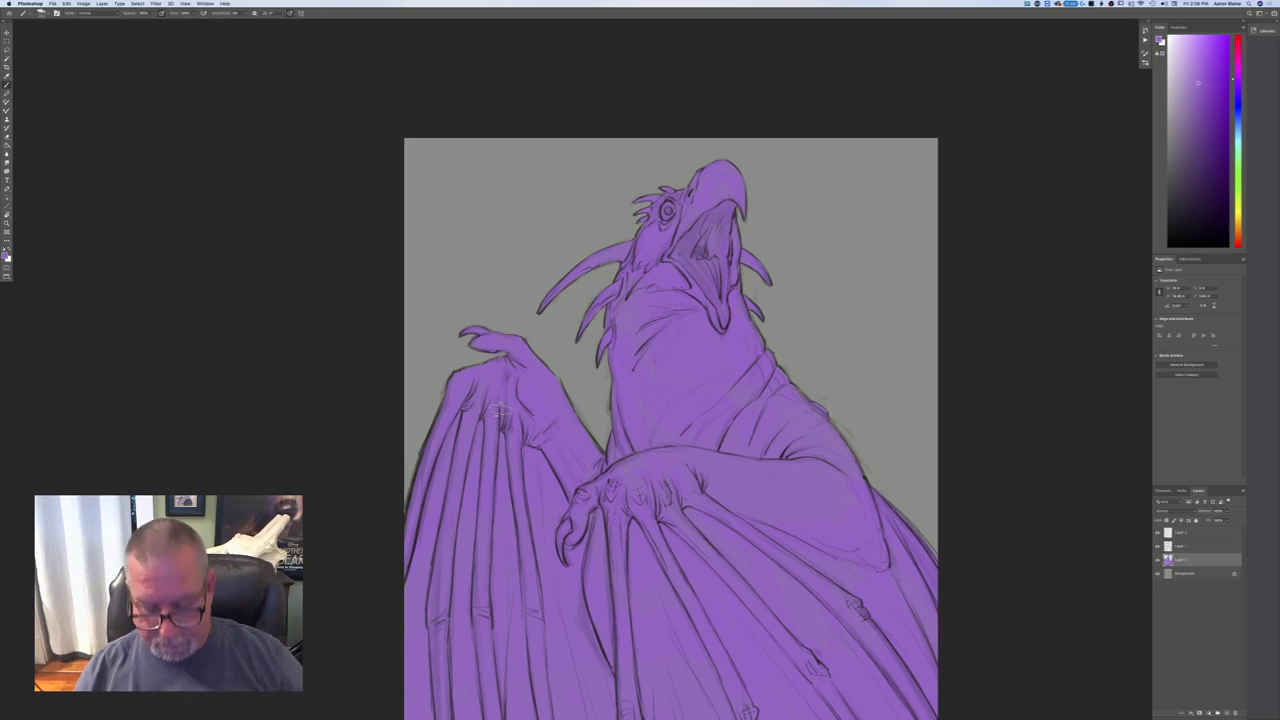
- Duplicate the purple base color layer and lock the transparent pixels on the copy
key("super+minus")
key("super+minus")
key("super+minus")
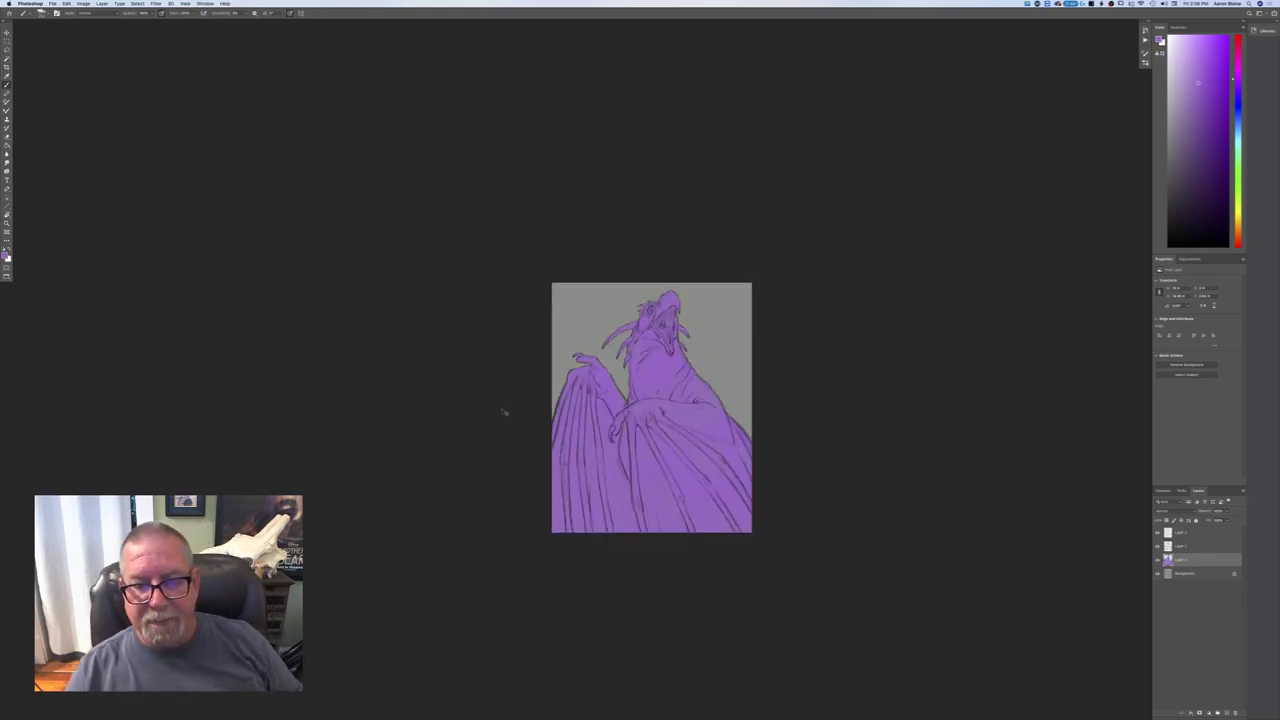
key("super+plus")
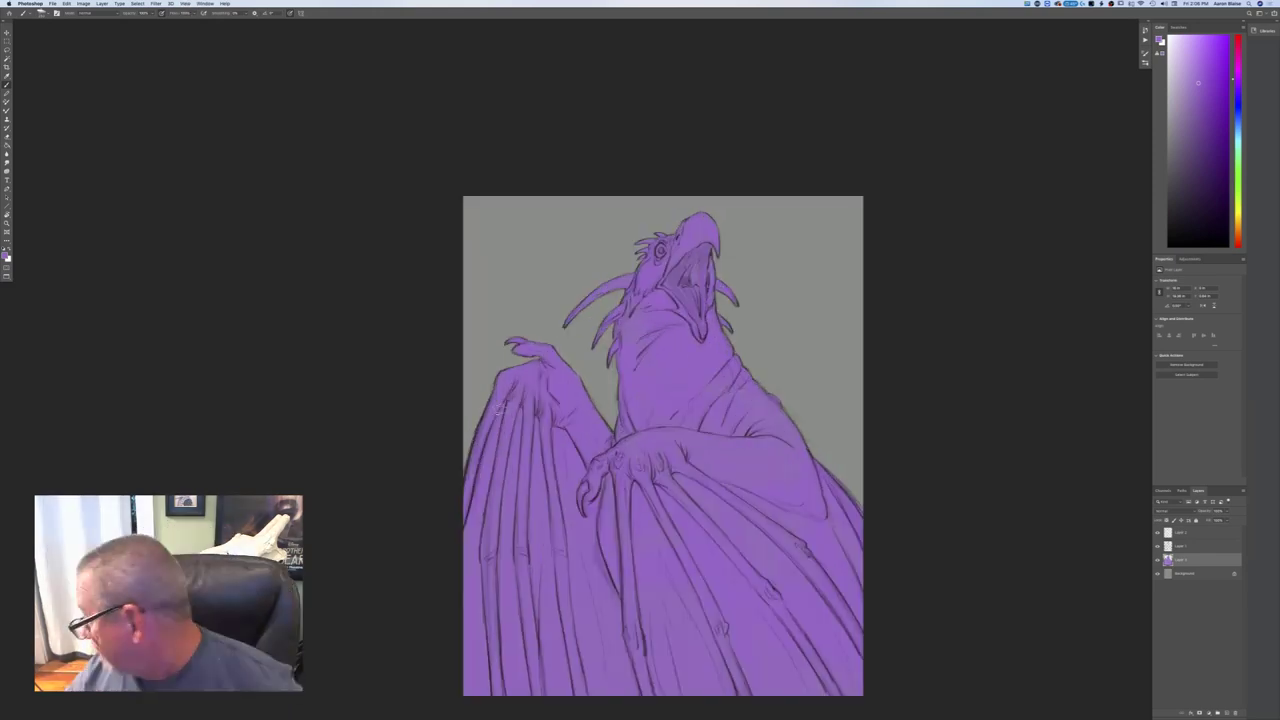
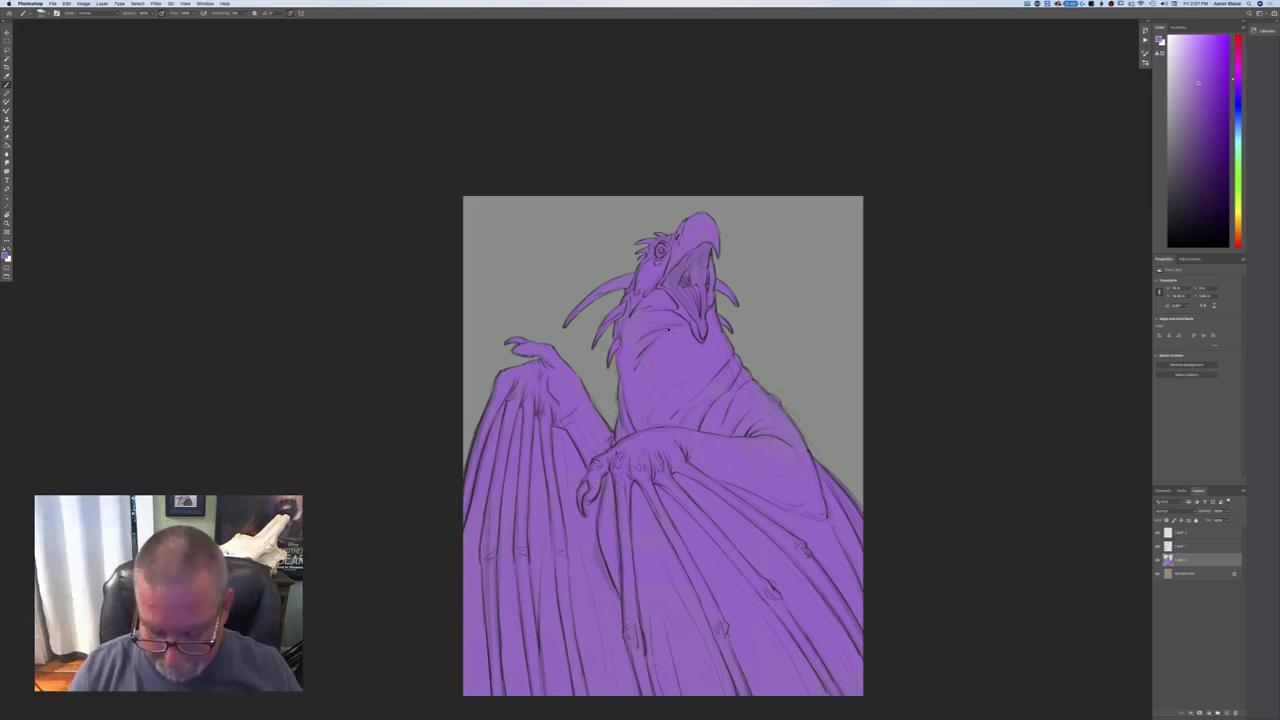
key("super+plus")
left_click_drag(1186, 556, 1226, 711)
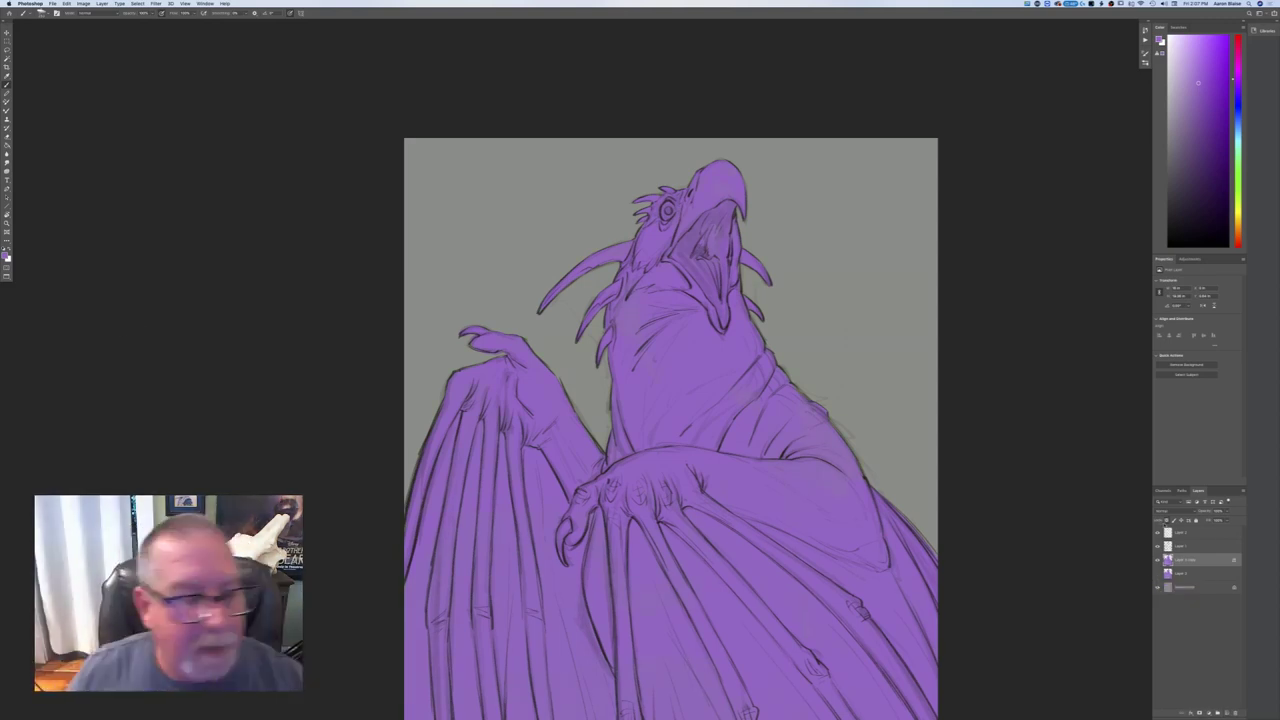
- Set the foreground color to a warm golden yellow
left_click(7, 256)
left_click(167, 261)
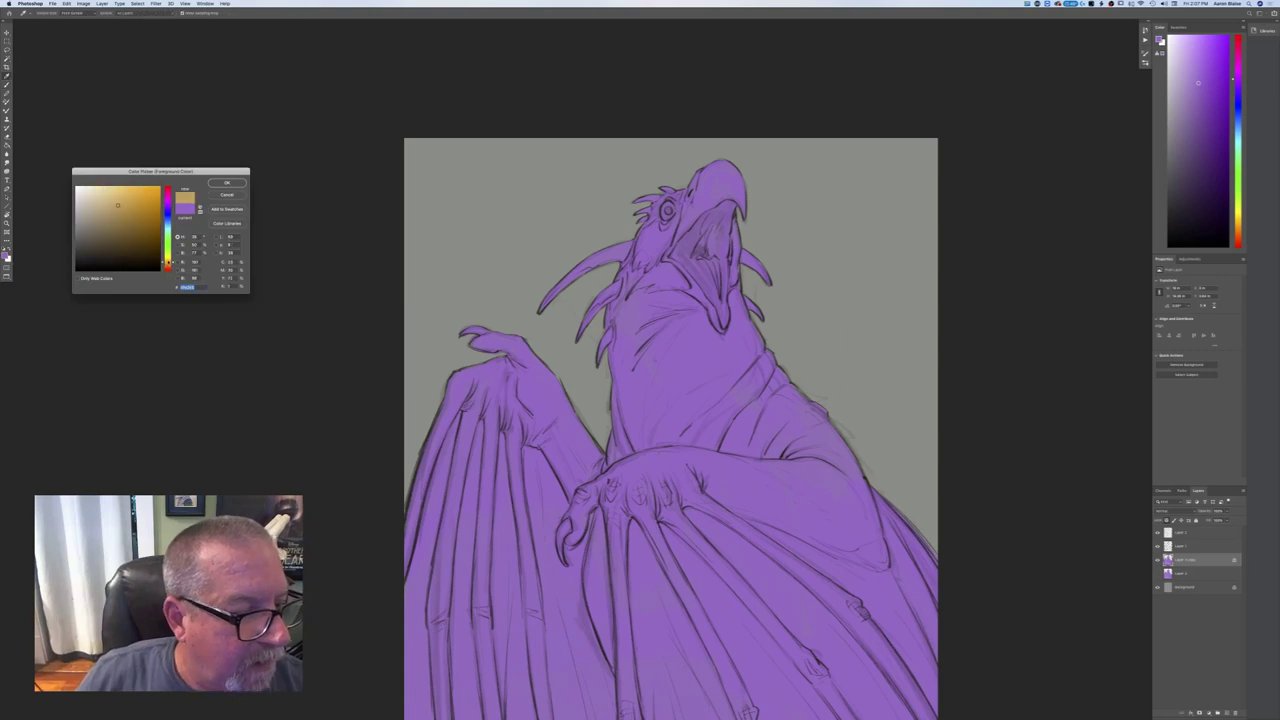
left_click(166, 263)
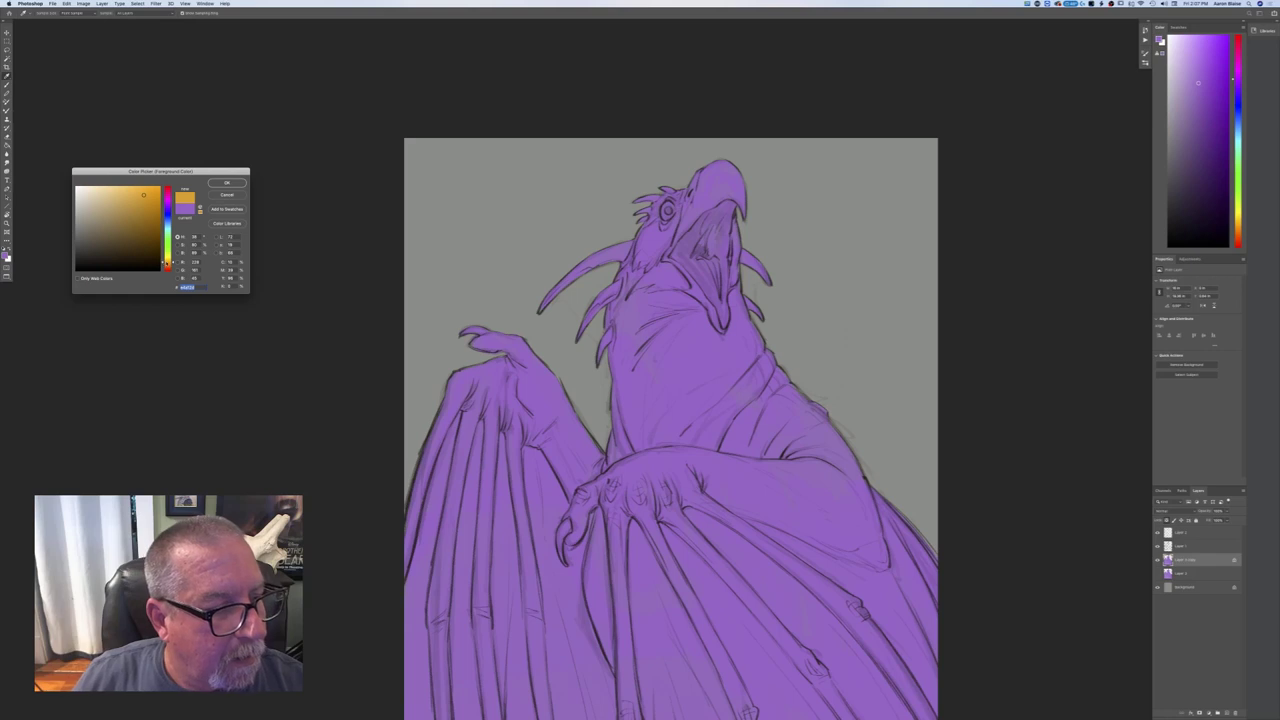
left_click_drag(167, 264, 167, 262)
left_click_drag(143, 194, 140, 191)
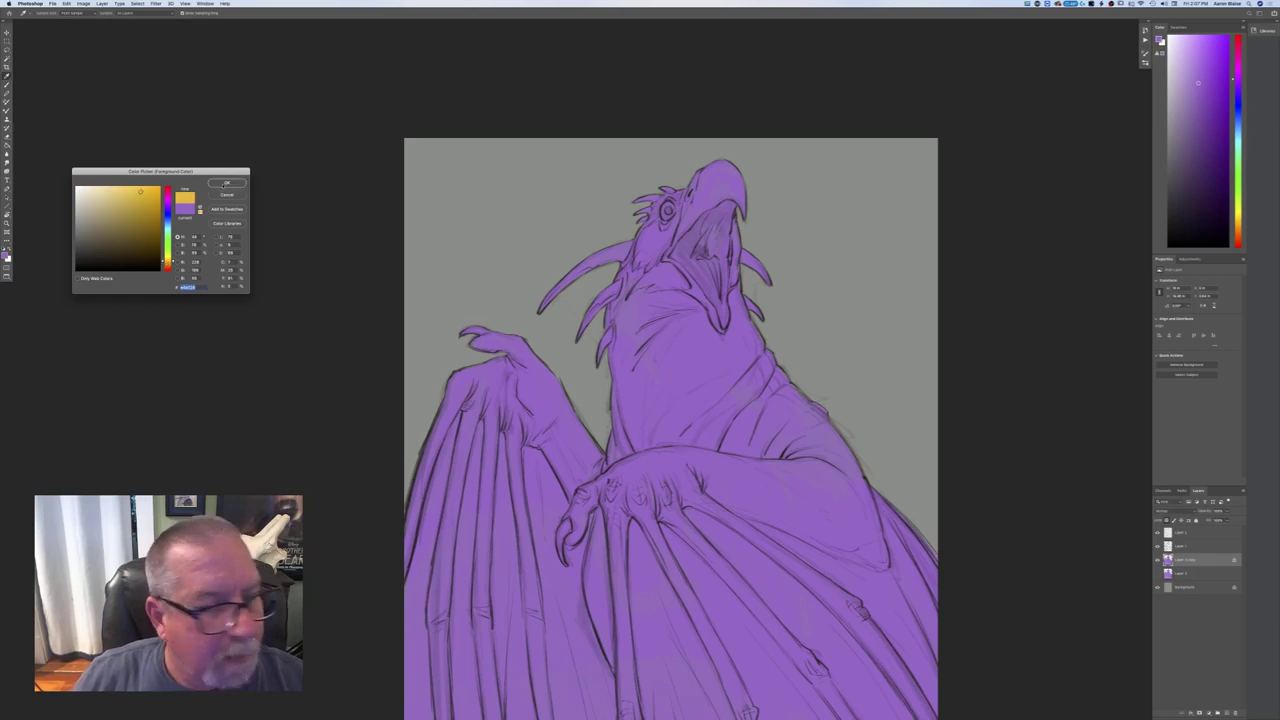
left_click(224, 184)
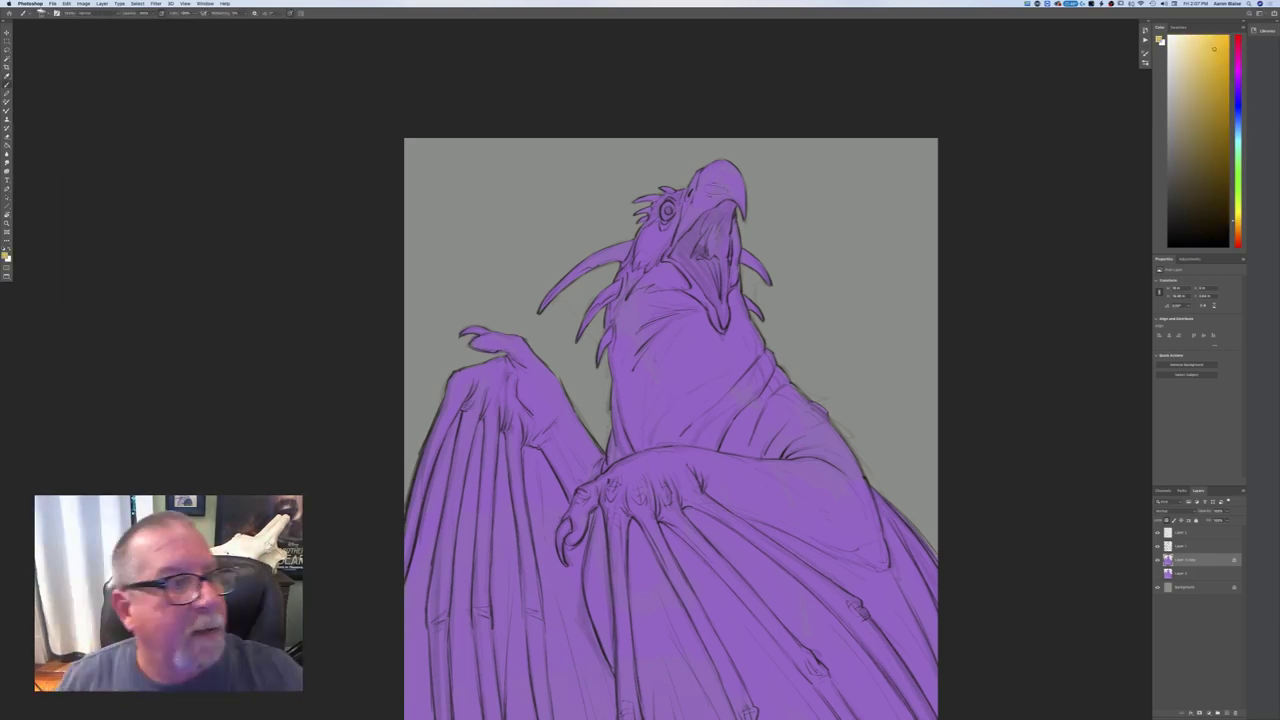
- Choose the first brush in the current brush group and paint the whole beak and open mouth golden yellow
left_click(42, 13)
double_click(38, 100)
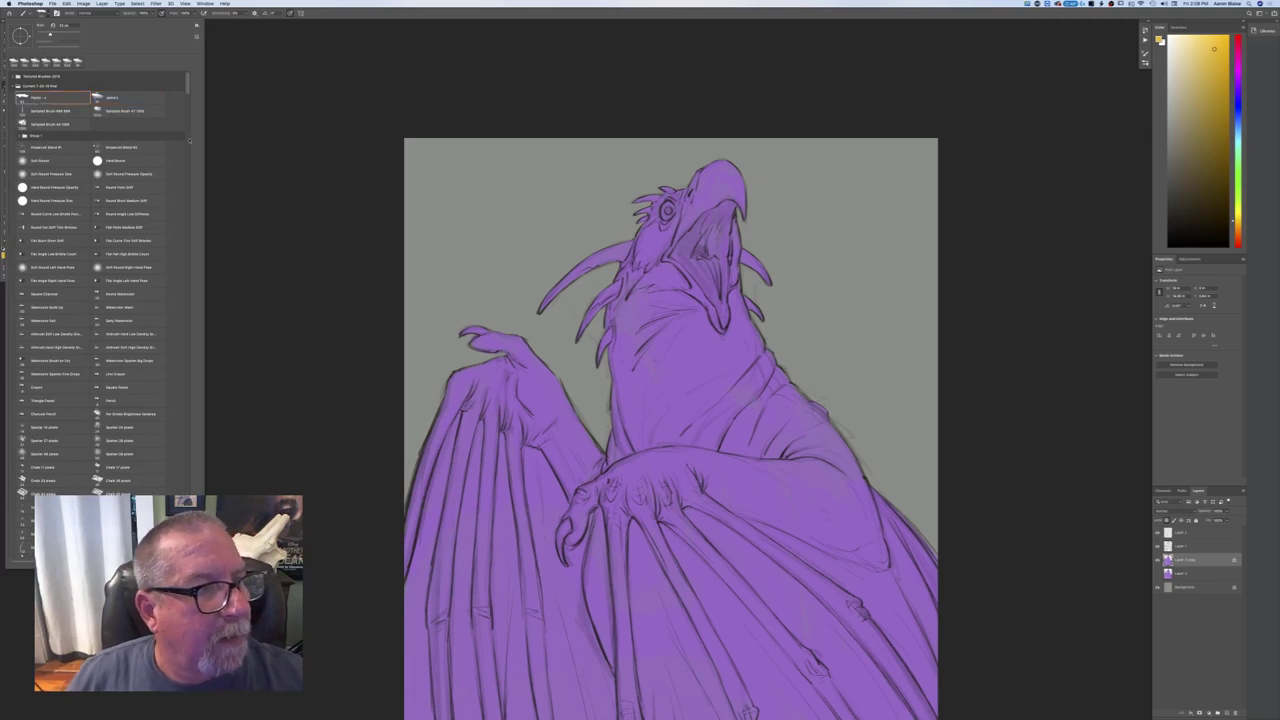
left_click_drag(730, 174, 741, 210)
mouse_move(732, 164)
left_mouse_down()
mouse_move(730, 206)
mouse_move(725, 216)
mouse_move(714, 204)
mouse_move(708, 222)
left_mouse_up()
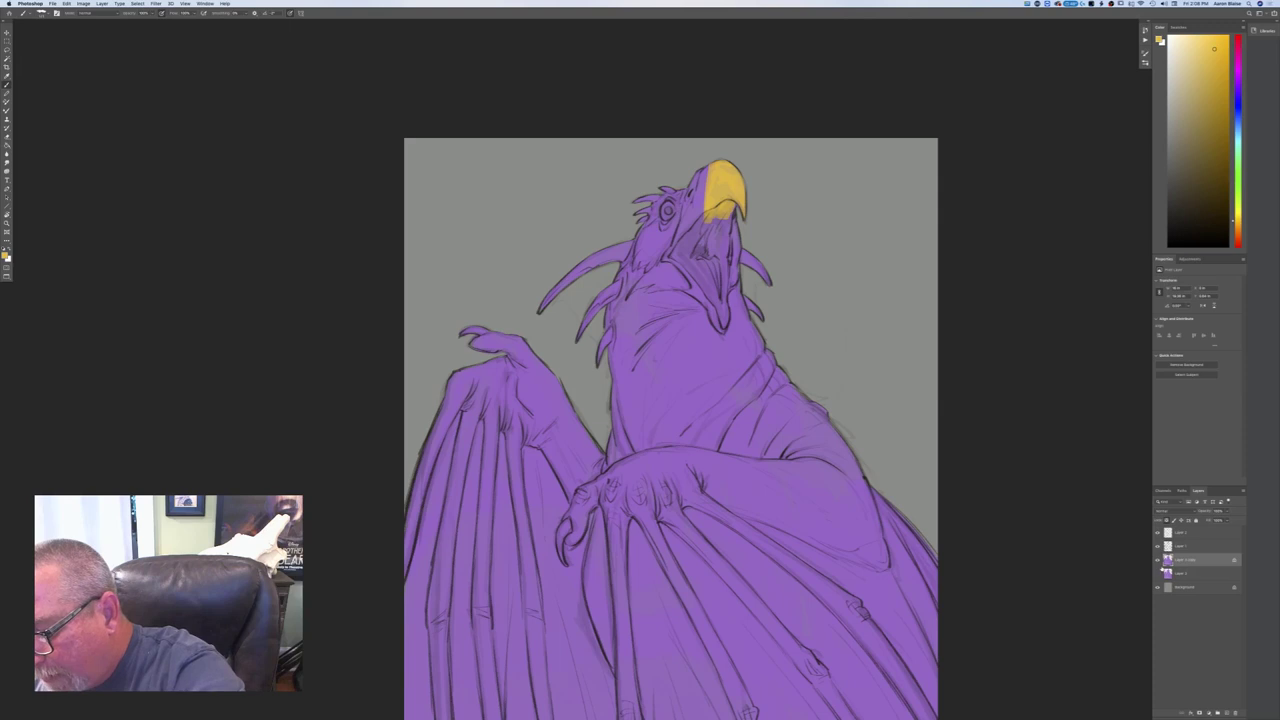
mouse_move(712, 176)
left_mouse_down()
mouse_move(702, 212)
mouse_move(689, 206)
mouse_move(692, 228)
mouse_move(722, 232)
mouse_move(706, 253)
mouse_move(725, 276)
mouse_move(684, 238)
mouse_move(676, 210)
mouse_move(668, 254)
mouse_move(726, 298)
mouse_move(724, 326)
left_mouse_up()
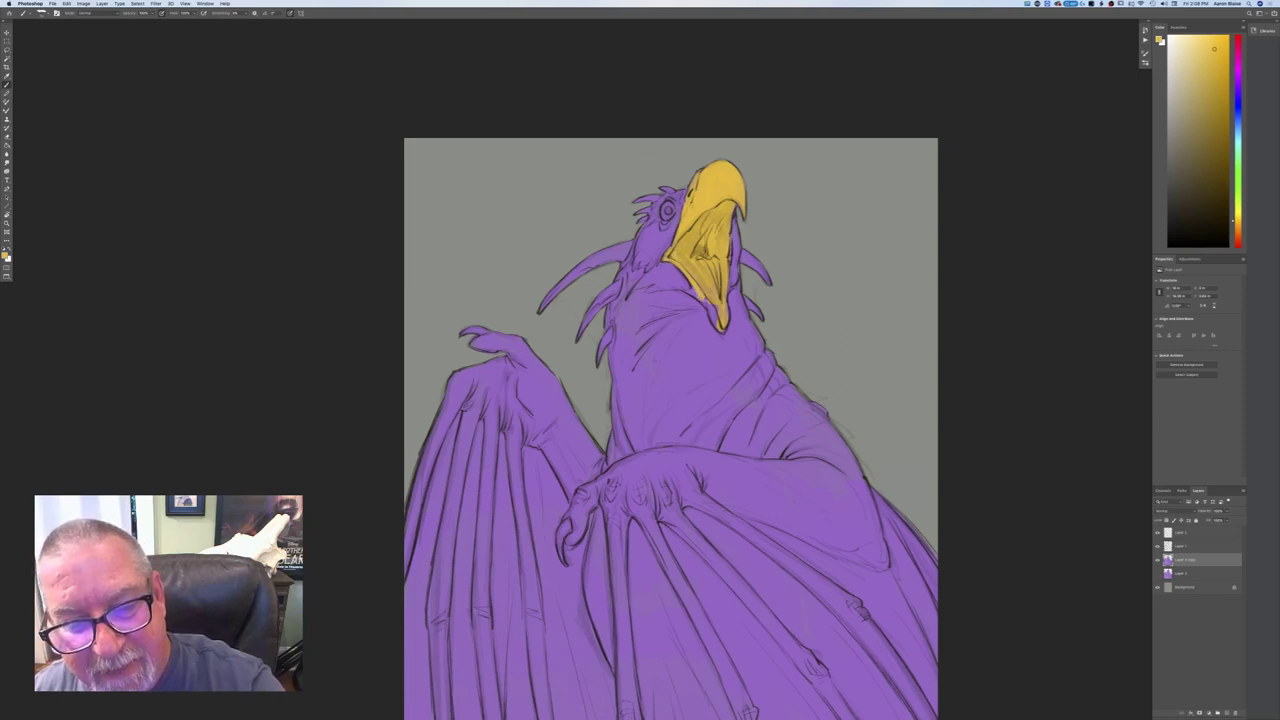
mouse_move(706, 299)
left_mouse_down()
mouse_move(725, 314)
mouse_move(718, 328)
left_mouse_up()
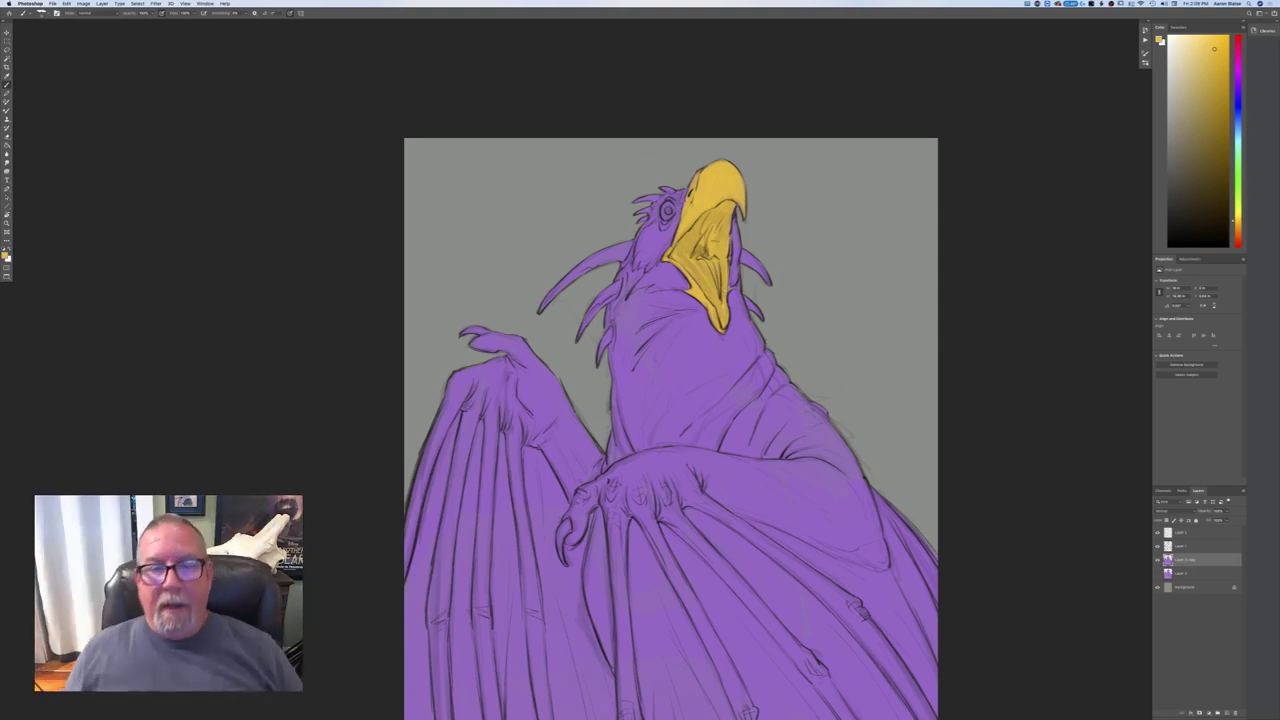
- Set the foreground color to a dark orange-red and paint the creature's eye with it
left_click(5, 255)
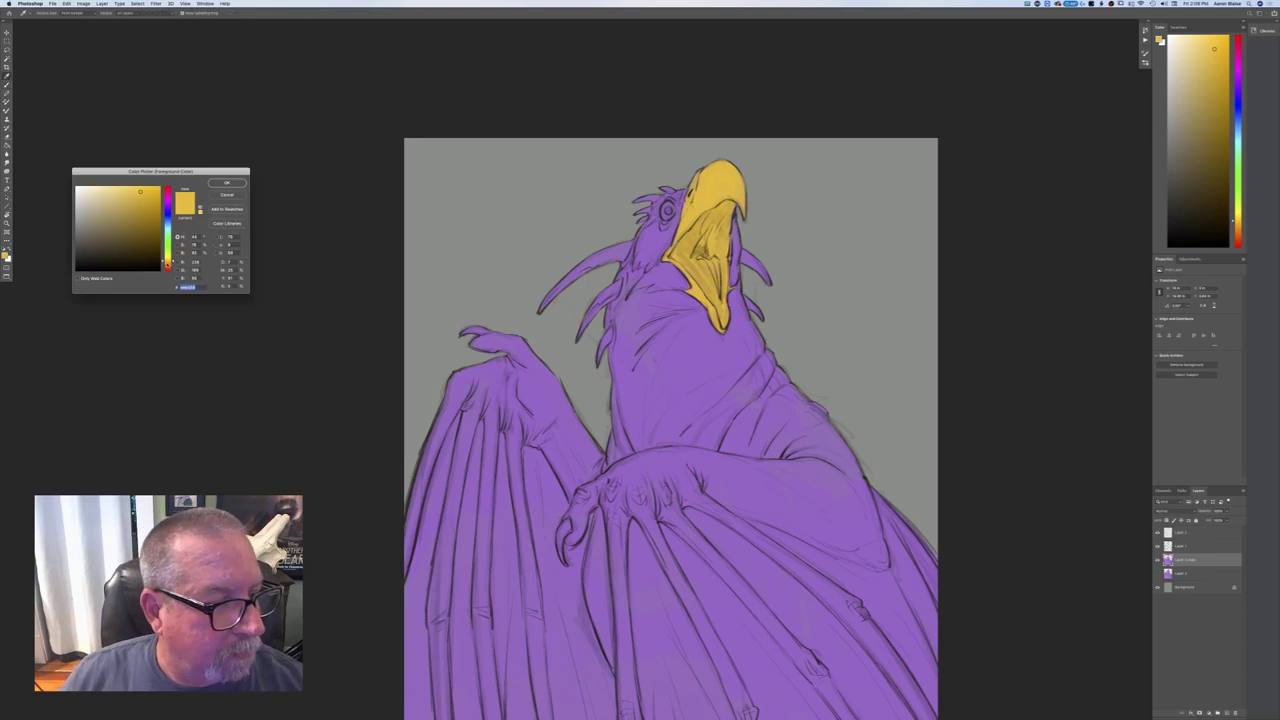
left_click_drag(167, 263, 167, 268)
left_click(149, 215)
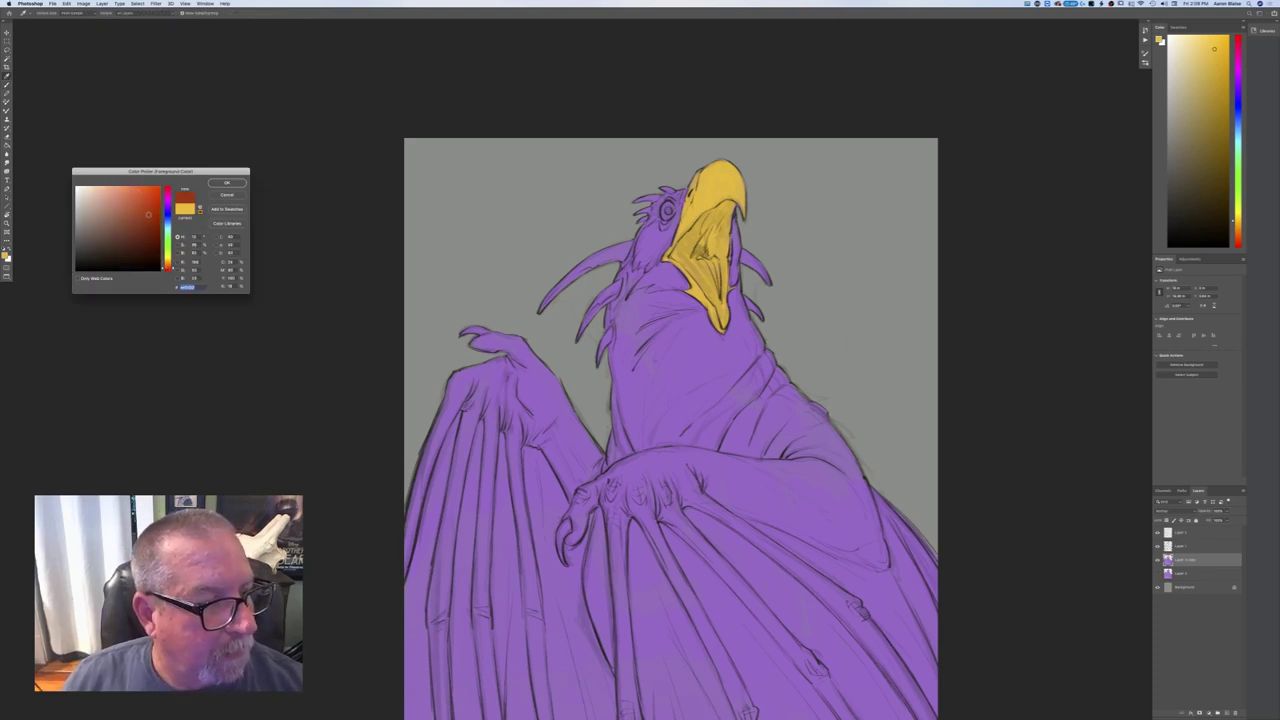
key("Return")
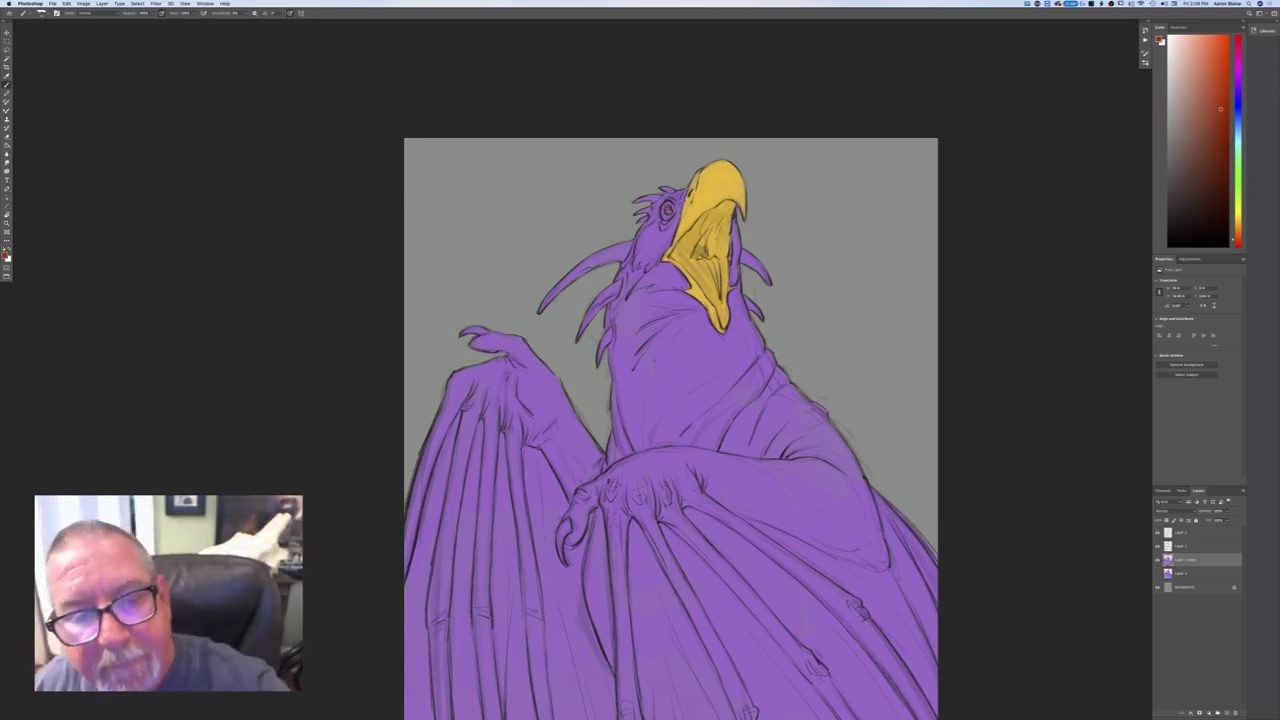
left_click_drag(668, 214, 663, 214)
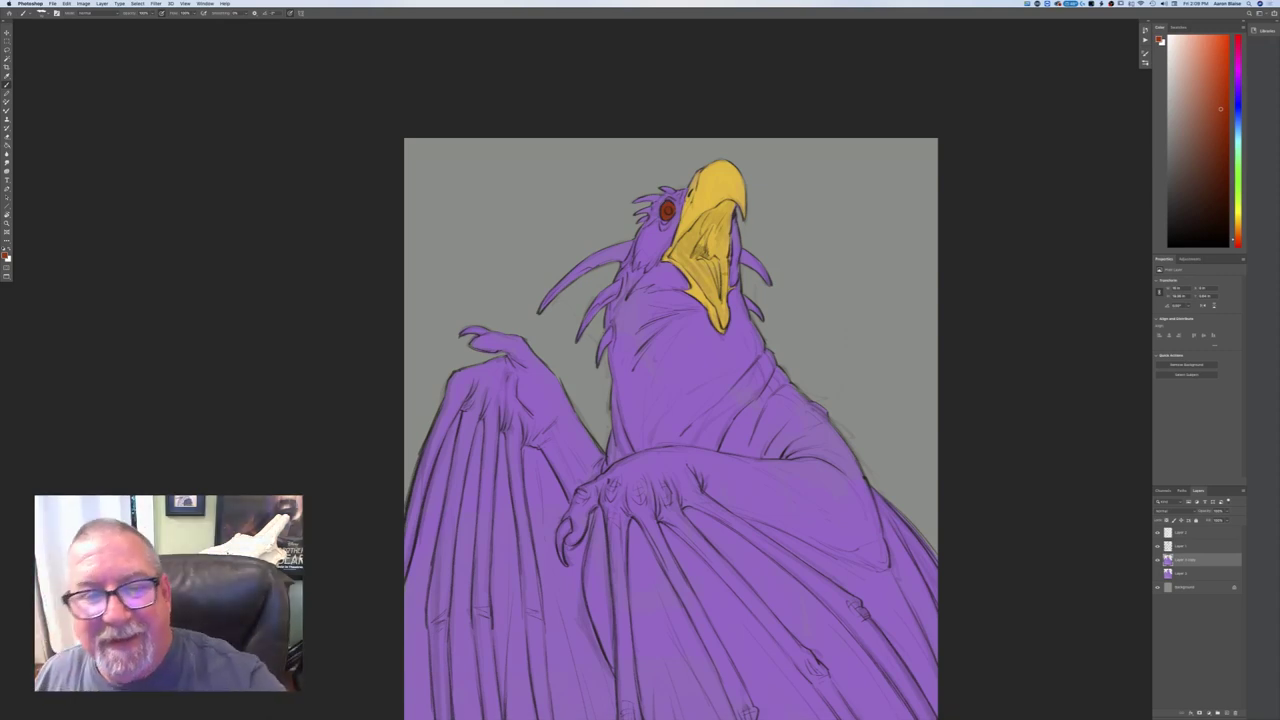
- Sample the beak's yellow as the foreground color
left_click(6, 254)
left_click(714, 192)
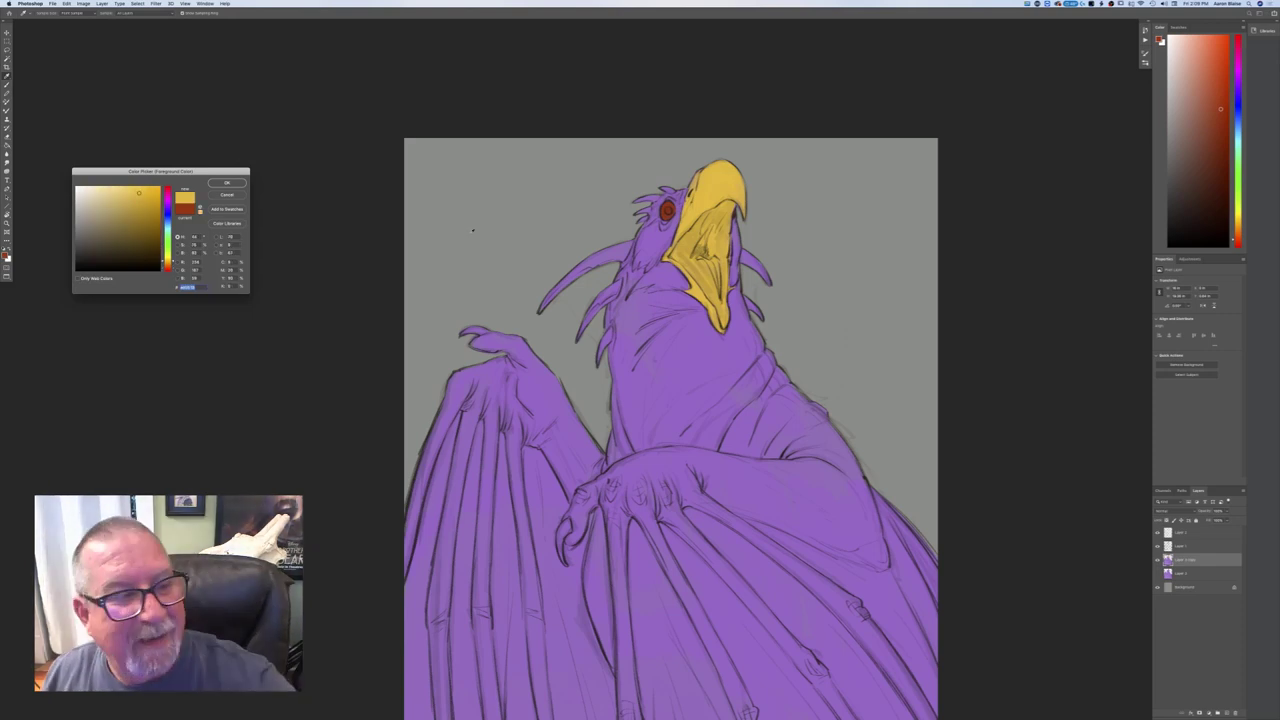
left_click(227, 183)
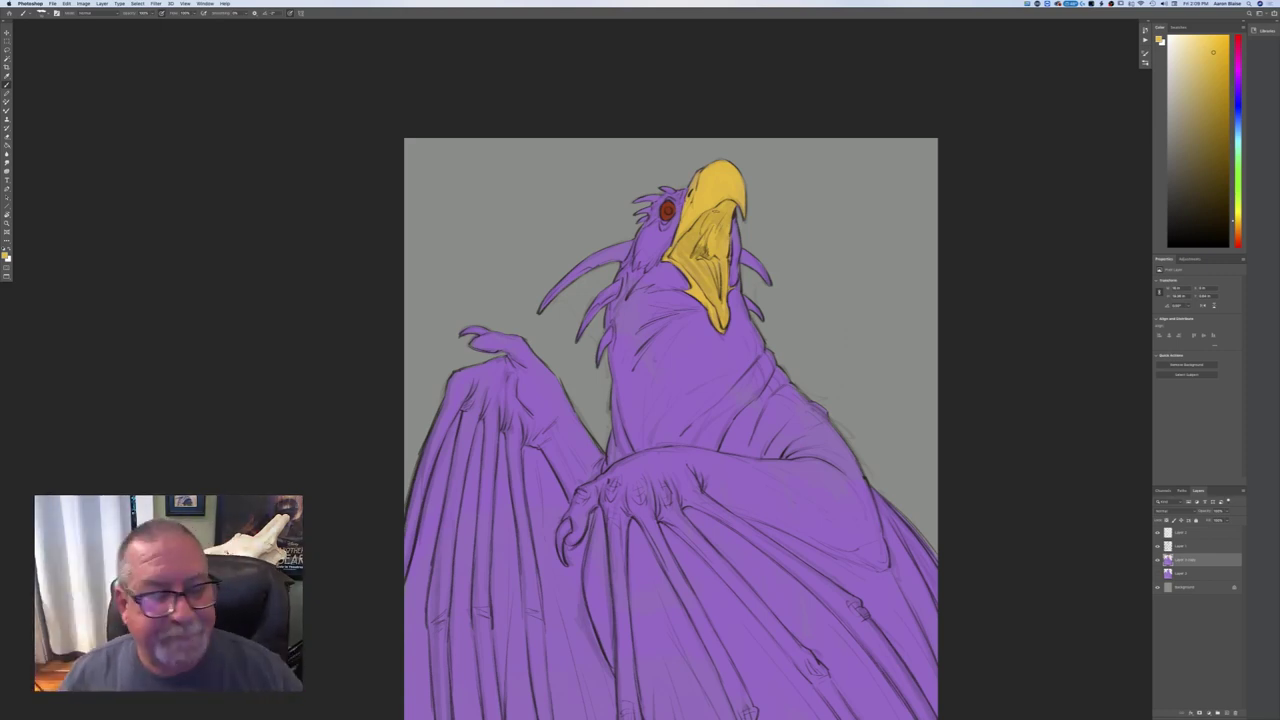
- Set the foreground color to near-black and paint the pupil in the center of the red eye
left_click(8, 256)
left_click(167, 264)
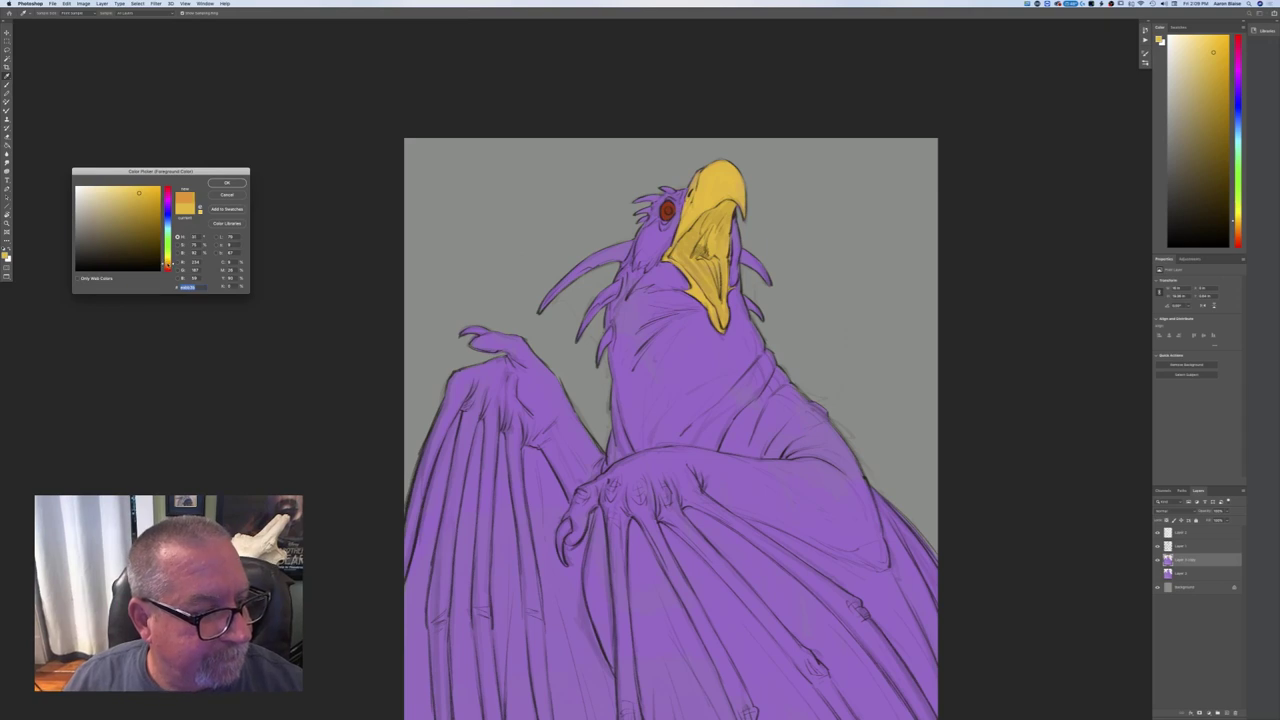
left_click(101, 264)
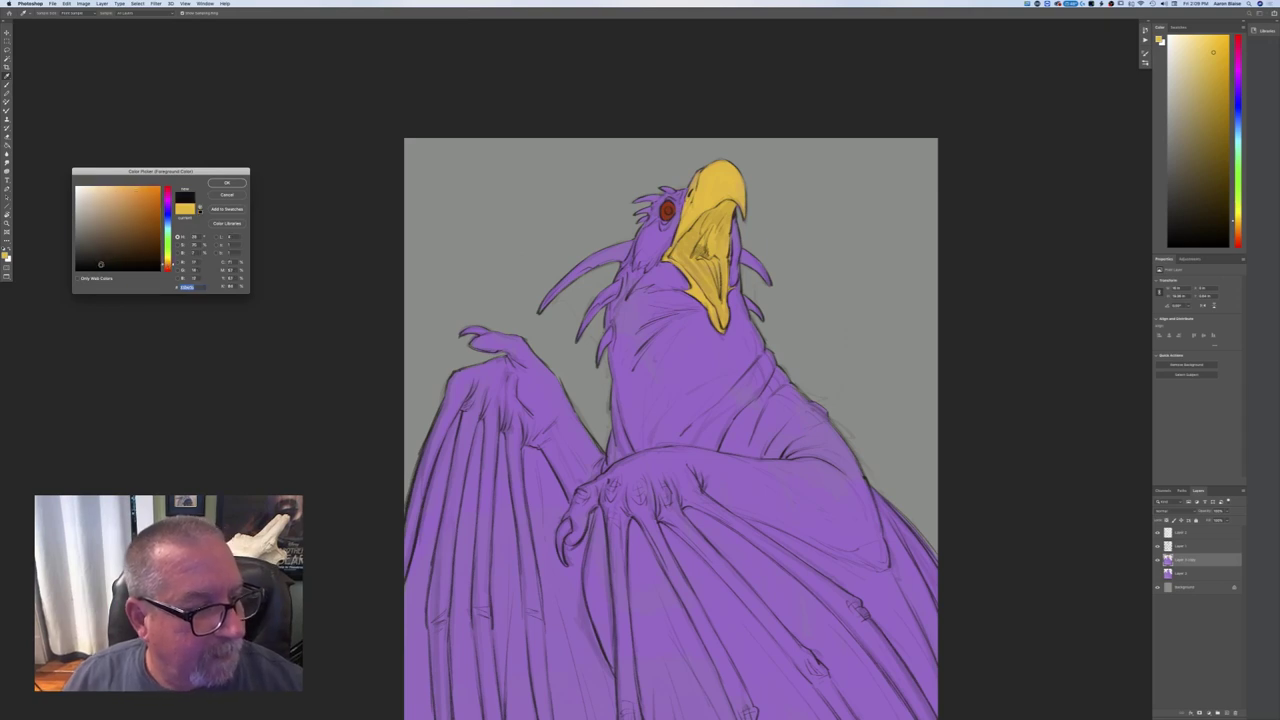
left_click(217, 186)
key("d")
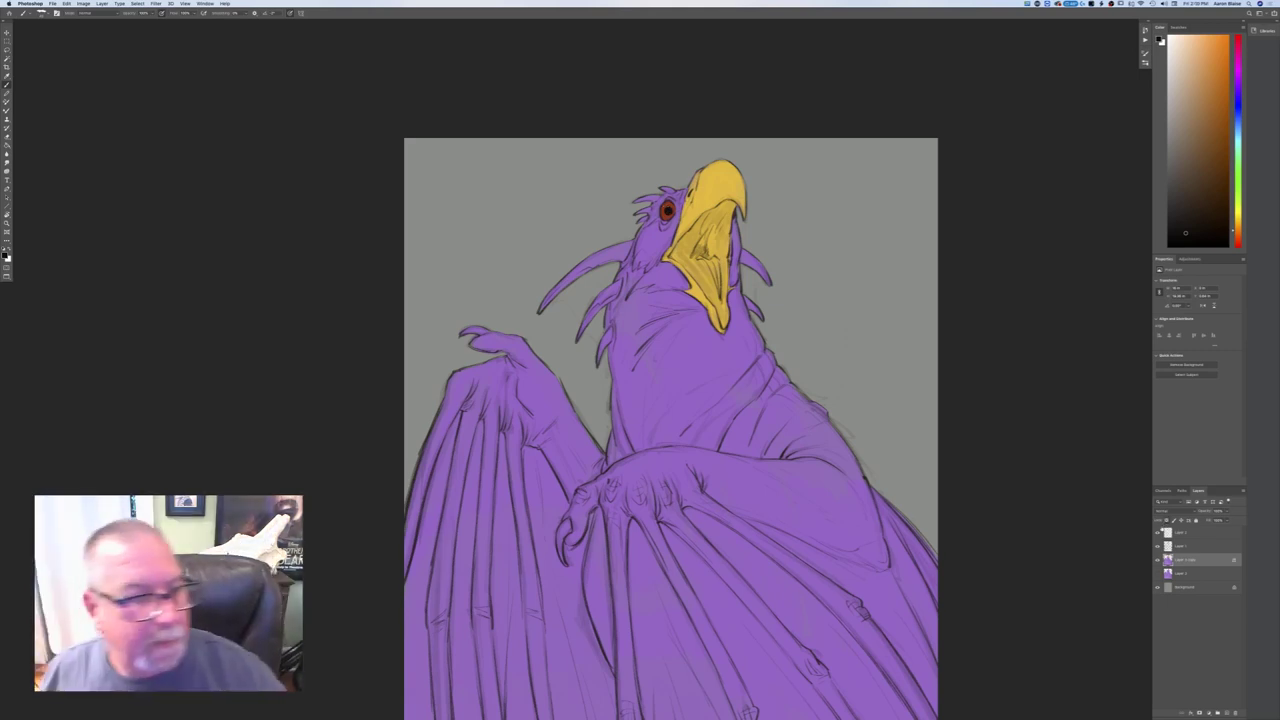
- Set the foreground color to a pale grayish purple
left_click(5, 255)
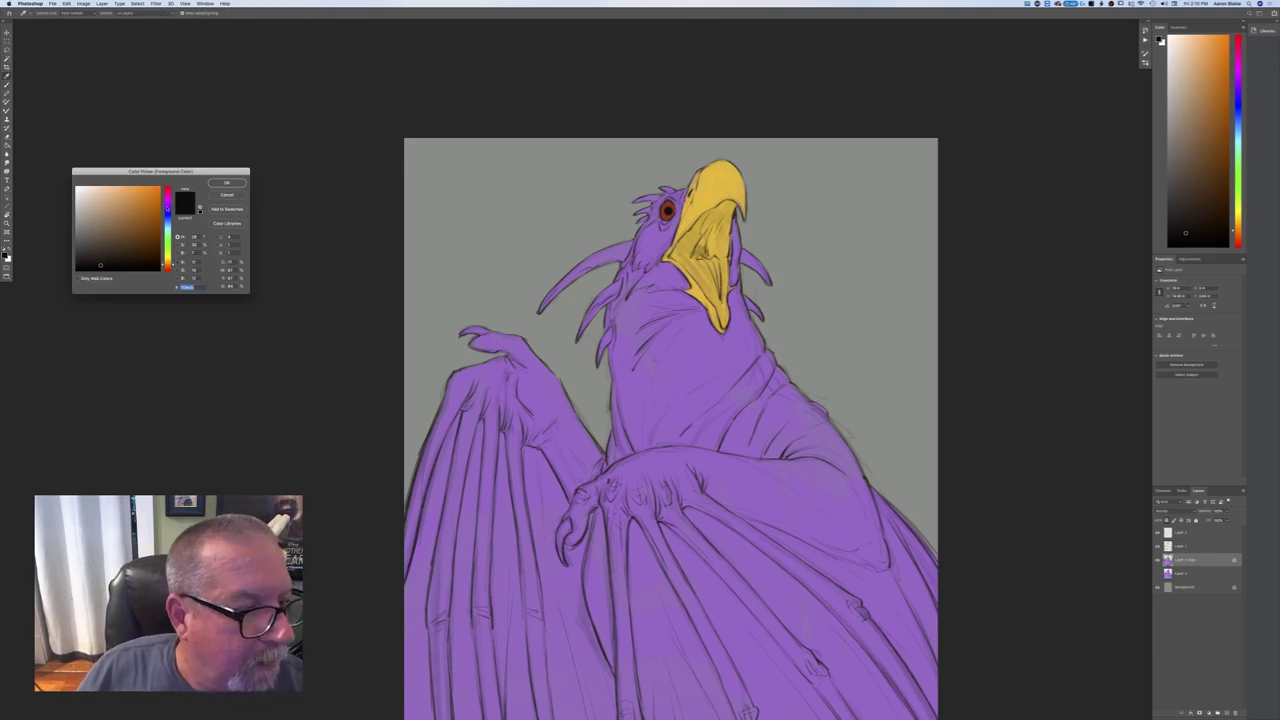
left_click(166, 204)
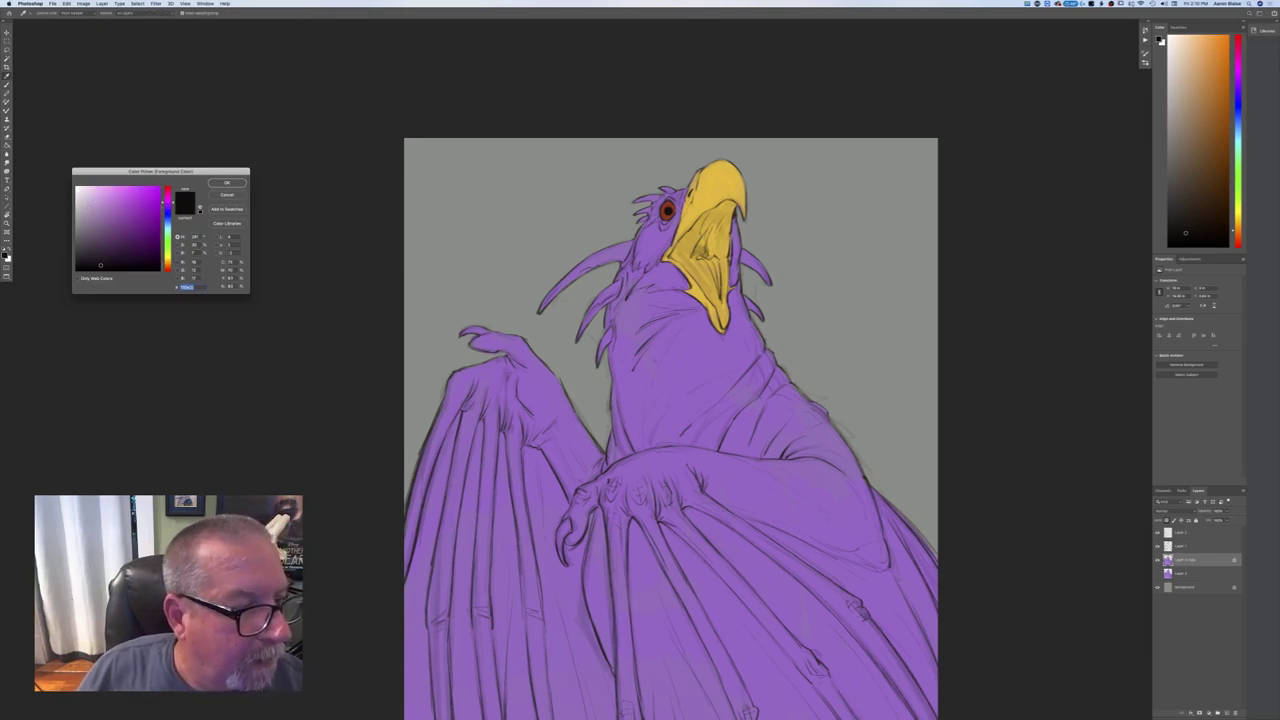
left_click(88, 210)
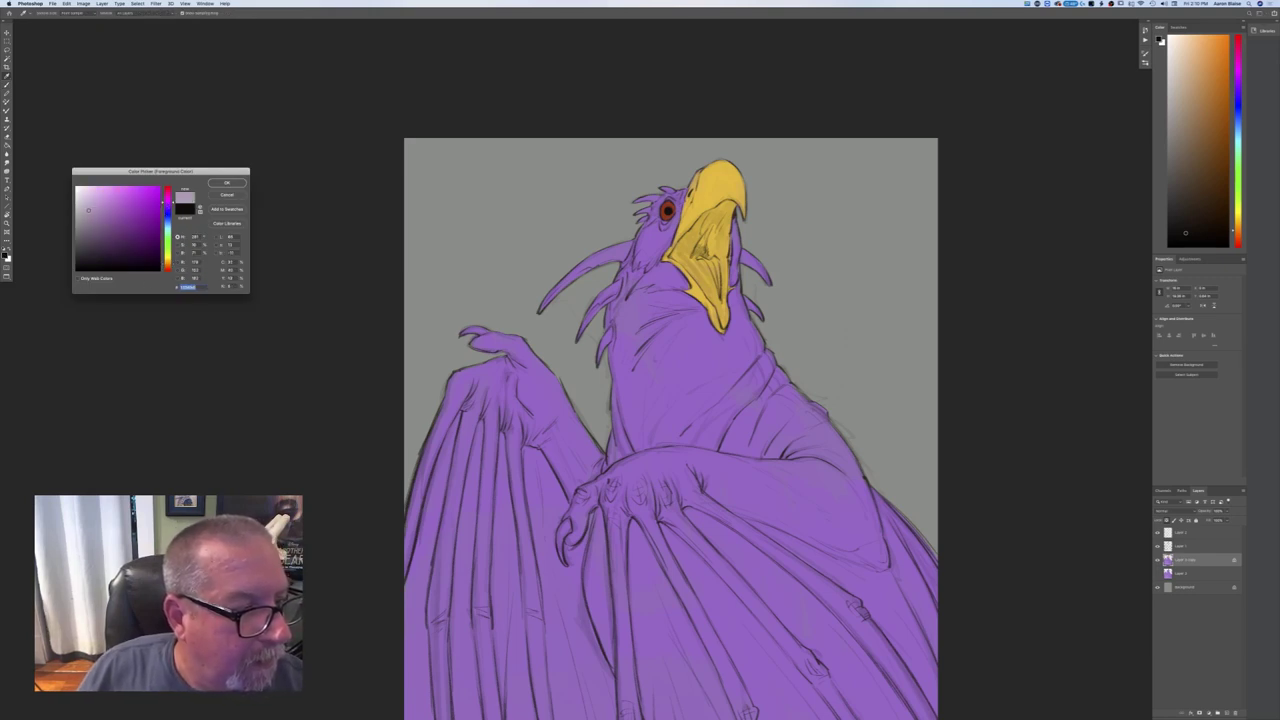
left_click(226, 183)
- Set the foreground color to a muted tan and paint the horns and spikes on both sides of the head
left_click(9, 259)
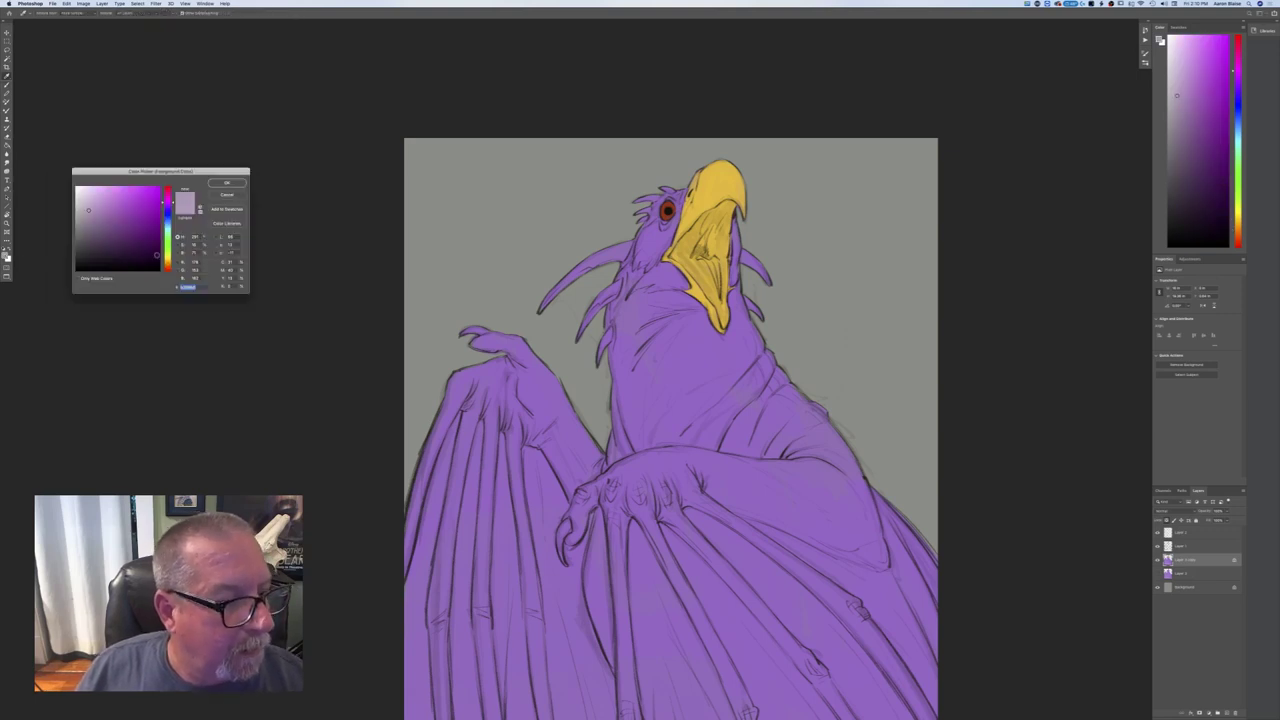
left_click(106, 207)
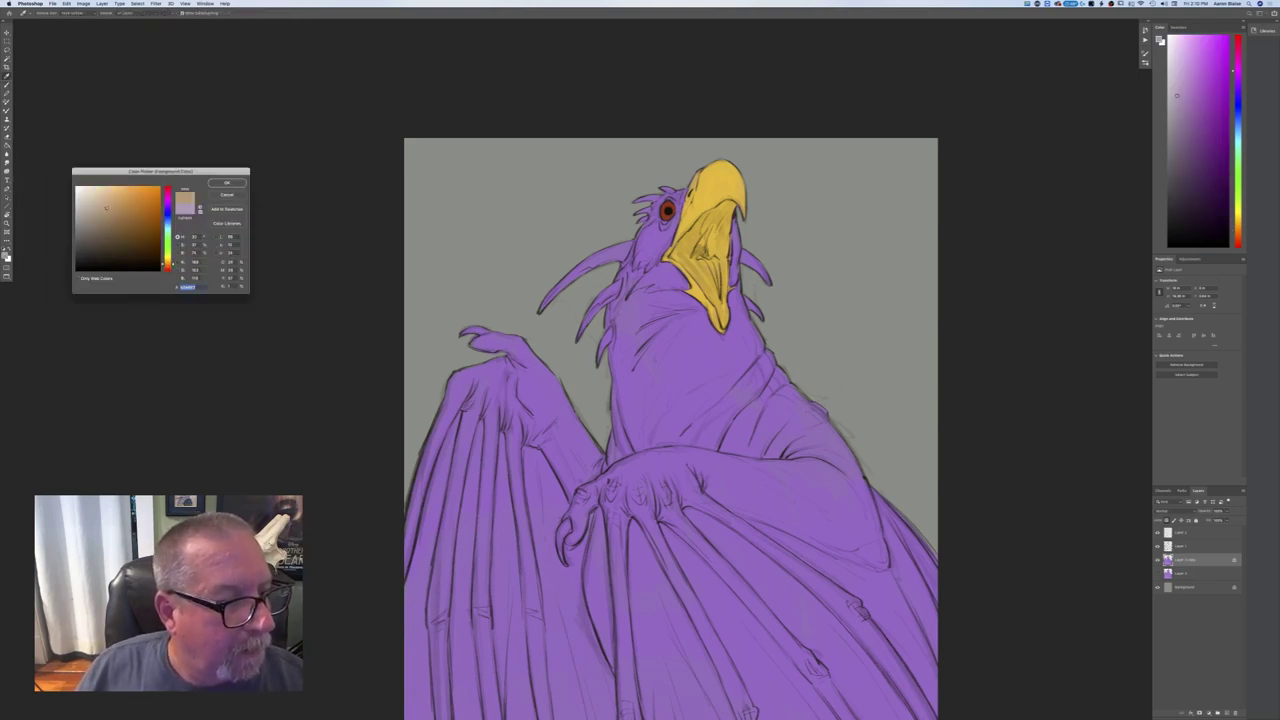
left_click(213, 184)
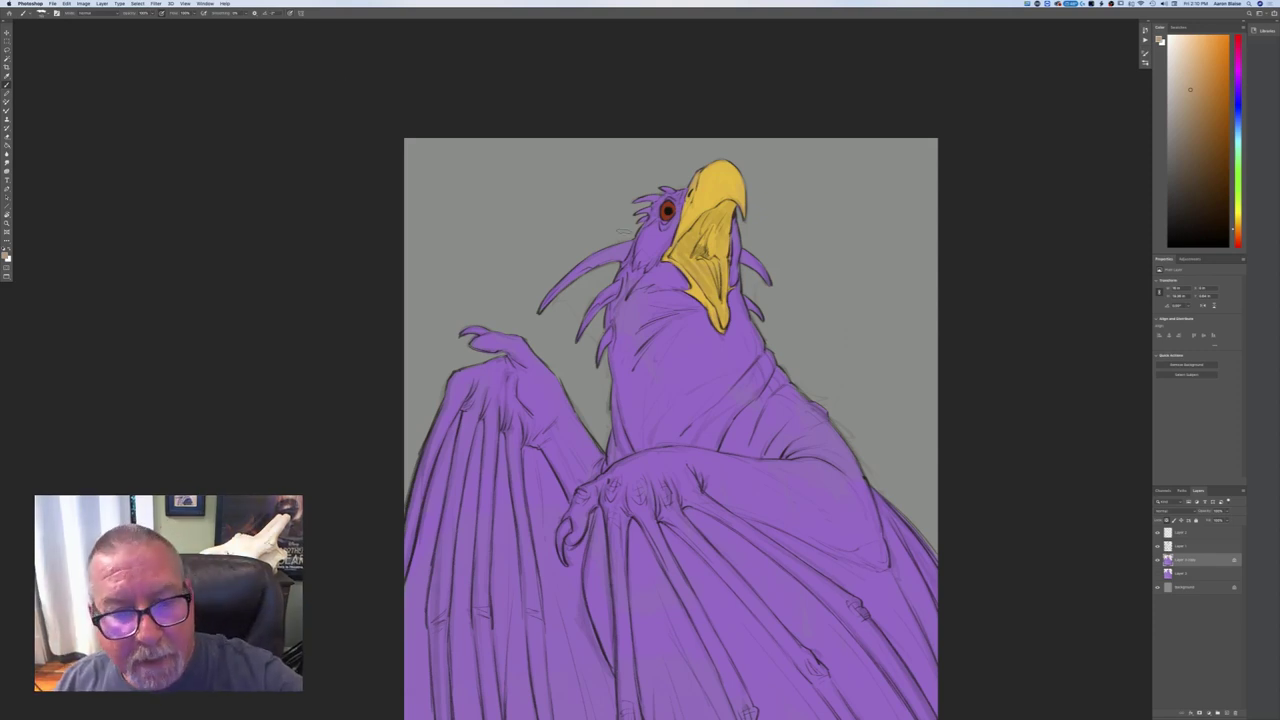
mouse_move(614, 250)
left_mouse_down()
mouse_move(577, 290)
mouse_move(572, 262)
mouse_move(540, 312)
left_mouse_up()
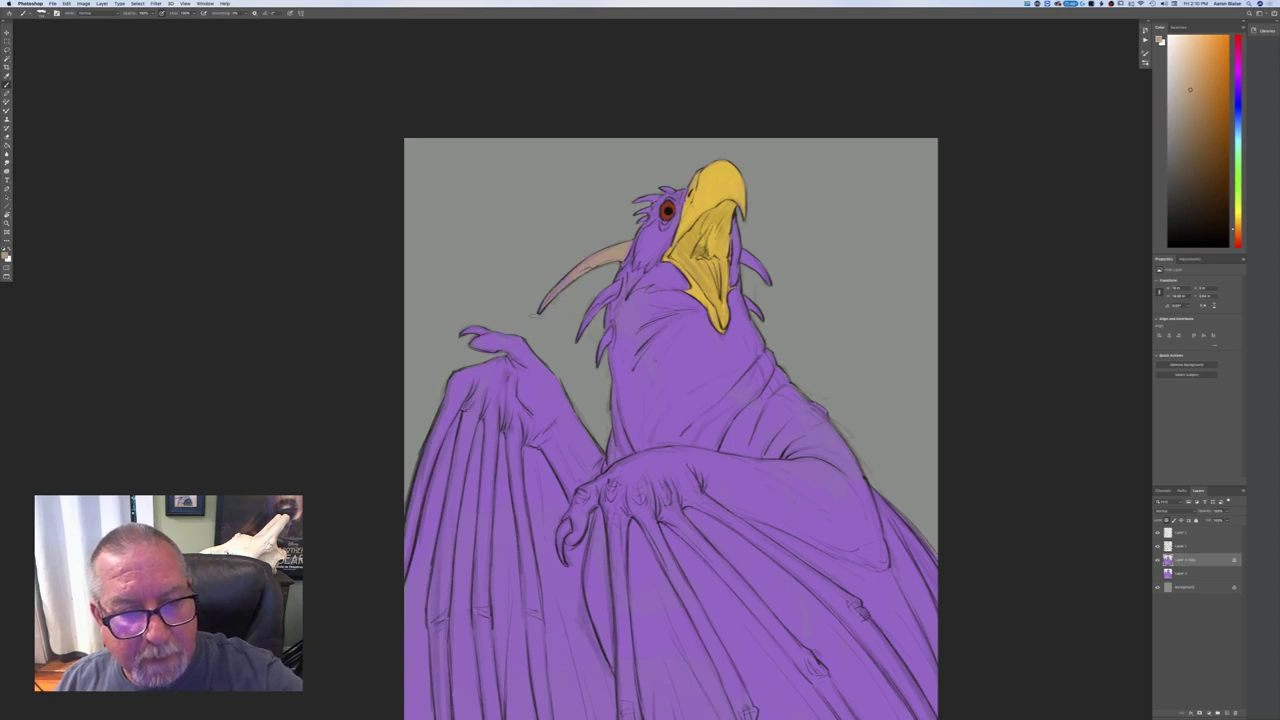
mouse_move(618, 287)
left_mouse_down()
mouse_move(580, 334)
mouse_move(602, 350)
left_mouse_up()
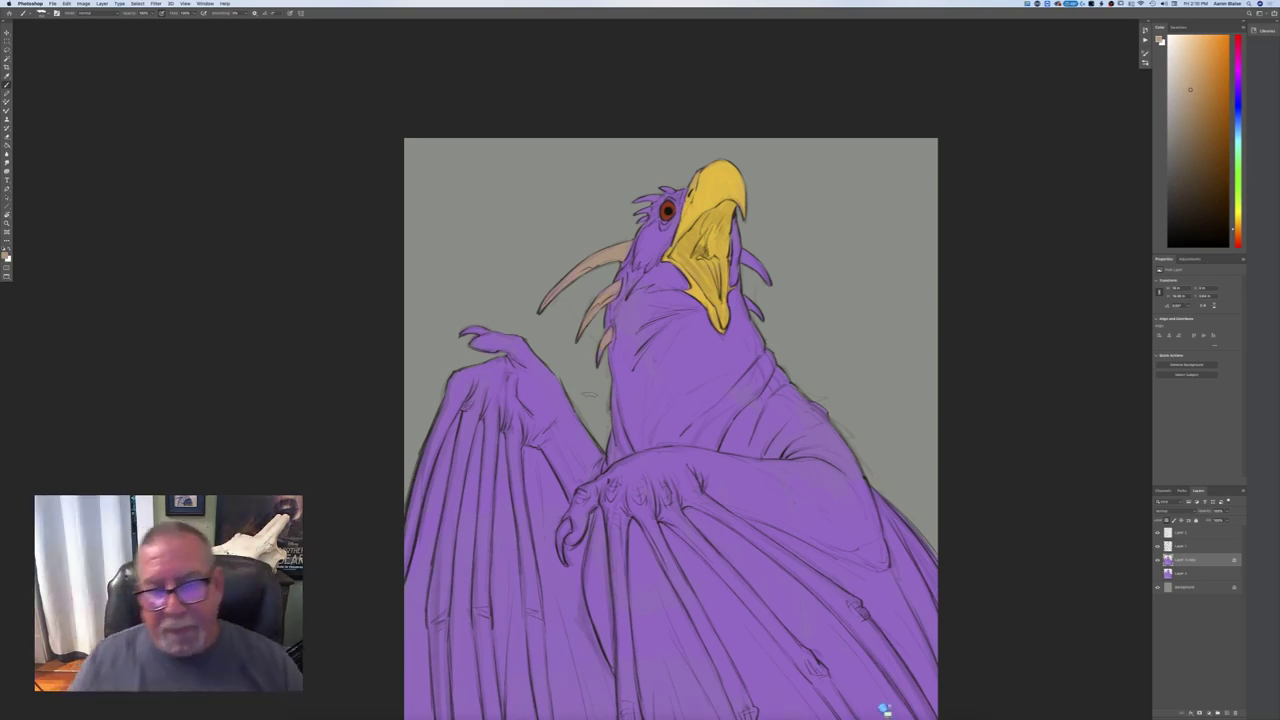
key("ctrl+z")
left_click_drag(758, 266, 742, 251)
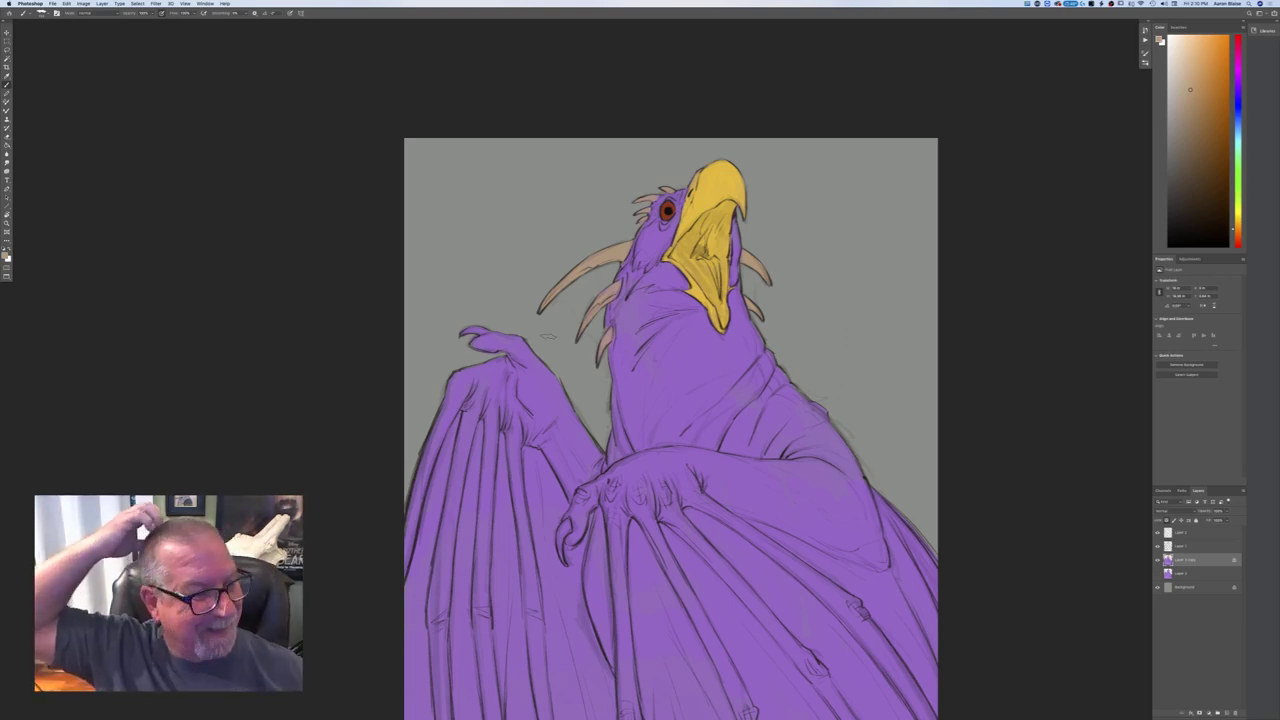
- Set the foreground color to a muted pinkish red and paint the inside of the creature's open mouth
left_click(7, 255)
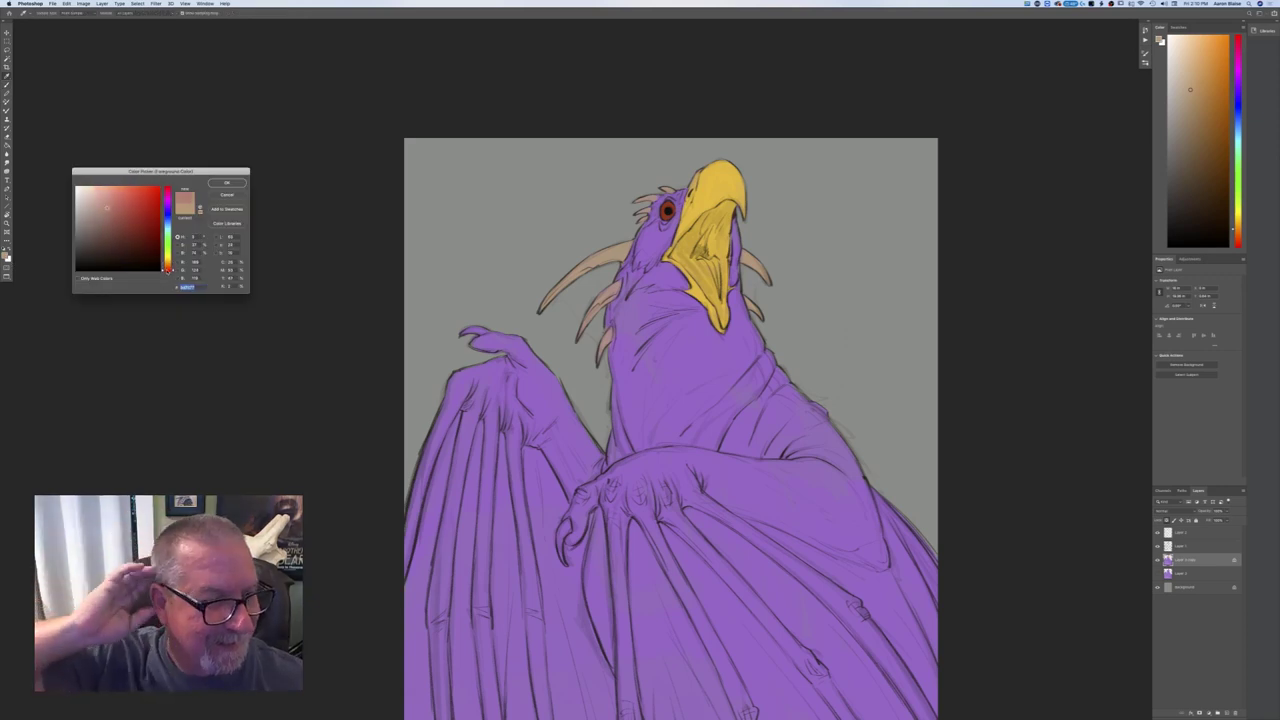
left_click(118, 204)
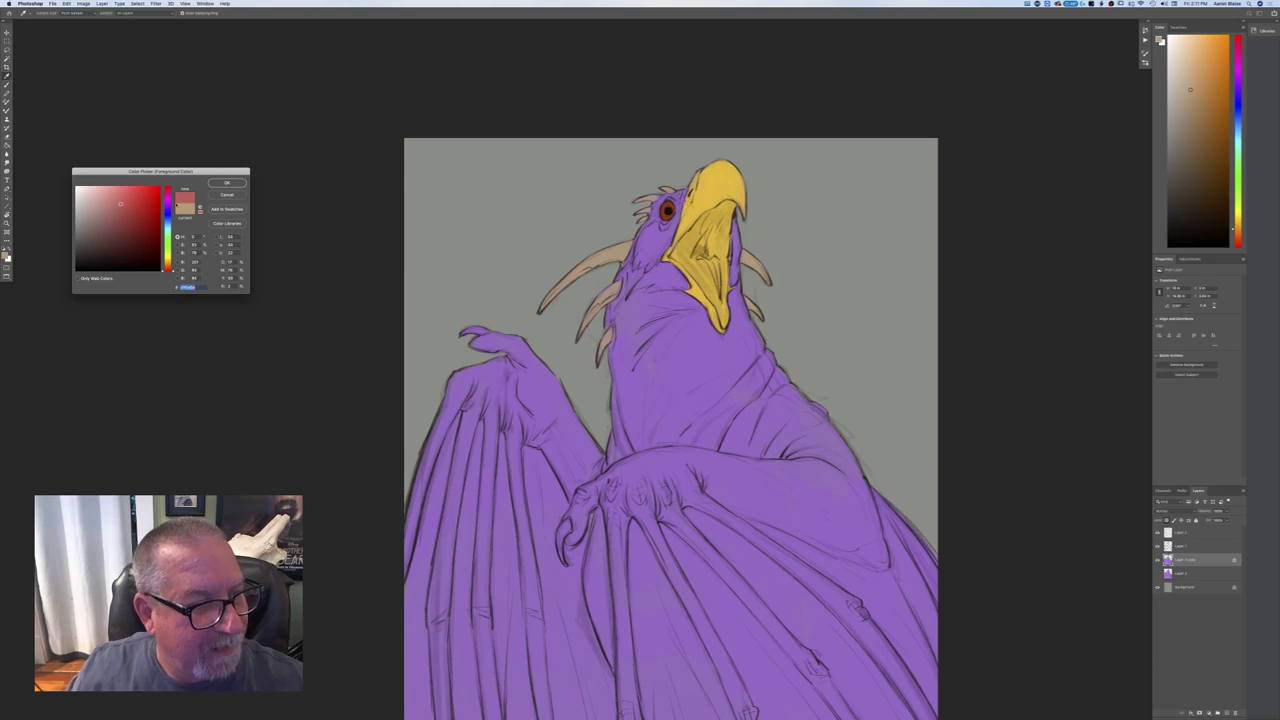
left_click(227, 183)
mouse_move(707, 243)
left_mouse_down()
mouse_move(718, 252)
mouse_move(719, 240)
mouse_move(676, 244)
mouse_move(726, 216)
left_mouse_up()
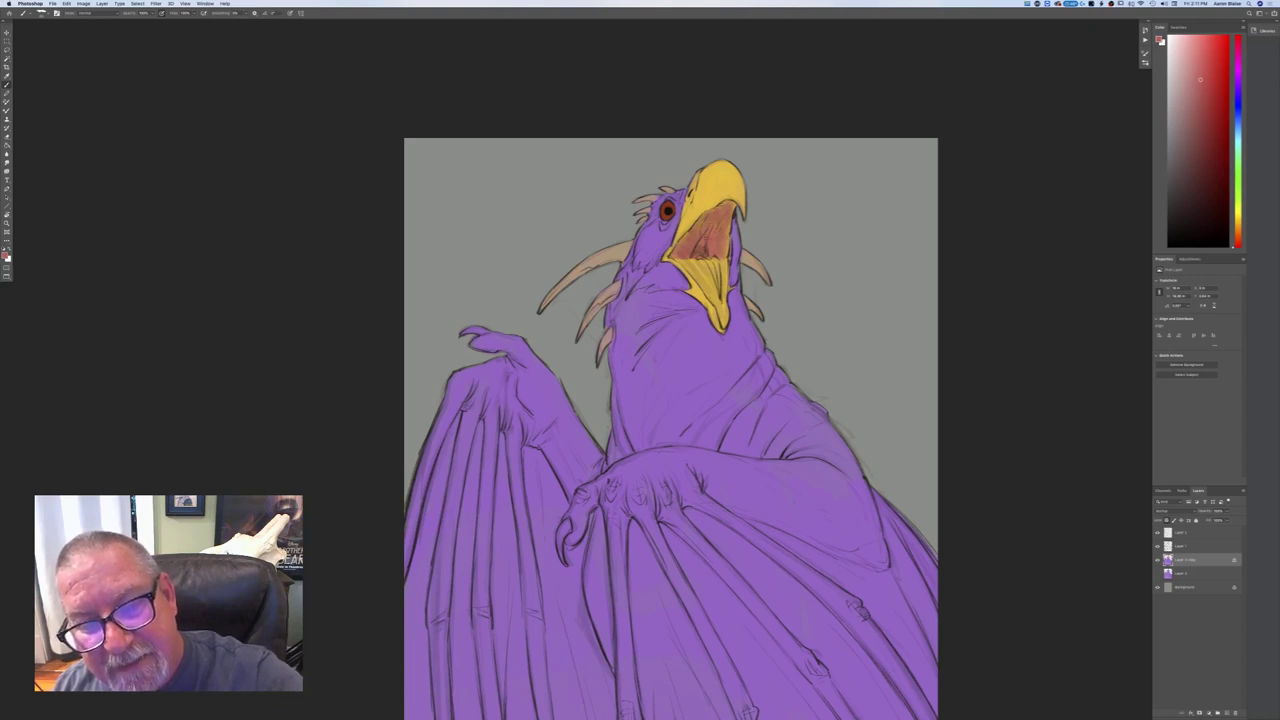
mouse_move(714, 260)
left_mouse_down()
mouse_move(721, 293)
mouse_move(726, 258)
mouse_move(712, 286)
mouse_move(678, 274)
mouse_move(721, 306)
left_mouse_up()
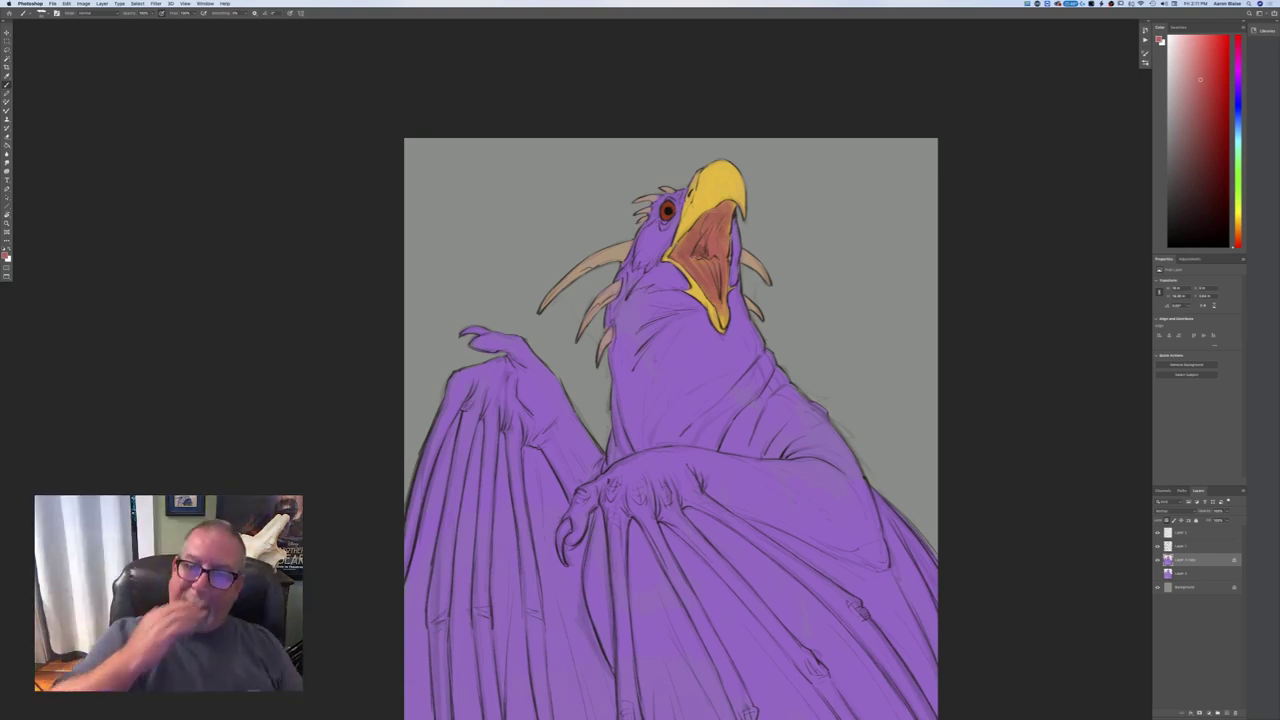
- Sample the beak's yellow as the foreground color
left_click(5, 255)
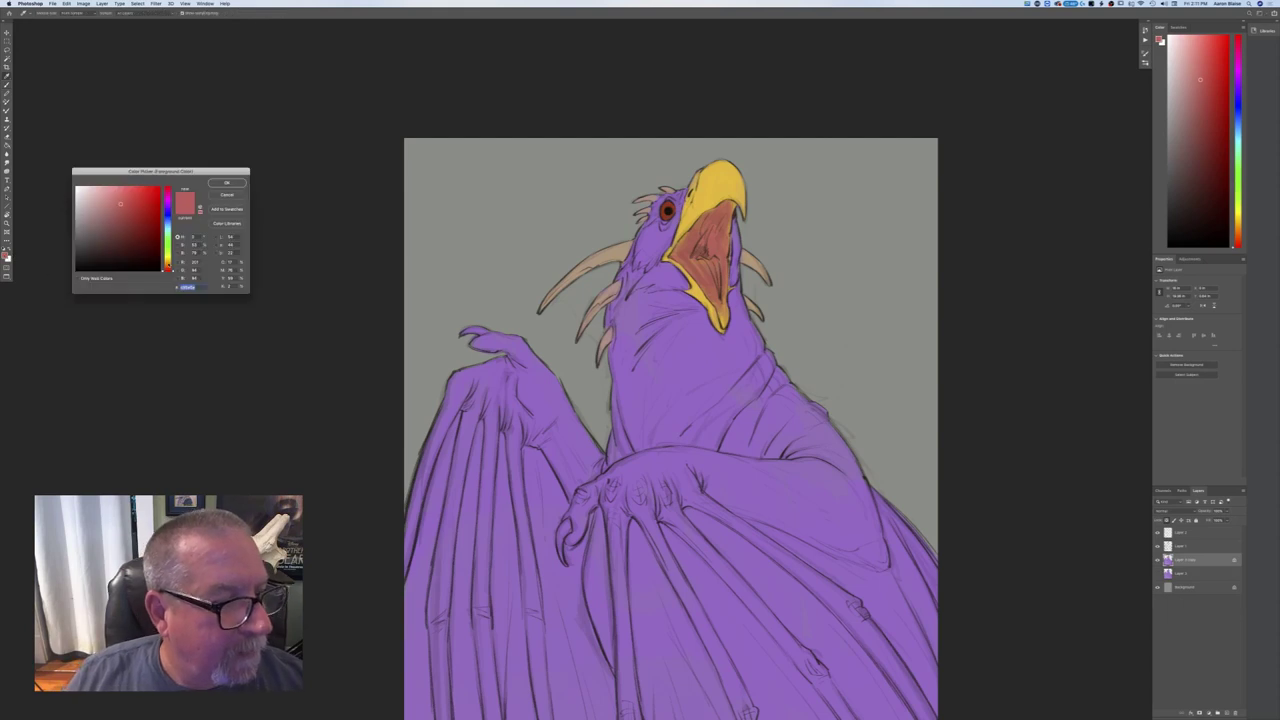
left_click(708, 190)
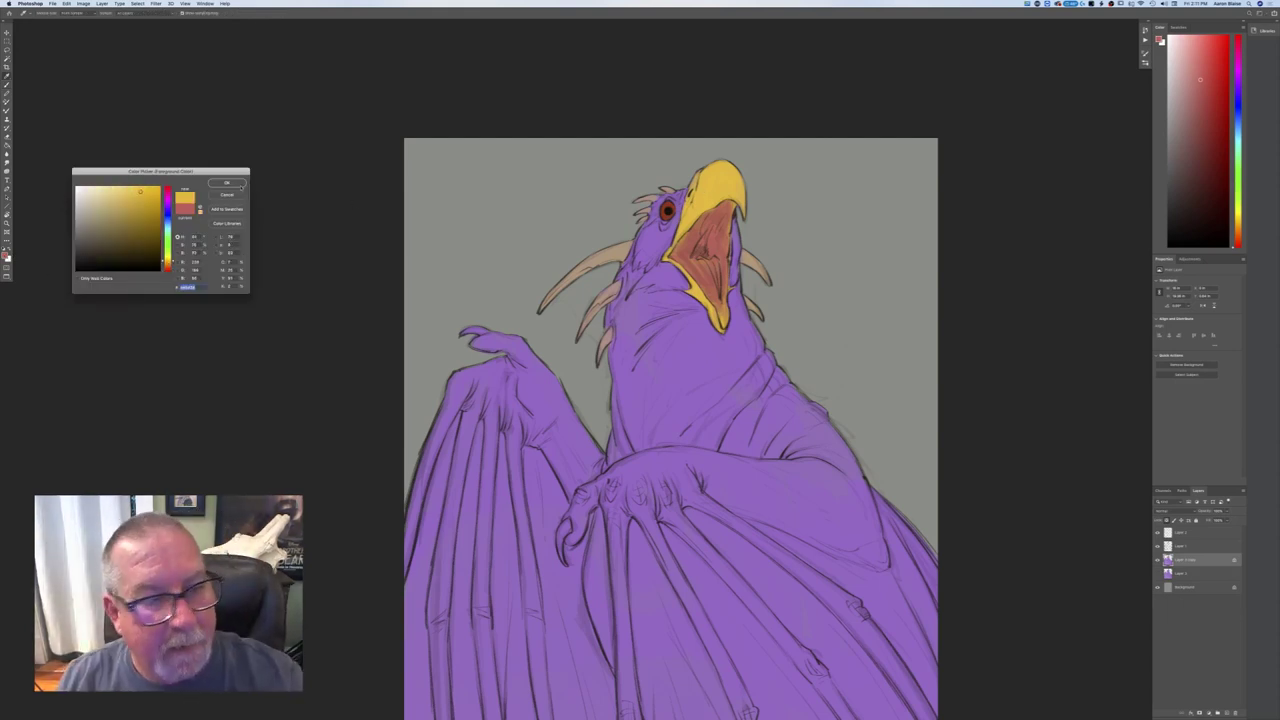
key("Return")
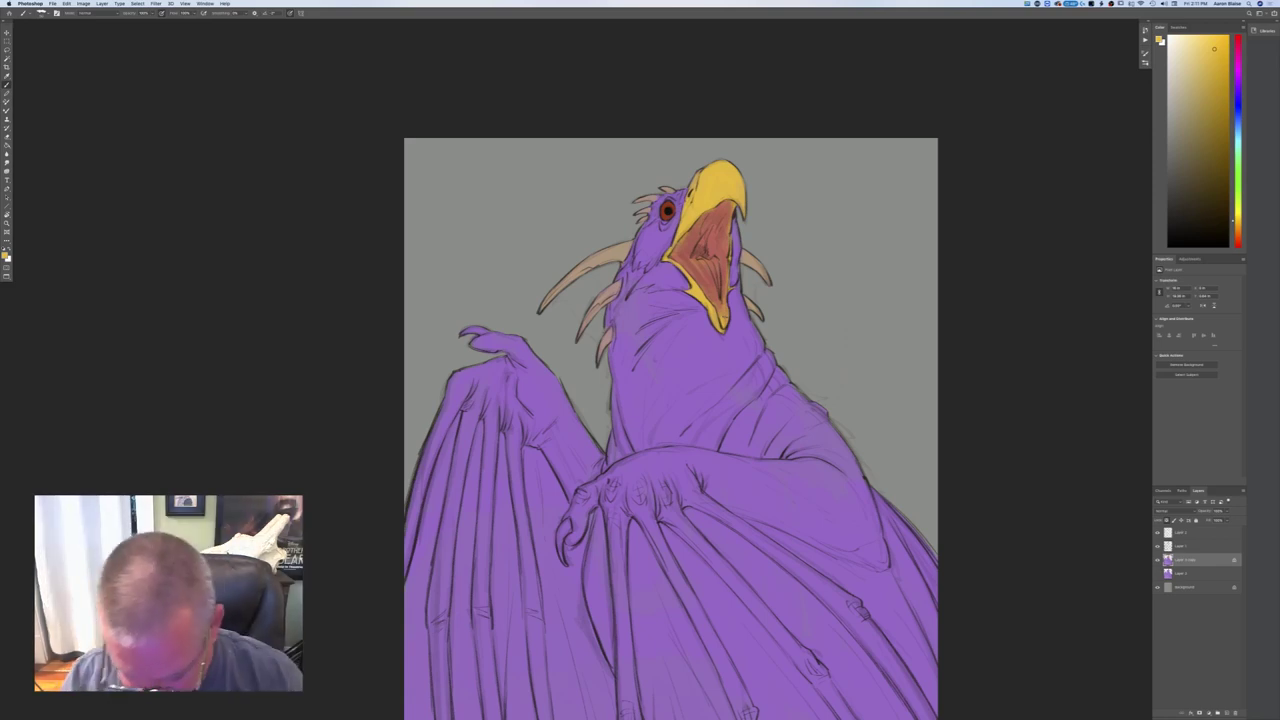
key("super+plus")
left_click_drag(264, 288, 220, 442)
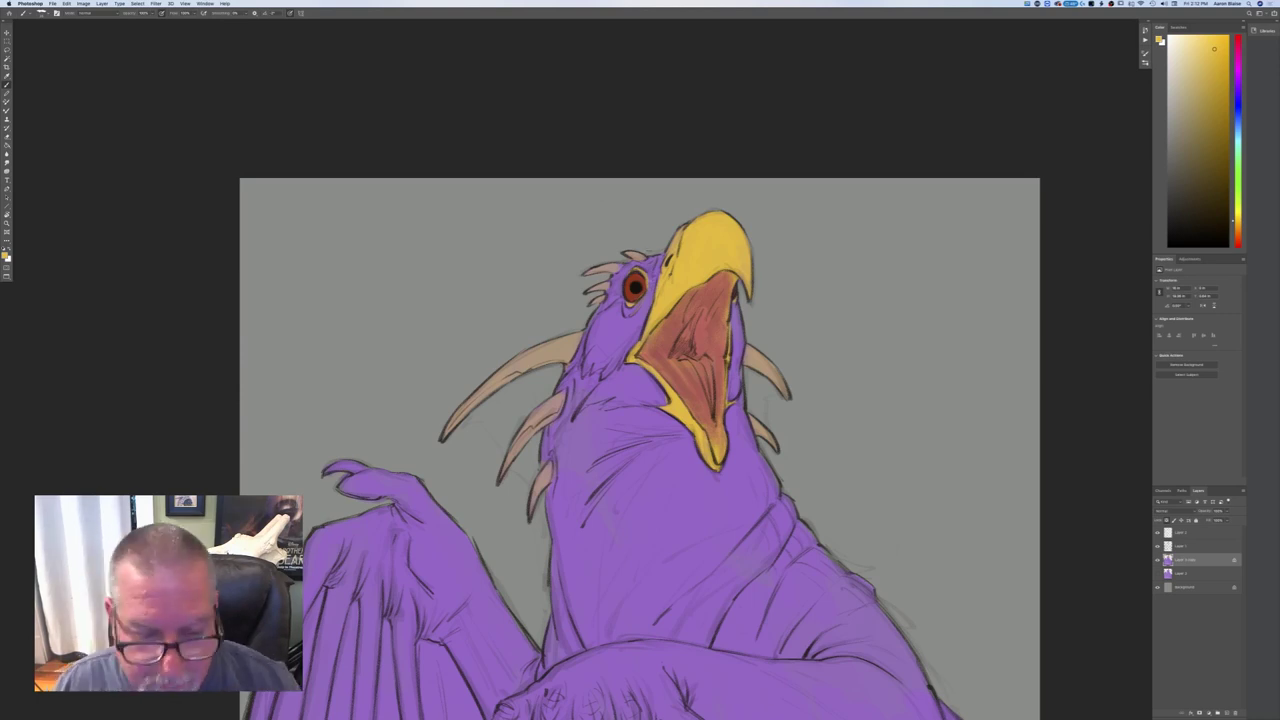
- Set the foreground color to a saturated red and switch to another brush preset in the current brush set
key("super+minus")
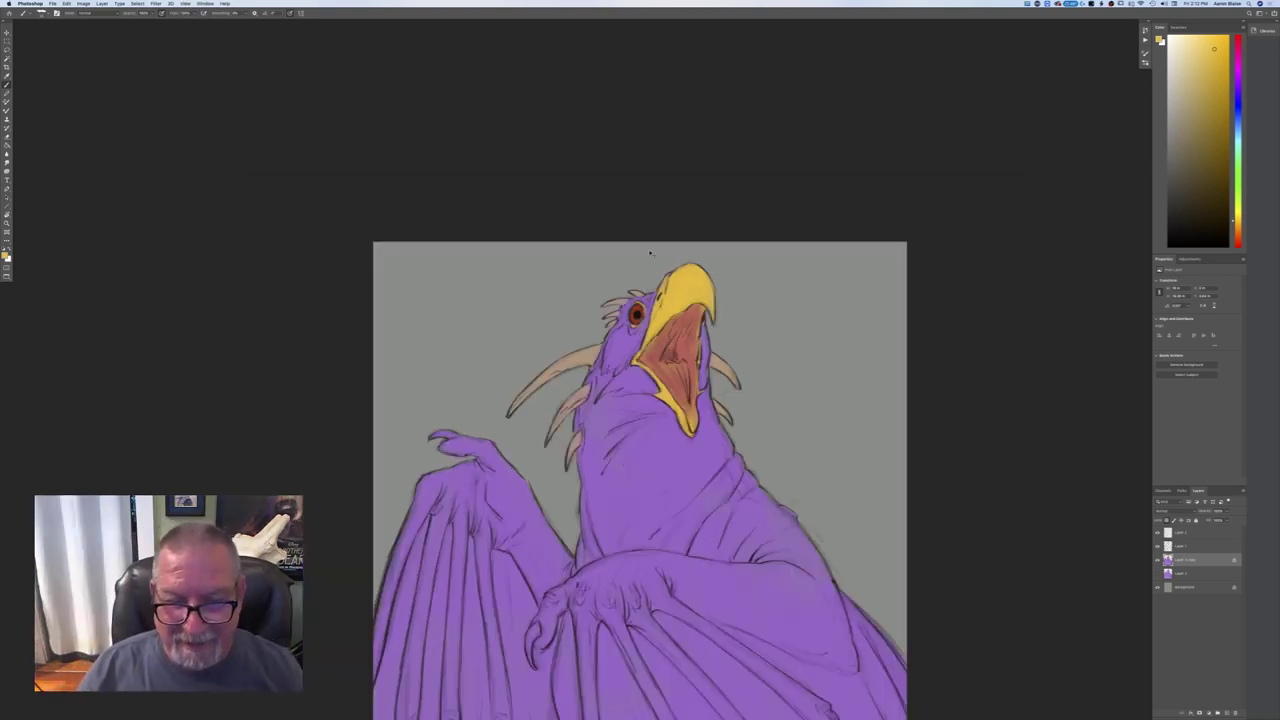
key("super+minus")
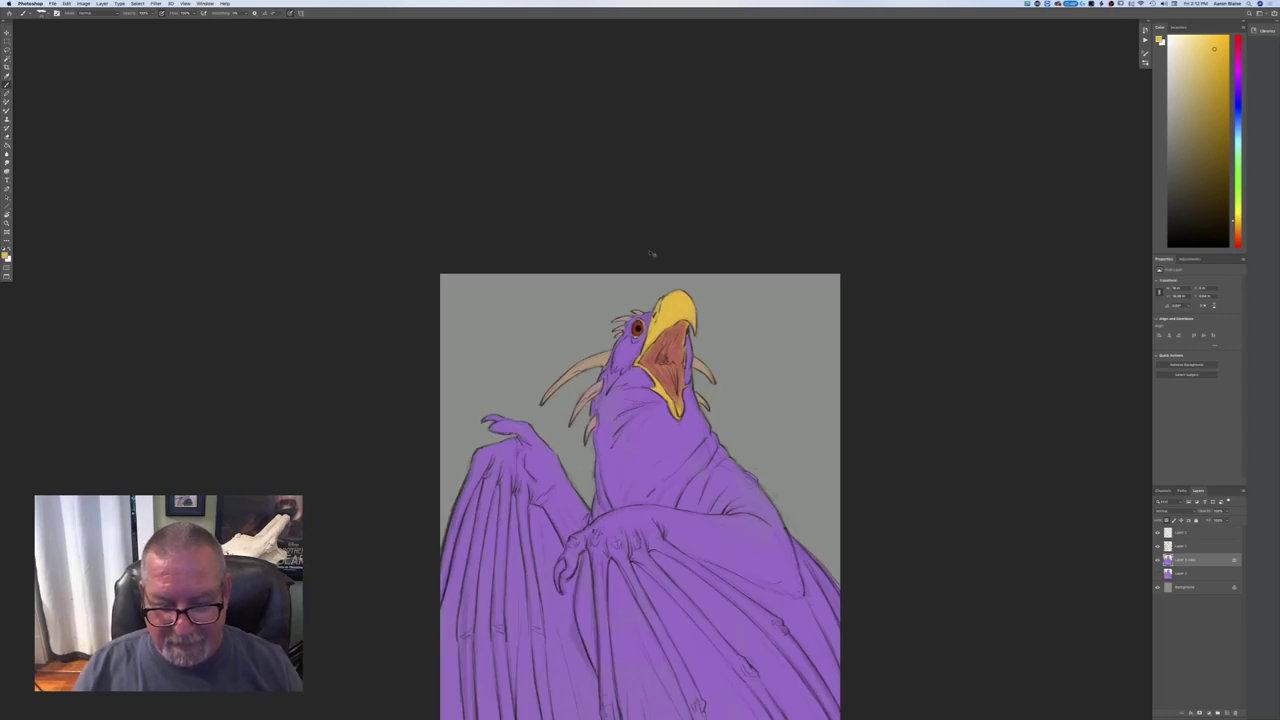
left_click(7, 256)
left_click_drag(167, 263, 167, 269)
left_click(149, 201)
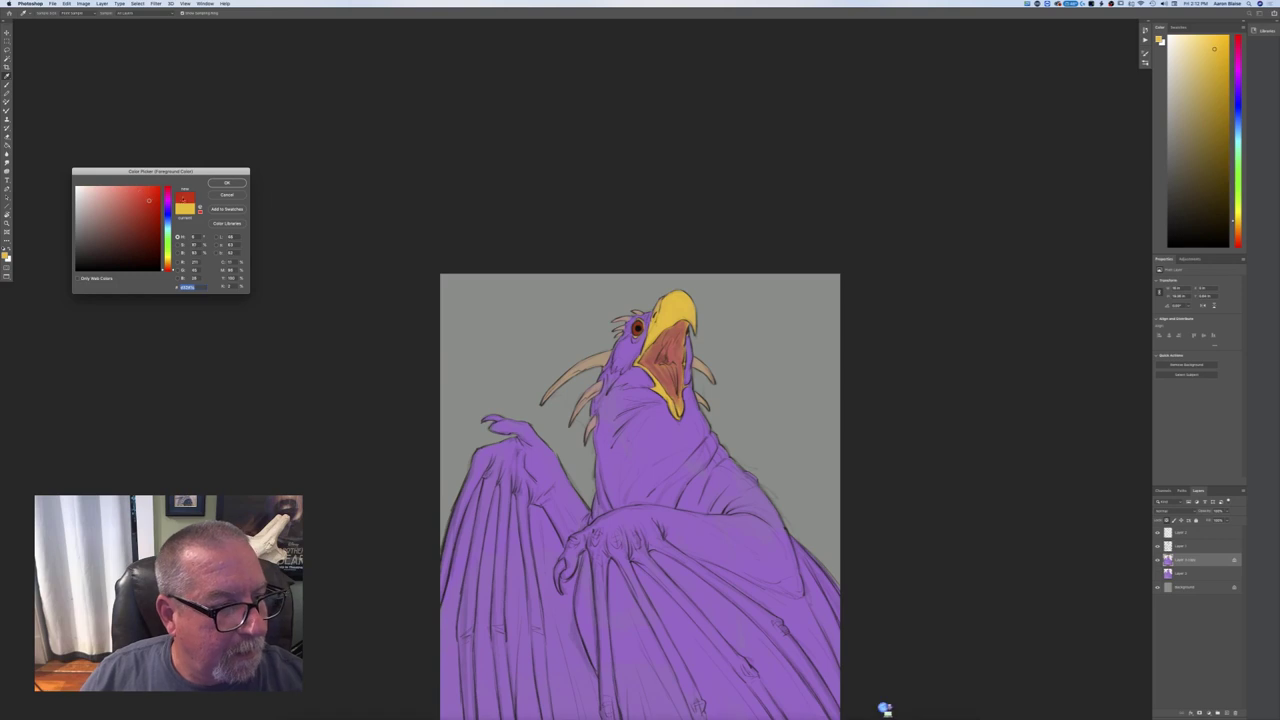
left_click(227, 183)
left_click(43, 14)
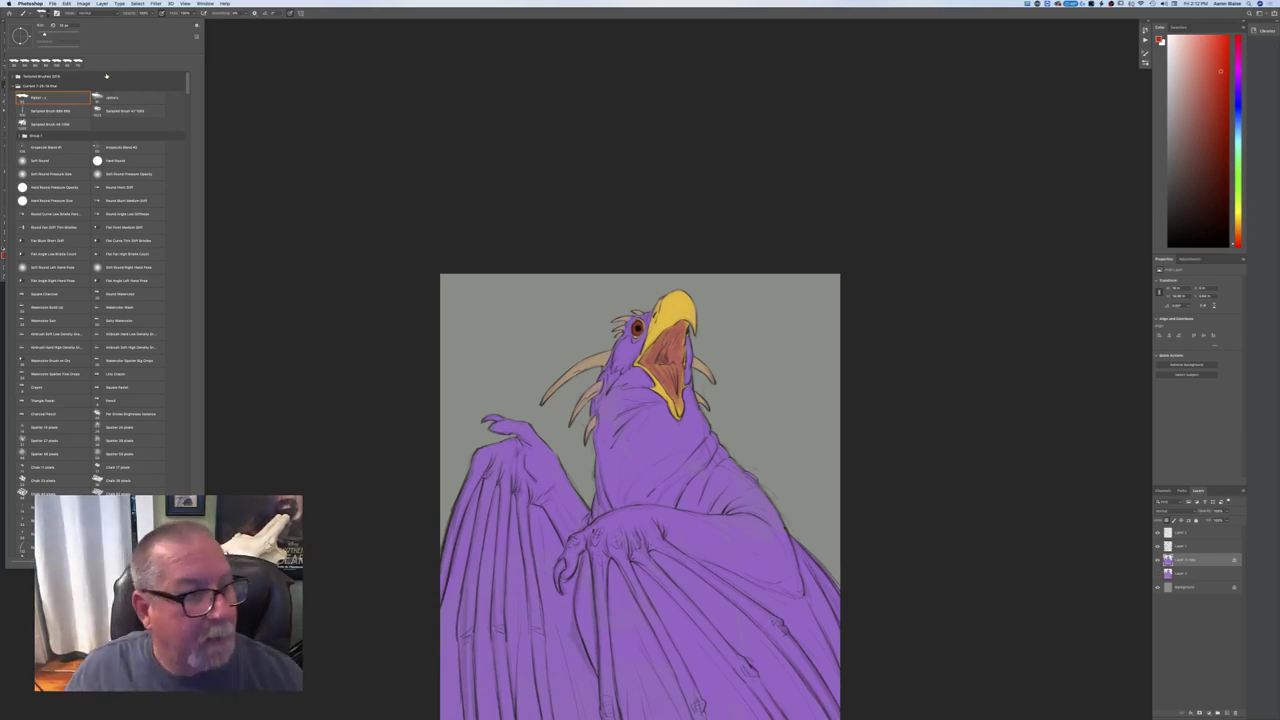
left_click(100, 98)
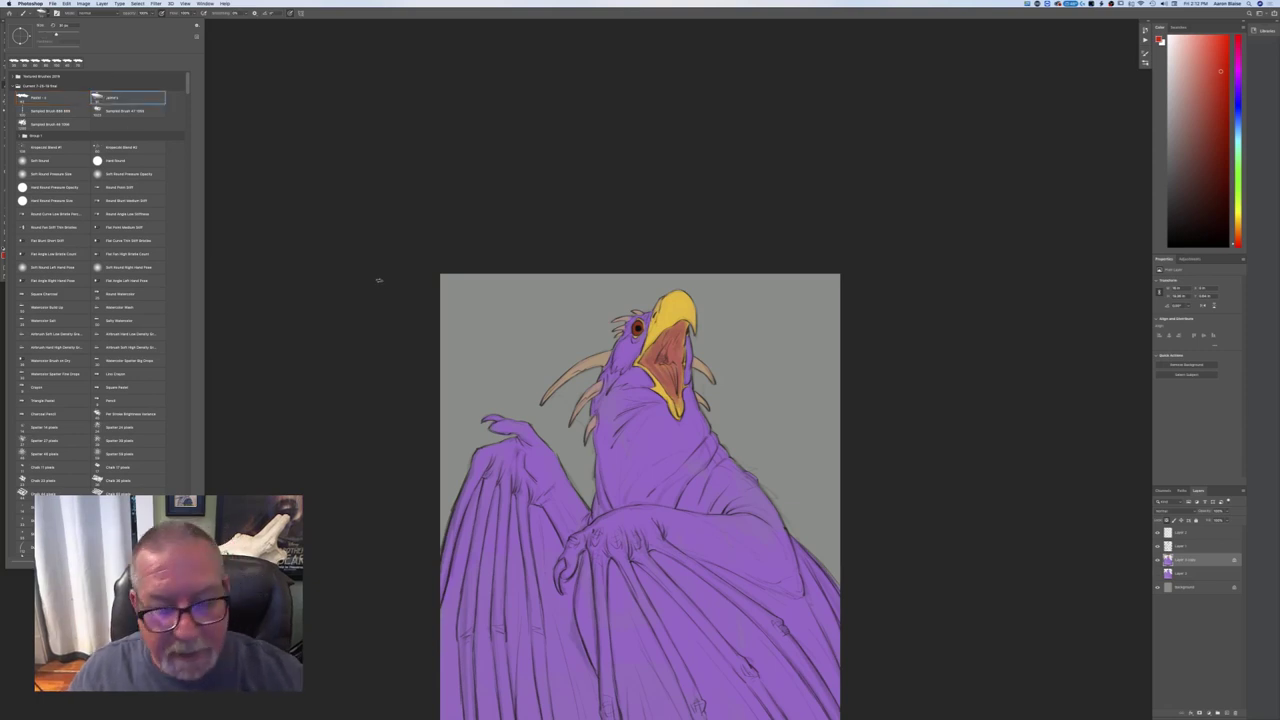
left_click(380, 316)
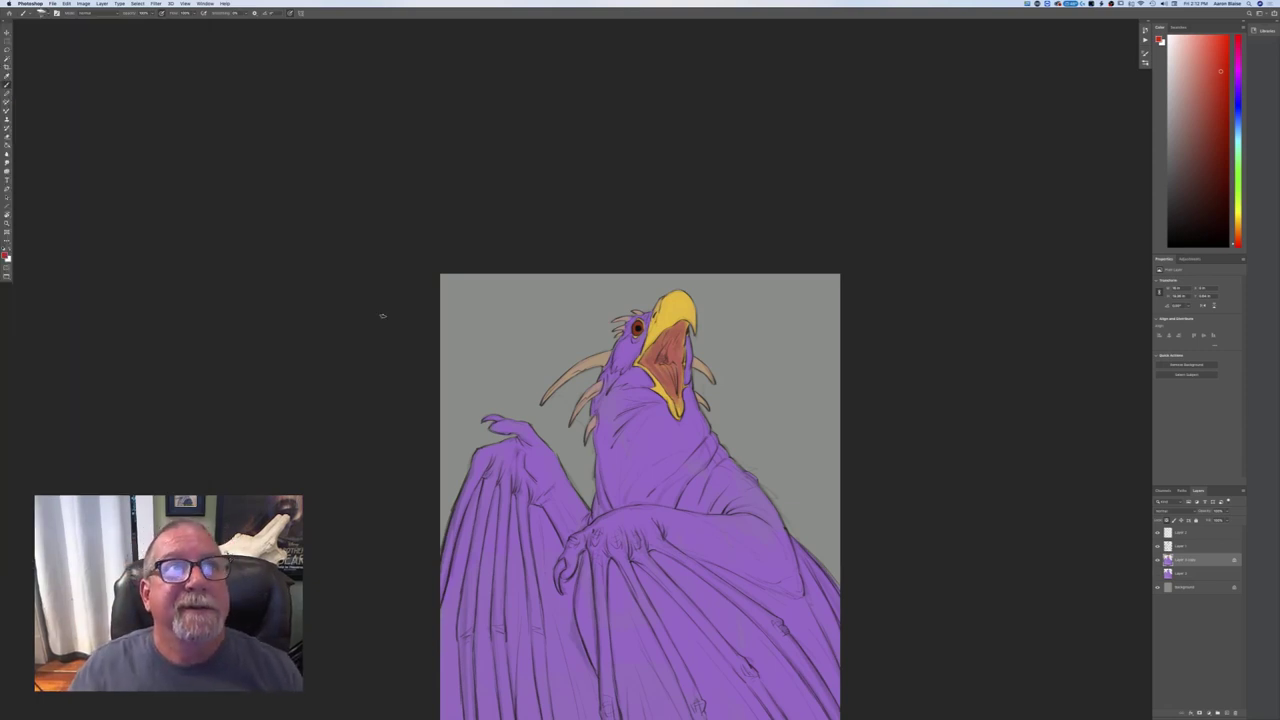
- Paint soft red over the front wing's clawed hand and along its forearm toward the elbow
left_click_drag(606, 528, 600, 545)
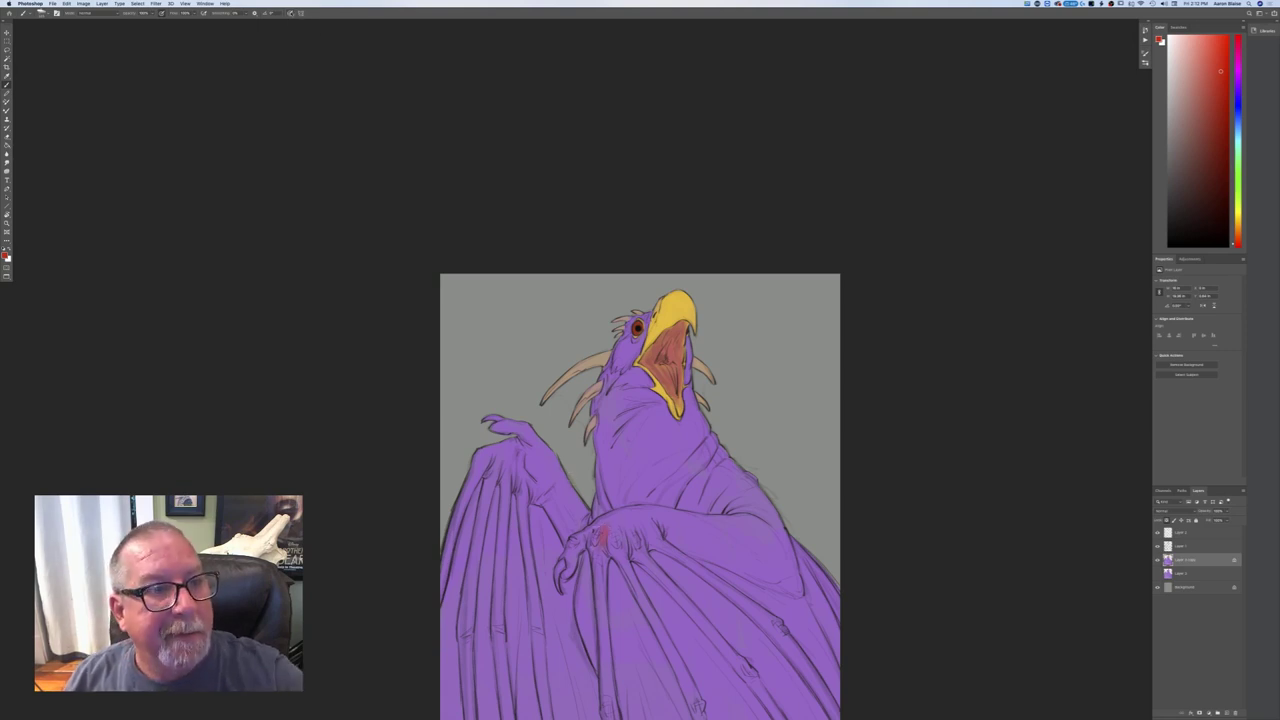
mouse_move(590, 528)
left_mouse_down()
mouse_move(572, 550)
mouse_move(603, 521)
mouse_move(612, 547)
mouse_move(614, 530)
mouse_move(596, 542)
mouse_move(620, 527)
mouse_move(638, 548)
mouse_move(654, 532)
mouse_move(618, 527)
left_mouse_up()
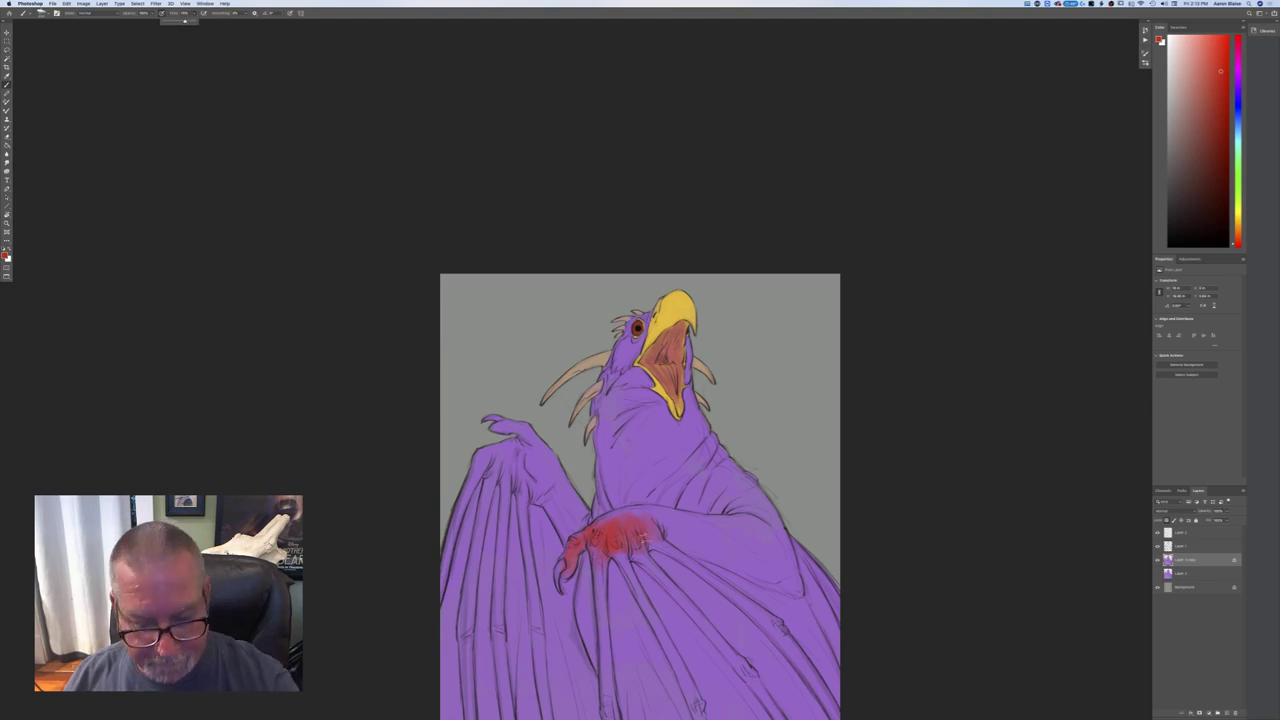
mouse_move(671, 525)
left_mouse_down()
mouse_move(744, 540)
mouse_move(752, 508)
left_mouse_up()
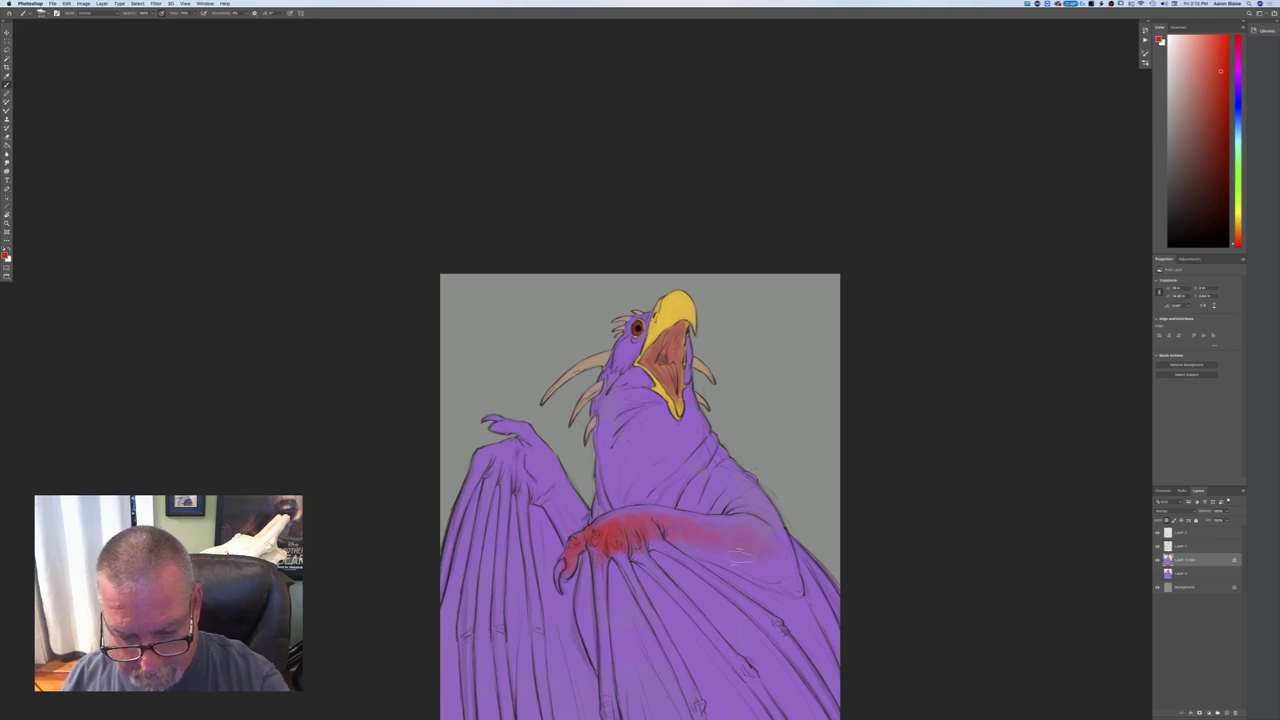
mouse_move(648, 516)
left_mouse_down()
mouse_move(608, 534)
mouse_move(612, 524)
mouse_move(602, 554)
mouse_move(640, 522)
mouse_move(698, 546)
left_mouse_up()
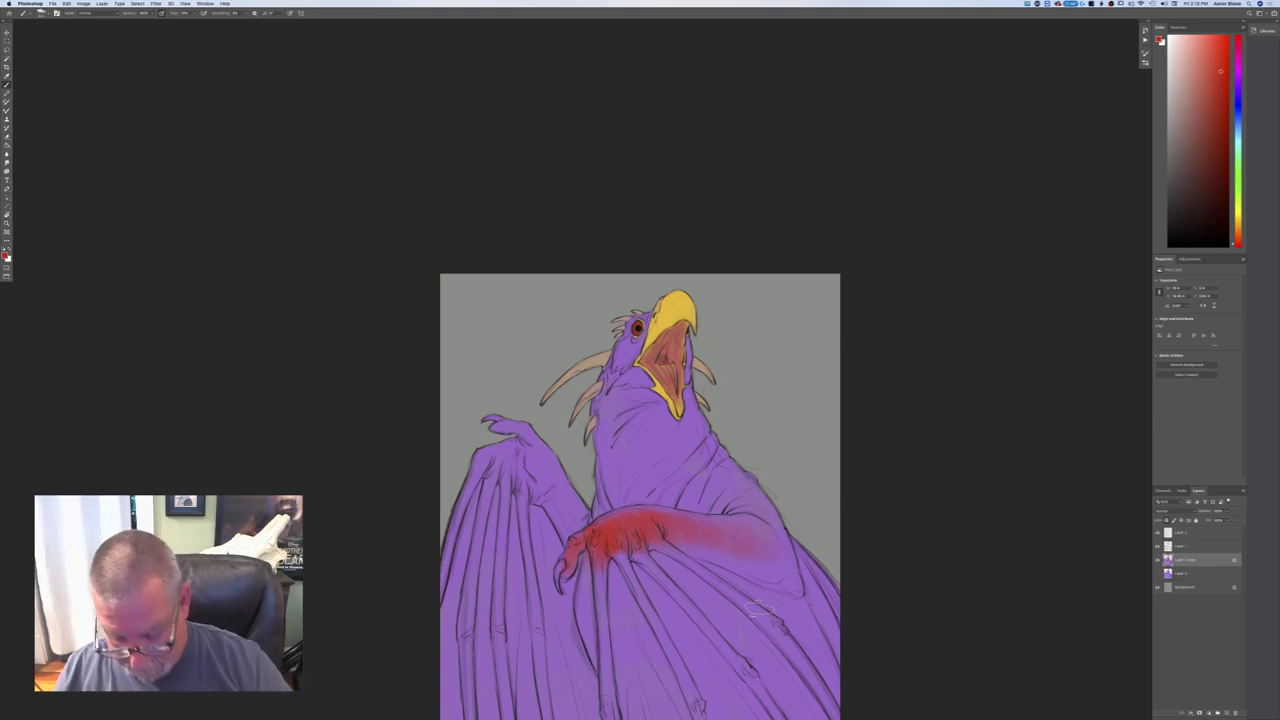
- Paint red along the front wing's finger bones, strengthening it at the joints, and tint the chest folds above the forearm
left_click_drag(375, 370, 370, 357)
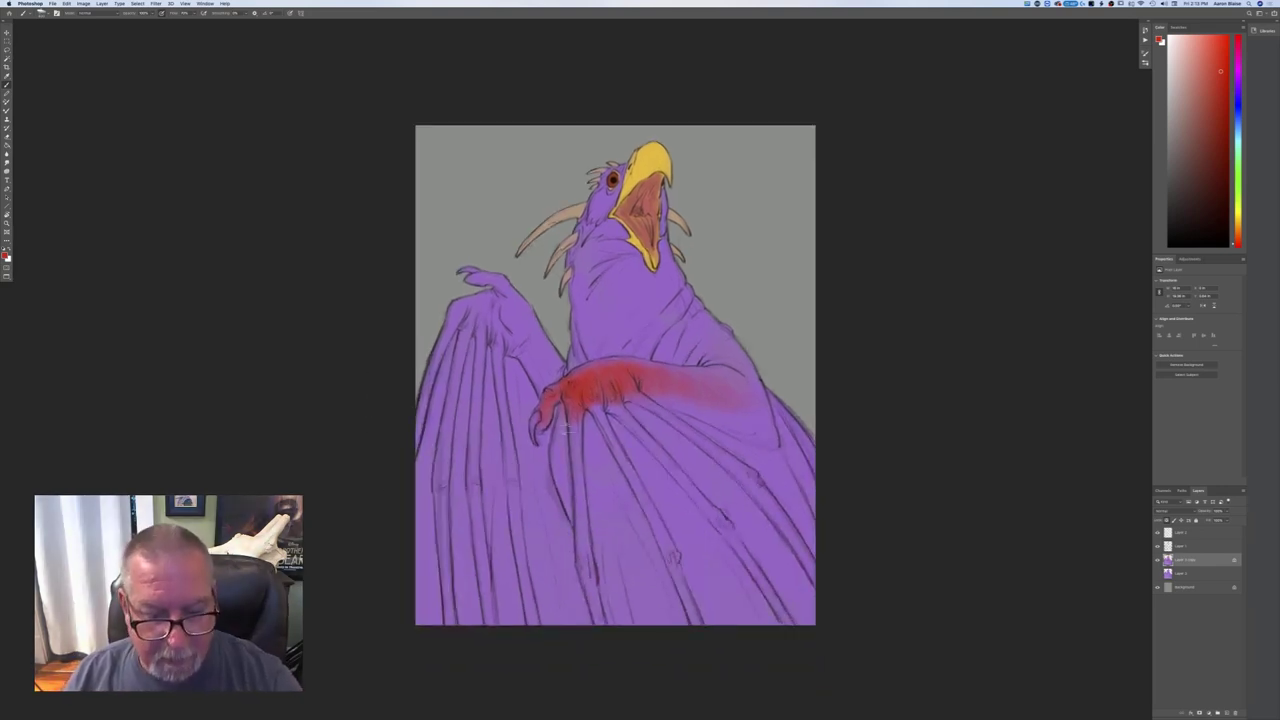
left_click_drag(570, 420, 586, 576)
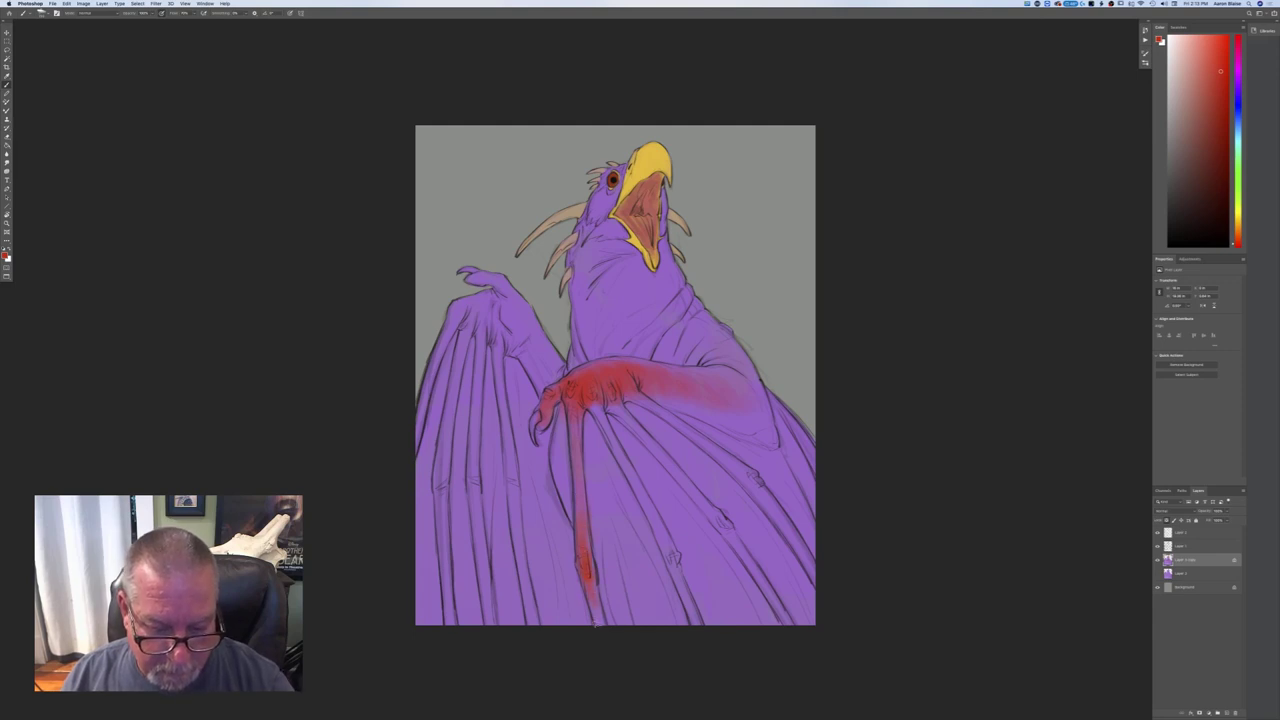
left_click_drag(652, 512, 678, 566)
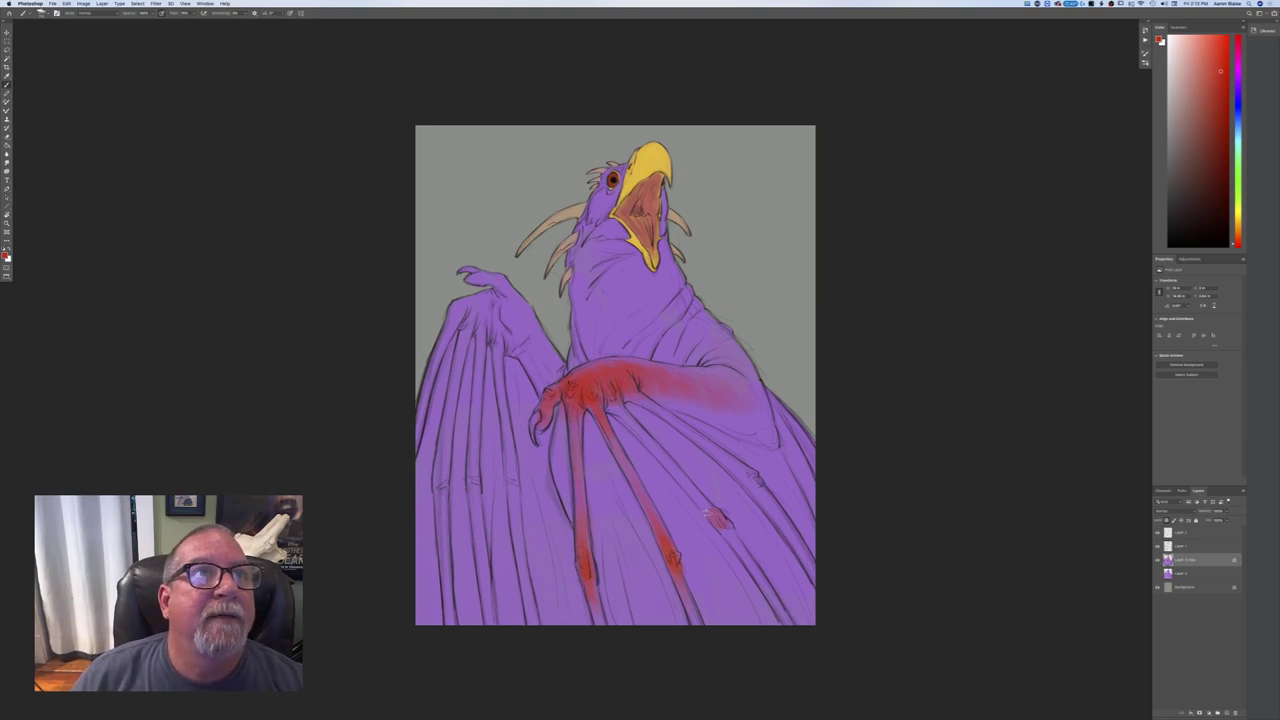
mouse_move(720, 529)
left_mouse_down()
mouse_move(729, 537)
mouse_move(716, 516)
left_mouse_up()
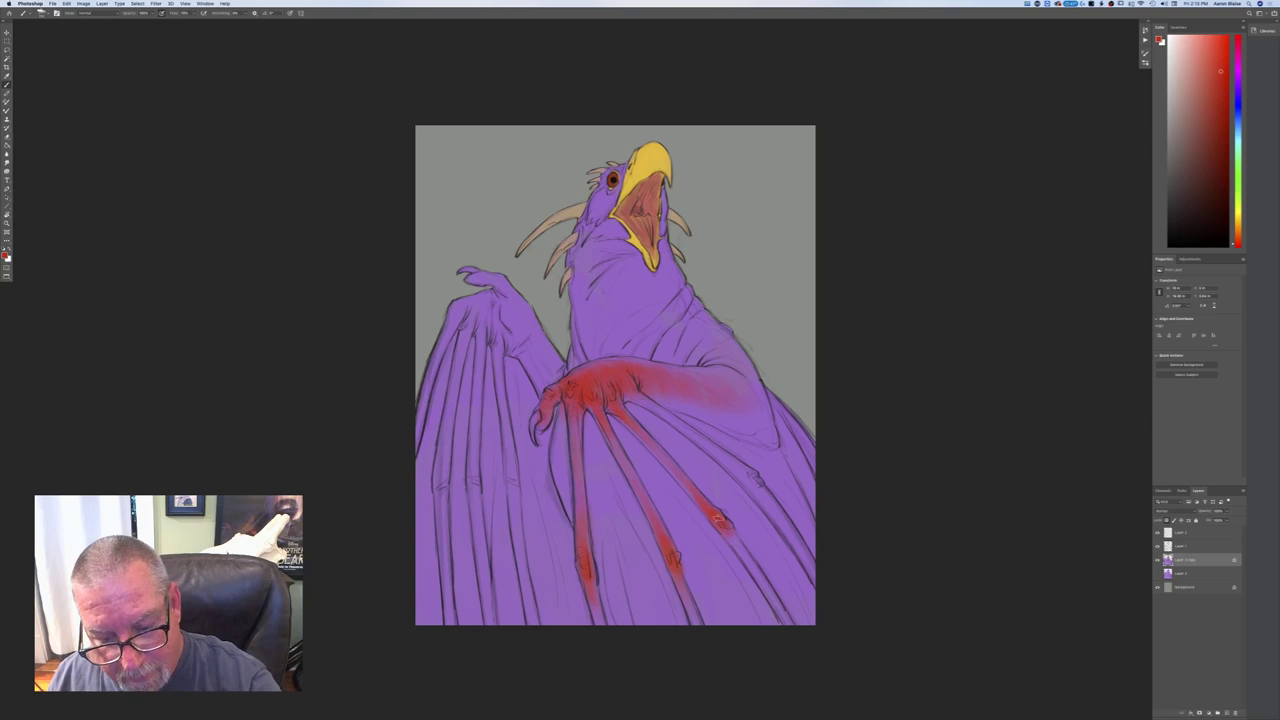
left_click_drag(776, 604, 794, 641)
left_click_drag(722, 526, 799, 649)
left_click_drag(734, 478, 762, 490)
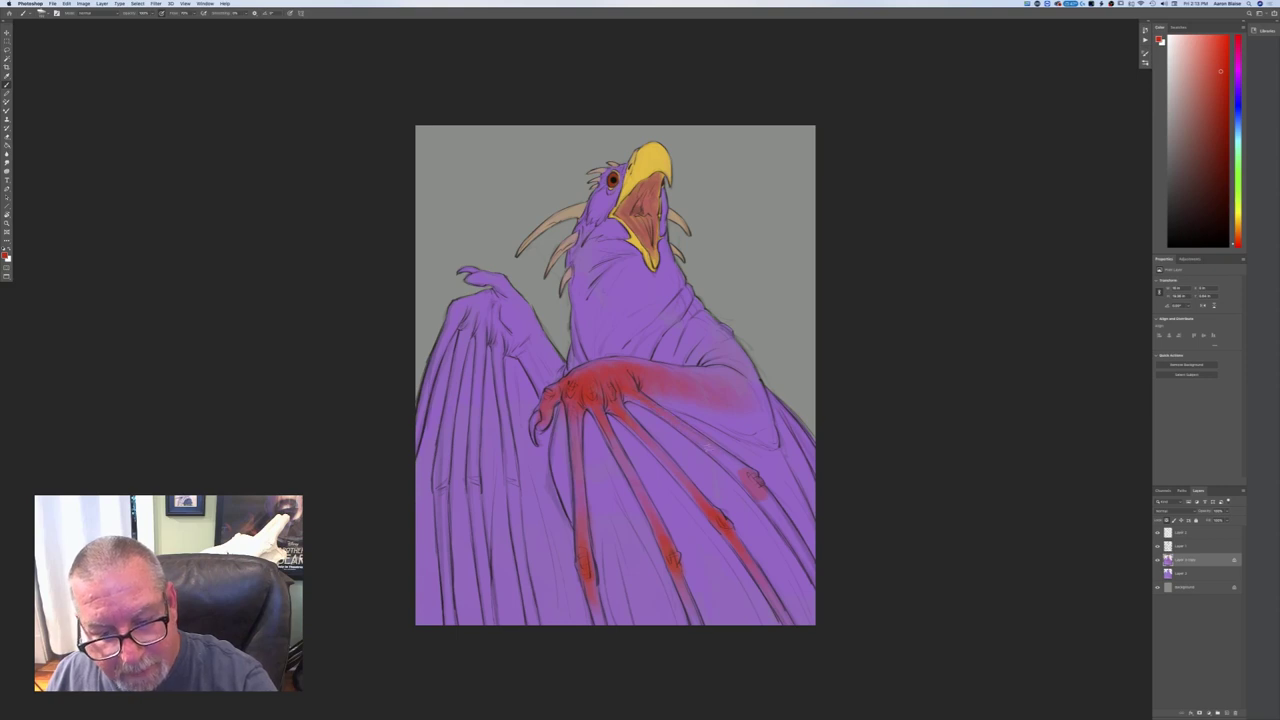
left_click_drag(753, 477, 760, 492)
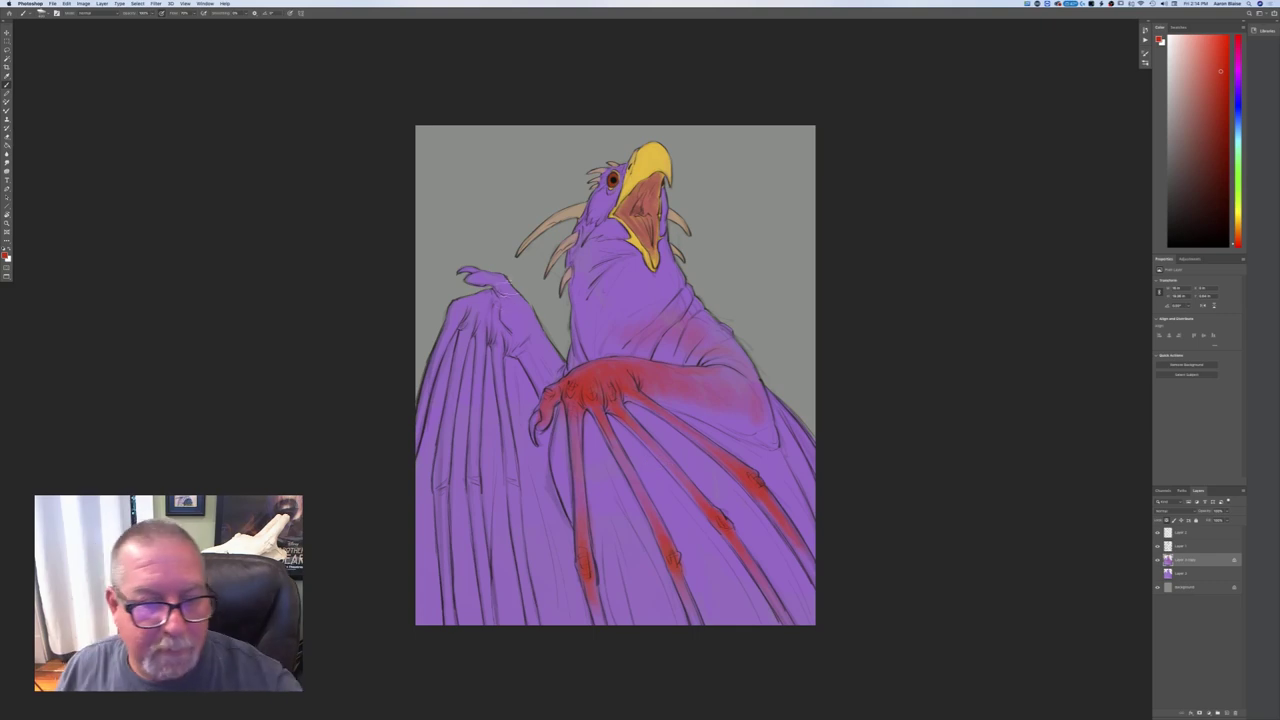
- Paint red over the far wing's hand and finger bones, and tint the eye and the tips of the horns red
mouse_move(505, 300)
left_mouse_down()
mouse_move(452, 314)
mouse_move(515, 345)
mouse_move(490, 305)
mouse_move(455, 316)
mouse_move(495, 290)
left_mouse_up()
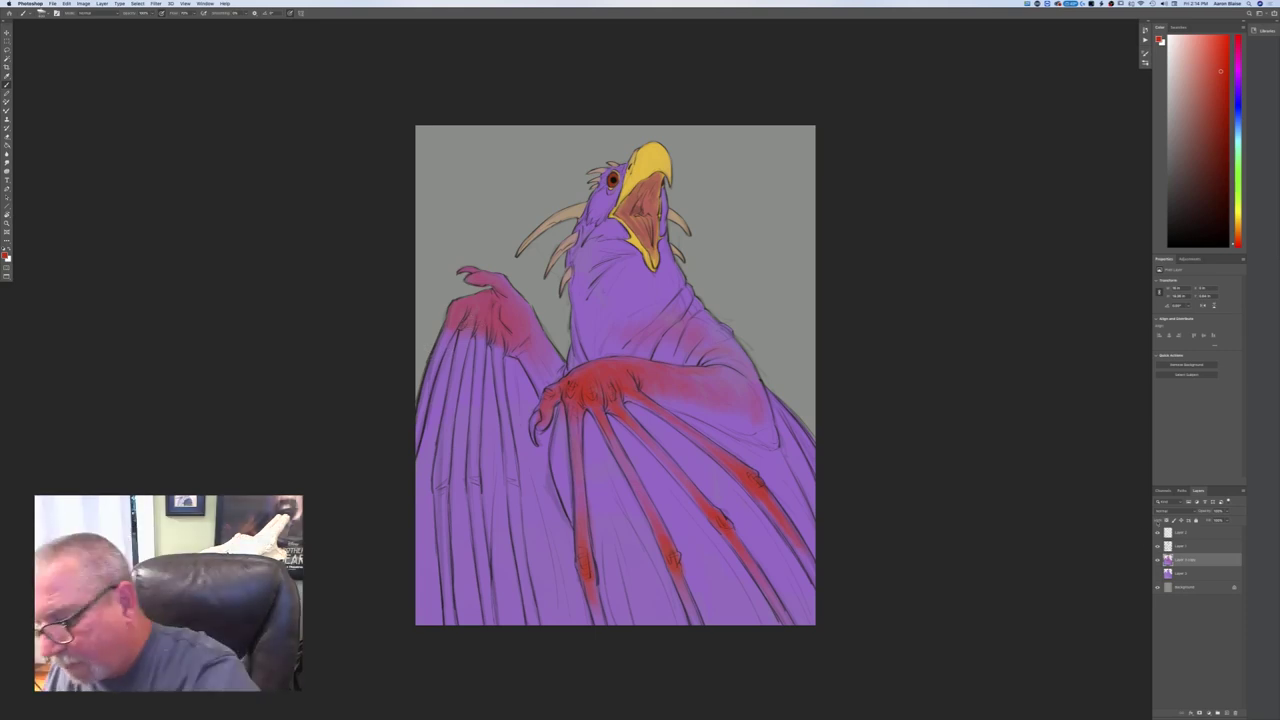
mouse_move(450, 322)
left_mouse_down()
mouse_move(429, 375)
mouse_move(446, 325)
left_mouse_up()
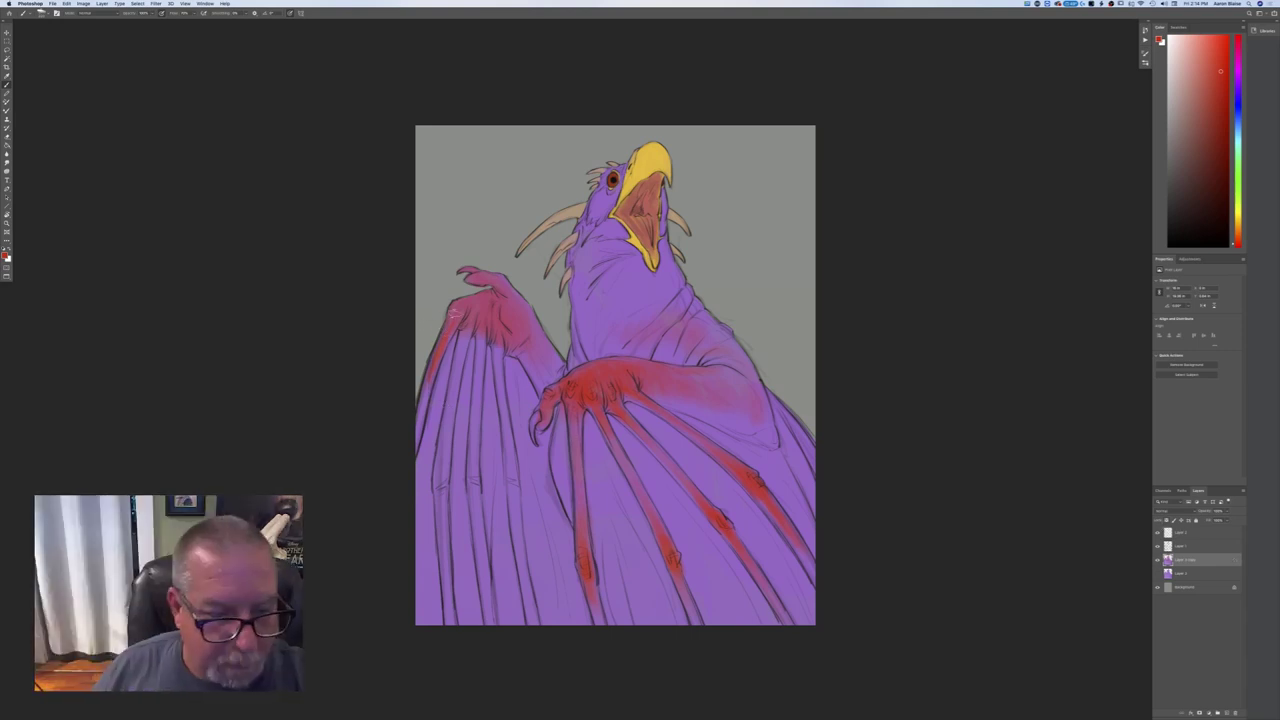
left_click_drag(429, 367, 420, 410)
left_click_drag(471, 322, 455, 381)
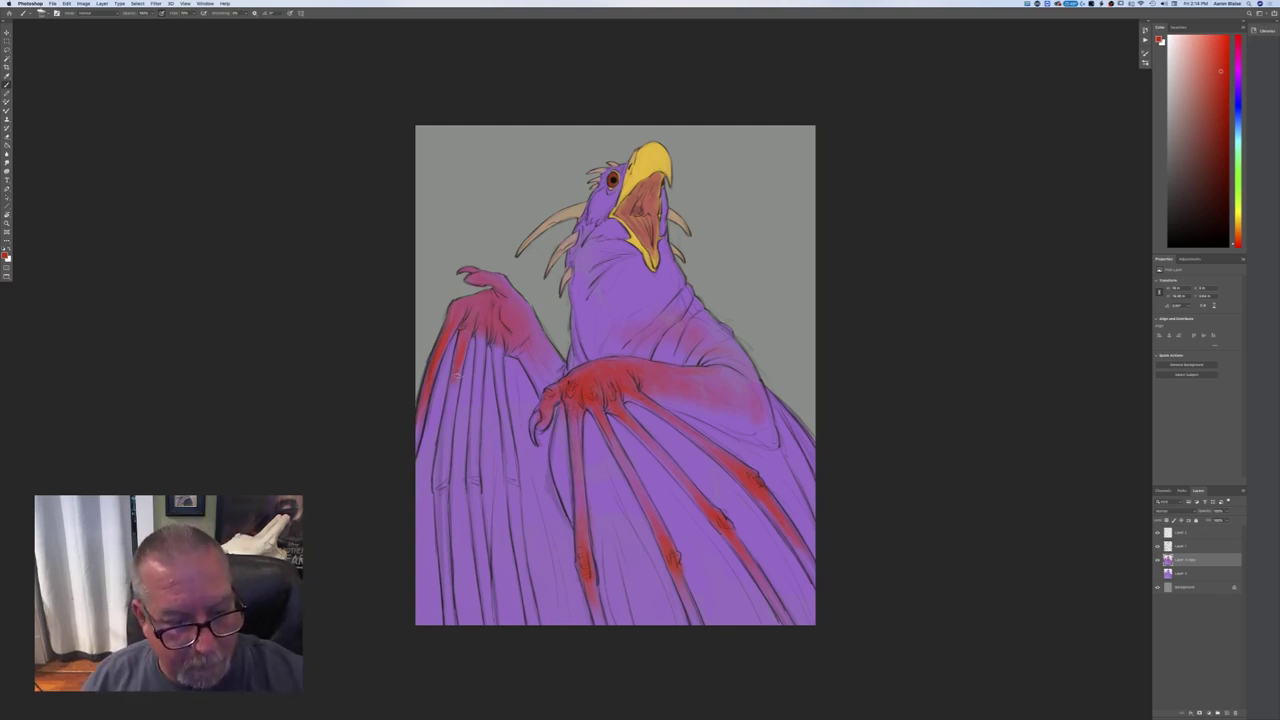
left_click_drag(441, 490, 438, 465)
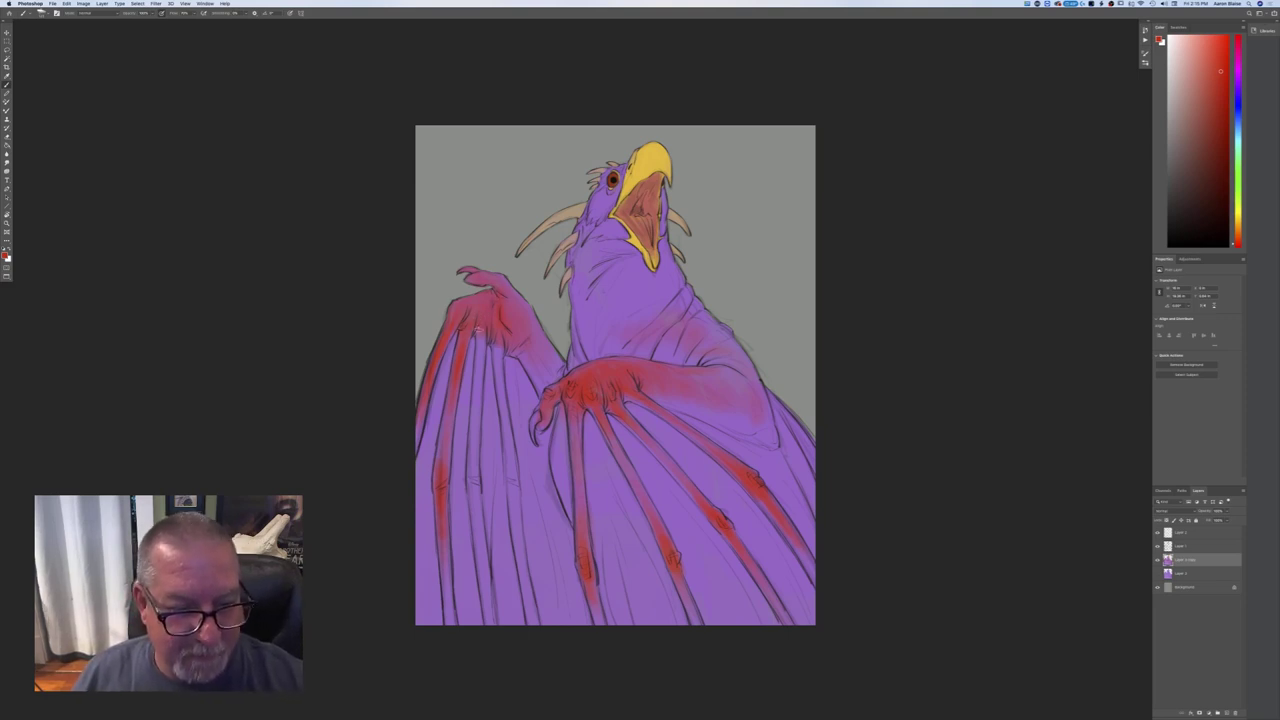
left_click_drag(476, 488, 473, 464)
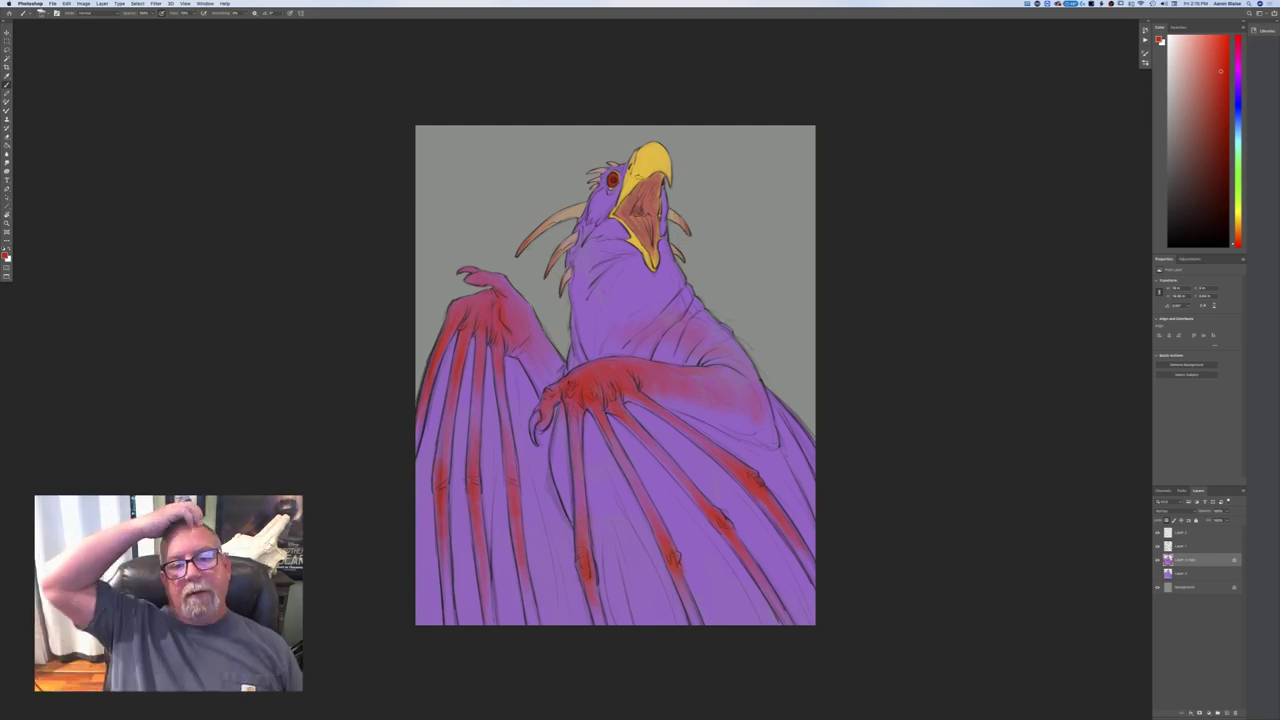
key("super+plus")
left_click_drag(205, 330, 220, 478)
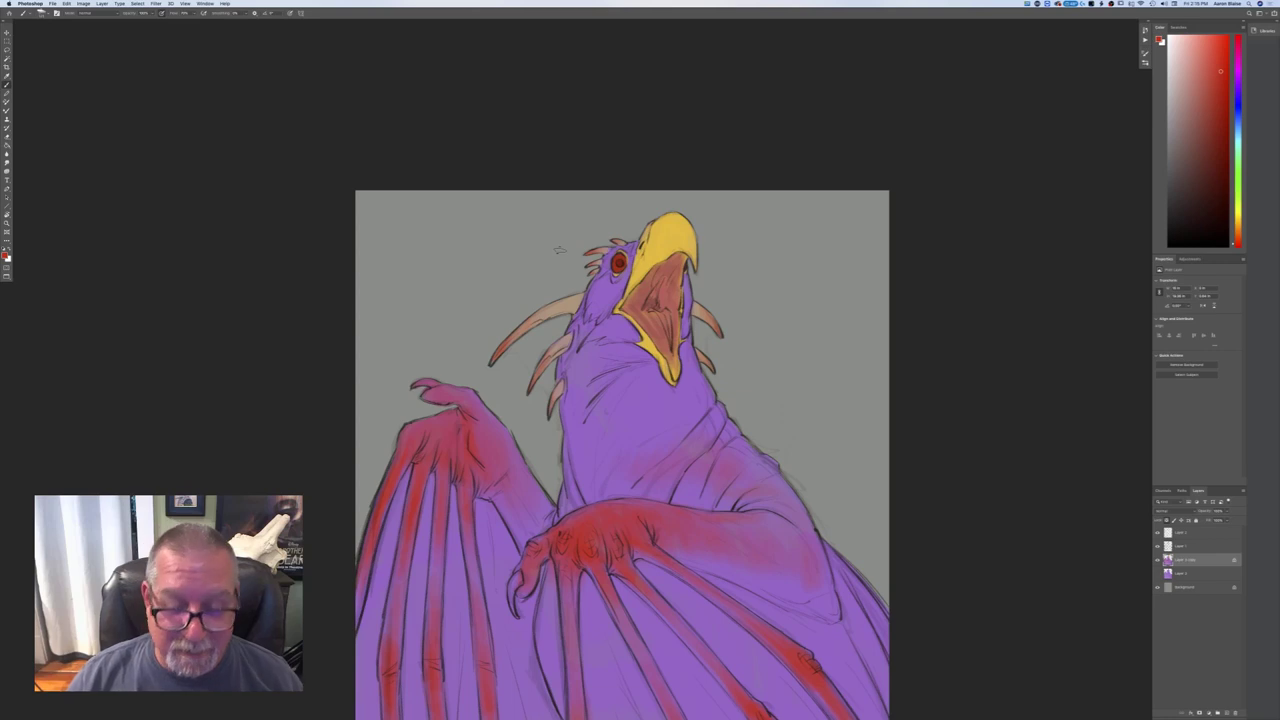
key("super+minus")
key("super+minus")
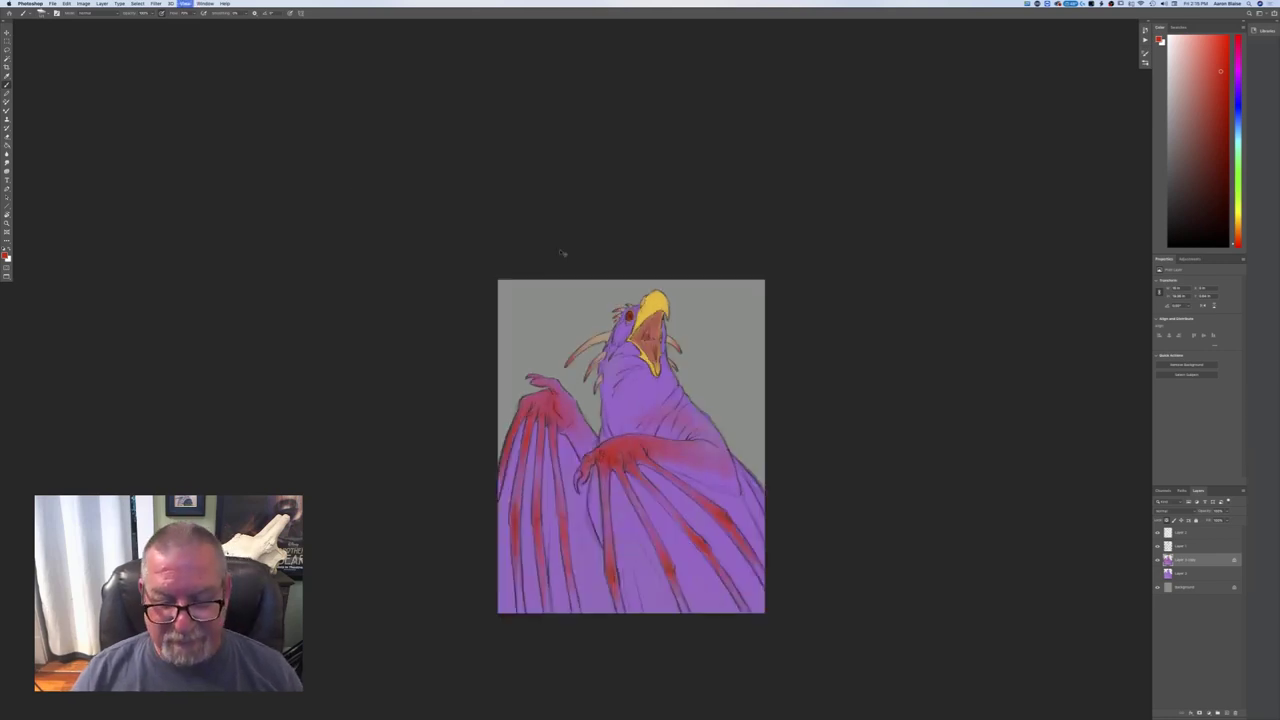
key("super+minus")
key("super+plus")
key("super+plus")
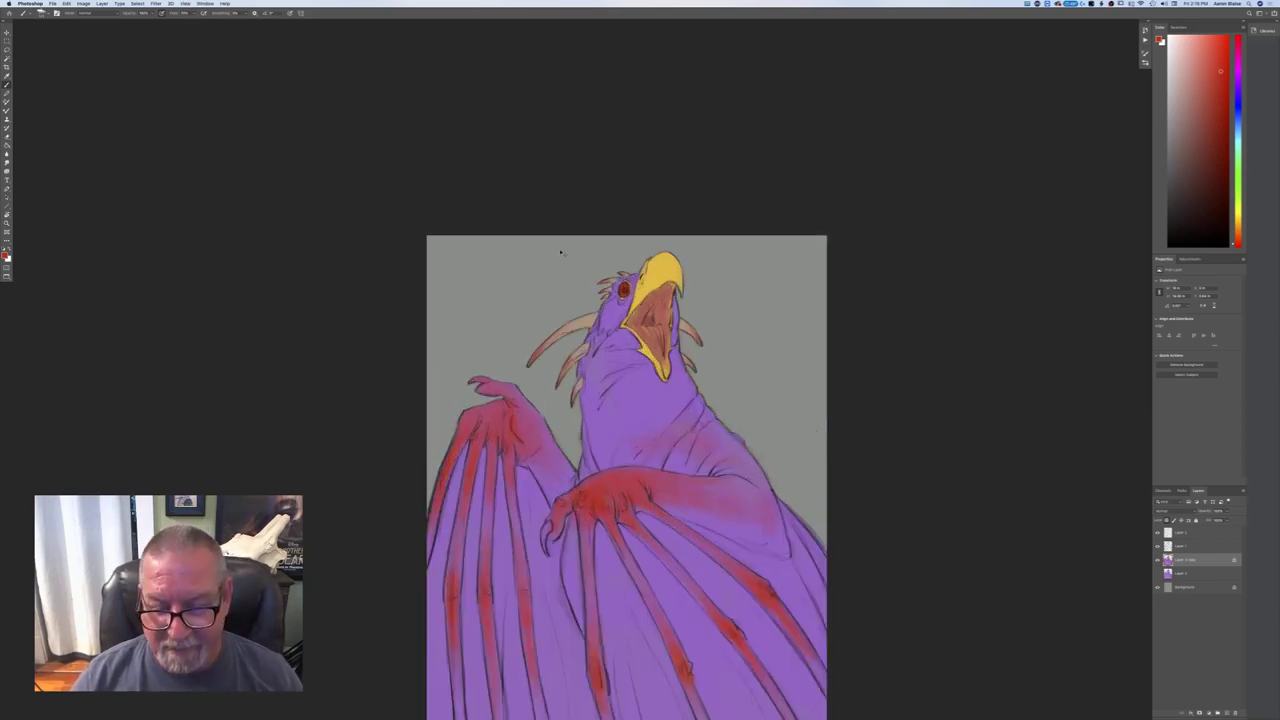
- Add a new layer above the creature's color layer, set a slightly deeper red foreground, and choose the first preset in the current brush set
left_click(1222, 713)
left_click(6, 255)
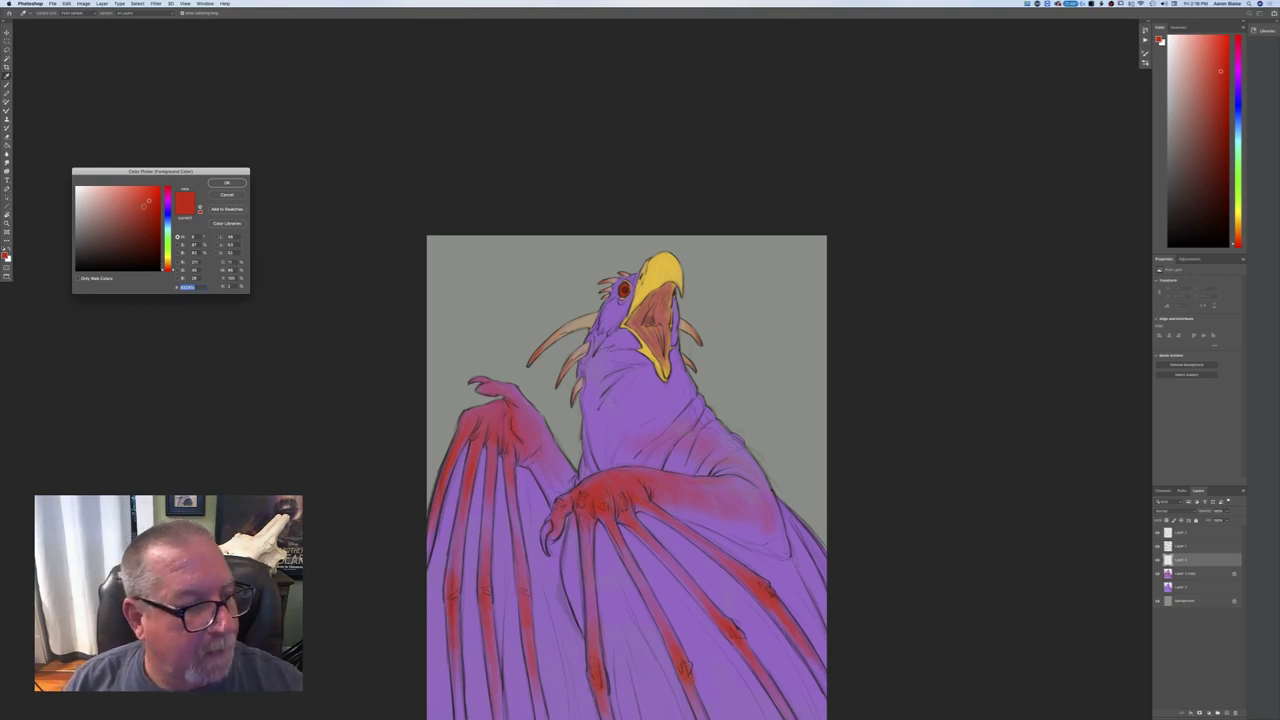
key("Return")
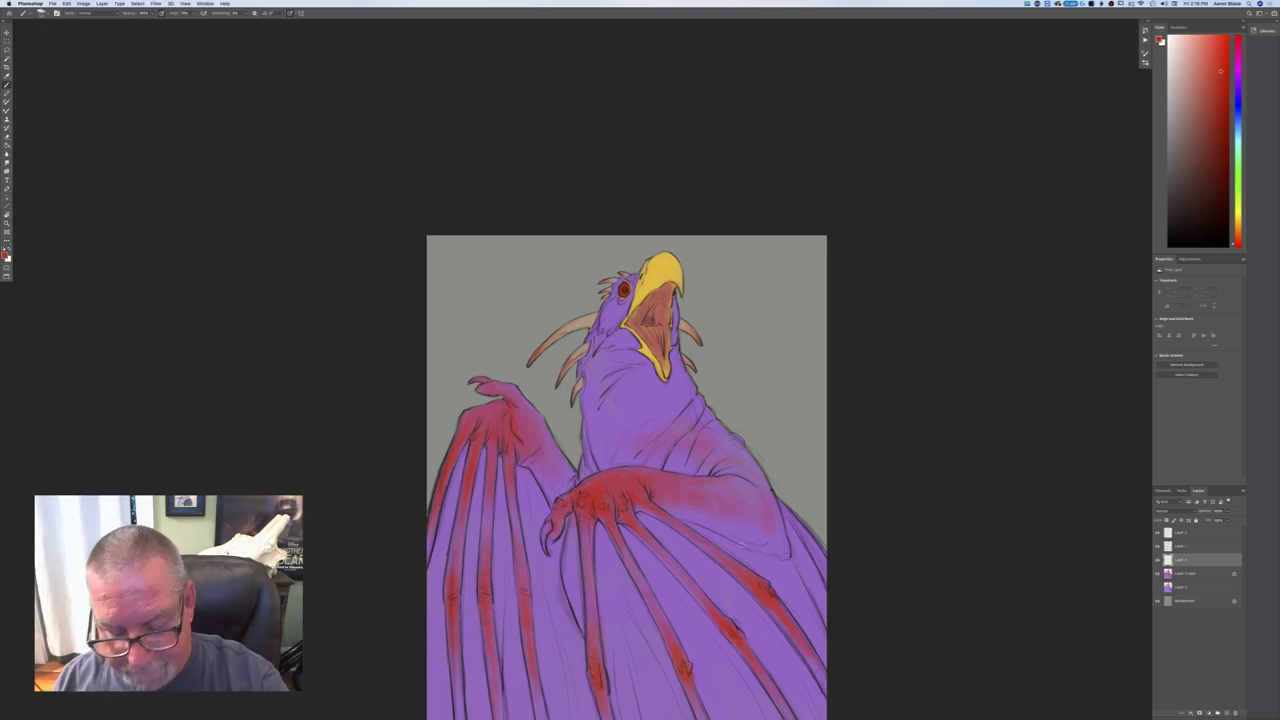
left_click(44, 13)
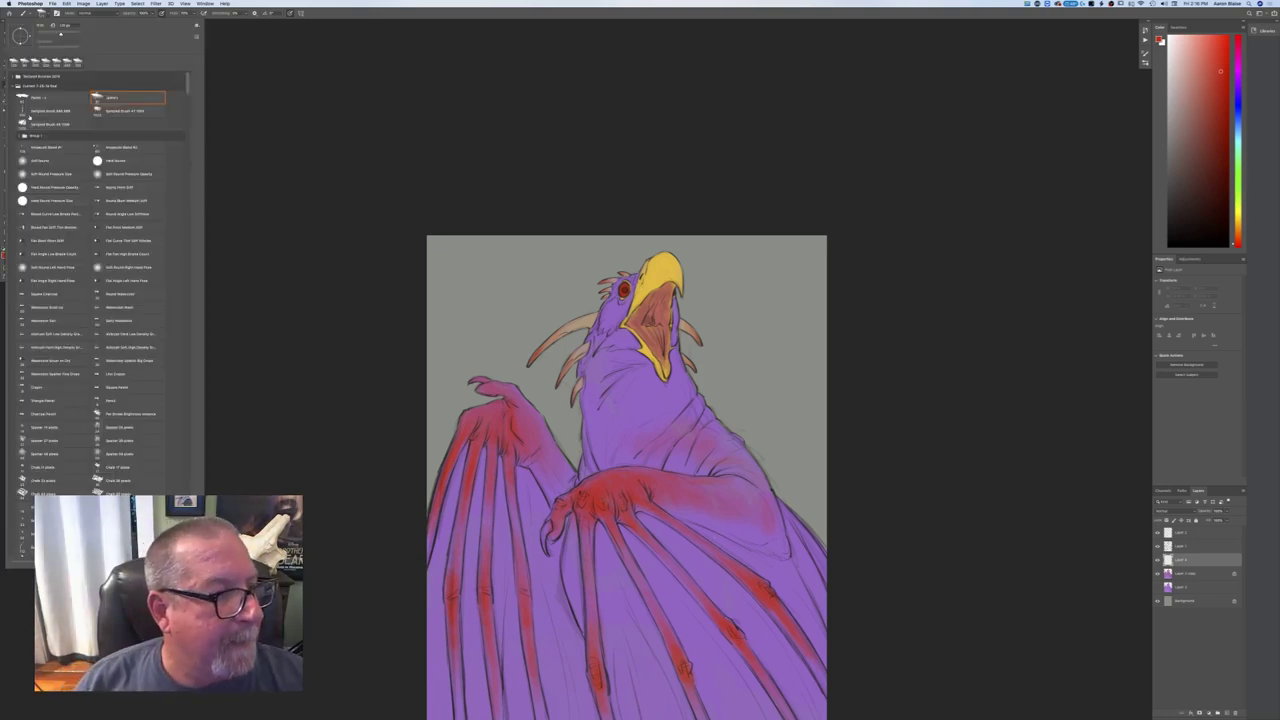
double_click(36, 98)
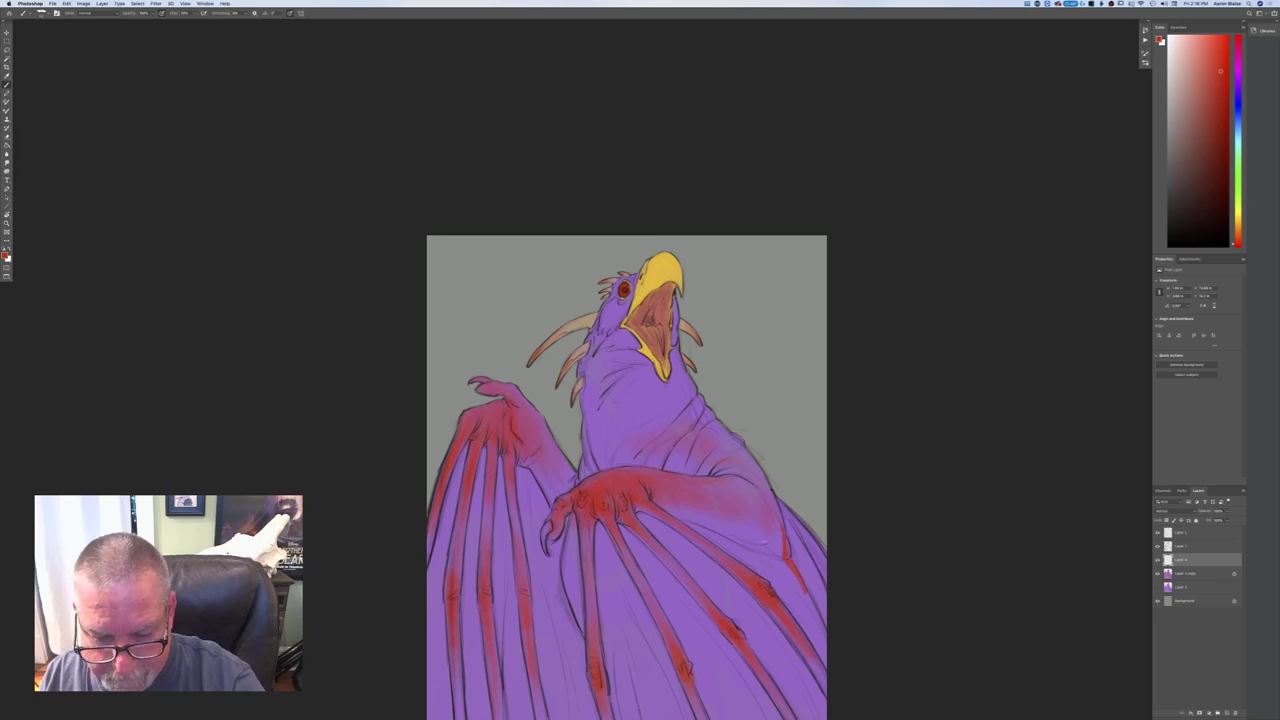
- Paint jagged red spots on the front wing below the elbow, darkening the foreground red after the first marks
left_click_drag(764, 543, 783, 582)
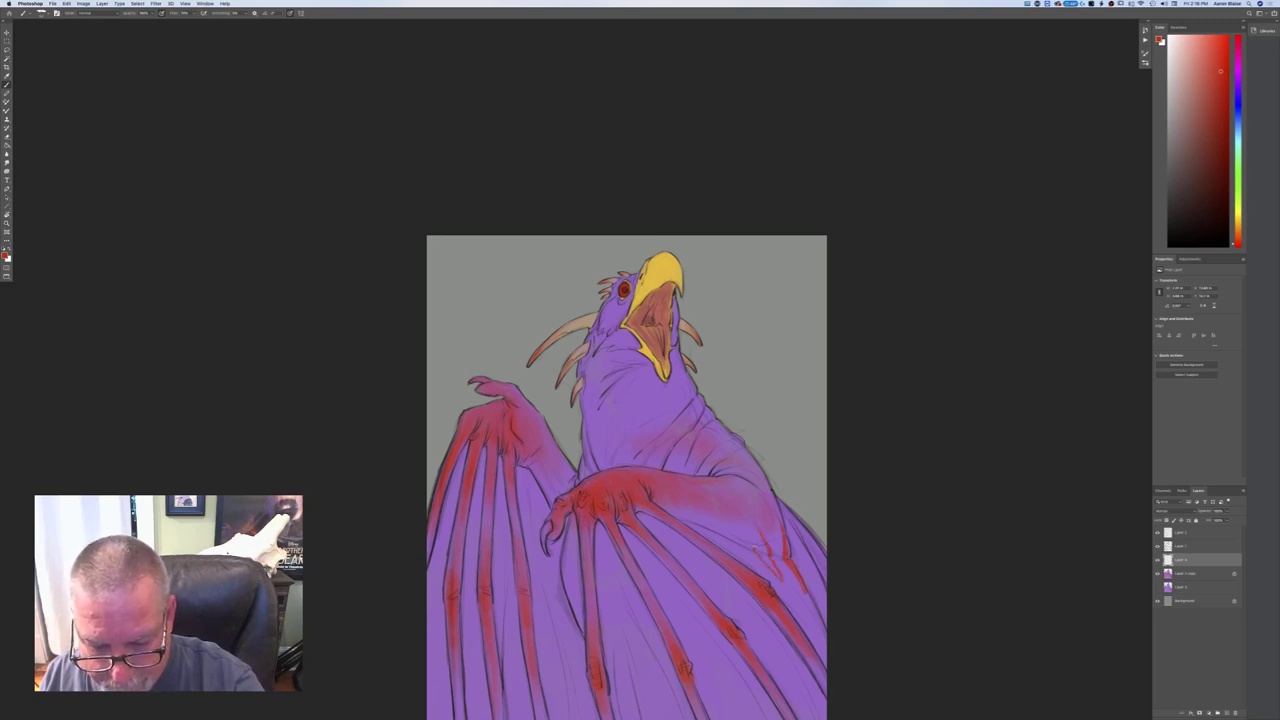
left_click_drag(755, 527, 767, 556)
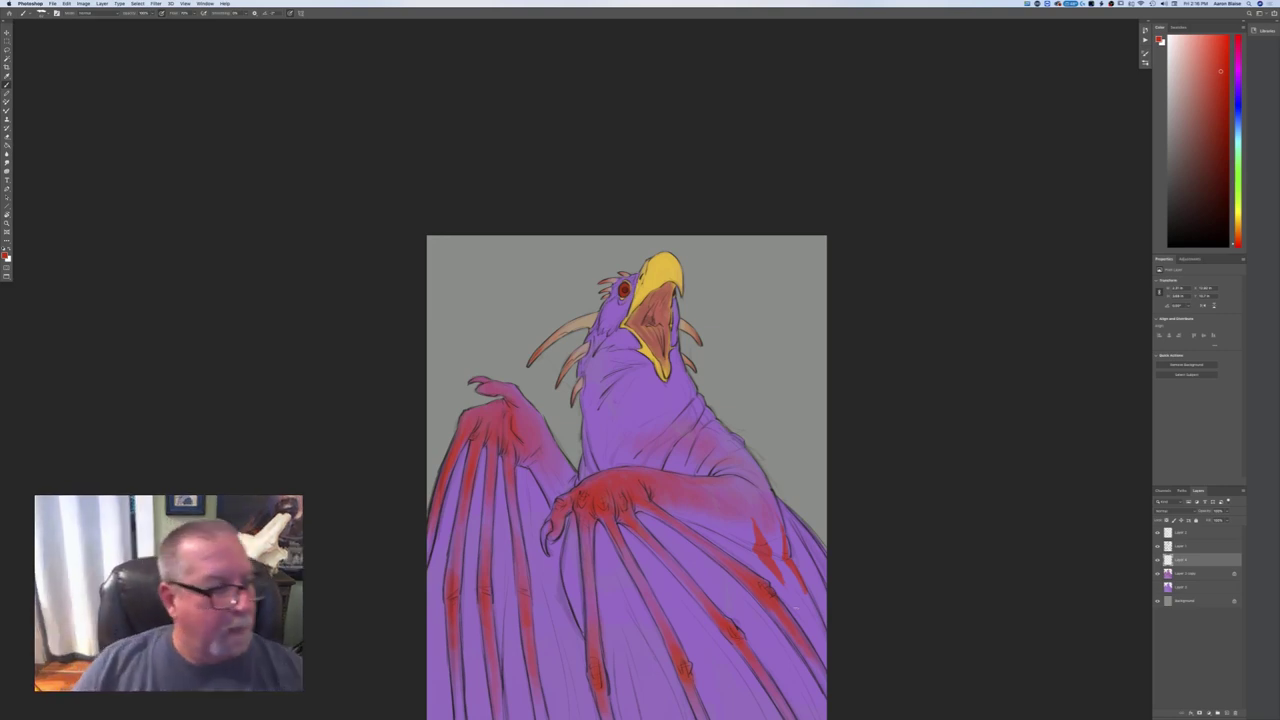
left_click(5, 255)
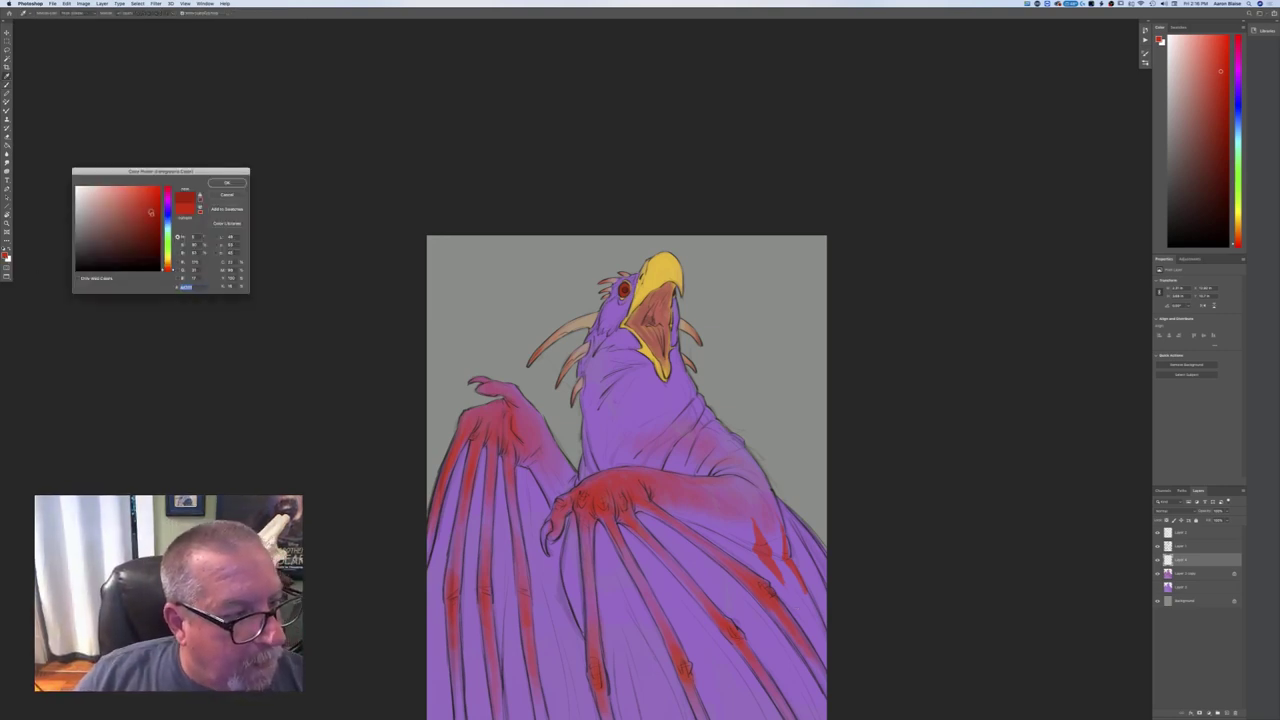
key("Return")
left_click_drag(338, 490, 208, 375)
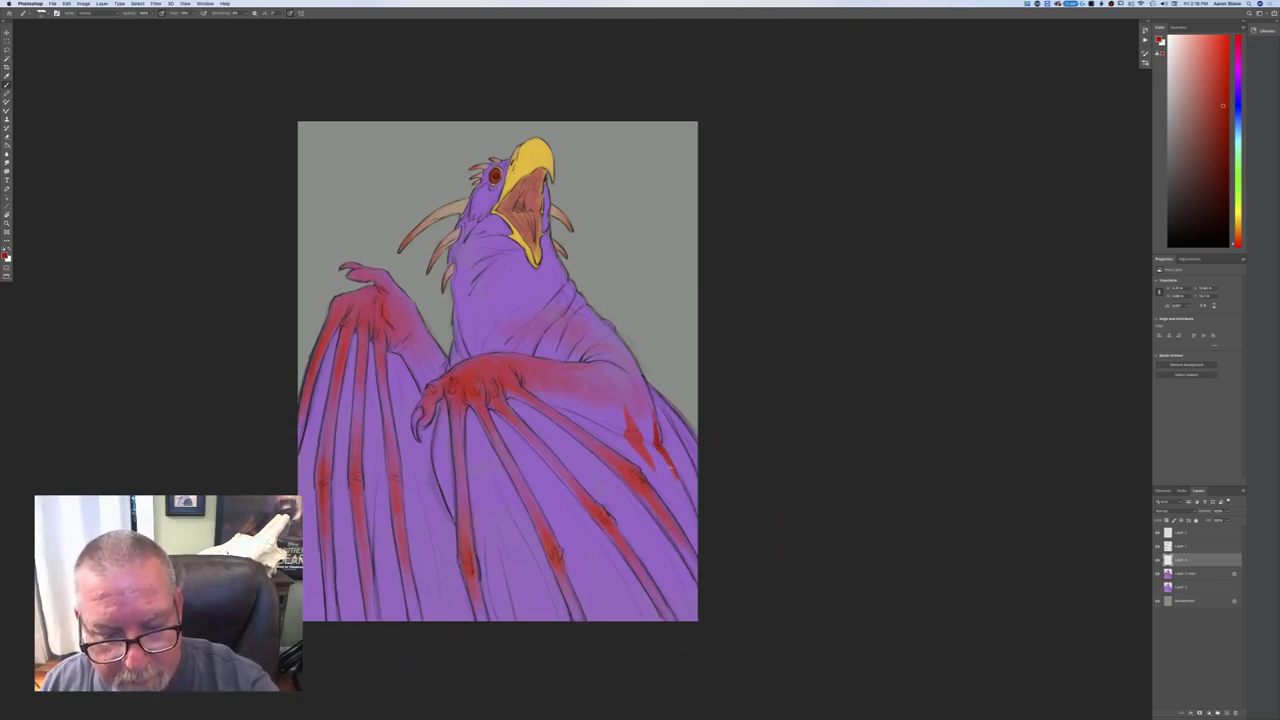
left_click_drag(638, 432, 631, 431)
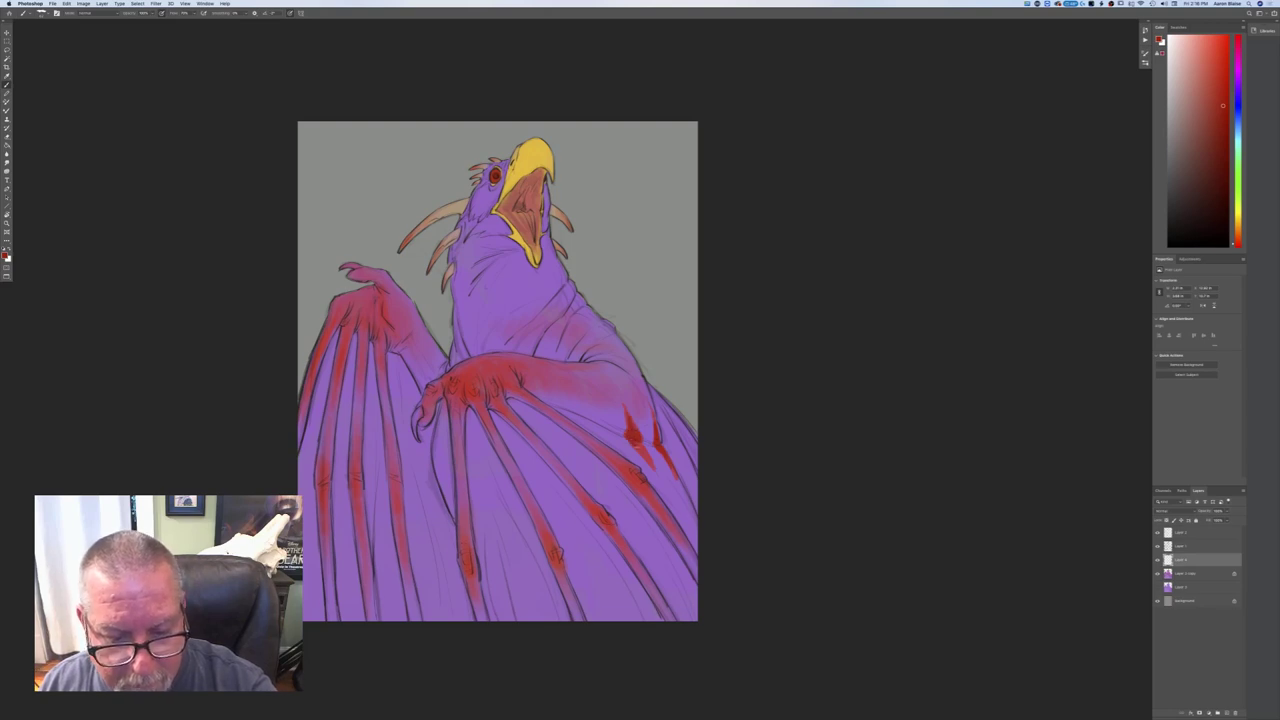
left_click_drag(640, 446, 648, 459)
left_click_drag(663, 474, 684, 507)
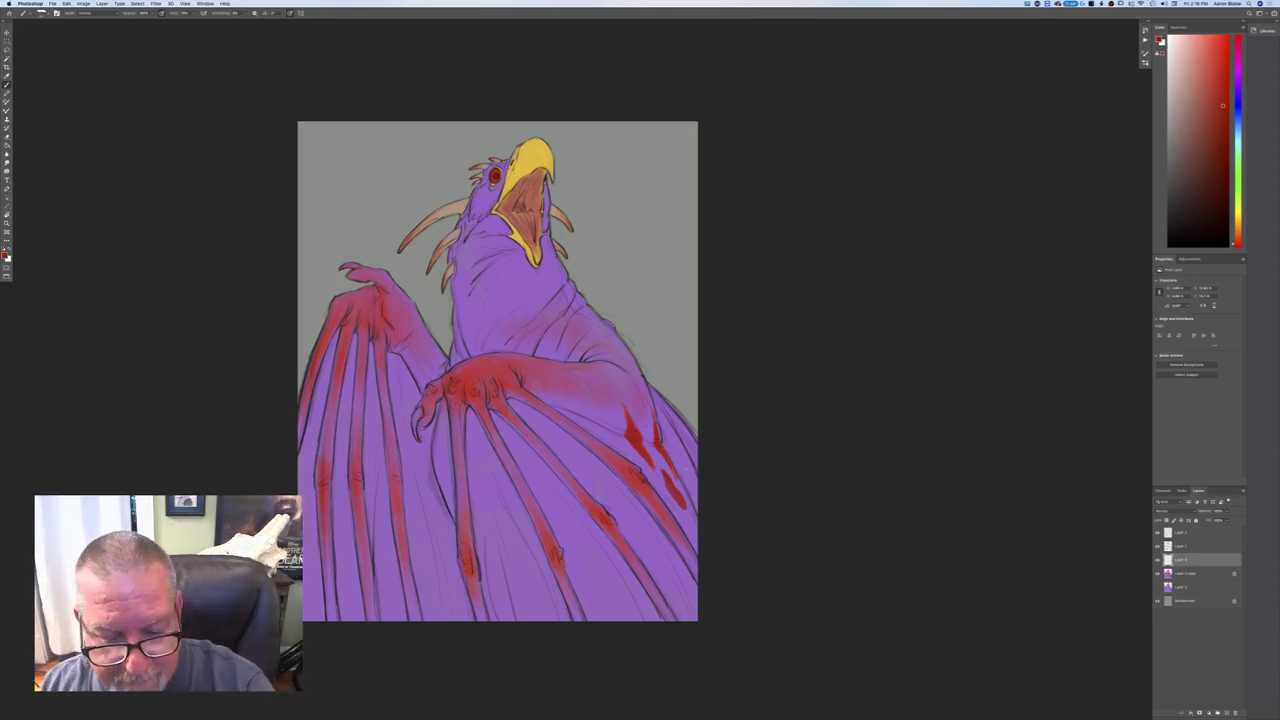
mouse_move(688, 473)
left_mouse_down()
mouse_move(694, 501)
mouse_move(692, 478)
mouse_move(689, 489)
left_mouse_up()
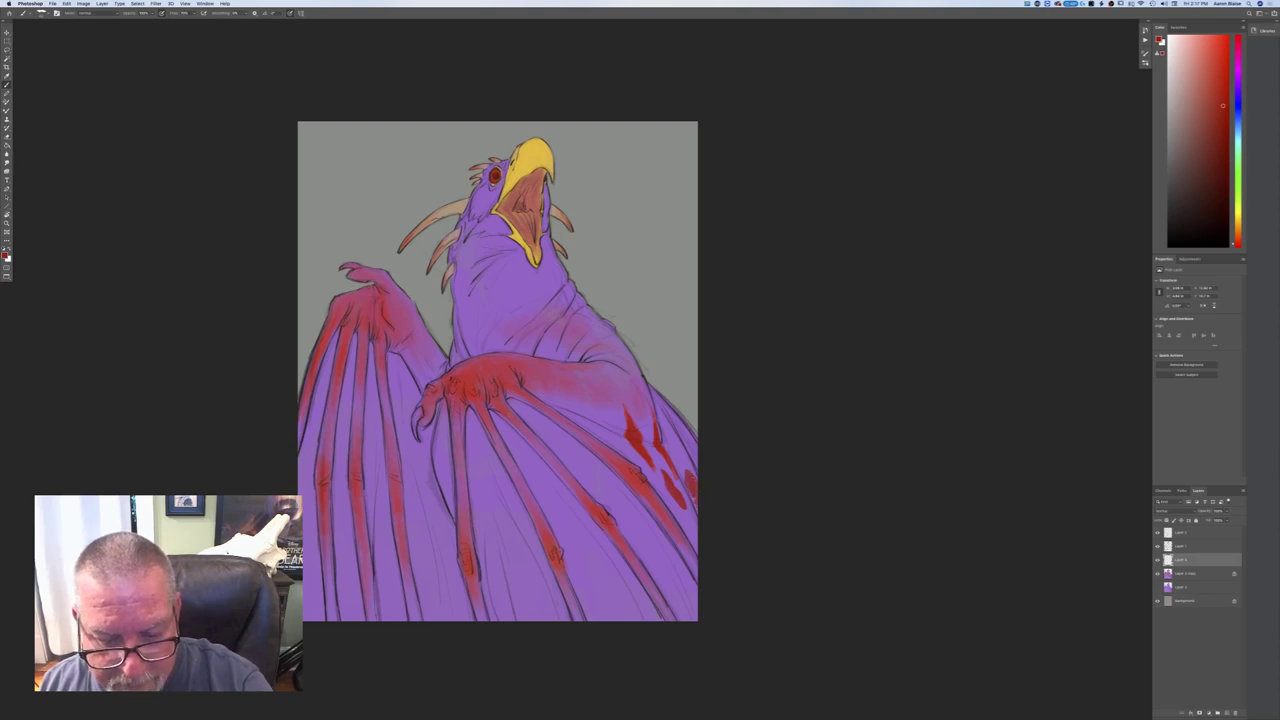
- Extend the dark red spots up the front wing's outer edge to the shoulder and across its forearm toward the hand
mouse_move(680, 456)
left_mouse_down()
mouse_move(661, 412)
mouse_move(626, 390)
left_mouse_up()
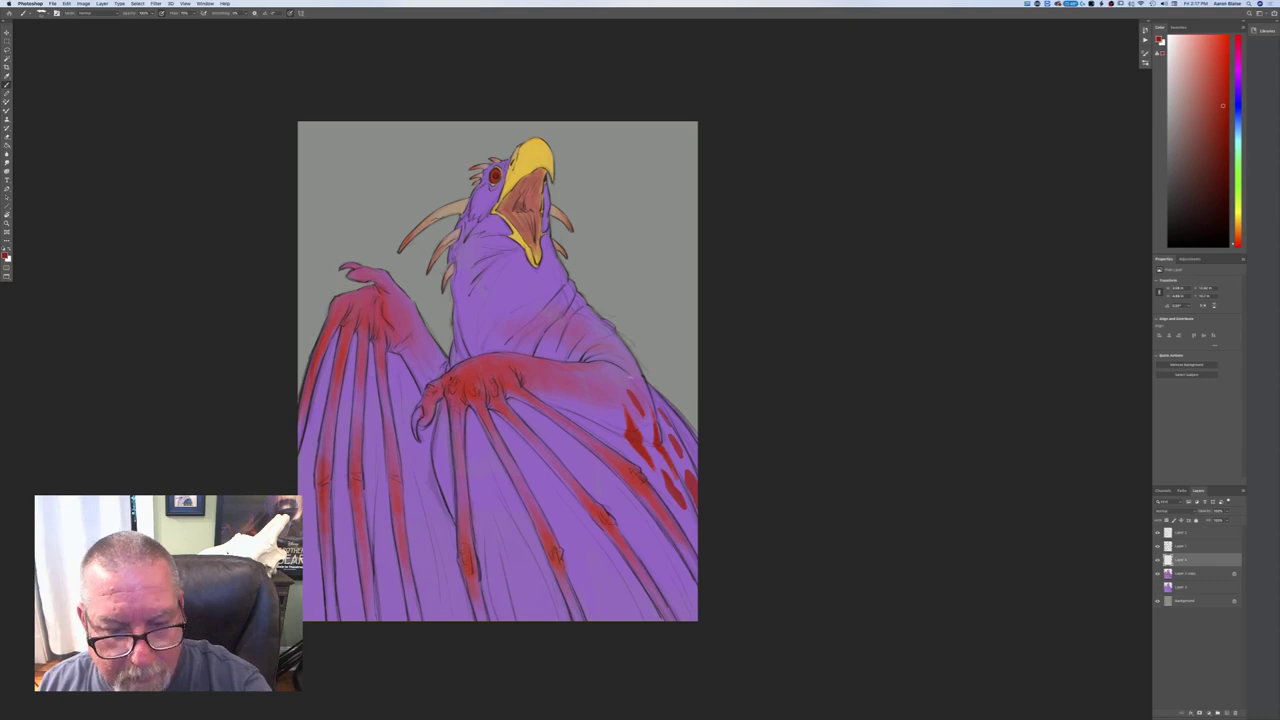
left_click_drag(643, 383, 618, 359)
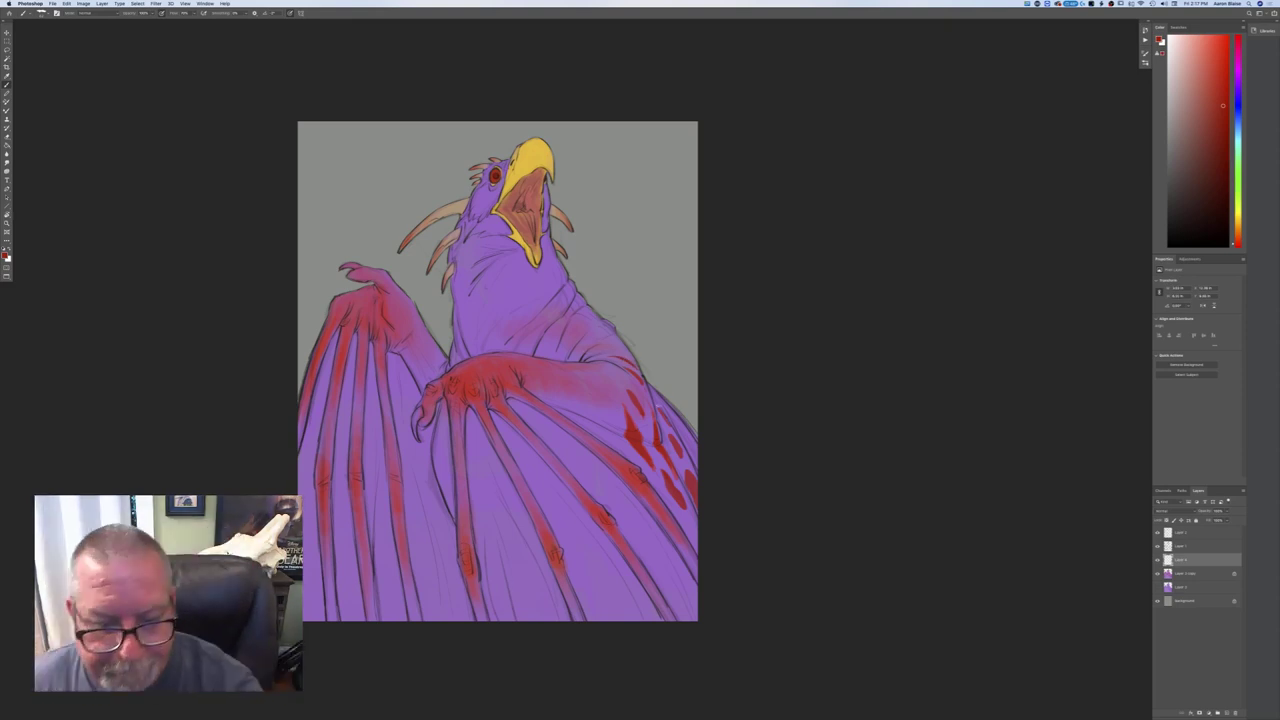
mouse_move(652, 394)
left_mouse_down()
mouse_move(697, 455)
mouse_move(678, 416)
left_mouse_up()
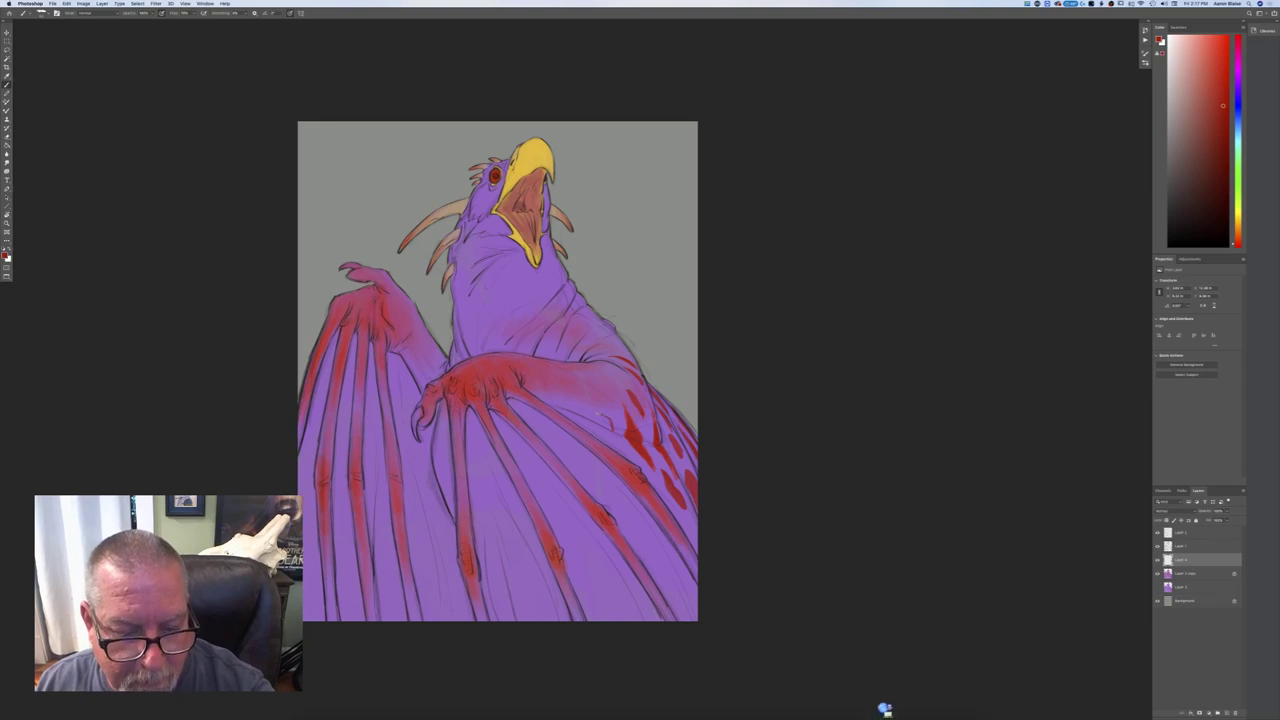
left_click_drag(617, 443, 598, 424)
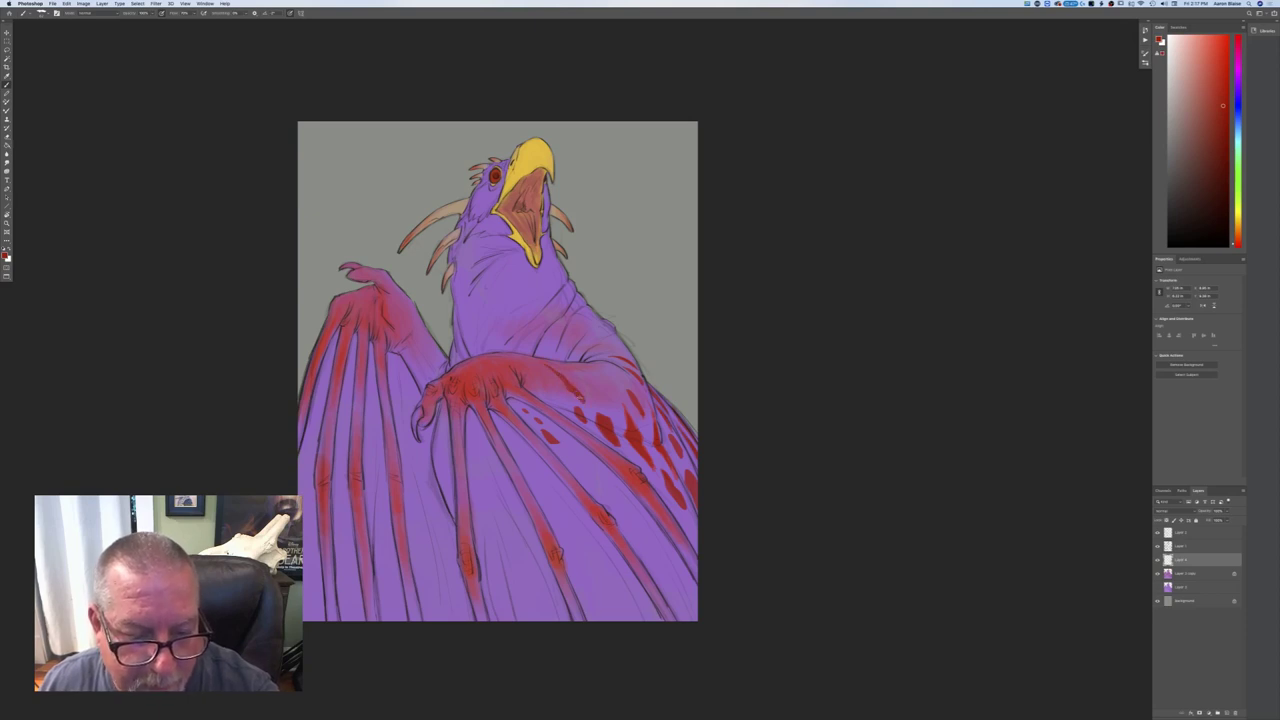
mouse_move(599, 397)
left_mouse_down()
mouse_move(575, 366)
mouse_move(603, 389)
left_mouse_up()
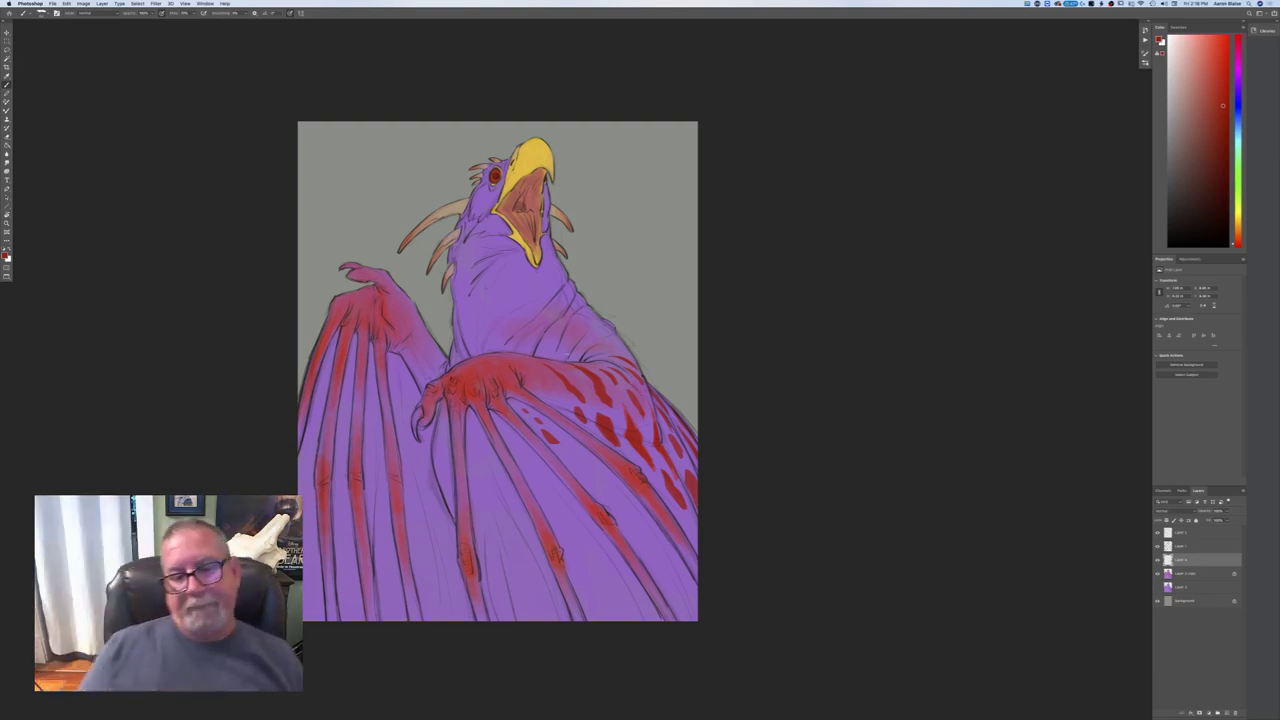
- Paint dark red spots down both sides of the neck and over the chest folds above the front forearm
key("super+minus")
key("super+minus")
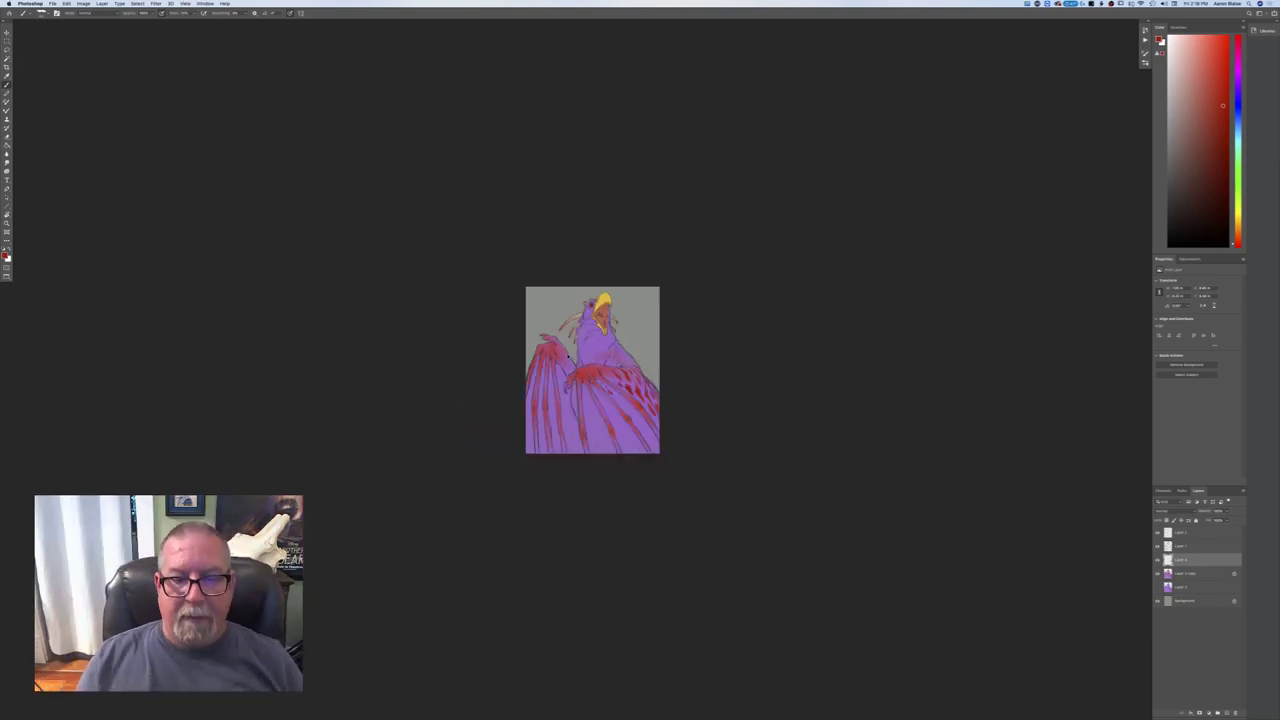
key("super+plus")
key("super+plus")
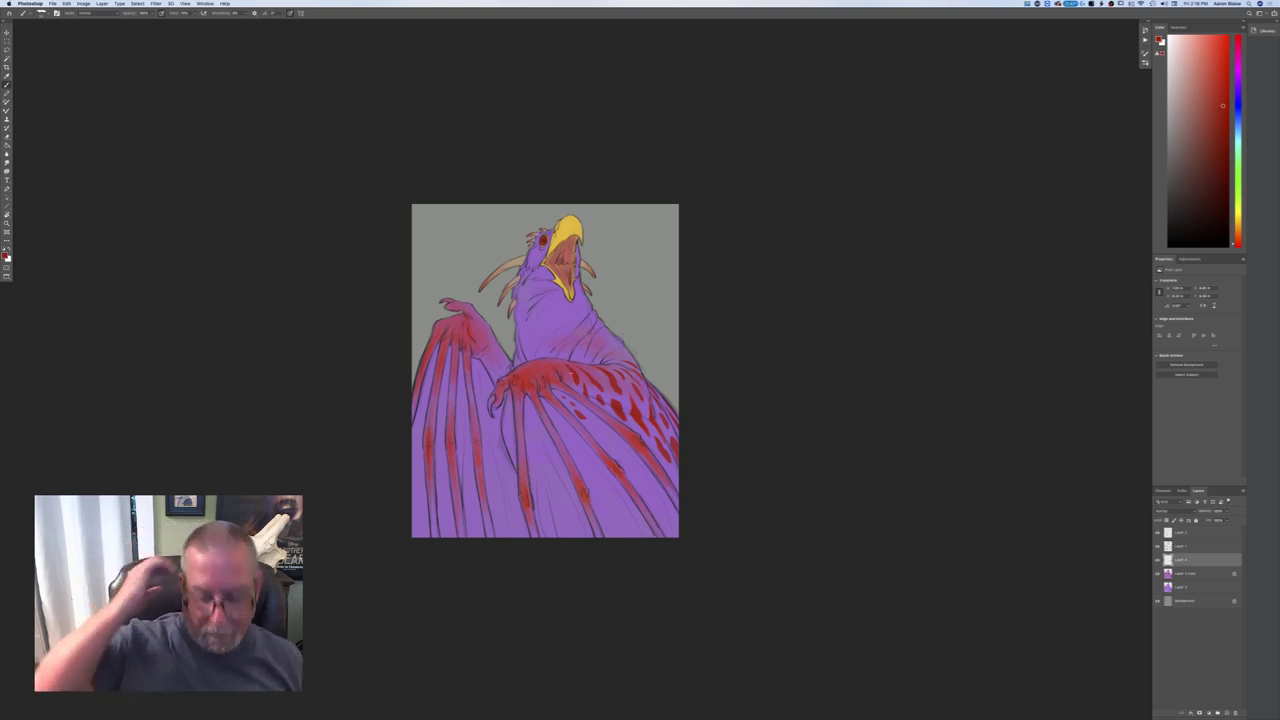
key("super+plus")
key("super+equal")
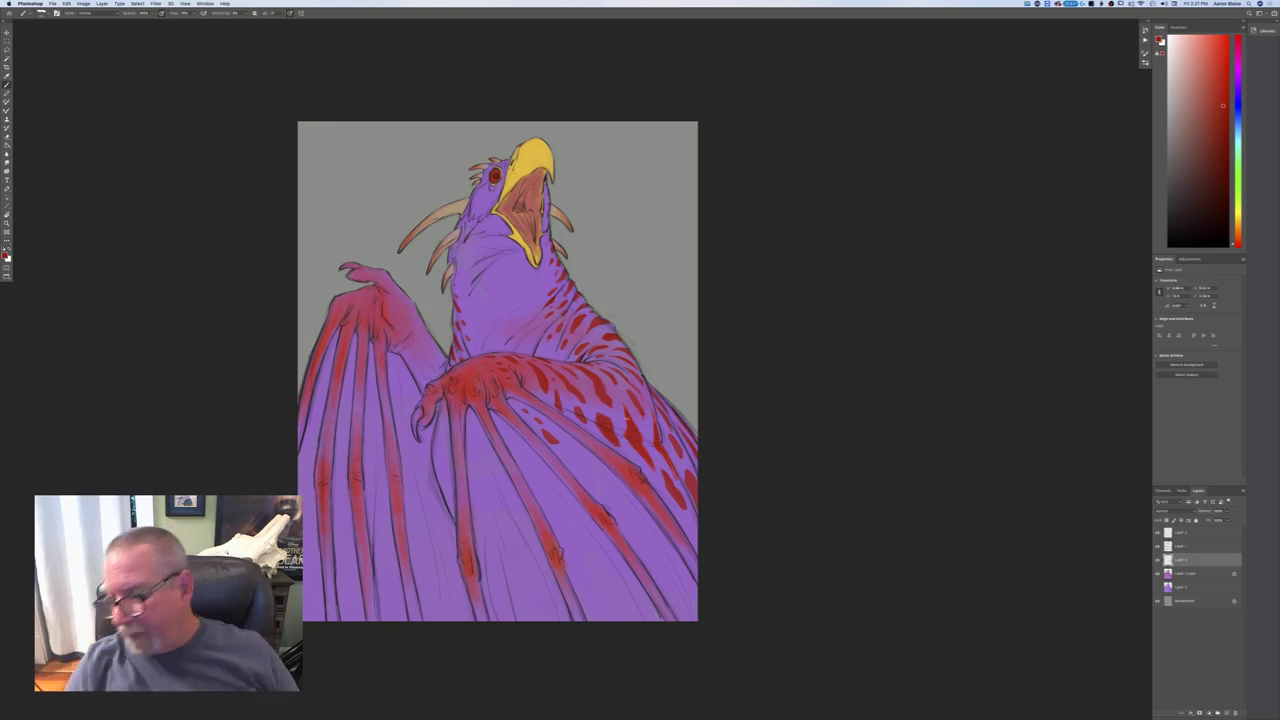
- Adjust the foreground to a similar dark red and paint small spots along the far wing's forearm and on the cheek
left_click(5, 256)
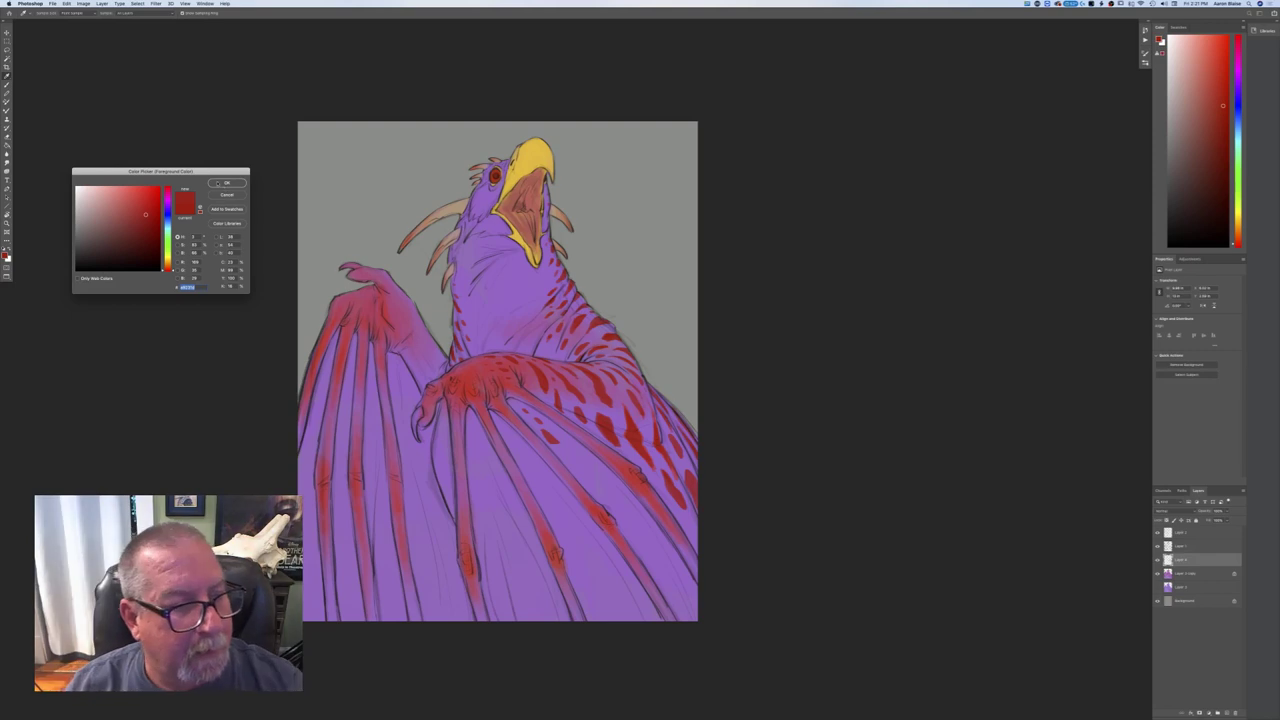
key("Return")
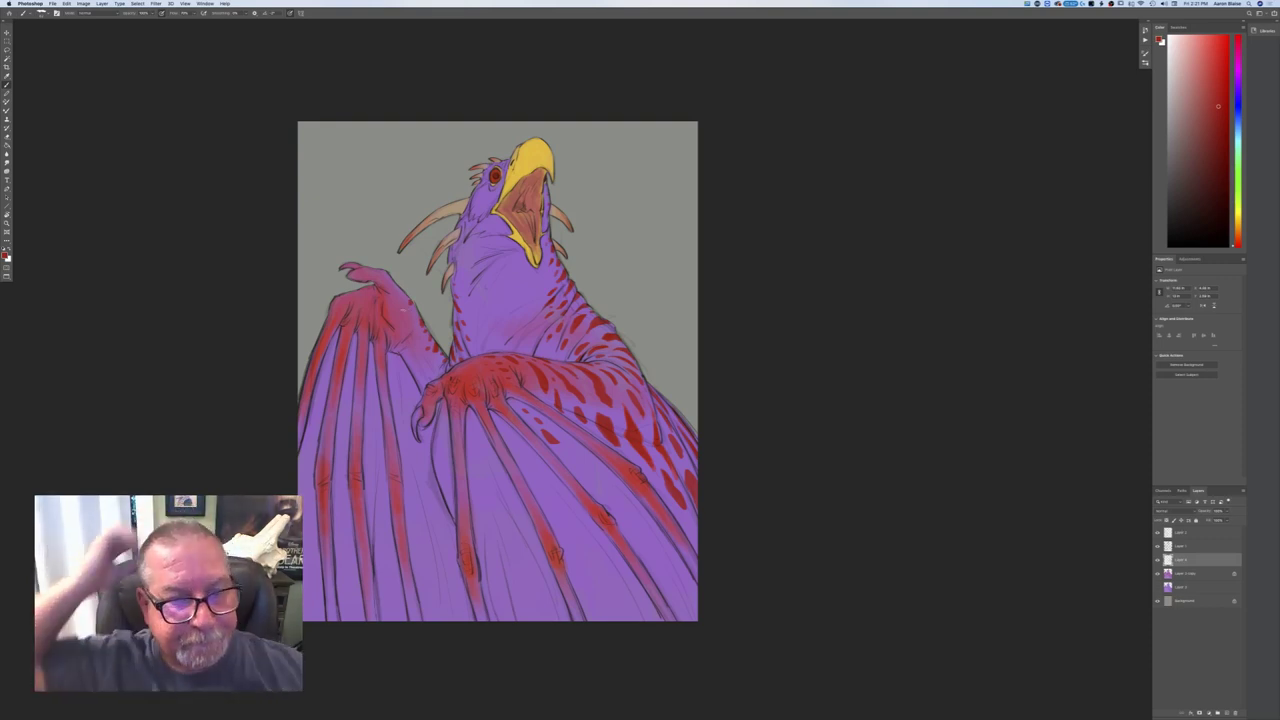
key("super+plus")
left_click_drag(88, 401, 195, 576)
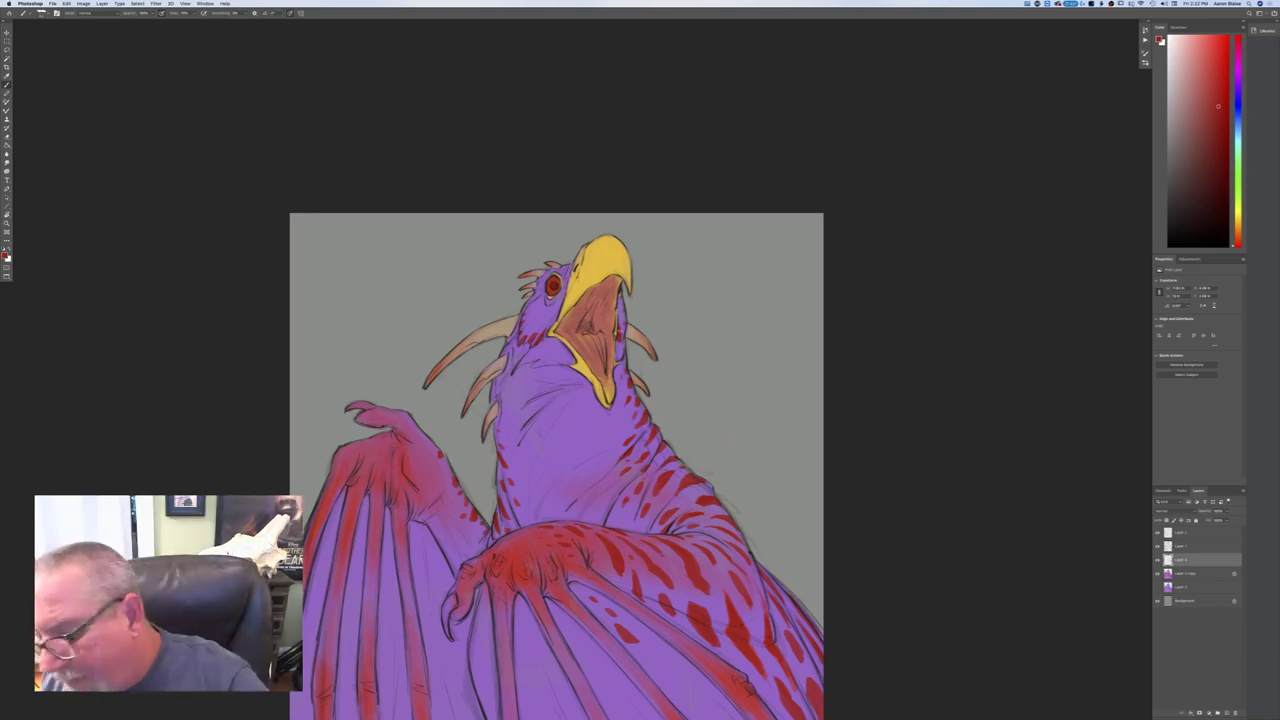
- Set the foreground color to near-black and paint the pupil in the creature's eye
left_click(5, 255)
left_click(147, 266)
left_click(218, 184)
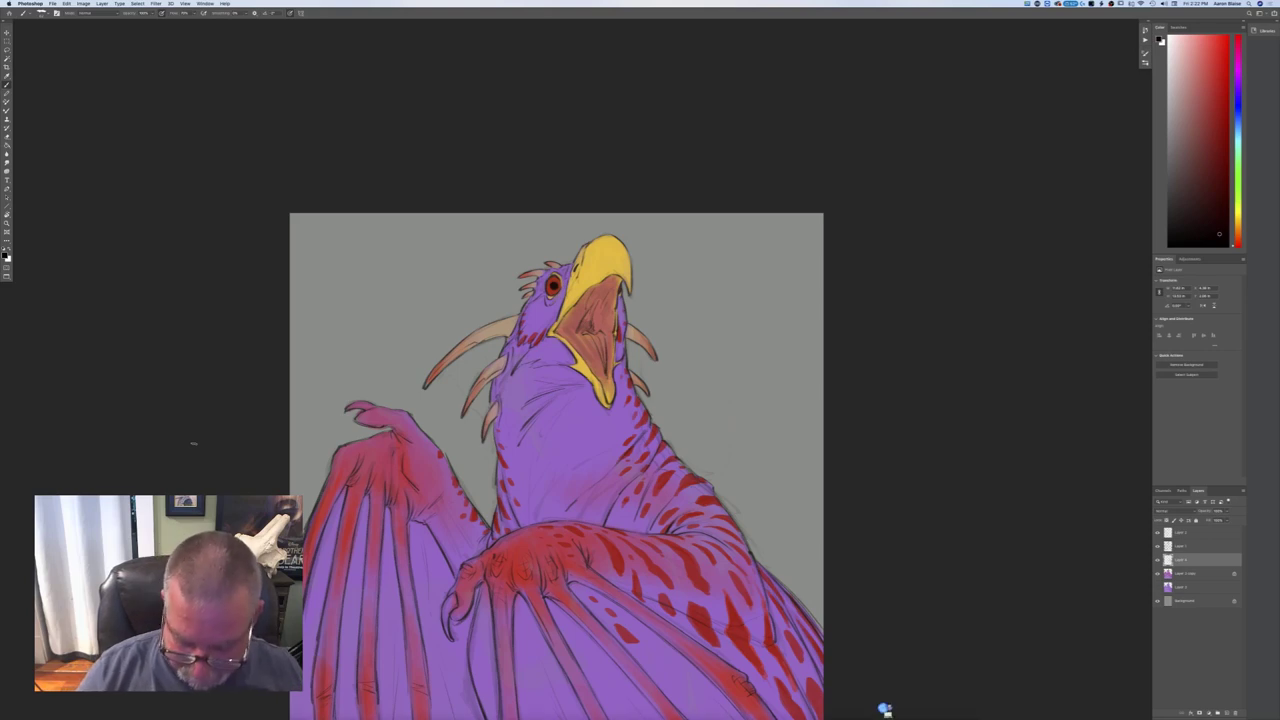
key("super+minus")
key("super+minus")
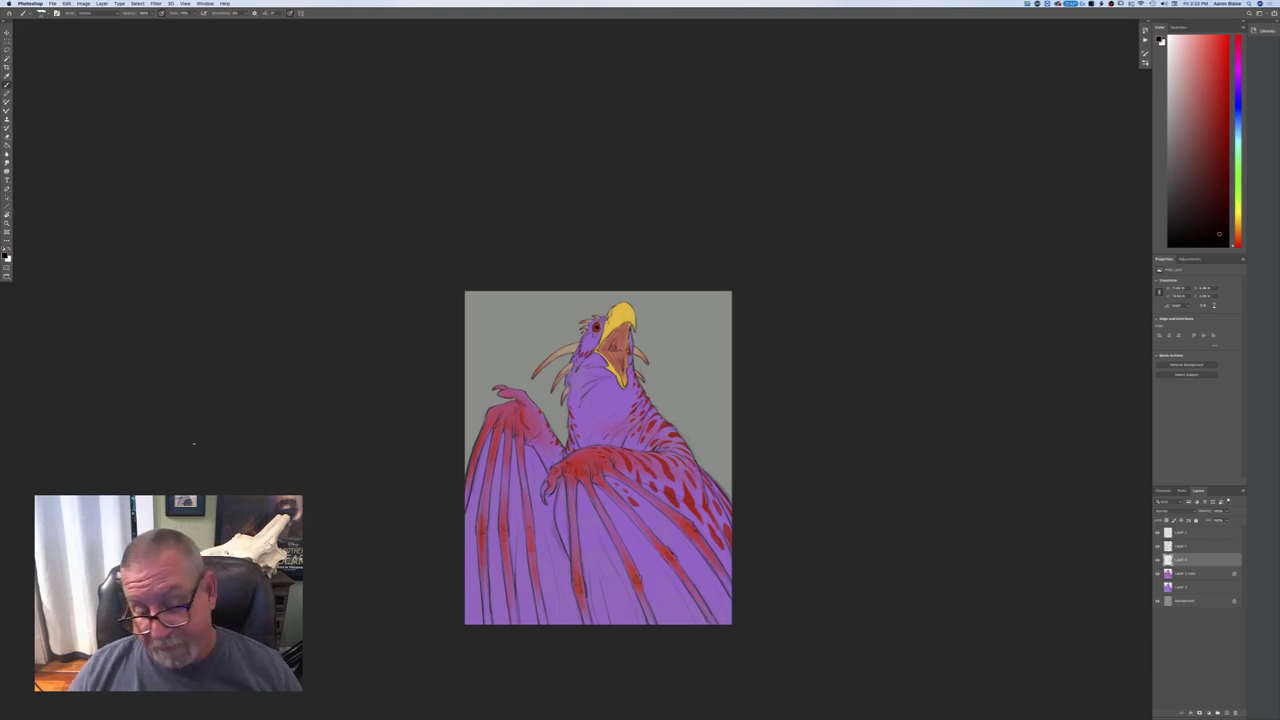
- Sample a muted red from the far wing's hand and paint irregular spots on the front wing's membrane between the outer finger bones
left_click(10, 256)
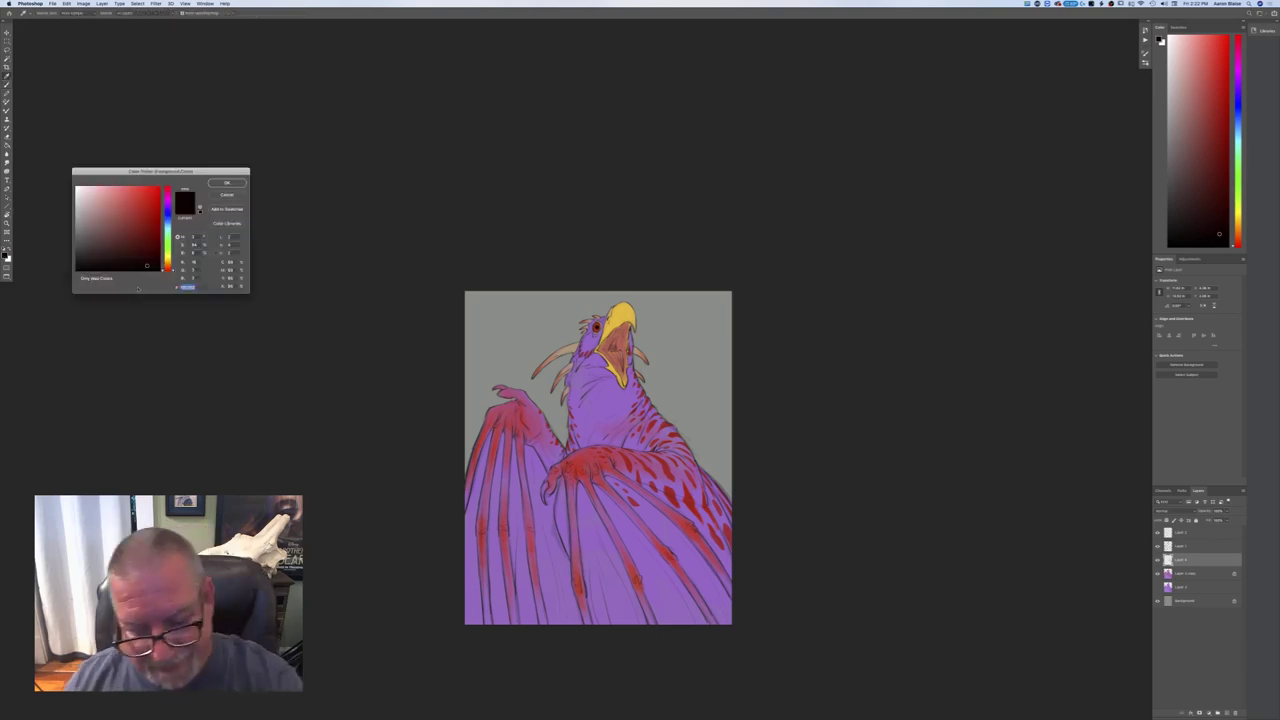
left_click(511, 422)
left_click(227, 183)
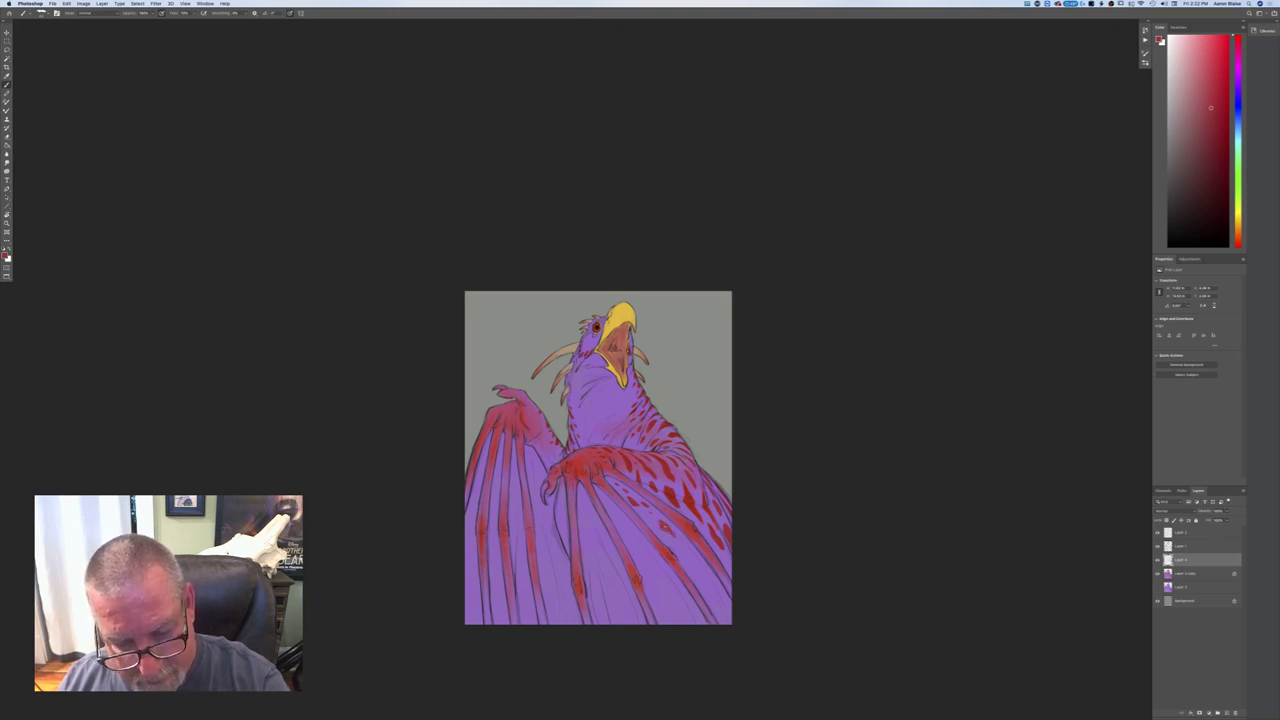
left_click_drag(273, 467, 229, 333)
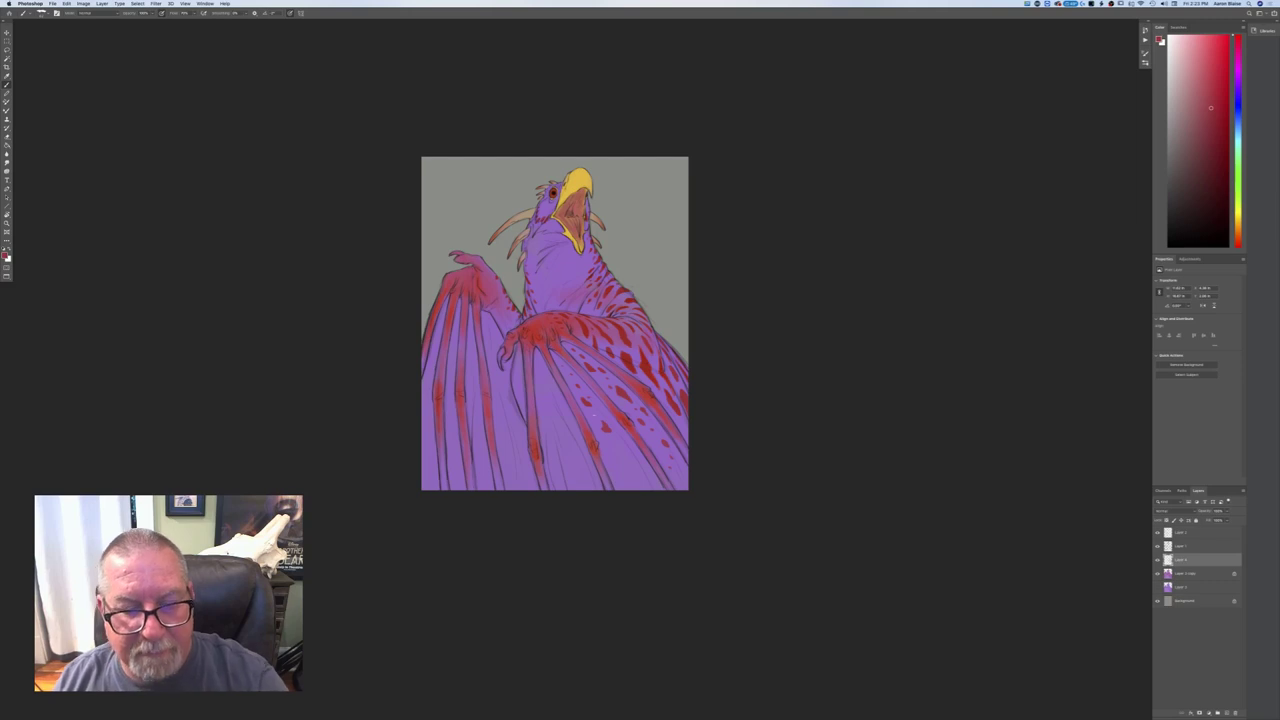
key("super+plus")
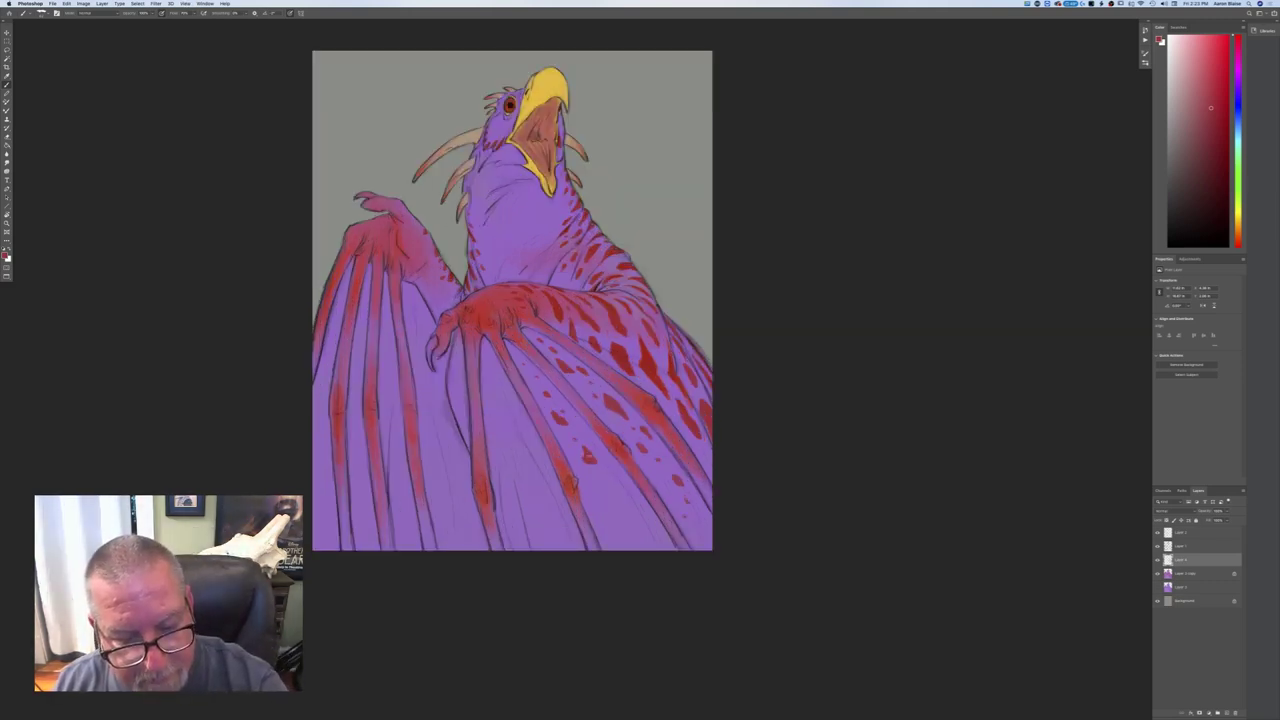
left_click_drag(601, 484, 618, 495)
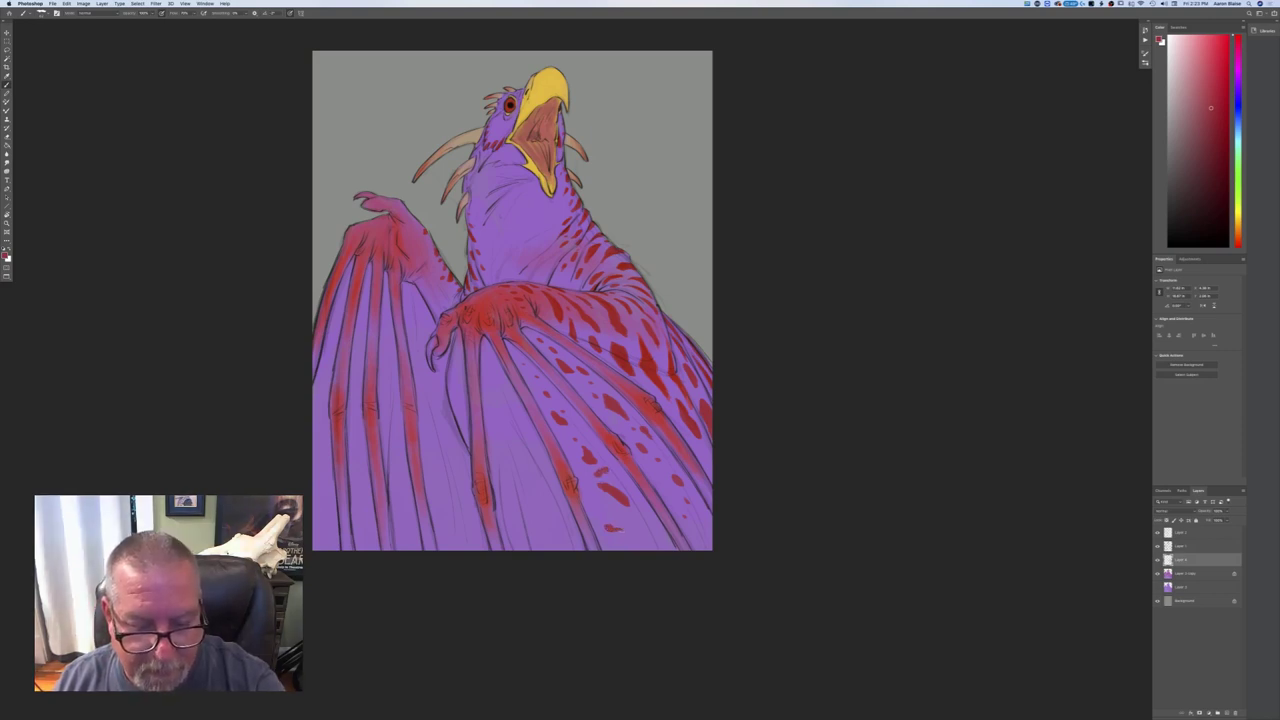
left_click_drag(643, 533, 643, 554)
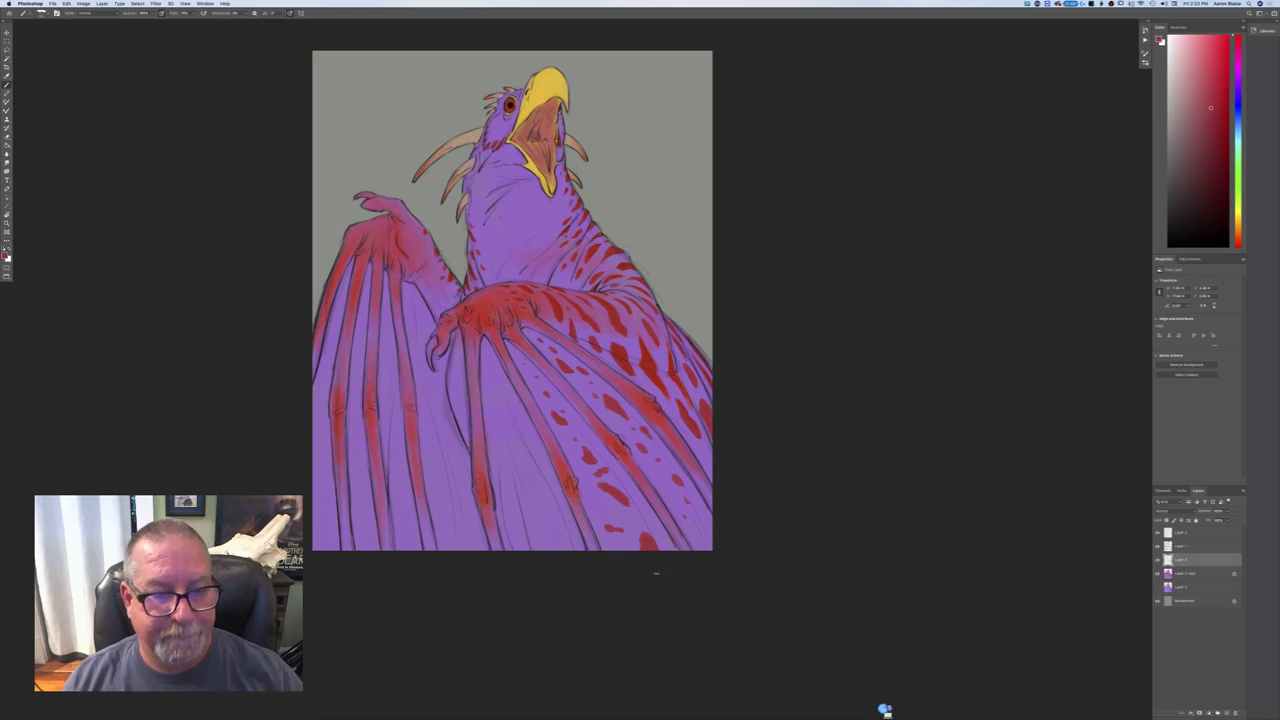
- Paint irregular muted red spots down the front wing's membrane between its two inner finger bones to the canvas edge
left_click_drag(529, 463, 534, 446)
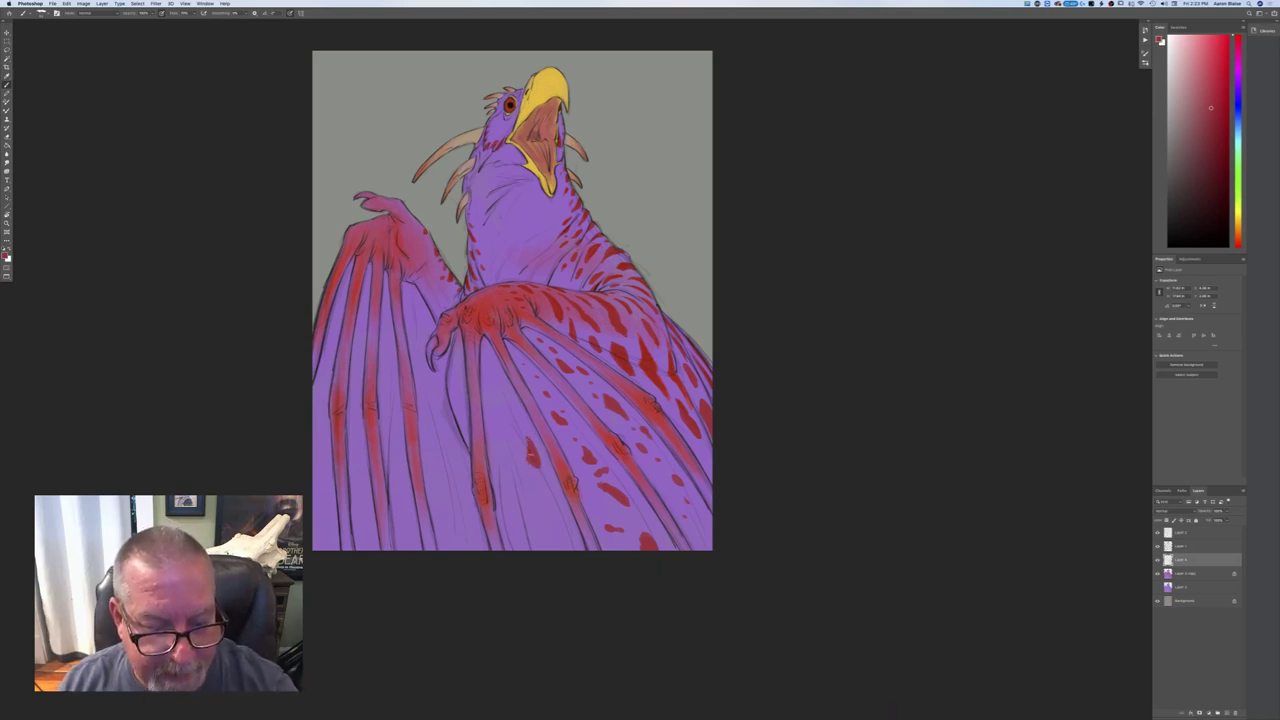
left_click_drag(546, 510, 550, 514)
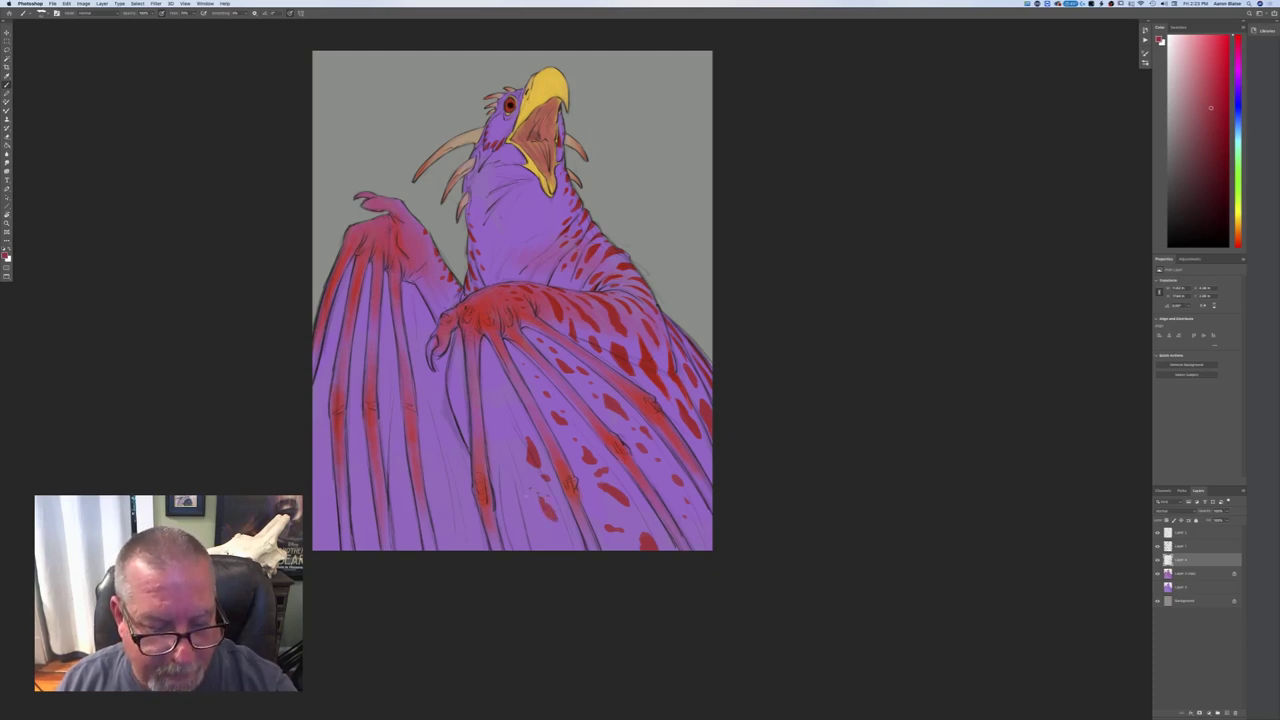
left_click_drag(504, 404, 509, 435)
left_click(493, 381)
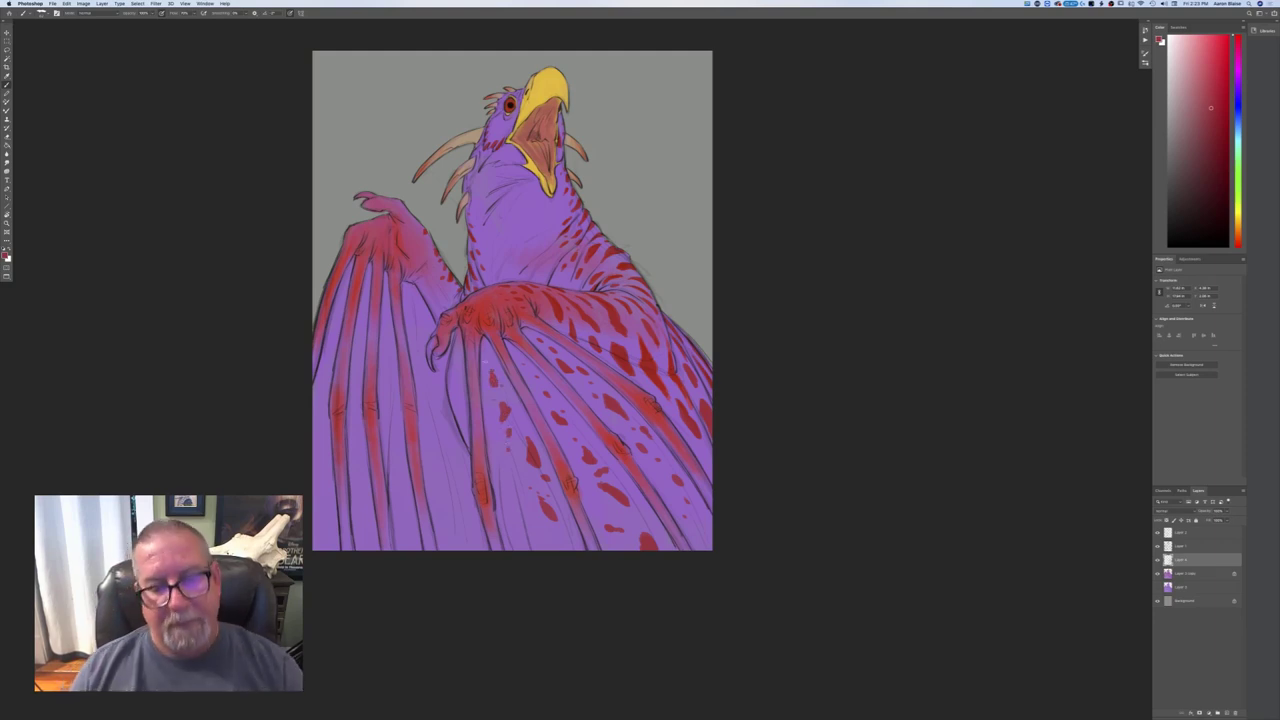
left_click(506, 479)
left_click_drag(506, 481, 524, 520)
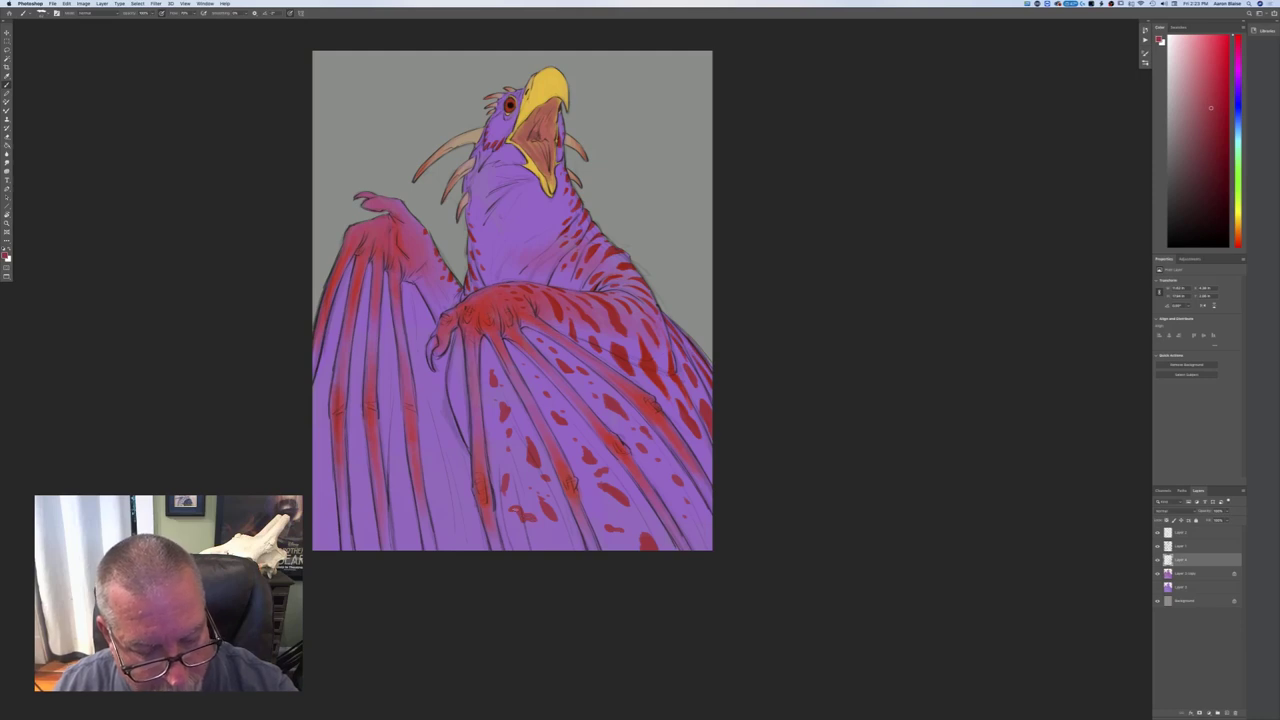
mouse_move(553, 539)
left_mouse_down()
mouse_move(565, 549)
mouse_move(514, 546)
mouse_move(526, 550)
left_mouse_up()
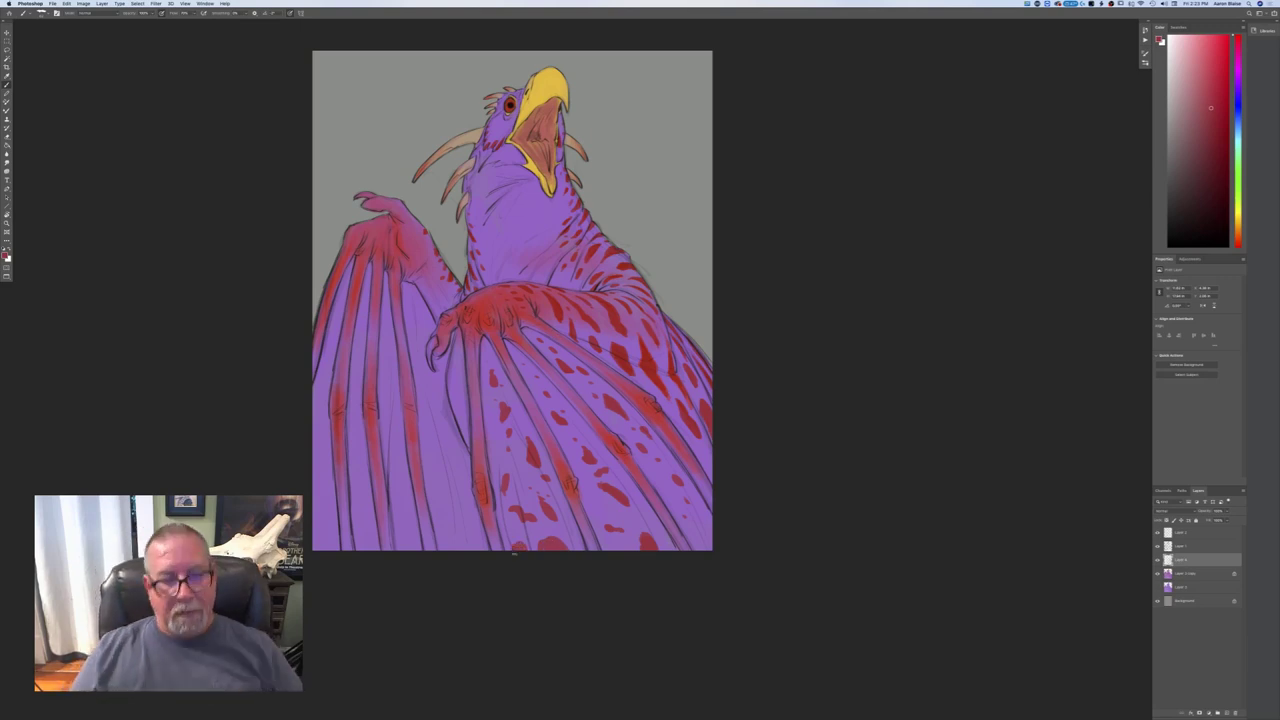
- Paint more red spots beside the front wing's innermost finger bone, then adjust the foreground red and spot the body strip behind that wing
left_click_drag(518, 469, 520, 472)
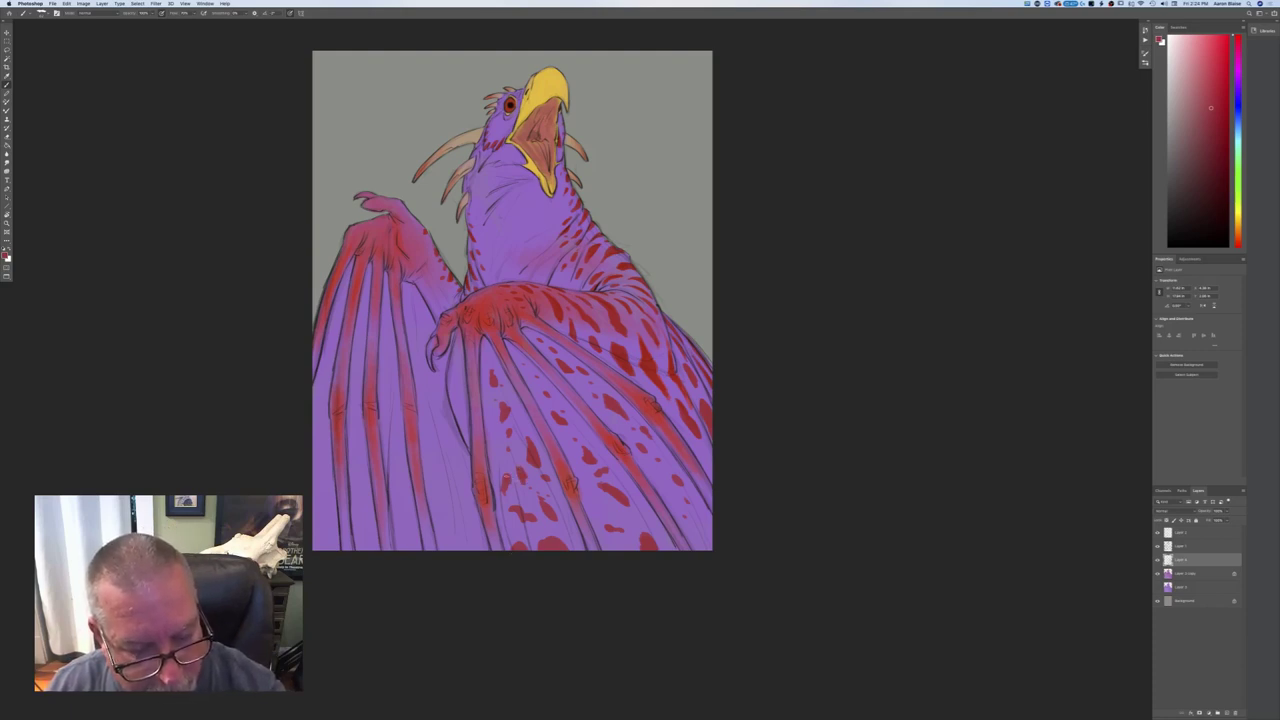
left_click_drag(508, 481, 504, 491)
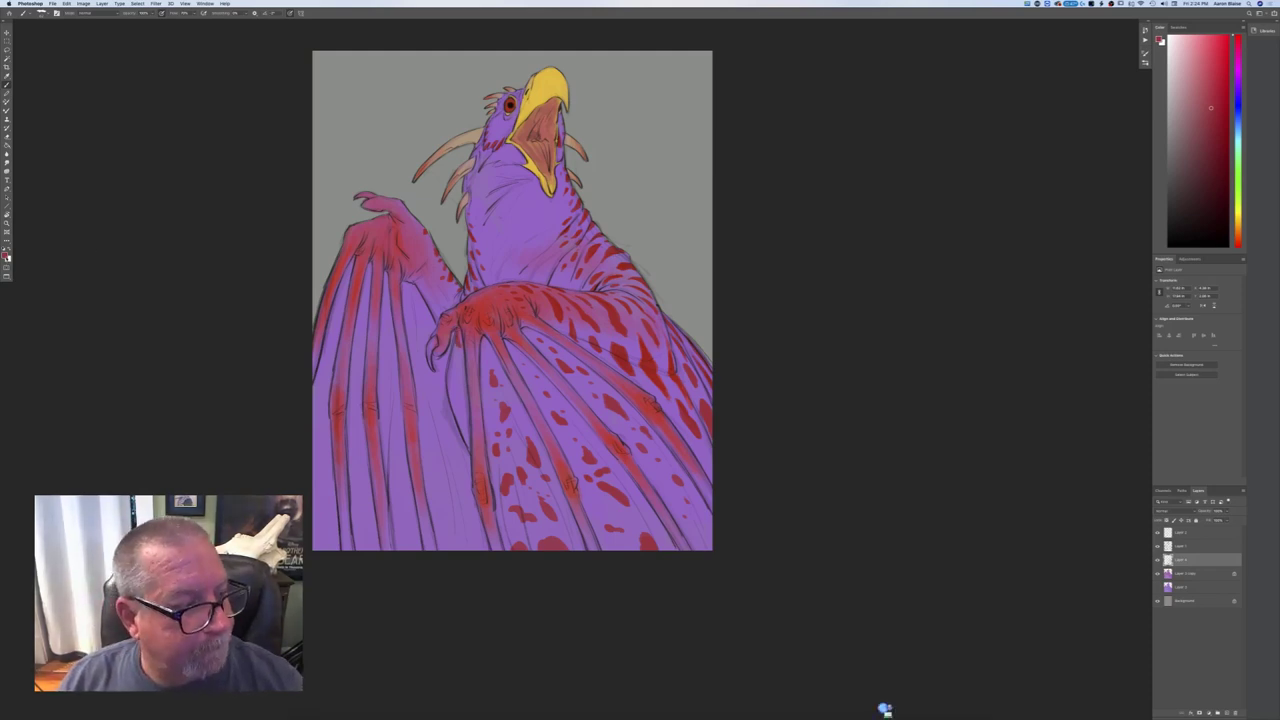
left_click(8, 260)
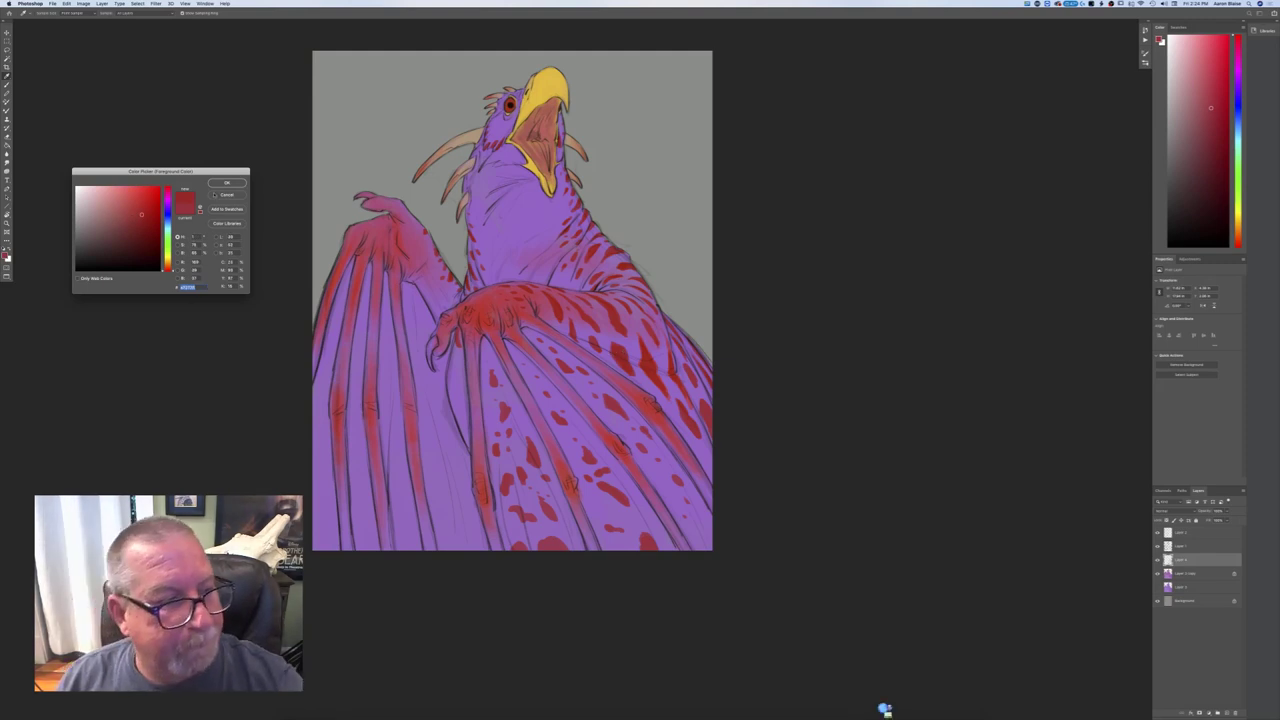
key("Return")
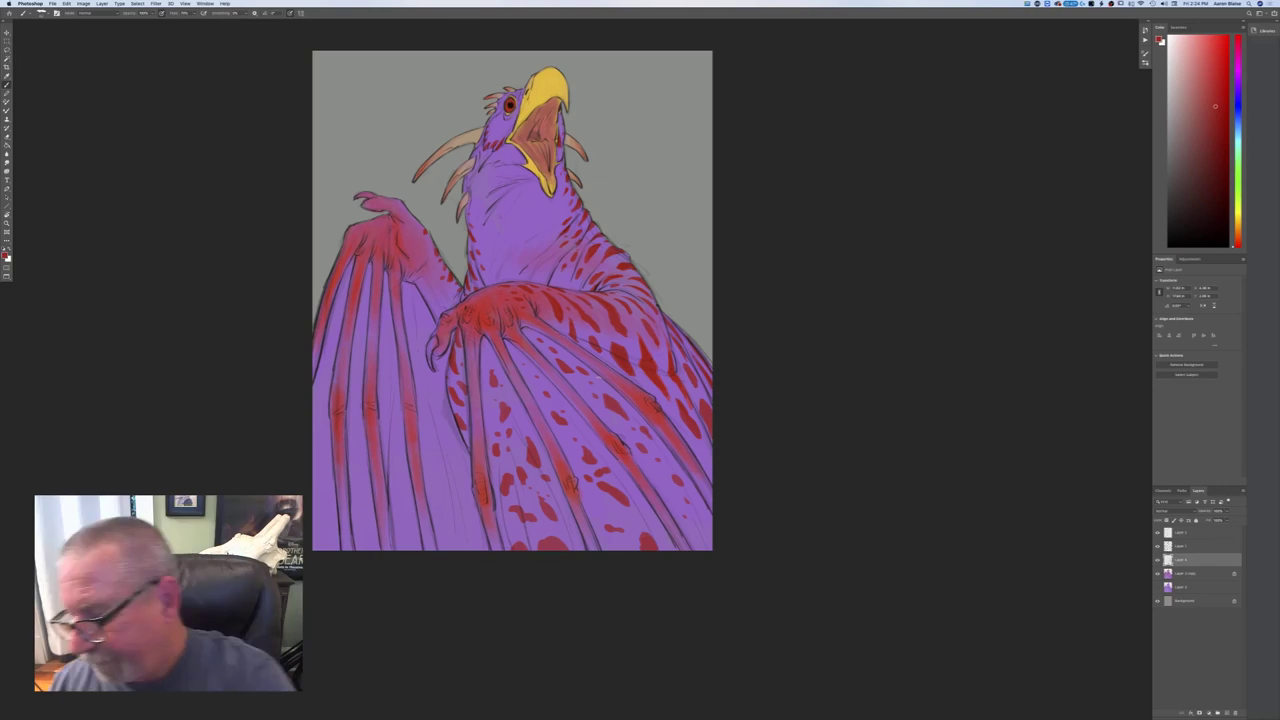
- Add a new layer directly beneath the spot layer and set the foreground color to a pale desaturated tan
left_click(1180, 575)
left_click(1226, 712)
left_click(6, 255)
left_click(504, 246)
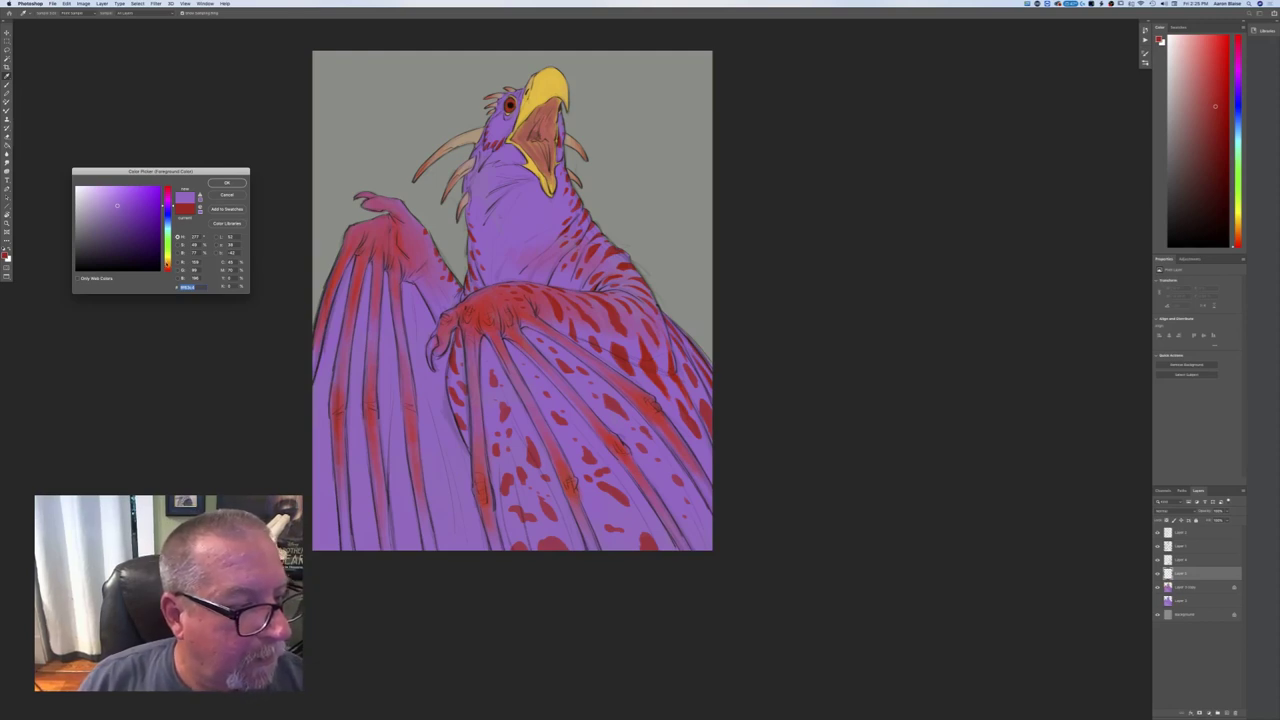
left_click(167, 264)
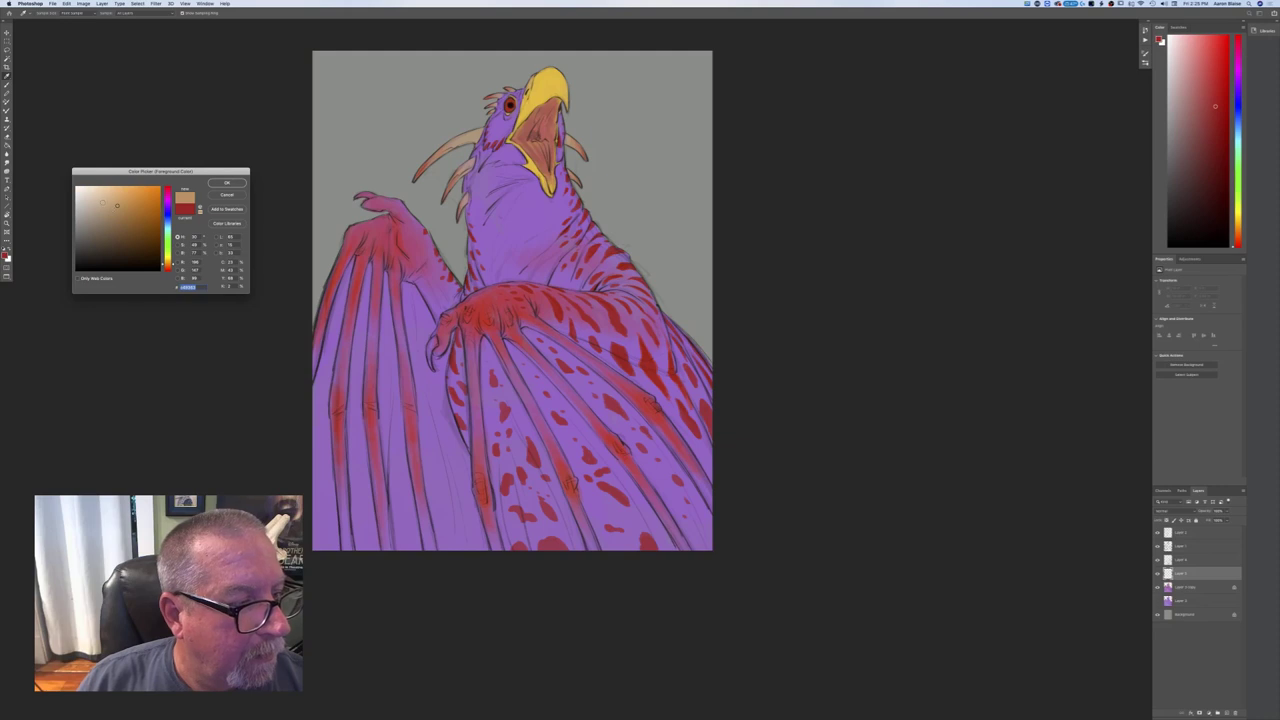
left_click(91, 206)
left_click(221, 183)
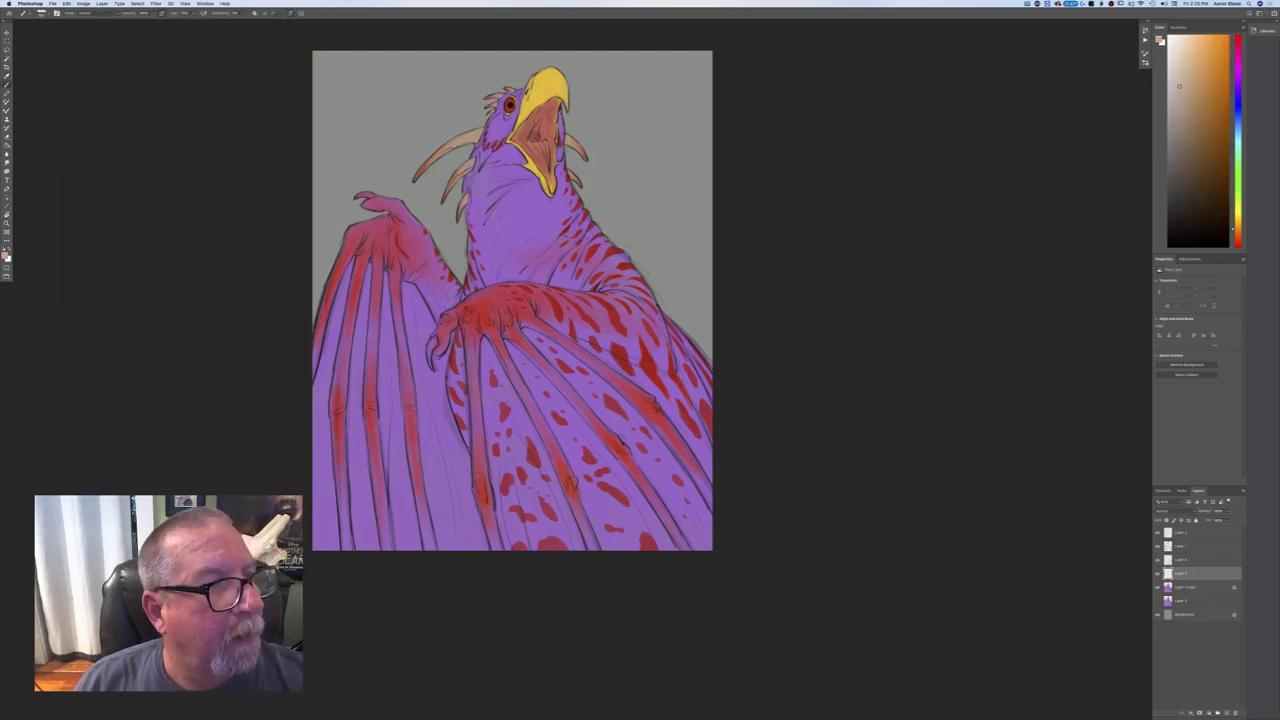
- Choose a soft shading brush and paint pale tan over the throat, chest and the strip of belly beside the front wing
left_click(43, 14)
left_click(99, 98)
left_click(288, 12)
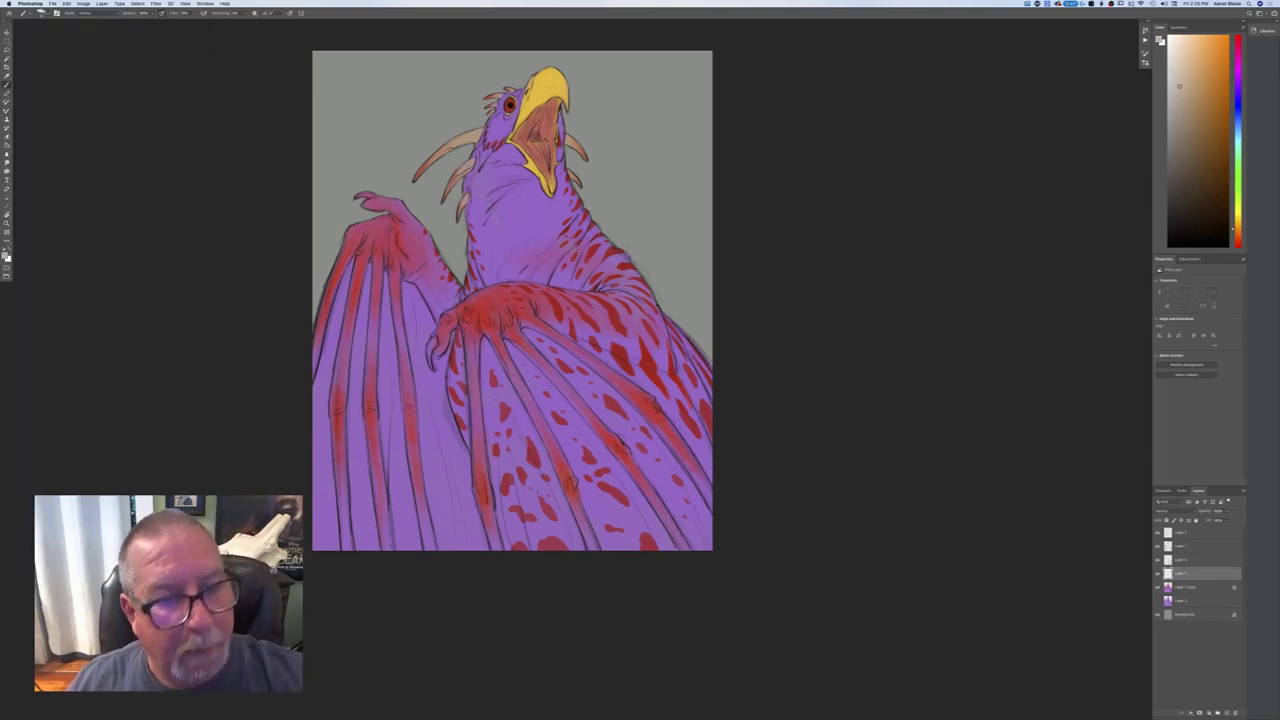
mouse_move(521, 189)
left_mouse_down()
mouse_move(512, 215)
mouse_move(537, 203)
mouse_move(540, 232)
mouse_move(530, 219)
mouse_move(512, 228)
mouse_move(500, 204)
mouse_move(515, 181)
mouse_move(507, 164)
mouse_move(489, 188)
mouse_move(495, 168)
mouse_move(500, 198)
mouse_move(481, 204)
mouse_move(532, 221)
mouse_move(523, 250)
mouse_move(546, 203)
left_mouse_up()
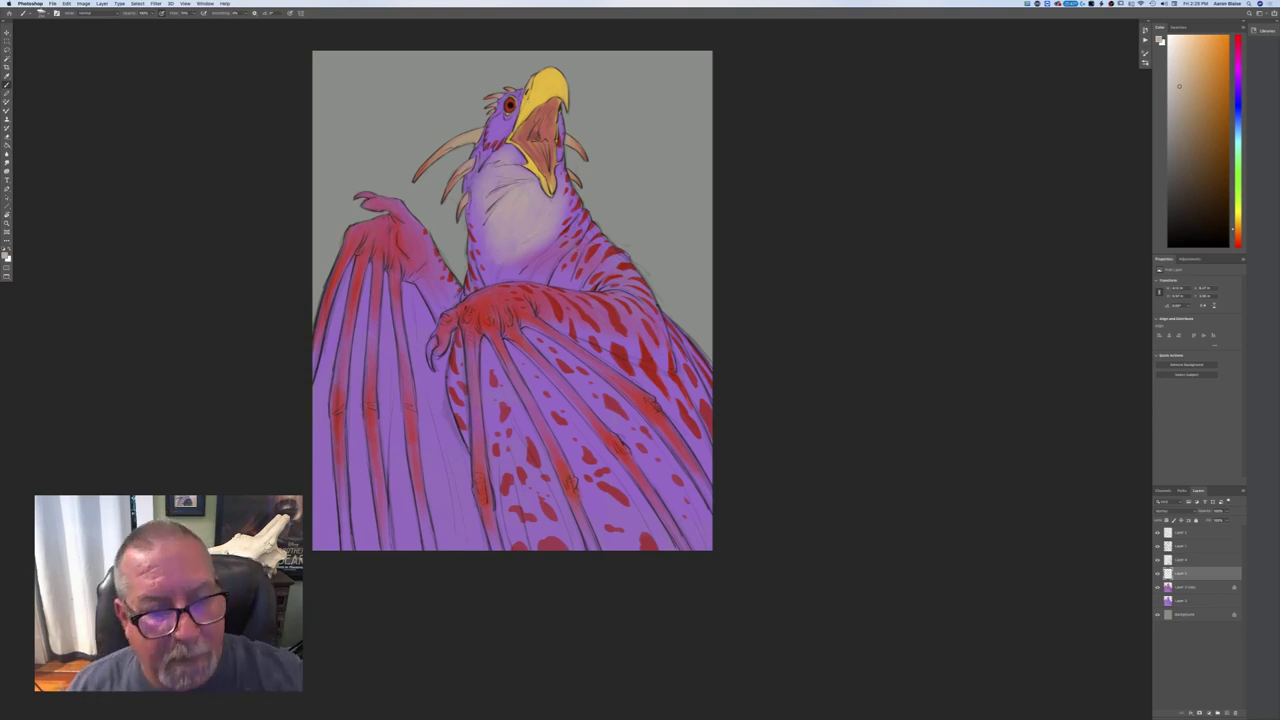
mouse_move(547, 243)
left_mouse_down()
mouse_move(536, 274)
mouse_move(525, 280)
mouse_move(534, 247)
mouse_move(490, 278)
mouse_move(484, 228)
mouse_move(506, 270)
mouse_move(538, 264)
mouse_move(529, 234)
mouse_move(510, 270)
mouse_move(508, 182)
mouse_move(486, 278)
left_mouse_up()
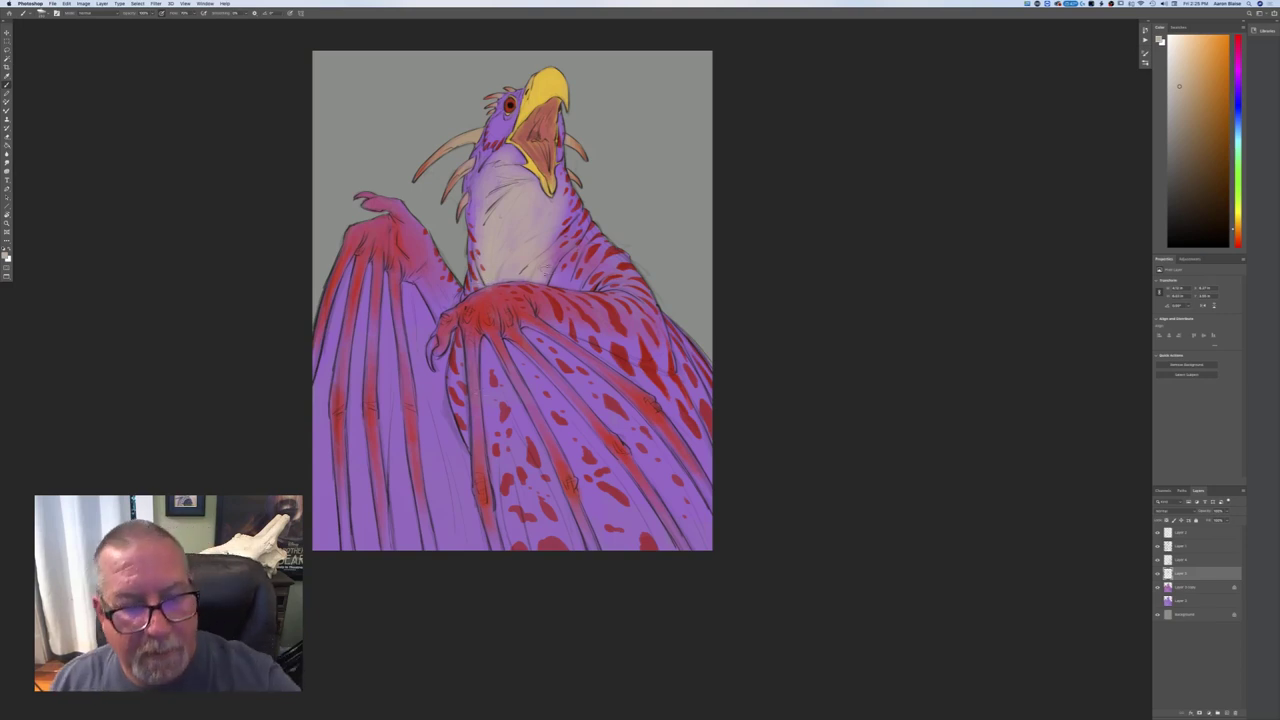
mouse_move(554, 282)
left_mouse_down()
mouse_move(572, 258)
mouse_move(588, 264)
left_mouse_up()
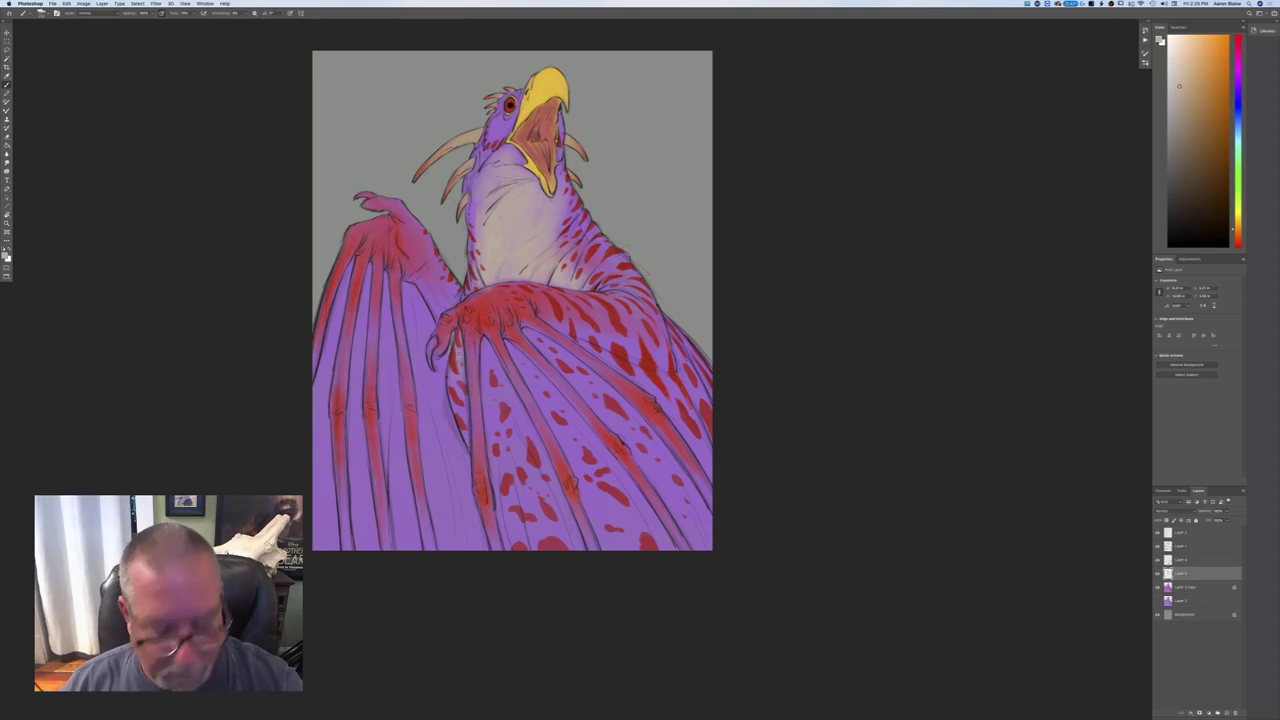
left_click_drag(460, 335, 464, 432)
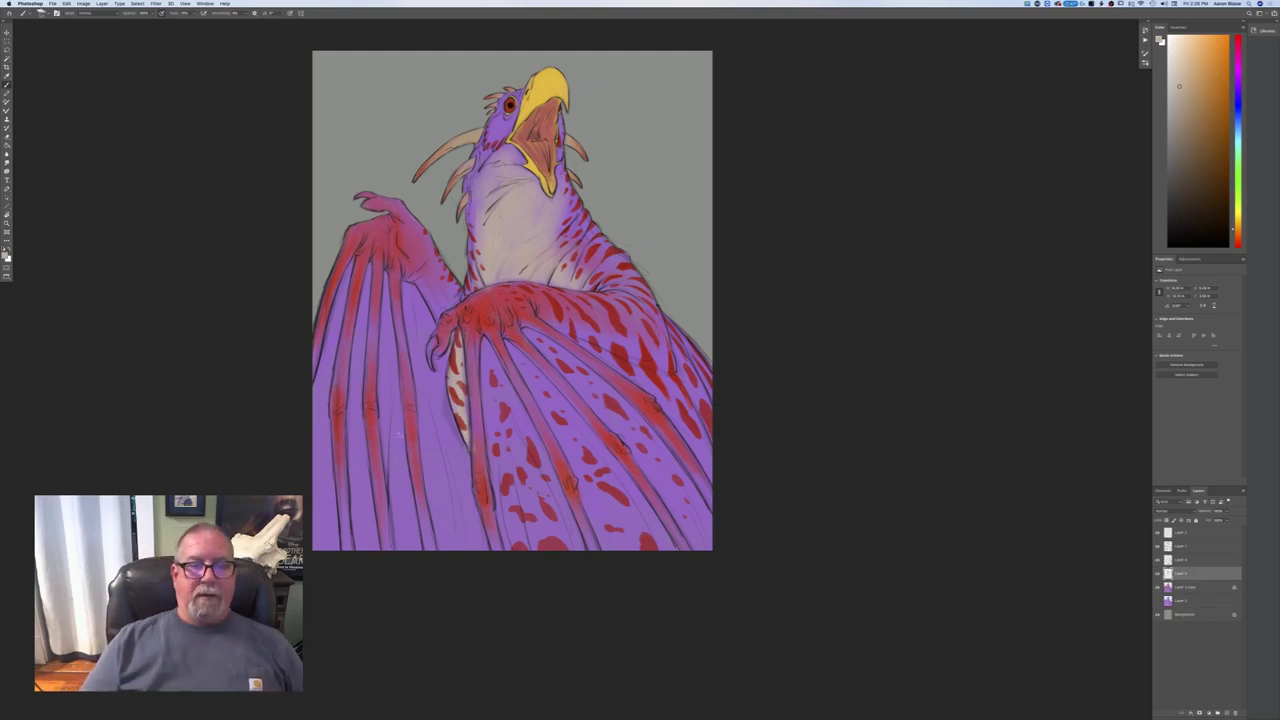
- Paint the same pale tan over the creature's cheek and around its eye
key("super+plus")
left_click_drag(398, 436, 484, 714)
mouse_move(549, 345)
left_mouse_down()
mouse_move(533, 382)
mouse_move(535, 350)
mouse_move(548, 350)
mouse_move(534, 381)
mouse_move(539, 336)
mouse_move(557, 321)
left_mouse_up()
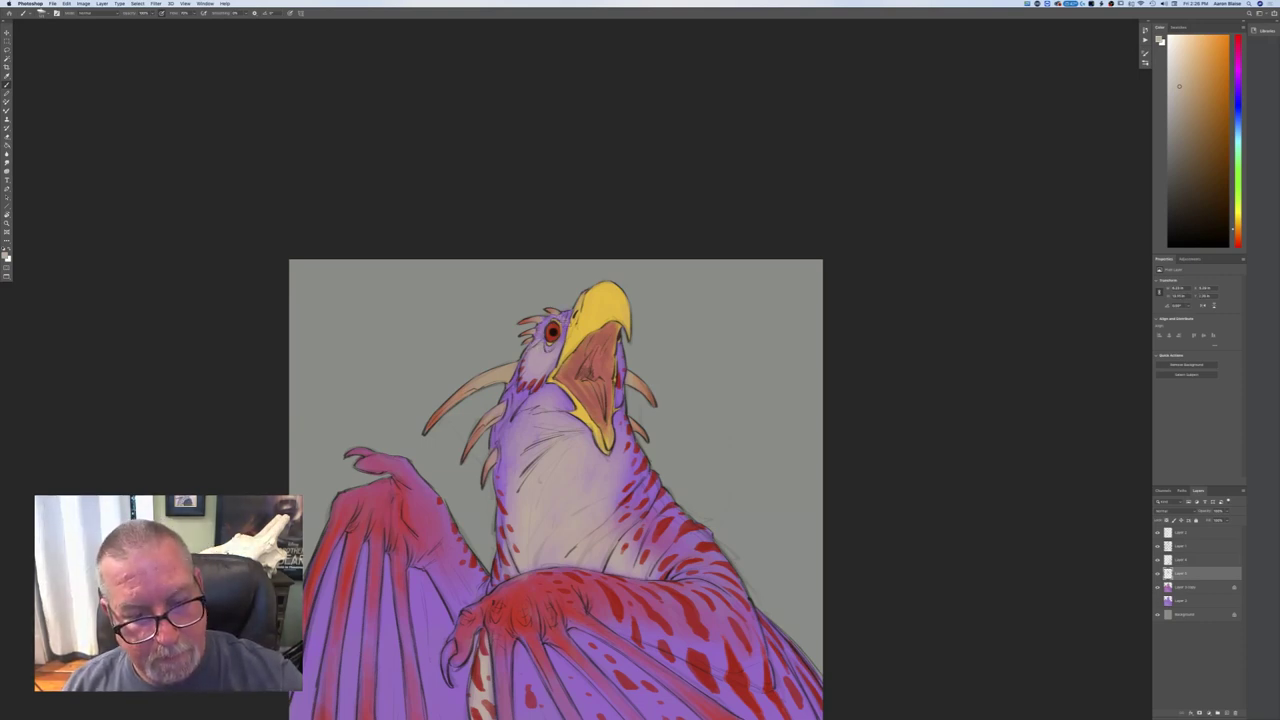
- Set the foreground color to the red sampled from the creature's iris
left_click(5, 255)
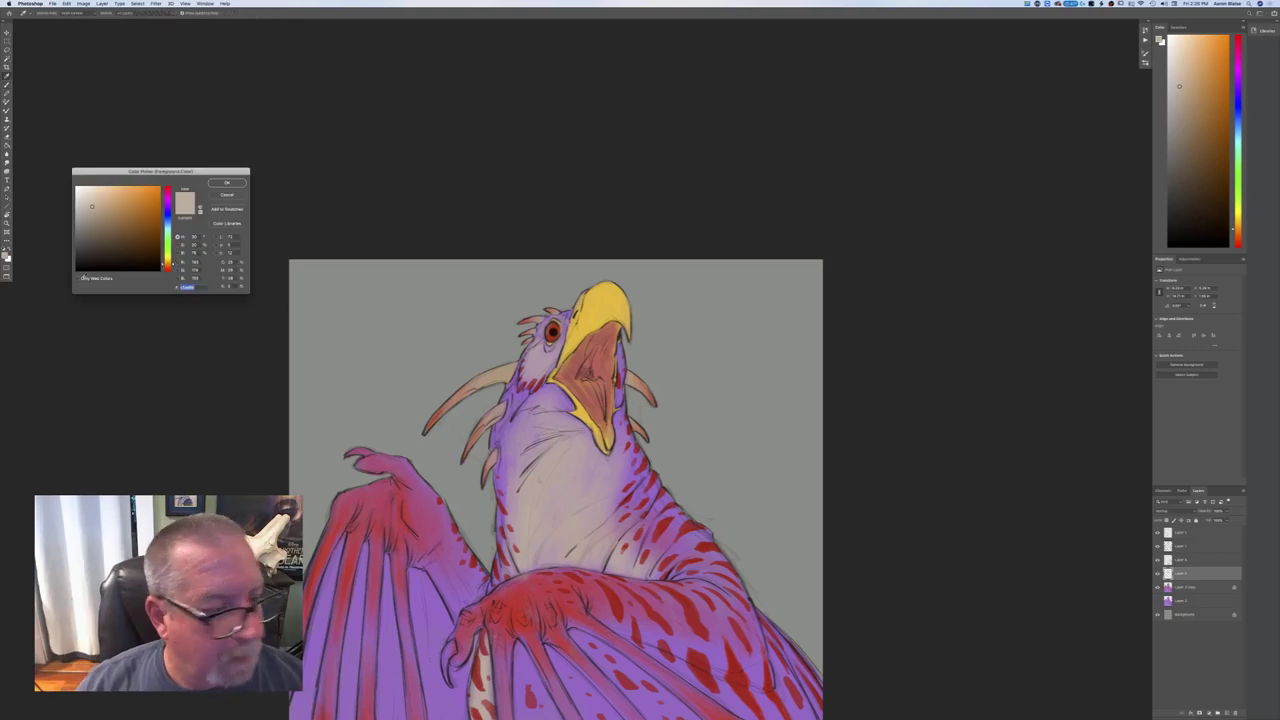
left_click(547, 336)
left_click(227, 182)
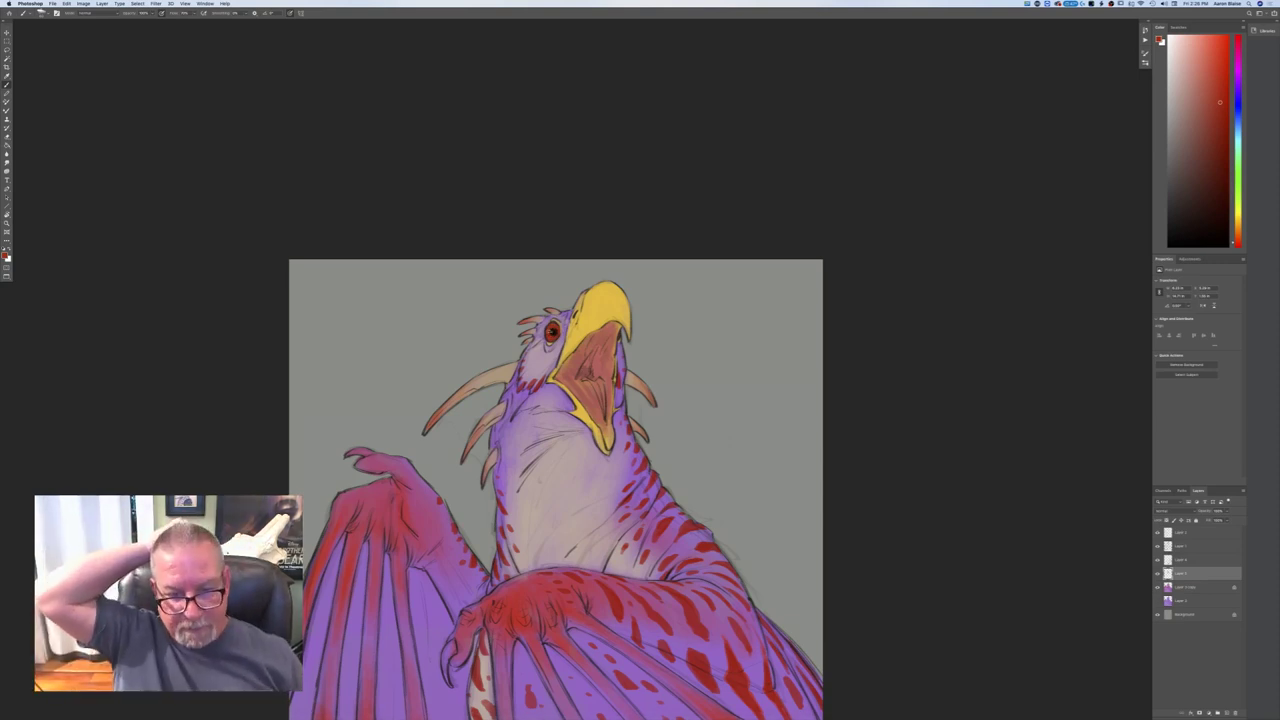
- Lighten the foreground color to a soft red, then mute it to a dusty pink
key("super+minus")
key("super+equal")
key("super+equal")
left_click(6, 257)
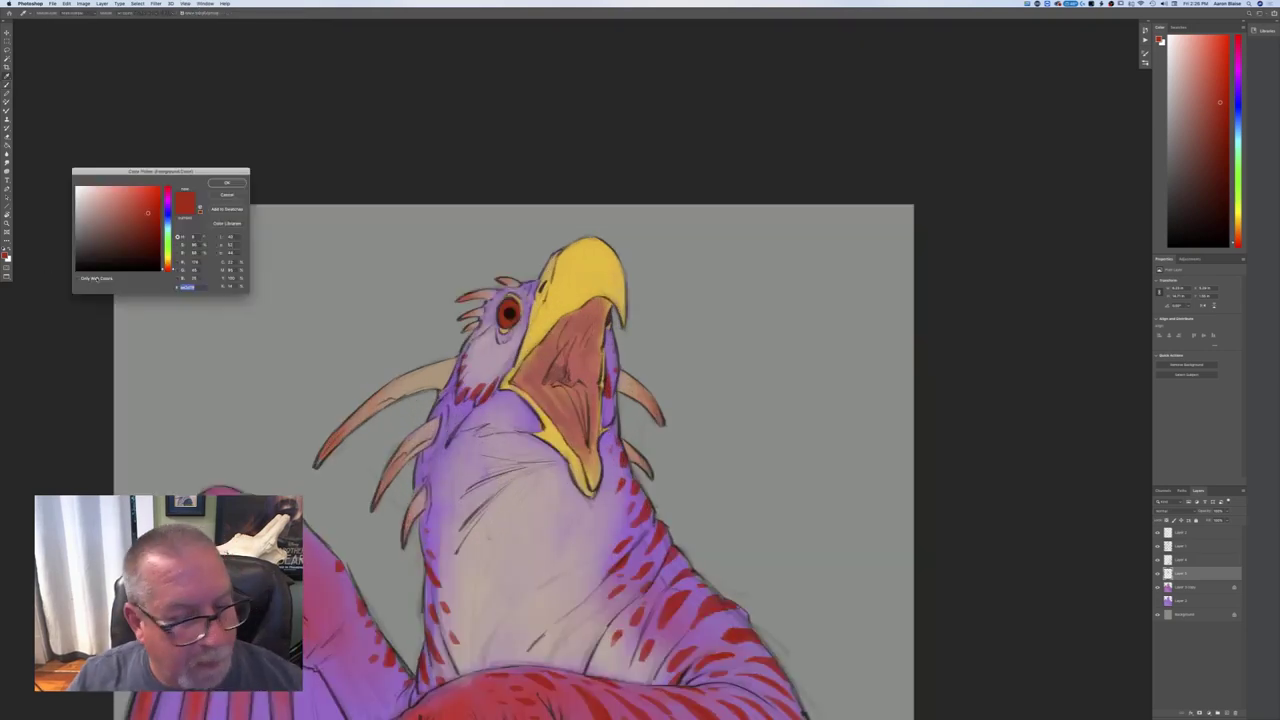
left_click(120, 213)
left_click(114, 201)
key("Return")
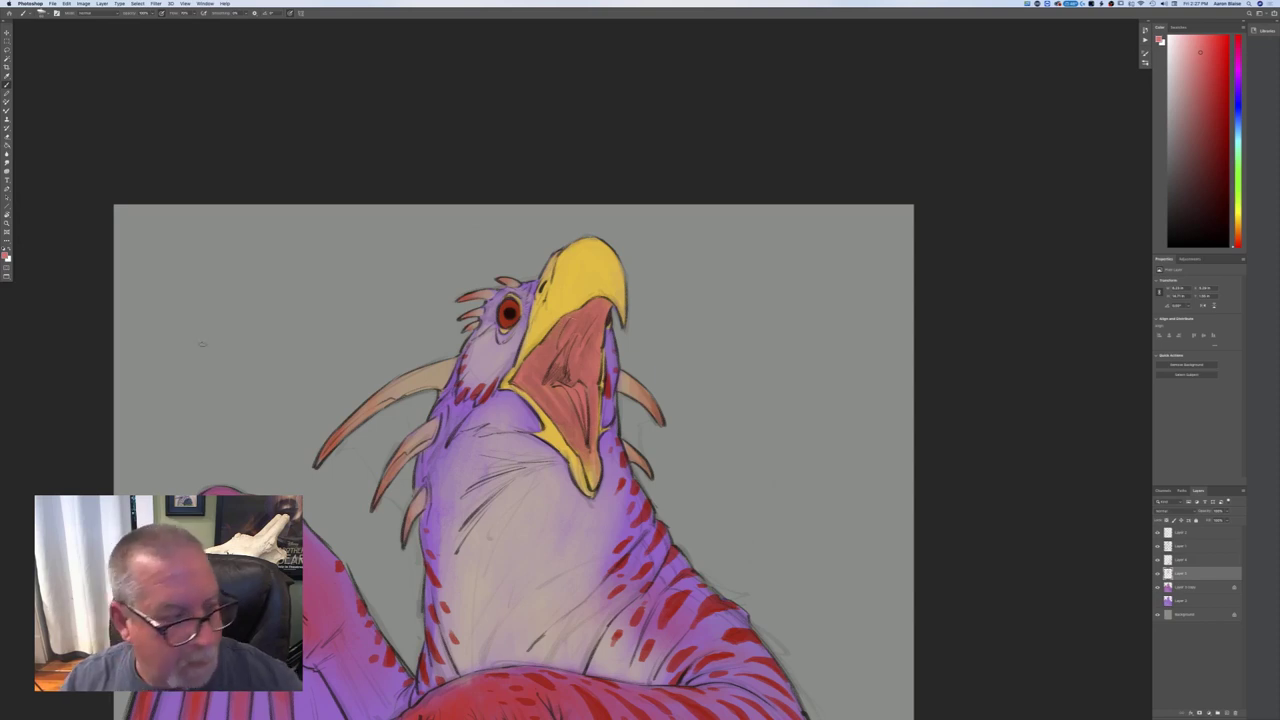
left_click(5, 255)
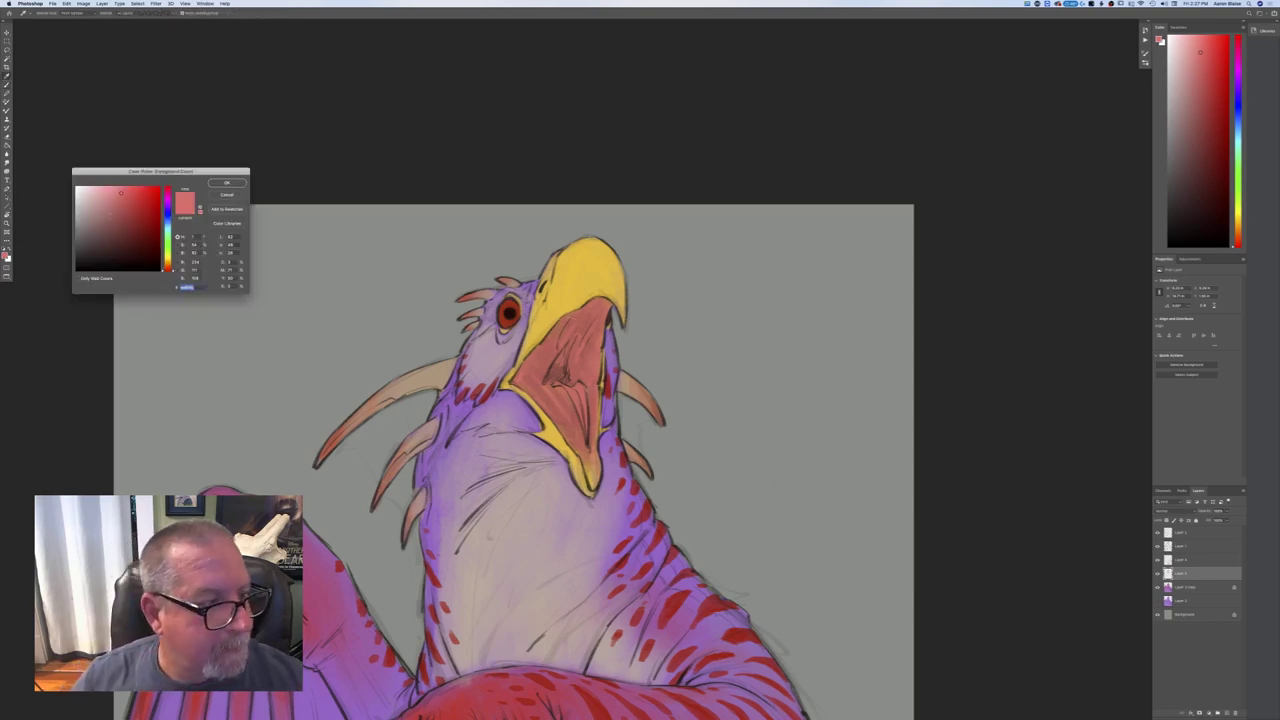
left_click(227, 183)
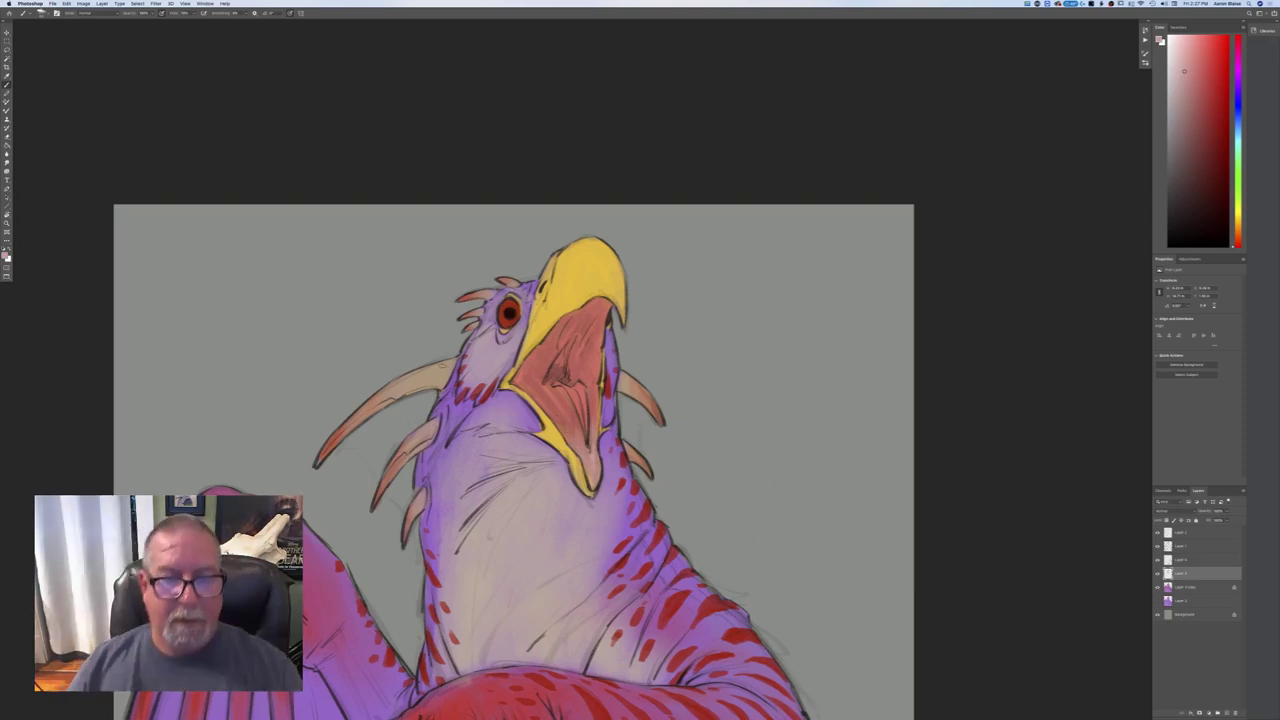
- Examine the whole creature at a reduced size to judge the overall color pattern
key("super+minus")
key("super+minus")
key("super+minus")
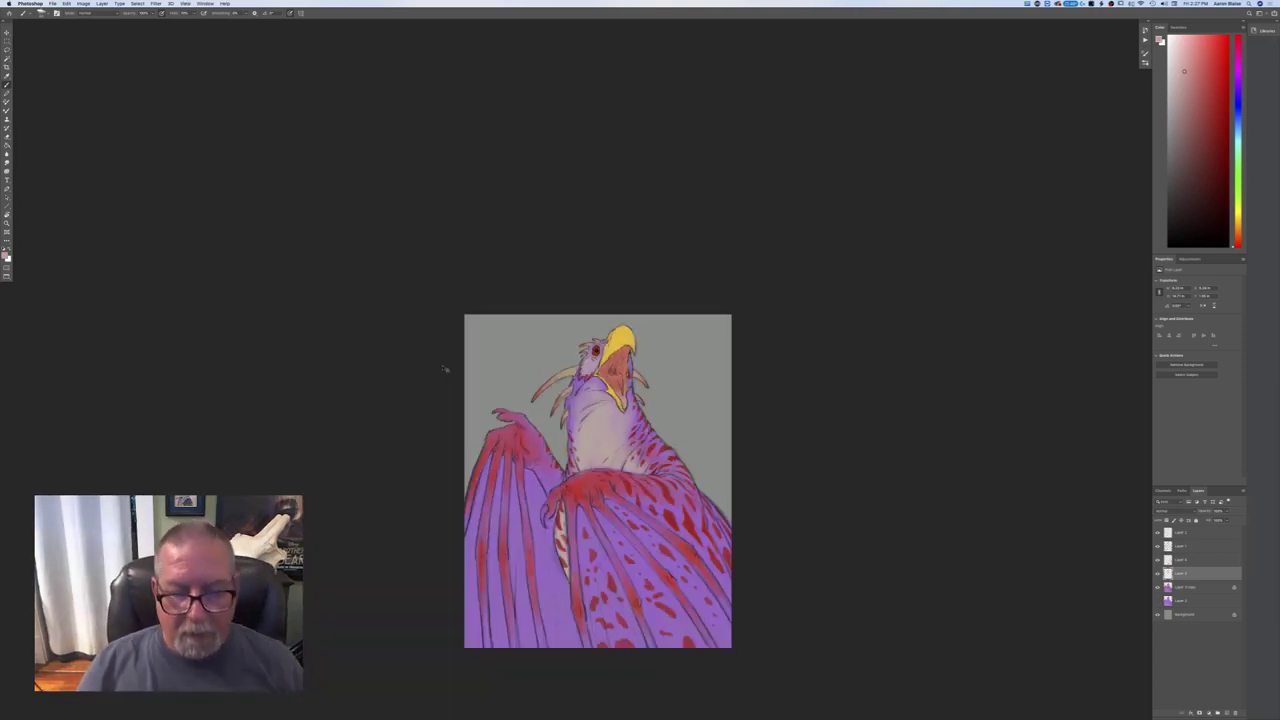
key("super+plus")
key("super+minus")
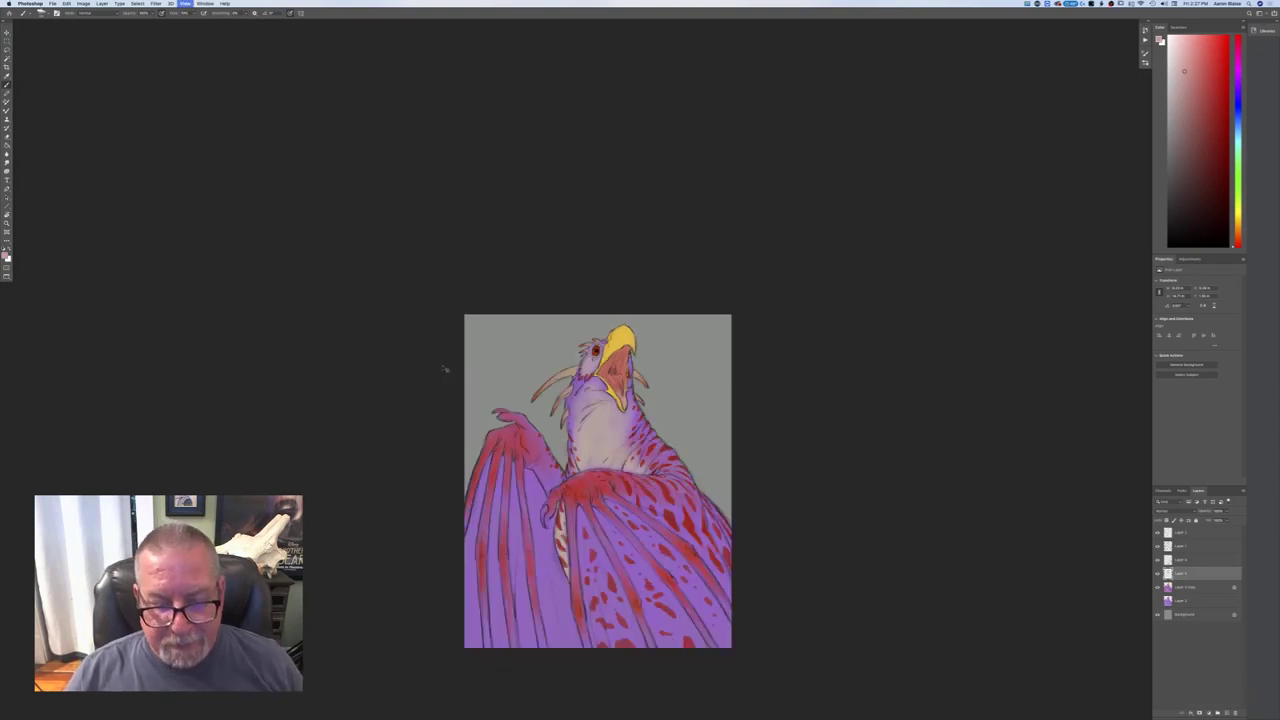
key("super+minus")
key("super+plus")
key("super+plus")
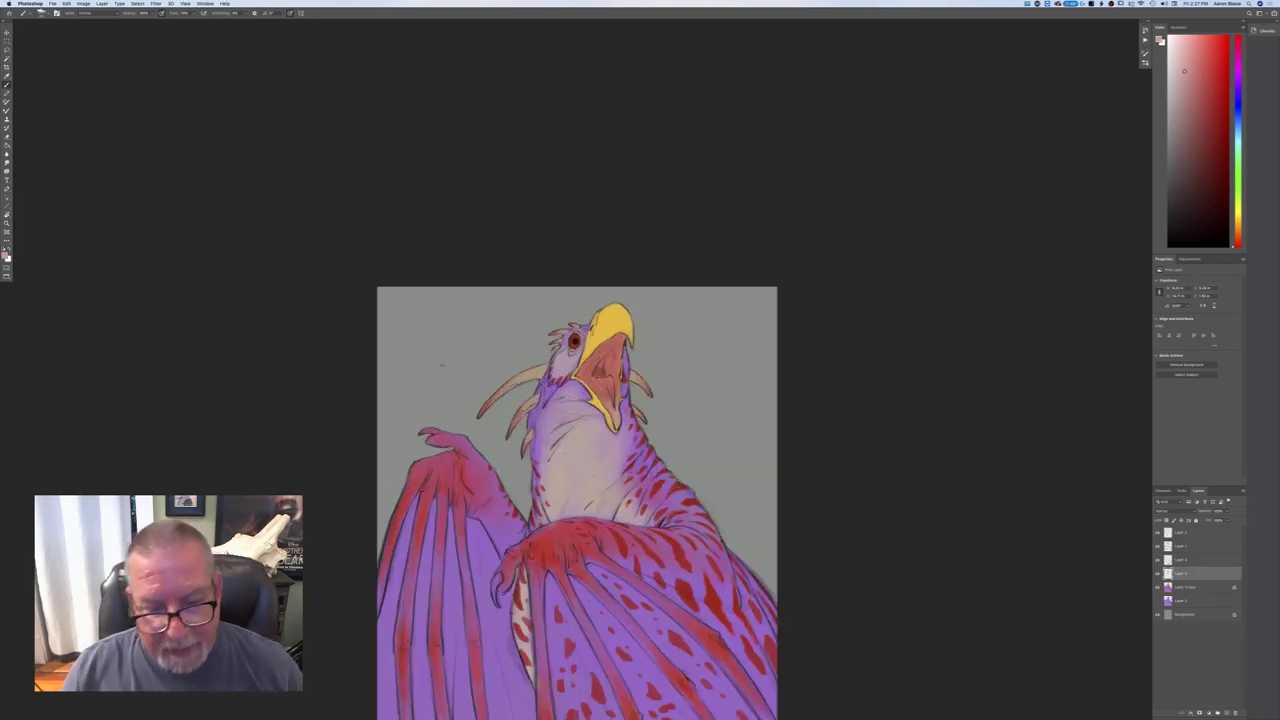
- Add a new layer above all the others and set its blend mode to Multiply
left_click(1181, 533)
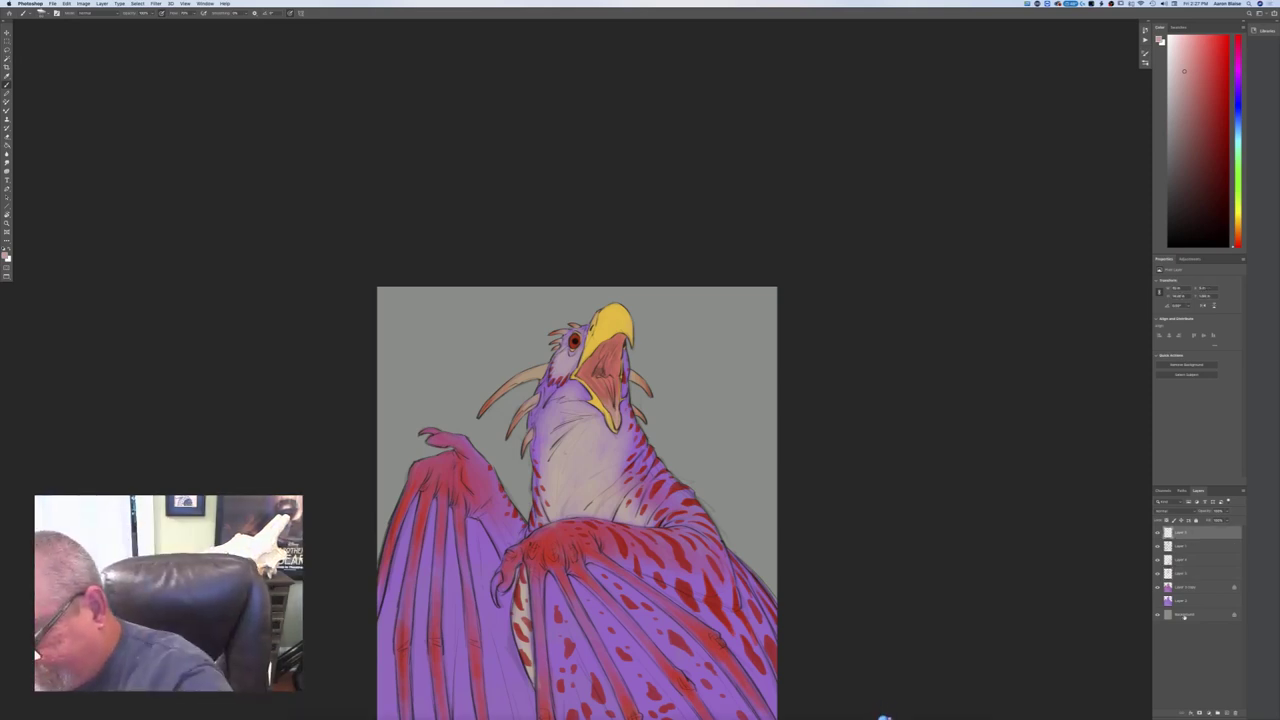
left_click(1226, 713)
left_click(1172, 511)
left_click(1164, 532)
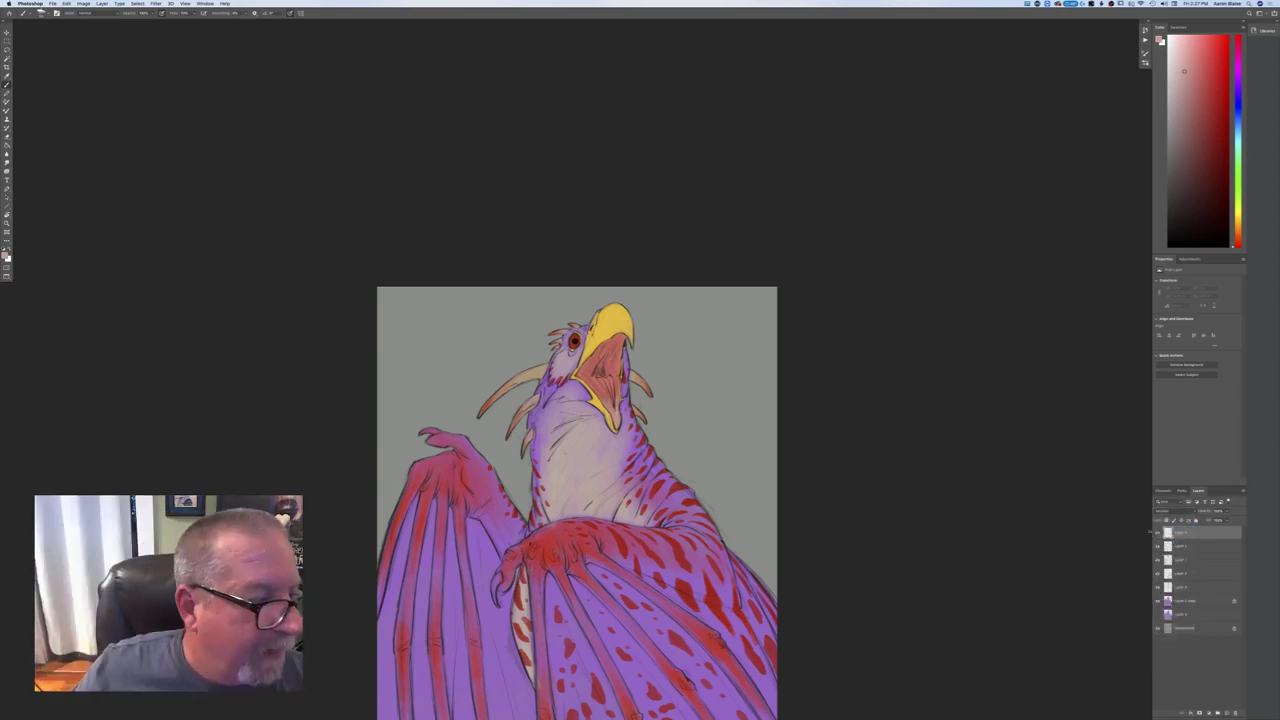
- Set the foreground color to a muted blue-gray for shading
left_click(6, 256)
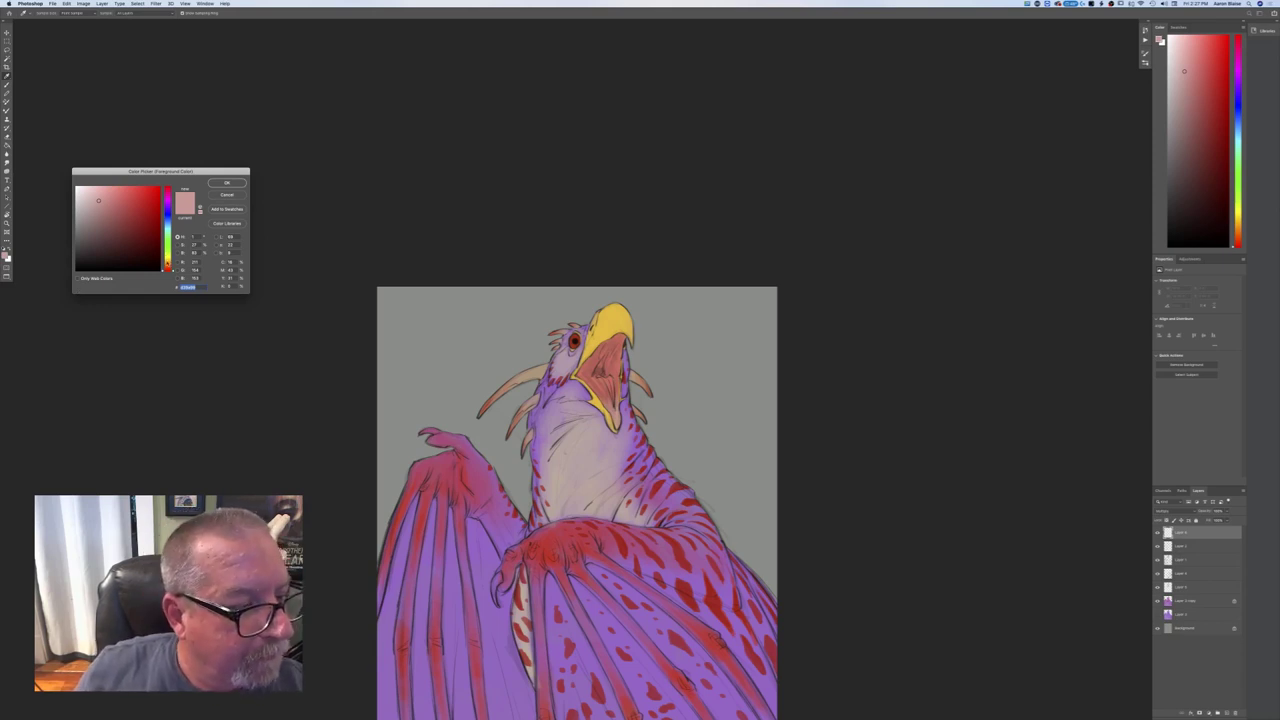
left_click(167, 263)
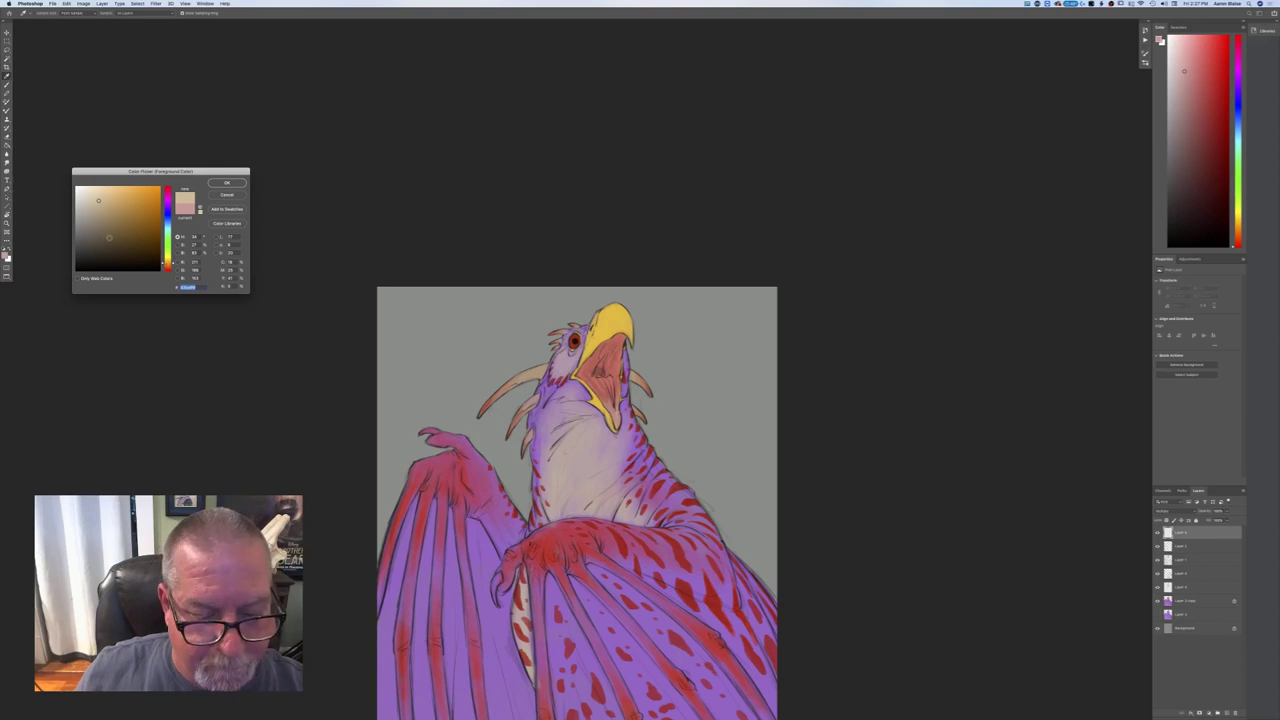
left_click(167, 220)
left_click_drag(98, 200, 91, 213)
left_click(226, 183)
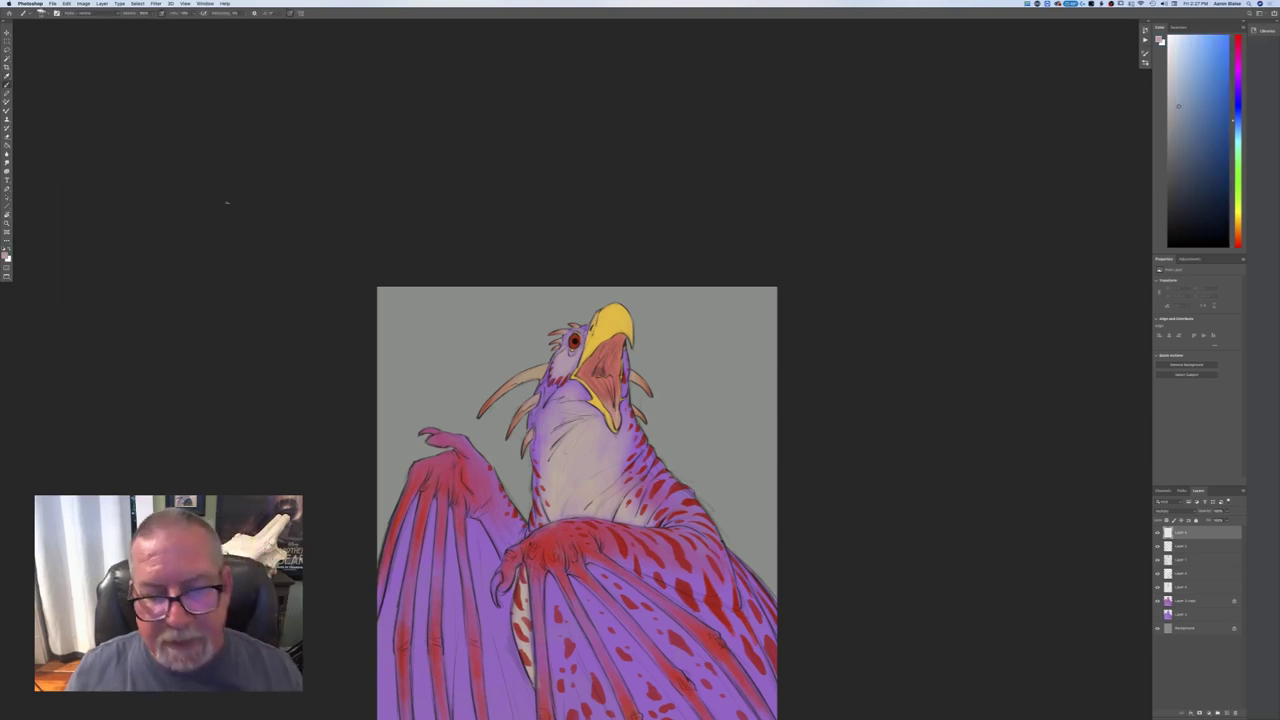
- Try shading the upper beak, the inside of the mouth and the cheek with soft blue-gray strokes
key("super+equal")
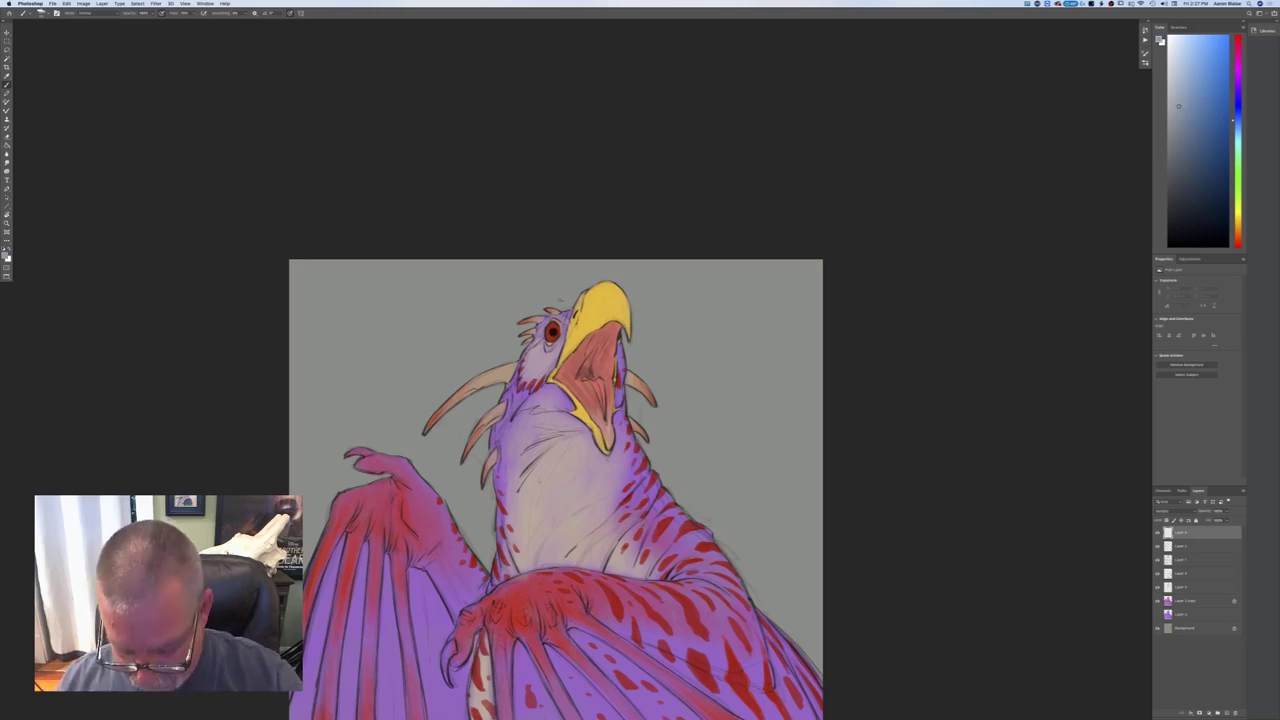
left_click_drag(596, 304, 621, 312)
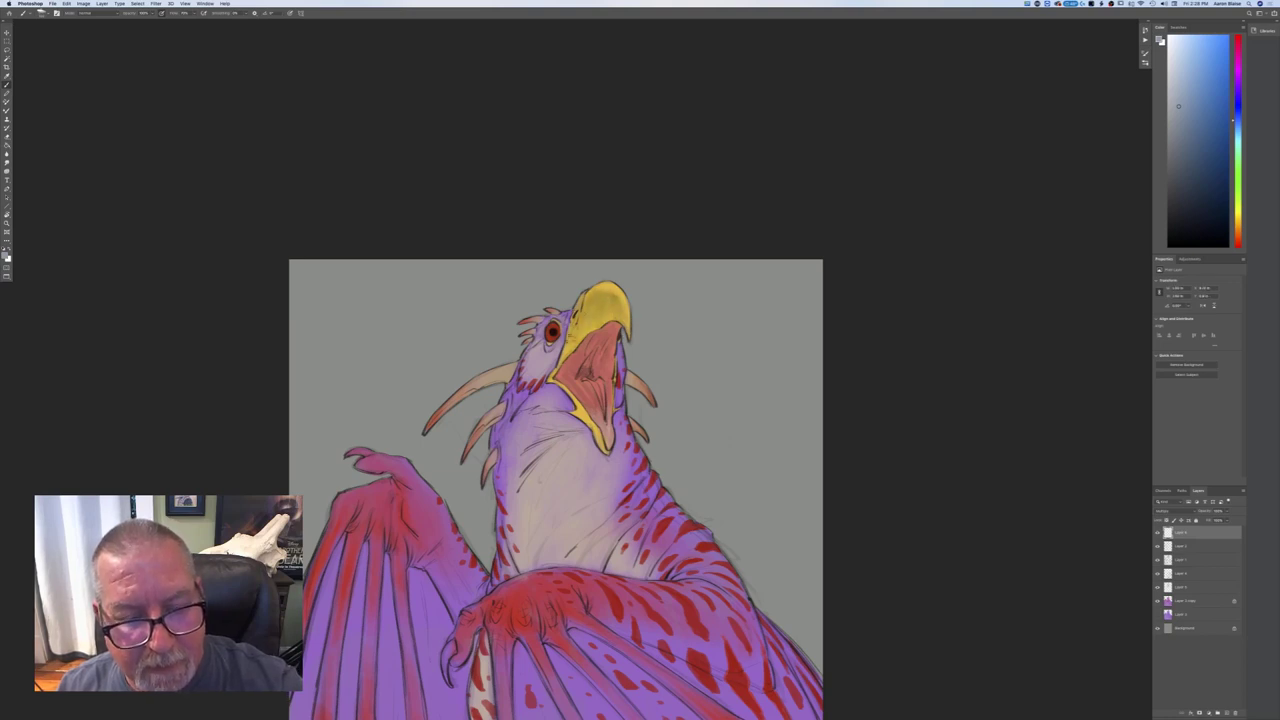
mouse_move(587, 328)
left_mouse_down()
mouse_move(606, 316)
mouse_move(591, 345)
mouse_move(590, 366)
mouse_move(606, 338)
mouse_move(598, 378)
mouse_move(606, 336)
mouse_move(572, 368)
left_mouse_up()
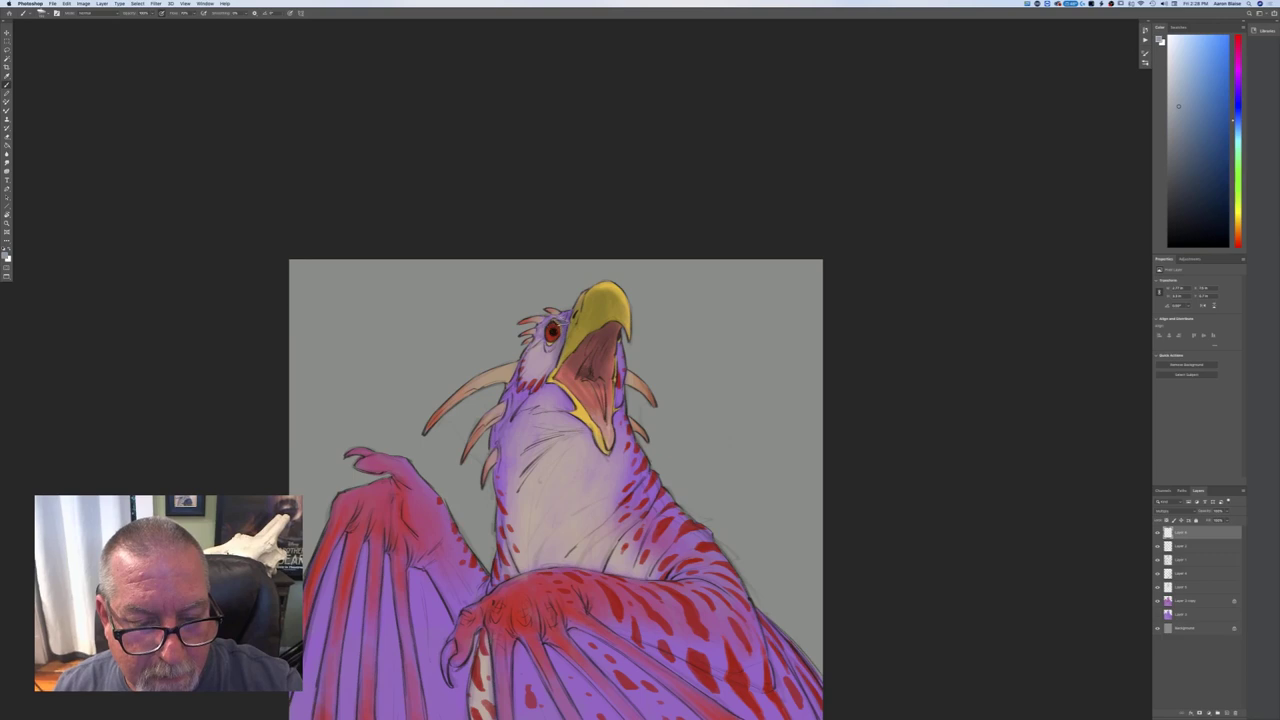
mouse_move(550, 360)
left_mouse_down()
mouse_move(530, 352)
mouse_move(530, 366)
mouse_move(546, 360)
mouse_move(526, 391)
left_mouse_up()
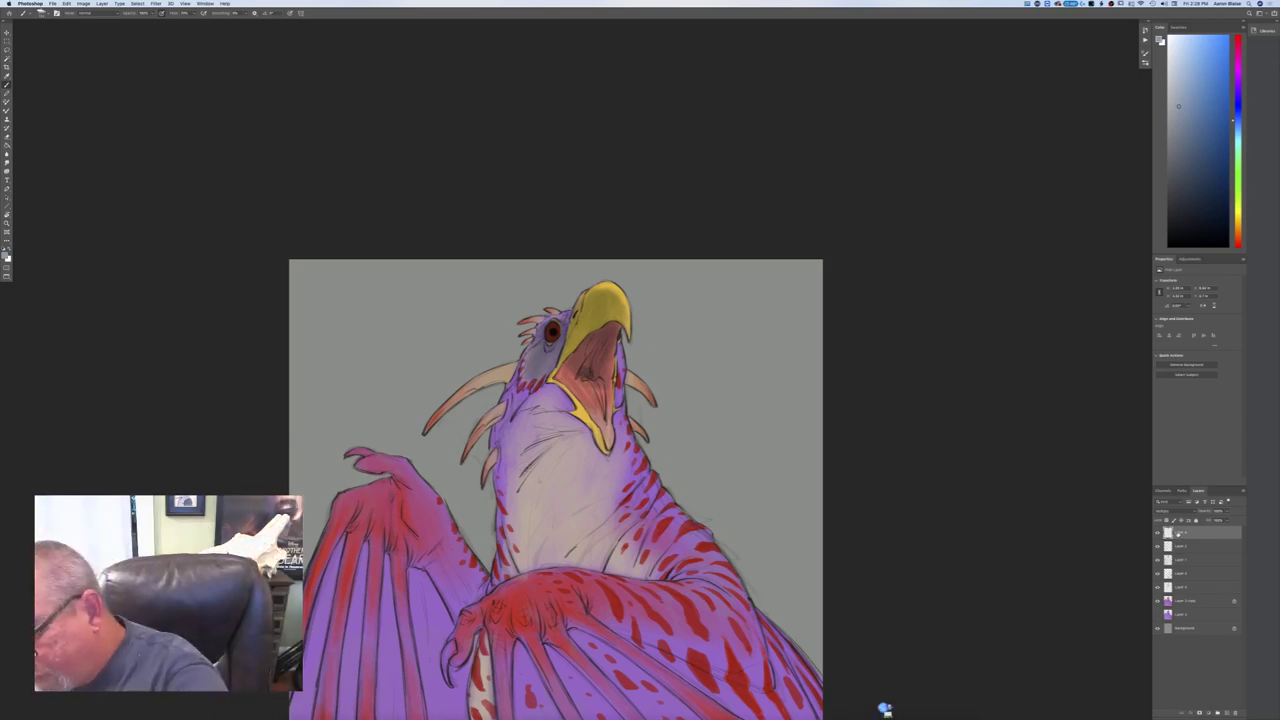
- Replace the shading layer with a fresh empty layer at the top of the stack, set to Multiply
left_click(1228, 713)
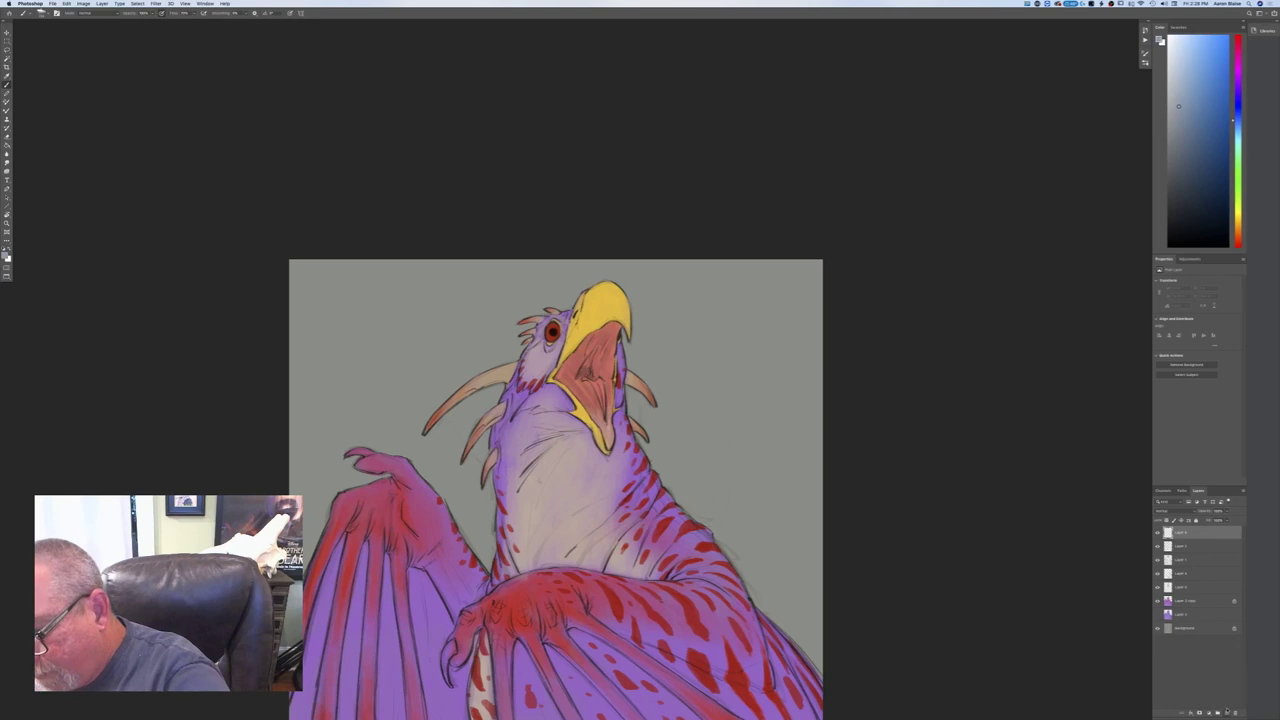
left_click(1163, 502)
left_click(1165, 532)
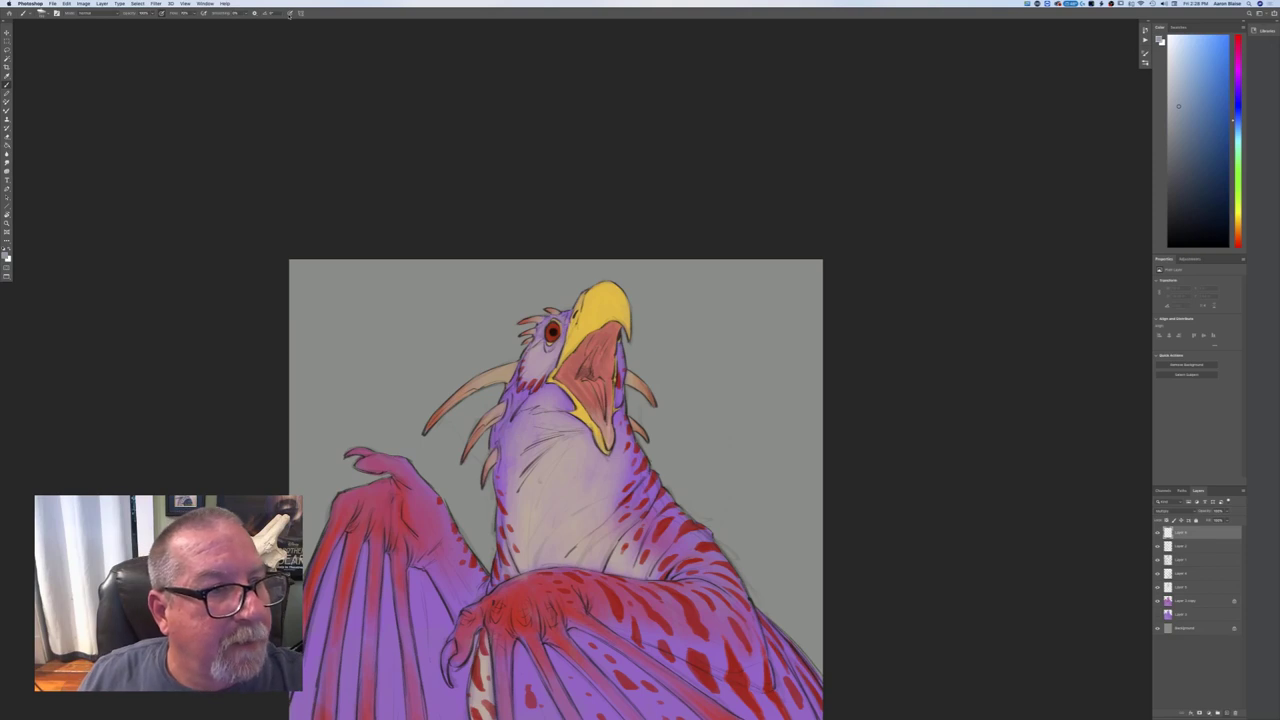
- Switch to a different brush preset from the current brush group for the shading
left_click(40, 13)
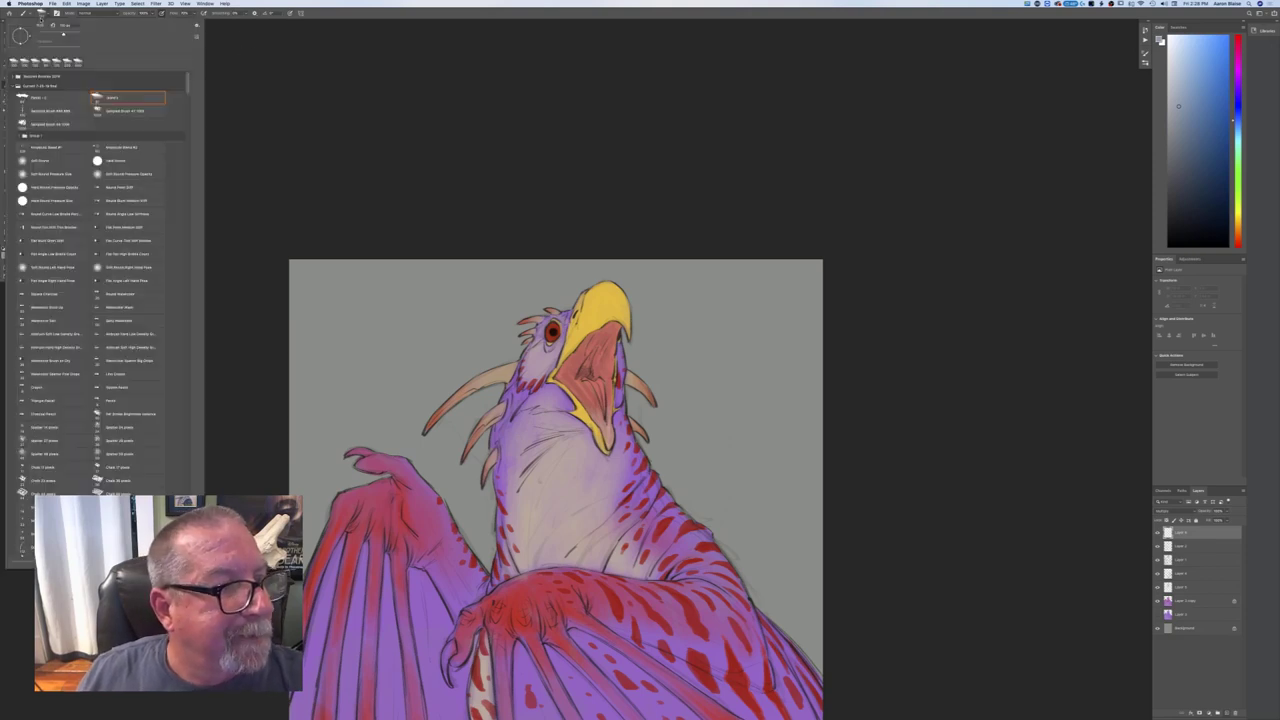
left_click(40, 98)
left_click(221, 296)
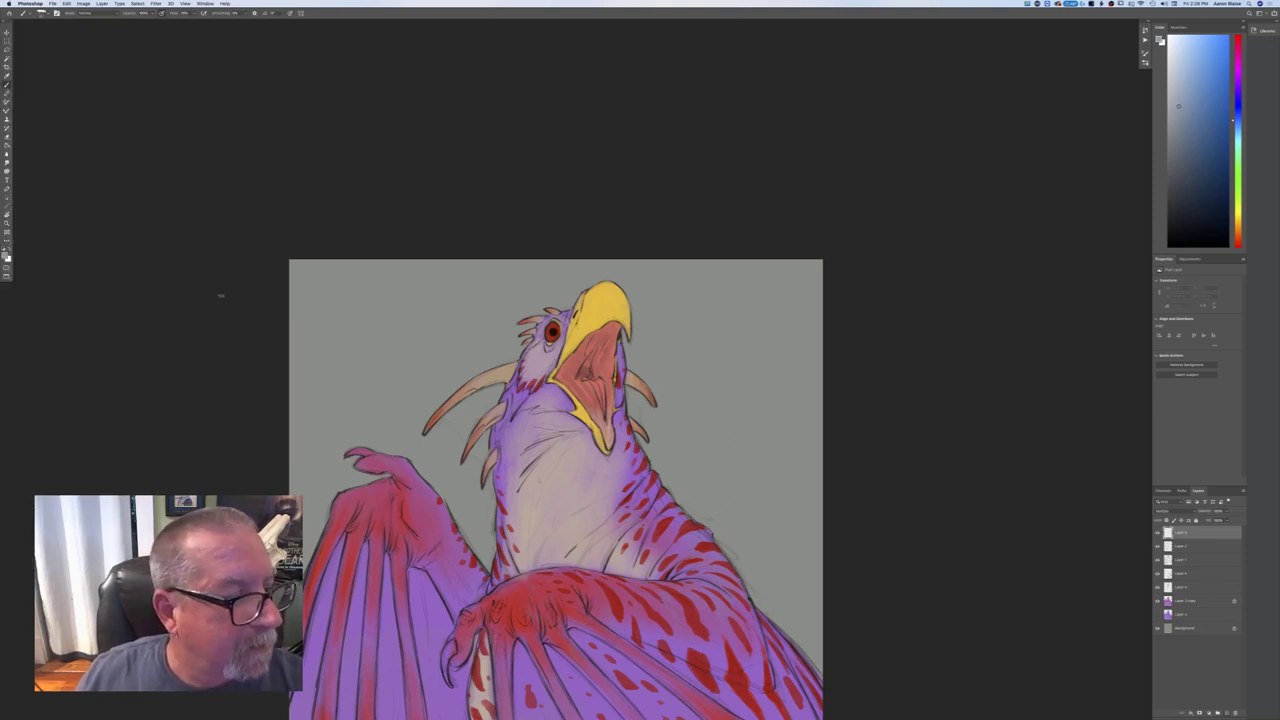
- Set the foreground color to a muted warm gray-brown for shading
left_click(7, 257)
left_click(168, 264)
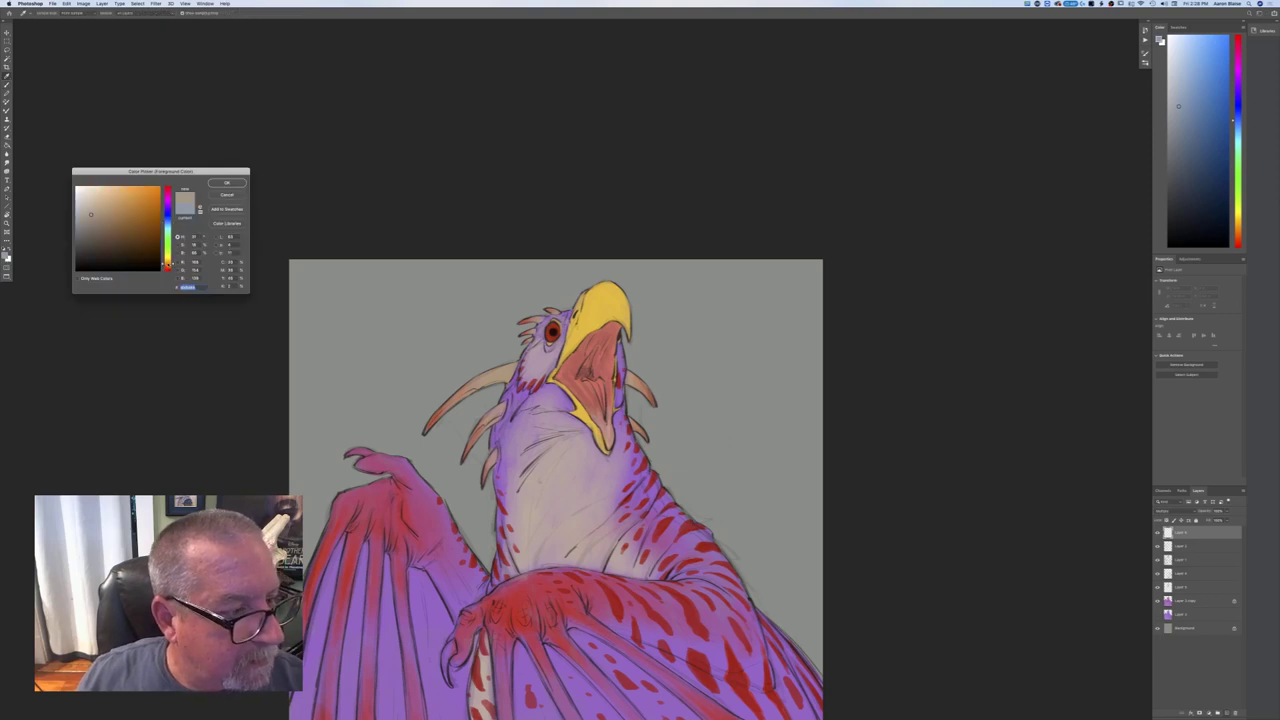
left_click_drag(169, 261, 167, 266)
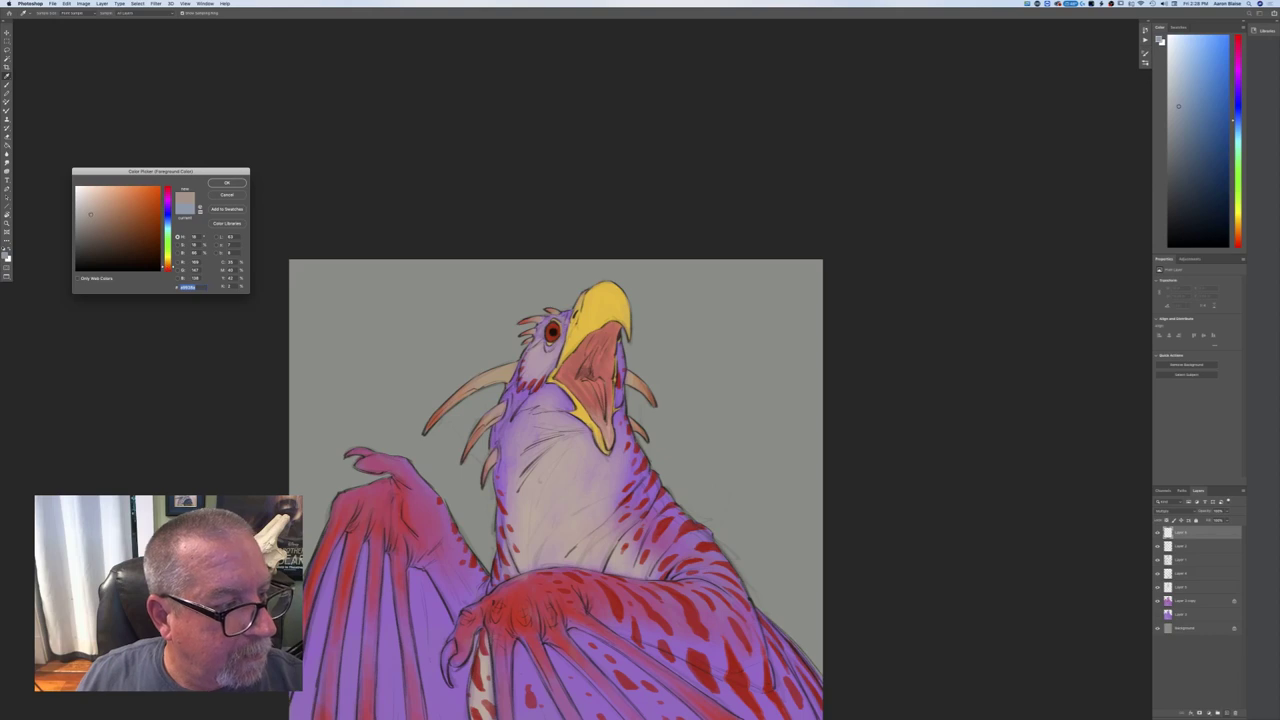
left_click(91, 218)
left_click(222, 184)
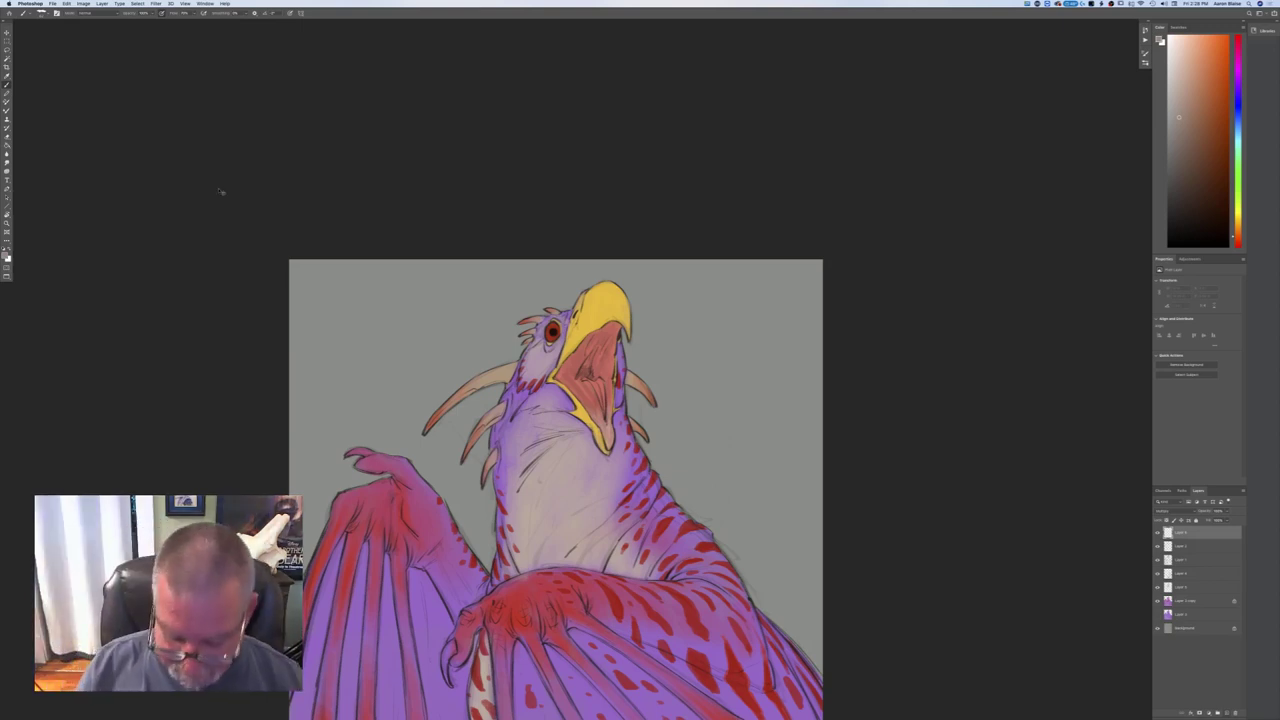
- Shade the inside of the open mouth and the far cheek behind the beak with warm gray-brown brush strokes
key("super+equal")
mouse_move(512, 295)
left_mouse_down()
mouse_move(529, 295)
mouse_move(505, 294)
left_mouse_up()
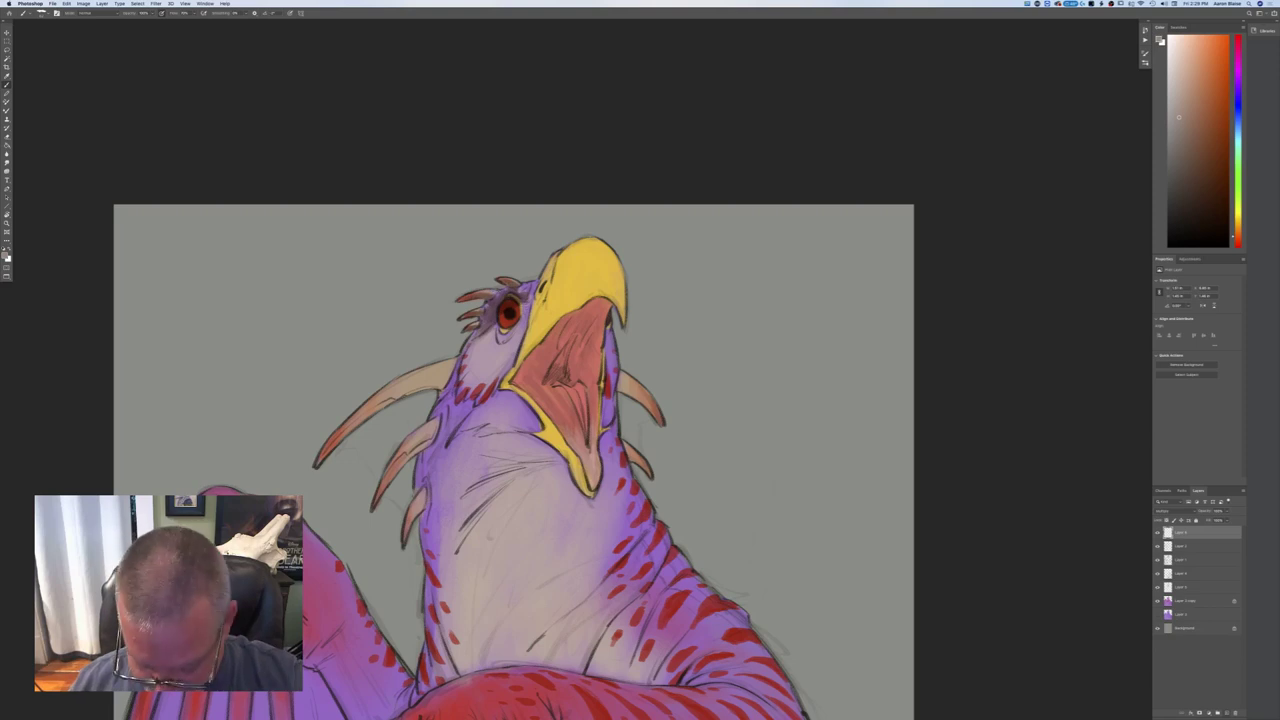
key("p")
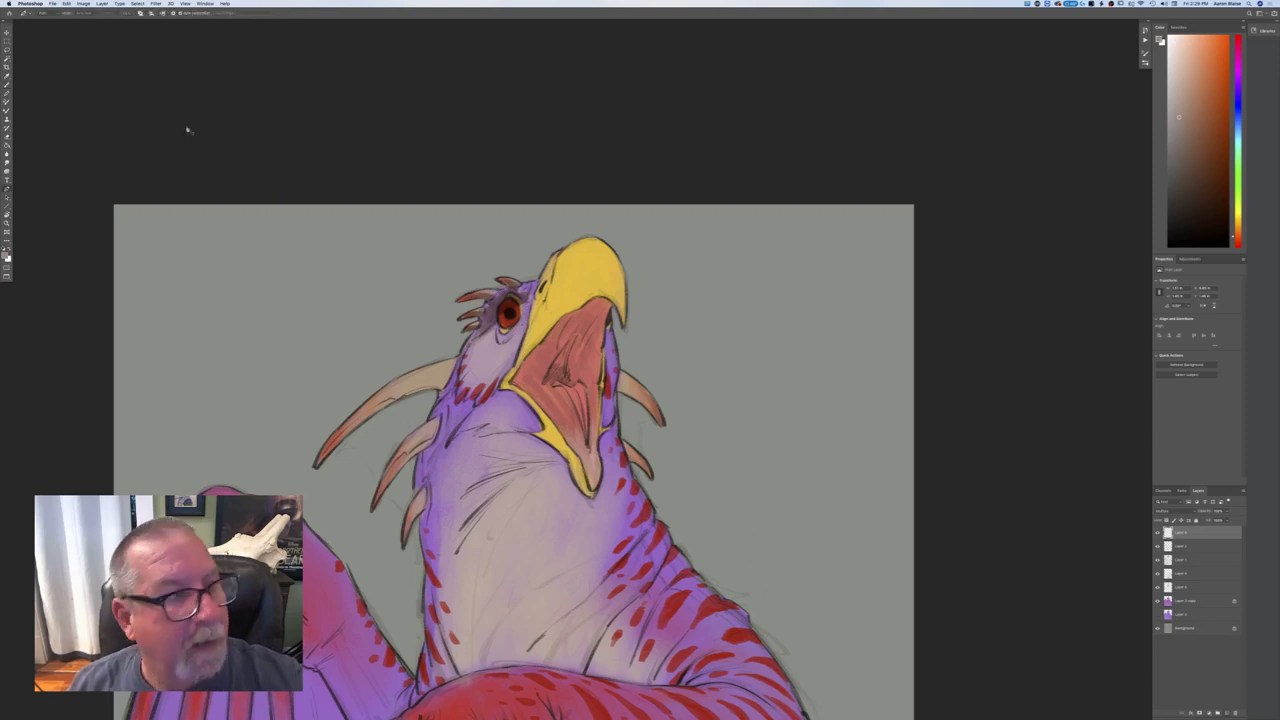
left_click(6, 85)
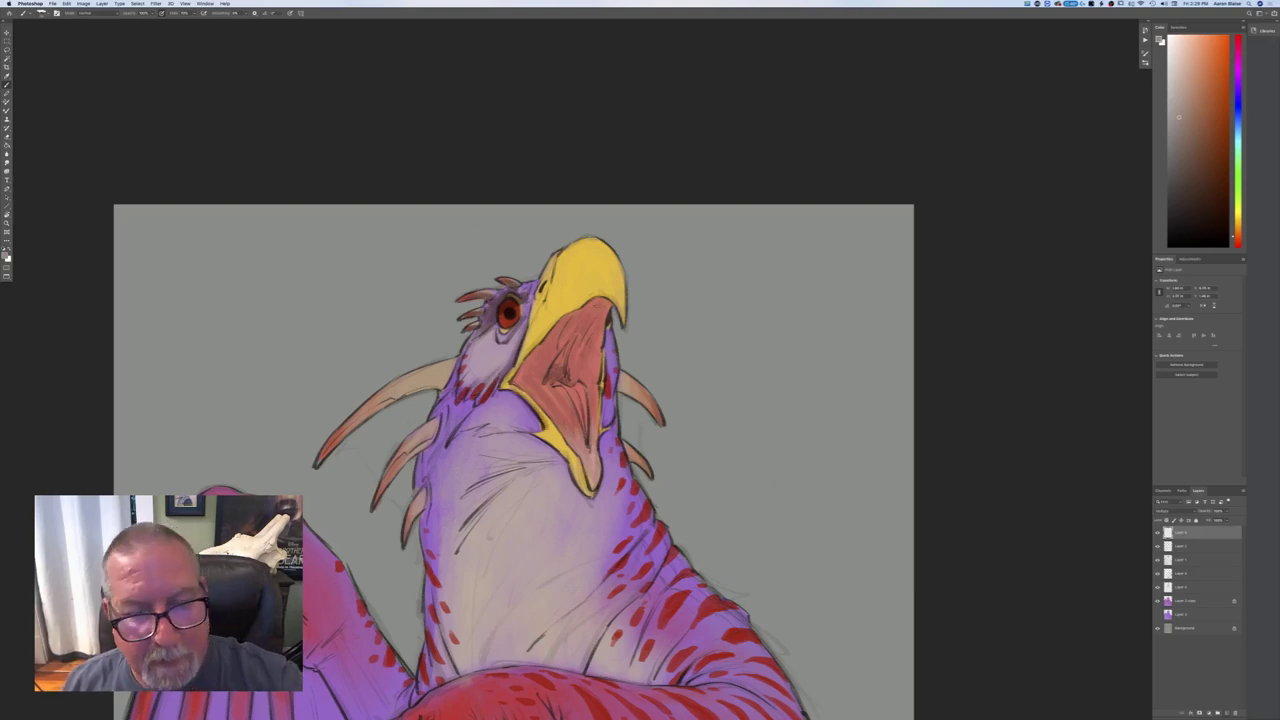
mouse_move(604, 308)
left_mouse_down()
mouse_move(600, 336)
mouse_move(586, 314)
mouse_move(598, 303)
mouse_move(566, 318)
mouse_move(552, 355)
mouse_move(565, 372)
mouse_move(586, 352)
mouse_move(594, 372)
mouse_move(570, 386)
mouse_move(546, 376)
mouse_move(532, 362)
mouse_move(544, 346)
mouse_move(524, 380)
mouse_move(592, 405)
mouse_move(572, 414)
mouse_move(584, 406)
mouse_move(583, 437)
left_mouse_up()
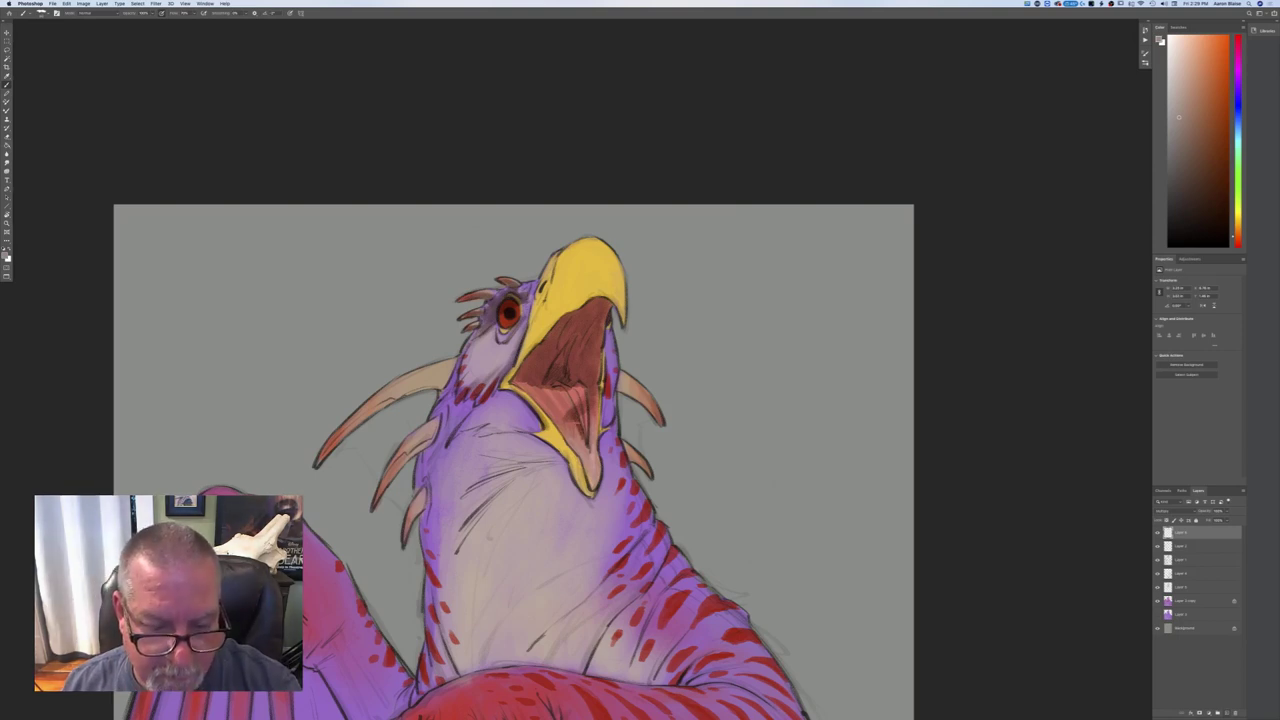
left_click_drag(584, 386, 564, 408)
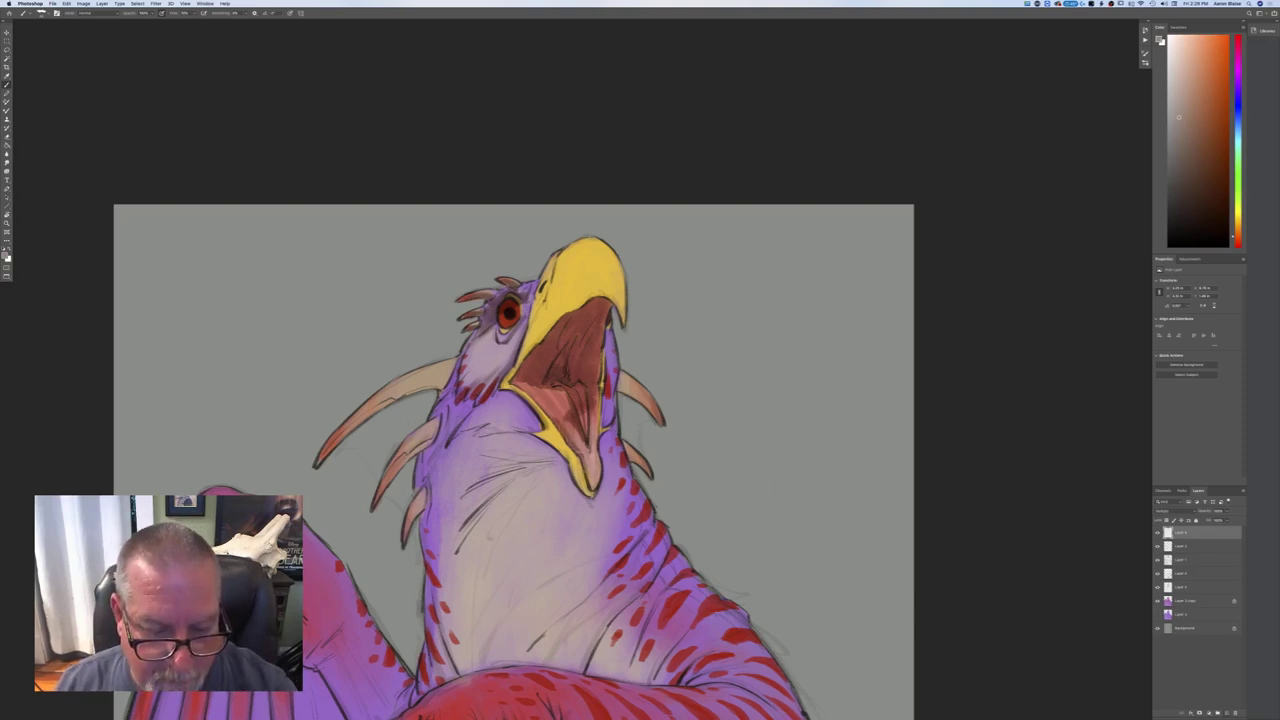
mouse_move(570, 437)
left_mouse_down()
mouse_move(560, 398)
mouse_move(514, 384)
left_mouse_up()
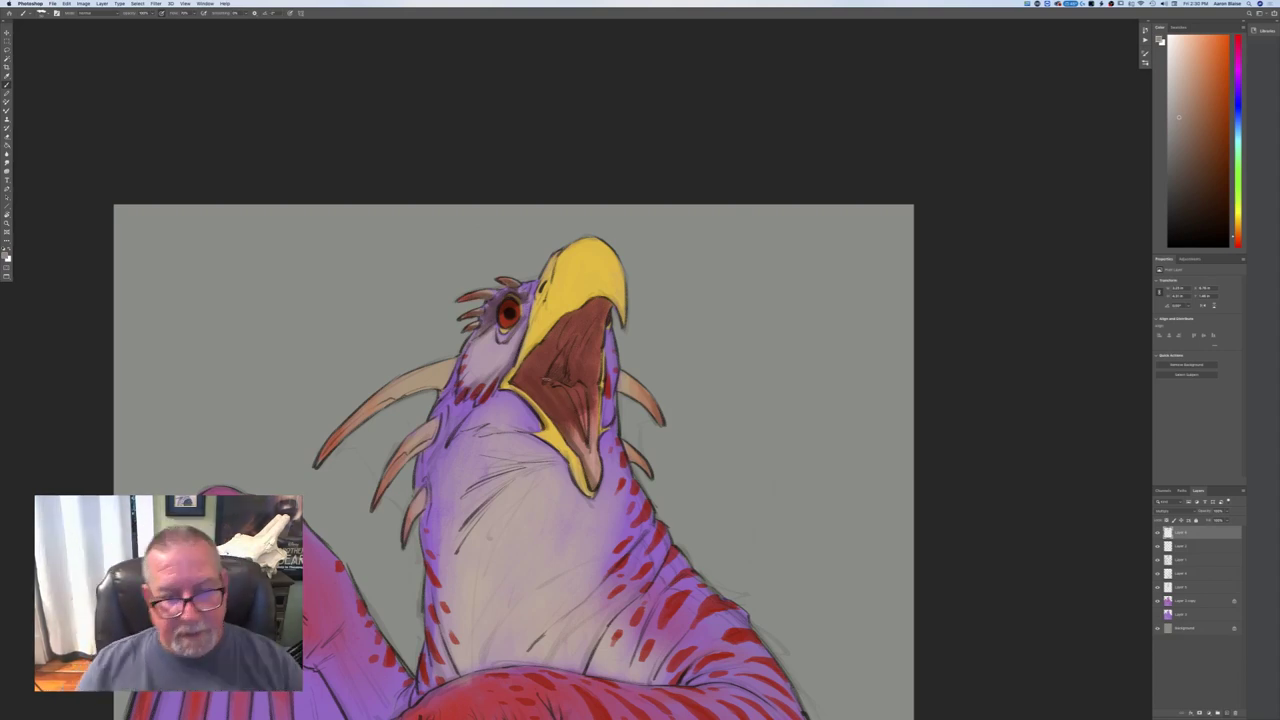
left_click_drag(607, 322, 604, 420)
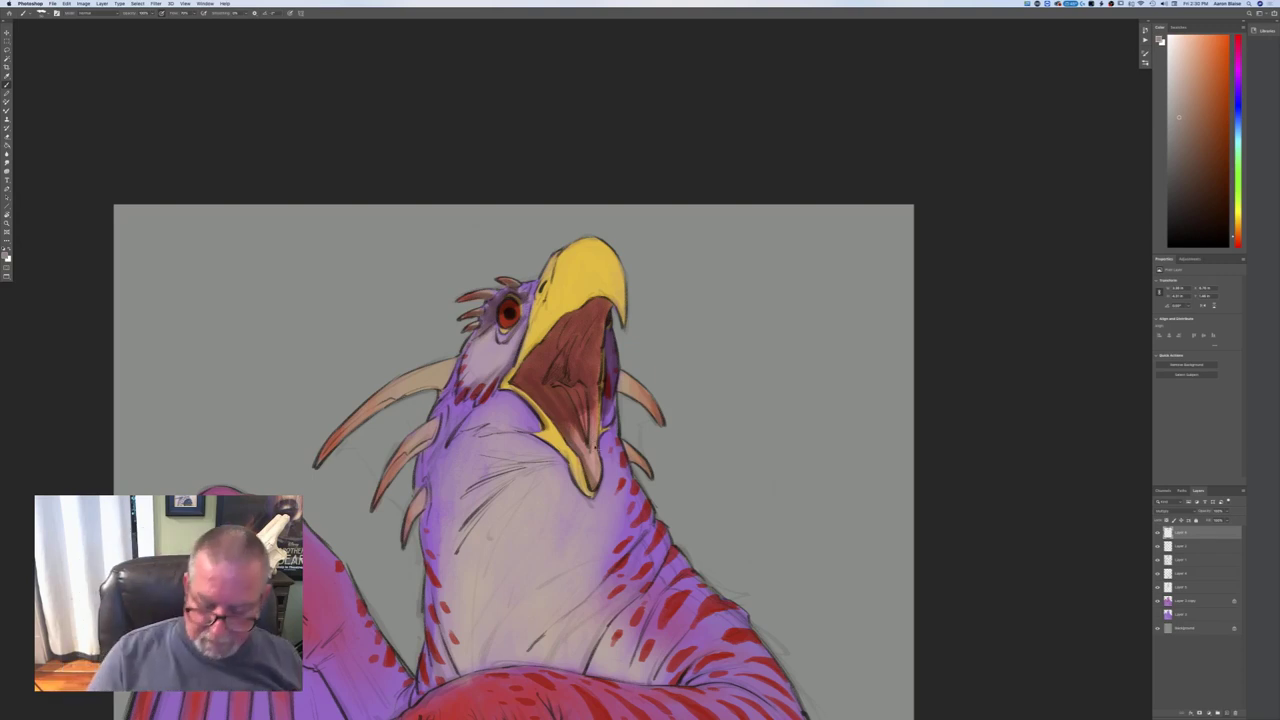
- Shade the upper beak's curved tip and the far side of the neck beside the lower jaw
key("super+minus")
key("super+minus")
key("super+plus")
key("super+plus")
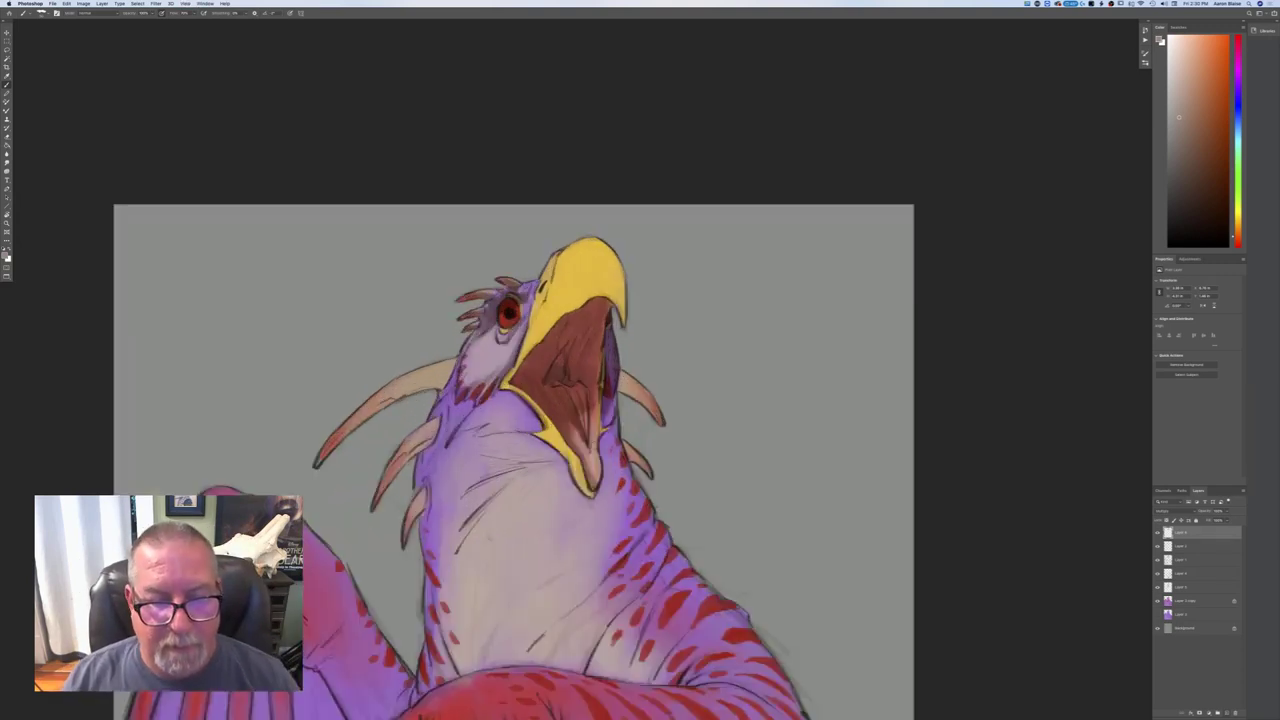
mouse_move(625, 290)
left_mouse_down()
mouse_move(606, 246)
mouse_move(588, 241)
left_mouse_up()
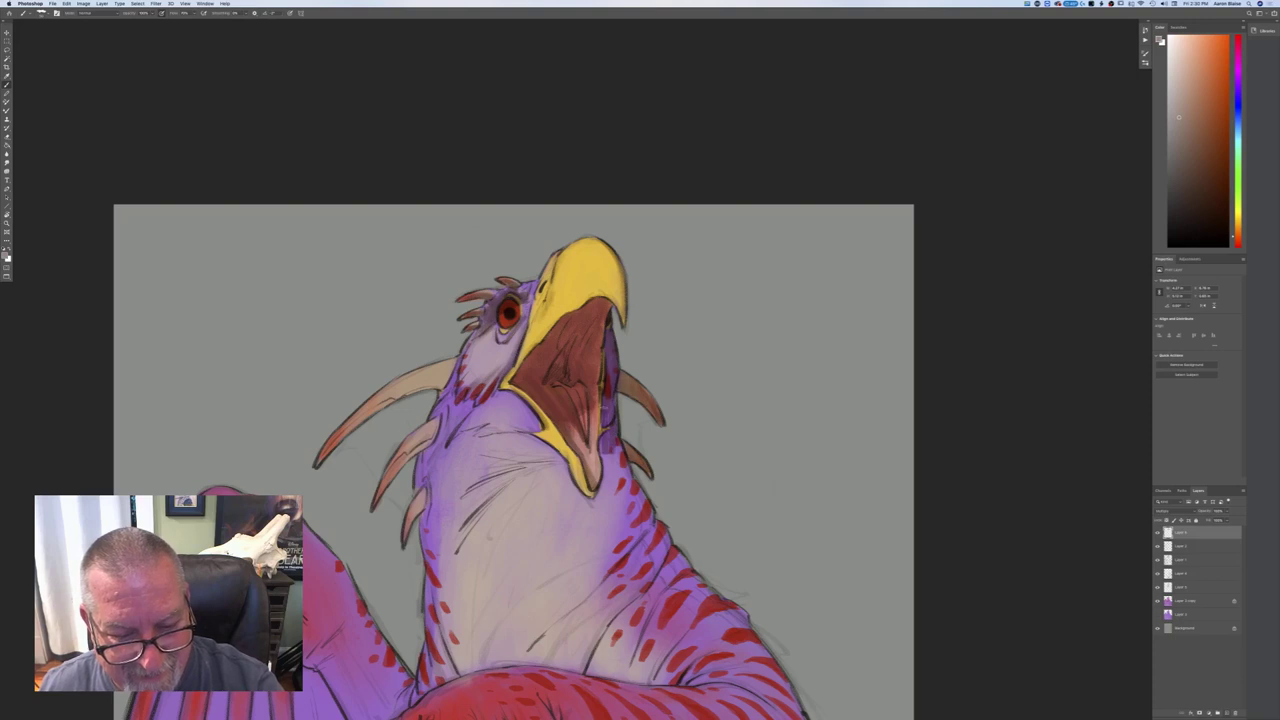
mouse_move(607, 462)
left_mouse_down()
mouse_move(627, 478)
mouse_move(616, 490)
mouse_move(606, 473)
mouse_move(601, 496)
left_mouse_up()
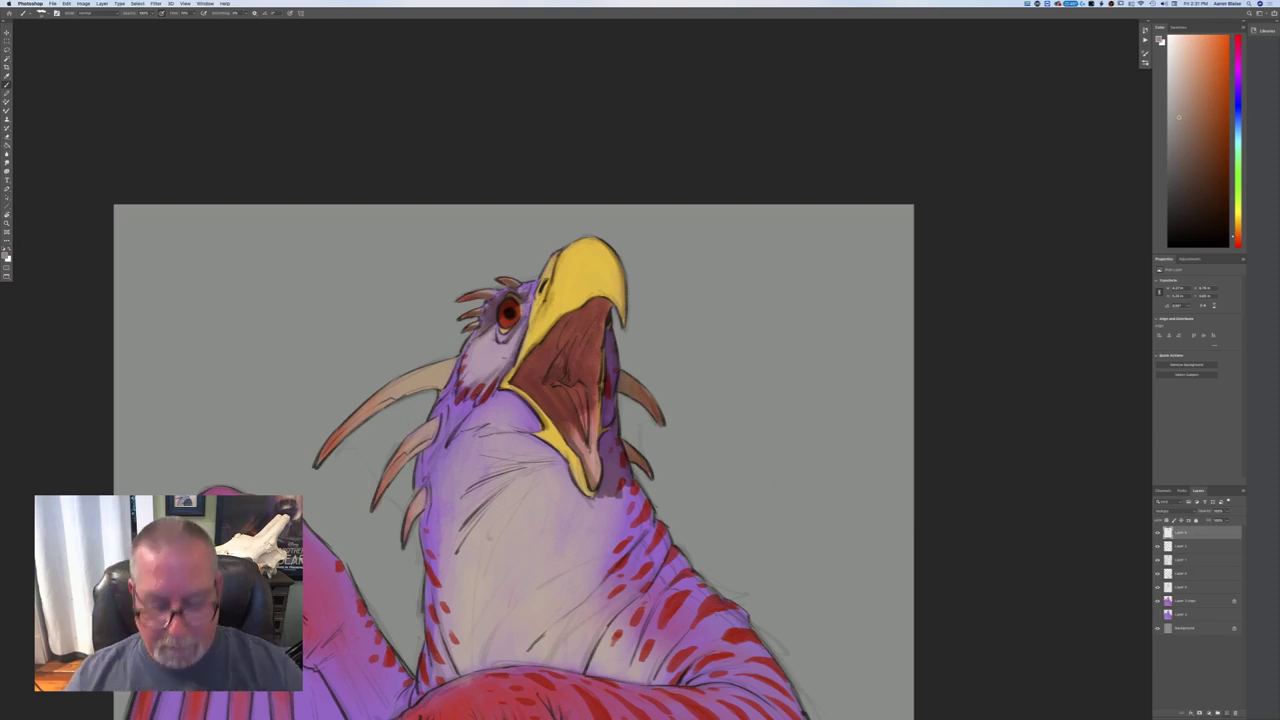
- Rough in the lower jaw's cast shadow on the throat and shade the skin folds beneath the jaw
key("super+minus")
key("super+minus")
key("super+minus")
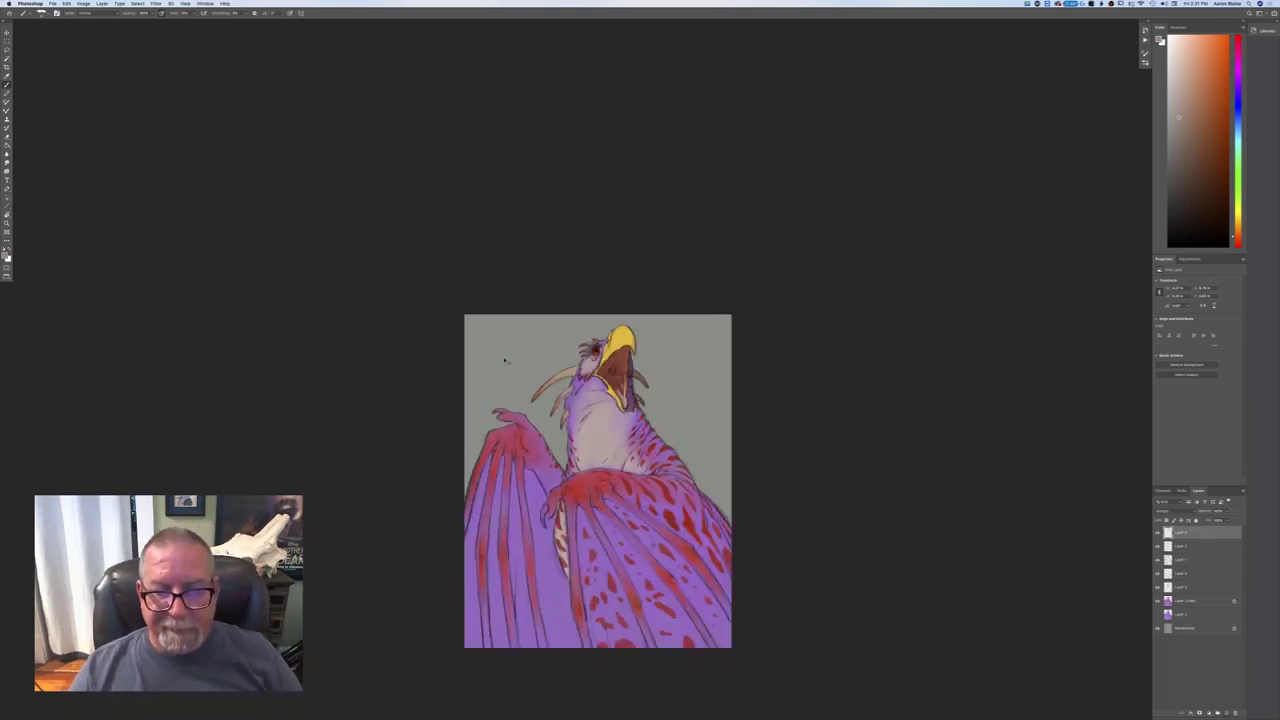
key("super+equal")
key("super+equal")
key("super+equal")
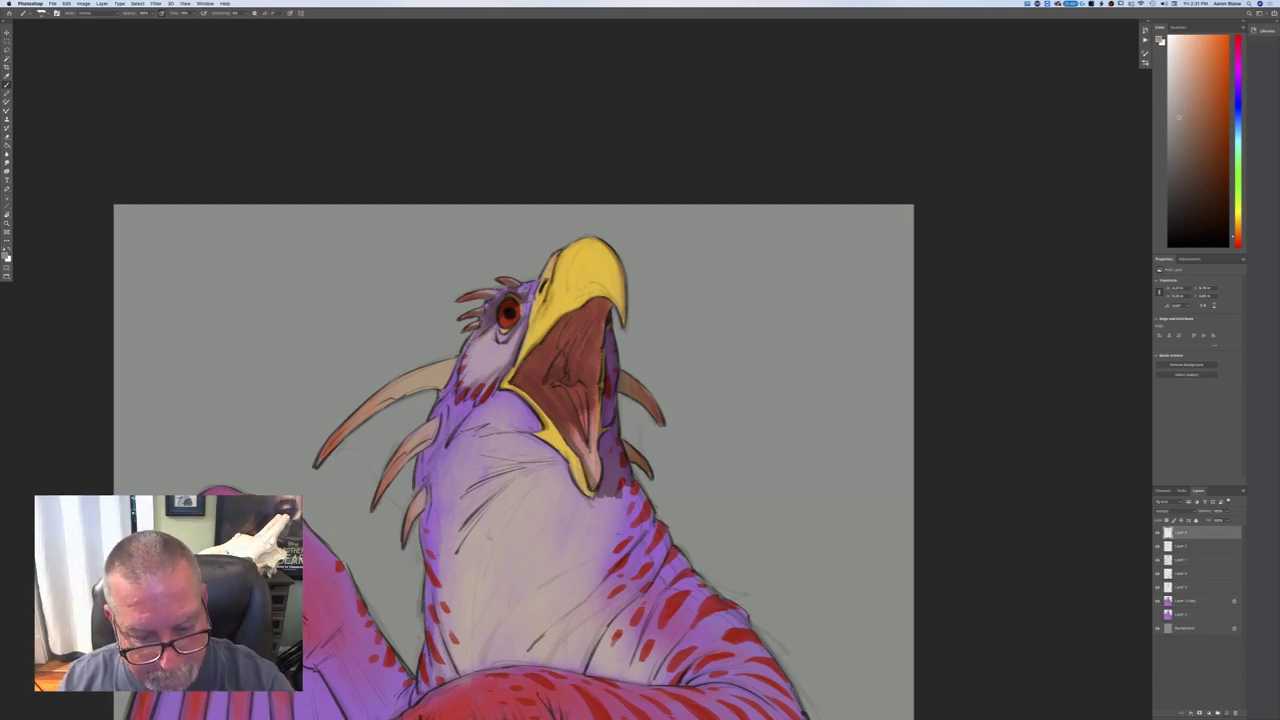
mouse_move(604, 519)
left_mouse_down()
mouse_move(614, 566)
mouse_move(586, 567)
mouse_move(579, 494)
mouse_move(532, 466)
mouse_move(552, 453)
mouse_move(536, 458)
mouse_move(508, 432)
mouse_move(526, 448)
left_mouse_up()
mouse_move(552, 441)
left_mouse_down()
mouse_move(536, 455)
mouse_move(547, 449)
left_mouse_up()
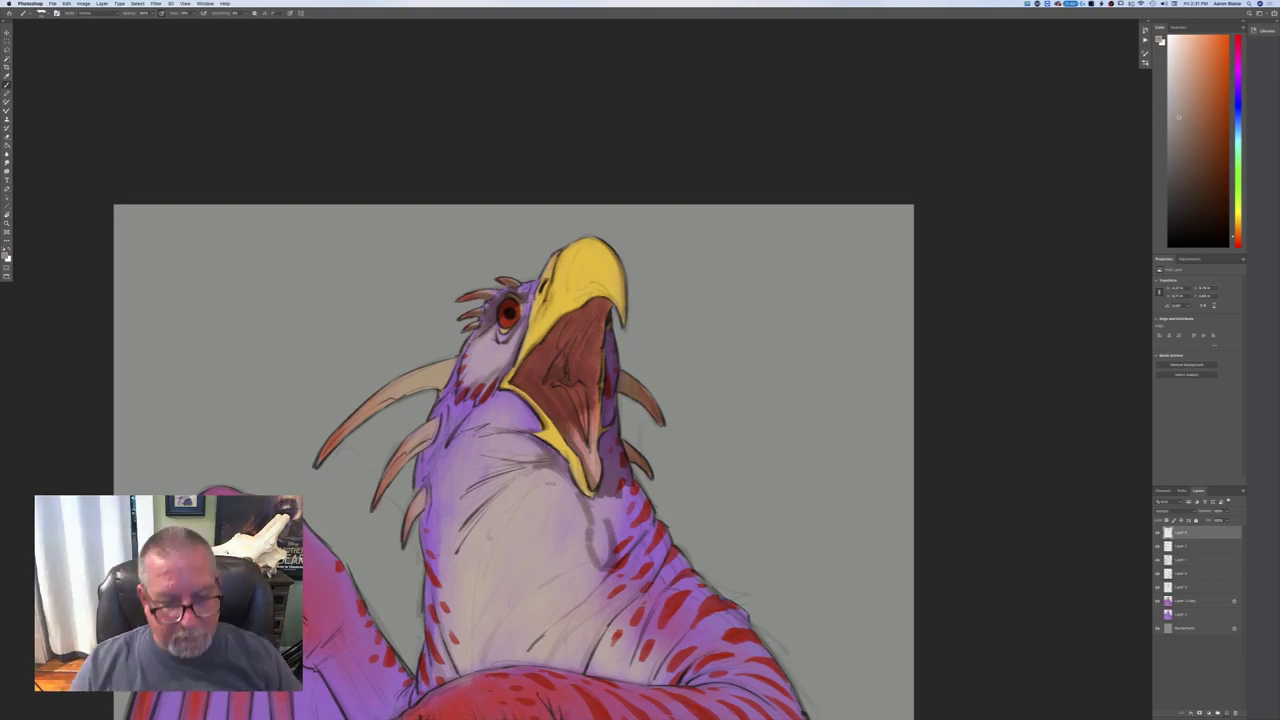
mouse_move(540, 462)
left_mouse_down()
mouse_move(488, 462)
mouse_move(480, 476)
mouse_move(501, 475)
mouse_move(461, 494)
left_mouse_up()
mouse_move(496, 432)
left_mouse_down()
mouse_move(470, 427)
mouse_move(536, 433)
left_mouse_up()
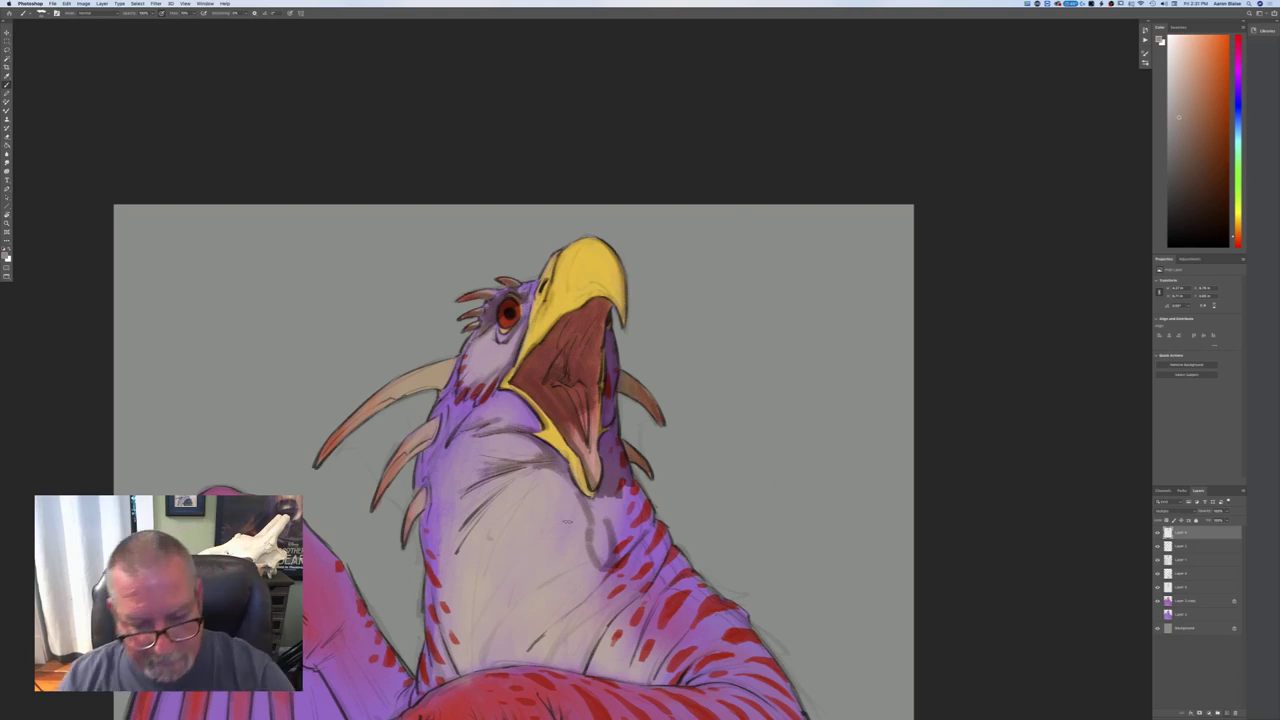
- Fill in the jaw's cast shadow across the neck and taper it down onto the pale throat
mouse_move(642, 497)
left_mouse_down()
mouse_move(655, 532)
mouse_move(607, 520)
mouse_move(603, 500)
mouse_move(598, 524)
mouse_move(592, 502)
mouse_move(603, 512)
mouse_move(571, 492)
mouse_move(600, 551)
left_mouse_up()
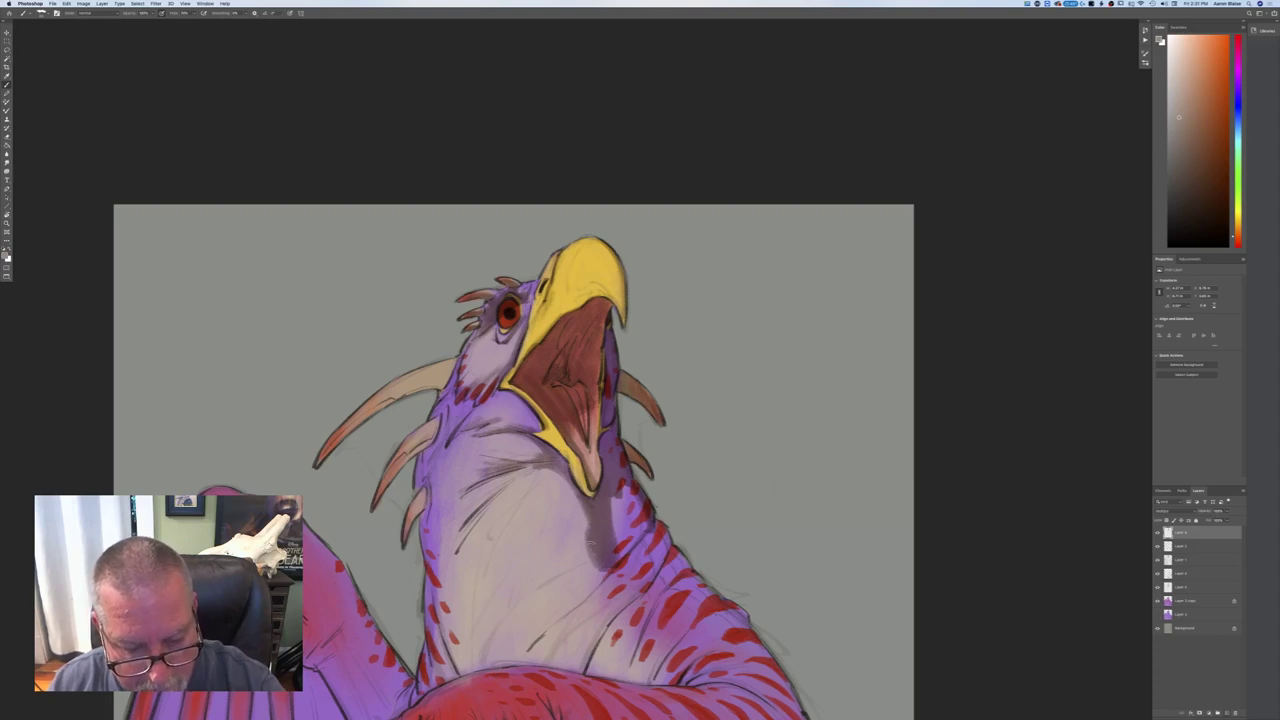
mouse_move(614, 498)
left_mouse_down()
mouse_move(646, 526)
mouse_move(638, 518)
mouse_move(630, 544)
mouse_move(629, 522)
mouse_move(618, 559)
mouse_move(576, 602)
left_mouse_up()
left_click_drag(588, 574, 568, 608)
left_click_drag(572, 602, 564, 614)
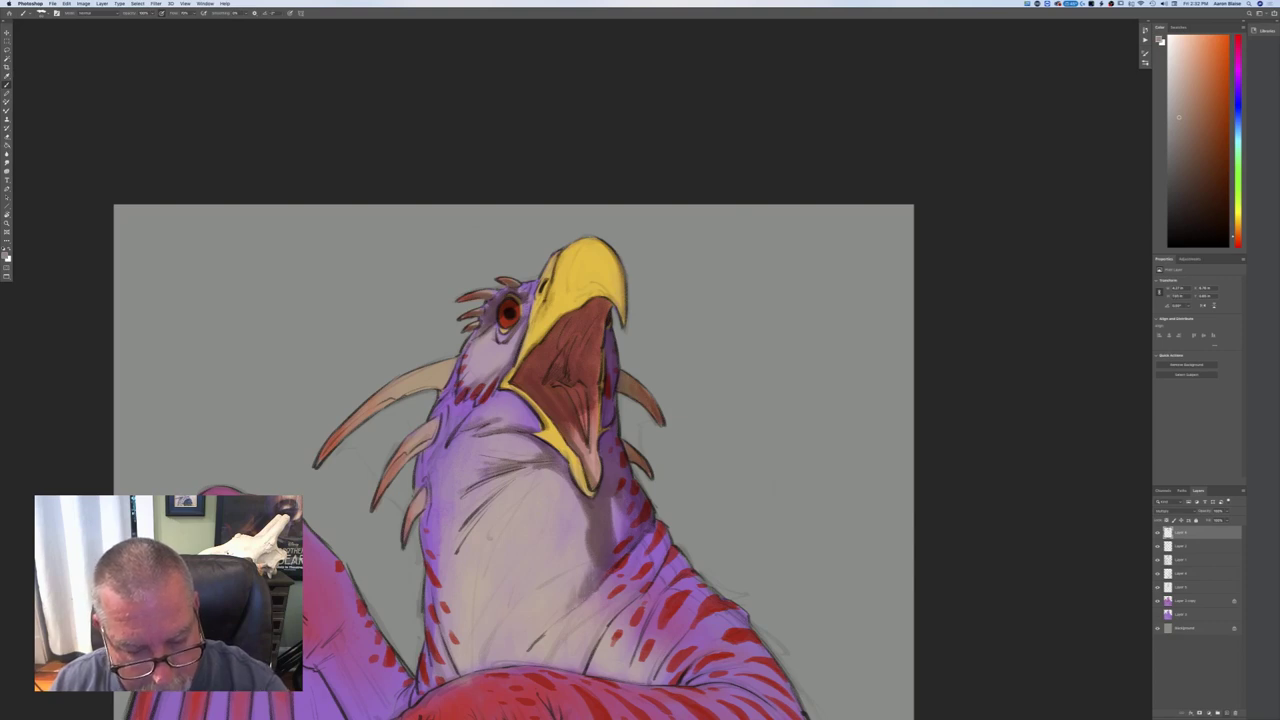
- Sample the shaded neck color and shift its hue to a muted purple as the foreground color
key("super+minus")
key("super+minus")
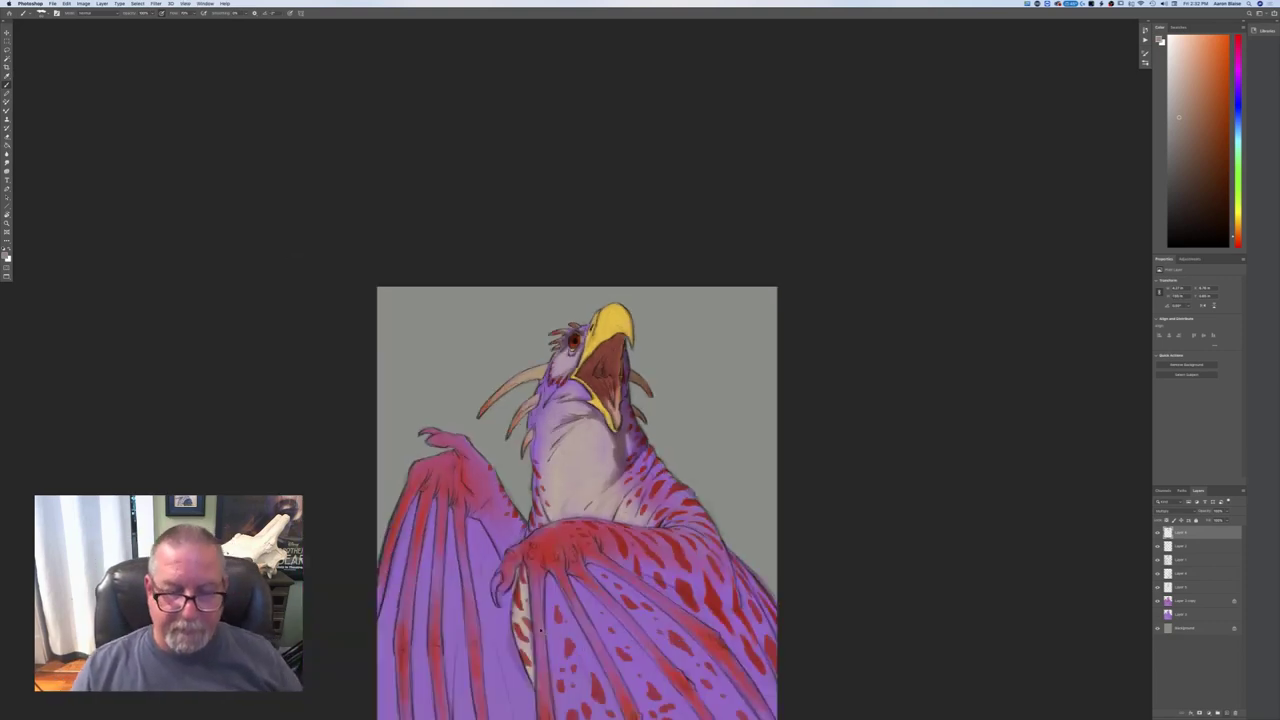
key("super+plus")
key("super+plus")
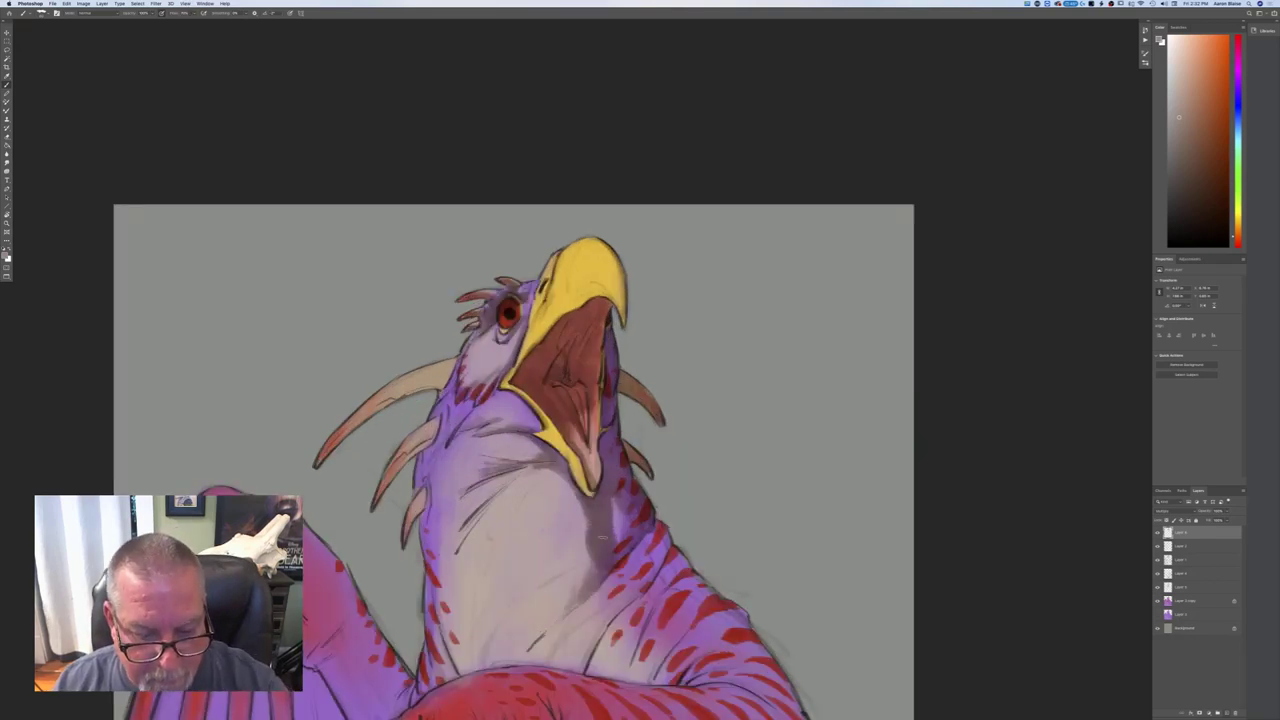
key("n")
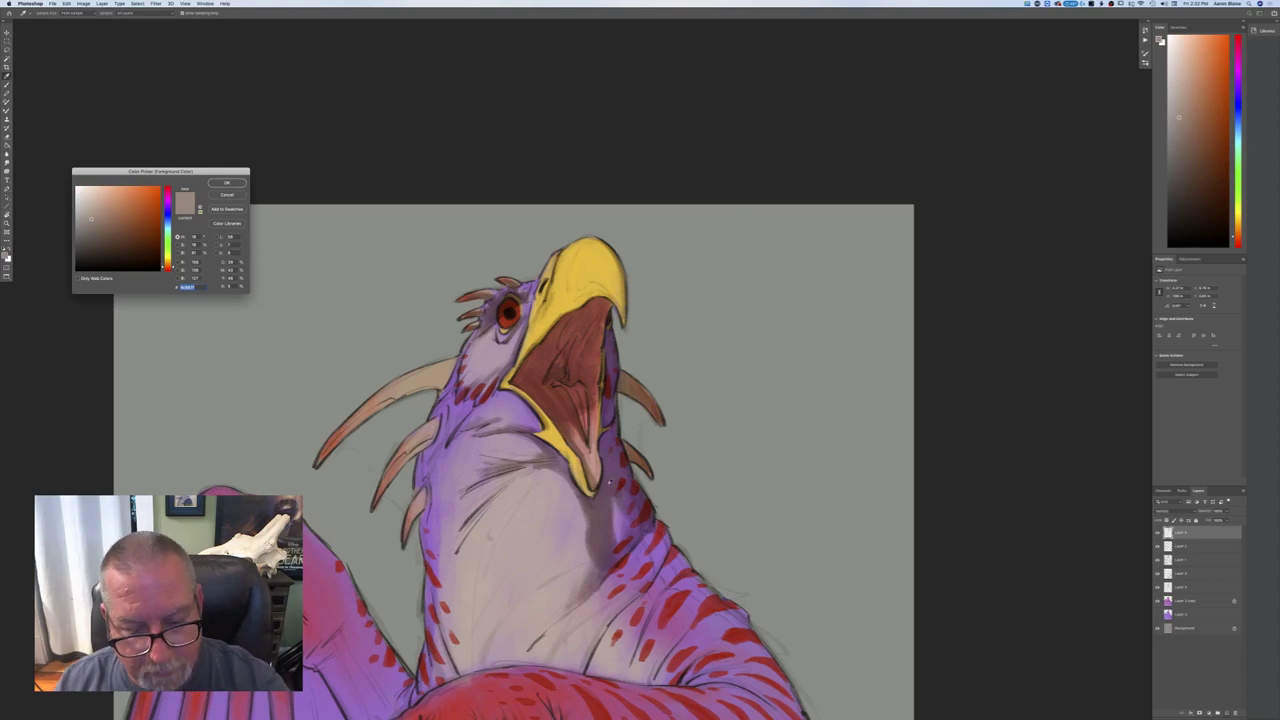
left_click(605, 519)
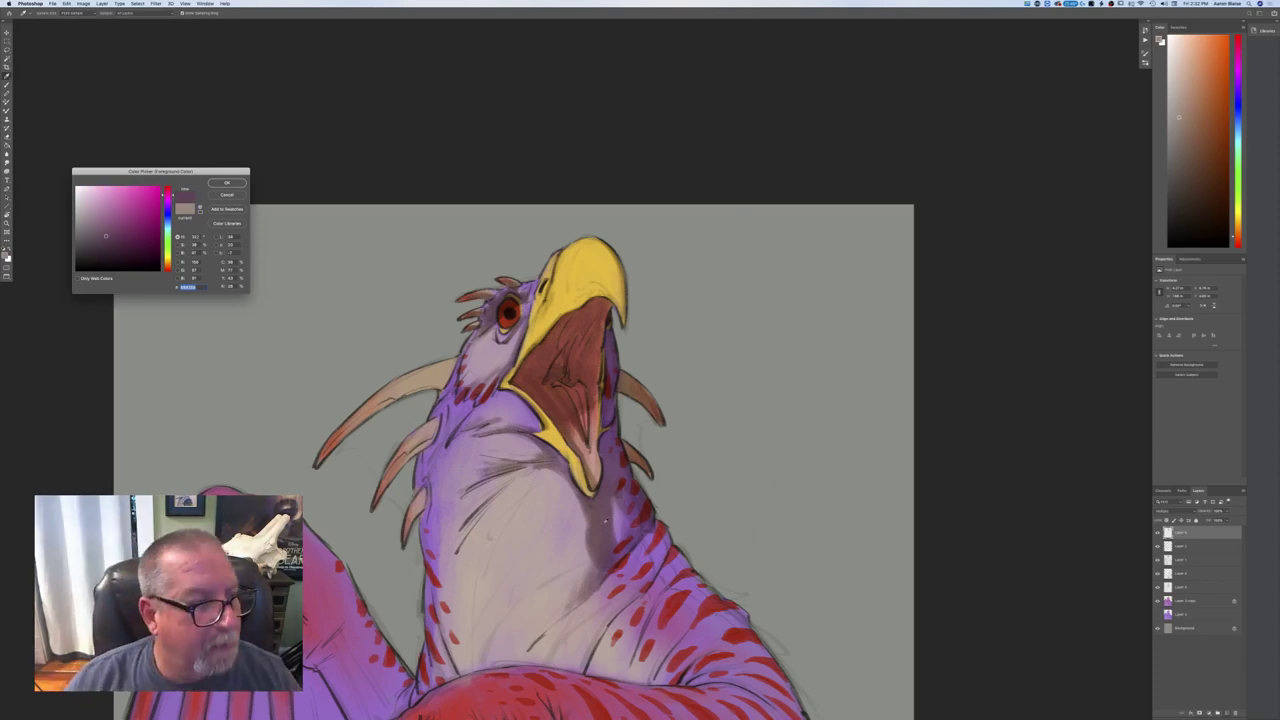
key("Return")
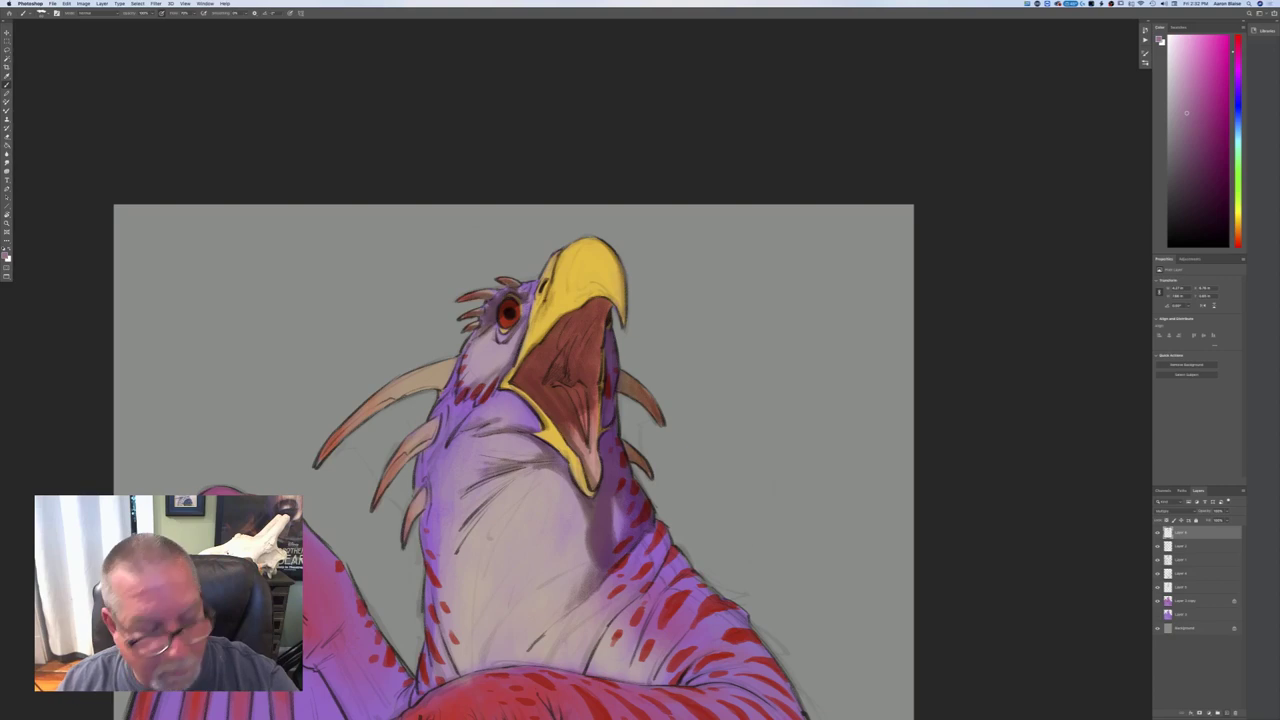
left_click(5, 255)
left_click(164, 200)
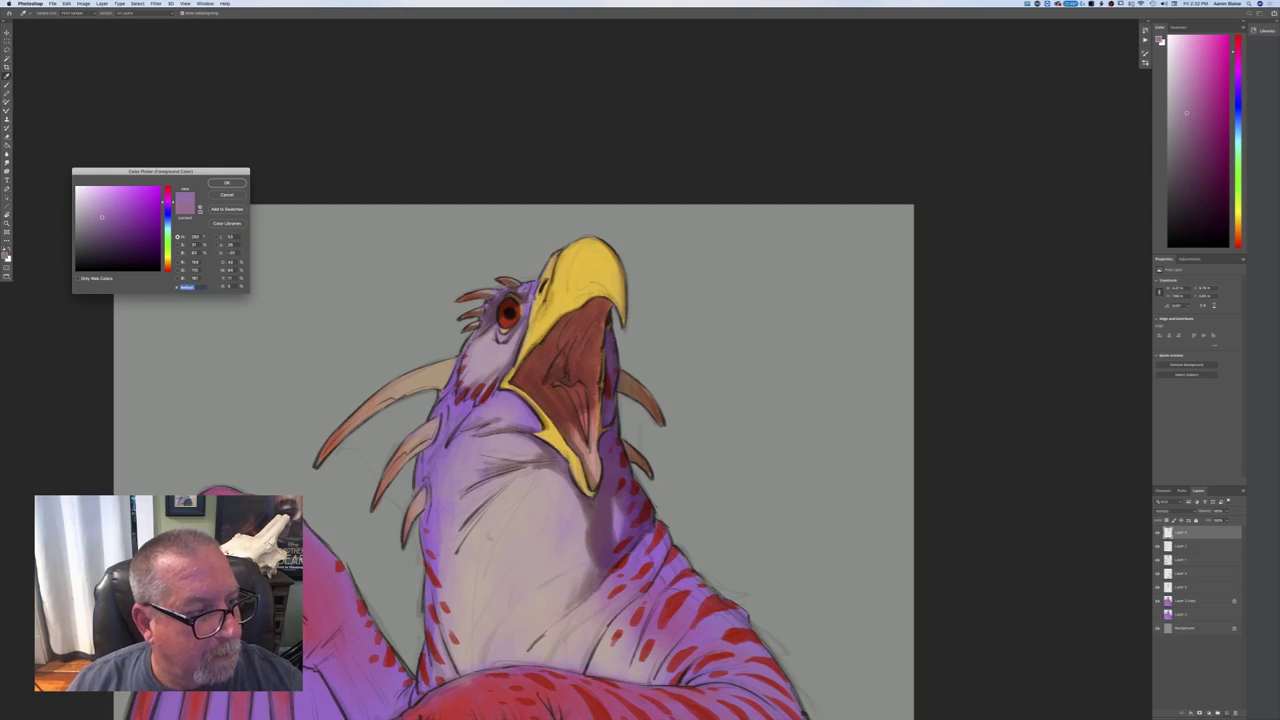
left_click(219, 186)
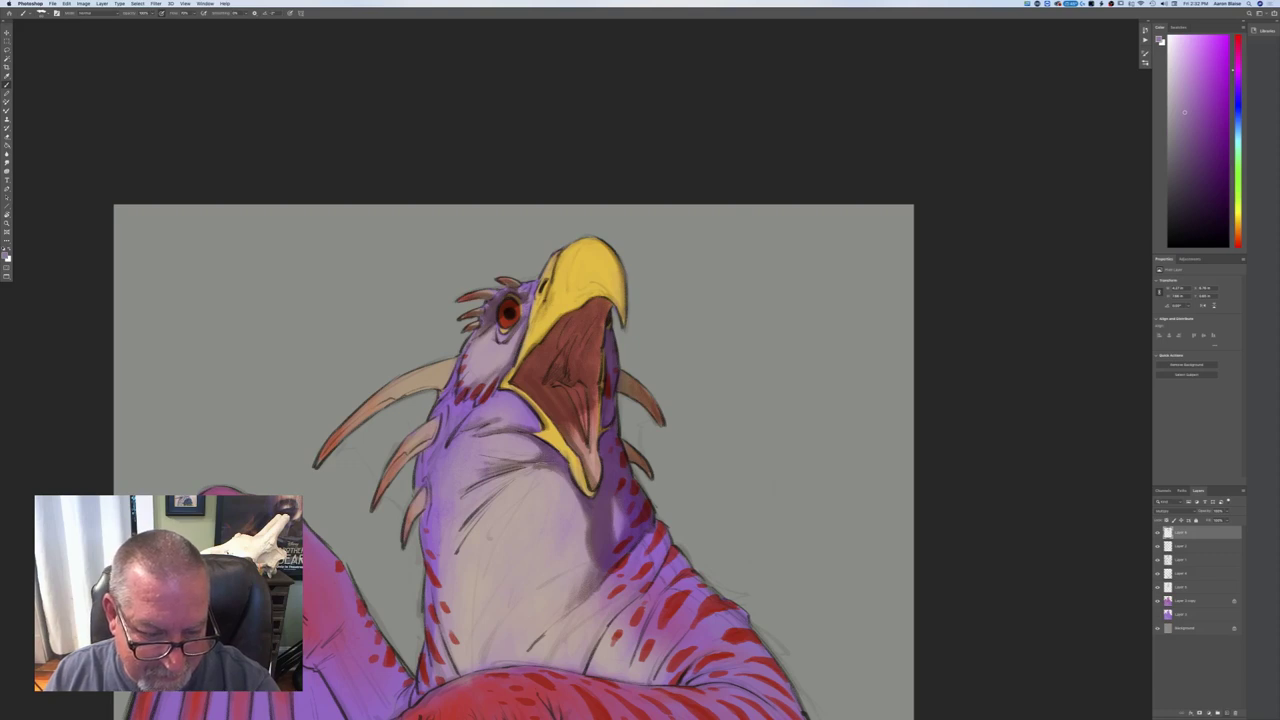
- Deepen the throat fold under the jaw and shade the long curved horn with muted purple
left_click_drag(520, 460, 470, 474)
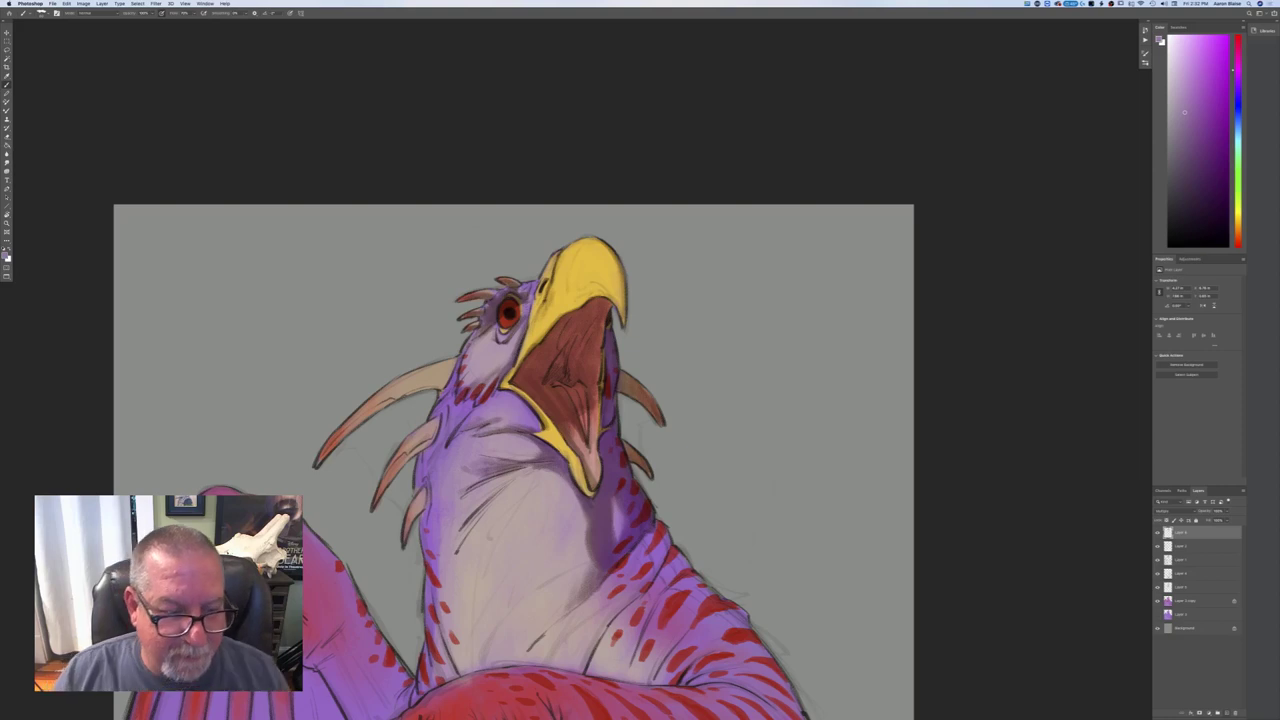
mouse_move(454, 364)
left_mouse_down()
mouse_move(443, 385)
mouse_move(376, 411)
mouse_move(322, 458)
left_mouse_up()
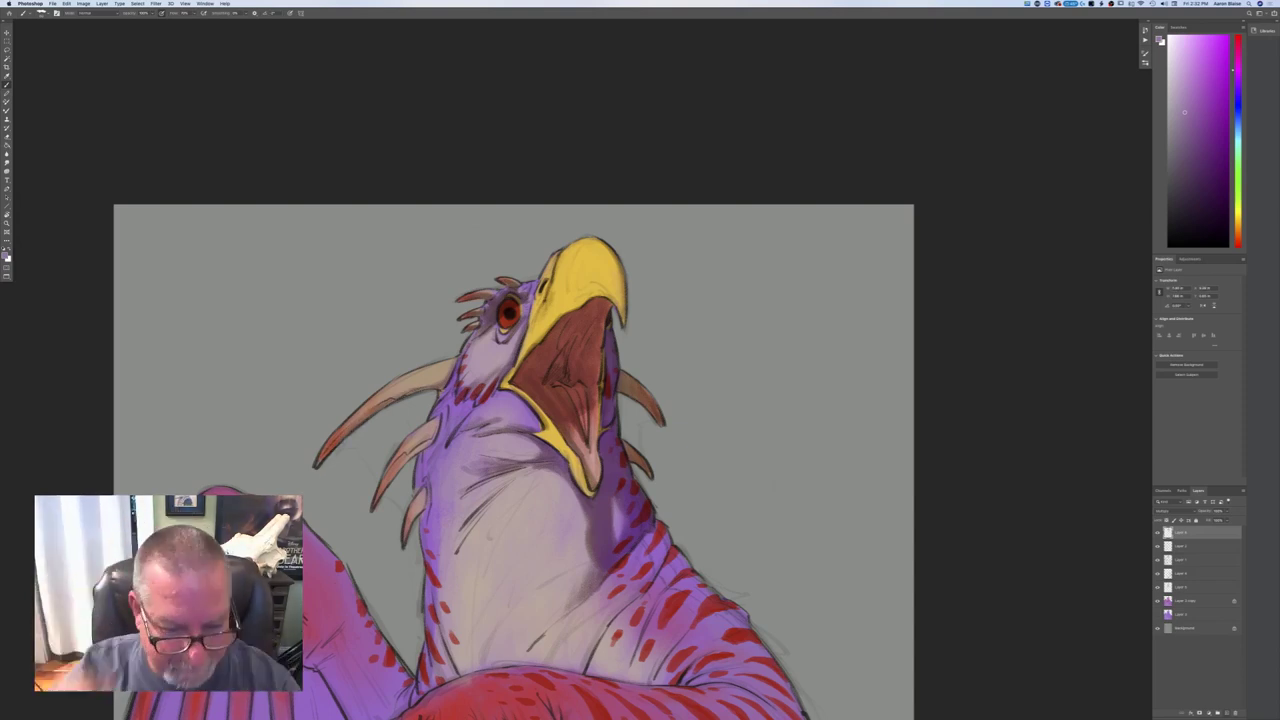
- Shade the spotted side of the neck toward the shoulder and the folds on the lower throat with muted purple
left_click_drag(448, 565, 526, 419)
mouse_move(746, 386)
left_mouse_down()
mouse_move(688, 472)
mouse_move(716, 444)
left_mouse_up()
mouse_move(702, 458)
left_mouse_down()
mouse_move(690, 476)
mouse_move(692, 462)
left_mouse_up()
left_click_drag(684, 480, 666, 504)
left_click_drag(671, 470, 662, 518)
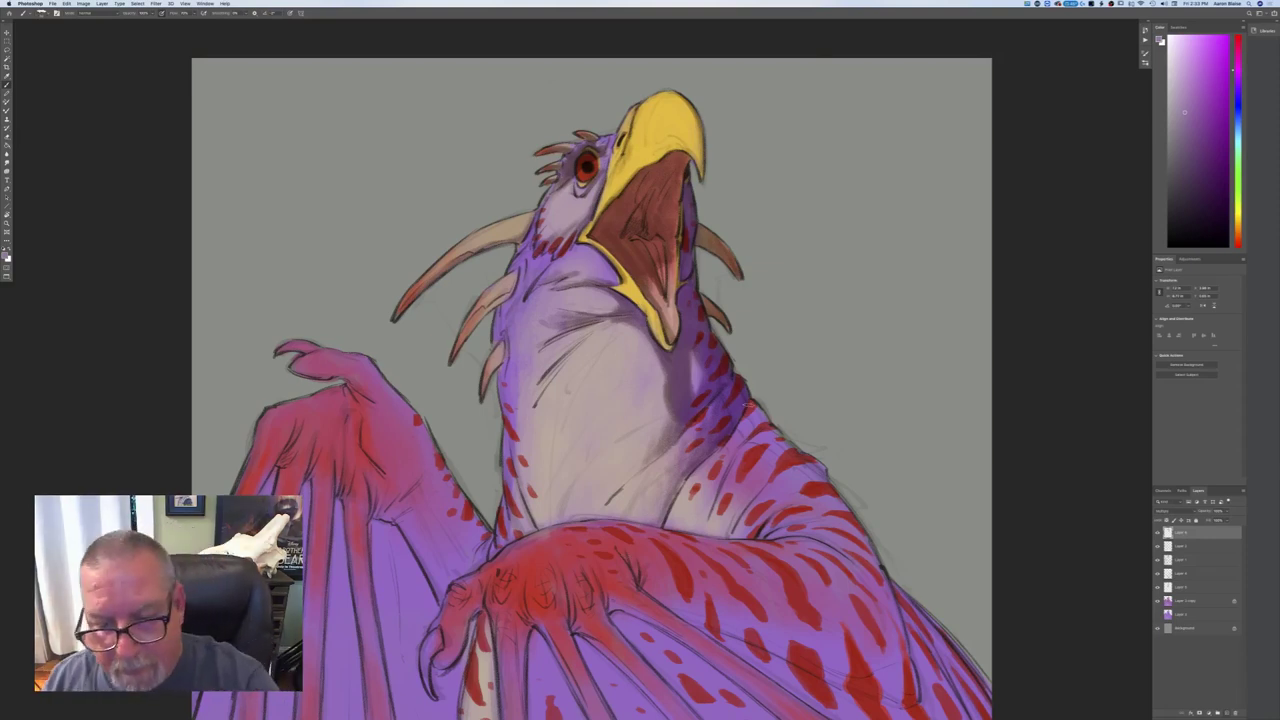
left_click_drag(742, 427, 703, 513)
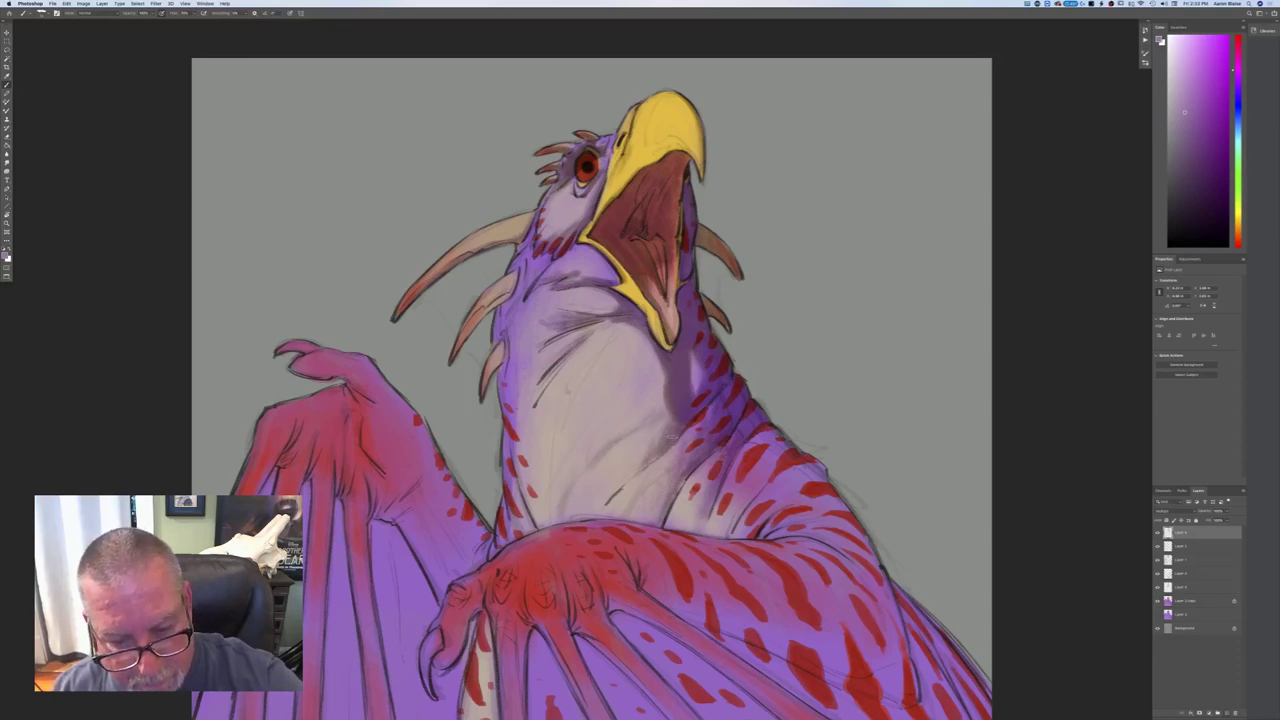
left_click_drag(634, 473, 604, 502)
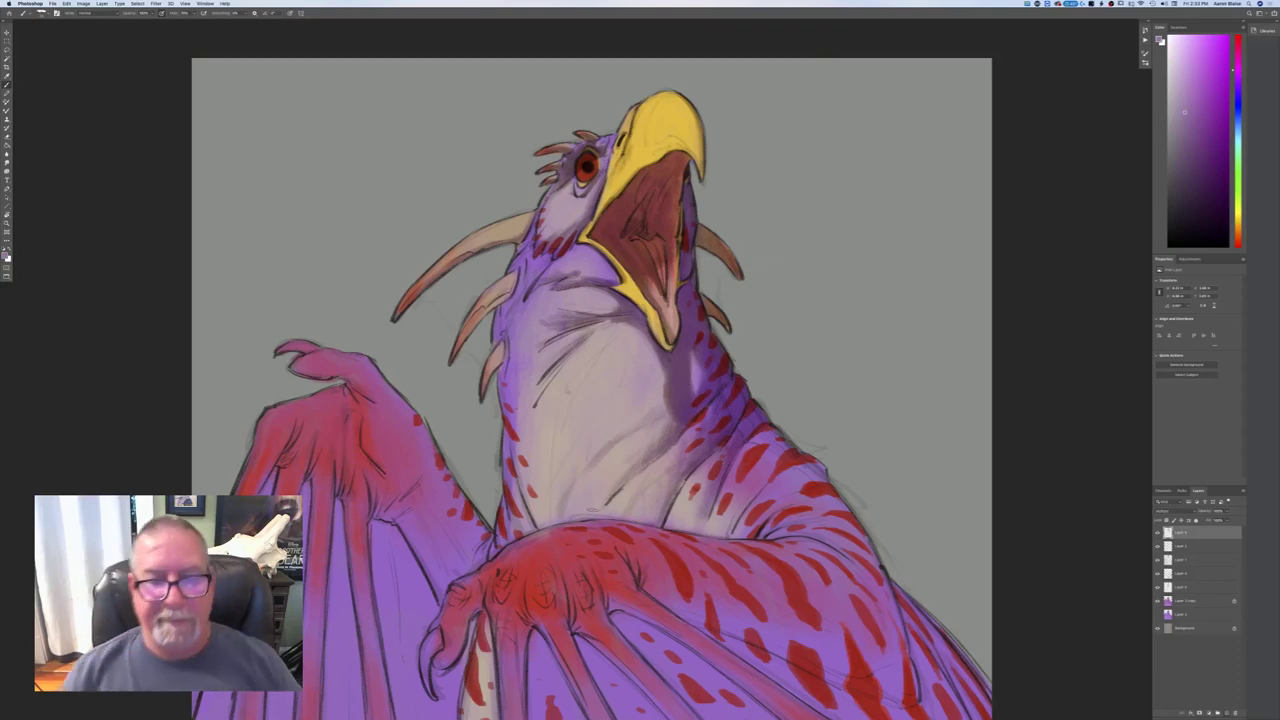
- Shade the base of the neck above the near wing and the underside of the spotted upper arm with muted purple
key("super+minus")
key("super+minus")
key("super+minus")
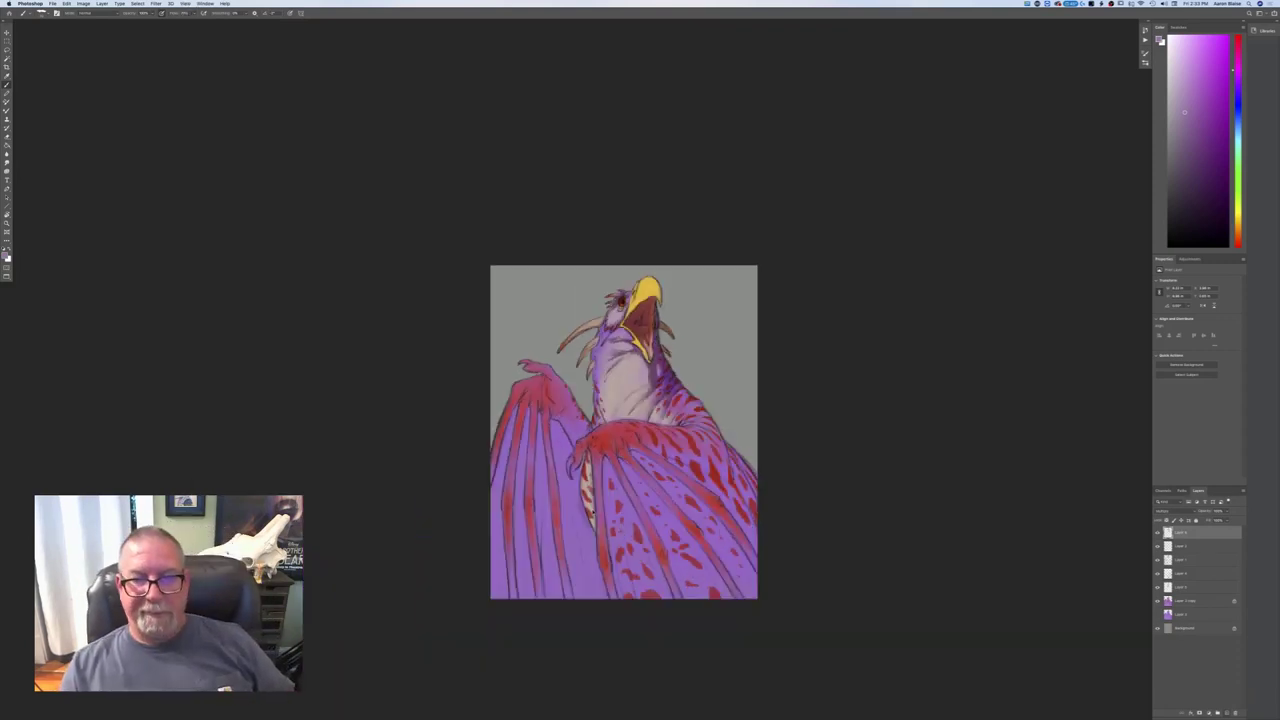
scroll(639, 368, "up", 2)
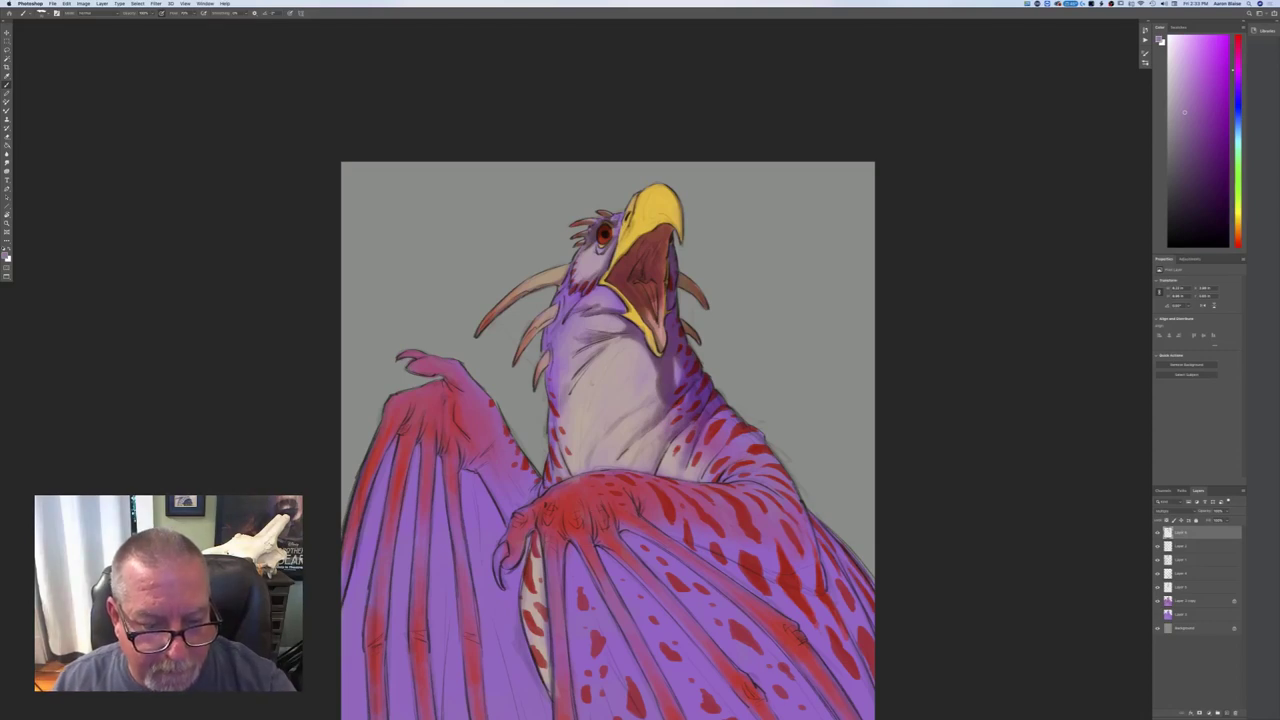
left_click_drag(556, 434, 573, 474)
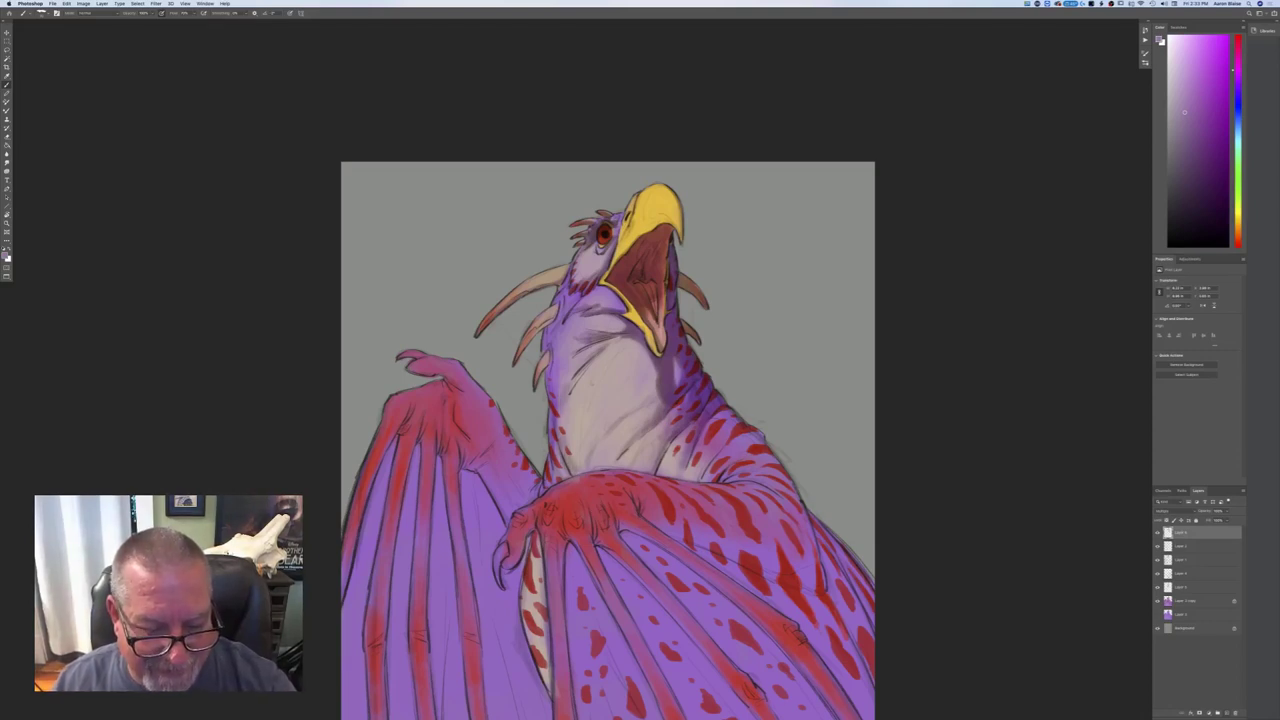
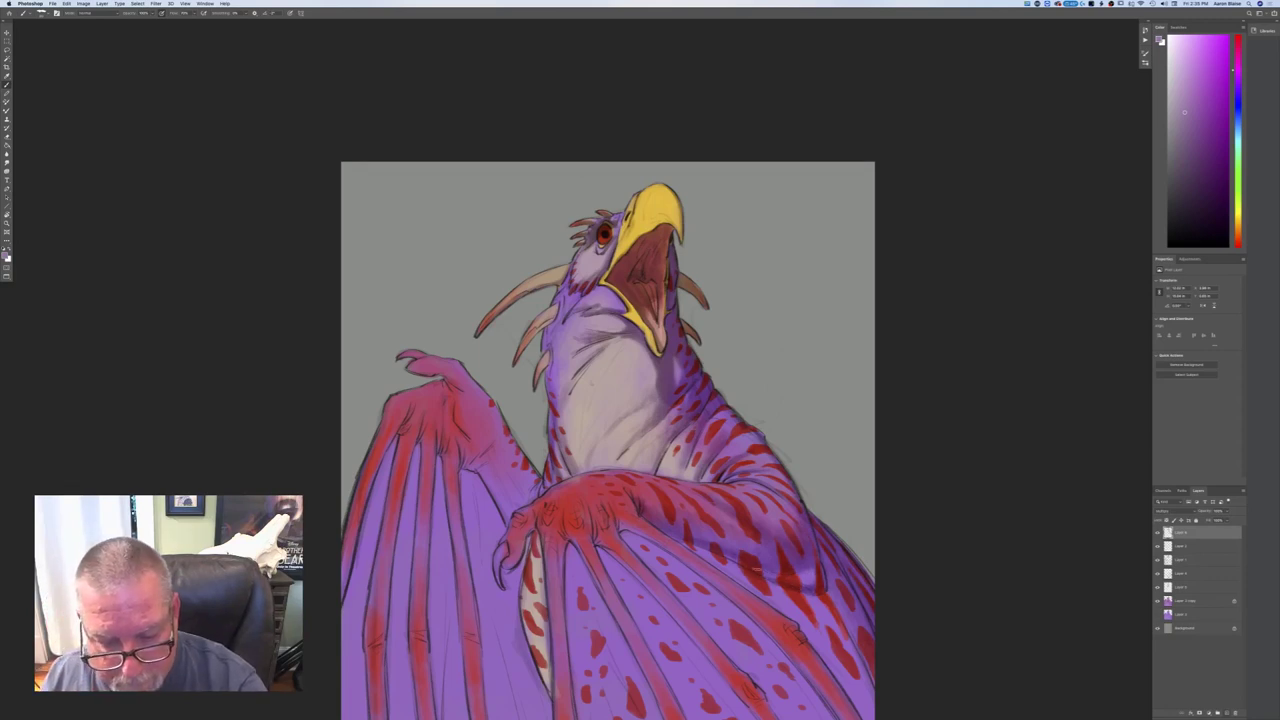
- Shade the pale spotted belly strip showing between the two wings, darkening it toward its lower tip
key("super+minus")
key("super+minus")
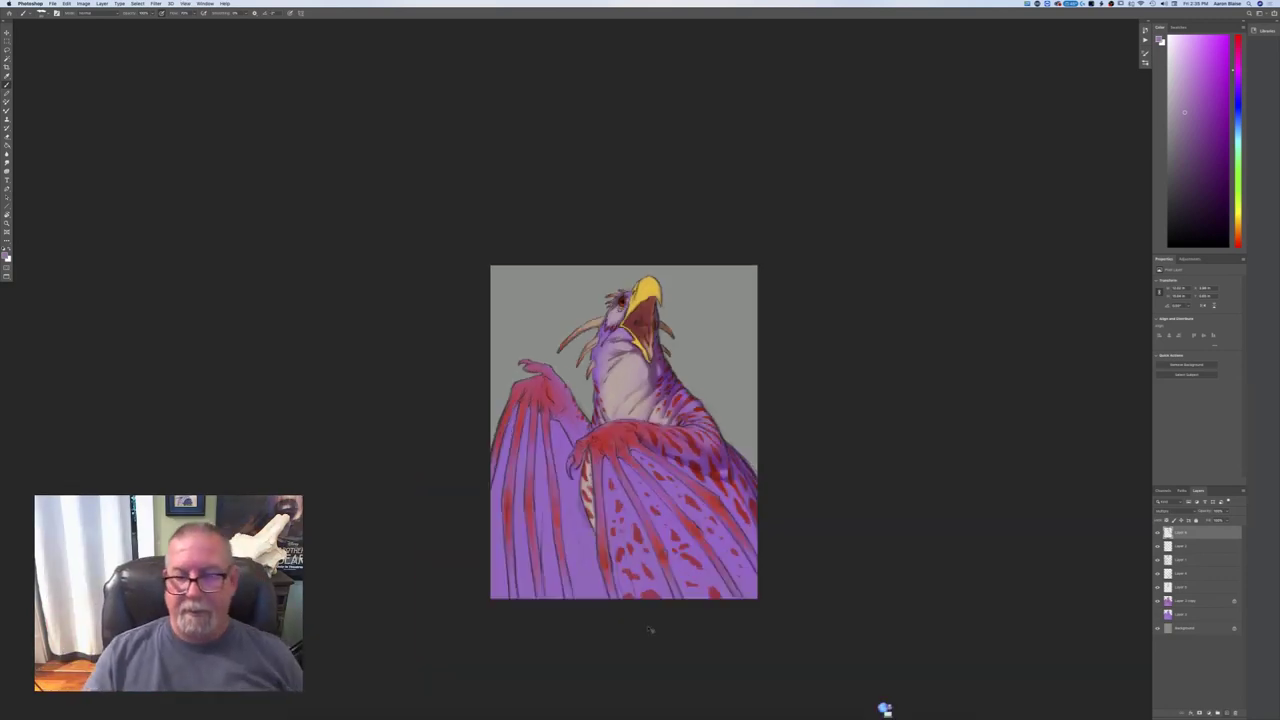
key("ctrl+plus")
key("ctrl+plus")
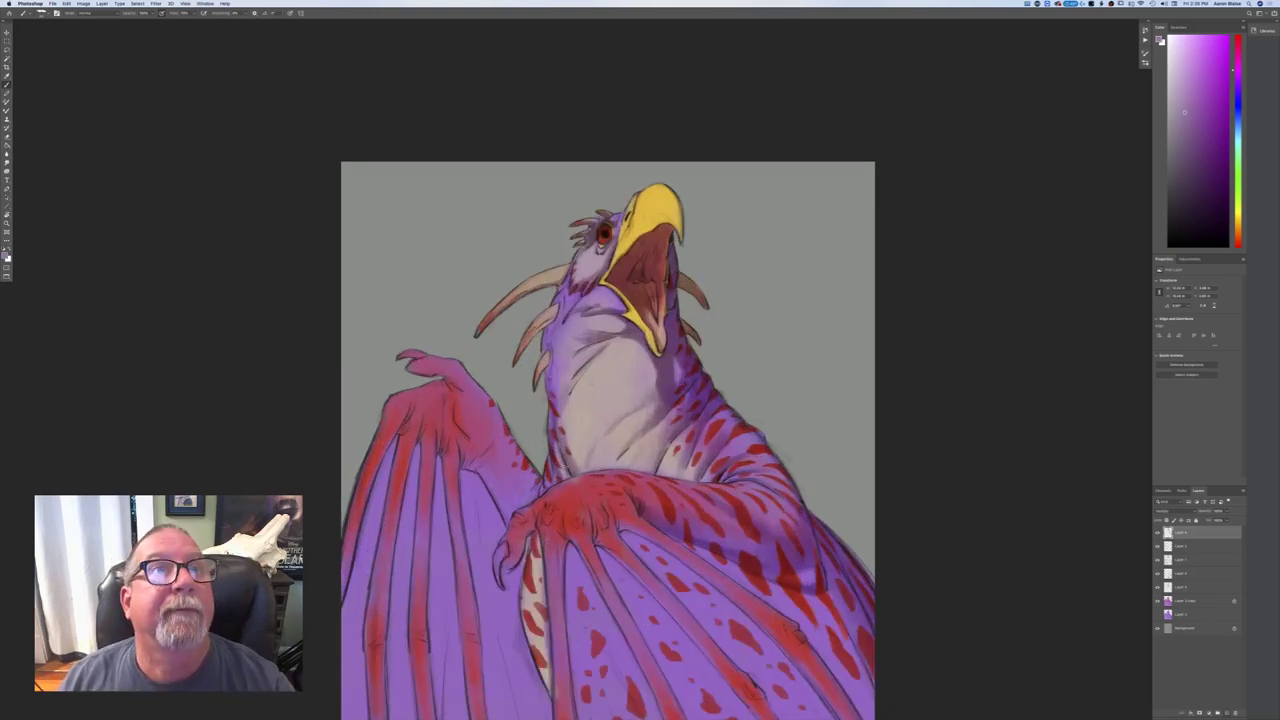
left_click_drag(540, 570, 546, 608)
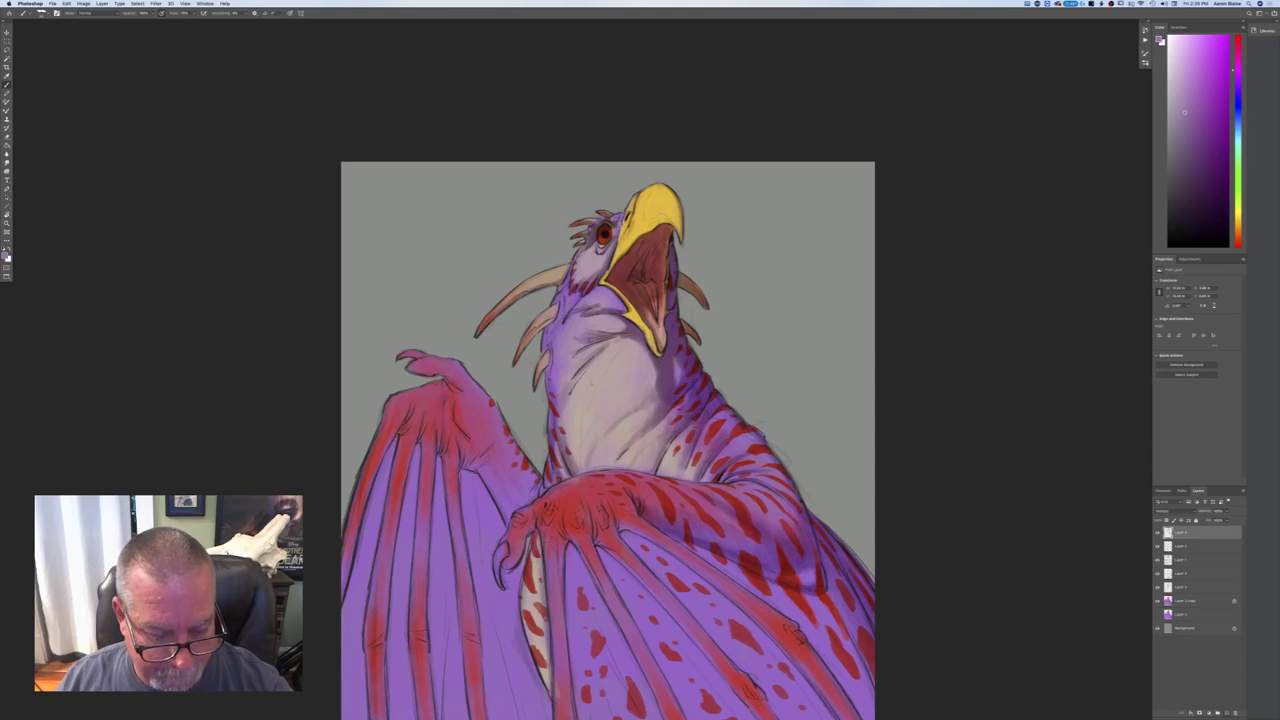
left_click_drag(521, 600, 545, 702)
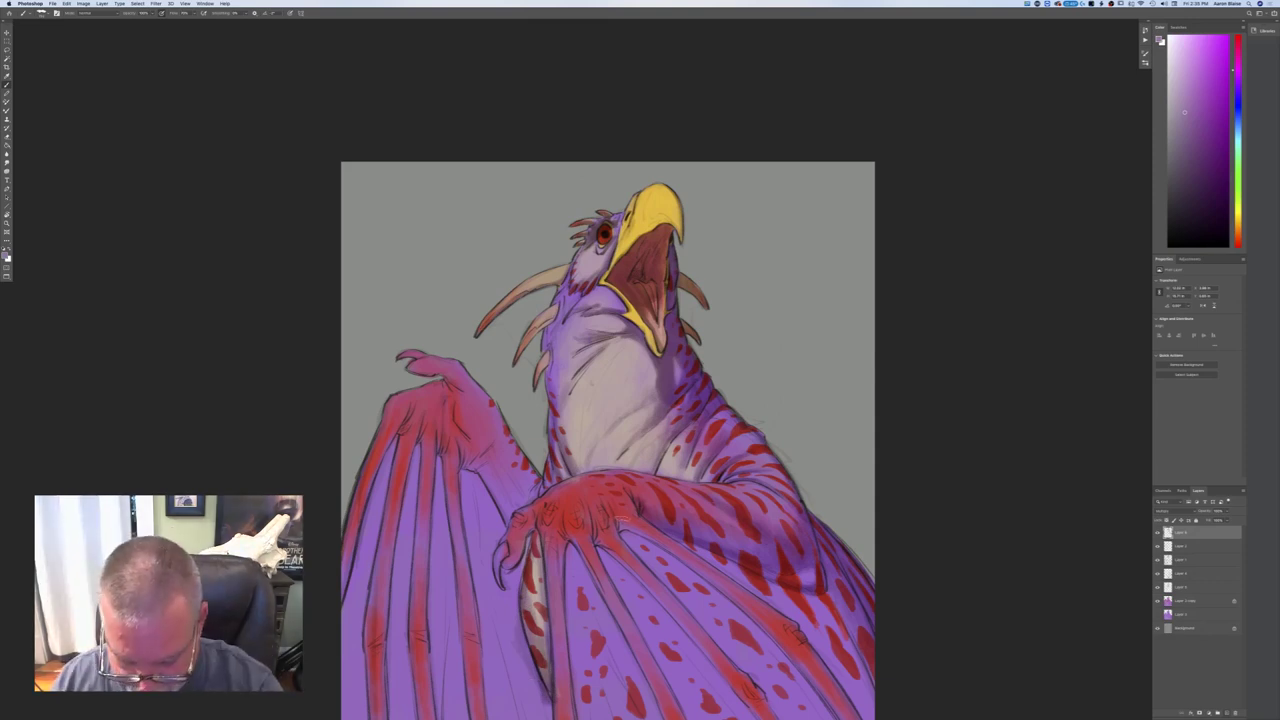
- Shade the near wing's uppermost finger from the wrist, past its knuckle, toward the canvas edge
left_click_drag(622, 532, 612, 506)
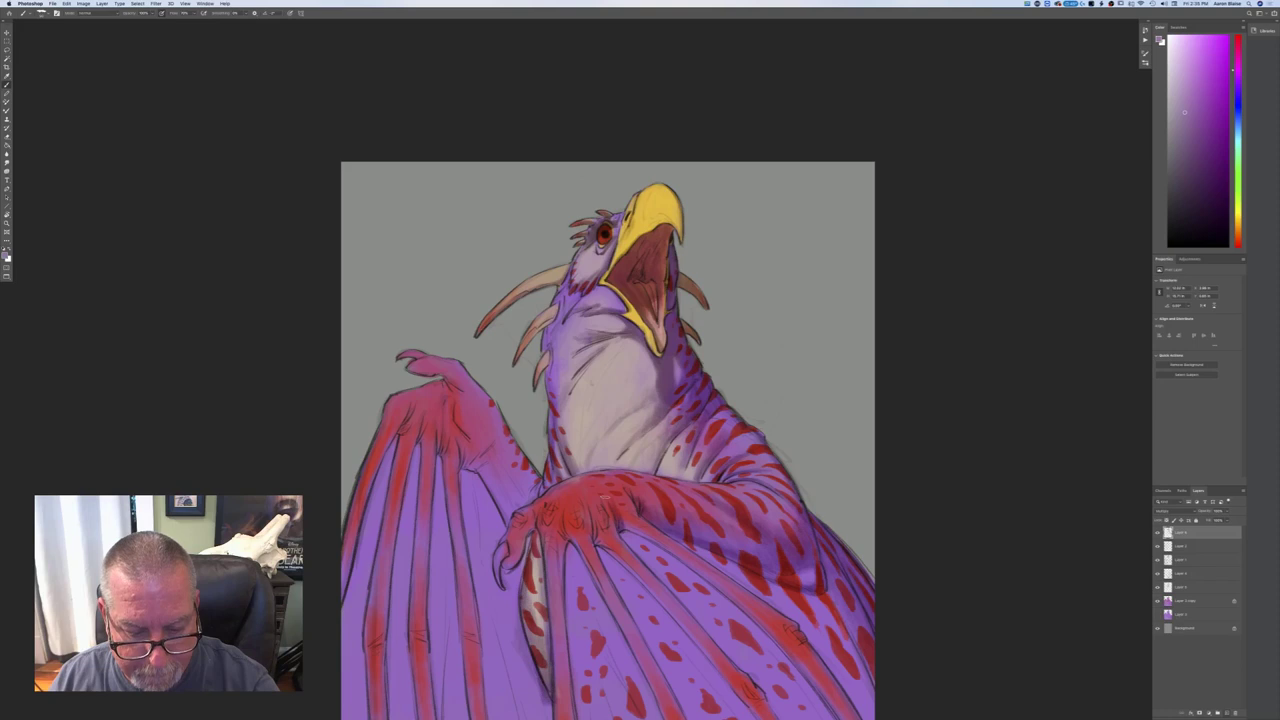
left_click_drag(620, 532, 668, 590)
mouse_move(638, 536)
left_mouse_down()
mouse_move(687, 558)
mouse_move(798, 653)
mouse_move(776, 622)
mouse_move(773, 634)
mouse_move(793, 633)
mouse_move(788, 651)
mouse_move(838, 710)
left_mouse_up()
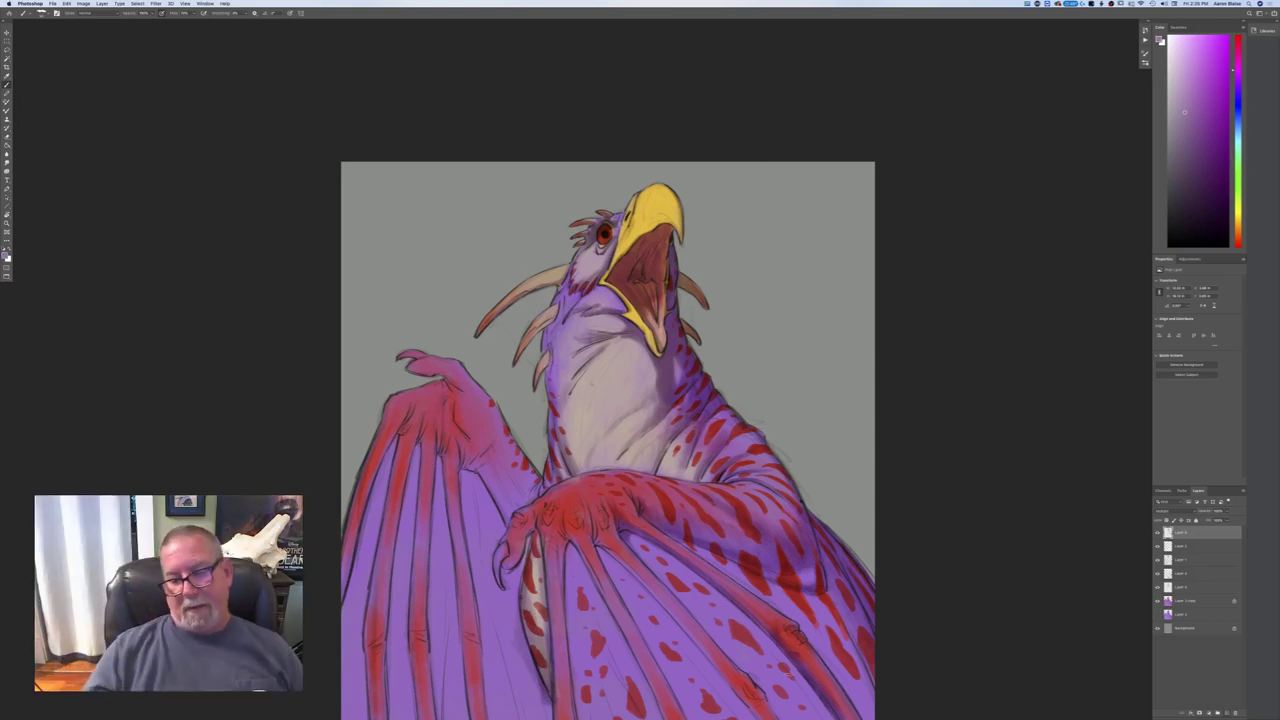
- Shade the near wing's second finger along its length, from the wrist past the knuckle to the lower canvas edge
scroll(788, 676, "down", 3)
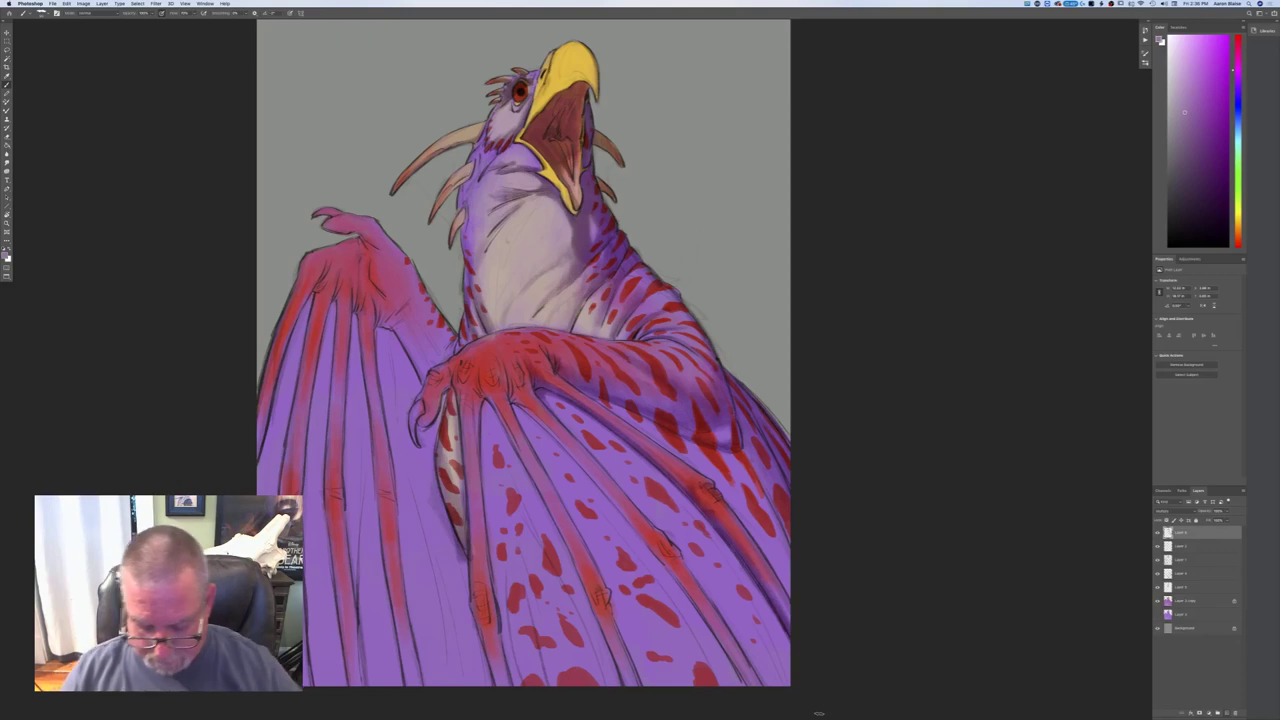
key("super+minus")
key("super+minus")
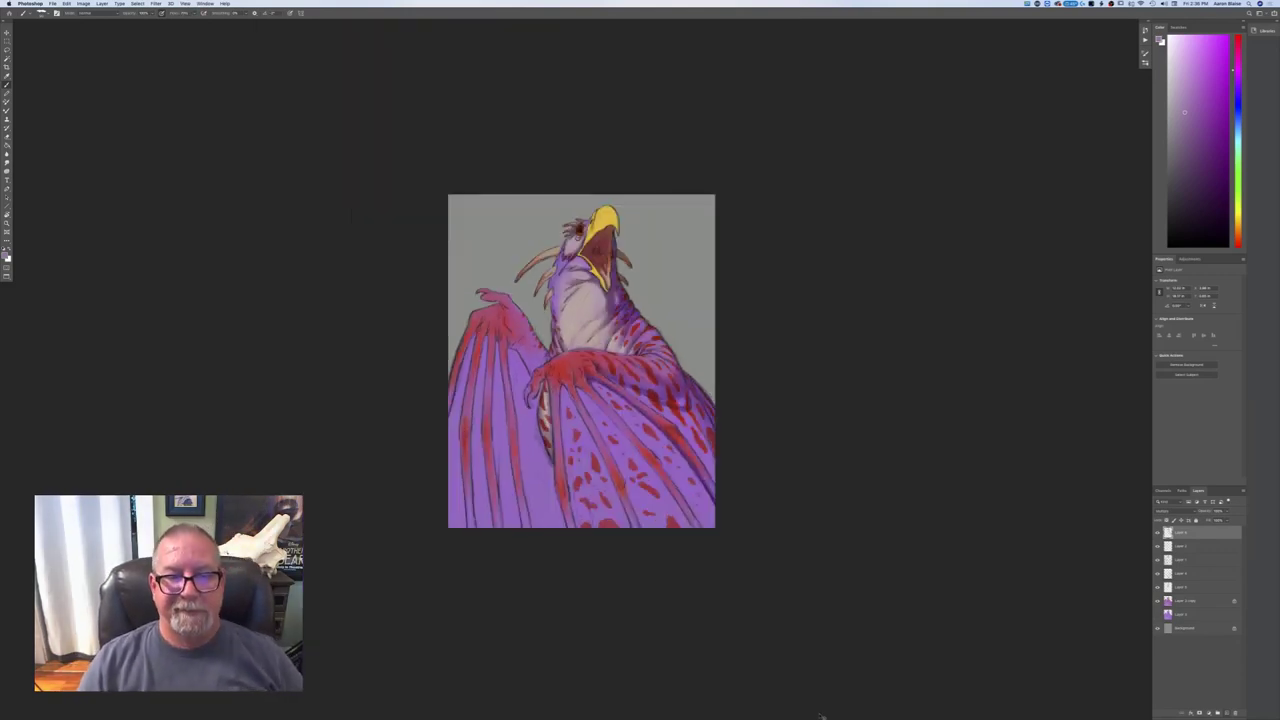
key("super+plus")
key("super+plus")
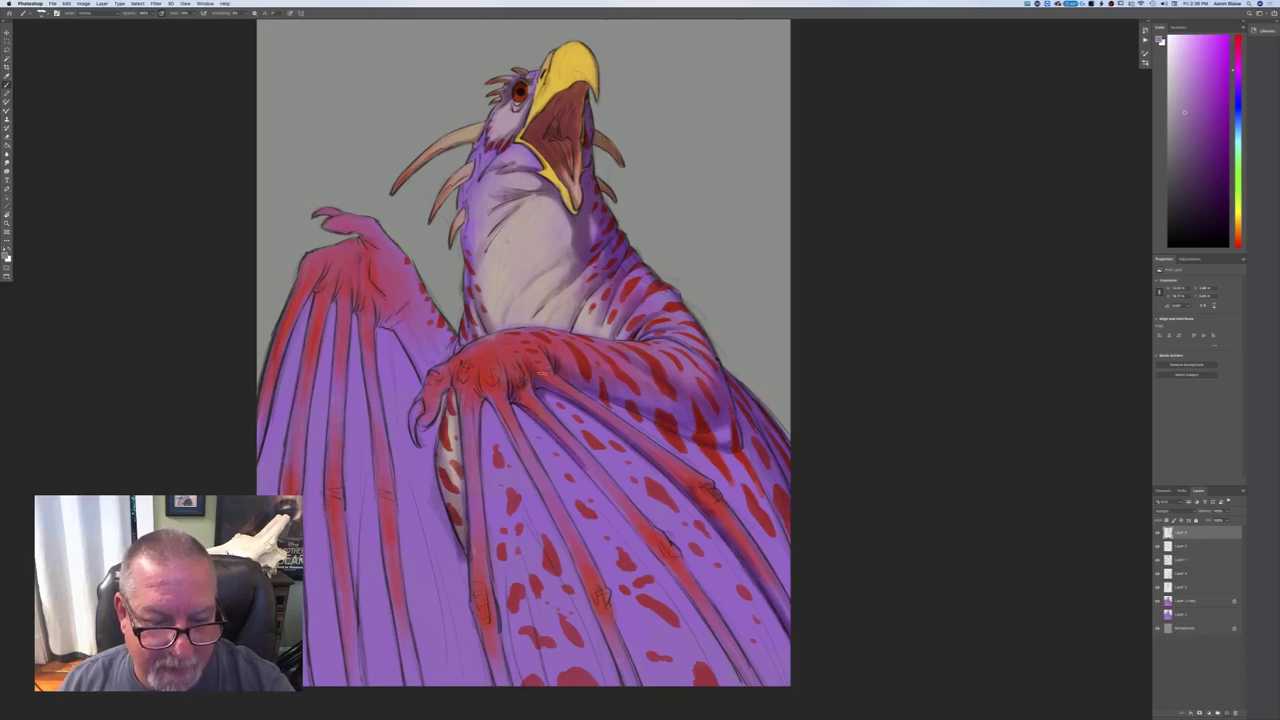
mouse_move(520, 402)
left_mouse_down()
mouse_move(678, 572)
mouse_move(746, 686)
left_mouse_up()
left_click_drag(714, 628, 748, 684)
left_click_drag(600, 490, 701, 618)
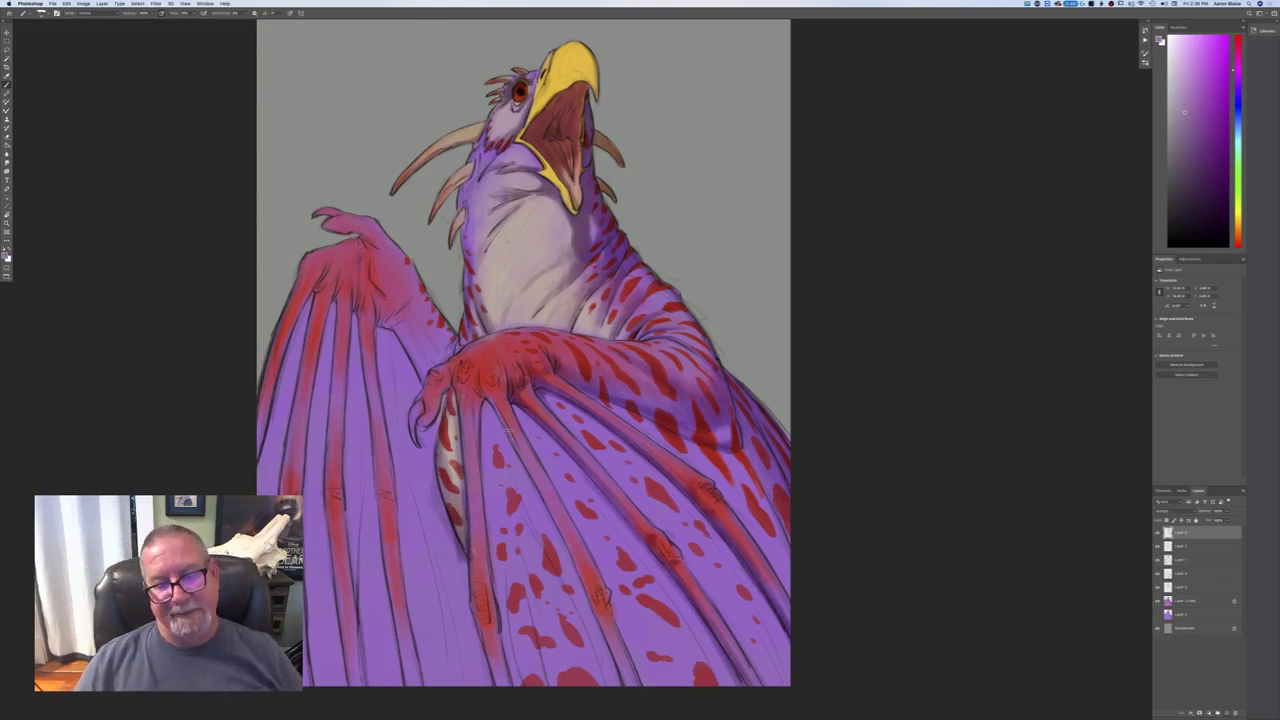
- Shade the underside of the near wrist and the upper half of the near wing's third finger
key("super+minus")
key("super+minus")
key("super+minus")
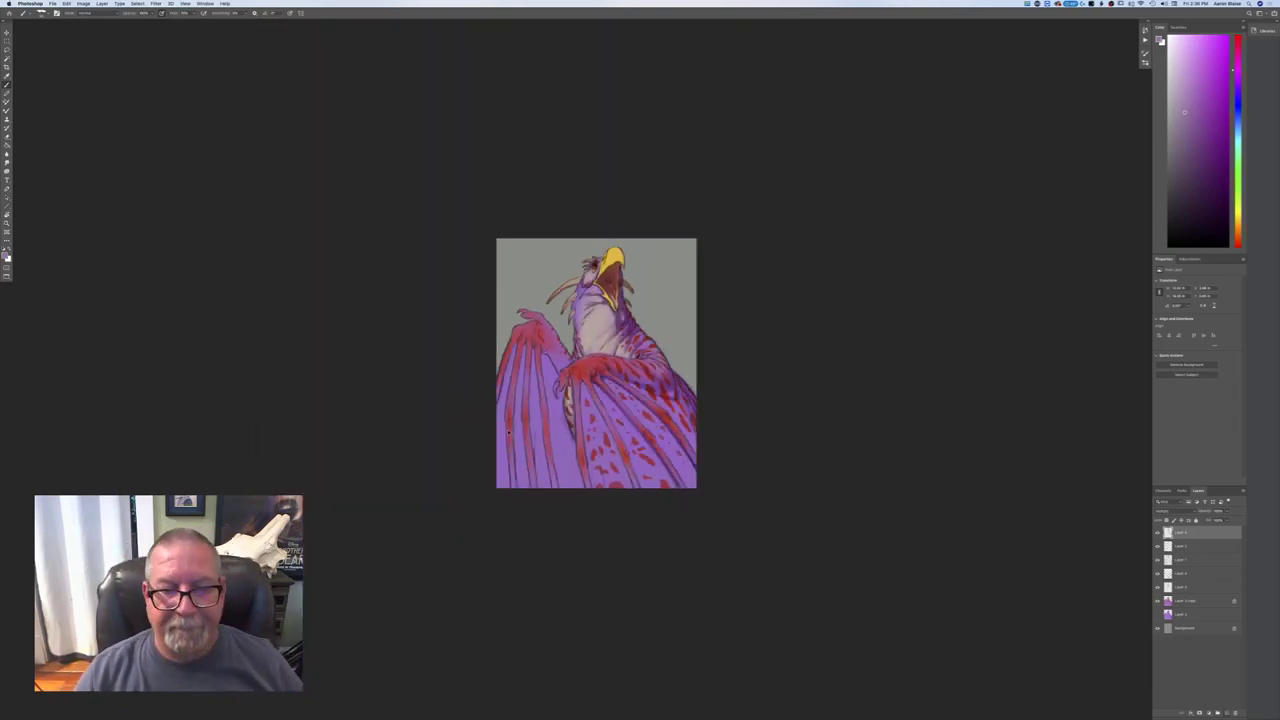
key("super+equal")
key("super+equal")
key("super+equal")
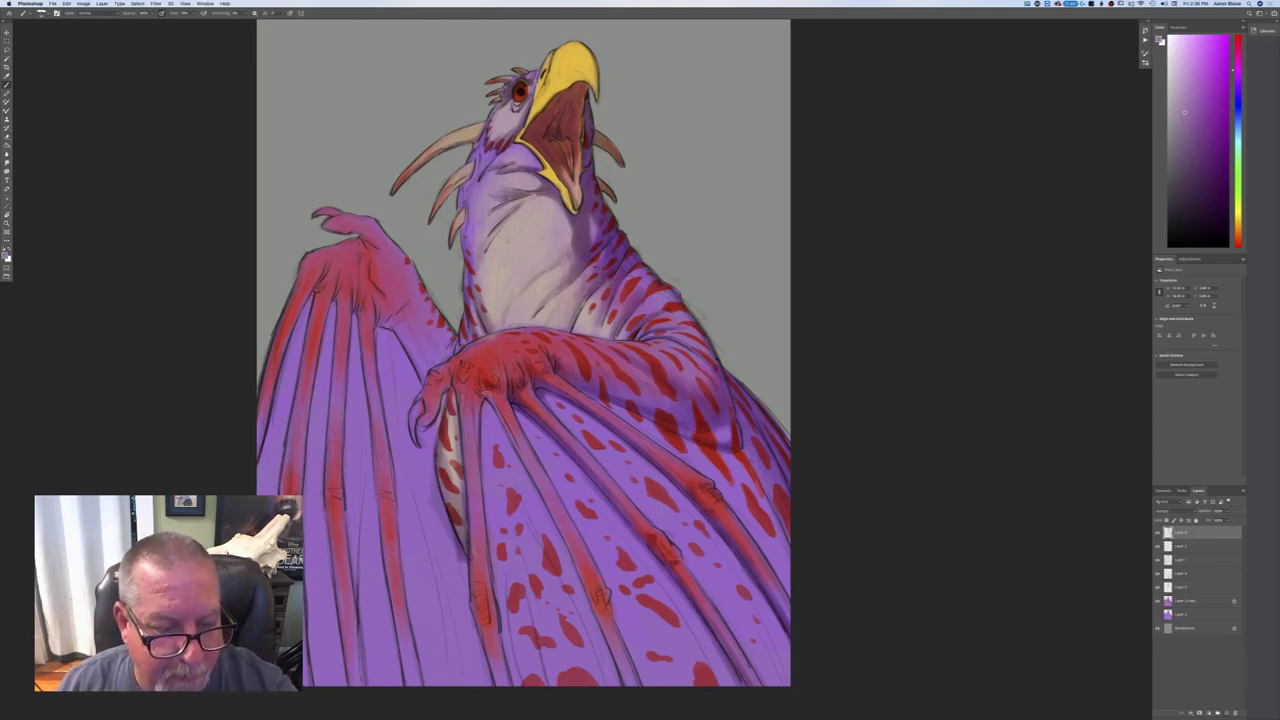
left_click_drag(470, 389, 518, 450)
left_click_drag(490, 389, 540, 500)
left_click_drag(512, 440, 558, 540)
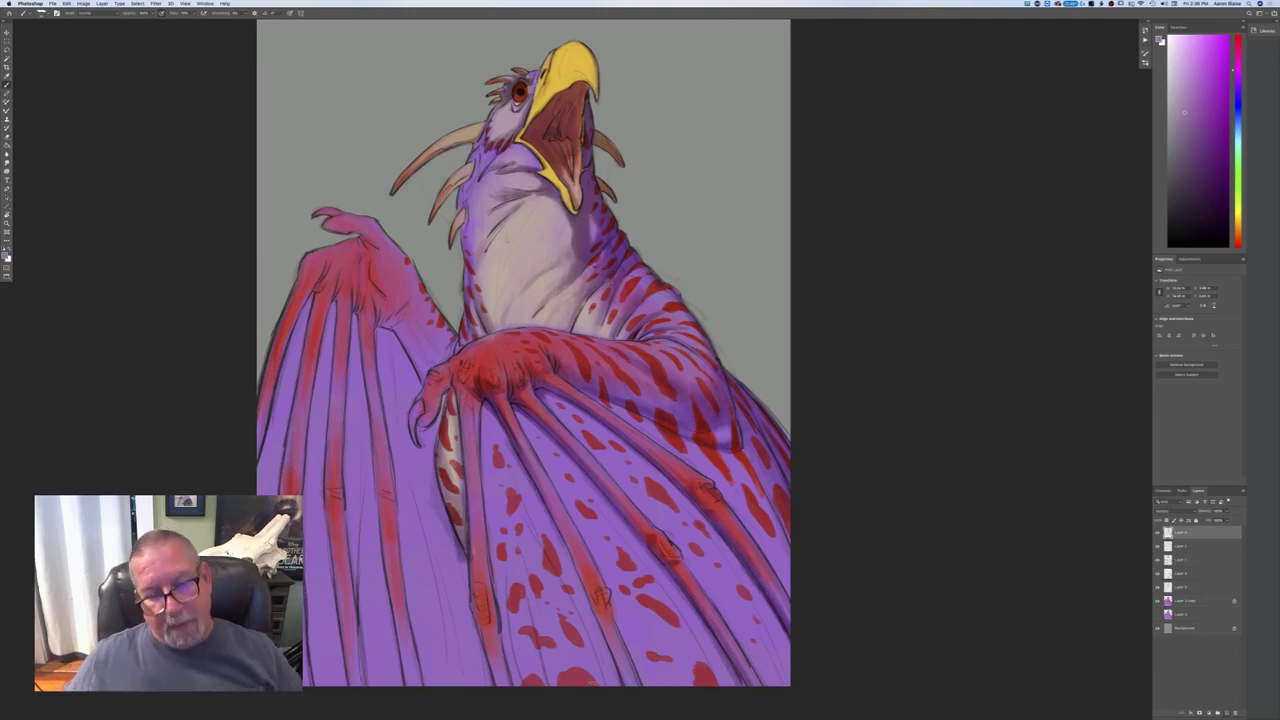
left_click_drag(480, 401, 477, 427)
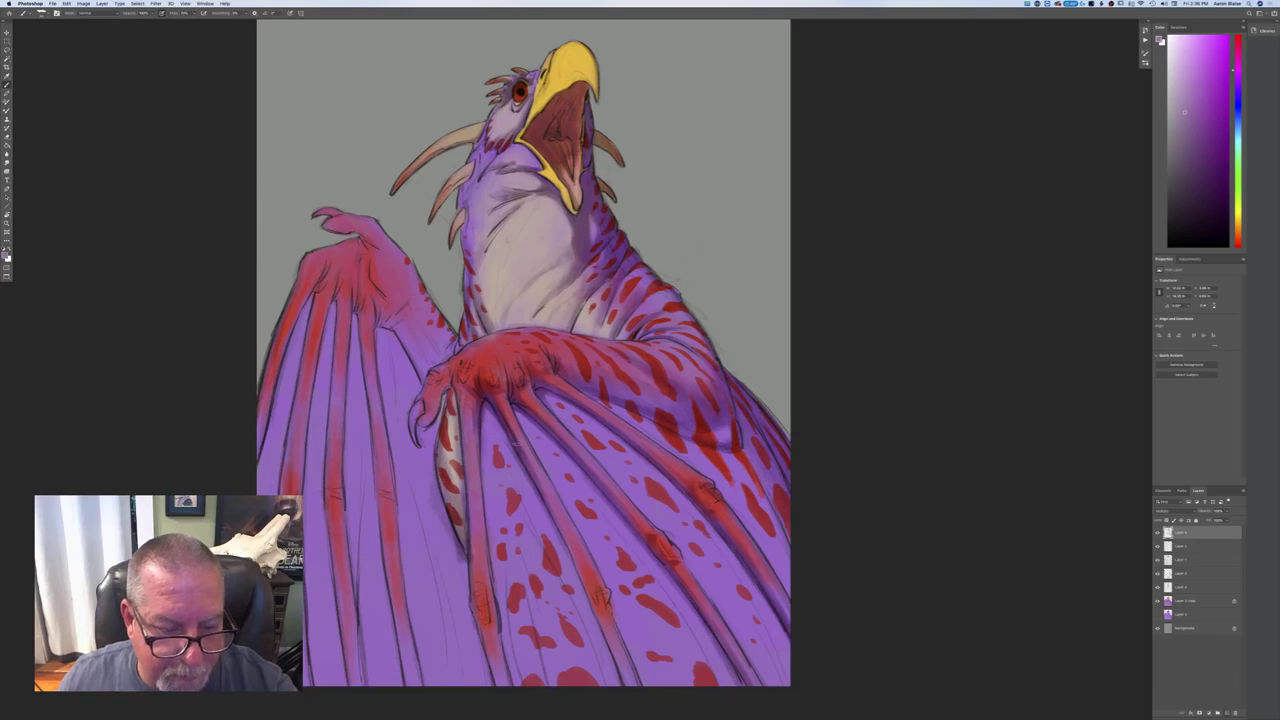
- Carry the shading down the third finger past its knuckle and shade the near wing's innermost finger along its length
mouse_move(557, 530)
left_mouse_down()
mouse_move(590, 597)
mouse_move(577, 568)
mouse_move(596, 607)
left_mouse_up()
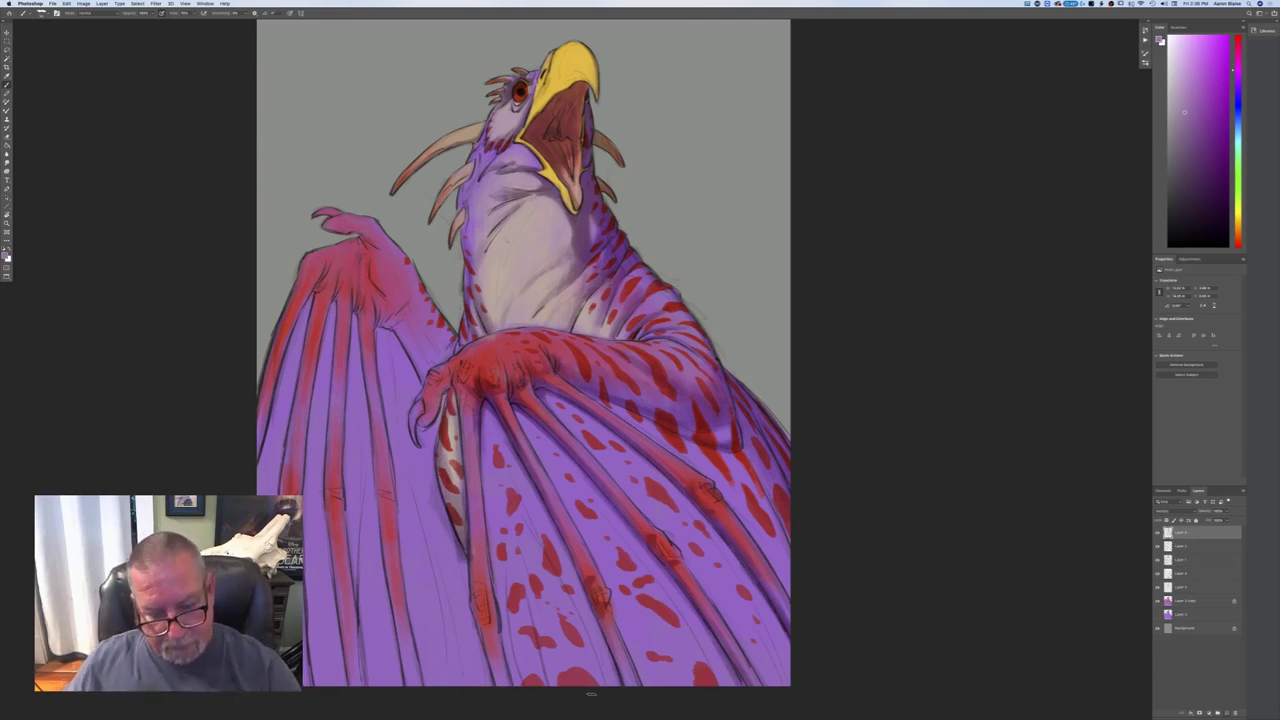
left_click_drag(578, 576, 629, 706)
left_click_drag(565, 553, 573, 569)
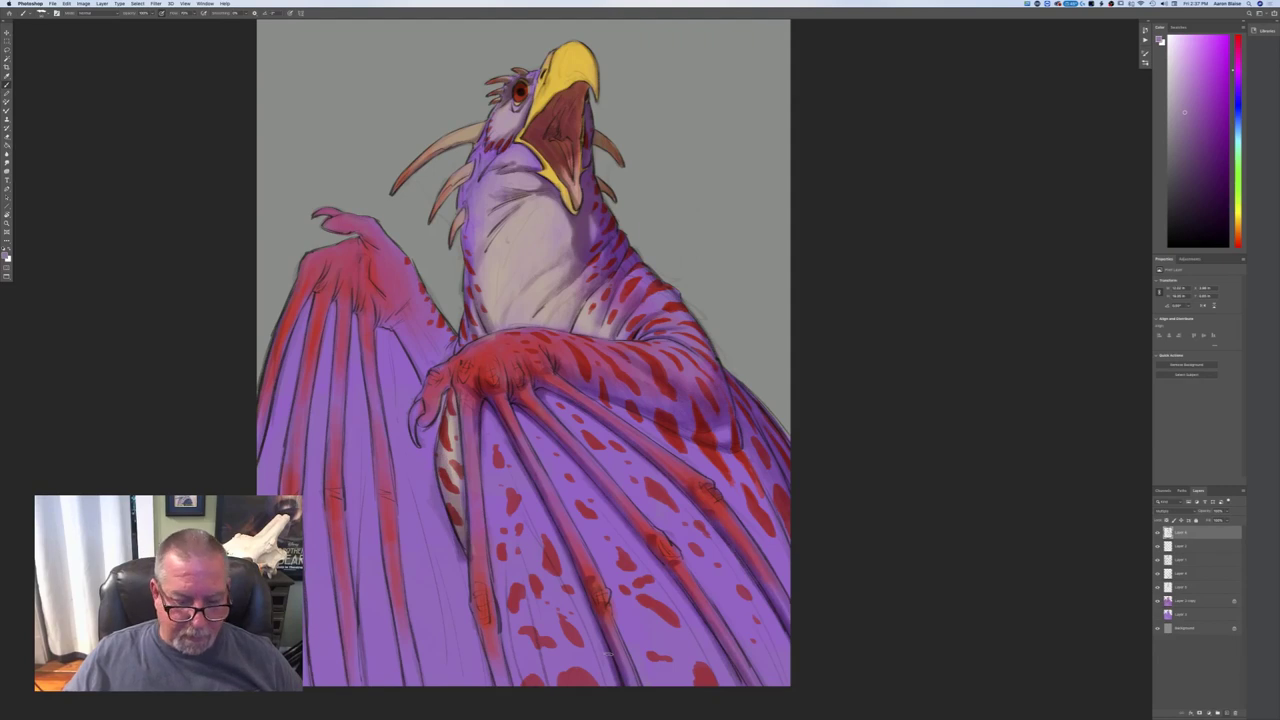
mouse_move(478, 437)
left_mouse_down()
mouse_move(490, 620)
mouse_move(476, 600)
mouse_move(494, 680)
mouse_move(489, 645)
left_mouse_up()
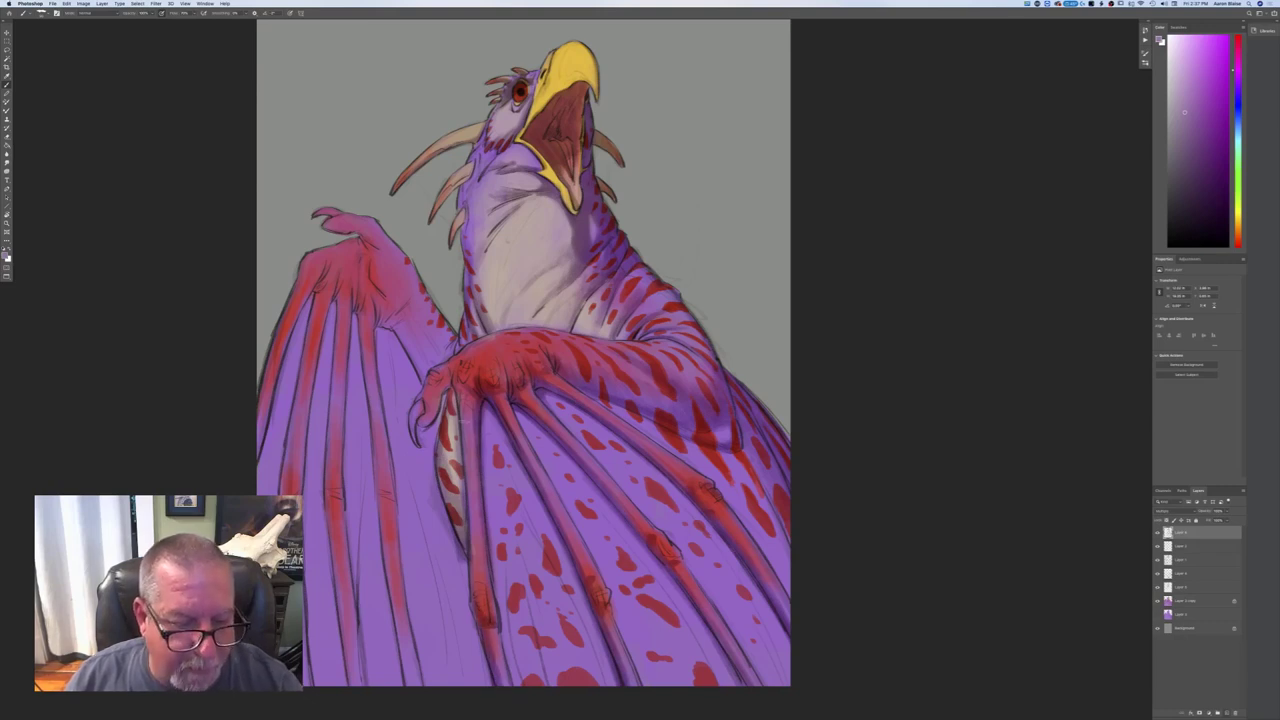
left_click_drag(462, 408, 482, 610)
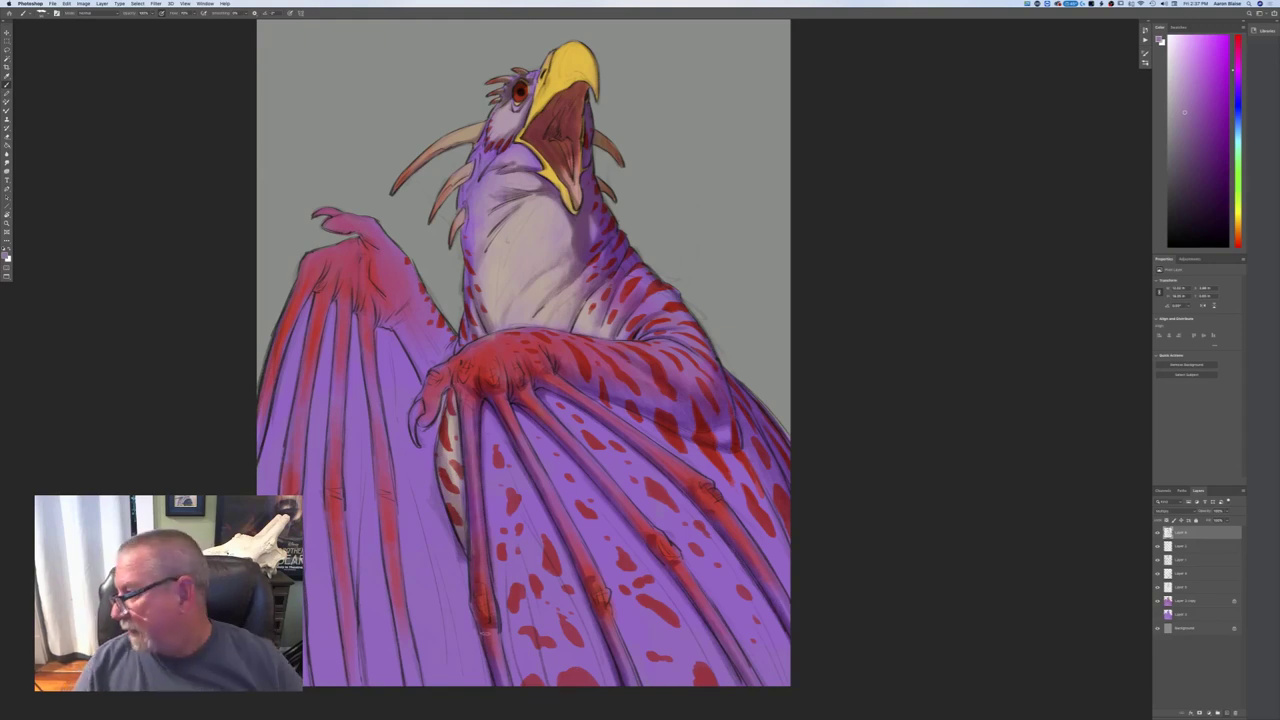
- Shade the far wing's forearm up to the wrist and the underside of its raised thumb
mouse_move(445, 399)
left_mouse_down()
mouse_move(437, 430)
mouse_move(445, 401)
left_mouse_up()
mouse_move(450, 356)
left_mouse_down()
mouse_move(427, 370)
mouse_move(430, 322)
mouse_move(418, 362)
mouse_move(410, 336)
mouse_move(378, 316)
mouse_move(405, 265)
mouse_move(397, 301)
mouse_move(368, 262)
mouse_move(381, 308)
left_mouse_up()
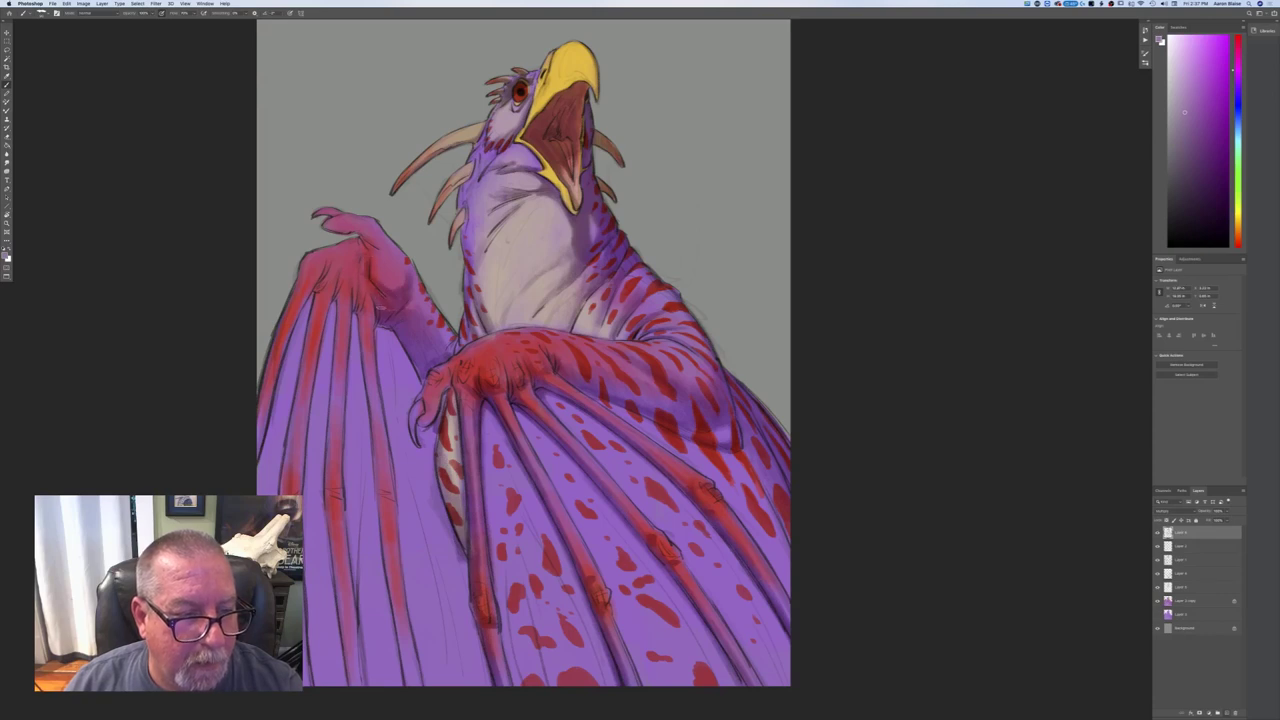
mouse_move(379, 254)
left_mouse_down()
mouse_move(380, 266)
mouse_move(380, 250)
mouse_move(322, 228)
mouse_move(370, 234)
mouse_move(322, 225)
left_mouse_up()
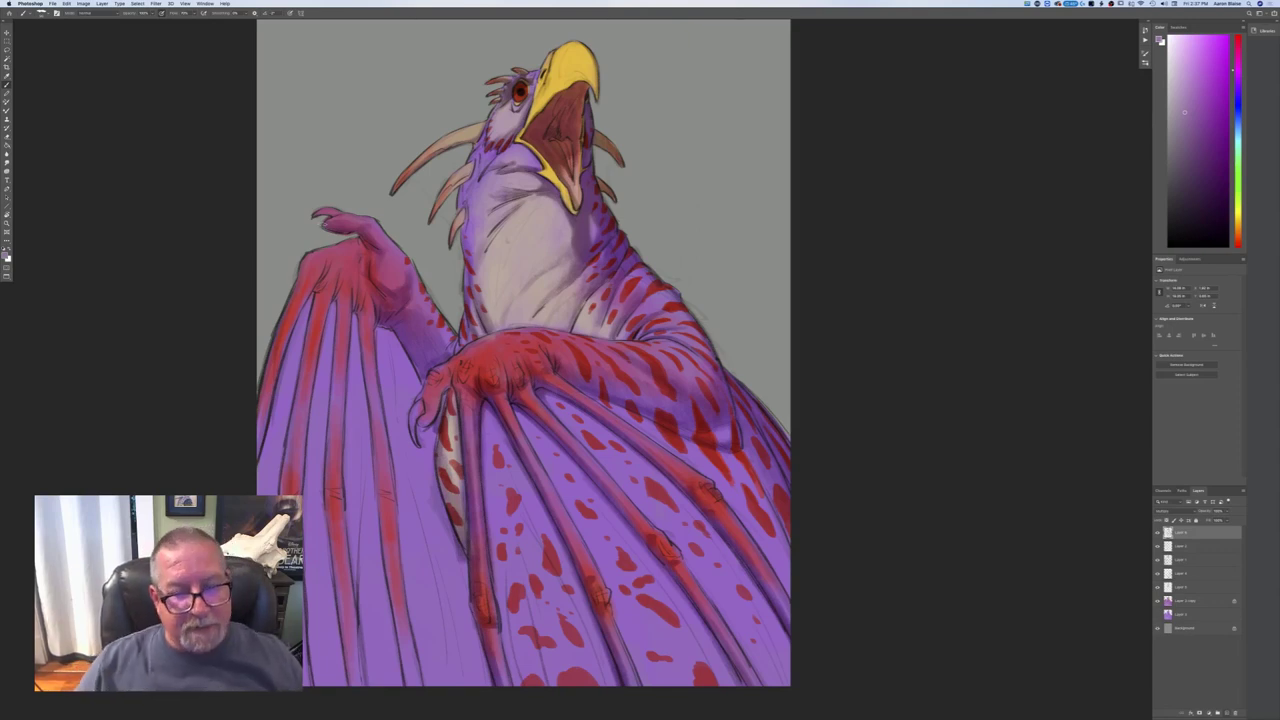
- Shade the near hand's clawed thumb and the wrinkled red knuckles on the back of the hand
mouse_move(443, 388)
left_mouse_down()
mouse_move(451, 373)
mouse_move(430, 390)
mouse_move(426, 426)
mouse_move(422, 414)
left_mouse_up()
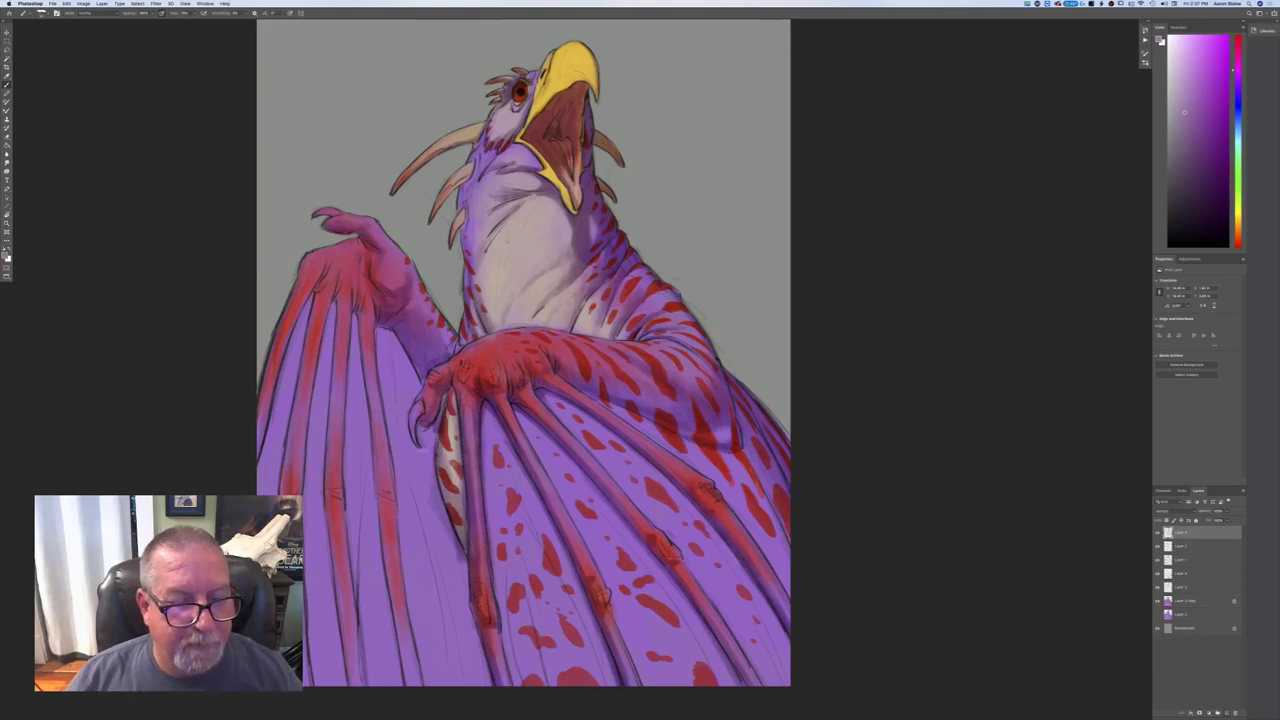
left_click_drag(458, 382, 469, 391)
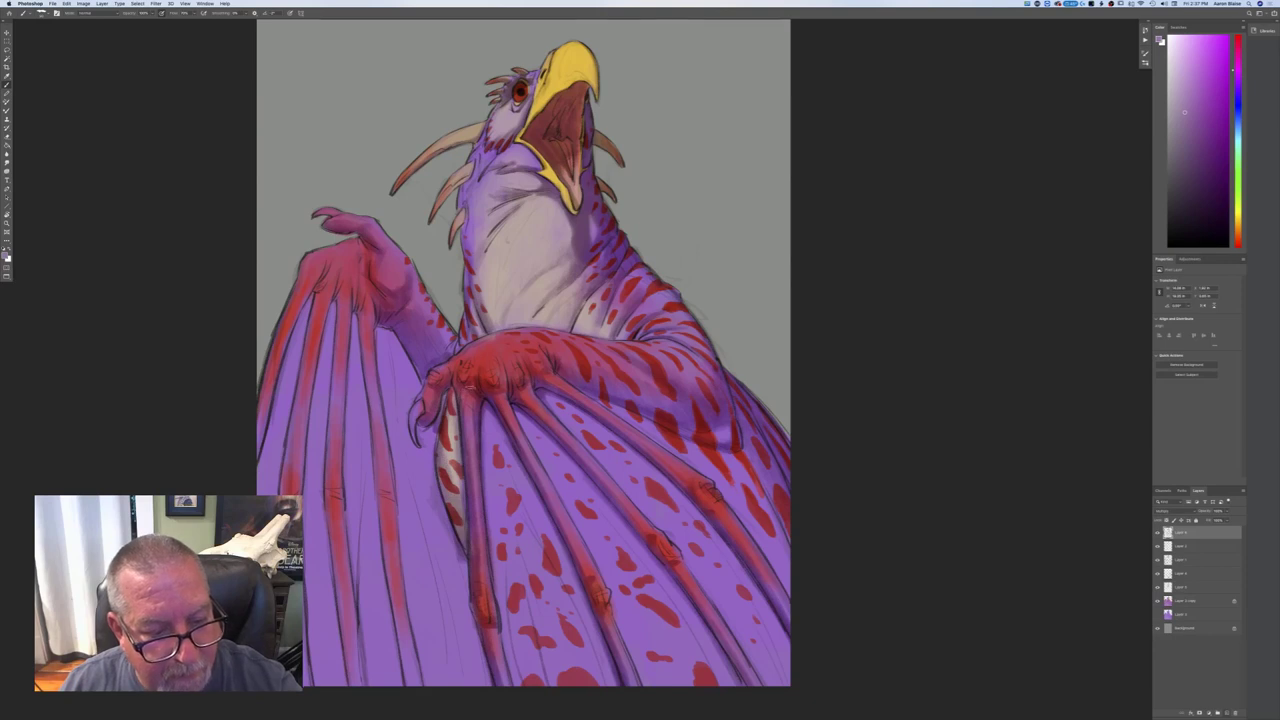
mouse_move(500, 376)
left_mouse_down()
mouse_move(488, 380)
mouse_move(516, 371)
left_mouse_up()
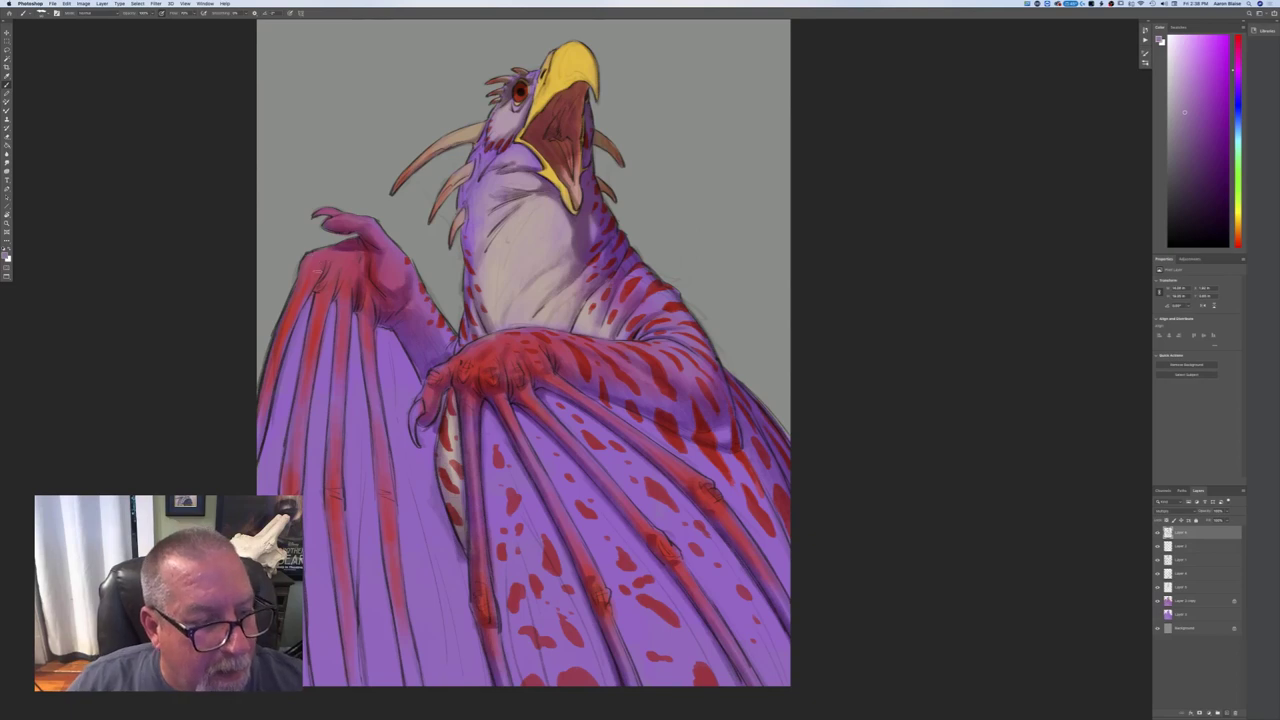
- Shade the upper fingers of the far wing, the membrane beneath its forearm and the folds in the lower membrane
mouse_move(305, 295)
left_mouse_down()
mouse_move(285, 323)
mouse_move(259, 455)
left_mouse_up()
mouse_move(302, 318)
left_mouse_down()
mouse_move(316, 292)
mouse_move(289, 367)
mouse_move(322, 286)
mouse_move(343, 277)
mouse_move(315, 306)
left_mouse_up()
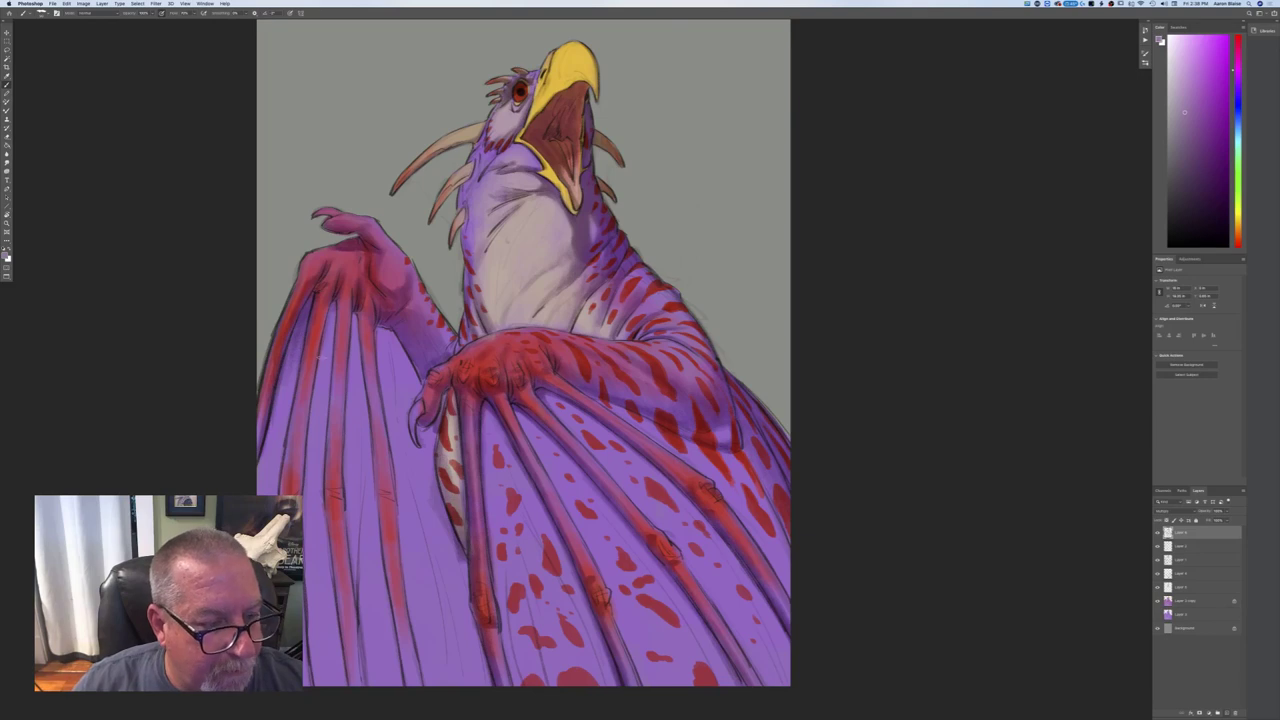
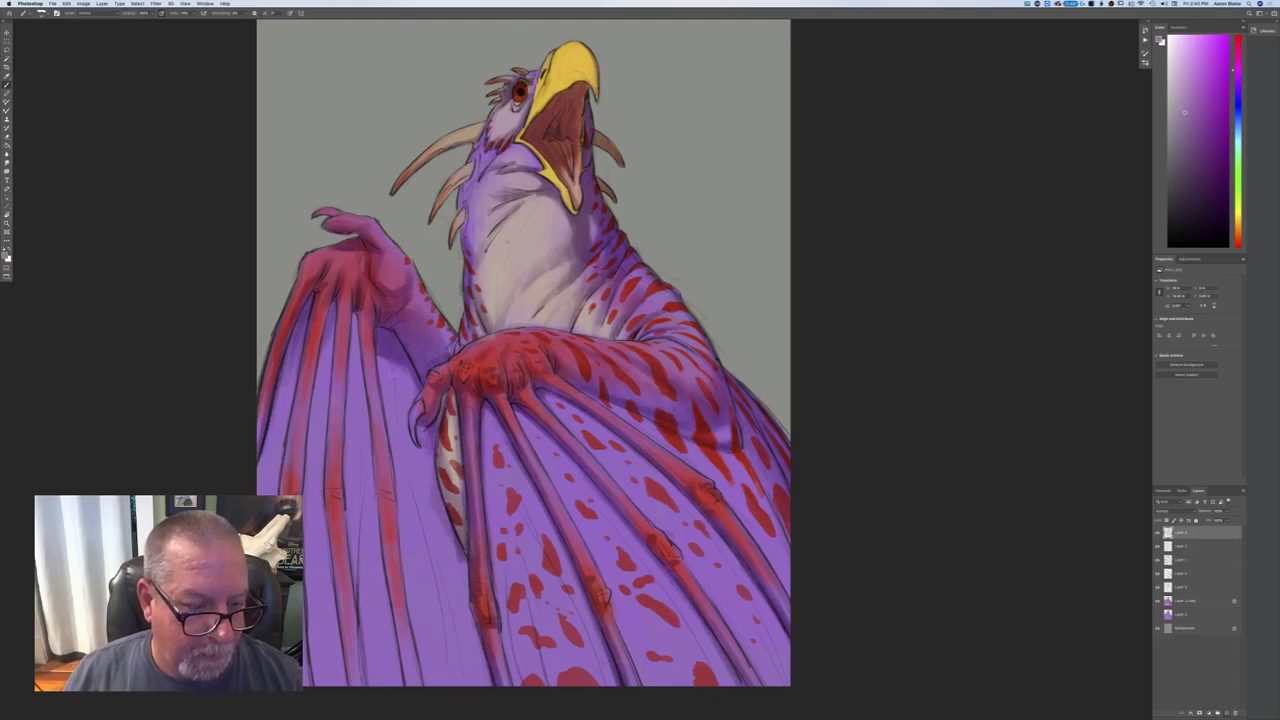
left_click_drag(430, 566, 452, 660)
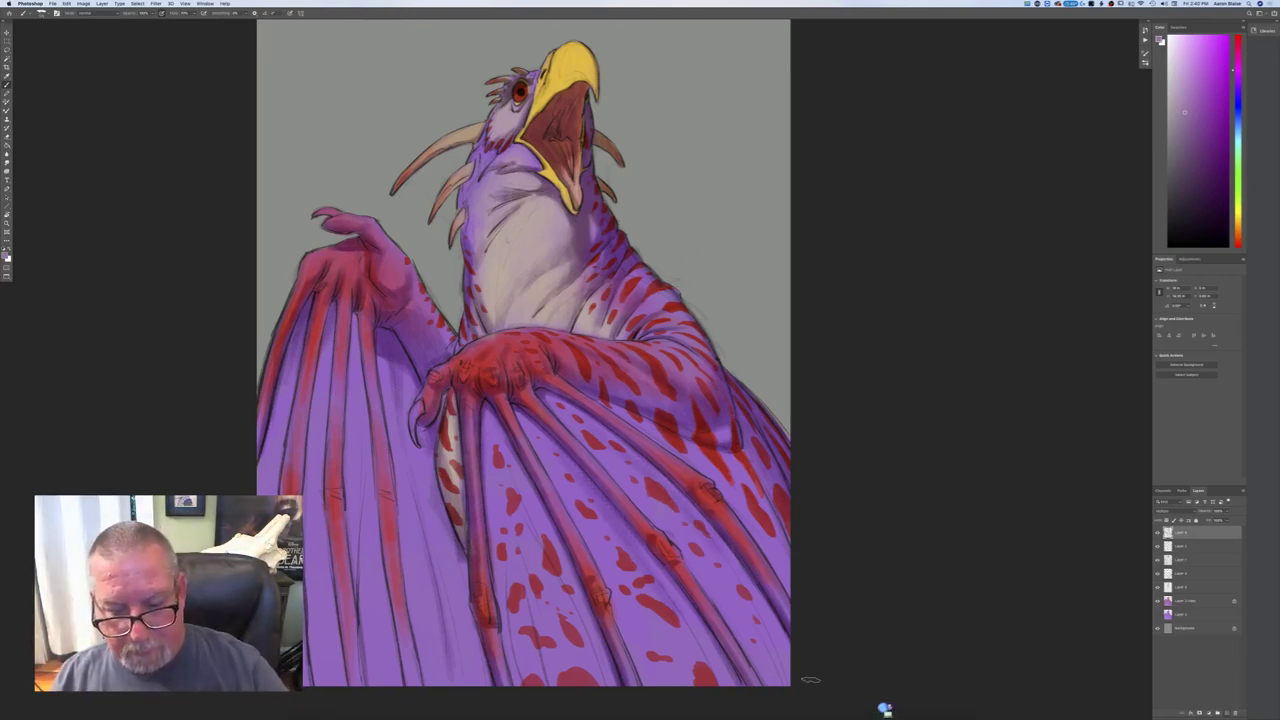
- Shade the far wing's fingers from their knuckles down to the lower canvas edge, including the adjoining membrane folds
key("super+minus")
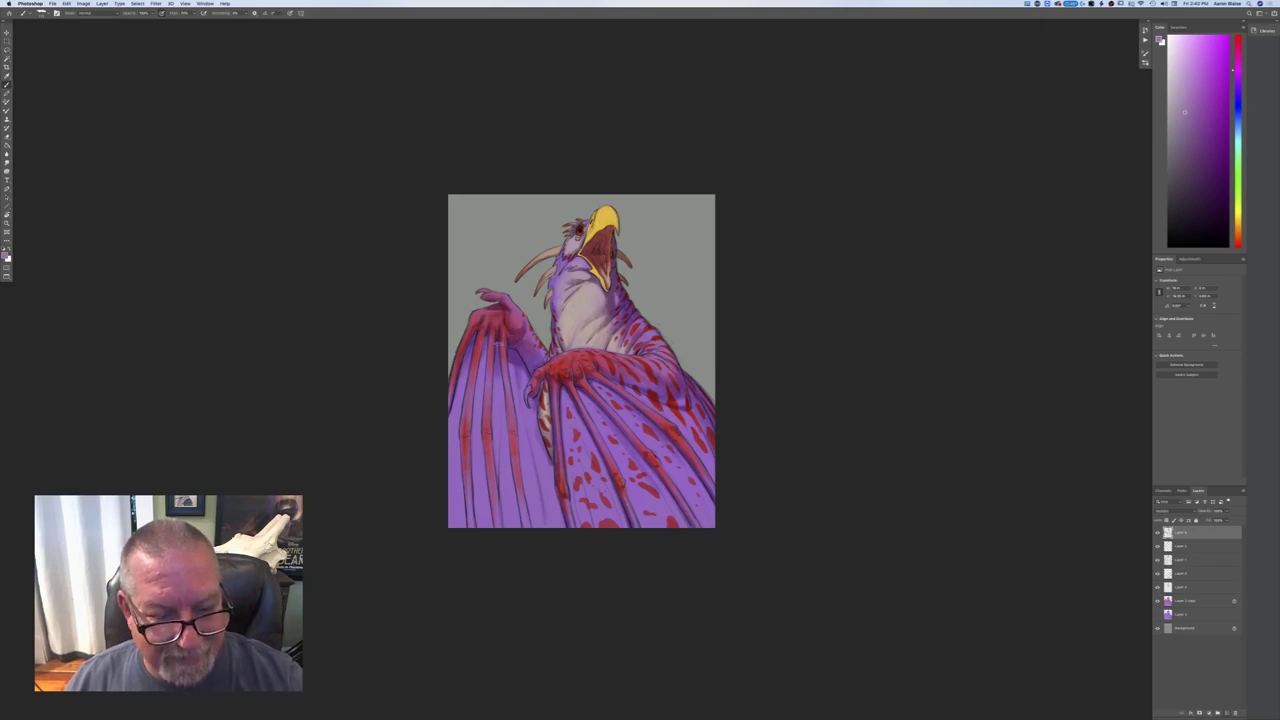
key("super+equal")
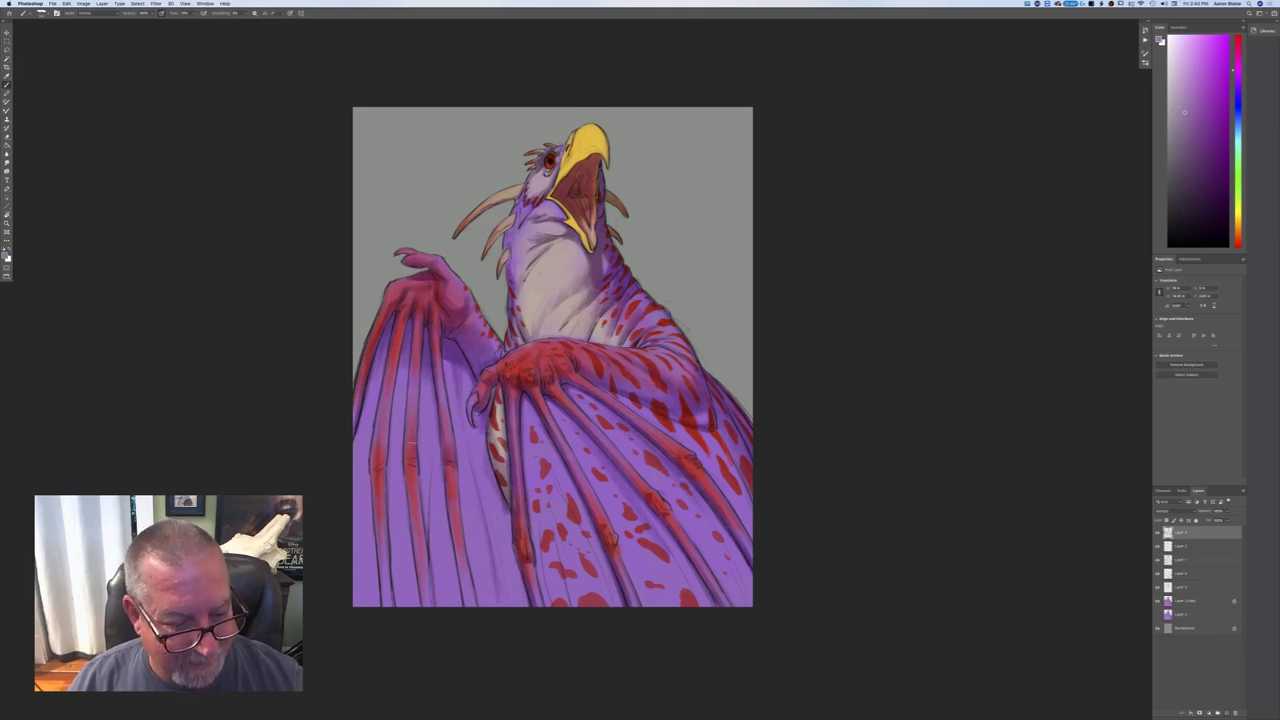
mouse_move(379, 450)
left_mouse_down()
mouse_move(377, 471)
mouse_move(388, 366)
mouse_move(417, 436)
mouse_move(416, 604)
left_mouse_up()
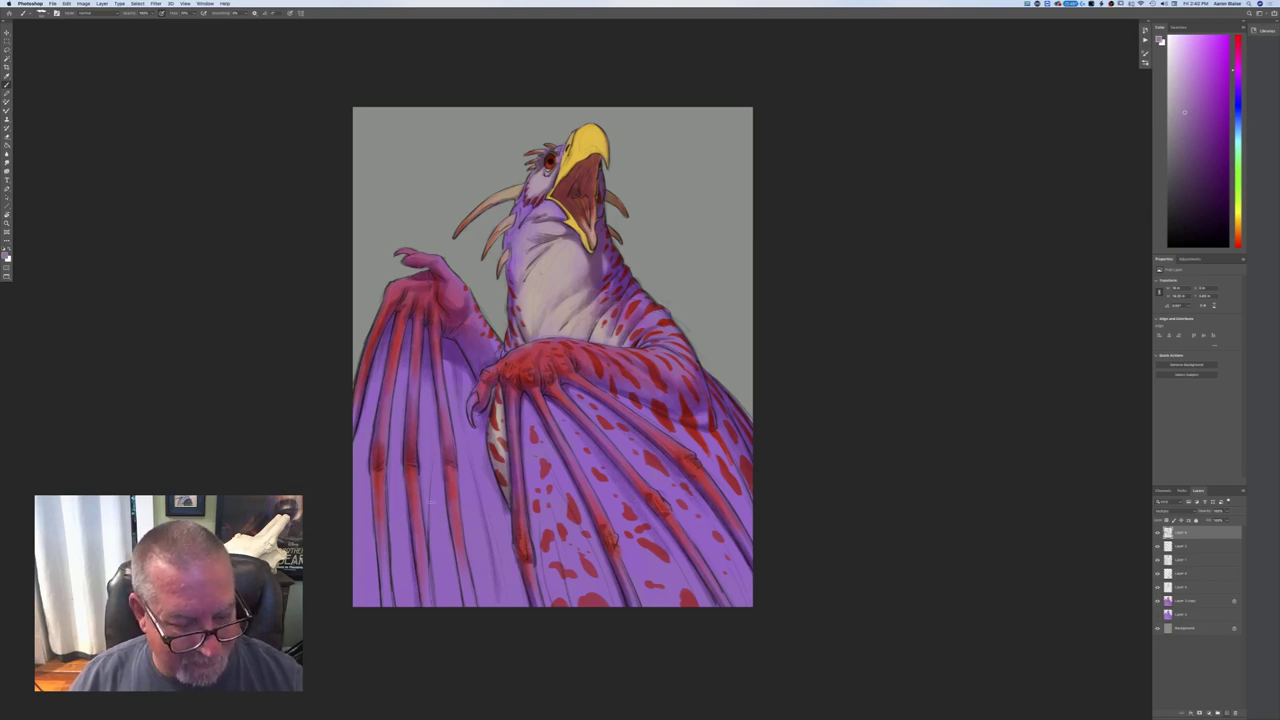
mouse_move(452, 532)
left_mouse_down()
mouse_move(466, 606)
mouse_move(426, 606)
left_mouse_up()
left_click_drag(381, 556, 383, 604)
left_click_drag(375, 498, 381, 606)
left_click_drag(376, 546, 382, 612)
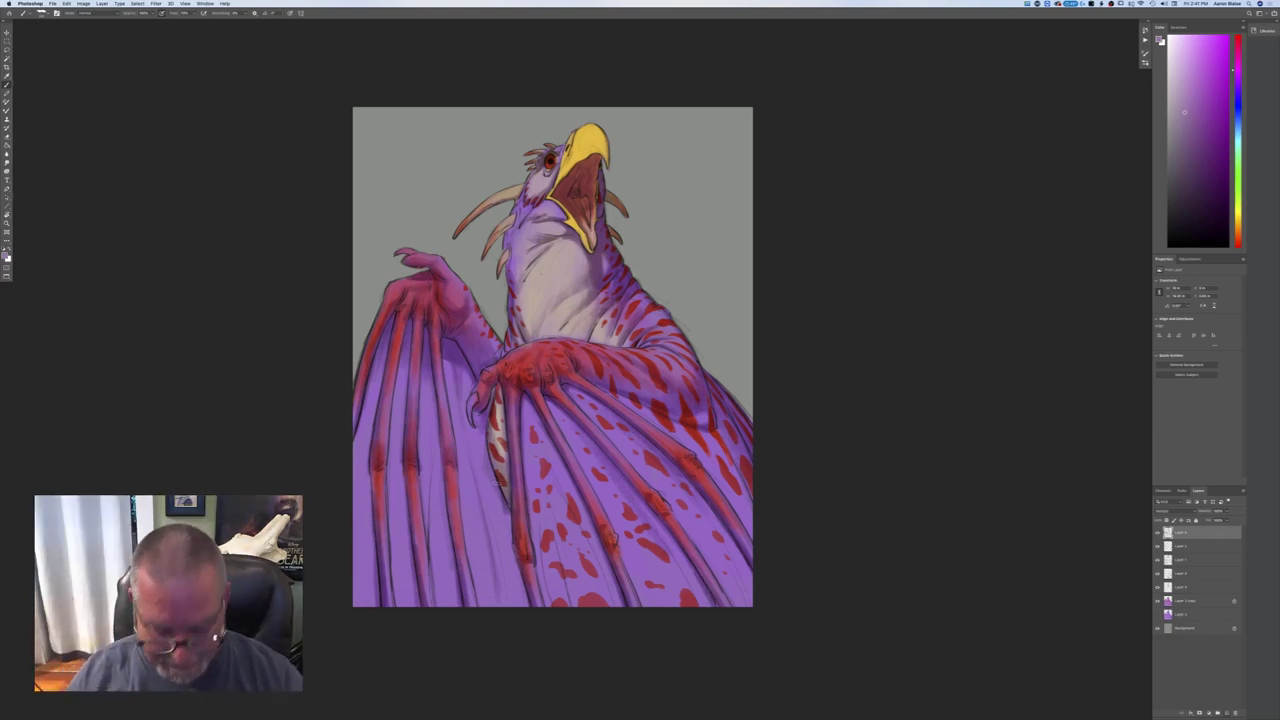
- Shade the far wing's membrane alongside the near wing's first finger, down to the lower canvas edge
left_click_drag(490, 476, 508, 590)
left_click_drag(500, 502, 524, 606)
left_click_drag(510, 556, 510, 606)
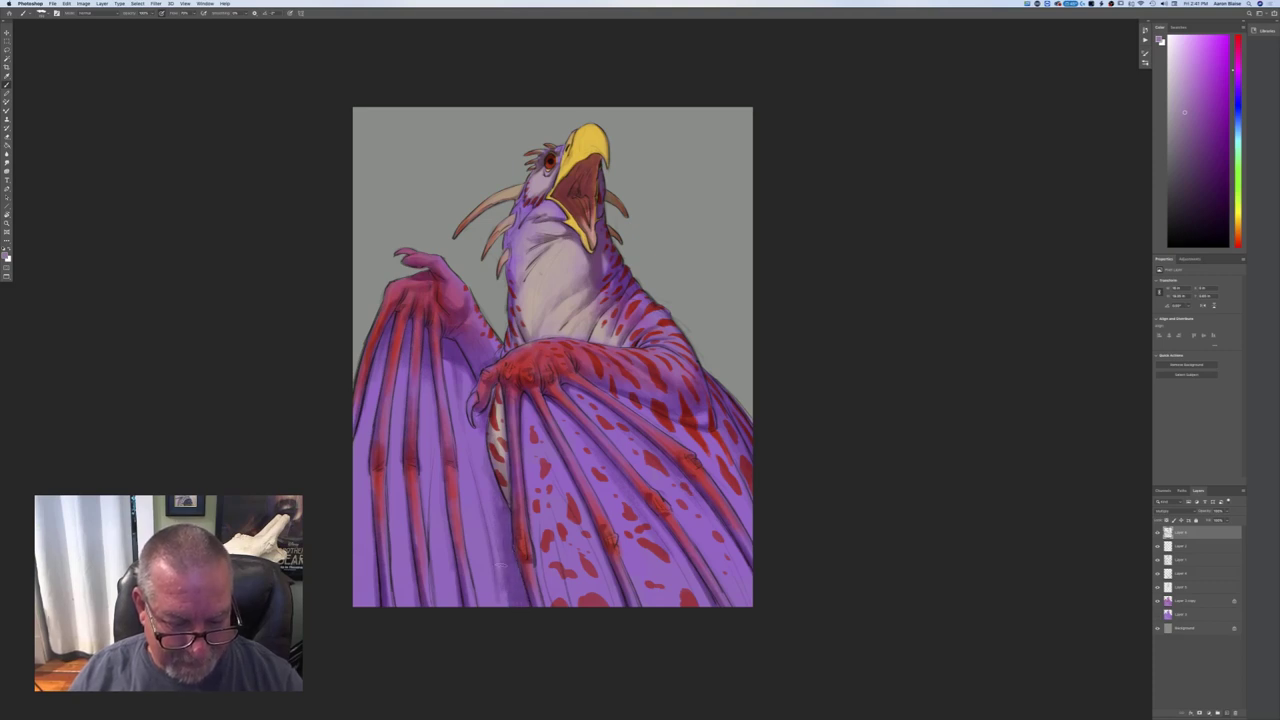
left_click_drag(498, 550, 508, 606)
left_click_drag(488, 526, 494, 544)
left_click_drag(476, 472, 492, 530)
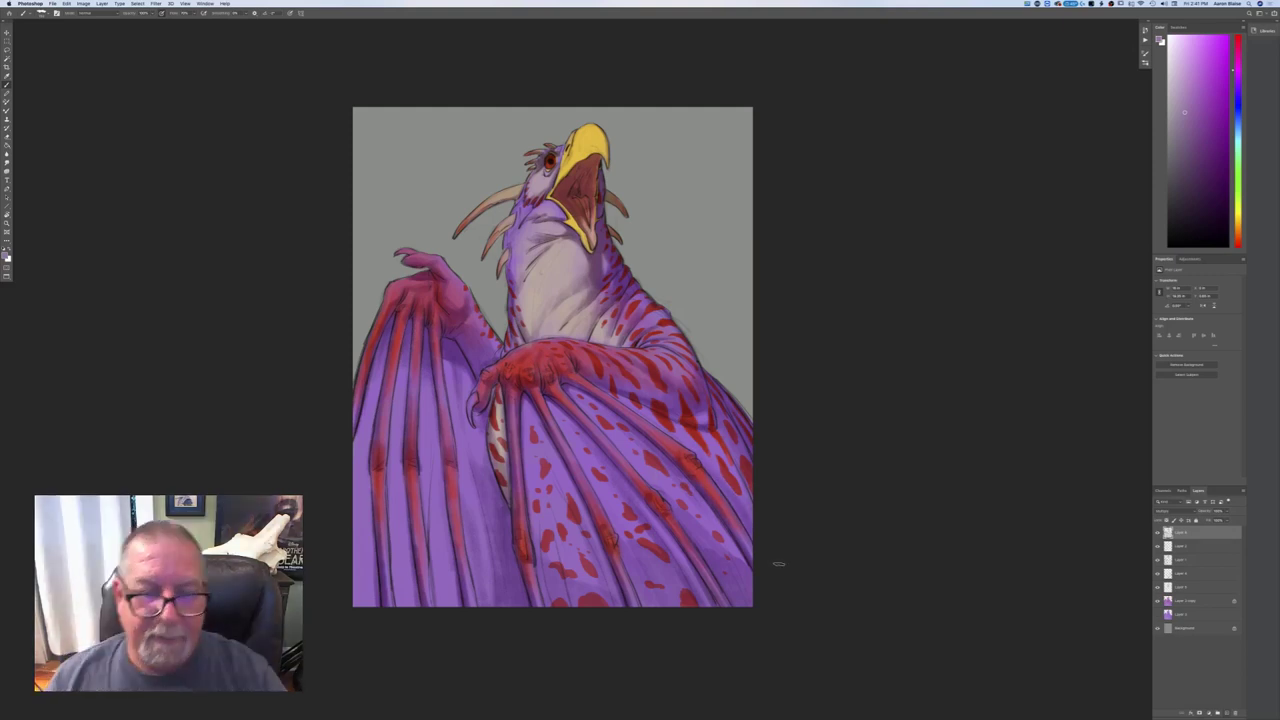
- Add a new layer in Overlay blend mode and set the foreground color to a light warm tan
left_click(1220, 713)
left_click(1172, 511)
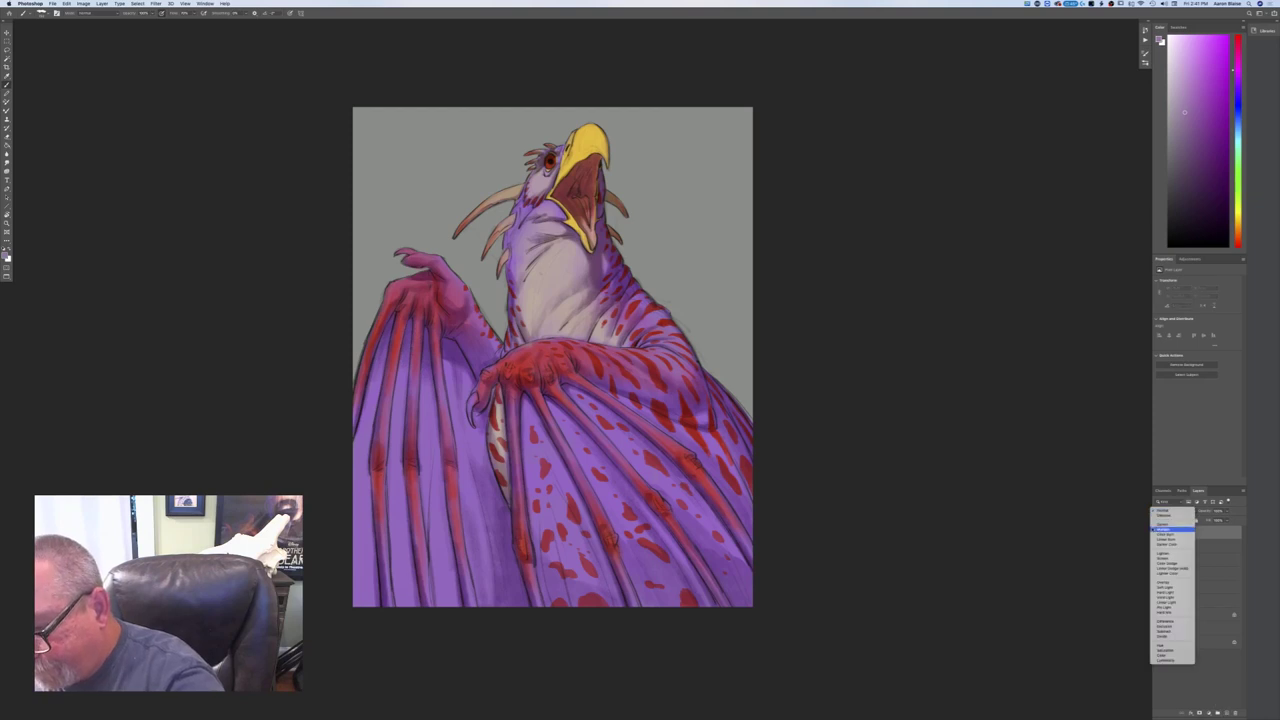
left_click(1168, 582)
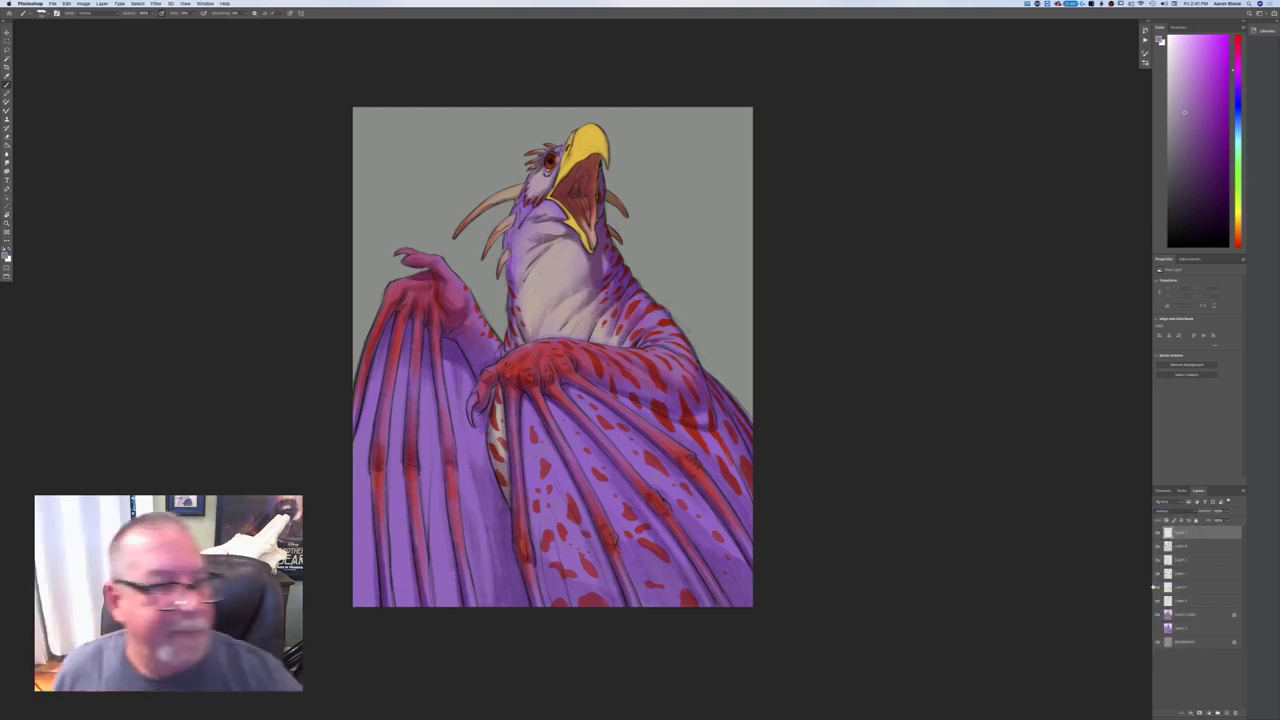
left_click(7, 256)
left_click(167, 262)
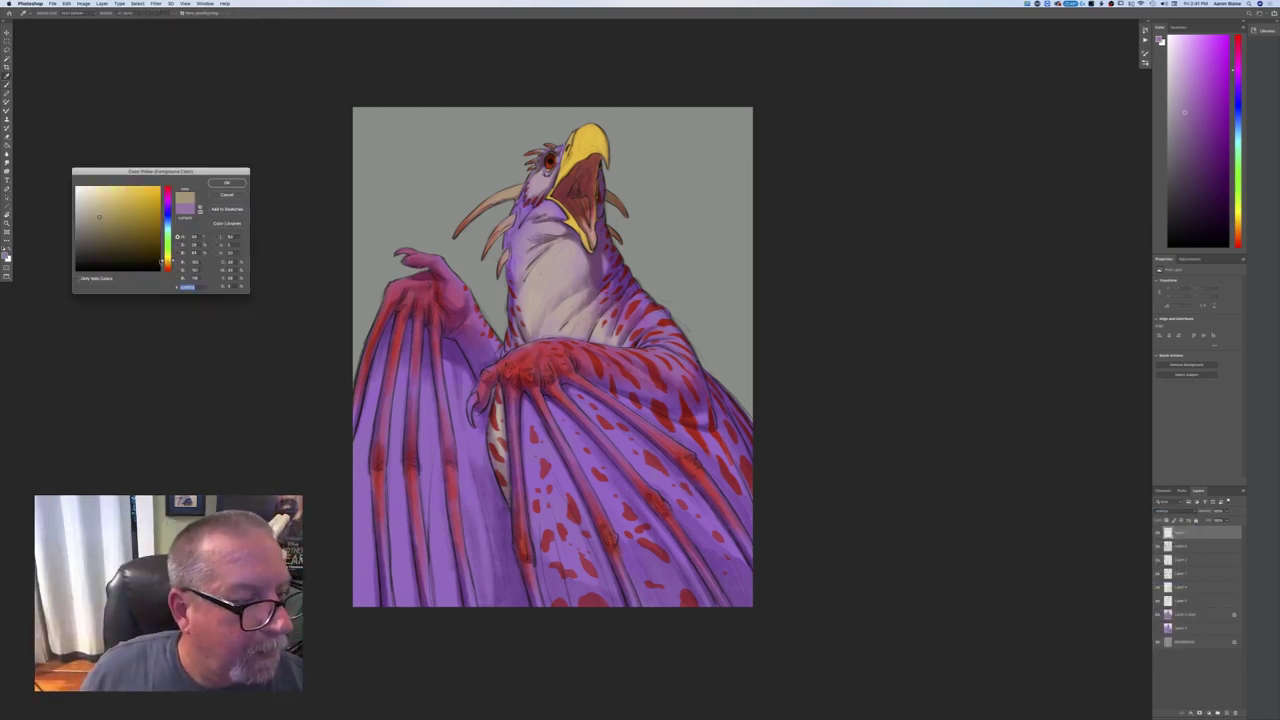
left_click_drag(167, 262, 167, 265)
left_click(105, 198)
left_click(227, 183)
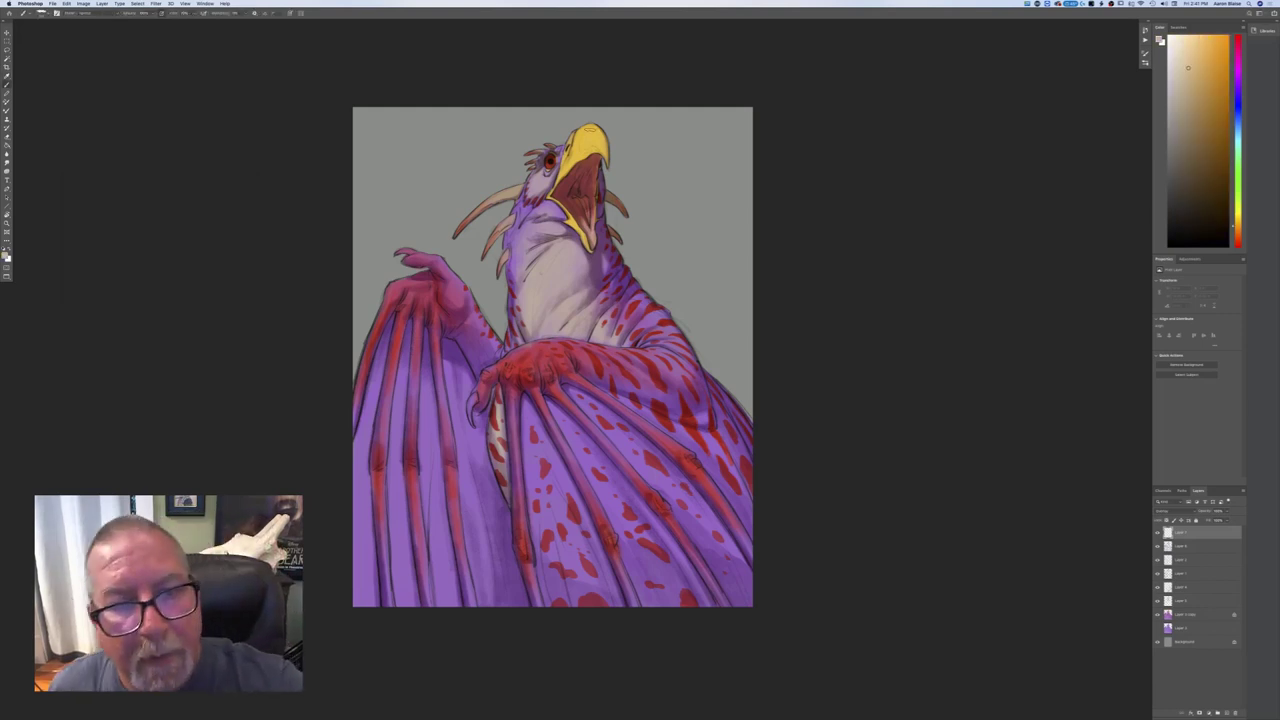
- Paint warm highlights on the beak, horns, eye area and throat folds
mouse_move(599, 135)
left_mouse_down()
mouse_move(583, 134)
mouse_move(578, 151)
left_mouse_up()
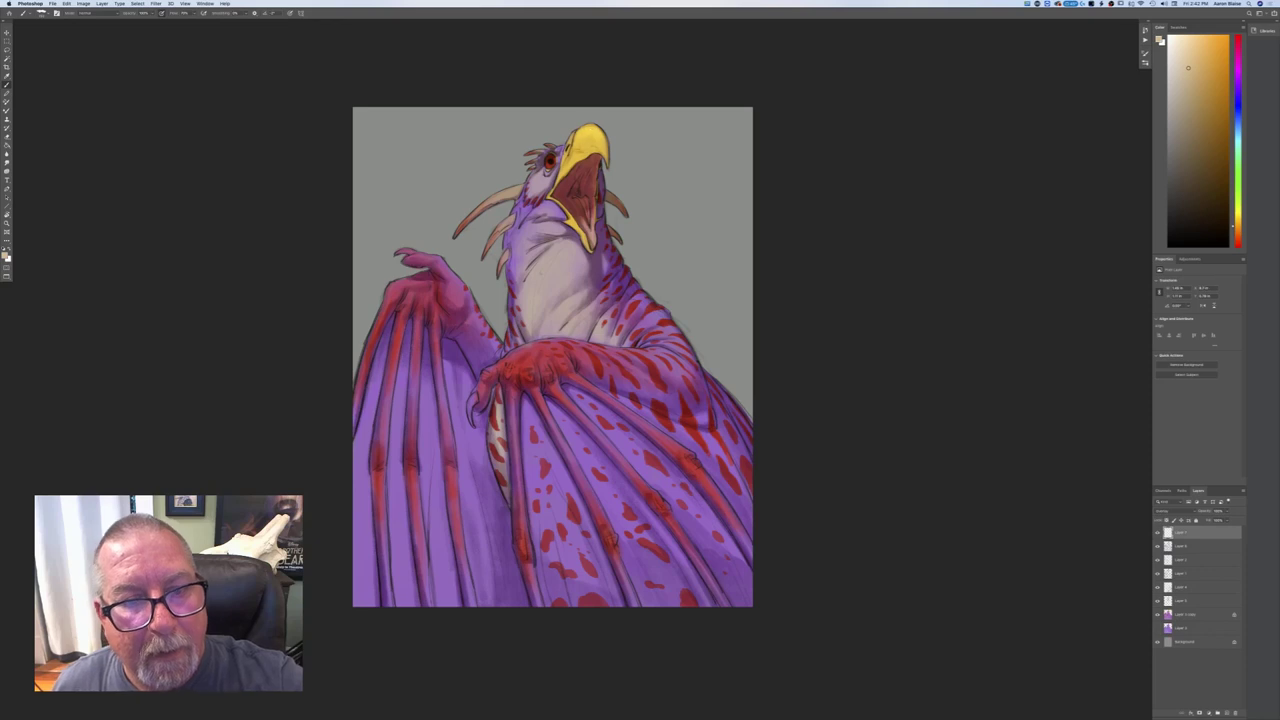
key("super+plus")
left_click_drag(208, 294, 229, 446)
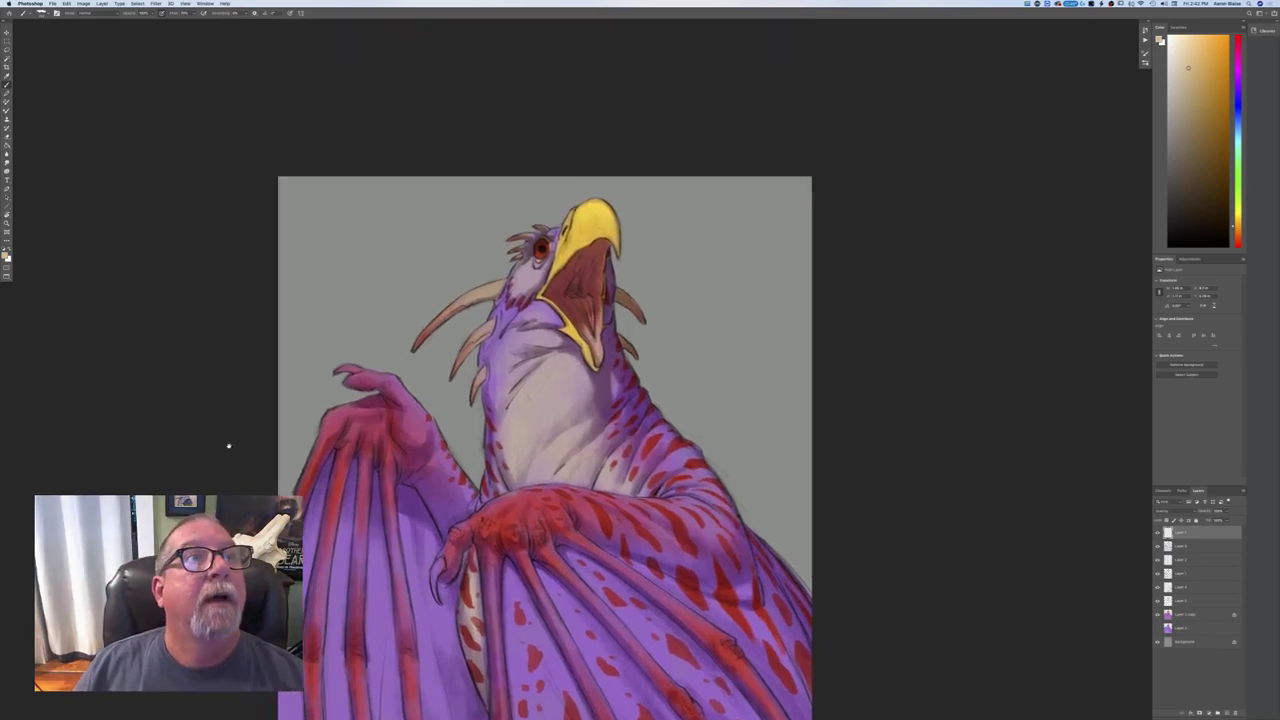
scroll(228, 447, "up", 1)
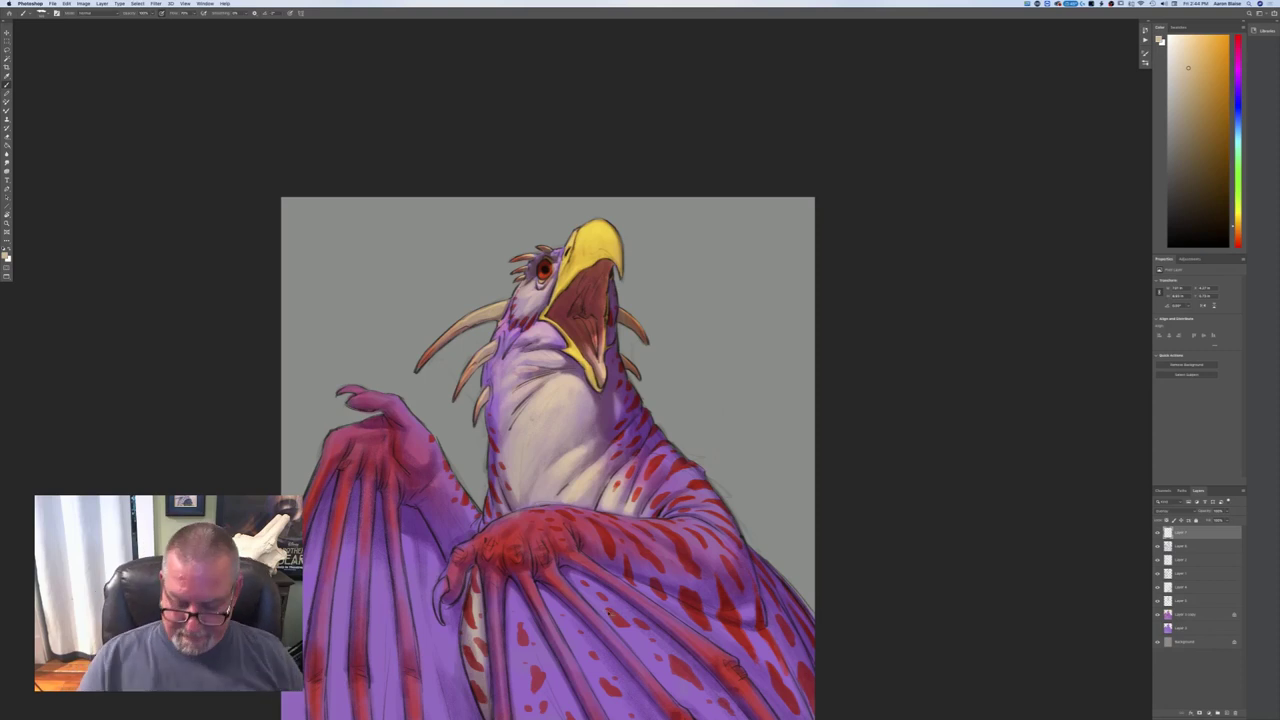
key("super+minus")
key("super+minus")
key("super+minus")
key("super+equal")
key("super+equal")
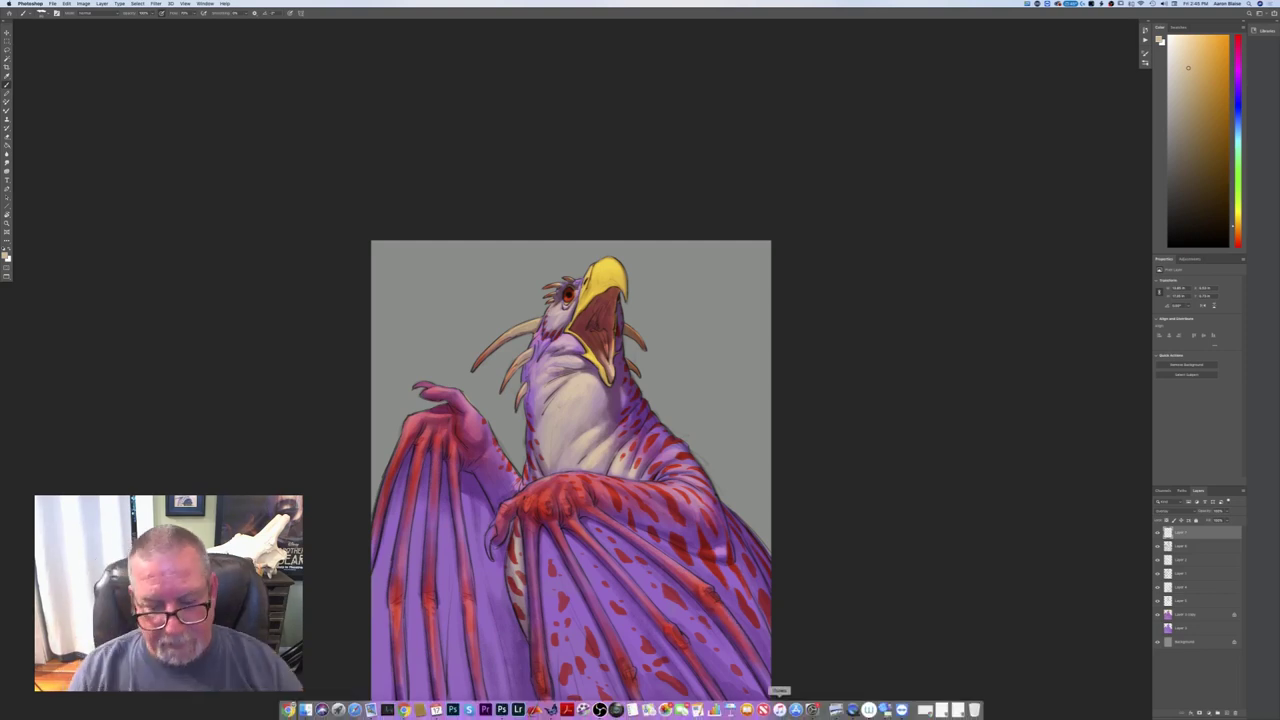
scroll(309, 387, "down", 5)
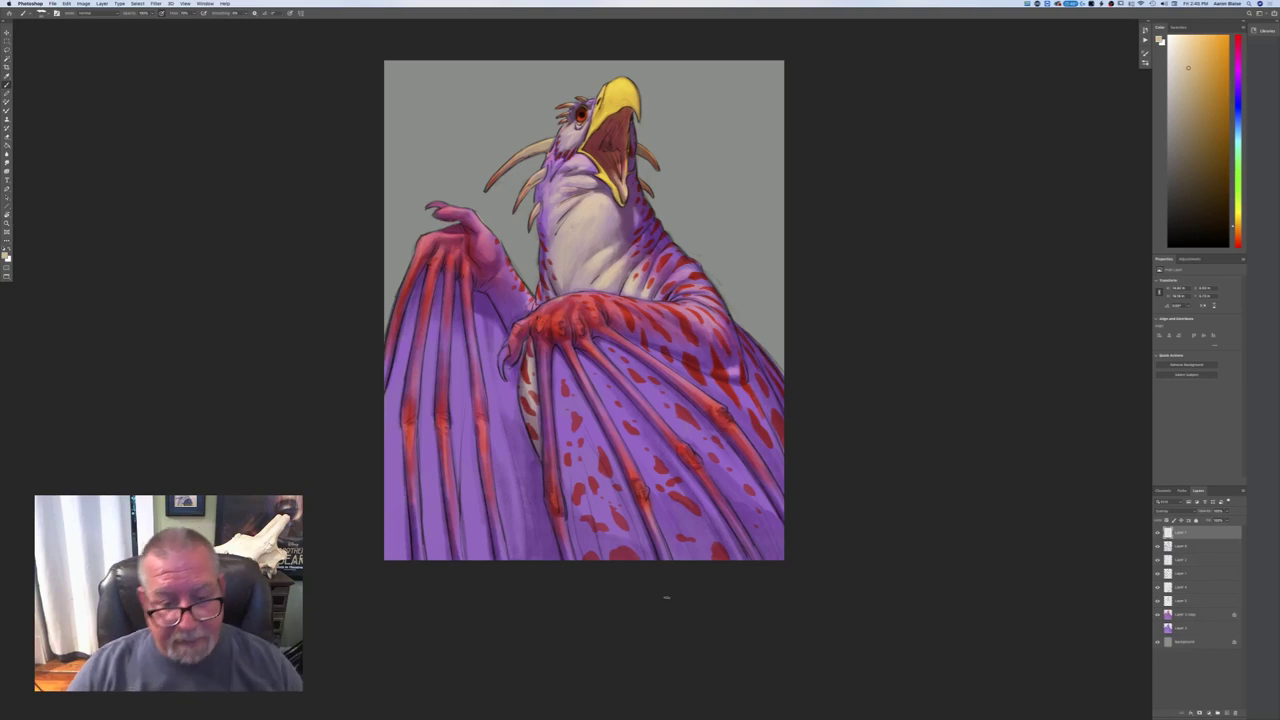
- Highlight the near wing's innermost finger from below its knuckle down to the lower canvas edge
left_click_drag(551, 484, 547, 405)
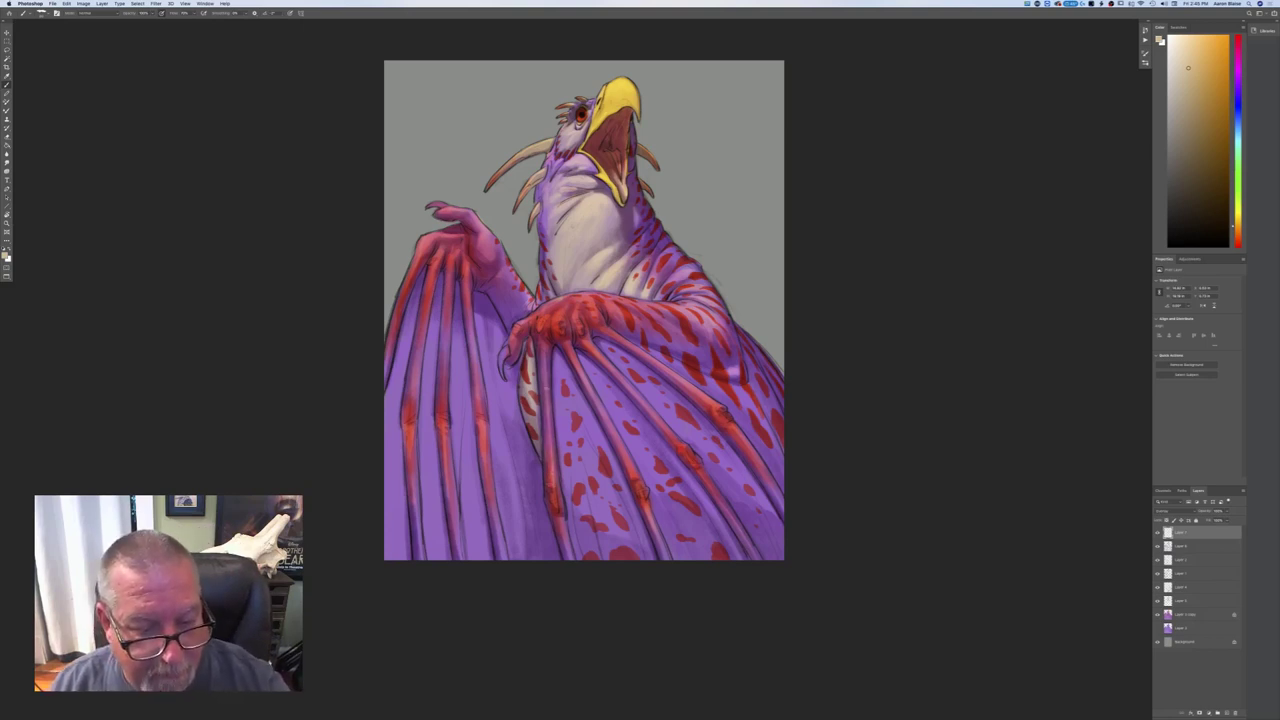
left_click_drag(543, 346, 546, 390)
left_click_drag(559, 516, 561, 542)
left_click_drag(556, 504, 572, 561)
key("super+minus")
key("super+minus")
key("super+minus")
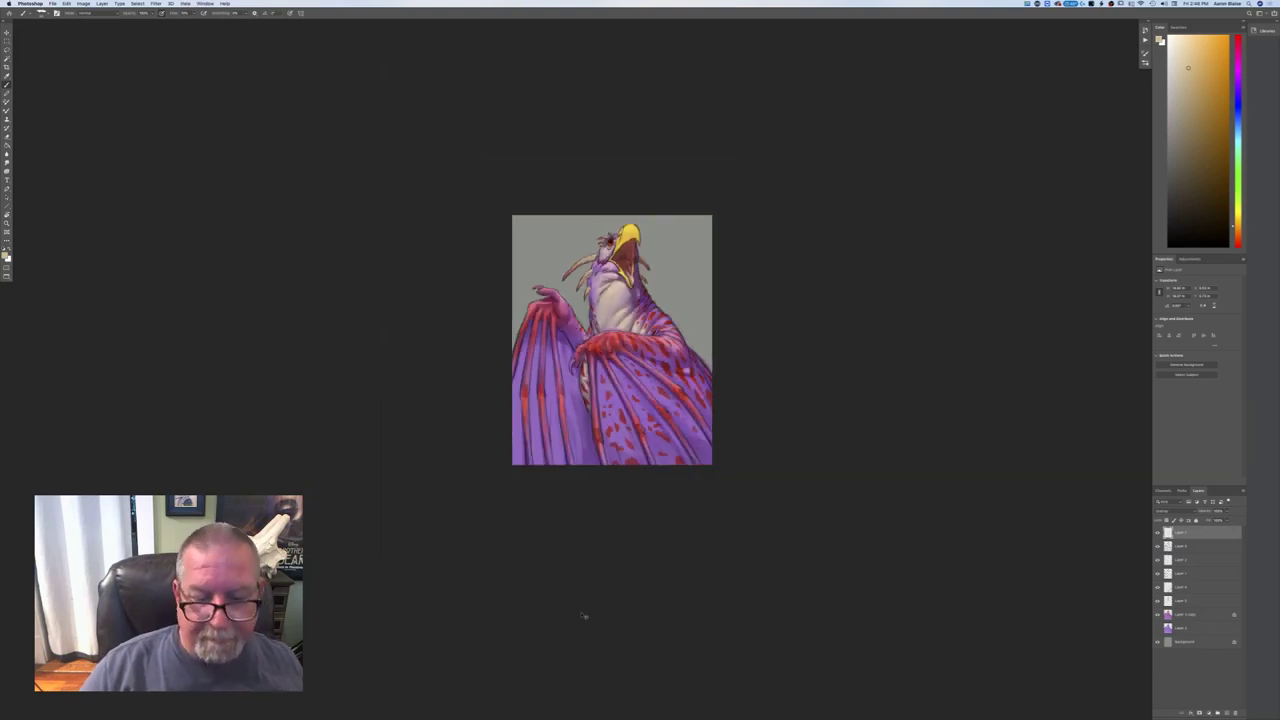
key("super+plus")
key("super+plus")
key("super+plus")
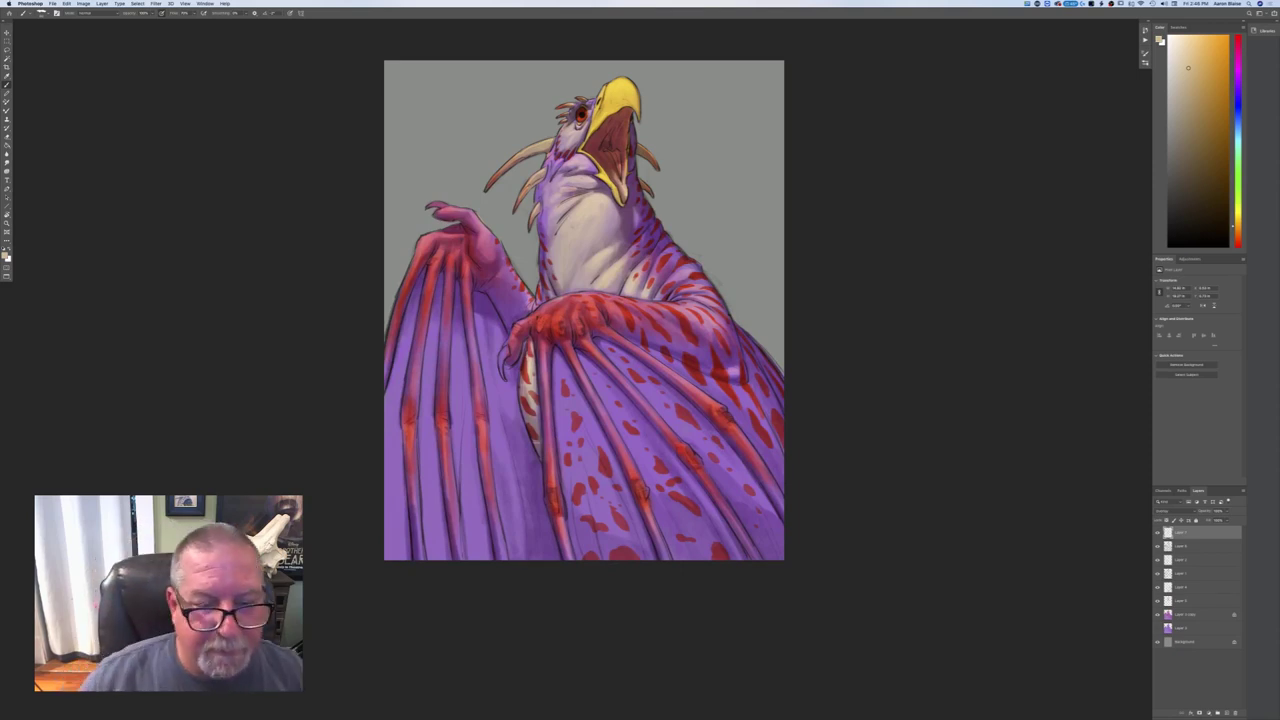
- Paint the thumb claws of both wings in a very dark brown on the creature's base color layer
left_click(1181, 615)
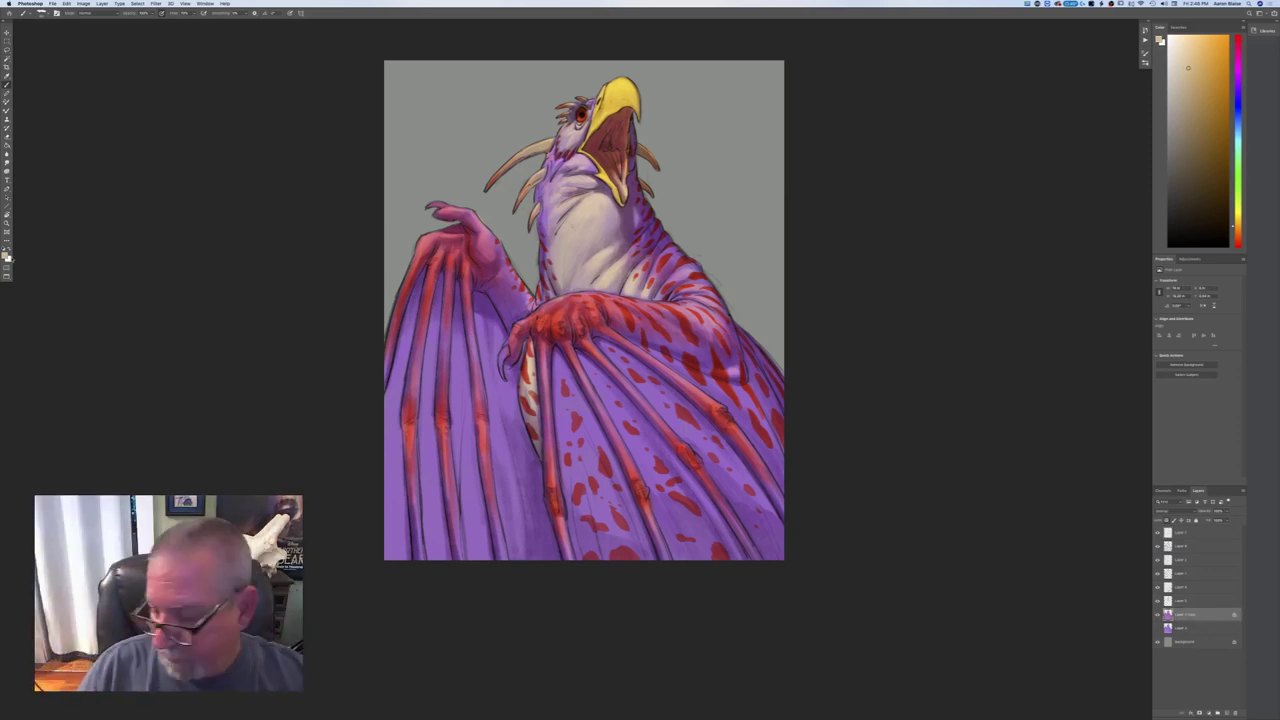
left_click(7, 256)
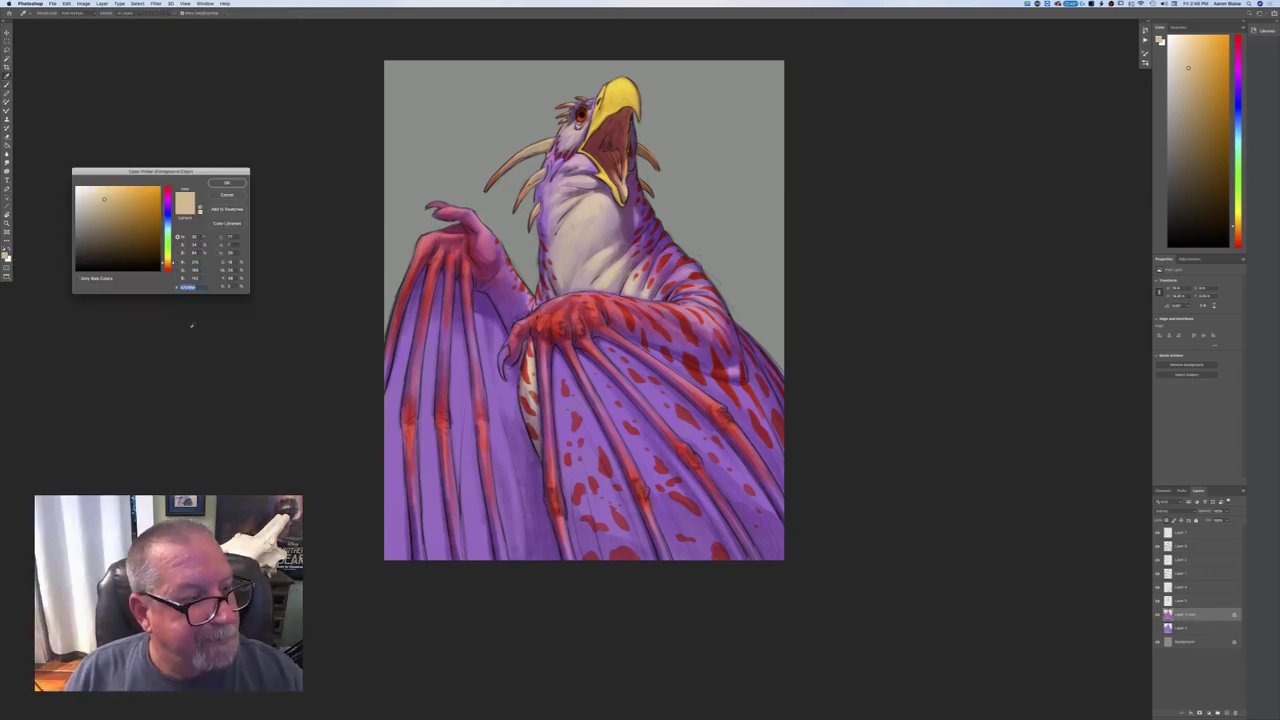
left_click(93, 256)
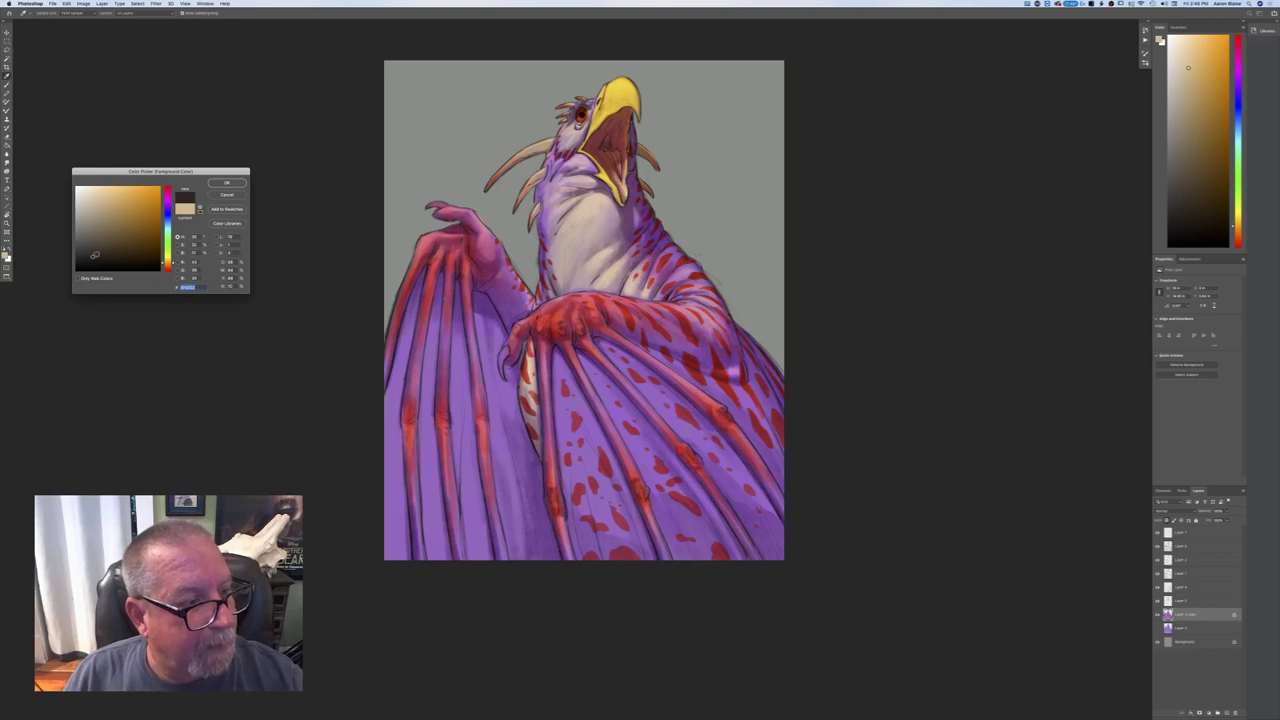
left_click(227, 183)
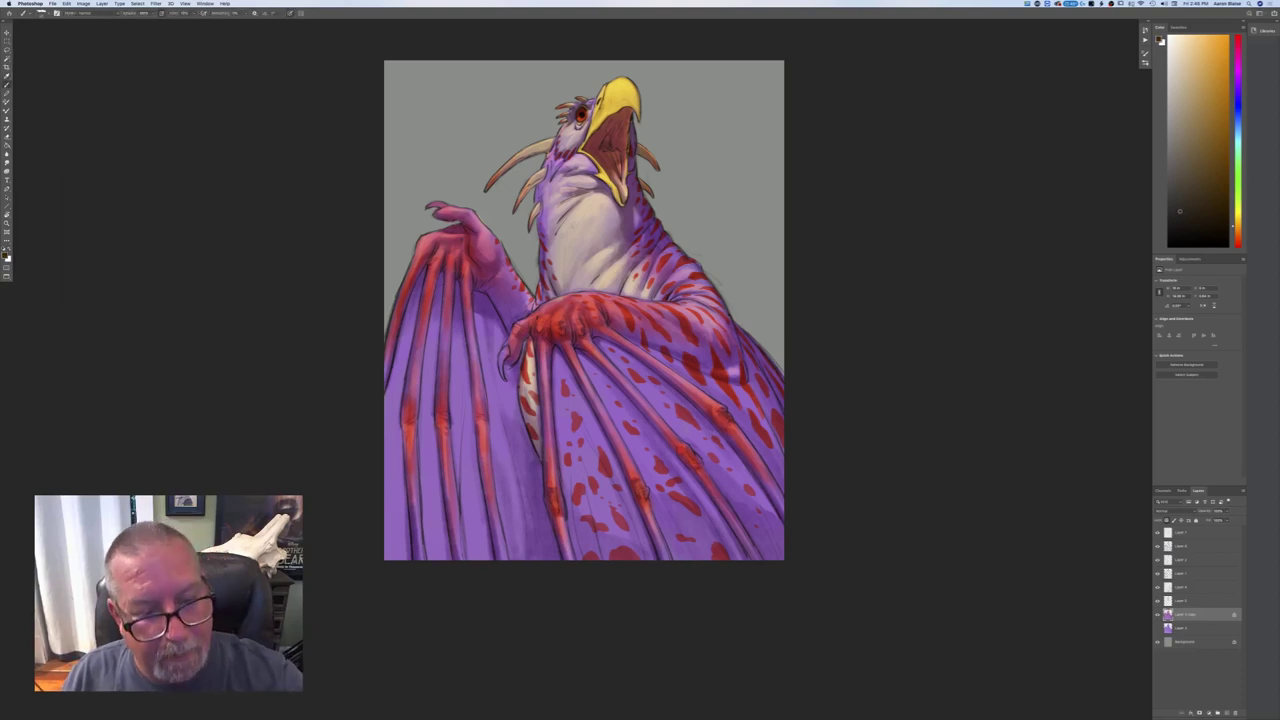
left_click_drag(505, 352, 504, 373)
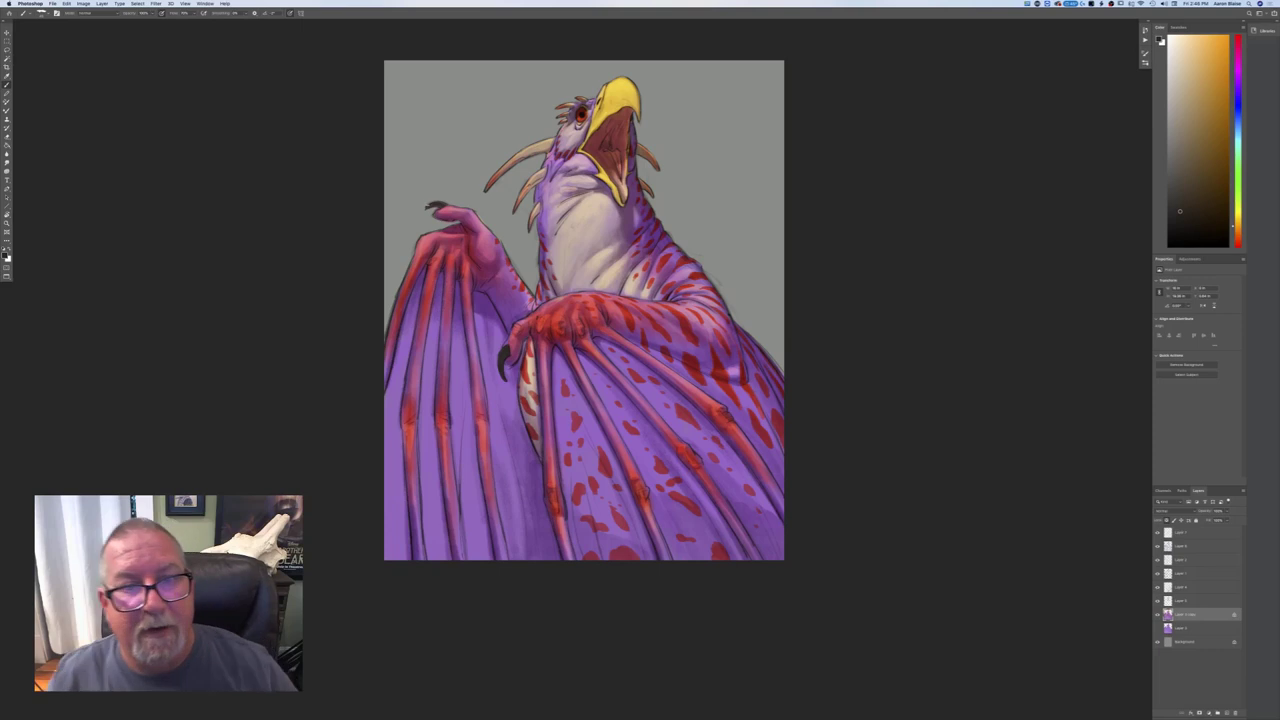
- Set the foreground color to a dark reddish brown and add a new topmost layer in Multiply mode
left_click(6, 255)
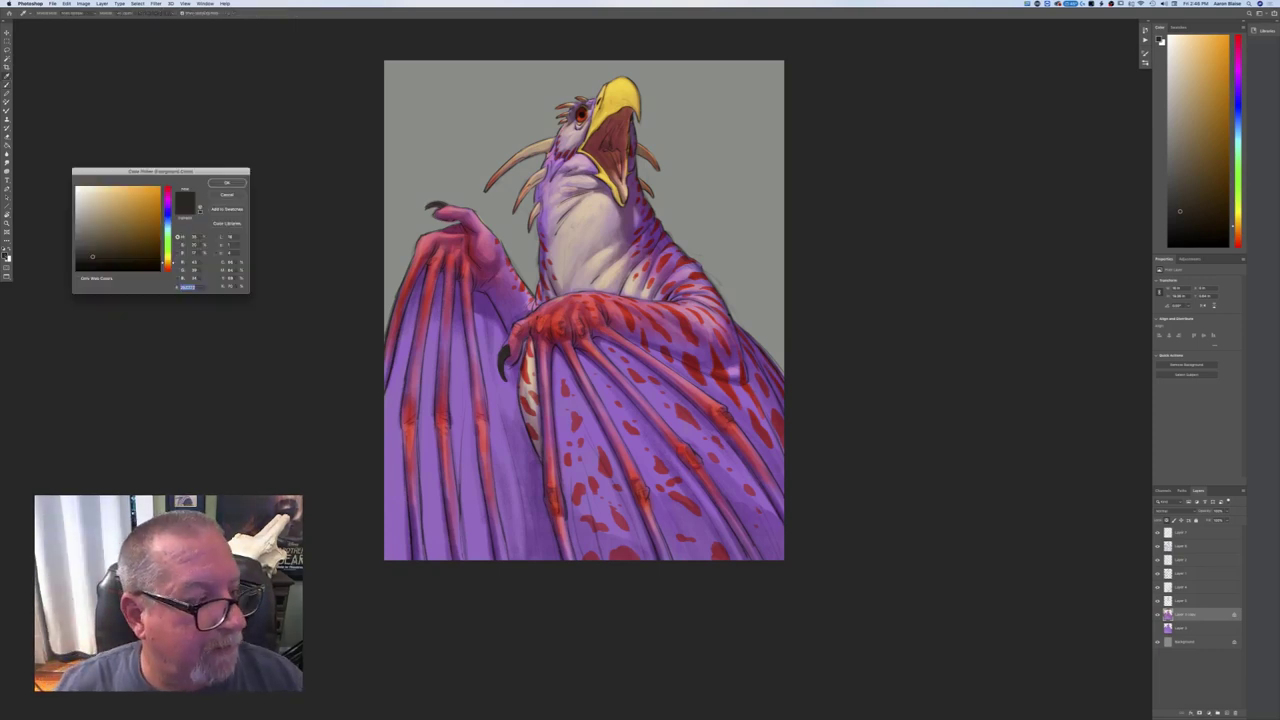
left_click(167, 267)
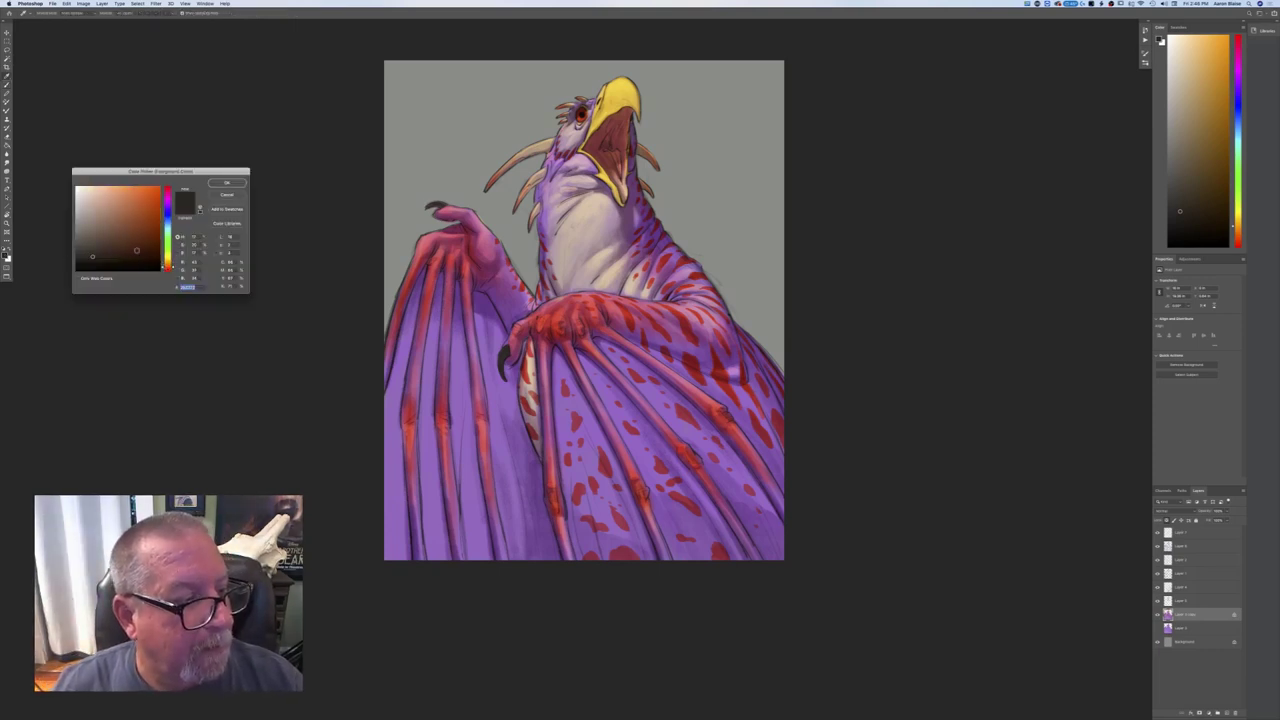
left_click(146, 235)
left_click(227, 183)
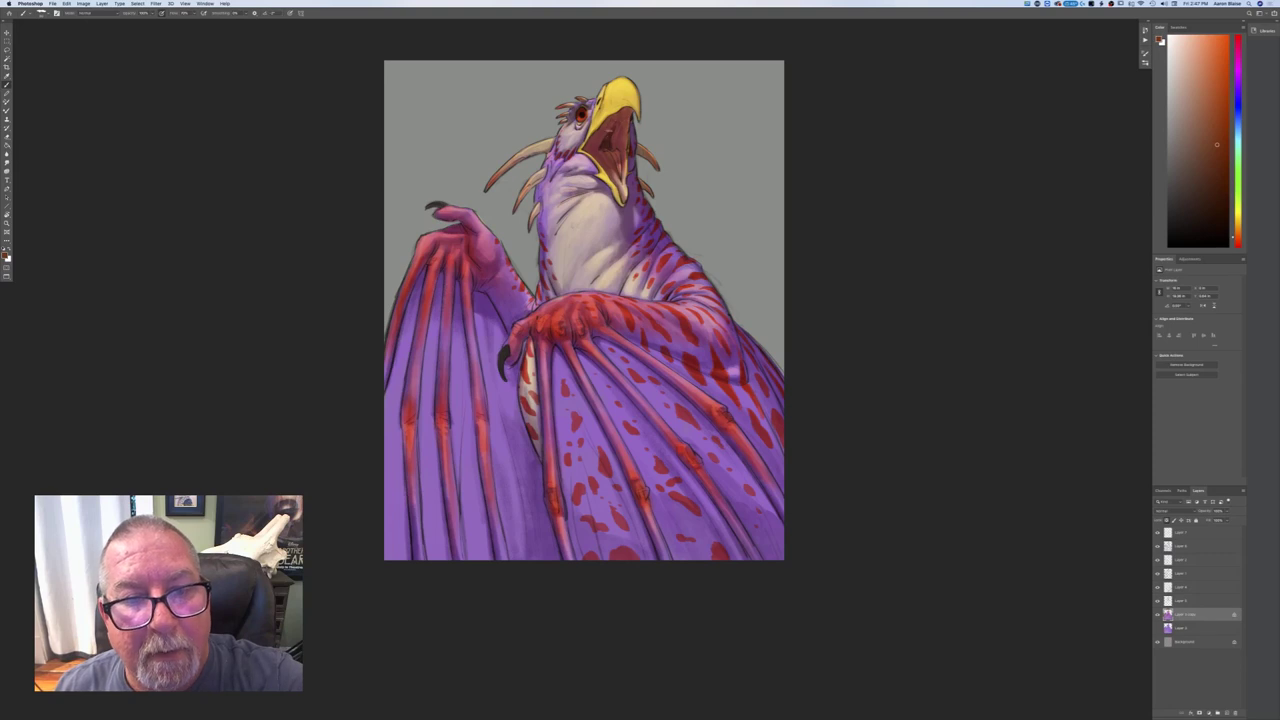
left_click(1177, 536)
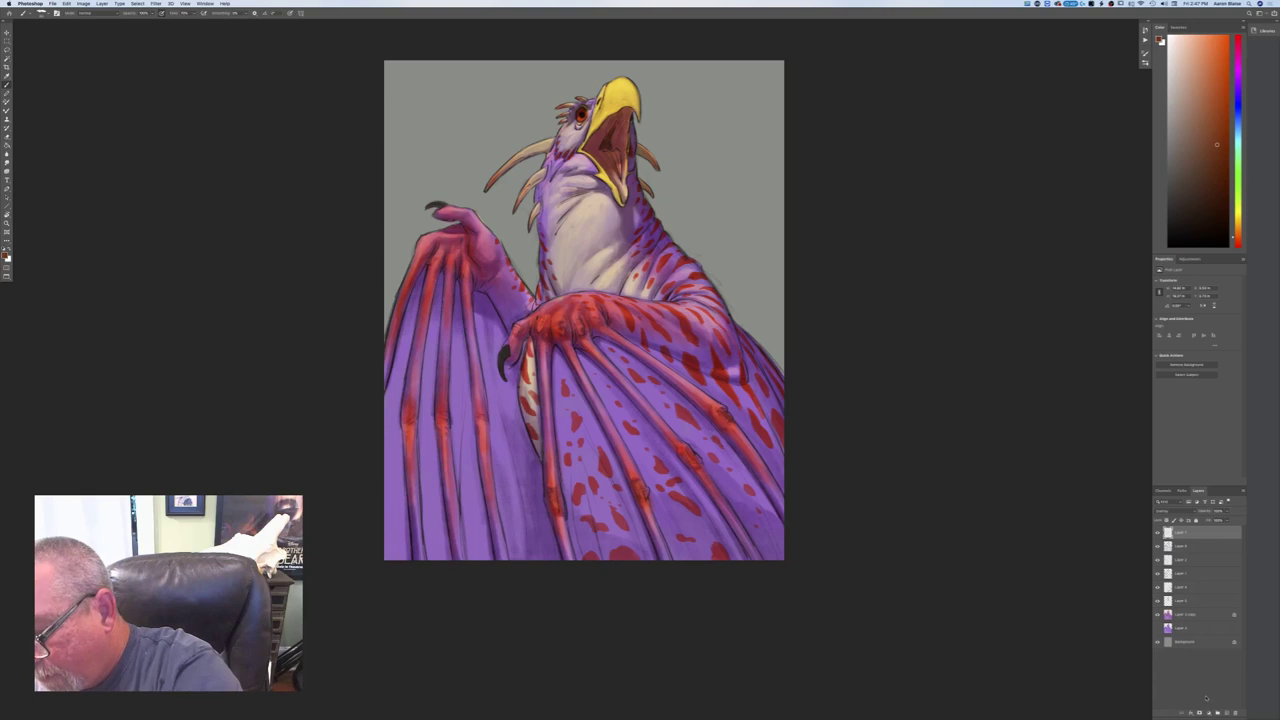
left_click(1168, 511)
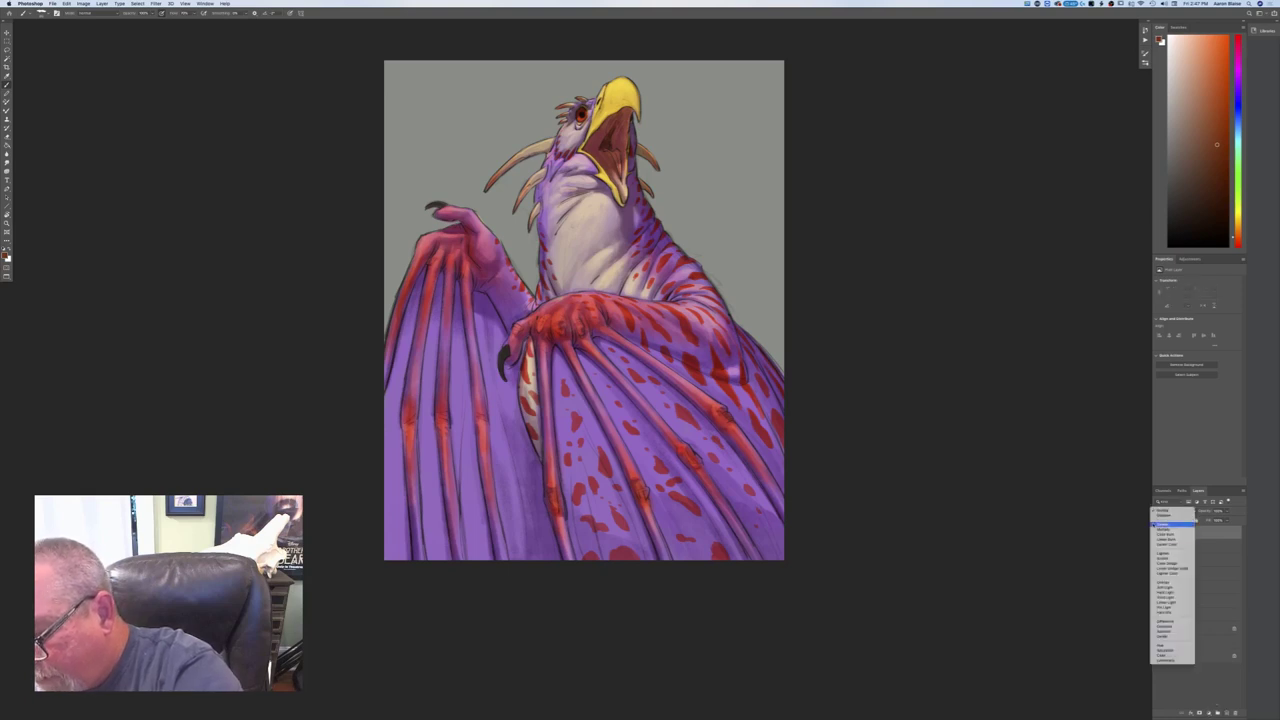
left_click(1162, 529)
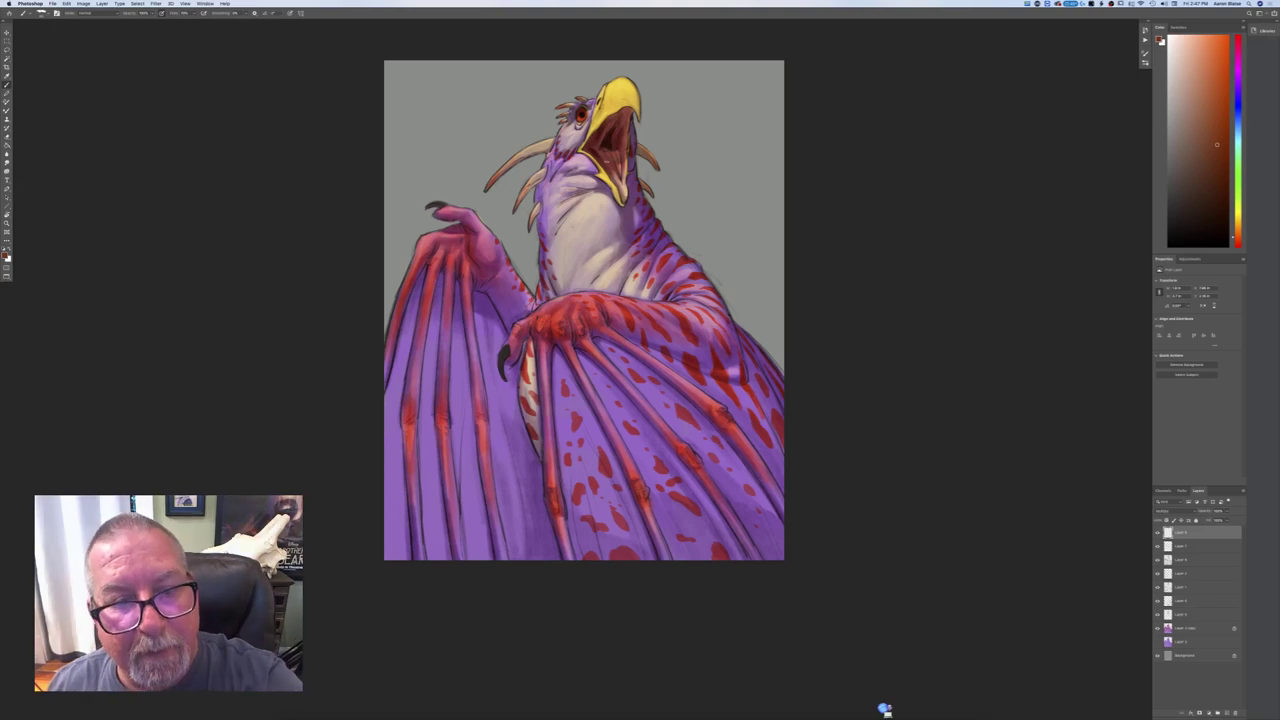
- Shade the inside of the open mouth from the upper palate down to the lower beak
key("super+plus")
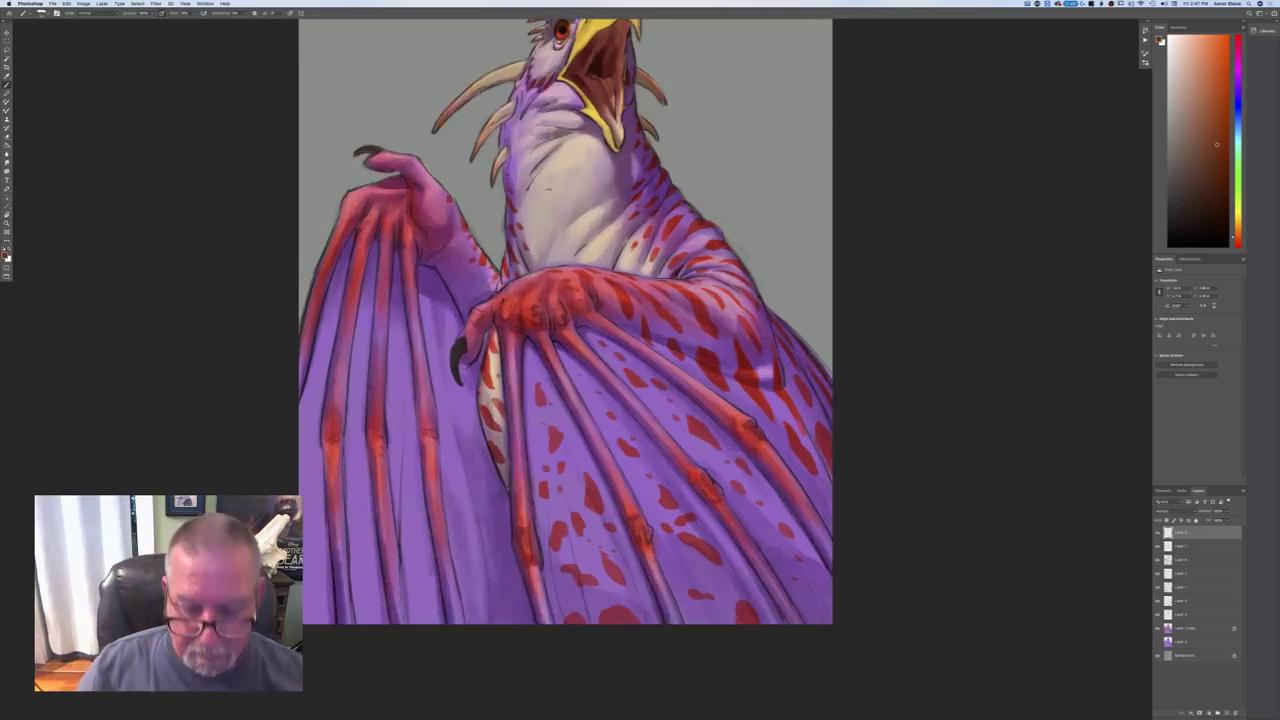
left_click_drag(566, 300, 578, 404)
scroll(578, 400, "up", 2)
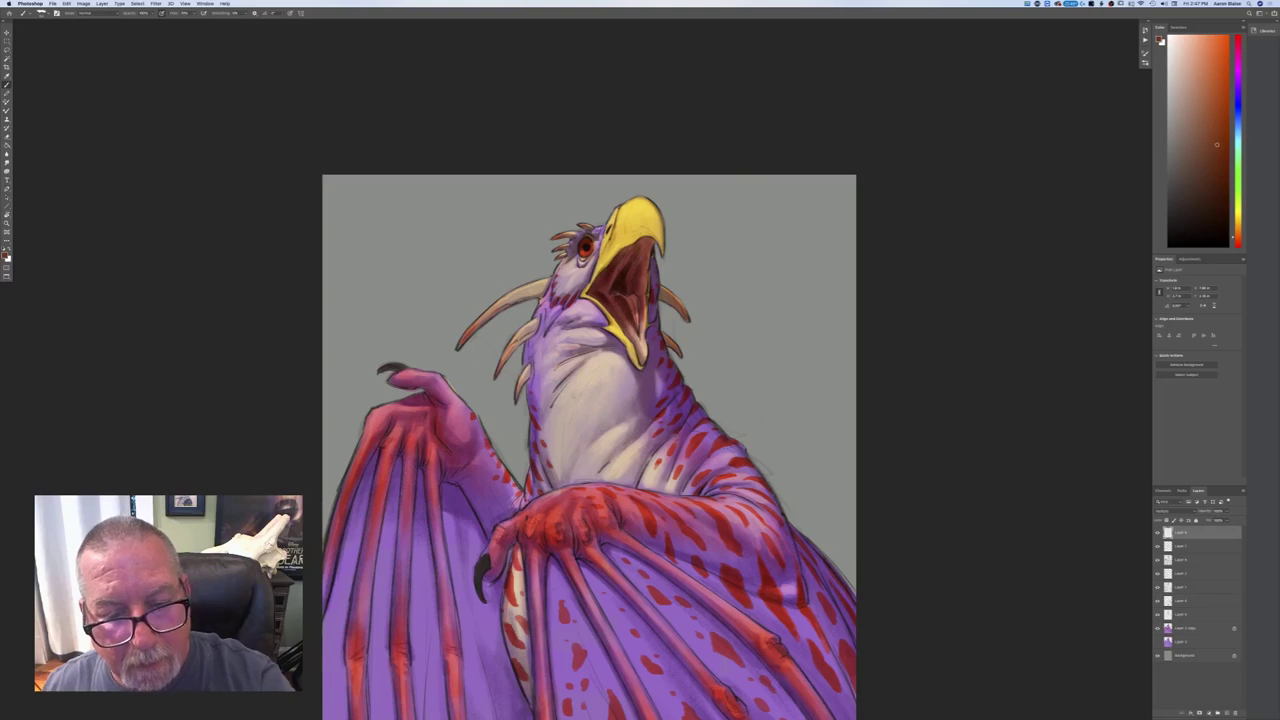
left_click_drag(644, 262, 646, 268)
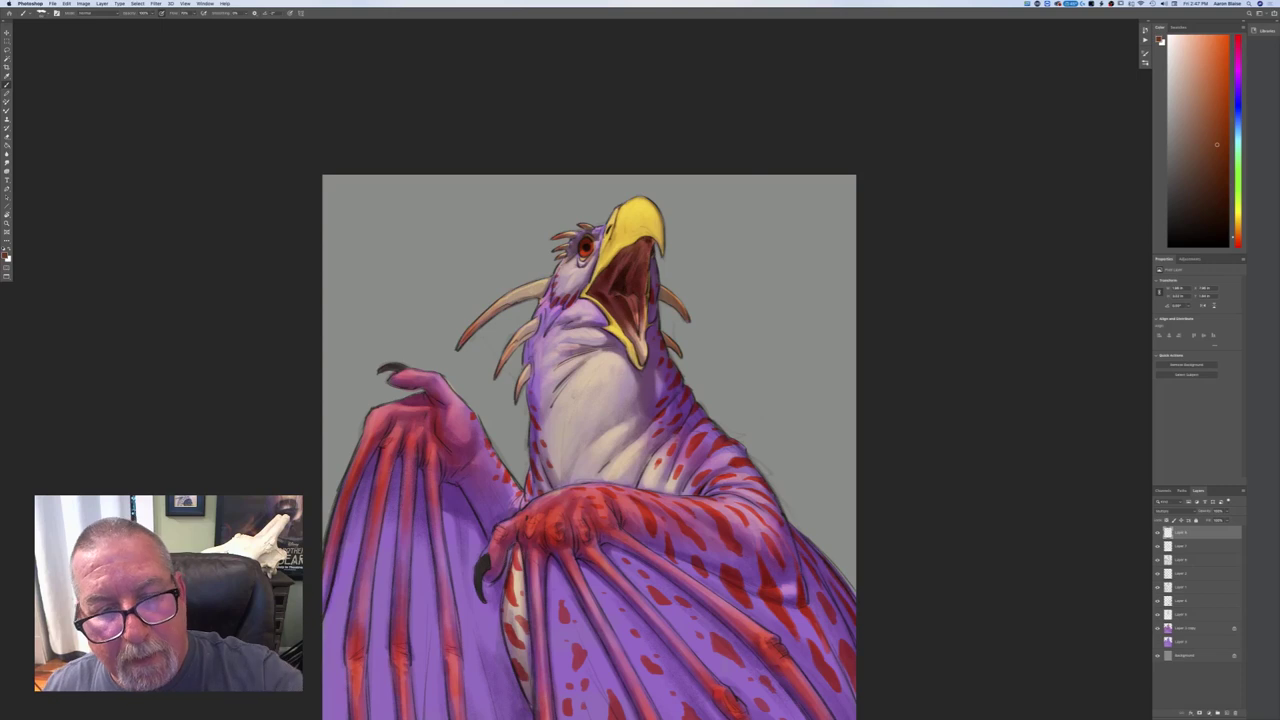
left_click_drag(640, 240, 621, 267)
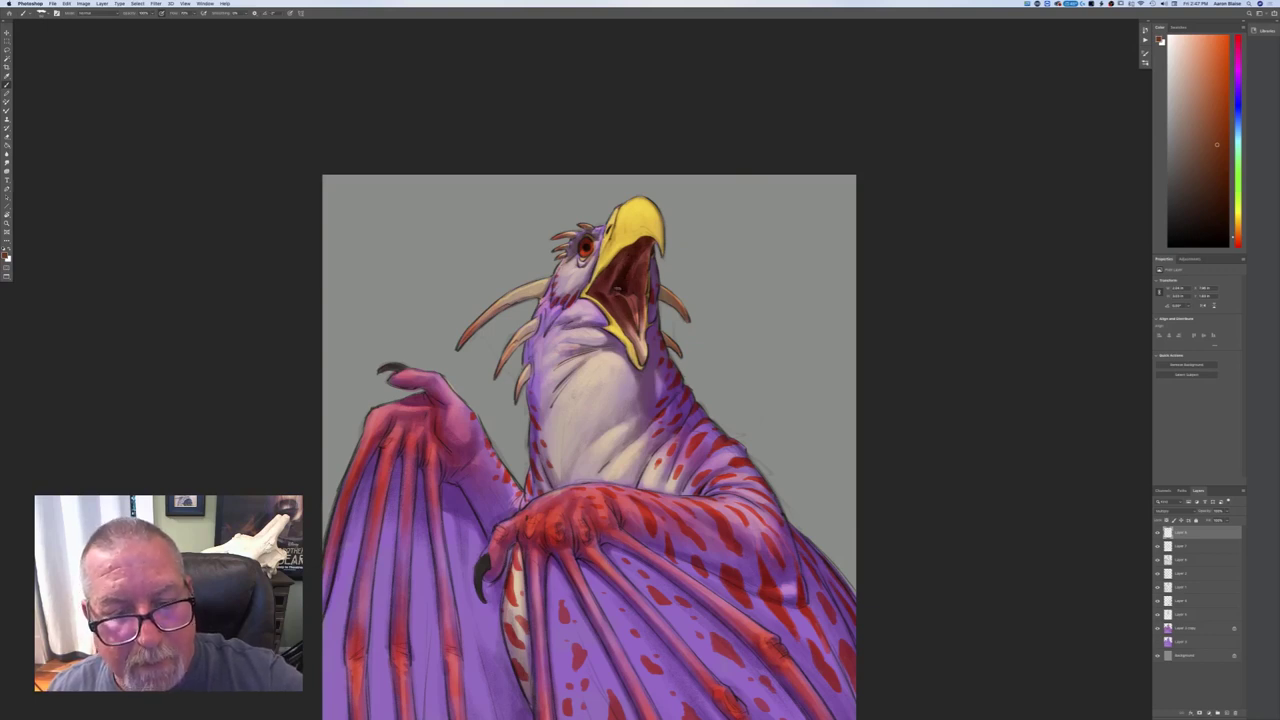
left_click_drag(625, 329, 643, 366)
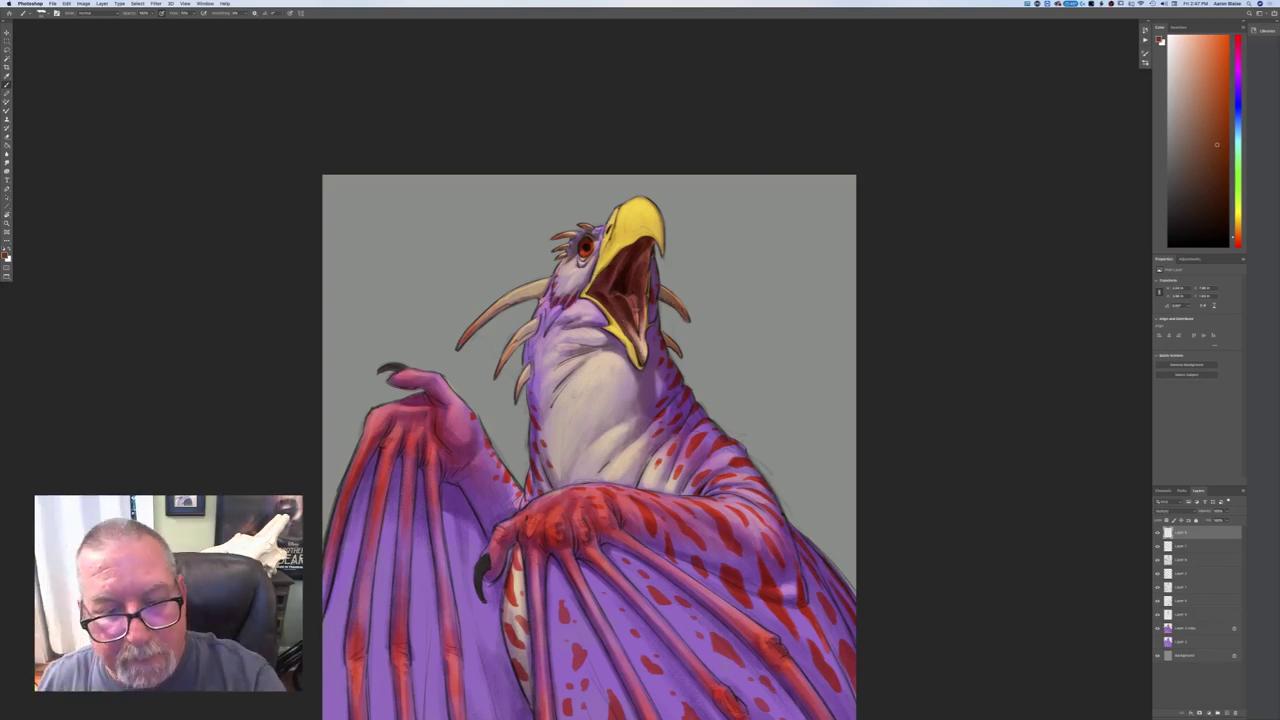
- Set the foreground color to a muted greyish purple for the shadow shading
left_click(5, 255)
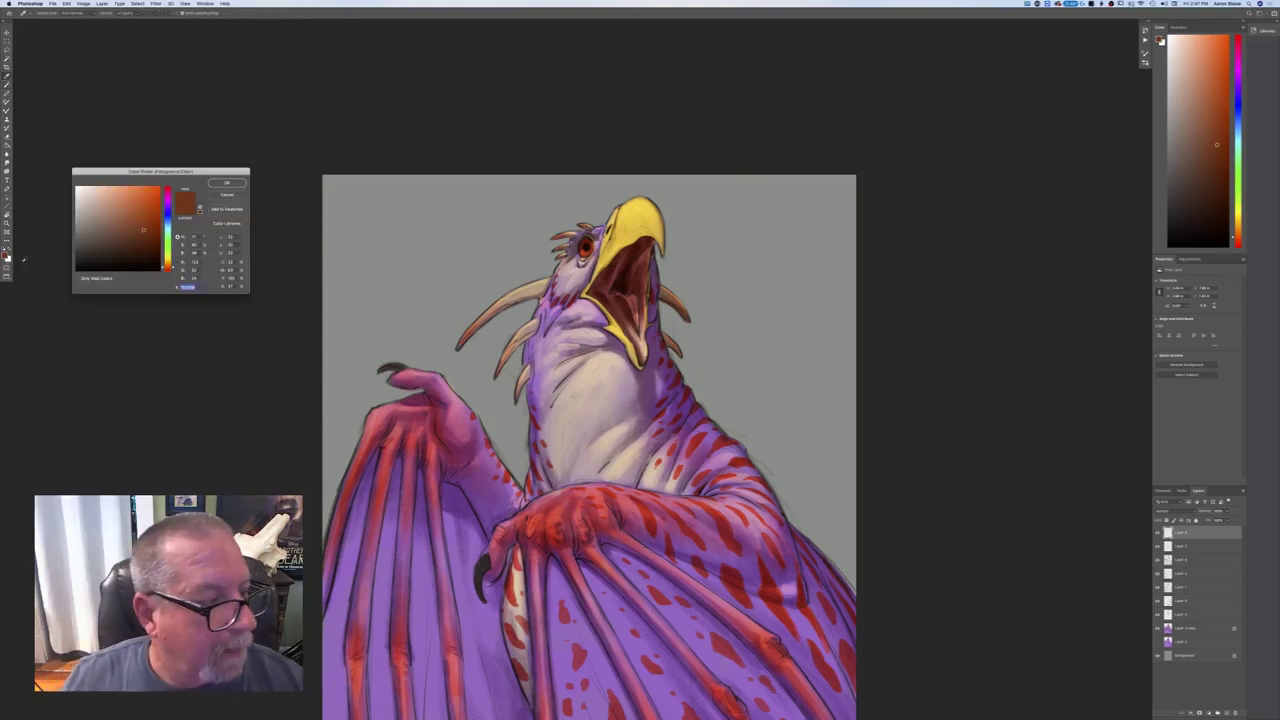
left_click(167, 264)
left_click(97, 220)
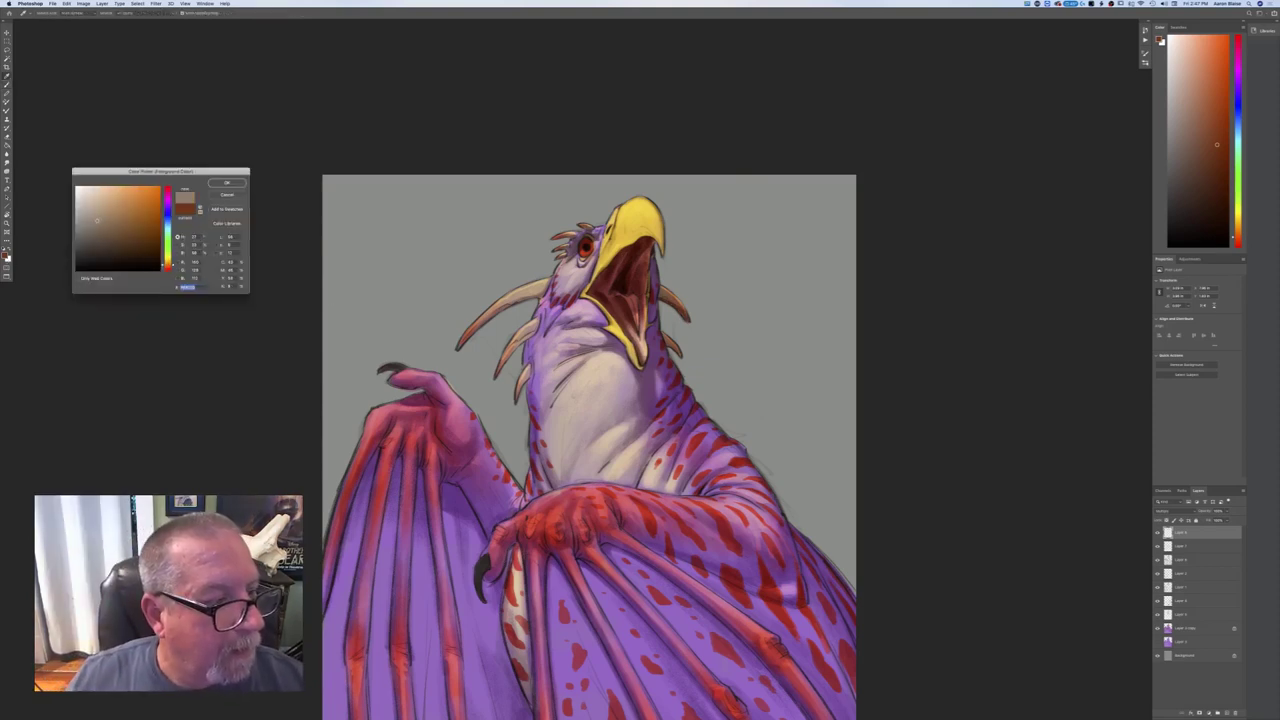
left_click(221, 185)
left_click(6, 255)
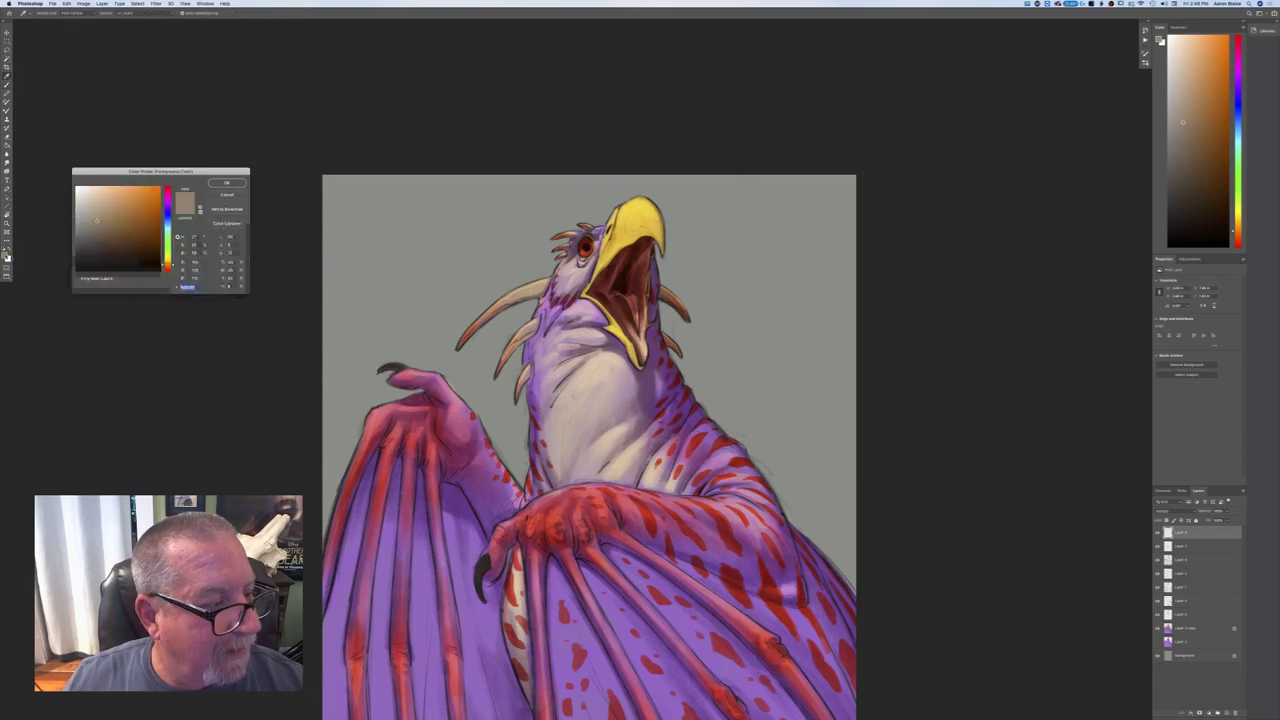
left_click(168, 201)
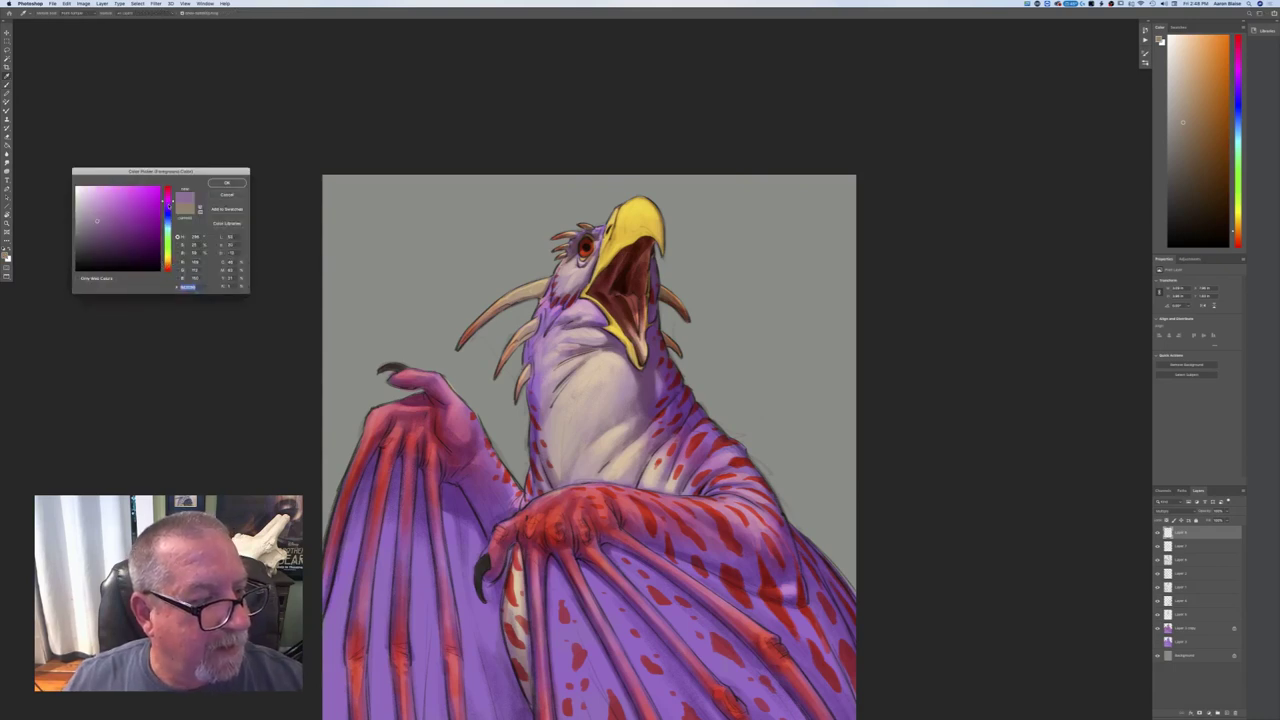
left_click_drag(168, 201, 168, 206)
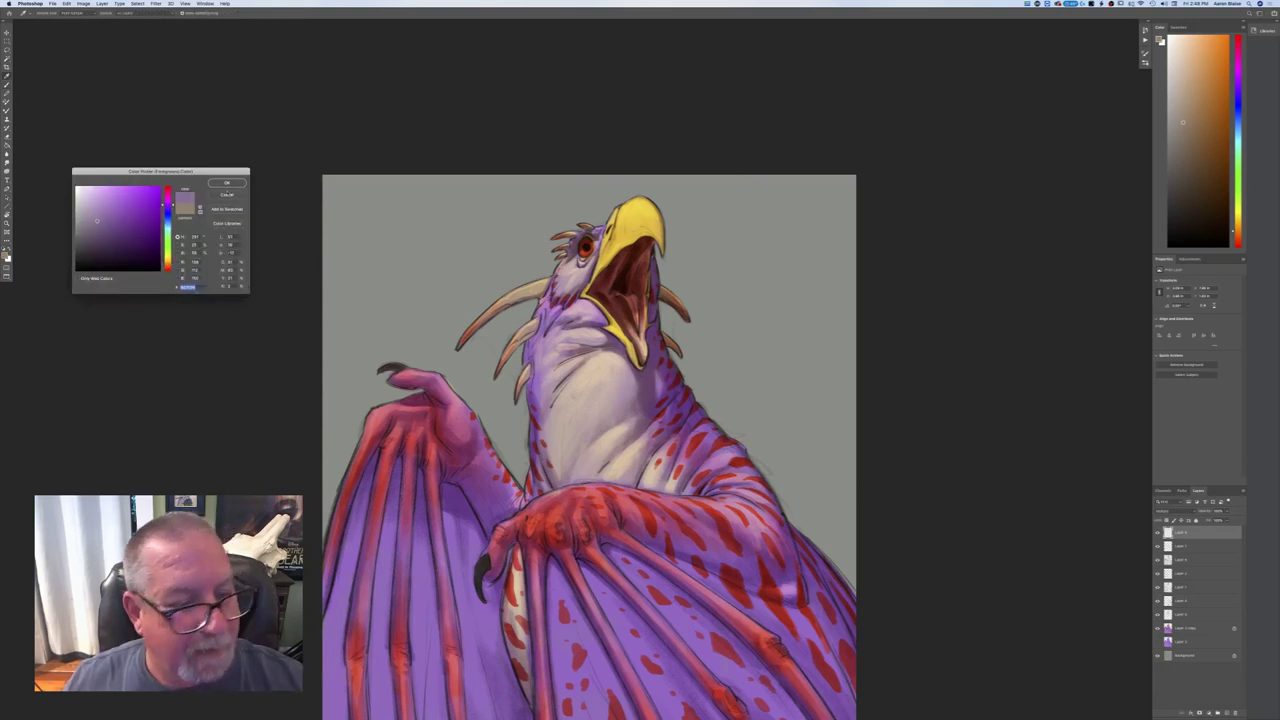
left_click(227, 183)
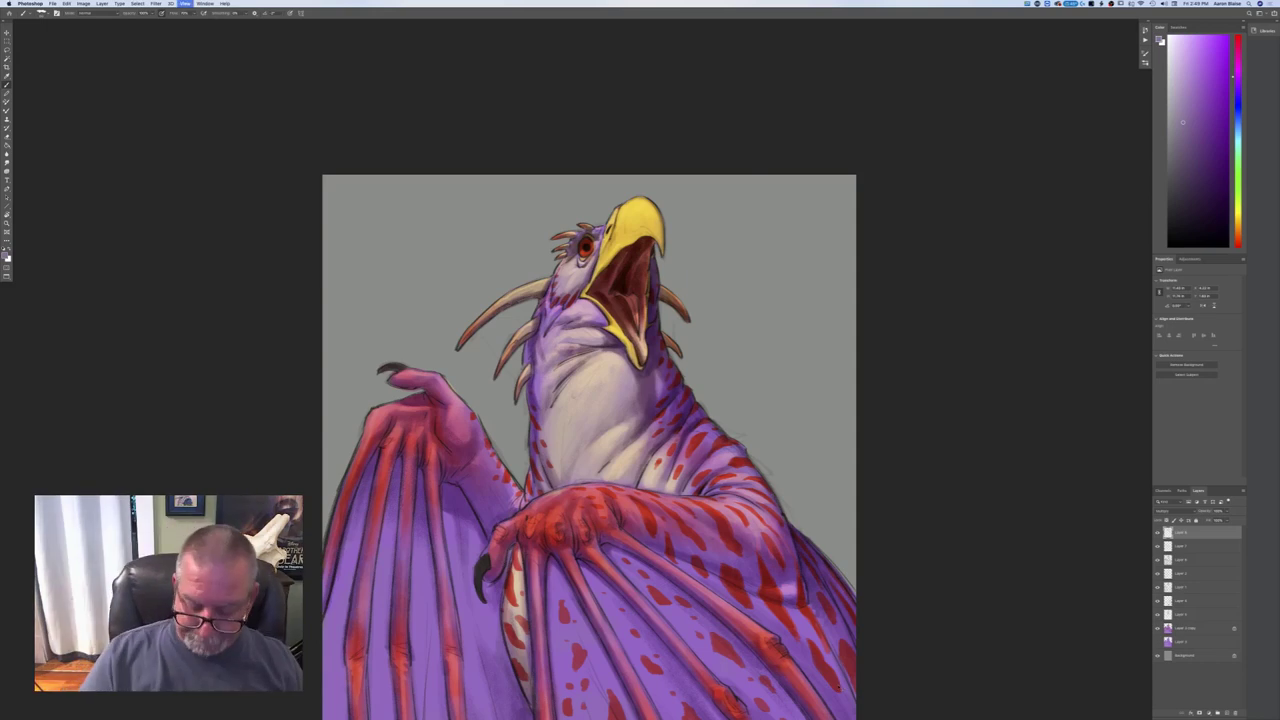
- Shade the shadowed side of the neck in muted purple on the topmost Multiply layer
key("super+minus")
key("super+minus")
key("super+plus")
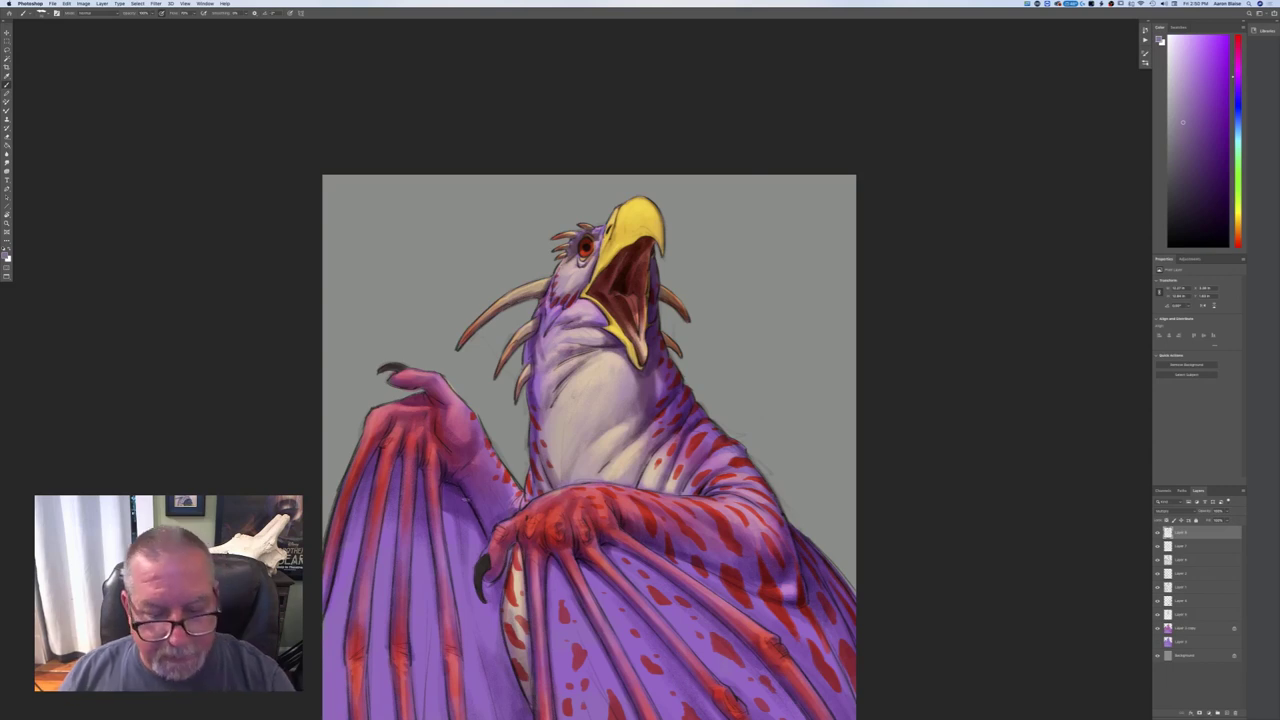
scroll(265, 441, "down", 5)
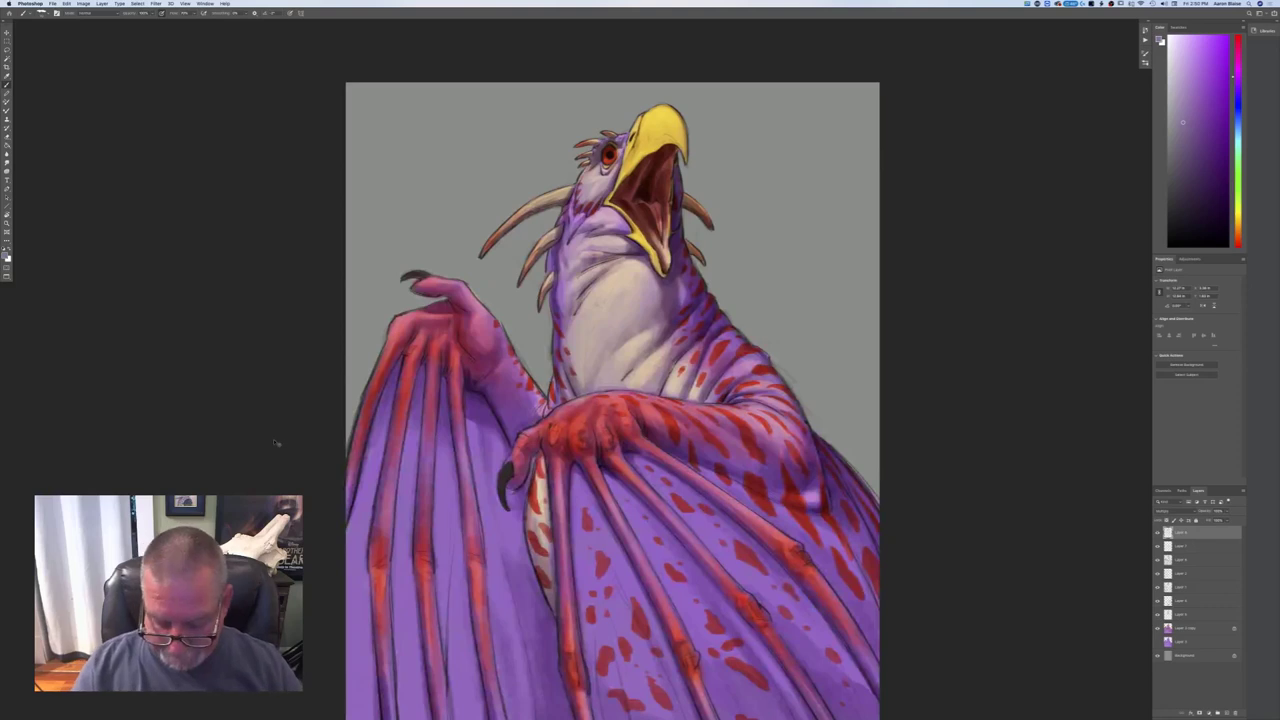
key("super+minus")
key("super+minus")
key("super+equal")
key("super+equal")
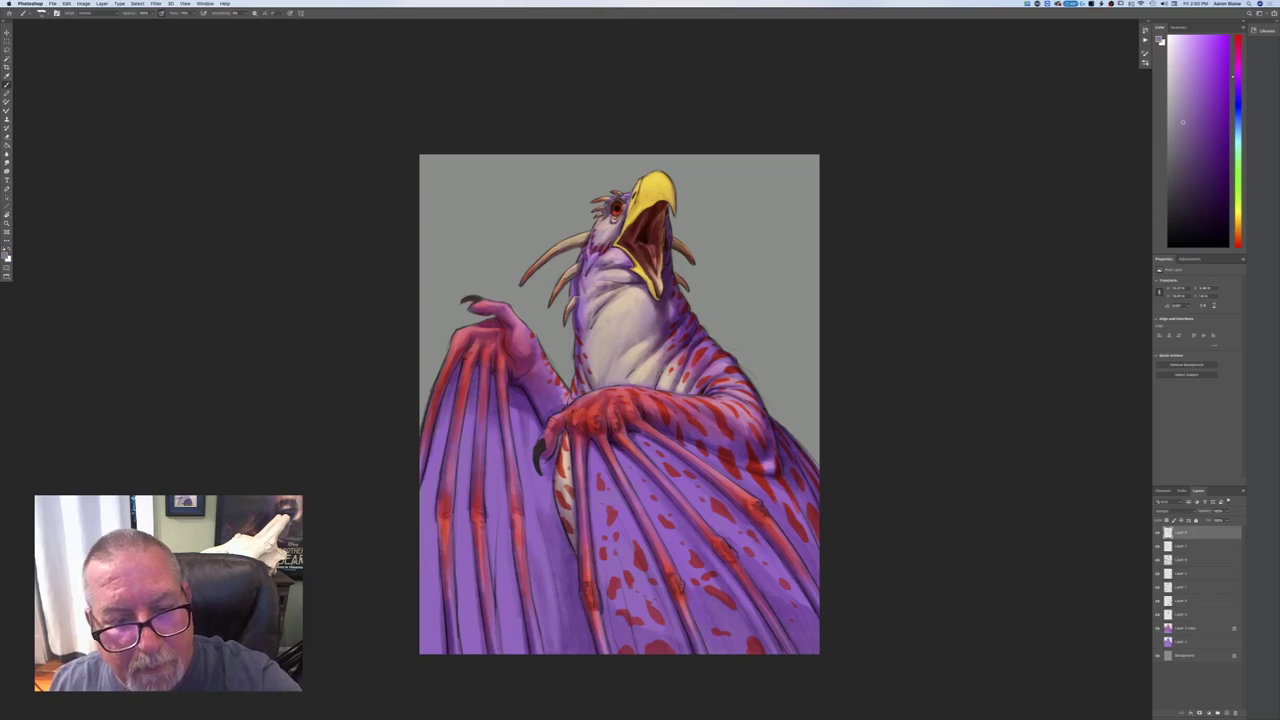
left_click_drag(583, 340, 579, 366)
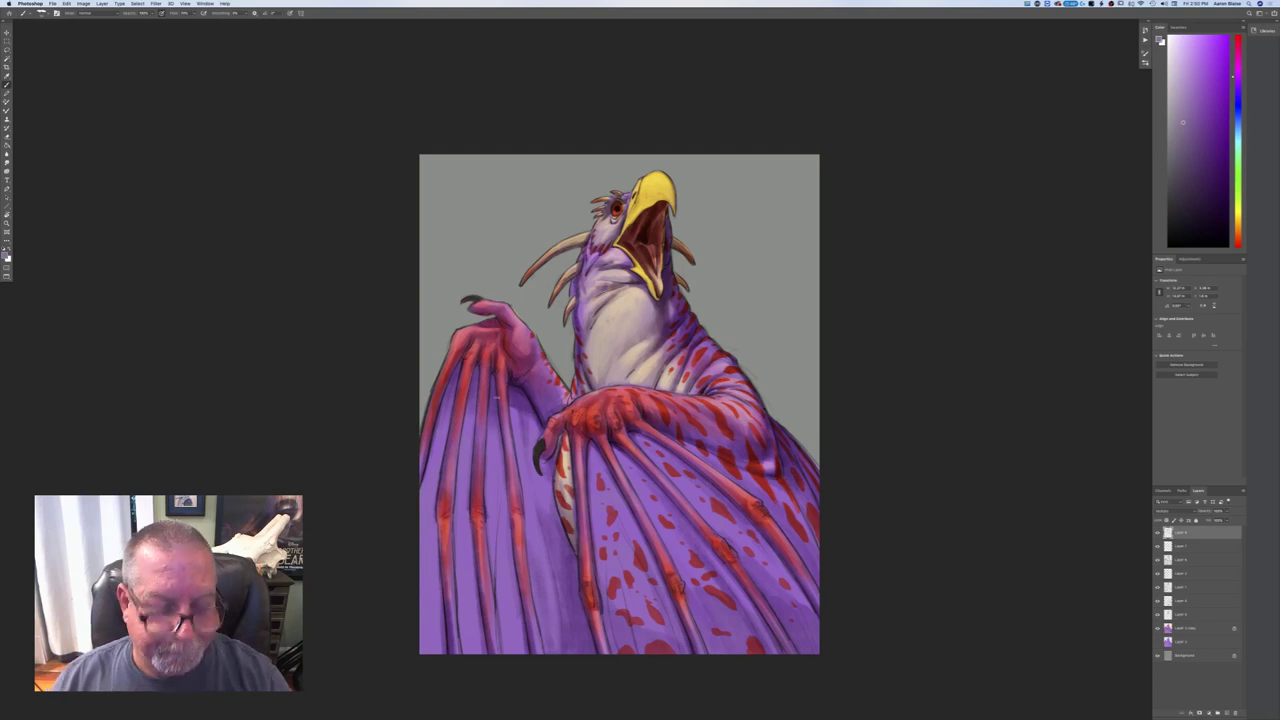
- Switch to a different brush preset and darken the whole far wing membrane with broad muted purple Multiply shading
key("super+minus")
key("super+minus")
key("super+minus")
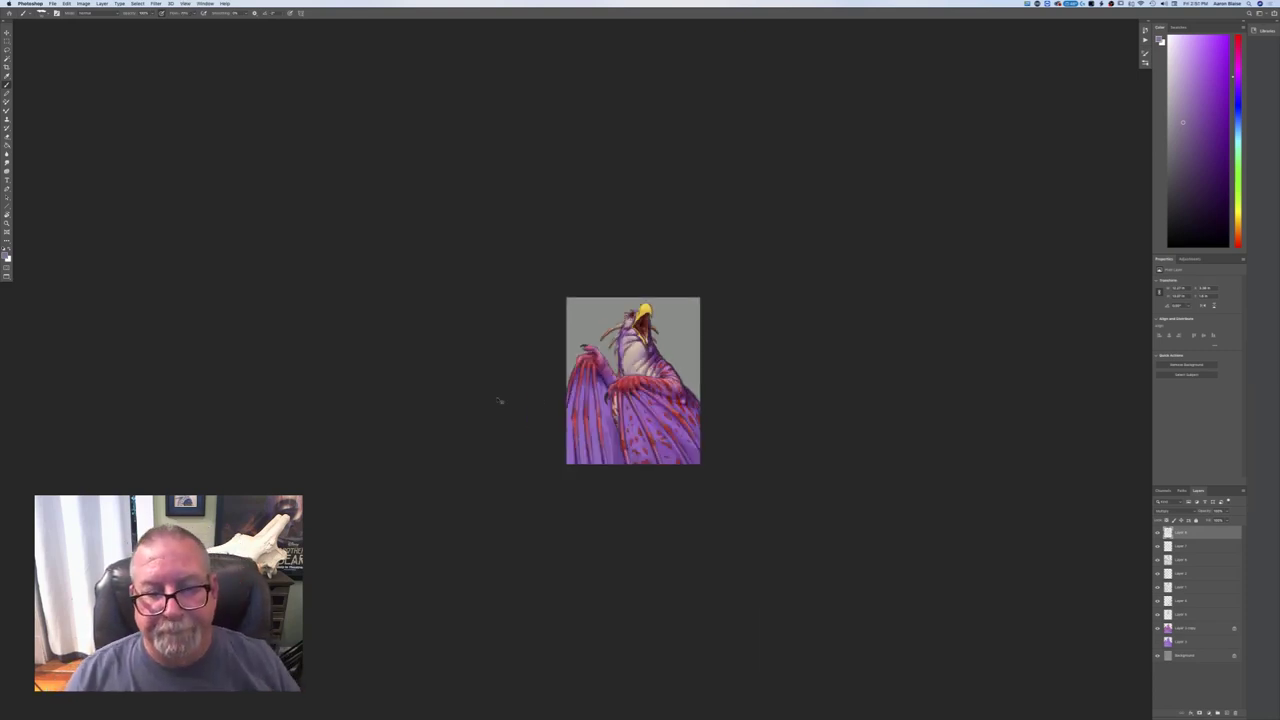
key("super+equal")
key("super+equal")
key("super+equal")
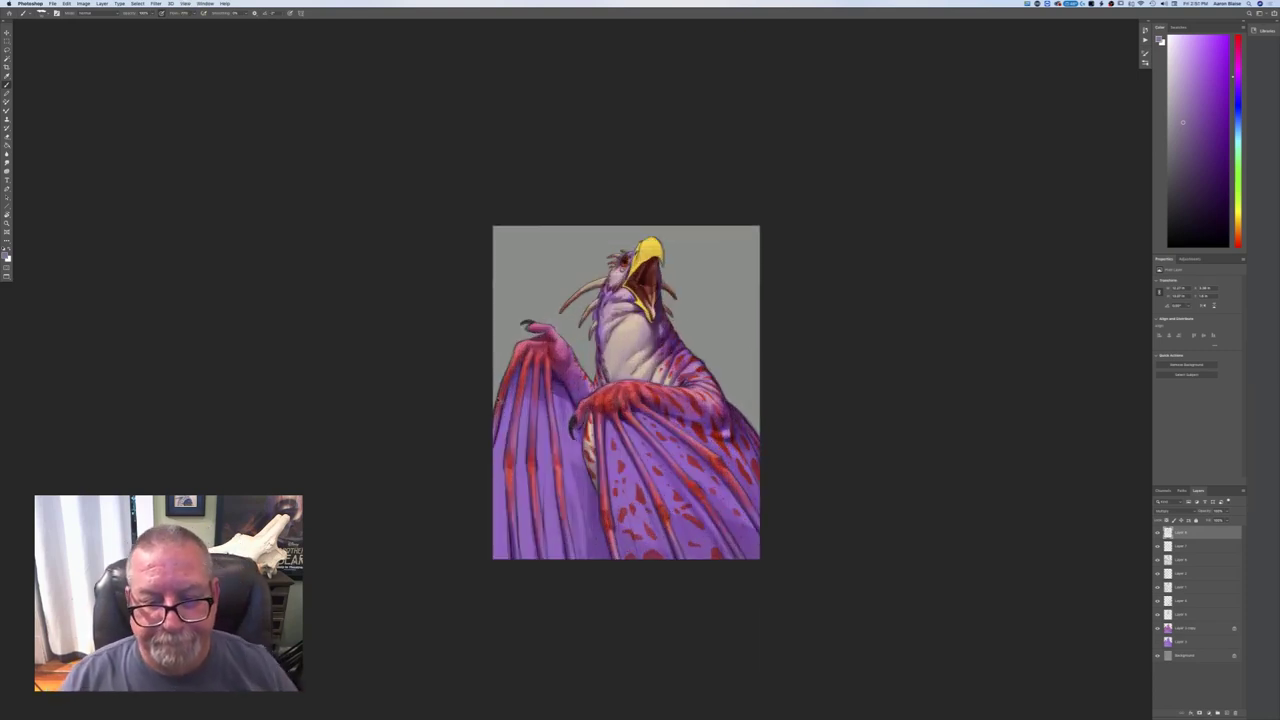
key("super+minus")
key("super+minus")
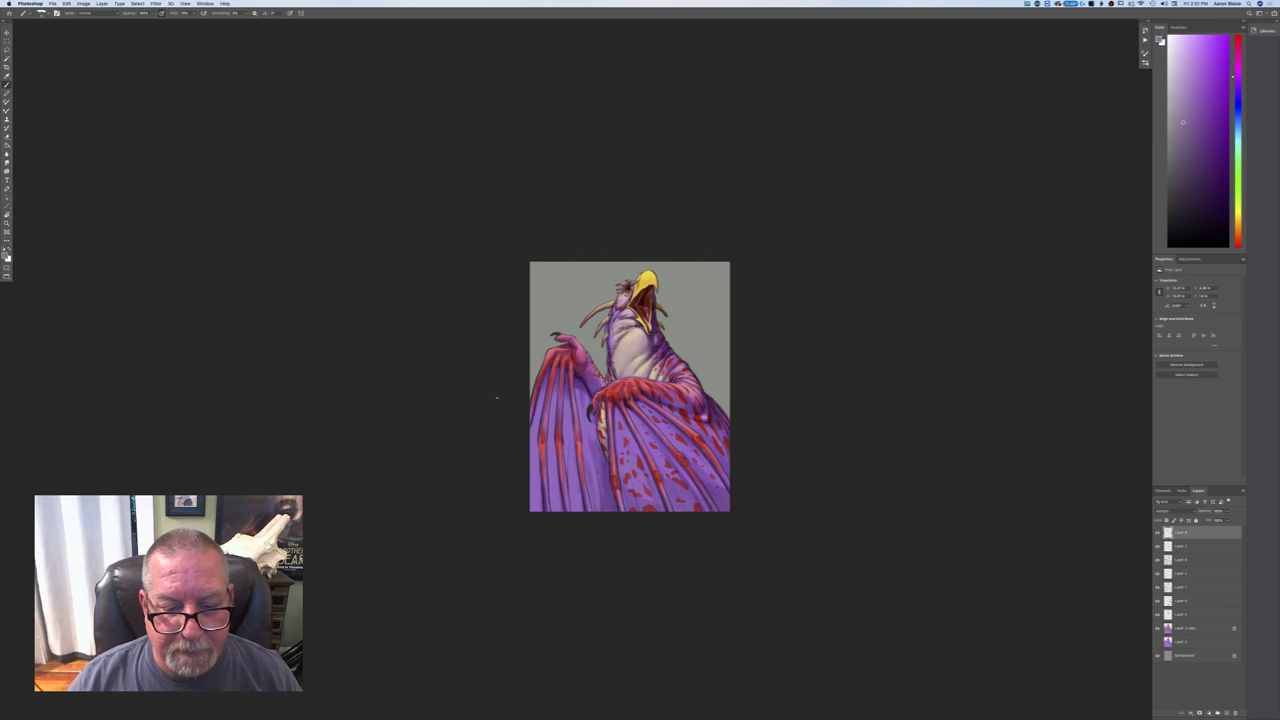
left_click(42, 13)
double_click(119, 104)
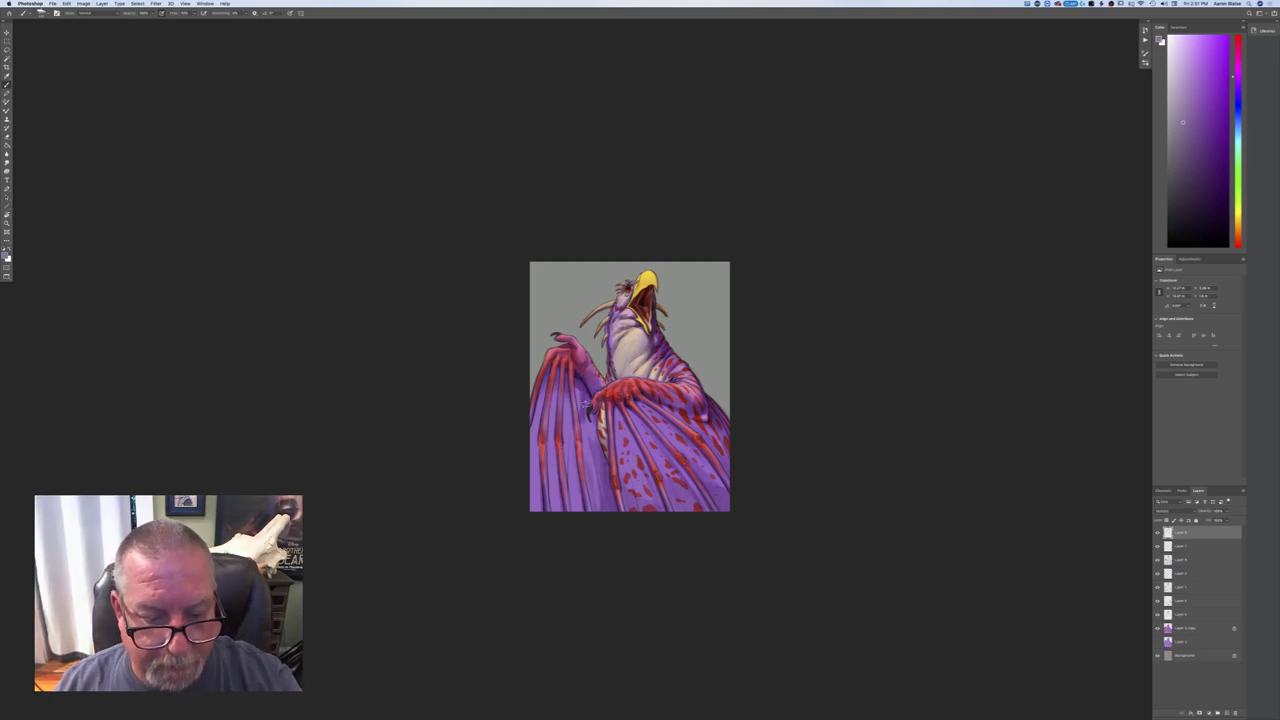
mouse_move(606, 441)
left_mouse_down()
mouse_move(590, 508)
mouse_move(577, 425)
left_mouse_up()
mouse_move(587, 505)
left_mouse_down()
mouse_move(577, 378)
mouse_move(541, 395)
mouse_move(530, 468)
mouse_move(546, 420)
mouse_move(573, 495)
mouse_move(549, 519)
mouse_move(536, 475)
mouse_move(524, 482)
mouse_move(571, 525)
mouse_move(580, 482)
mouse_move(608, 492)
mouse_move(606, 520)
left_mouse_up()
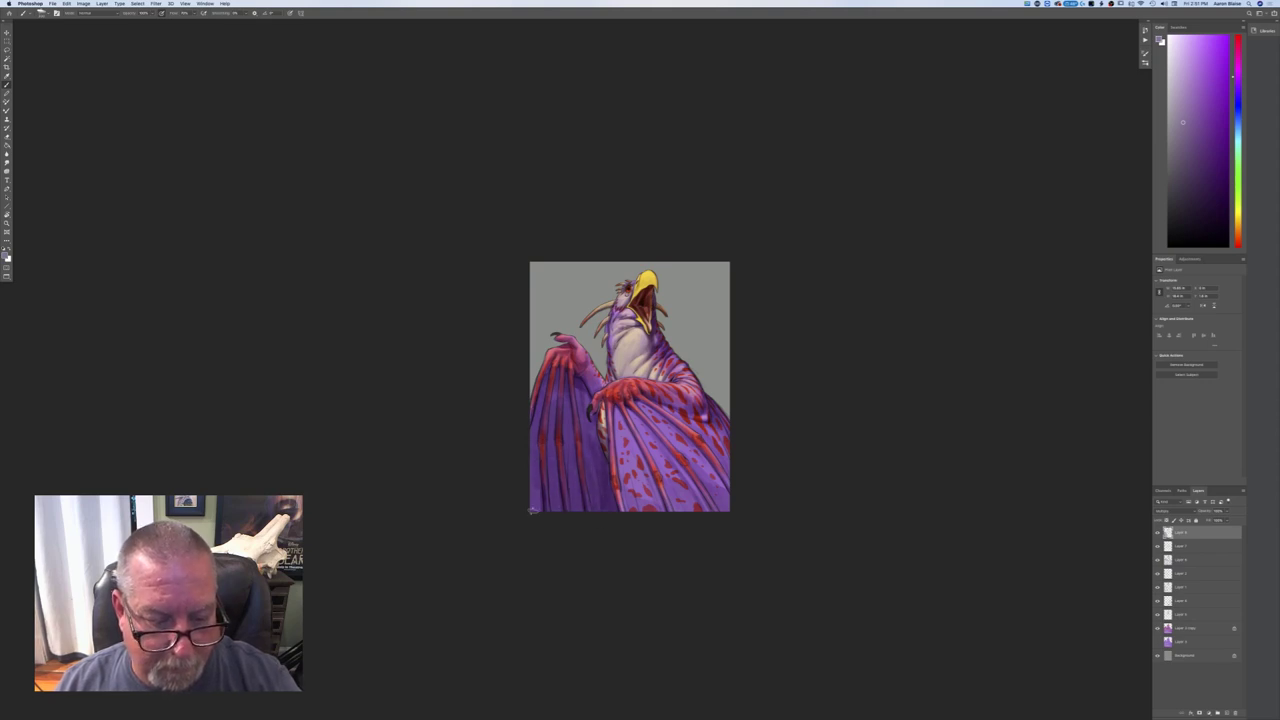
- Compare the painting with the base color layers and the marking layers above them toggled off and on
key("super+equal")
key("super+equal")
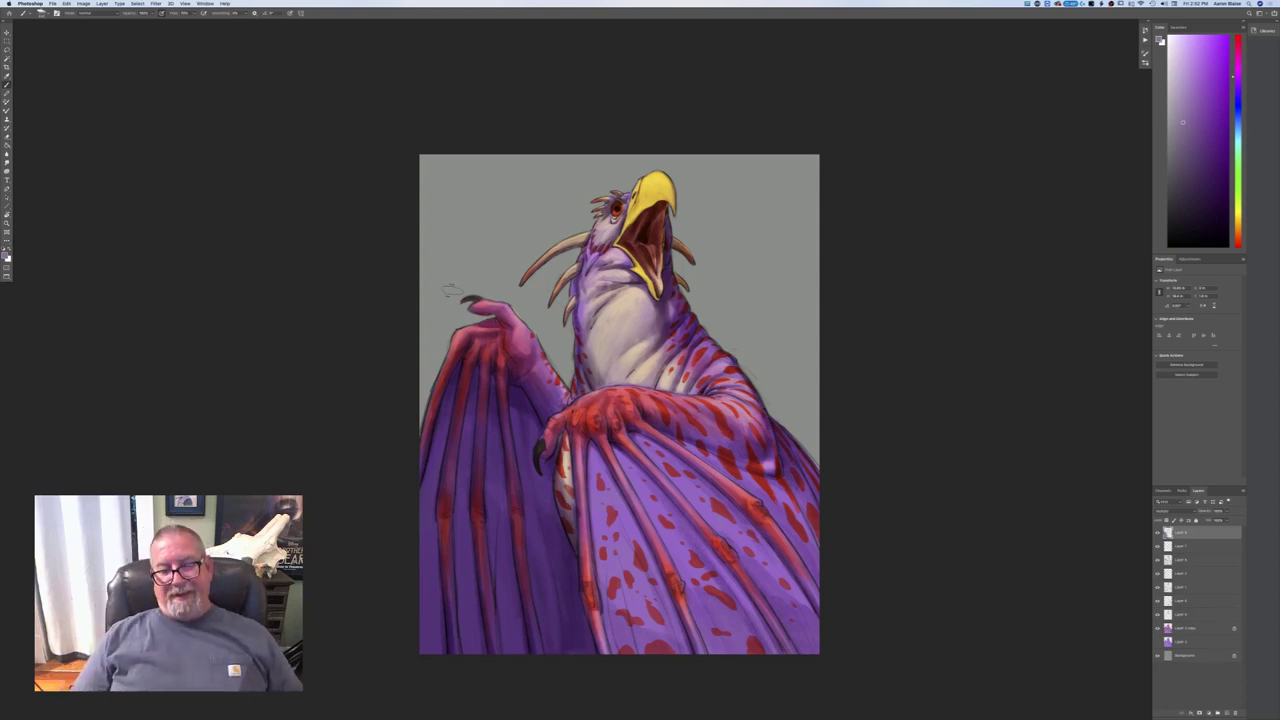
key("super+minus")
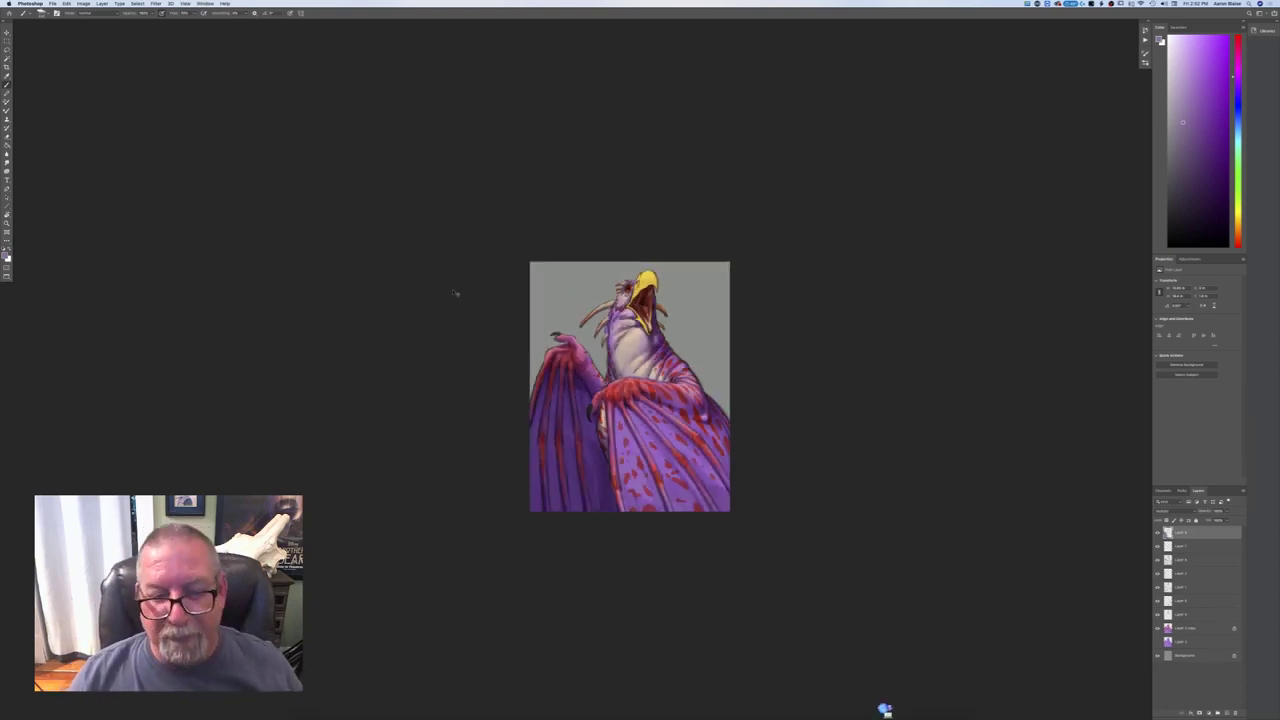
key("super+plus")
key("super+plus")
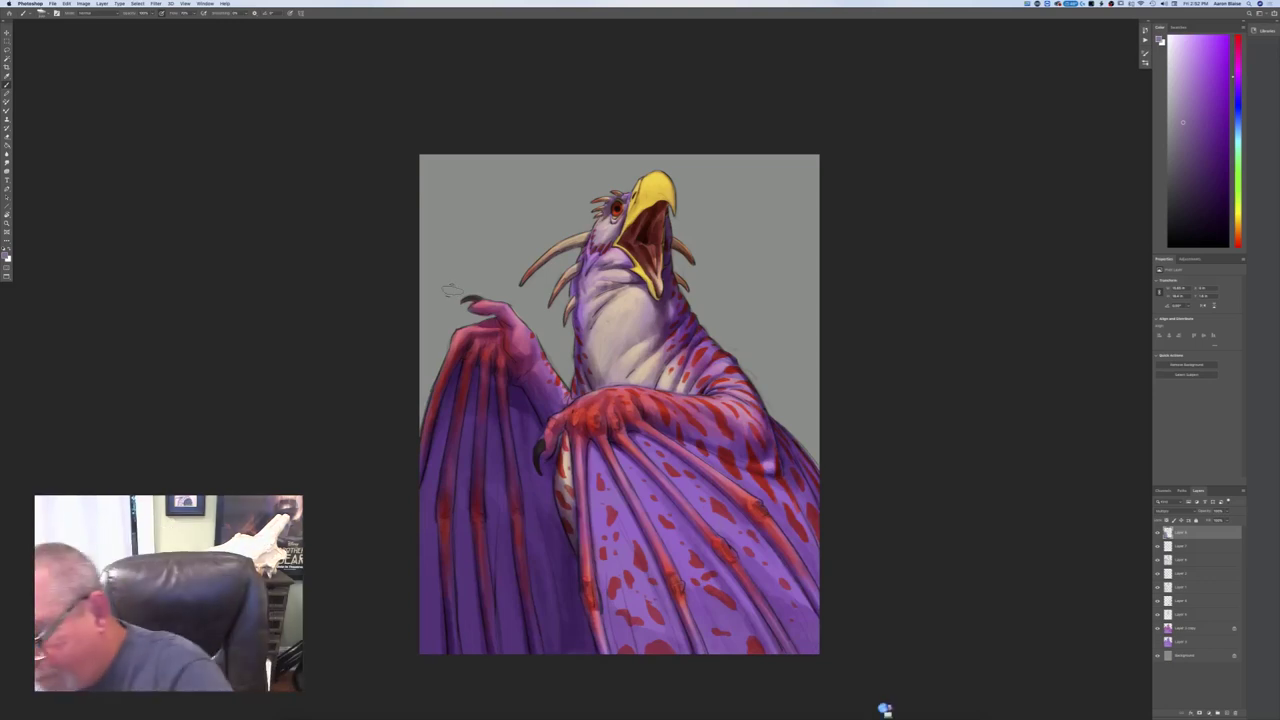
left_click(1157, 615)
left_click(1157, 615)
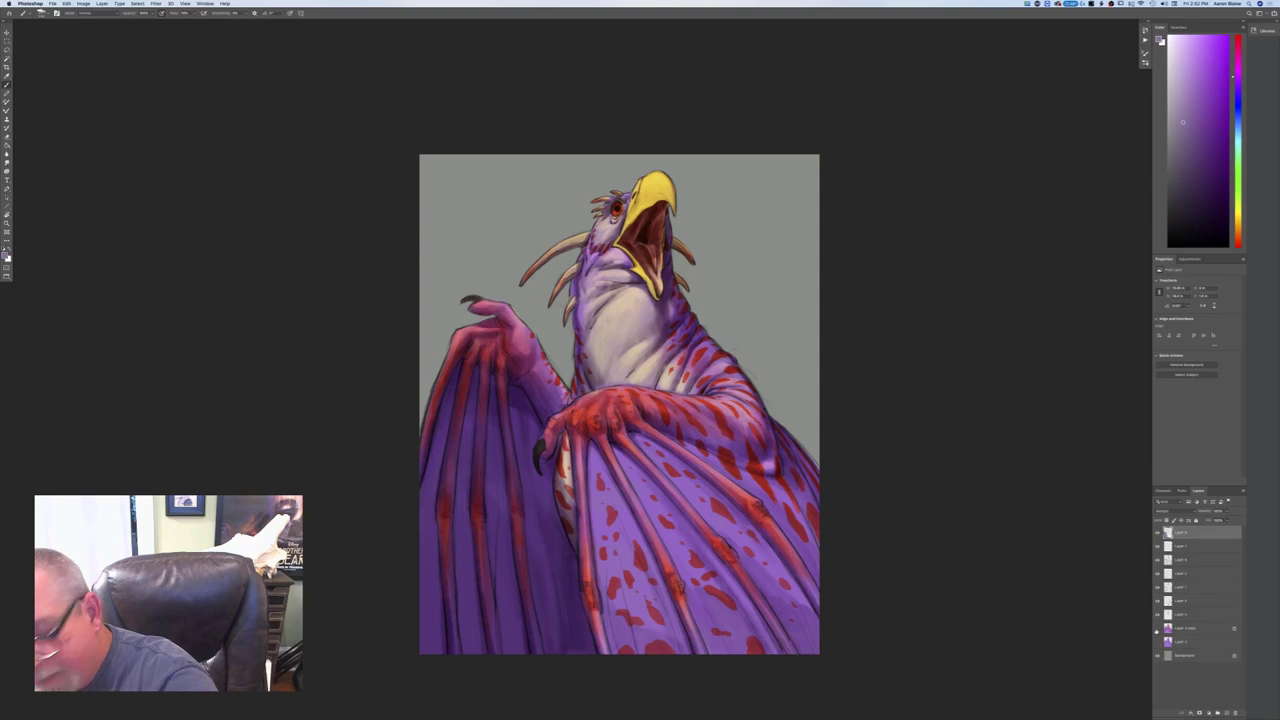
left_click(1157, 629)
left_click(1157, 629)
left_click(1157, 629)
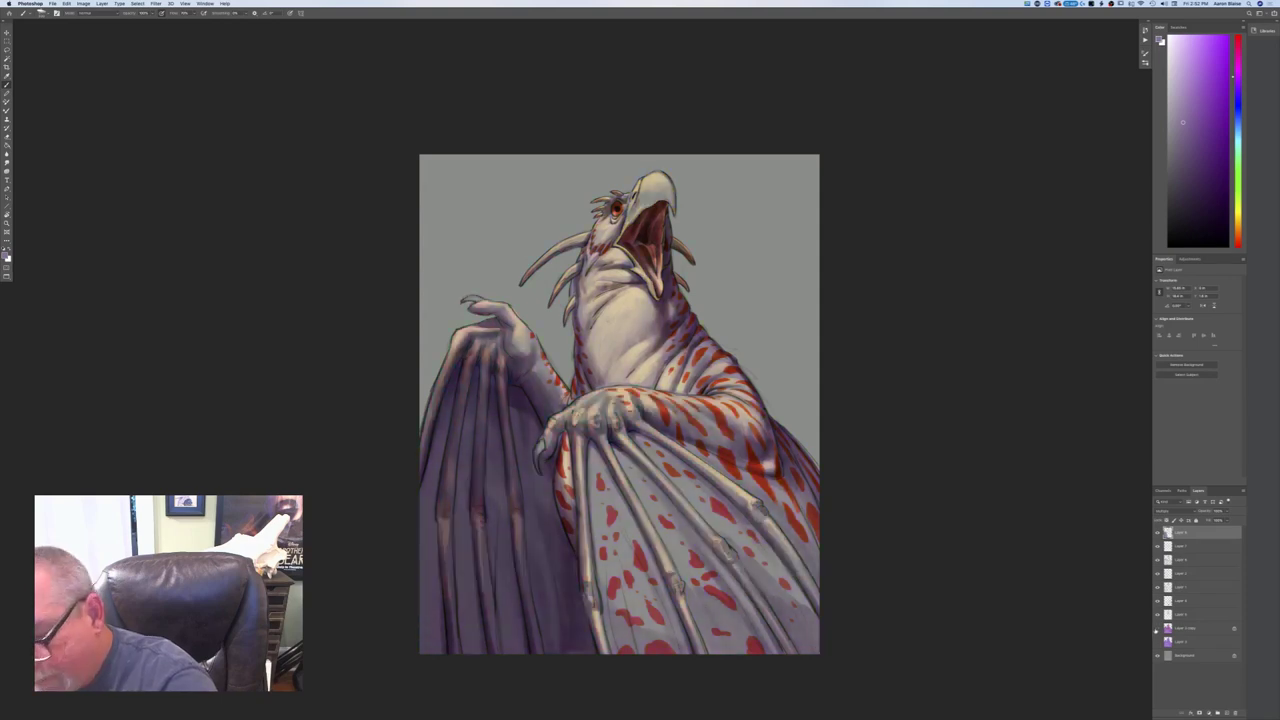
left_click(1157, 629)
left_click(1157, 629)
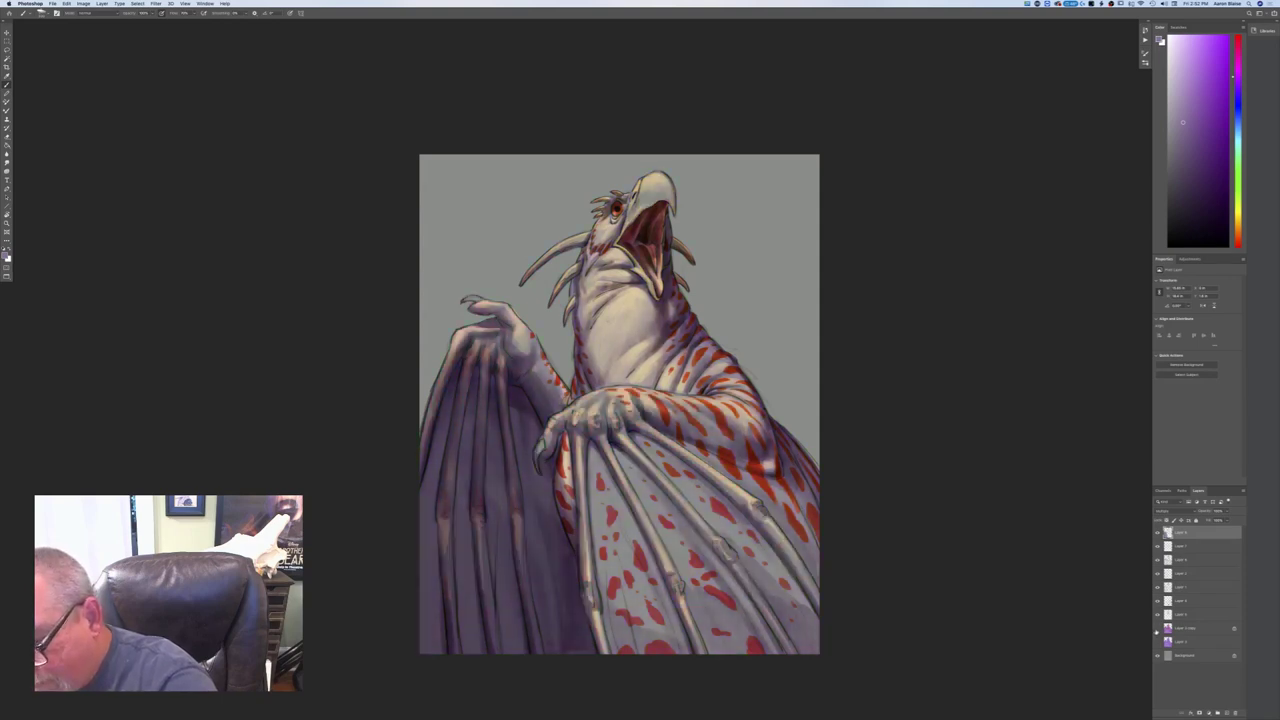
left_click(1157, 629)
left_click(1157, 629)
left_click(1157, 629)
left_click(1157, 629)
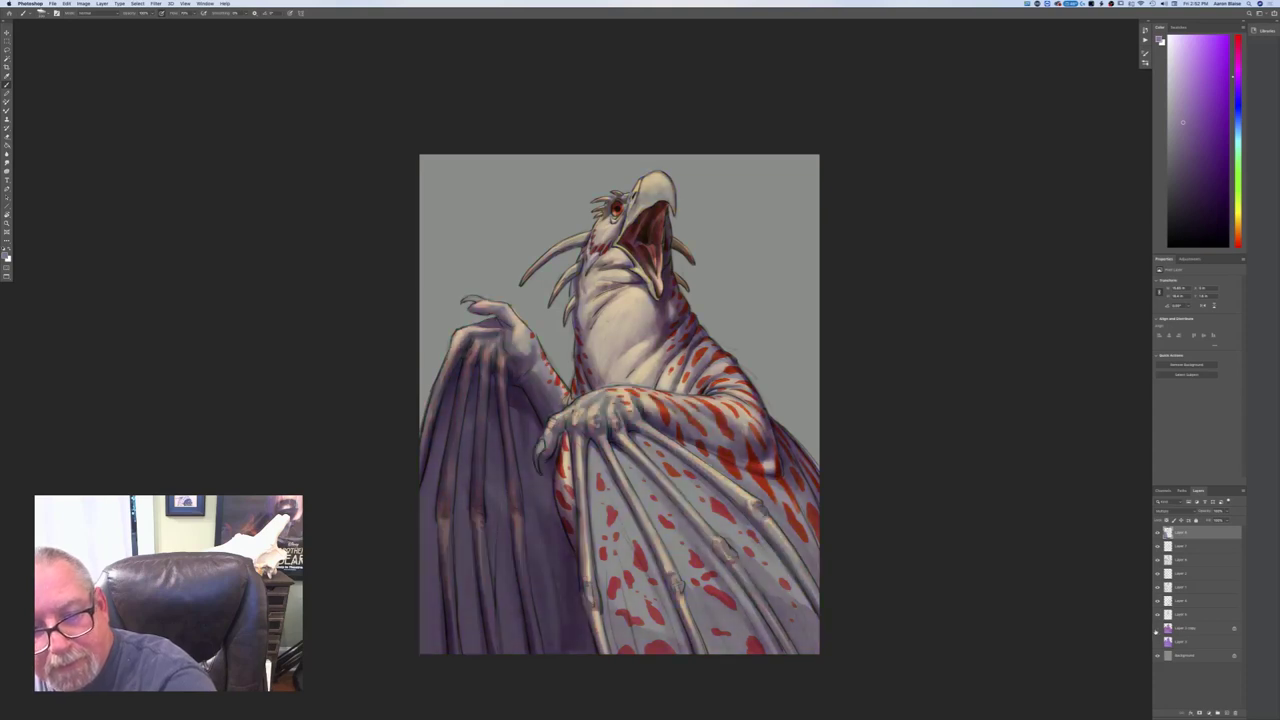
left_click(1157, 629)
left_click(1157, 629)
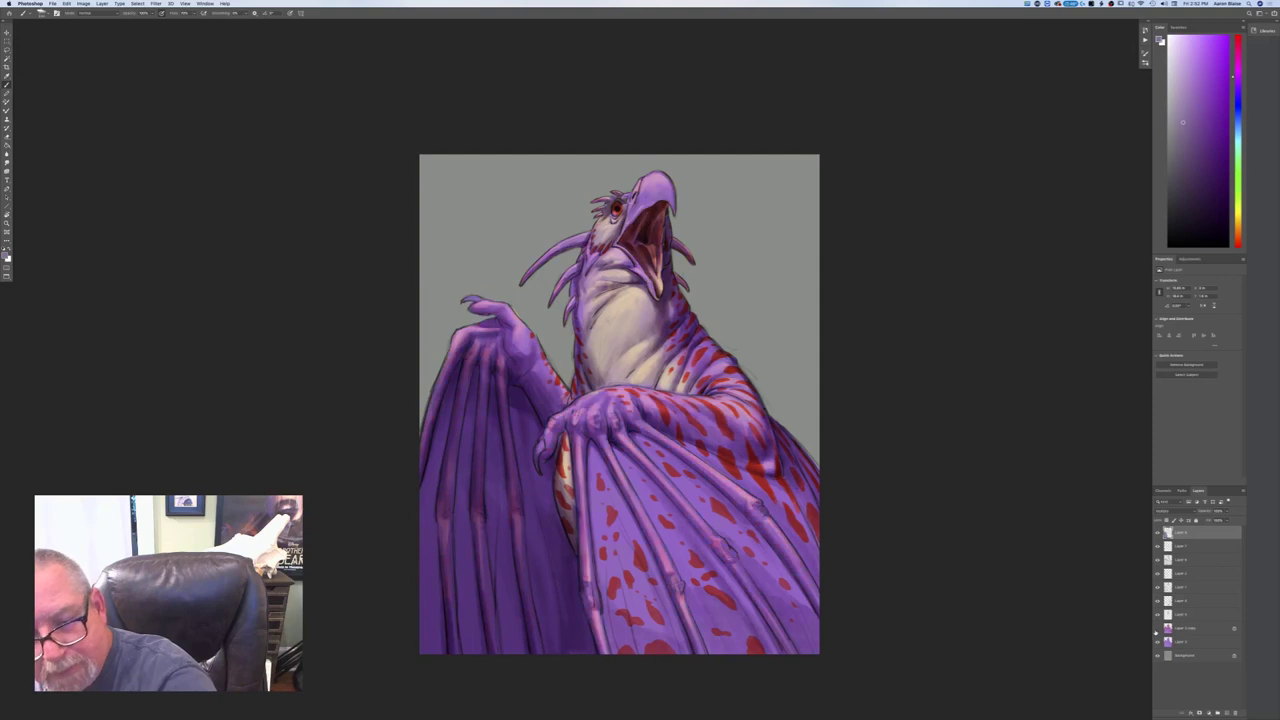
left_click(1157, 630)
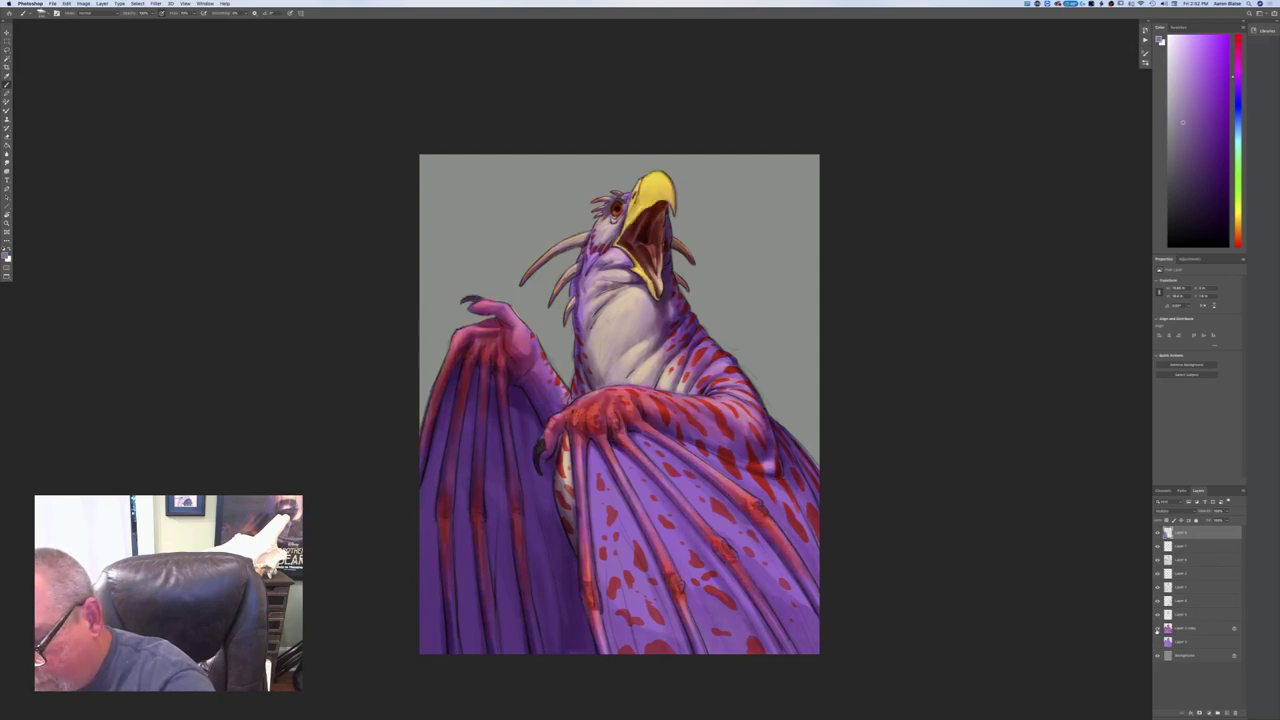
left_click(1157, 629)
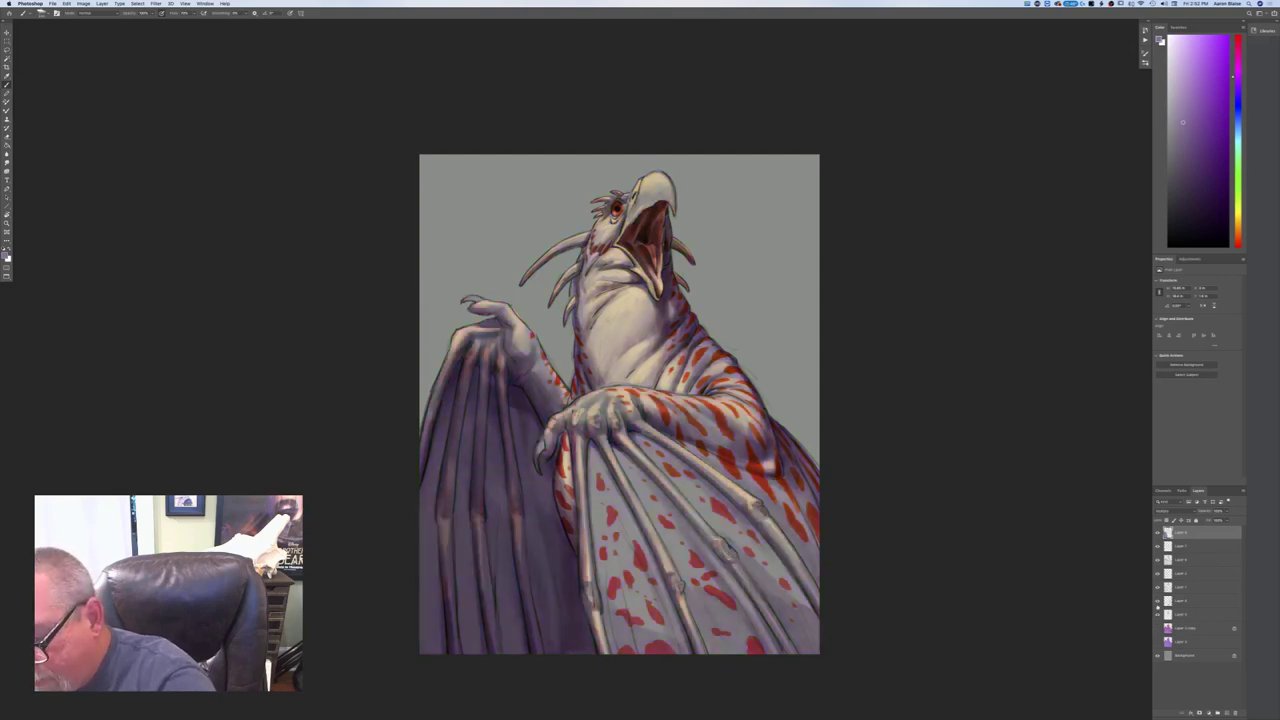
left_click(1157, 607)
left_click(1157, 607)
- Turn the base color layers back on and add a new layer directly above the red spots layer
left_click(1180, 602)
left_click(1157, 641)
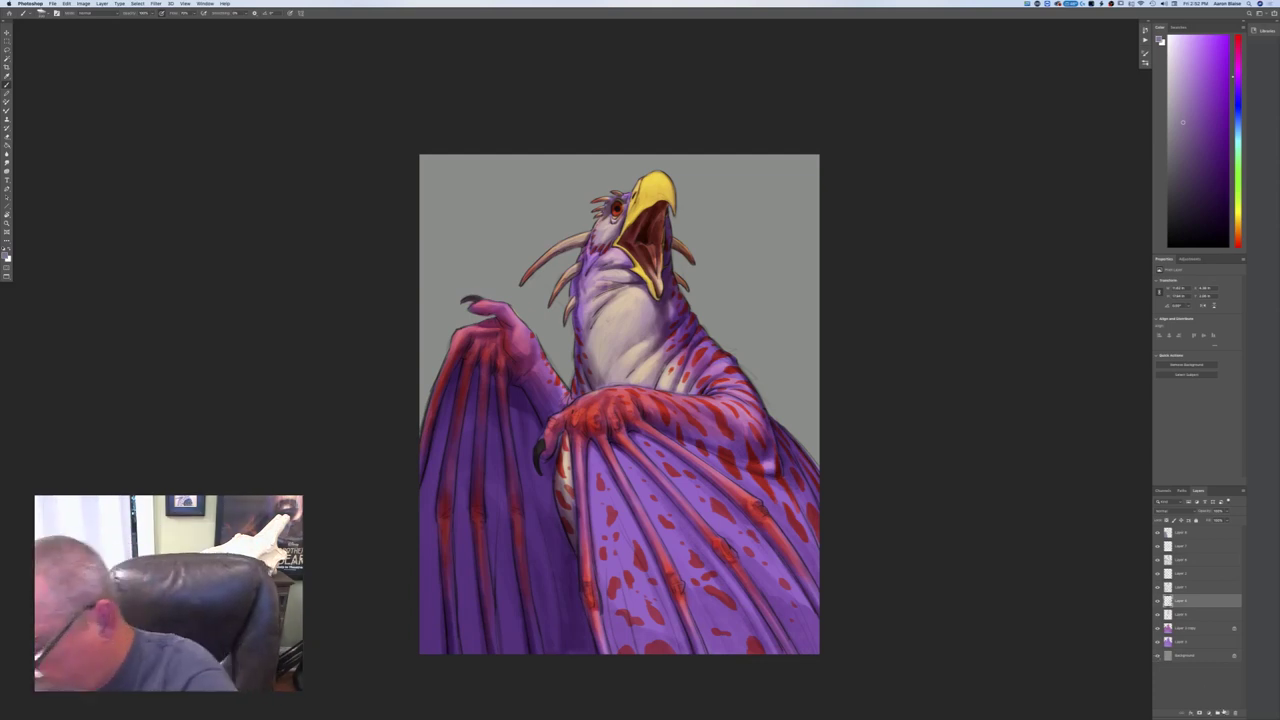
left_click(1224, 714)
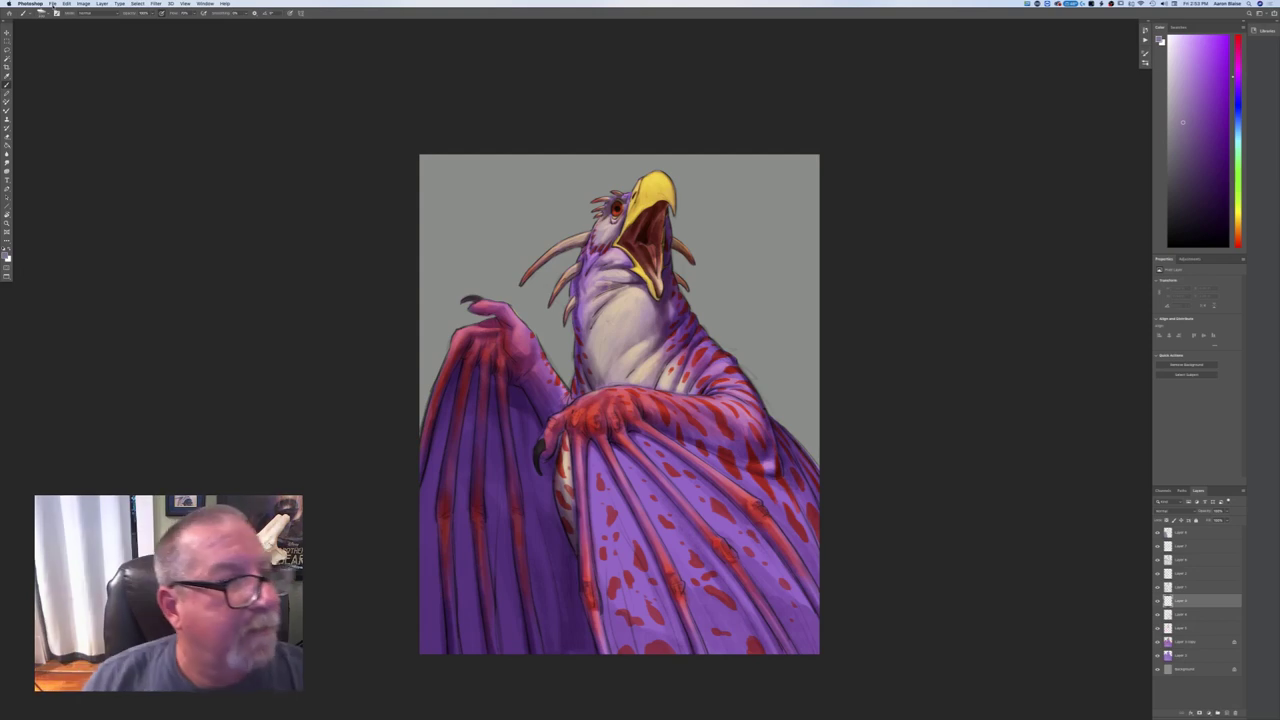
- Save the painting on the computer's Desktop in Photoshop format as Eagle Dragon.psd
left_click(52, 3)
left_click(60, 78)
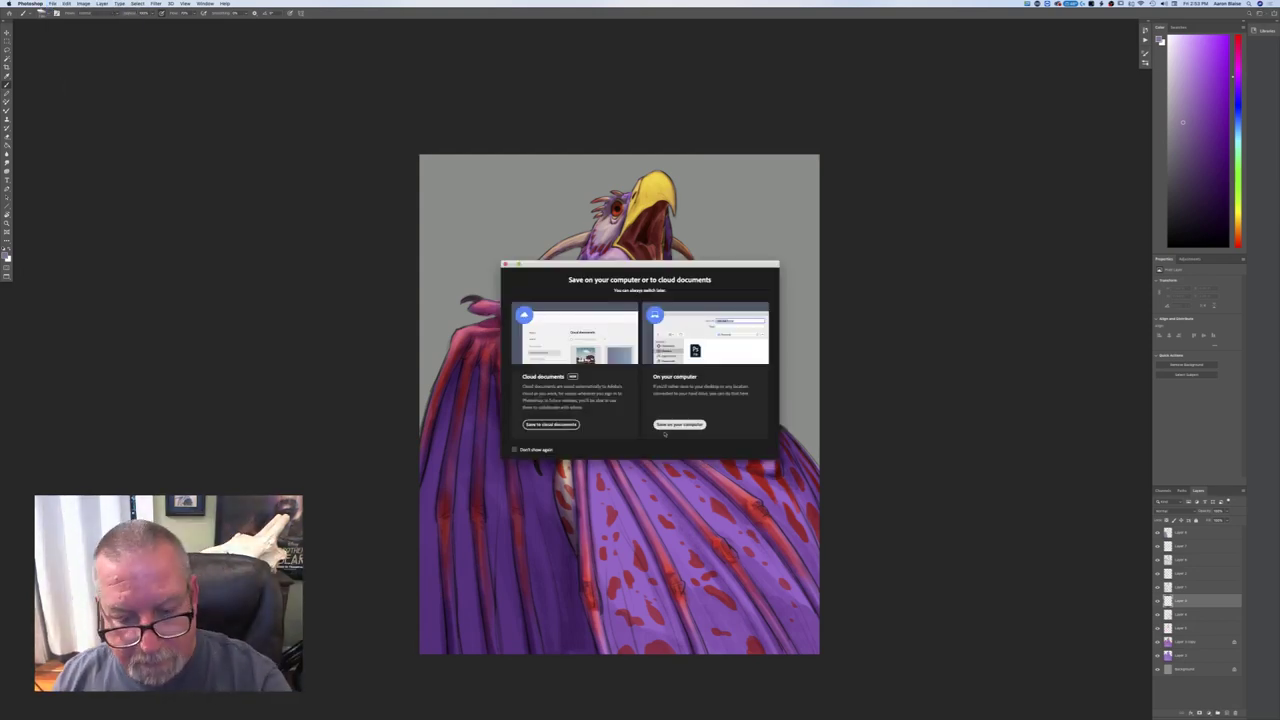
left_click(664, 431)
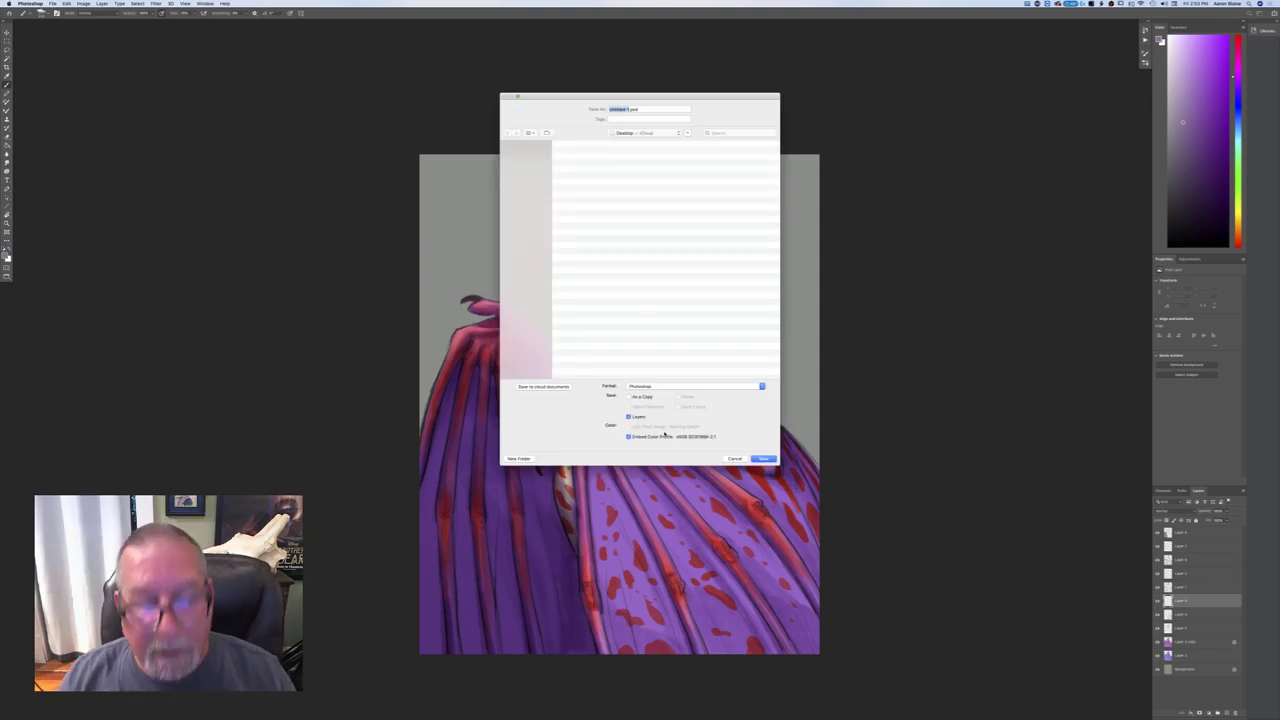
type("Dragon")
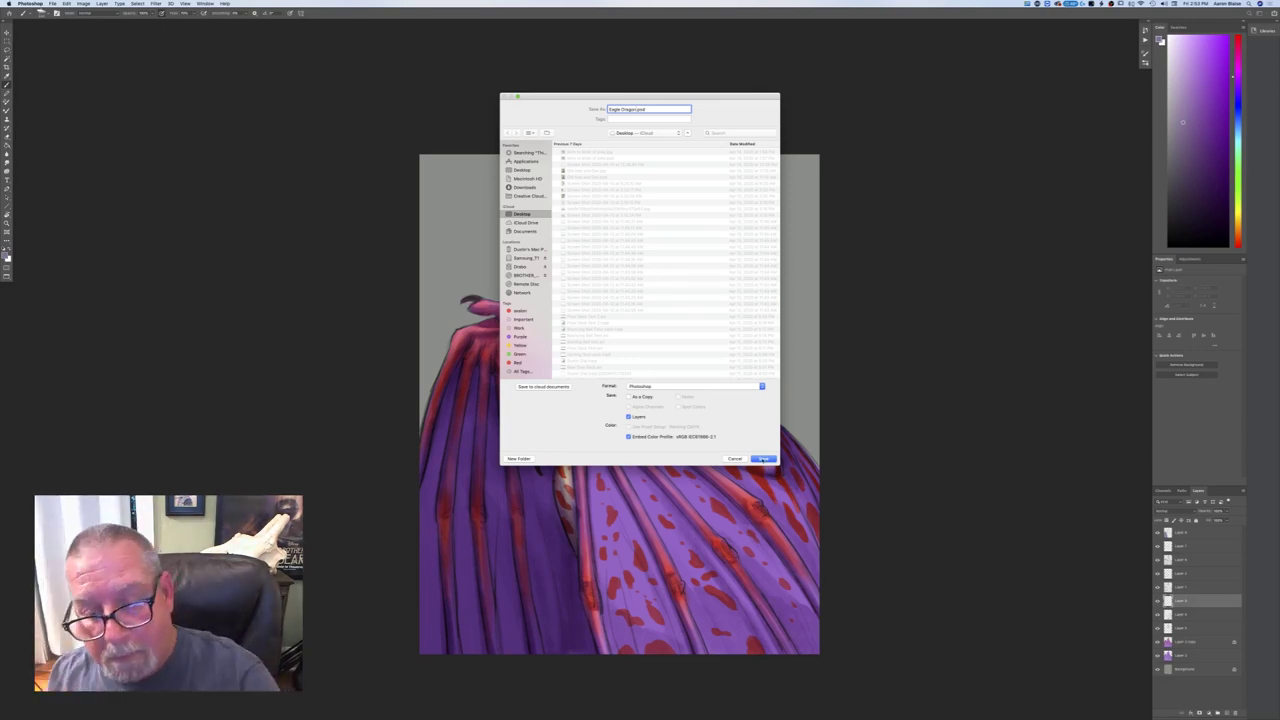
left_click(764, 459)
left_click(507, 200)
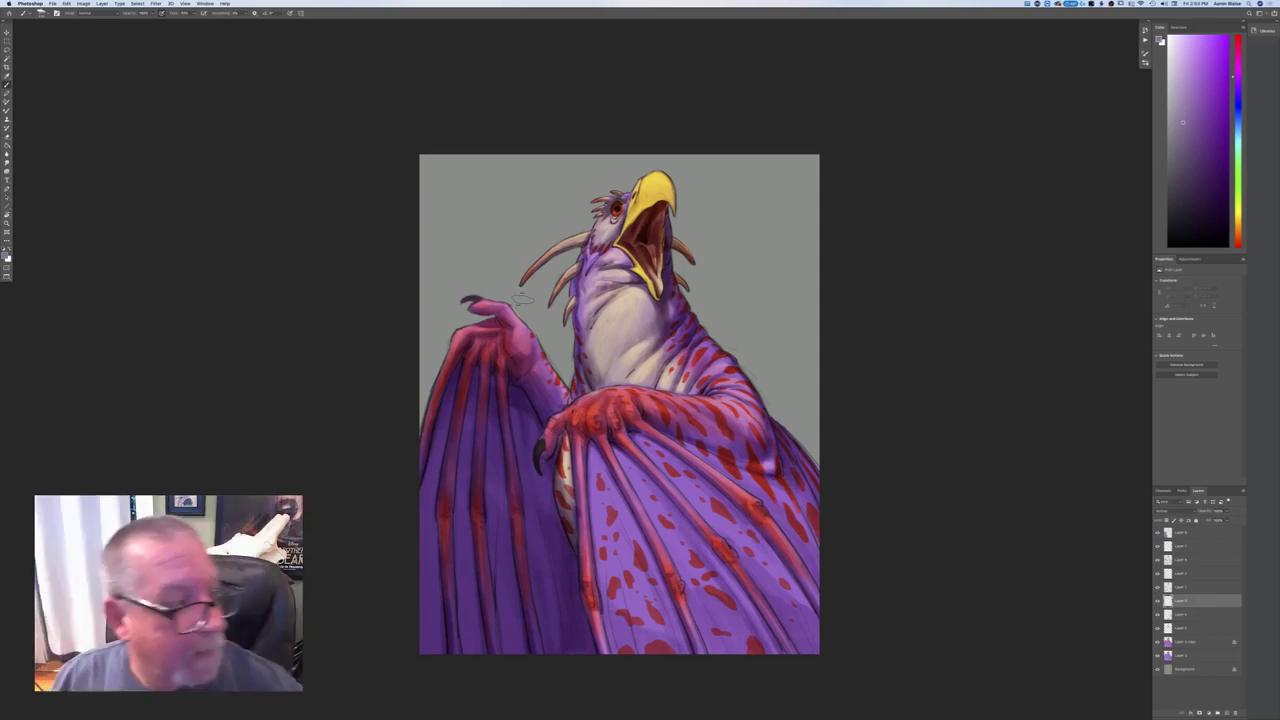
- Set the foreground color to a bright orange and select the first brush in the current preset group
left_click(7, 256)
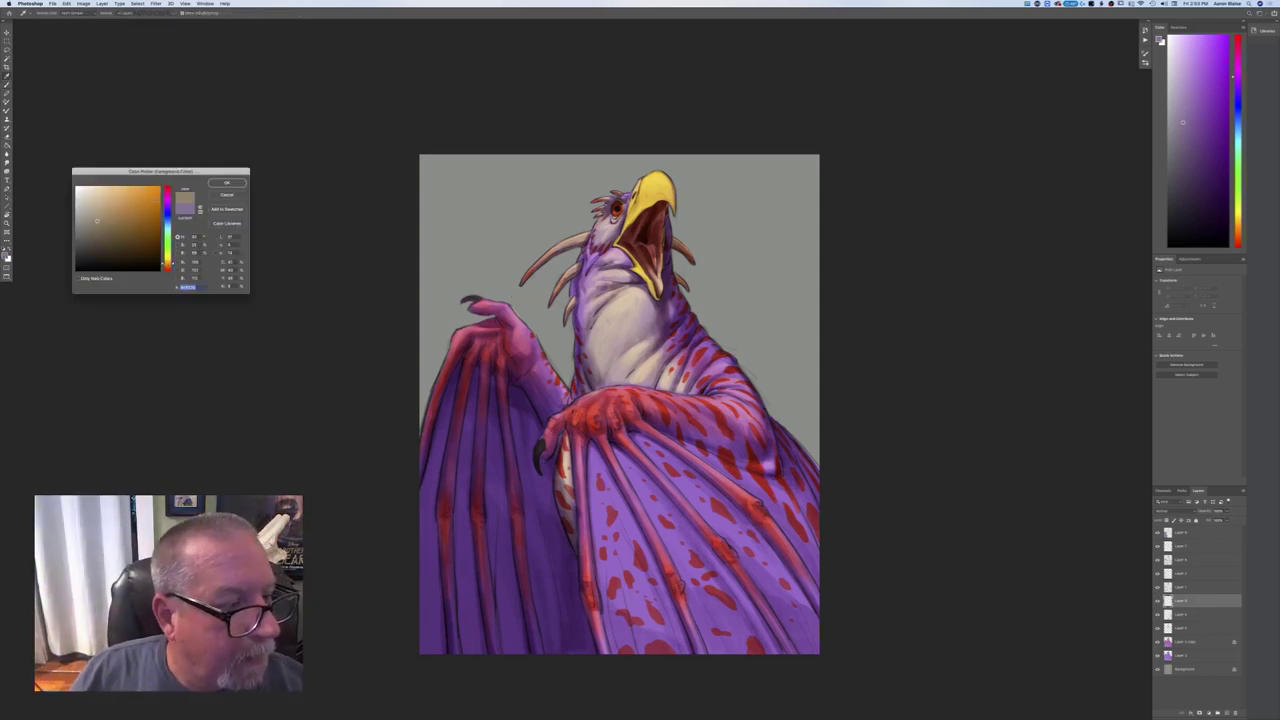
left_click(142, 193)
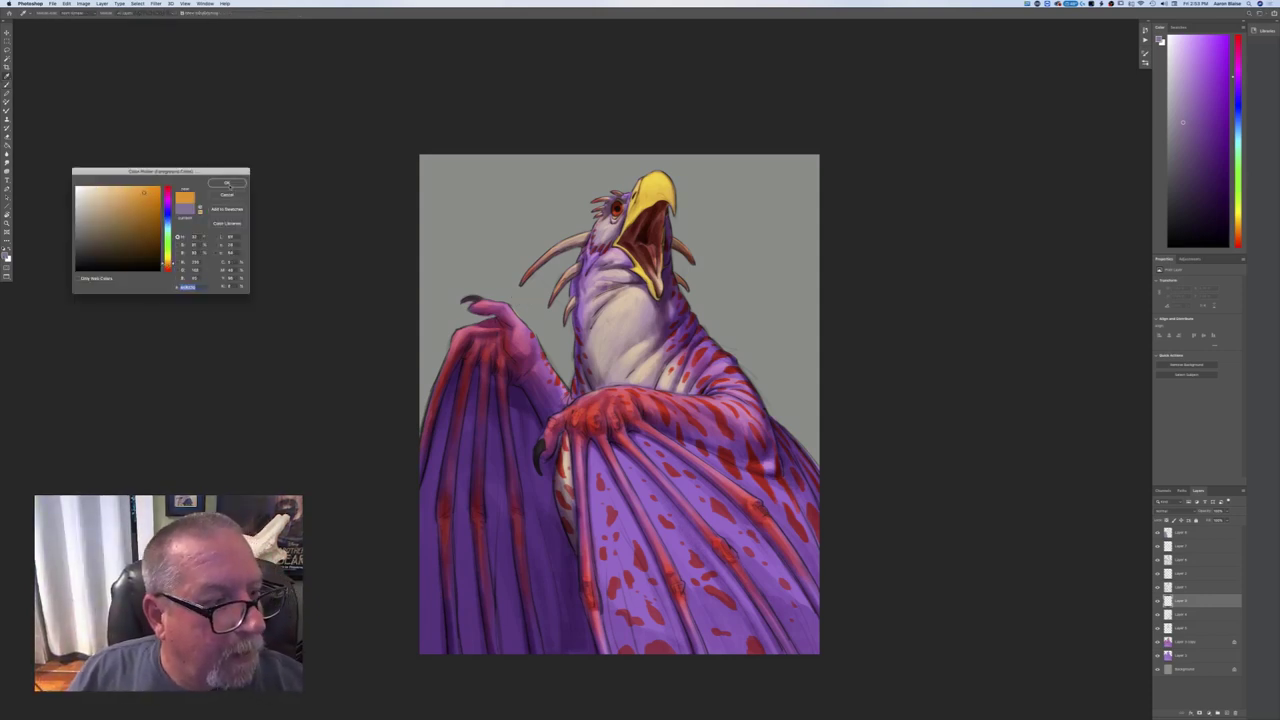
left_click(226, 183)
left_click(42, 12)
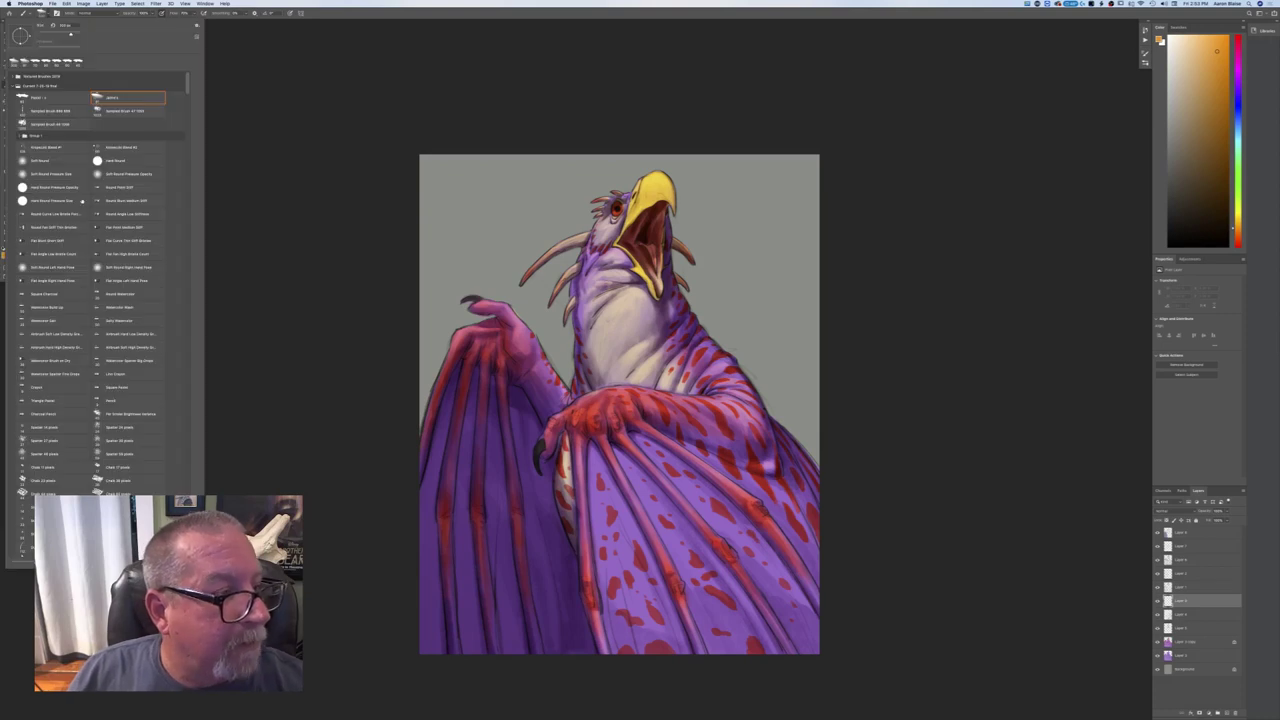
double_click(40, 97)
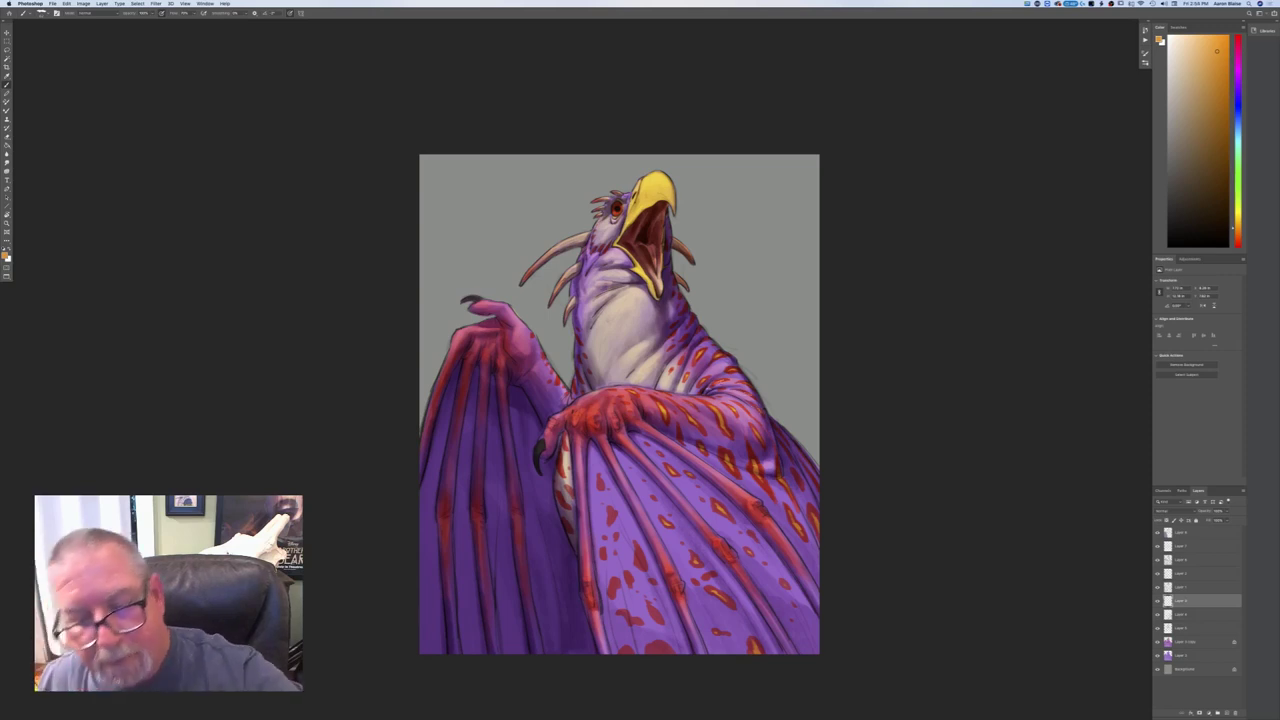
- Paint bright orange accents inside the red spots on the creature's body and wing on the new layer
key("super+minus")
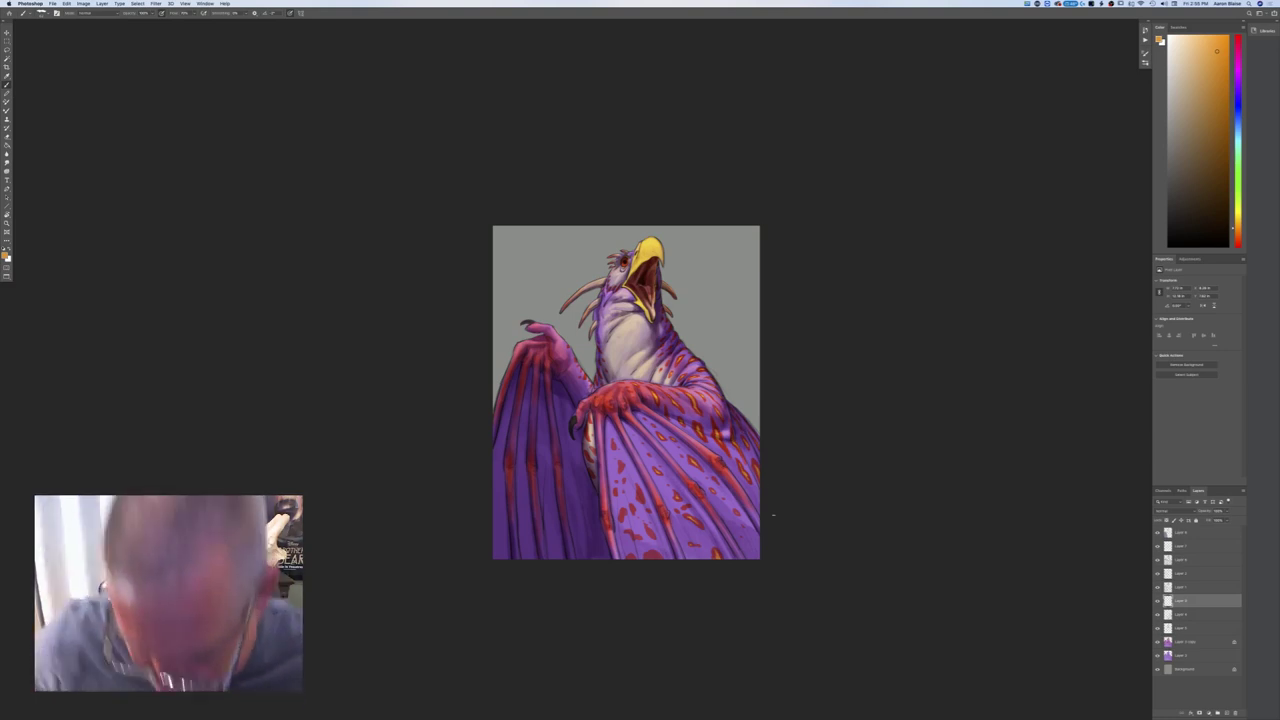
key("super+plus")
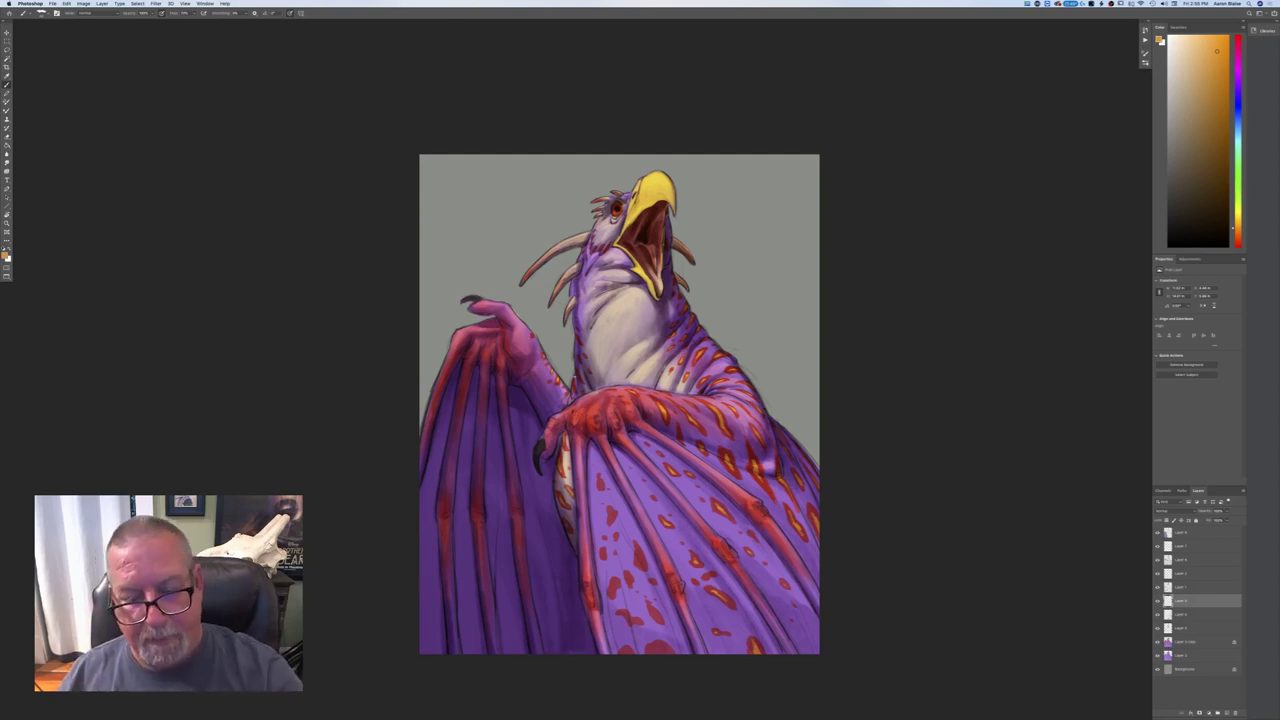
key("super+minus")
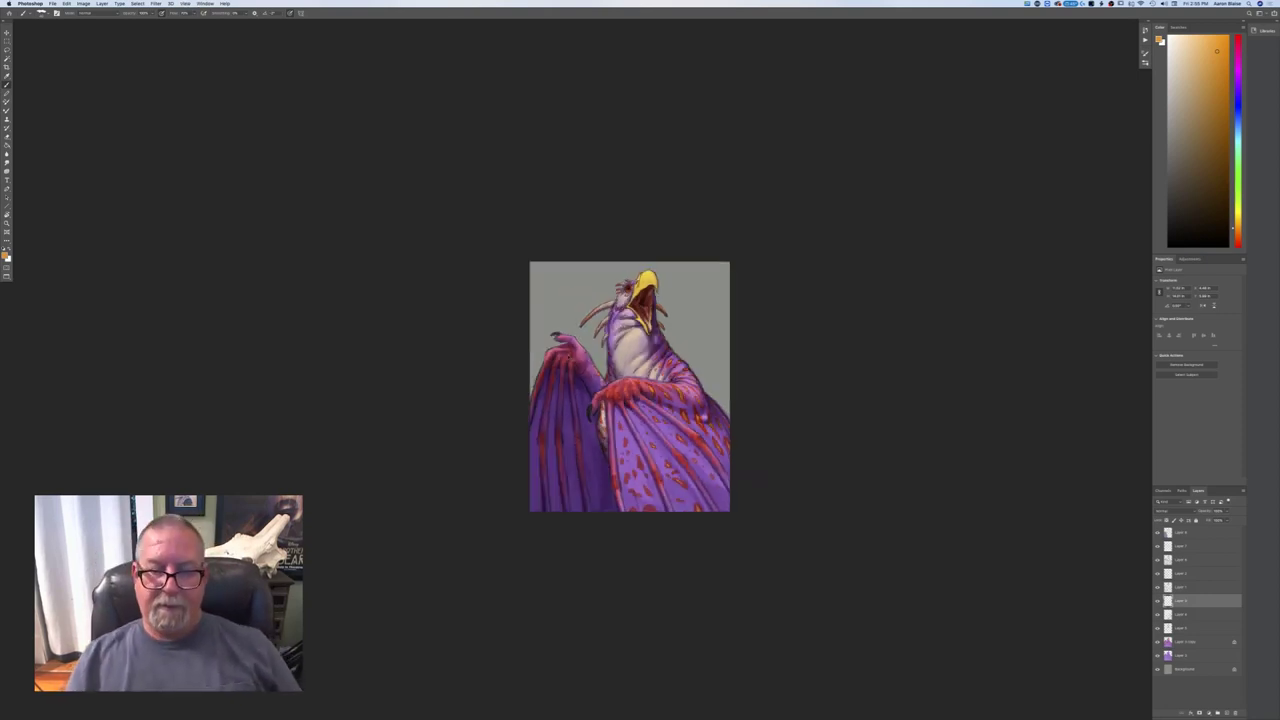
key("super+equal")
key("super+equal")
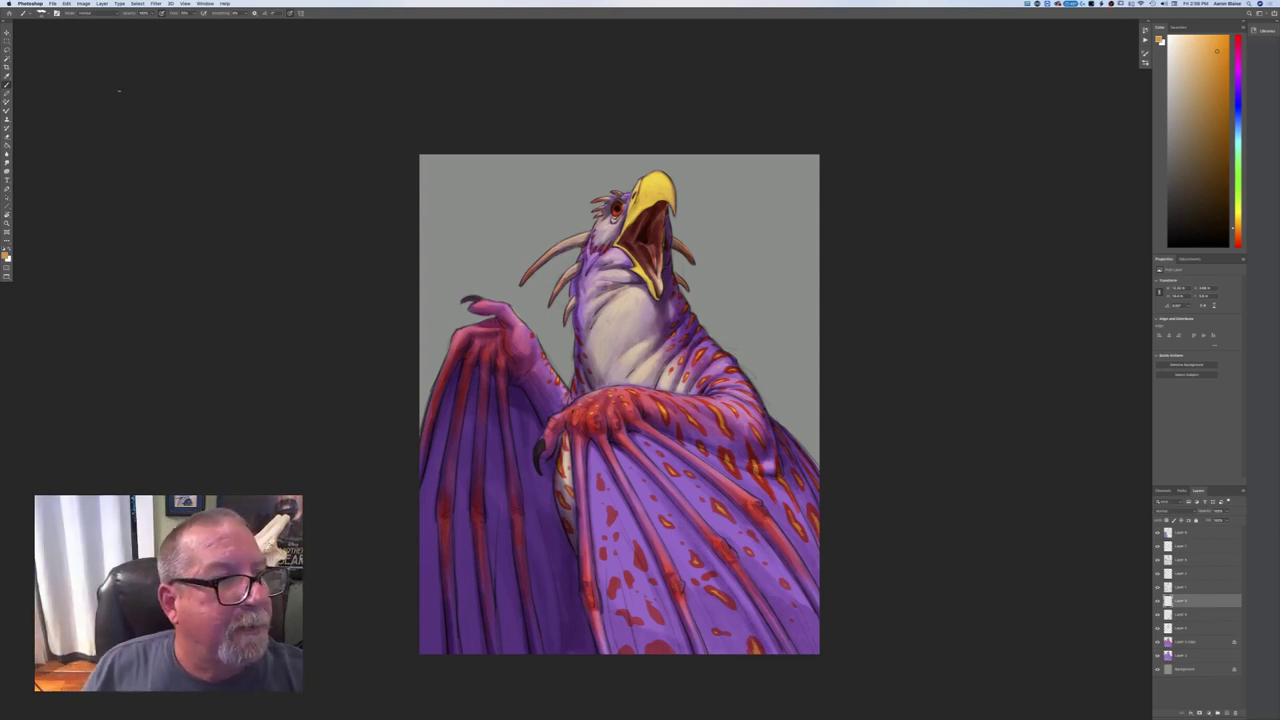
left_click(90, 13)
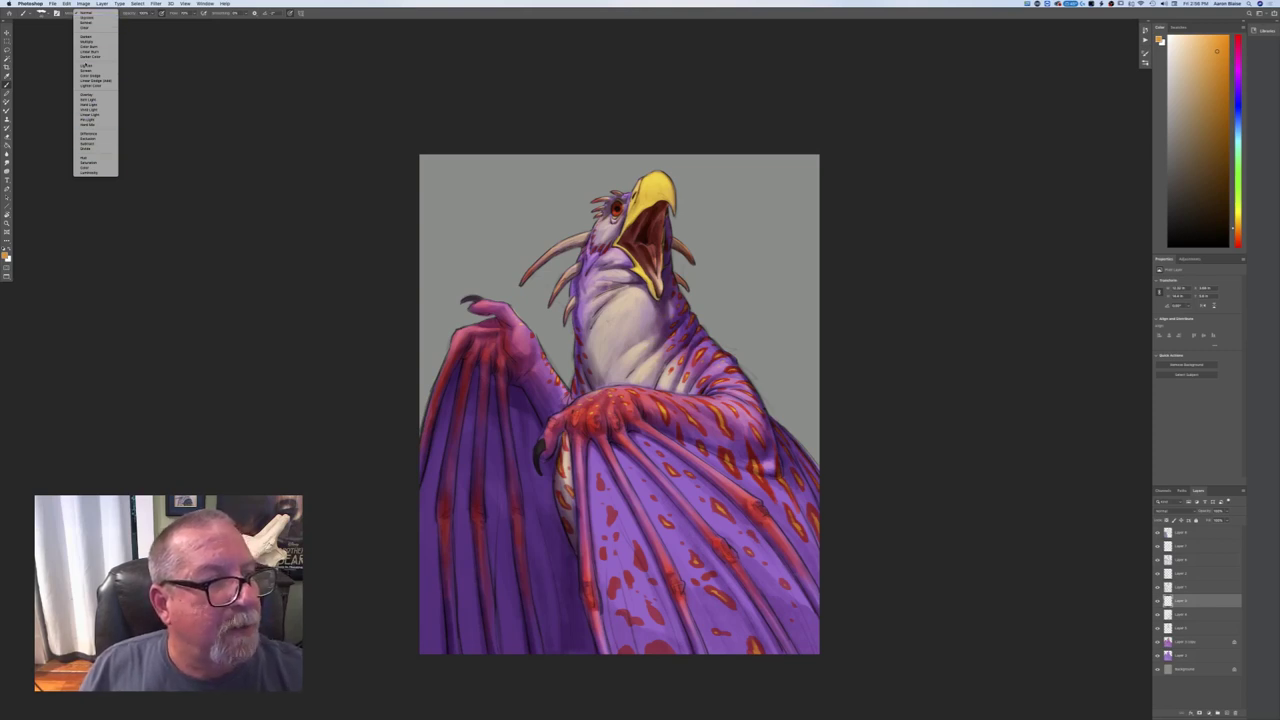
left_click(56, 51)
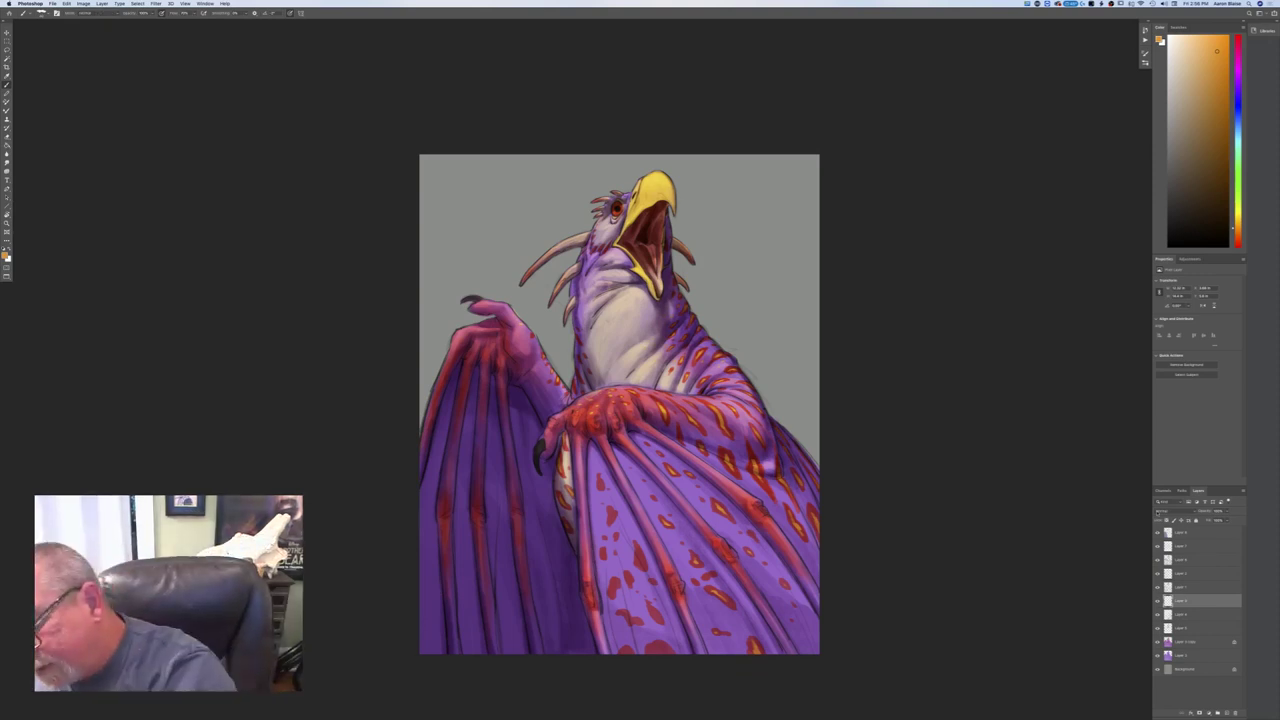
left_click(1168, 511)
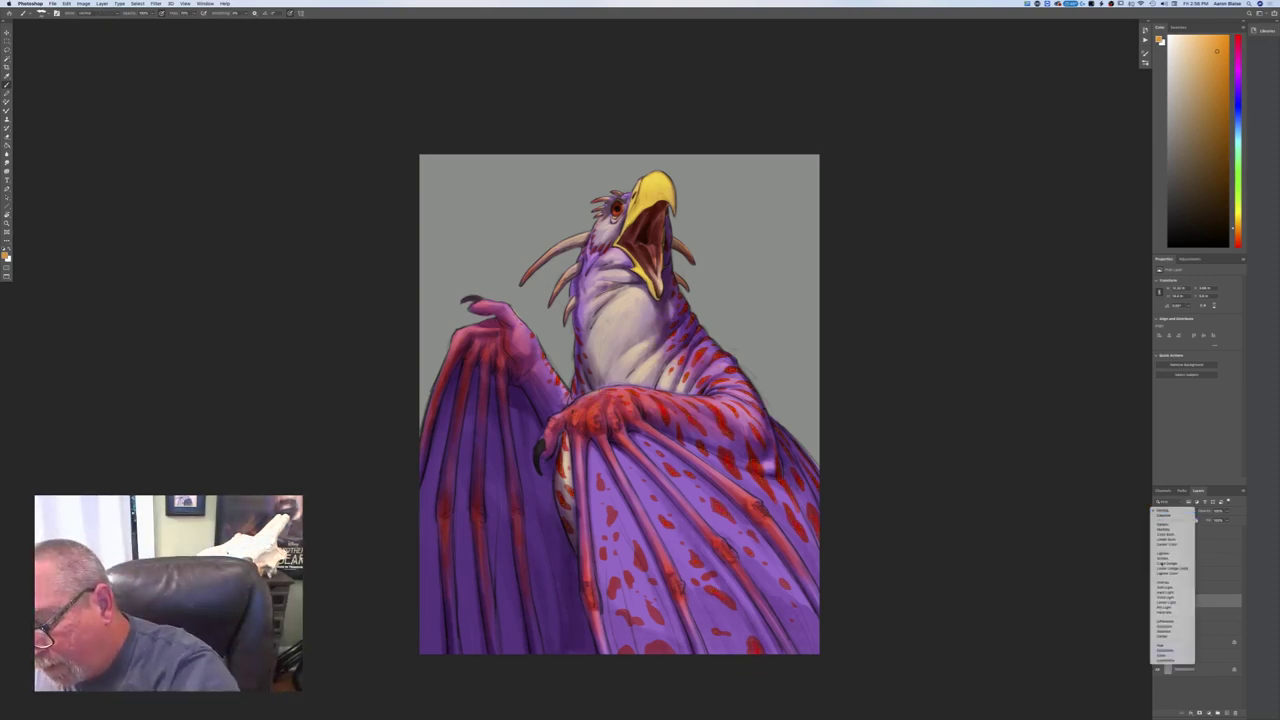
left_click(1121, 524)
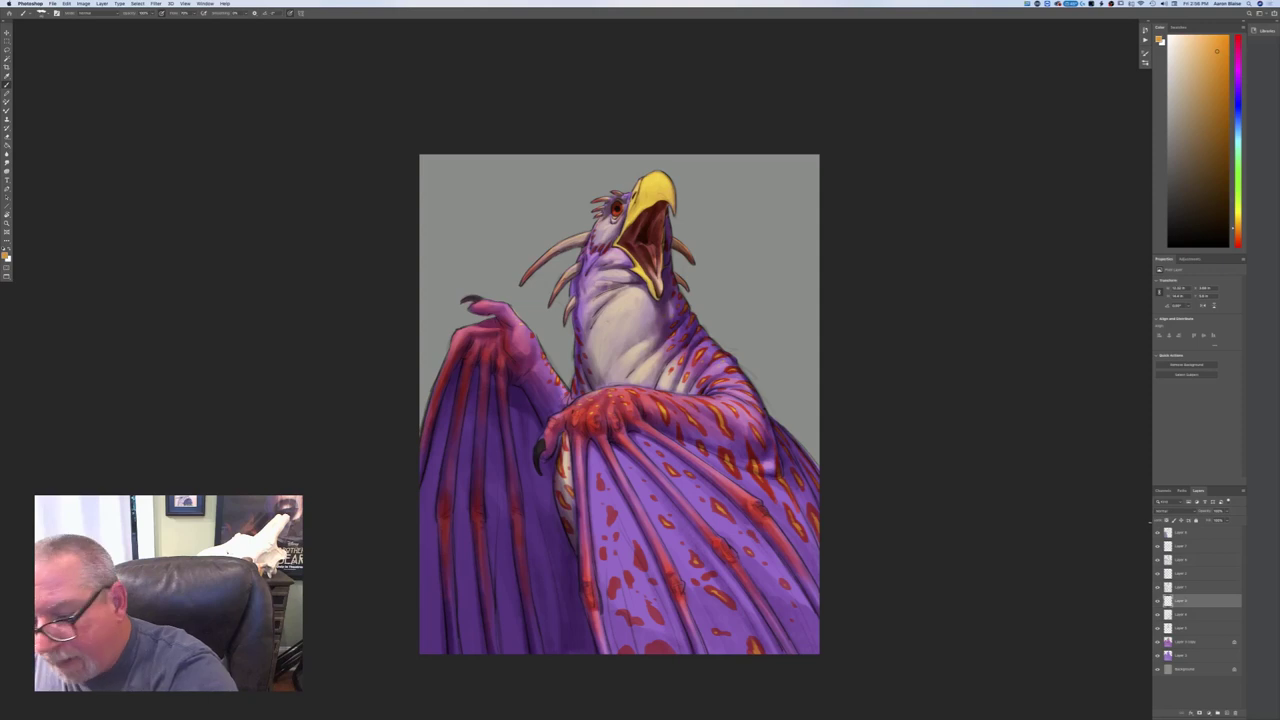
left_click(1165, 511)
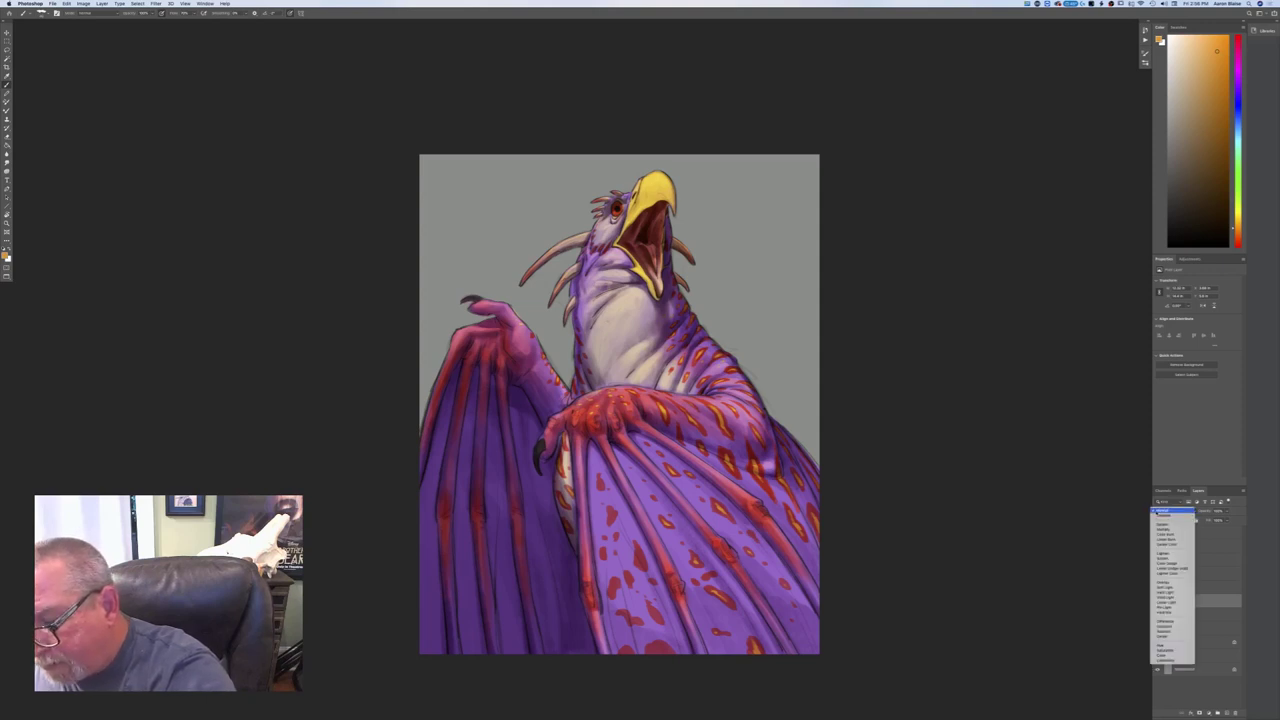
left_click(1137, 514)
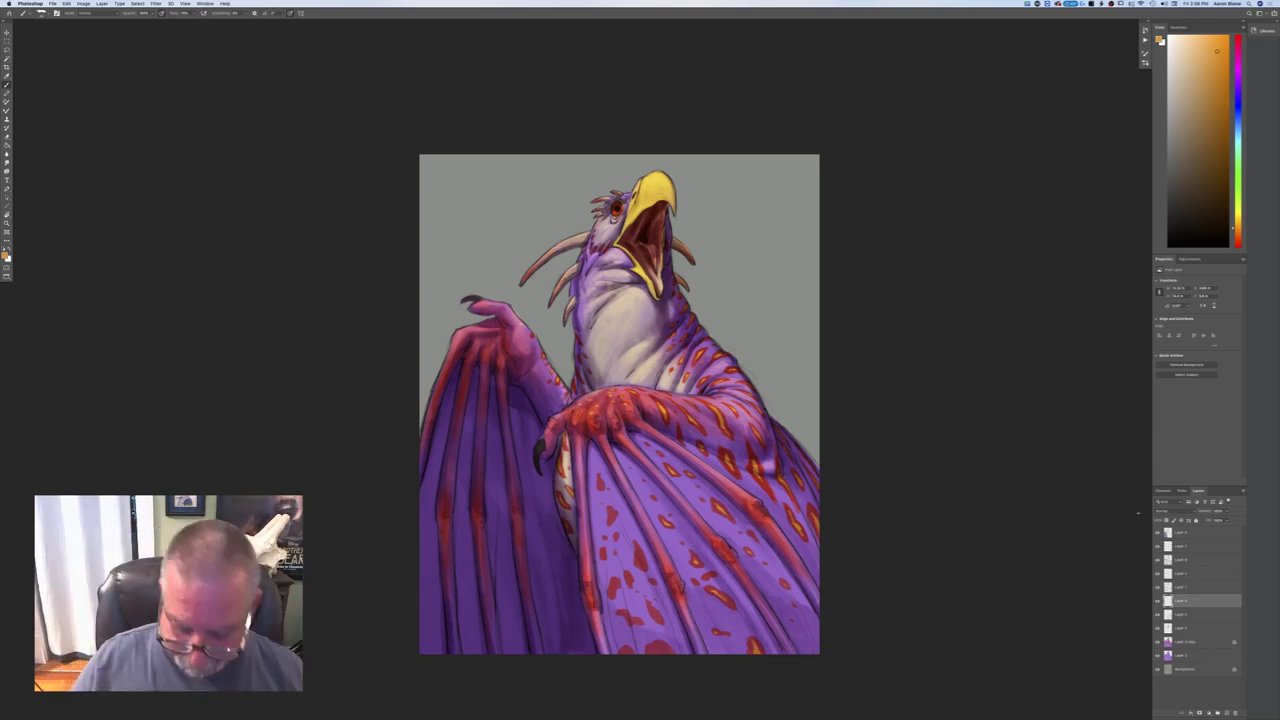
- Lower the opacity of the fourth layer from the top of the layer stack
key("super+minus")
key("super+minus")
key("super+minus")
key("super+plus")
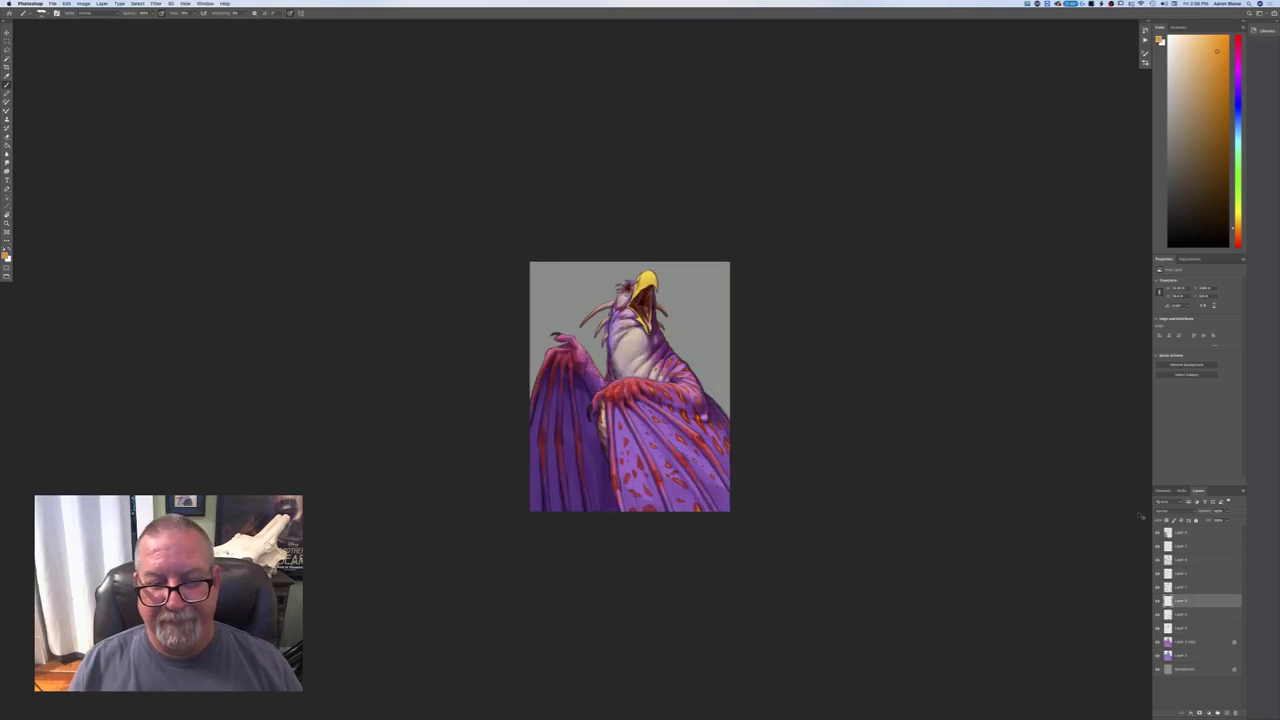
key("super+equal")
key("super+equal")
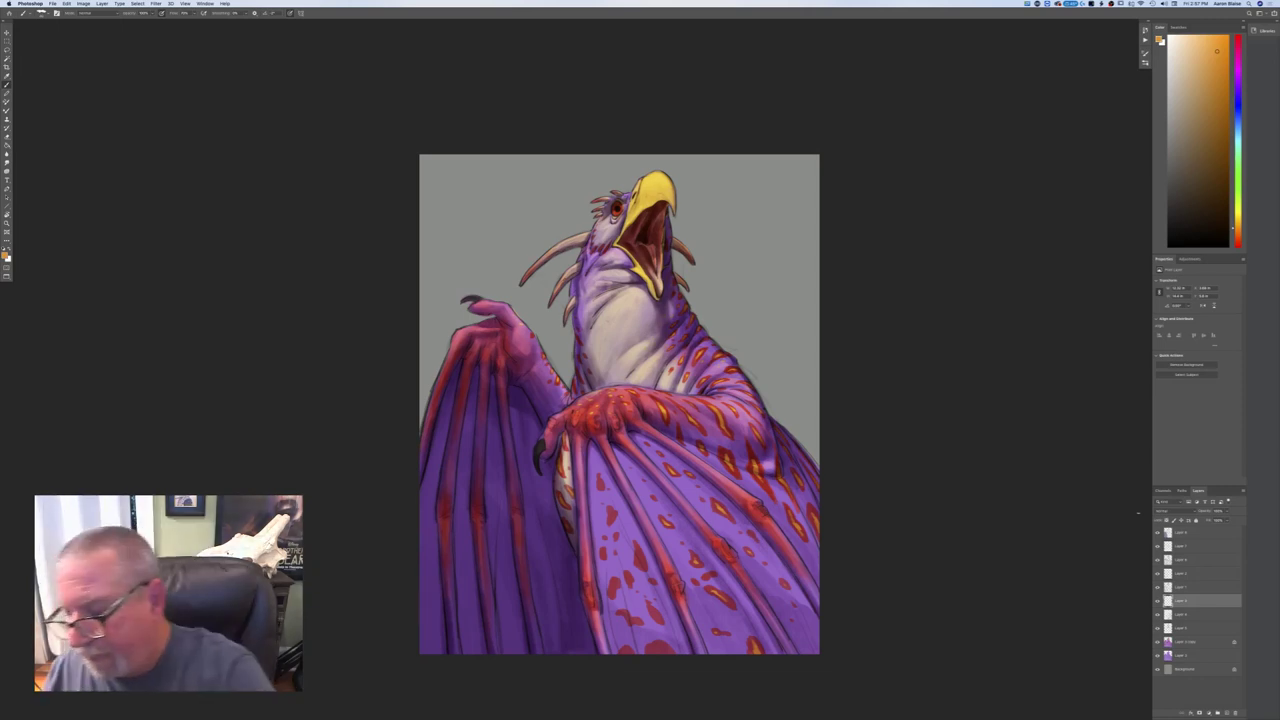
left_click(1179, 575)
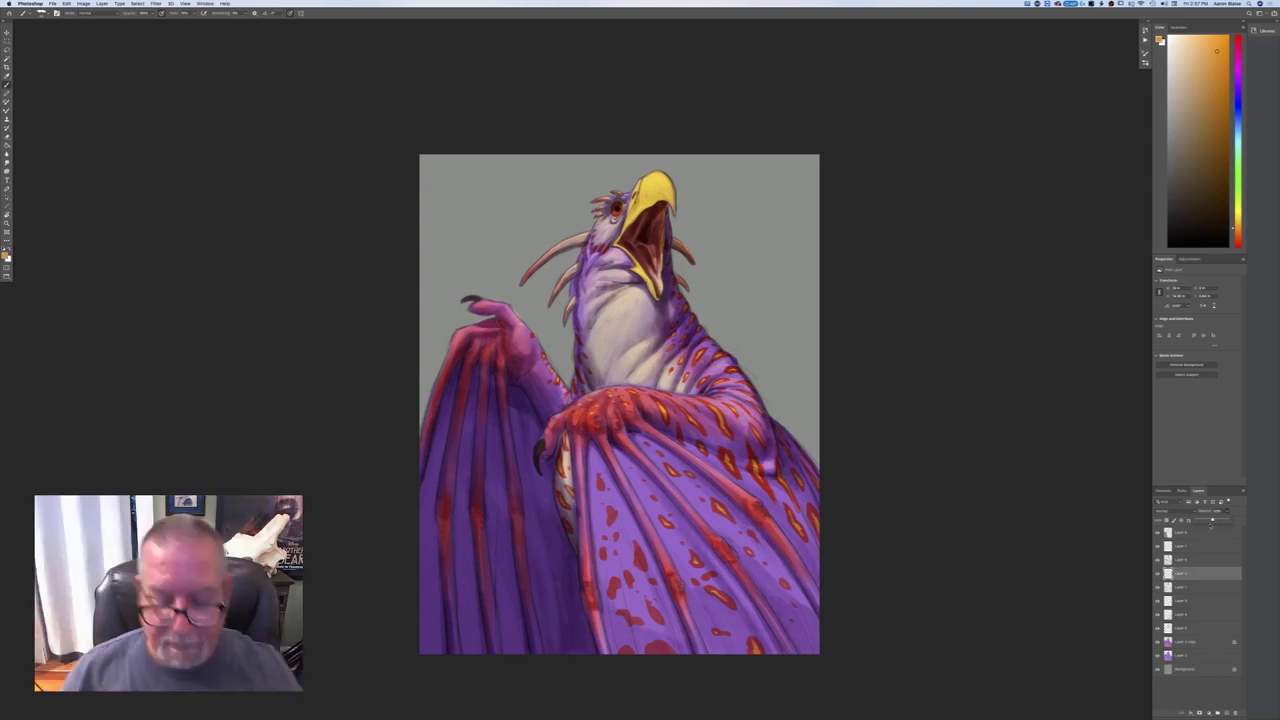
key("super+minus")
key("super+minus")
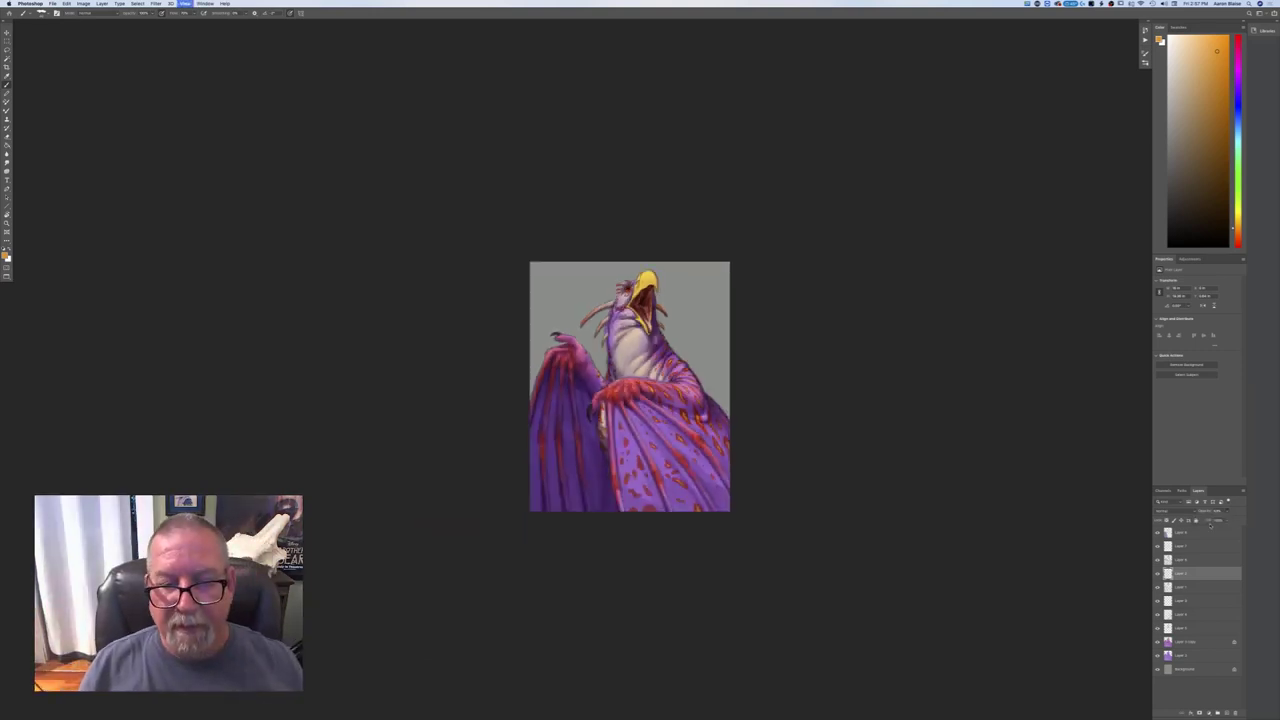
key("super+plus")
key("super+plus")
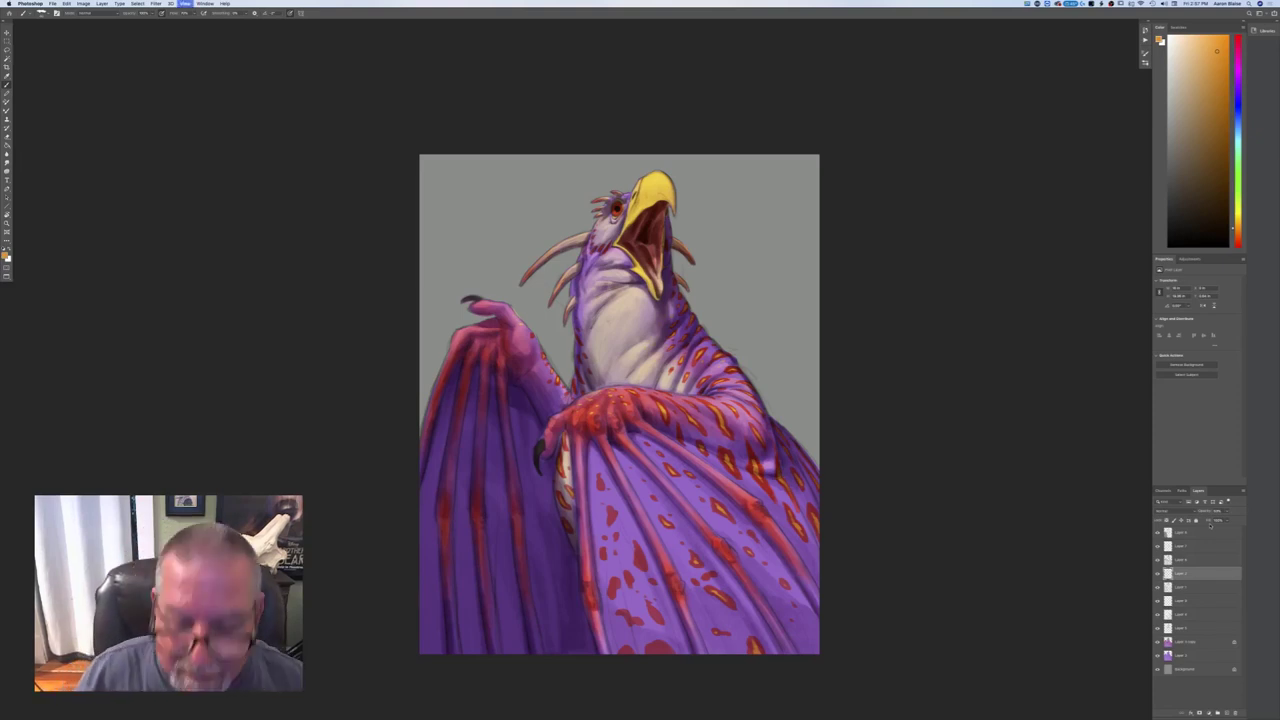
- Set the foreground color to a pale cream in the beak's yellow hue and add a new layer above all others
key("super+plus")
scroll(263, 476, "up", 3)
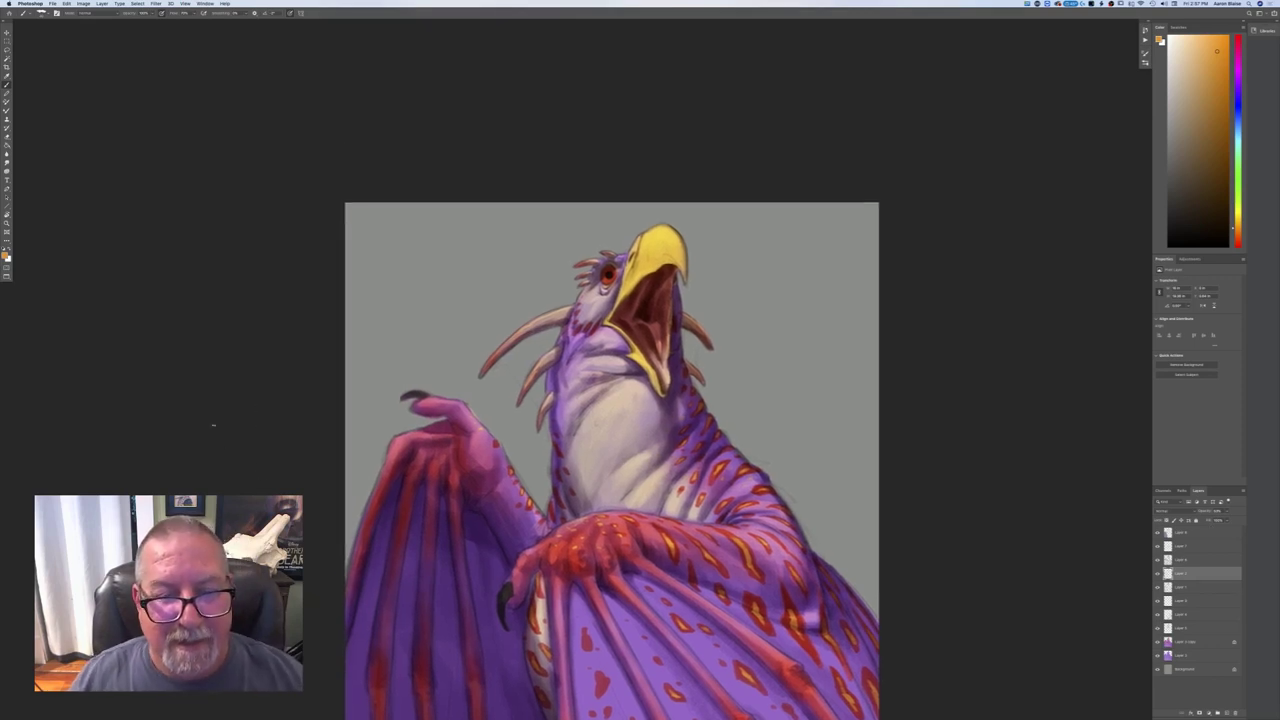
left_click(5, 255)
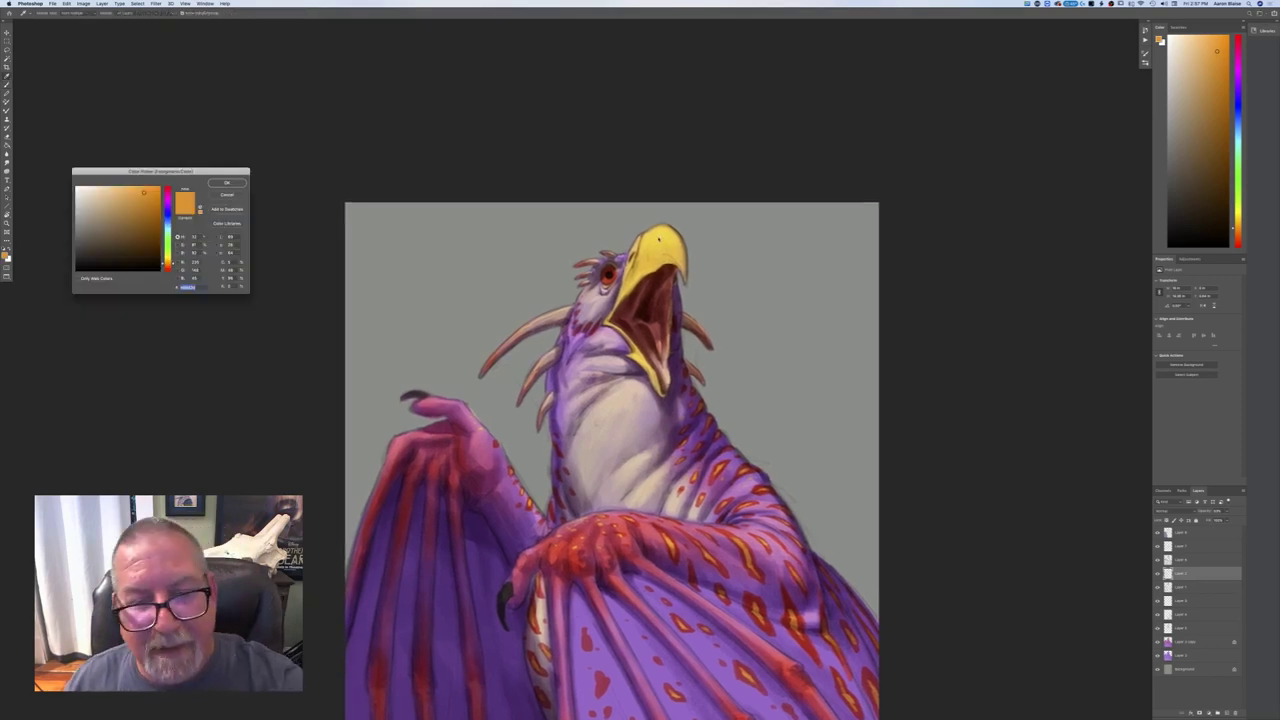
left_click(662, 234)
left_click(88, 188)
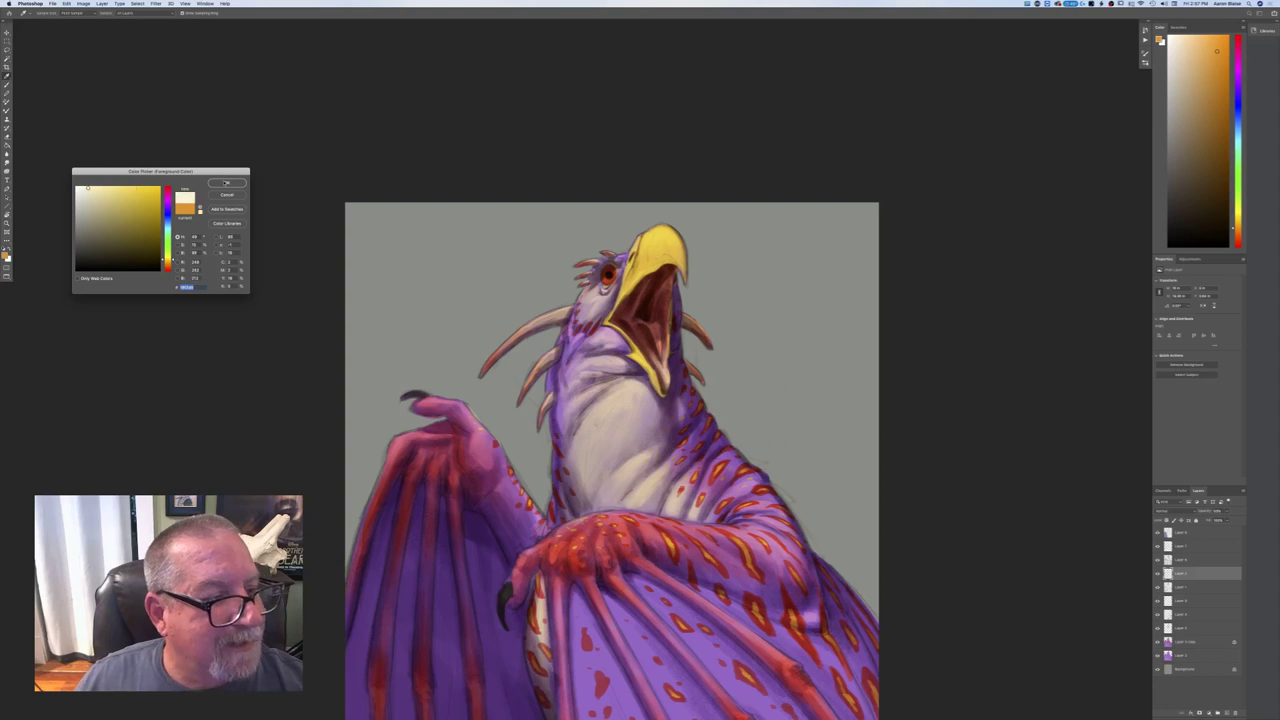
left_click(217, 184)
left_click(1181, 533)
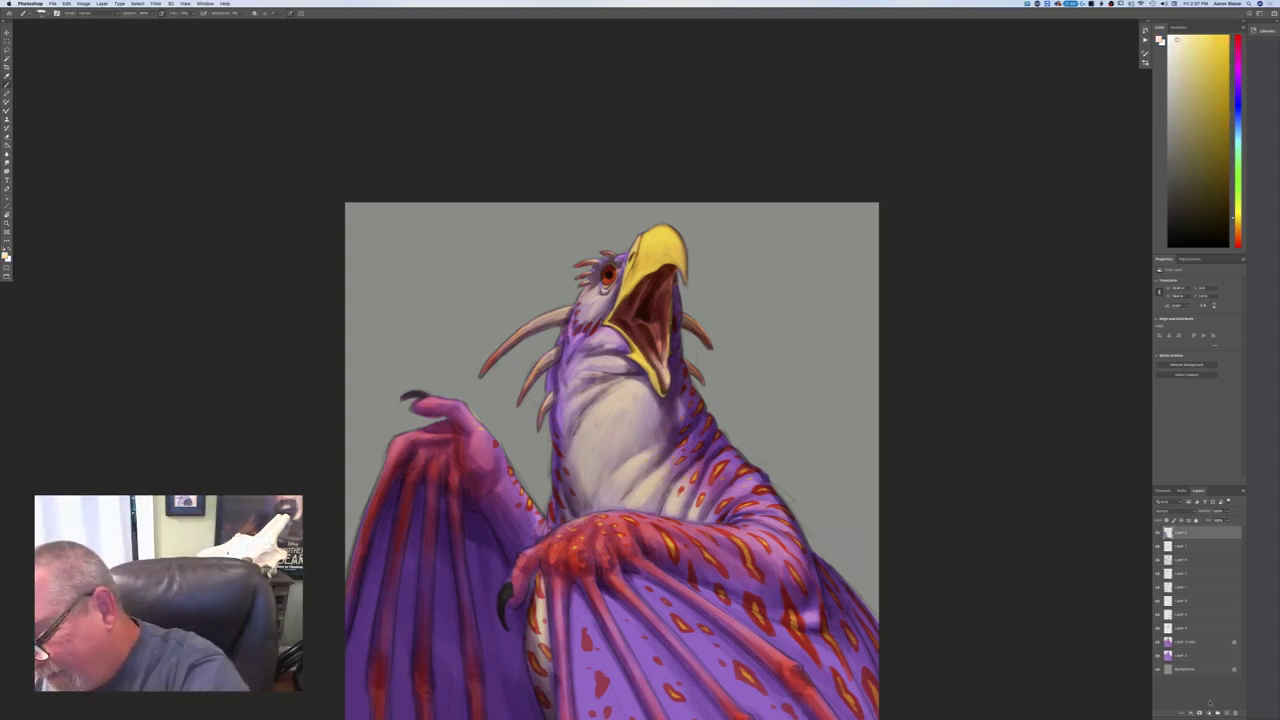
left_click(1226, 713)
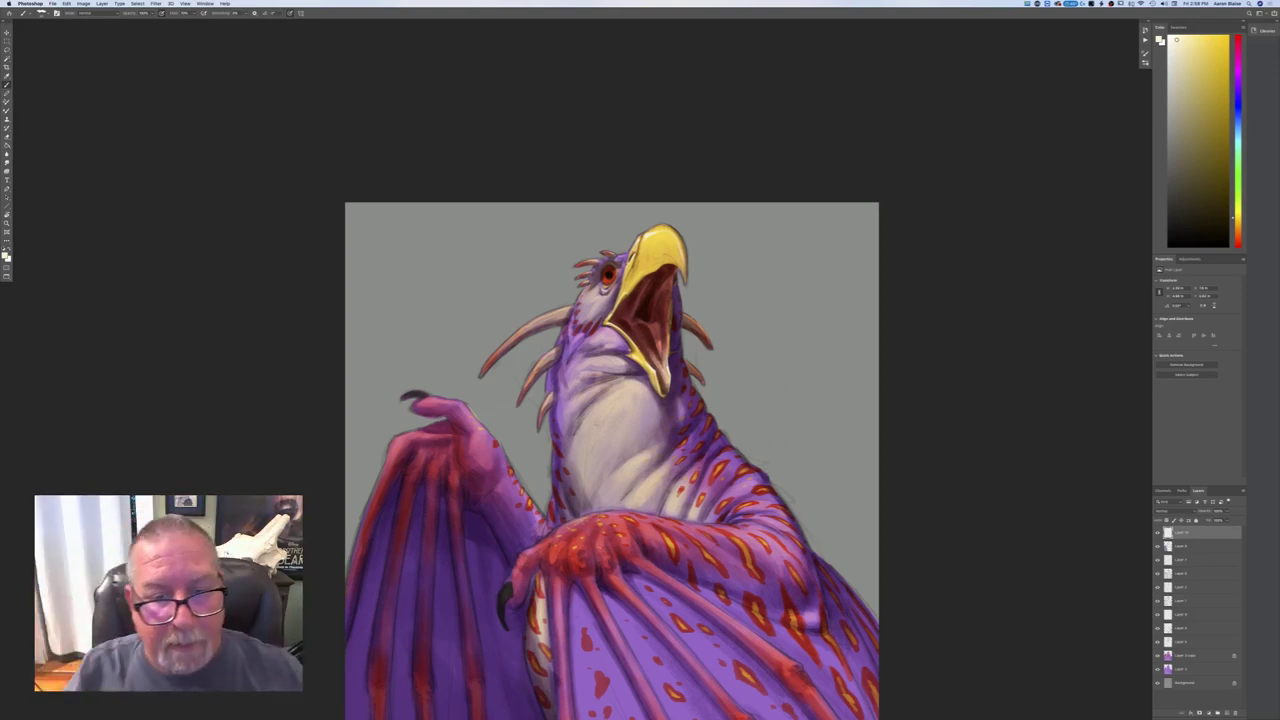
- Paint cream highlights along the beak's edges and a light blue reflection in the eye
key("super+plus")
left_click_drag(247, 294, 317, 342)
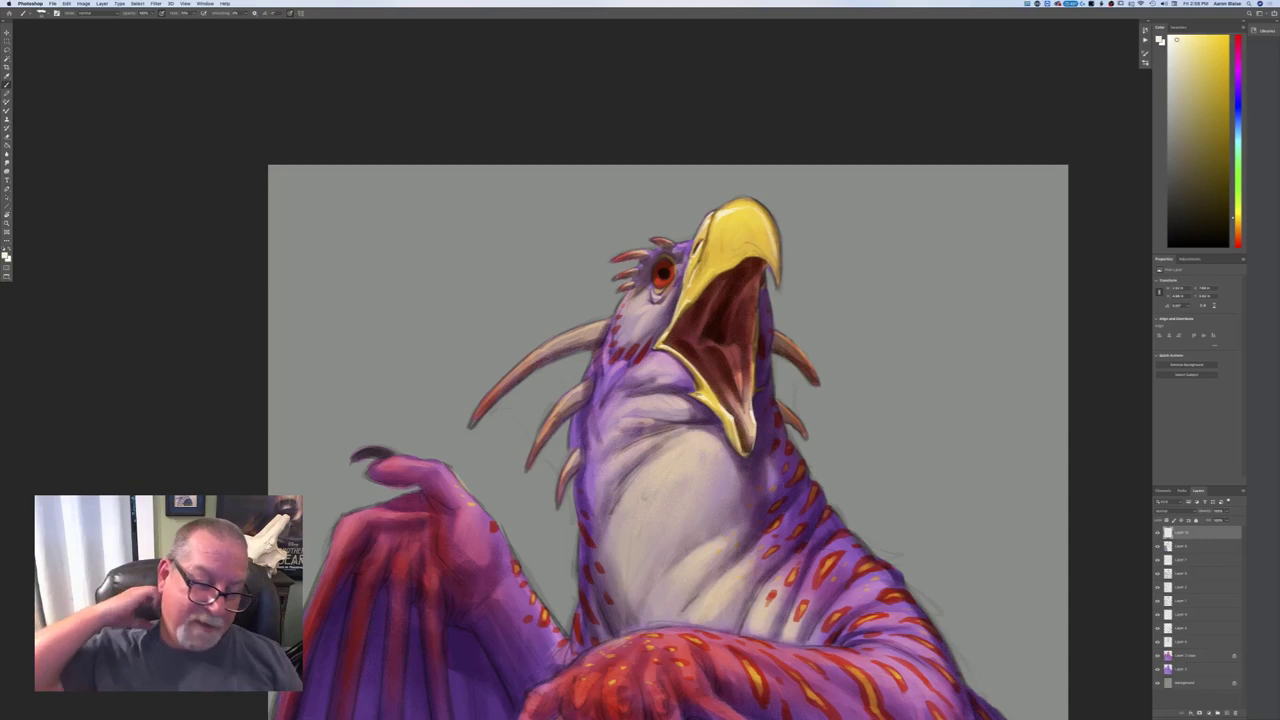
left_click(6, 255)
left_click(167, 223)
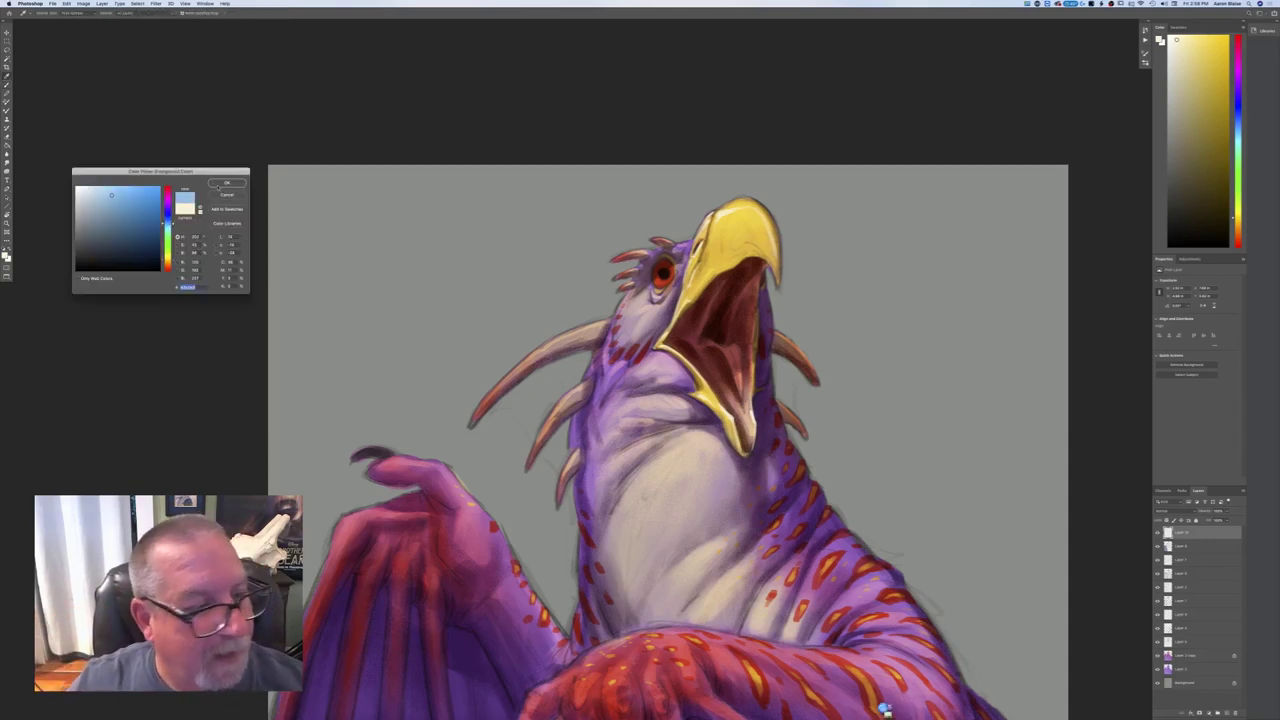
key("Return")
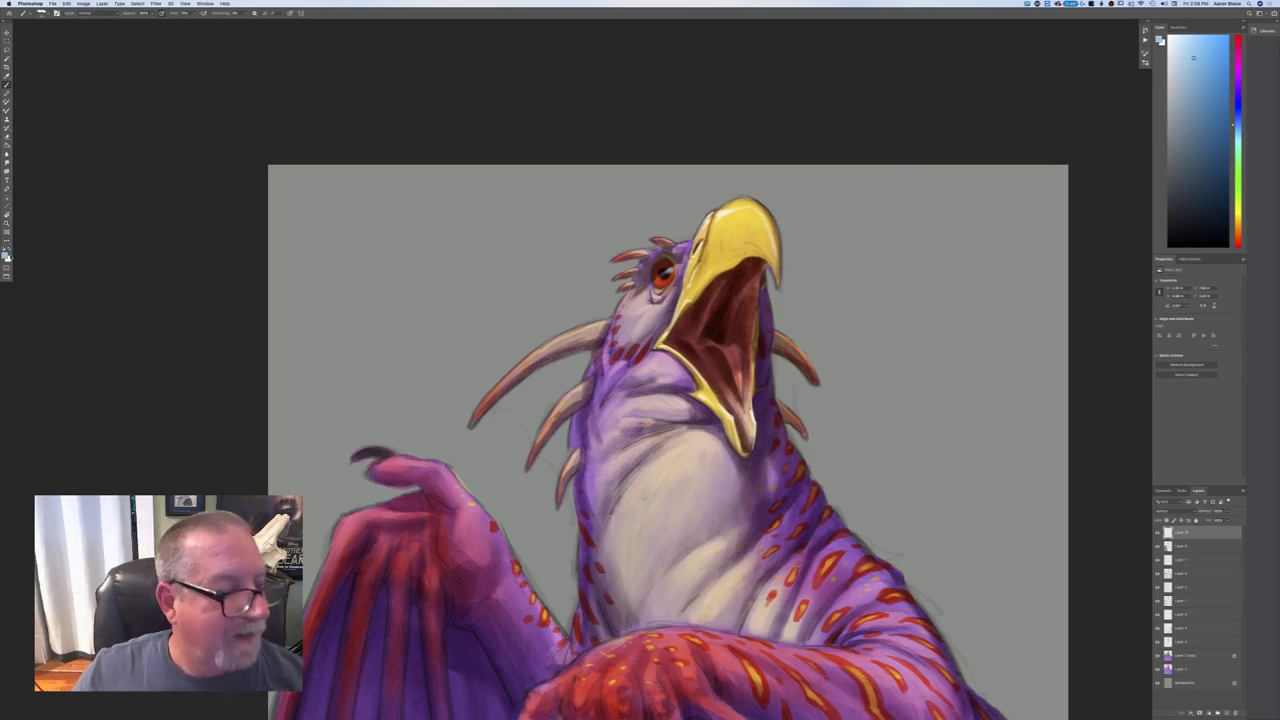
- Set the foreground color to a warm off-white and paint small bright highlights on the eye
left_click(6, 255)
left_click(167, 262)
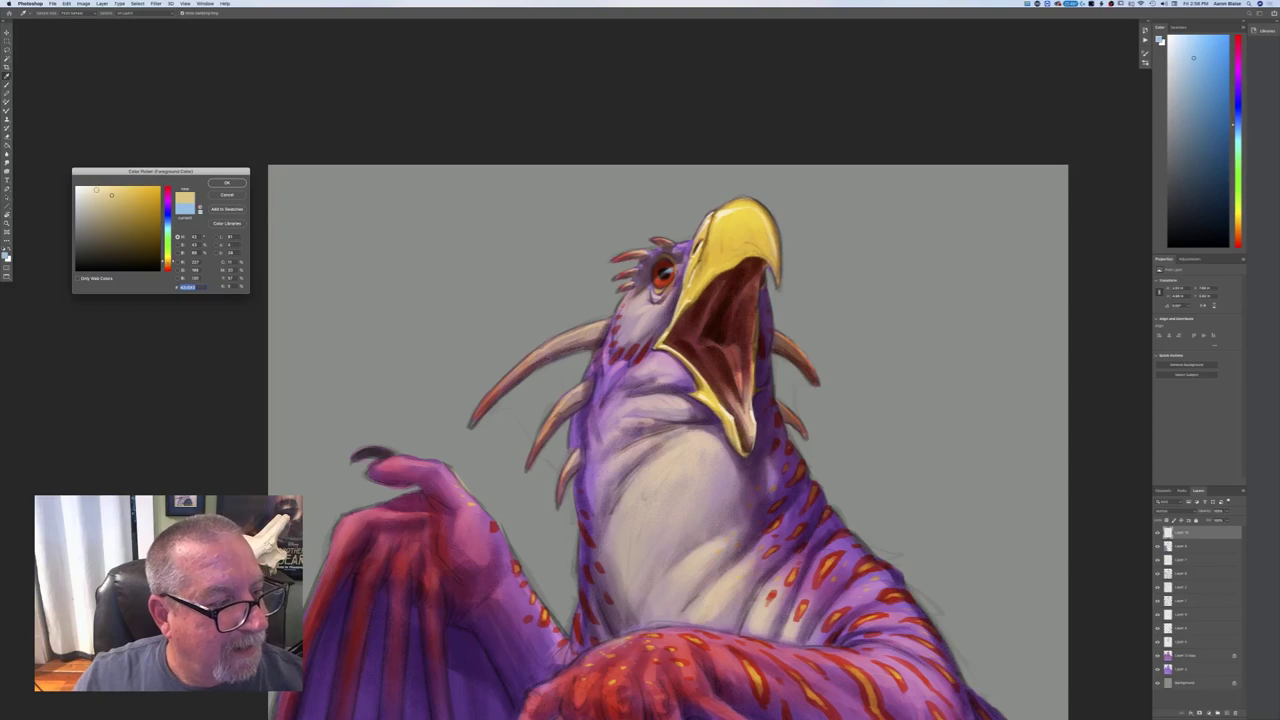
left_click(85, 188)
left_click(224, 182)
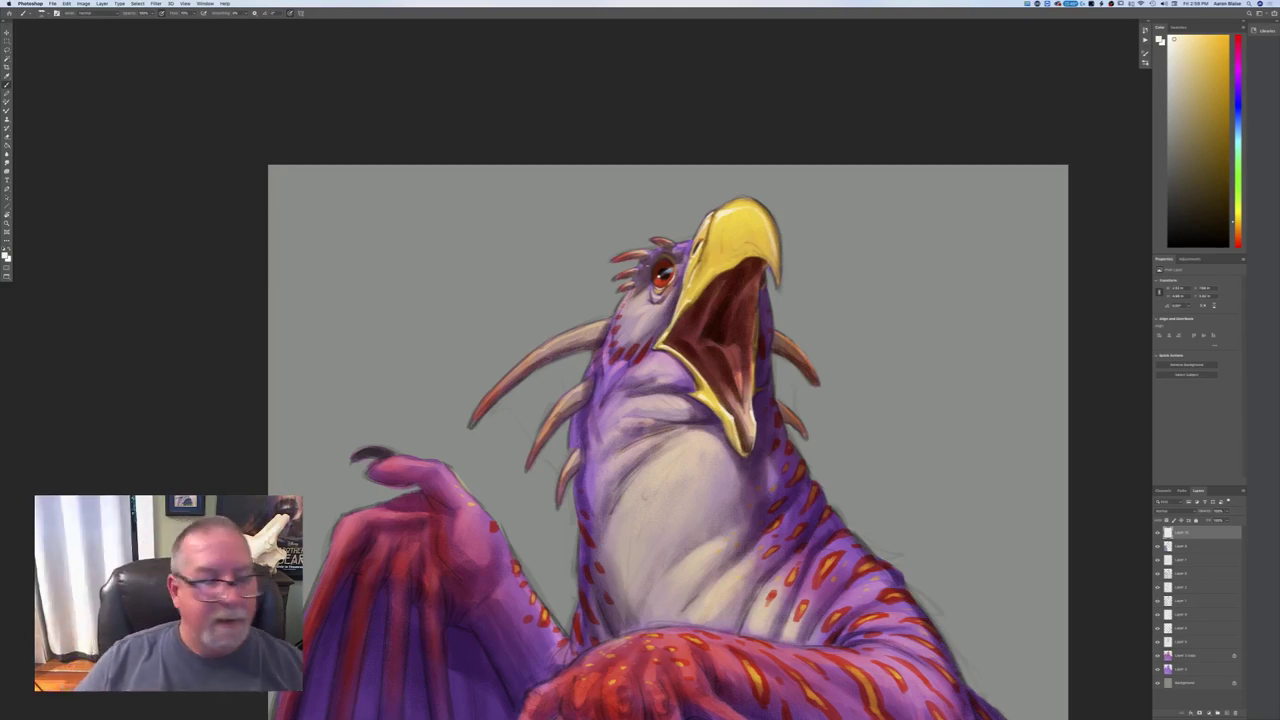
- Darken the throat inside the open beak with near-black and paint the tongue and mouth folds in a muted pinkish red
left_click(5, 255)
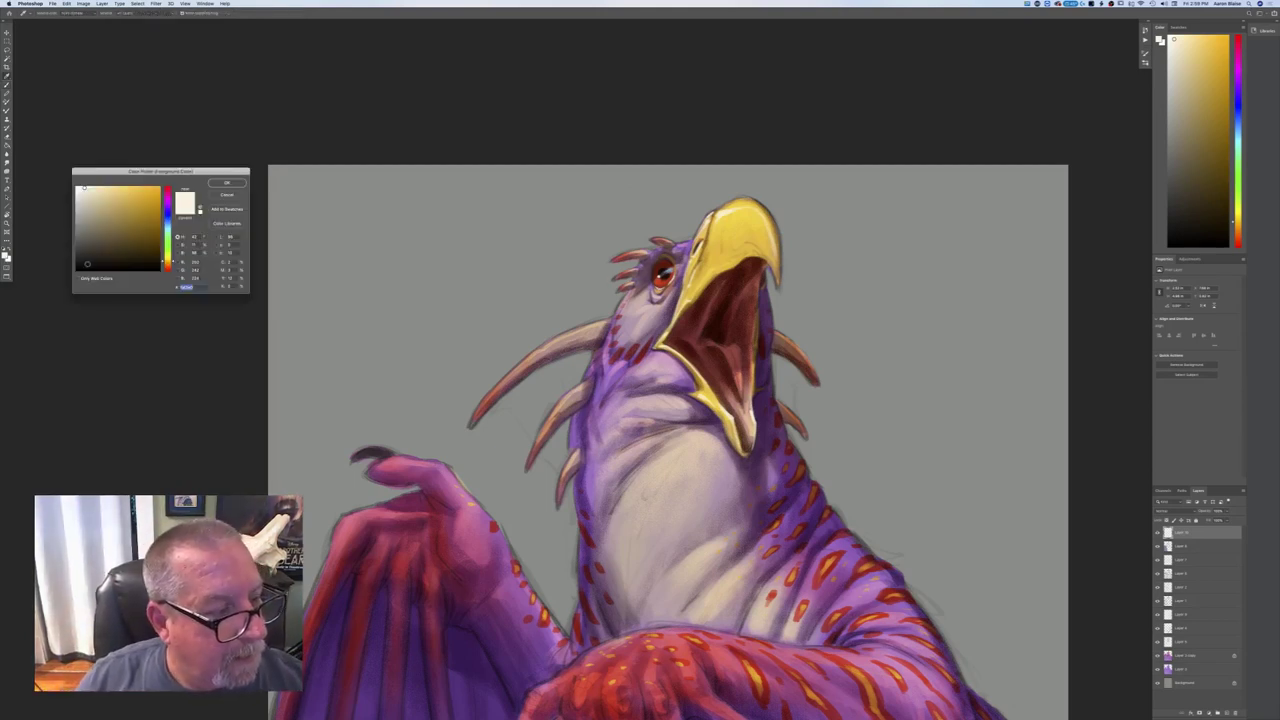
key("Escape")
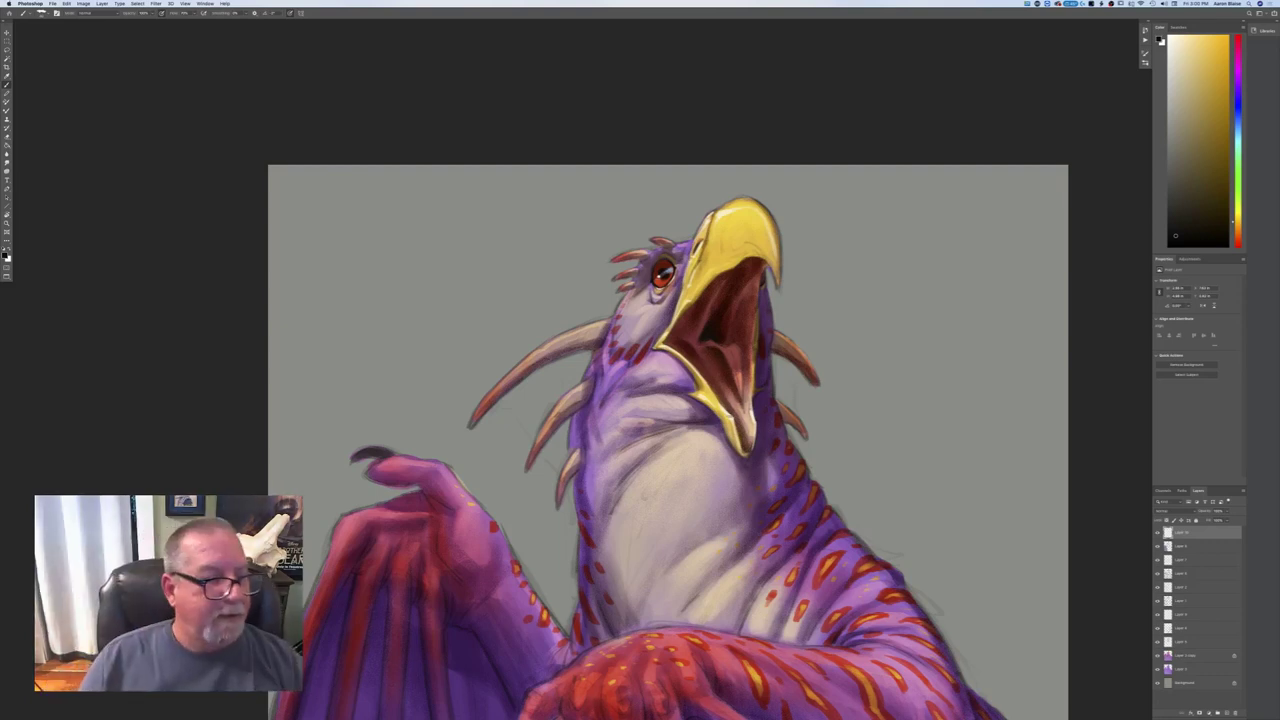
left_click(5, 255)
left_click(168, 269)
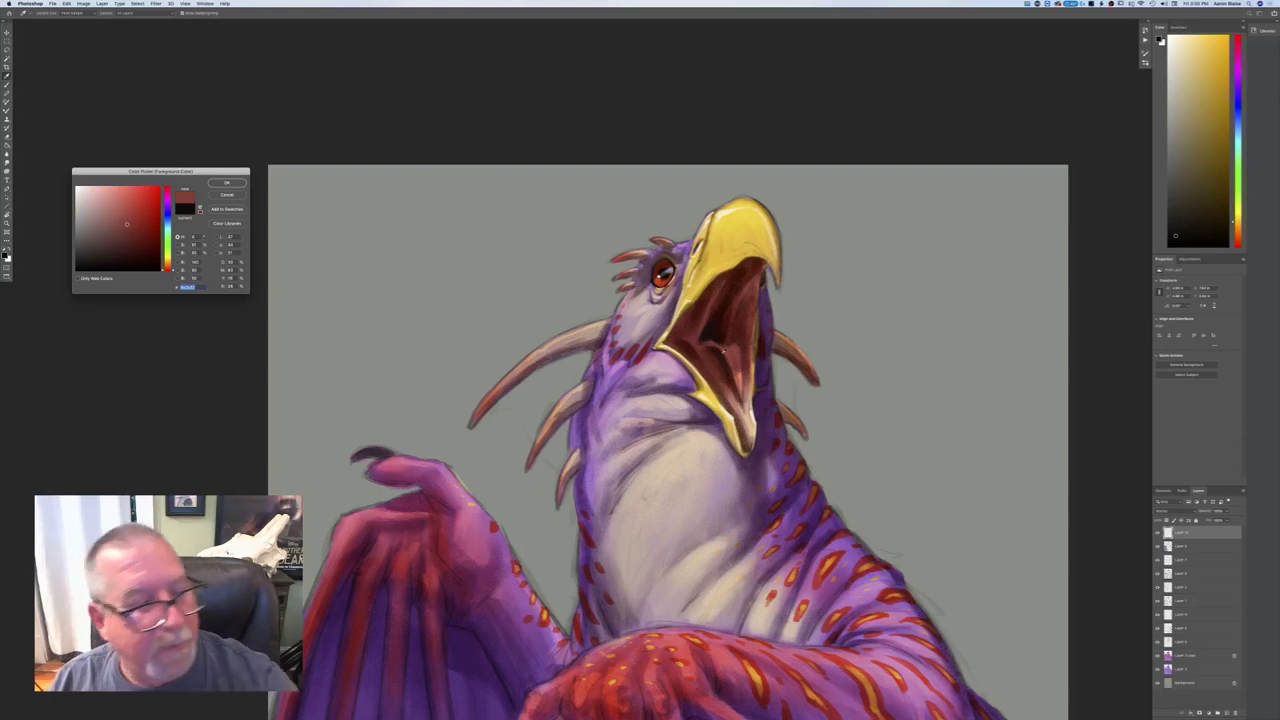
left_click(114, 210)
key("Return")
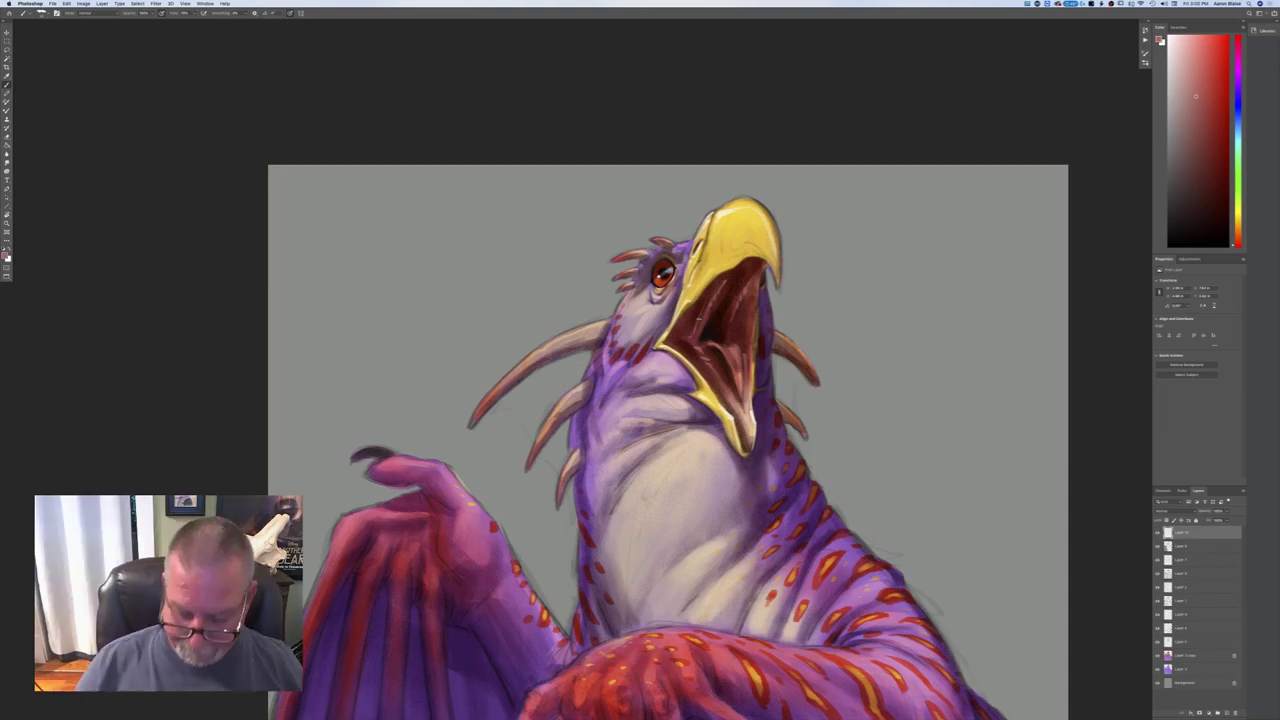
key("super+minus")
key("super+plus")
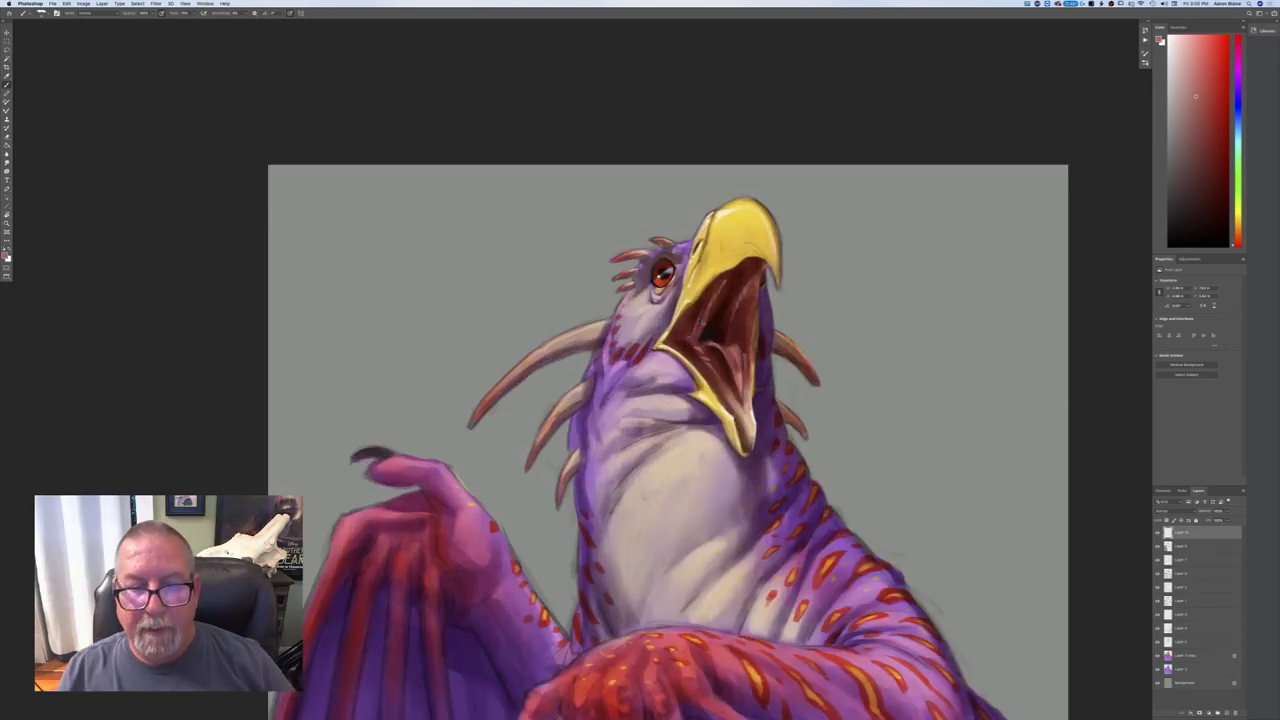
- Set the foreground color to a very pale pink and paint small wet highlights inside the open mouth
left_click(6, 254)
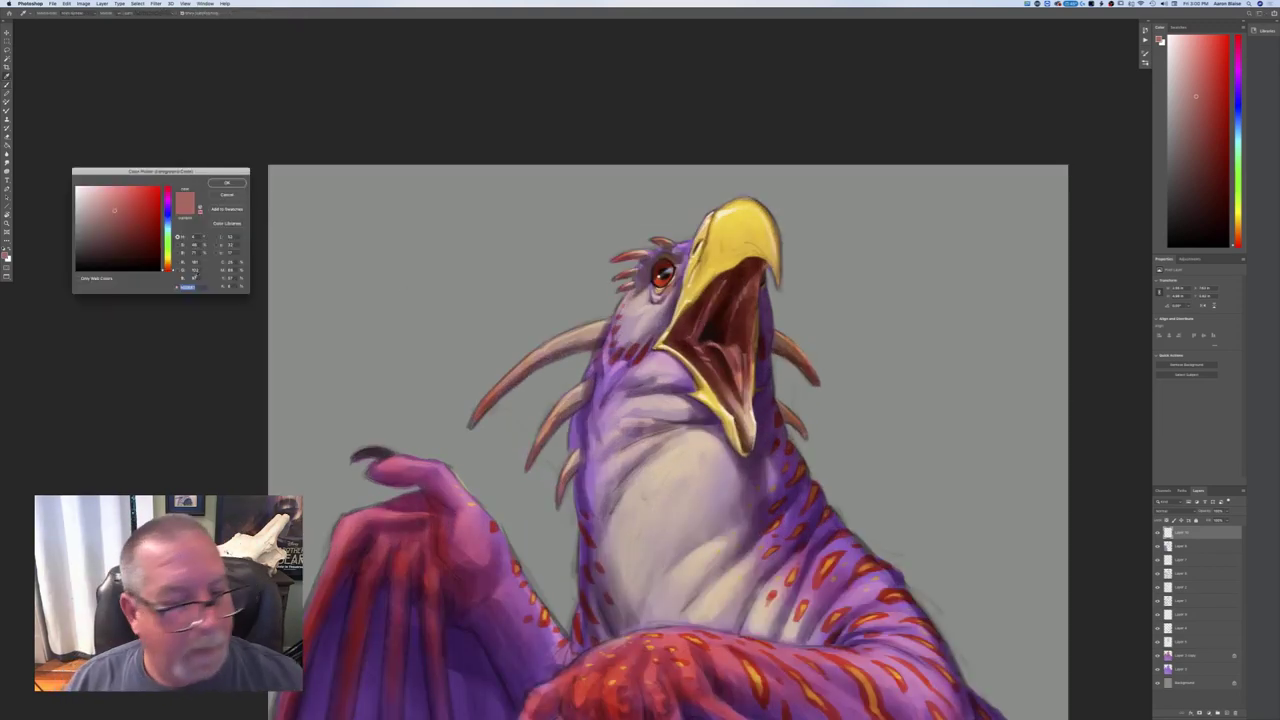
left_click(654, 308)
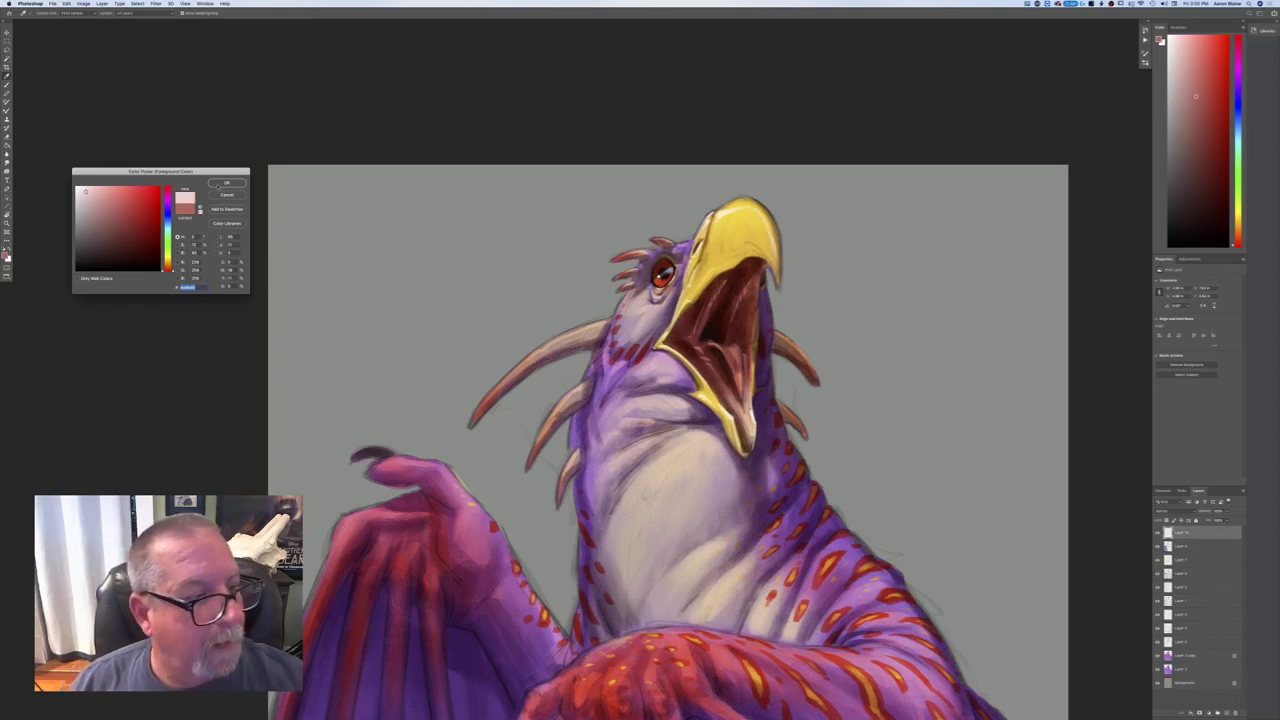
key("Return")
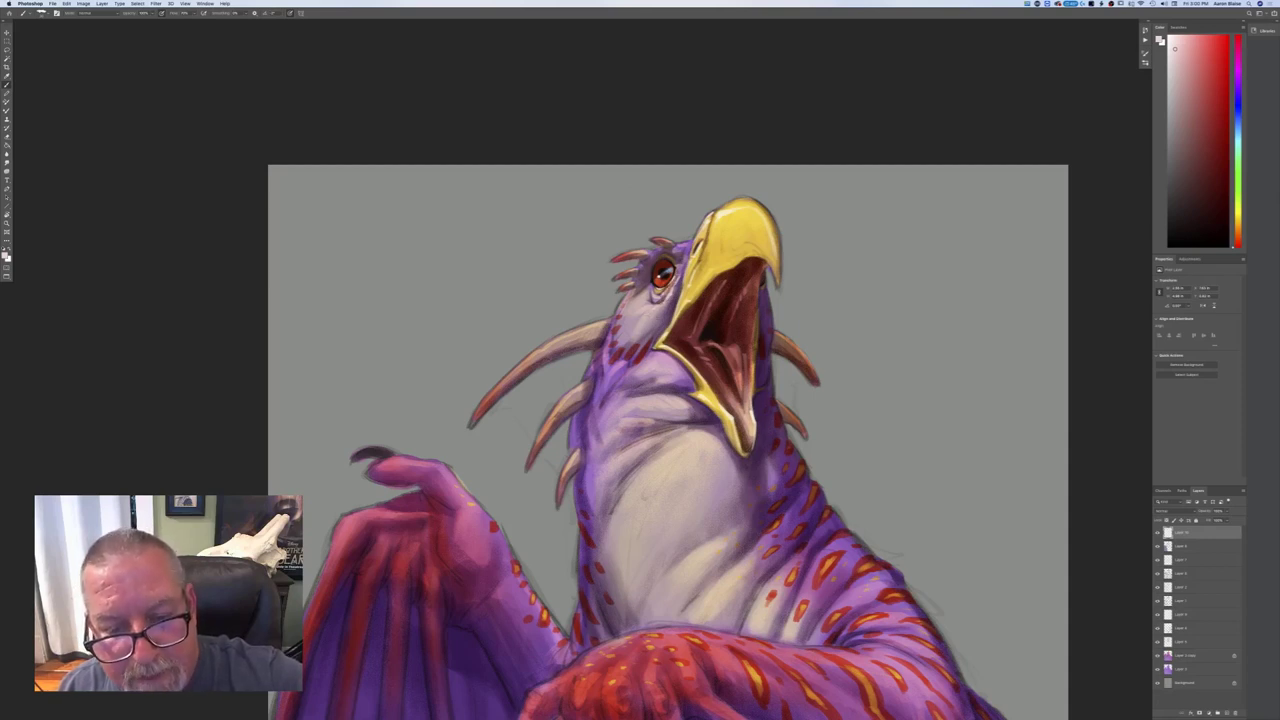
key("ctrl+minus")
key("ctrl+minus")
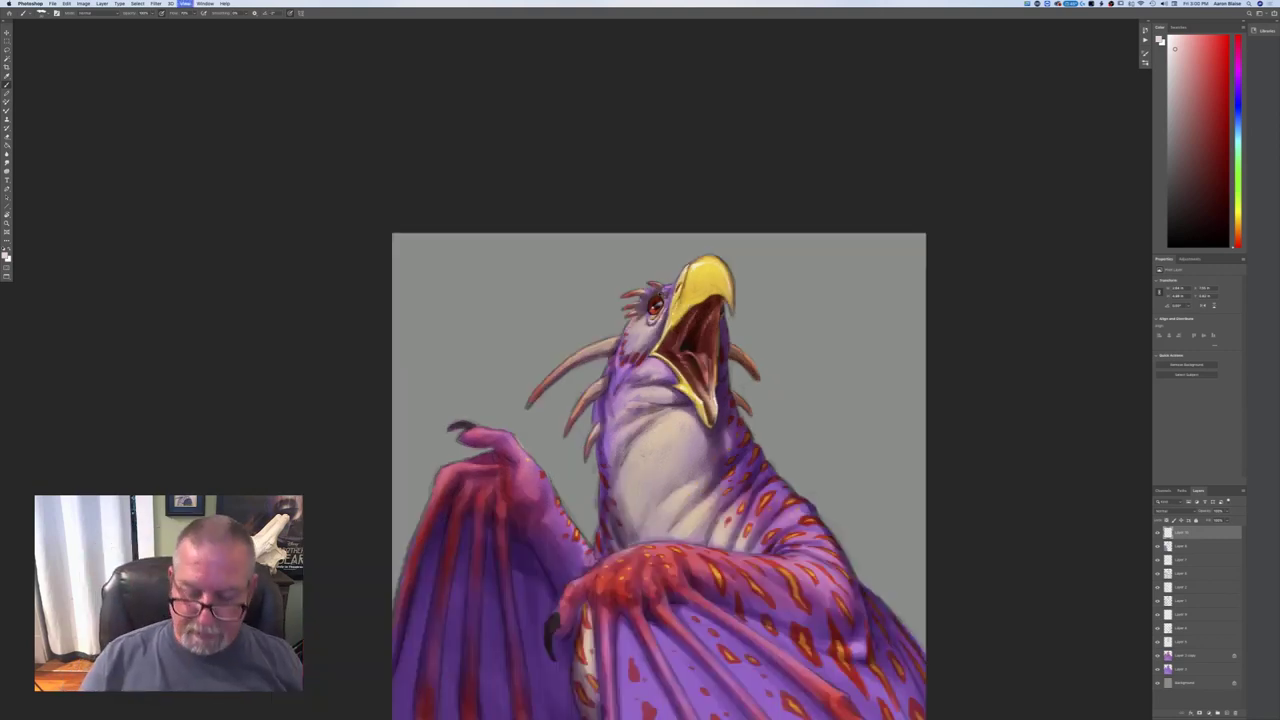
key("ctrl+plus")
key("ctrl+plus")
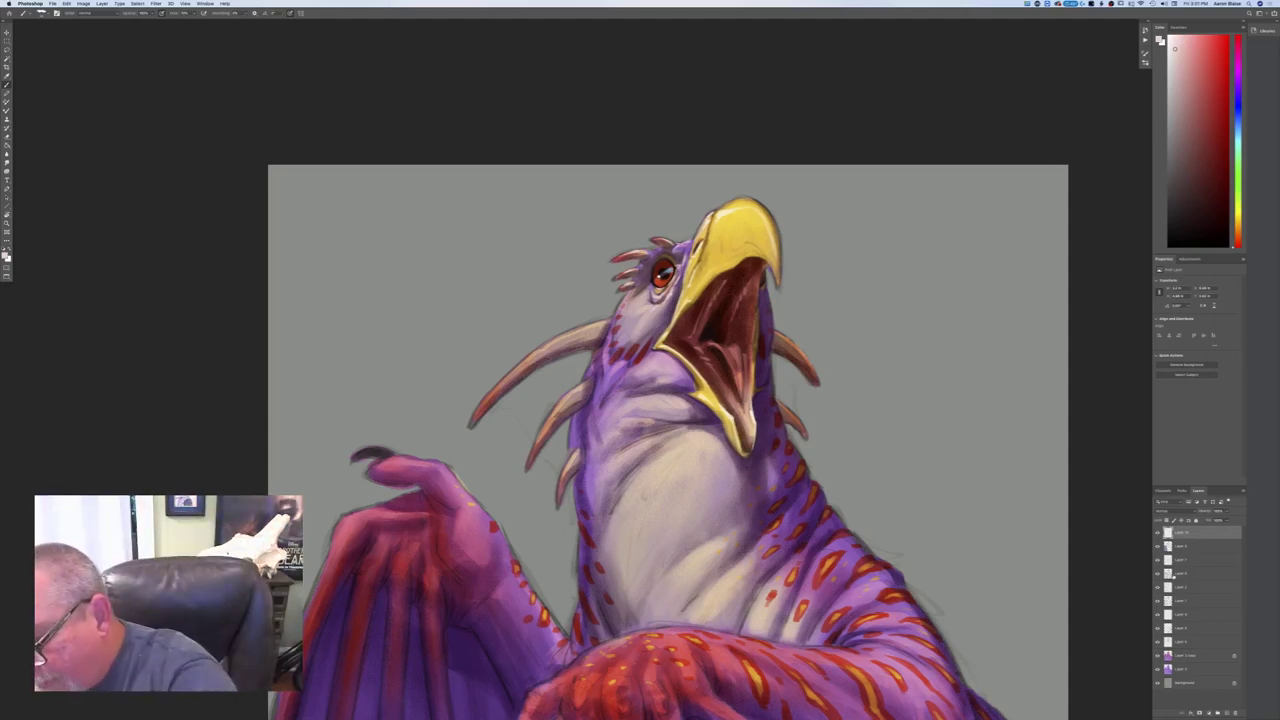
- Set the foreground color to a muted grayish blue
left_click(1177, 561)
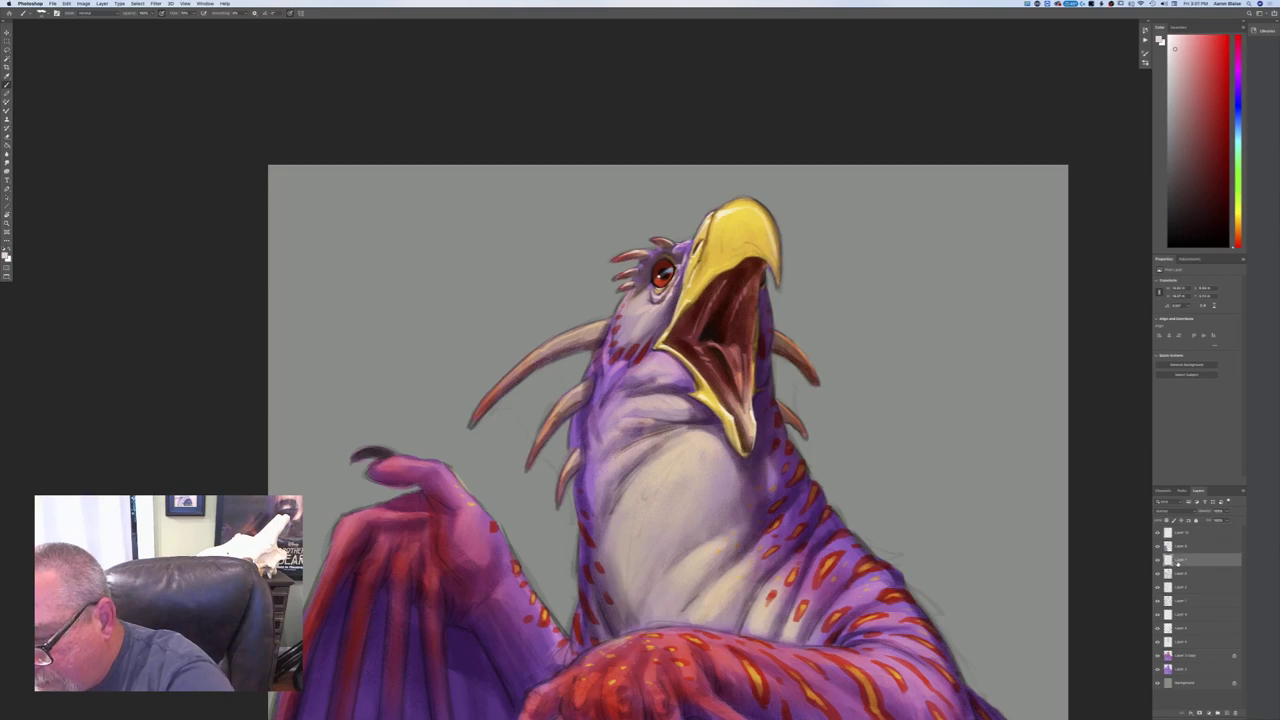
left_click(1178, 575)
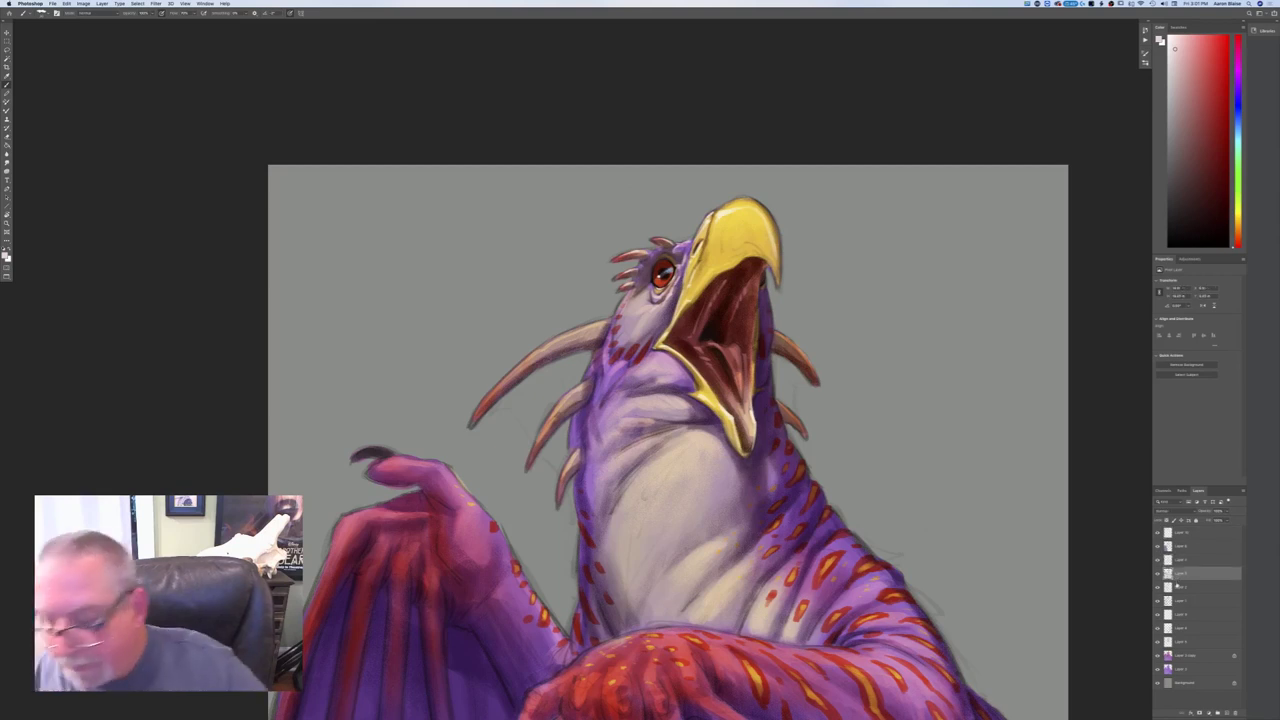
left_click(5, 255)
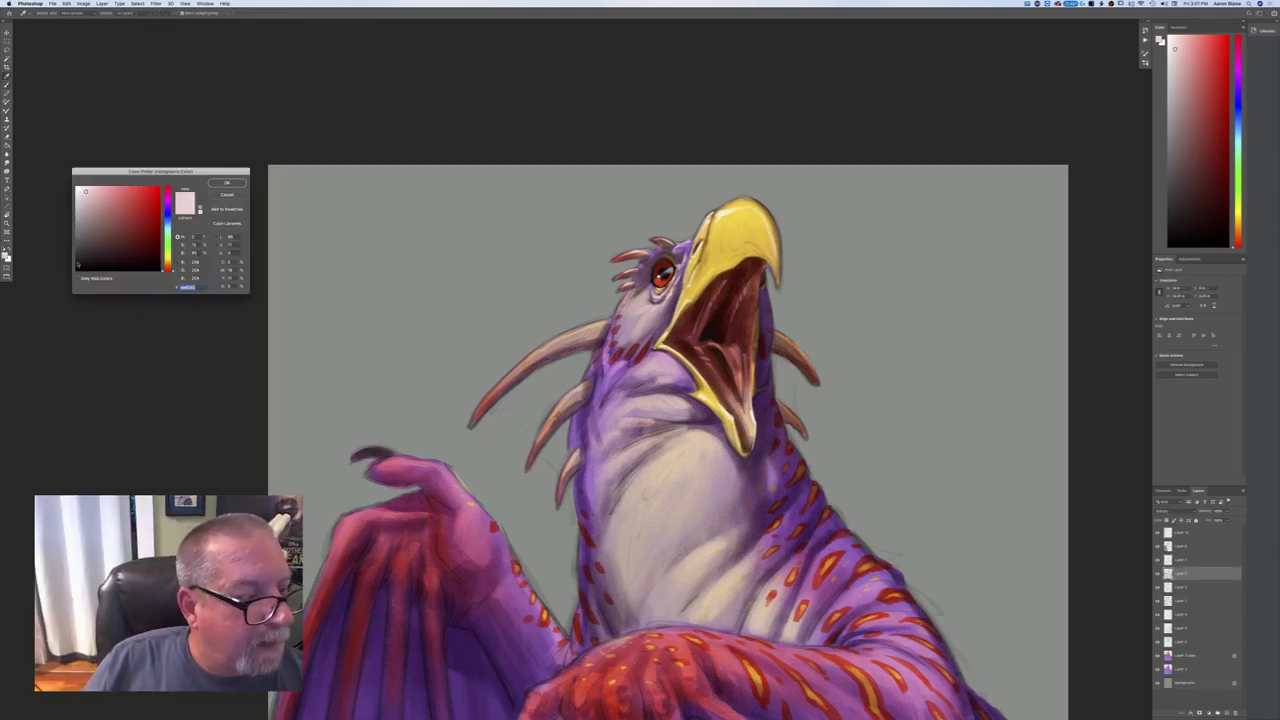
left_click(168, 223)
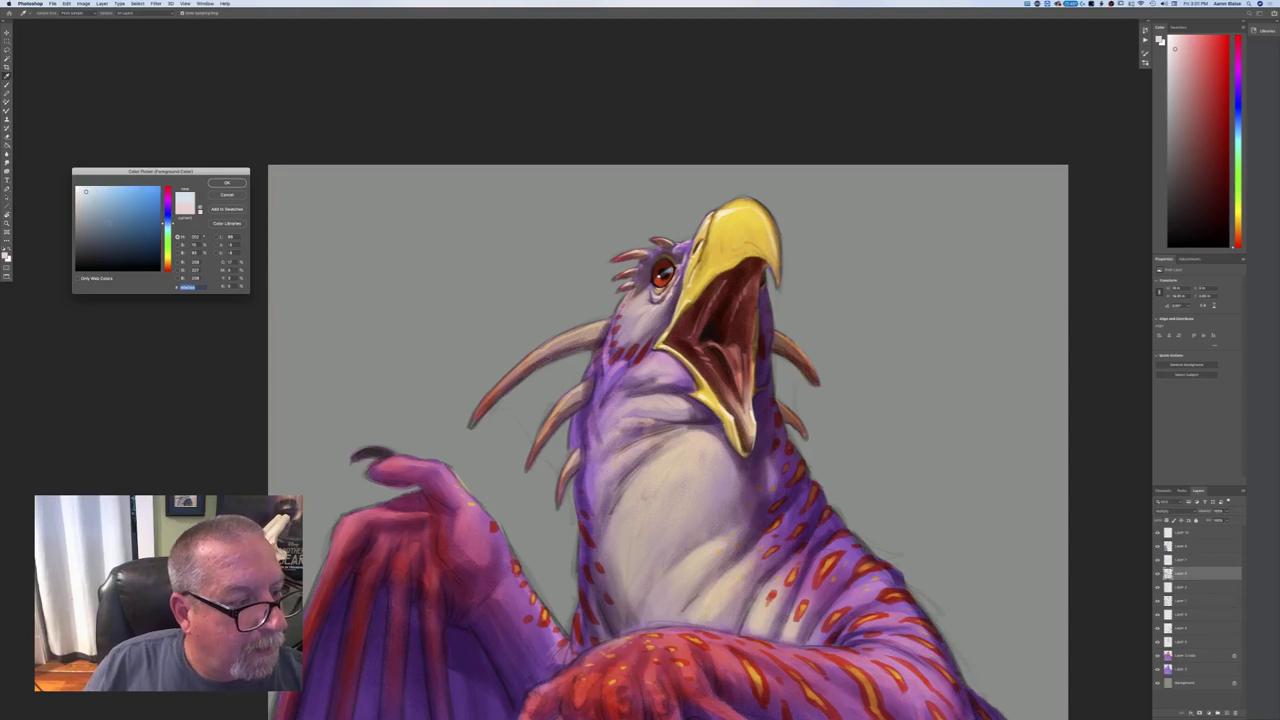
left_click_drag(168, 223, 168, 221)
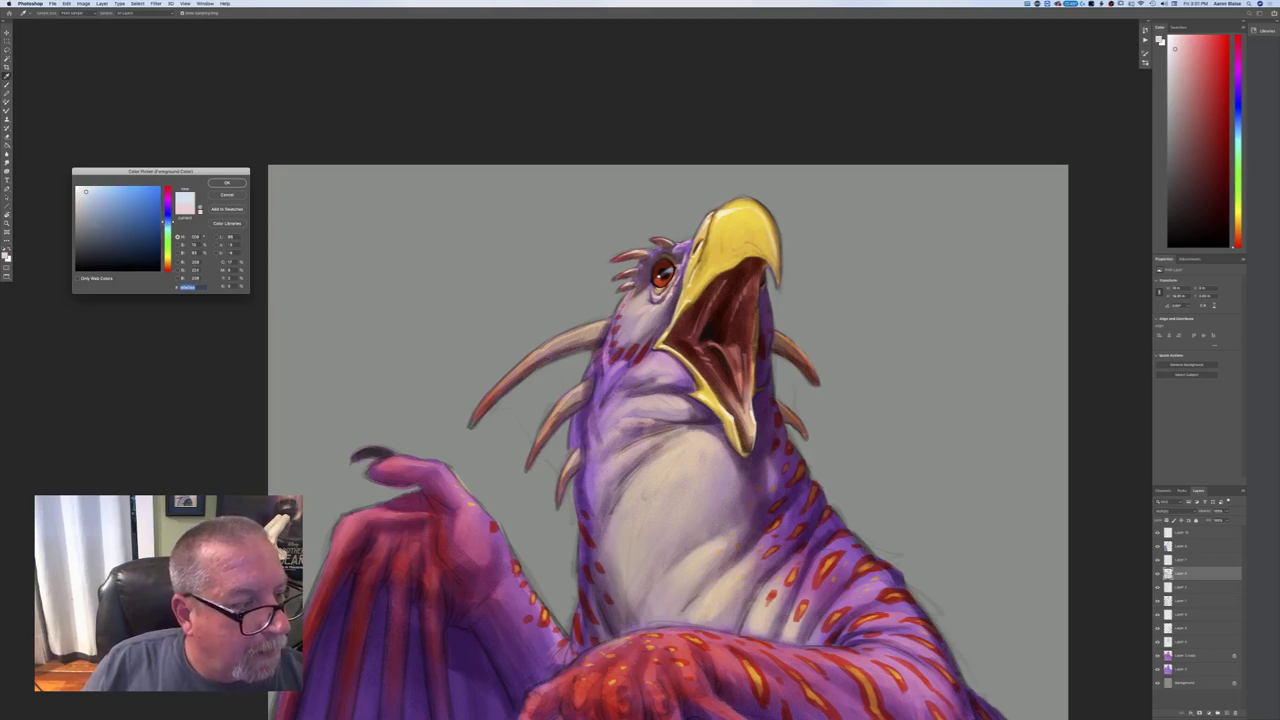
key("Return")
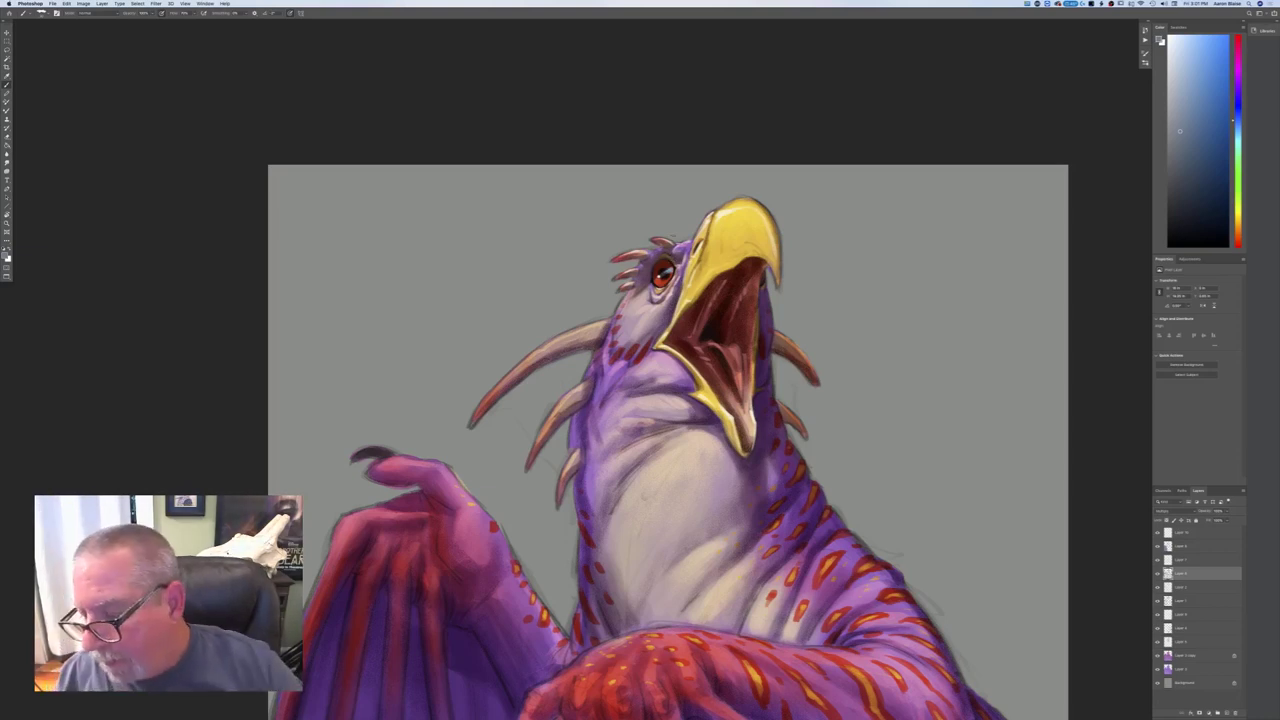
- Add a new Multiply layer on top of the stack and darken the skin around the creature's eye with the grayish blue
left_click(1183, 535)
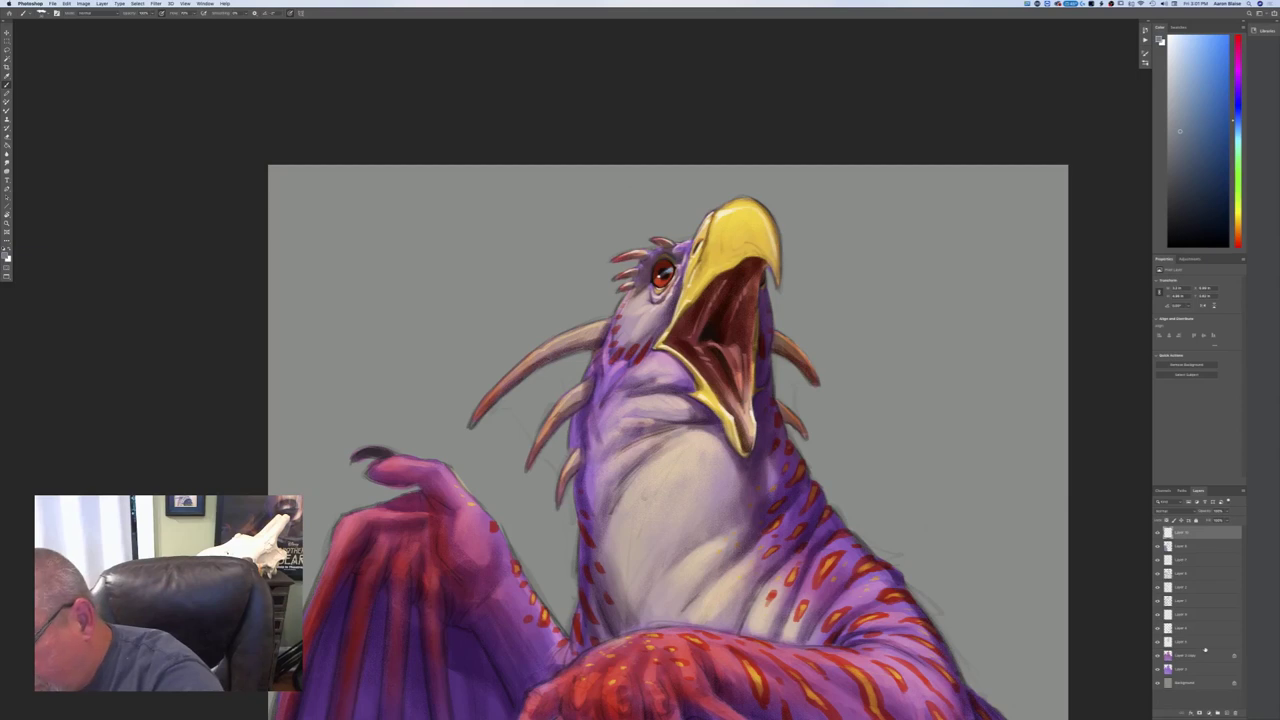
left_click(1218, 713)
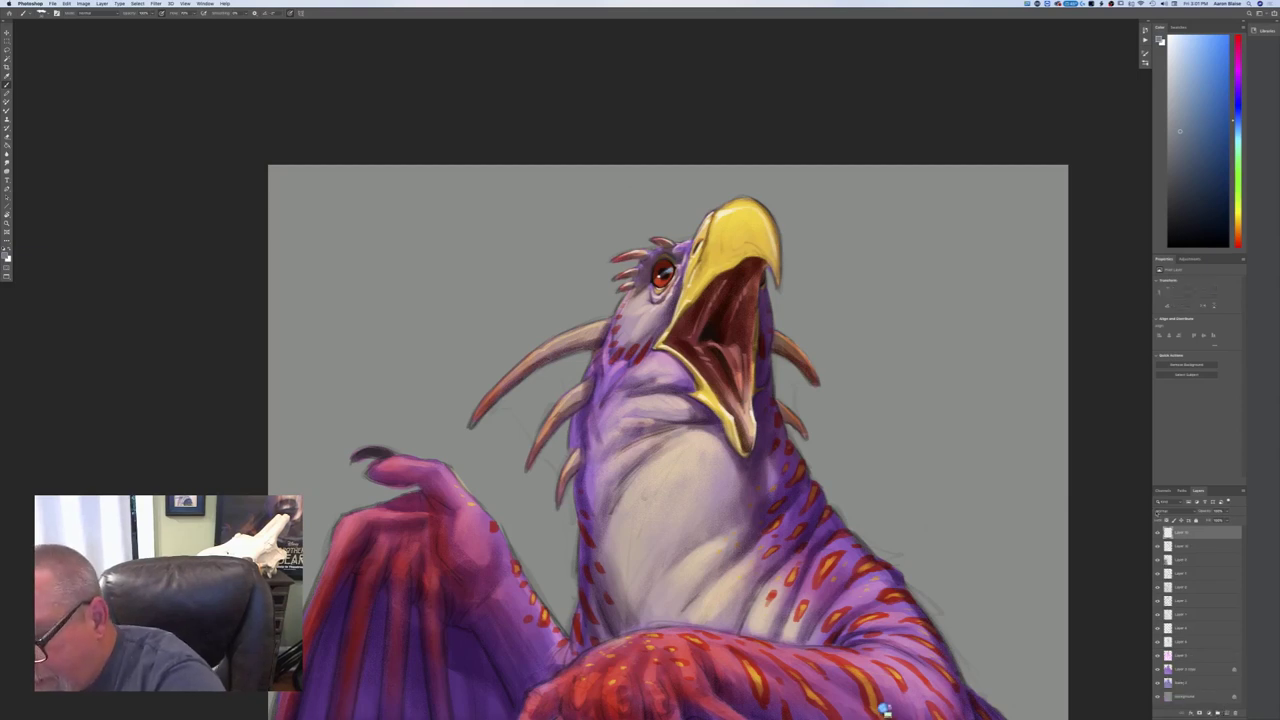
left_click(1170, 511)
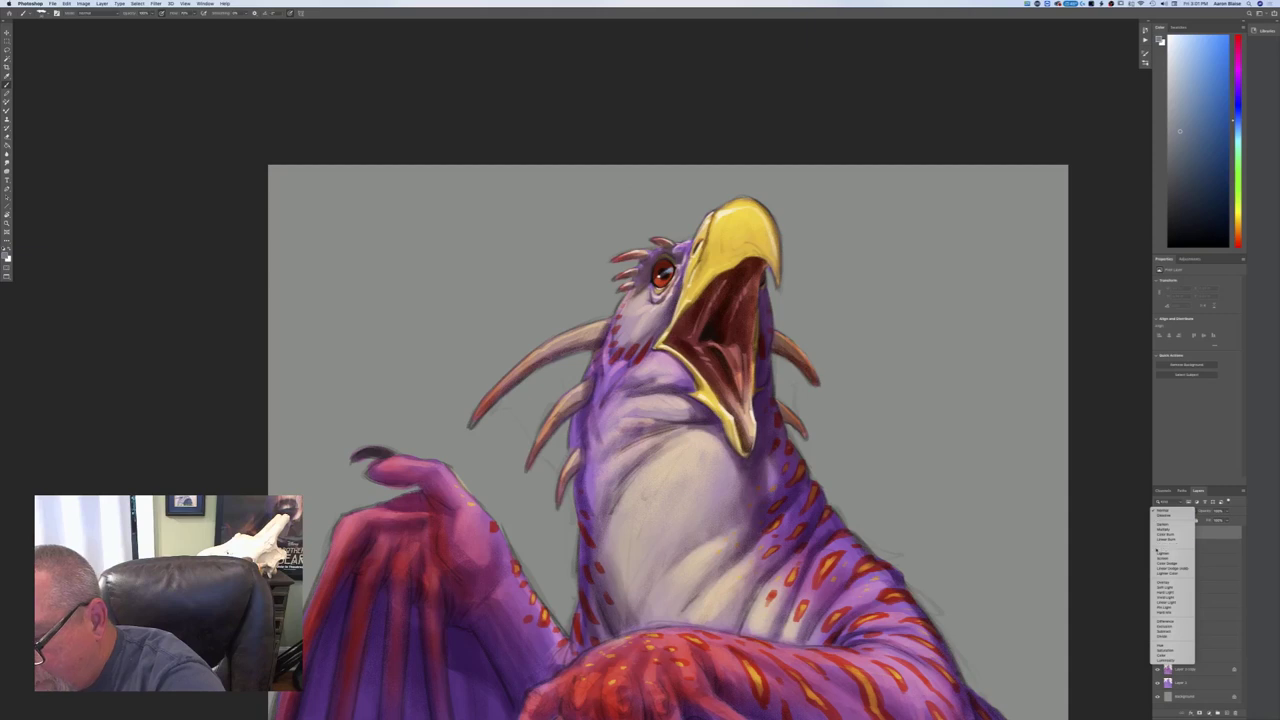
left_click(1174, 529)
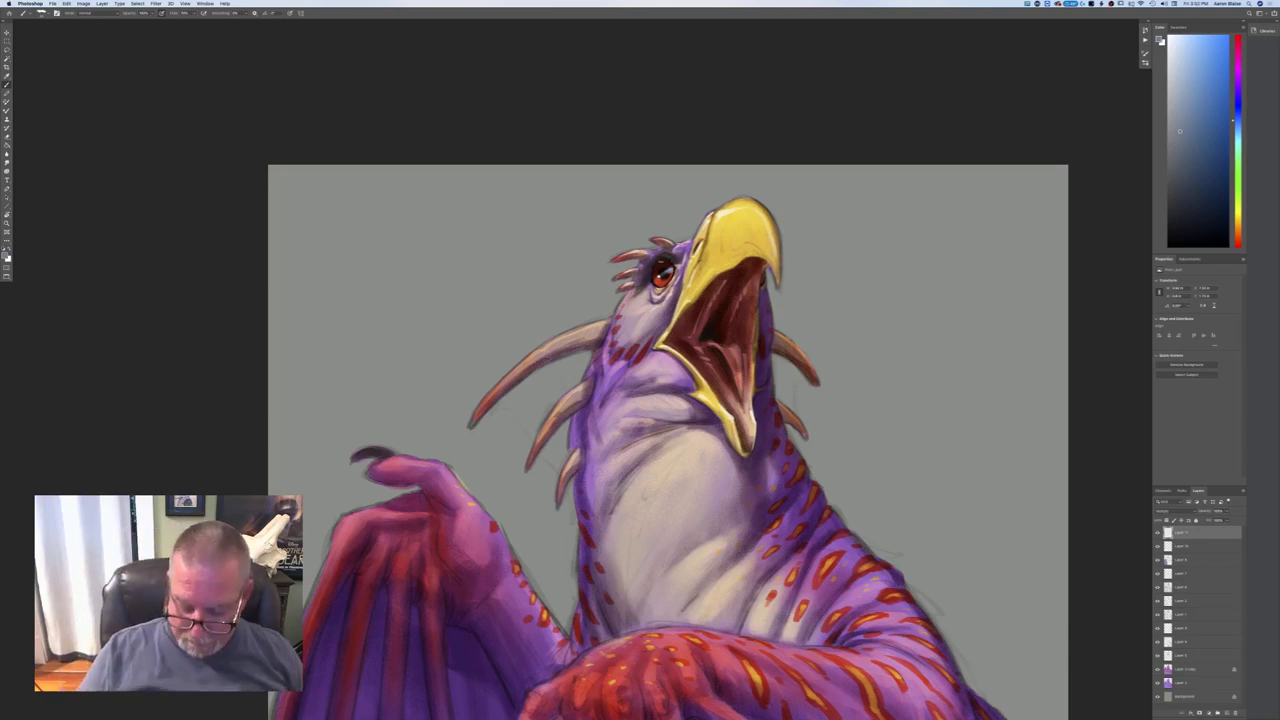
key("super+minus")
key("super+minus")
key("super+minus")
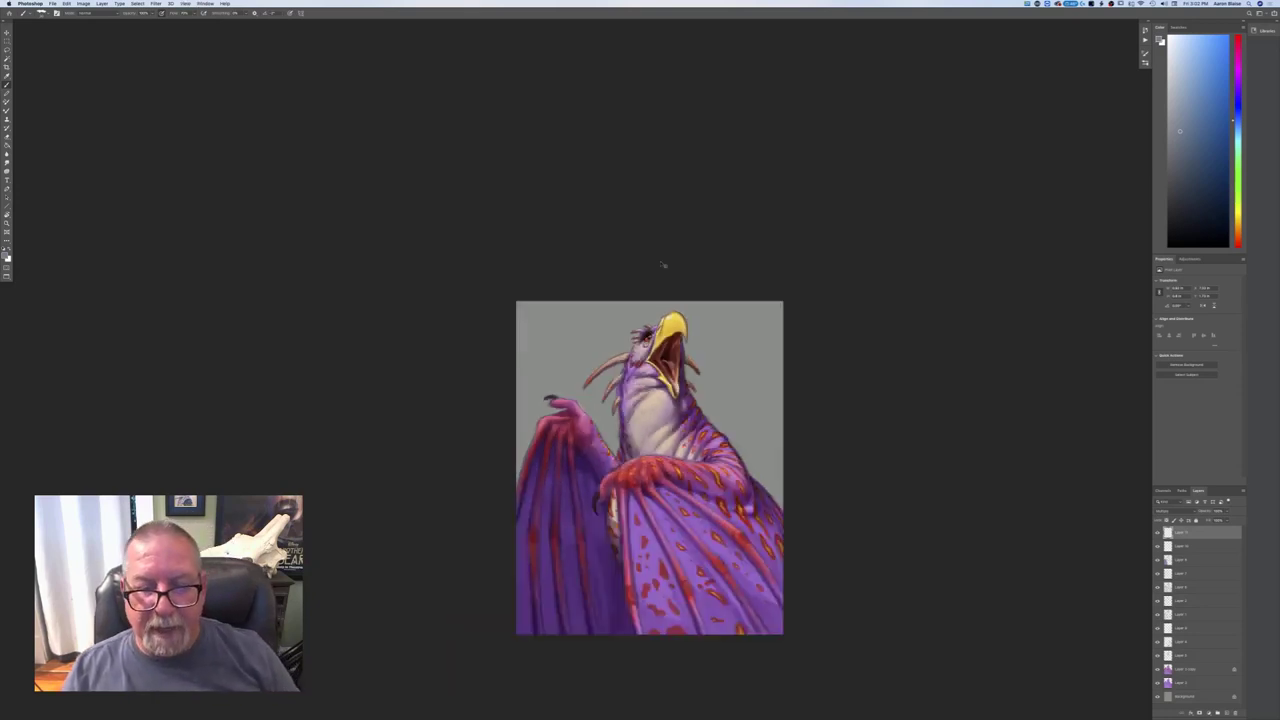
key("super+plus")
key("super+plus")
key("super+plus")
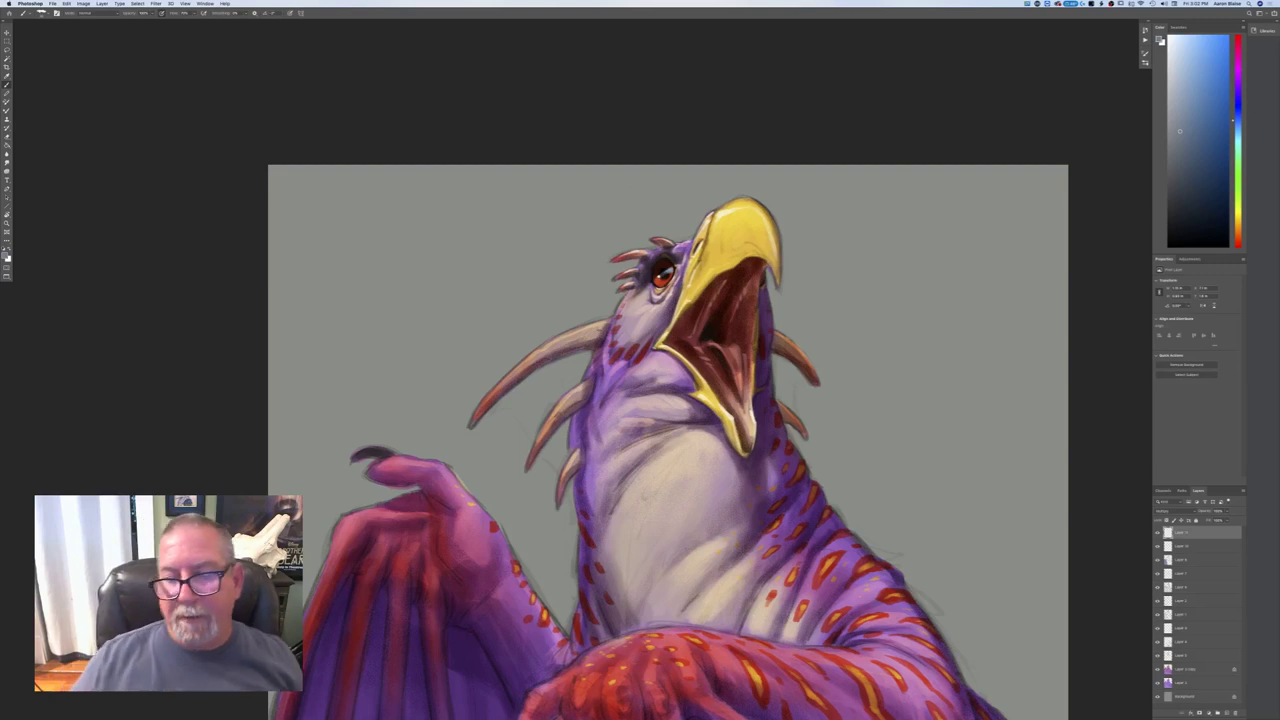
- On the highlight layer, sample a pale pink from the cheek and paint small highlights on the face and its spots
left_click(1176, 547)
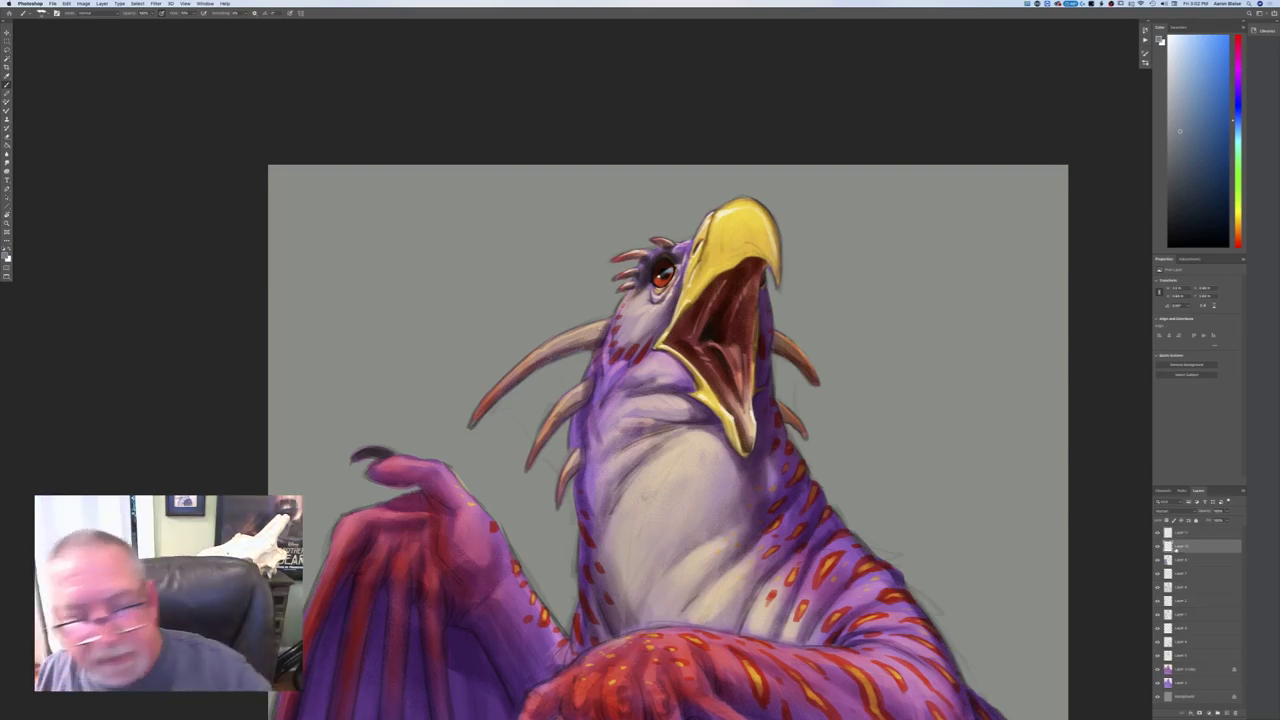
left_click(5, 255)
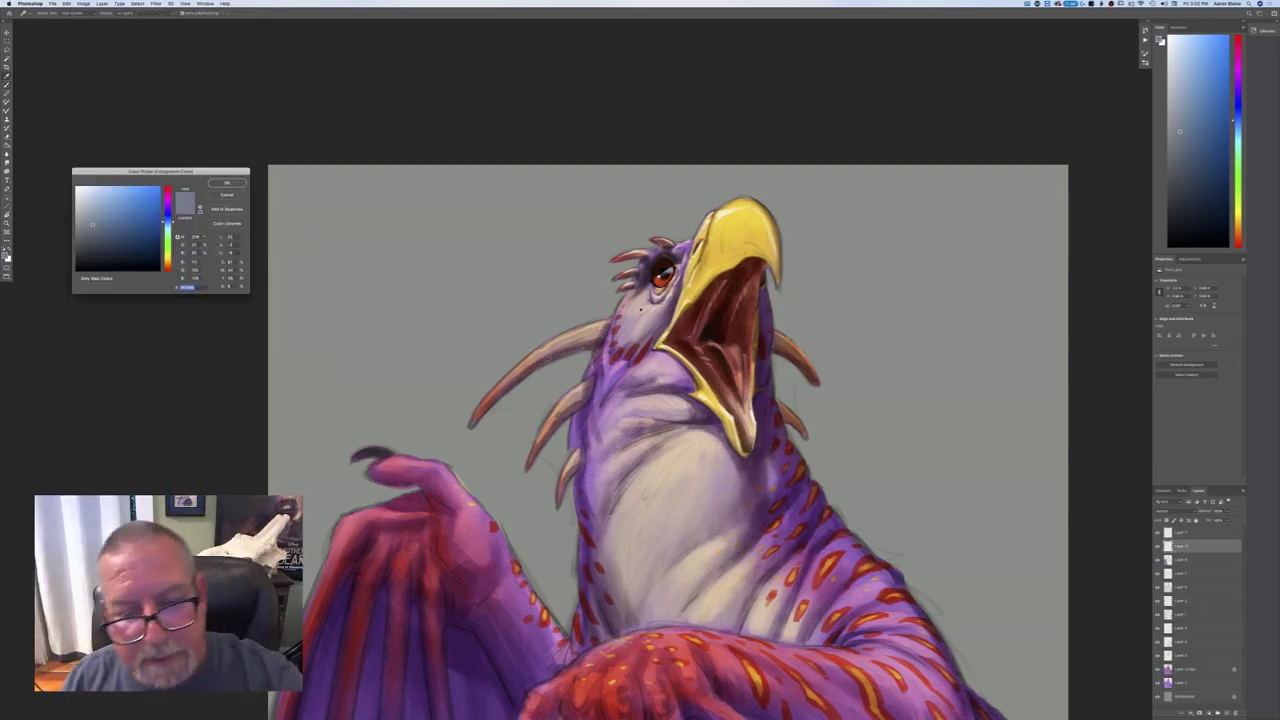
left_click(640, 310)
left_click(227, 184)
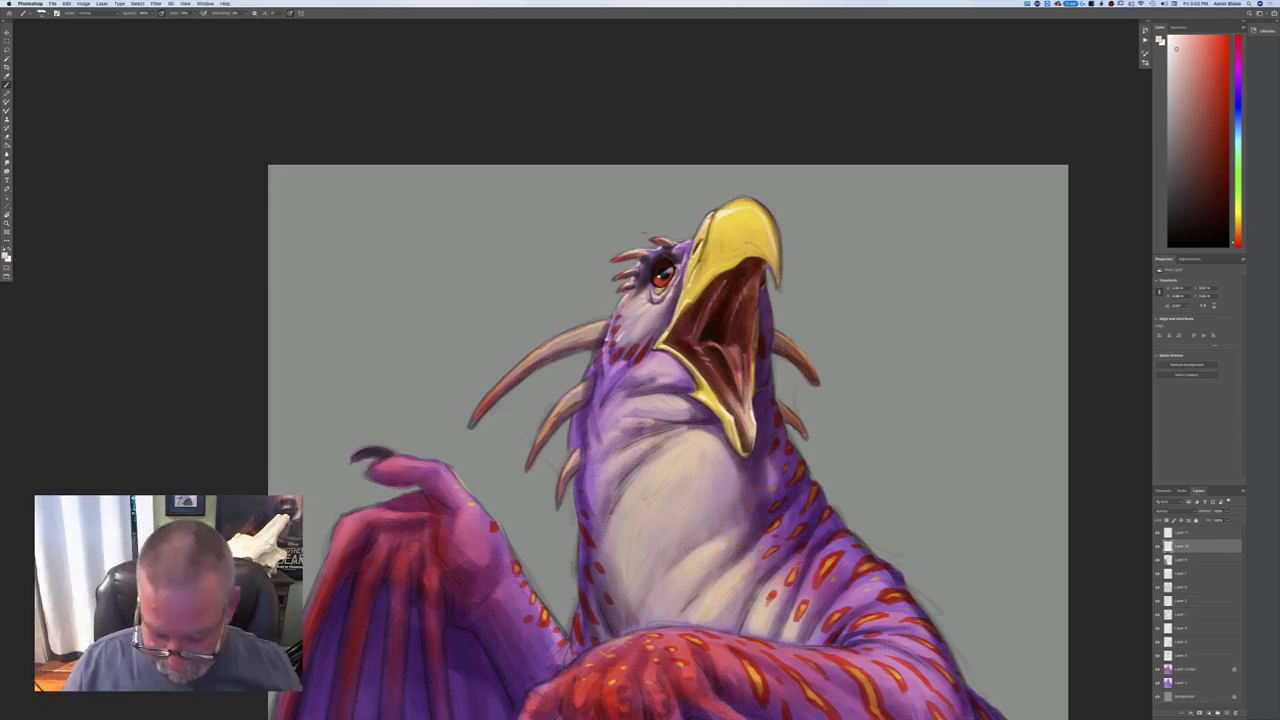
key("super+minus")
key("super+plus")
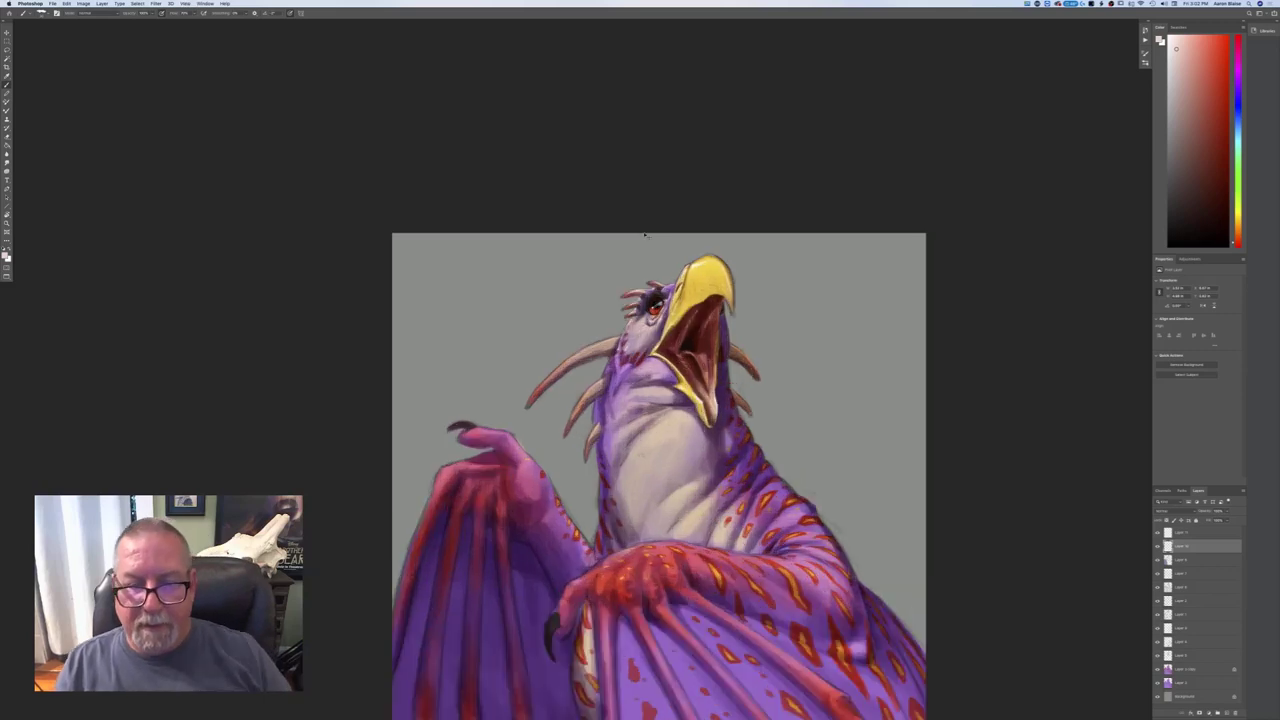
key("super+minus")
key("super+minus")
key("super+plus")
key("super+plus")
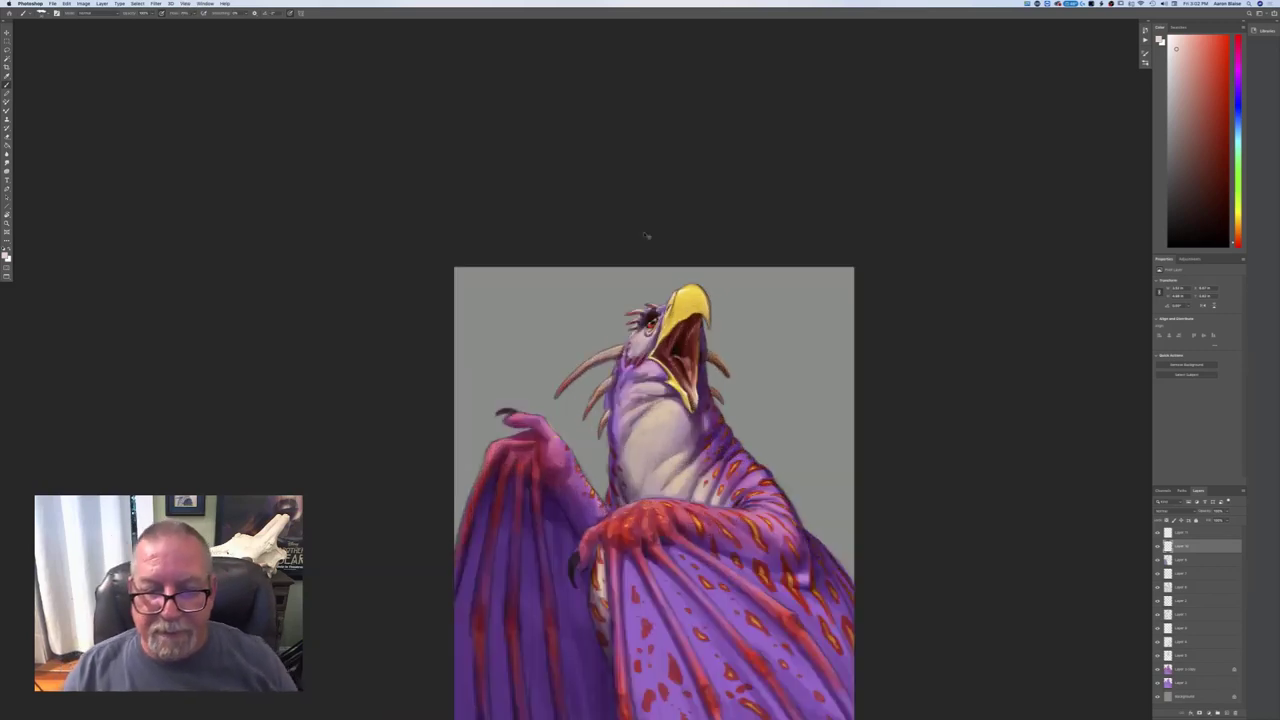
- Add a new layer above all others and set the foreground color to a light blue for rim lighting
left_click(1178, 535)
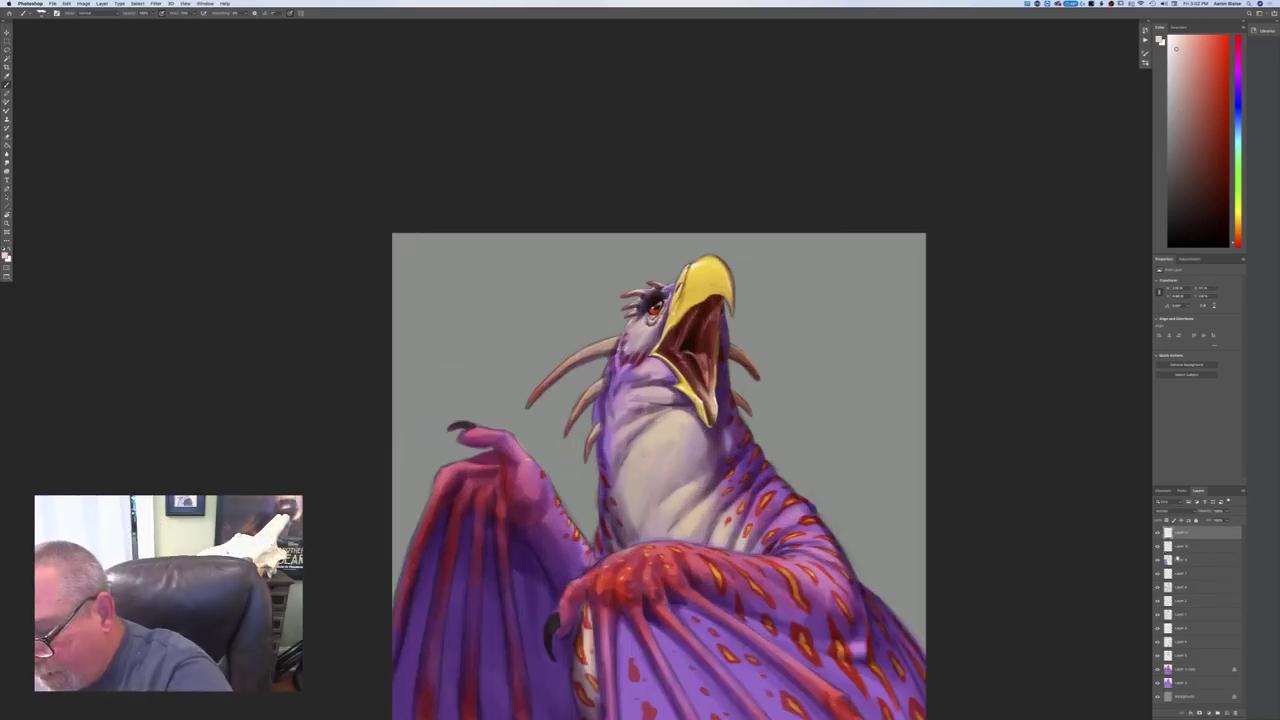
left_click(1224, 714)
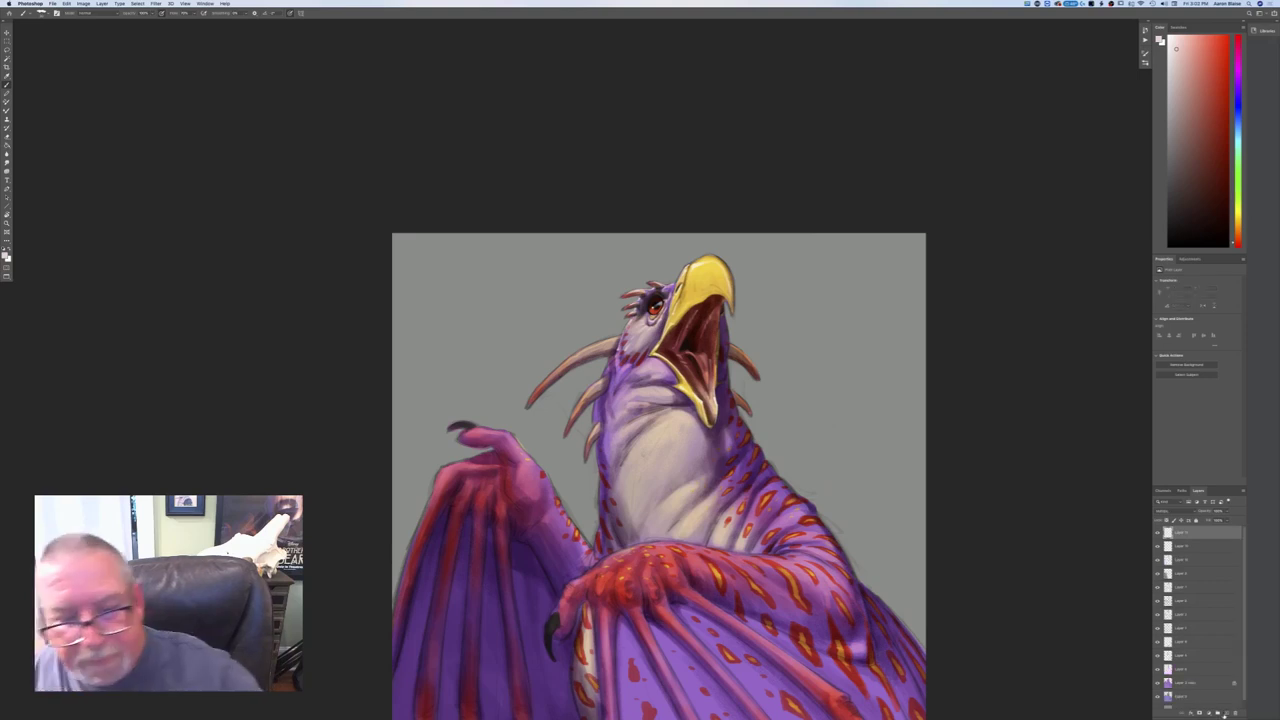
left_click(5, 255)
left_click(167, 222)
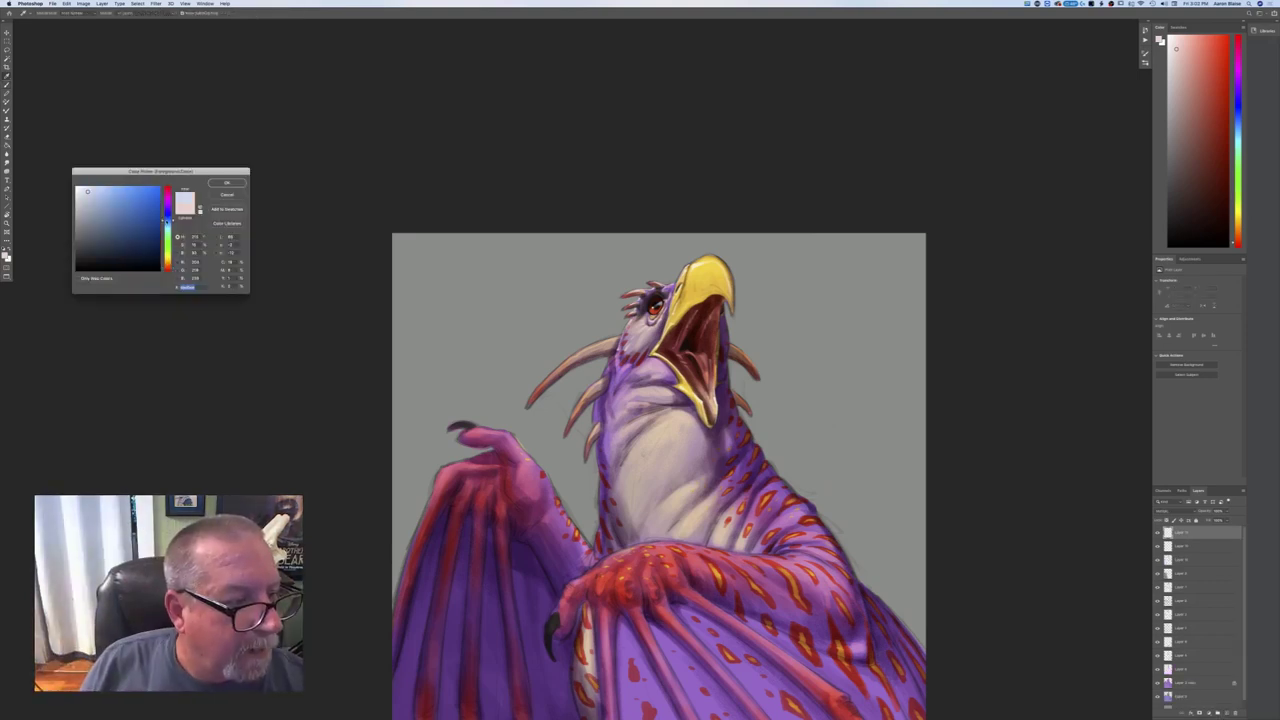
left_click_drag(87, 191, 98, 201)
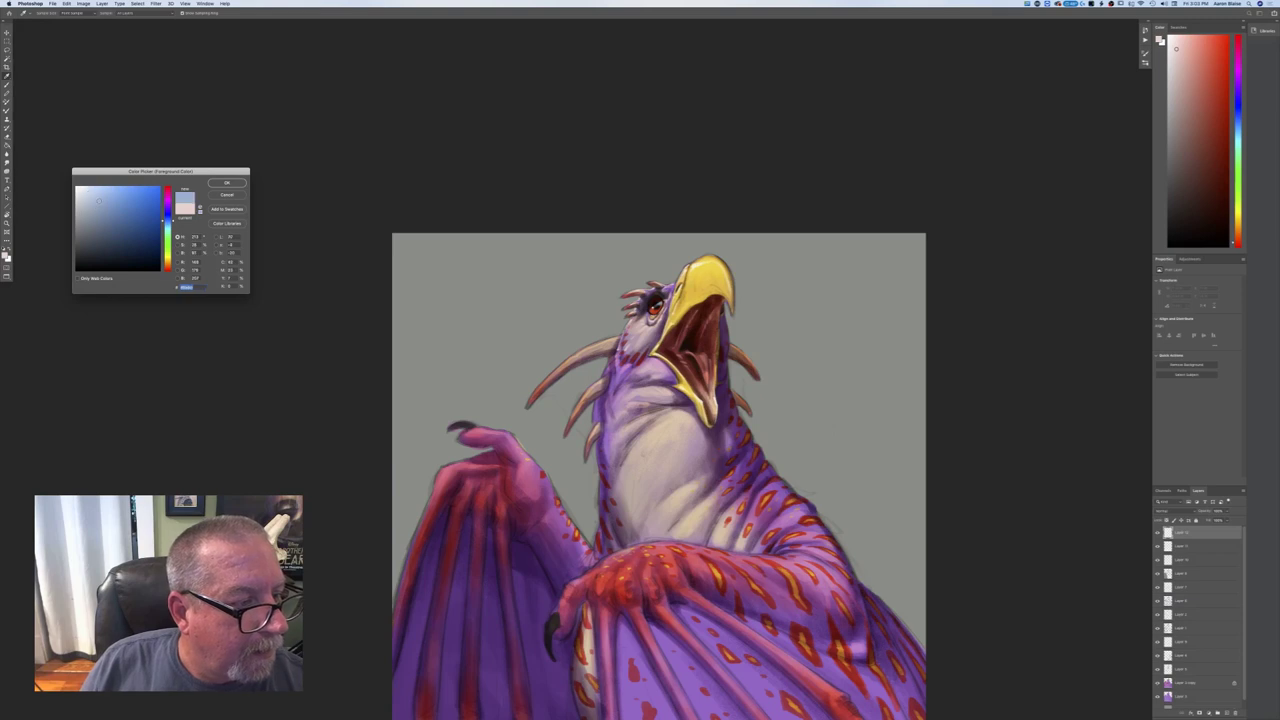
left_click(227, 183)
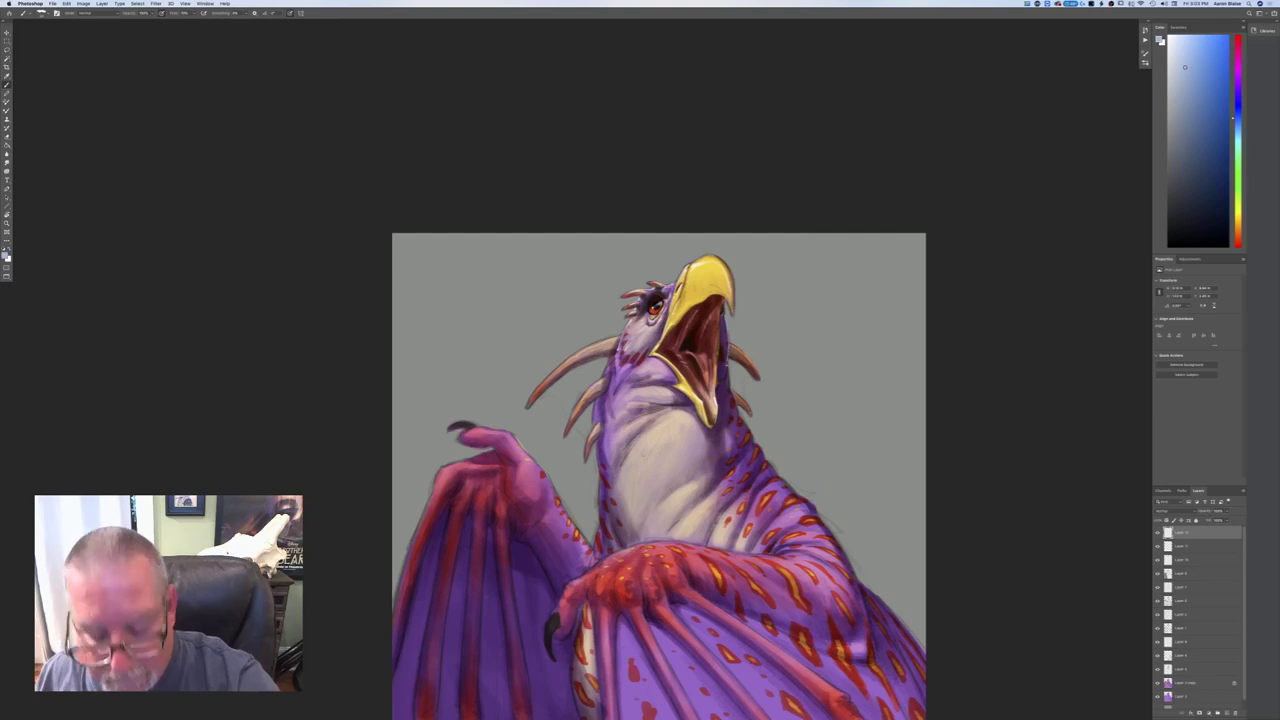
- Paint rim light along the far side of the jaw, rear spikes and neck, switching to a brighter light blue partway
key("super+equal")
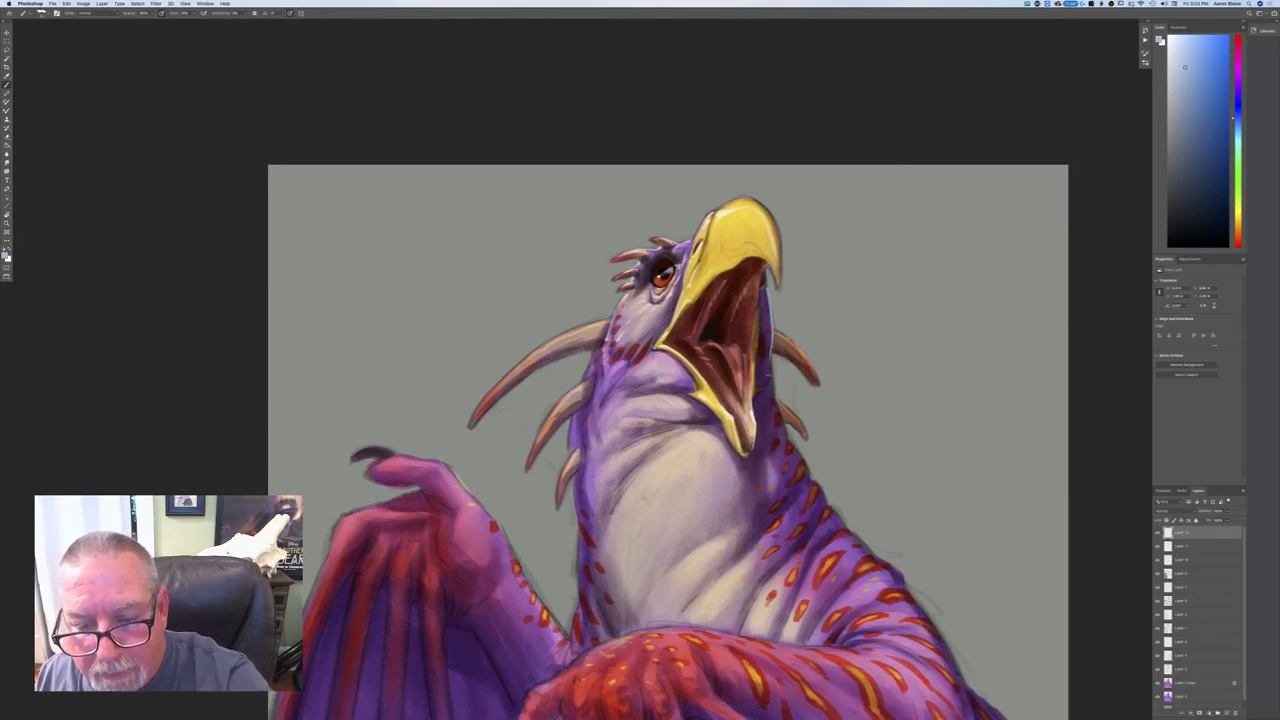
left_click_drag(772, 396, 770, 368)
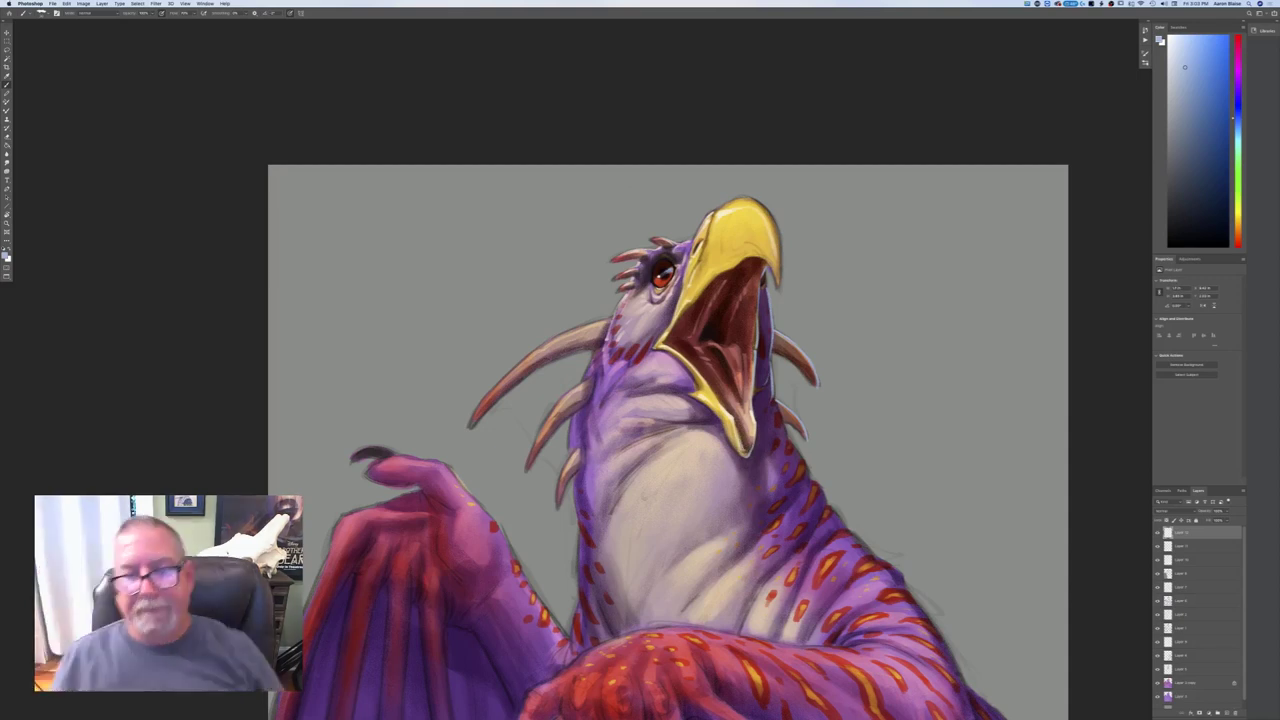
left_click(5, 255)
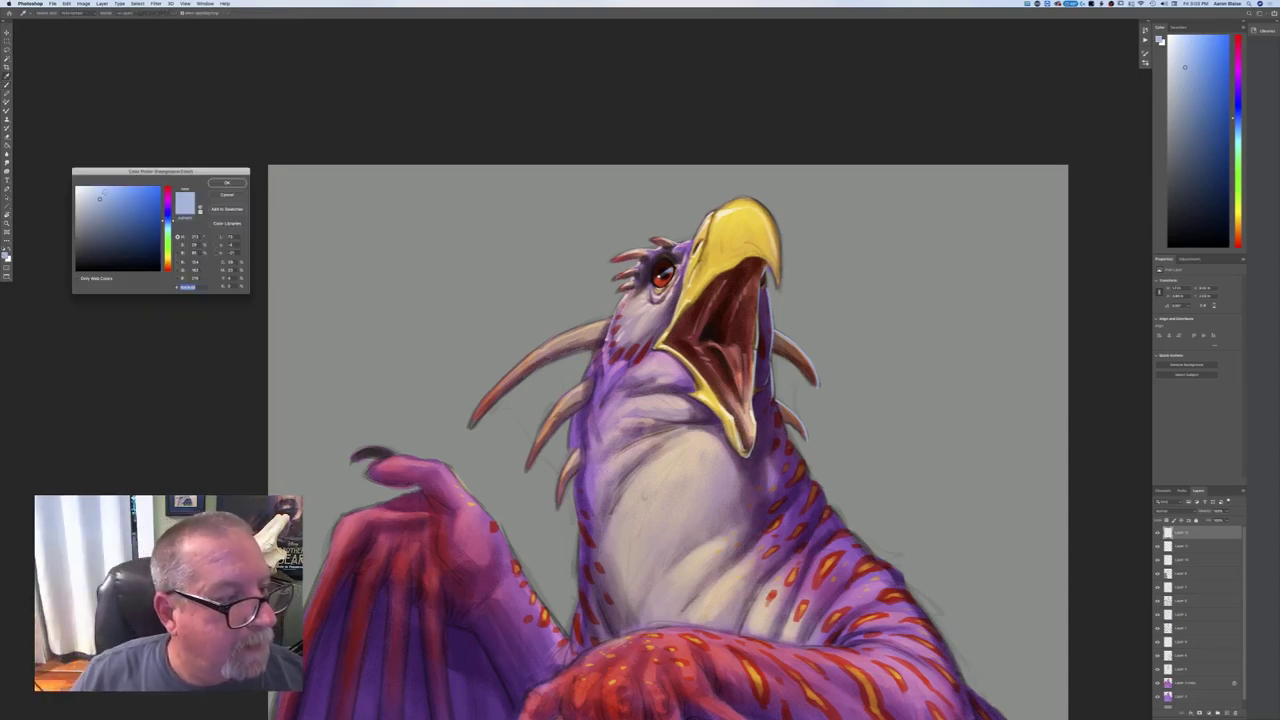
left_click(227, 183)
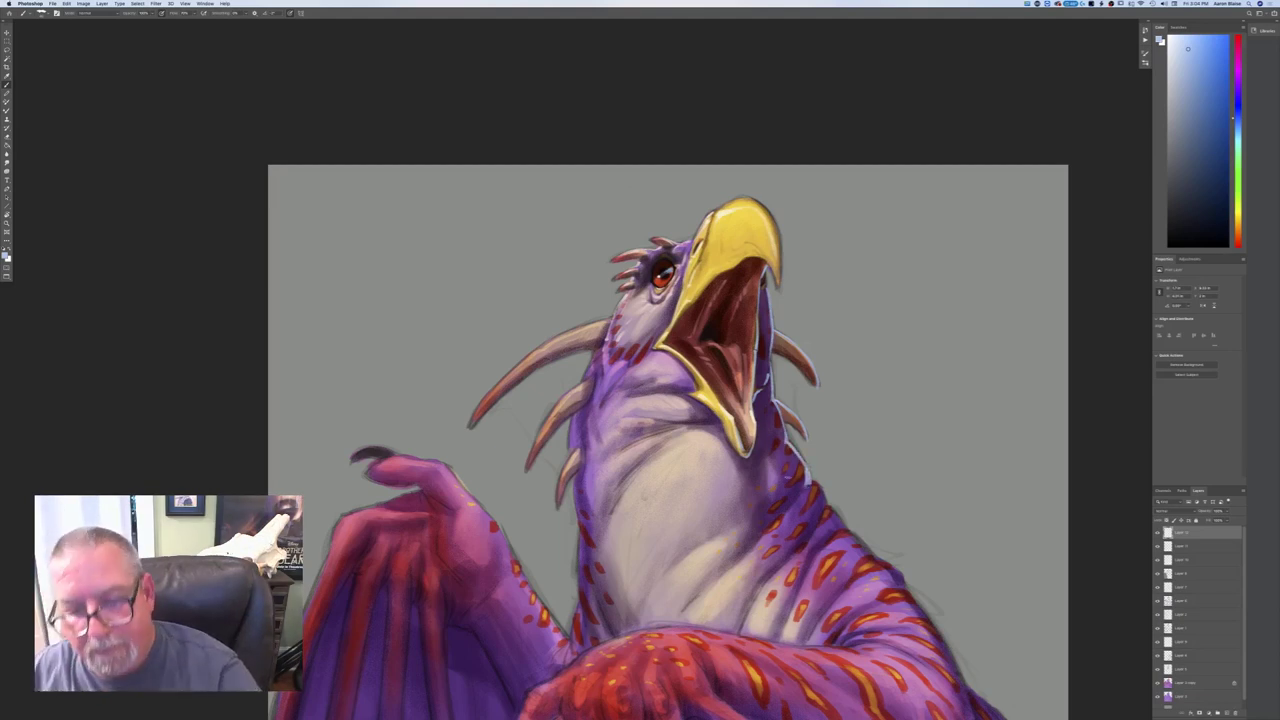
key("super+minus")
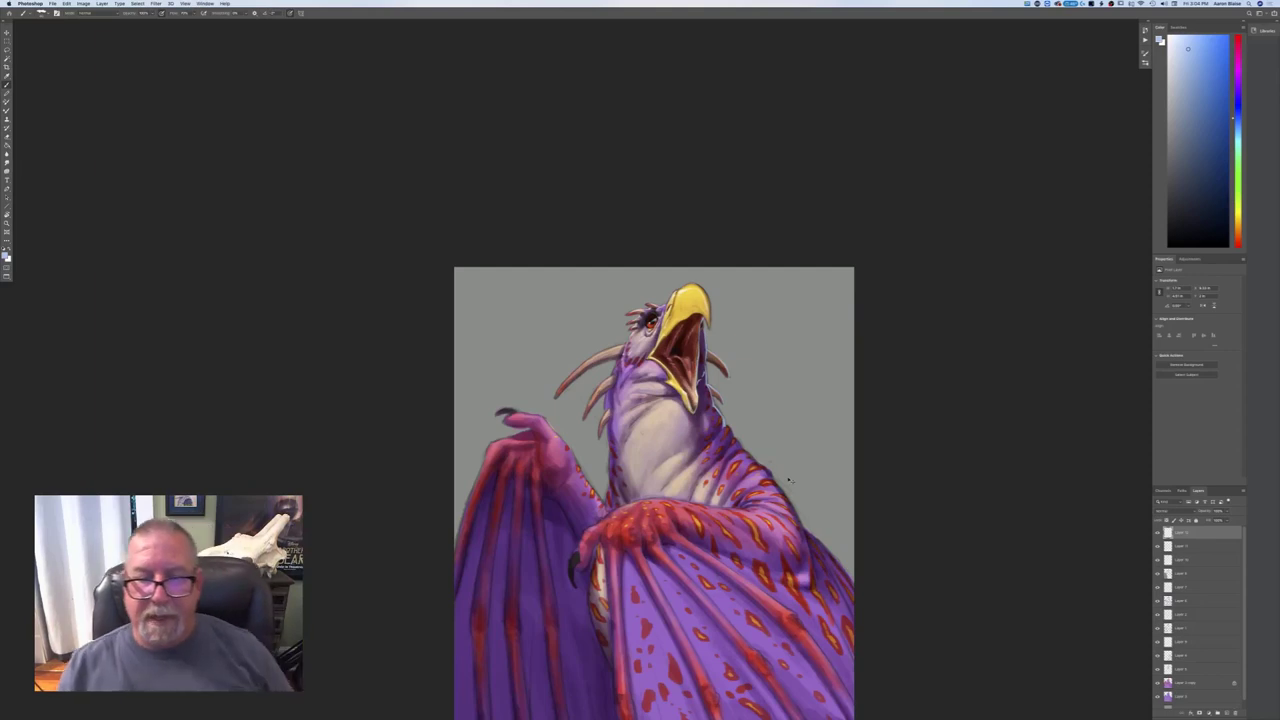
key("super+plus")
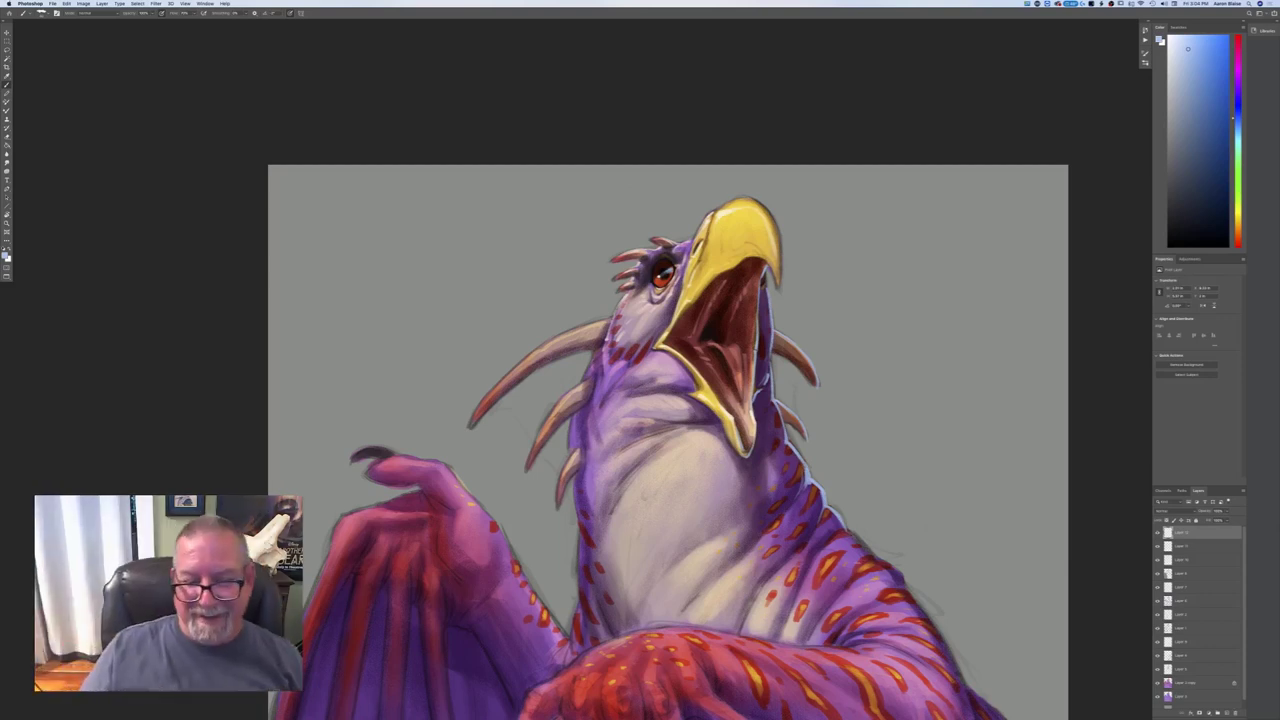
- Extend the light blue rim light from the base of the neck along the back and over the shoulder
left_click_drag(700, 450, 680, 408)
scroll(650, 420, "down", 3)
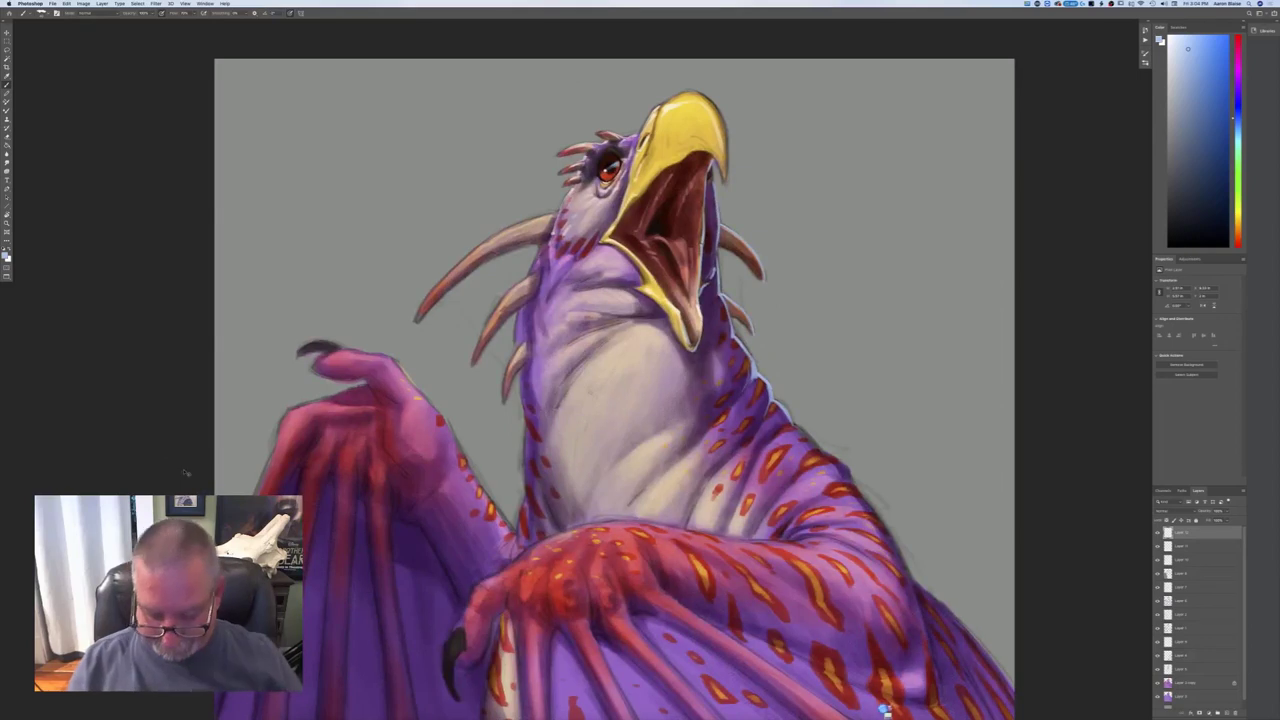
key("super+minus")
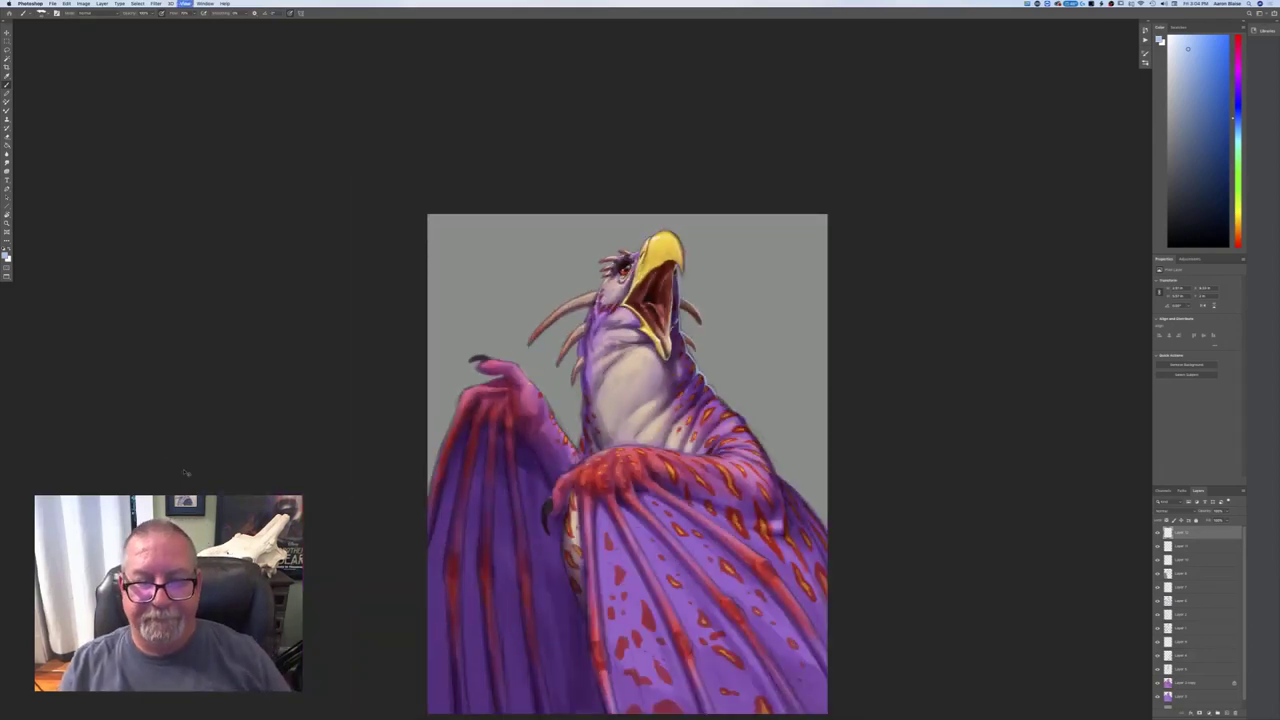
key("super+plus")
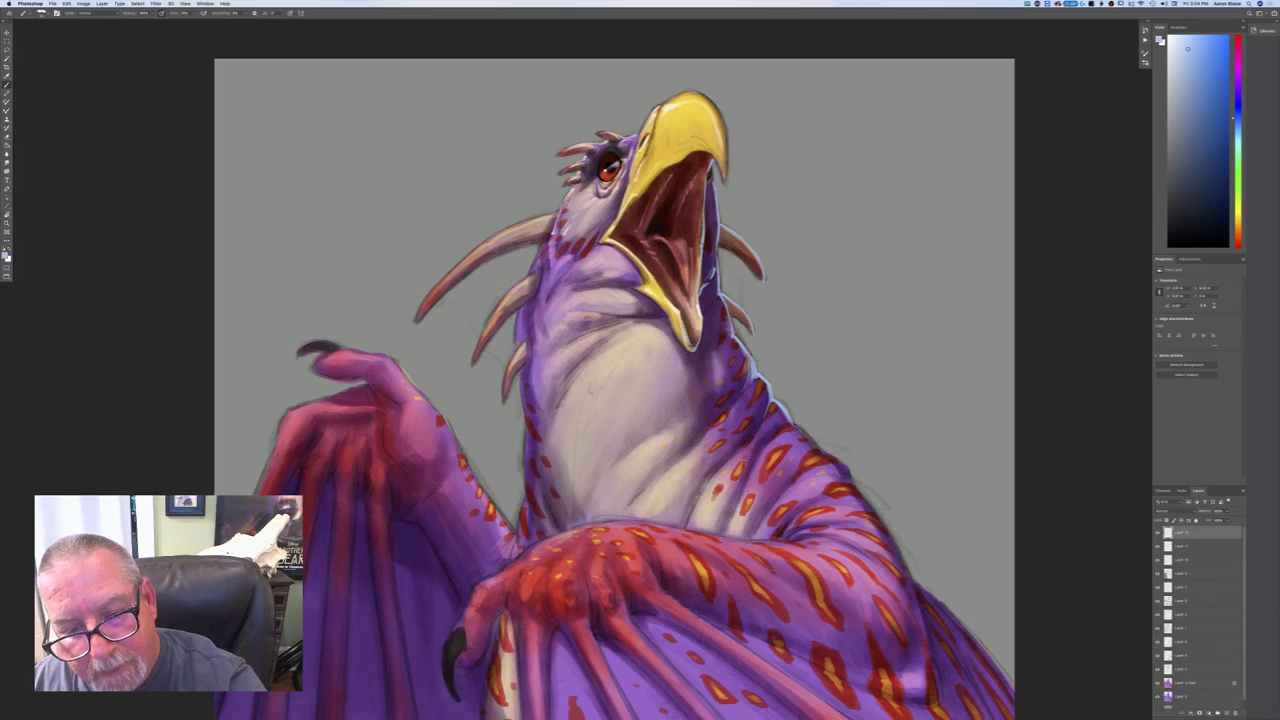
mouse_move(785, 413)
left_mouse_down()
mouse_move(848, 468)
mouse_move(908, 588)
left_mouse_up()
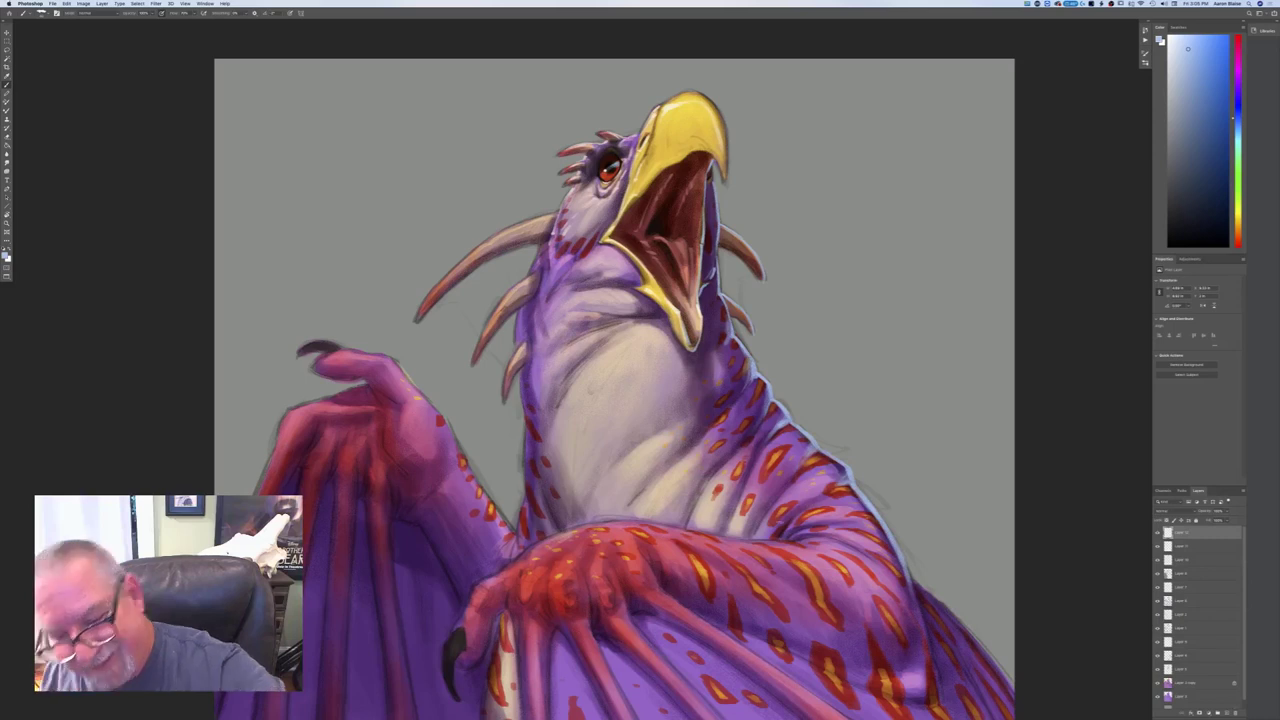
key("super+minus")
key("super+minus")
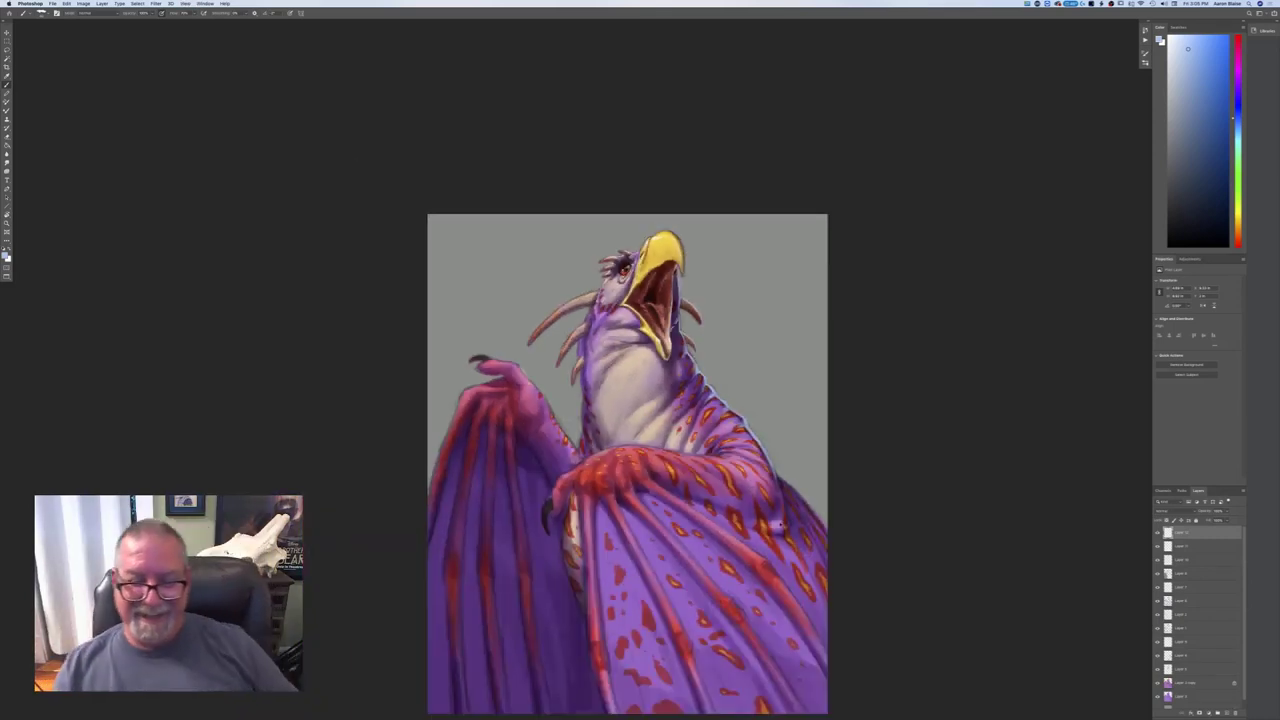
- Paint light blue rim light down the upper arm to the elbow and along the outer edges of the wing behind it
key("super+plus")
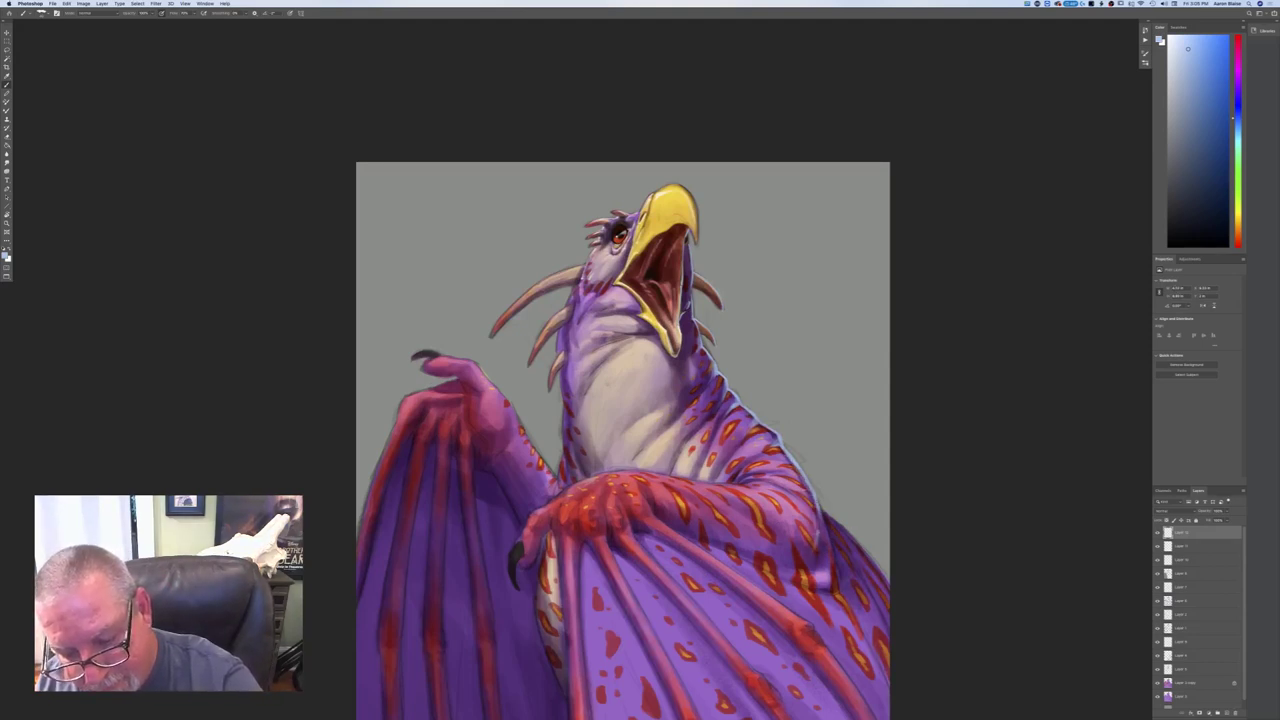
mouse_move(818, 515)
left_mouse_down()
mouse_move(836, 594)
mouse_move(820, 506)
mouse_move(866, 552)
mouse_move(888, 600)
left_mouse_up()
left_click_drag(838, 544, 888, 640)
left_click_drag(870, 596, 838, 542)
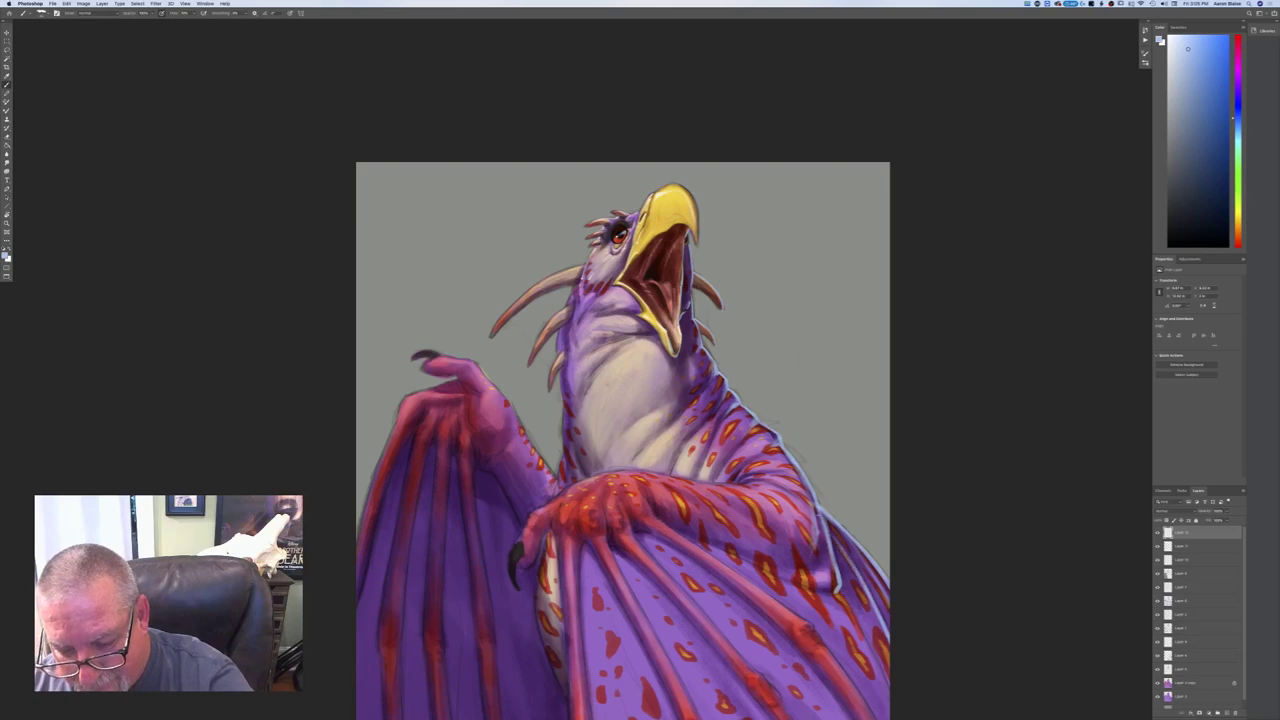
- Extend the light blue rim light down the outer edge of the near wing toward the canvas edge
left_click_drag(850, 610, 886, 694)
left_click_drag(862, 638, 886, 710)
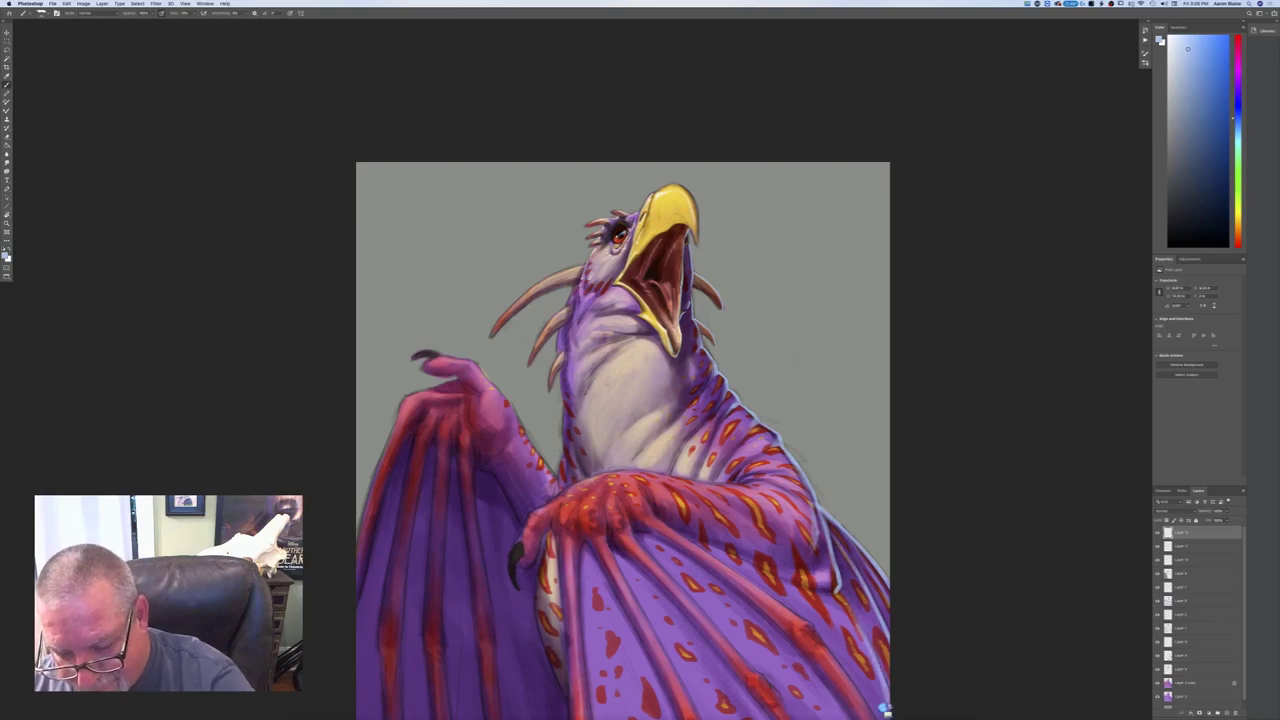
- Paint light blue rim light along the two outermost finger bones of the near wing and around their joints
scroll(257, 400, "down", 5)
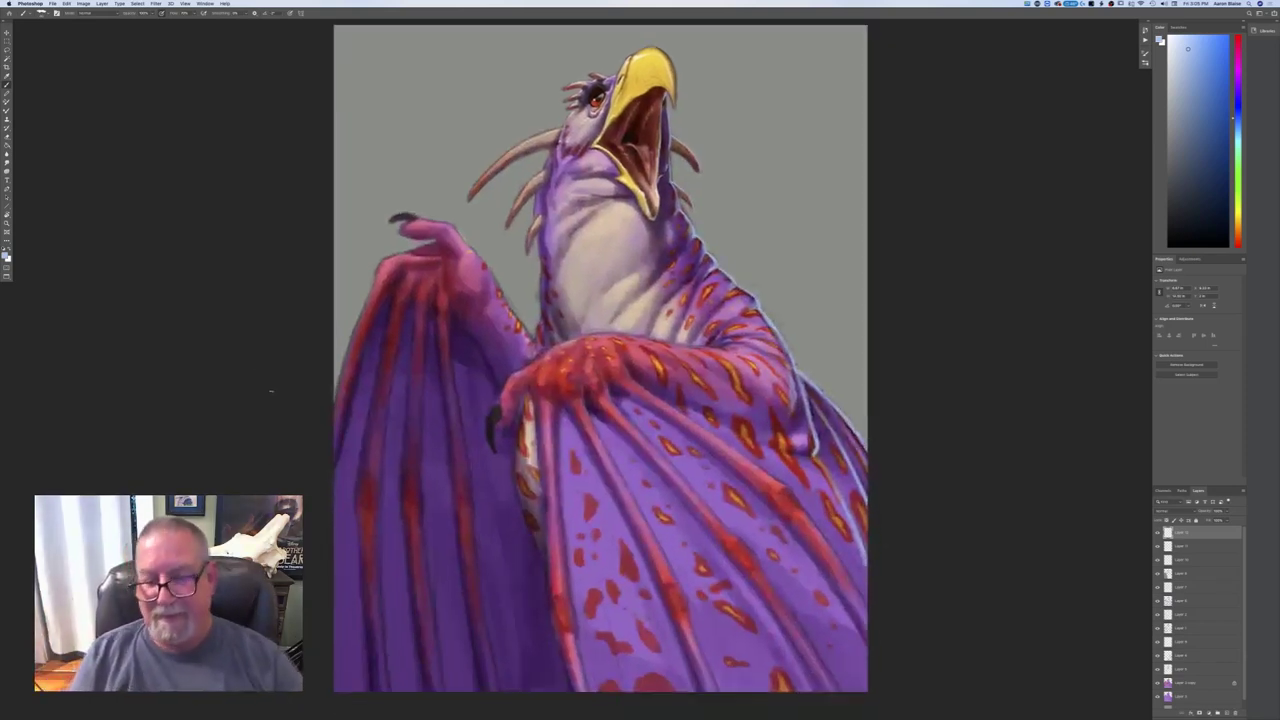
key("super+minus")
key("super+minus")
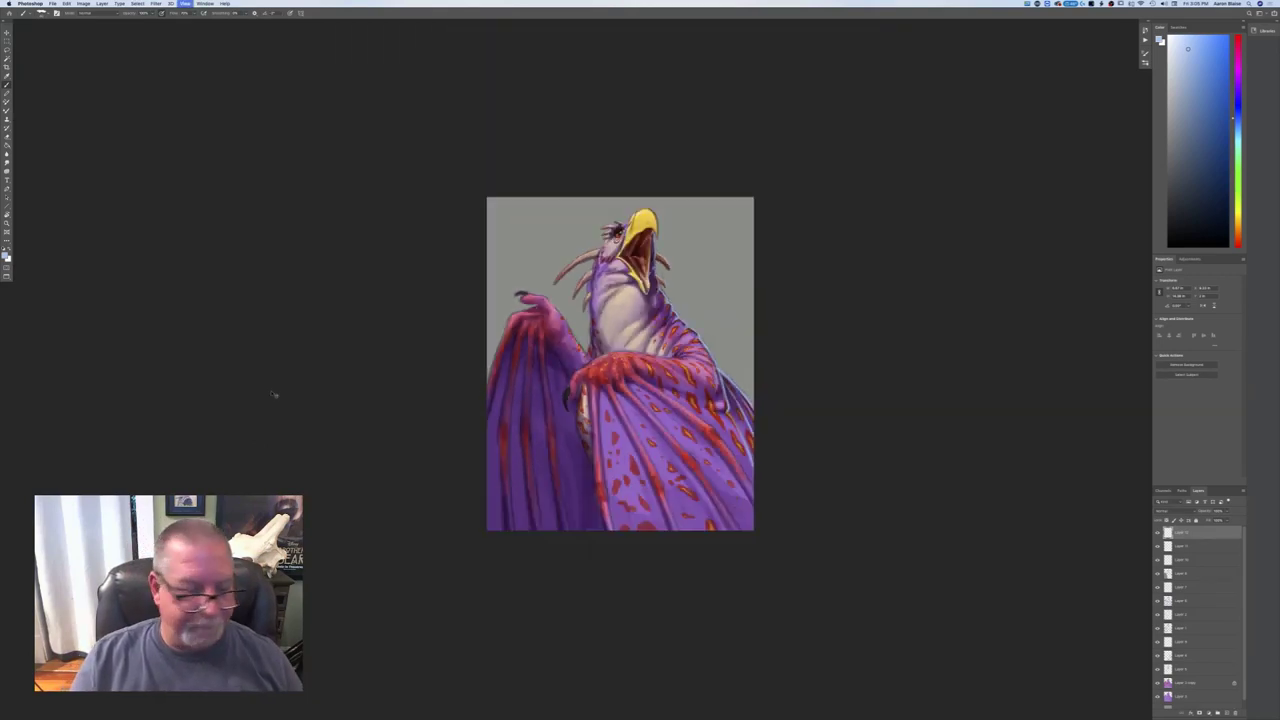
key("super+plus")
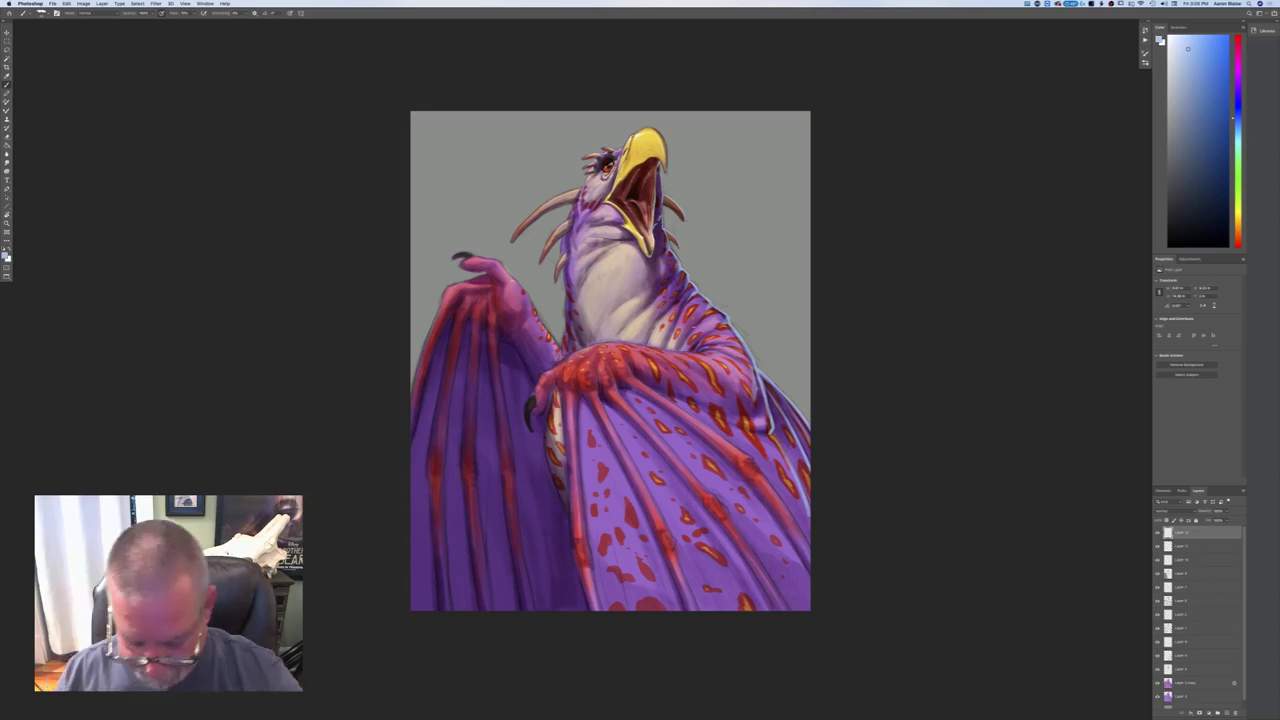
key("super+equal")
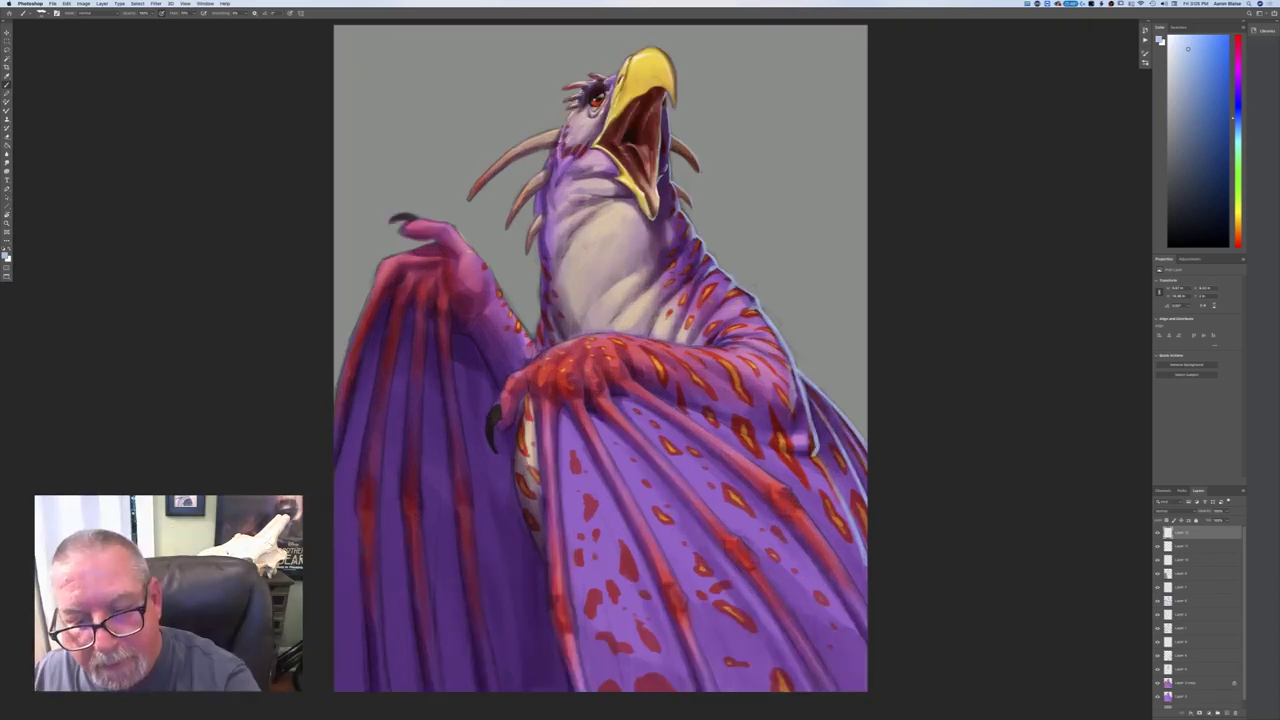
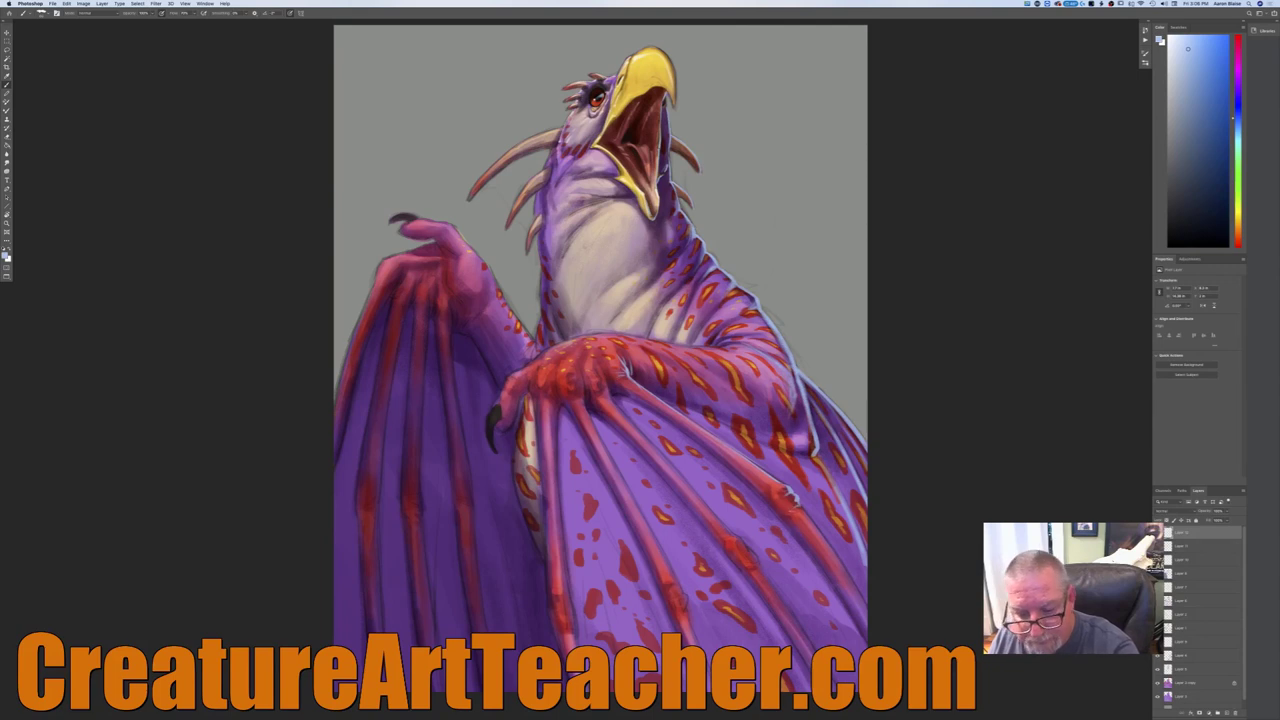
left_click_drag(798, 505, 862, 600)
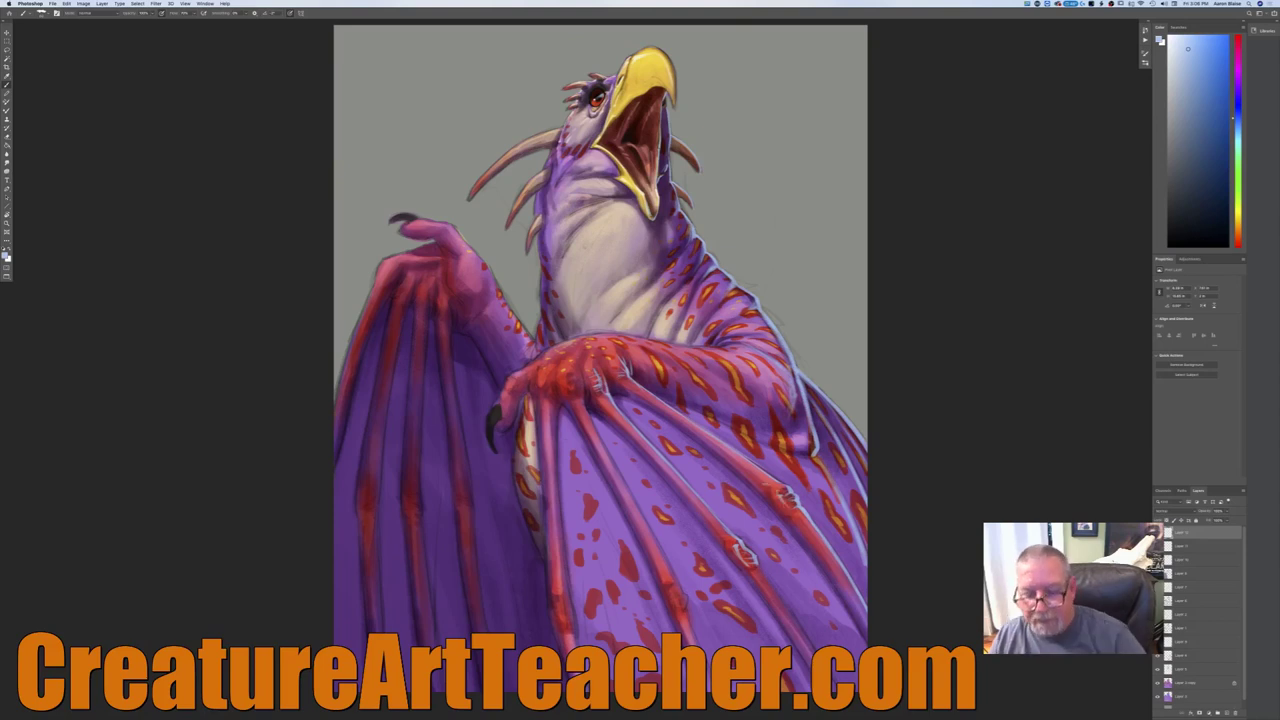
left_click_drag(757, 567, 815, 651)
left_click_drag(785, 603, 807, 639)
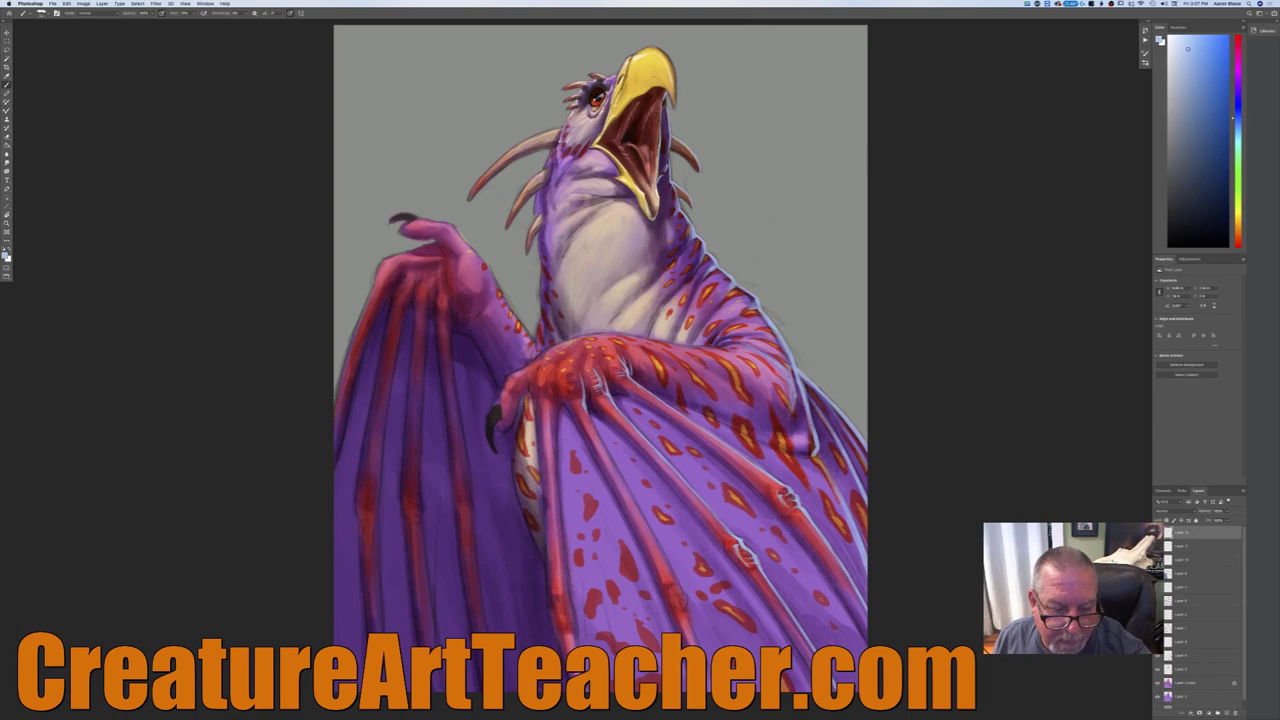
- Add light blue rim light to the hand's large knuckle and along the third wing finger, including its lower joint
left_click_drag(578, 395, 575, 383)
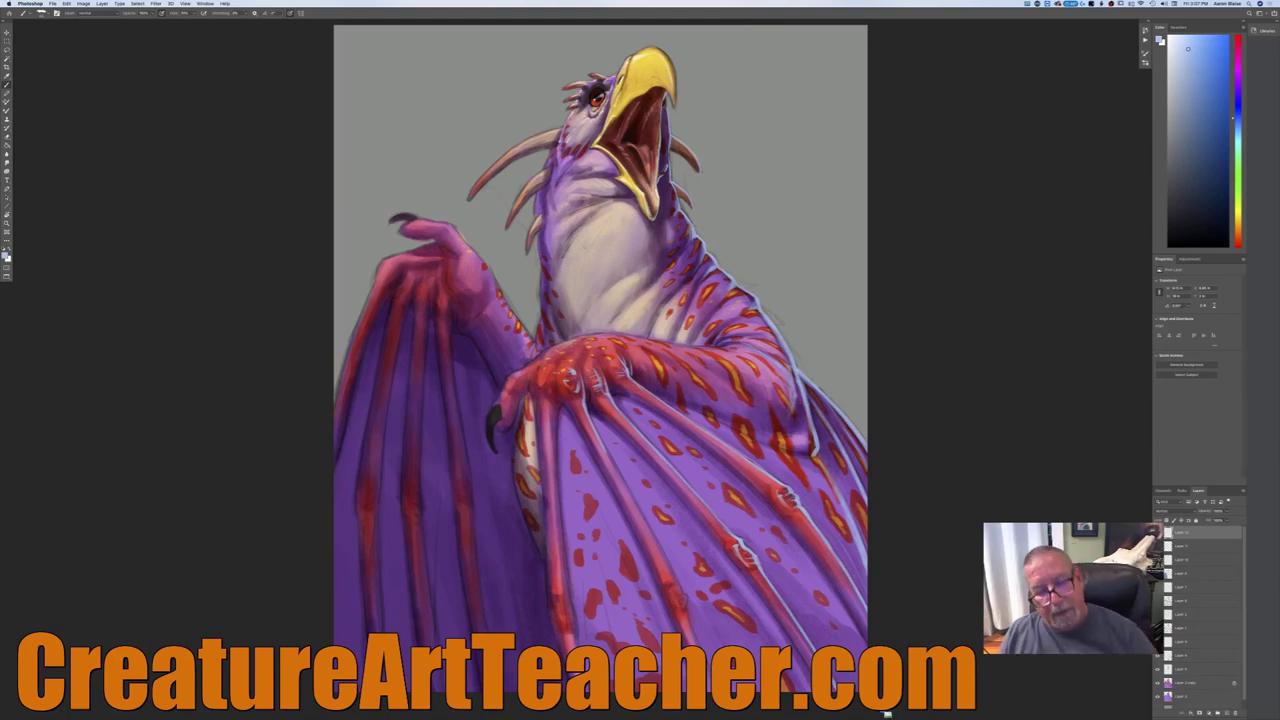
left_click_drag(625, 487, 712, 682)
left_click_drag(688, 624, 698, 642)
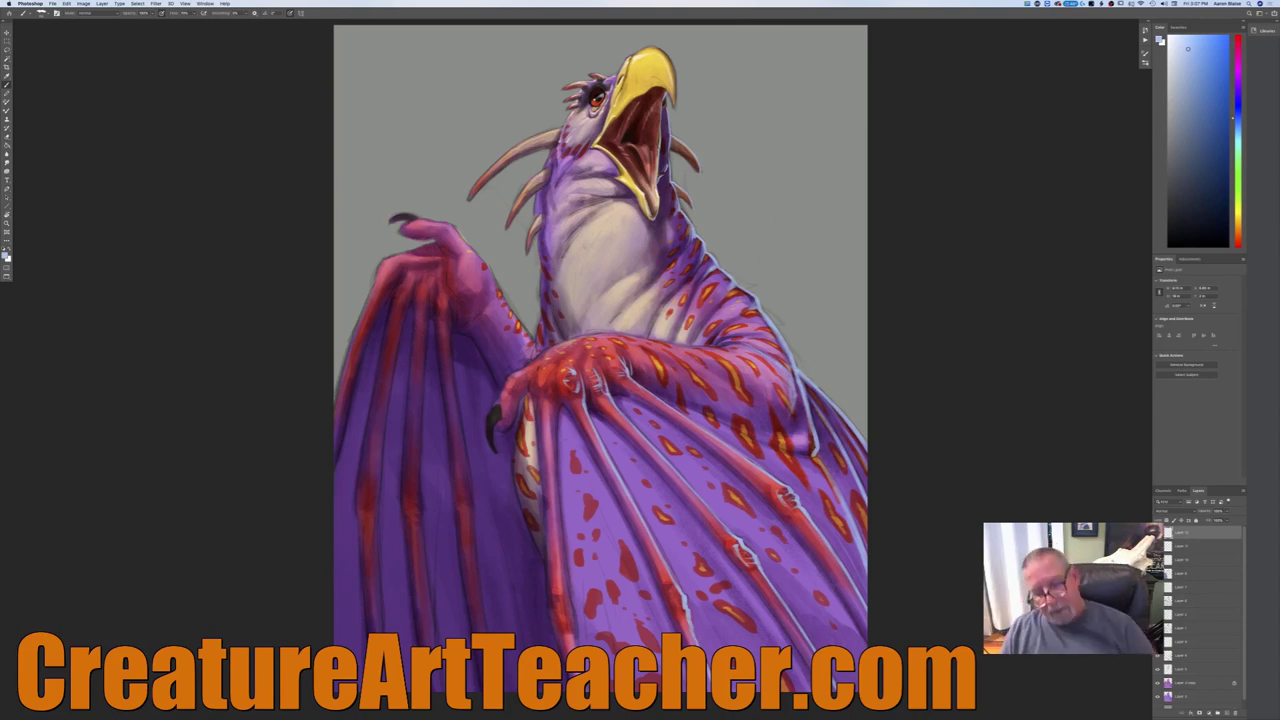
left_click_drag(666, 587, 680, 609)
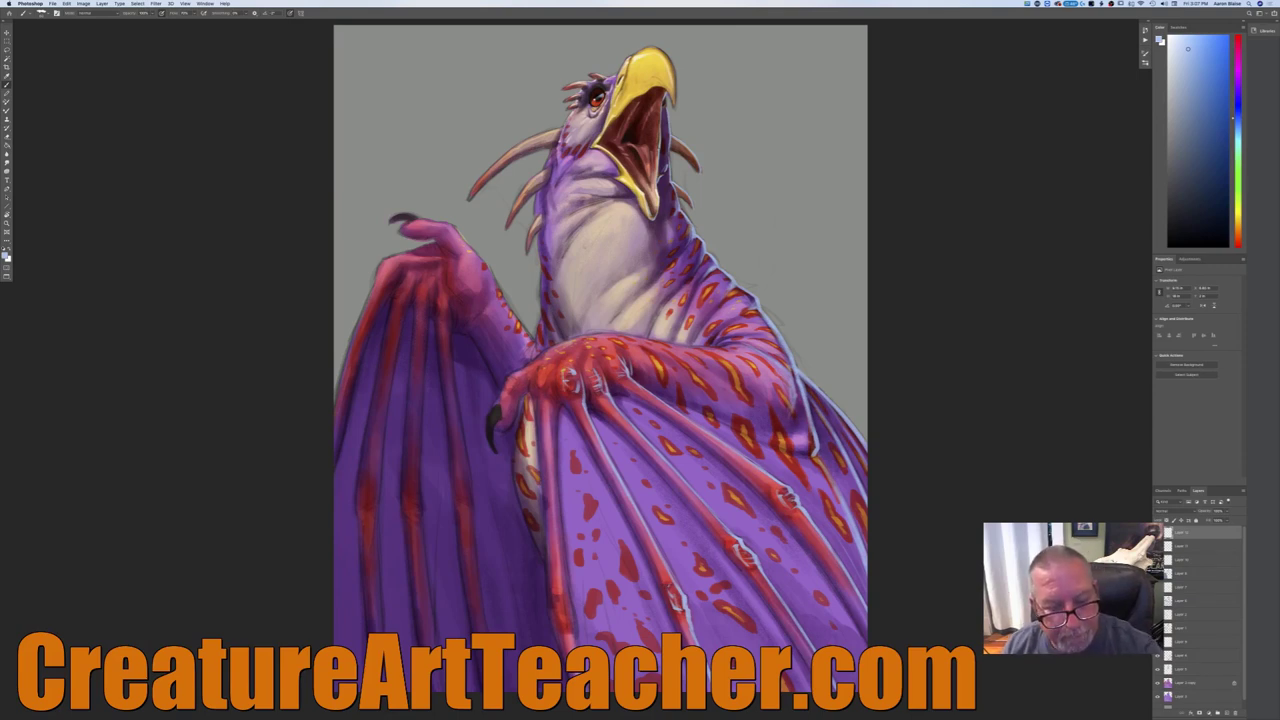
- Paint light blue rim light on the innermost knuckle and down the innermost finger bone of the near wing
left_click_drag(553, 383, 549, 395)
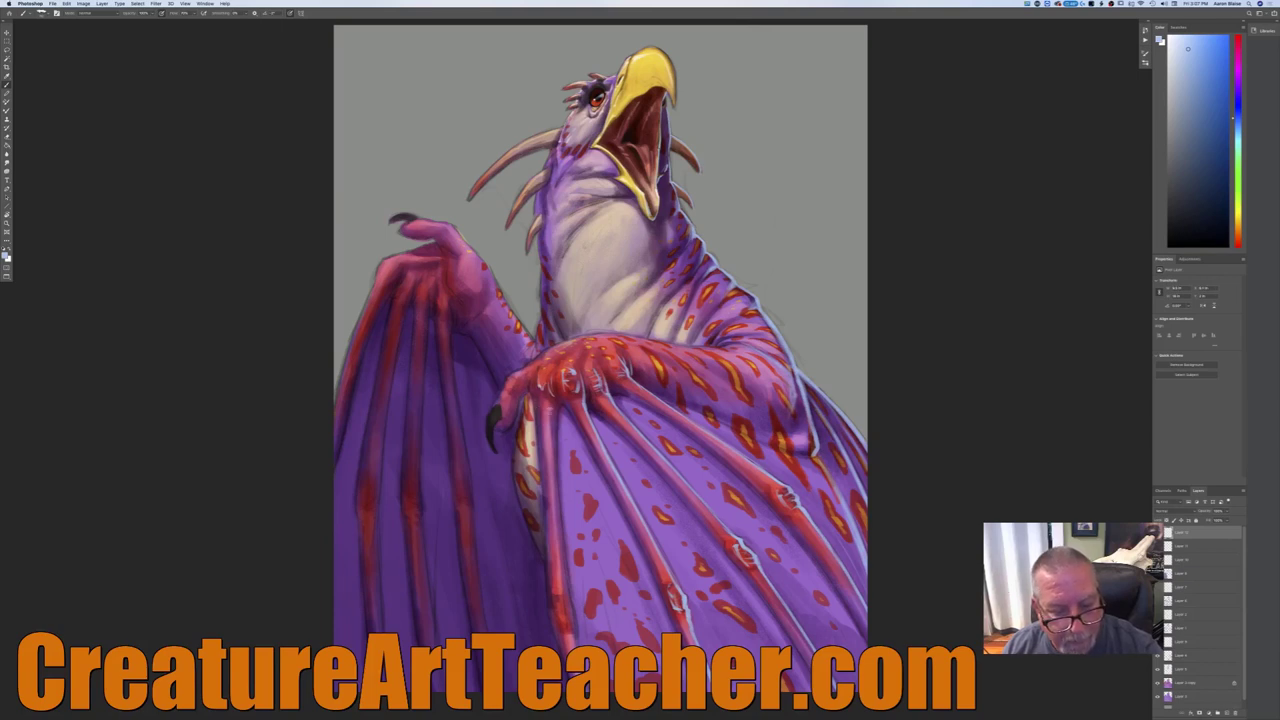
left_click_drag(551, 416, 555, 516)
left_click_drag(565, 610, 567, 630)
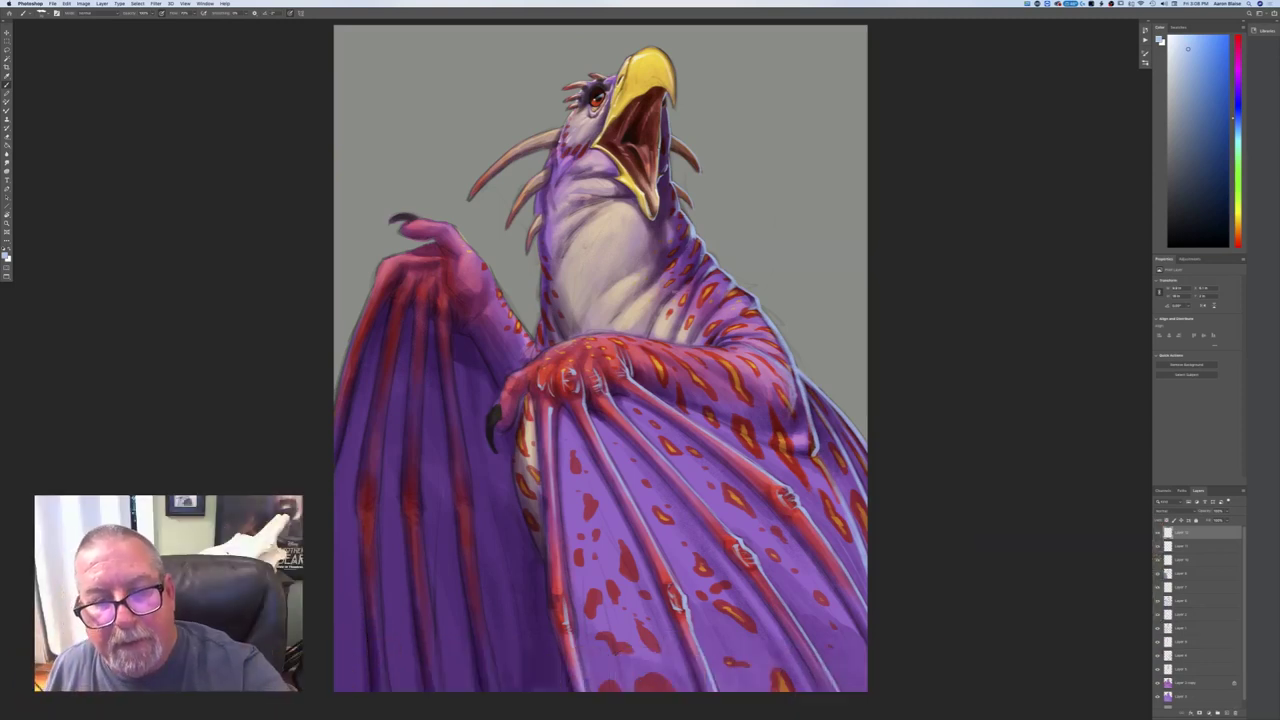
- Select the third layer from the top and sample a pale pink from the creature's throat as the foreground color
key("super+plus")
left_click_drag(228, 357, 214, 483)
scroll(560, 370, "up", 3)
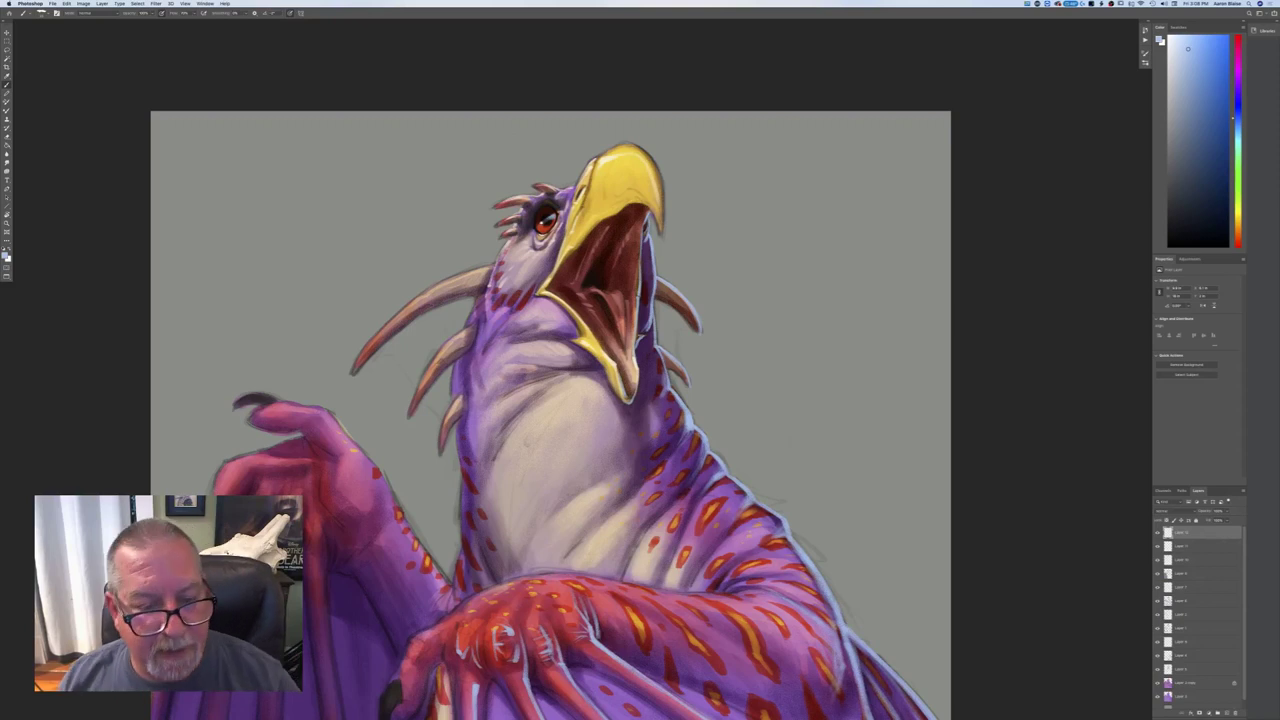
left_click(1179, 548)
left_click(1177, 534)
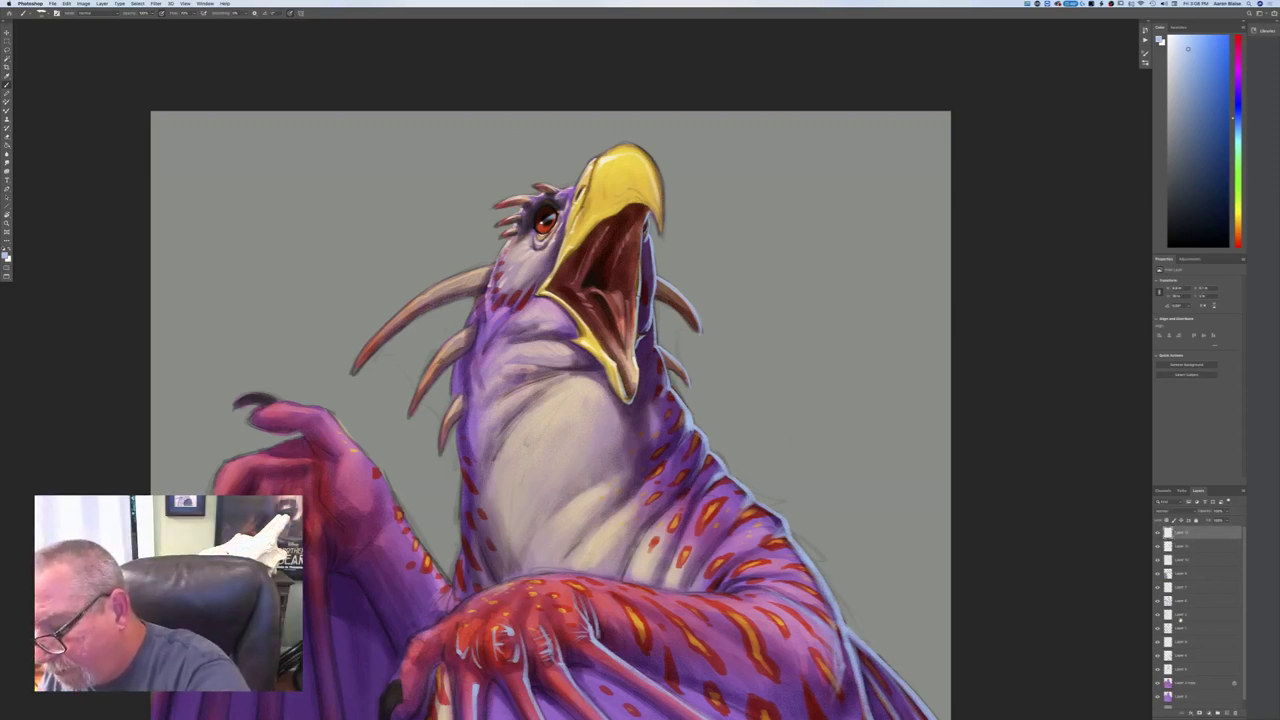
left_click(1179, 561)
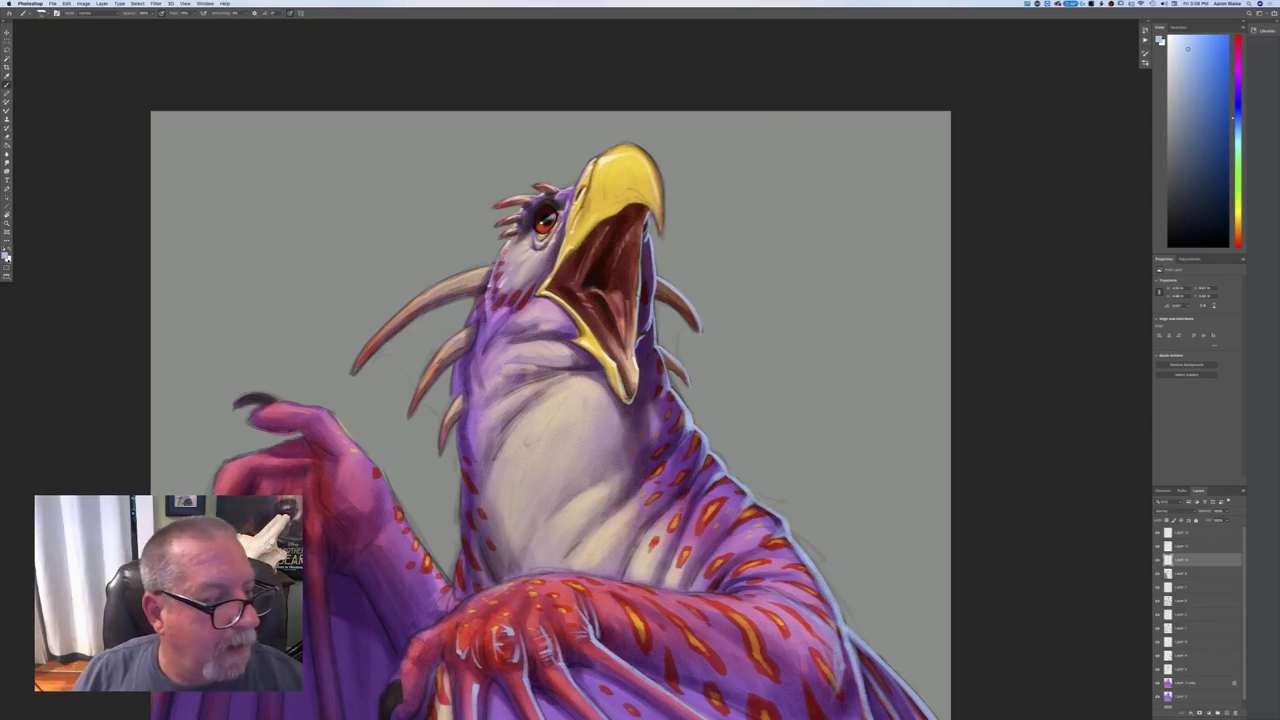
left_click(6, 258)
left_click(541, 312)
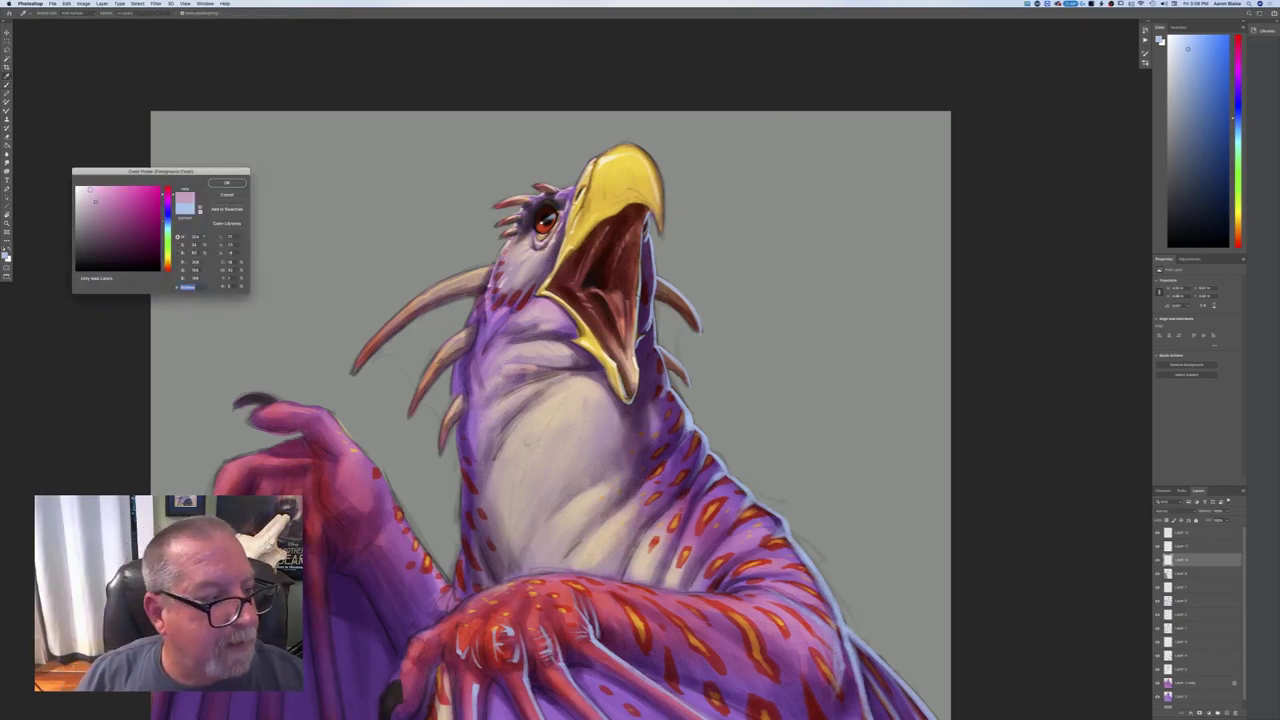
- Set the foreground colour to a pale pink based on the light tones of the creature's neck
key("Return")
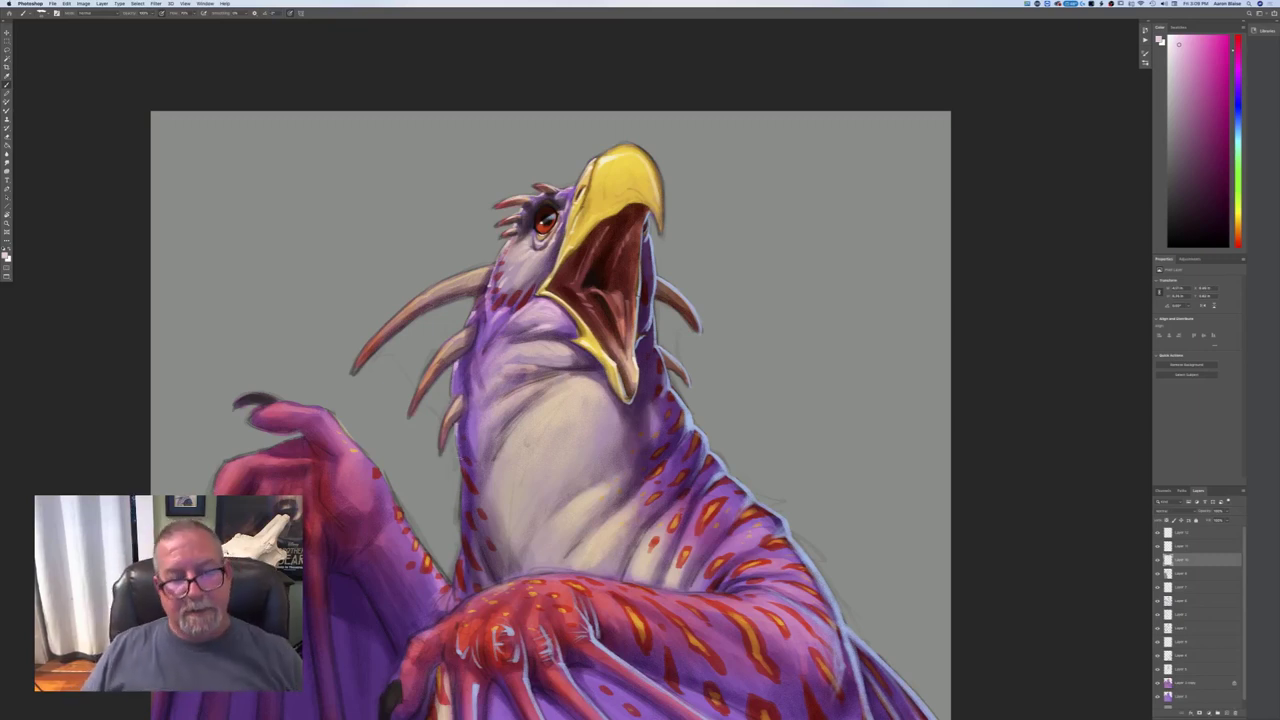
left_click(5, 256)
left_click(555, 350)
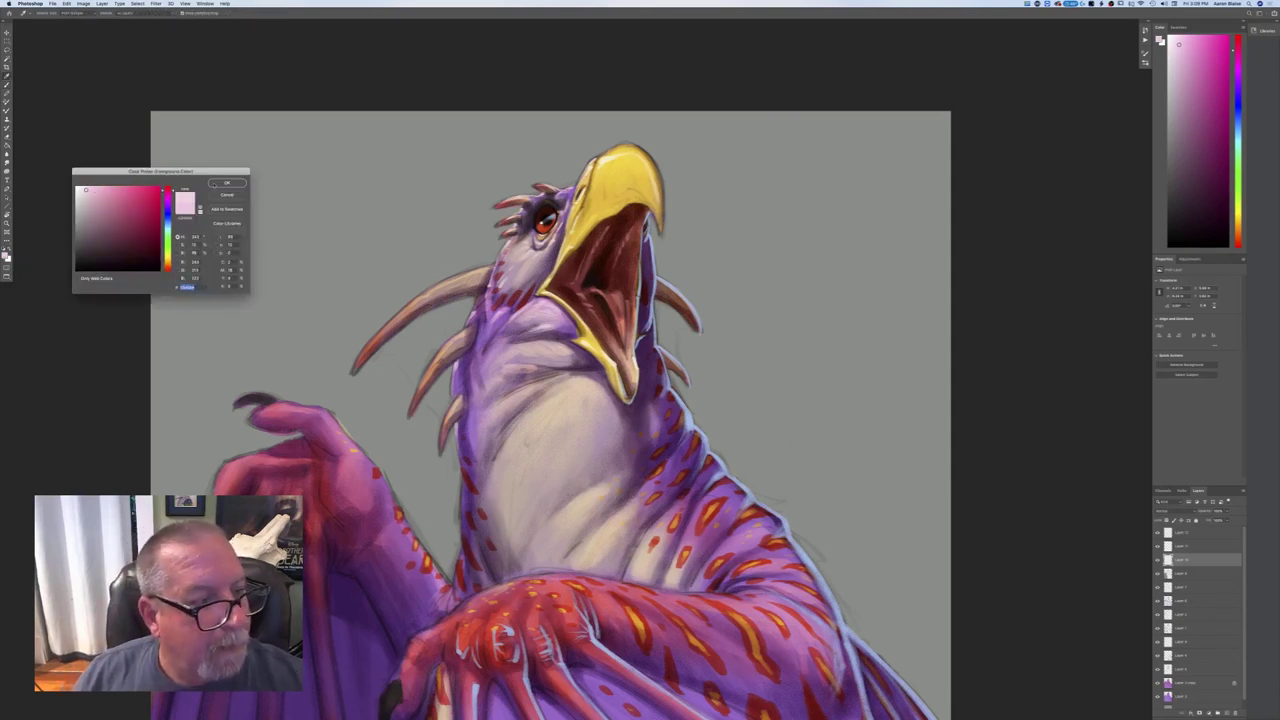
key("Return")
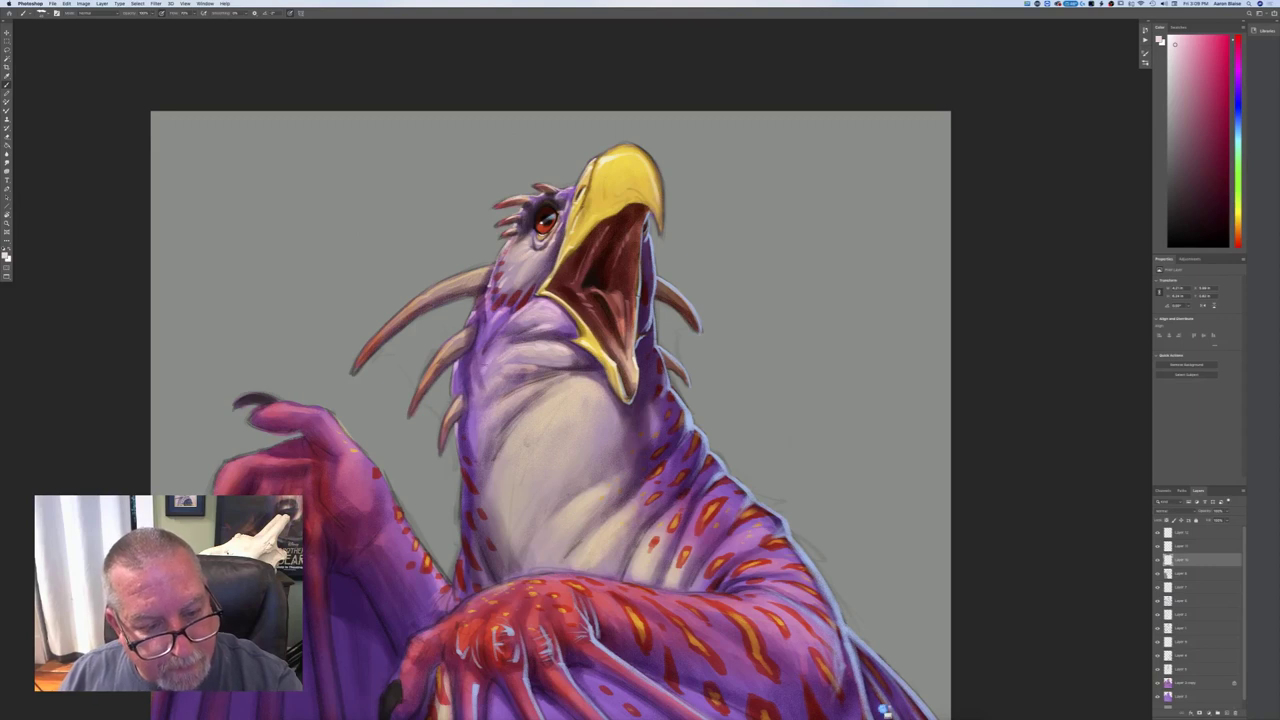
- Examine the whole creature painting, checking the overall colours and rim lighting on the body and wings
key("super+minus")
key("super+minus")
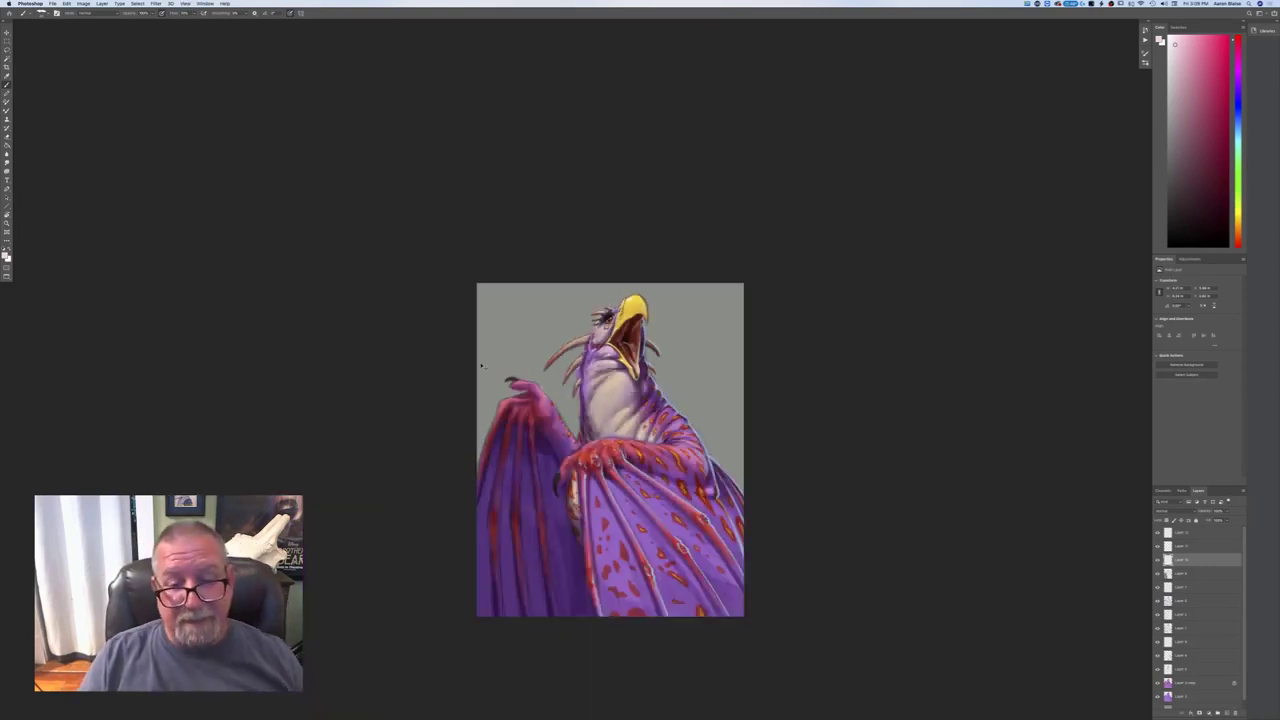
key("super+plus")
key("super+plus")
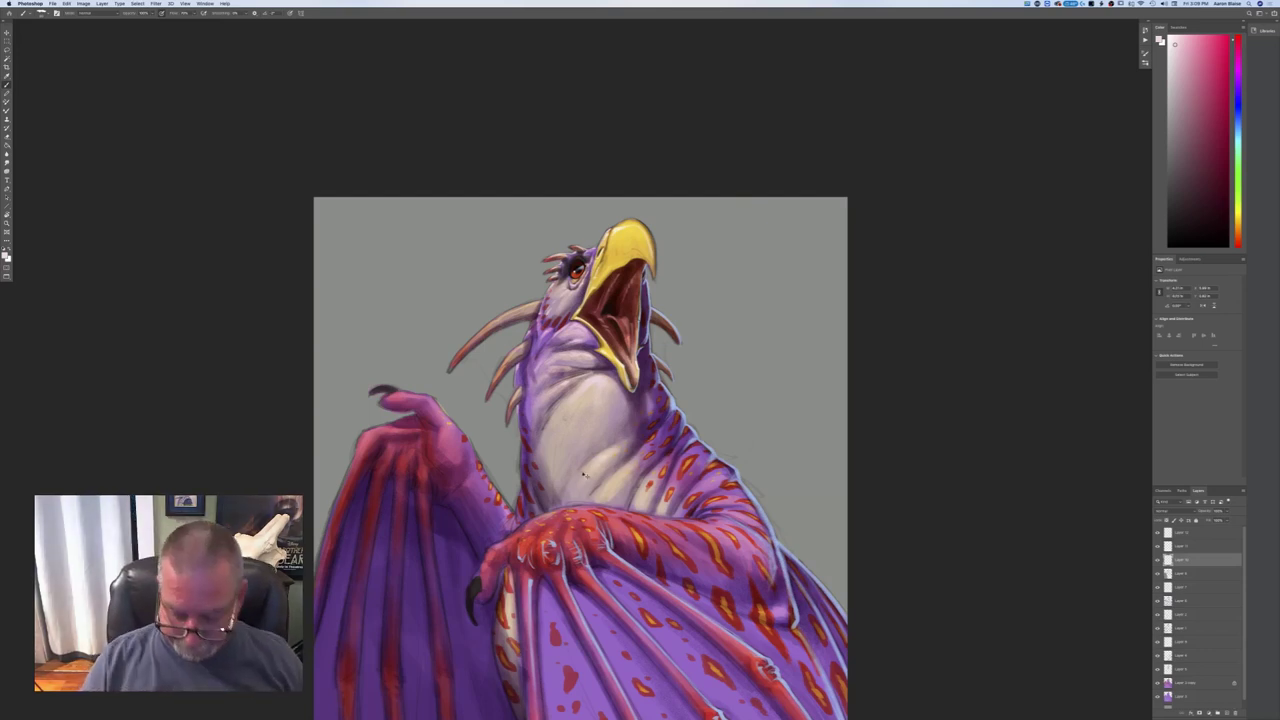
key("super+minus")
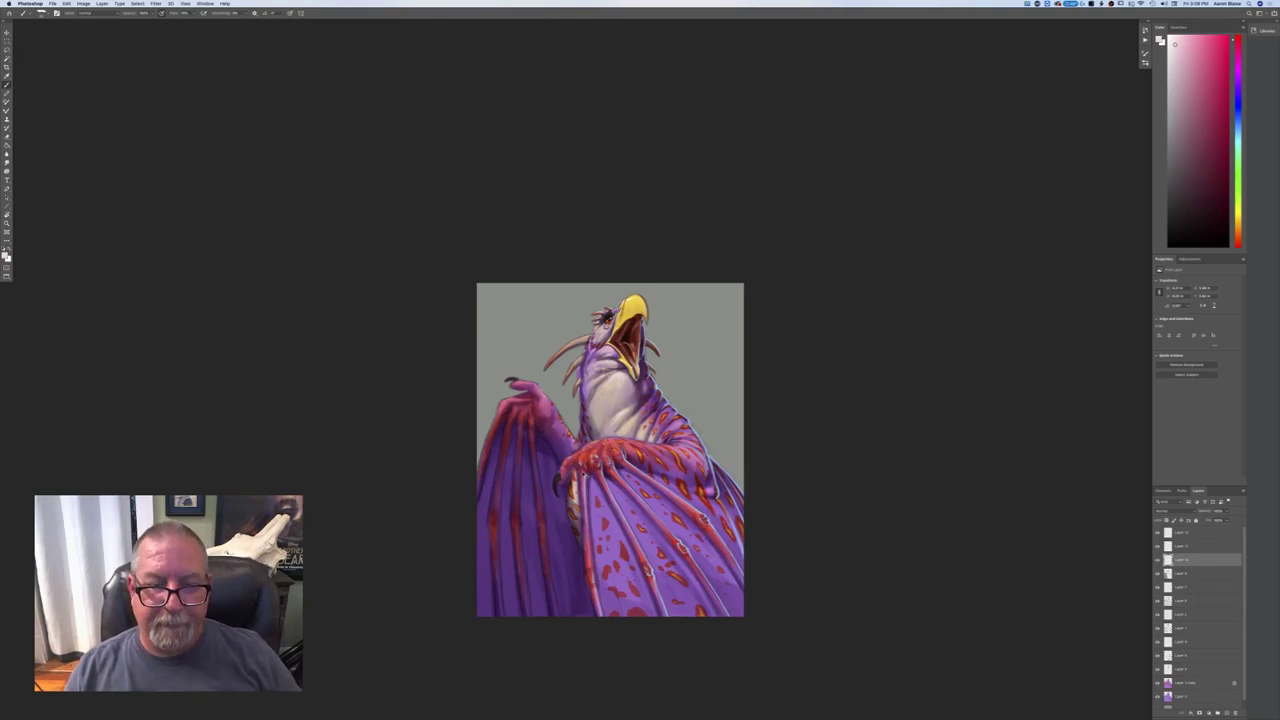
key("super+y")
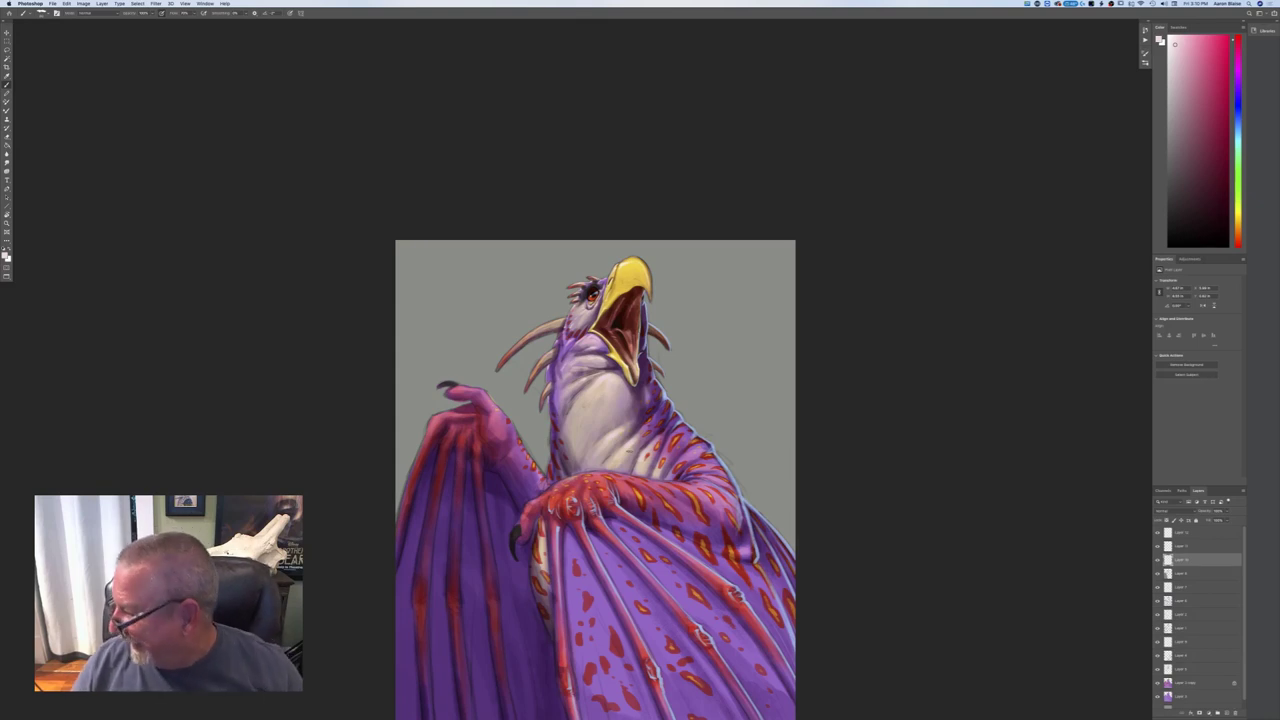
key("super+minus")
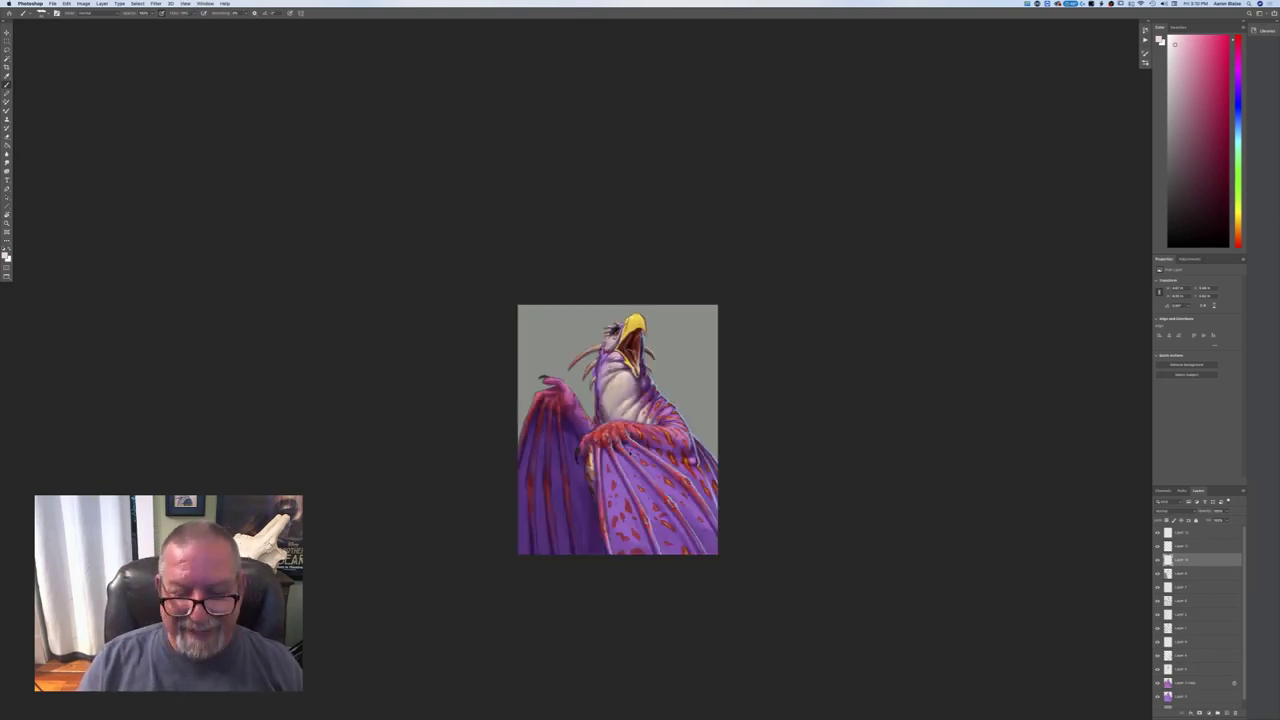
key("super+plus")
key("super+plus")
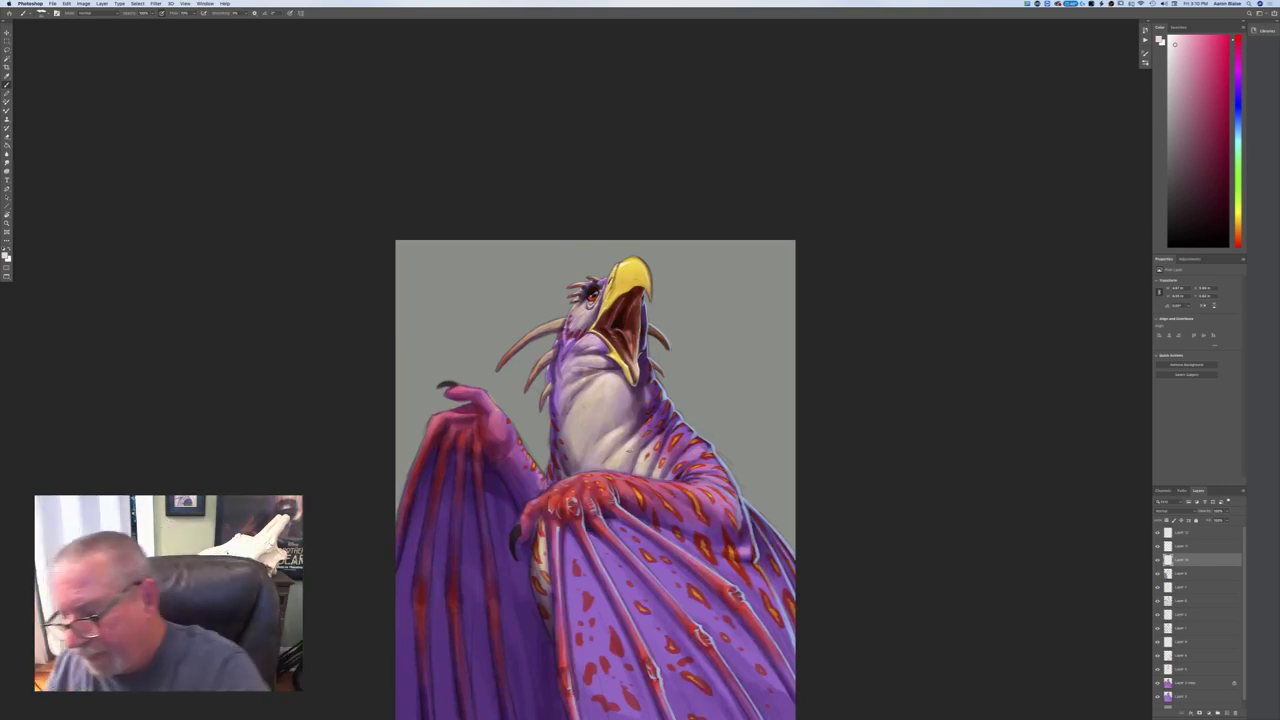
- Select the topmost layer and set the foreground colour to a light blue for the rim light
left_click(1178, 533)
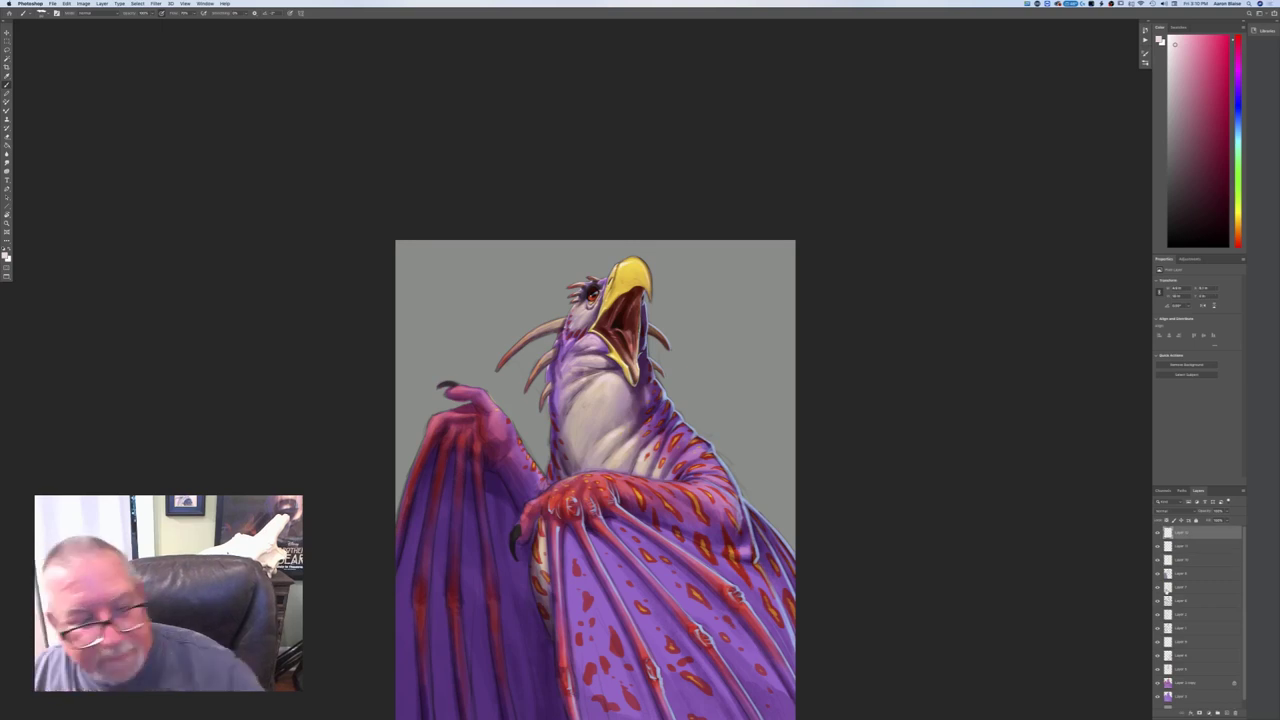
left_click(6, 255)
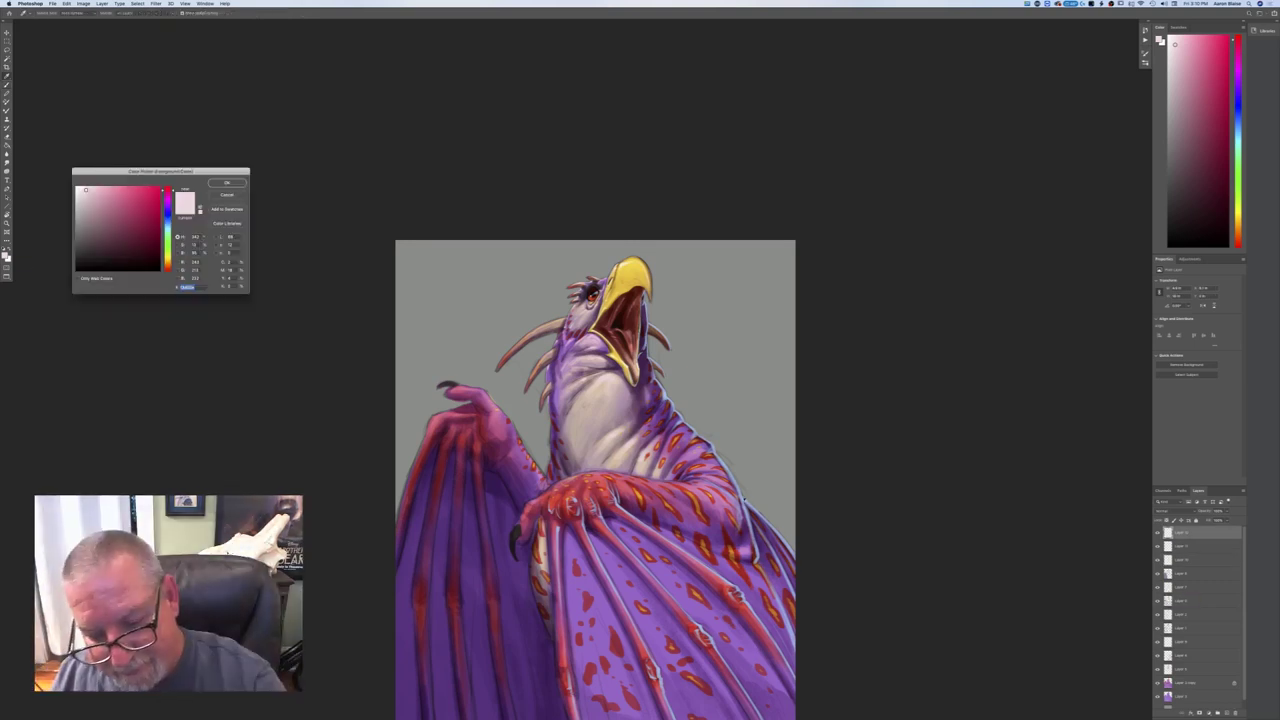
left_click(712, 446)
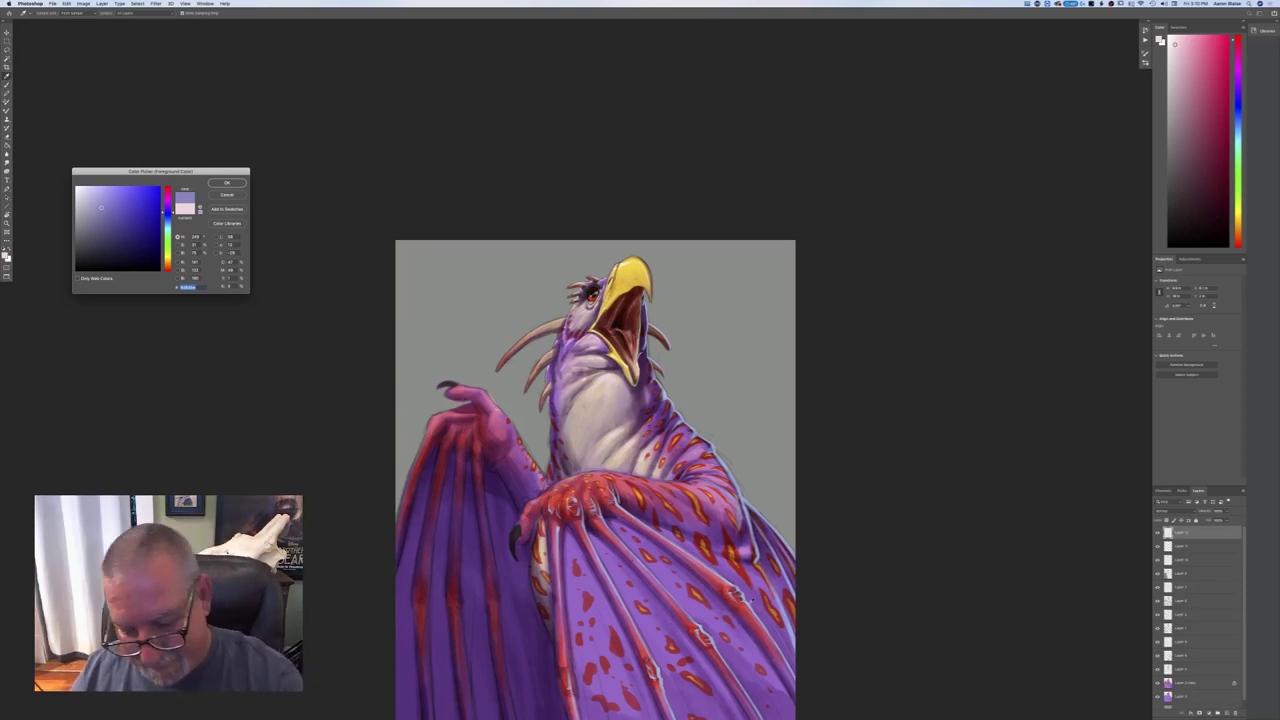
key("super+plus")
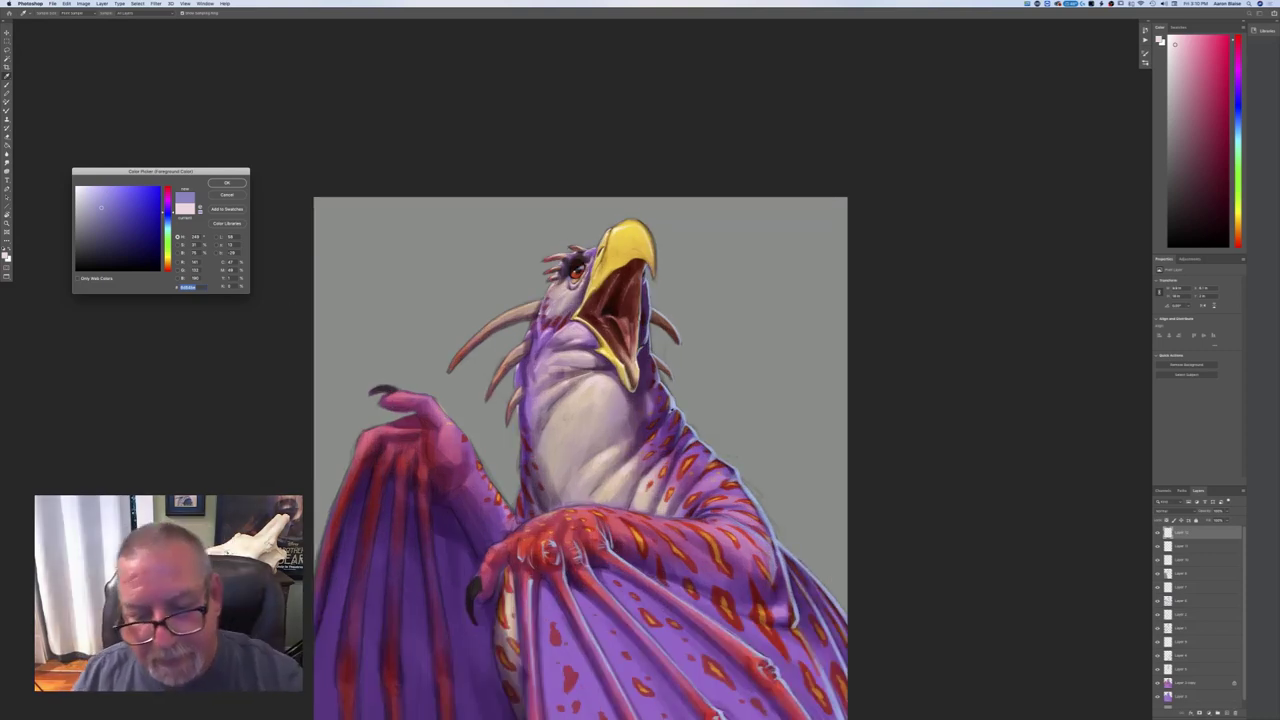
left_click(736, 470)
left_click_drag(103, 192, 103, 186)
left_click(222, 184)
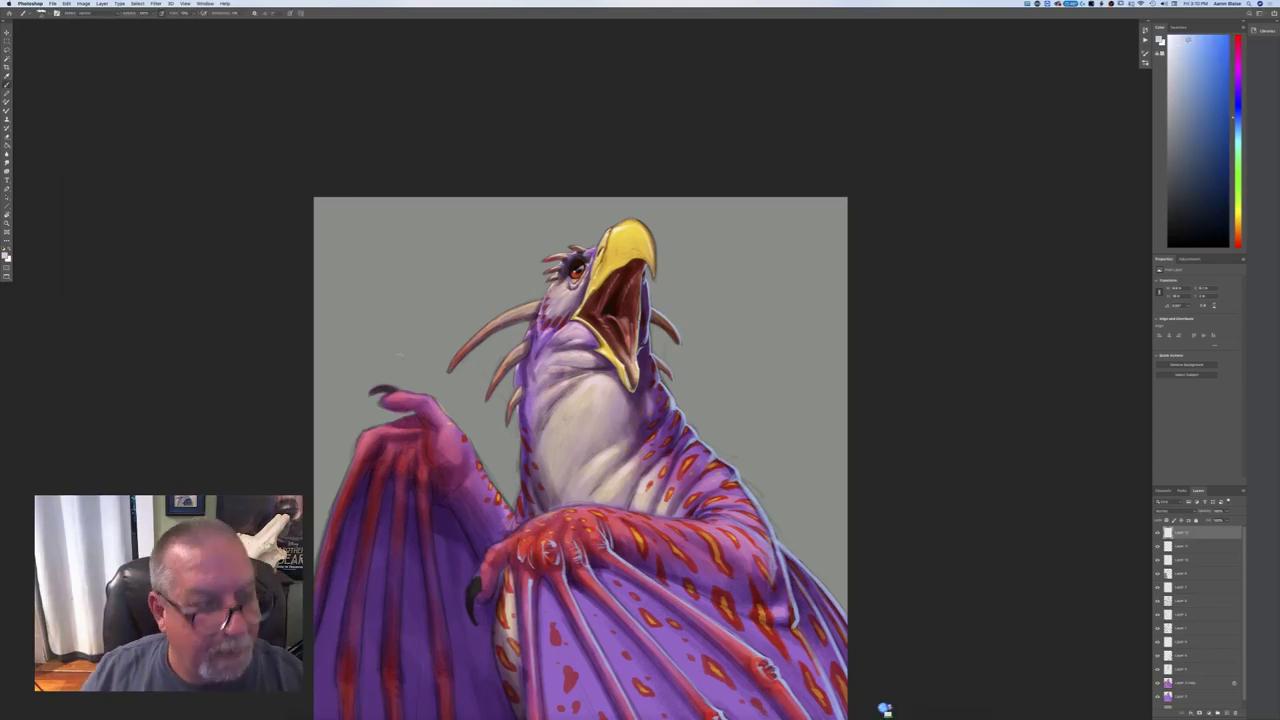
- Paint light blue rim light along the outer edge of the raised wing arm and its dark claw
left_click_drag(432, 402, 515, 511)
left_click_drag(481, 462, 491, 478)
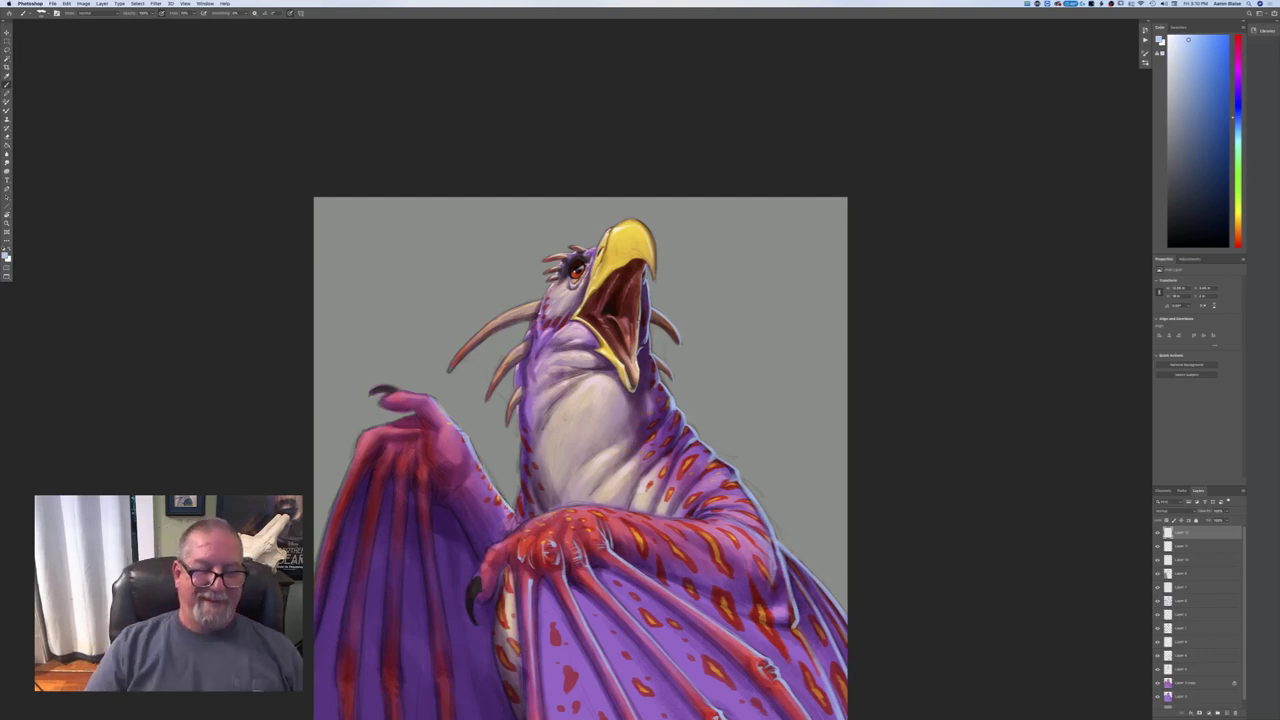
left_click_drag(467, 441, 487, 471)
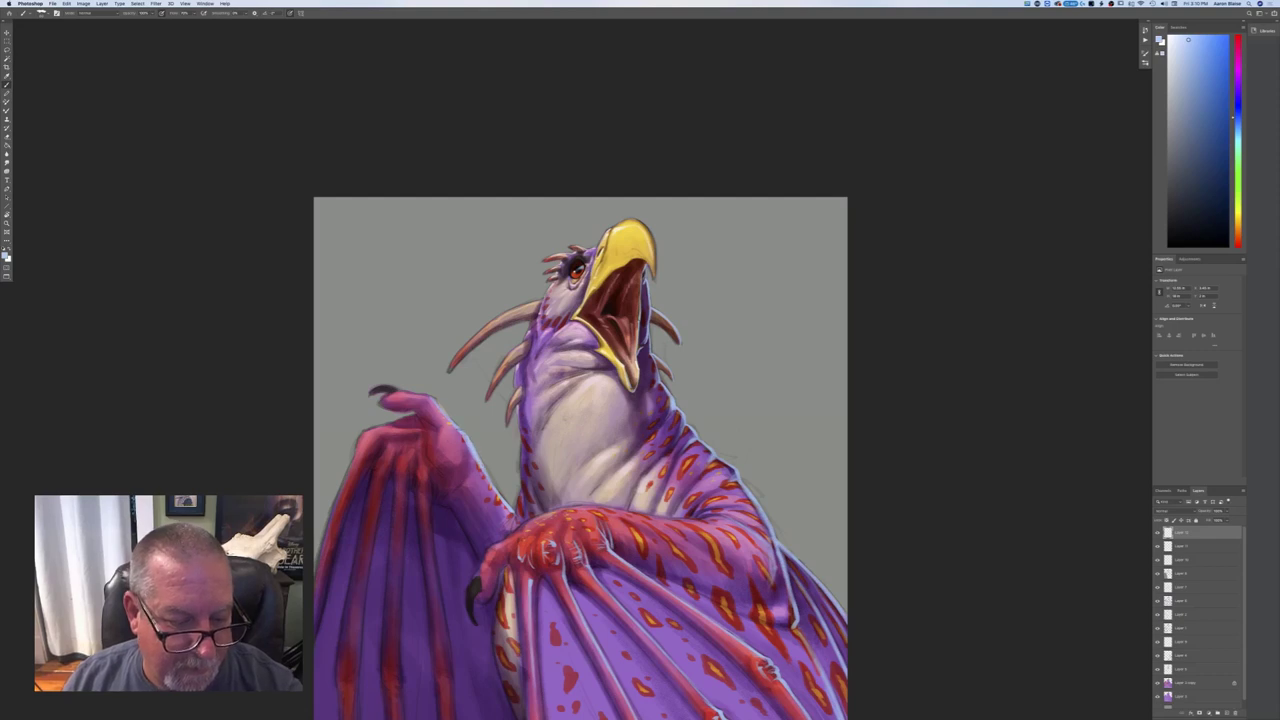
mouse_move(409, 393)
left_mouse_down()
mouse_move(429, 396)
mouse_move(372, 389)
left_mouse_up()
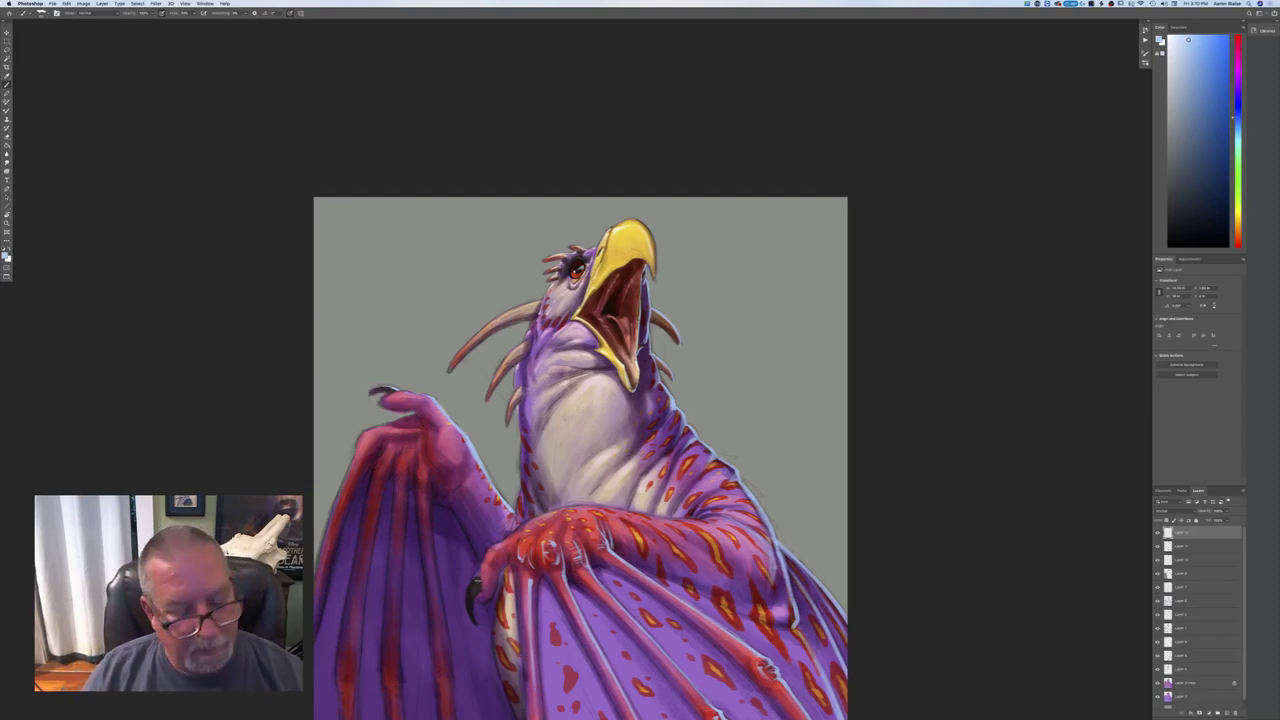
- Change the foreground colour from blue to a light pink and return to the Brush tool
key("n")
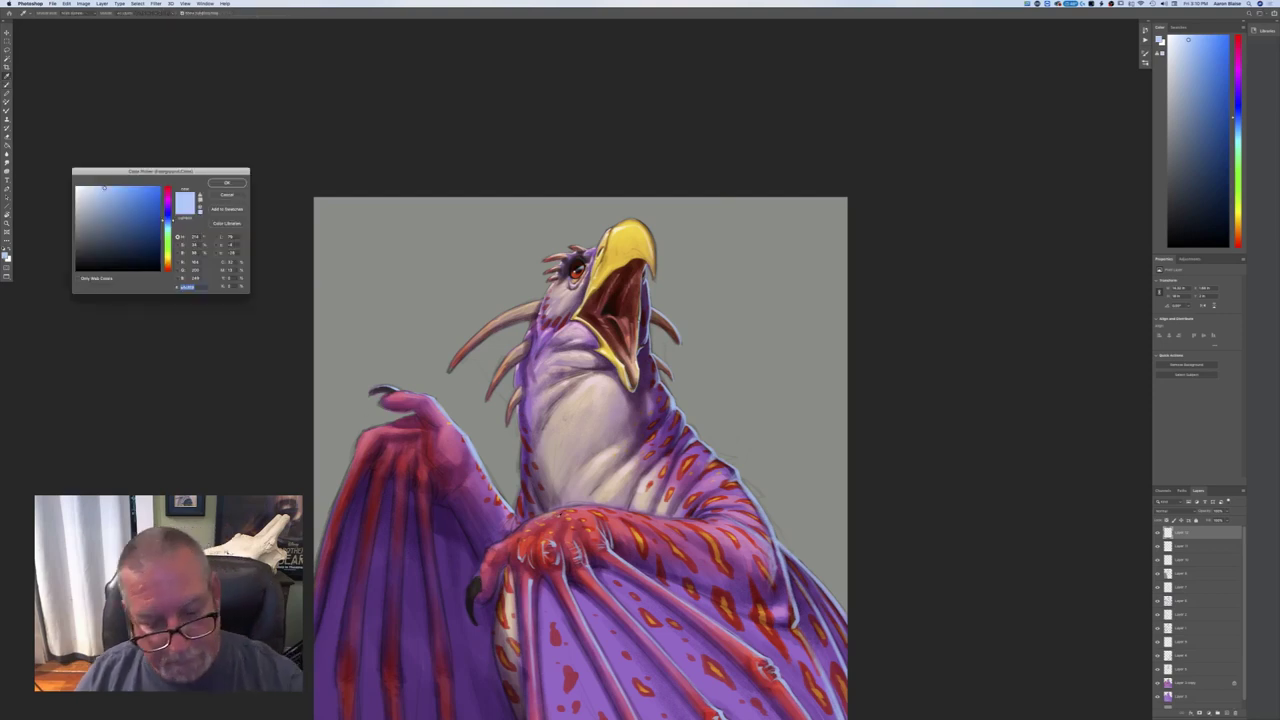
left_click(167, 192)
left_click(106, 196)
left_click(227, 183)
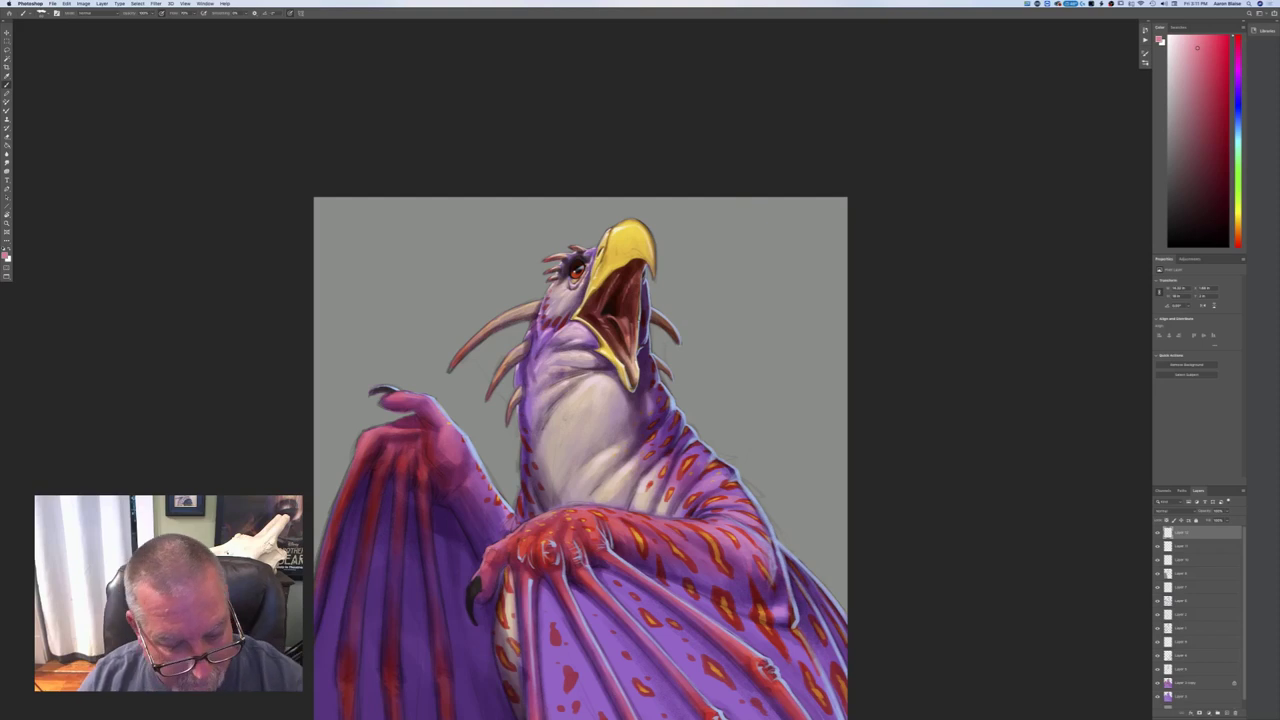
left_click(5, 256)
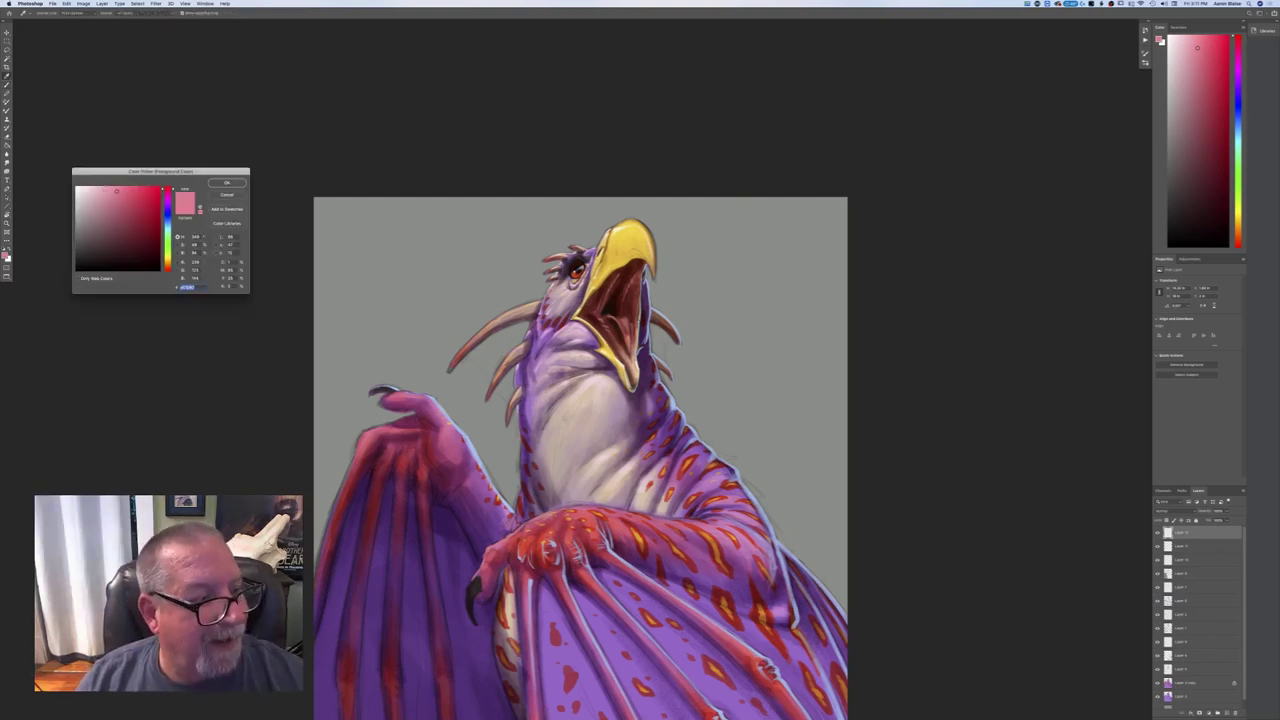
key("Return")
key("b")
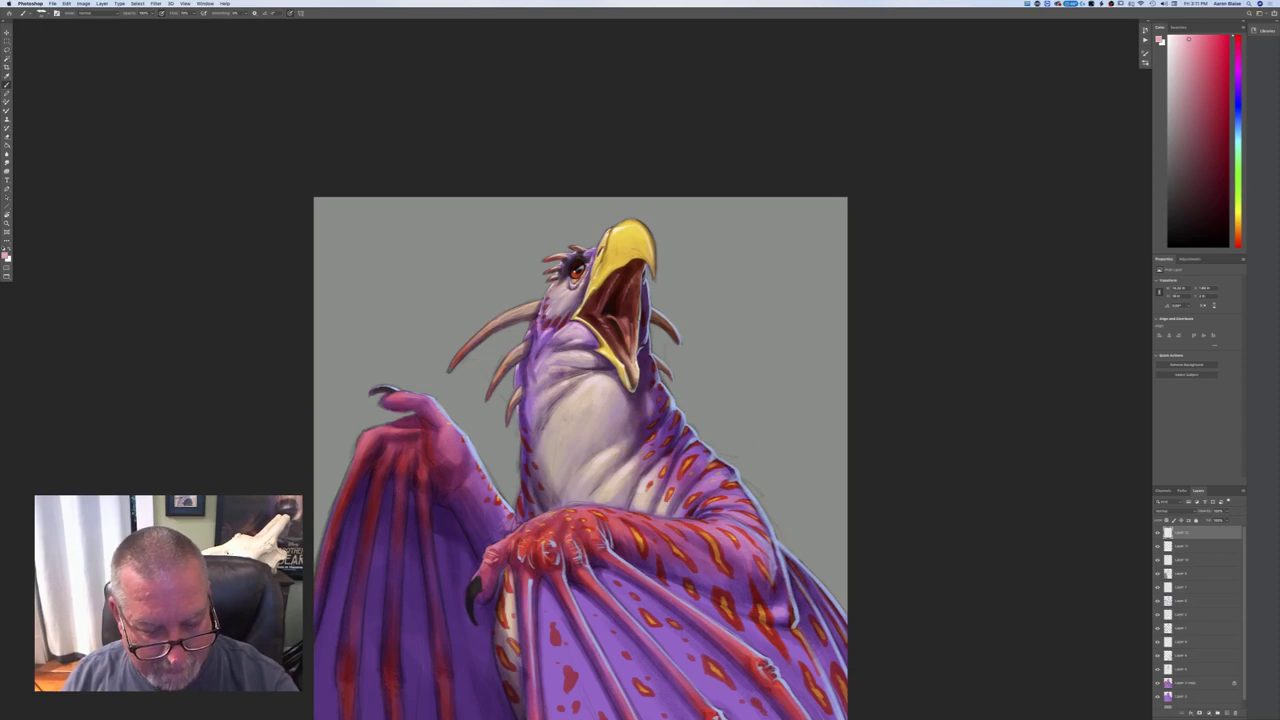
- Sample a muted grey tone from the front hand's dark claw as the foreground colour
left_click_drag(339, 583, 407, 405)
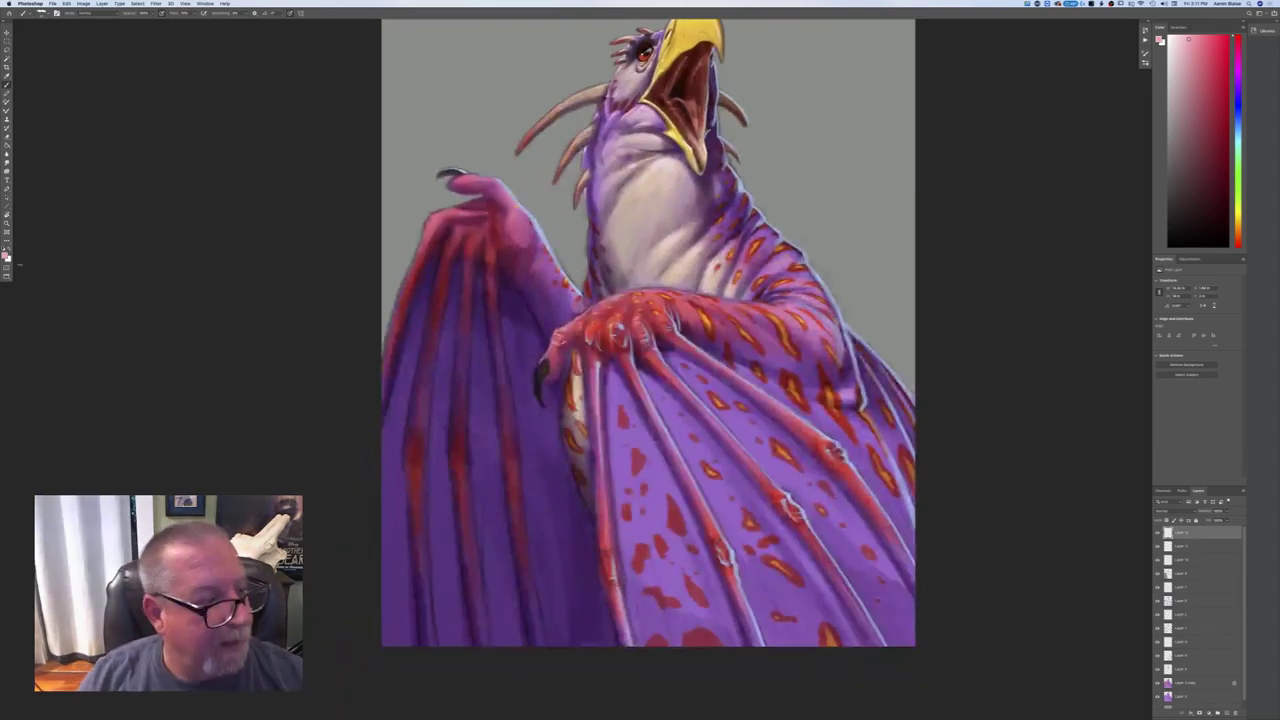
left_click(5, 255)
left_click(543, 372)
left_click(546, 366)
left_click(226, 183)
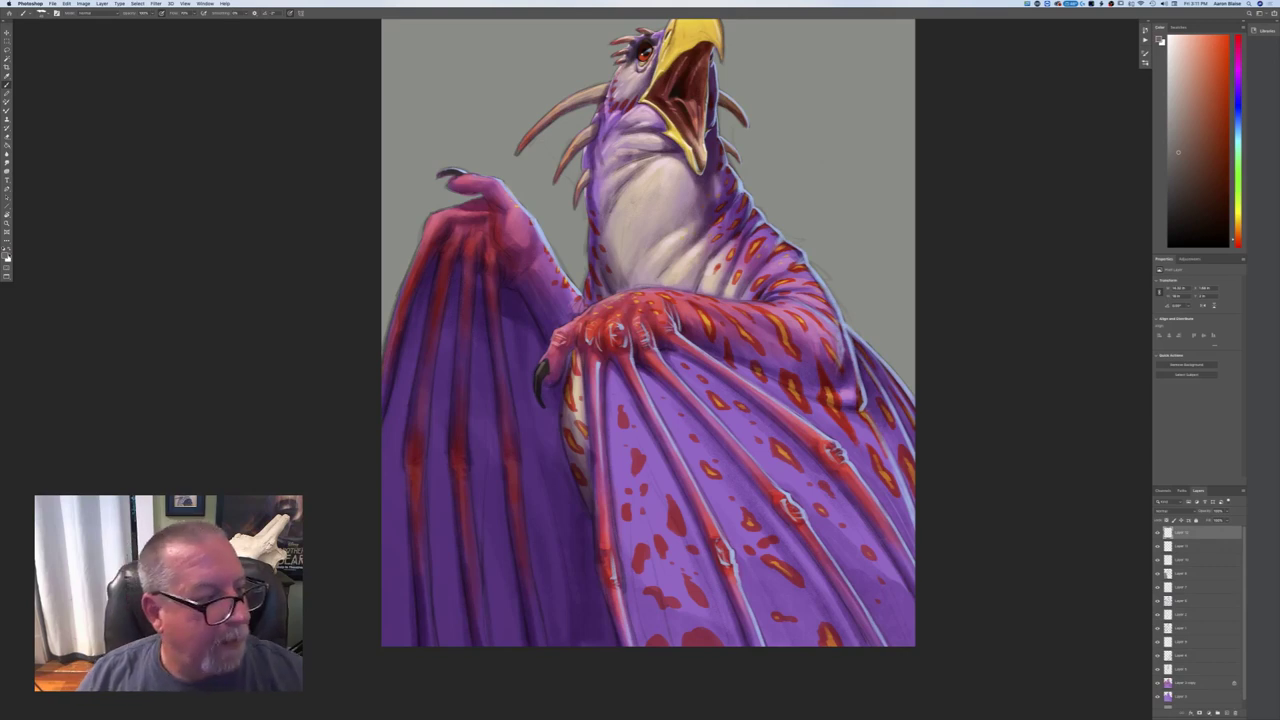
- Check the full painting and add a new empty layer beneath the creature's layers
key("ctrl+minus")
key("ctrl+minus")
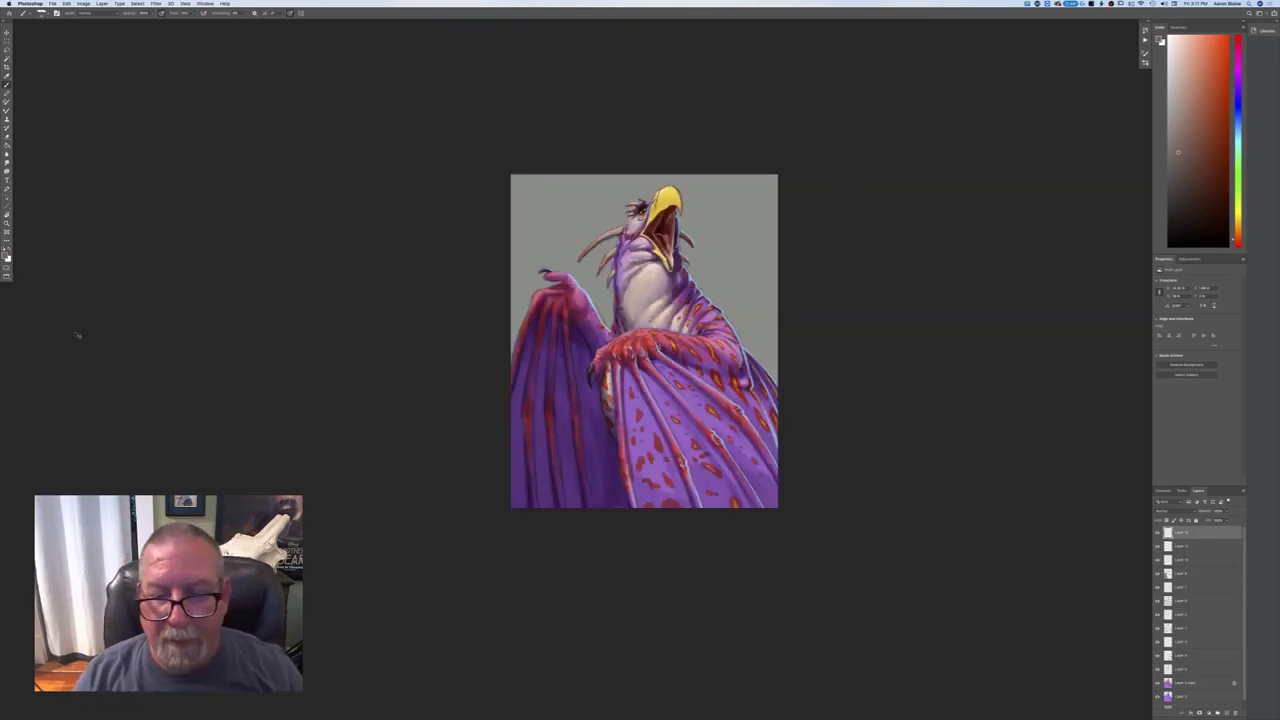
key("ctrl+plus")
key("ctrl+plus")
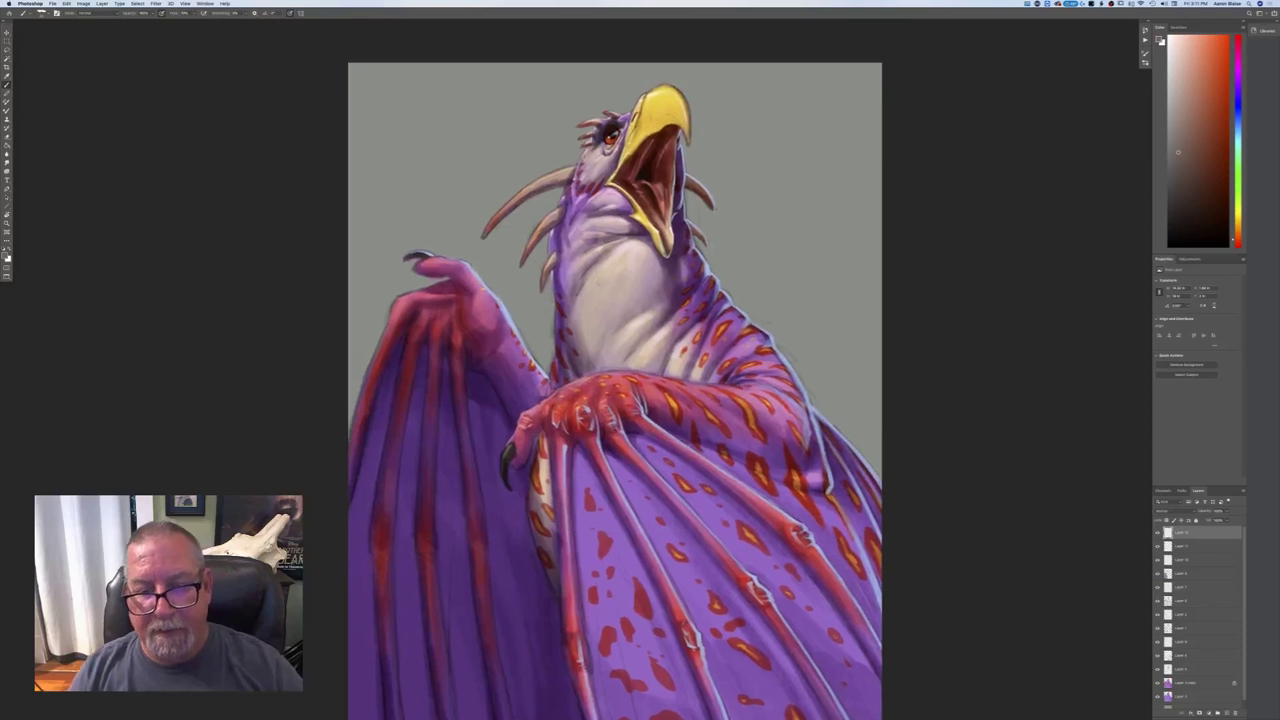
scroll(77, 334, "up", 3)
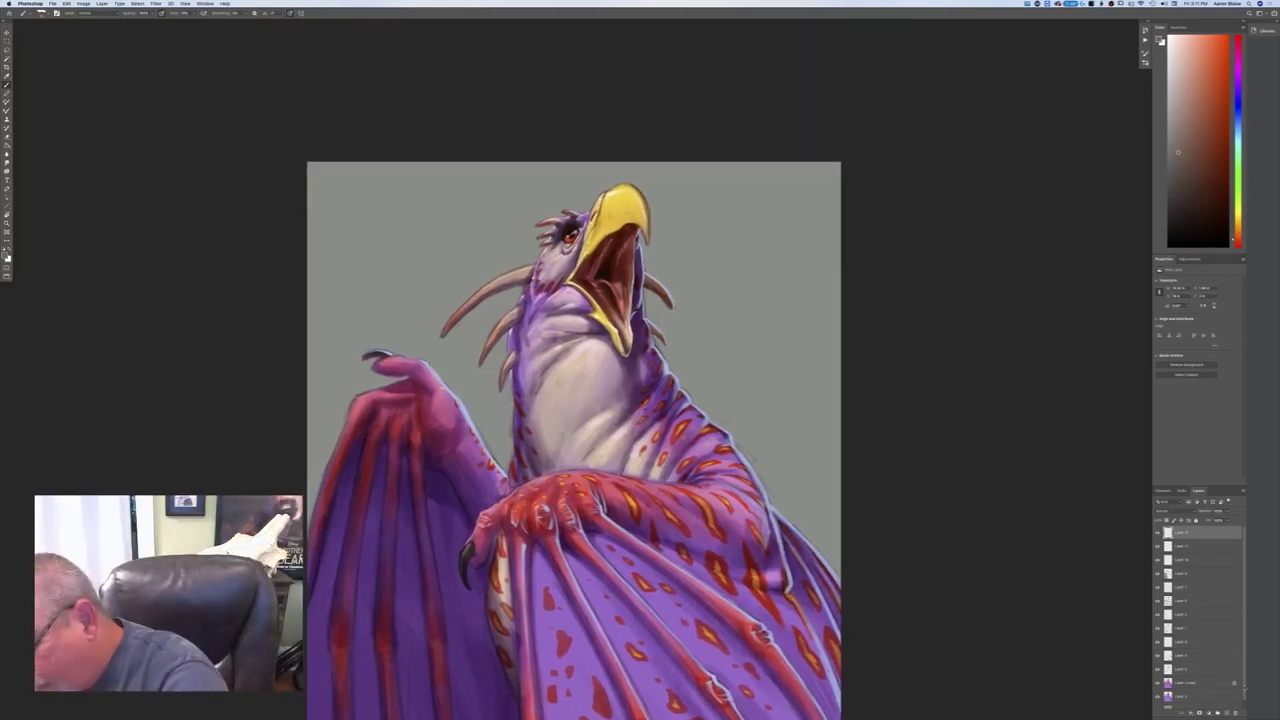
scroll(1197, 615, "down", 1)
left_click(1180, 703)
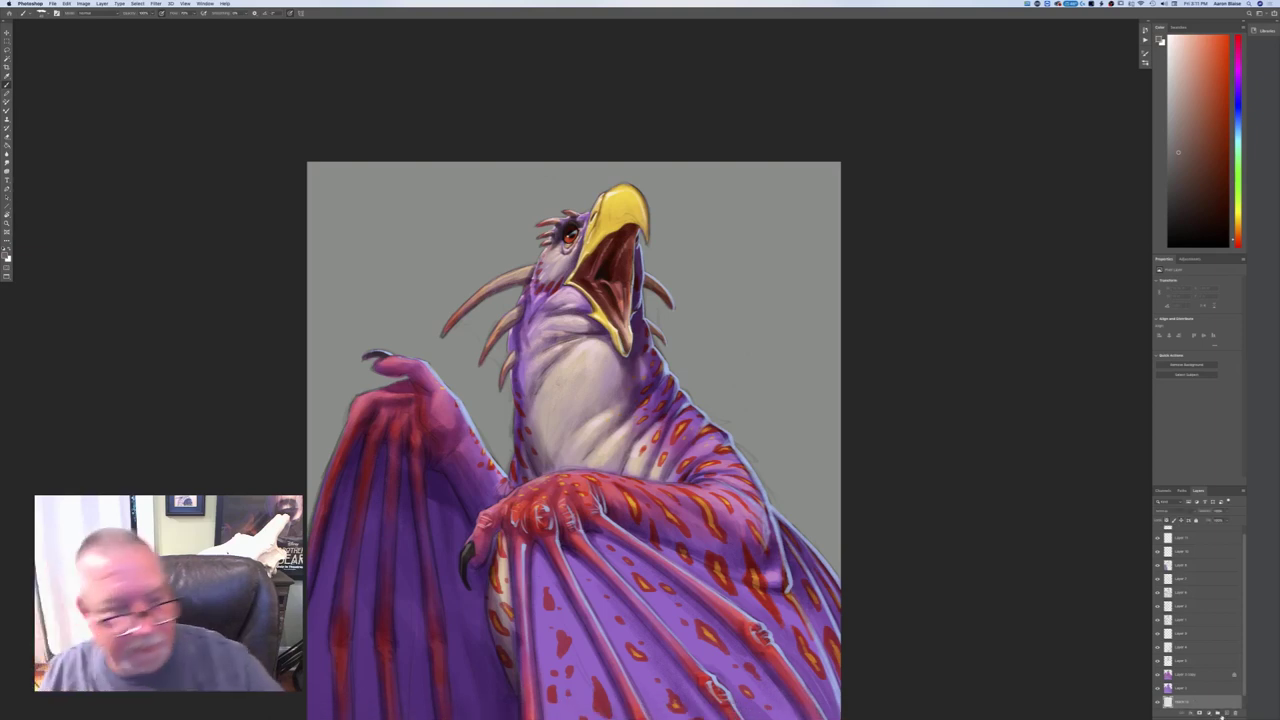
- Set the foreground colour to a muted grey-blue for the background
left_click(7, 258)
left_click(167, 224)
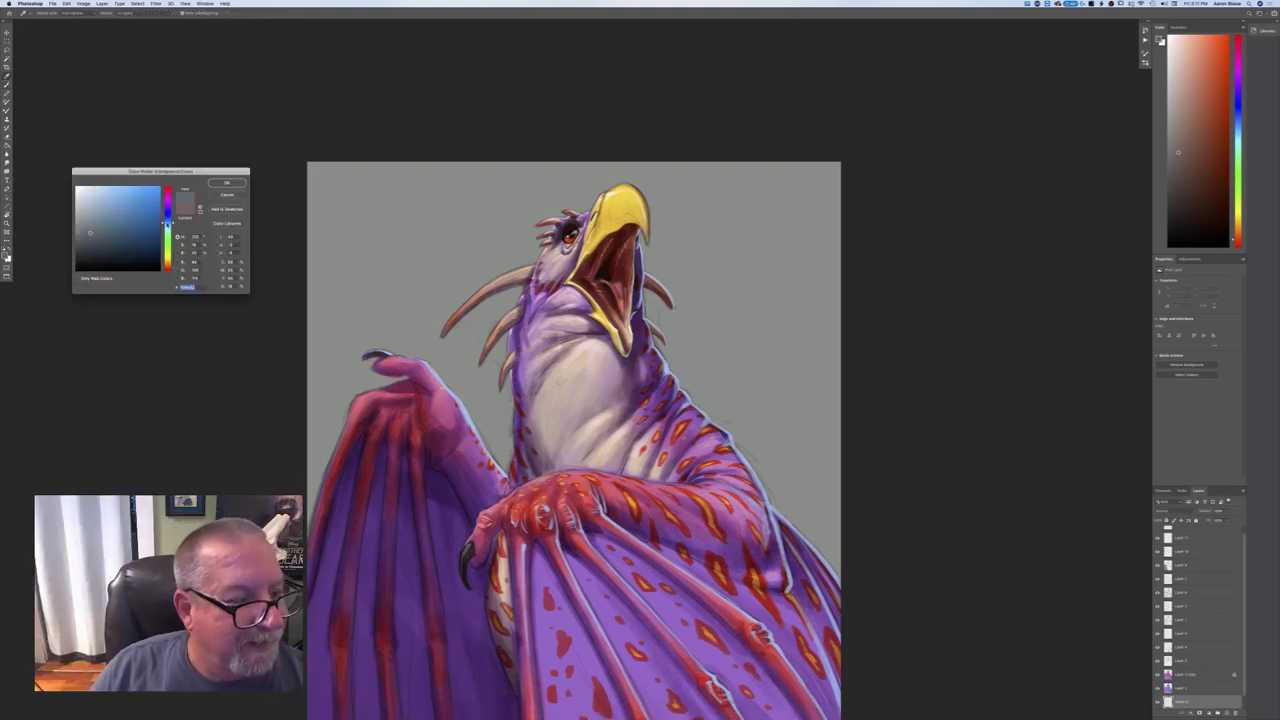
left_click(103, 218)
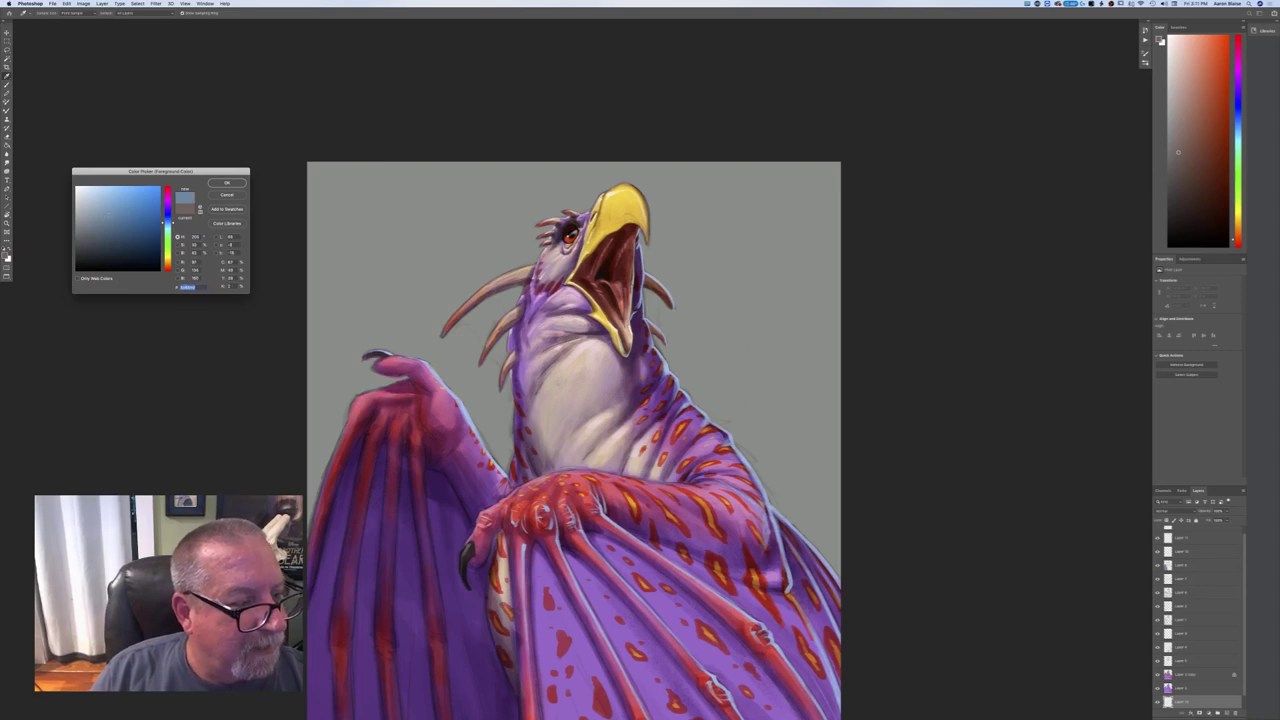
left_click(168, 222)
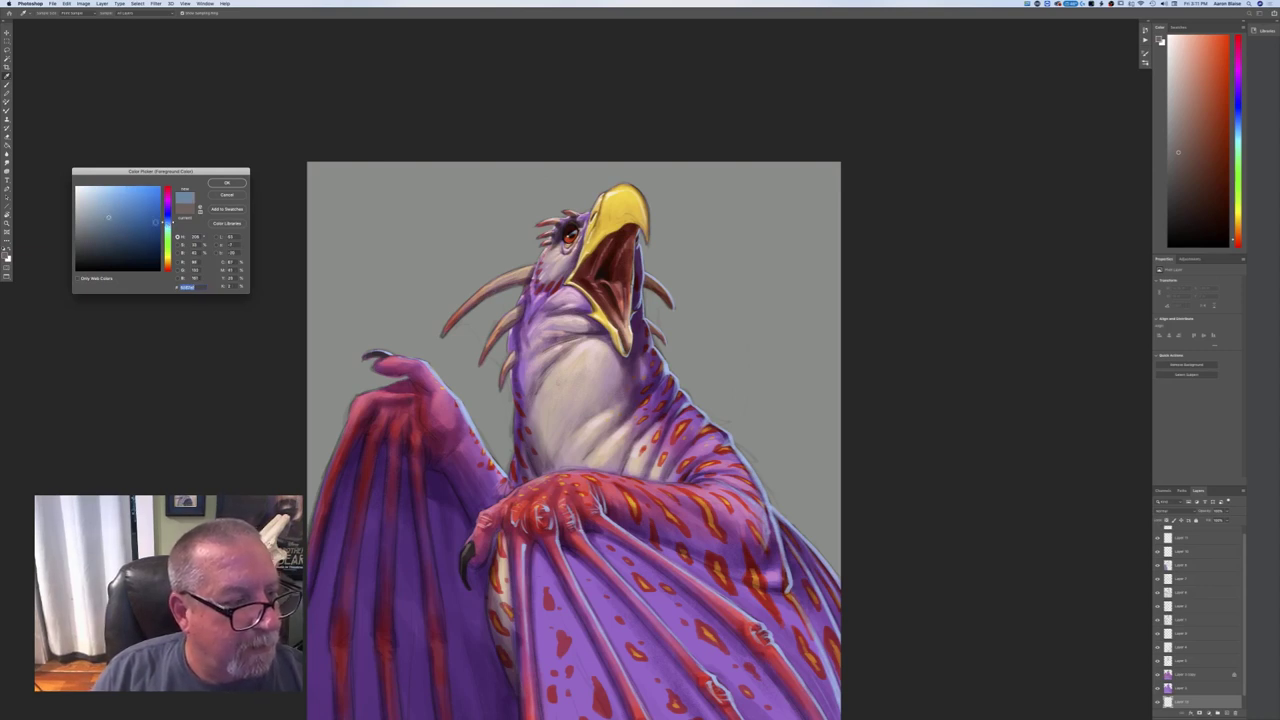
left_click(213, 185)
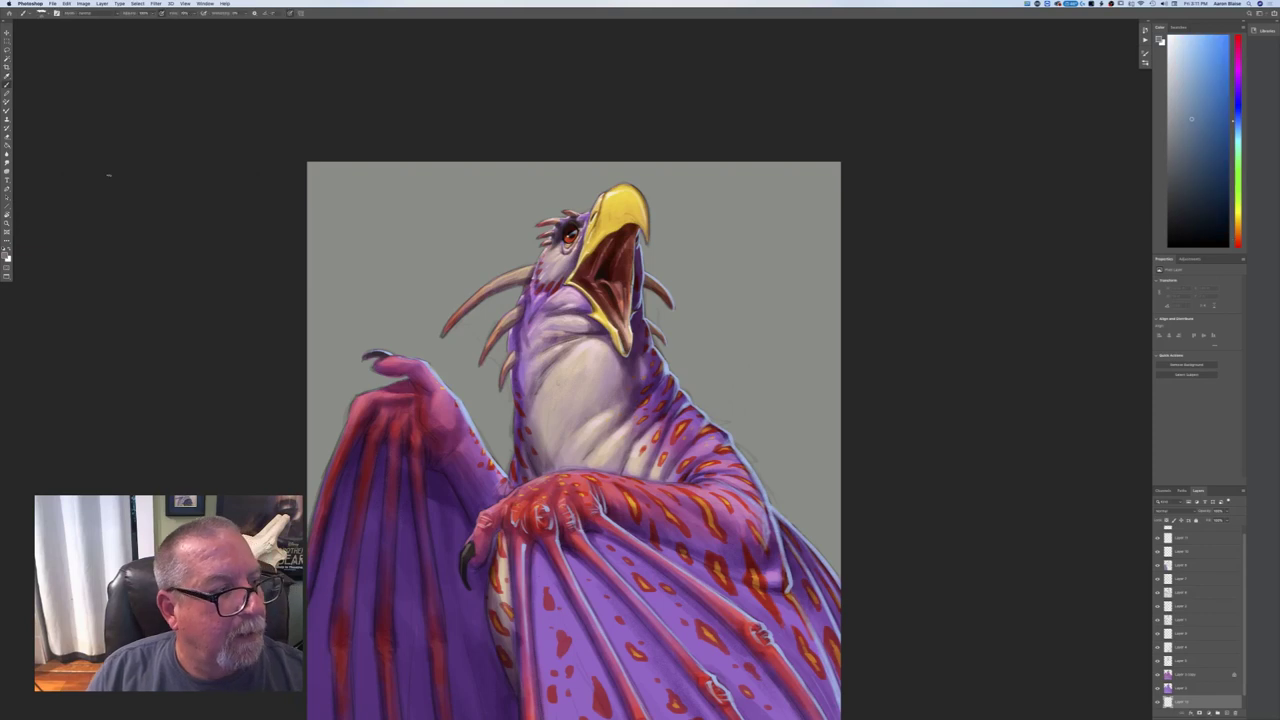
- Fill the new bottom layer with the muted grey-blue using the Paint Bucket and check the whole painting
key("g")
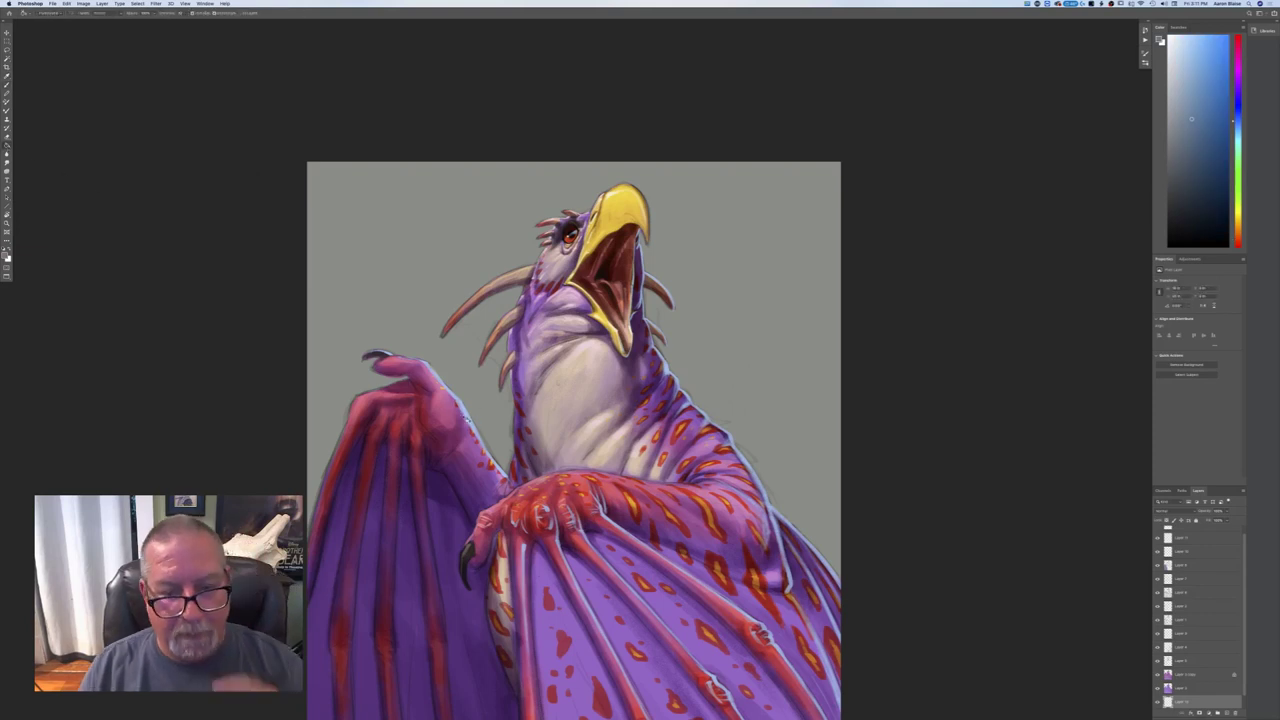
left_click(466, 418)
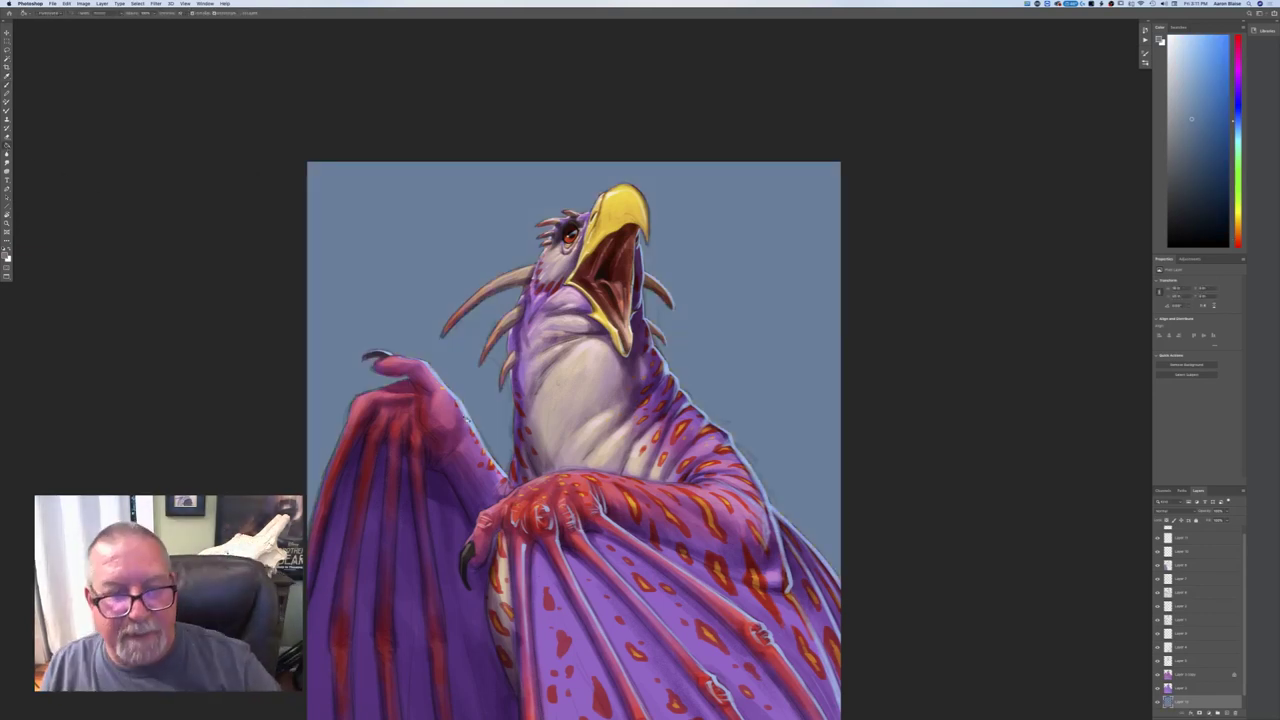
key("super+minus")
key("super+minus")
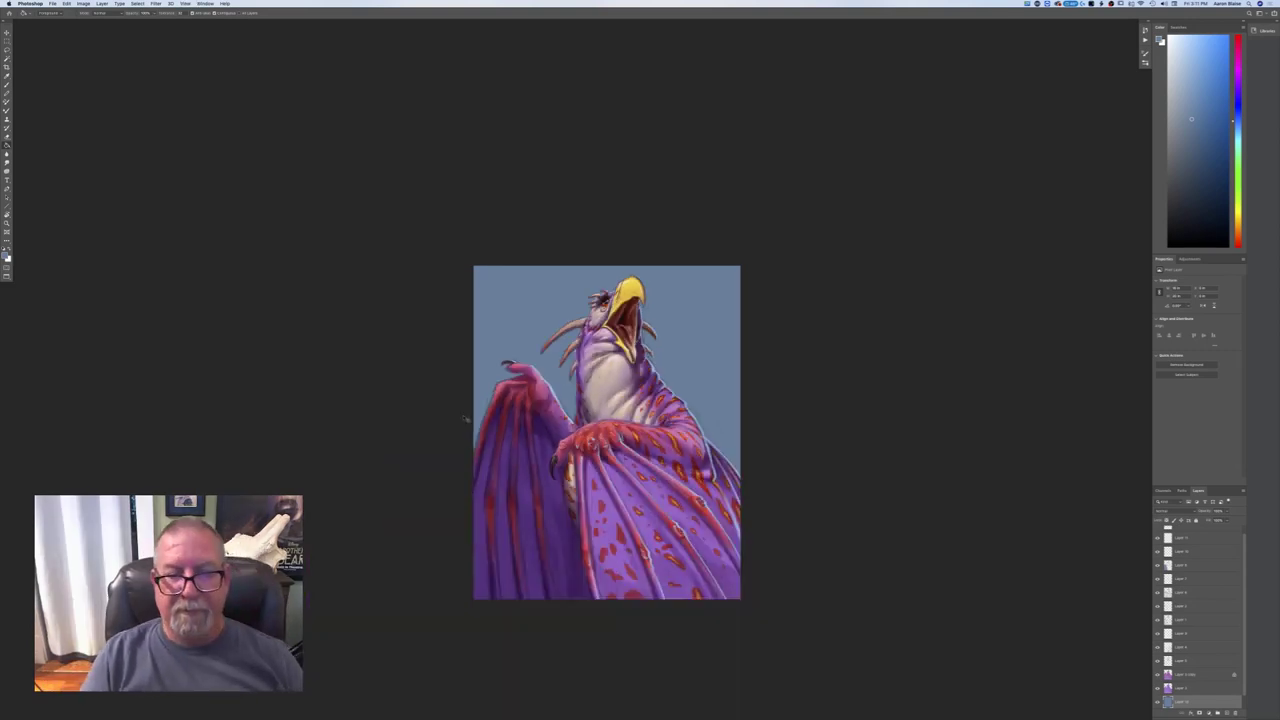
key("super+equal")
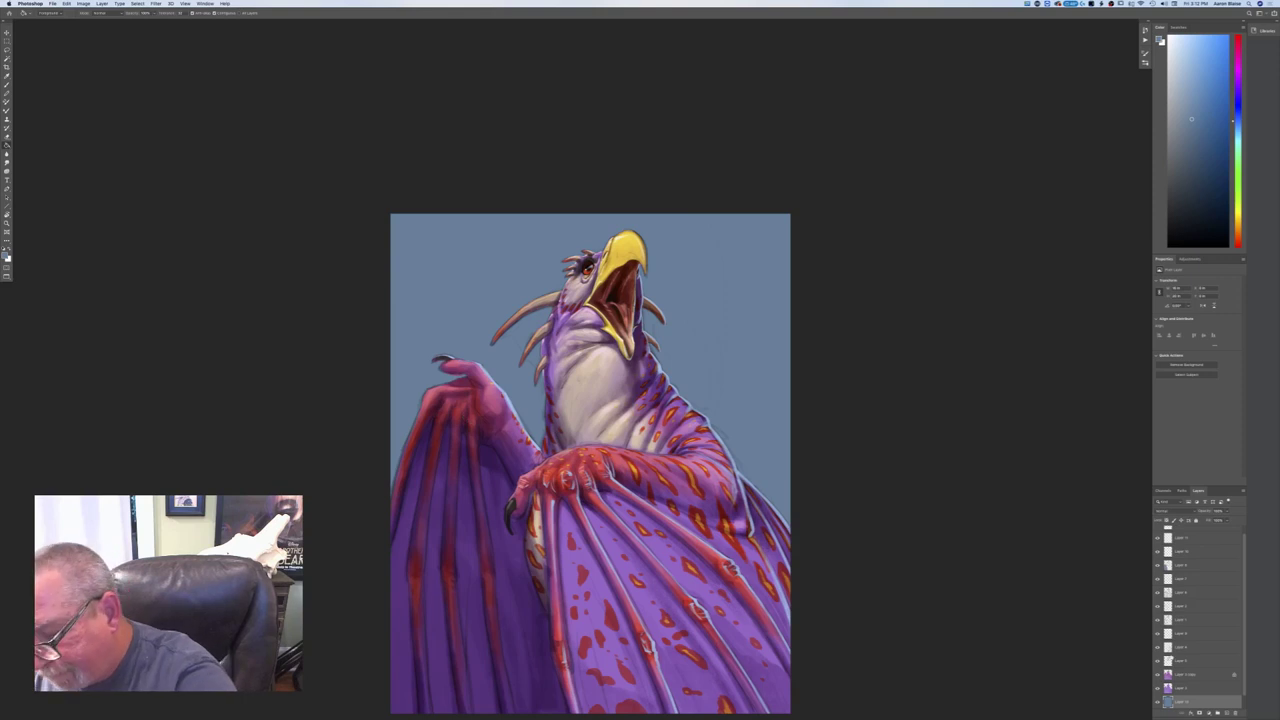
- Check the whole painting and add a new empty layer directly above the grey-blue background layer
left_click(1190, 620)
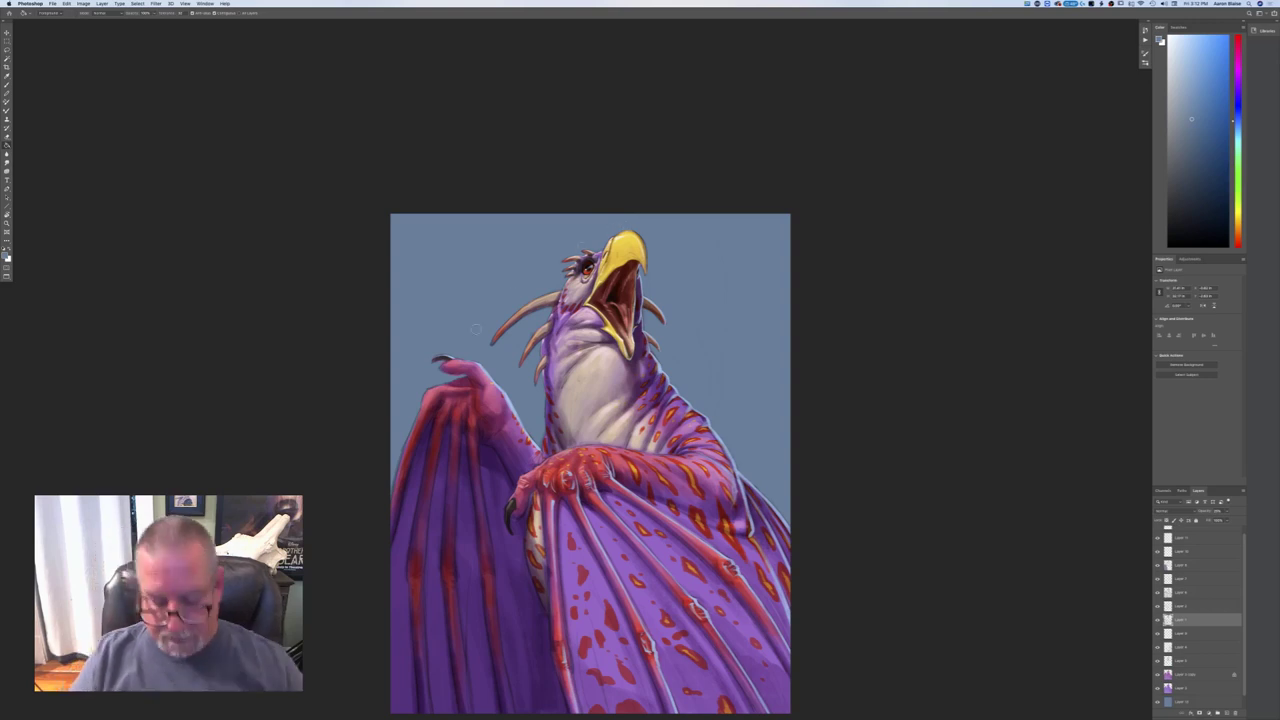
key("super+minus")
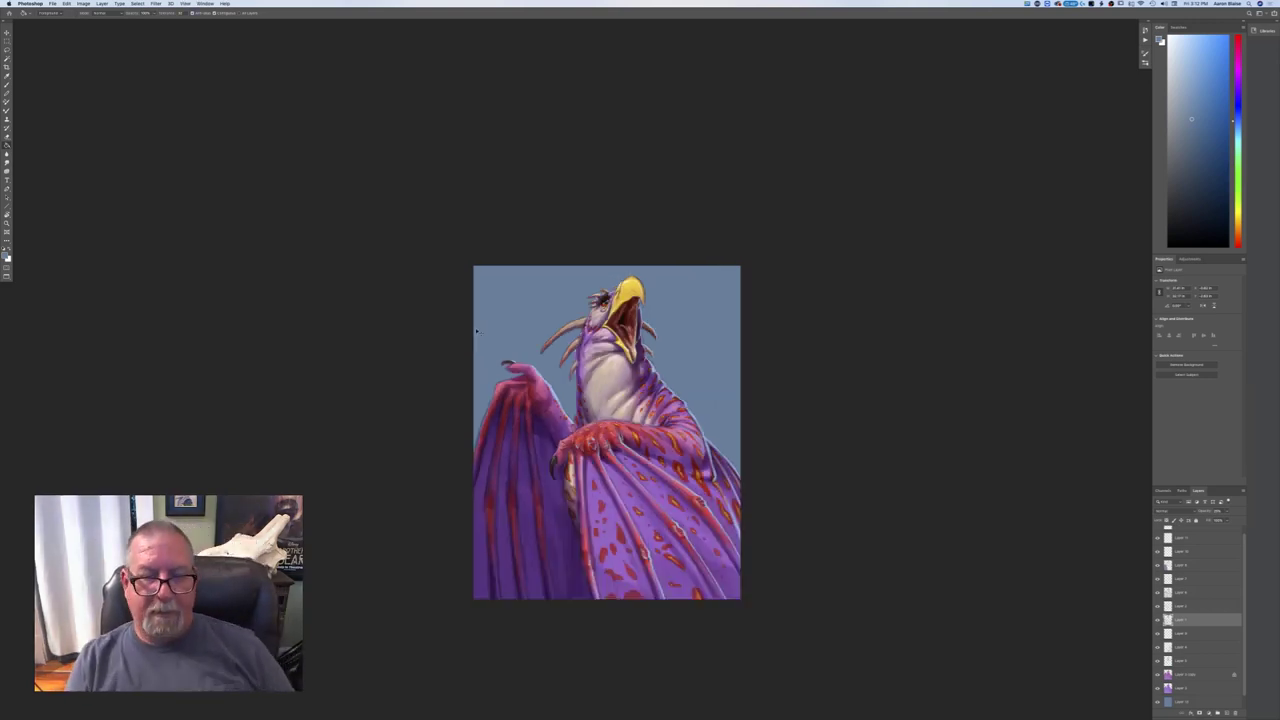
key("super+plus")
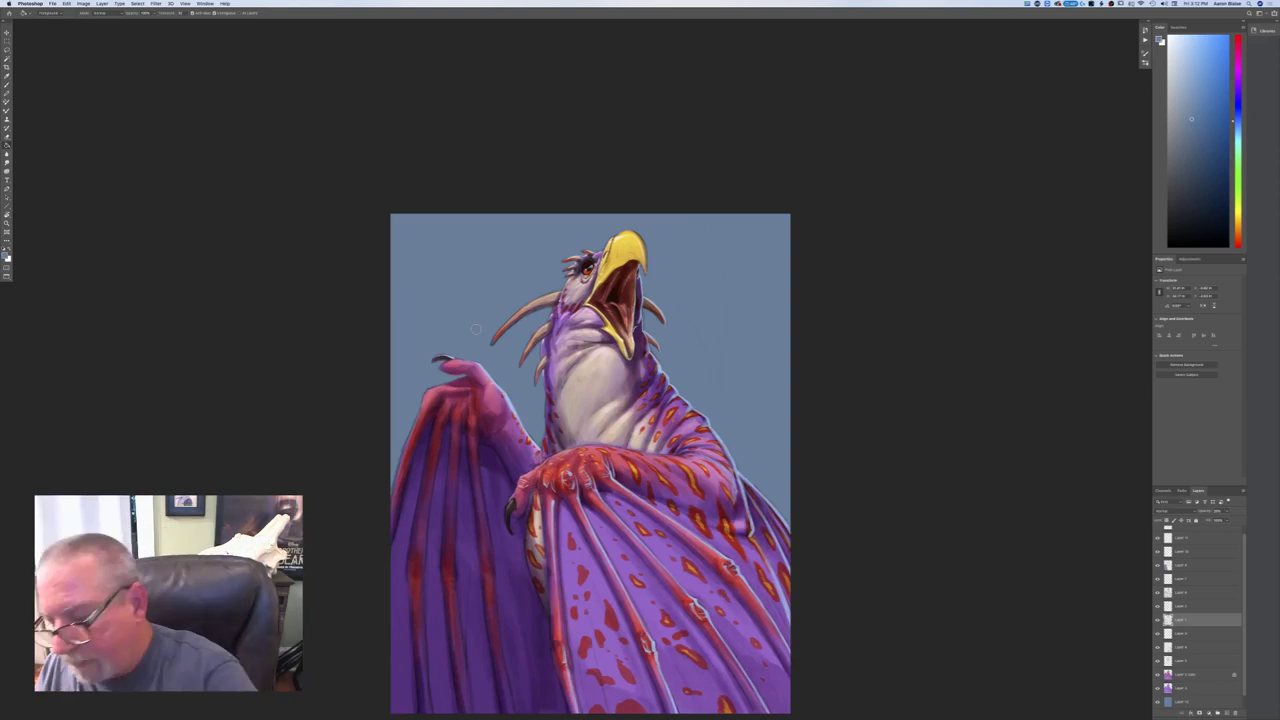
left_click(1192, 701)
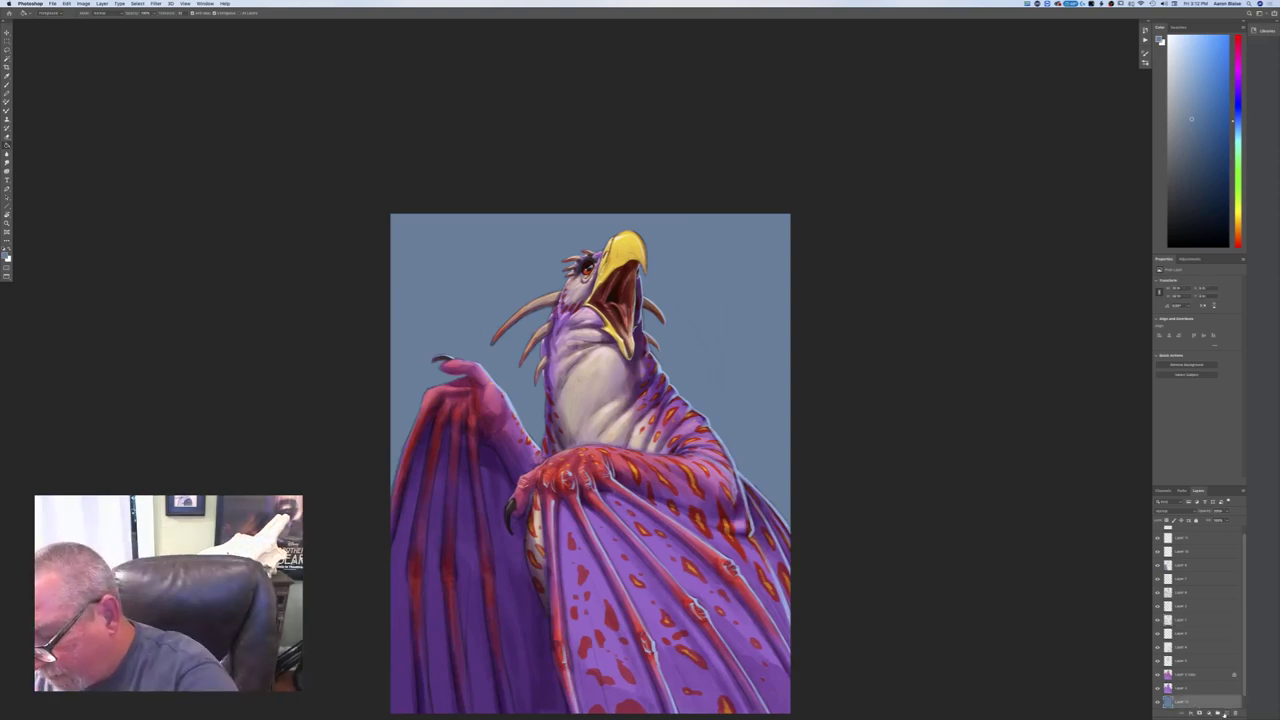
left_click(1225, 713)
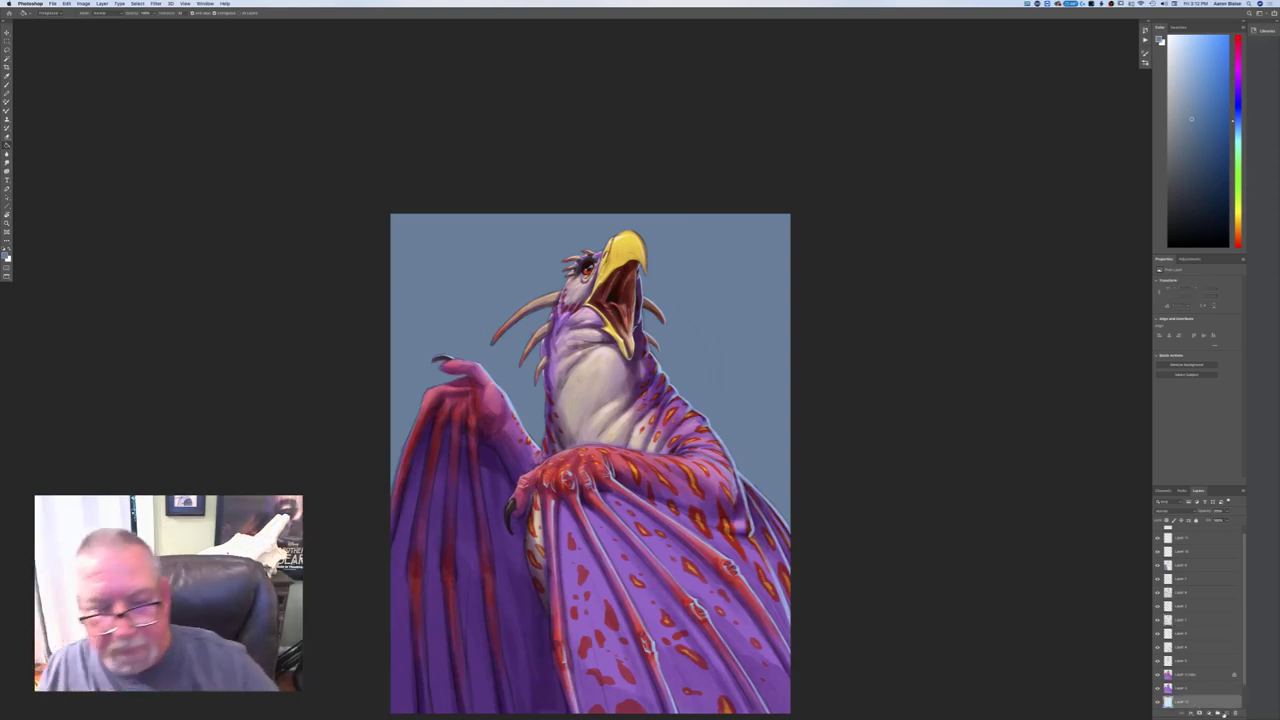
- Set the foreground colour to a lighter, more saturated sky blue
left_click(7, 254)
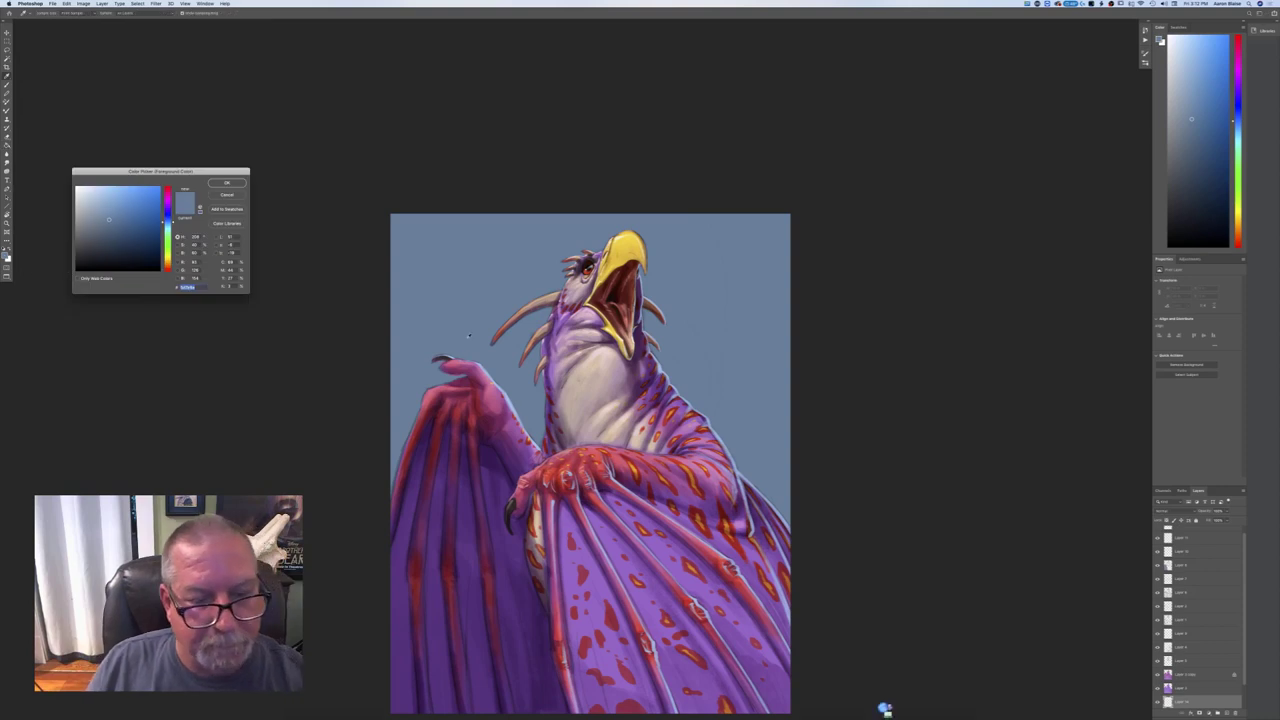
left_click(124, 202)
left_click(214, 184)
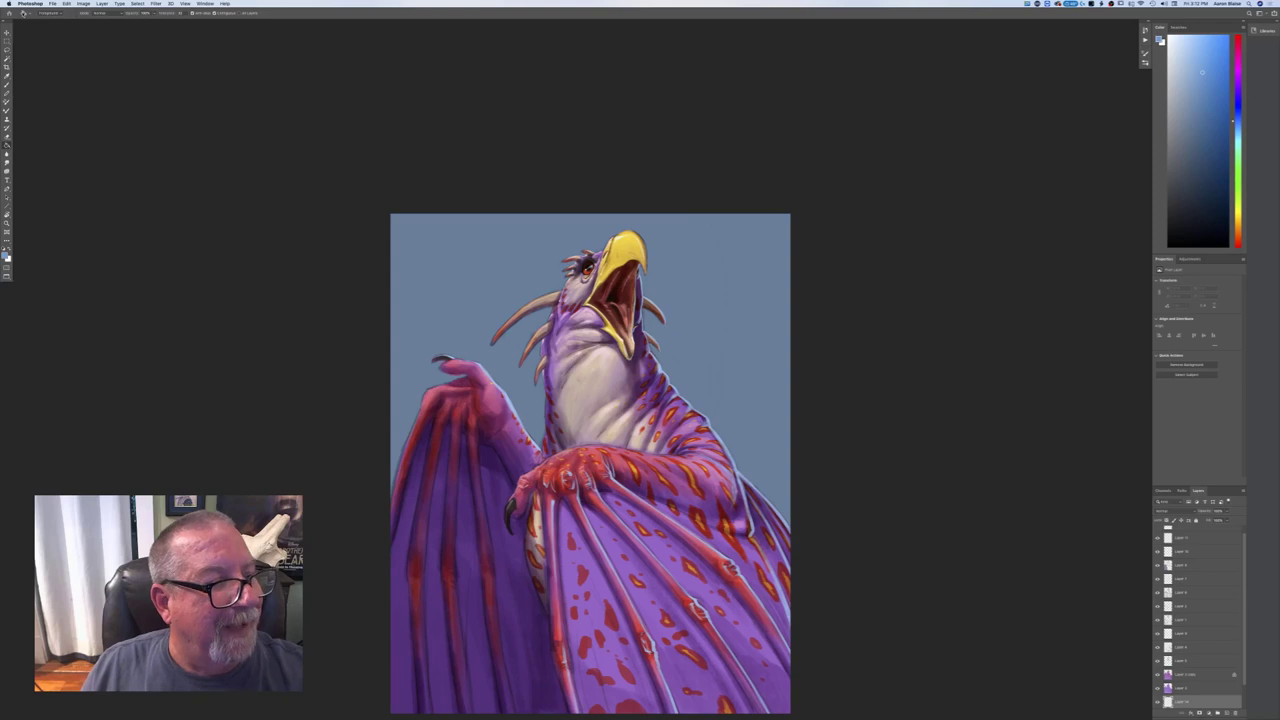
- Switch to the Brush tool and choose a textured, flat oval brush preset for painting the sky
left_click(24, 12)
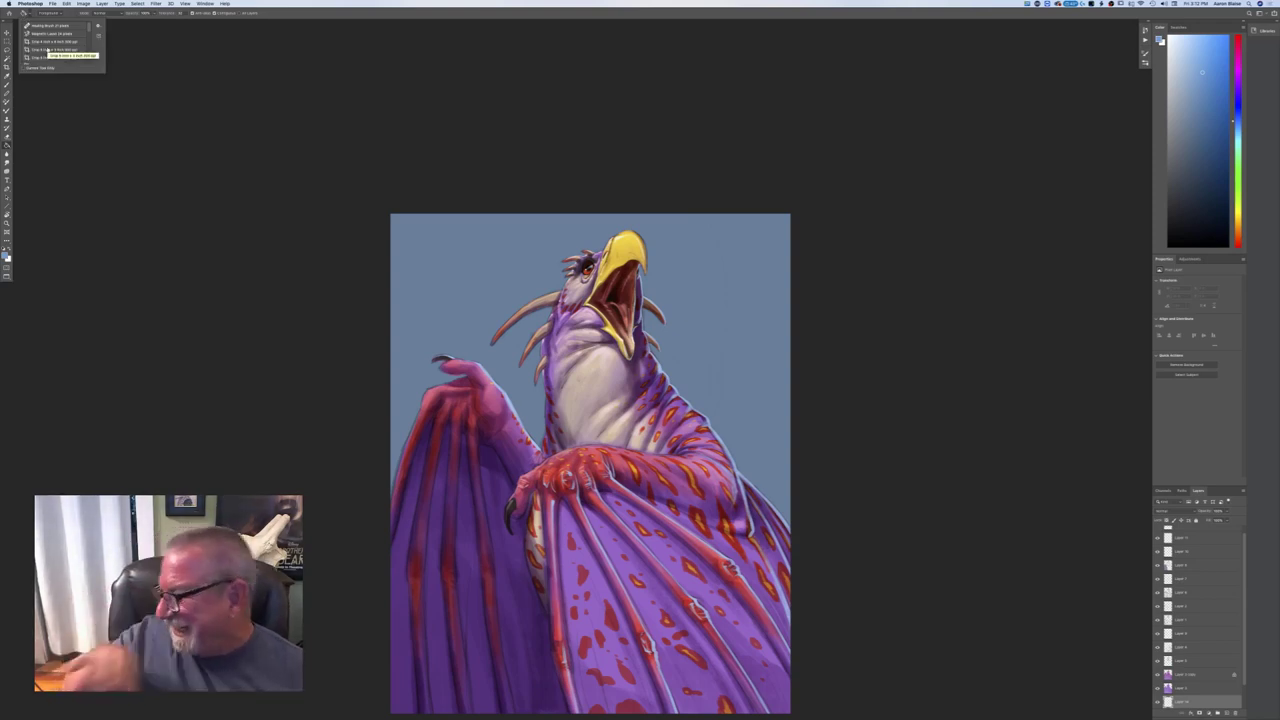
left_click(91, 163)
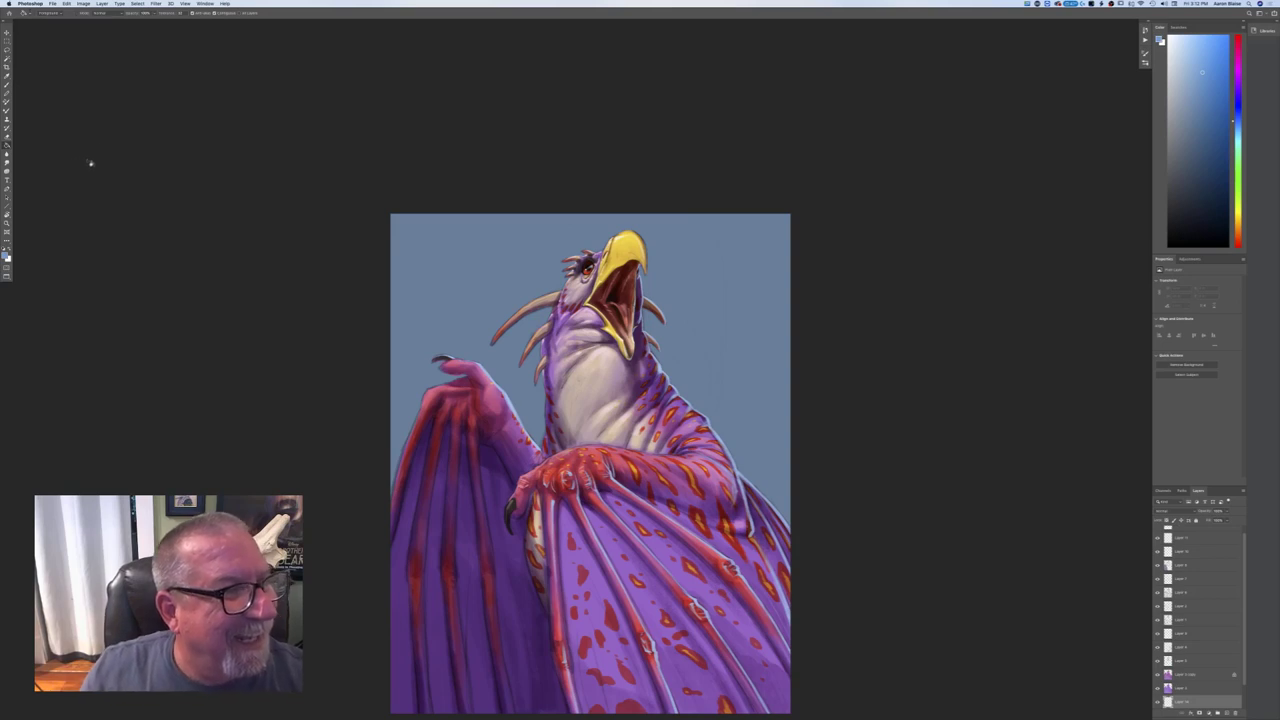
left_click(7, 97)
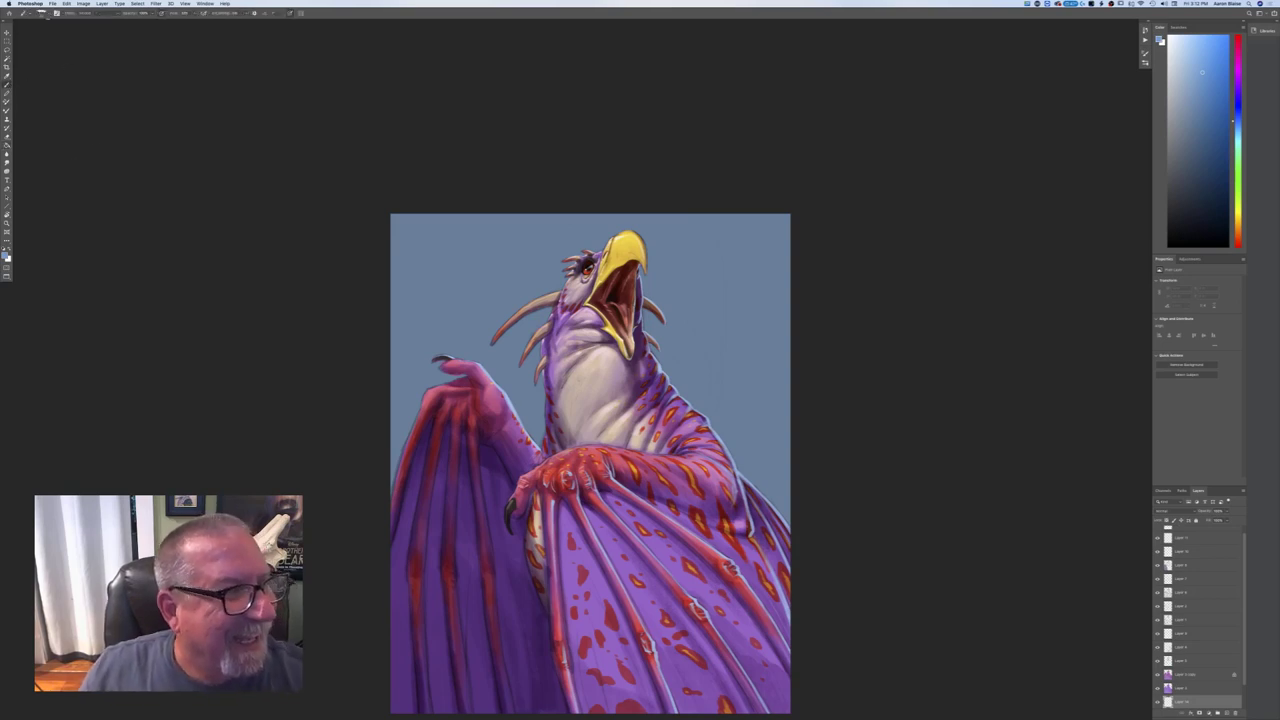
left_click(48, 14)
double_click(106, 99)
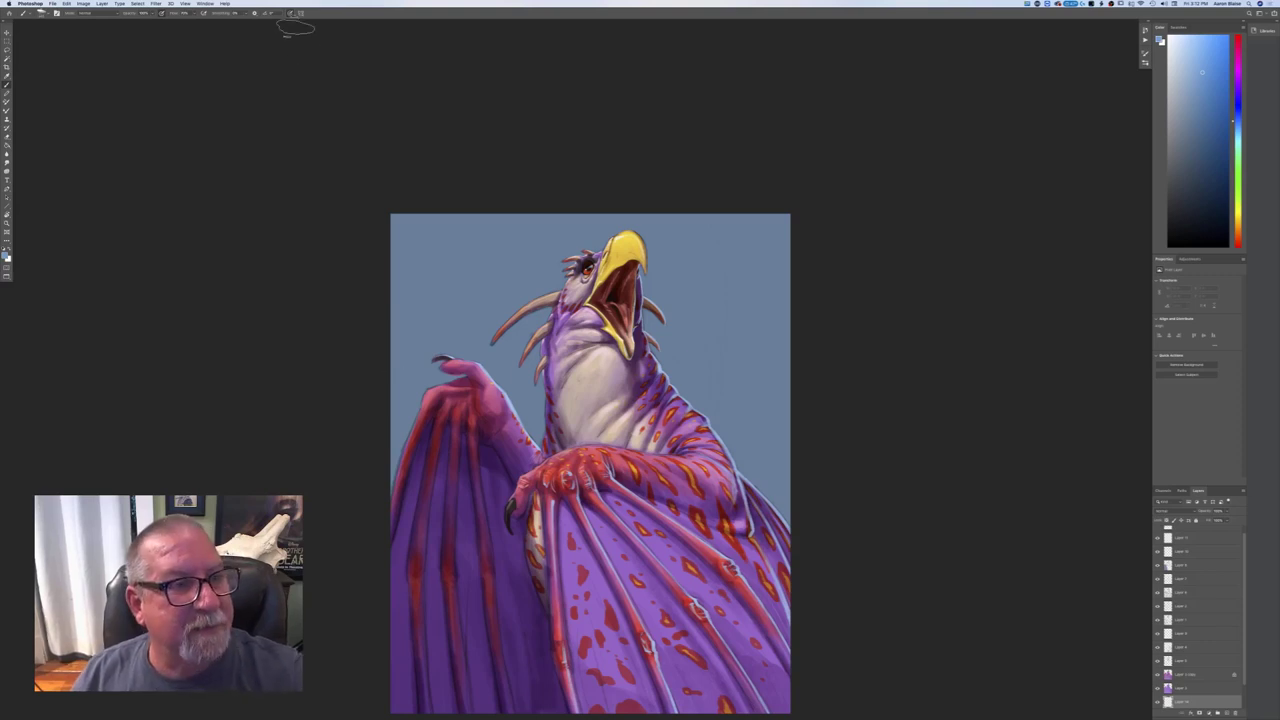
- Paint loose sky-blue strokes over the whole background behind the creature and check the full painting
left_click_drag(762, 464, 757, 424)
mouse_move(785, 500)
left_mouse_down()
mouse_move(746, 412)
mouse_move(782, 405)
mouse_move(797, 360)
left_mouse_up()
left_click_drag(785, 310, 732, 218)
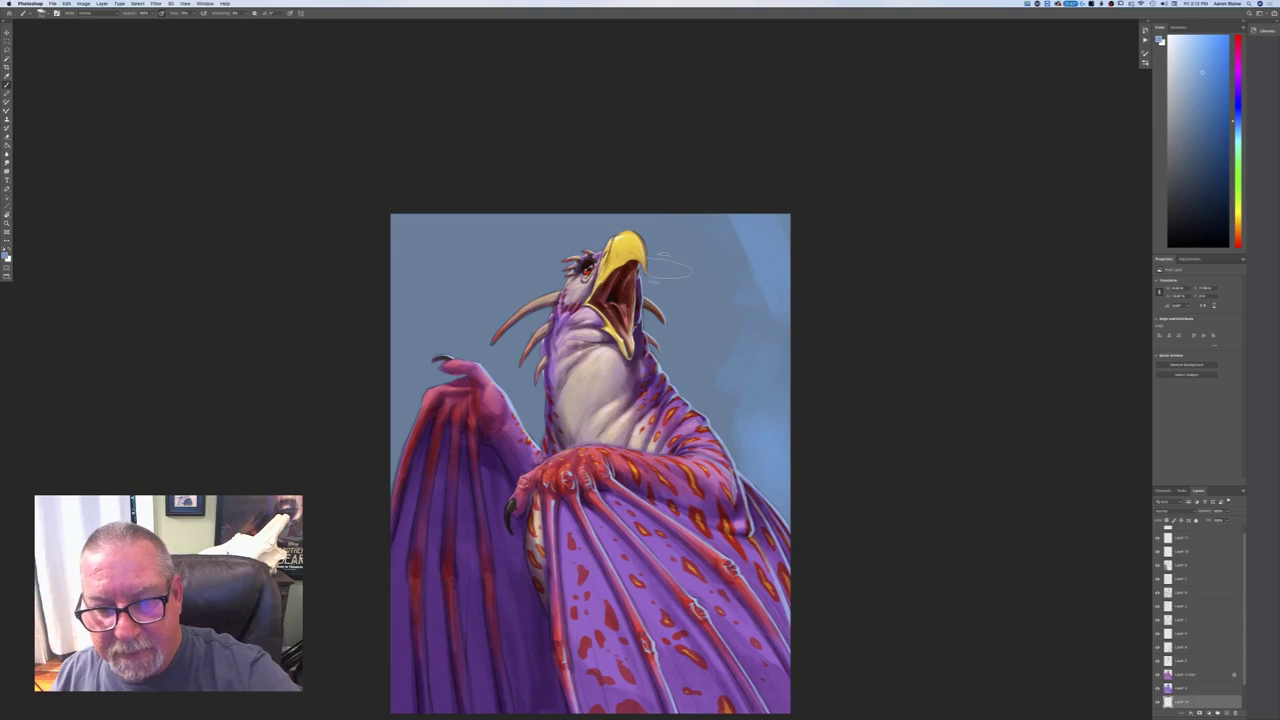
key("ctrl+equal")
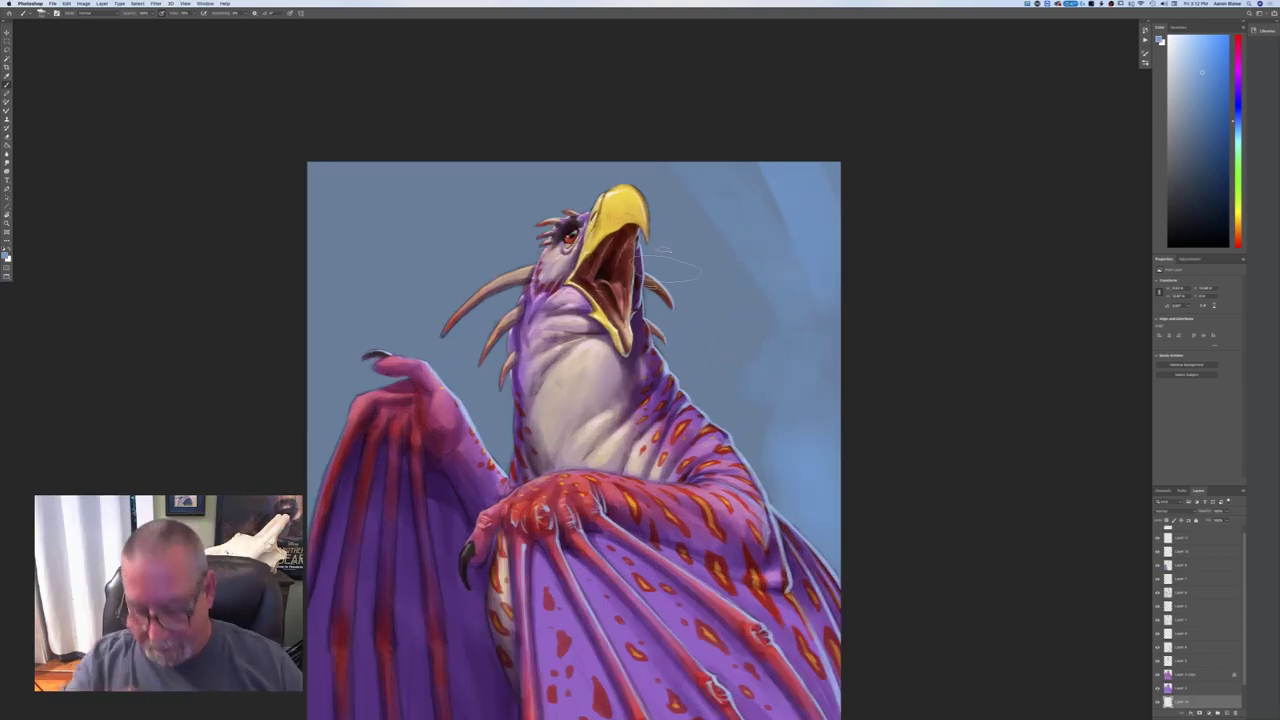
mouse_move(787, 195)
left_mouse_down()
mouse_move(750, 305)
mouse_move(680, 260)
mouse_move(690, 230)
mouse_move(598, 150)
left_mouse_up()
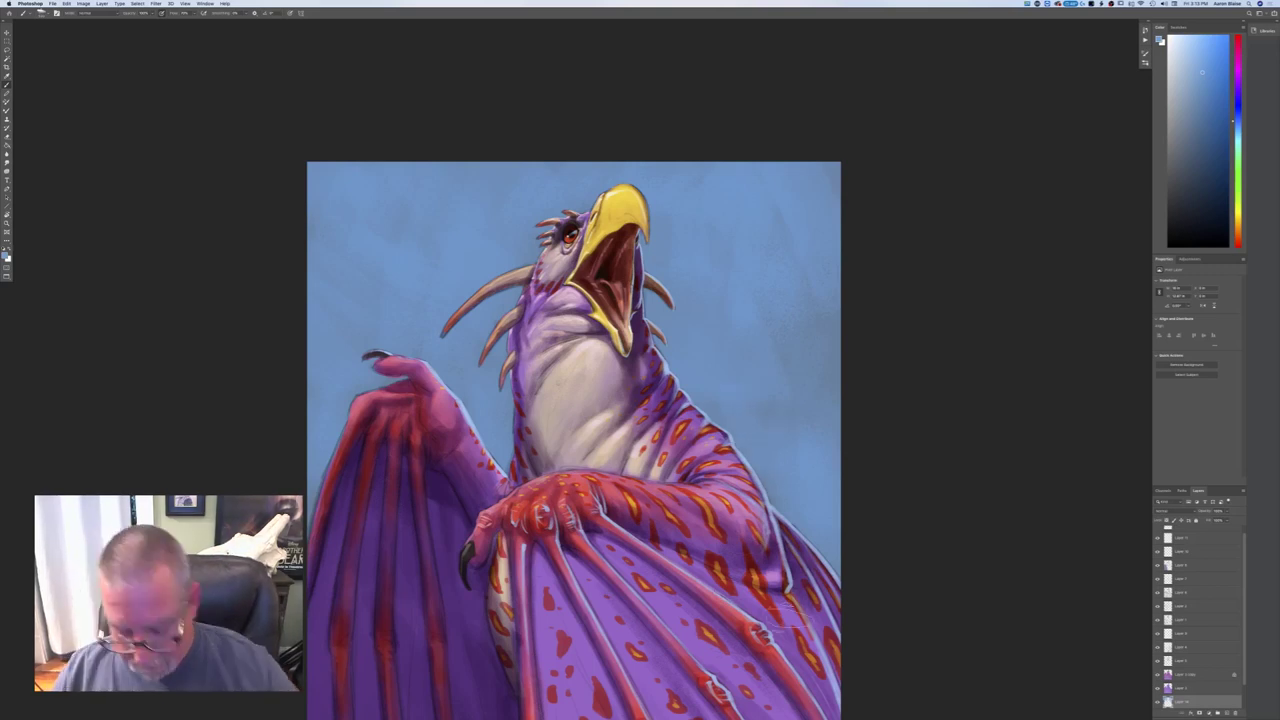
key("super+minus")
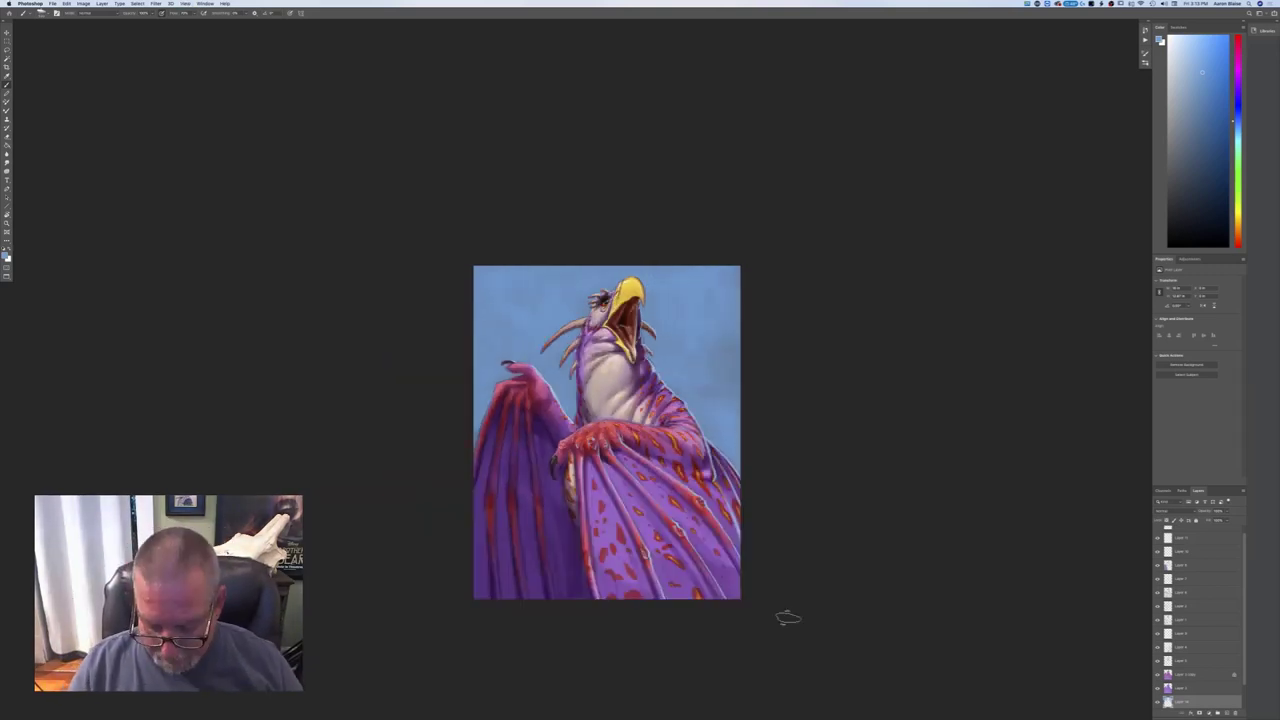
key("super+plus")
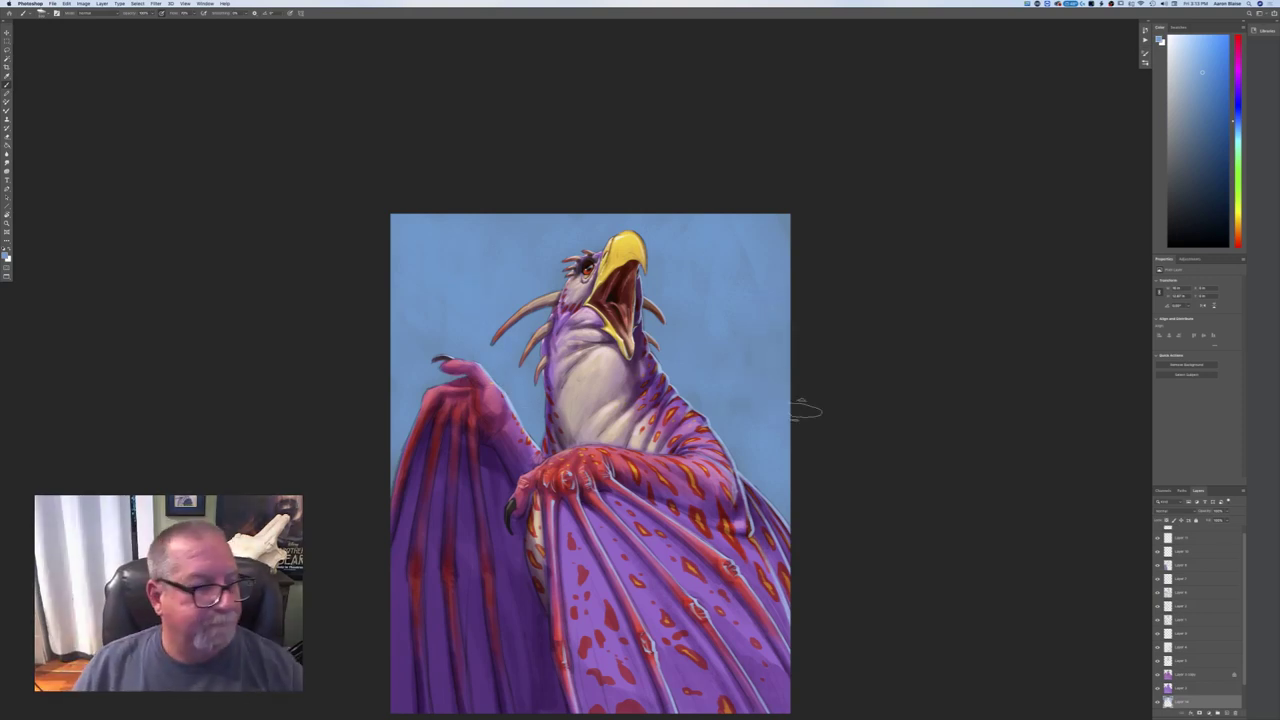
- Set the foreground colour to a more saturated blue and deepen the upper part of the sky with it
left_click(5, 255)
left_click(142, 199)
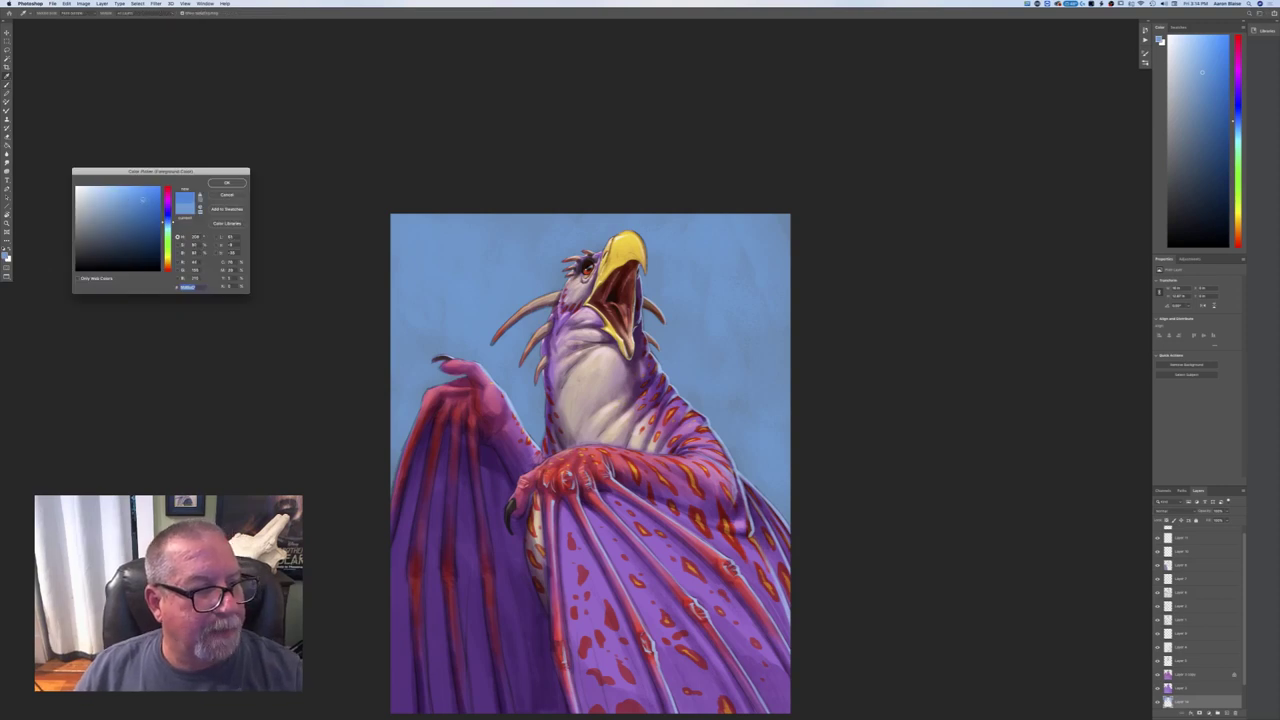
left_click(222, 184)
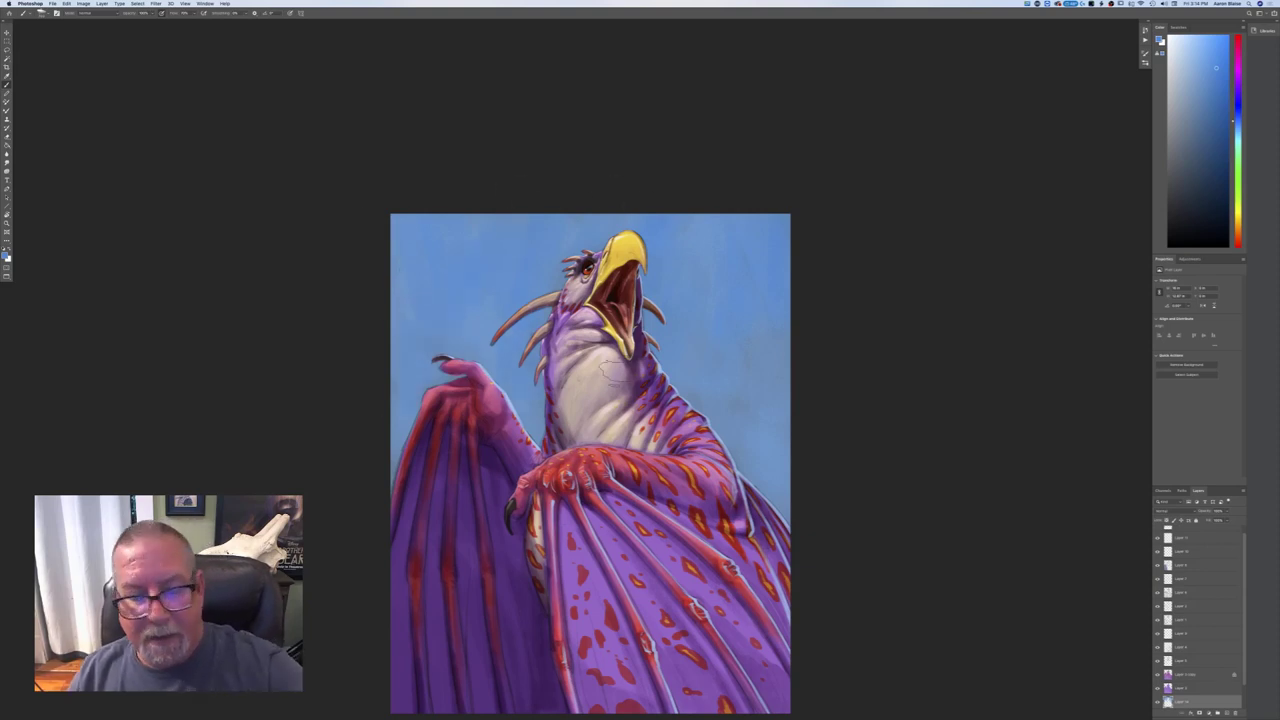
- Set the foreground colour to a pale cyan-blue and brush it into the lower sky on both sides of the creature
left_click(6, 255)
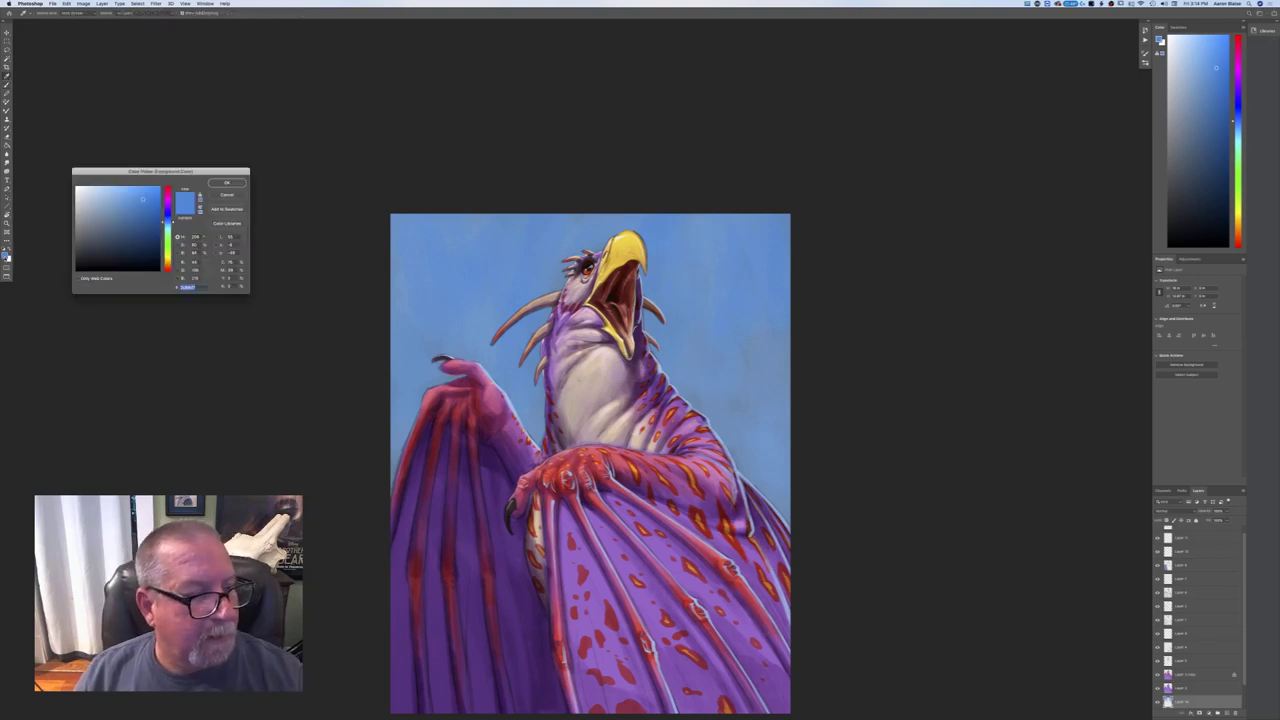
left_click(119, 204)
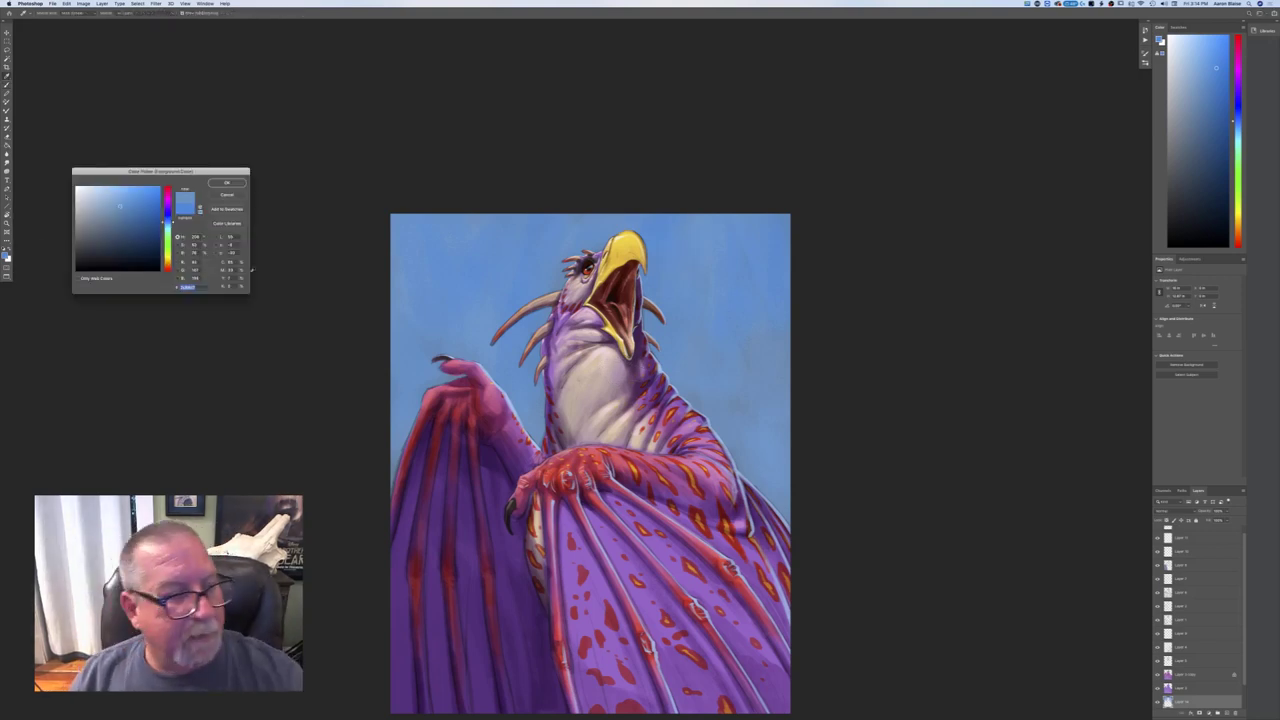
left_click(167, 228)
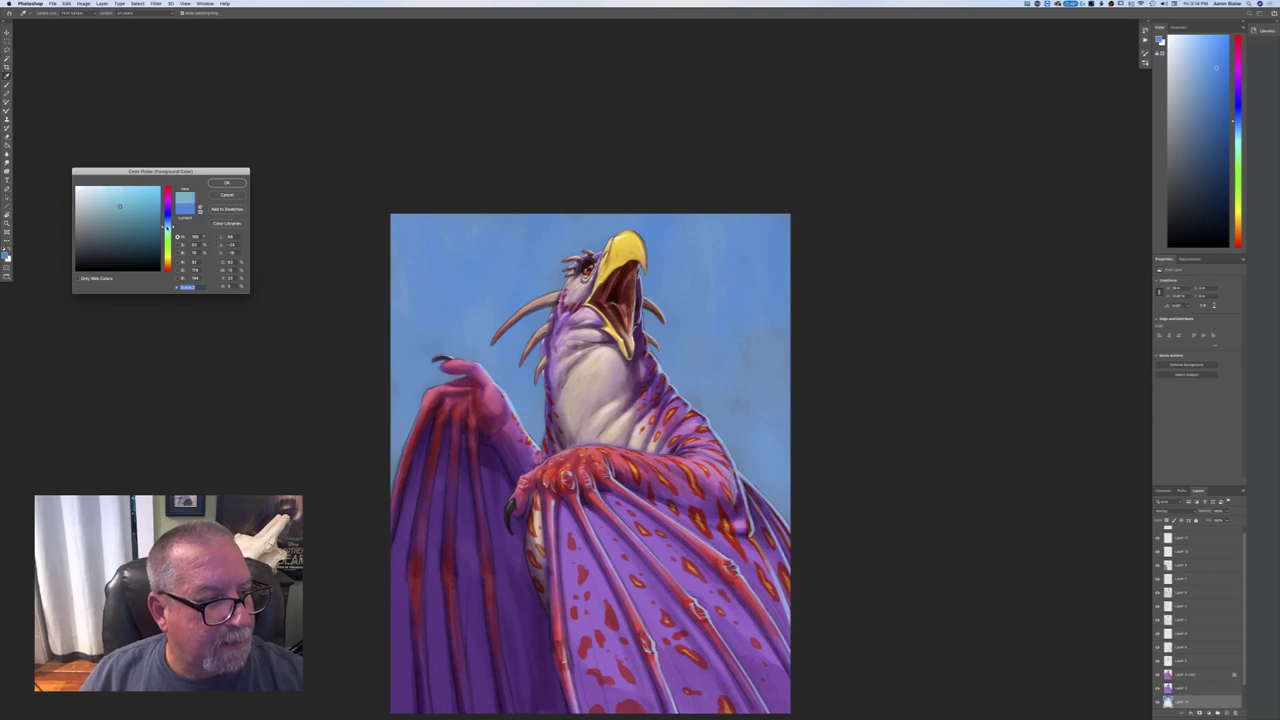
left_click(227, 183)
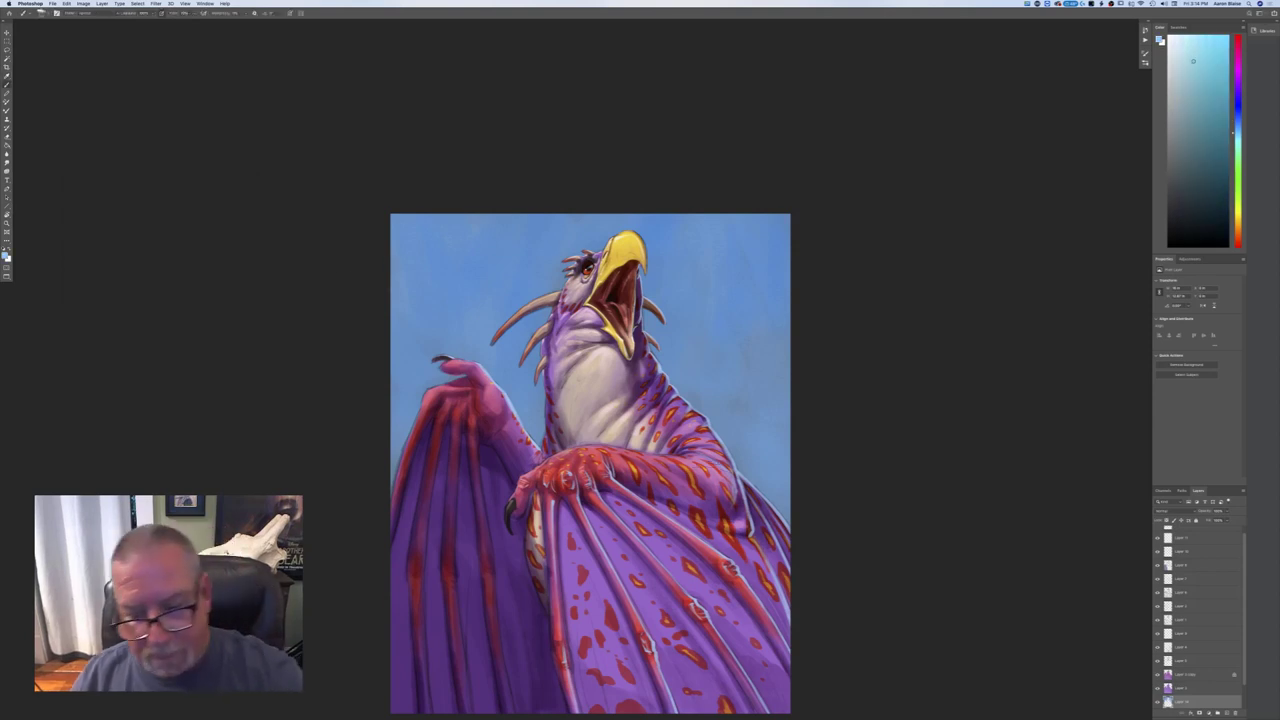
left_click_drag(776, 462, 774, 500)
mouse_move(770, 410)
left_mouse_down()
mouse_move(748, 455)
mouse_move(722, 408)
mouse_move(760, 436)
left_mouse_up()
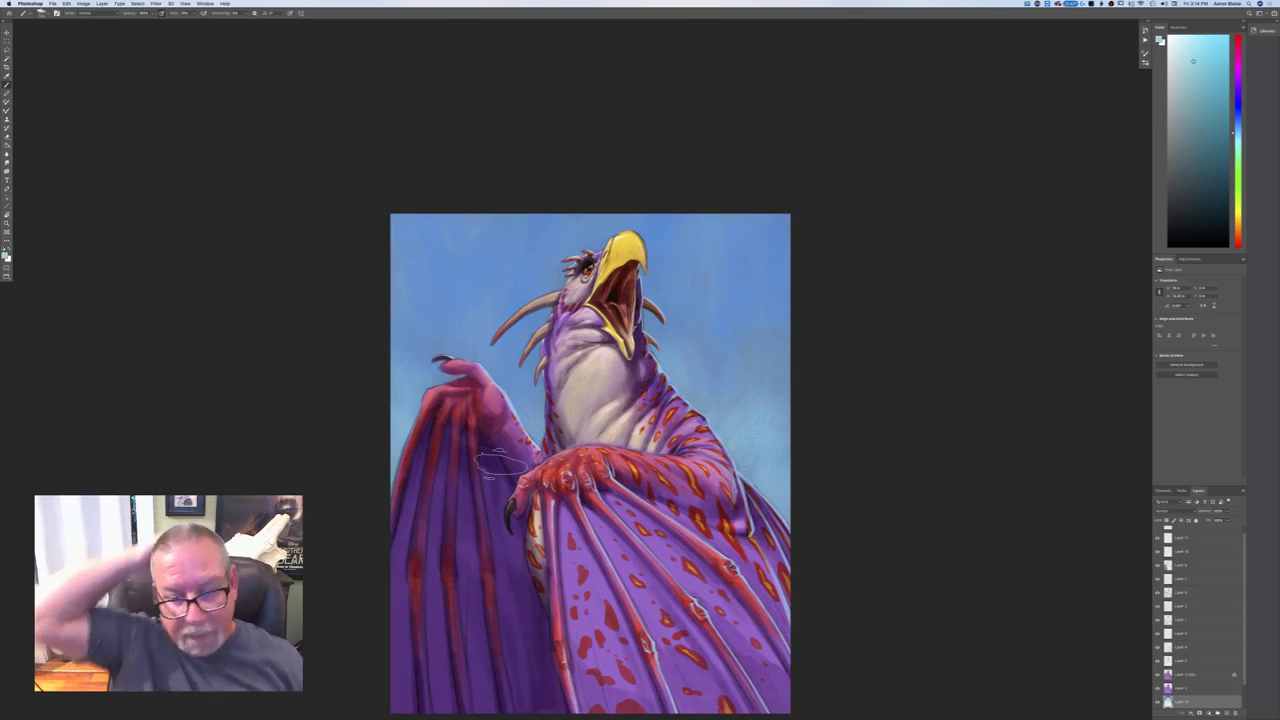
- Choose a ragged, cloud-shaped sampled brush preset and add a new empty layer above the painted sky
left_click(40, 12)
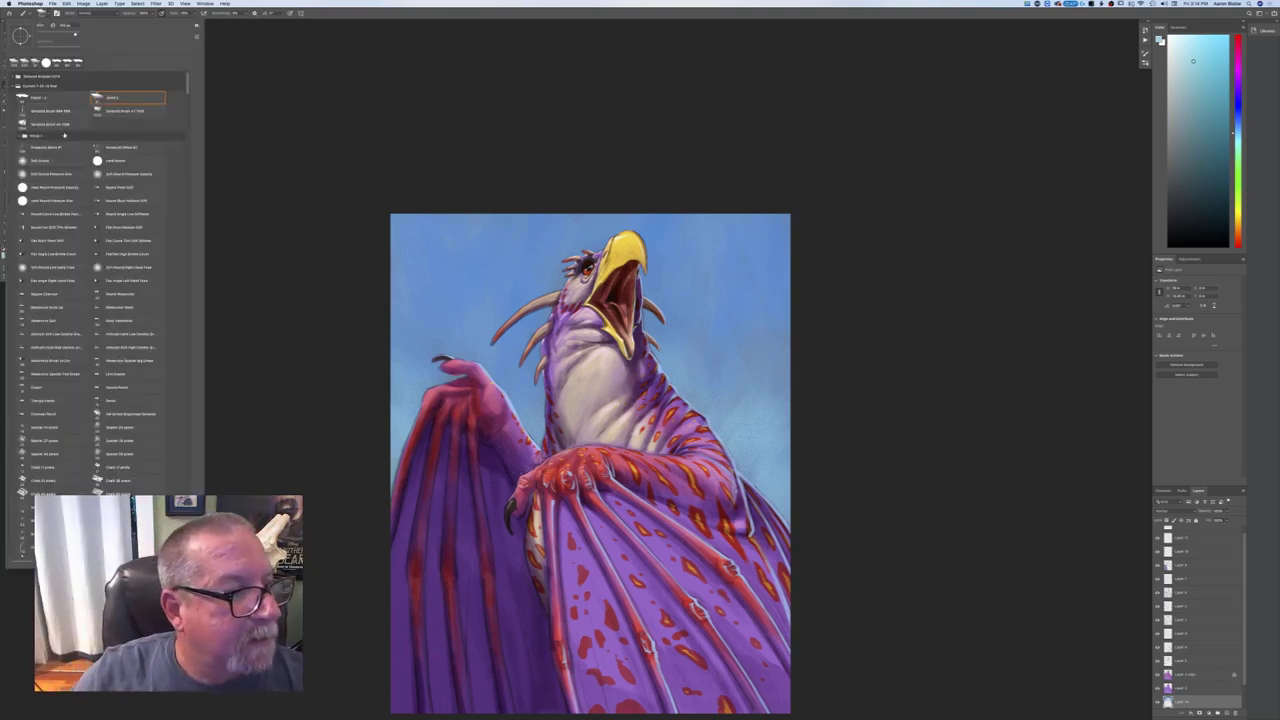
left_click(50, 123)
left_click(328, 240)
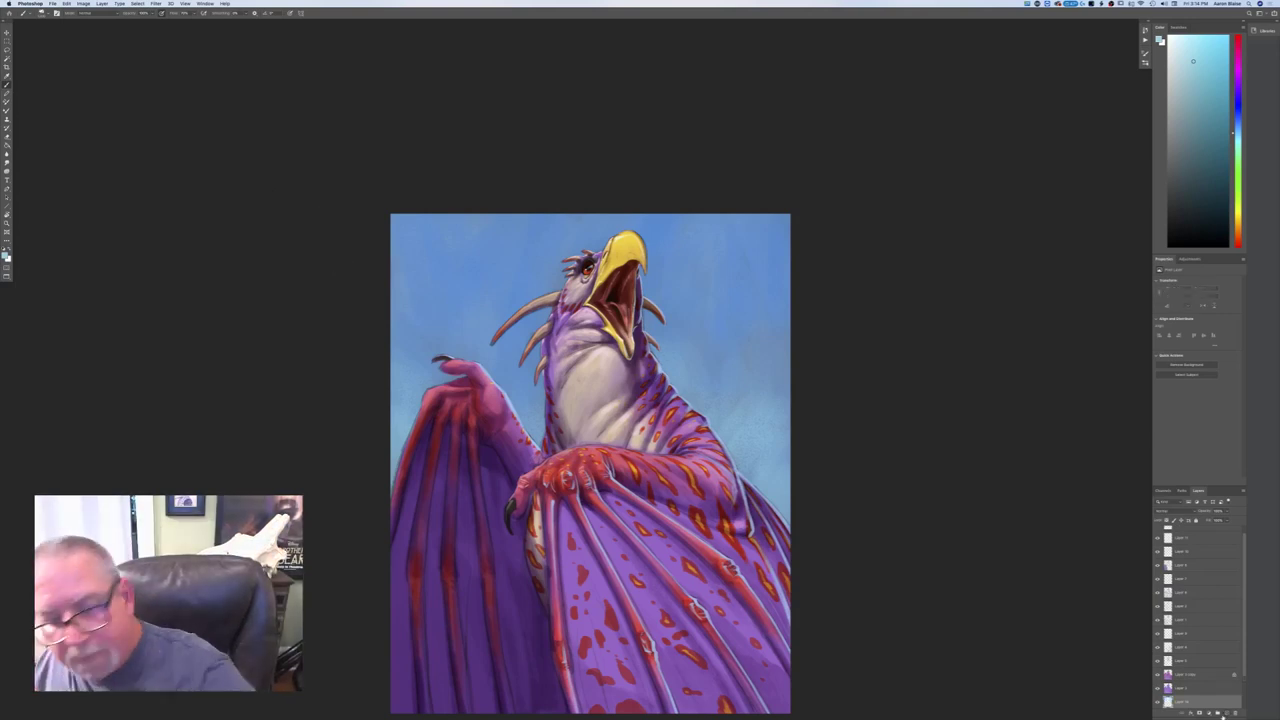
- Set the foreground colour to a very pale, greenish white for the clouds
left_click(6, 254)
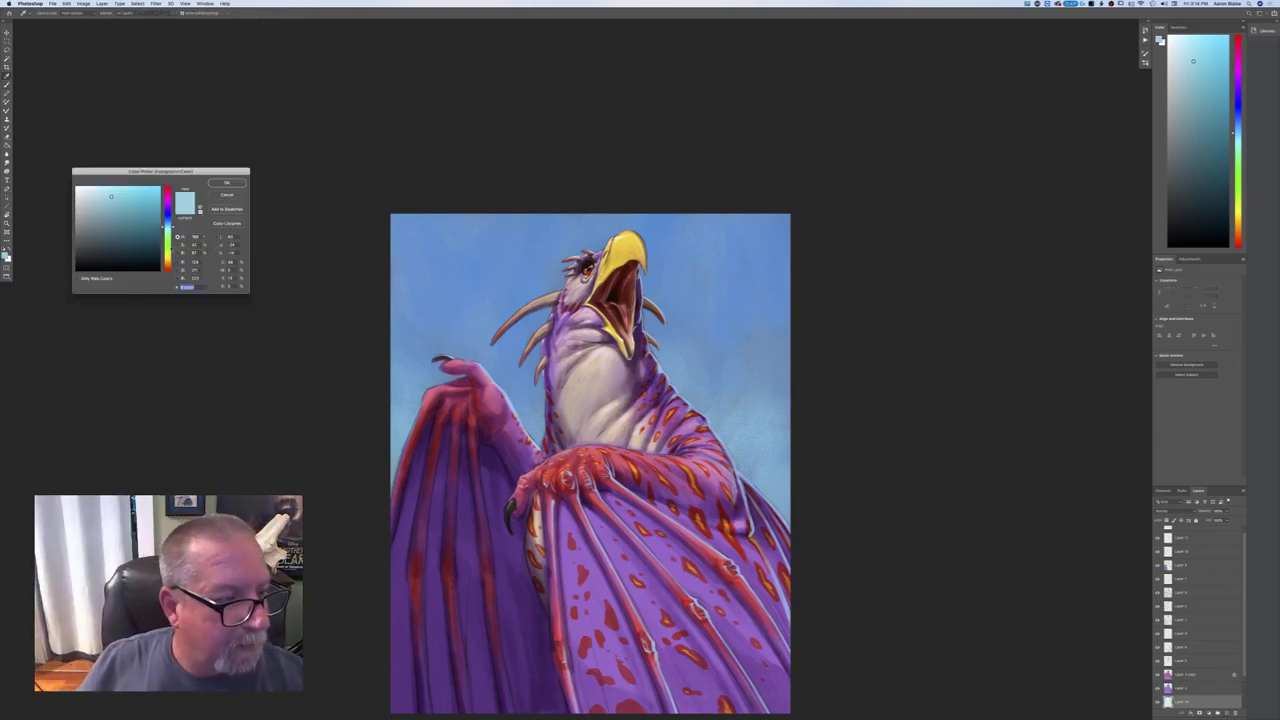
left_click_drag(167, 229, 168, 233)
left_click(93, 188)
left_click(217, 186)
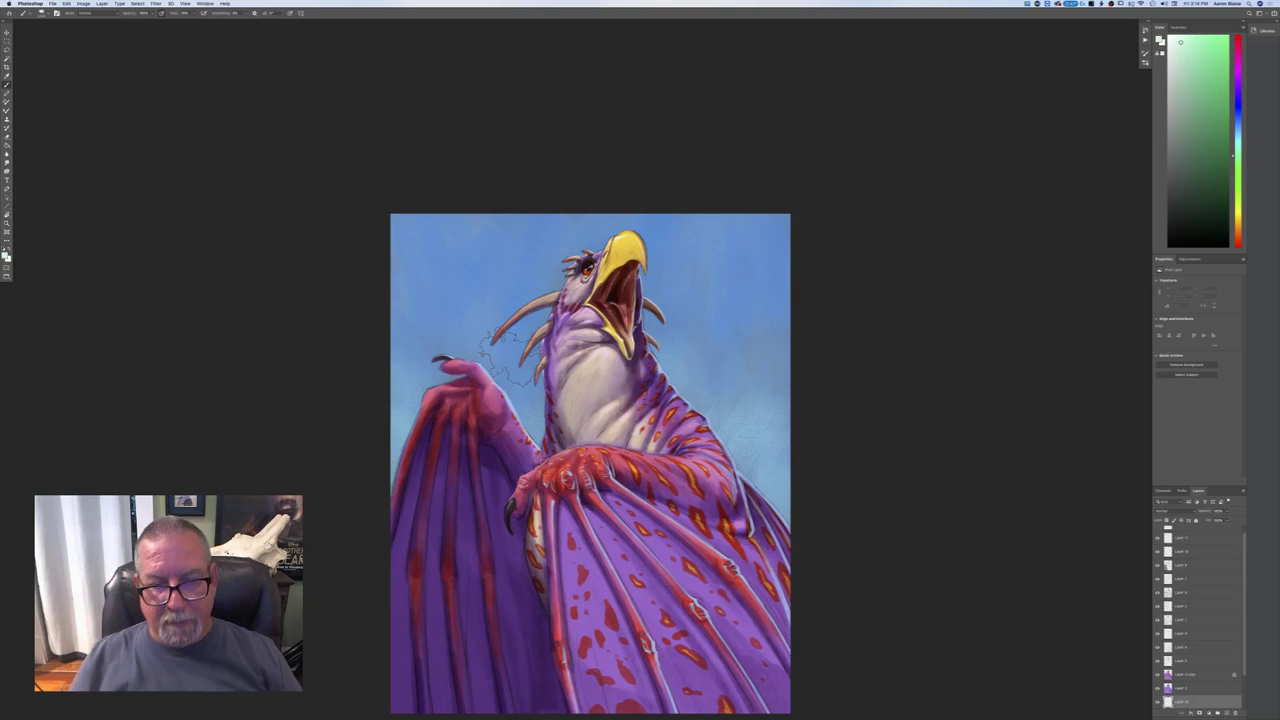
- Paint soft, pale clouds across the sky on both sides of the creature's head, neck and raised hand
mouse_move(784, 338)
left_mouse_down()
mouse_move(685, 290)
mouse_move(780, 370)
mouse_move(720, 320)
mouse_move(545, 265)
mouse_move(430, 195)
mouse_move(460, 210)
left_mouse_up()
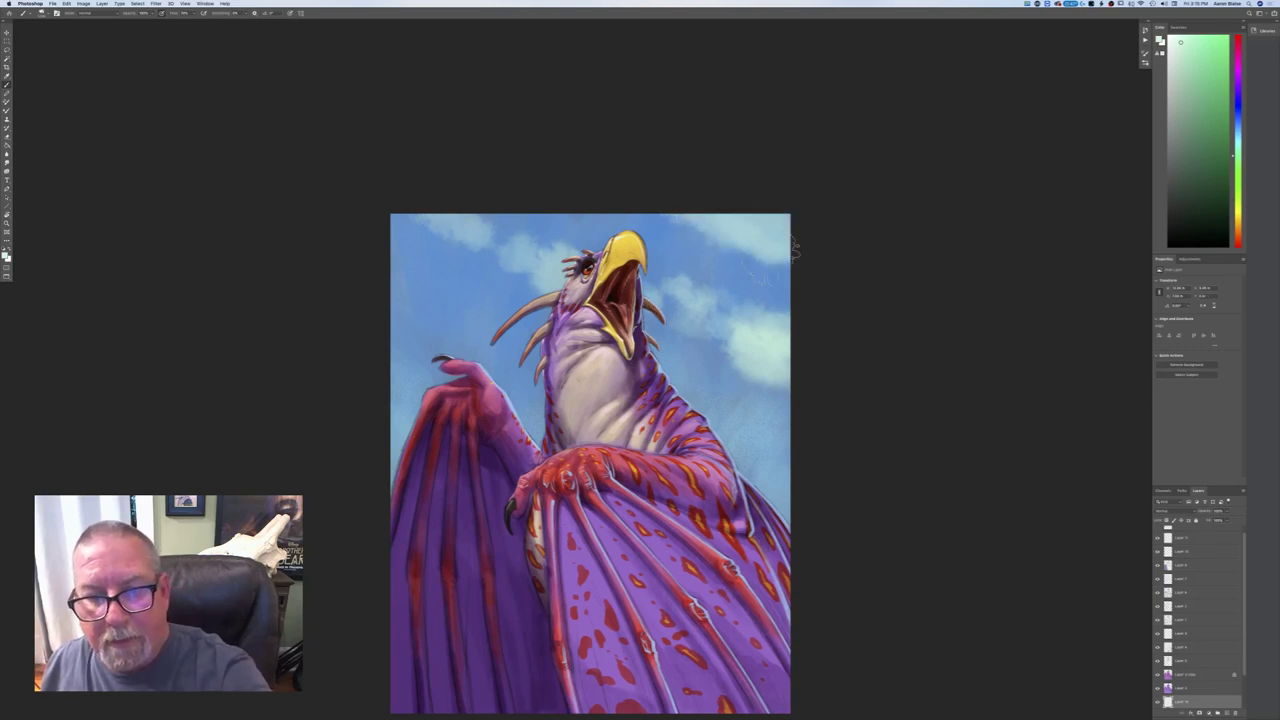
mouse_move(790, 250)
left_mouse_down()
mouse_move(772, 290)
mouse_move(705, 232)
left_mouse_up()
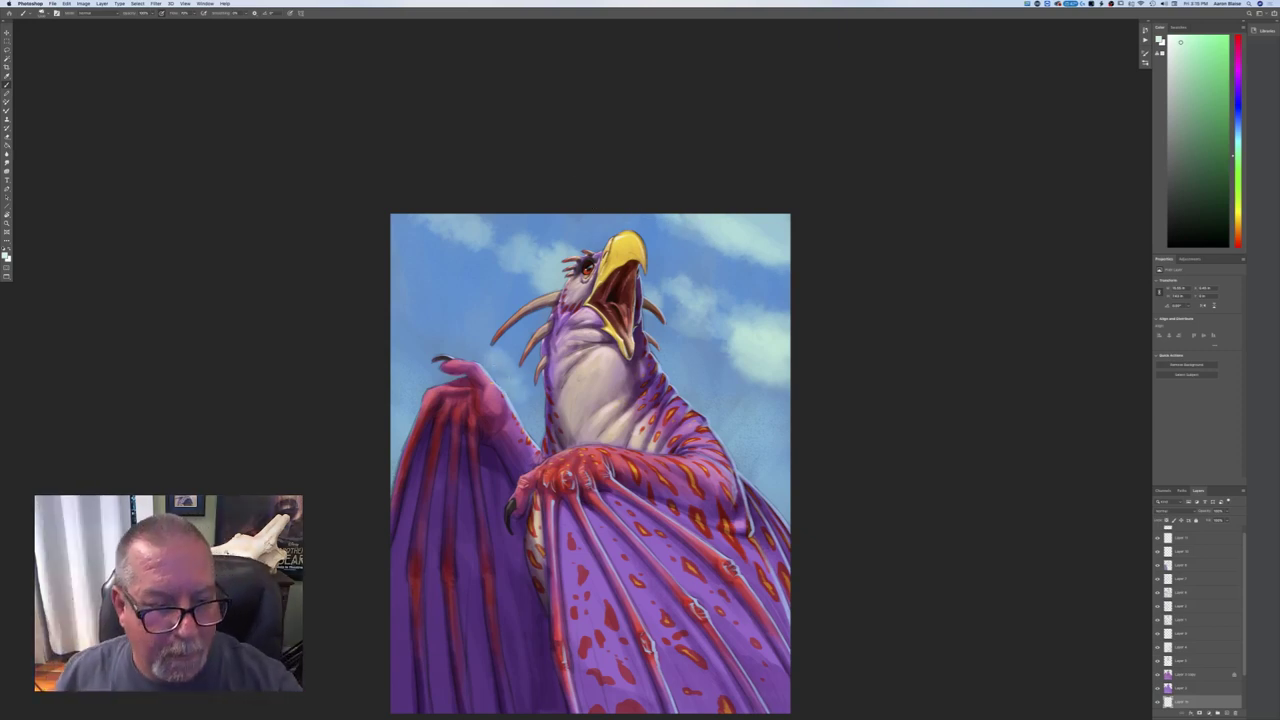
left_click_drag(506, 220, 530, 276)
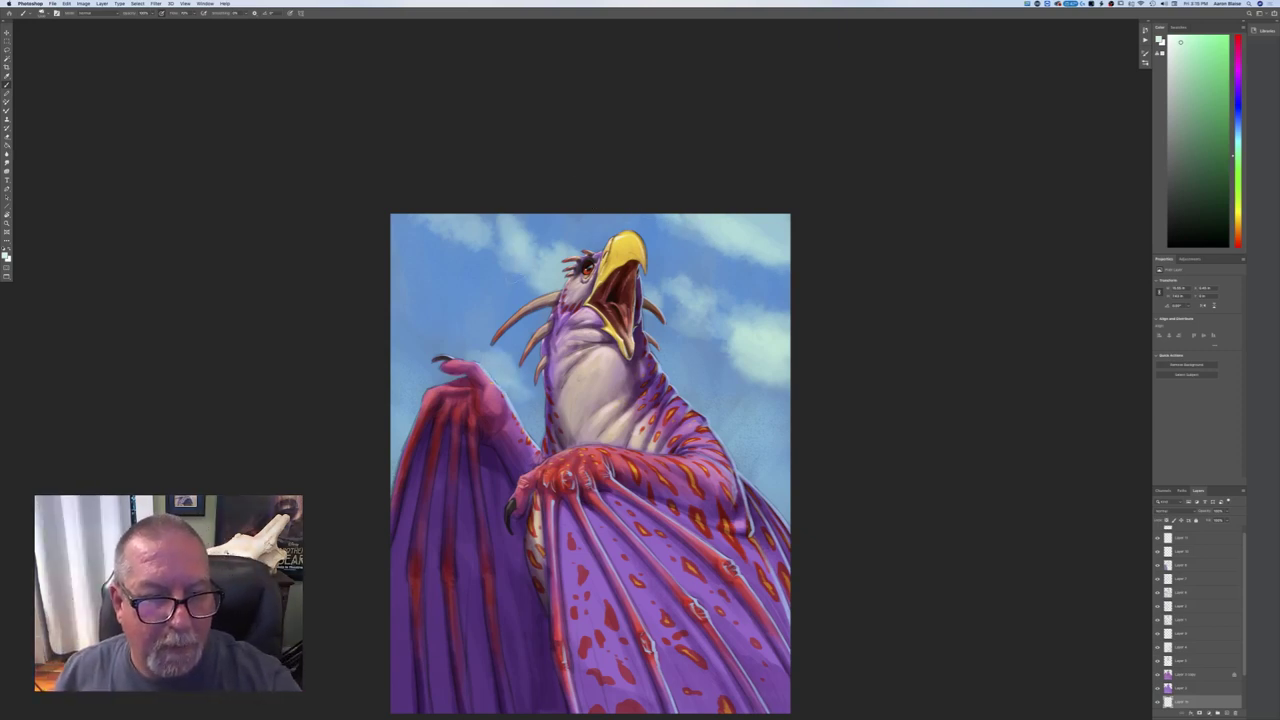
mouse_move(466, 348)
left_mouse_down()
mouse_move(424, 334)
mouse_move(430, 362)
mouse_move(364, 316)
mouse_move(388, 328)
mouse_move(383, 308)
mouse_move(410, 308)
left_mouse_up()
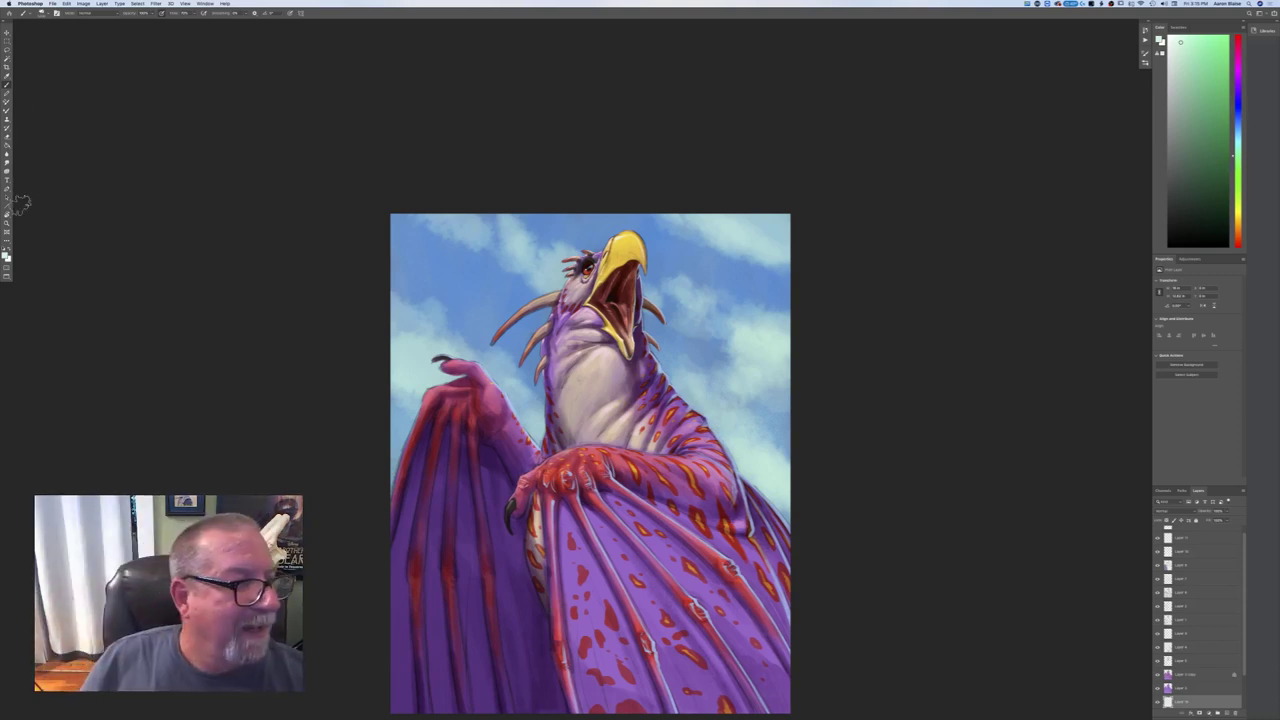
- Choose a different sampled brush preset, build up the clouds with more broken texture, and check the whole painting
left_click(41, 13)
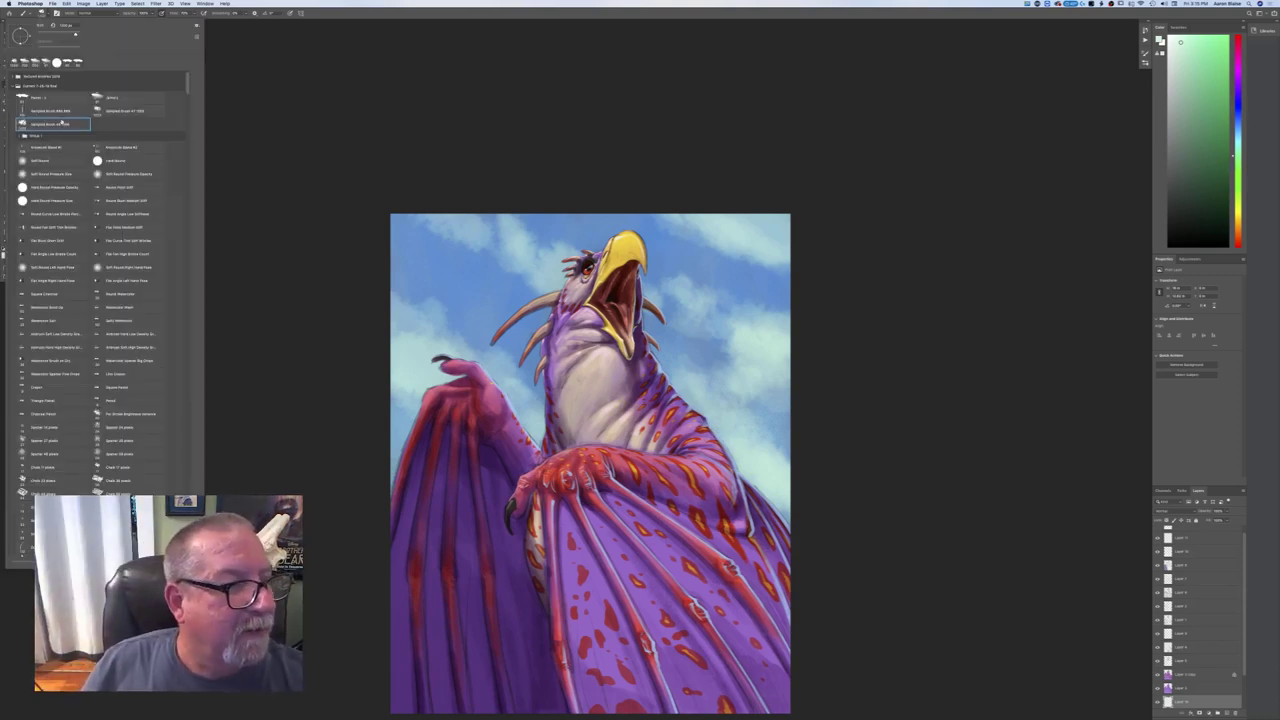
left_click(104, 111)
key("Return")
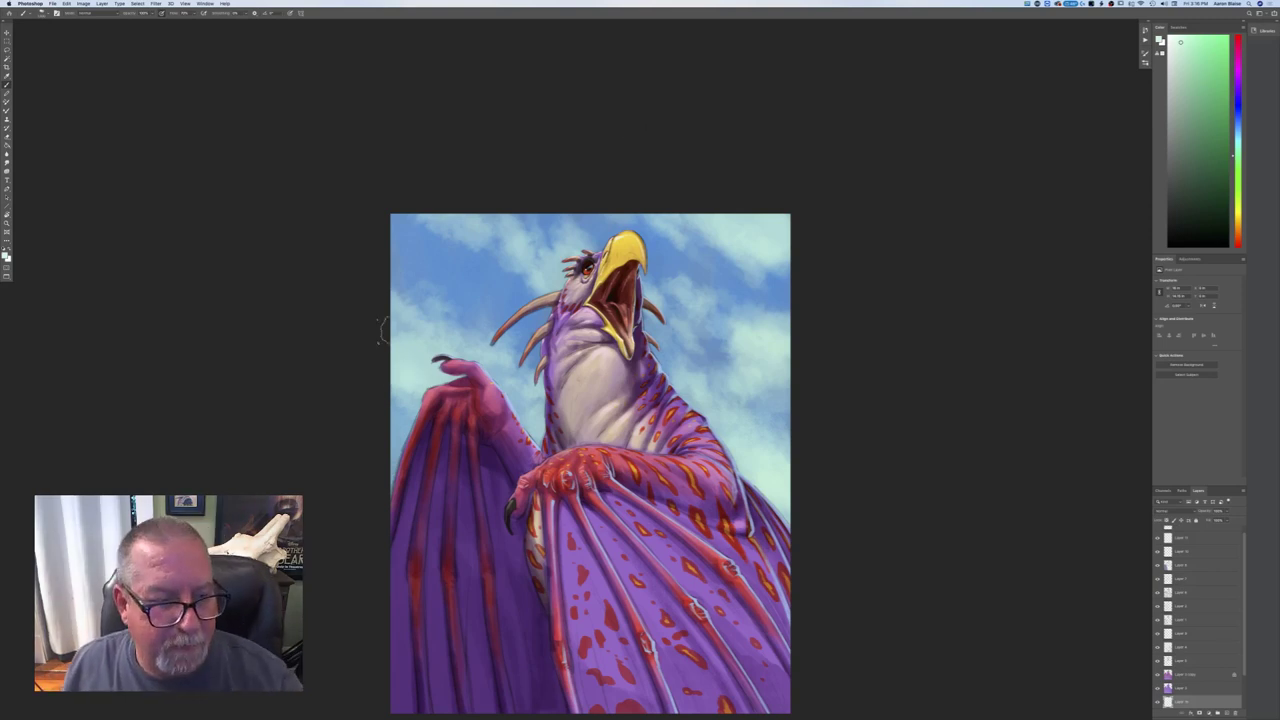
key("super+minus")
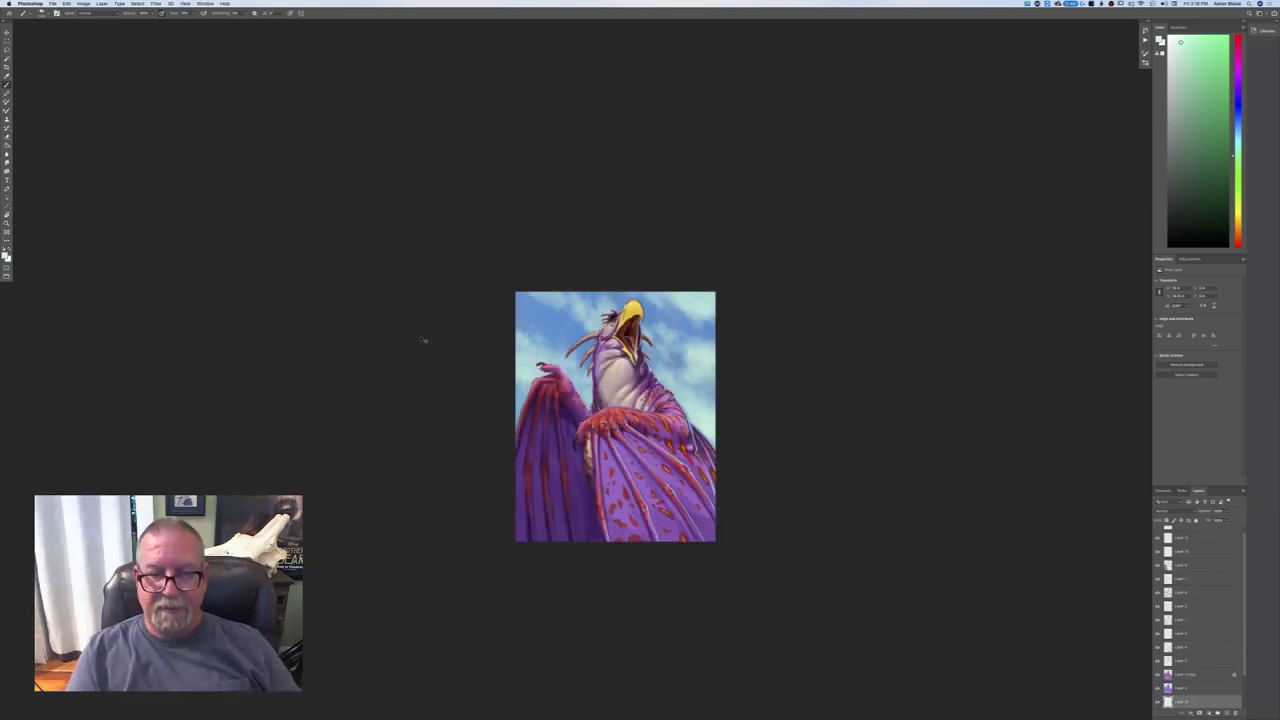
key("super+plus")
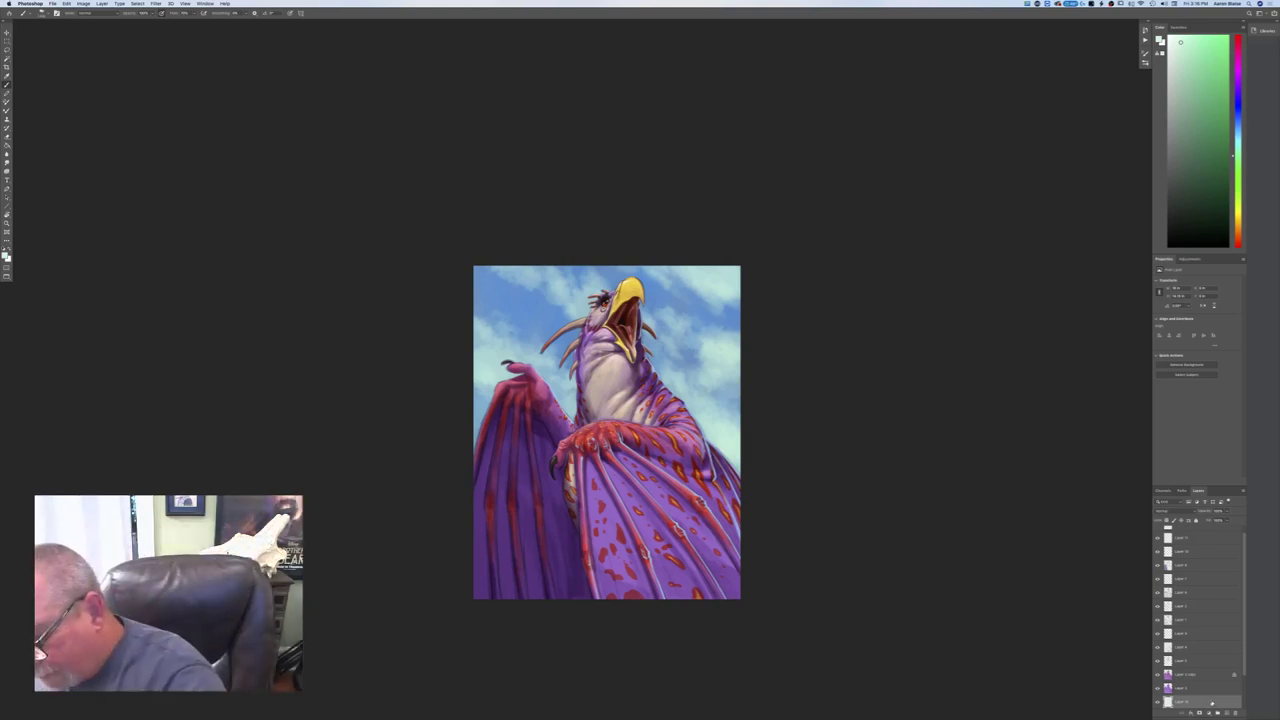
- Clear the existing clouds and paint new soft, pale clouds in the upper sky beside and above the creature's beak
left_click(1158, 701)
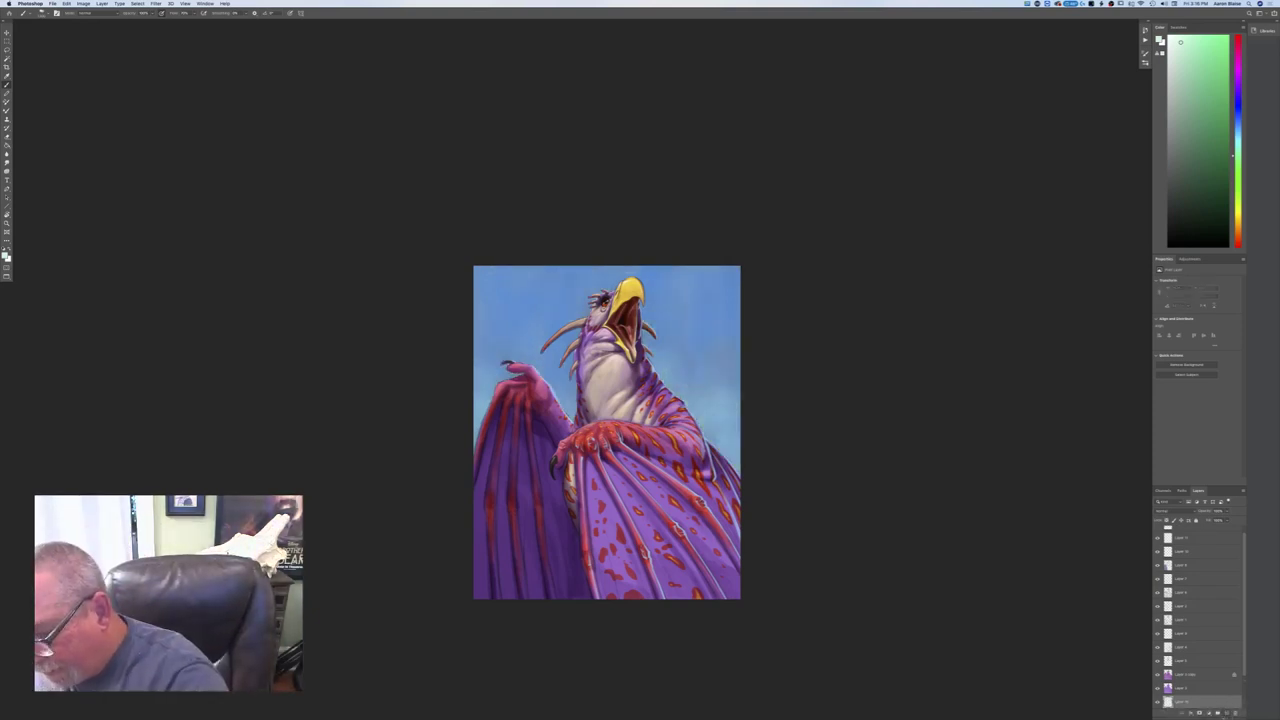
mouse_move(735, 322)
left_mouse_down()
mouse_move(697, 290)
mouse_move(713, 298)
mouse_move(664, 278)
mouse_move(665, 289)
mouse_move(638, 259)
left_mouse_up()
mouse_move(714, 300)
left_mouse_down()
mouse_move(728, 296)
mouse_move(651, 296)
mouse_move(594, 277)
mouse_move(612, 286)
mouse_move(568, 252)
left_mouse_up()
key("super+equal")
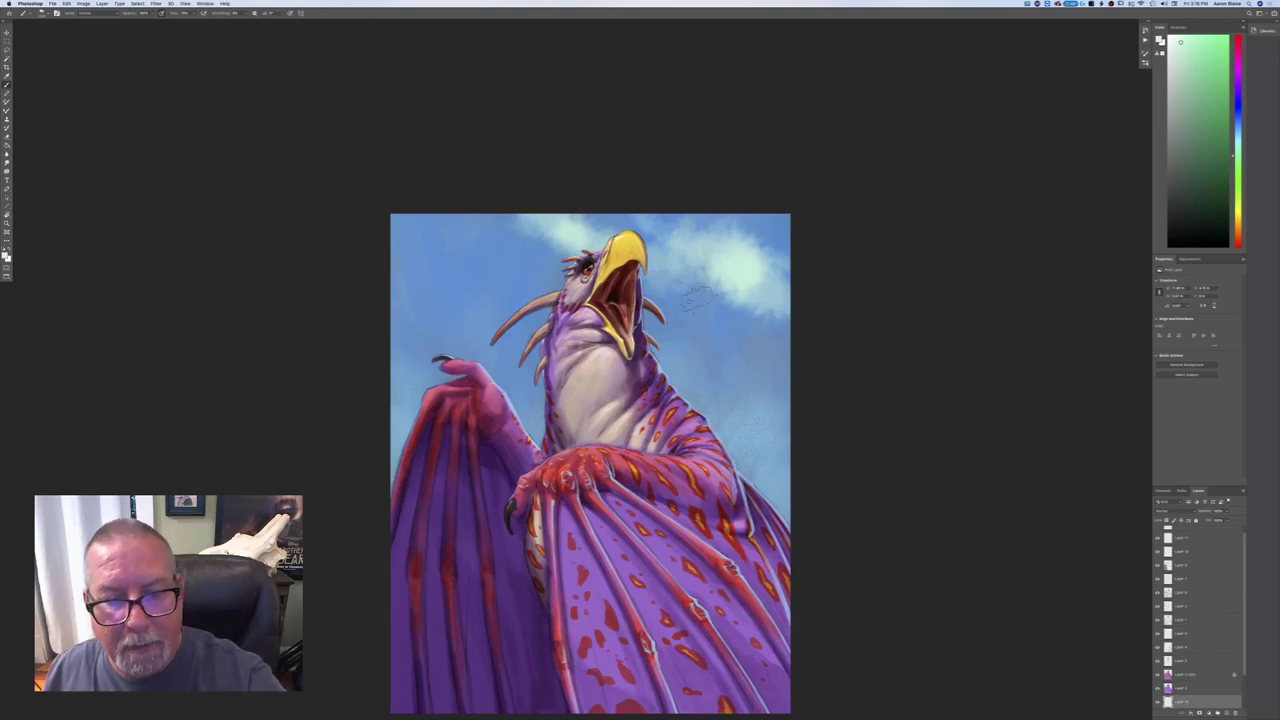
- Paint more pale clouds above the raised hand, behind the horns and beside the neck and shoulder, and check the whole painting
left_click_drag(553, 238, 464, 221)
mouse_move(470, 320)
left_mouse_down()
mouse_move(466, 290)
mouse_move(433, 289)
mouse_move(437, 311)
mouse_move(393, 272)
left_mouse_up()
mouse_move(425, 314)
left_mouse_down()
mouse_move(480, 318)
mouse_move(505, 350)
mouse_move(424, 330)
mouse_move(440, 342)
left_mouse_up()
mouse_move(402, 292)
left_mouse_down()
mouse_move(460, 305)
mouse_move(425, 300)
mouse_move(535, 355)
left_mouse_up()
mouse_move(597, 381)
left_mouse_down()
mouse_move(710, 363)
mouse_move(723, 408)
mouse_move(741, 368)
mouse_move(769, 373)
mouse_move(772, 357)
mouse_move(746, 358)
mouse_move(730, 408)
mouse_move(736, 375)
mouse_move(764, 351)
mouse_move(770, 437)
mouse_move(770, 424)
mouse_move(758, 447)
mouse_move(707, 404)
mouse_move(694, 350)
left_mouse_up()
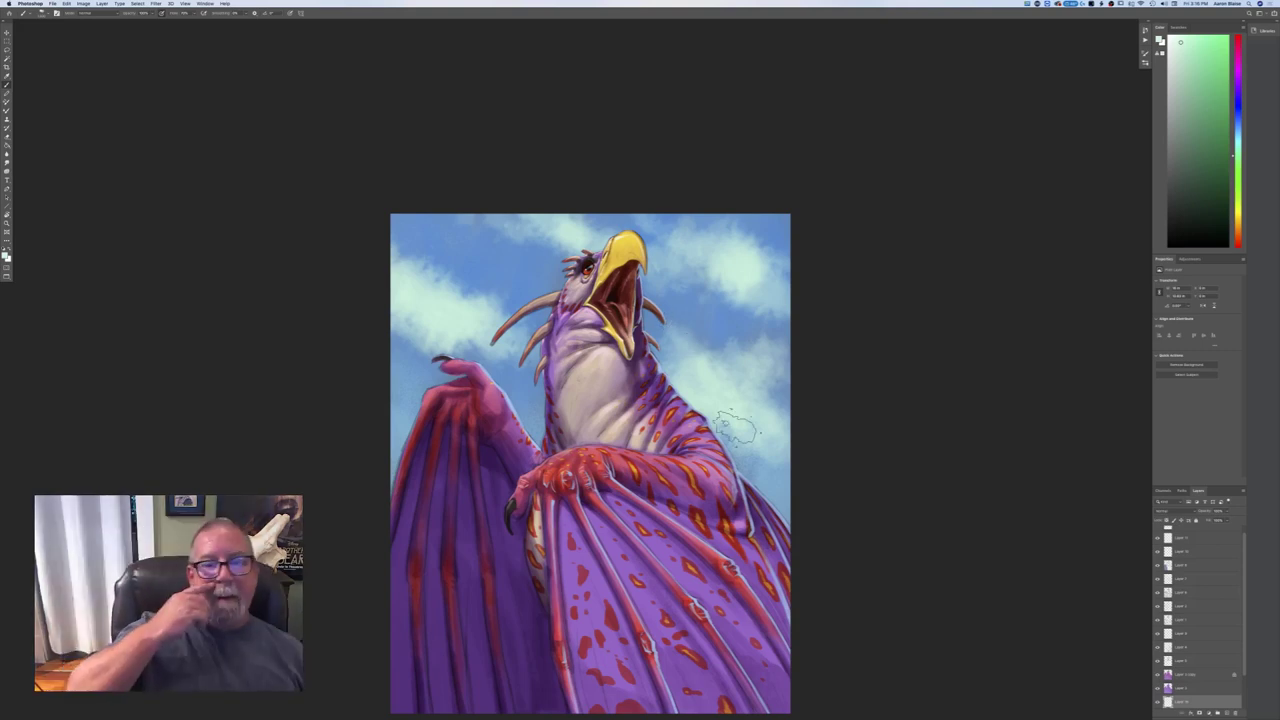
key("super+minus")
key("super+minus")
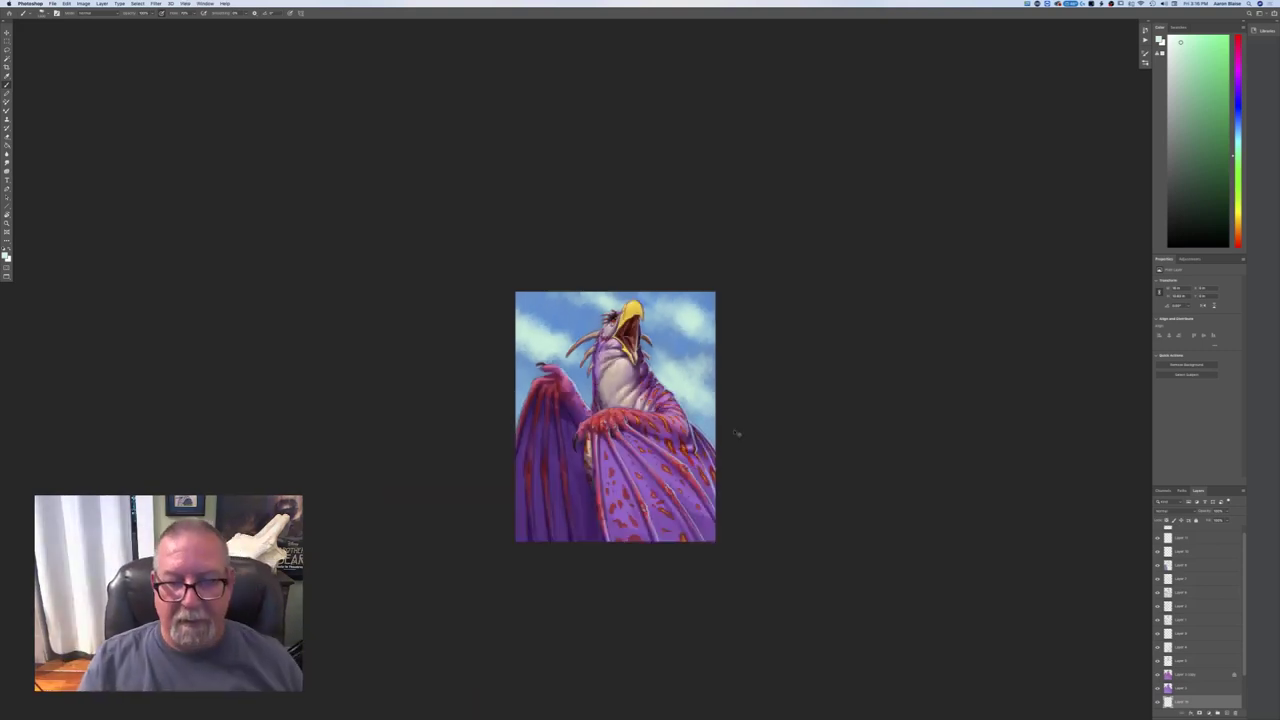
key("super+plus")
key("super+plus")
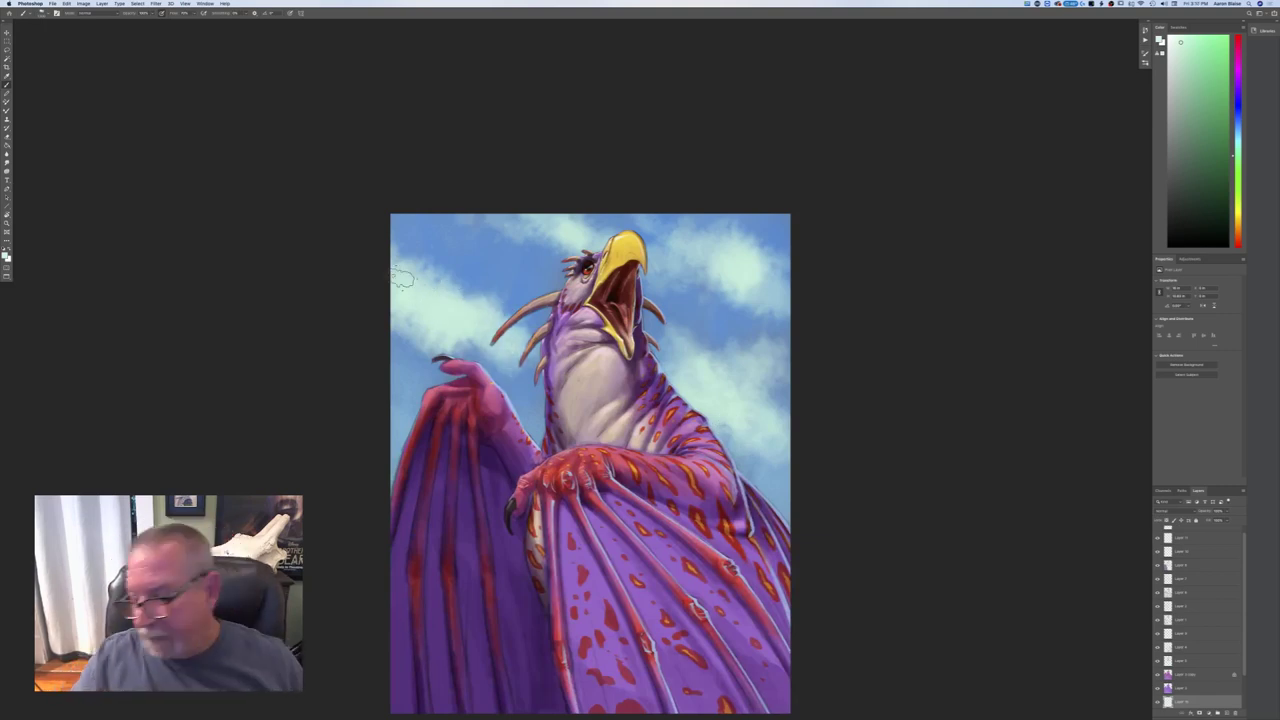
scroll(1226, 554, "up", 1)
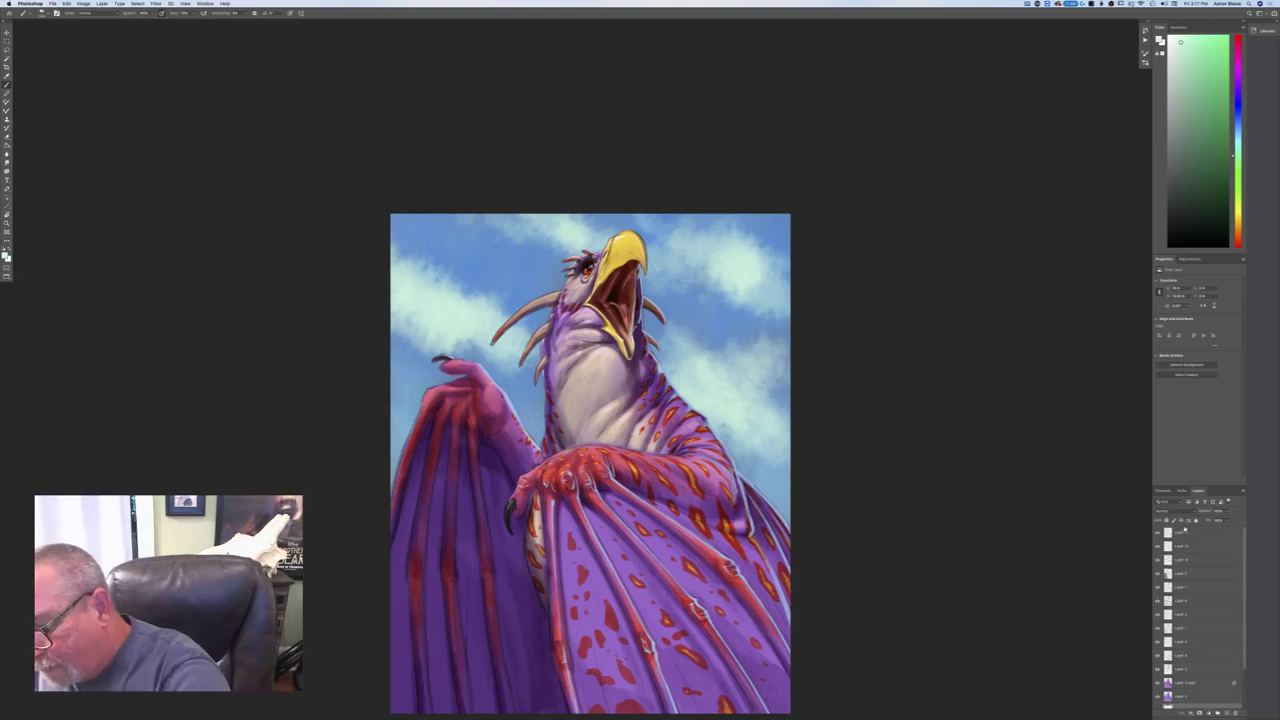
left_click(1215, 710)
left_click(1226, 713)
left_click(5, 255)
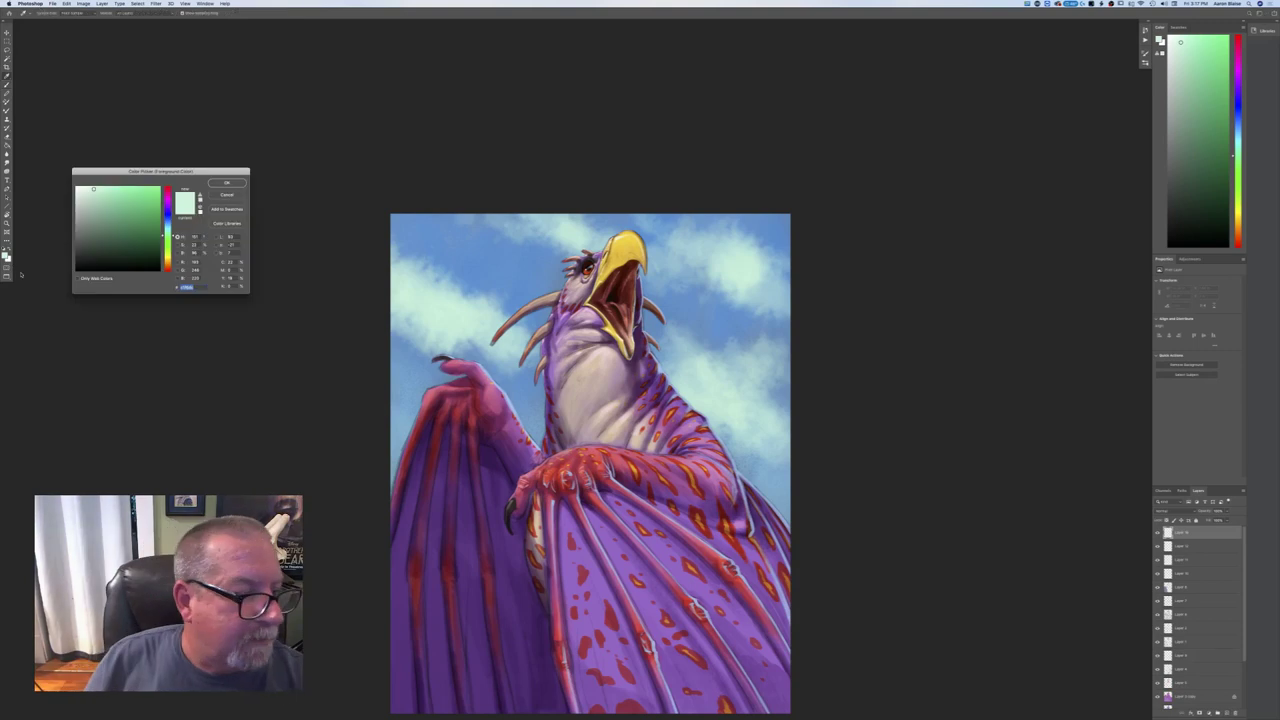
left_click(89, 267)
key("Return")
left_click(7, 145)
key("alt+BackSpace")
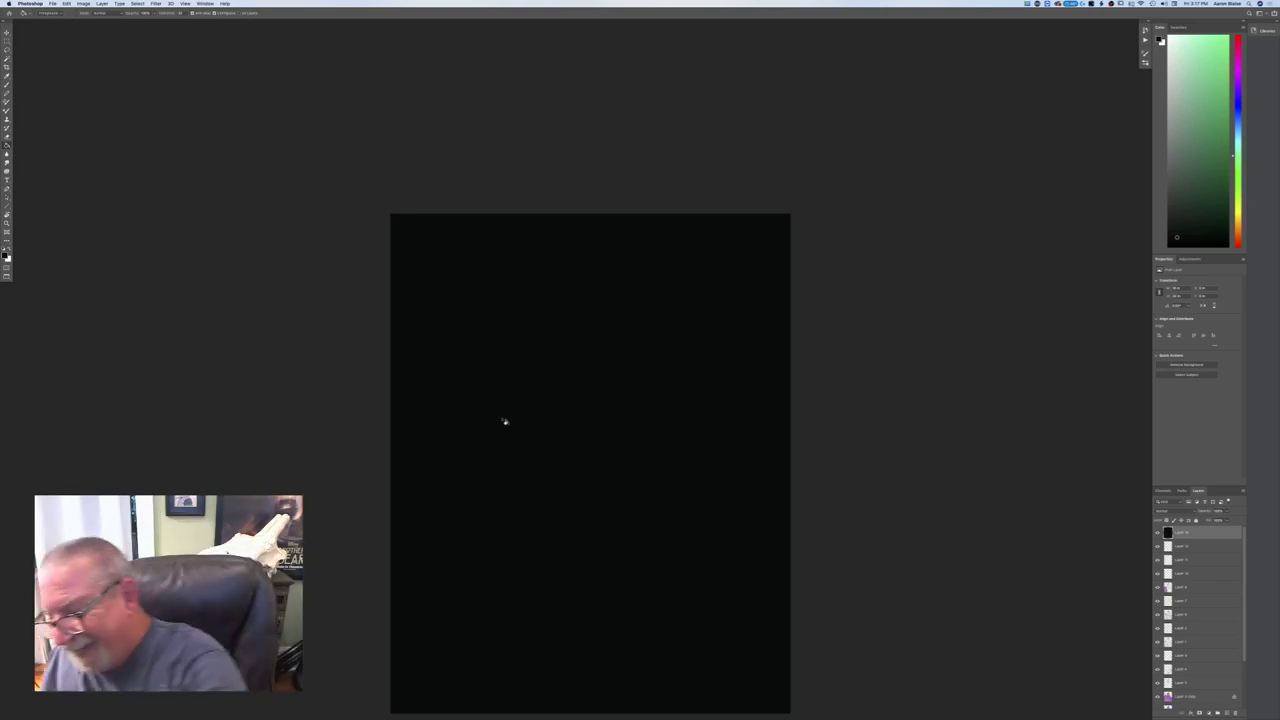
mouse_move(1185, 535)
left_mouse_down()
mouse_move(1215, 708)
mouse_move(1234, 712)
left_mouse_up()
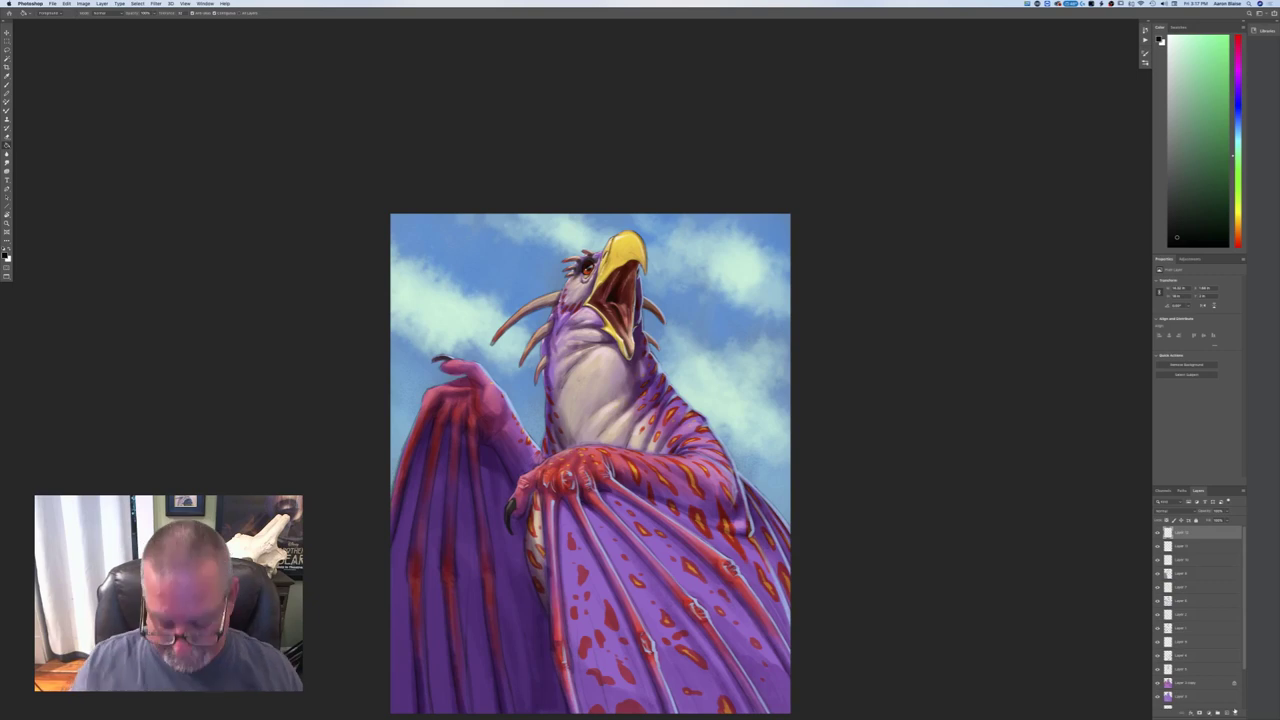
- Set the foreground colour to a very pale pinkish white, based on a tone sampled from the creature's throat
key("super+equal")
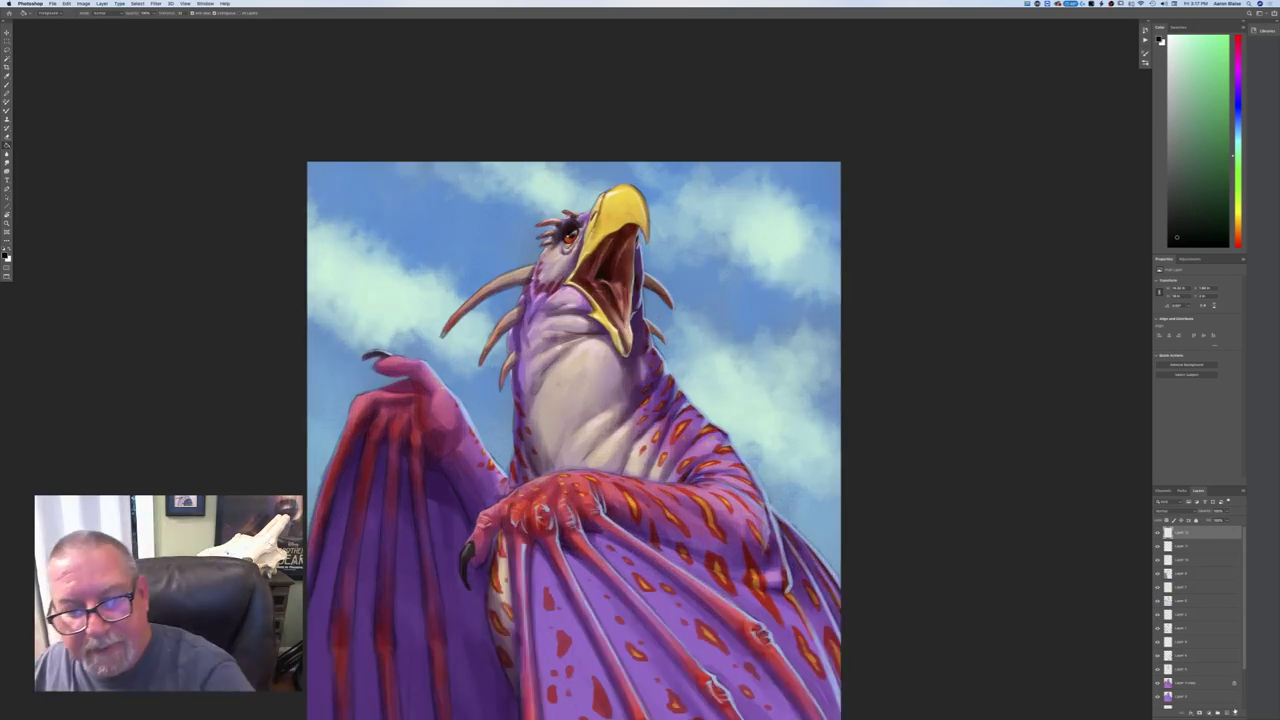
key("super+minus")
key("super+minus")
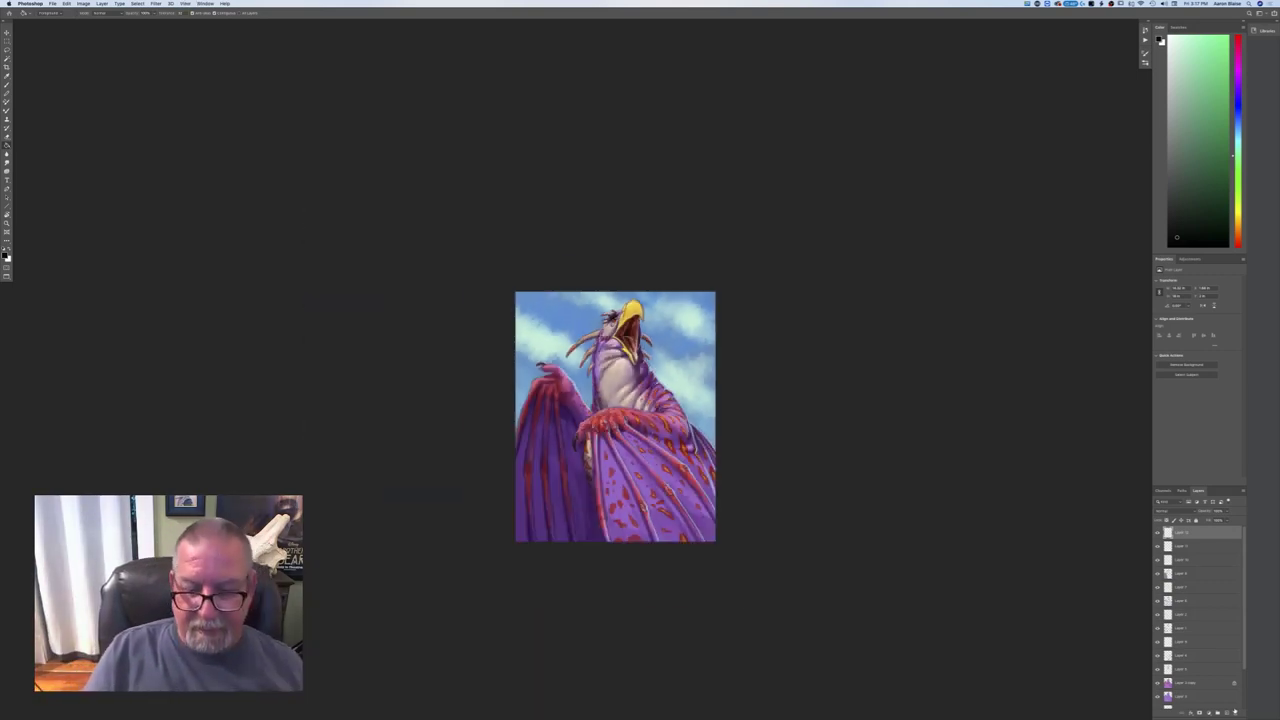
key("super+equal")
key("super+equal")
key("super+equal")
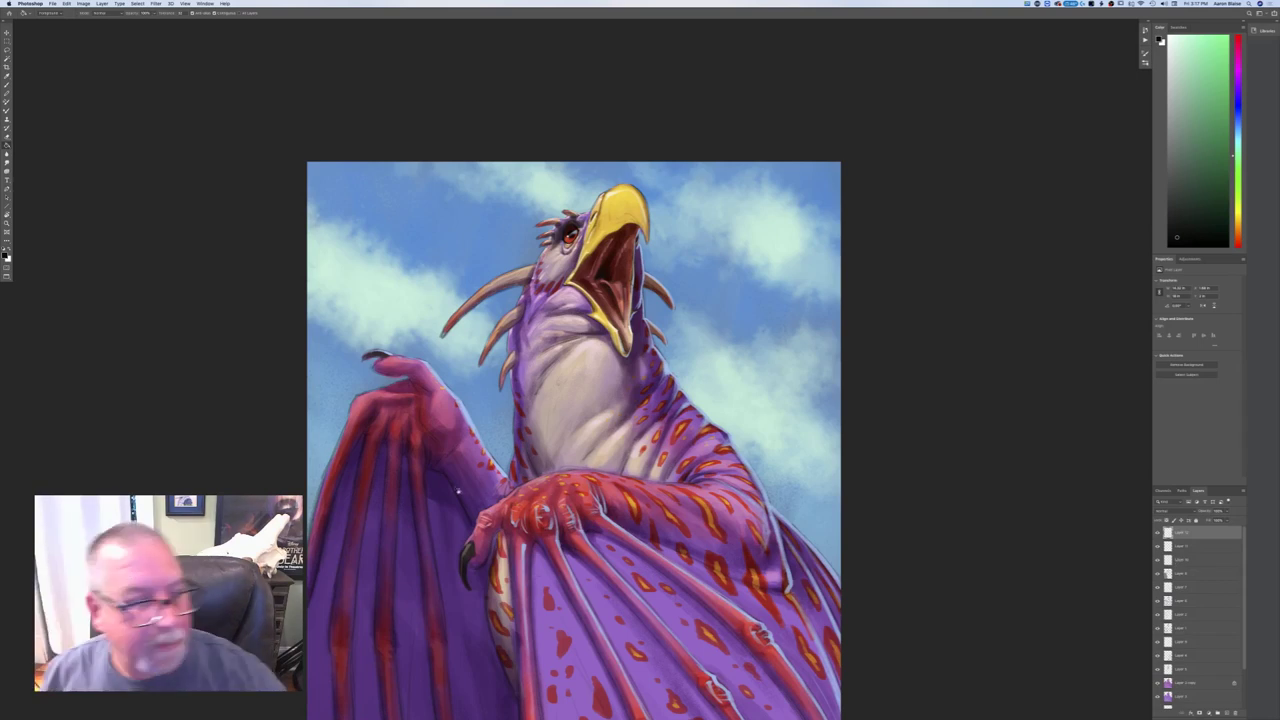
left_click(5, 255)
left_click(582, 352)
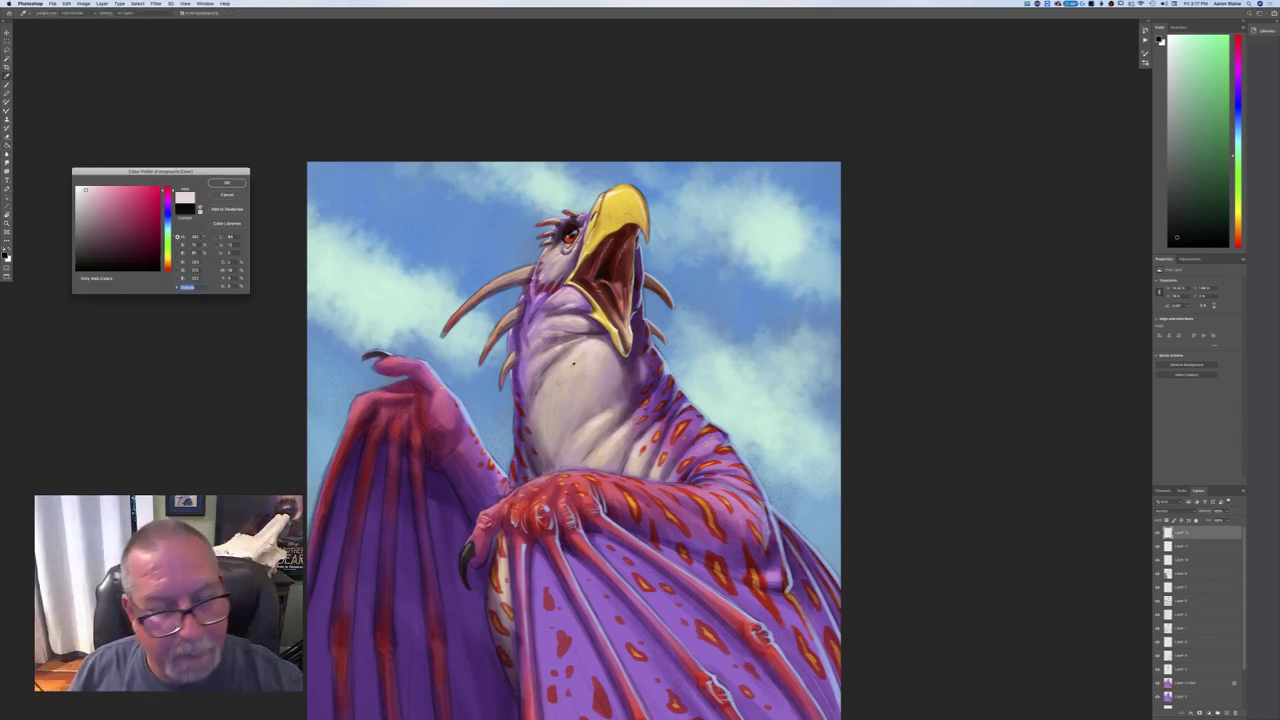
left_click(82, 188)
left_click(221, 185)
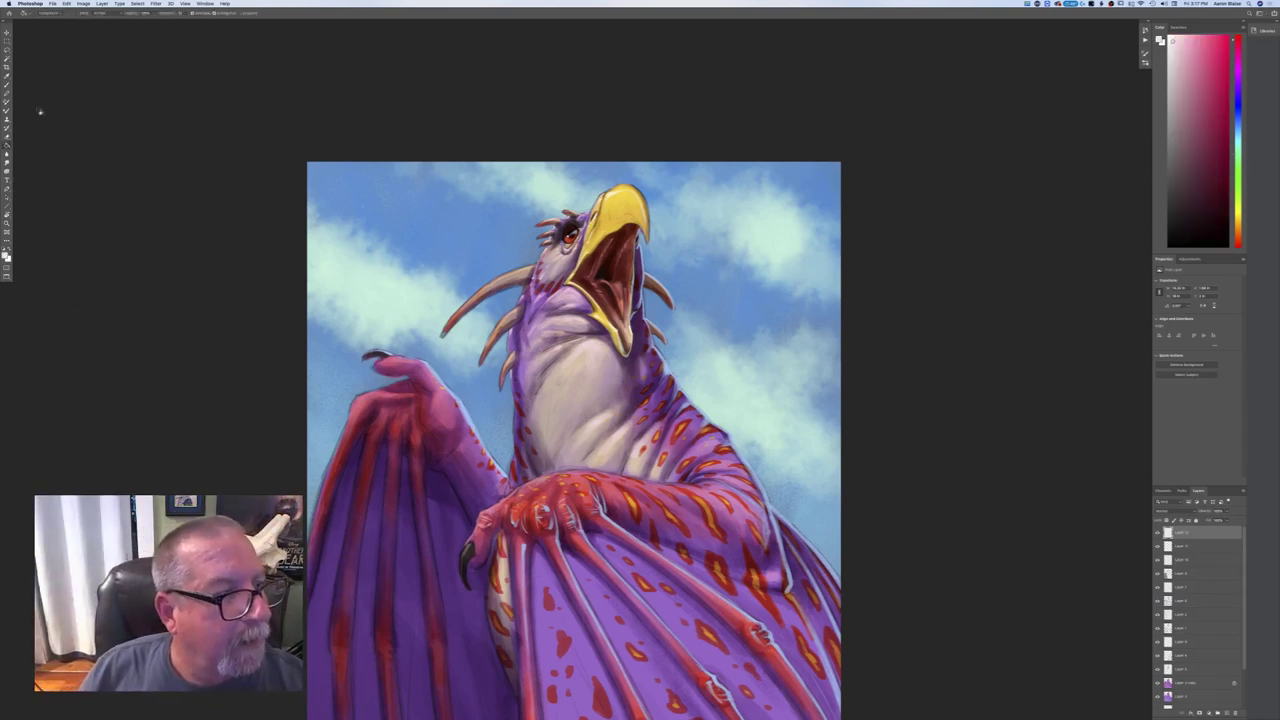
- Choose a different brush preset from the custom brush group for painting highlights
left_click(42, 13)
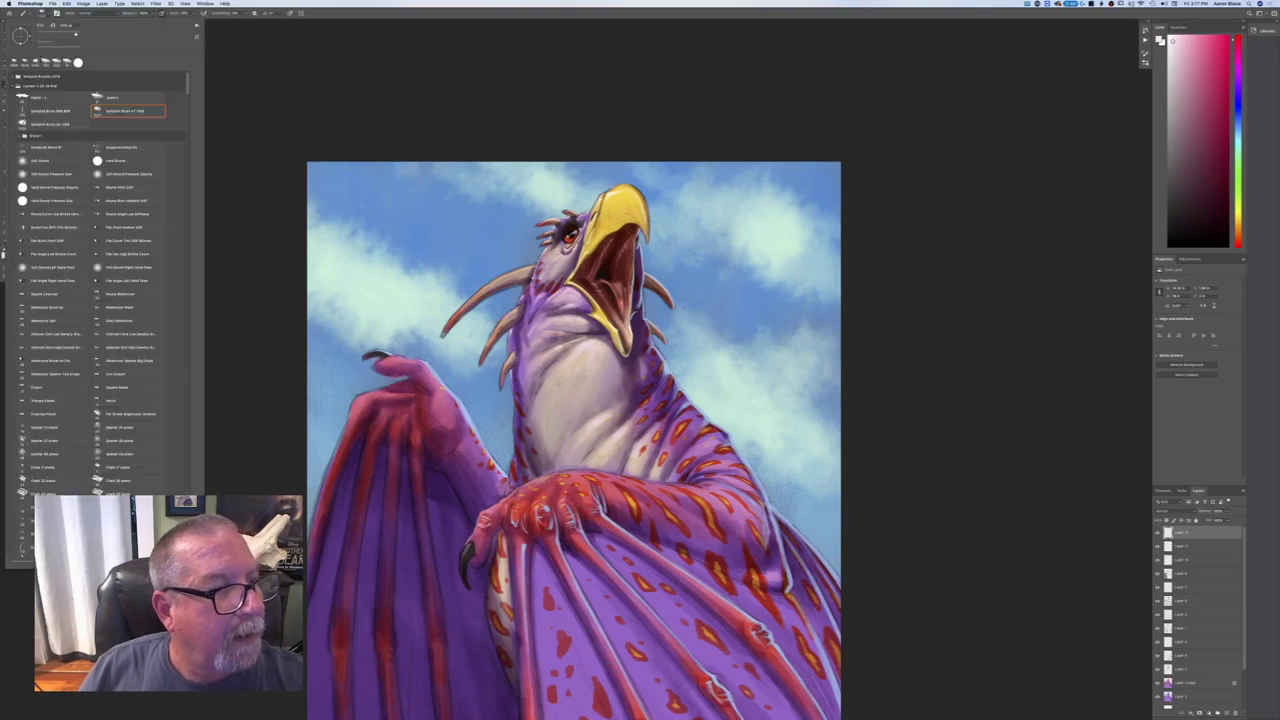
left_click(36, 98)
left_click(274, 230)
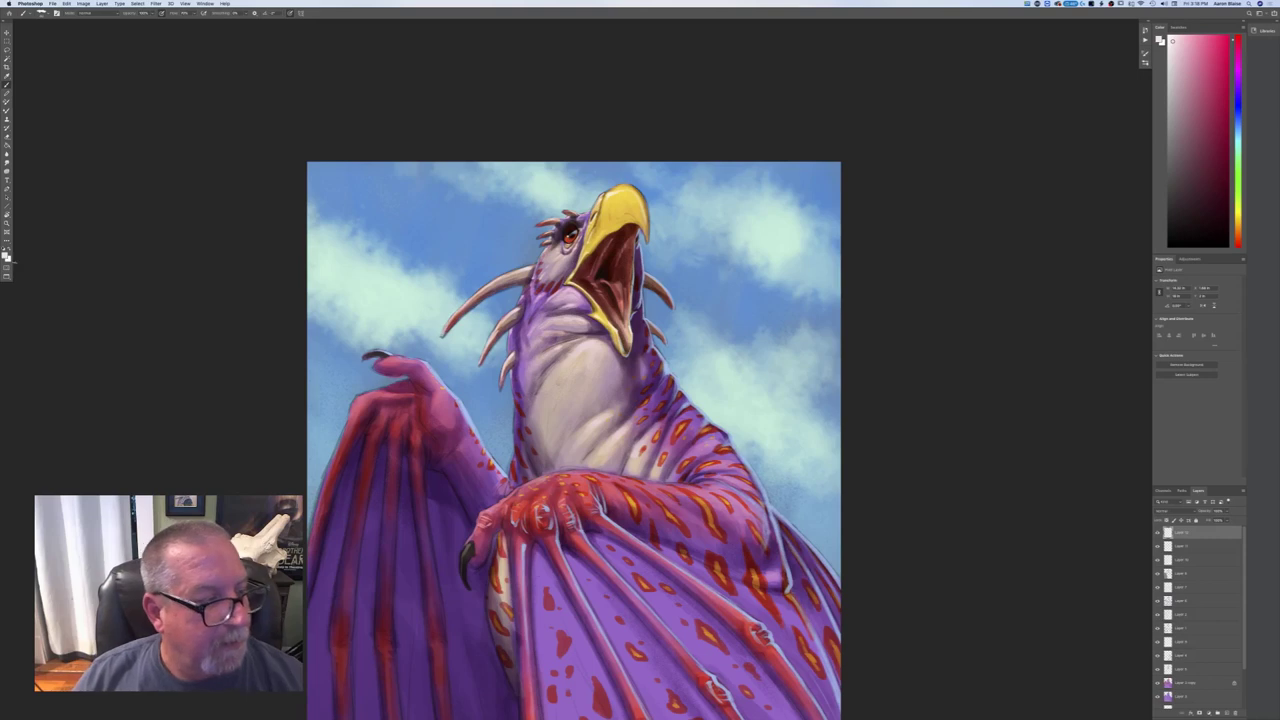
- Change the foreground colour to a light purple-pink and lighten it to a pale orchid tint
left_click(8, 256)
left_click(168, 197)
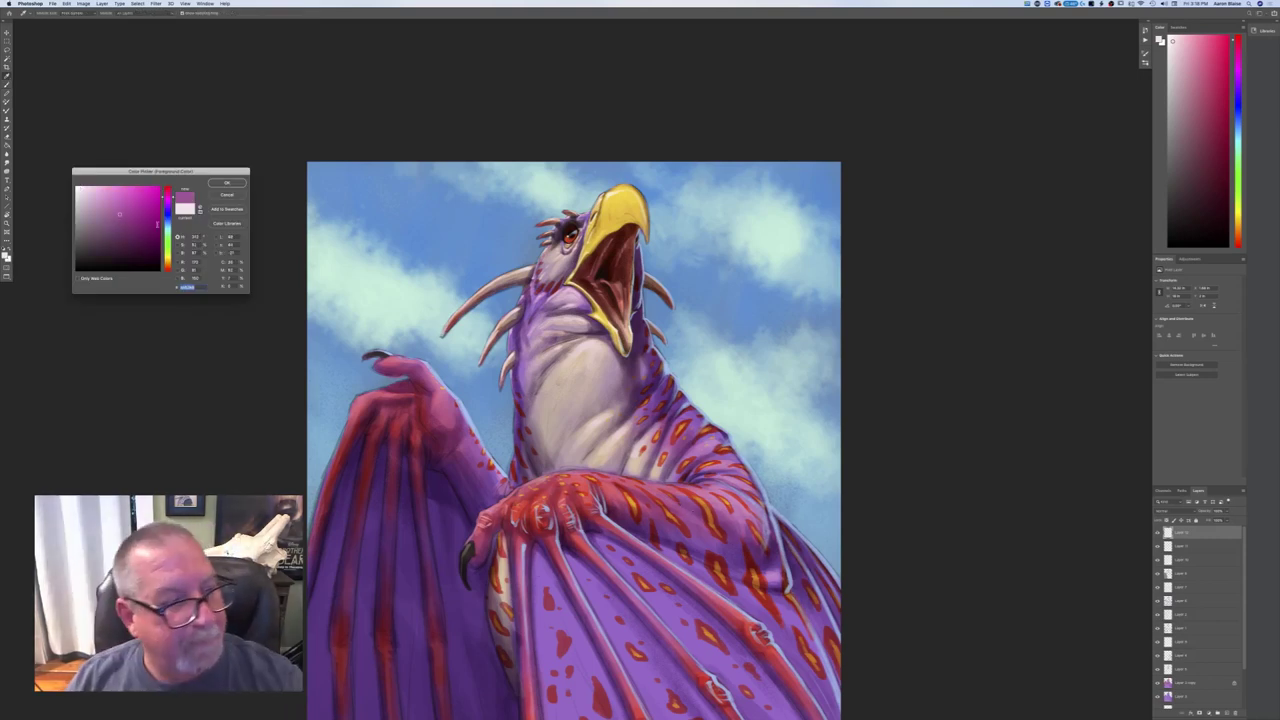
left_click(106, 196)
left_click(222, 185)
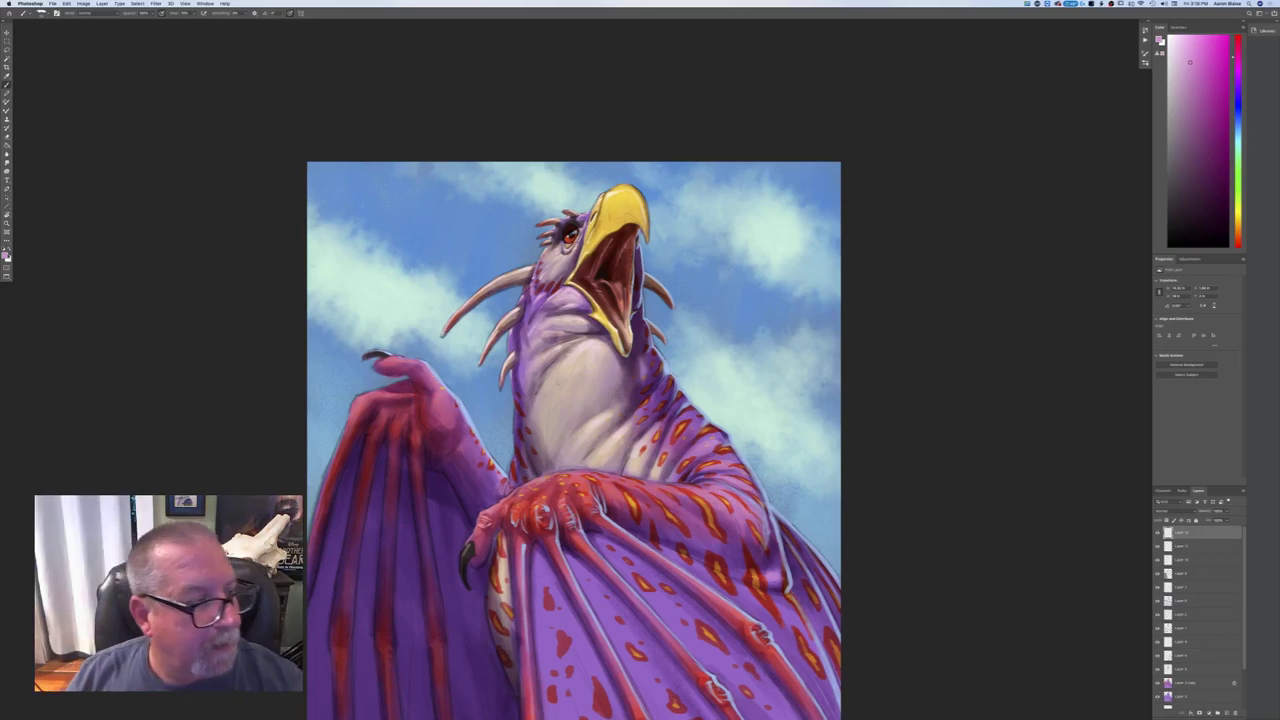
left_click(8, 256)
left_click(96, 187)
key("Return")
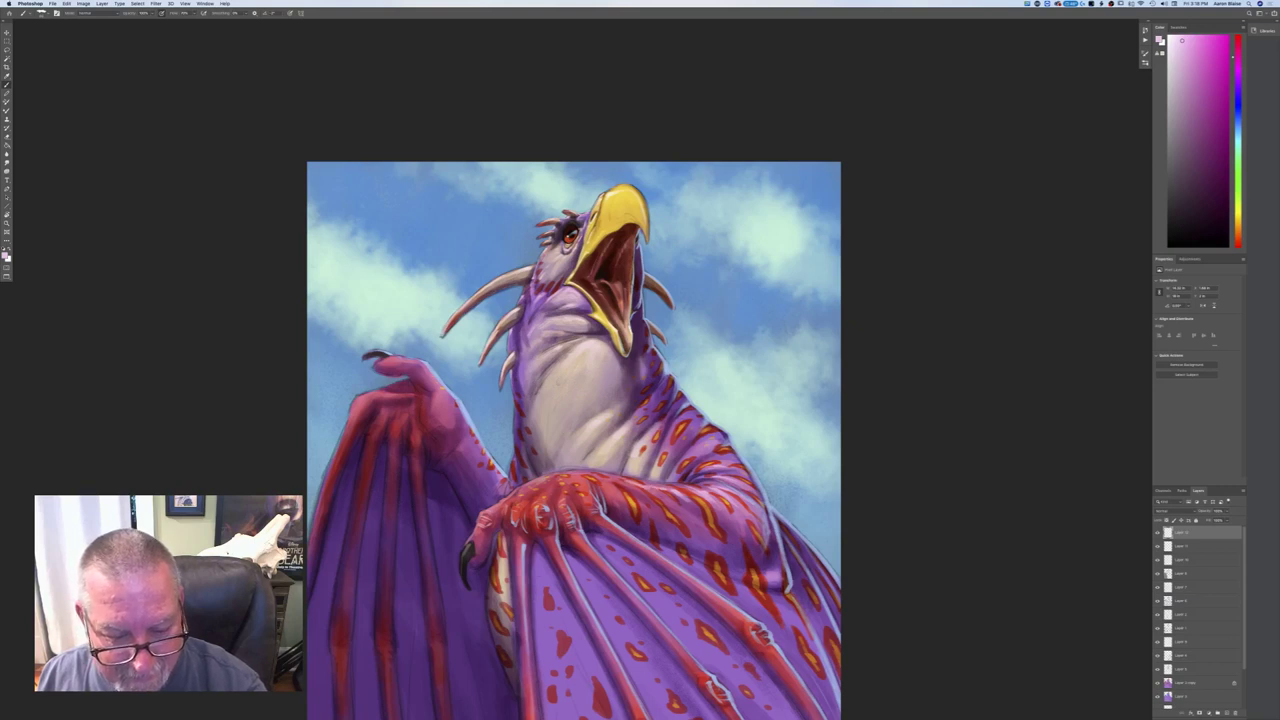
- Set the foreground colour to a soft salmon pink, trying out a deeper rose as well
left_click(5, 255)
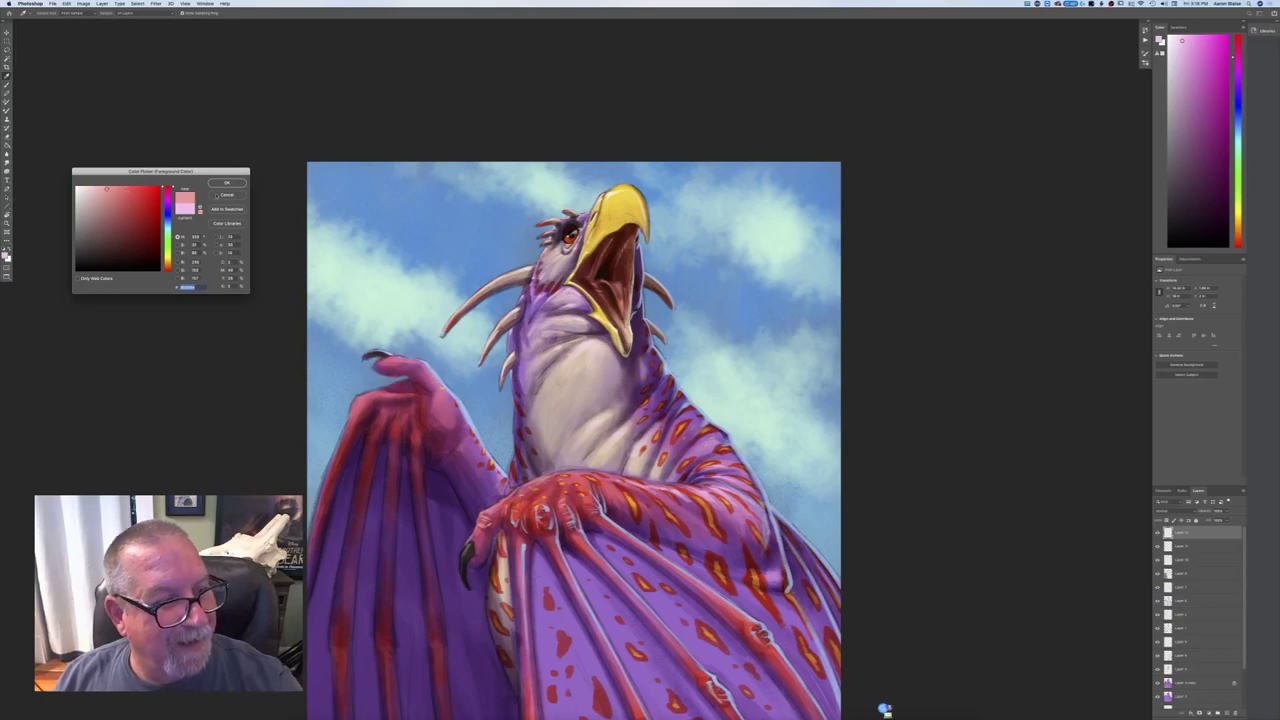
key("Return")
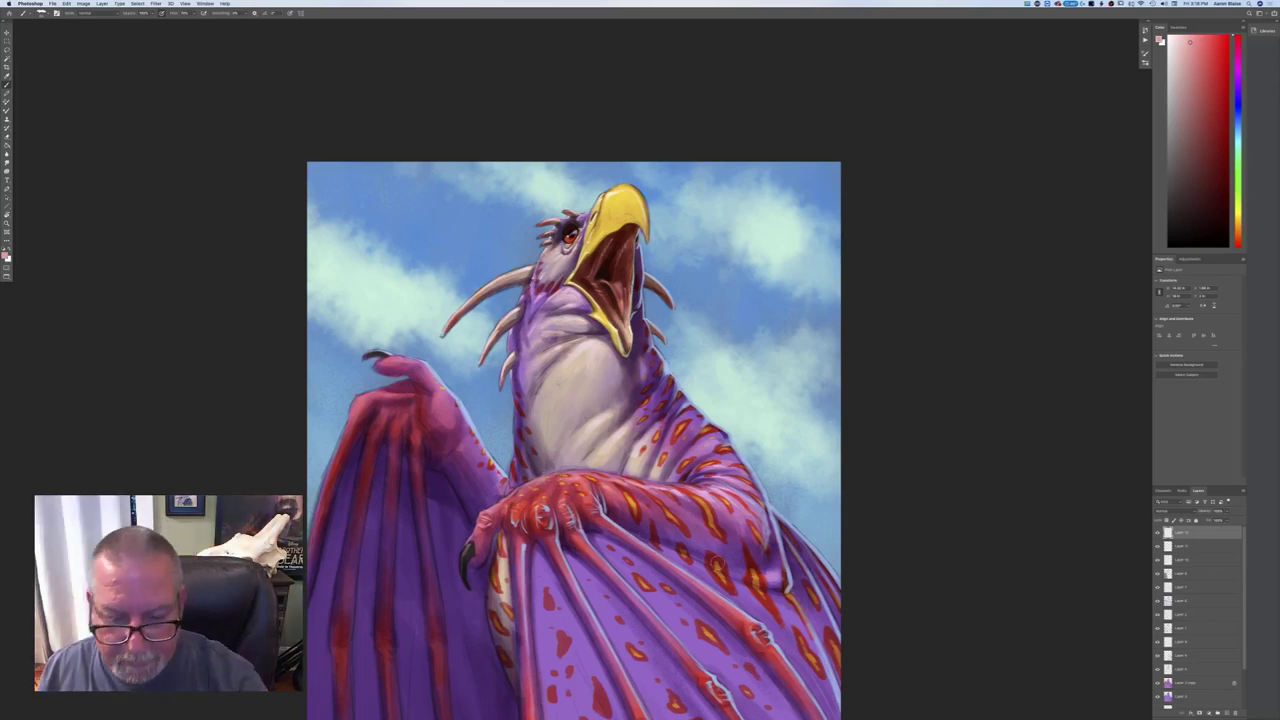
left_click(6, 254)
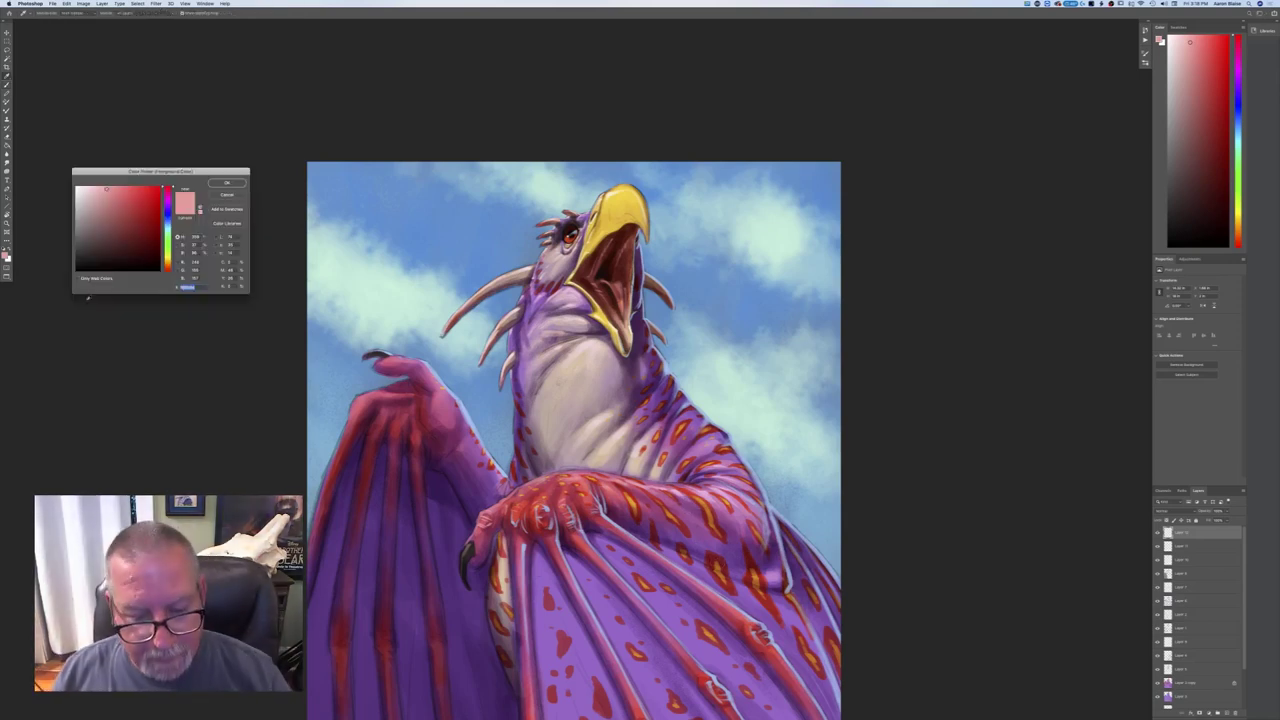
left_click(125, 208)
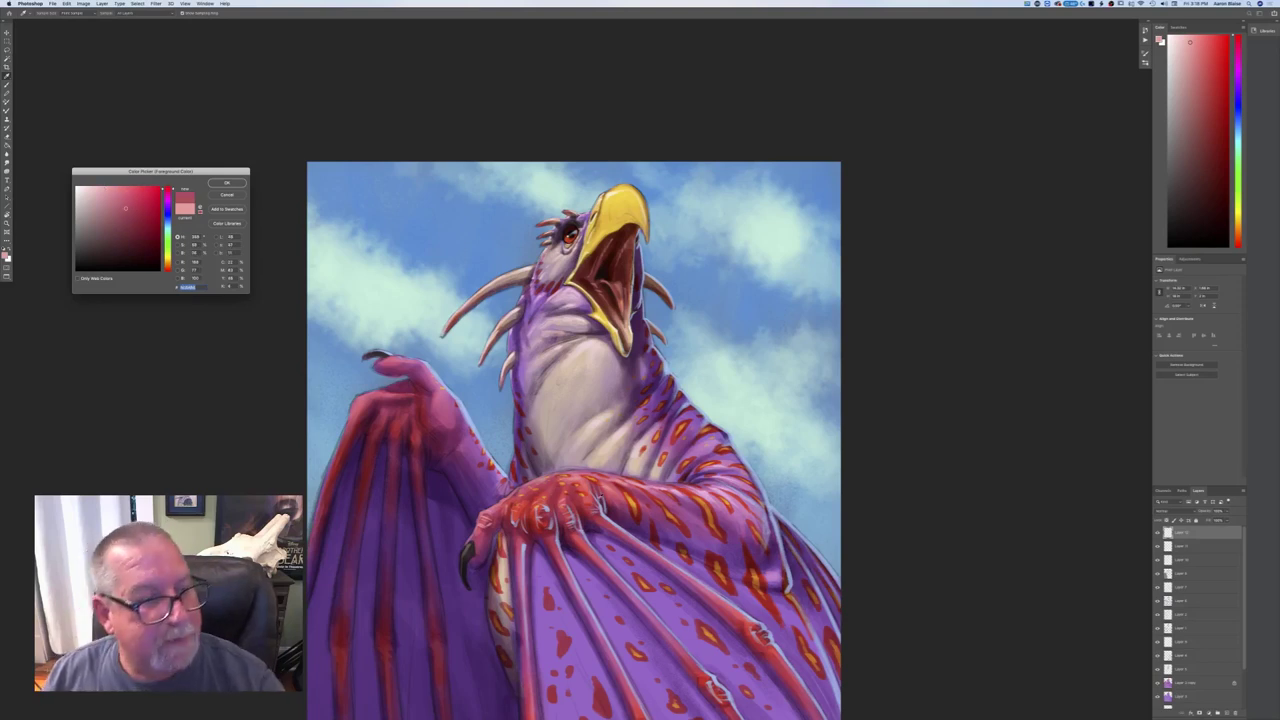
key("Return")
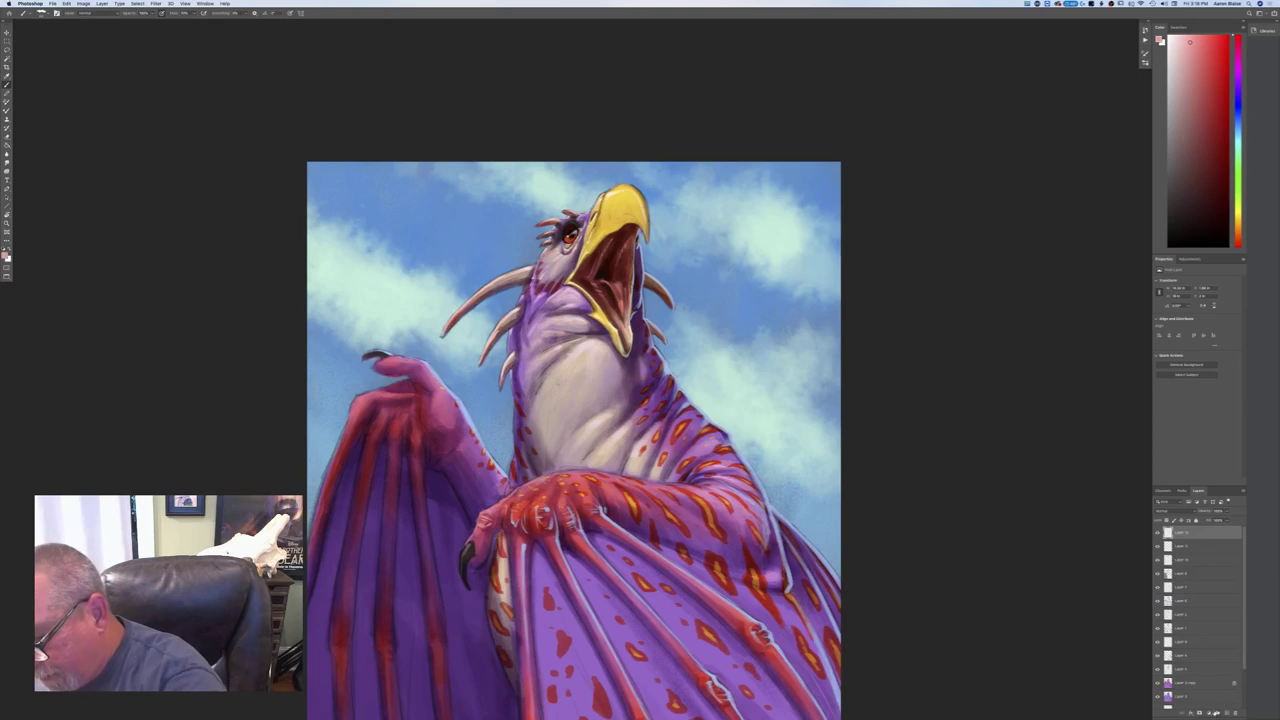
- Add a new layer on top of the stack and set its blend mode to Overlay
left_click(1225, 712)
left_click(1172, 510)
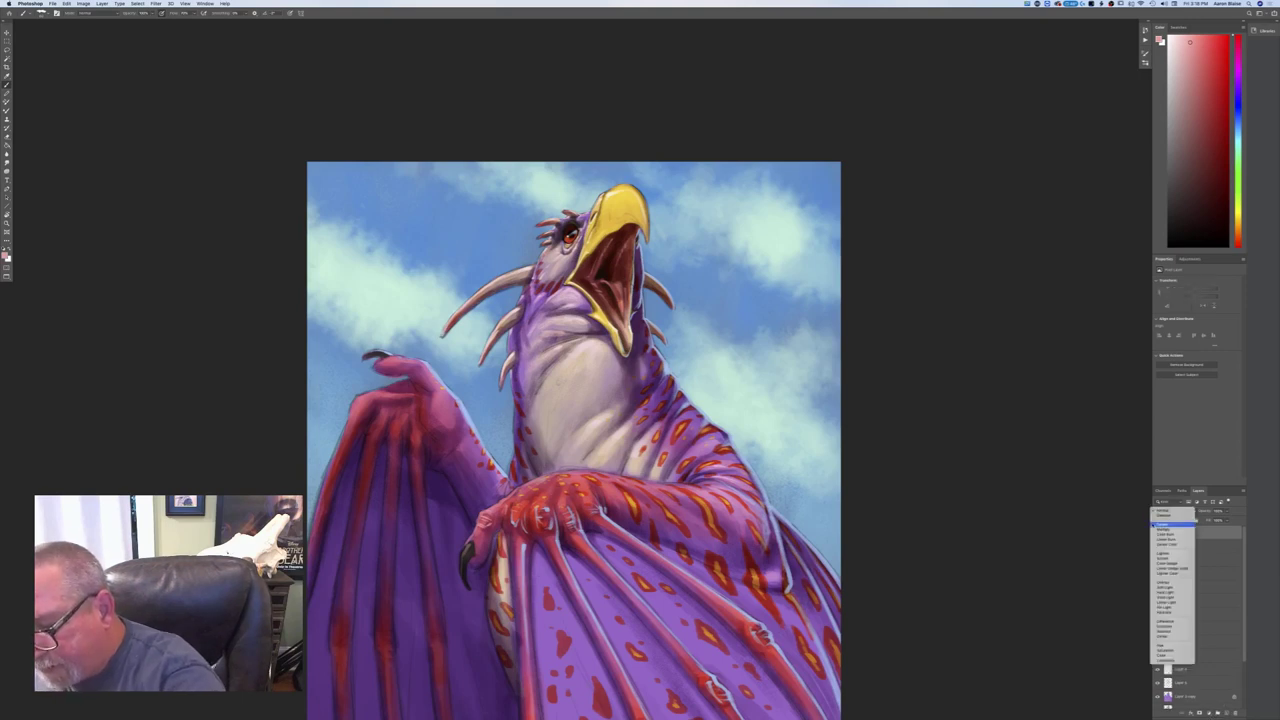
left_click(1172, 582)
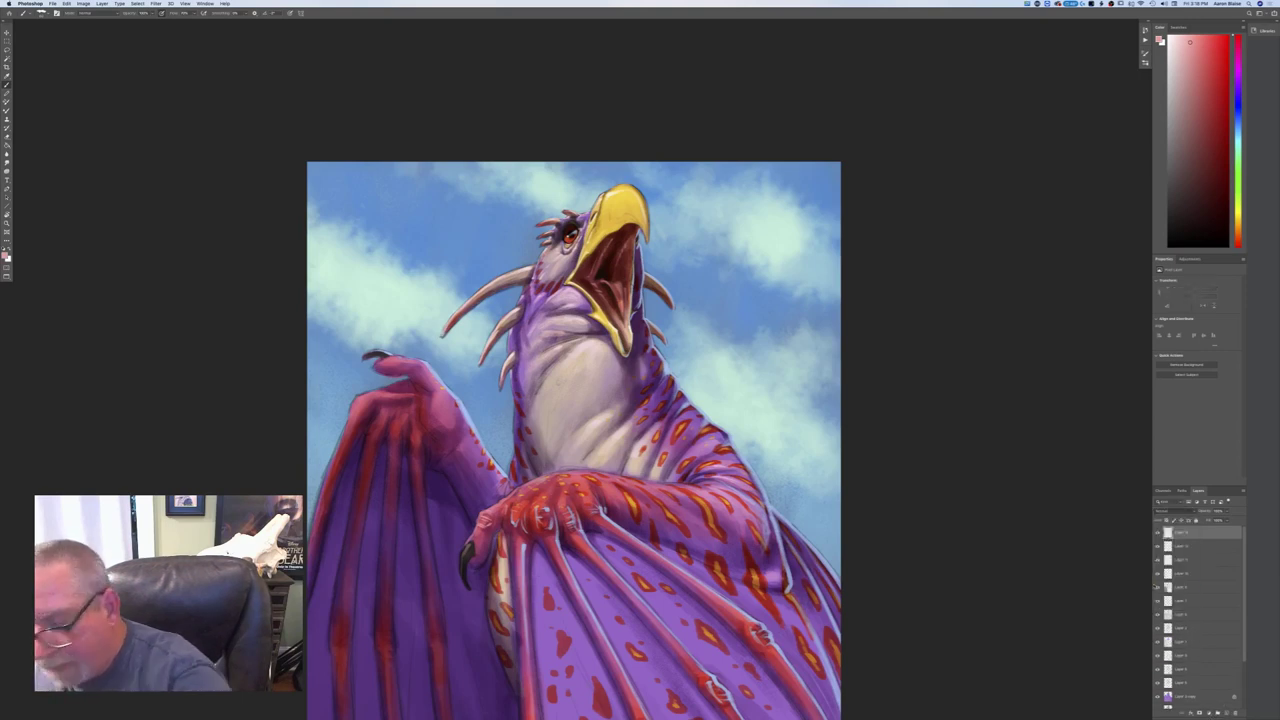
- Adjust the foreground colour to a paler, less saturated pink for the overlay highlights
left_click(6, 255)
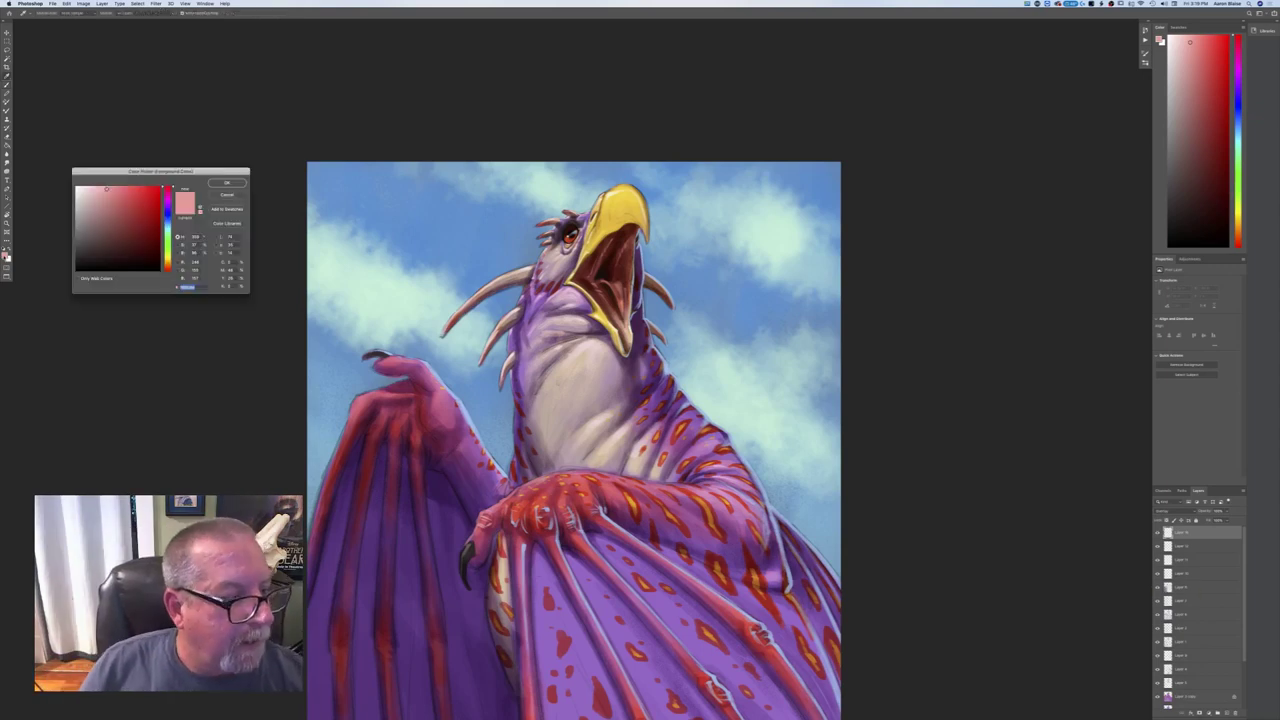
left_click(226, 183)
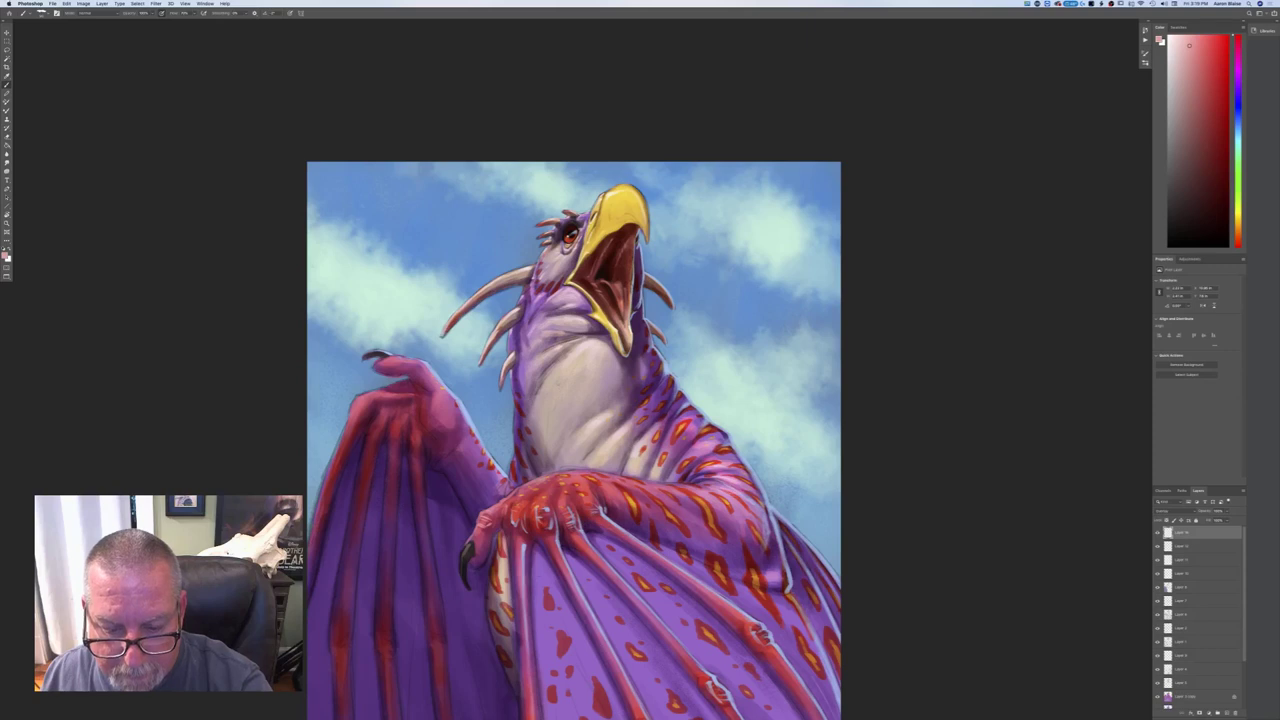
left_click(5, 255)
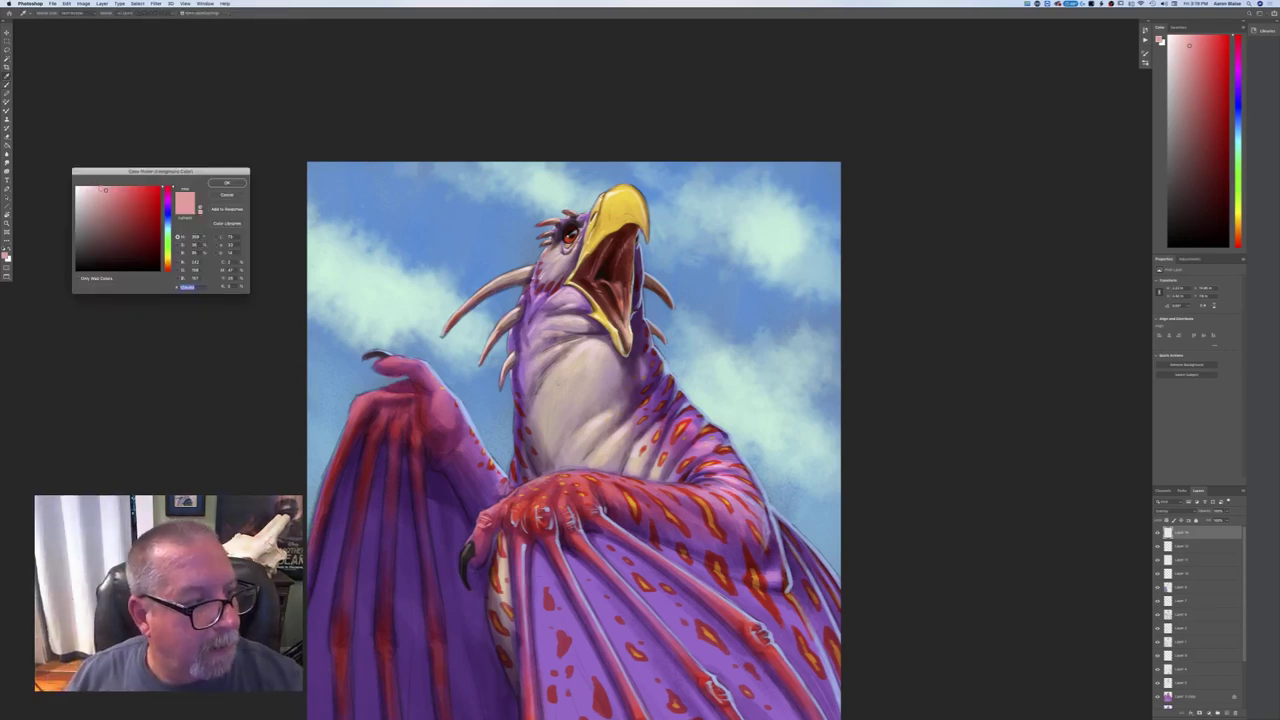
left_click(227, 183)
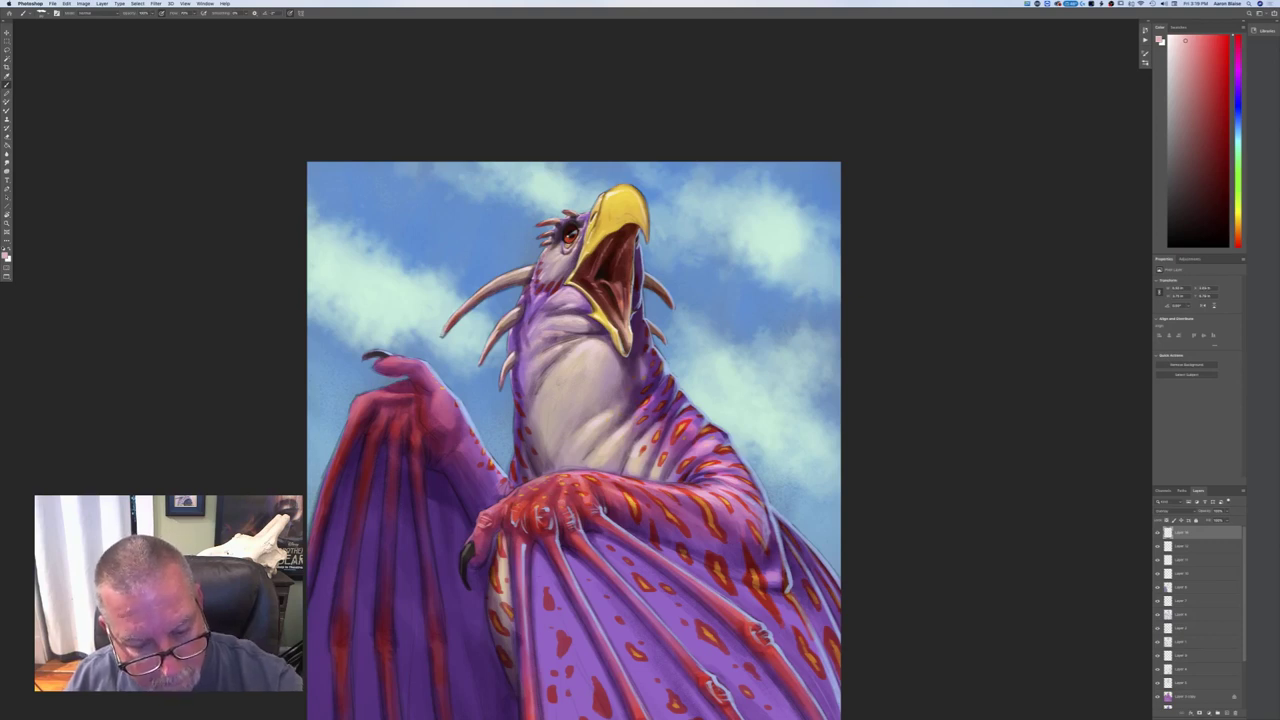
- Paint pale pink overlay highlights on the knuckles and fingers of the front hand and along the raised arm, and check the whole painting
mouse_move(560, 478)
left_mouse_down()
mouse_move(519, 502)
mouse_move(540, 487)
left_mouse_up()
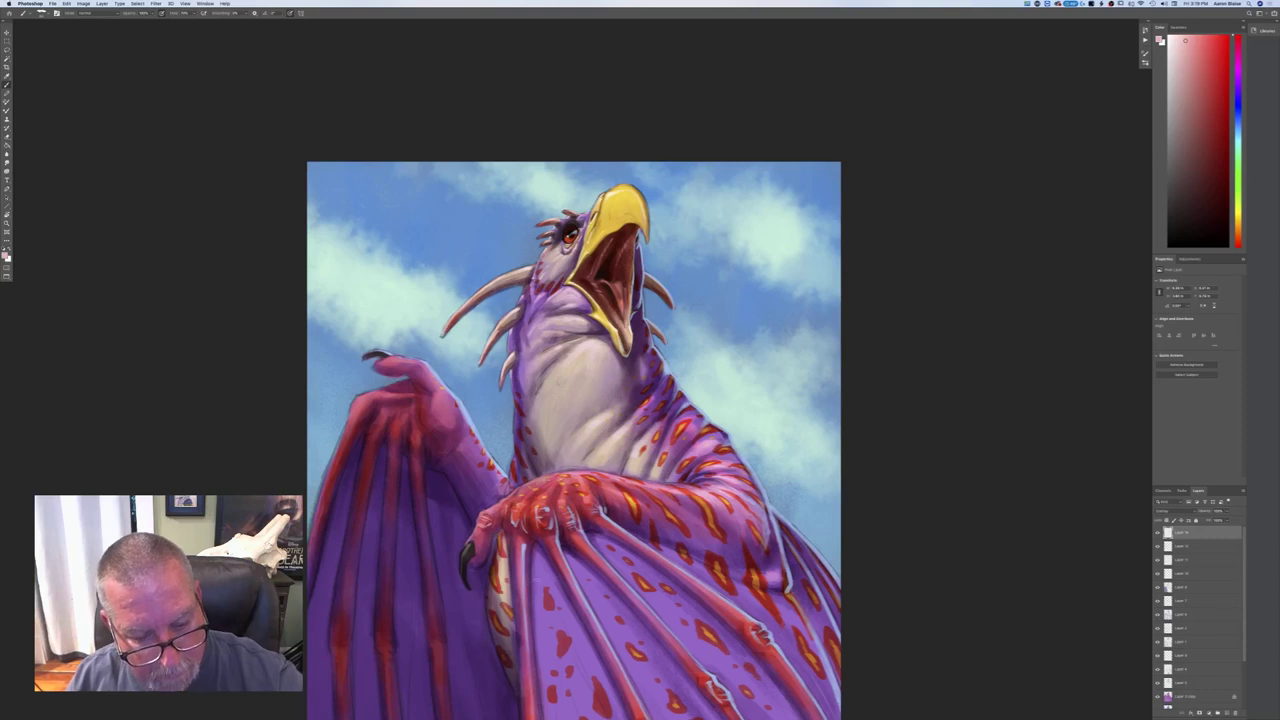
mouse_move(515, 532)
left_mouse_down()
mouse_move(518, 566)
mouse_move(558, 550)
mouse_move(570, 573)
left_mouse_up()
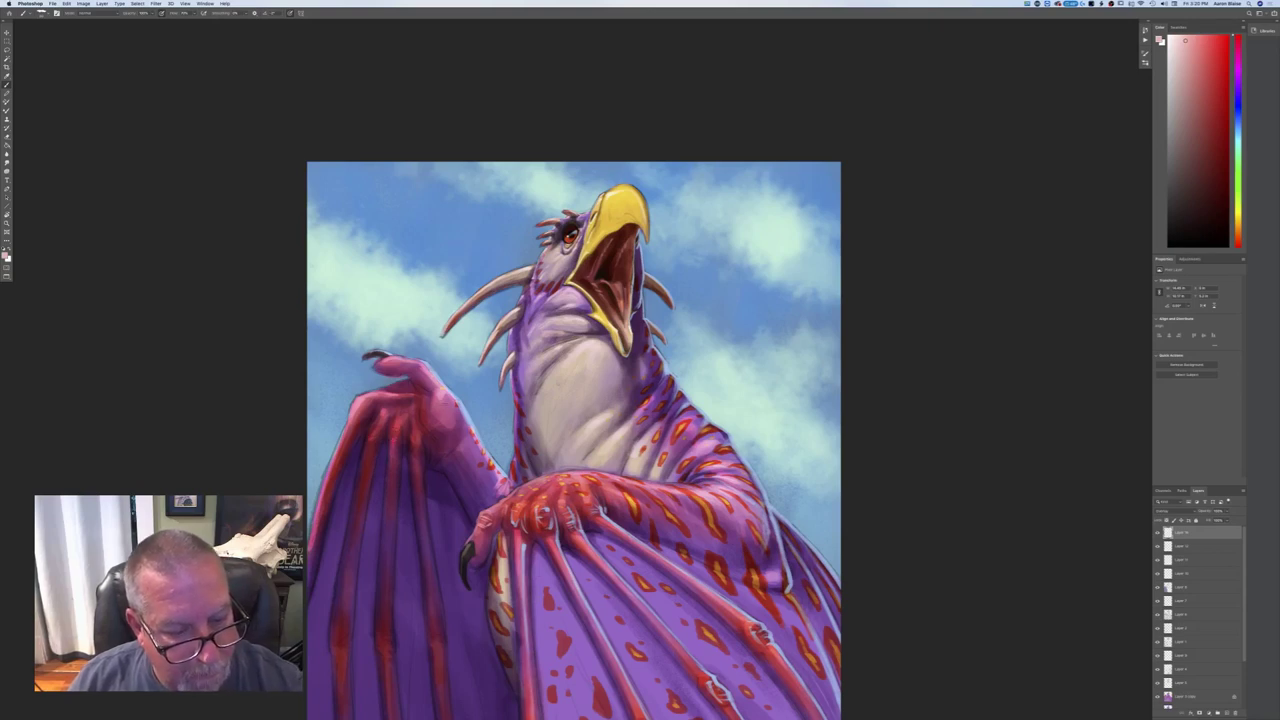
left_click_drag(496, 466, 454, 398)
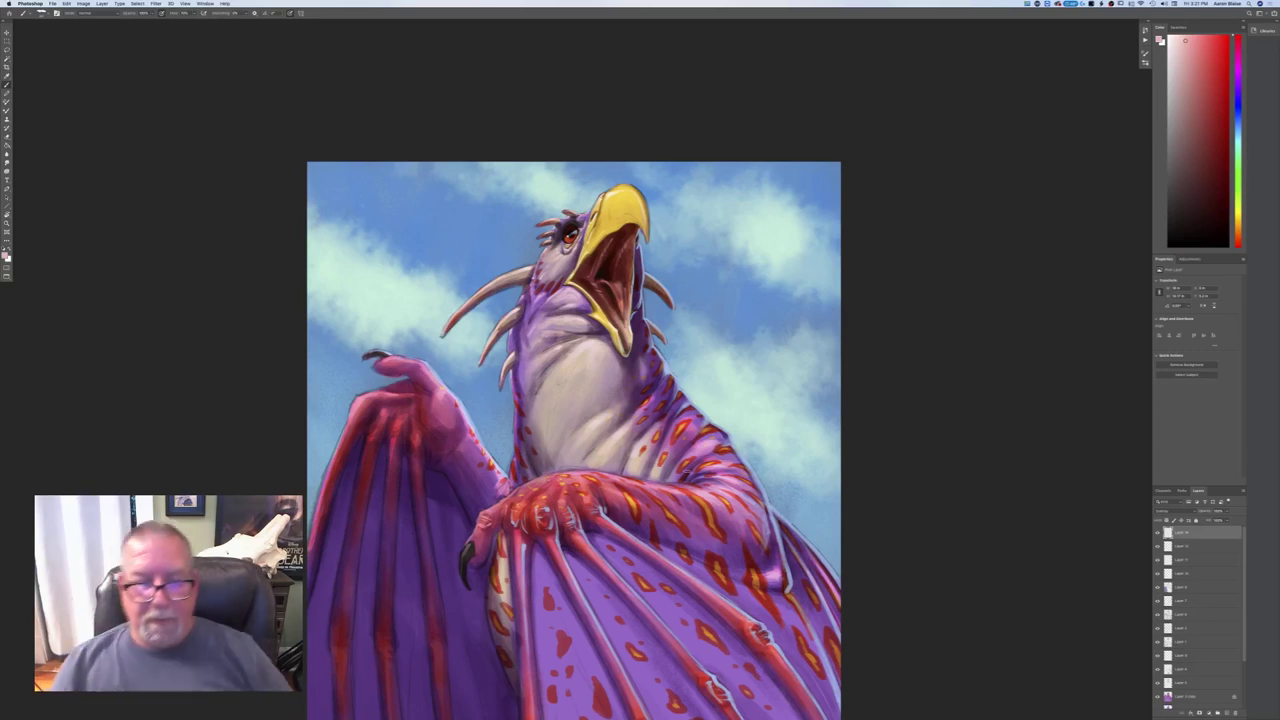
key("super+minus")
key("super+minus")
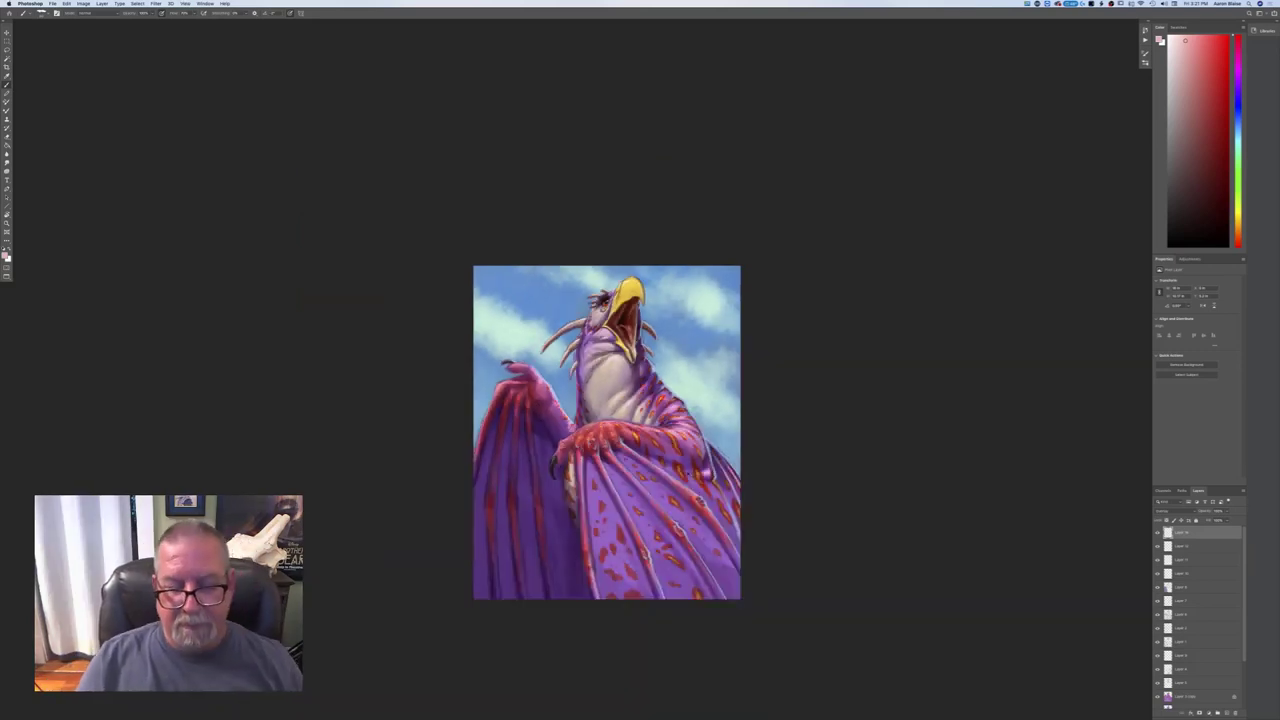
key("super+plus")
left_click_drag(322, 487, 340, 351)
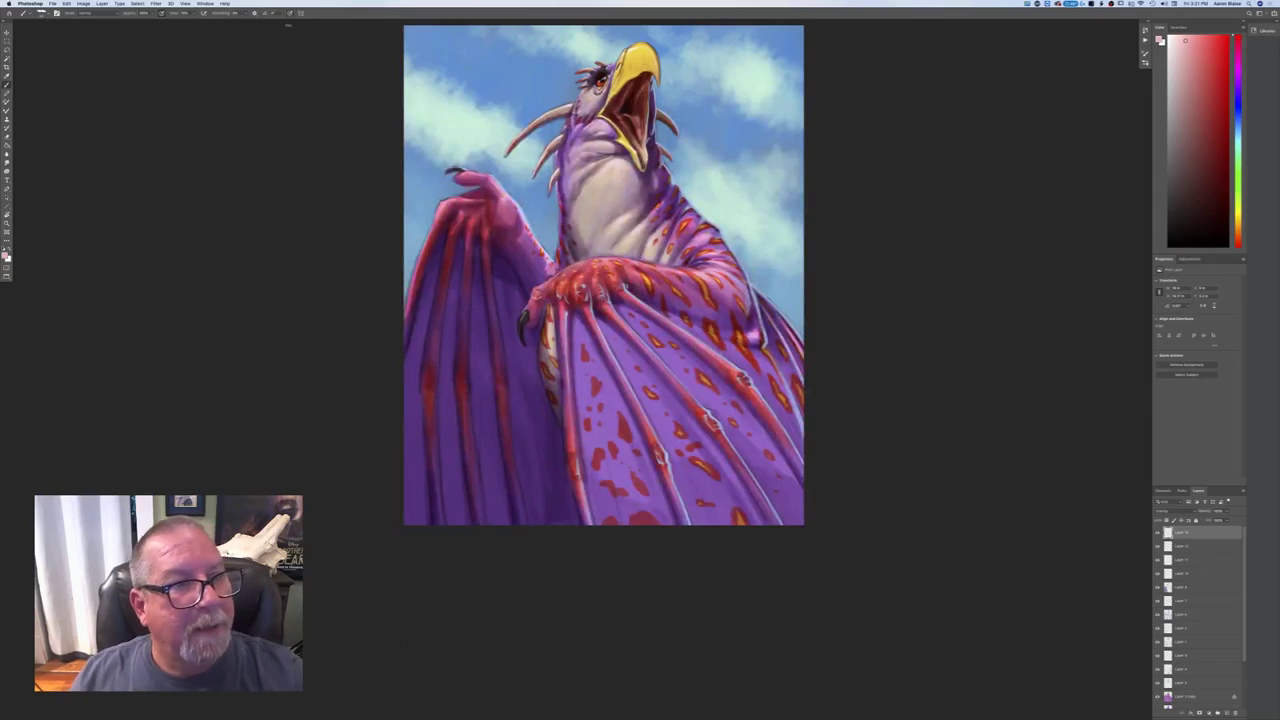
- Choose another brush preset and paint pale pink overlay highlights across the front wing's membranes between the finger bones
left_click(40, 12)
left_click(112, 98)
left_click(363, 289)
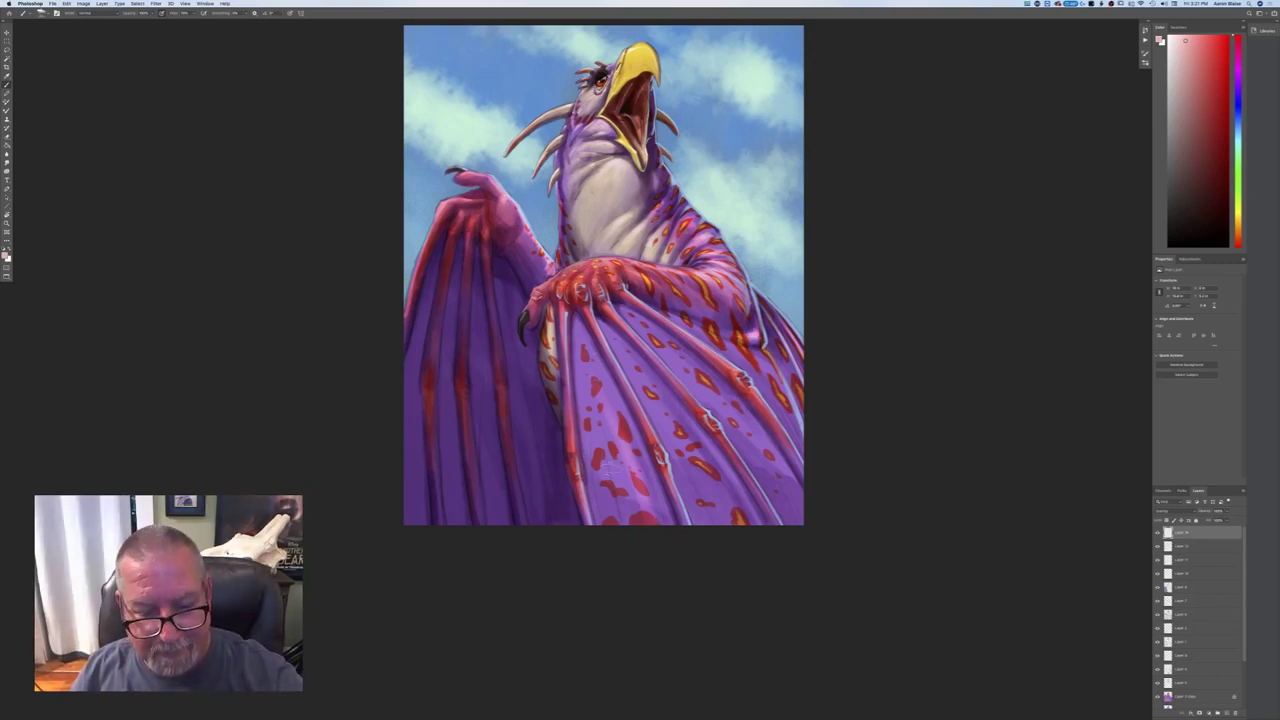
mouse_move(628, 496)
left_mouse_down()
mouse_move(620, 556)
mouse_move(614, 524)
left_mouse_up()
left_click_drag(640, 380, 697, 464)
left_click_drag(650, 406, 697, 470)
left_click_drag(634, 384, 749, 551)
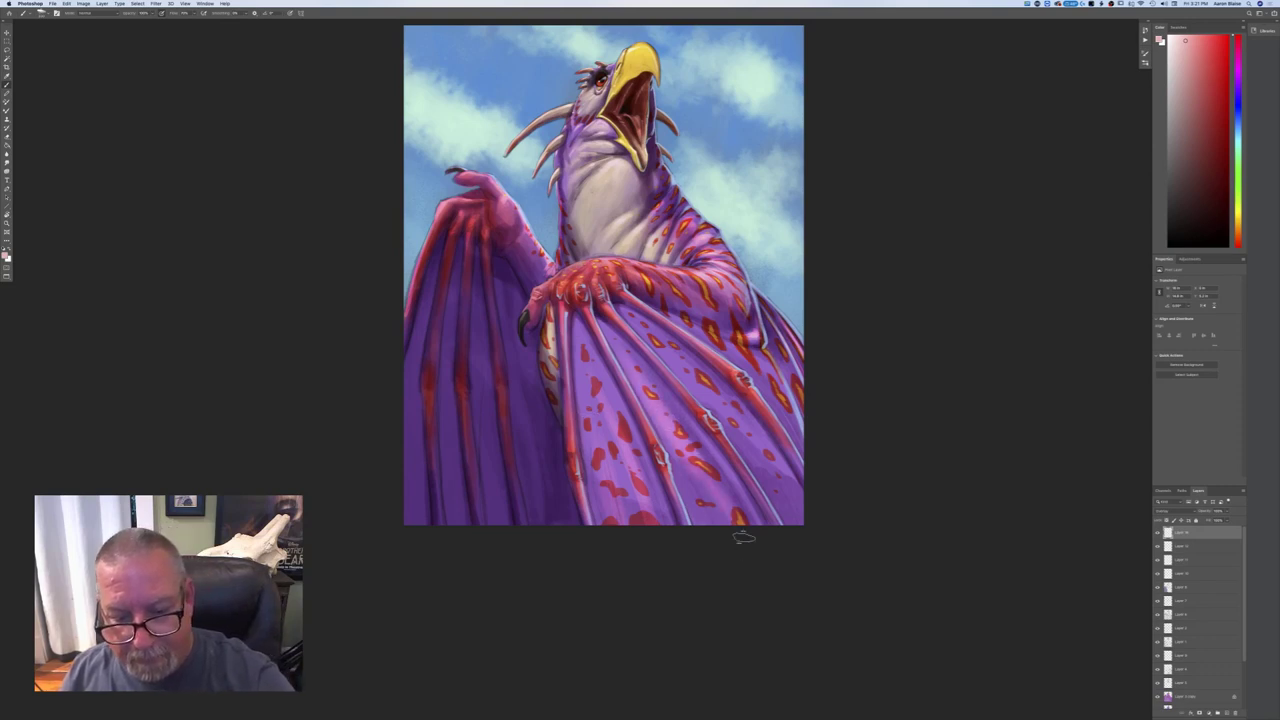
left_click_drag(676, 356, 788, 487)
left_click_drag(729, 403, 780, 470)
left_click_drag(748, 374, 800, 434)
mouse_move(774, 350)
left_mouse_down()
mouse_move(790, 398)
mouse_move(810, 390)
mouse_move(798, 358)
left_mouse_up()
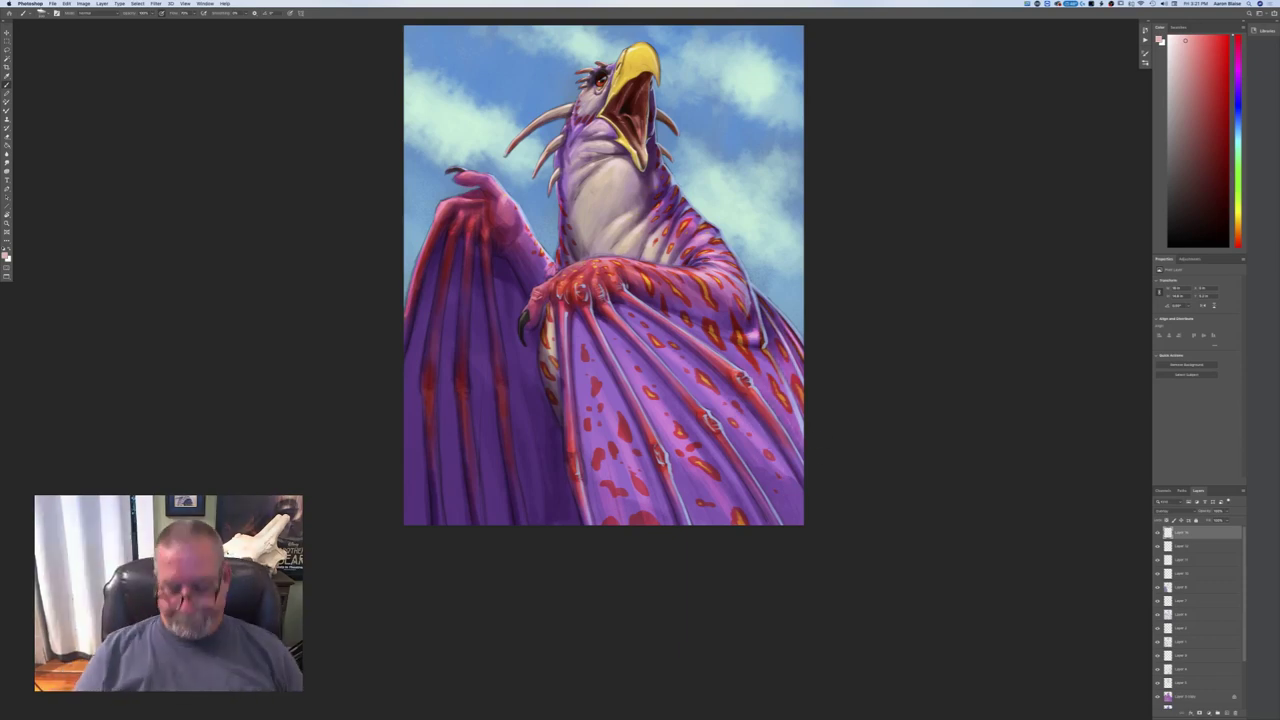
- Flip the canvas horizontally and check the whole painting at different zoom levels
key("super+minus")
key("super+plus")
key("super+plus")
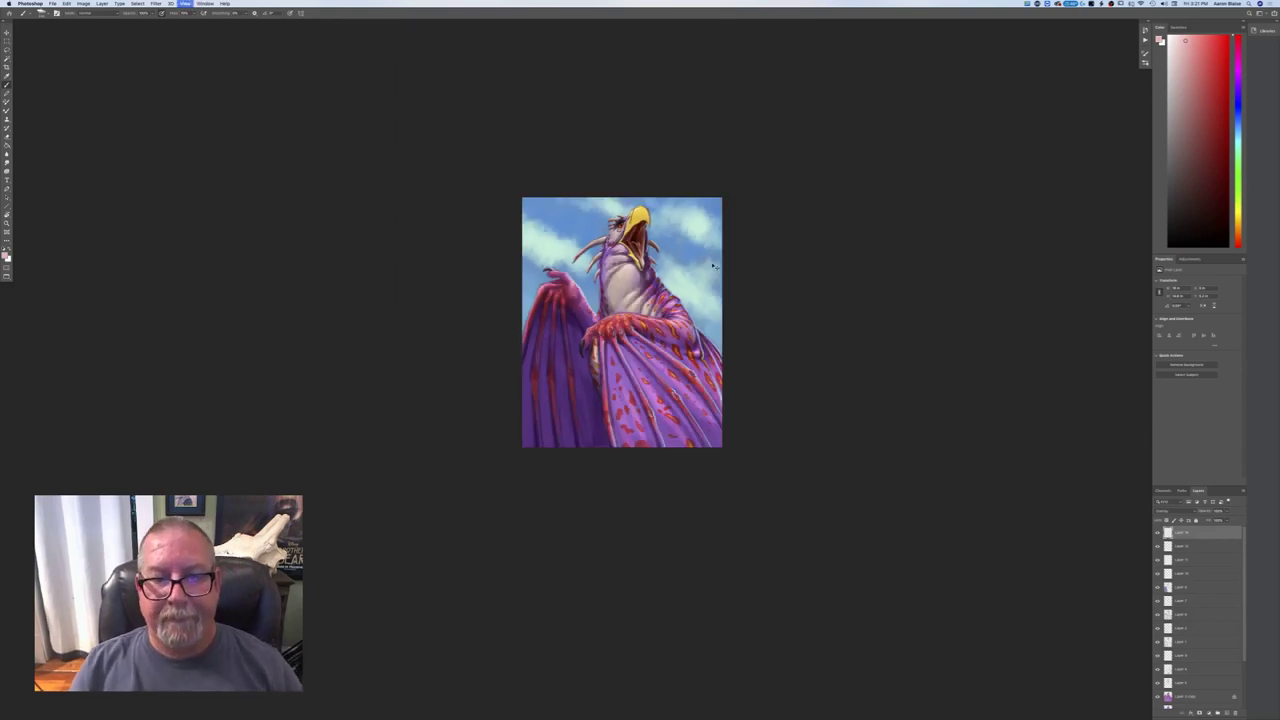
left_click_drag(265, 380, 288, 480)
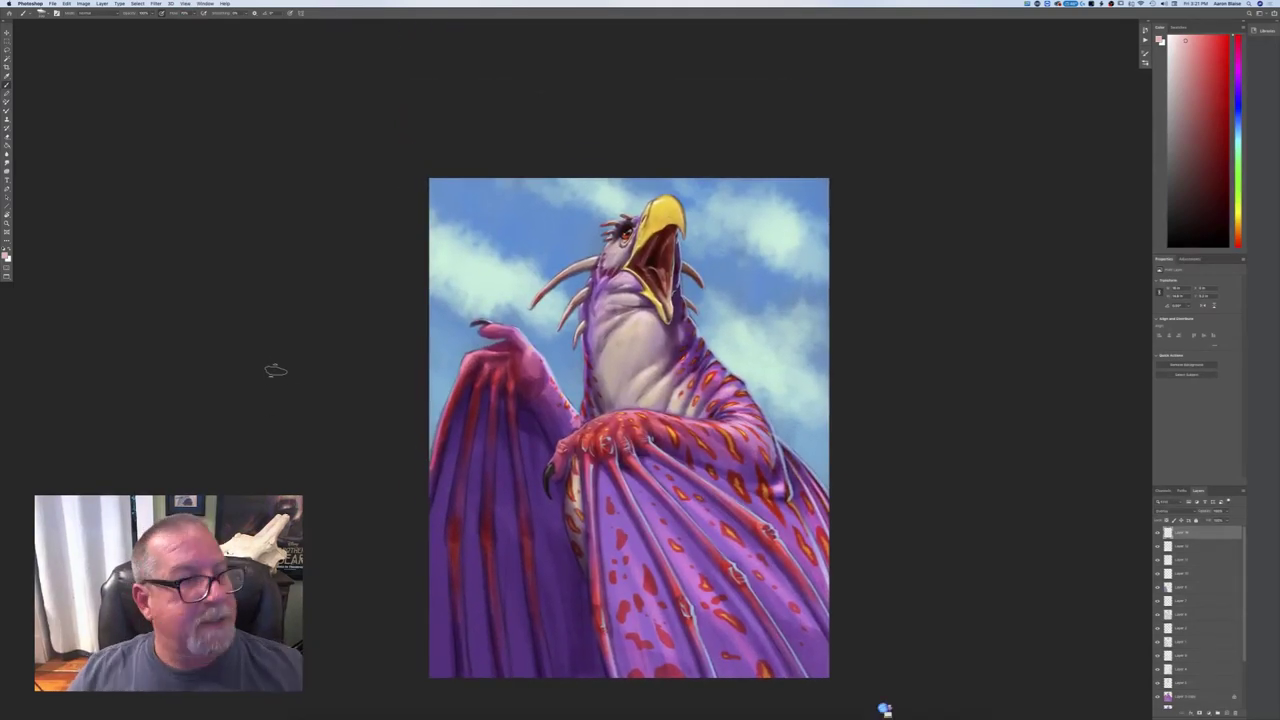
left_click(83, 3)
mouse_move(90, 67)
left_click(170, 98)
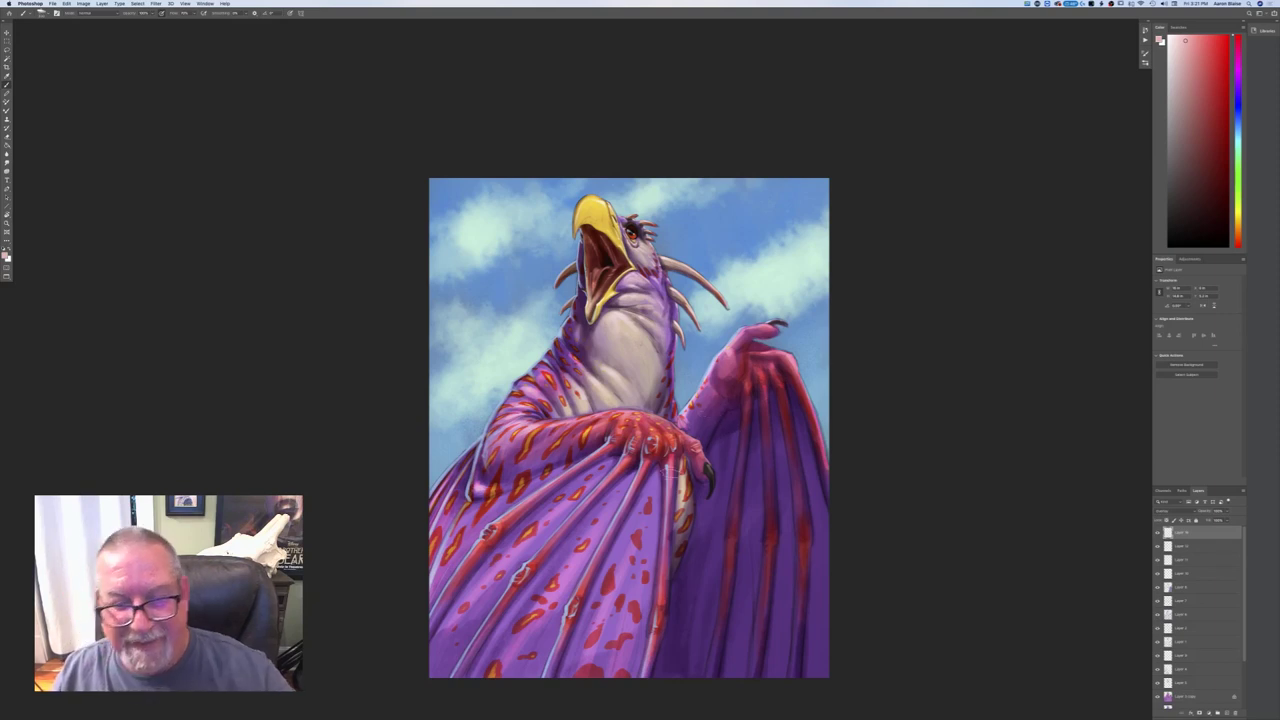
key("super+minus")
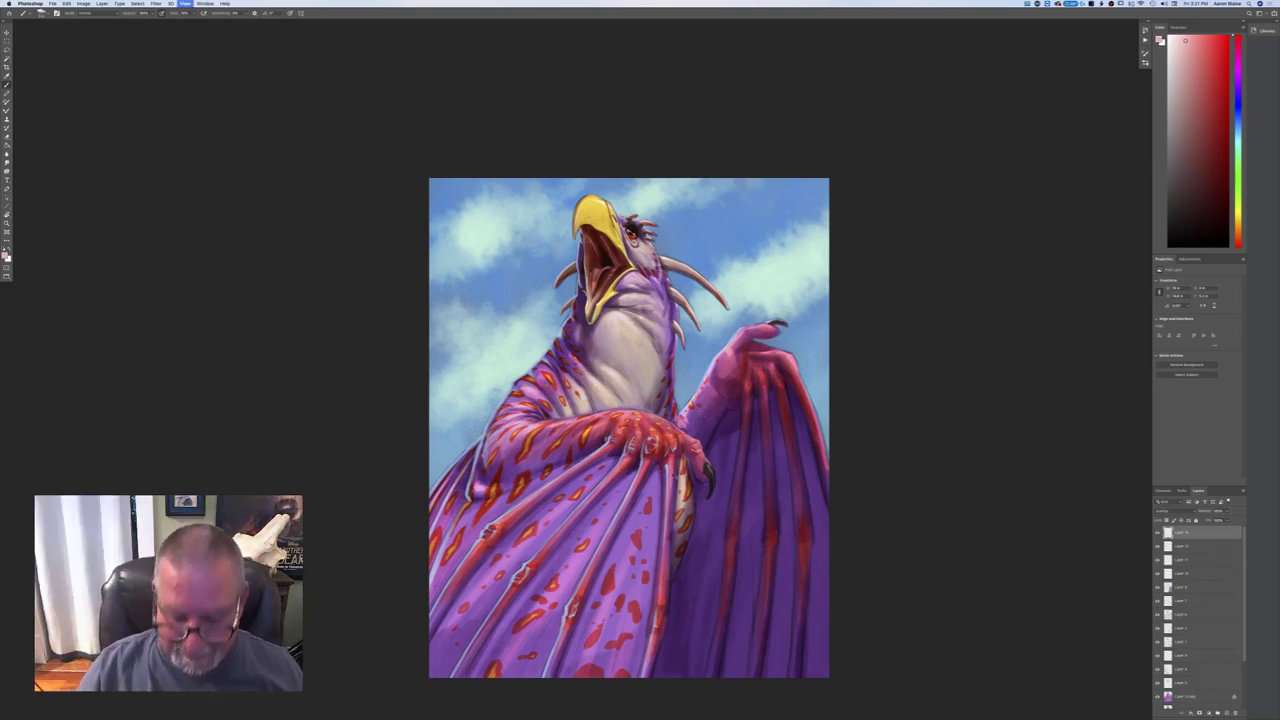
key("super+plus")
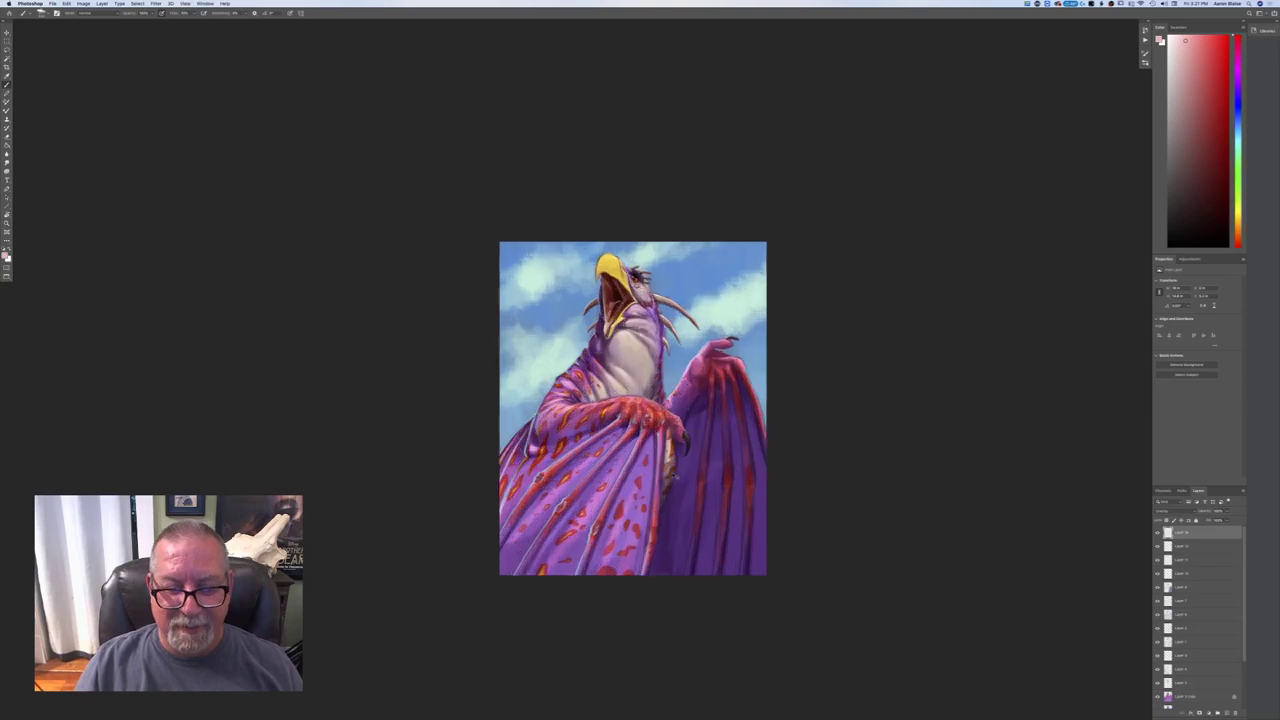
key("super+minus")
key("super+minus")
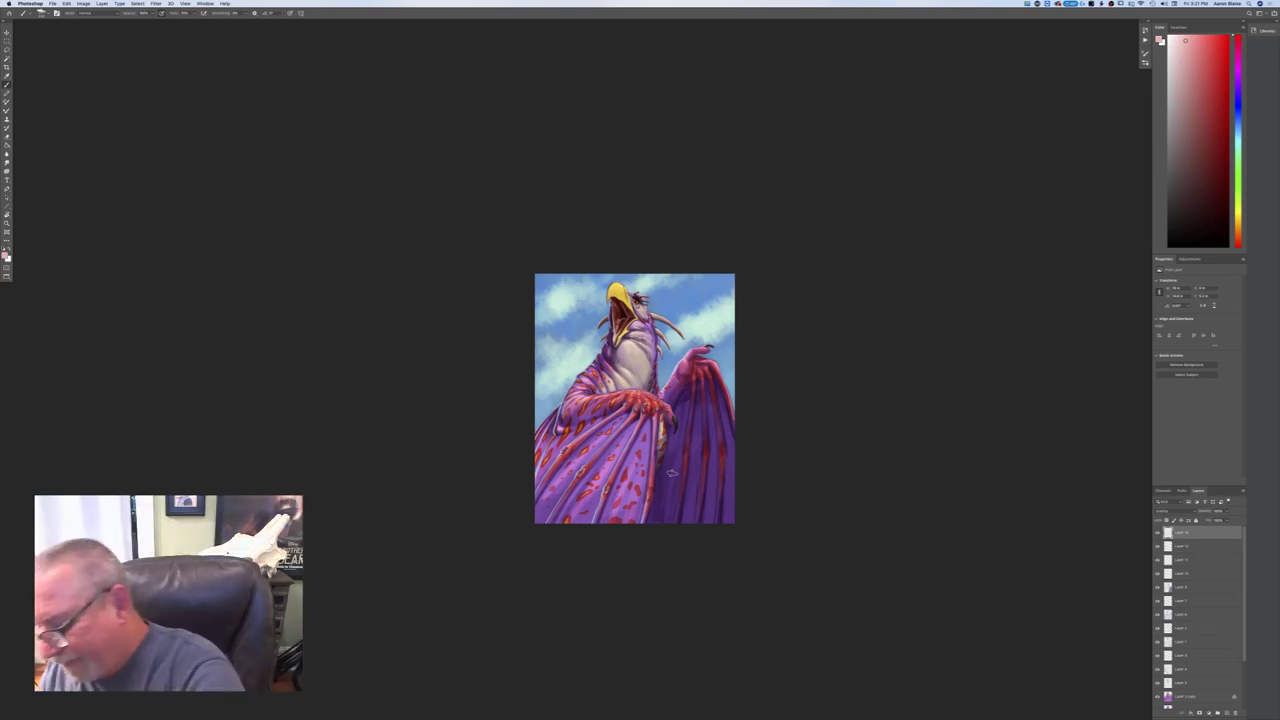
- Add a new layer on top of the stack in Multiply mode and set the foreground colour to a muted greyish blue
left_click(1160, 511)
left_click(1160, 513)
left_click(4, 256)
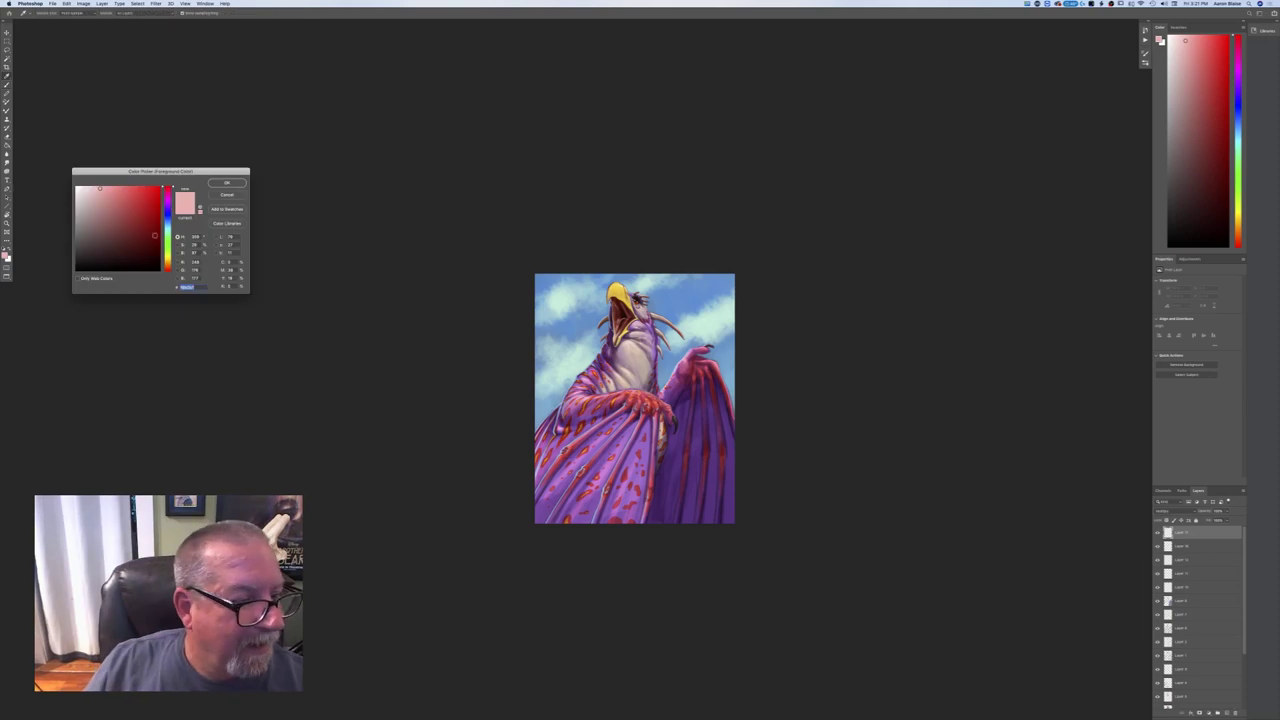
left_click(168, 224)
left_click(167, 221)
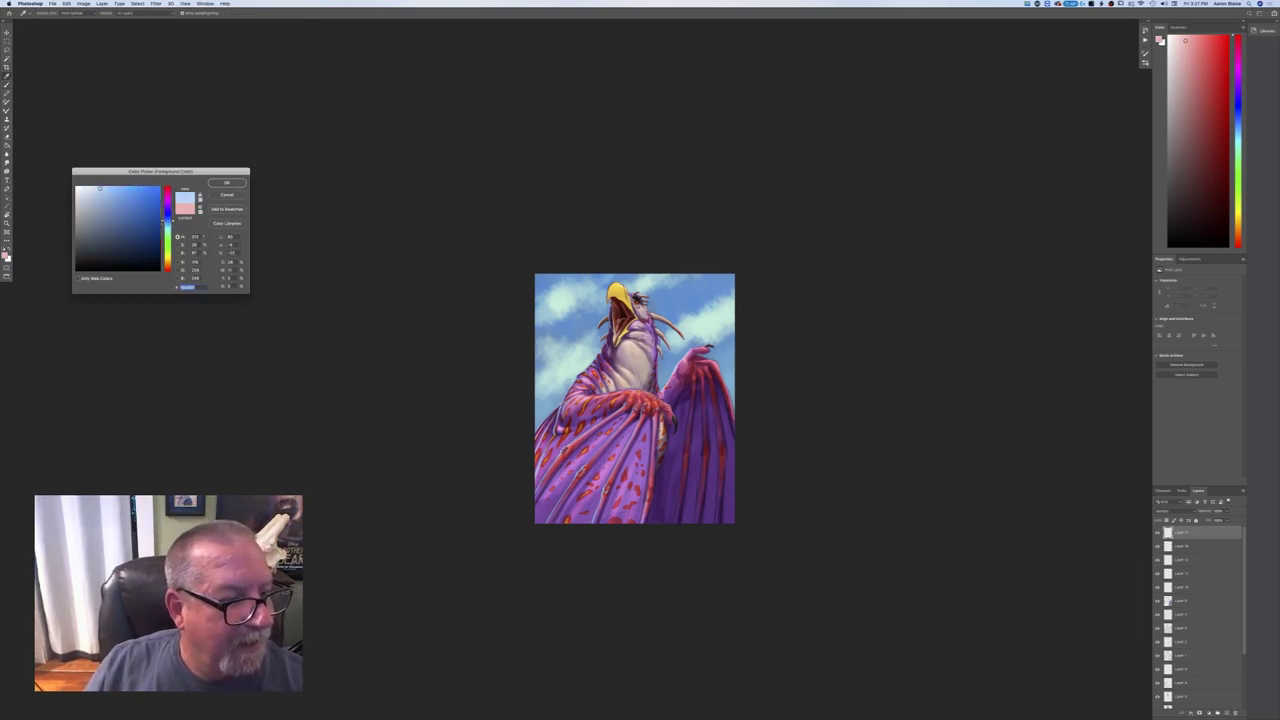
left_click(104, 223)
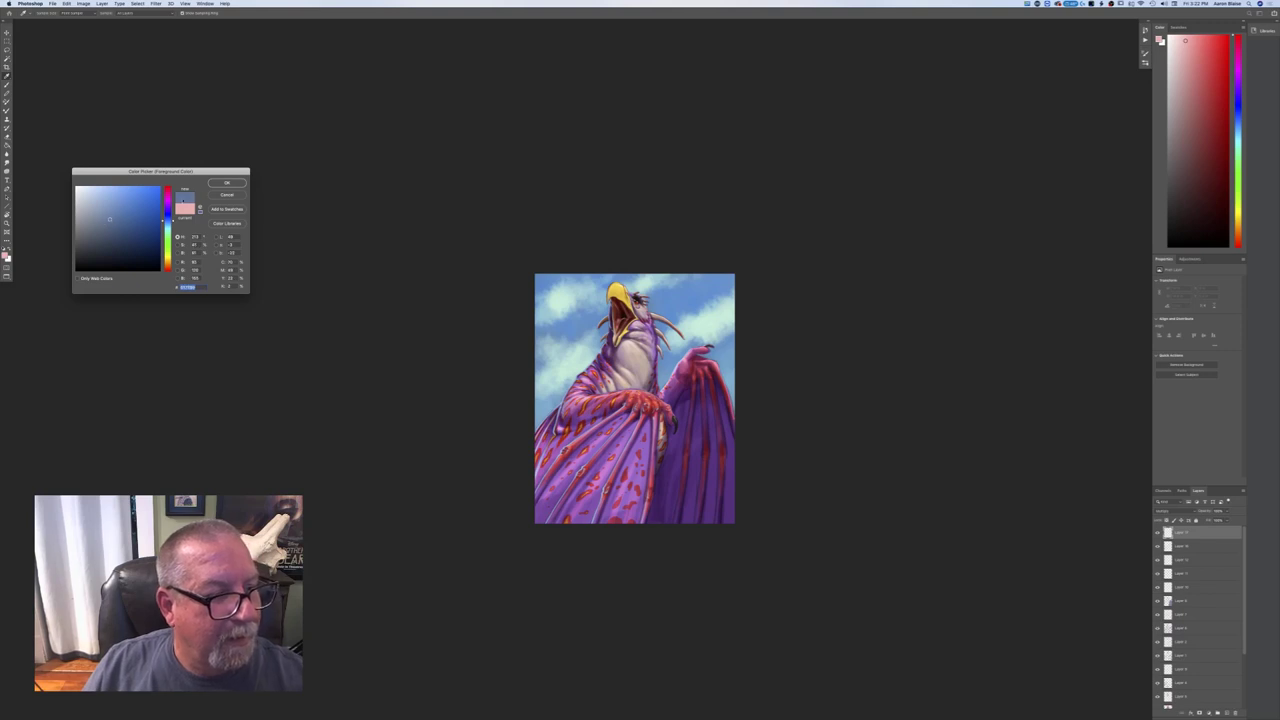
left_click(228, 183)
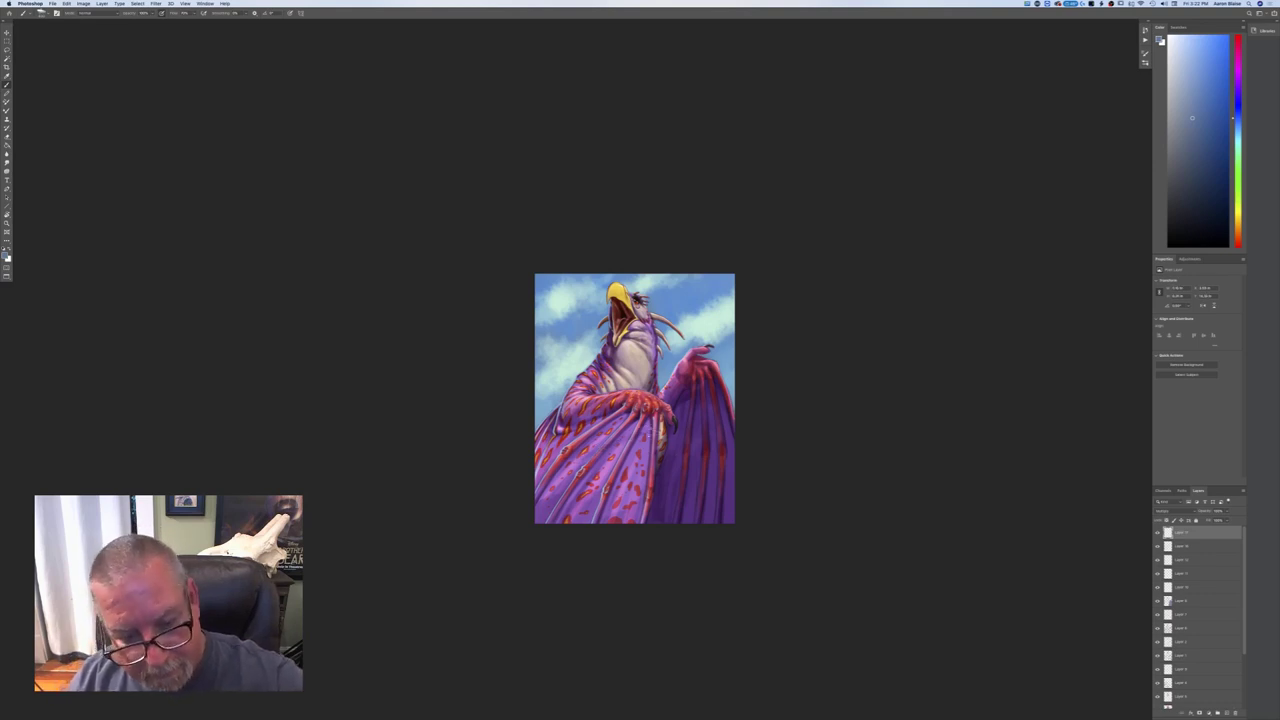
- Paint a broad blue cast shadow across the lower part of the front wing
mouse_move(655, 429)
left_mouse_down()
mouse_move(641, 497)
mouse_move(649, 447)
left_mouse_up()
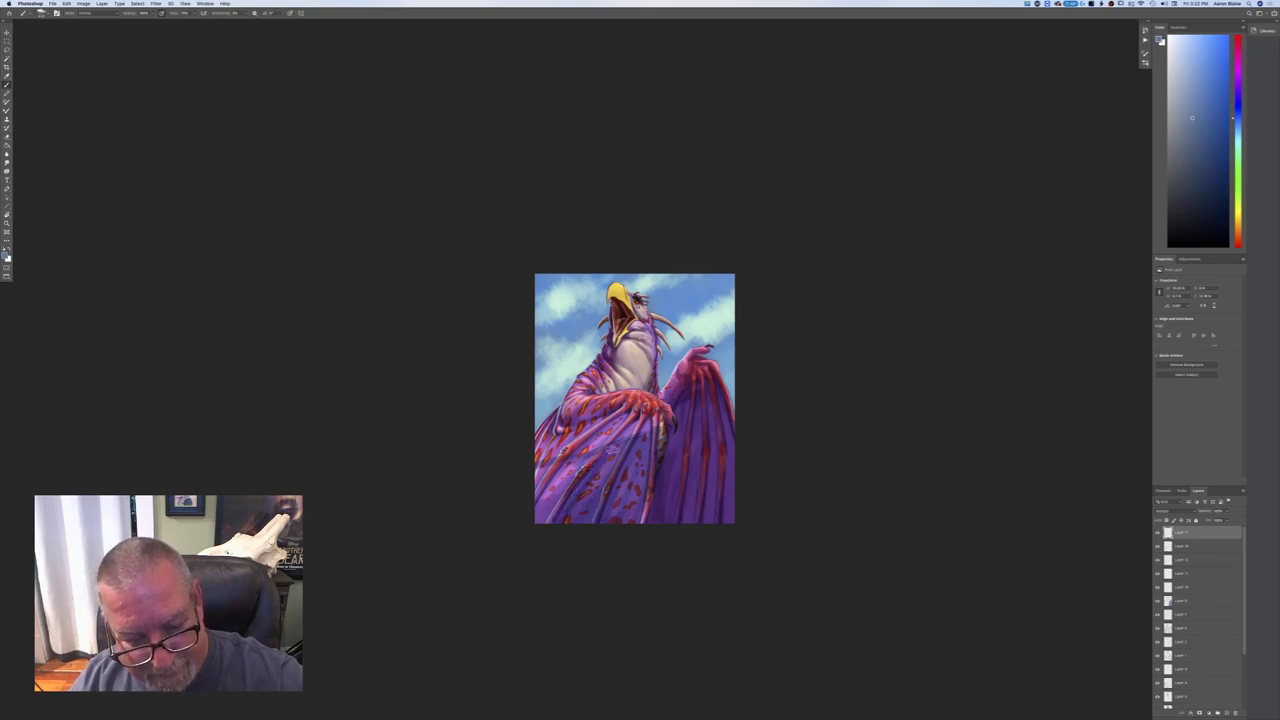
mouse_move(561, 476)
left_mouse_down()
mouse_move(538, 466)
mouse_move(568, 458)
mouse_move(539, 521)
left_mouse_up()
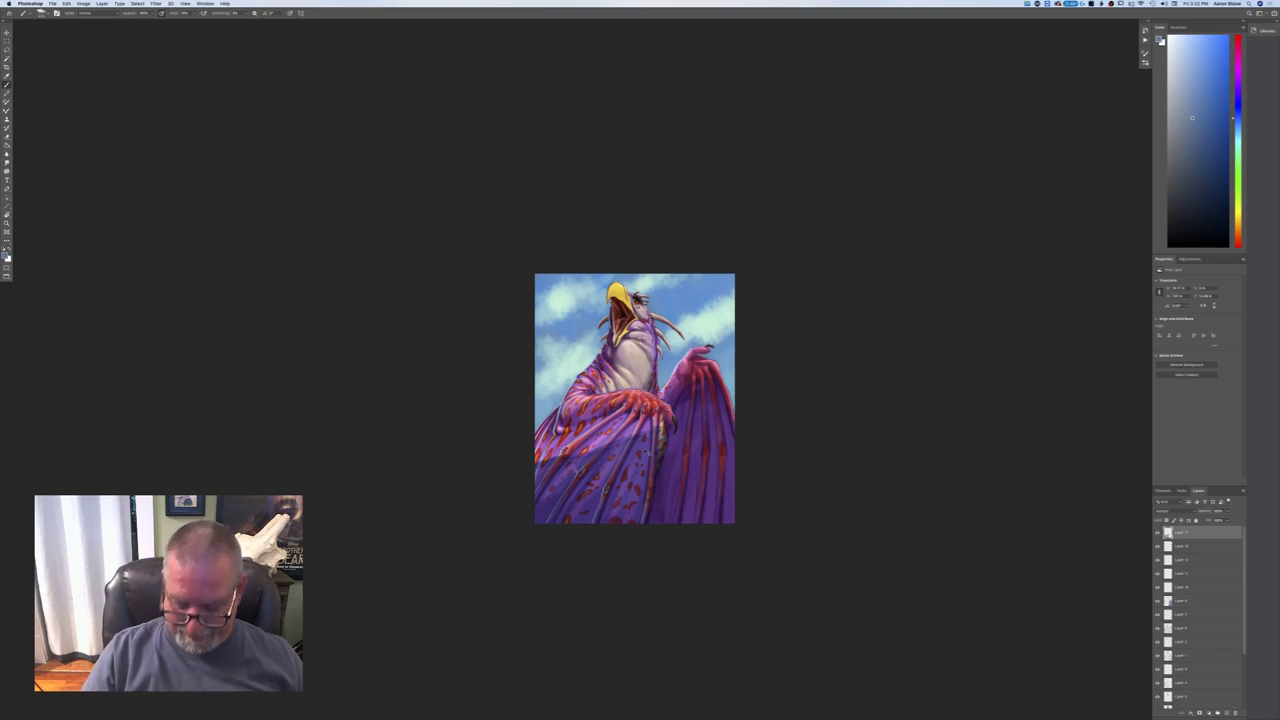
key("super+equal")
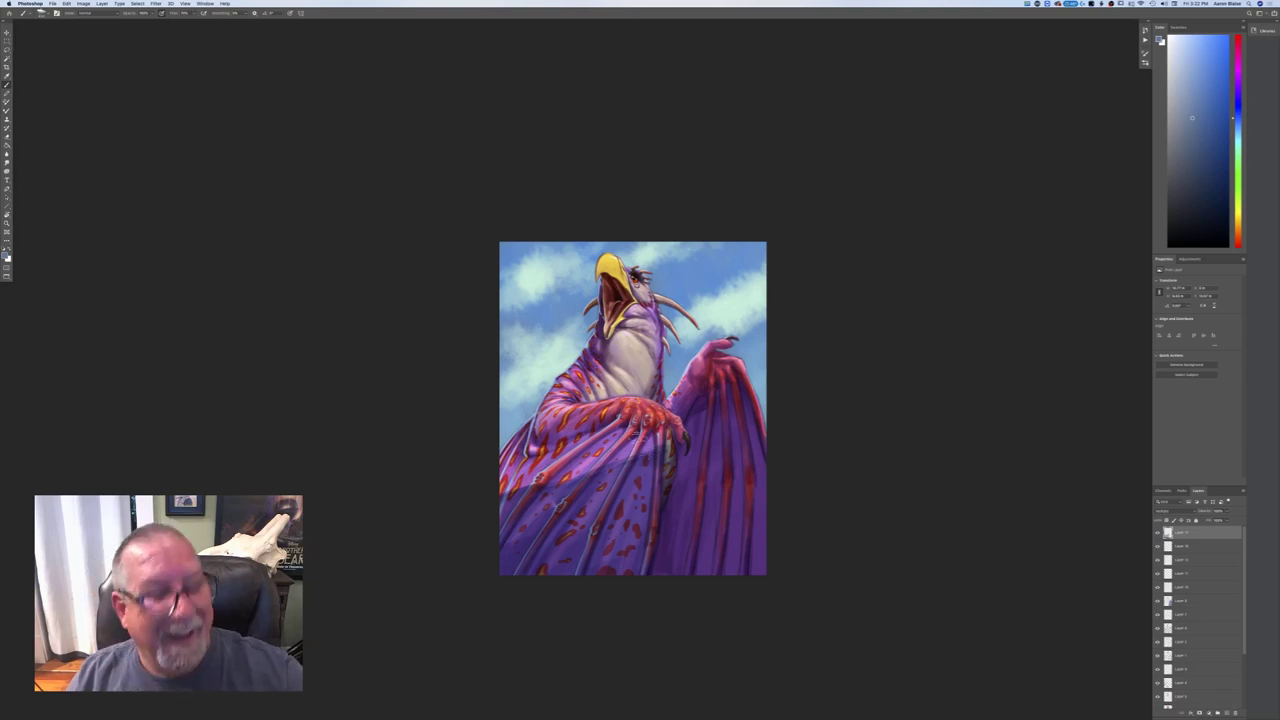
key("super+equal")
scroll(330, 400, "down", 3)
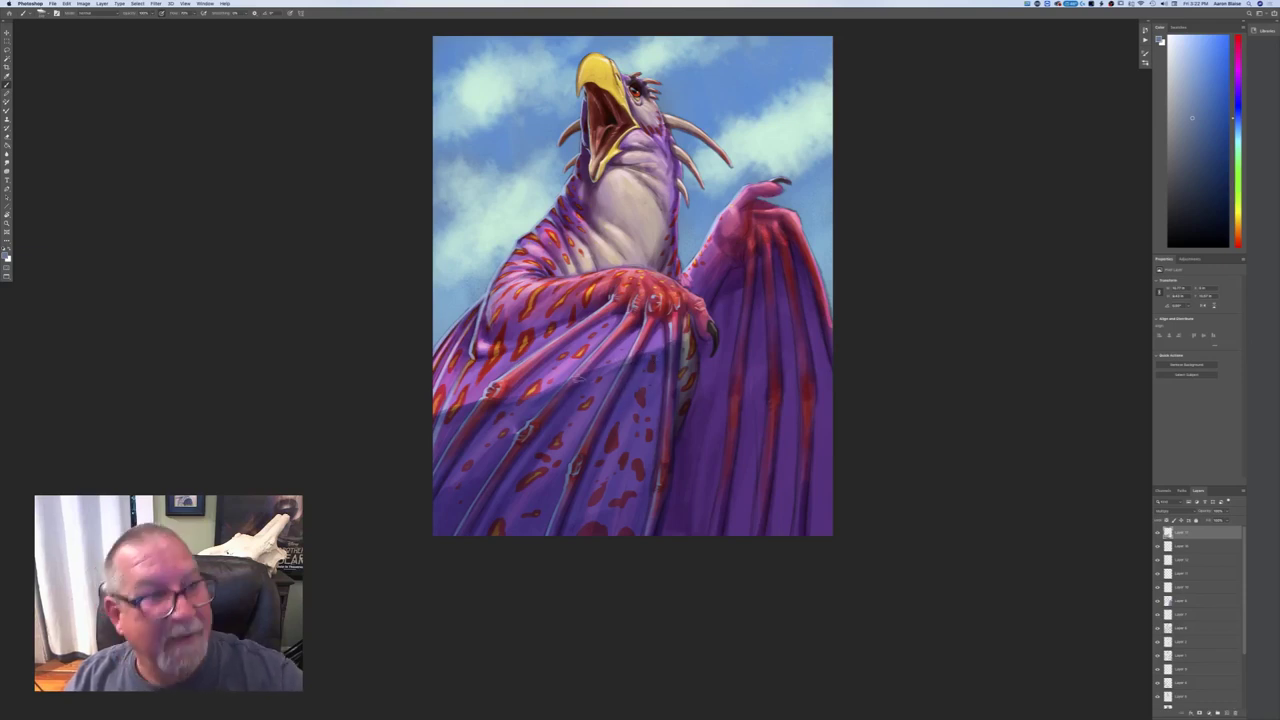
- Check the brush settings and extend the blue shadow over the raised back wing, down to its outer edge
left_click(56, 13)
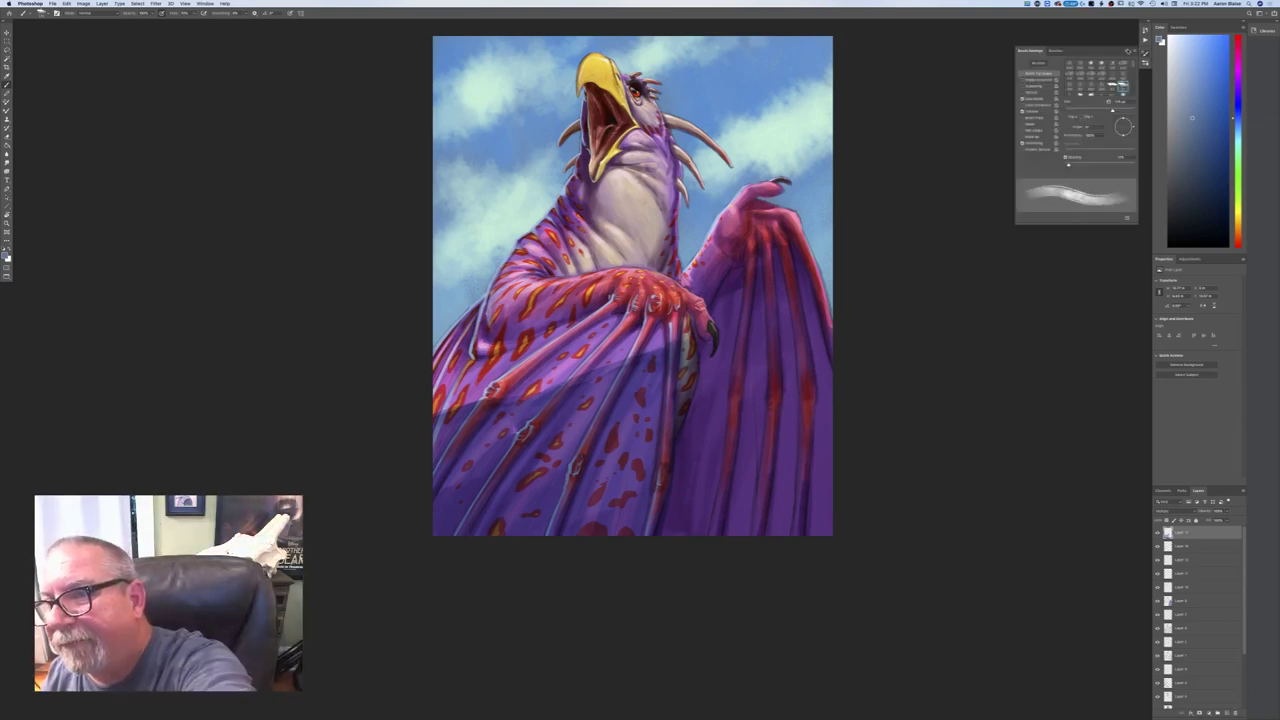
left_click(1127, 49)
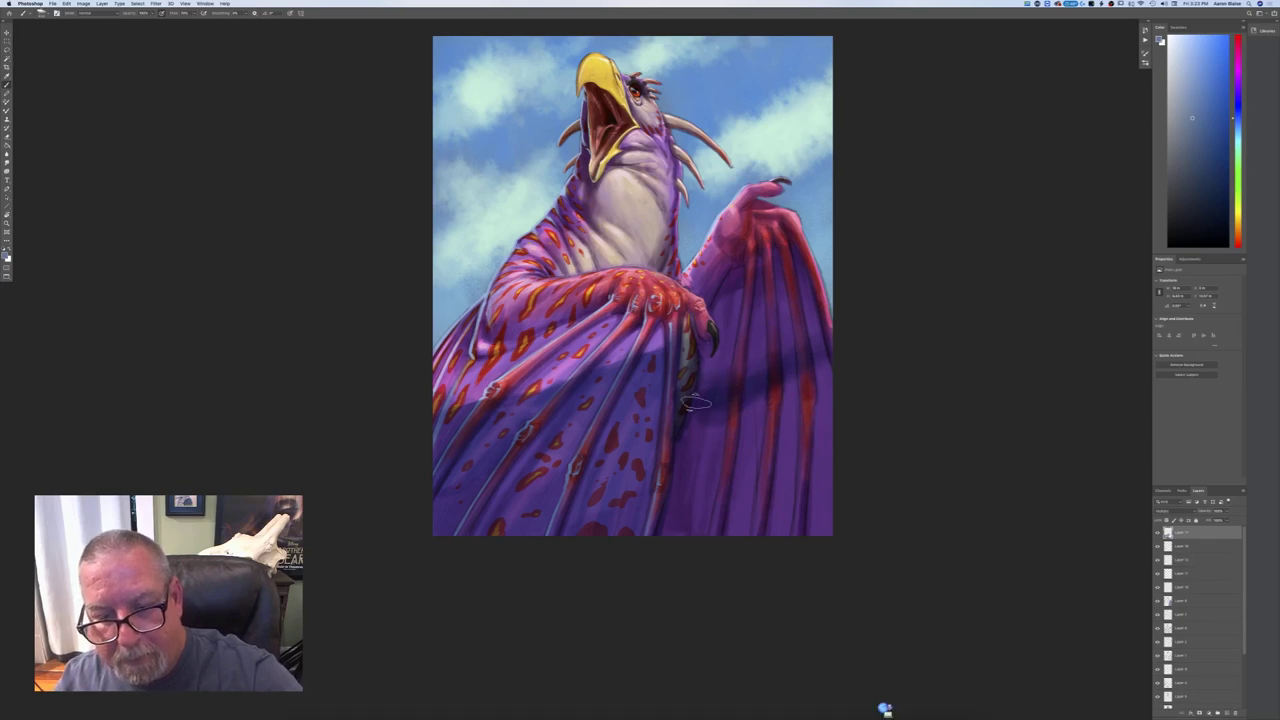
mouse_move(807, 432)
left_mouse_down()
mouse_move(755, 403)
mouse_move(731, 456)
mouse_move(695, 415)
mouse_move(670, 526)
mouse_move(679, 551)
mouse_move(756, 442)
mouse_move(834, 526)
left_mouse_up()
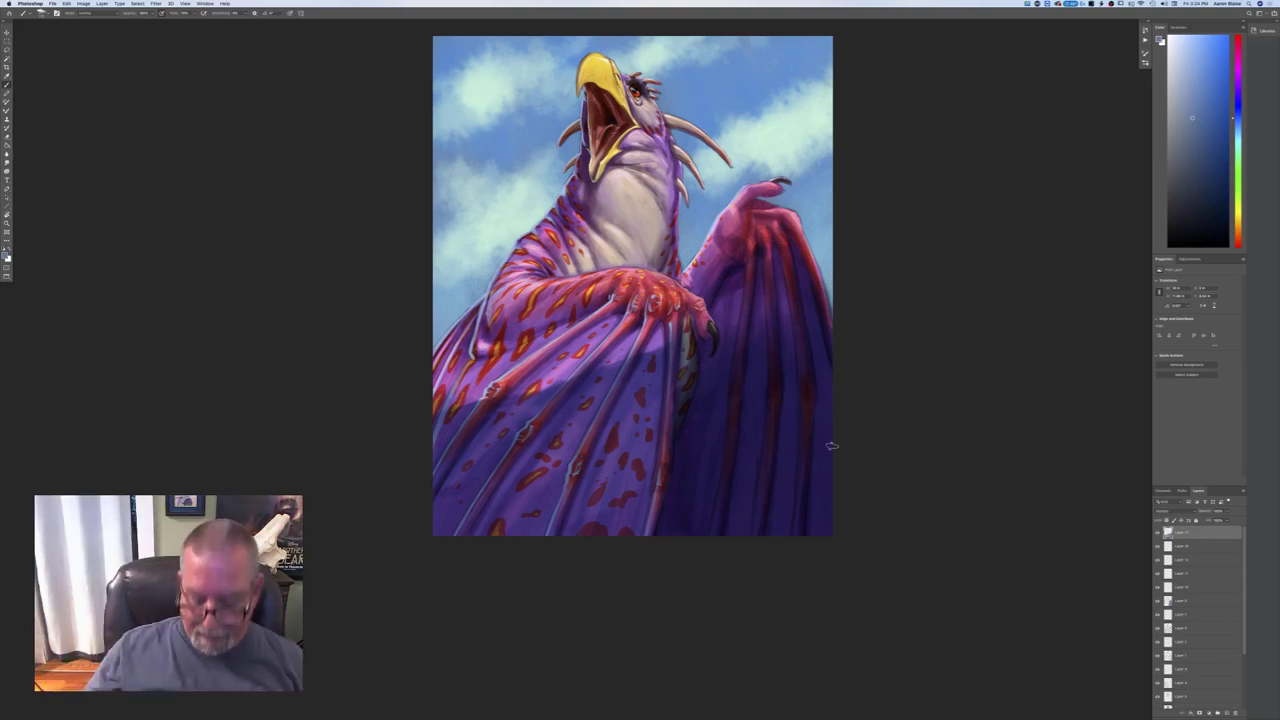
- Check the shadowed painting at a smaller size and flip the canvas horizontally back to its original orientation
key("super+minus")
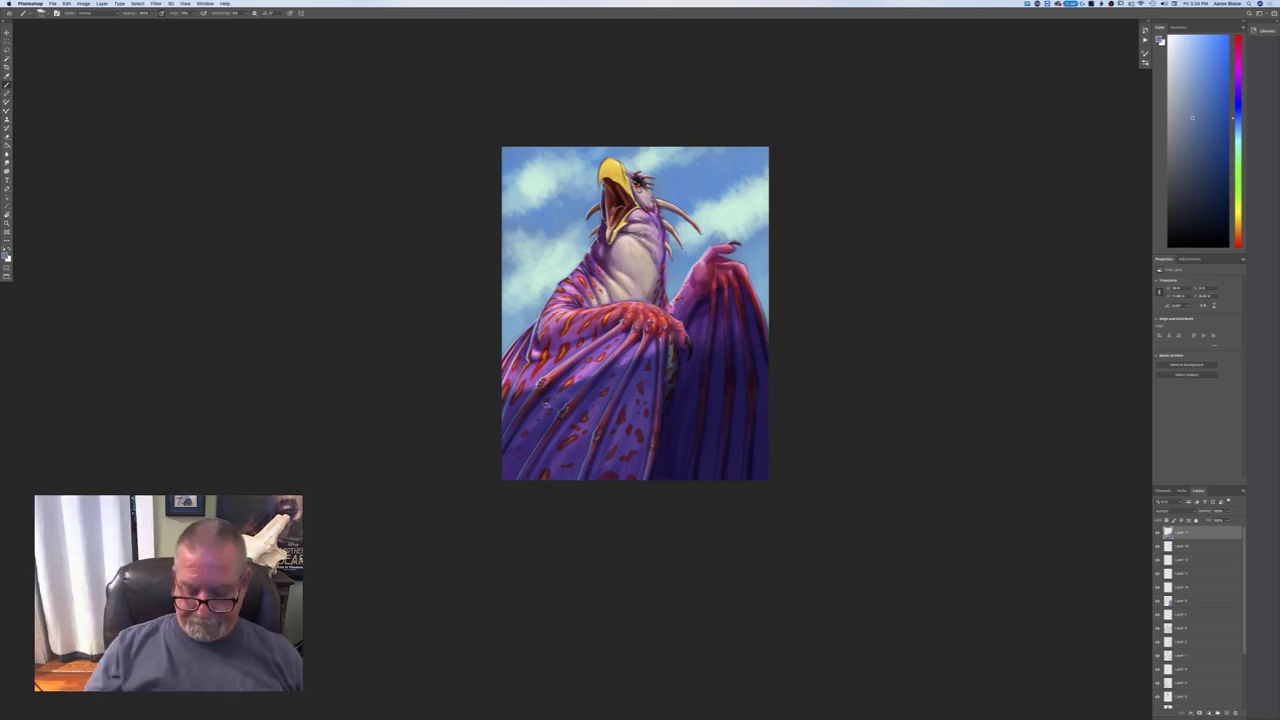
key("super+minus")
key("super+minus")
key("super+plus")
key("super+plus")
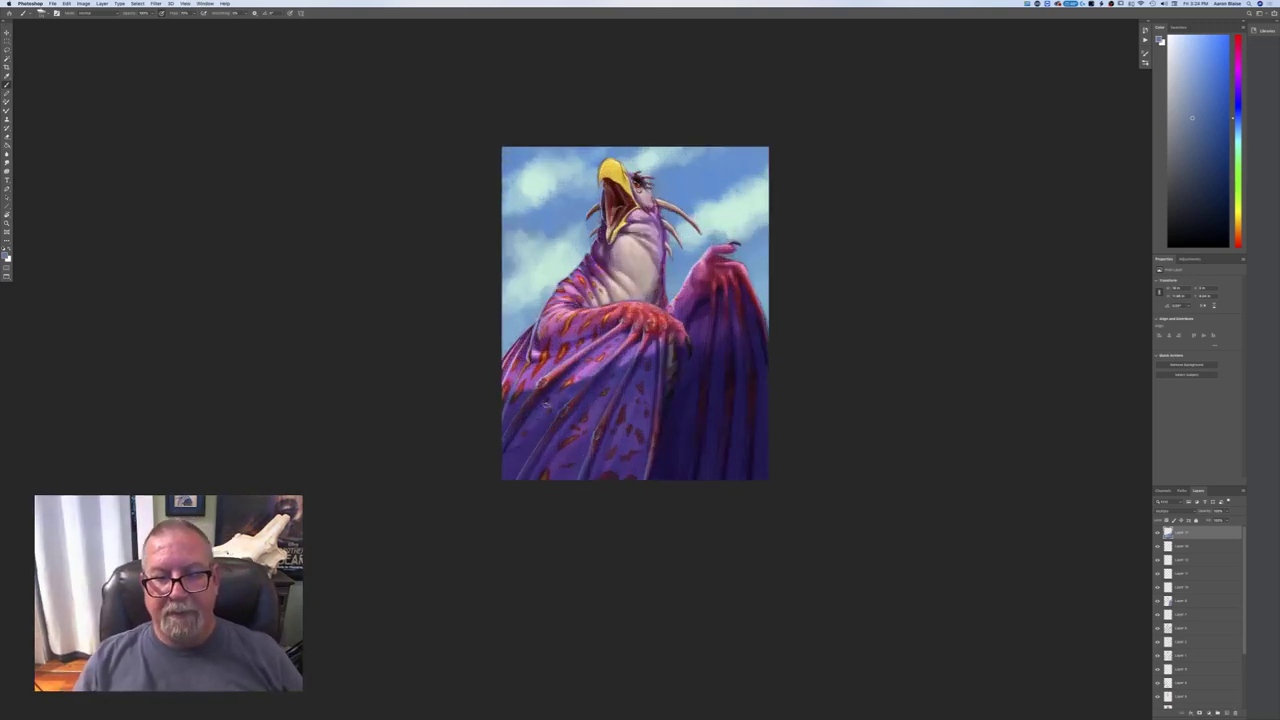
left_click(83, 3)
mouse_move(110, 67)
left_click(172, 99)
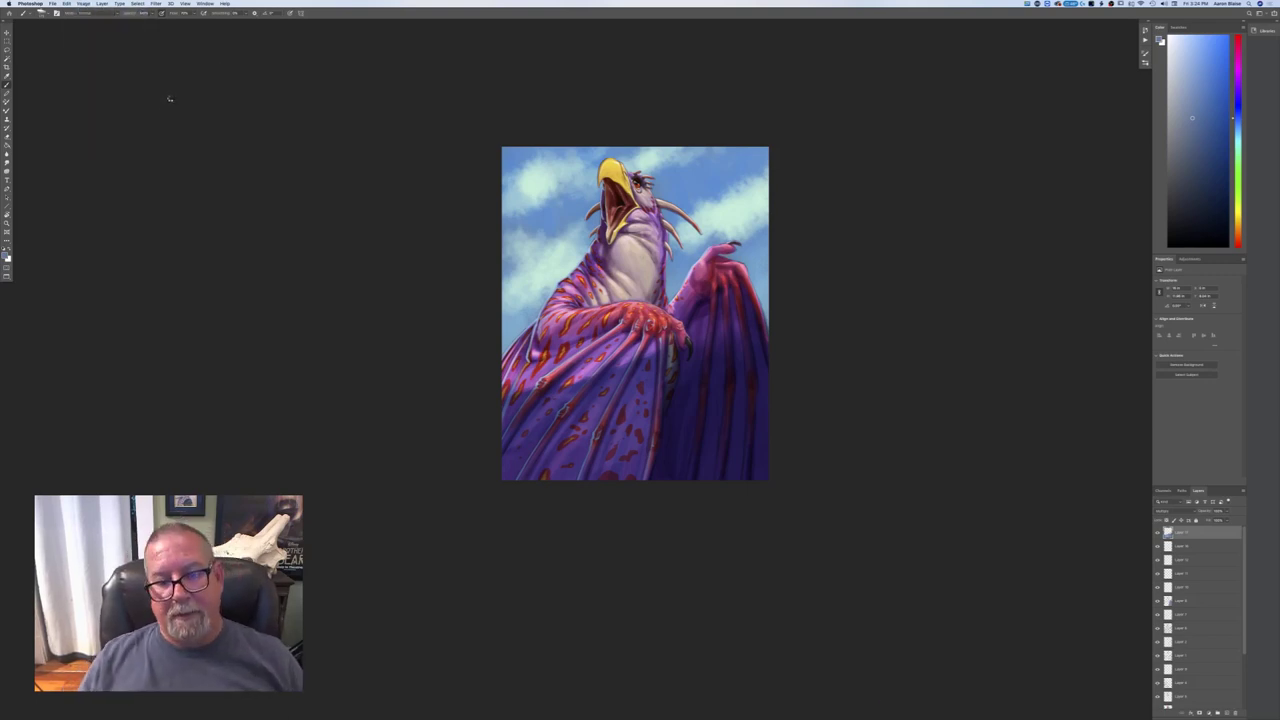
key("super+equal")
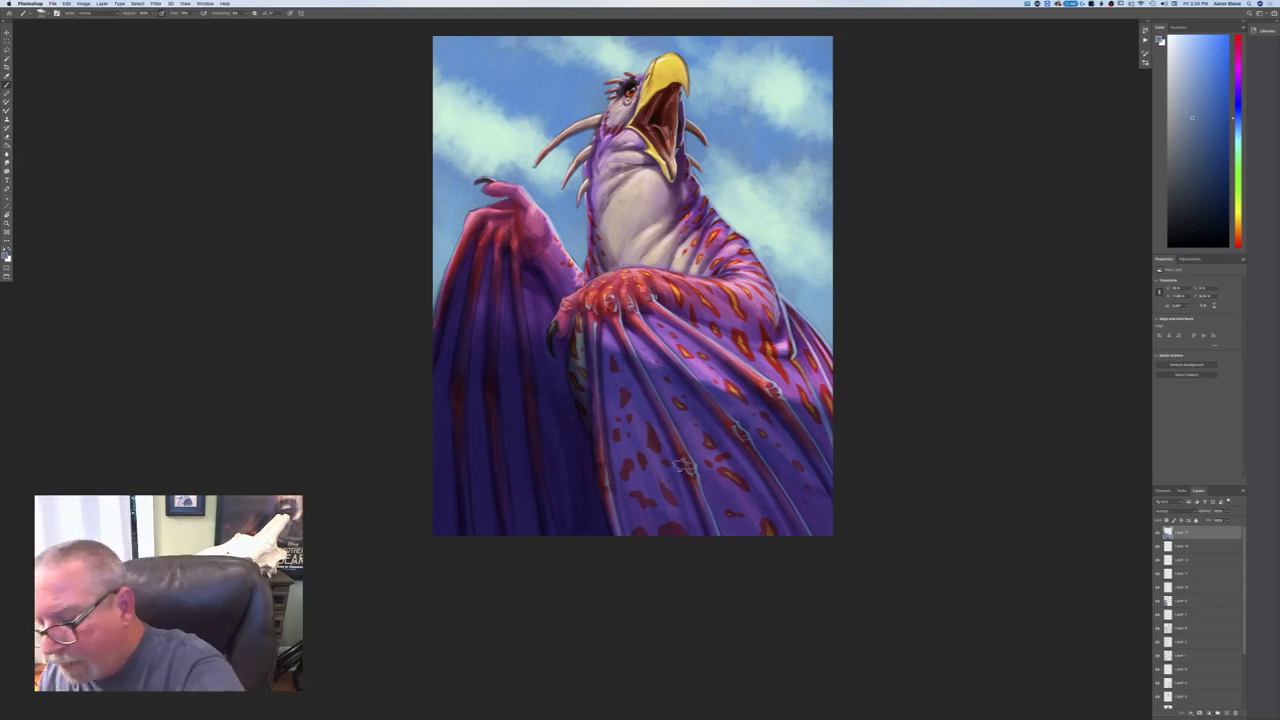
- Toggle the pale rim-light layer's visibility to identify it and move the layer above the blue shadow layer
left_click(1158, 561)
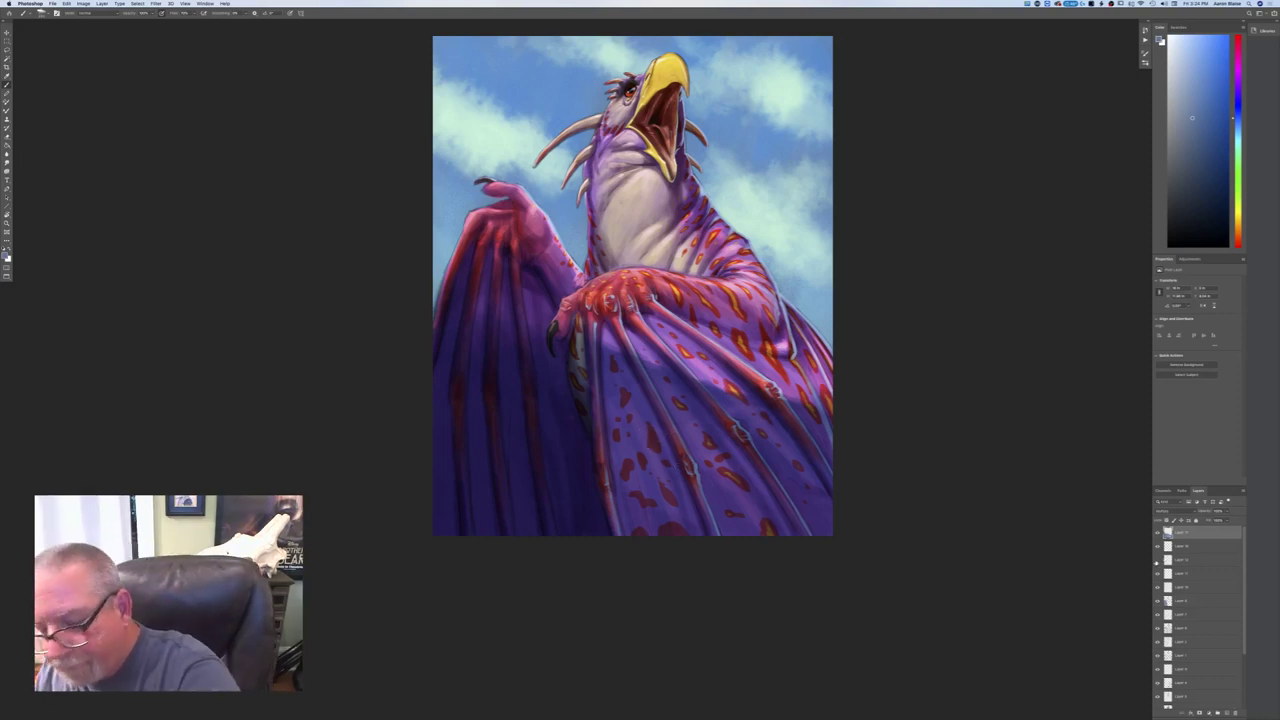
left_click(1158, 561)
left_click_drag(1172, 560, 1175, 528)
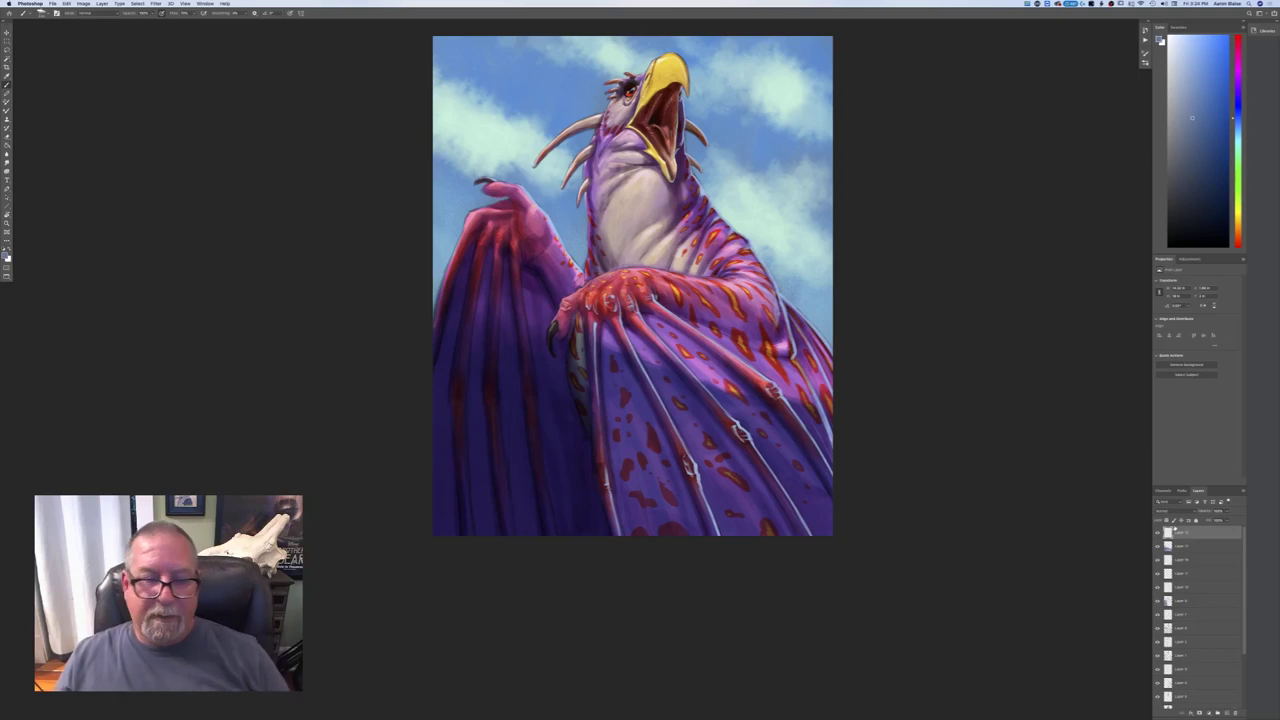
- Examine the shadows and rim light on the whole painting and close up on the head, arms and hands
key("super+minus")
key("super+minus")
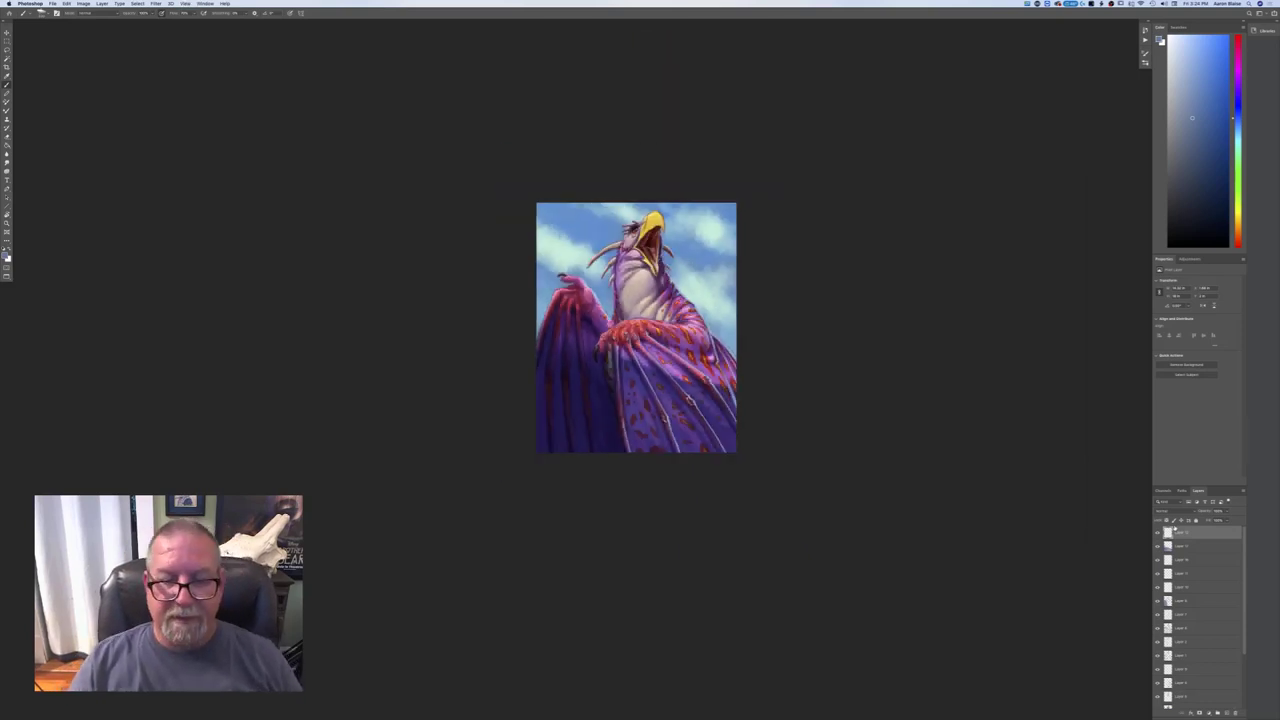
key("super+plus")
key("super+plus")
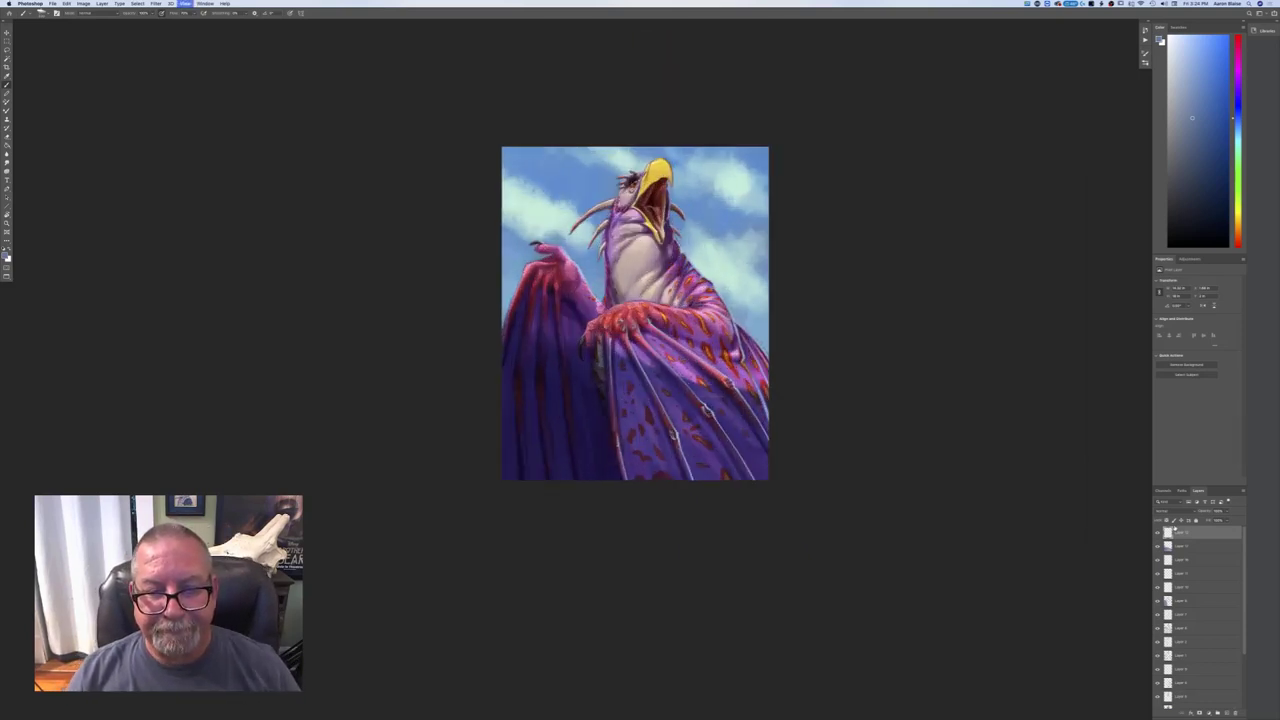
left_click_drag(301, 296, 296, 497)
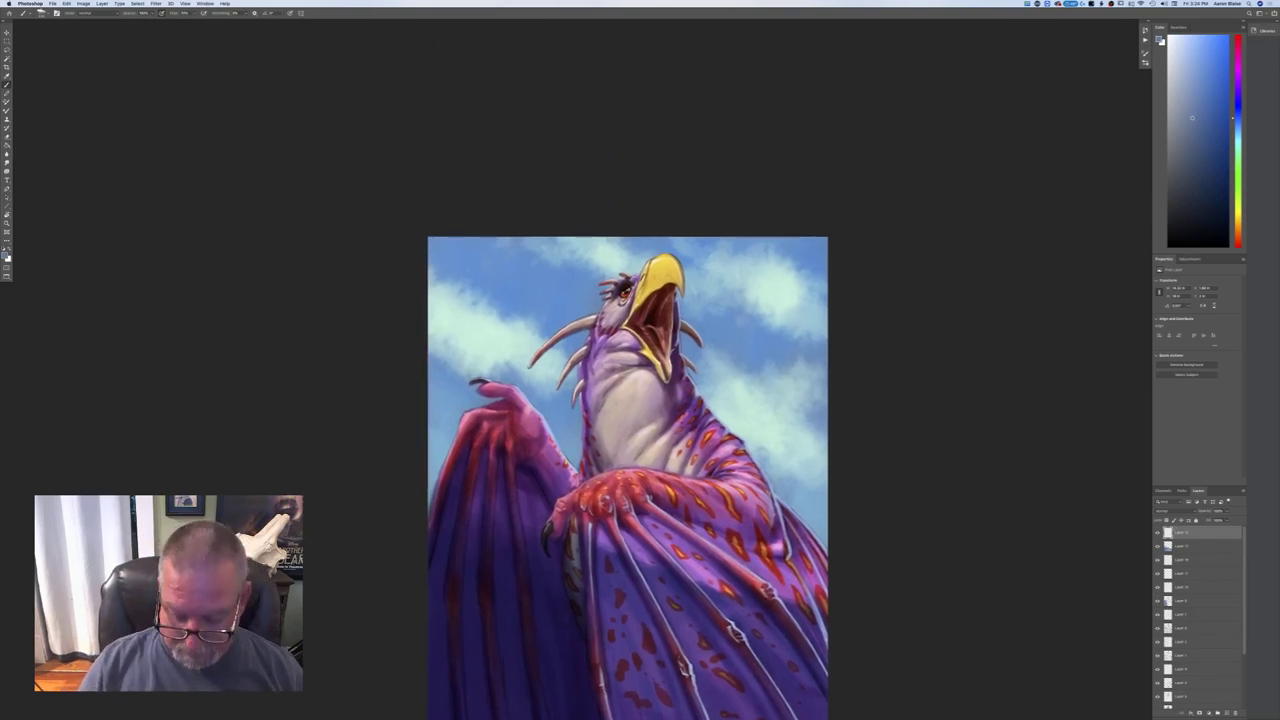
key("super+plus")
scroll(294, 497, "down", 2)
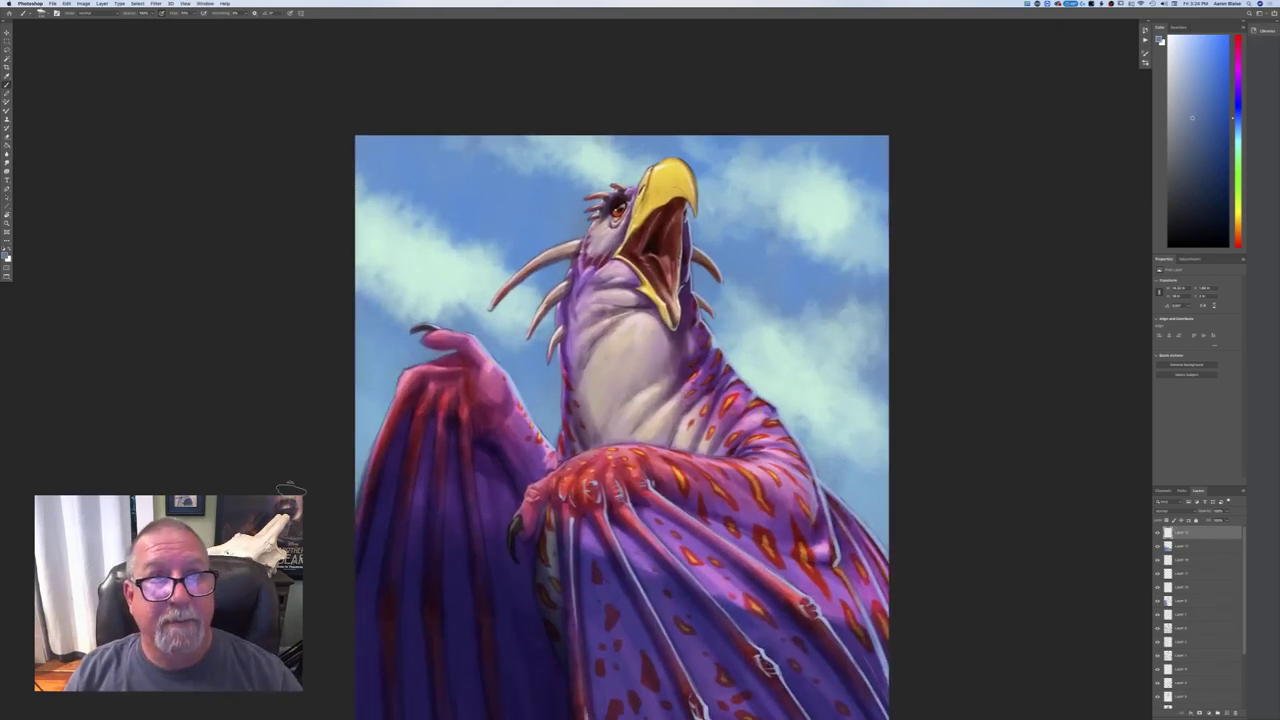
key("super+plus")
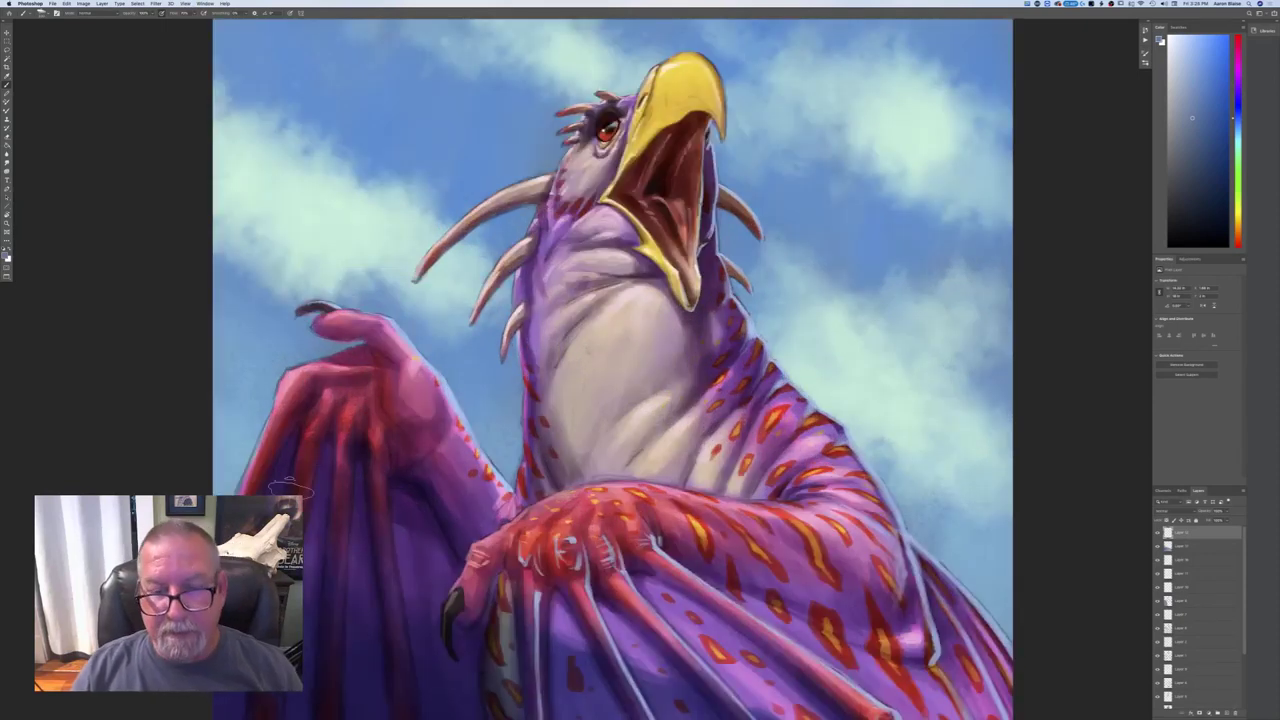
key("super+minus")
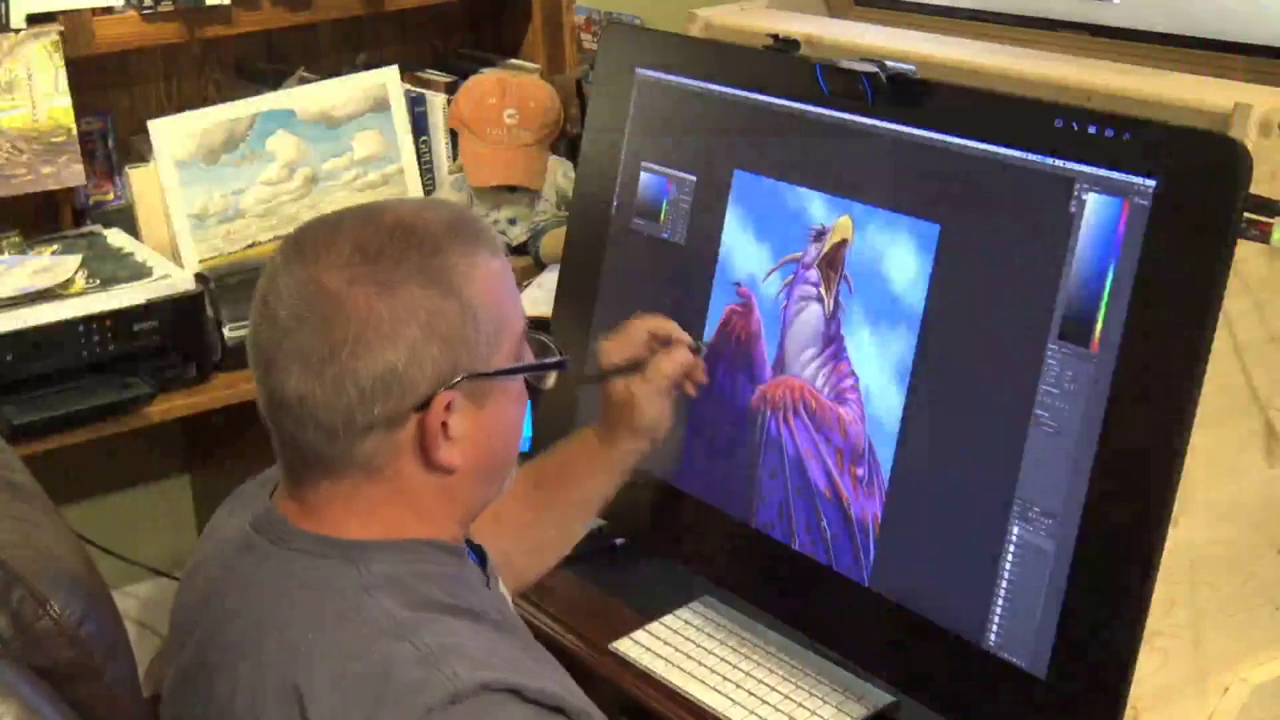
left_click(770, 381)
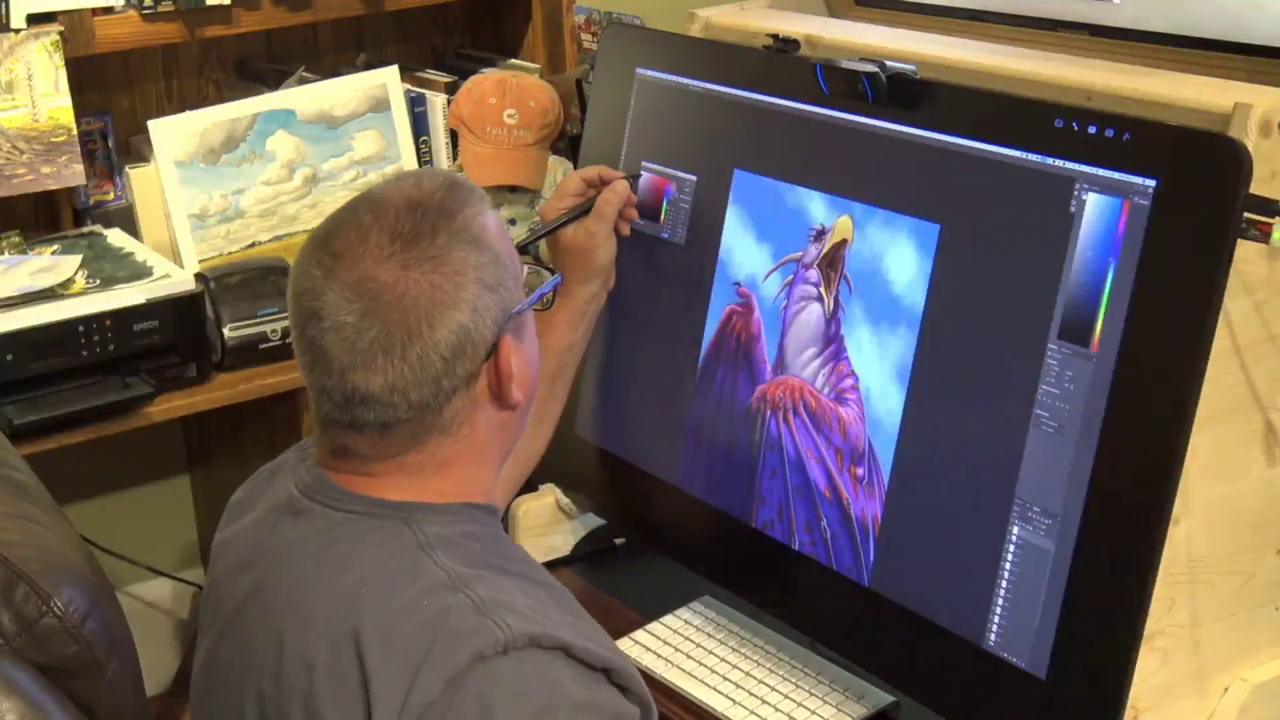
left_click(686, 184)
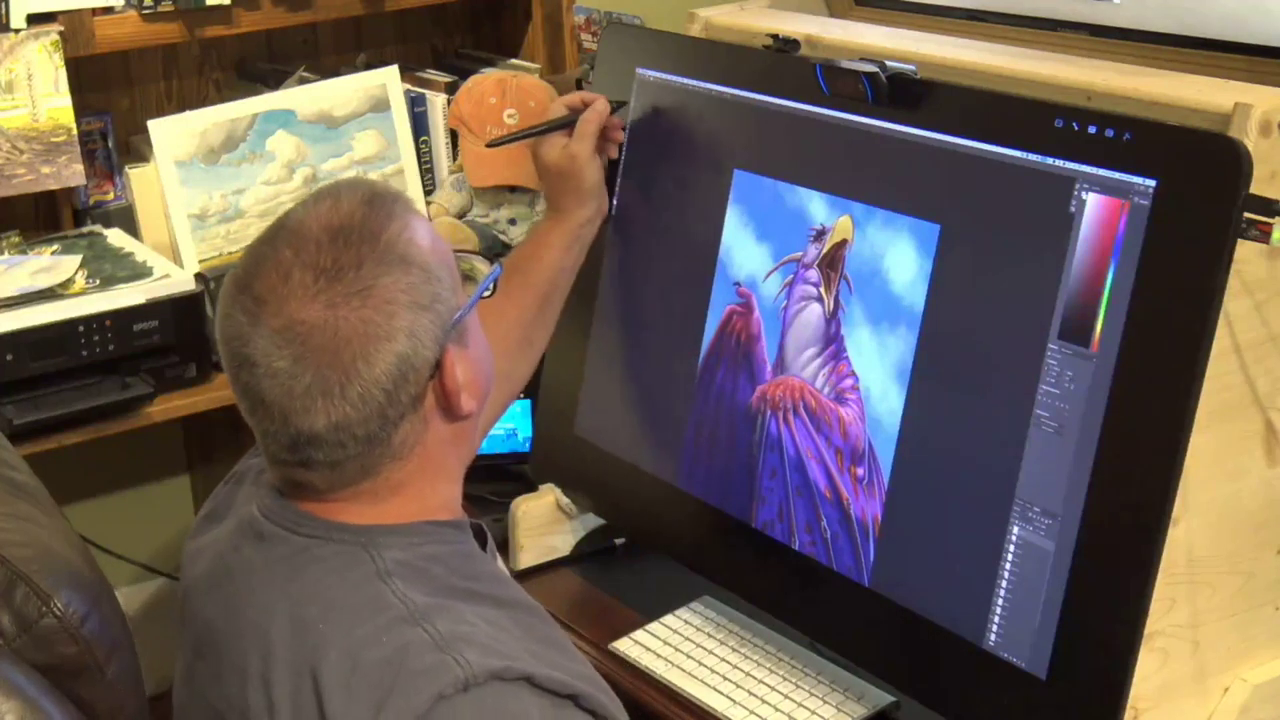
left_click(648, 82)
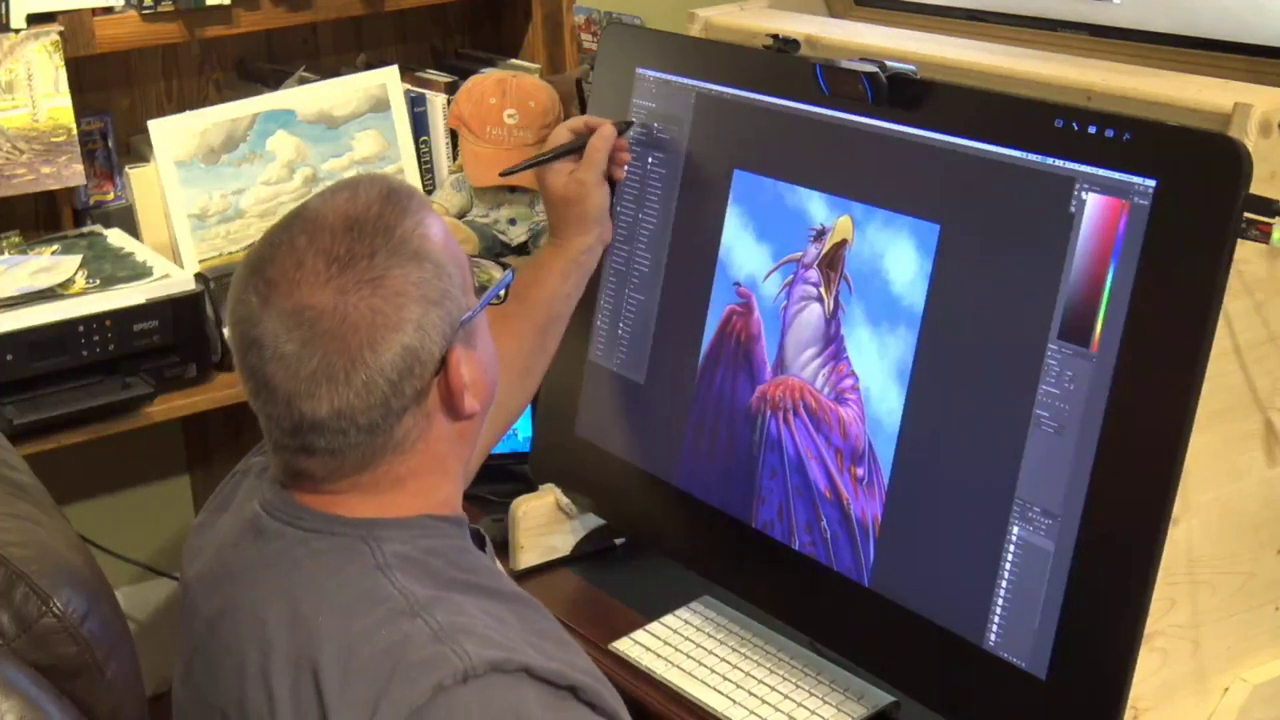
- Examine the shadows and rim light on the painted creature close up and at reduced size
left_click(676, 211)
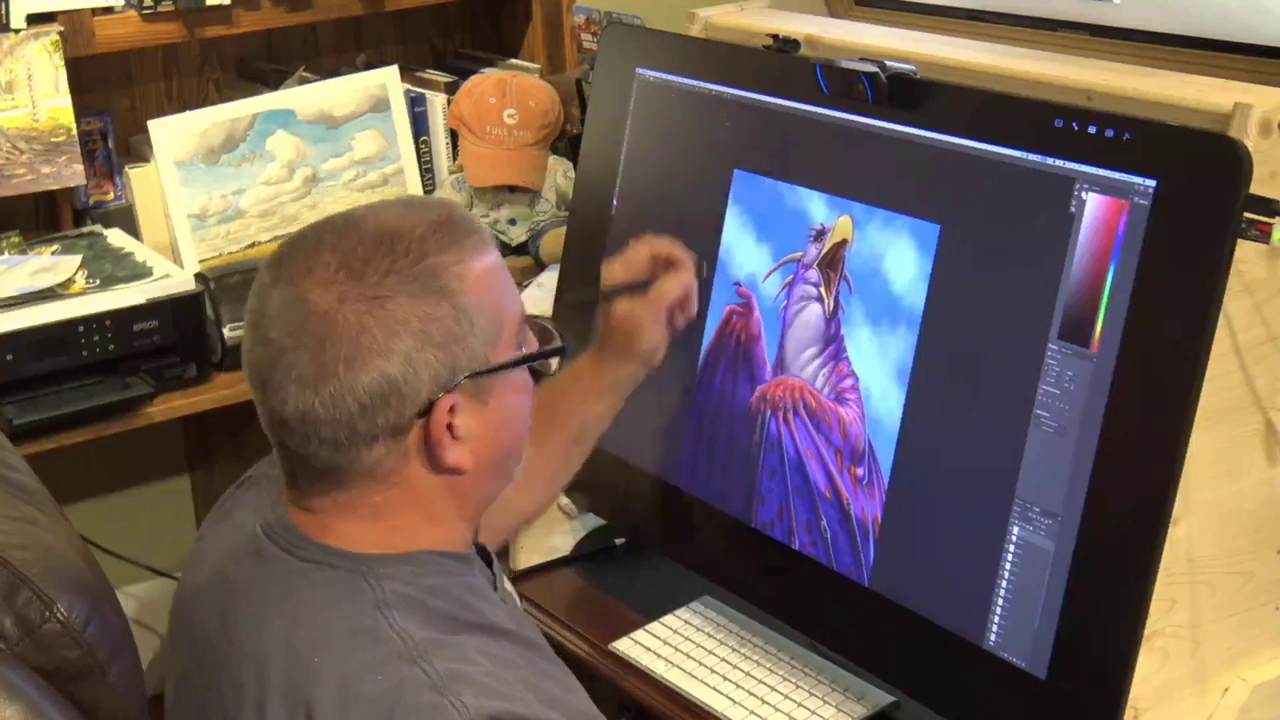
key("super+plus")
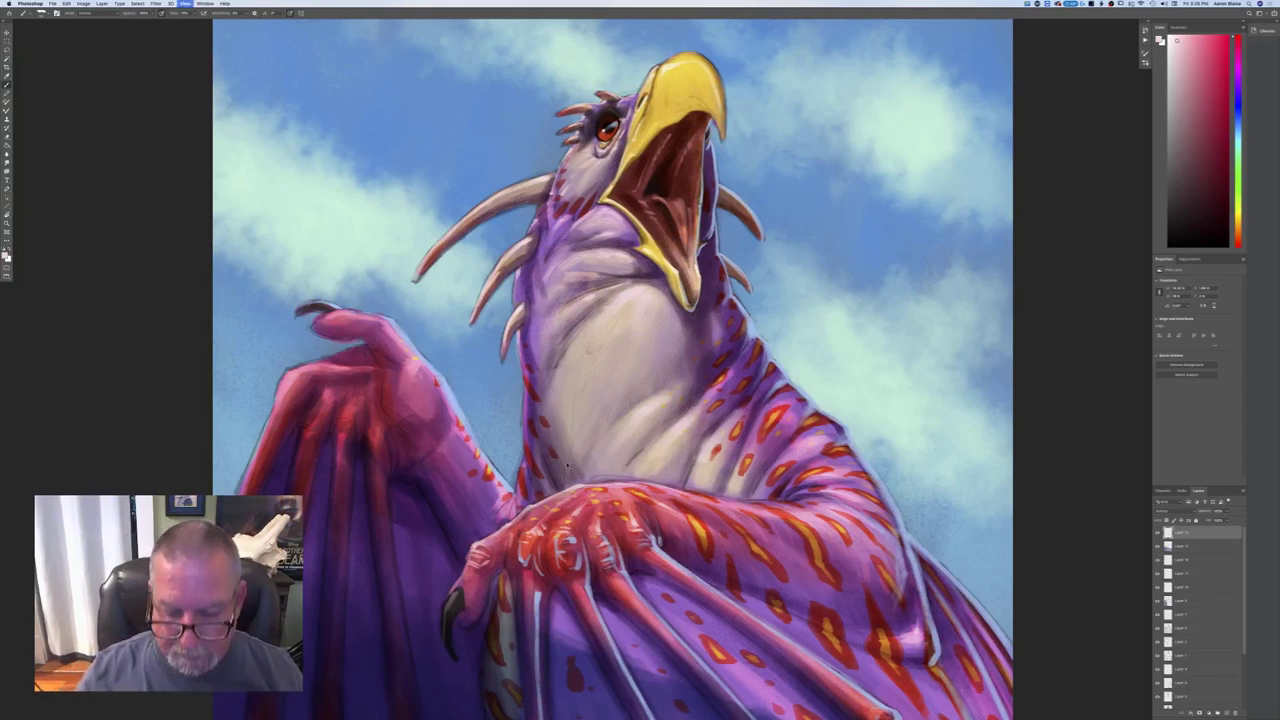
key("super+minus")
key("super+minus")
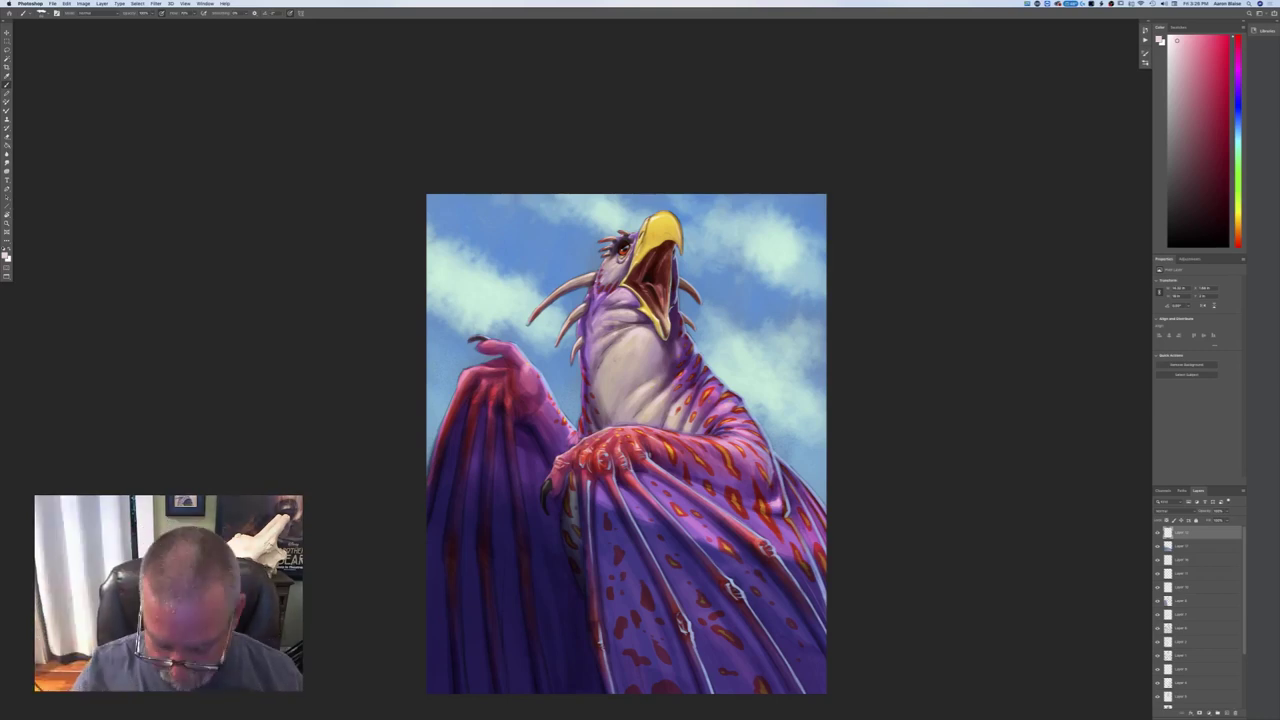
key("super+minus")
key("super+minus")
key("super+plus")
key("super+plus")
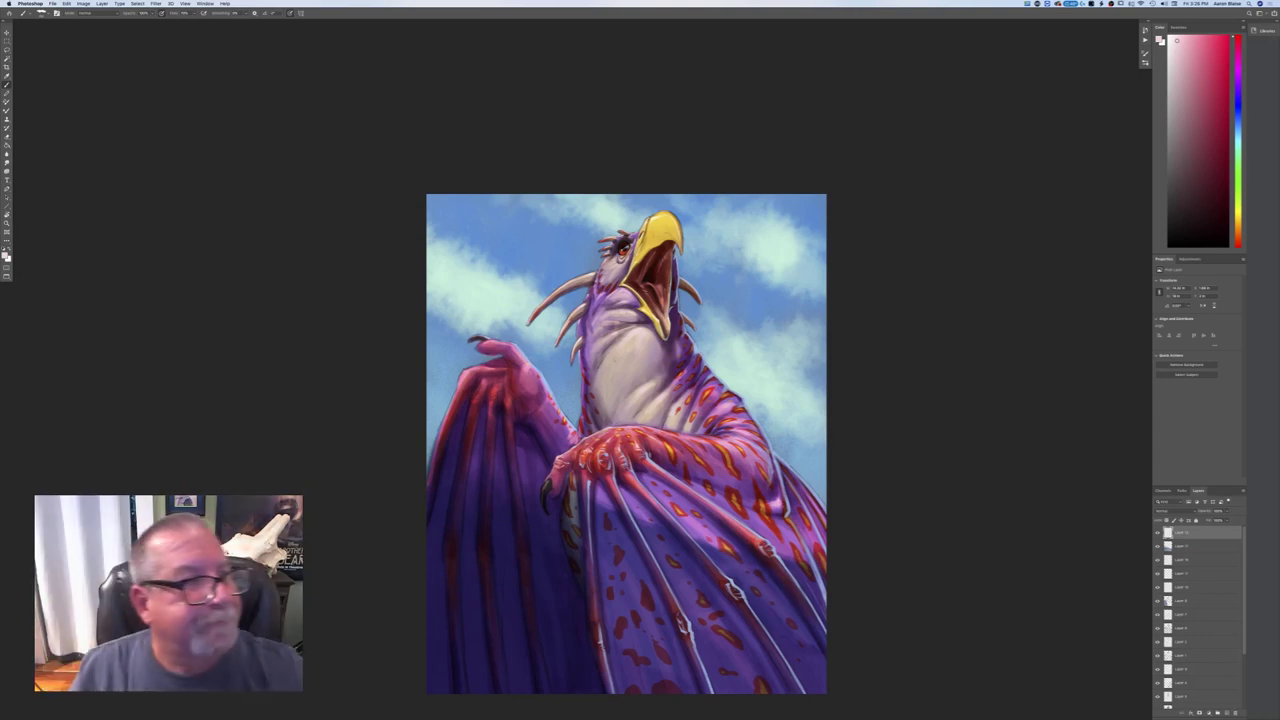
- Search the desktop and the whole Mac for a lizard skin file to open
left_click(82, 4)
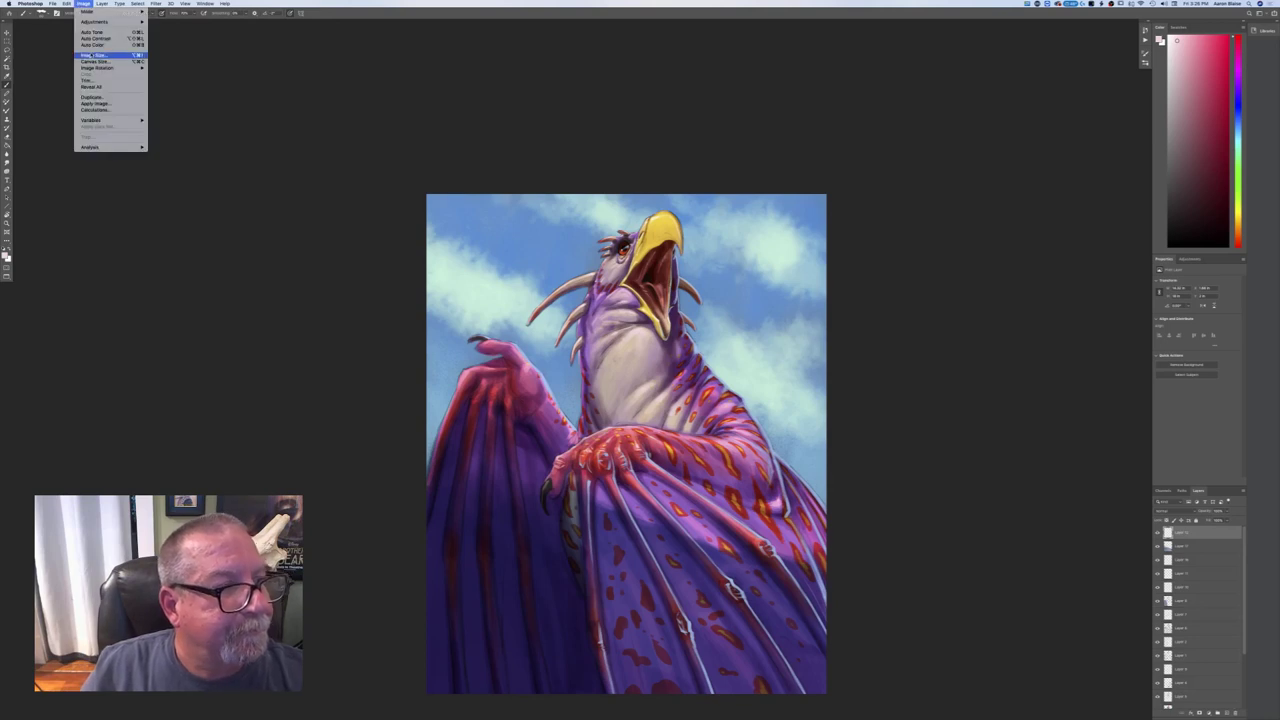
left_click(63, 61)
left_click(53, 4)
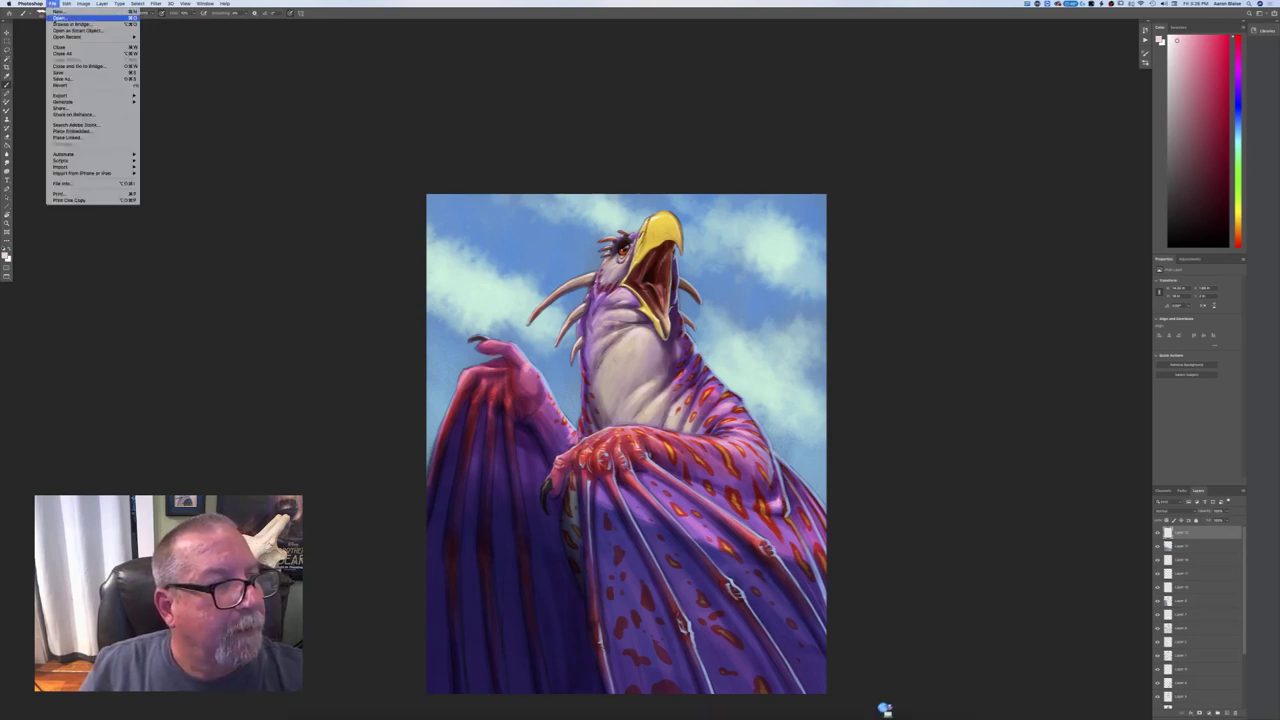
left_click(64, 13)
left_click(706, 140)
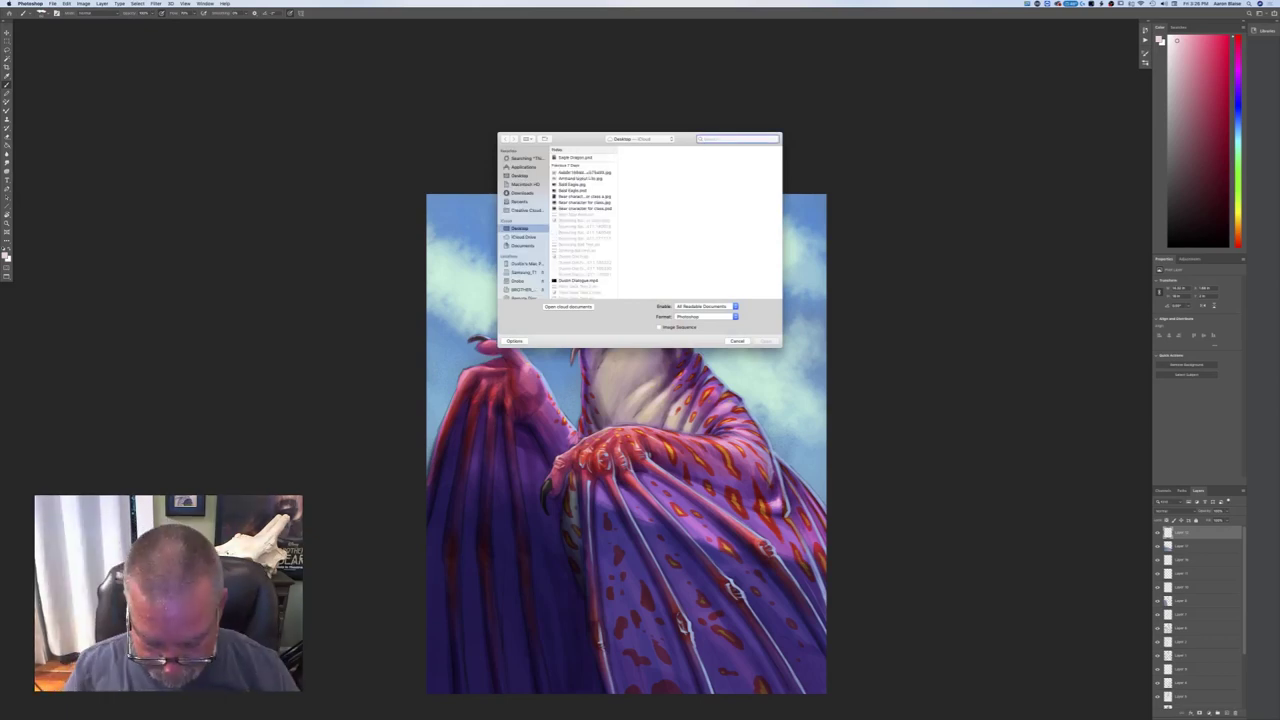
type("leather skin")
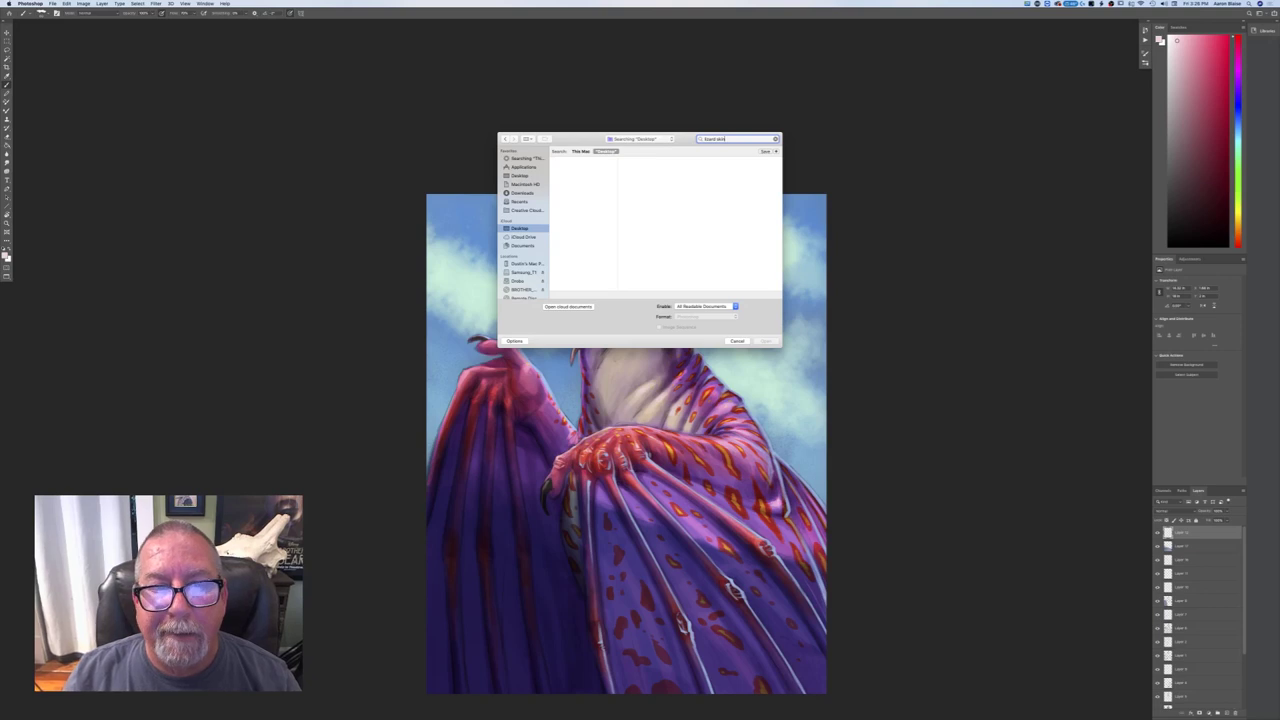
left_click(577, 152)
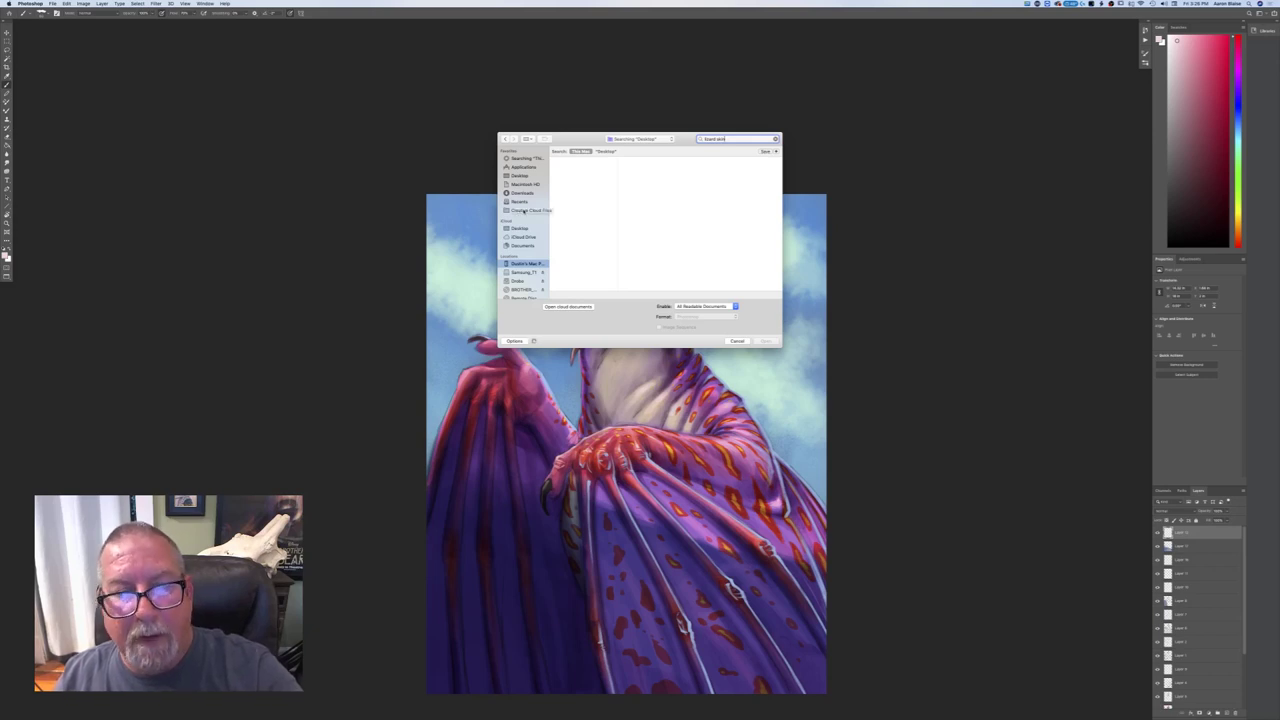
left_click(775, 139)
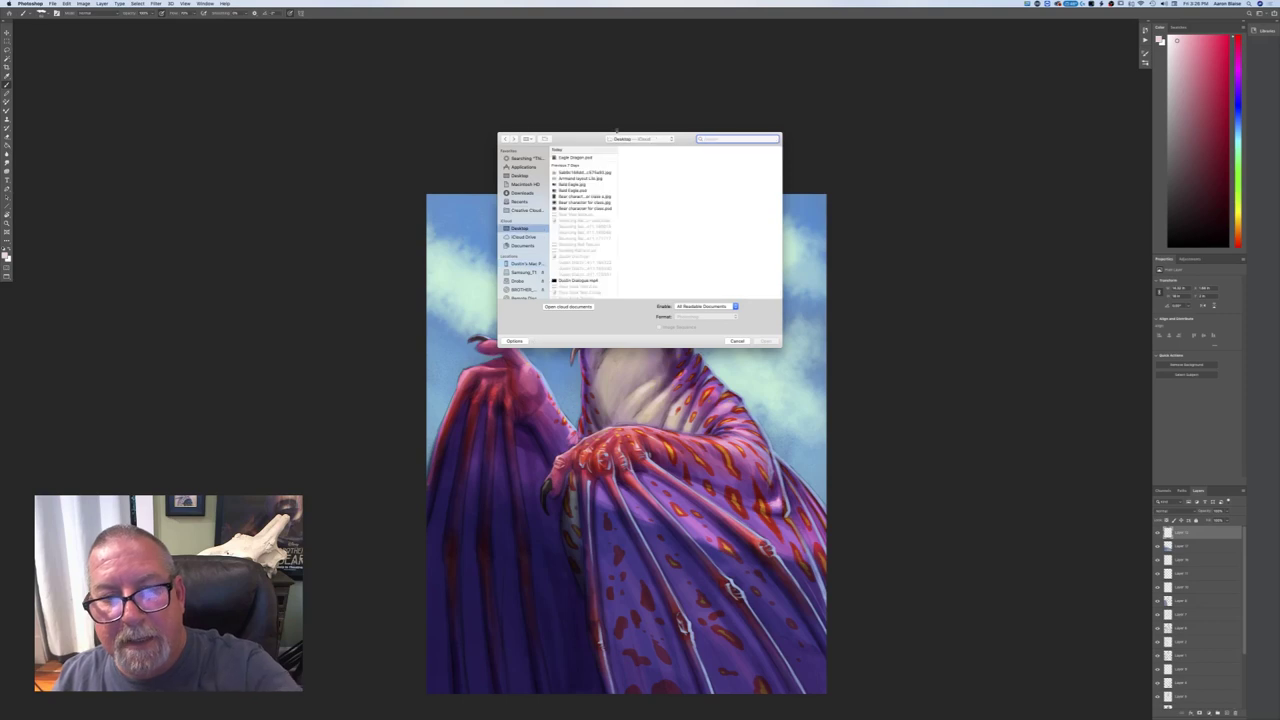
left_click(737, 341)
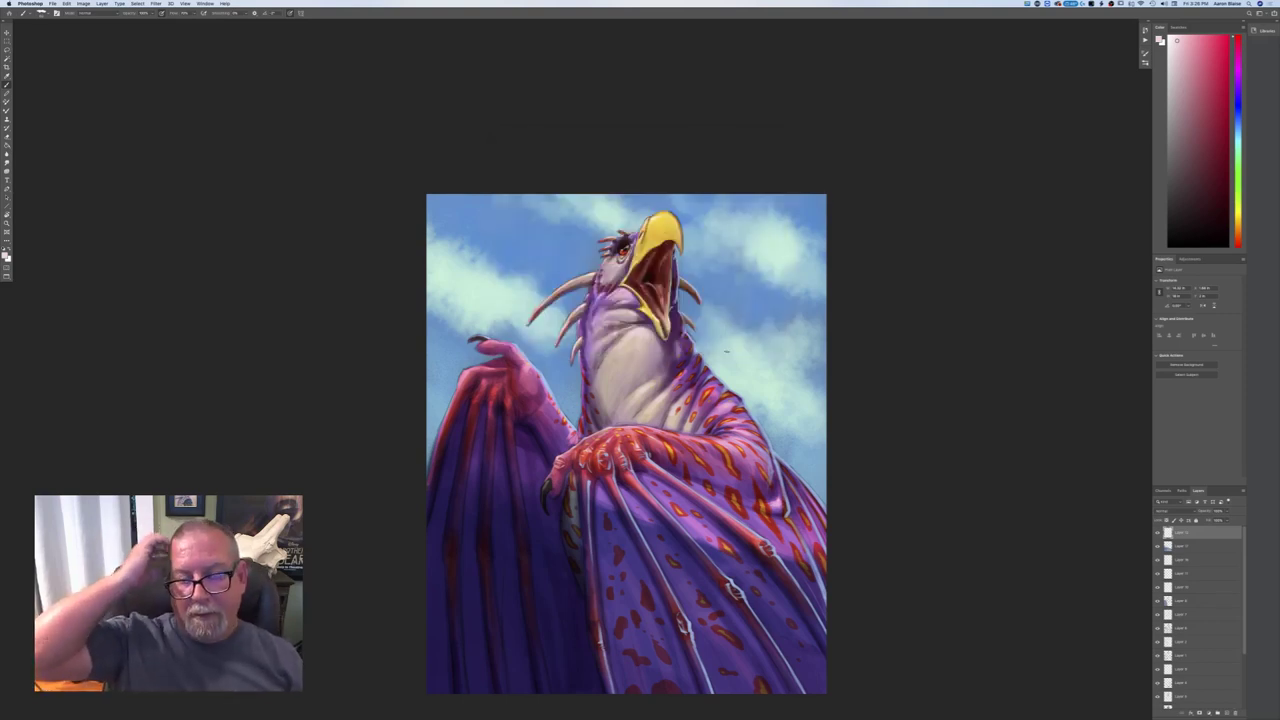
- Create a new white document at 200 pixels per inch and add an empty layer above its background
left_click(53, 4)
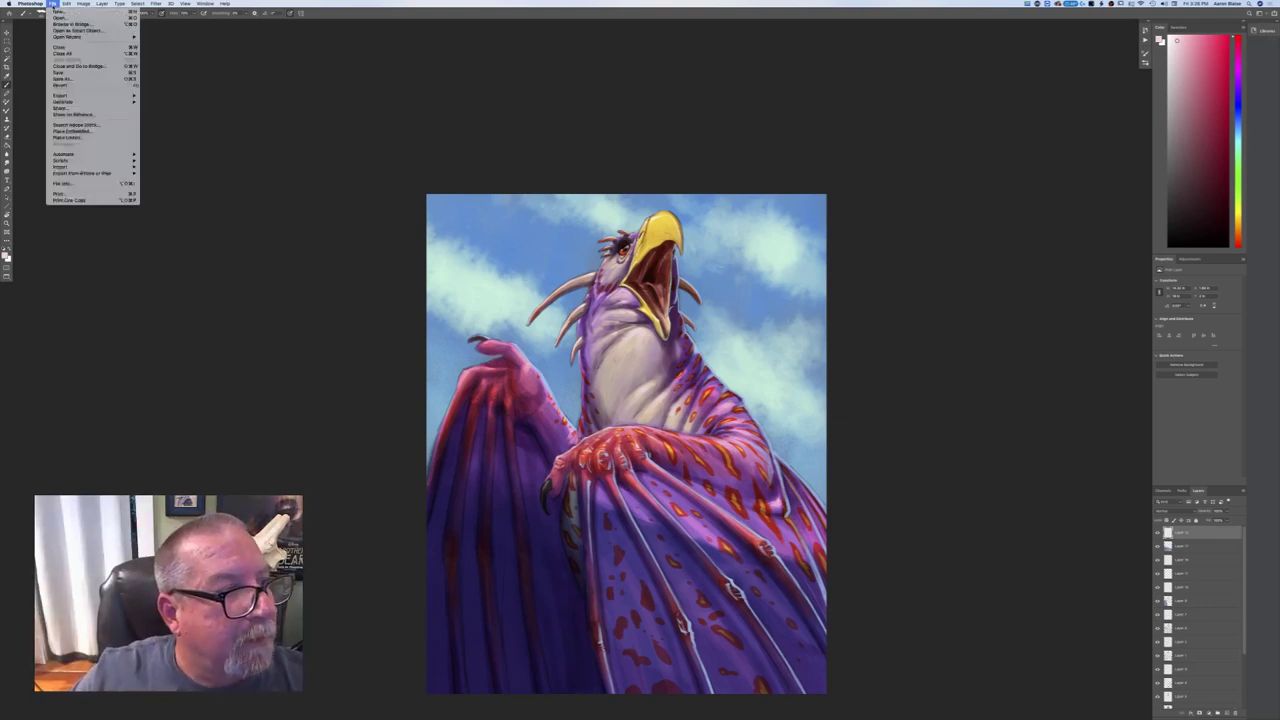
left_click(58, 11)
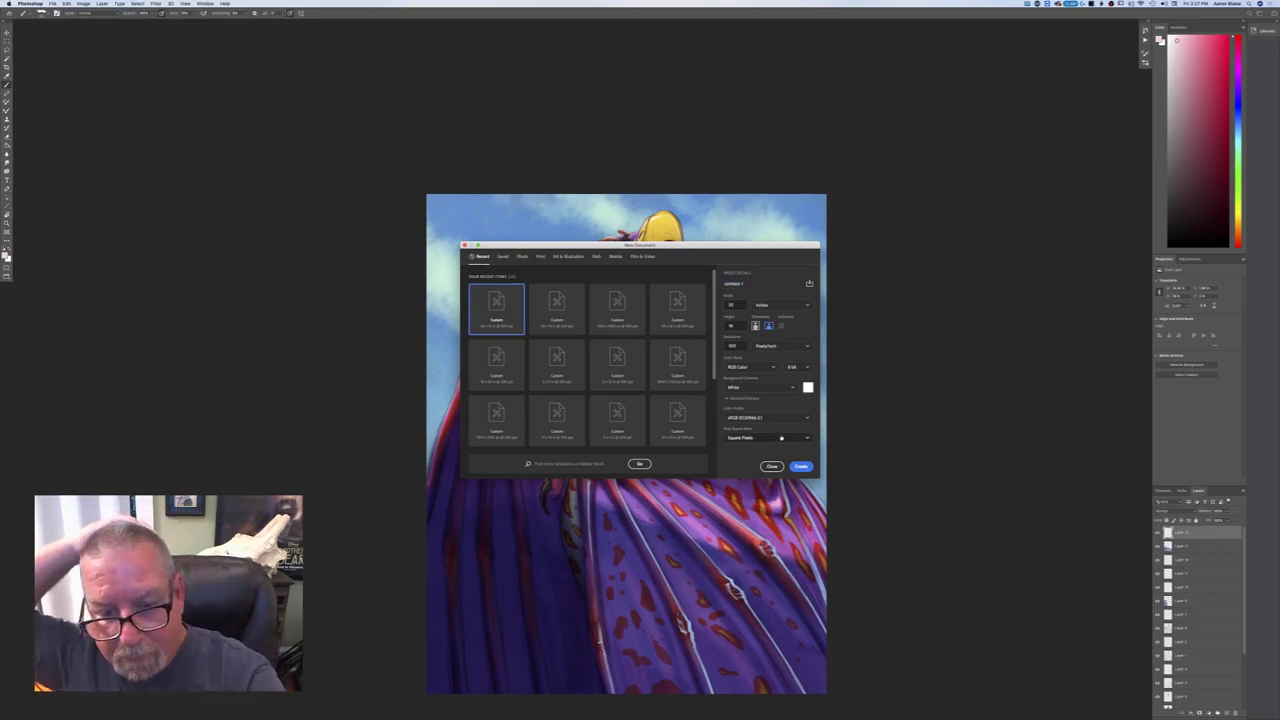
double_click(732, 345)
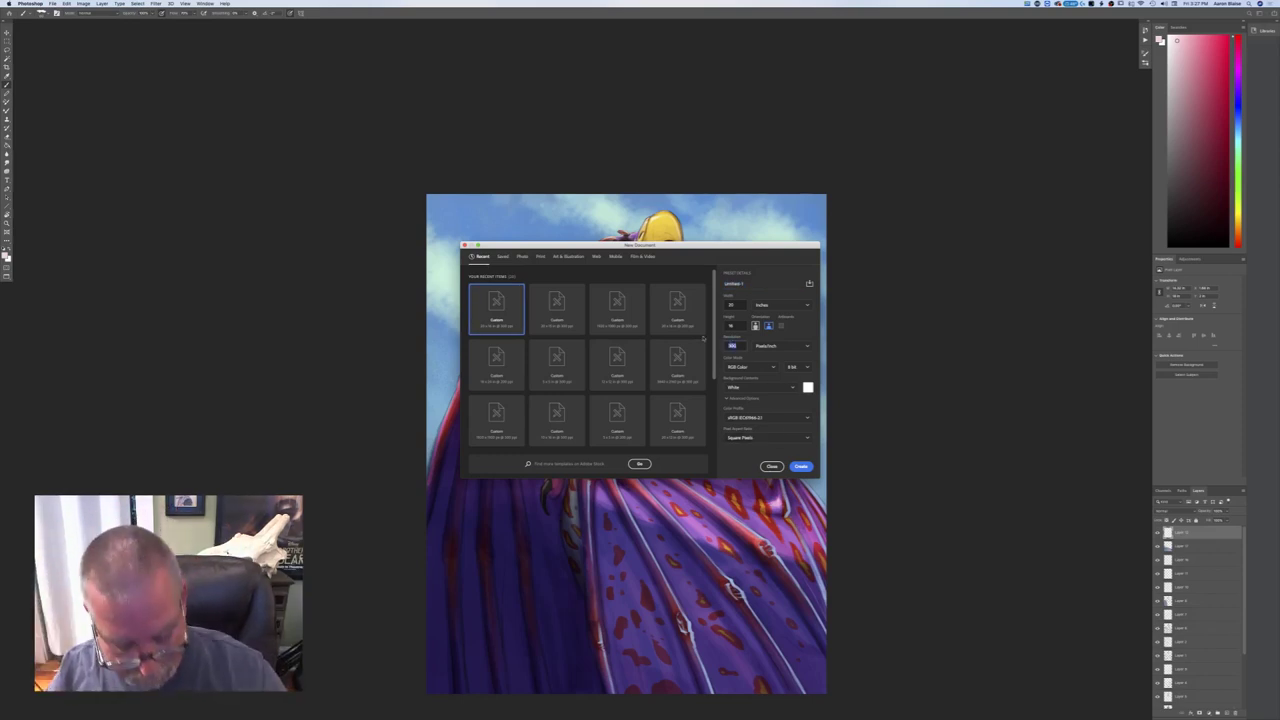
type("200")
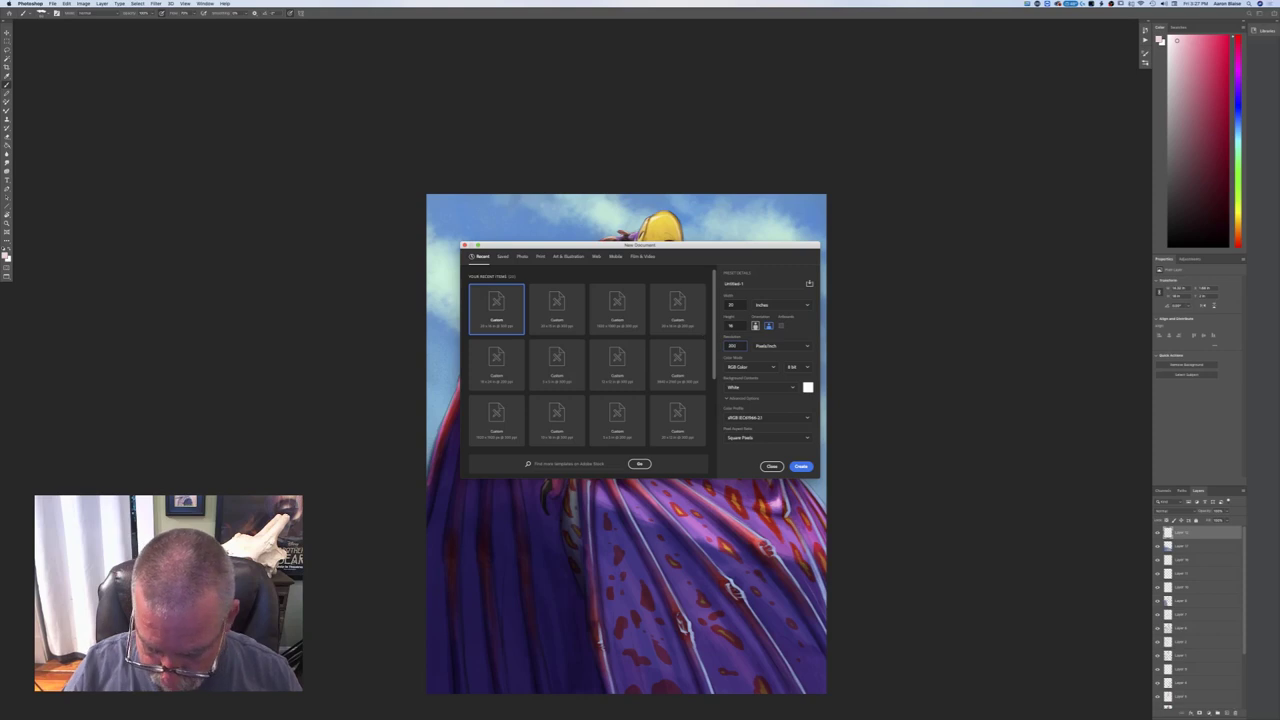
key("Return")
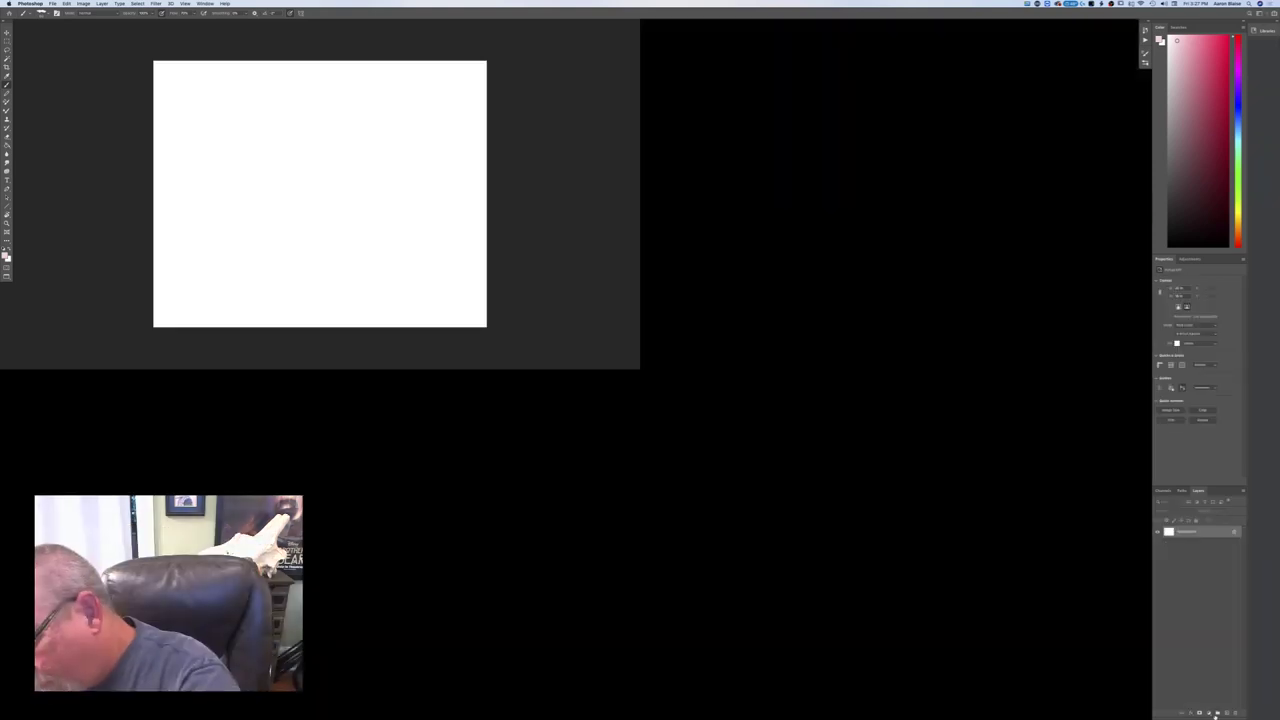
left_click(1226, 714)
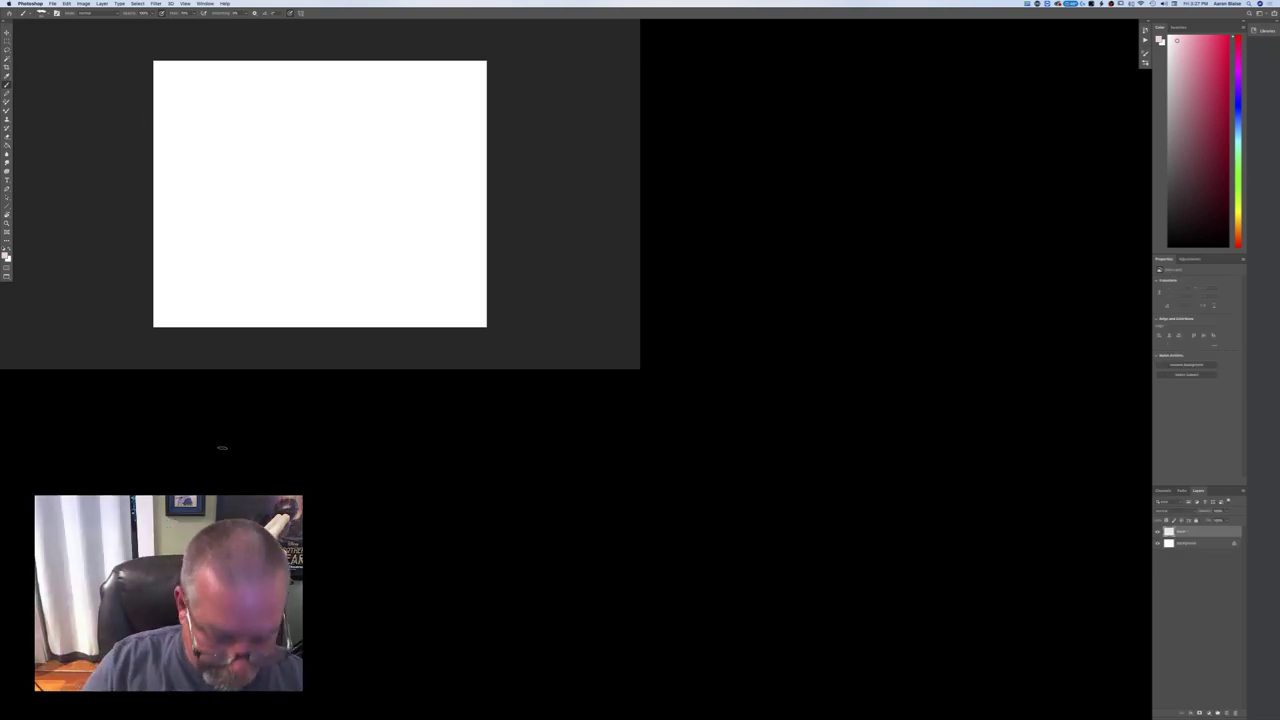
key("f")
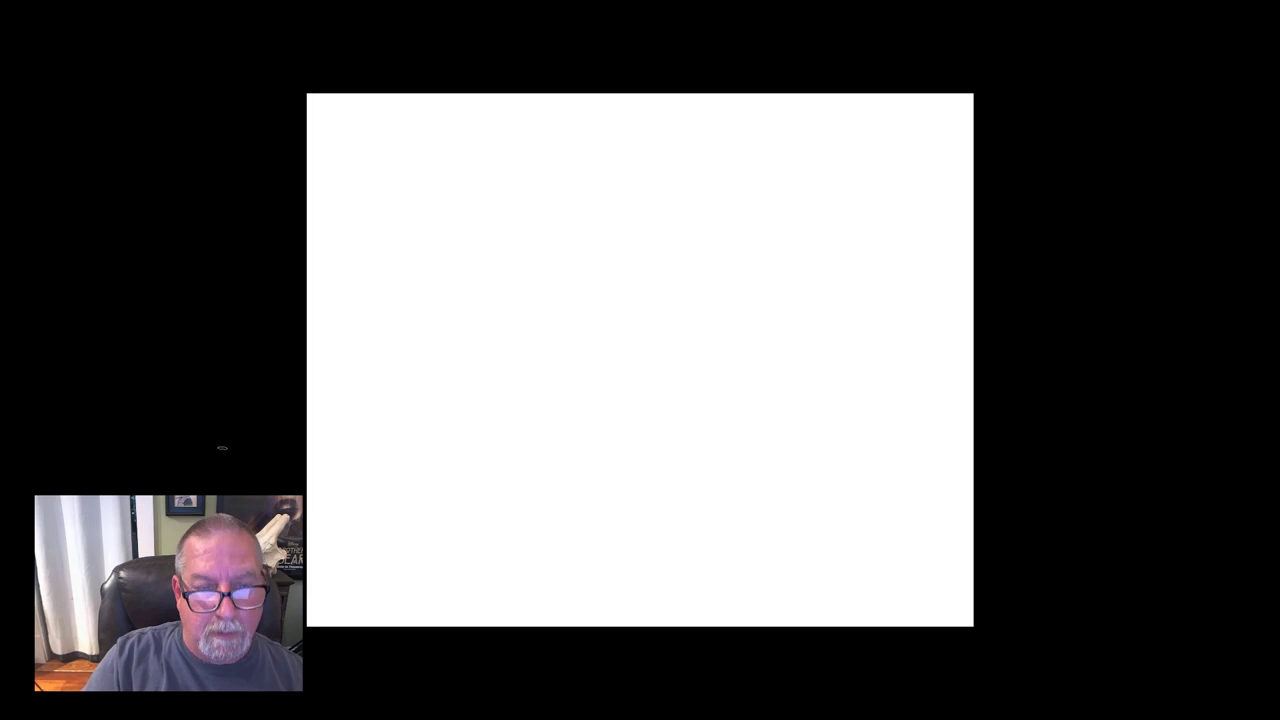
key("f")
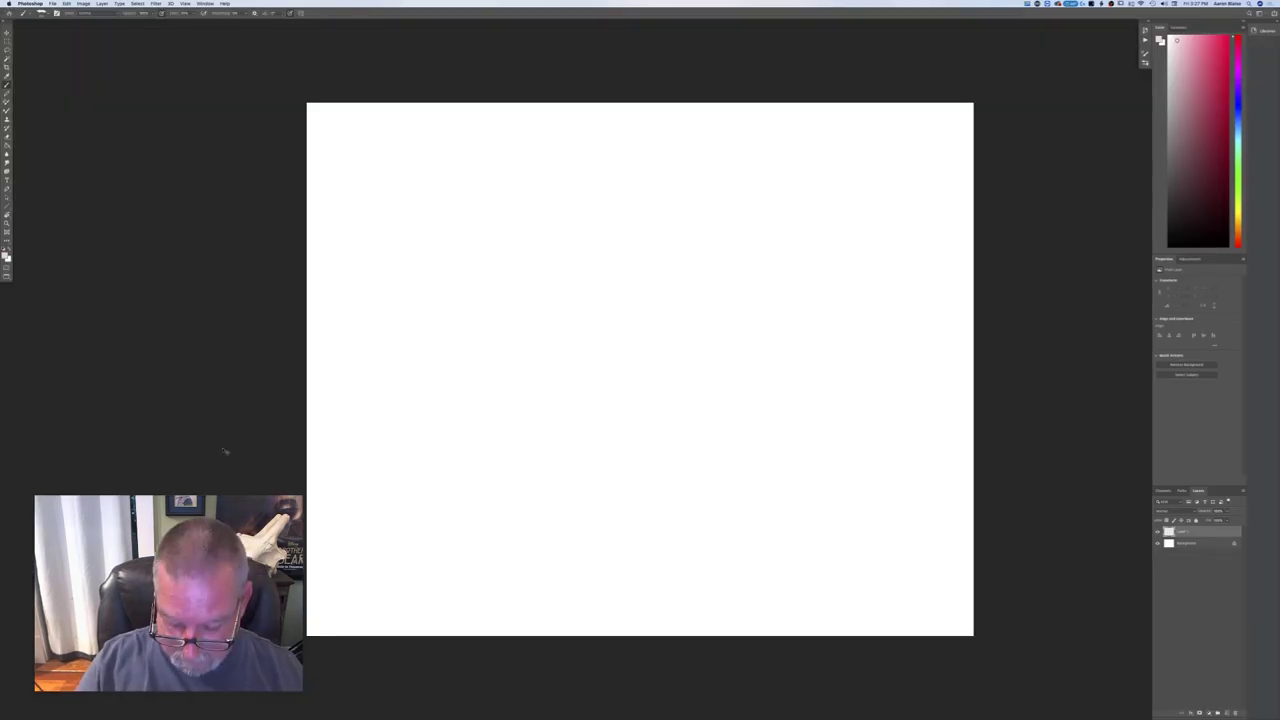
key("super+minus")
- Paint a stack of thin straight horizontal lines in a dark muted reddish grey across the upper part of the canvas
left_click(6, 256)
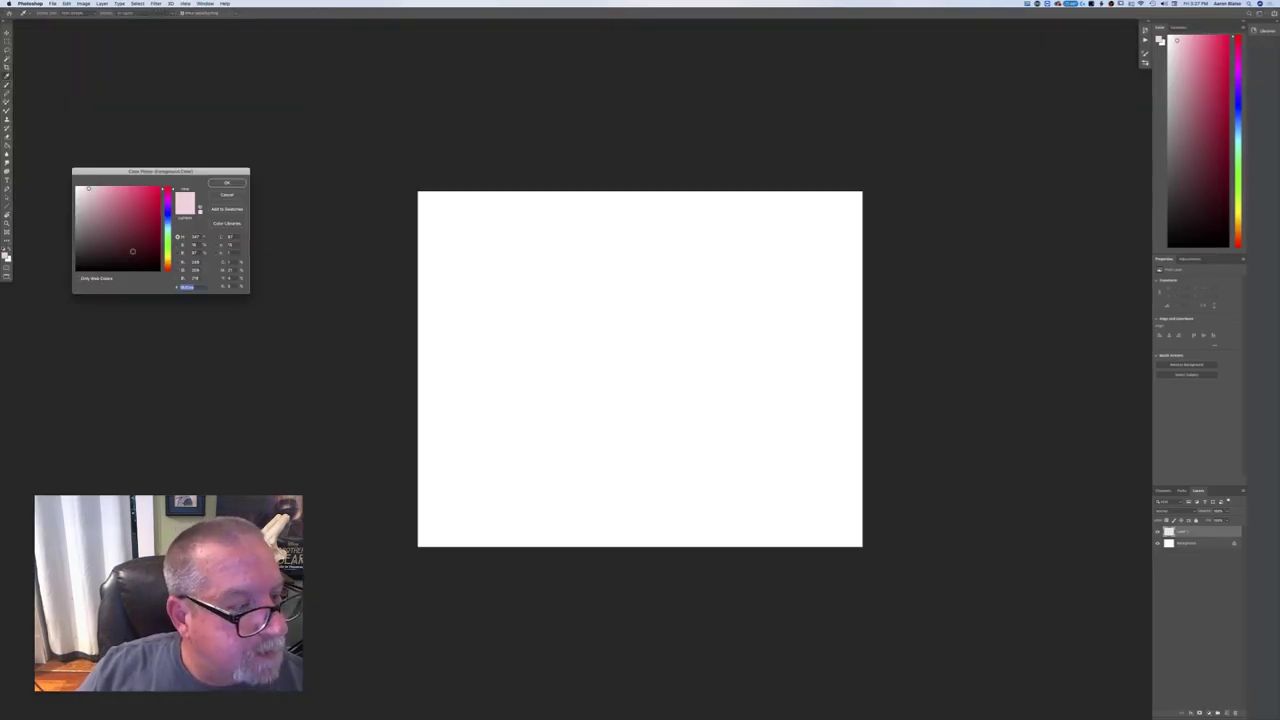
left_click(98, 233)
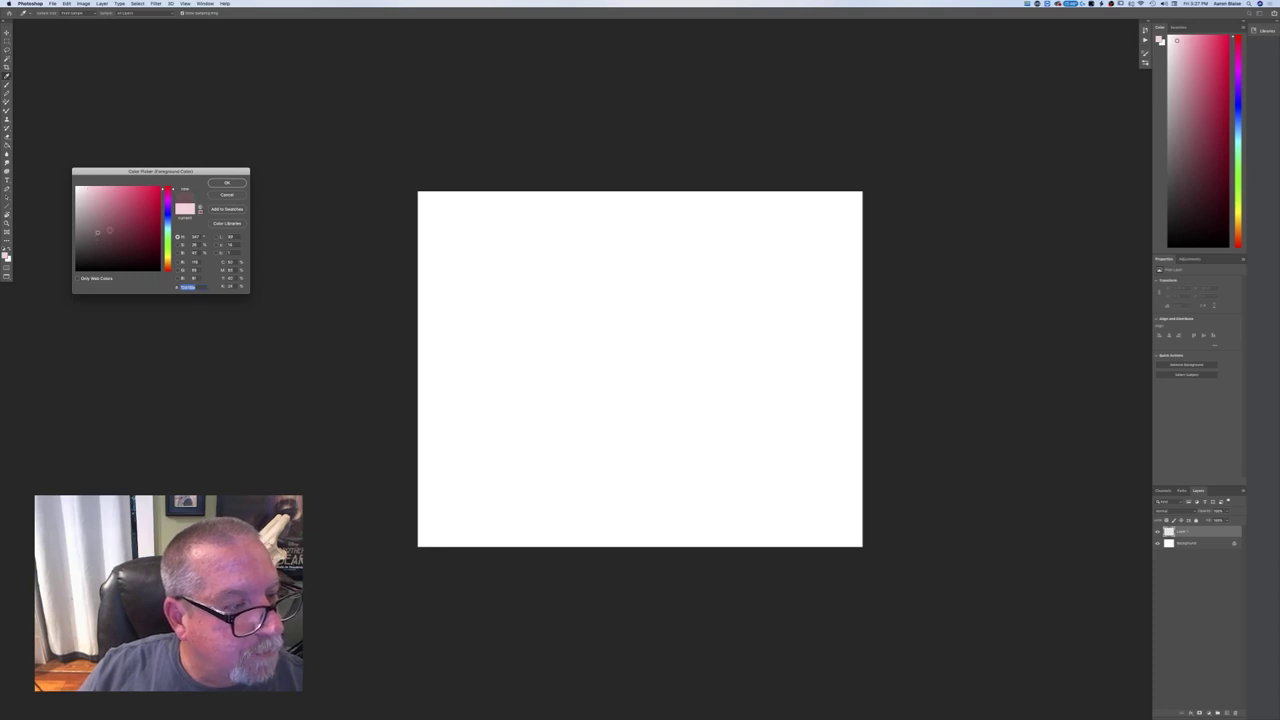
left_click(225, 184)
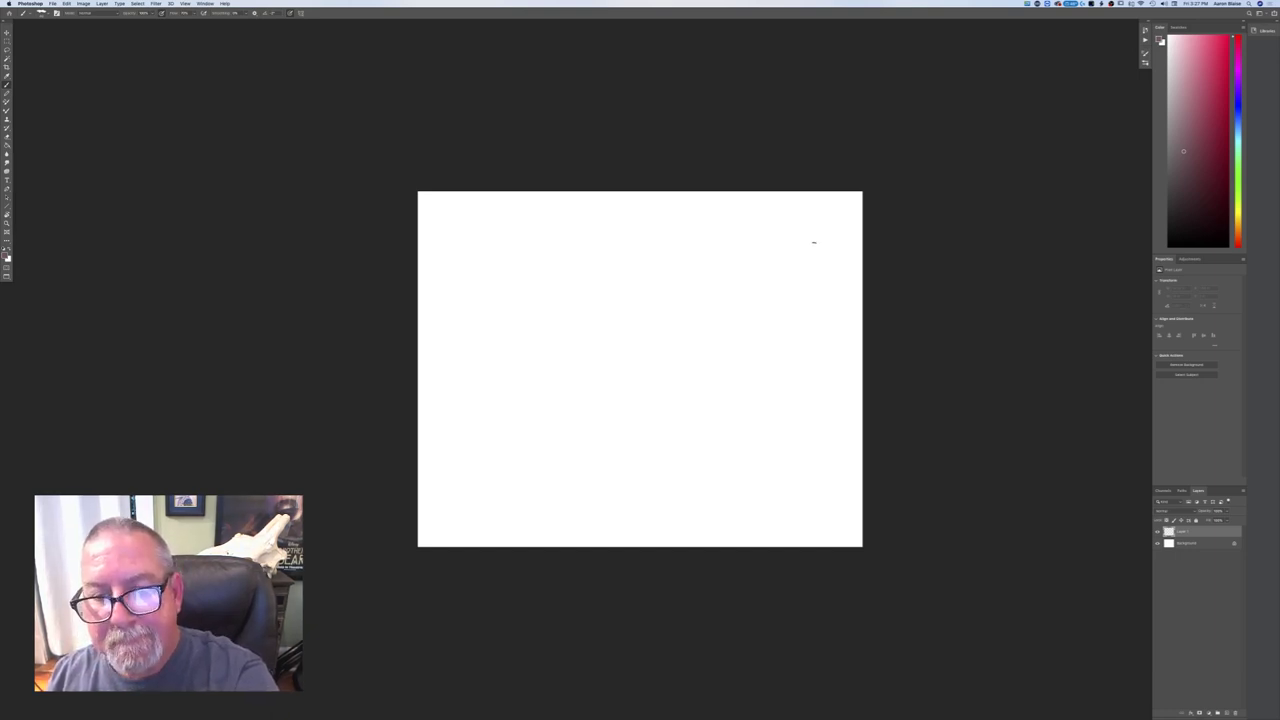
left_click_drag(816, 242, 495, 243)
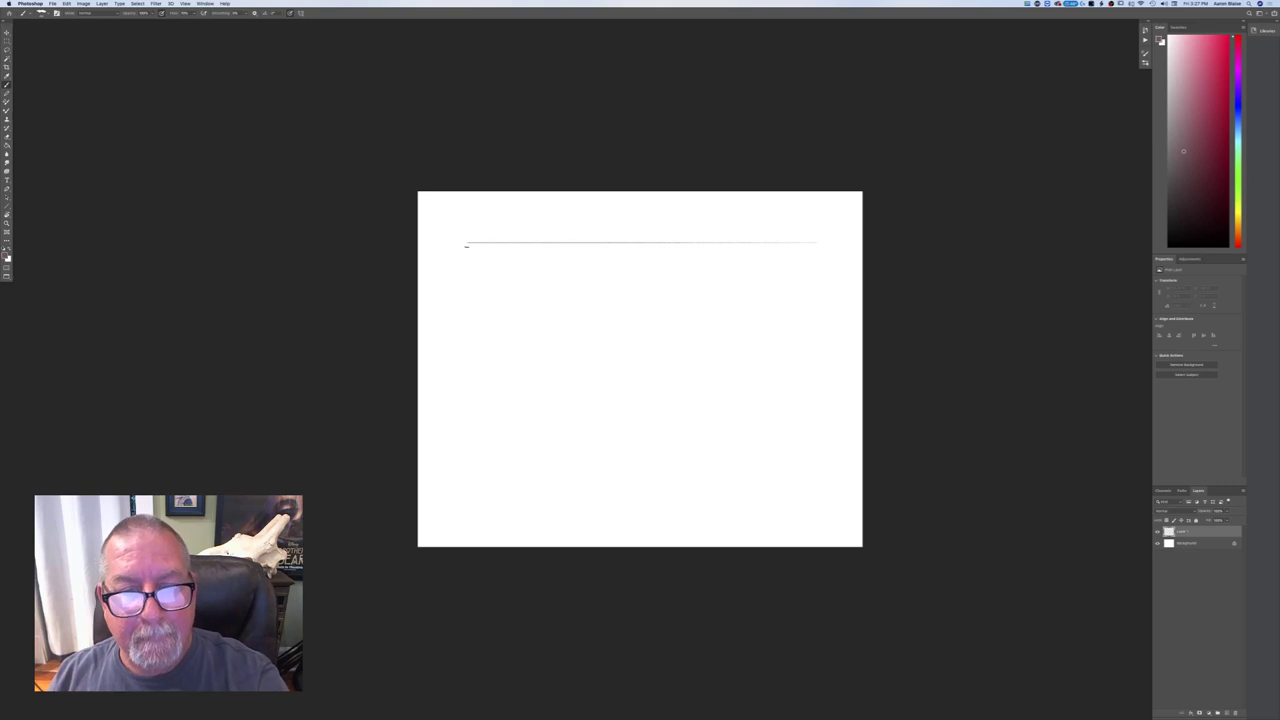
left_click_drag(792, 248, 463, 247)
left_click_drag(815, 252, 468, 251)
left_click_drag(810, 260, 463, 257)
left_click_drag(800, 266, 494, 266)
left_click_drag(773, 272, 474, 272)
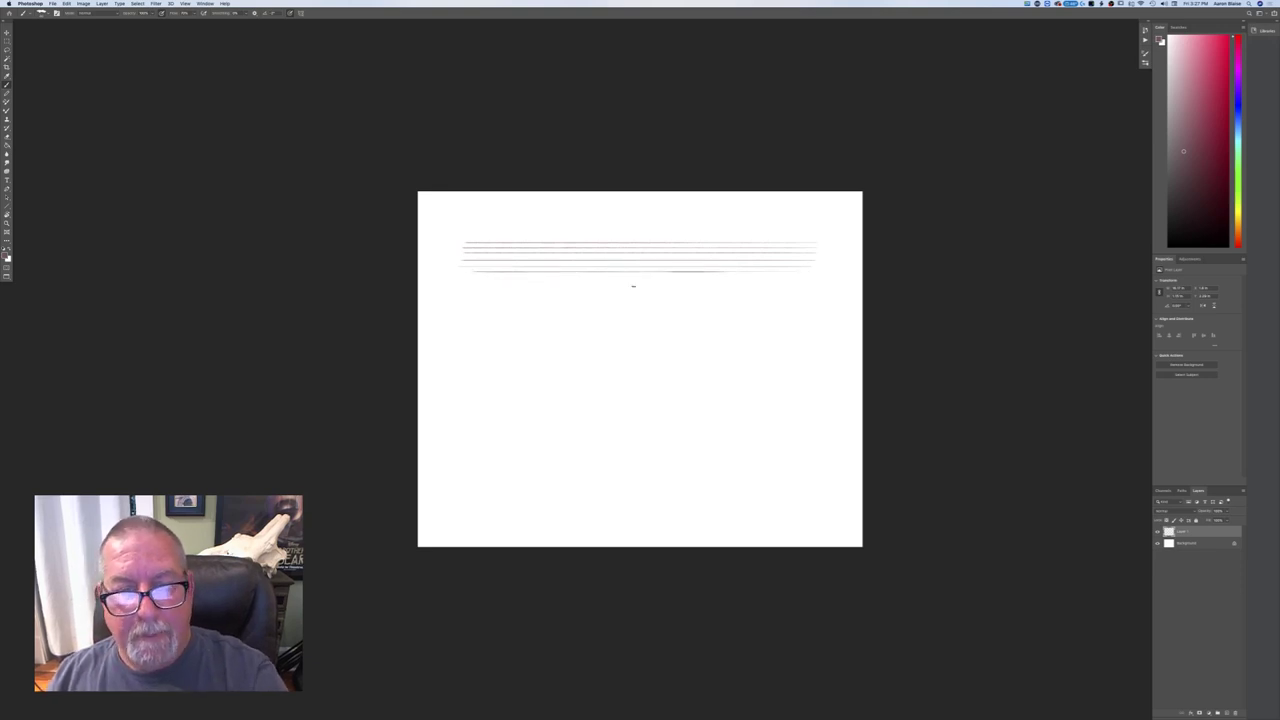
left_click_drag(808, 277, 472, 277)
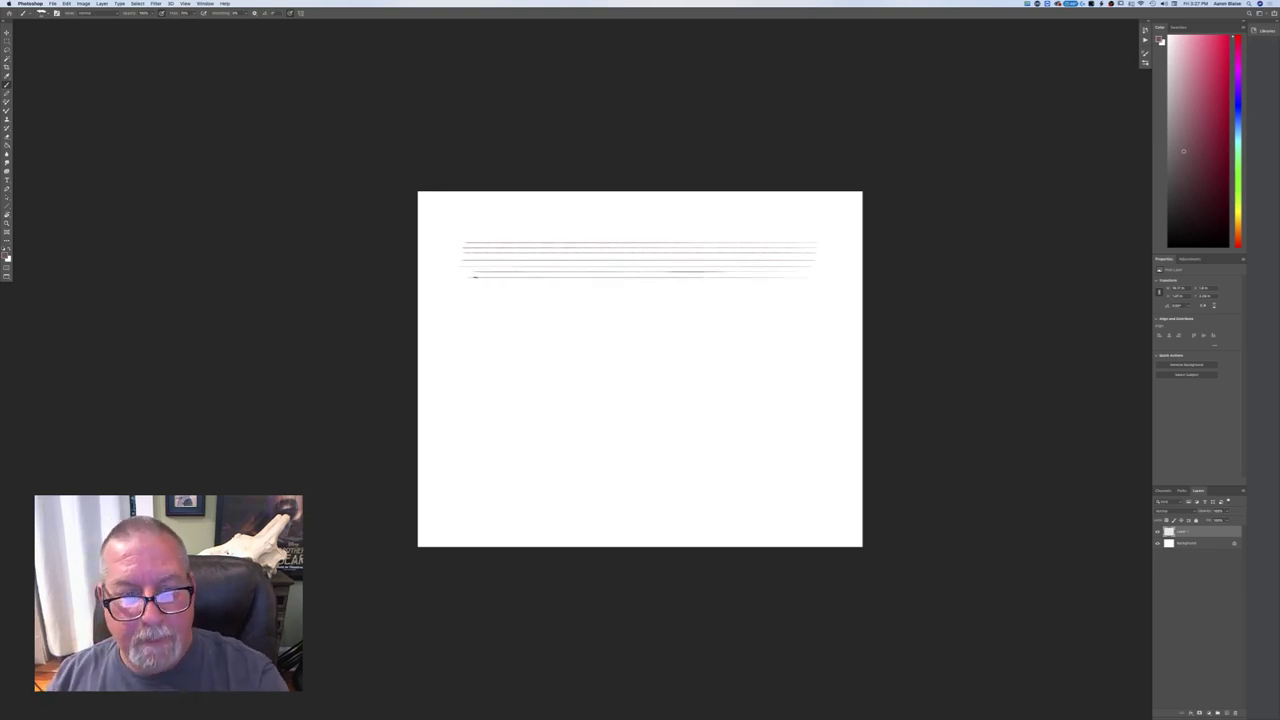
left_click_drag(775, 293, 462, 293)
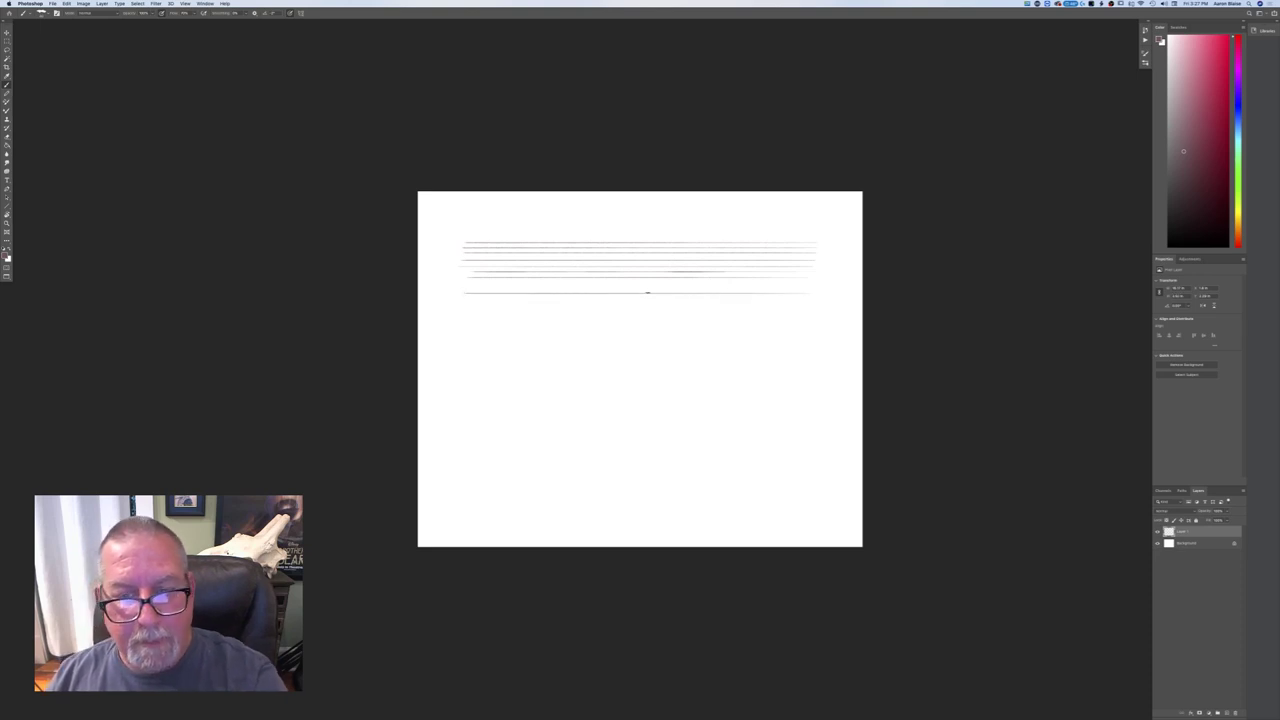
left_click_drag(807, 285, 466, 284)
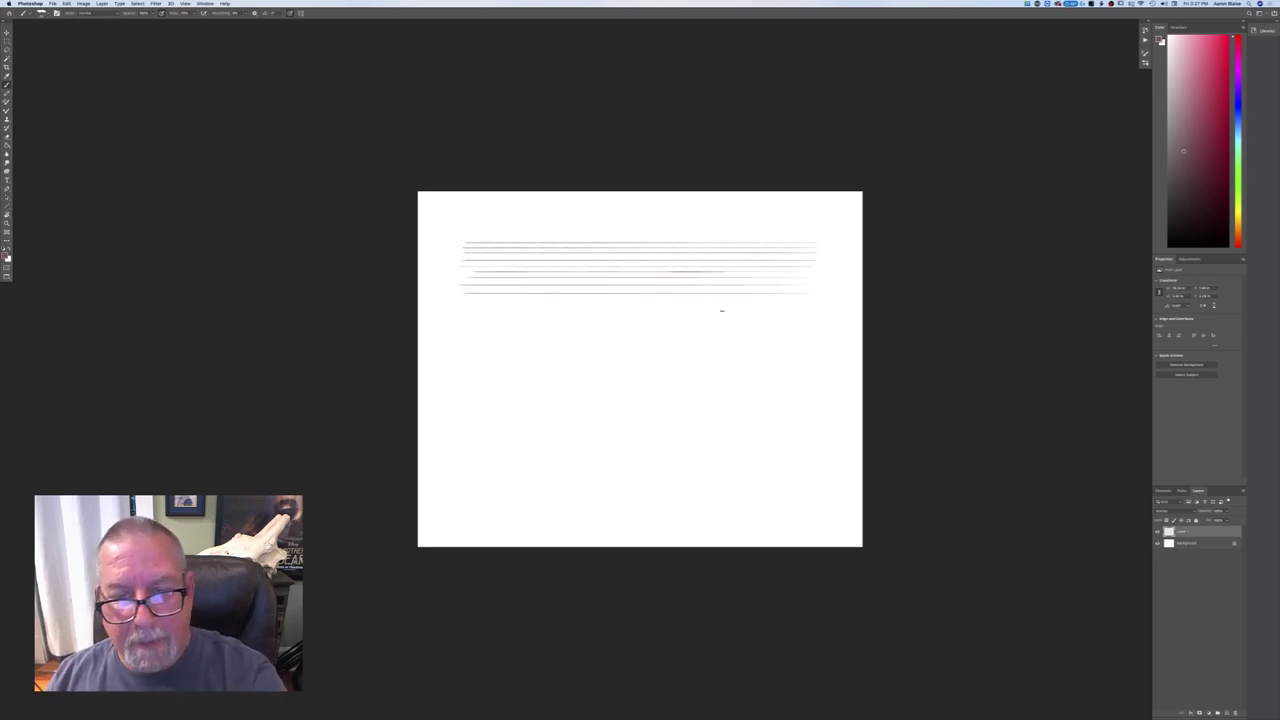
left_click_drag(809, 297, 462, 298)
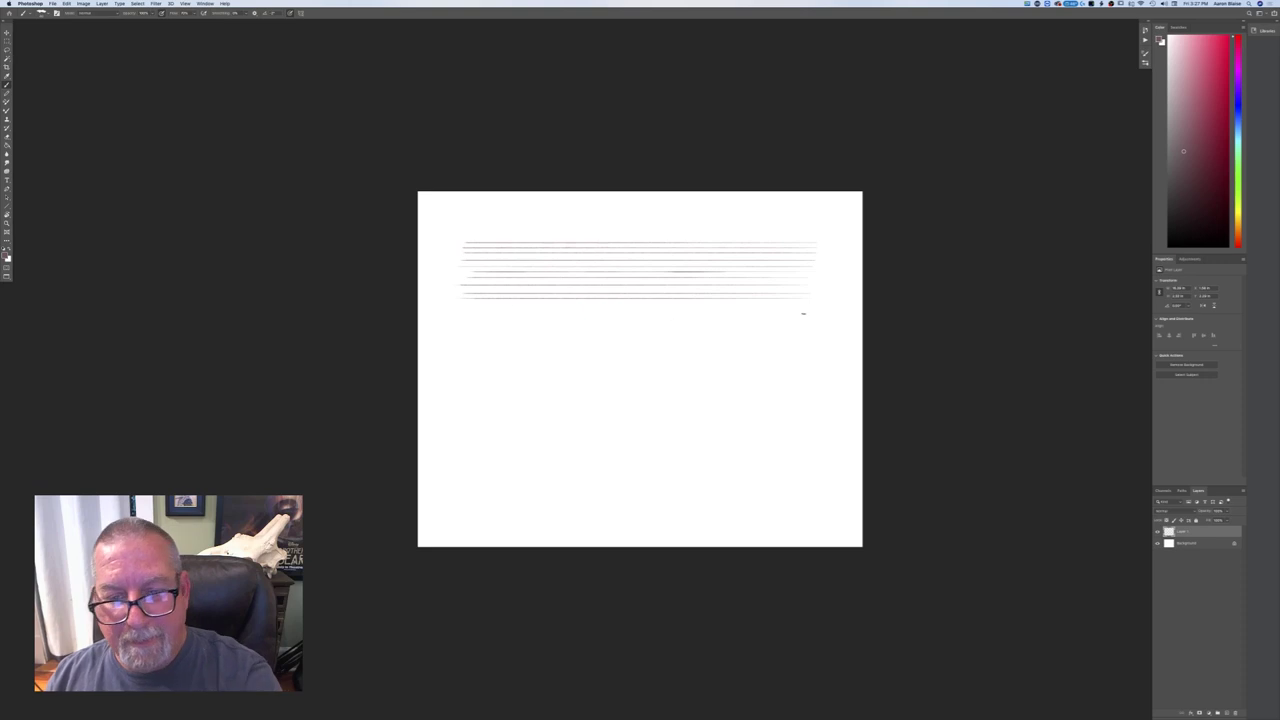
left_click_drag(772, 307, 478, 306)
left_click_drag(804, 313, 460, 313)
left_click_drag(752, 317, 456, 317)
left_click_drag(803, 321, 458, 322)
left_click_drag(809, 328, 455, 328)
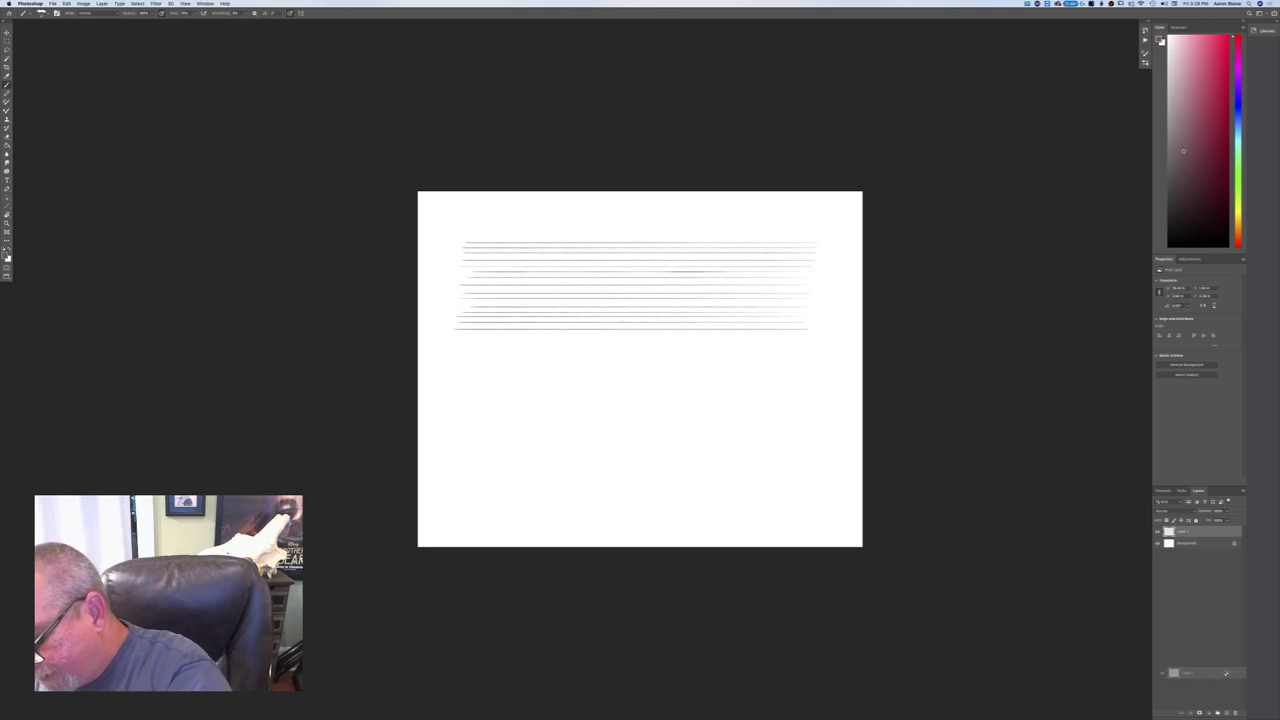
- Duplicate the layer of lines twice and move each copy below the previous one to continue the pattern down the canvas
left_click(1226, 710)
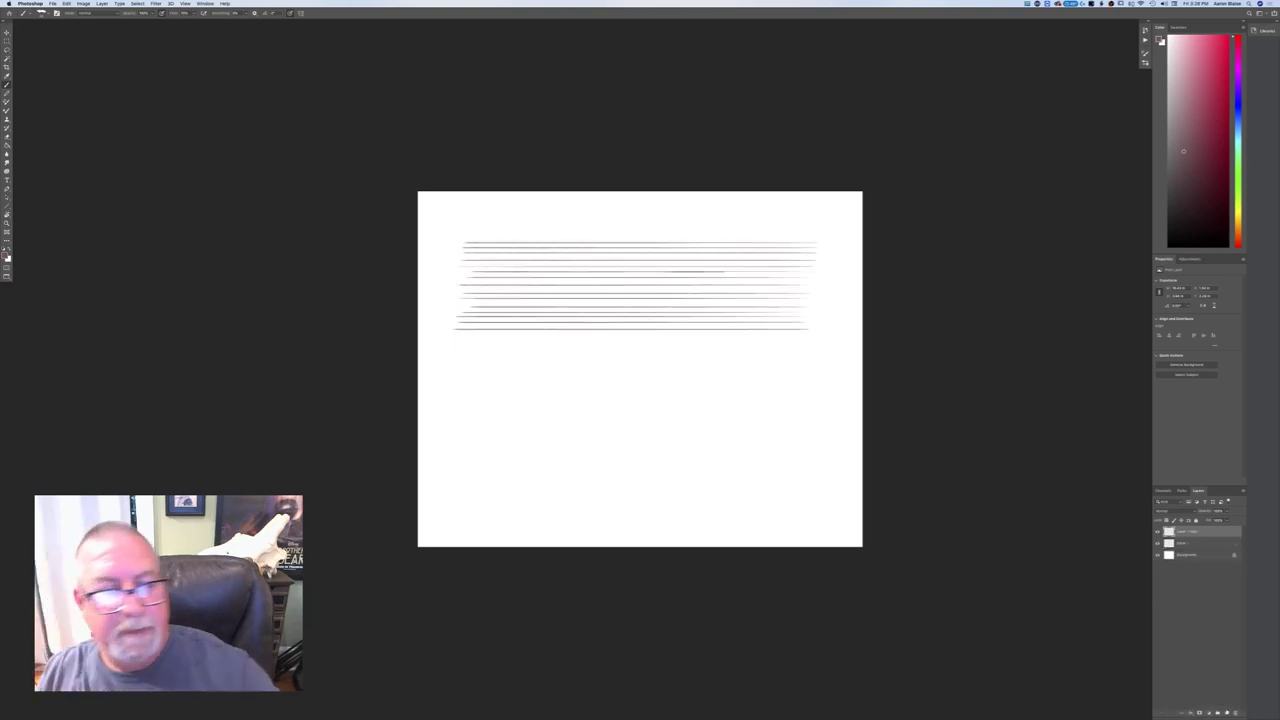
key("v")
left_click_drag(506, 349, 509, 438)
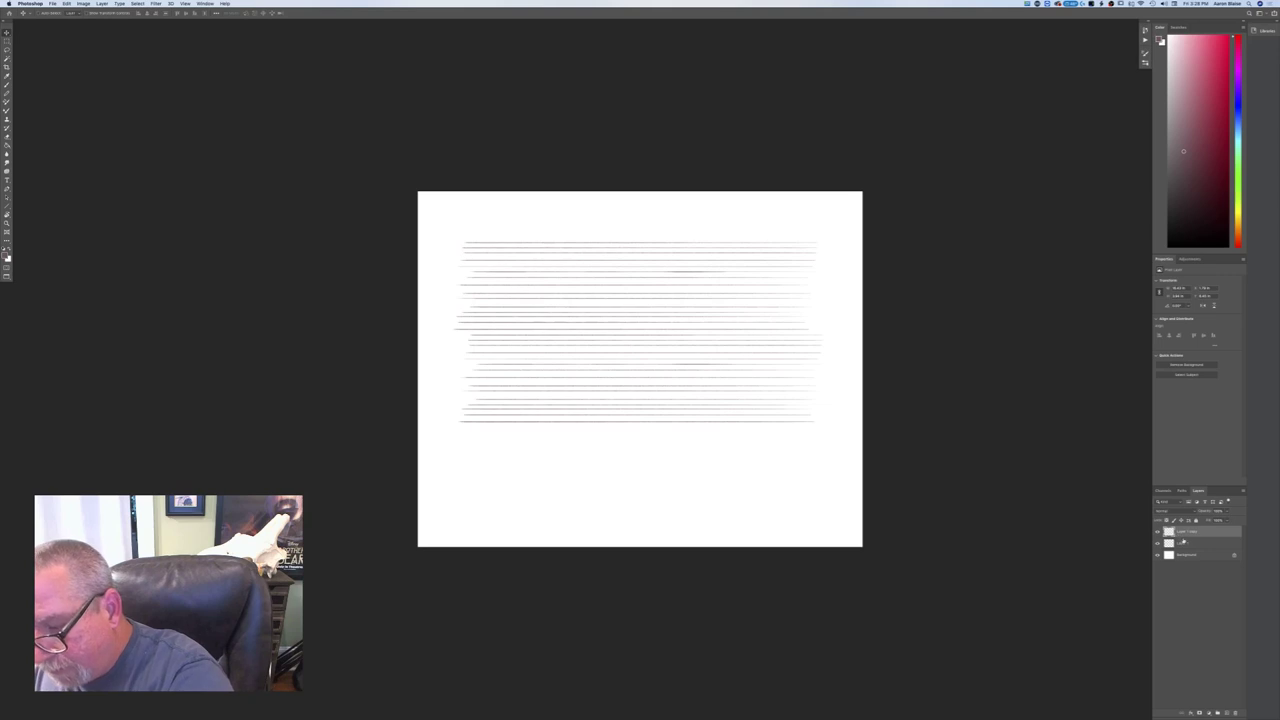
left_click_drag(1184, 534, 1227, 712)
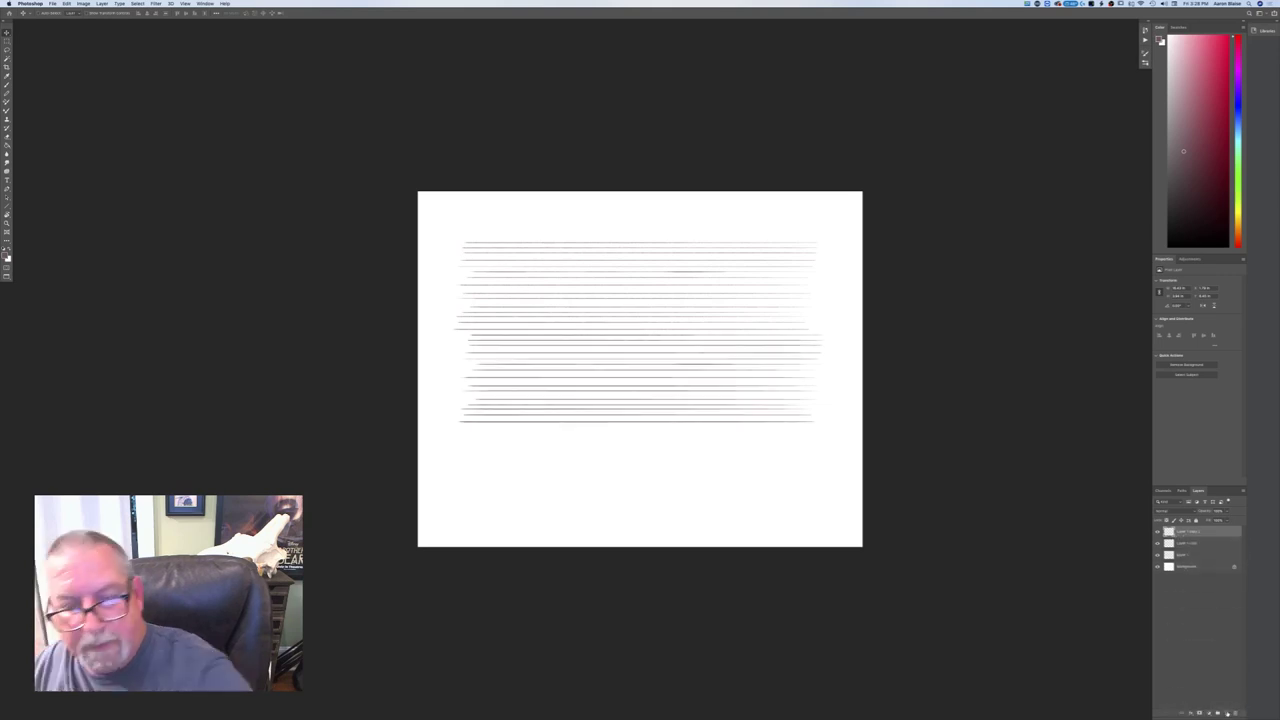
left_click_drag(531, 375, 532, 471)
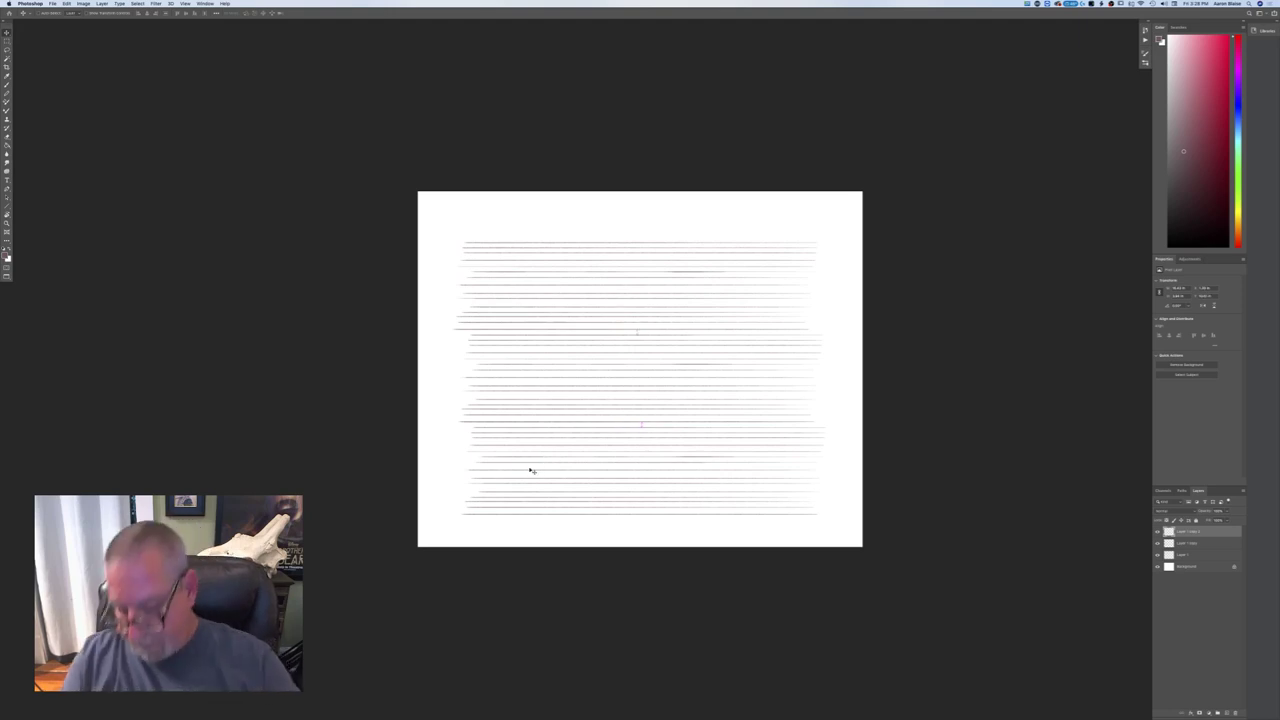
- Merge the three layers of horizontal lines into a single layer
left_click(1183, 555, "shift")
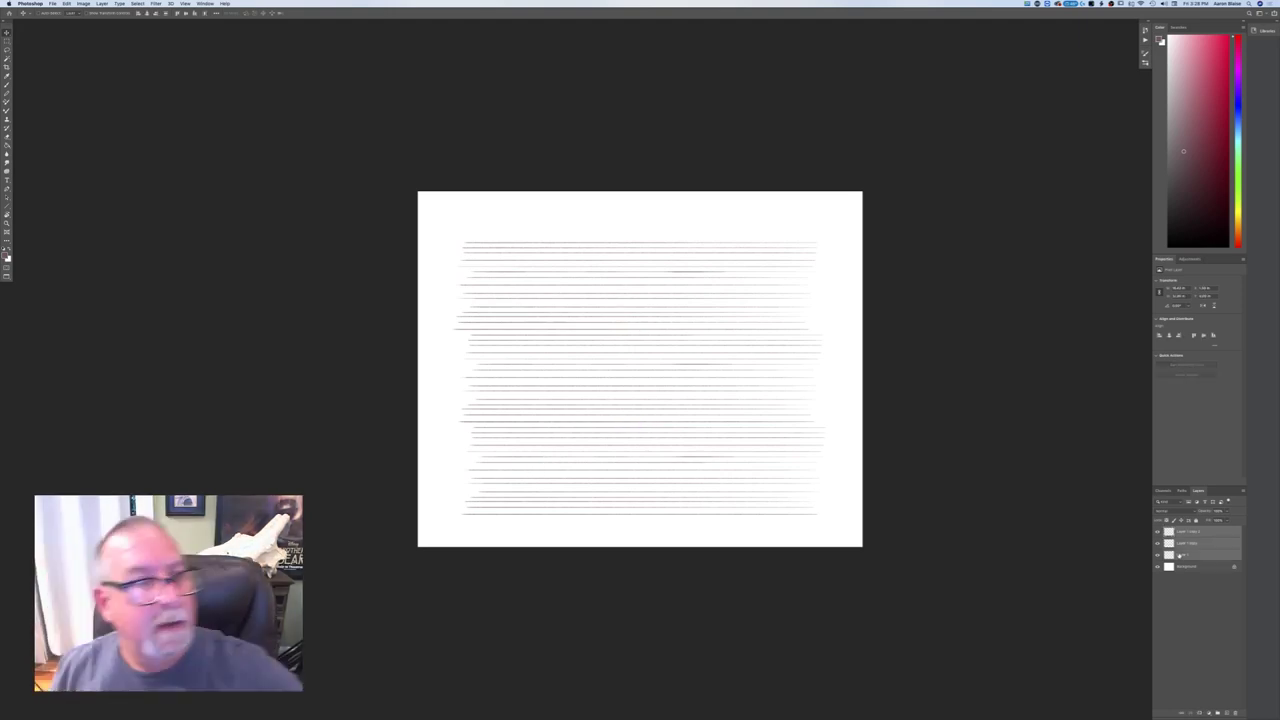
left_click(101, 4)
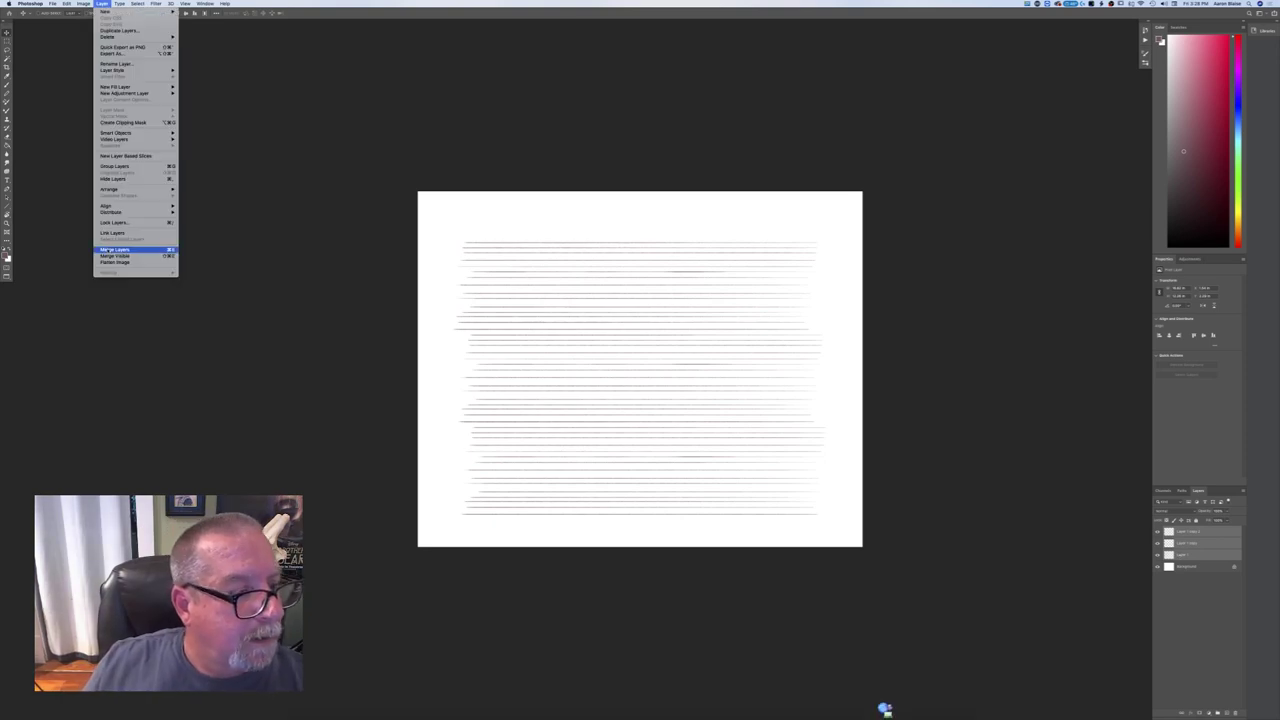
left_click(116, 249)
- Duplicate the merged line layer and rotate the copy into steep diagonals crossing the horizontal lines, shifted toward the canvas's lower left
left_click_drag(1190, 533, 1227, 712)
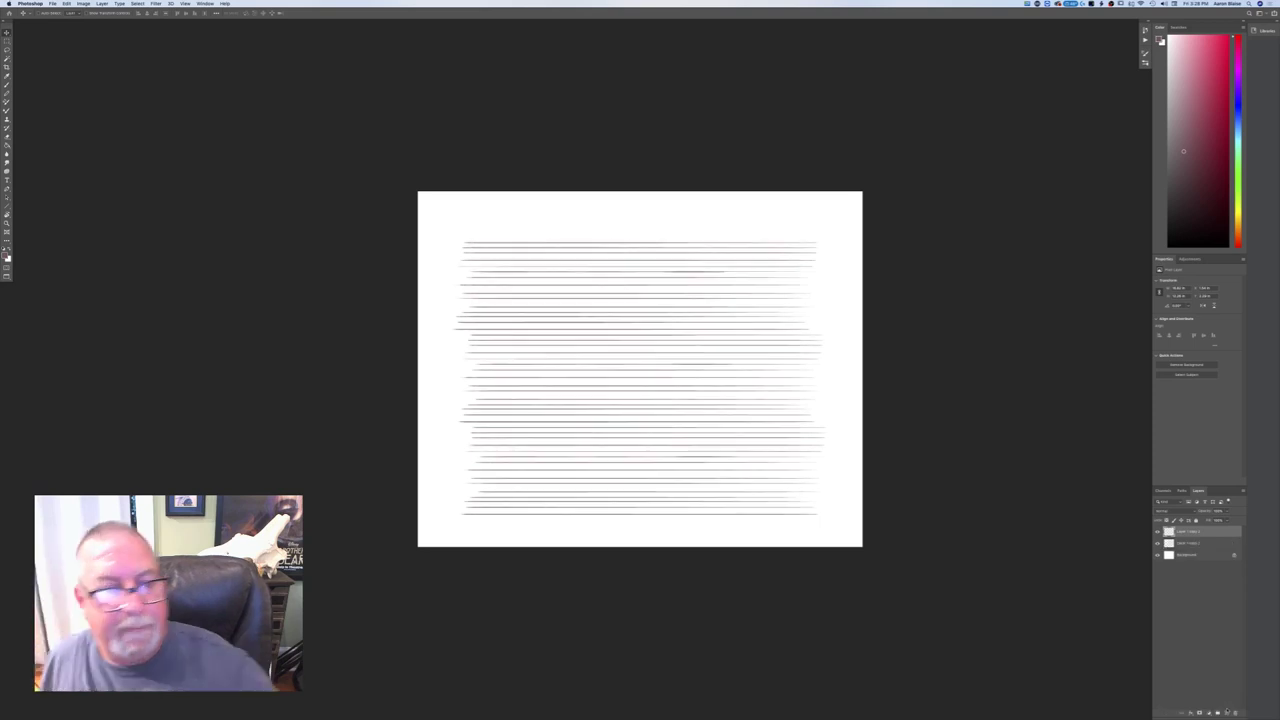
key("v")
left_click(64, 5)
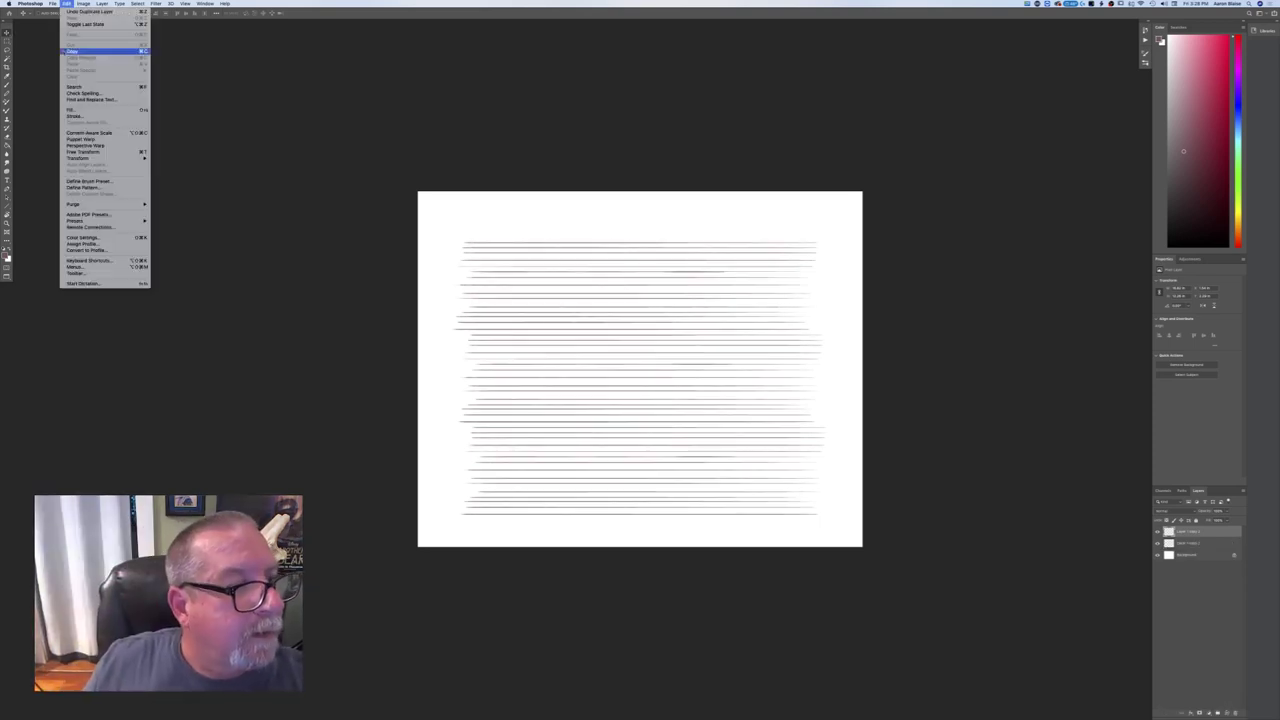
left_click(72, 152)
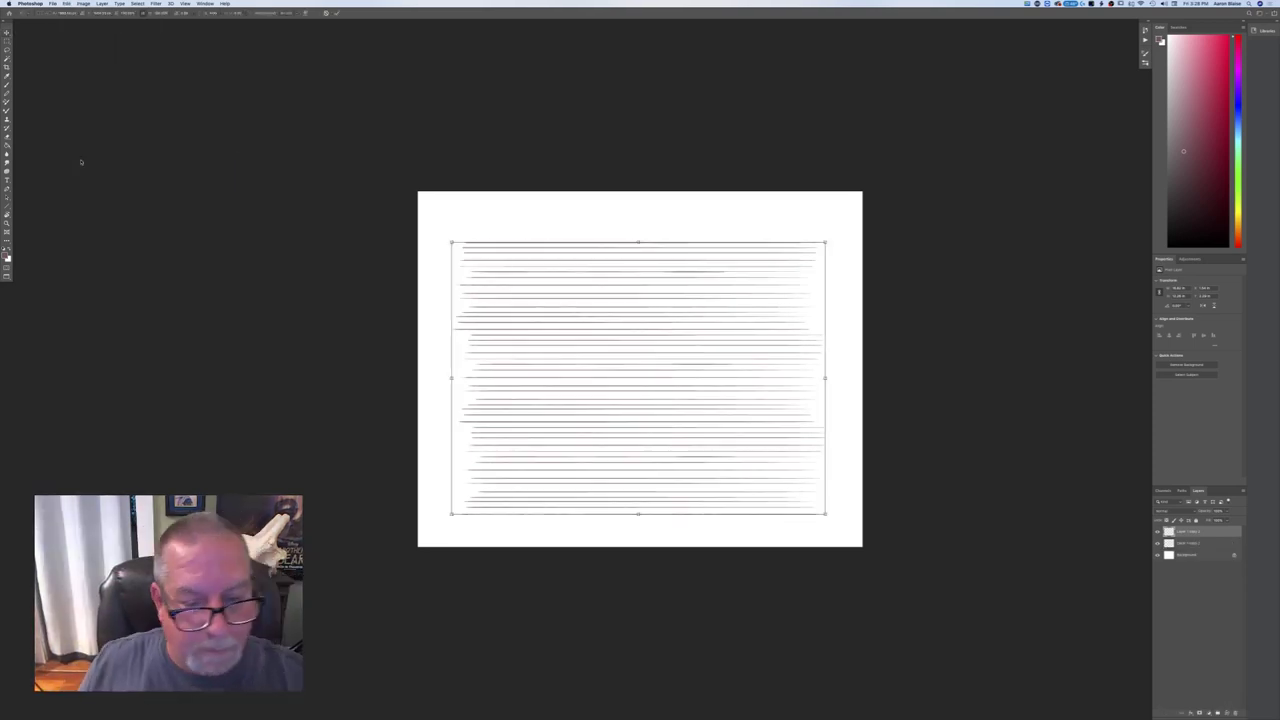
left_click_drag(446, 517, 417, 321)
left_click_drag(499, 421, 442, 460)
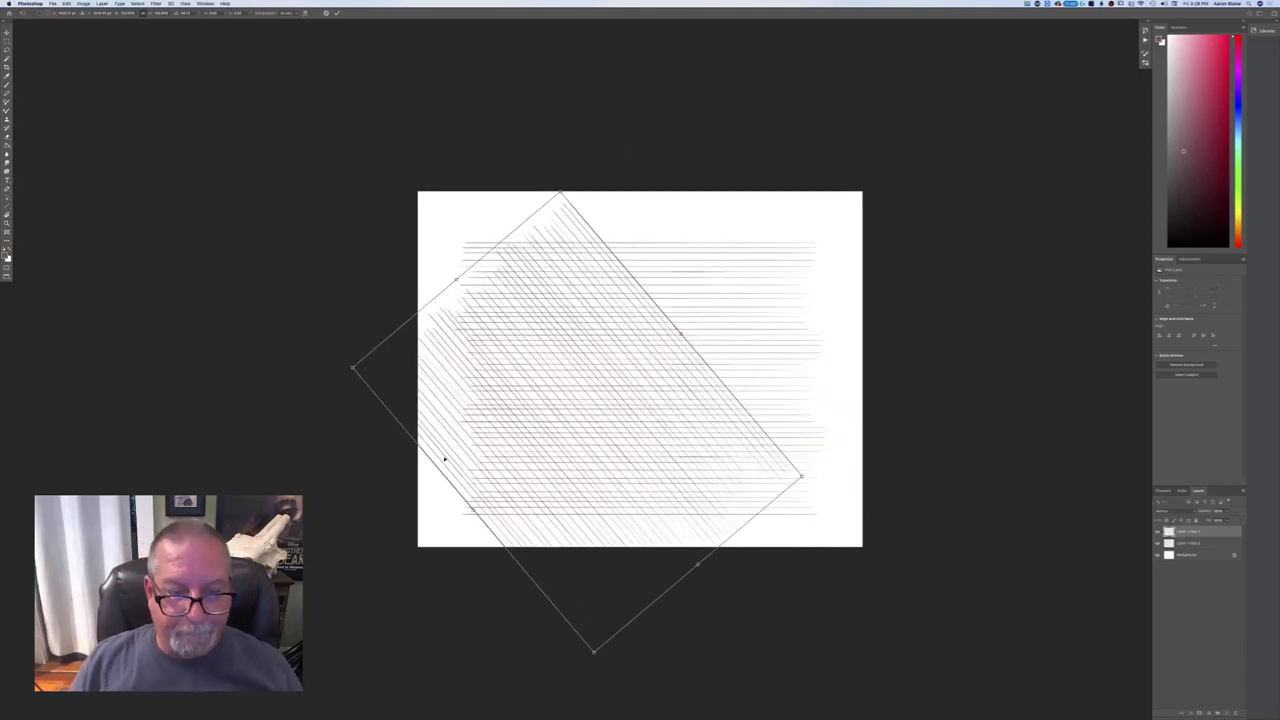
key("Return")
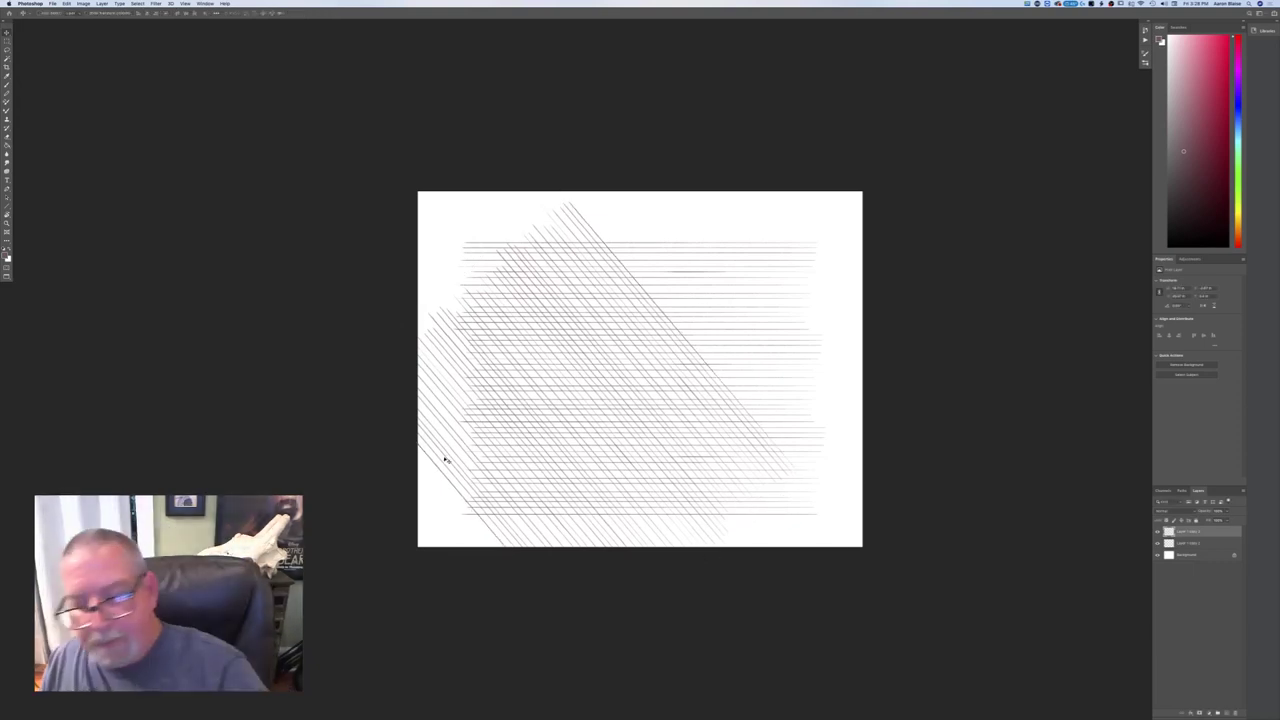
- Duplicate the diagonal line layer and move the copy up and right to extend the diagonals across the canvas
key("ctrl+j")
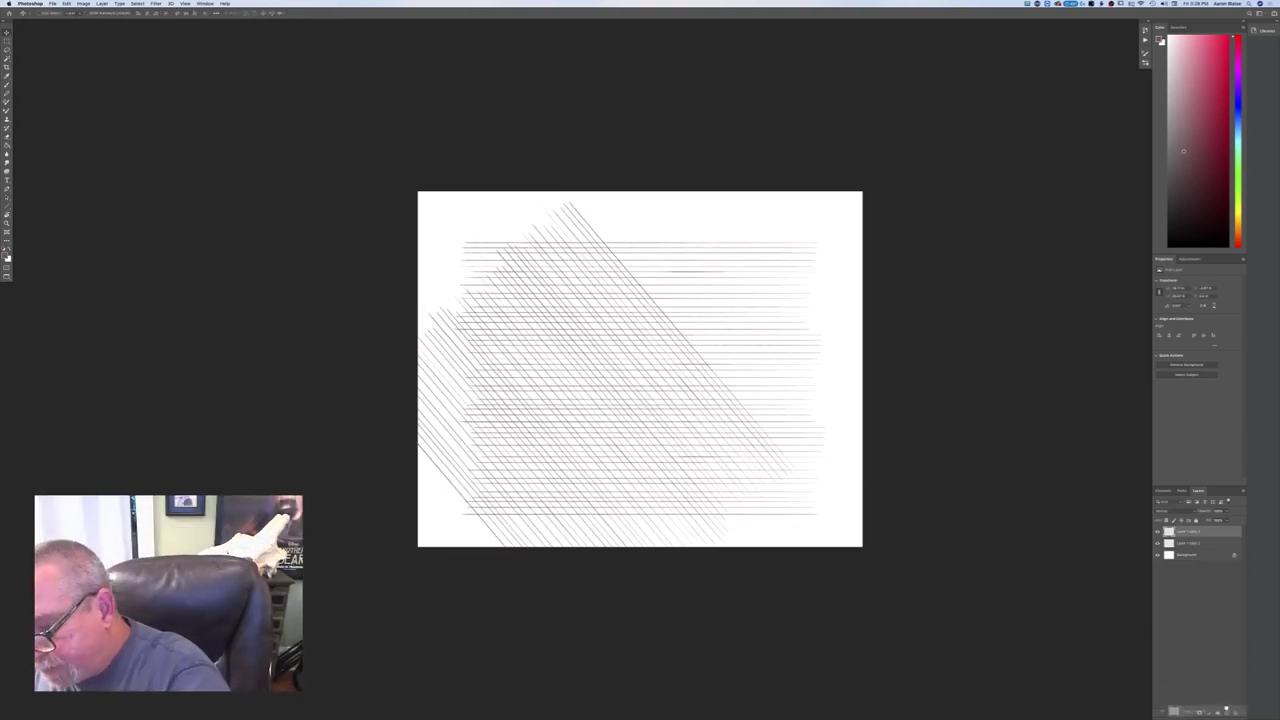
mouse_move(531, 446)
left_mouse_down()
mouse_move(742, 290)
mouse_move(748, 267)
left_mouse_up()
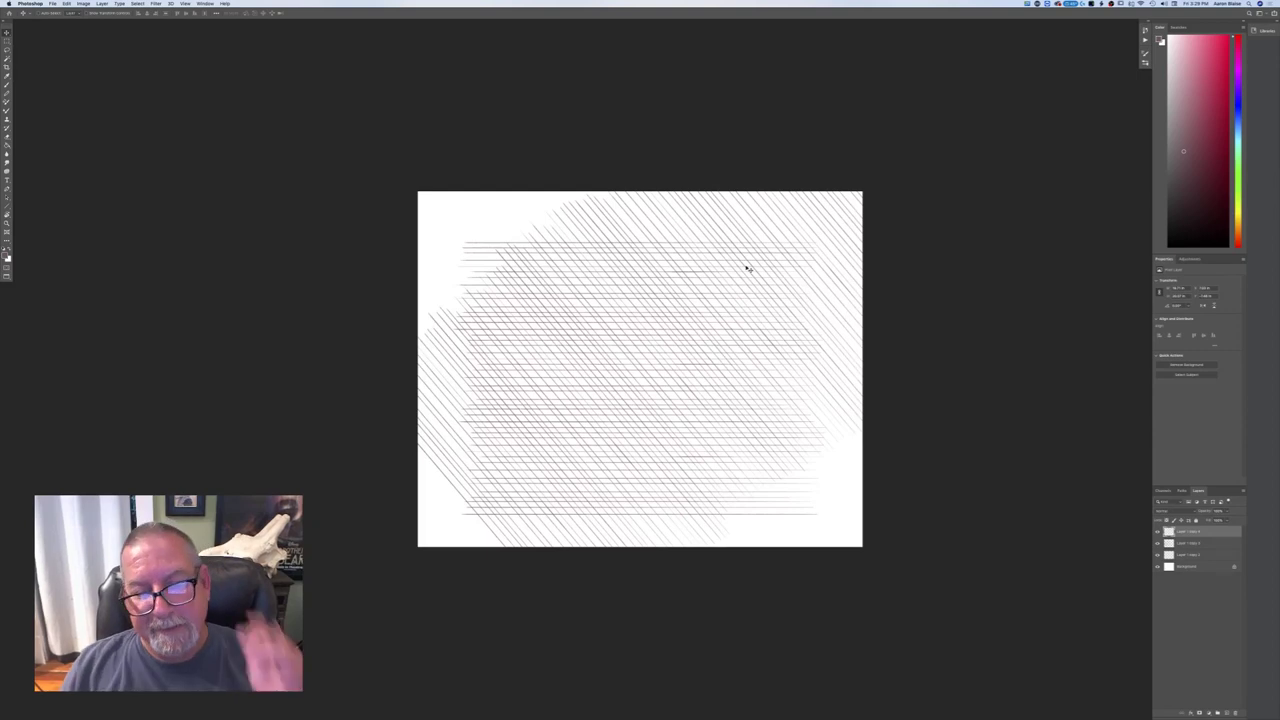
- Crop the canvas on all four sides to the area filled with crossing lines
key("c")
left_click_drag(642, 199, 641, 226)
left_click_drag(860, 370, 823, 368)
left_click_drag(667, 508, 662, 470)
left_click_drag(460, 376, 490, 368)
key("Return")
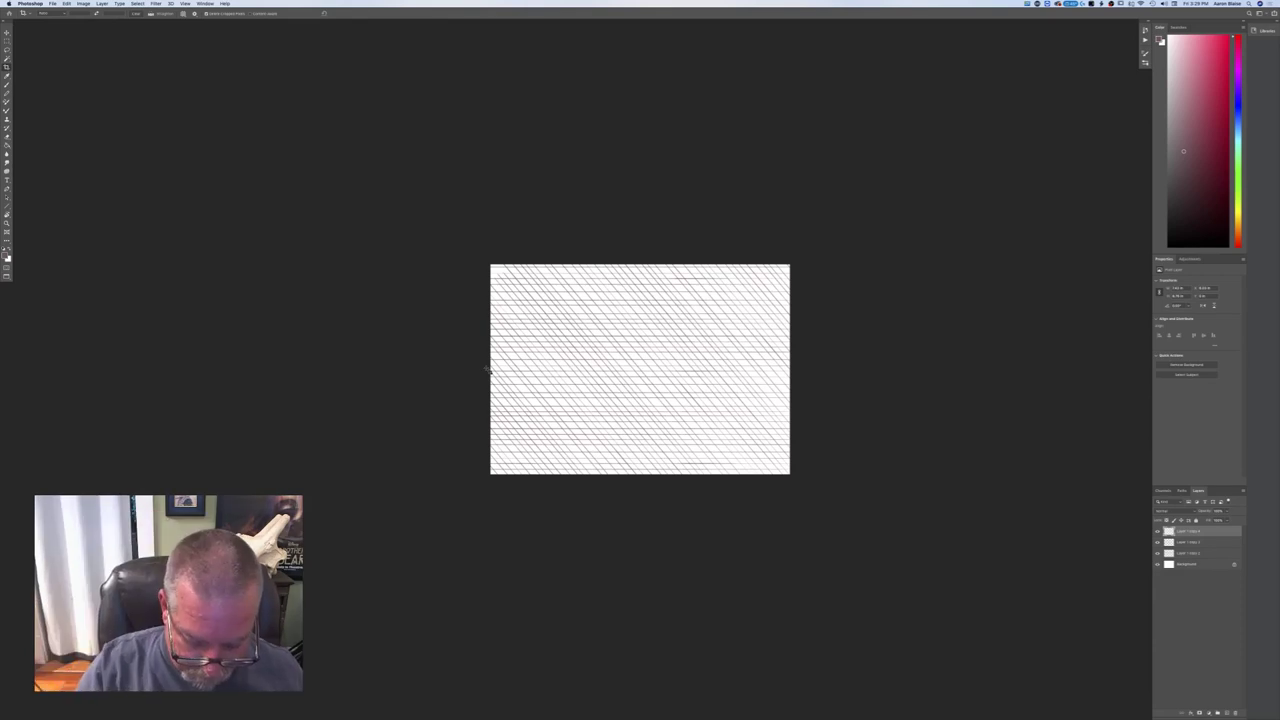
- Merge the horizontal and diagonal line layers into one crosshatch layer above the background
left_click(1176, 555, "shift")
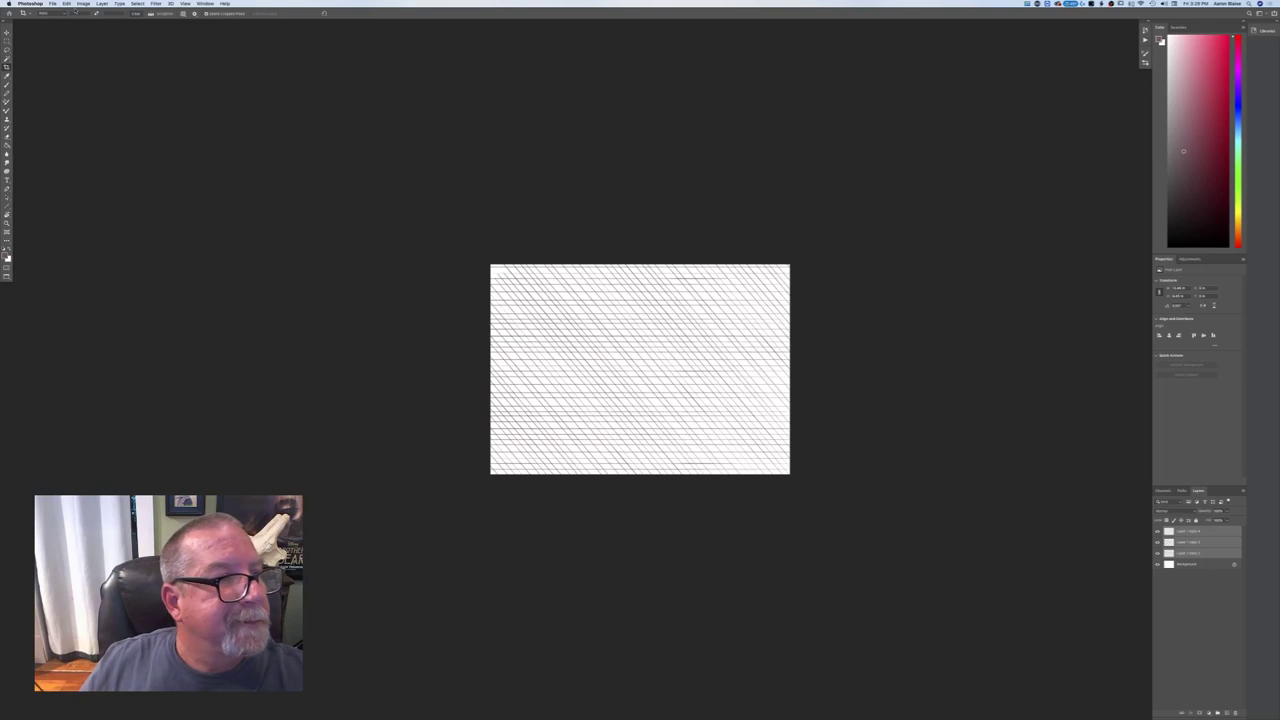
left_click(101, 5)
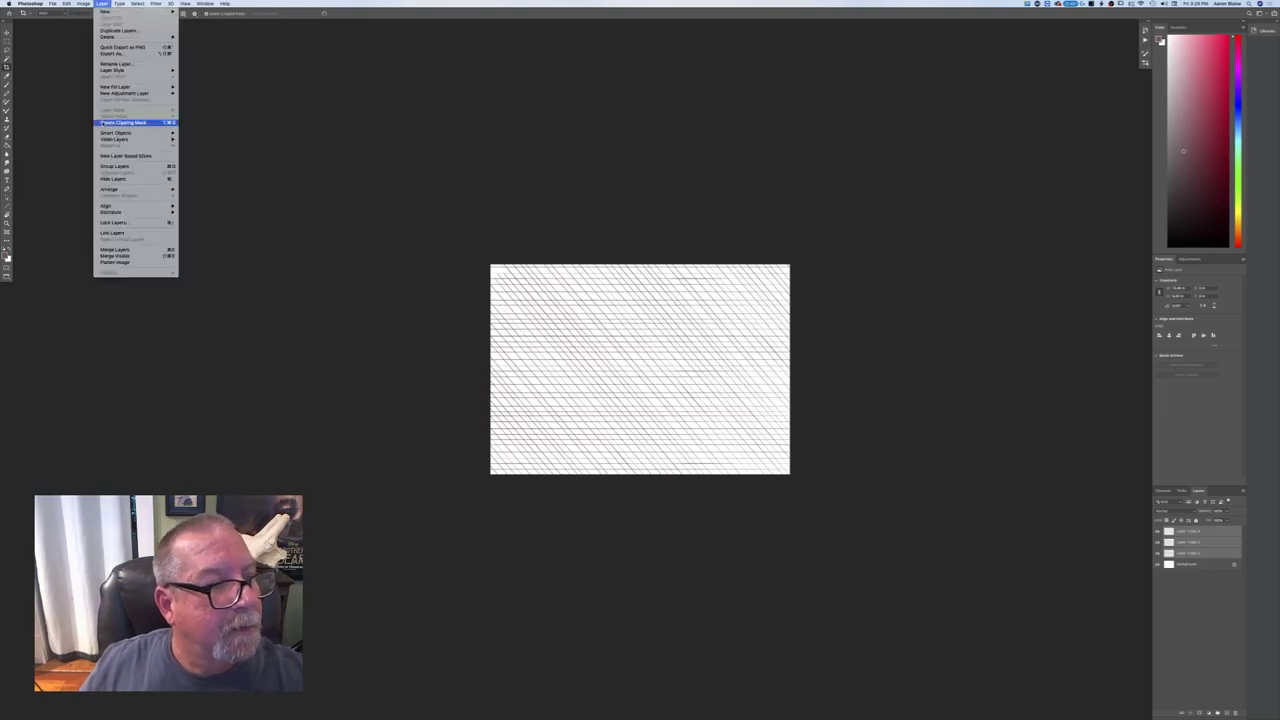
left_click(113, 254)
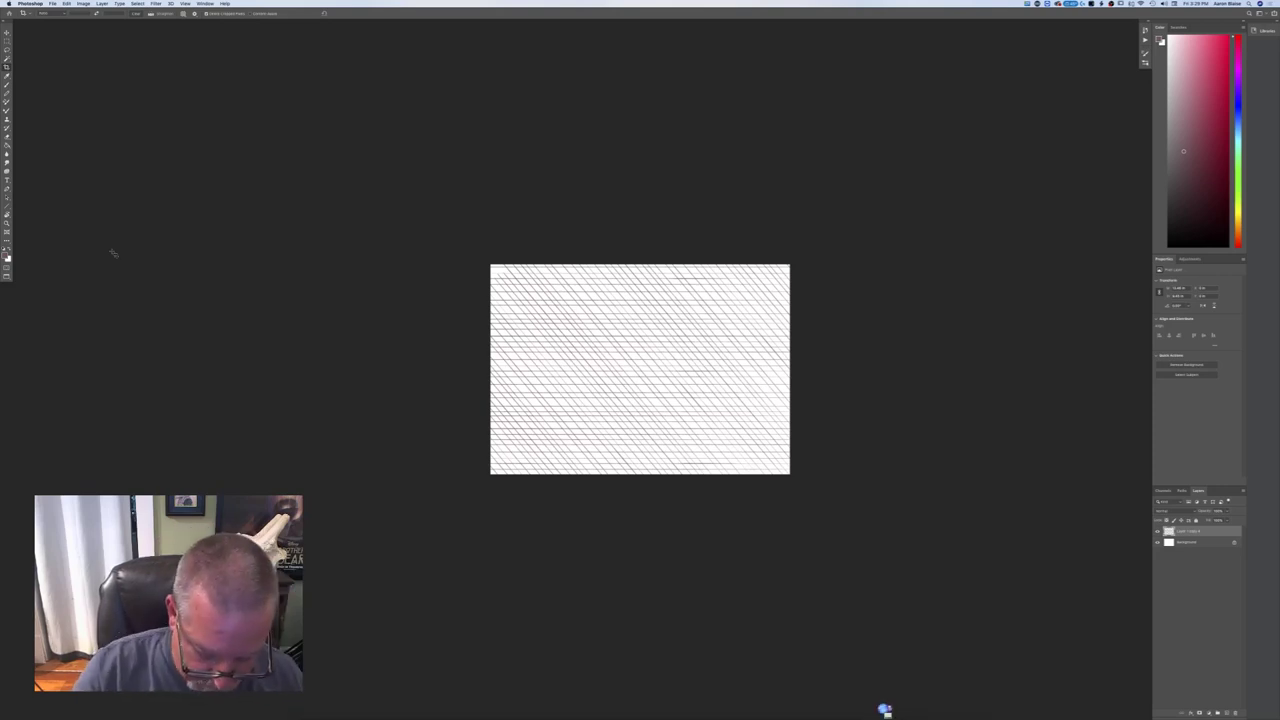
- Show both documents in floating windows and copy the crosshatch layer into the creature painting over the chest
key("f")
key("f")
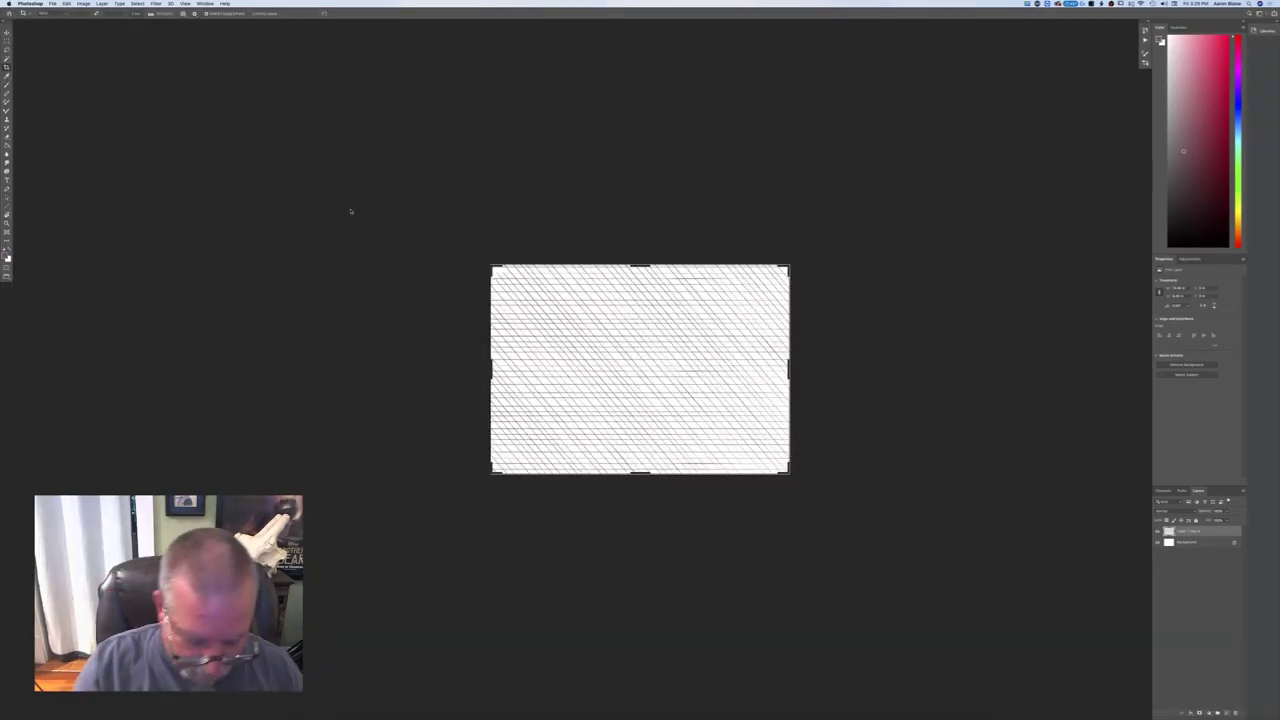
key("f")
key("f")
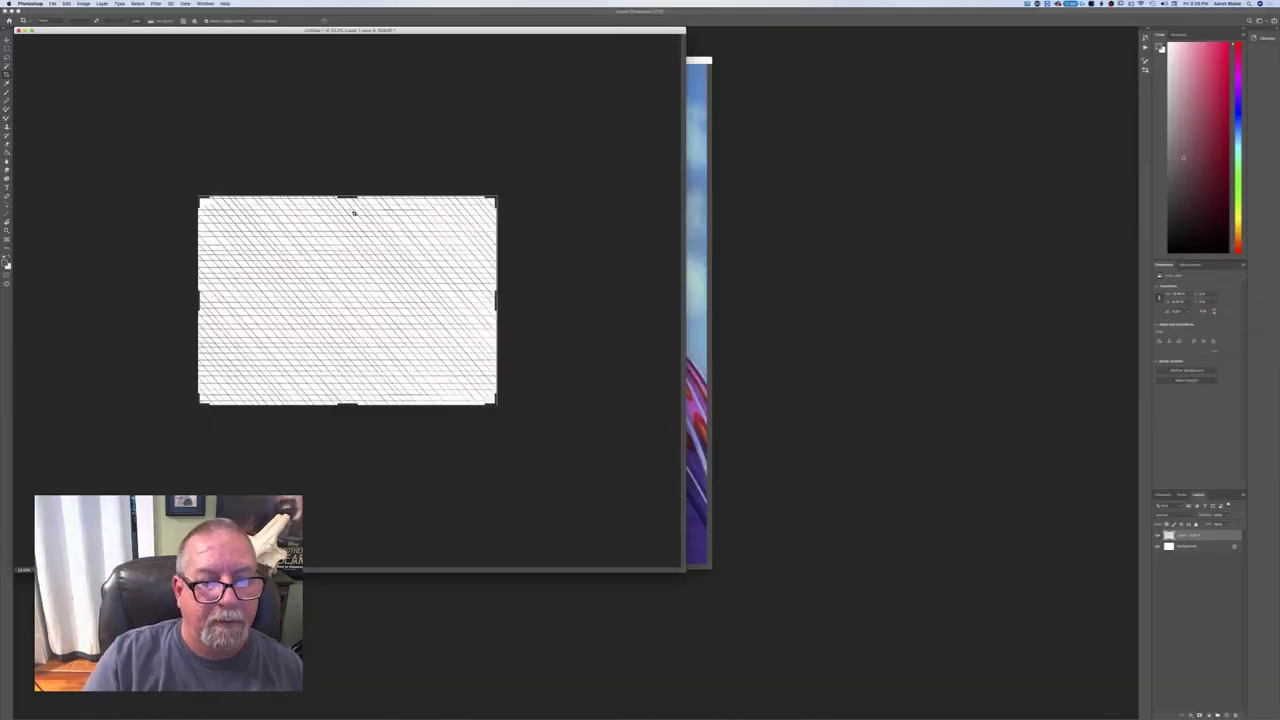
key("super+minus")
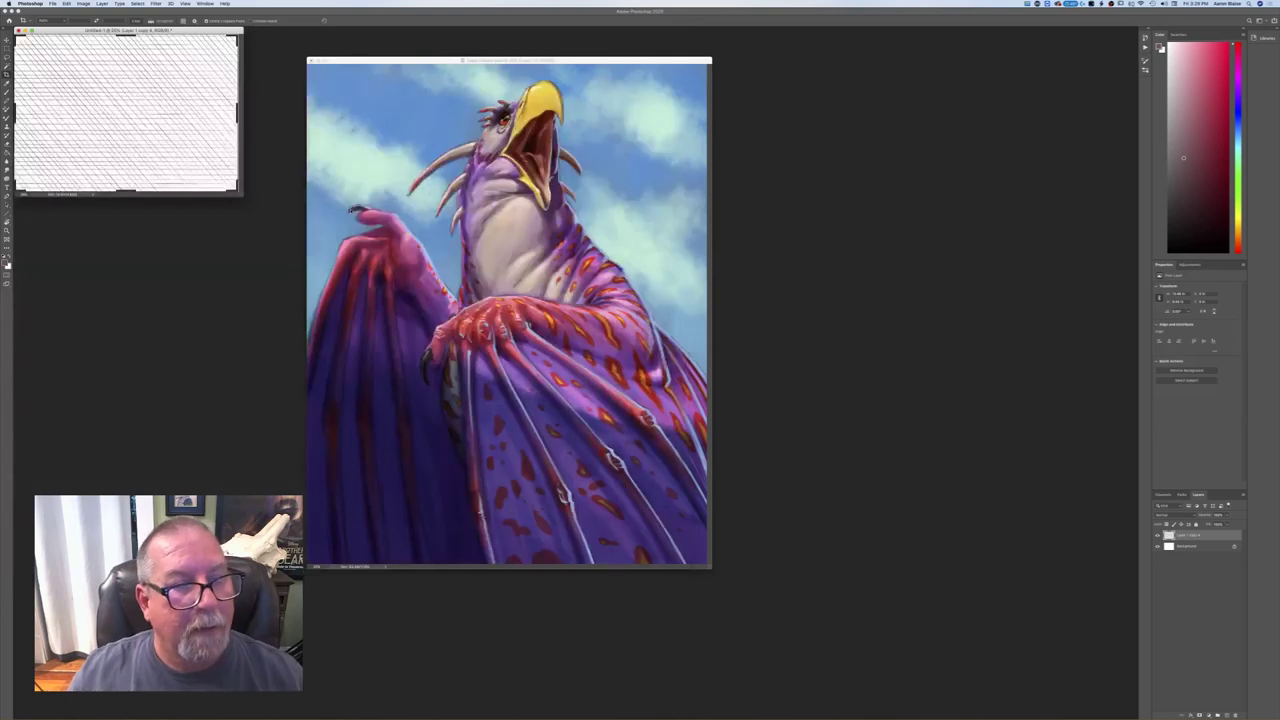
key("space")
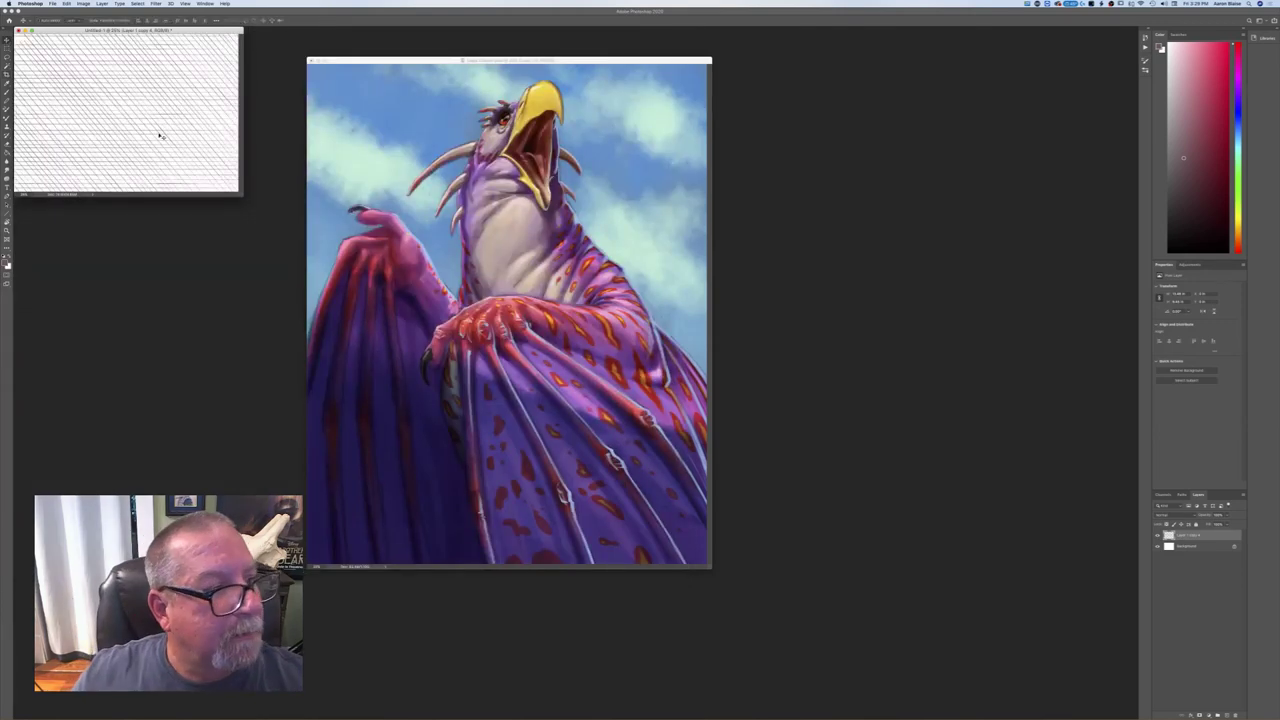
left_click_drag(146, 131, 265, 176)
left_click_drag(506, 302, 502, 299)
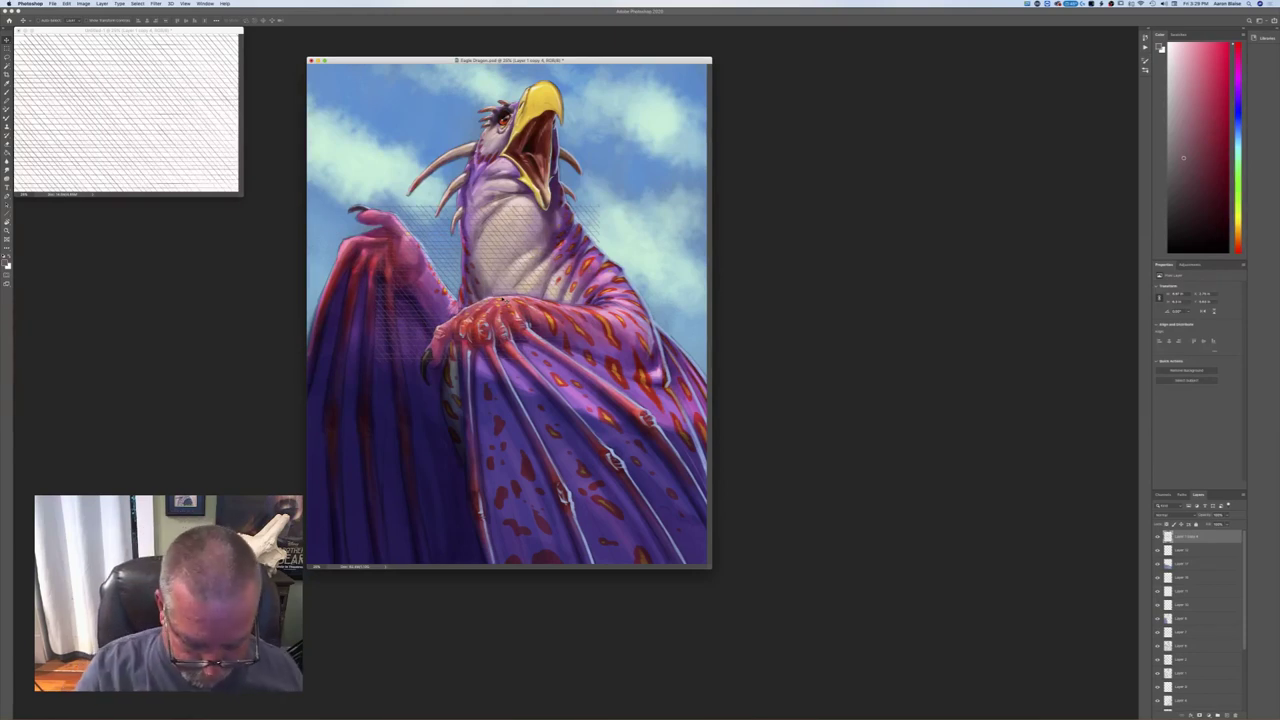
- Show the creature painting full screen, set the crosshatch layer's blend mode to Multiply and lower its opacity
key("f")
key("super+0")
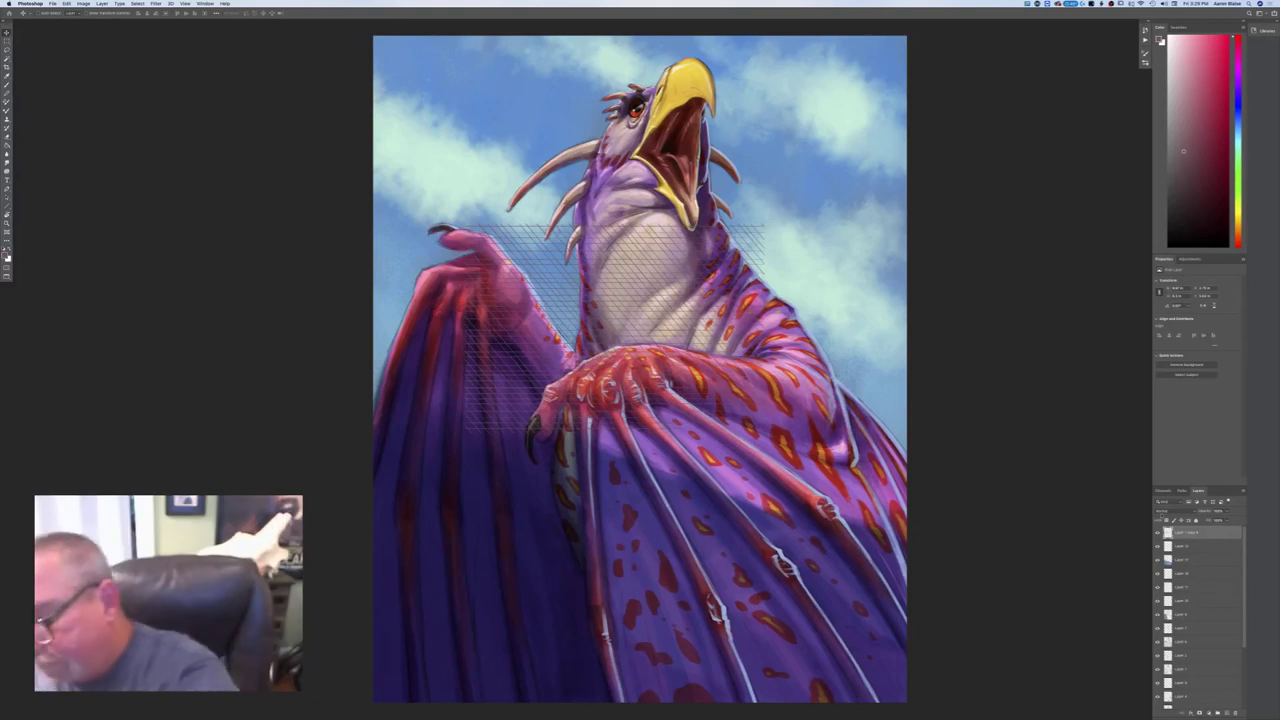
left_click(1166, 511)
left_click(1165, 528)
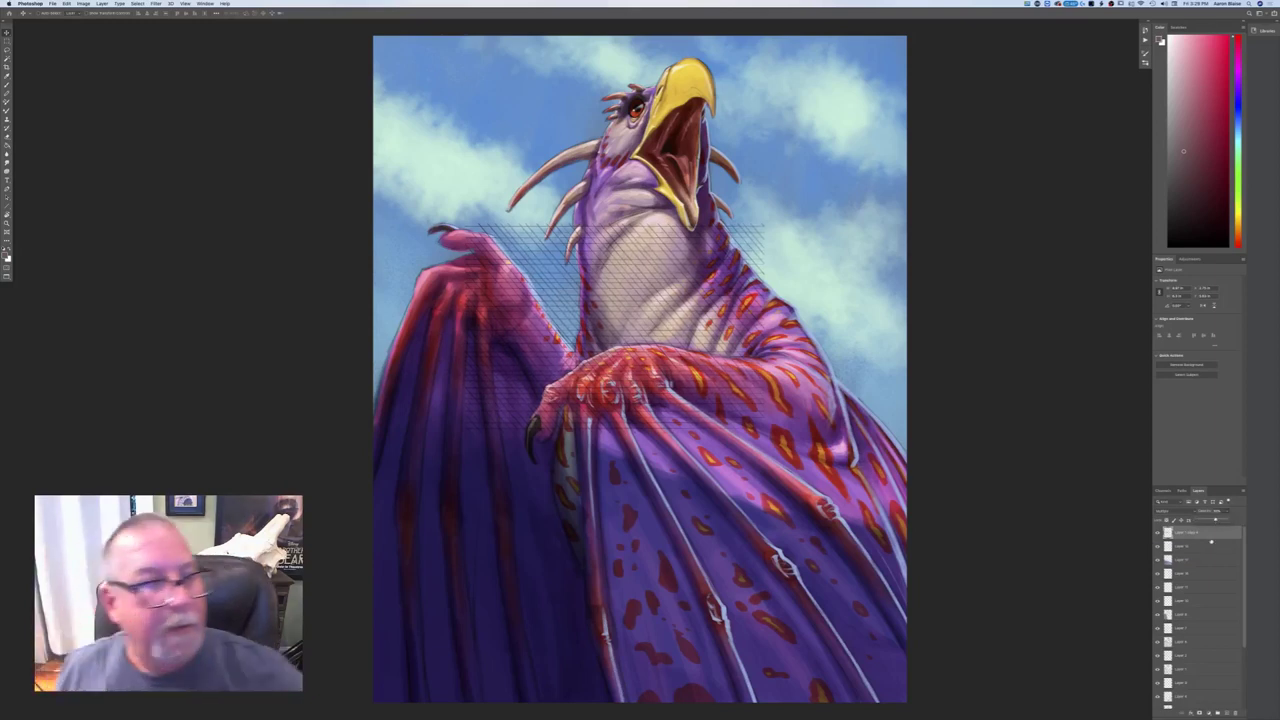
- Scale and rotate the crosshatch layer with Free Transform and position it over the creature's throat and neck
left_click(66, 4)
left_click(80, 151)
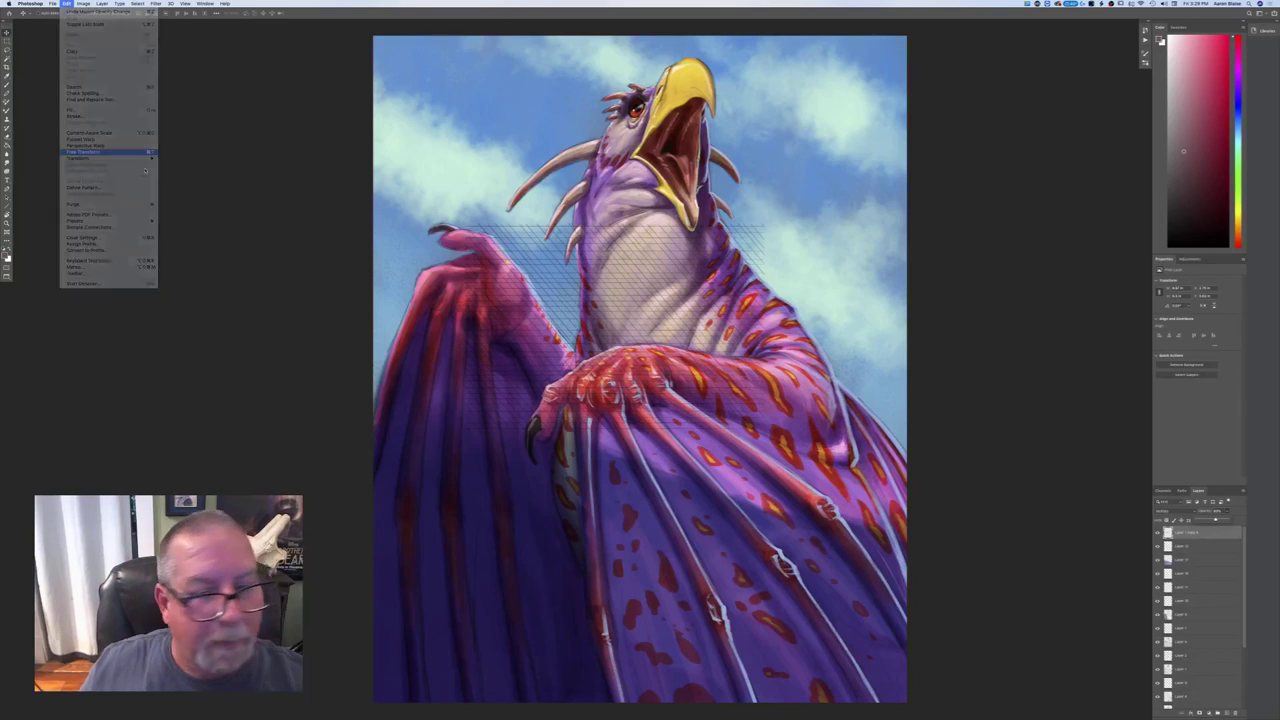
left_click_drag(465, 224, 562, 287)
left_click_drag(549, 437, 555, 258)
left_click_drag(625, 313, 617, 231)
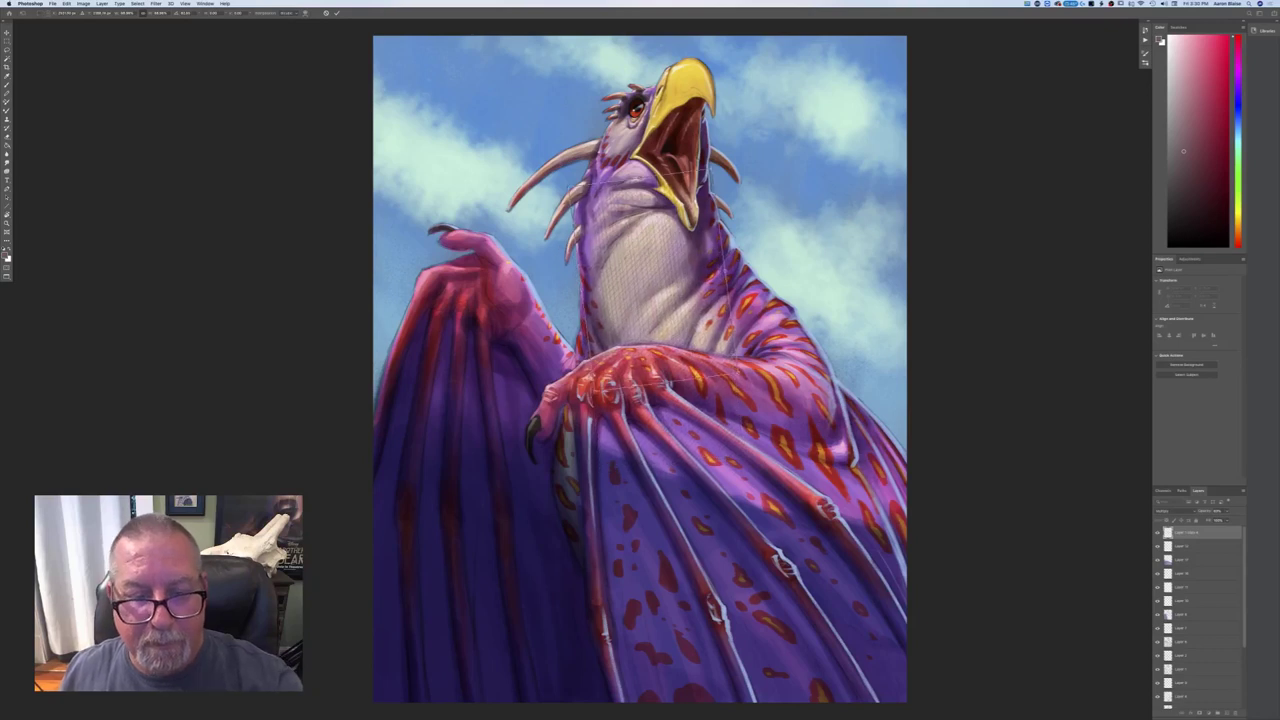
left_click_drag(600, 388, 576, 432)
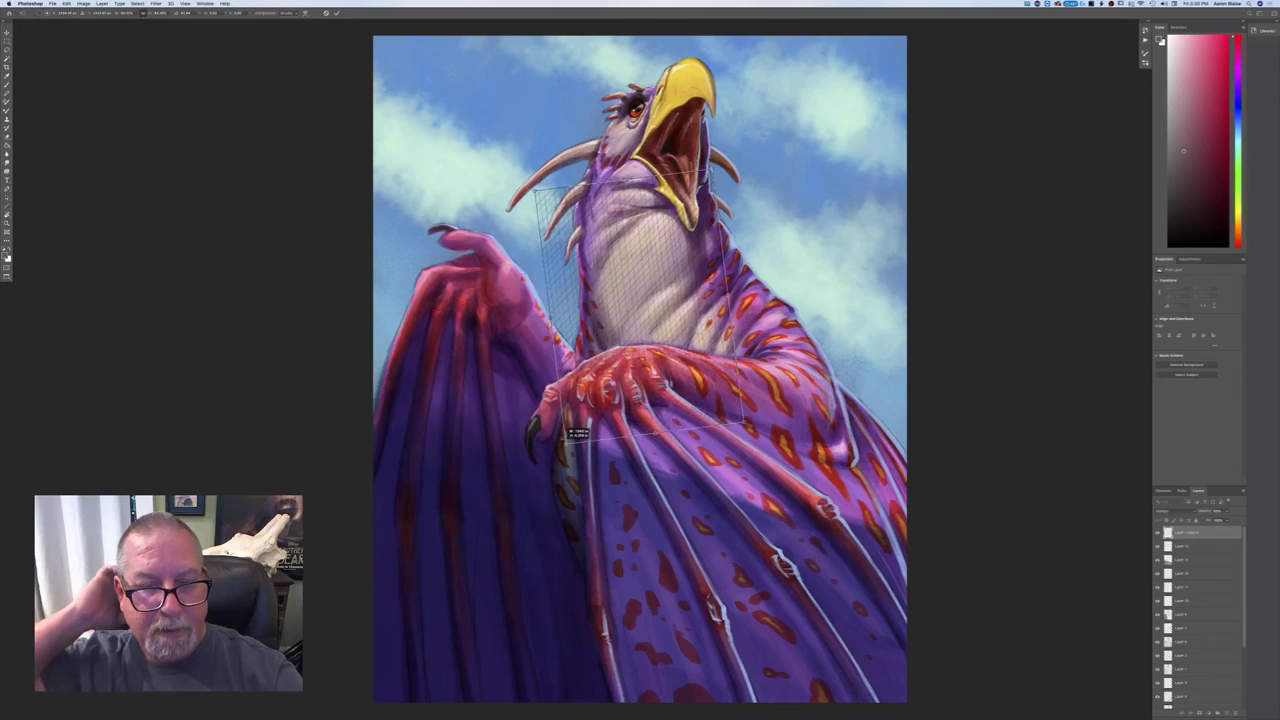
left_click_drag(620, 365, 611, 336)
left_click_drag(566, 424, 570, 426)
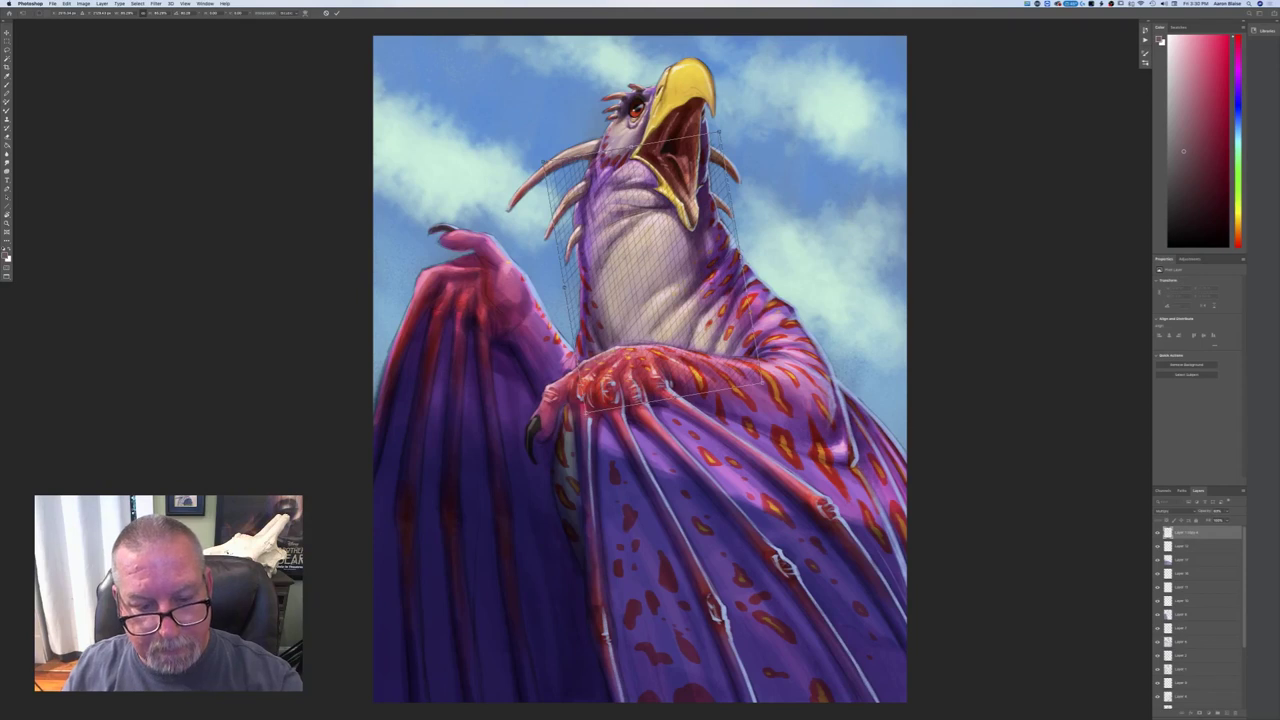
left_click_drag(592, 400, 618, 344)
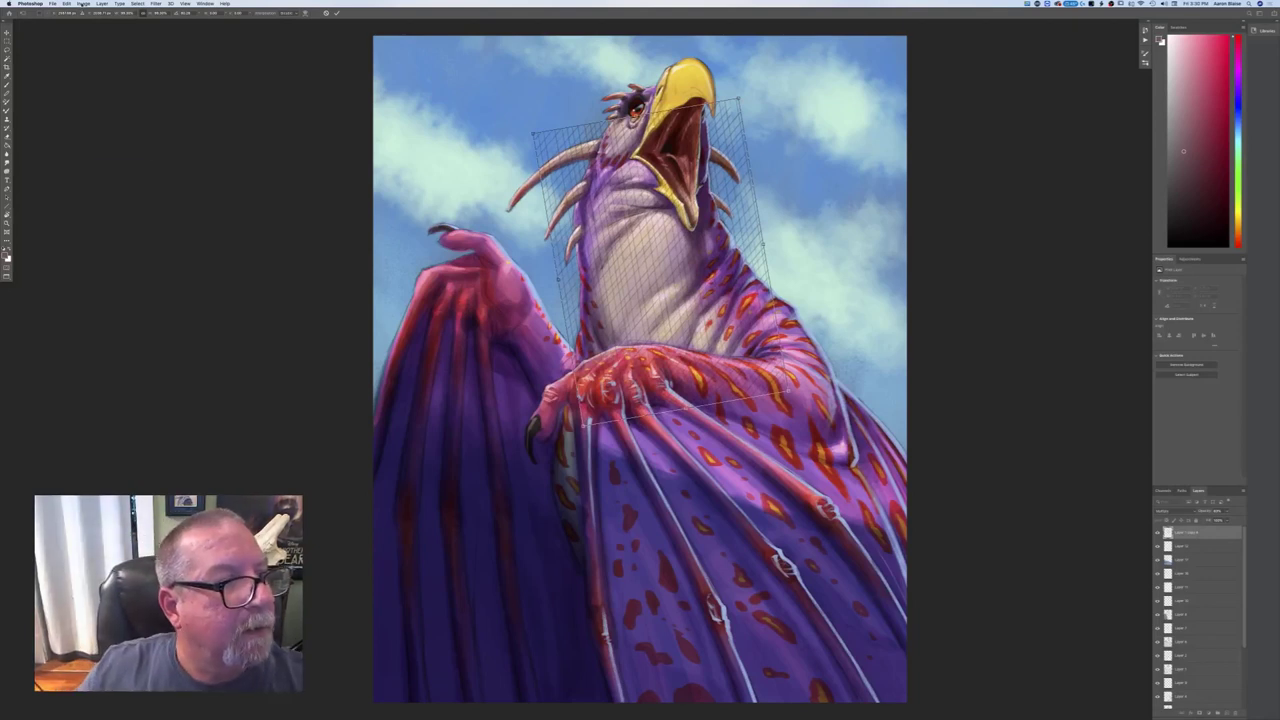
- Switch the transform to Warp and bend the crosshatch's left edge inward to follow the left contour of the neck
left_click(102, 4)
mouse_move(66, 4)
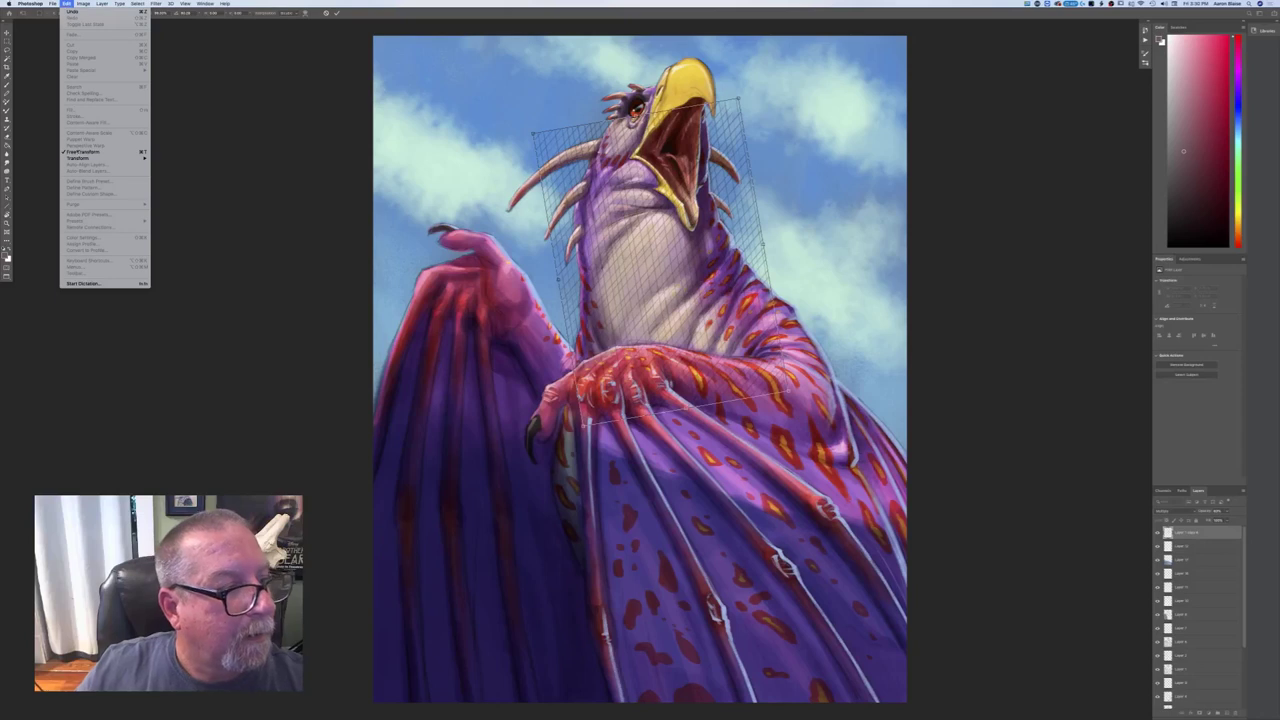
mouse_move(80, 159)
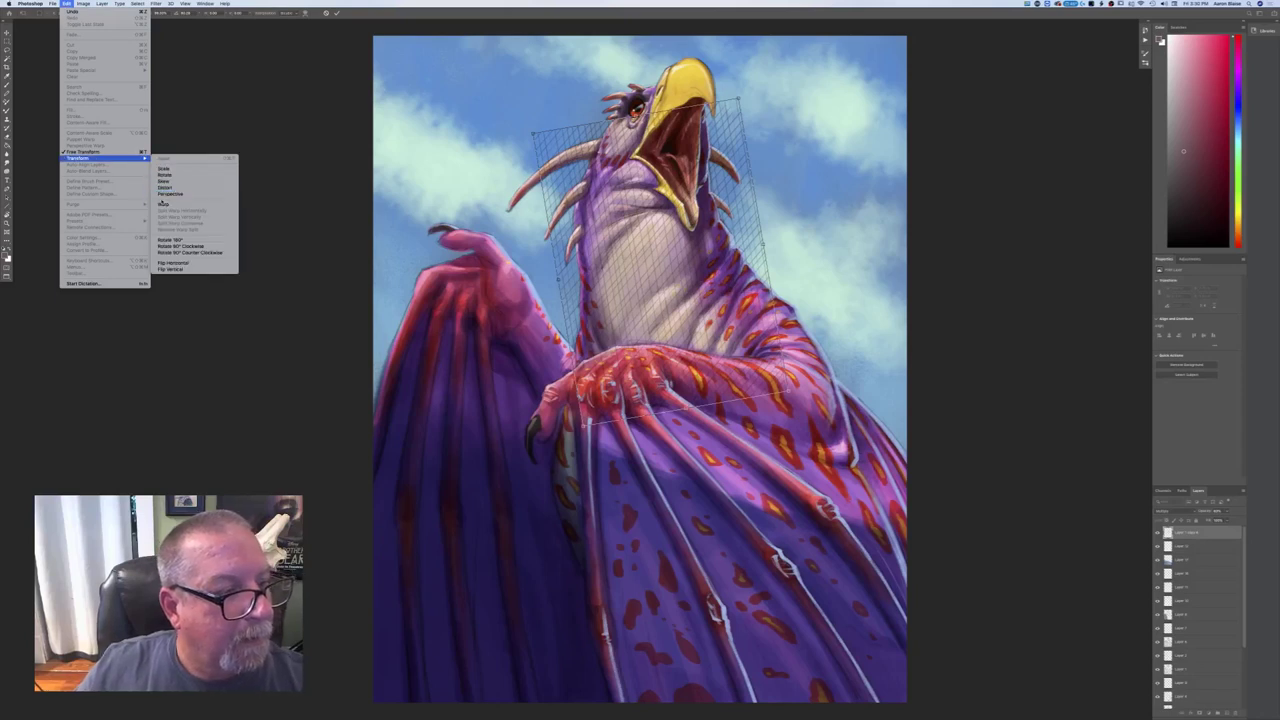
left_click(178, 204)
left_click_drag(546, 132, 588, 167)
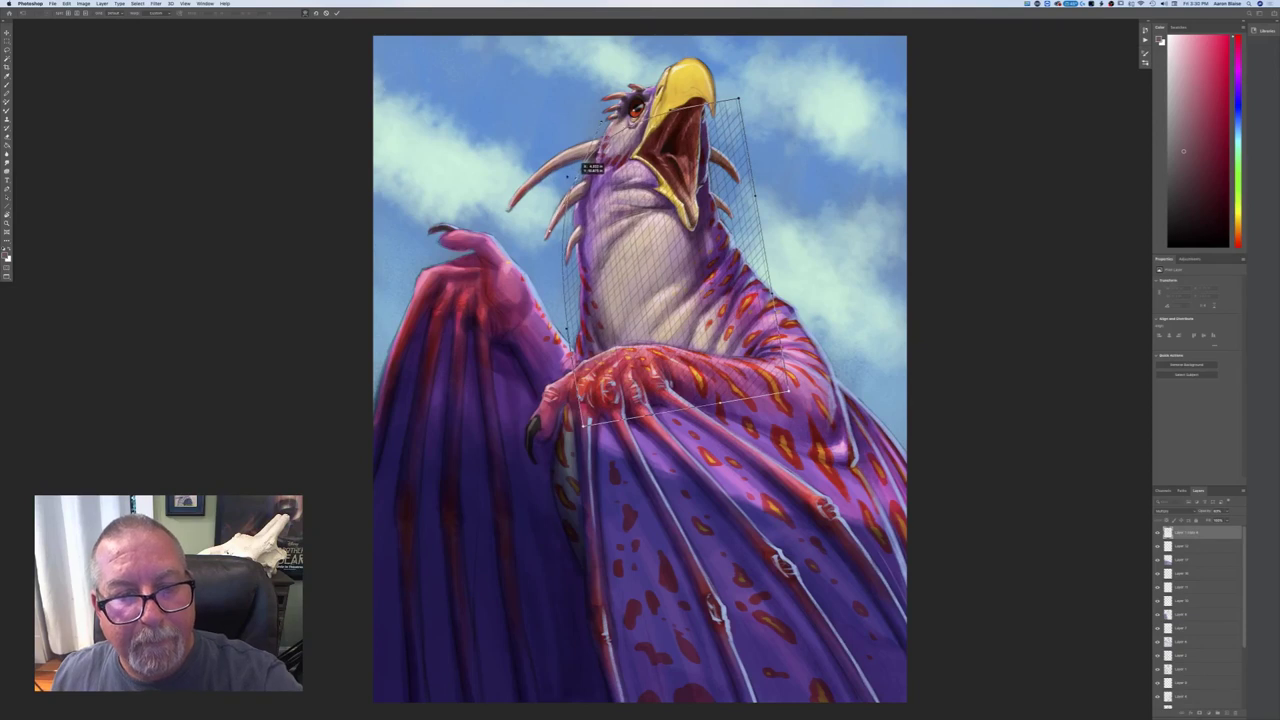
left_click_drag(558, 242, 567, 246)
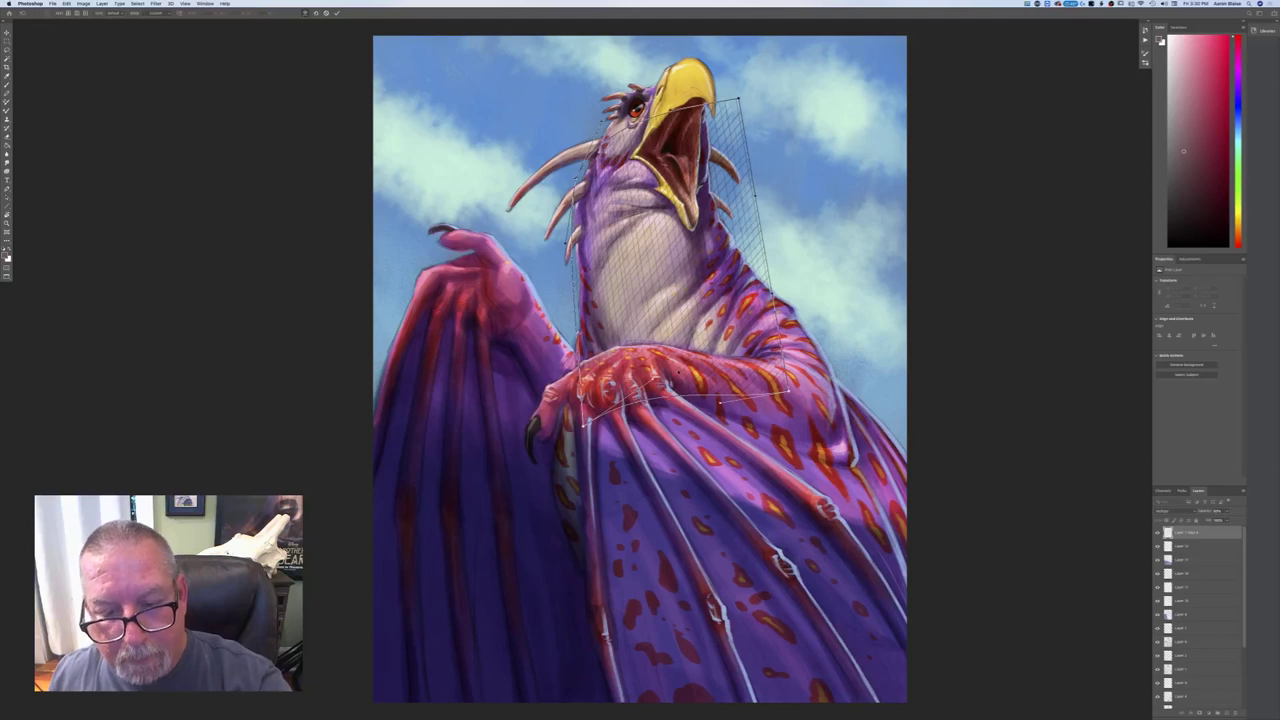
- Warp the crosshatch's upper right corner down below the beak and curve its top and right edges around the neck
left_click_drag(739, 98, 740, 208)
left_click_drag(671, 111, 668, 104)
left_click_drag(745, 215, 718, 238)
left_click_drag(771, 293, 784, 268)
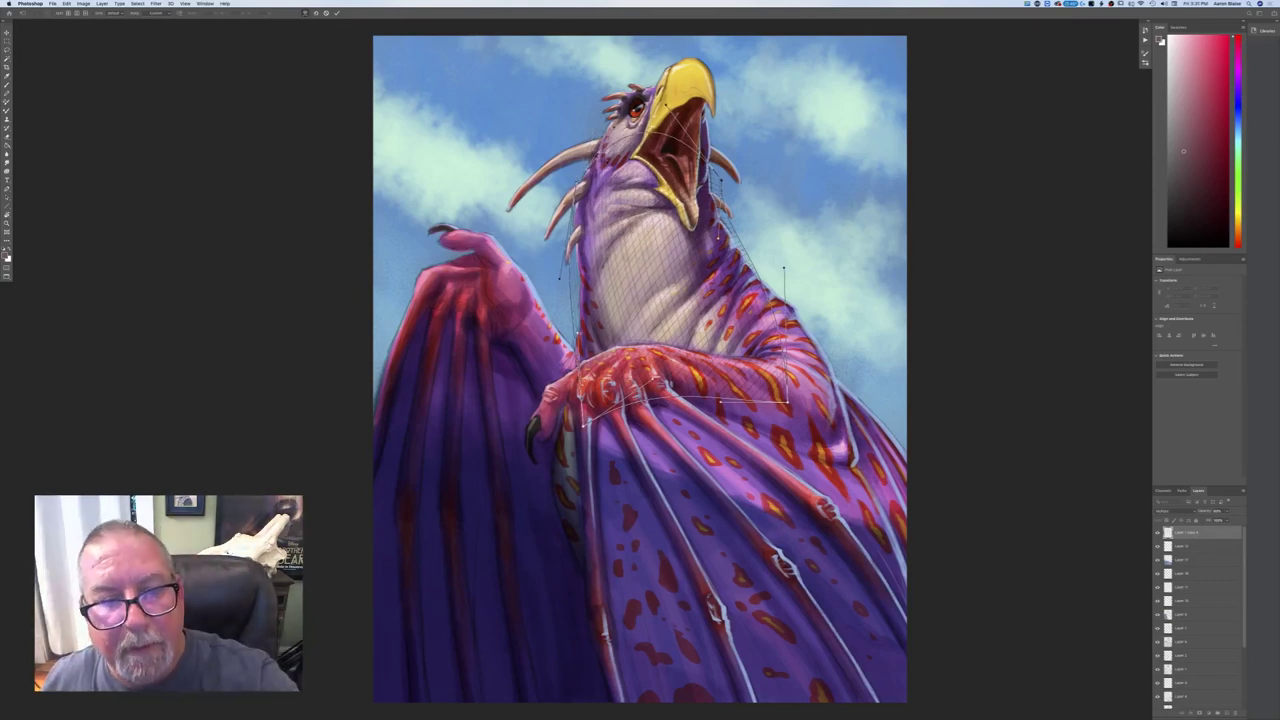
left_click_drag(578, 186, 582, 190)
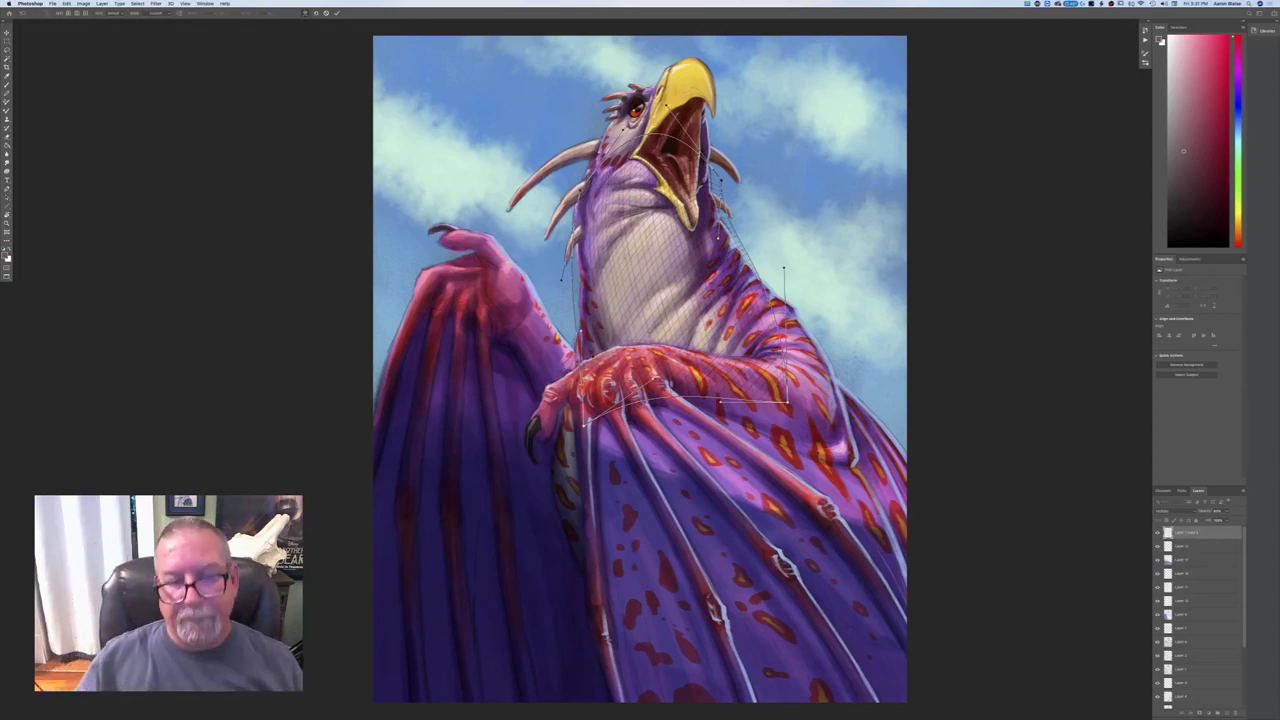
- Warp the crosshatch's lower right corner and right edge to fit the shoulder, and apply the transformation
left_click_drag(787, 402, 752, 376)
left_click_drag(717, 239, 680, 250)
left_click_drag(762, 367, 795, 371)
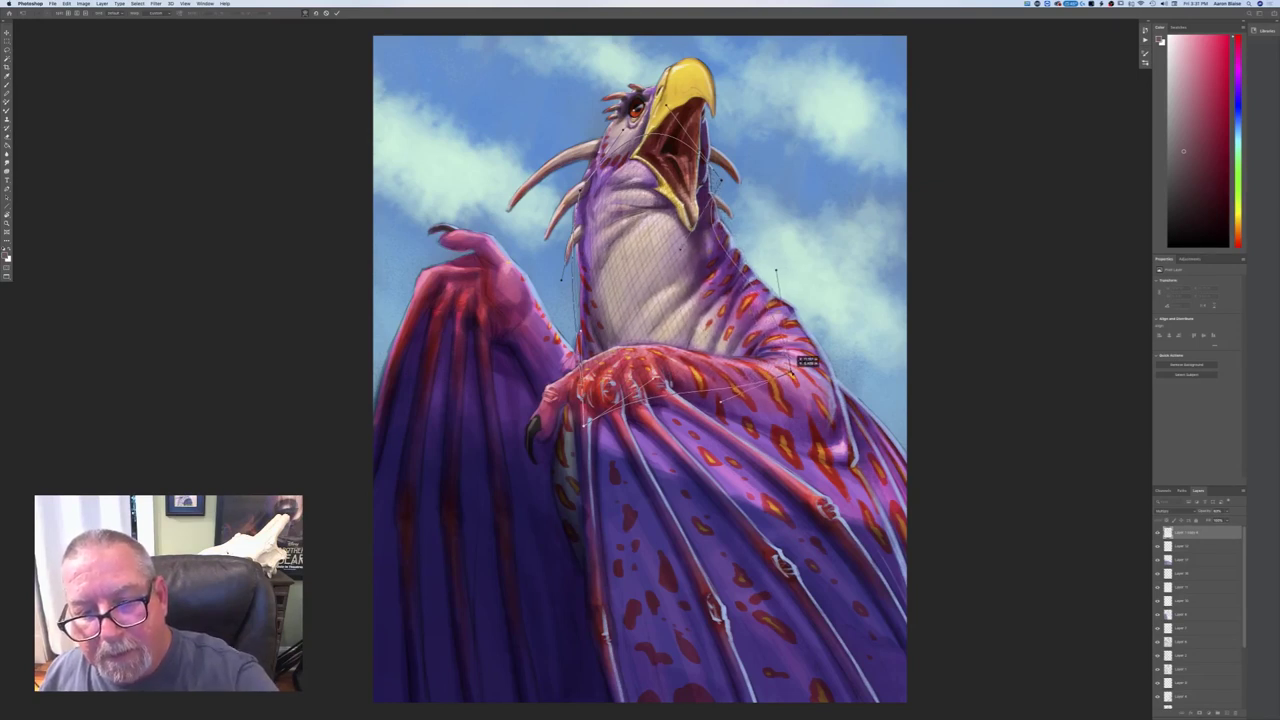
left_click_drag(776, 271, 750, 293)
left_click_drag(792, 371, 804, 351)
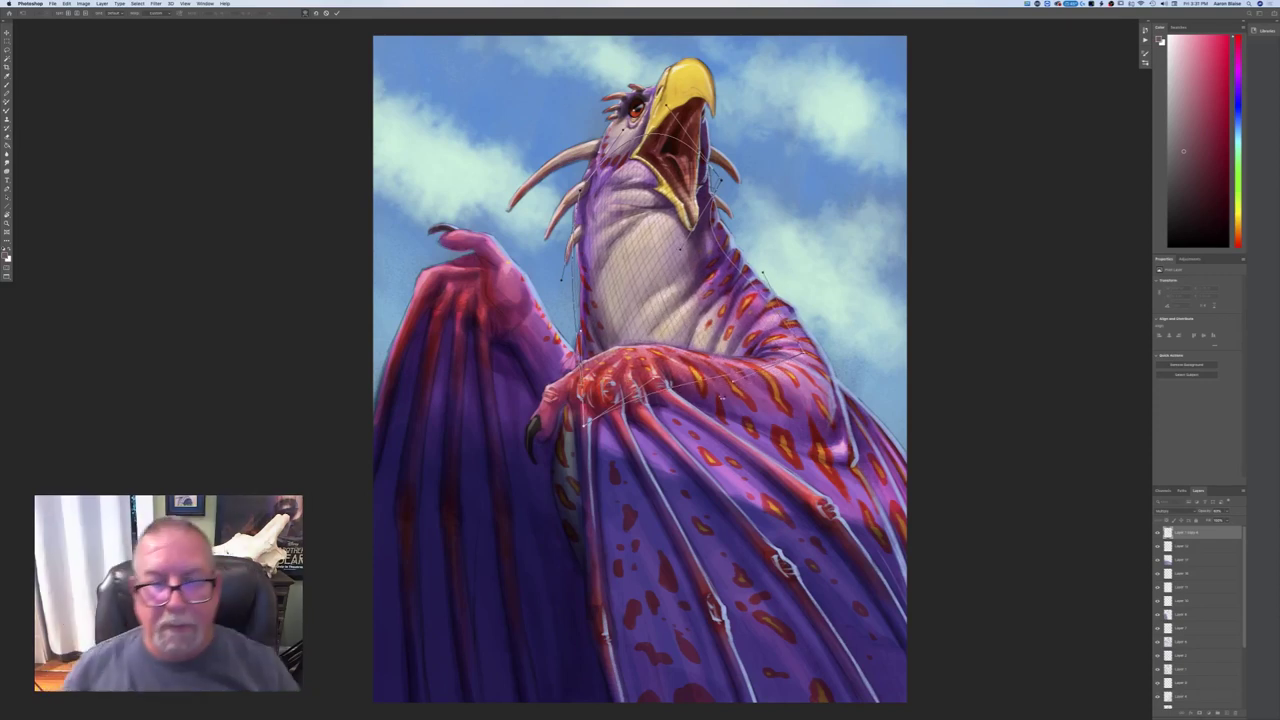
key("Return")
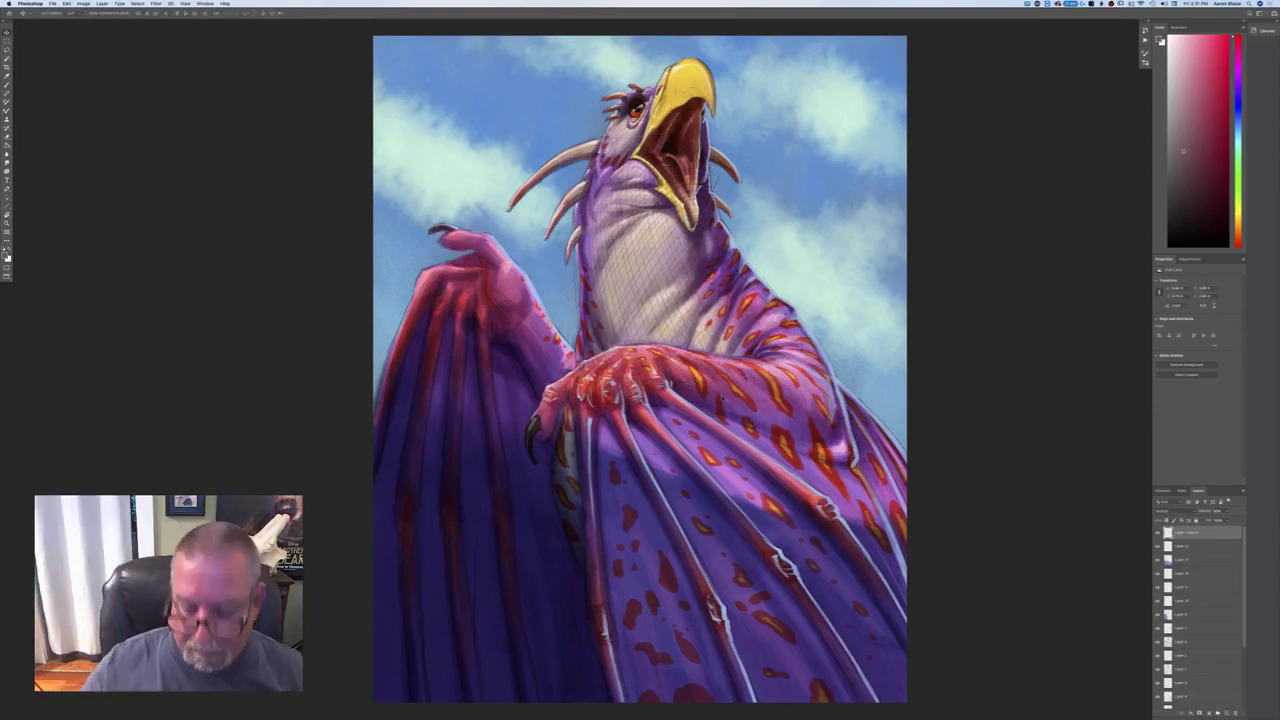
key("super+plus")
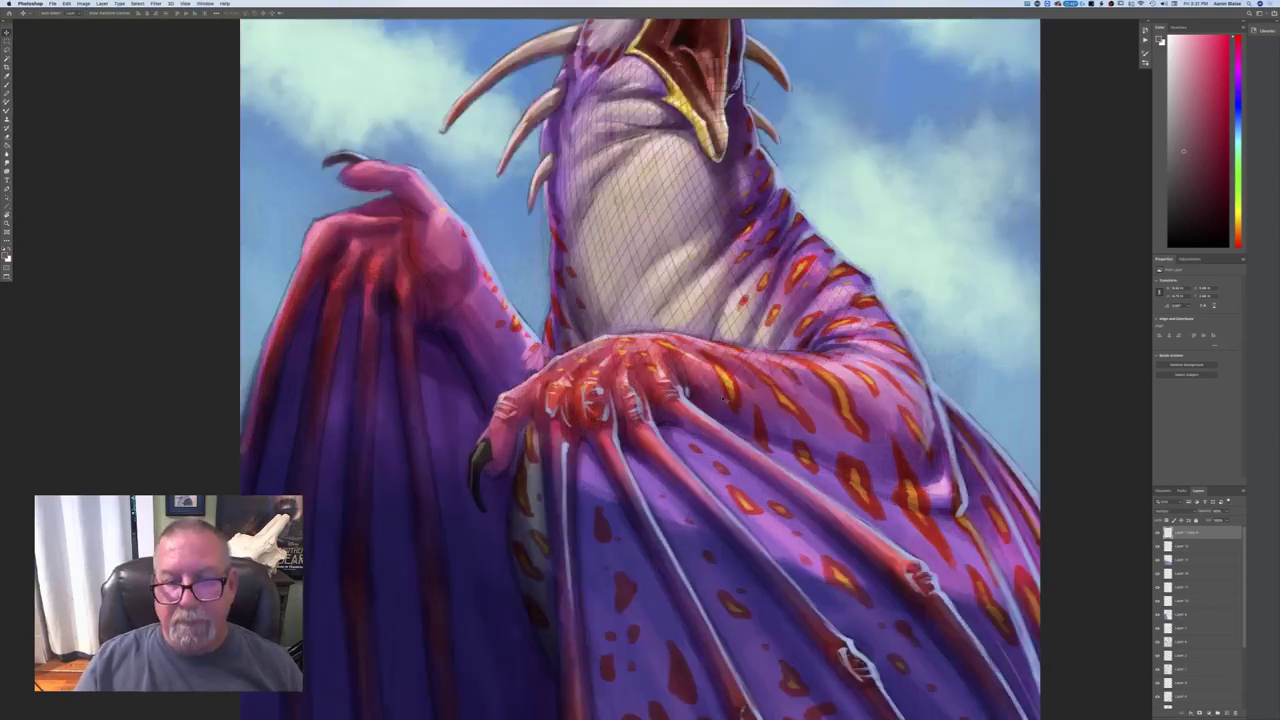
- Lower the opacity of the crosshatch layer on the creature's throat and delete that layer
key("super+minus")
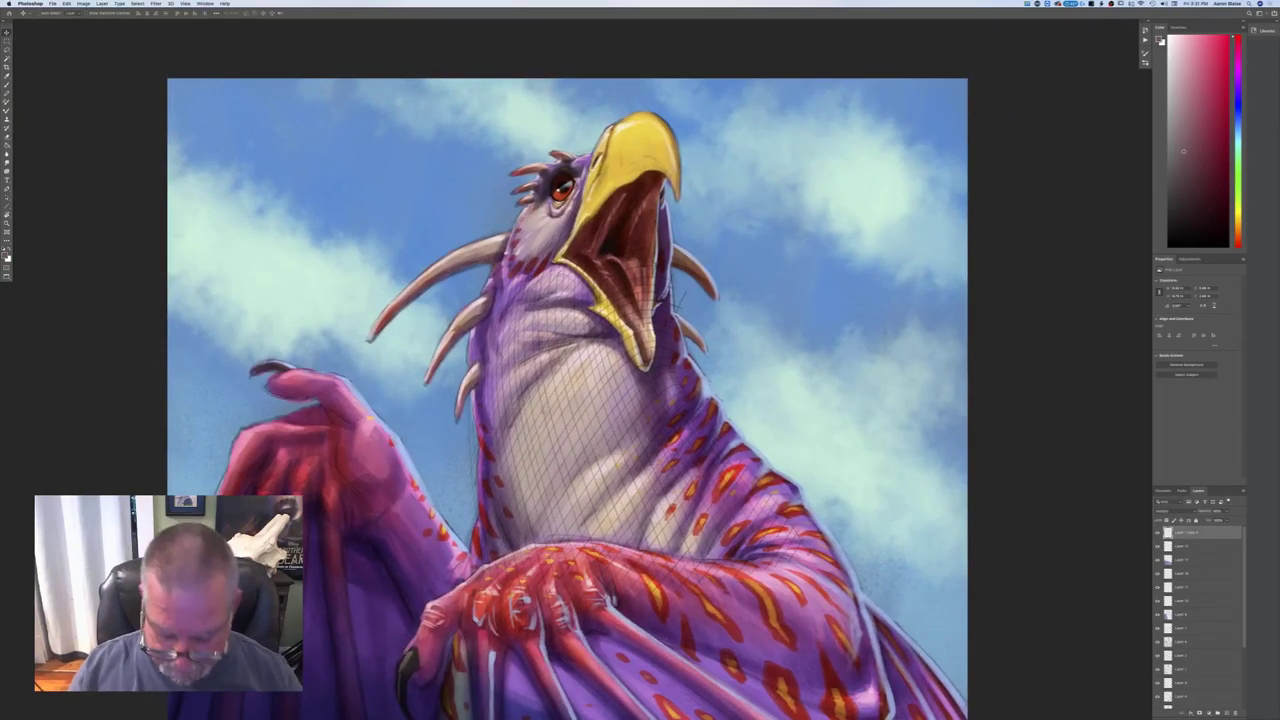
key("super+minus")
key("super+plus")
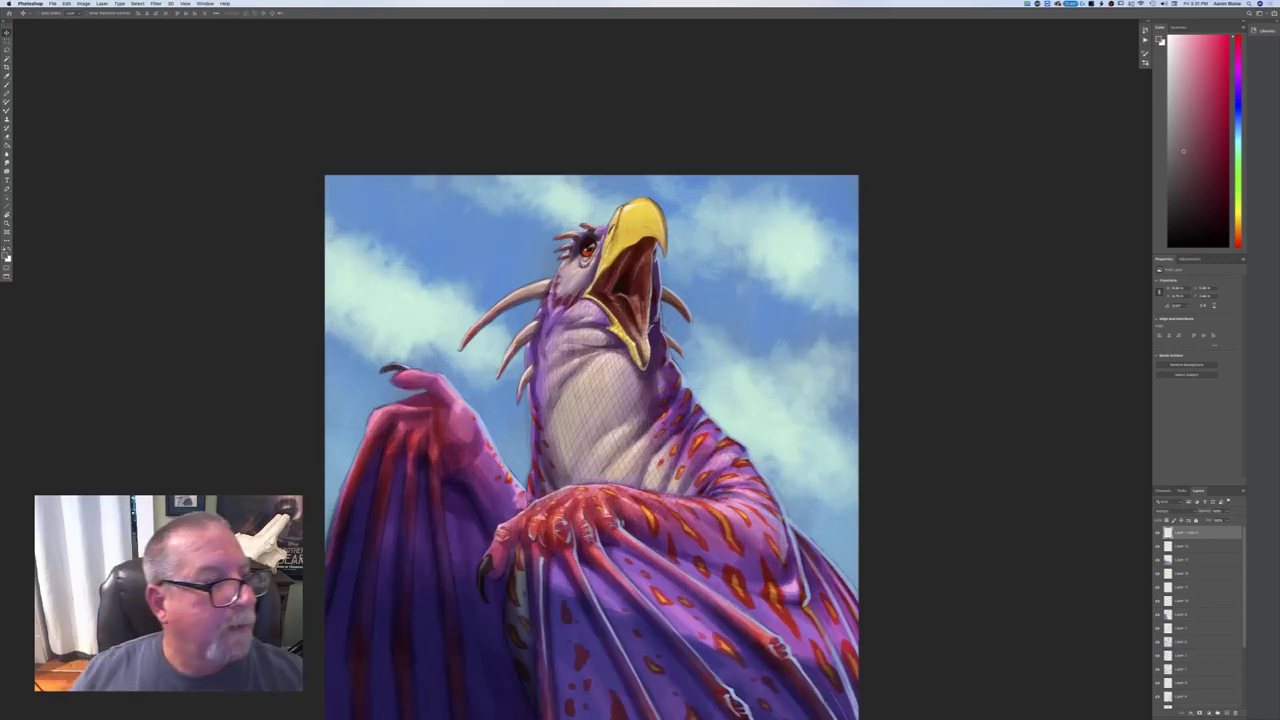
left_click(7, 85)
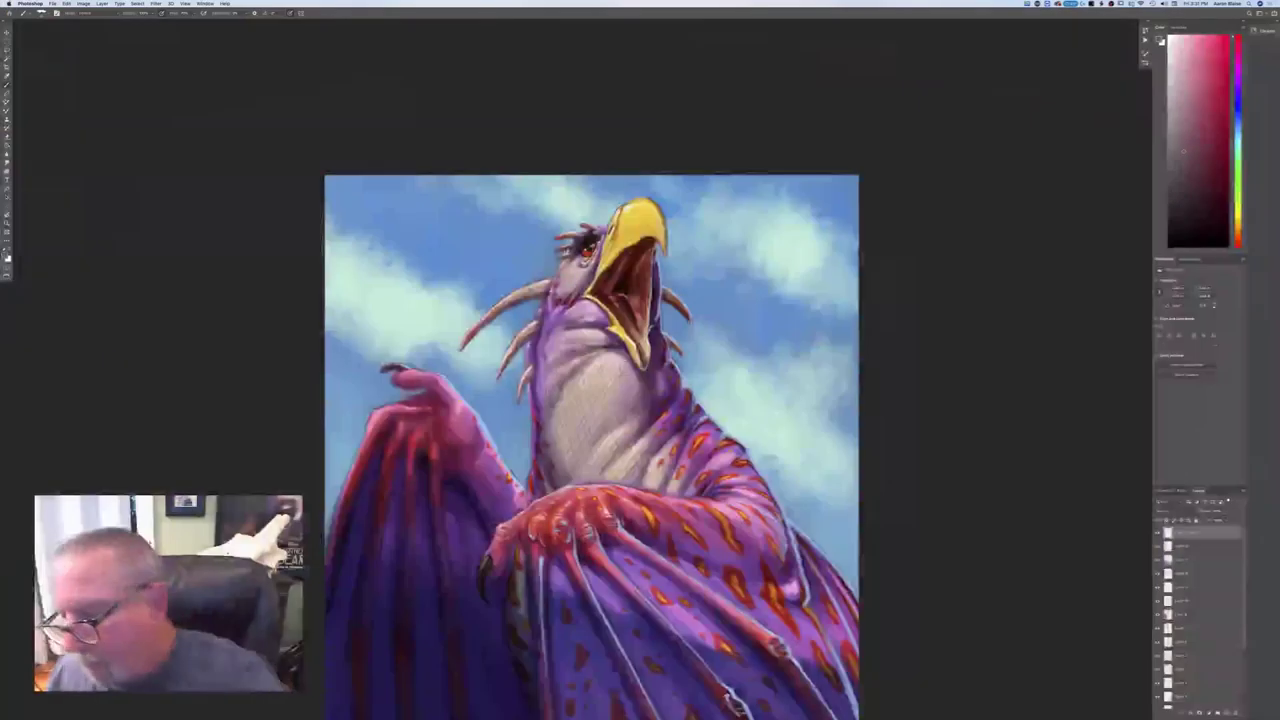
left_click(1226, 512)
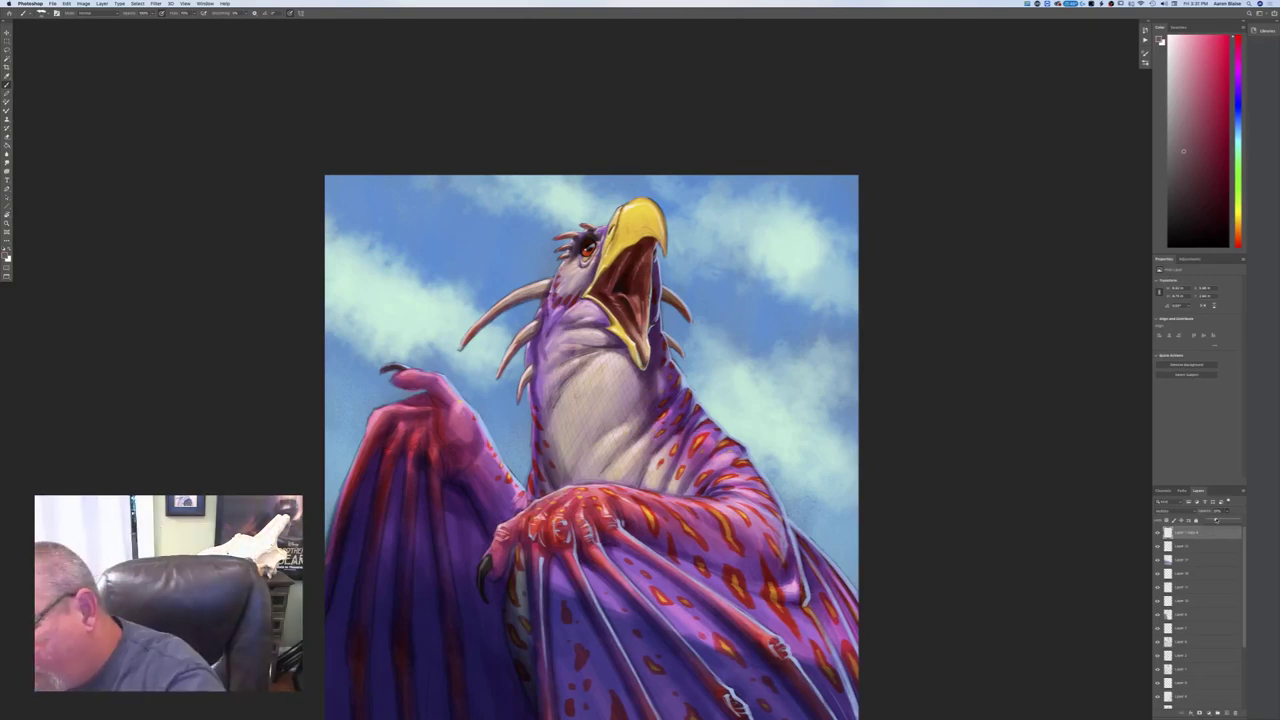
key("ctrl+minus")
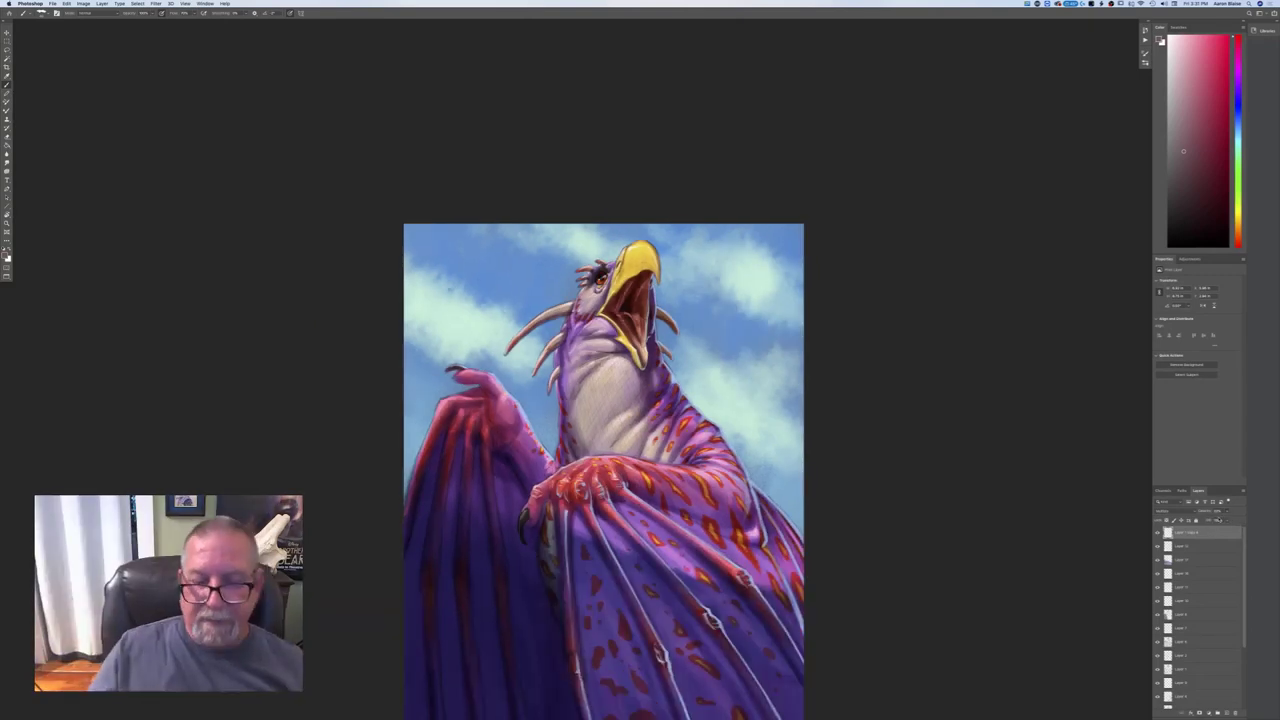
key("ctrl+plus")
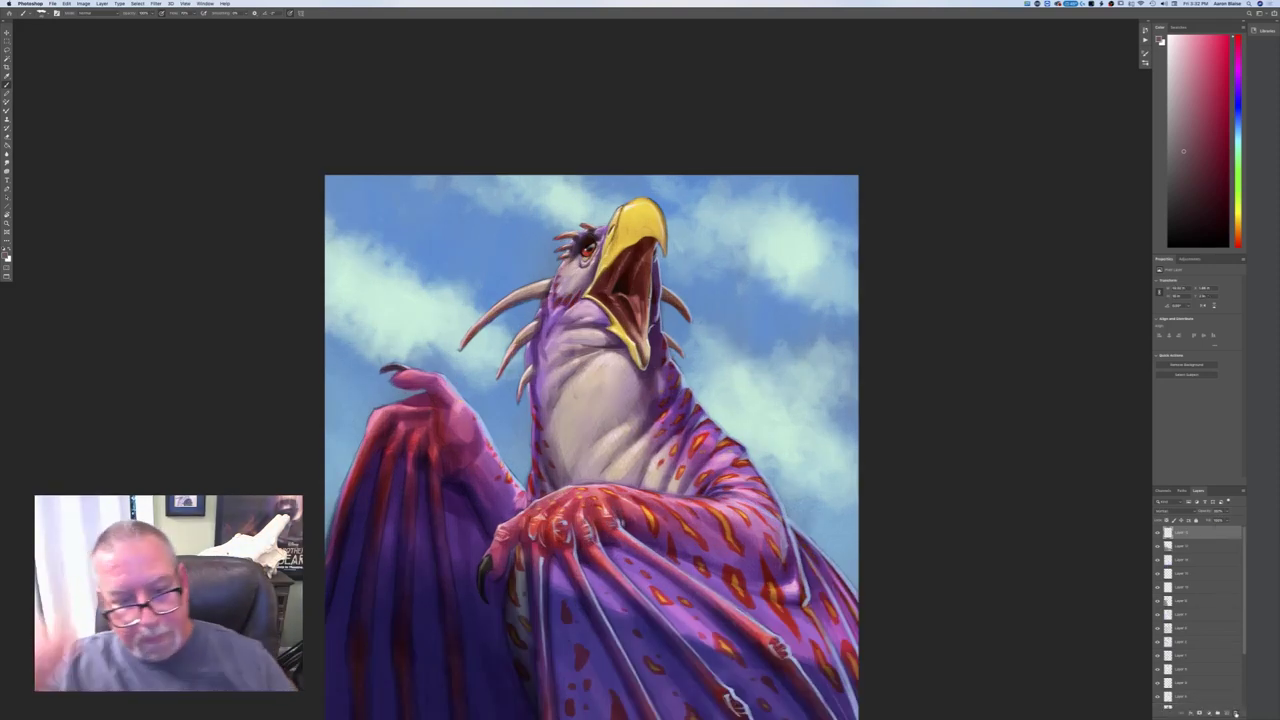
- Copy the crosshatch line layer from the untitled pattern document into the creature painting, placing it over the neck area
key("f")
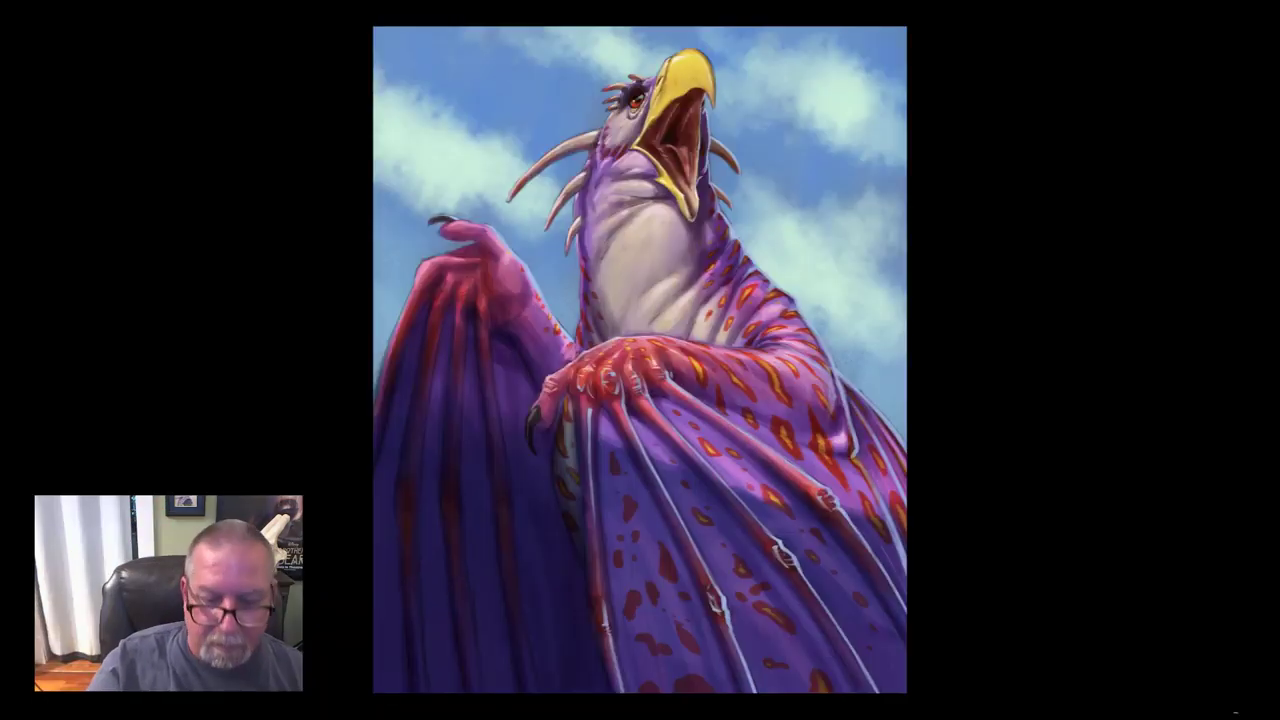
key("f")
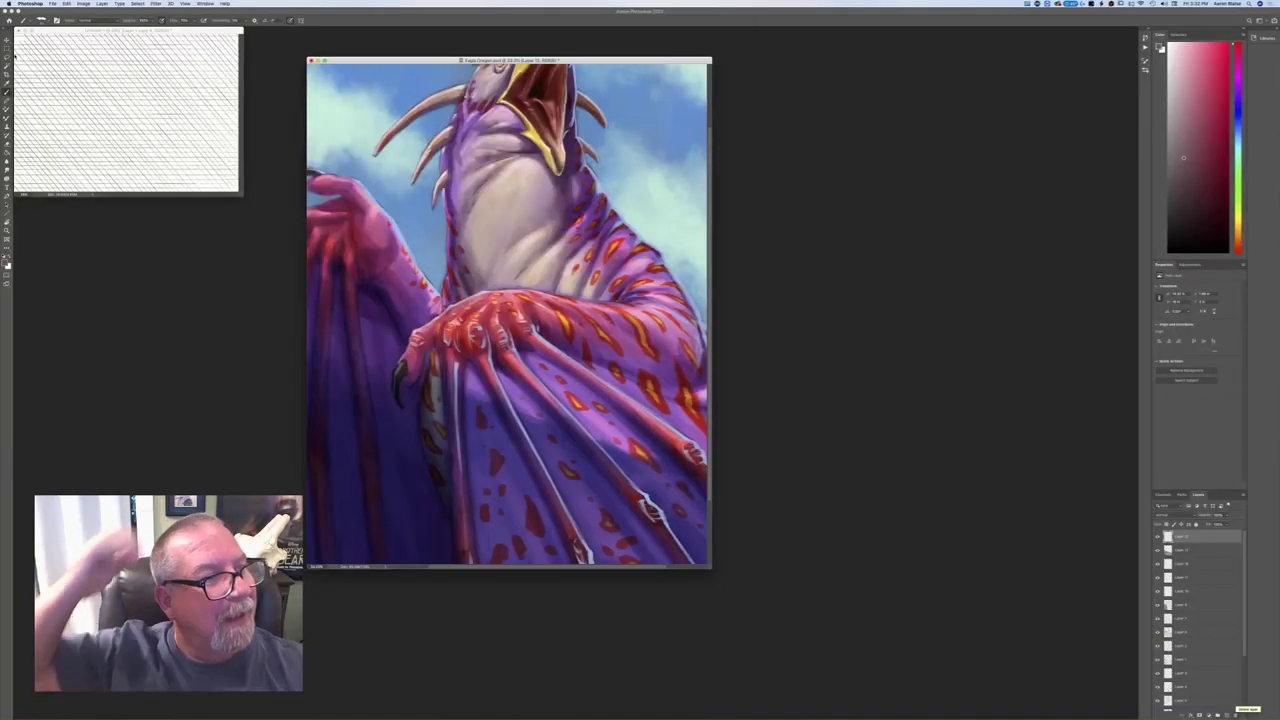
key("v")
left_click(118, 128)
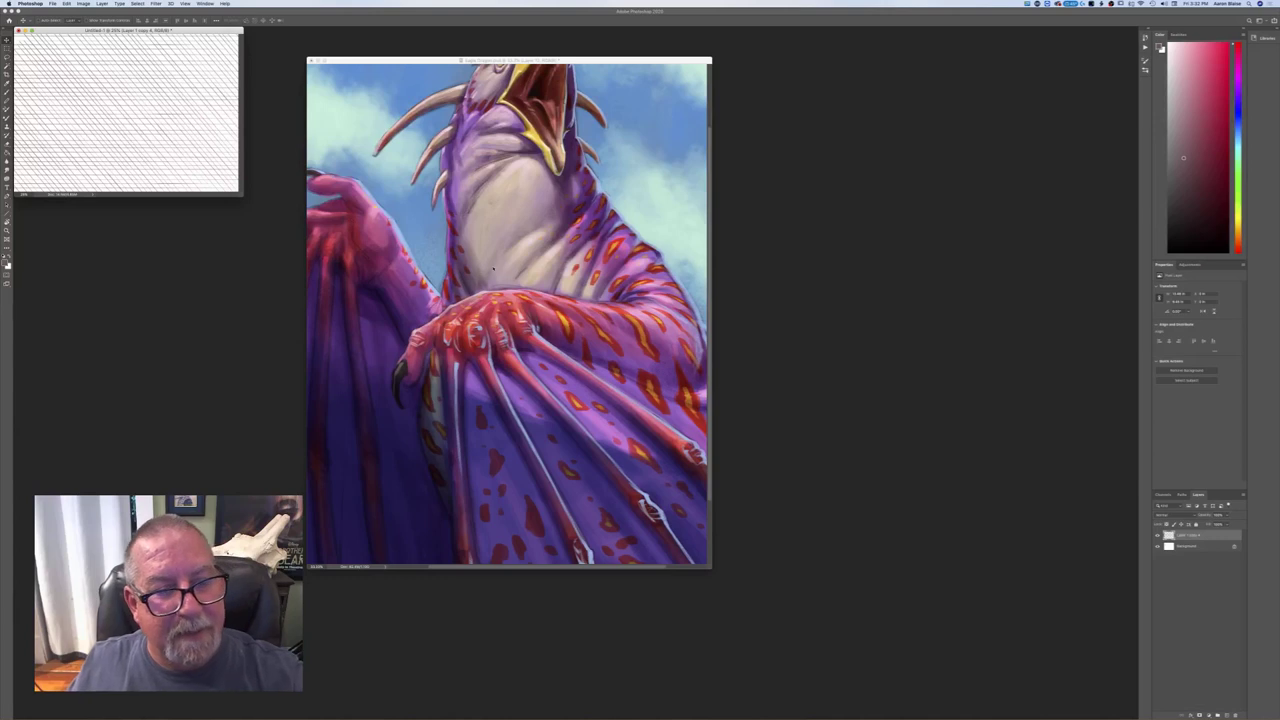
left_click_drag(160, 163, 503, 295)
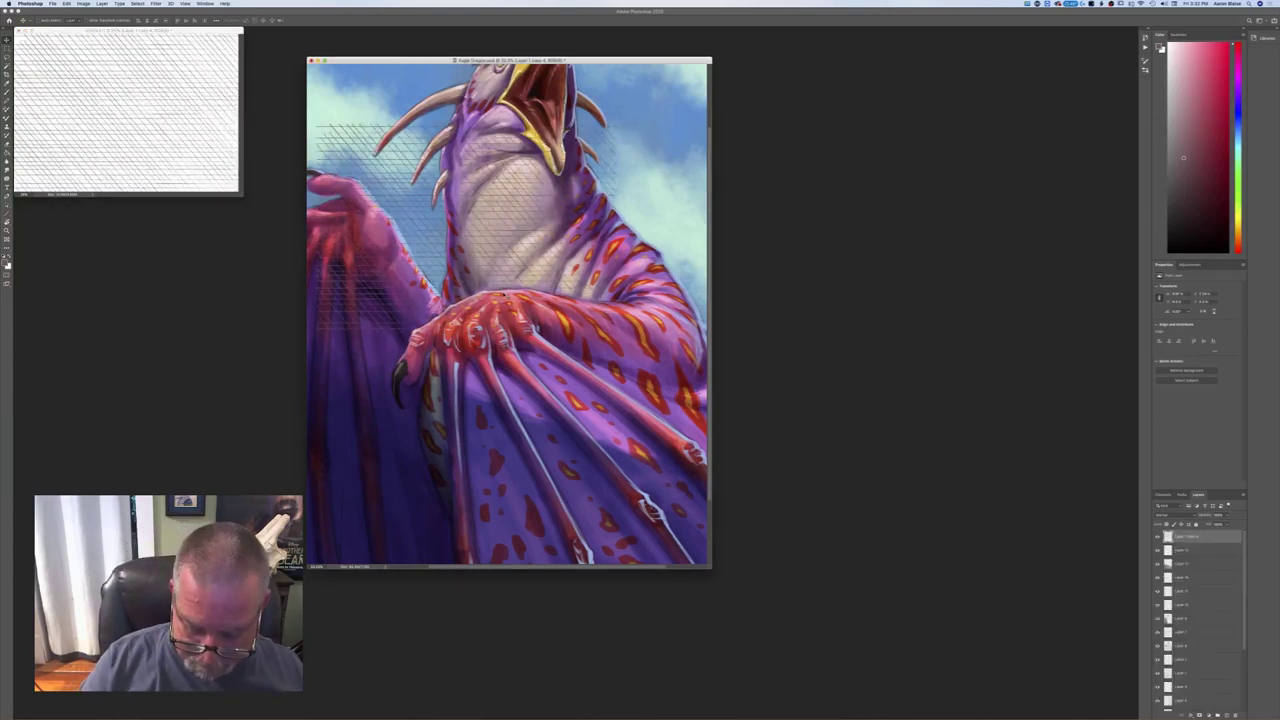
key("f")
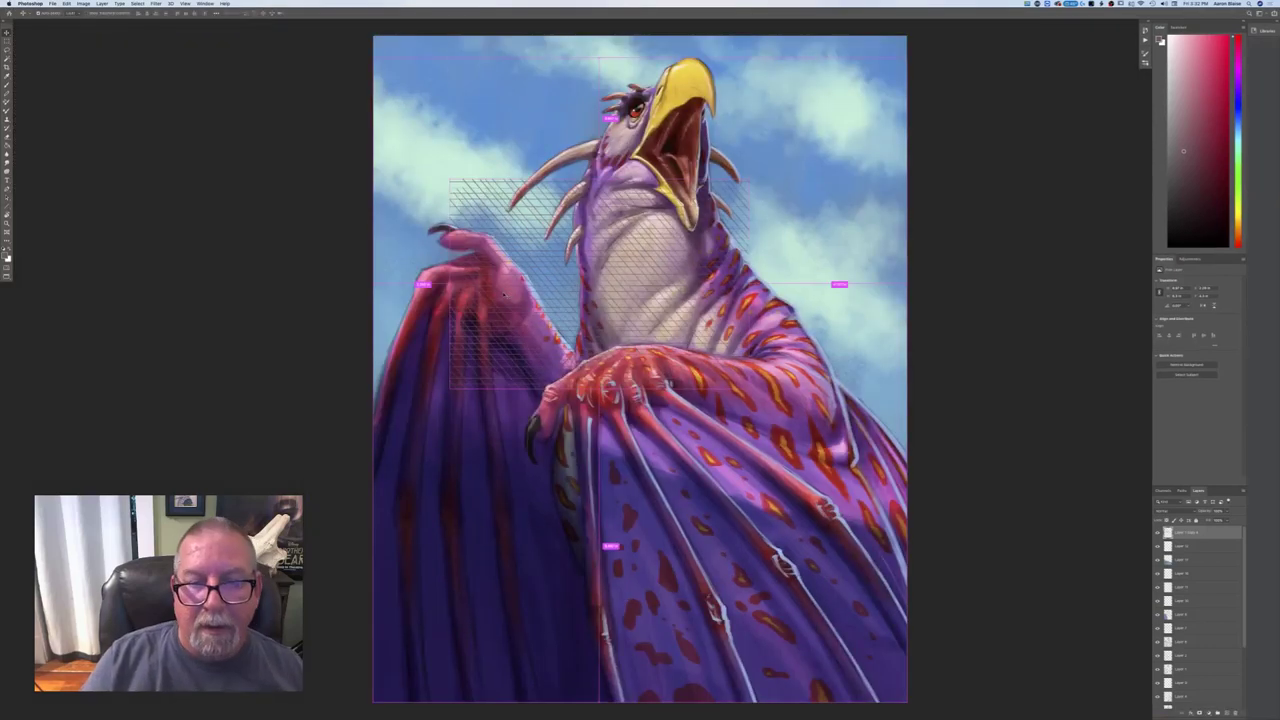
- Scale down and rotate the new crosshatch layer with Free Transform and position it over the throat
left_click(66, 4)
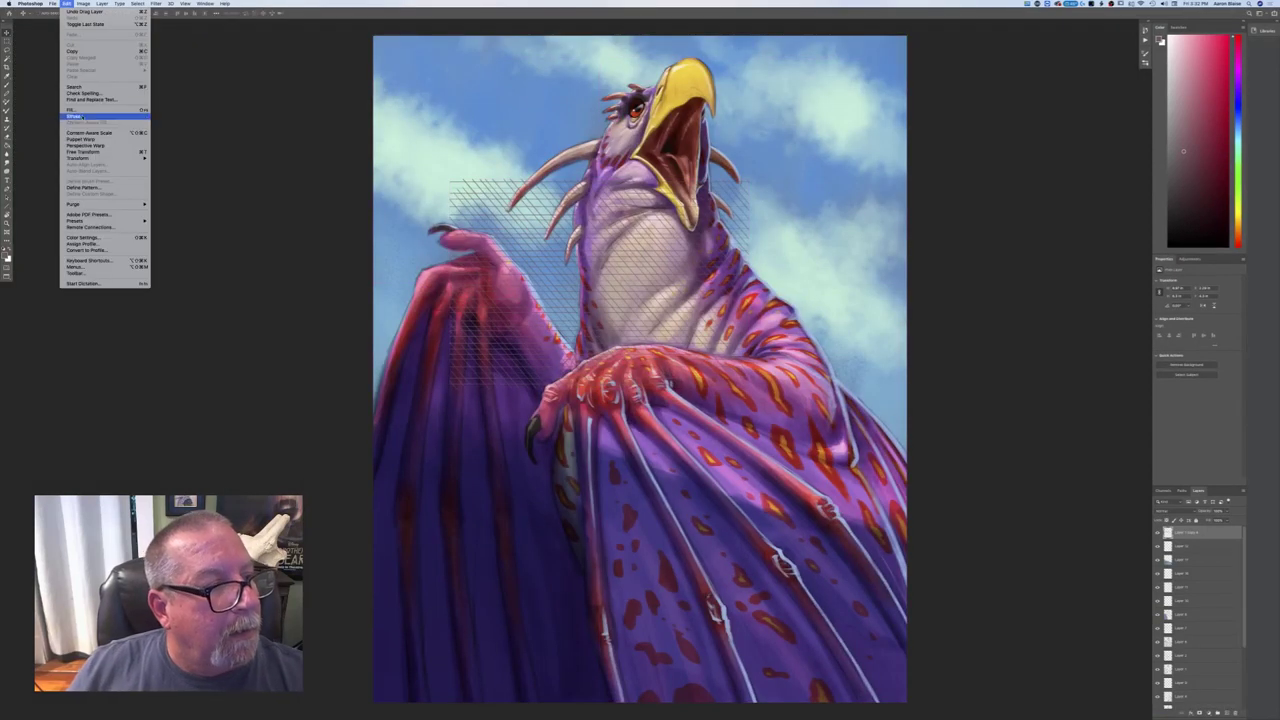
left_click(90, 148)
mouse_move(450, 180)
left_mouse_down()
mouse_move(510, 204)
mouse_move(546, 241)
left_mouse_up()
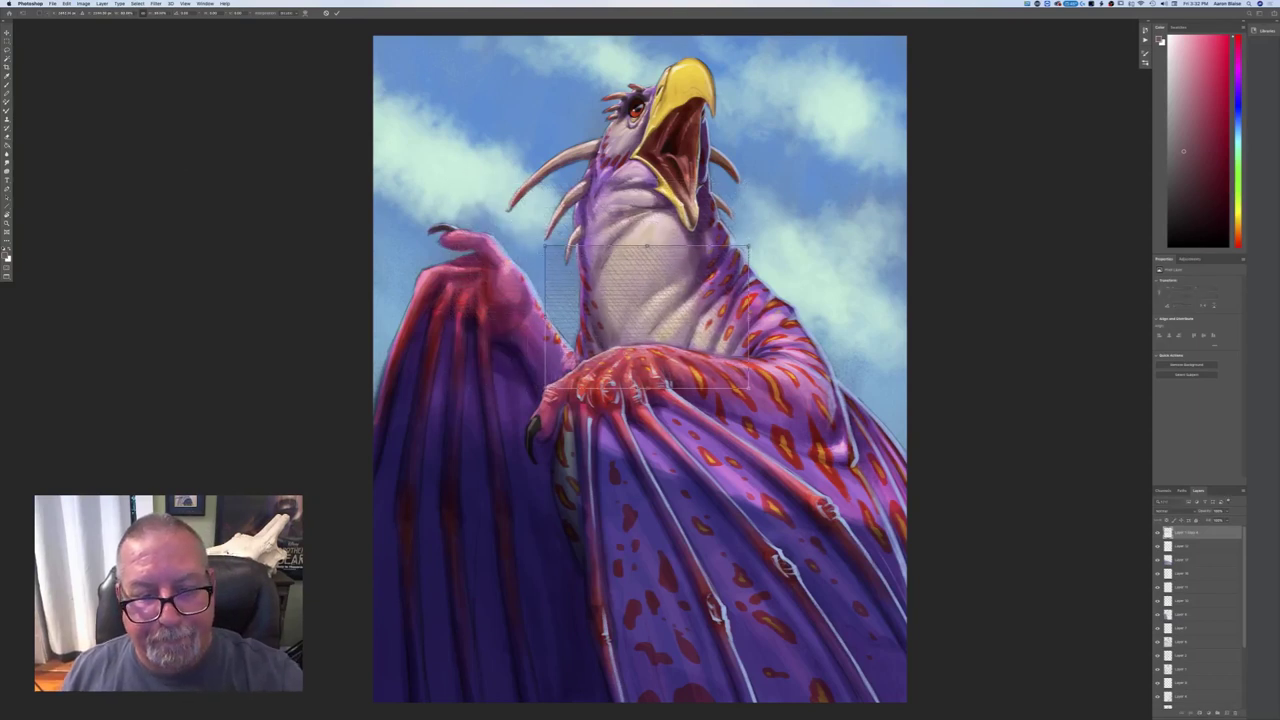
mouse_move(537, 392)
left_mouse_down()
mouse_move(525, 325)
mouse_move(548, 240)
mouse_move(600, 190)
mouse_move(612, 222)
mouse_move(566, 255)
mouse_move(569, 243)
left_mouse_up()
left_click_drag(610, 305, 612, 269)
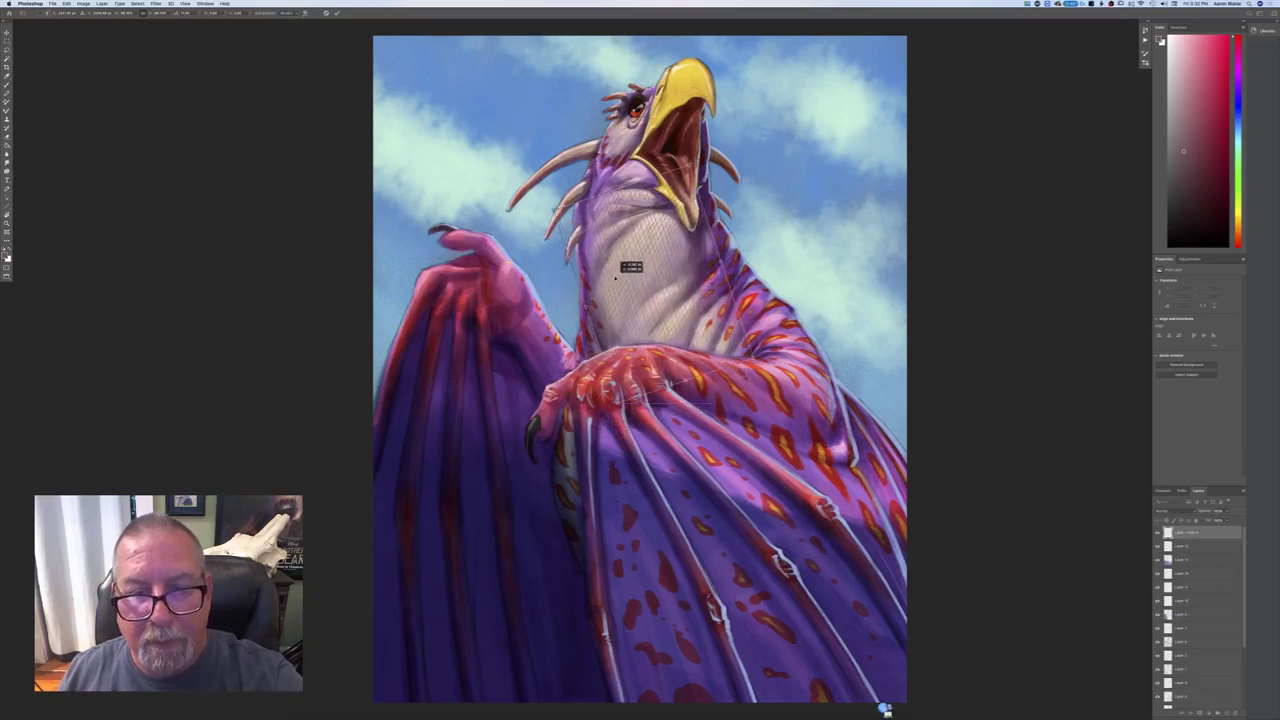
scroll(612, 268, "up", 1)
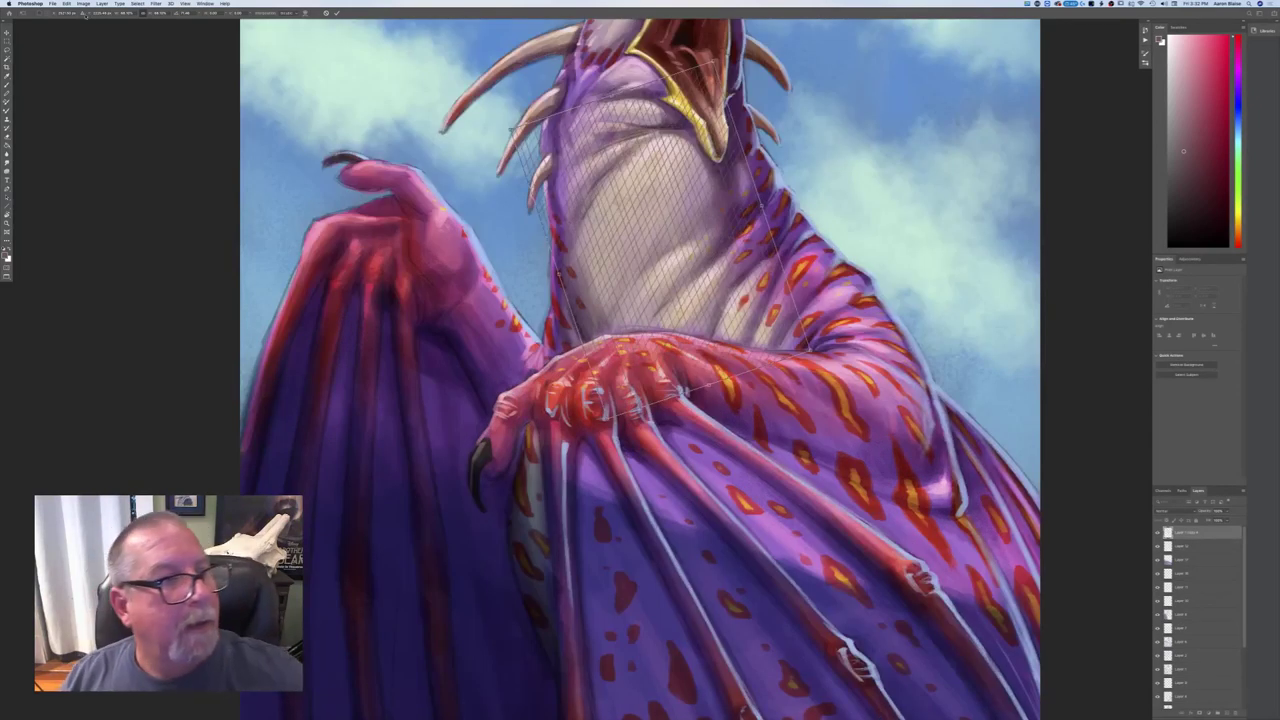
- Warp the crosshatch's upper corners inward to the neck and beak, and set its layer to Multiply at reduced opacity
left_click(66, 3)
mouse_move(120, 157)
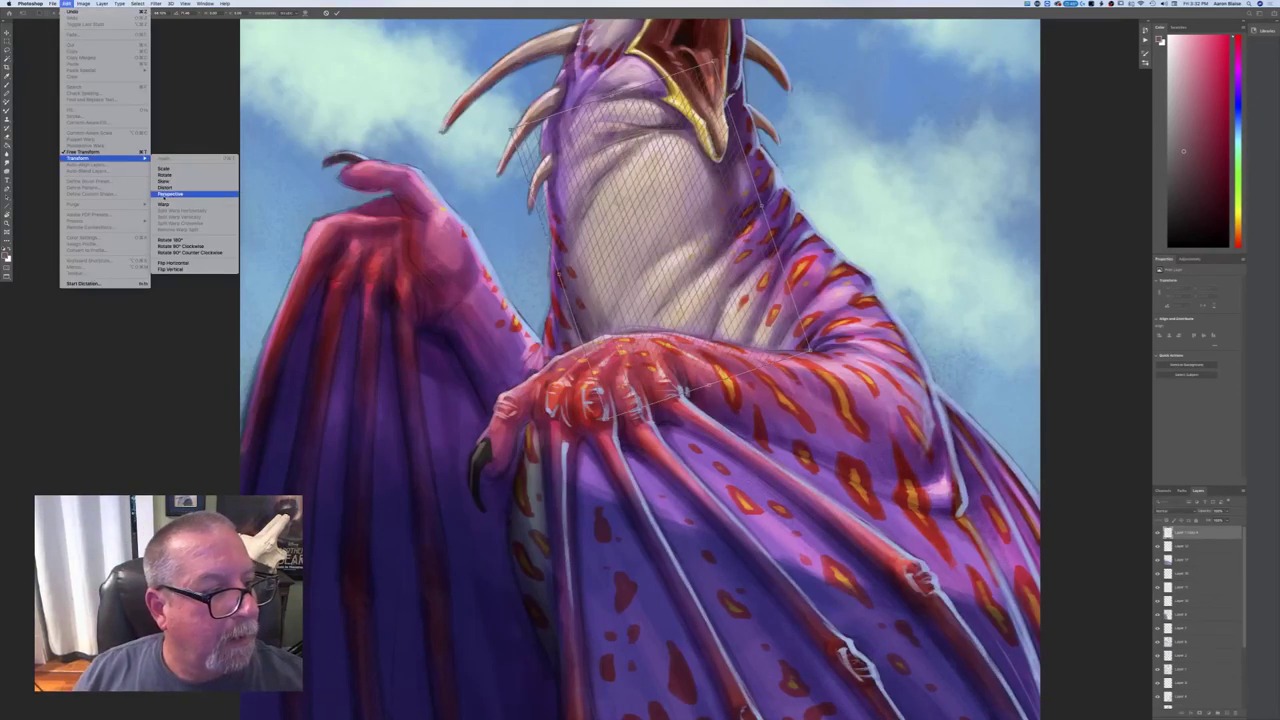
left_click(165, 194)
left_click_drag(512, 128, 558, 152)
left_click_drag(577, 108, 590, 114)
left_click_drag(713, 61, 730, 95)
left_click_drag(746, 158, 751, 160)
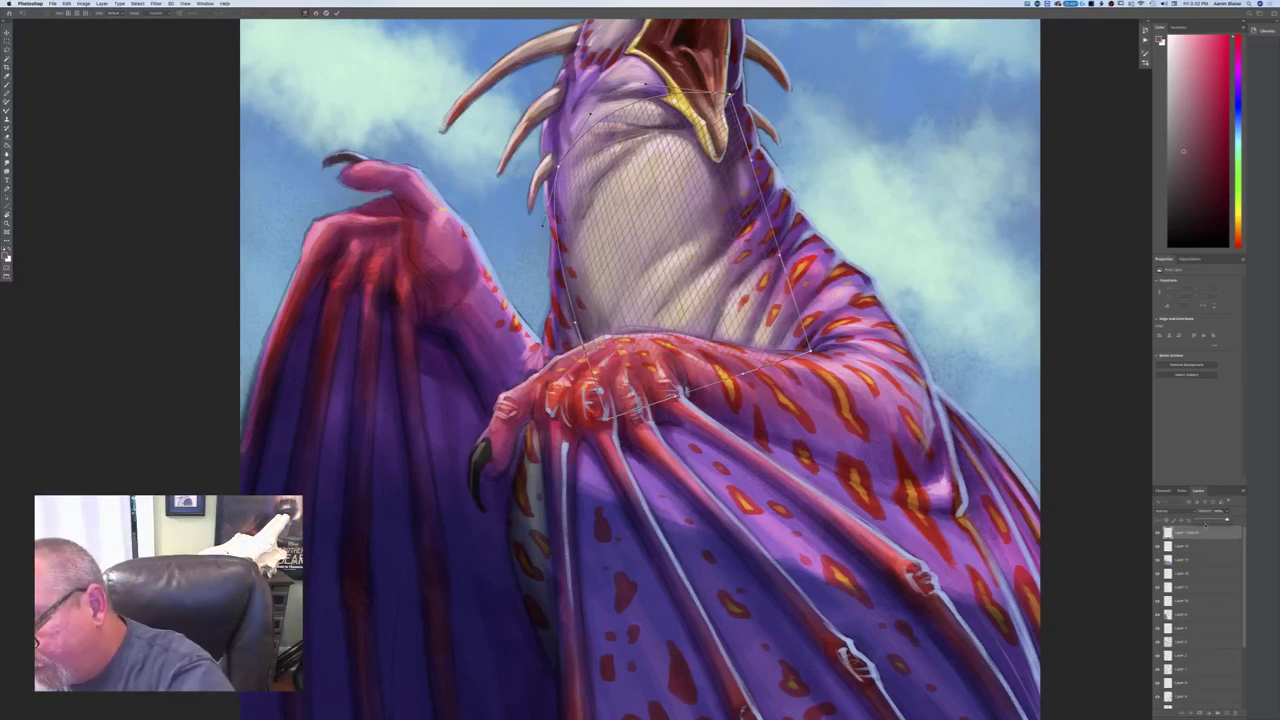
left_click(1165, 511)
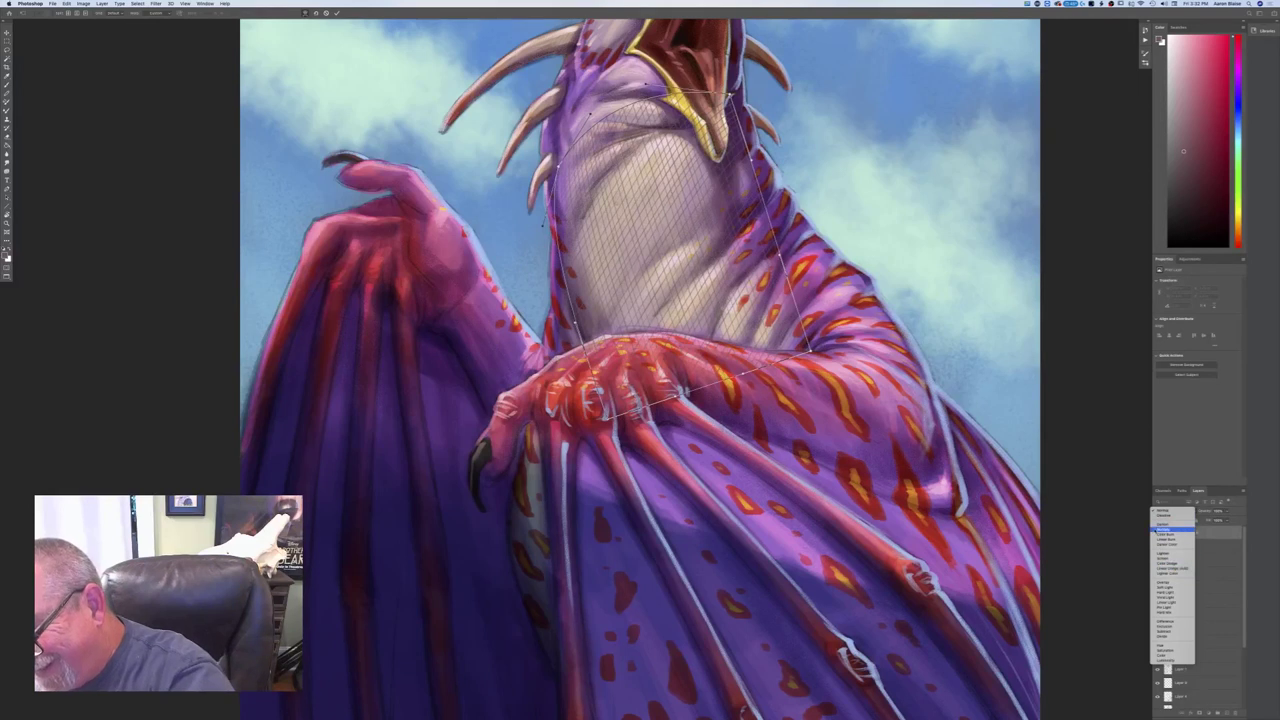
left_click(1172, 532)
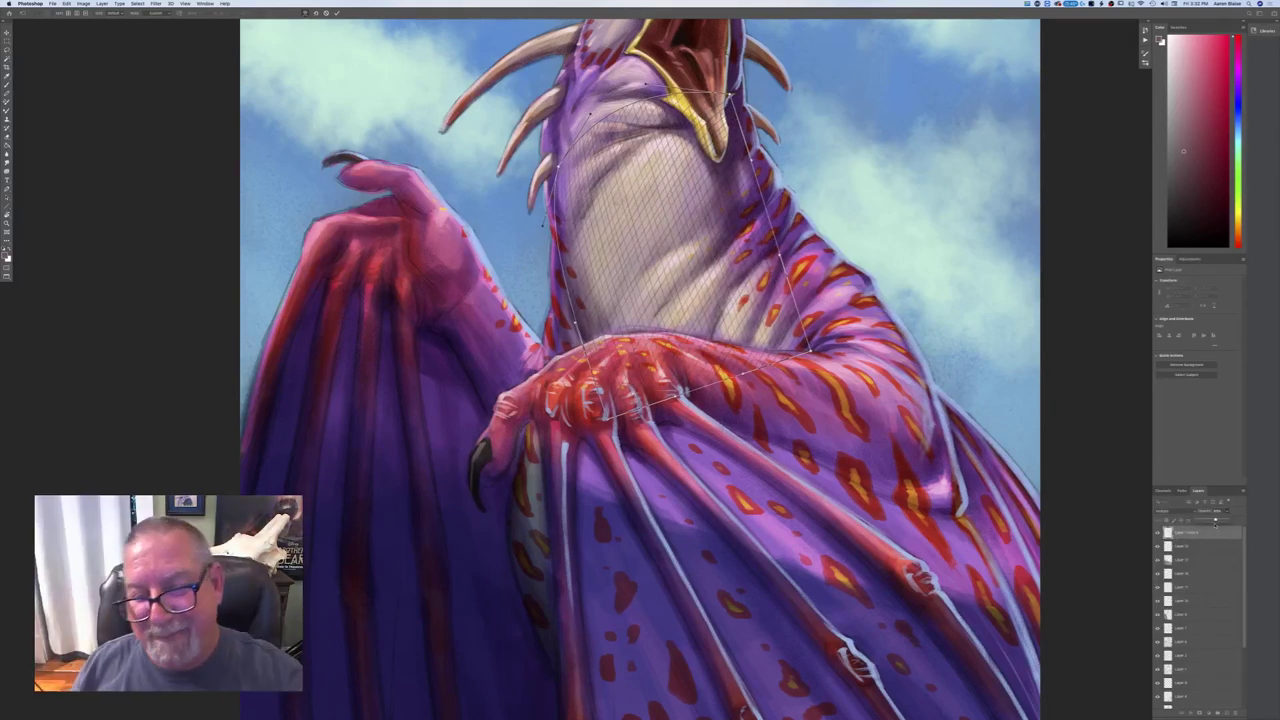
- Warp the crosshatch's interior, lower corners and side edges to wrap around the throat's rounded form, and apply the transformation
left_click_drag(573, 158, 624, 201)
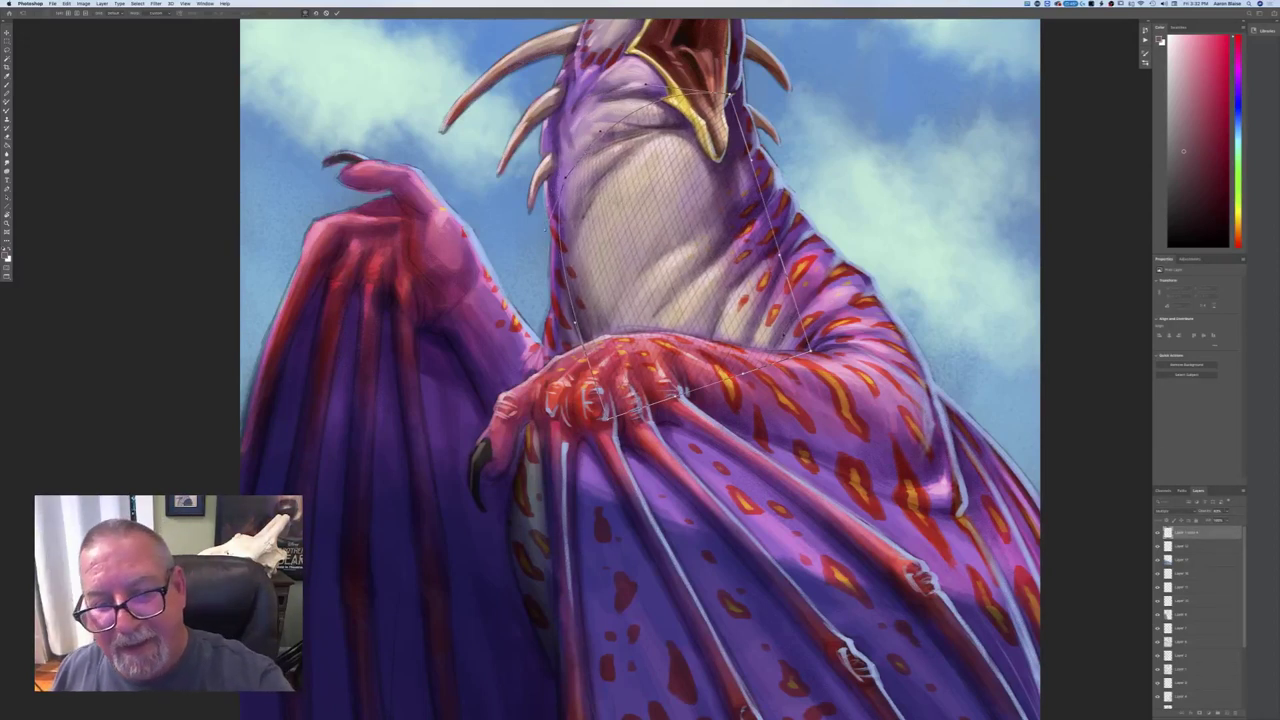
left_click_drag(795, 300, 726, 291)
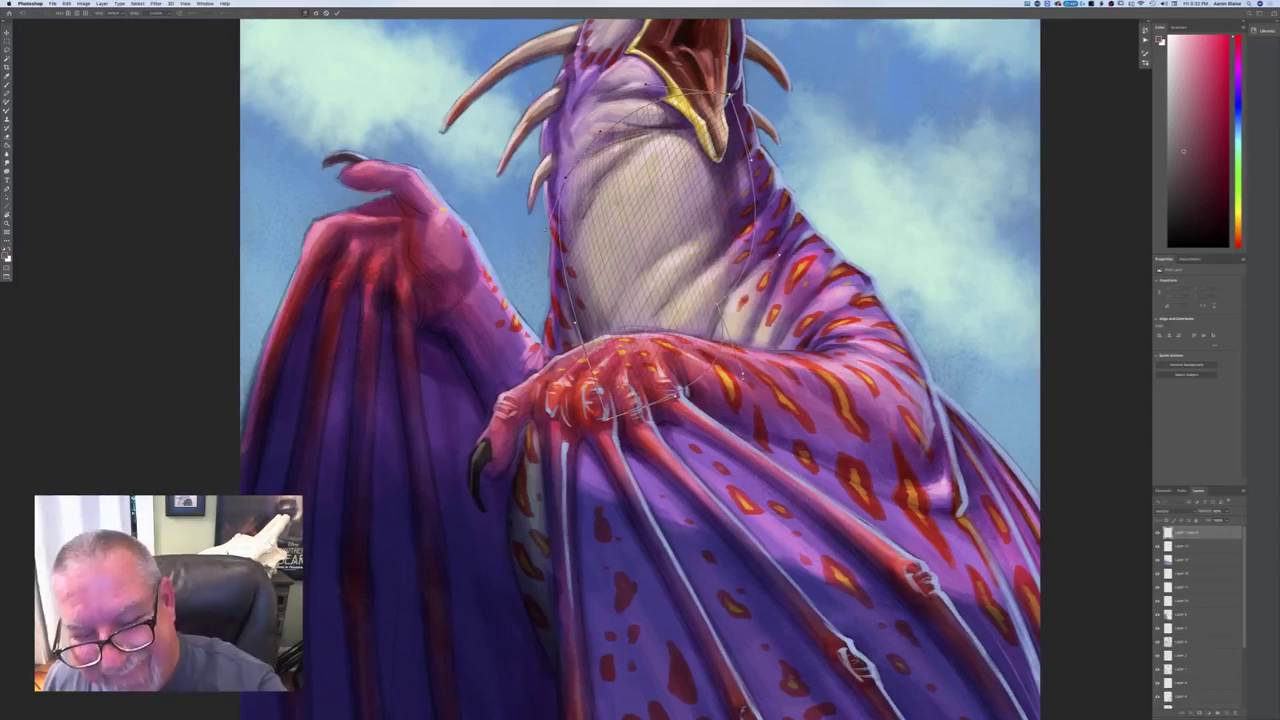
left_click_drag(748, 264, 743, 229)
left_click_drag(610, 418, 622, 354)
left_click_drag(595, 300, 561, 244)
left_click_drag(622, 354, 576, 362)
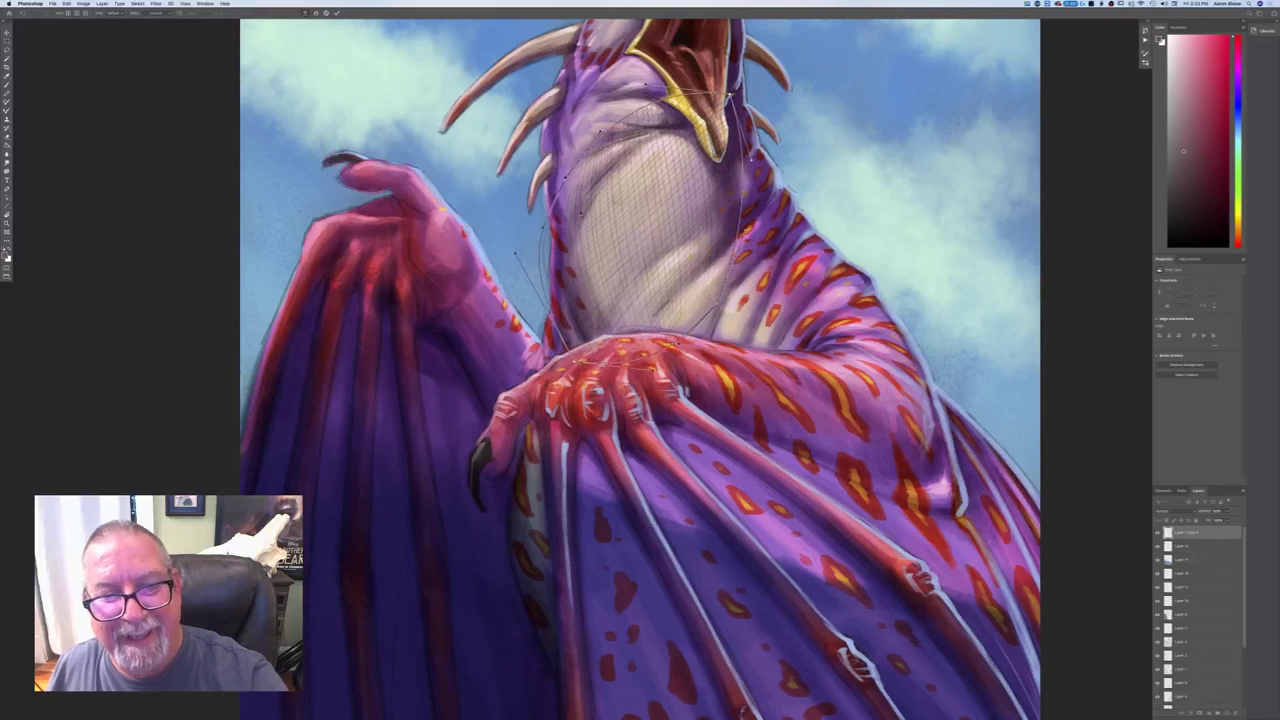
left_click_drag(600, 131, 565, 96)
left_click_drag(717, 305, 735, 308)
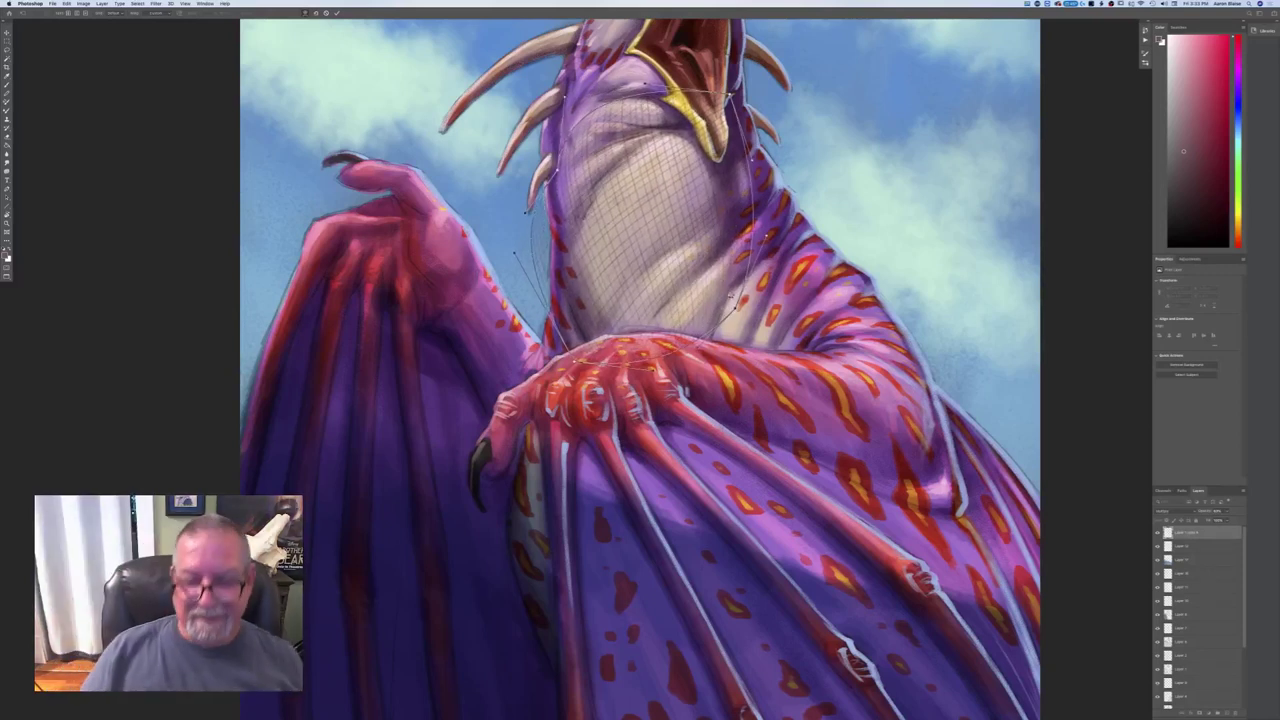
key("Return")
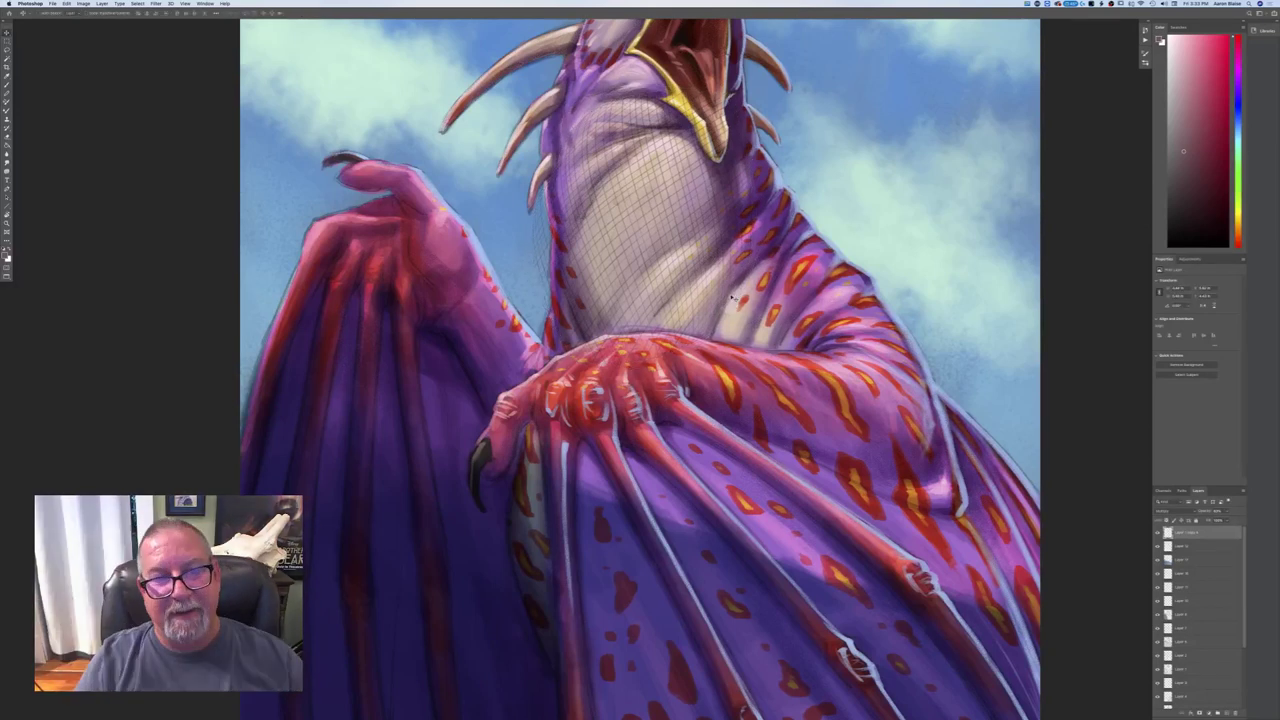
- Erase the crosshatch around the throat's edges with the Soft Round Pressure Opacity brush so it fades into the surrounding skin
scroll(143, 423, "up", 5)
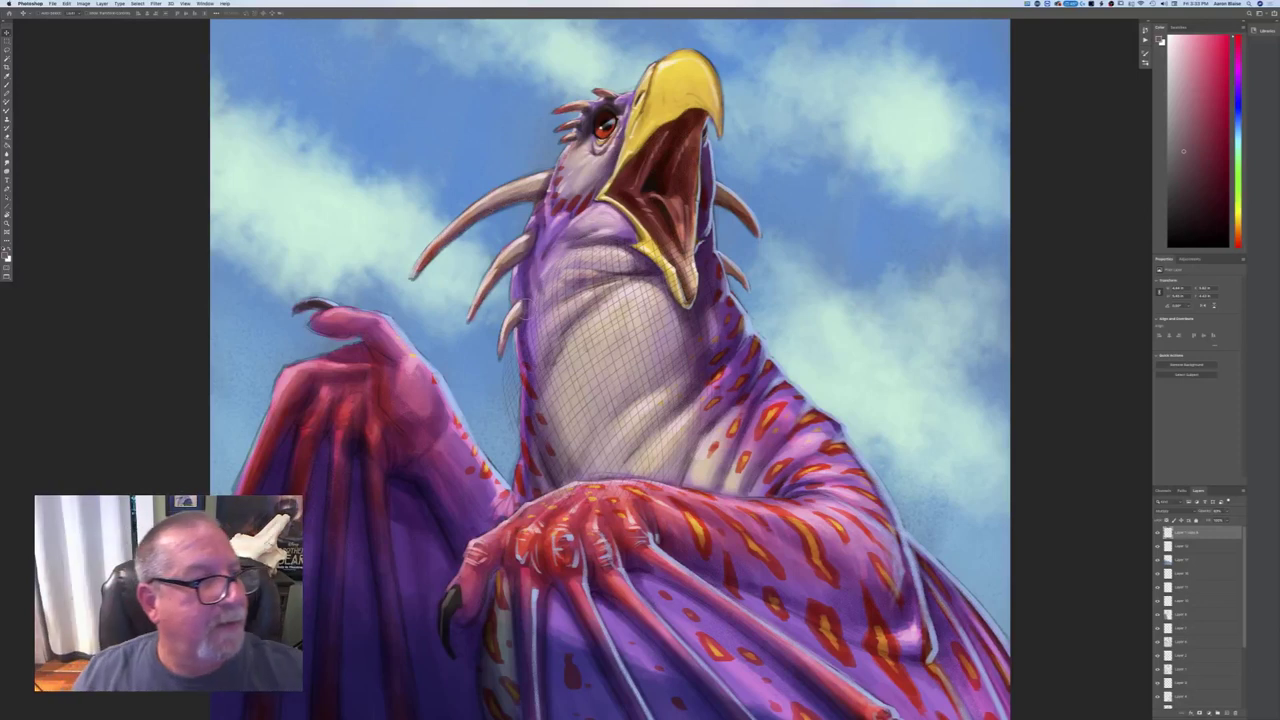
left_click(7, 137)
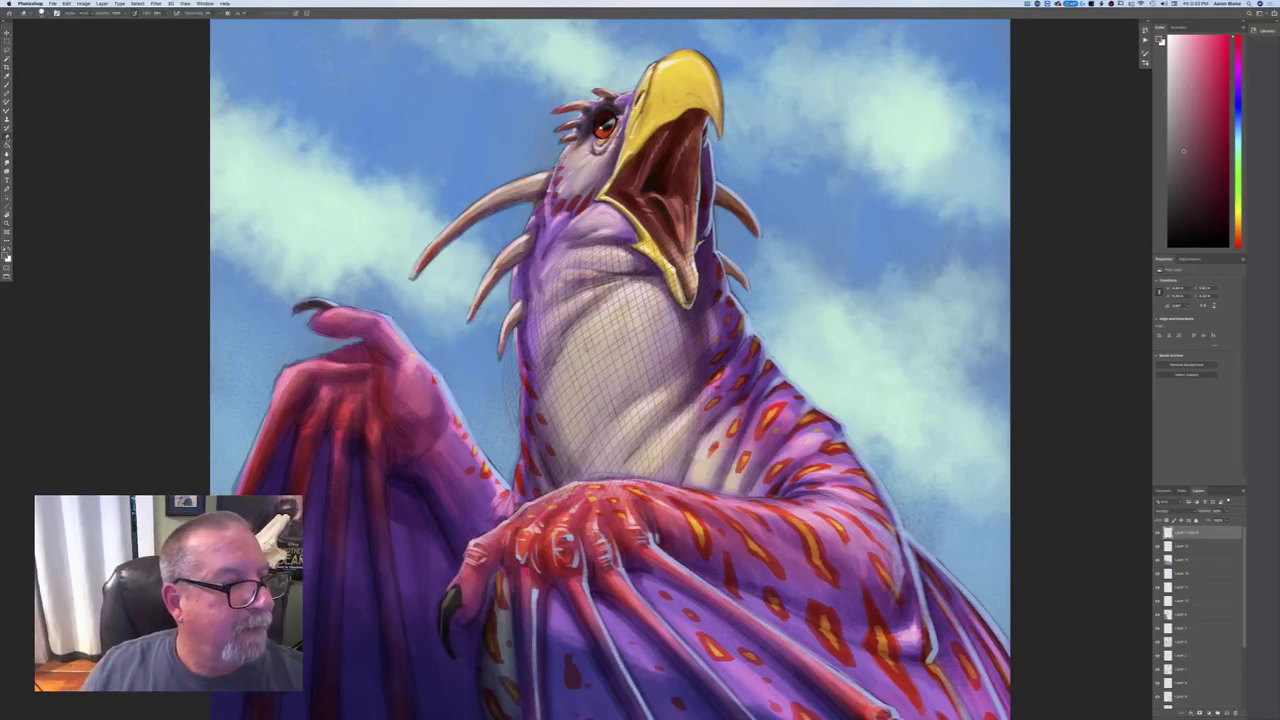
left_click(42, 13)
double_click(100, 174)
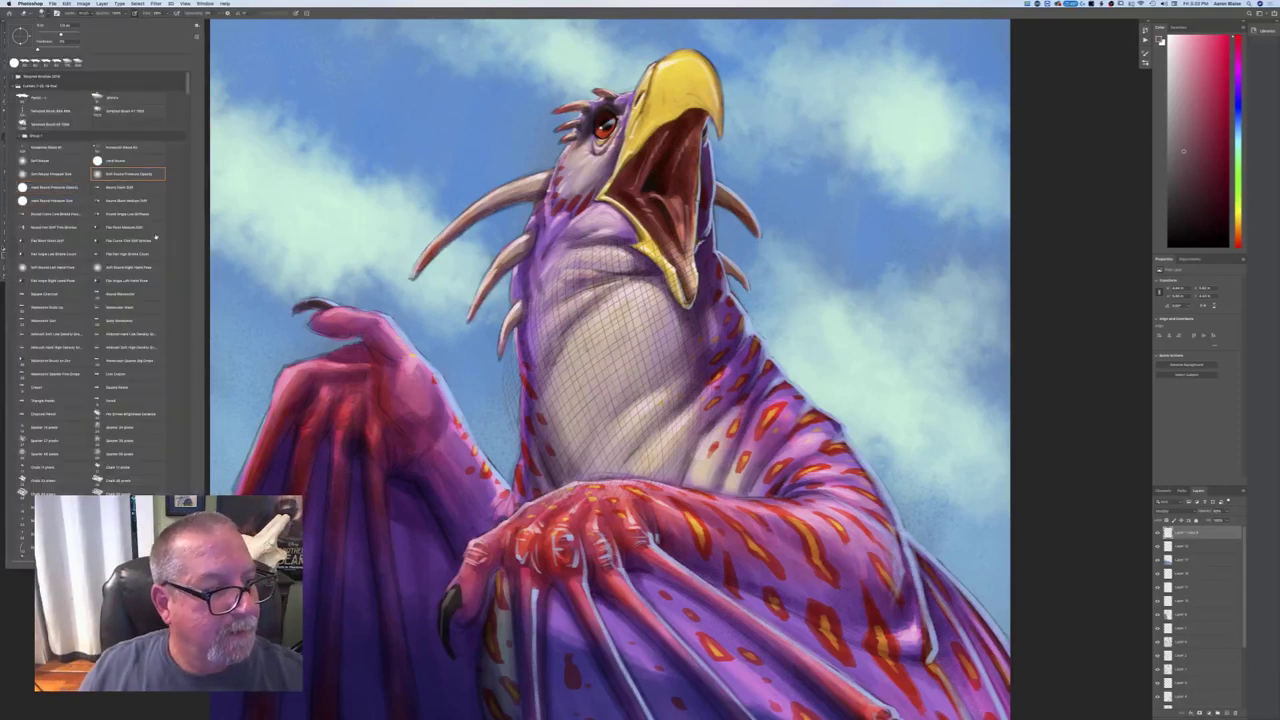
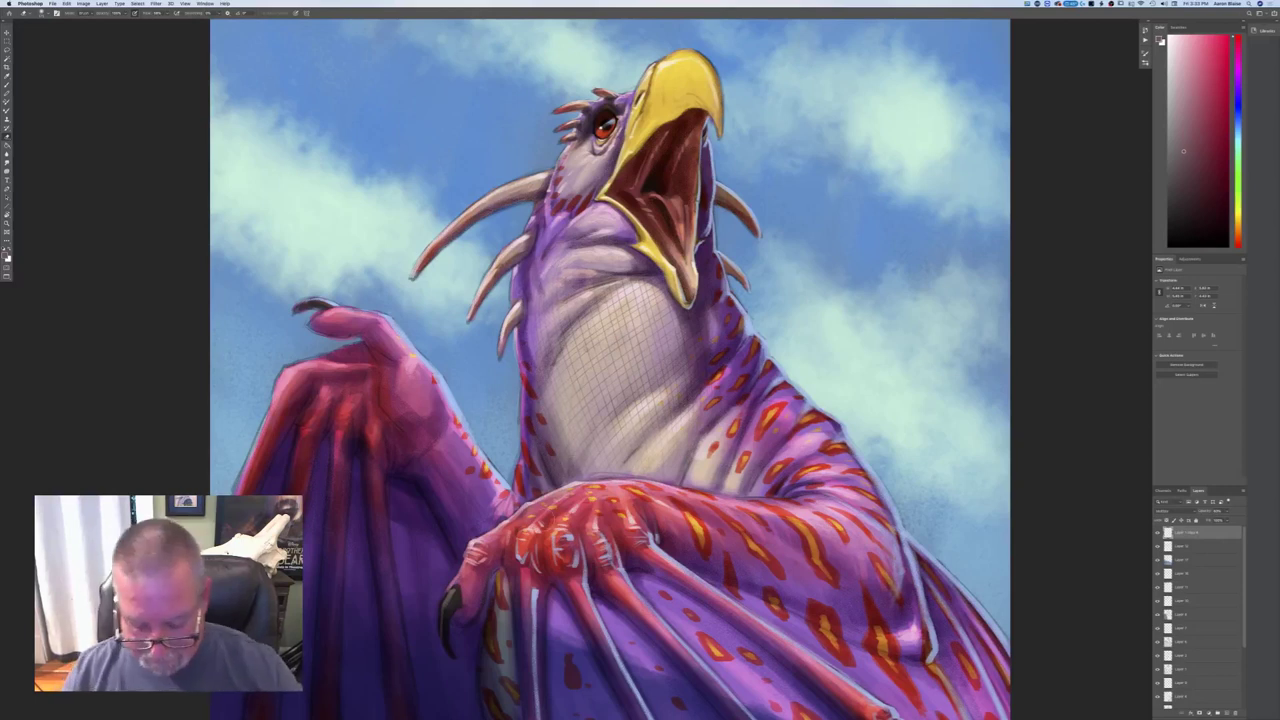
key("super+0")
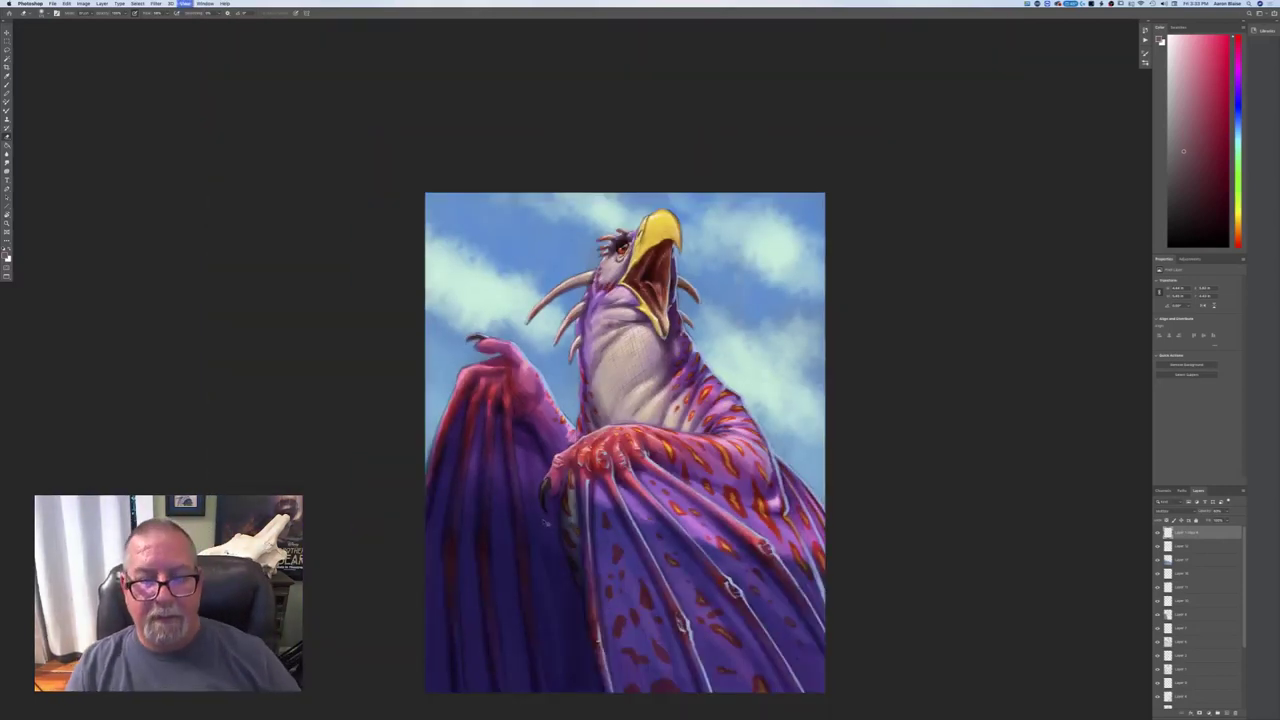
key("super+equal")
key("super+equal")
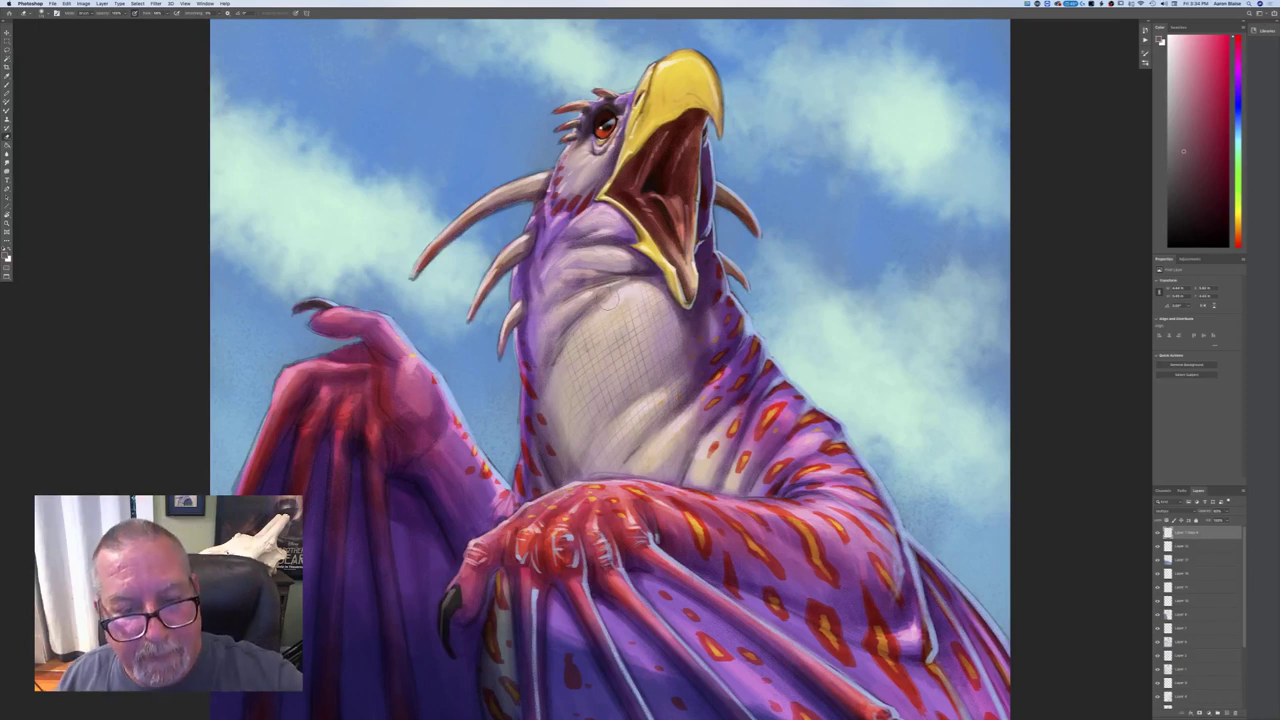
- Add a new layer above the crosshatch and set the foreground colour to a near-white with a yellow hue
left_click(1225, 712)
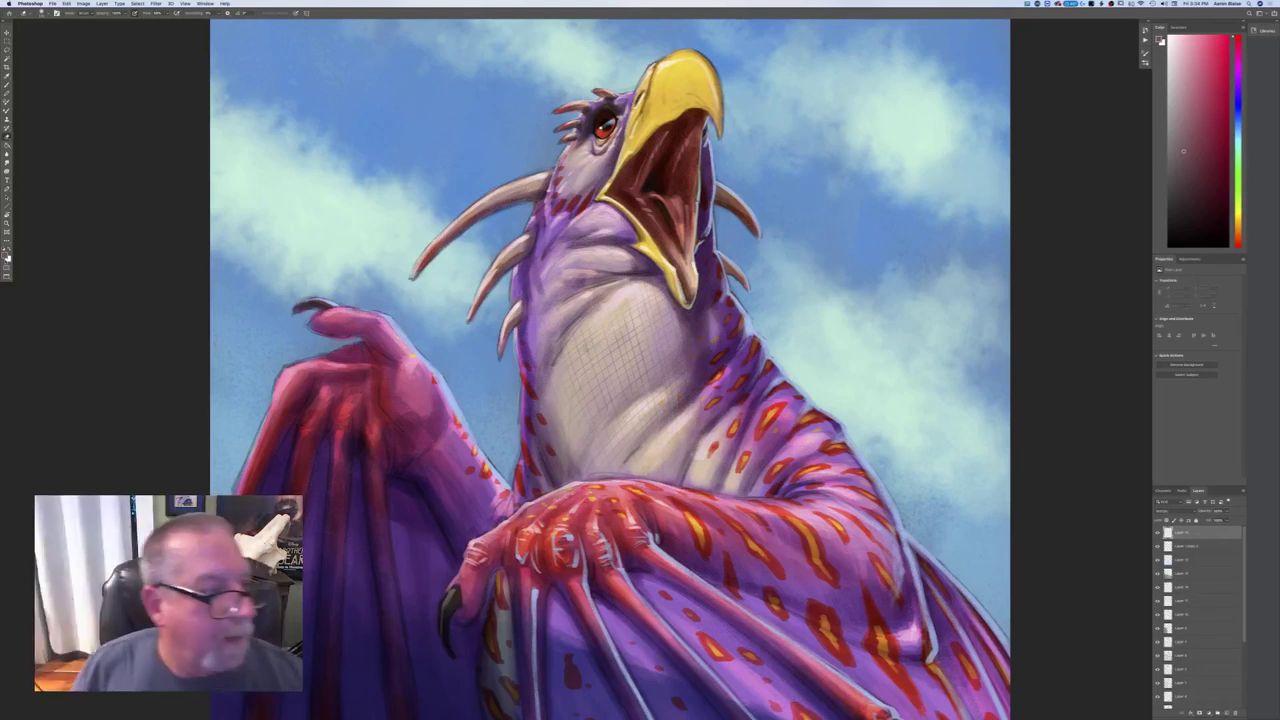
left_click(6, 255)
left_click(86, 190)
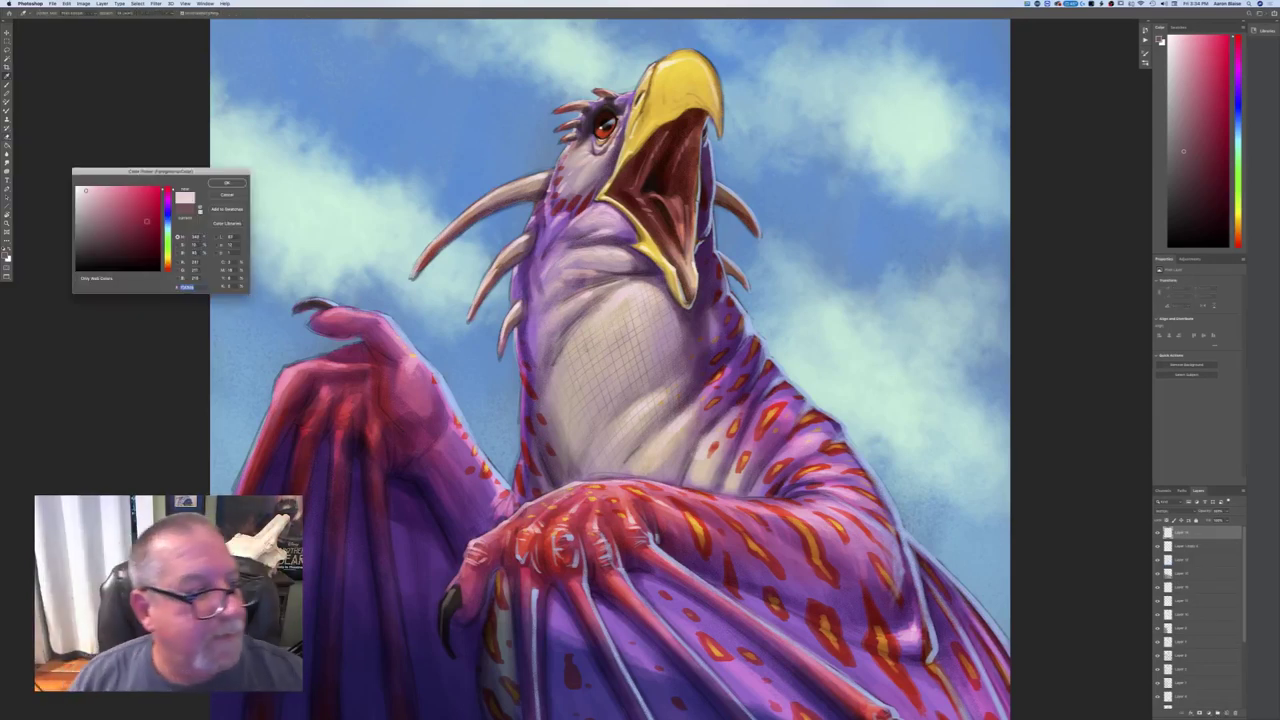
left_click(167, 261)
left_click(77, 187)
left_click(218, 183)
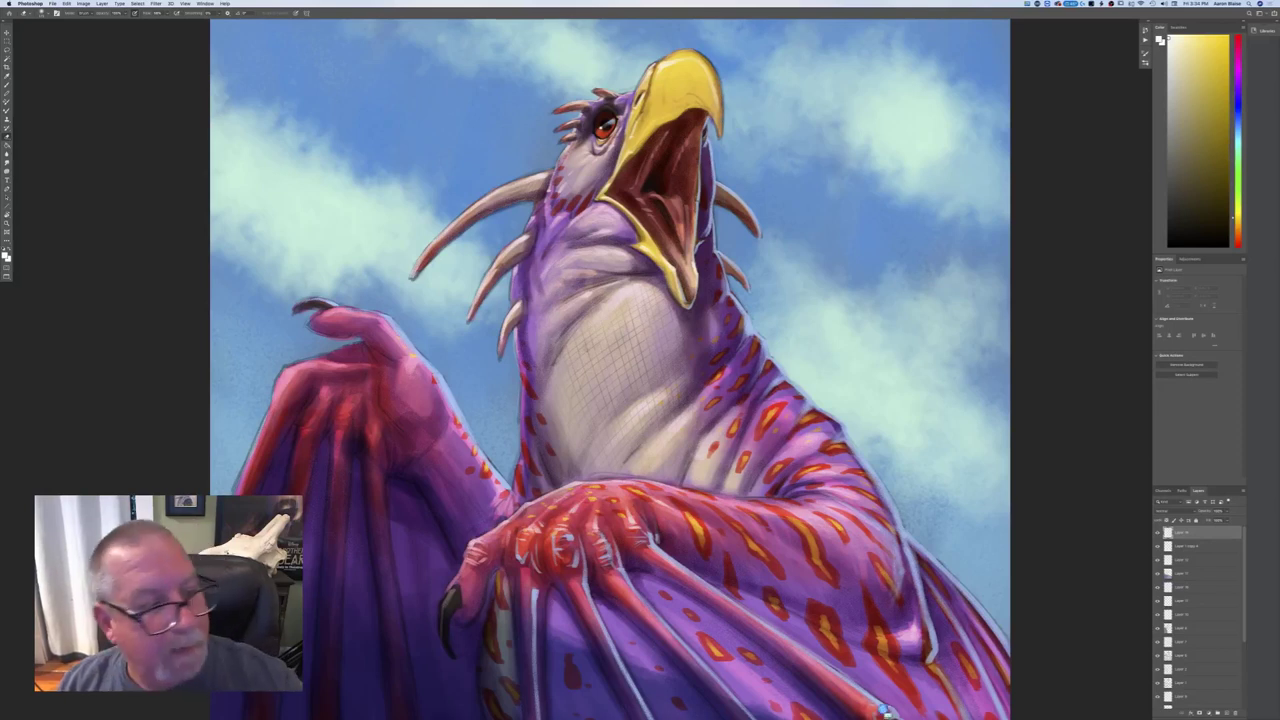
- Paint near-white details over the throat's crosshatch with a textured brush on the current layer
left_click(7, 85)
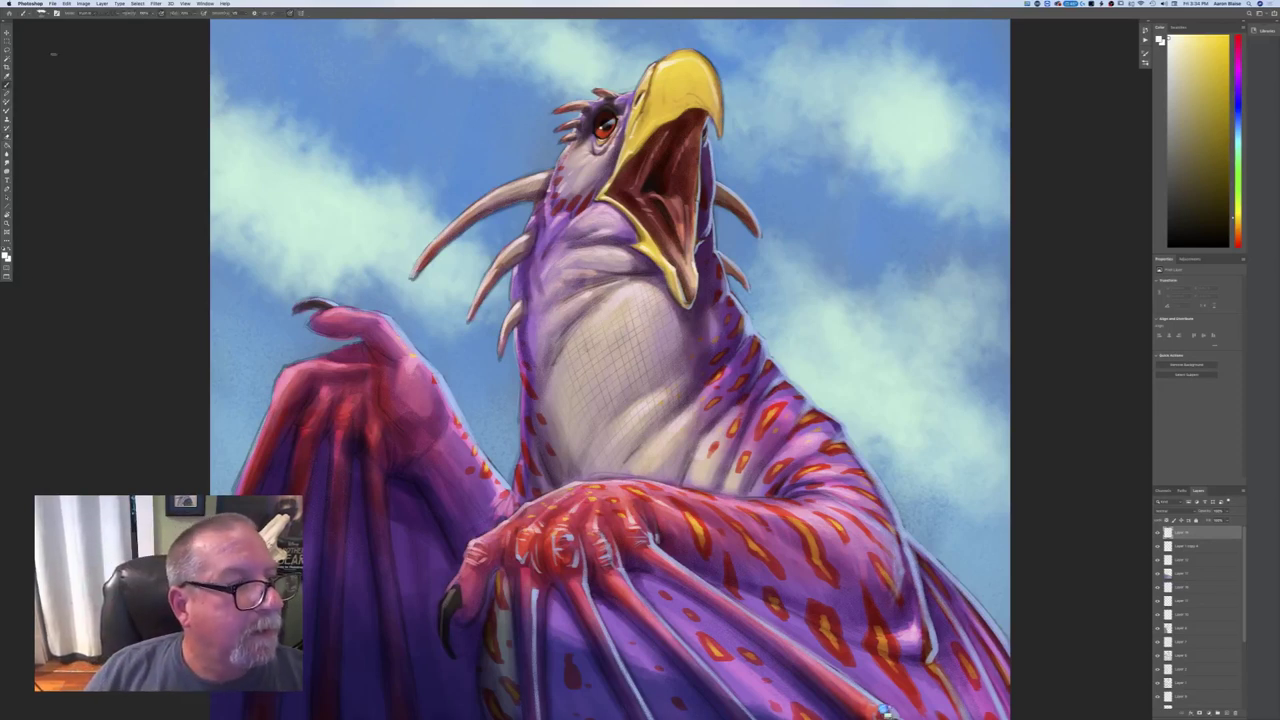
left_click(42, 13)
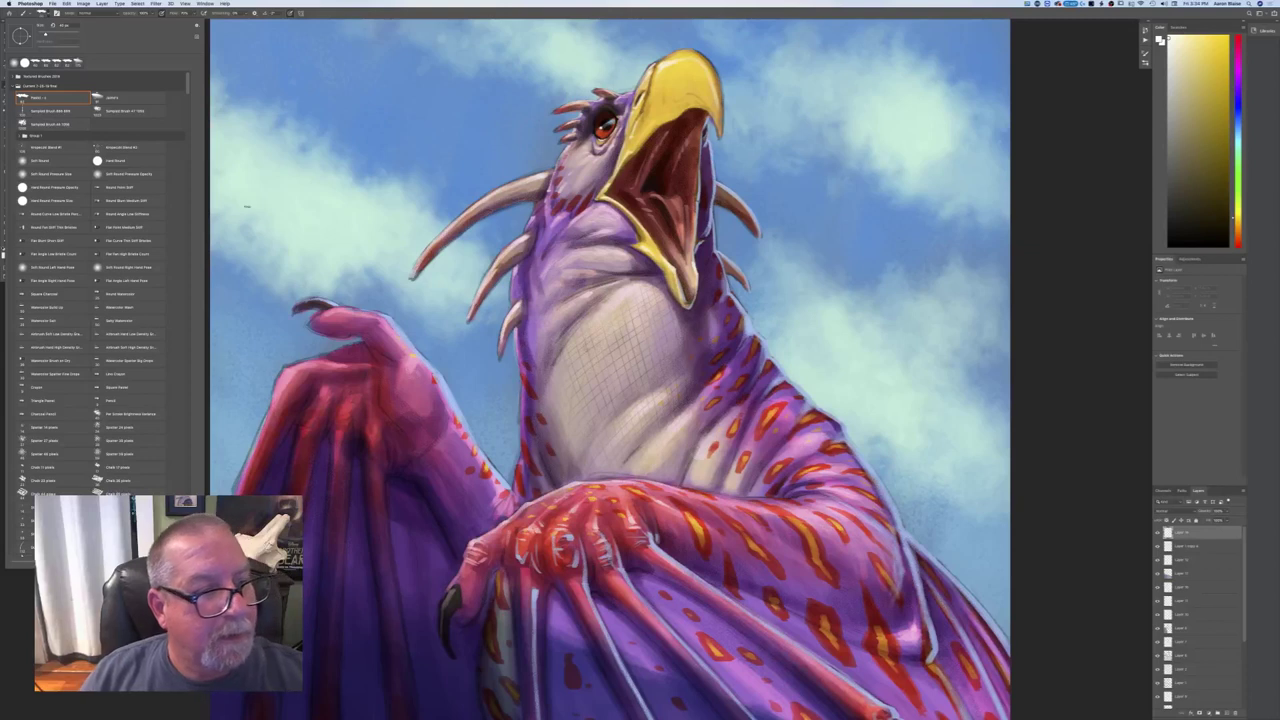
key("Return")
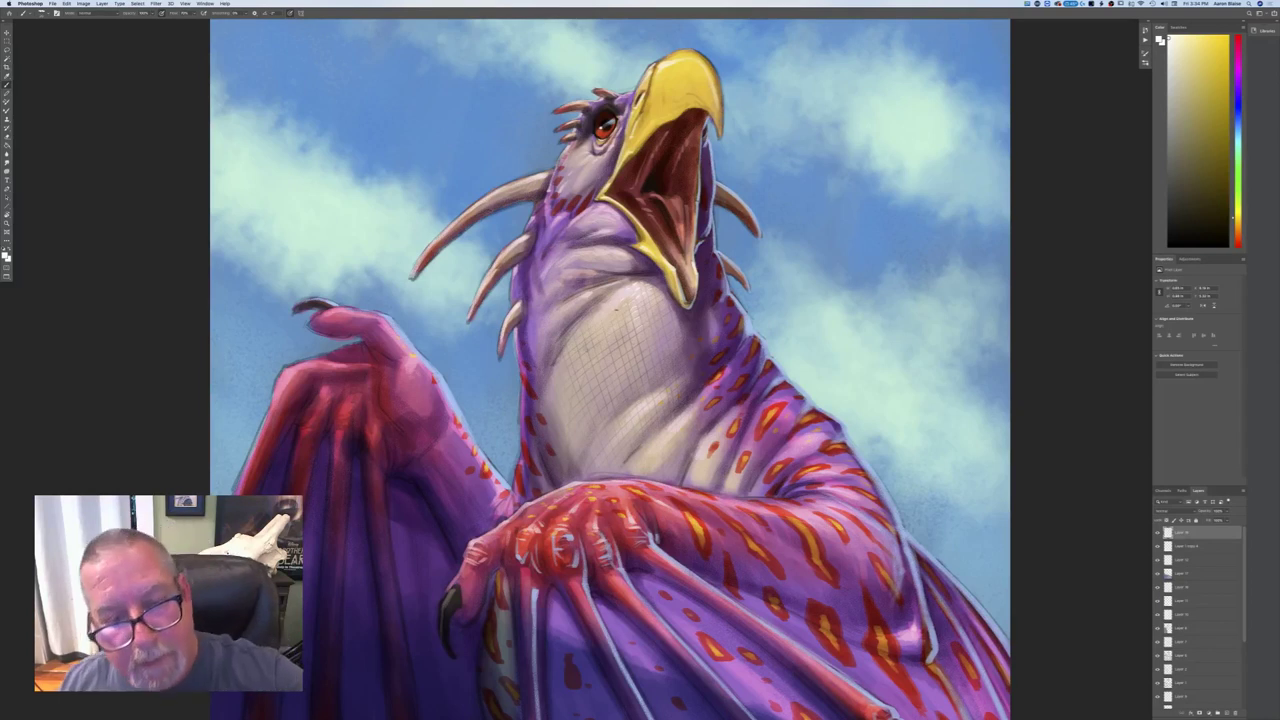
key("super+minus")
key("super+minus")
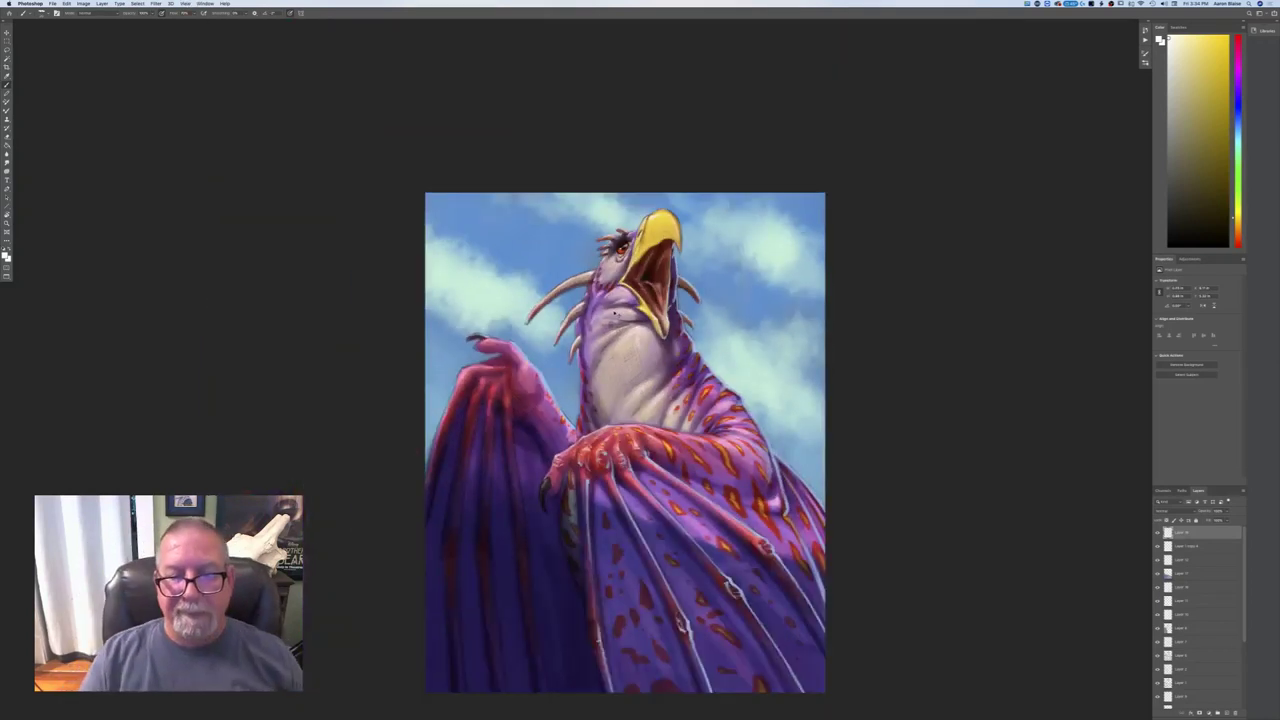
key("super+equal")
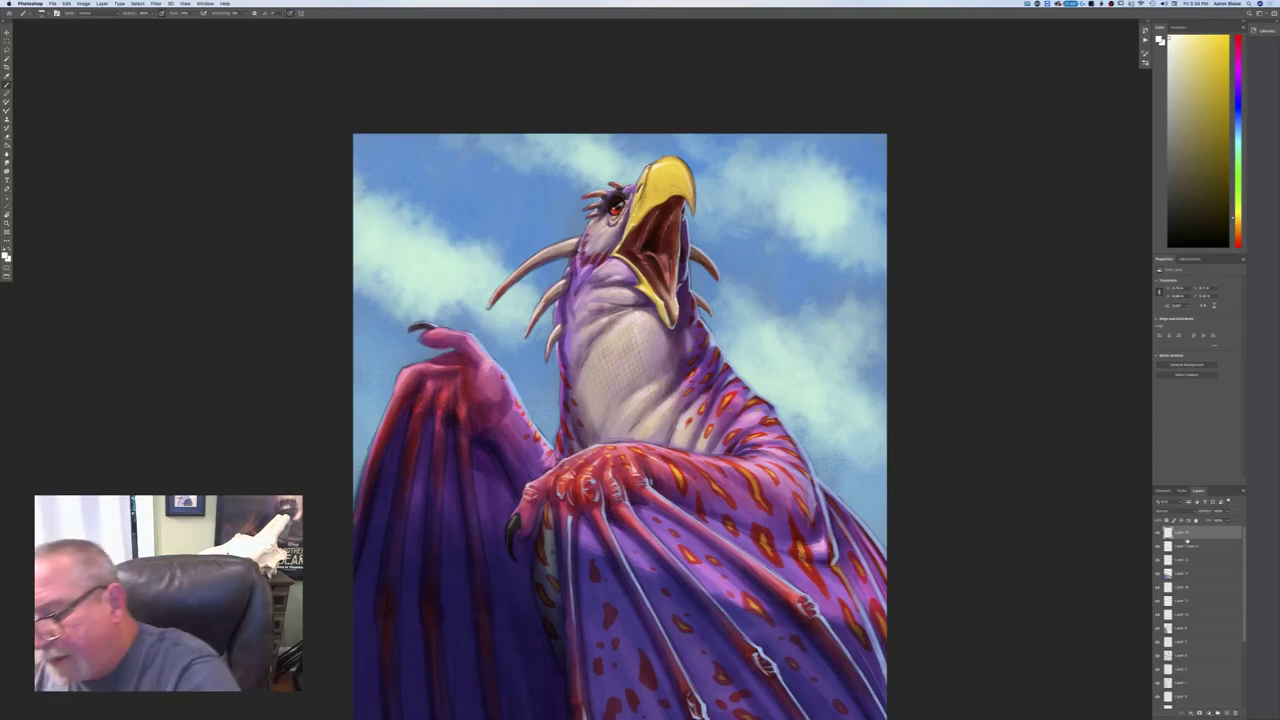
- Delete the light-detail layers and the crosshatch texture layer covering the throat
left_click_drag(1226, 712, 1229, 712)
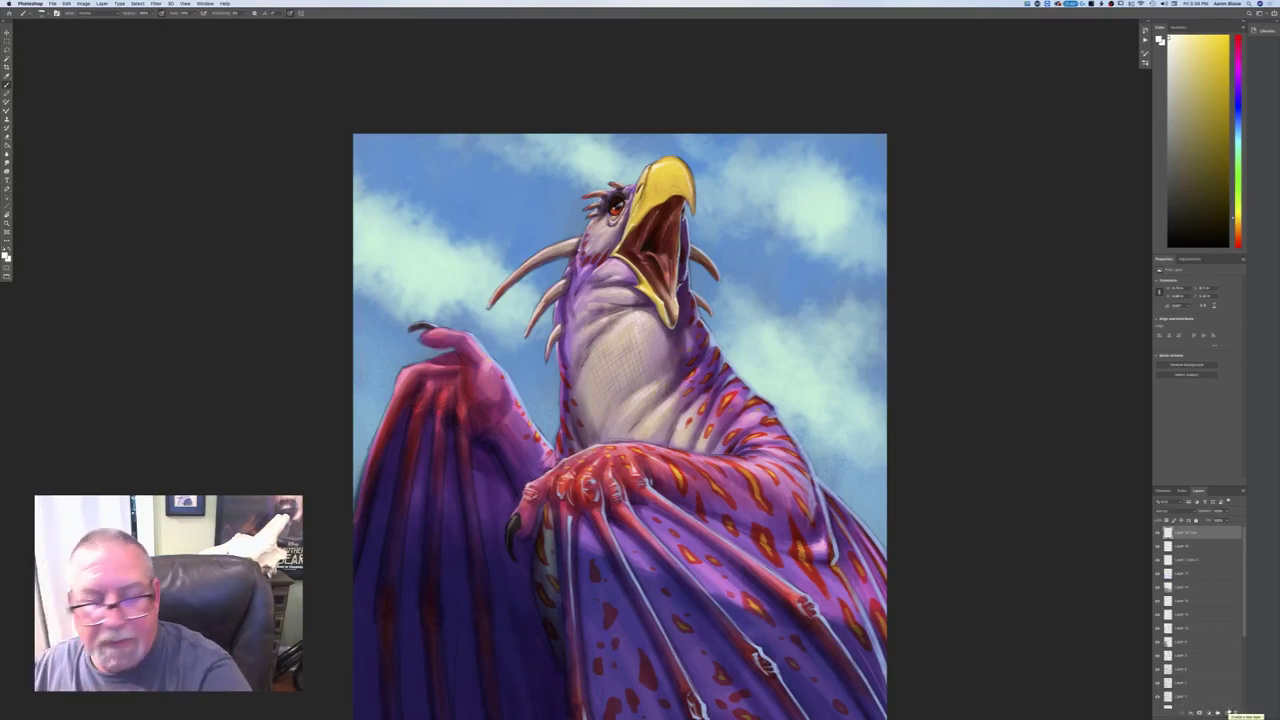
left_click_drag(1203, 535, 1236, 712)
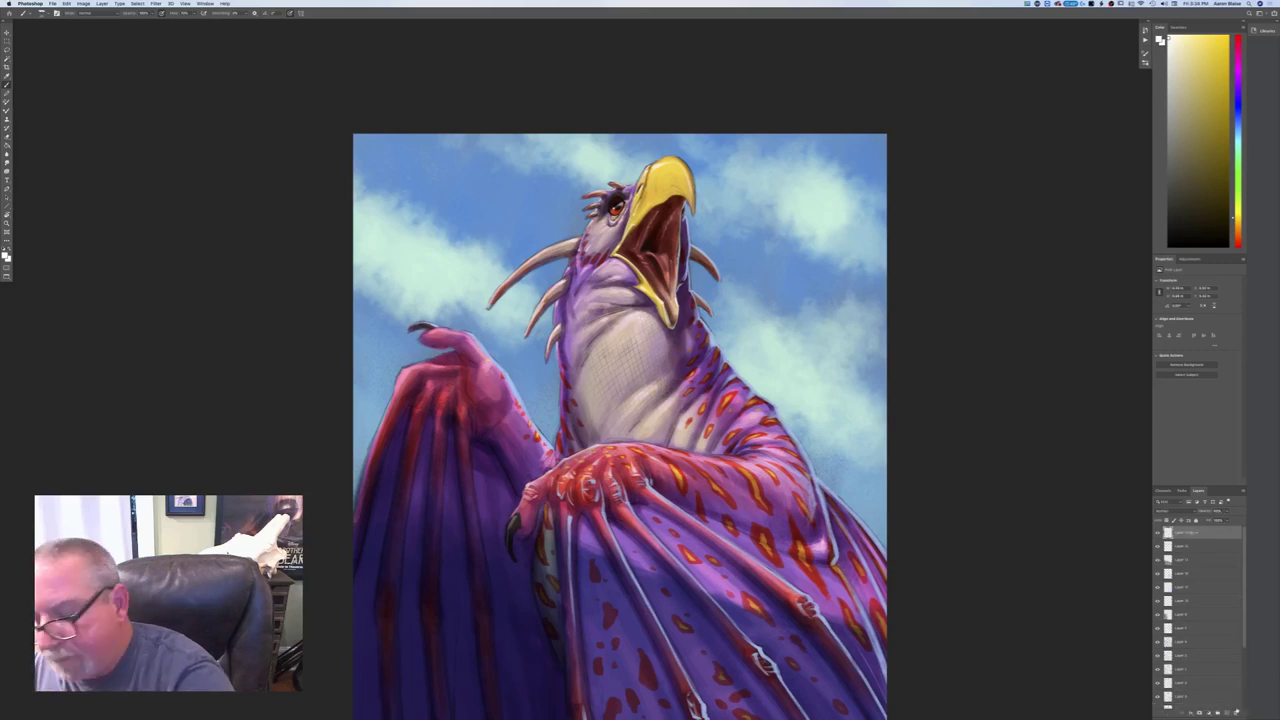
mouse_move(1192, 535)
left_mouse_down()
mouse_move(1203, 676)
mouse_move(1237, 713)
left_mouse_up()
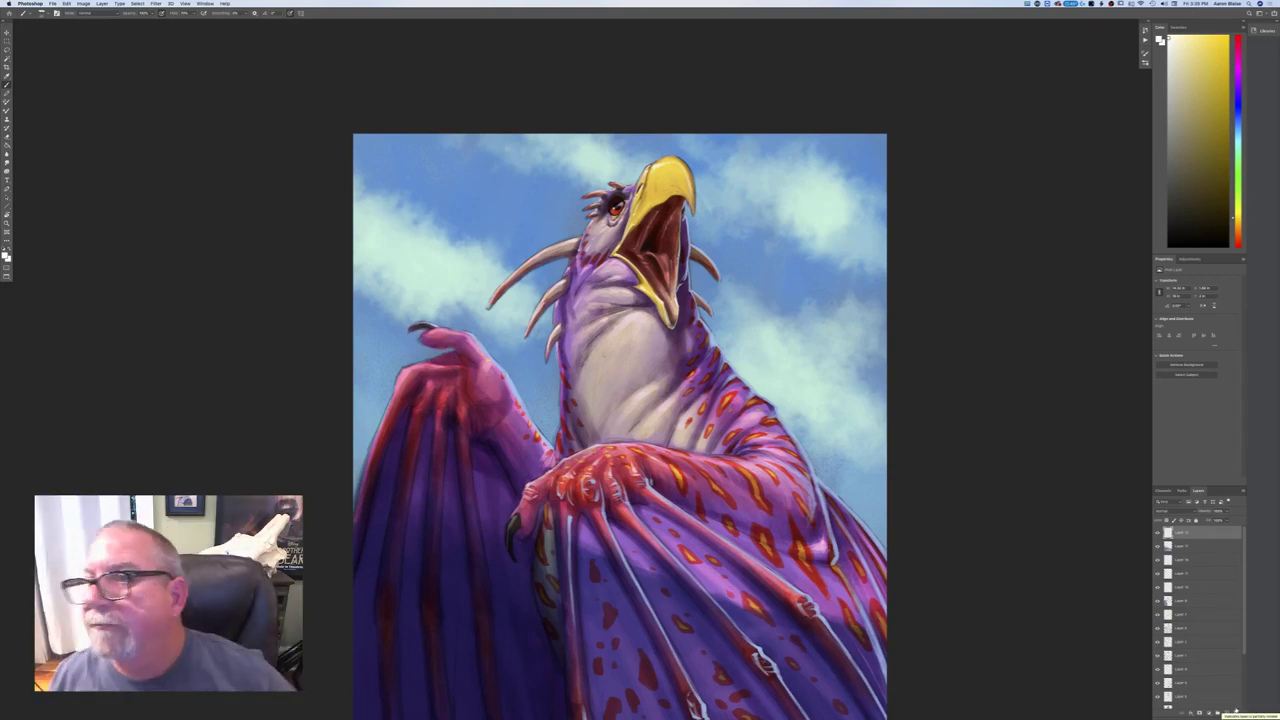
key("super+minus")
key("super+minus")
key("super+equal")
key("super+equal")
- Choose the Blend #2 texture brush and sample the throat's pale pinkish-beige skin as the foreground colour
left_click(6, 255)
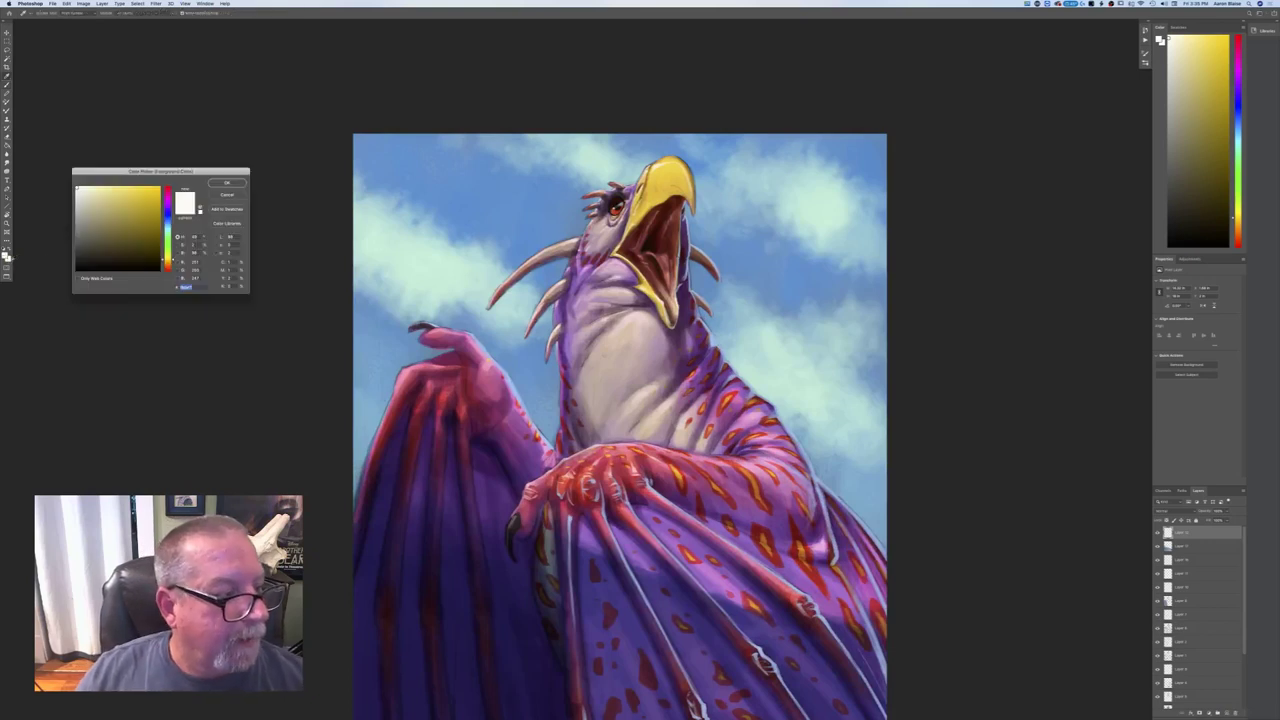
left_click(222, 186)
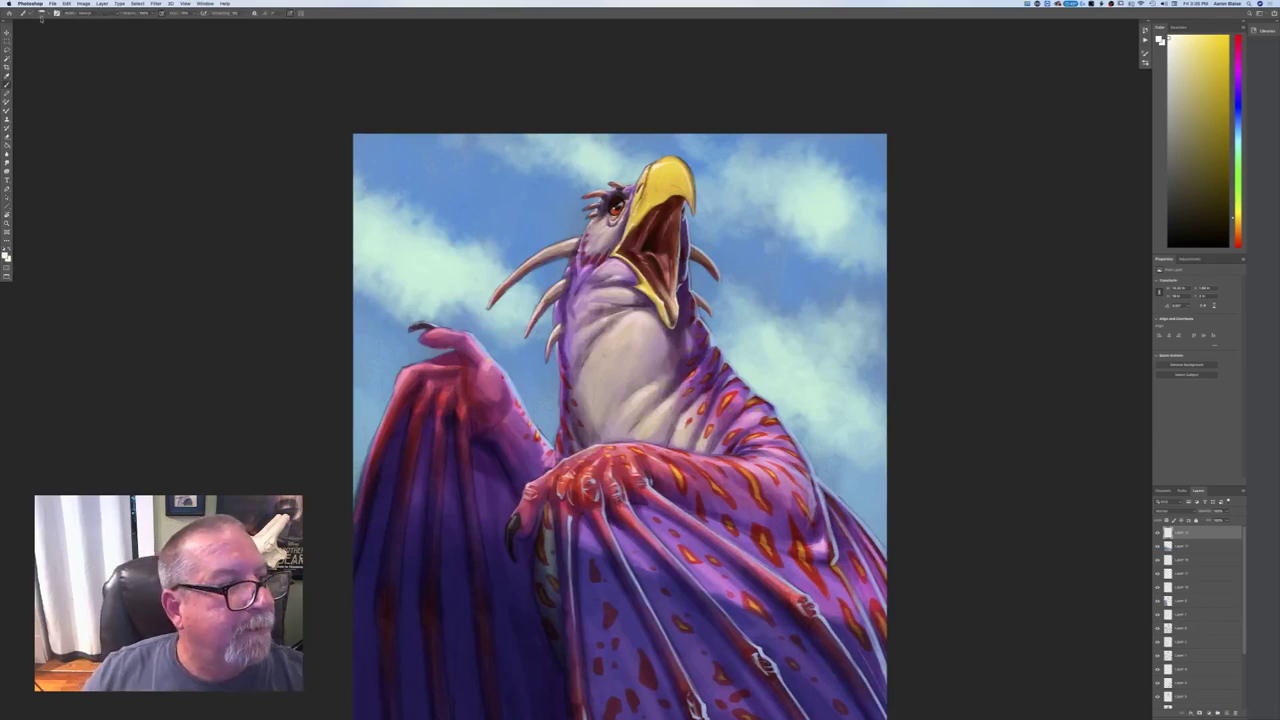
left_click(36, 13)
double_click(101, 150)
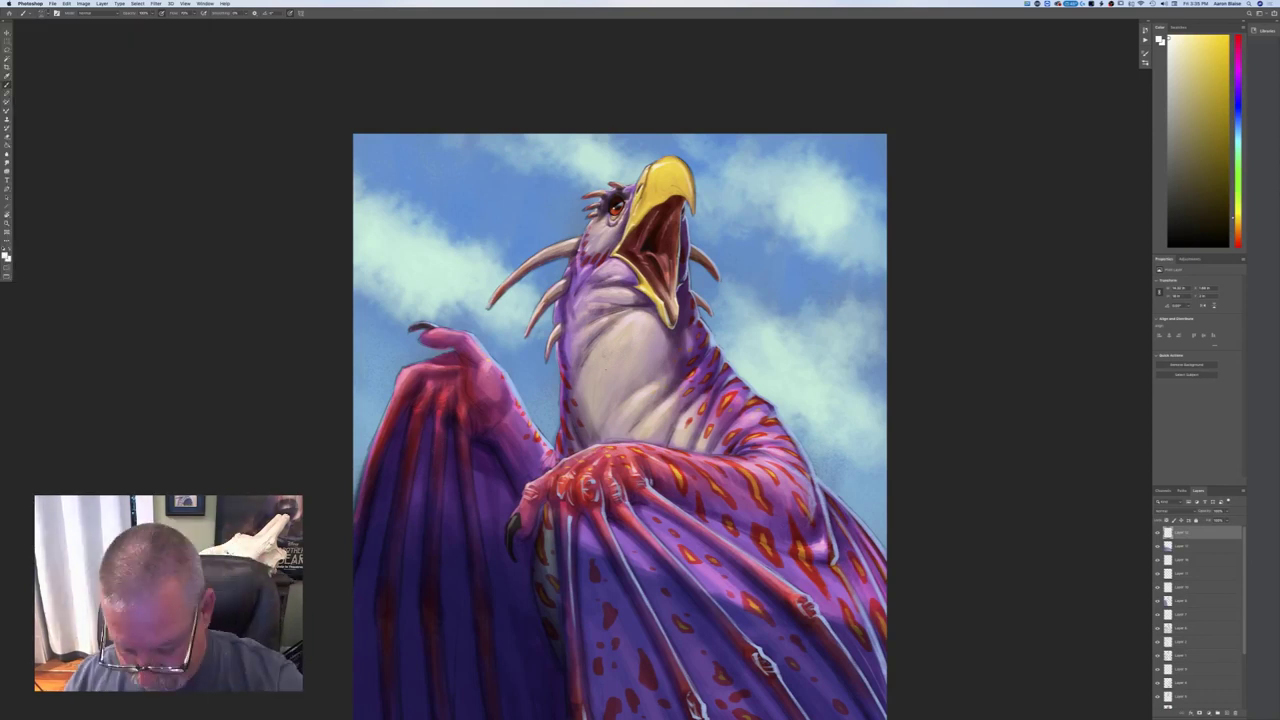
left_click(5, 255)
left_click(598, 373)
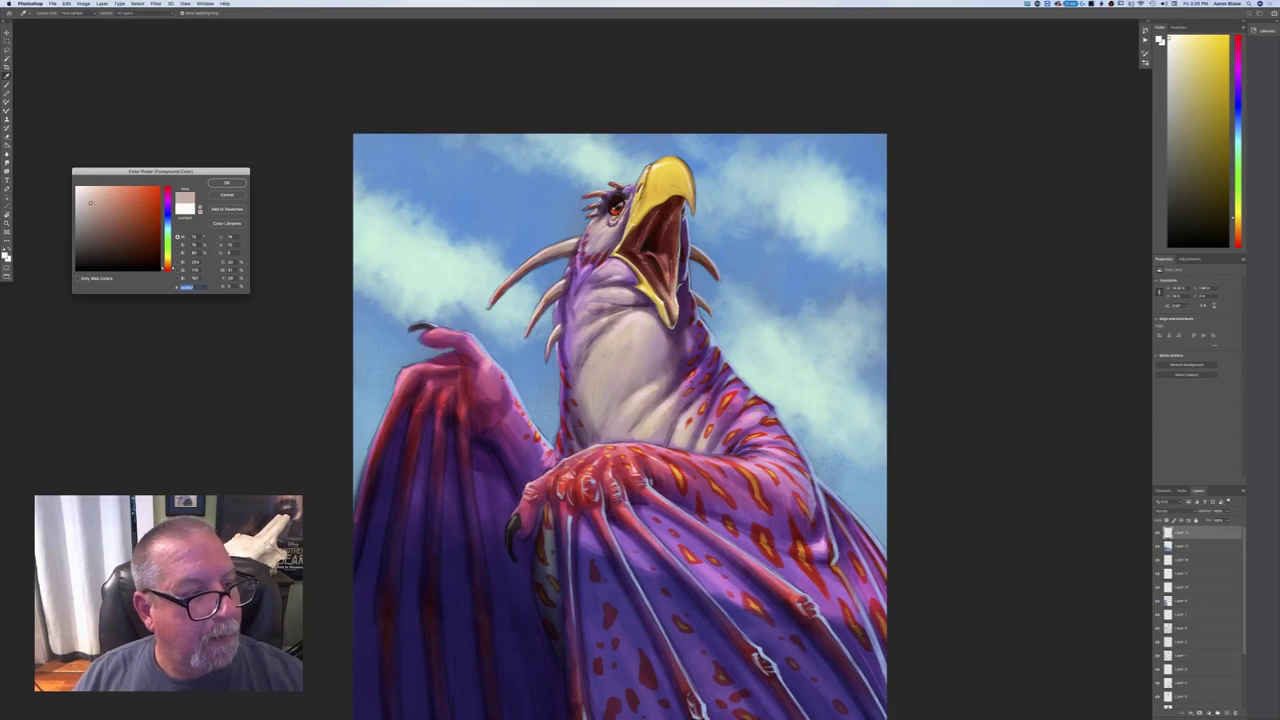
key("Return")
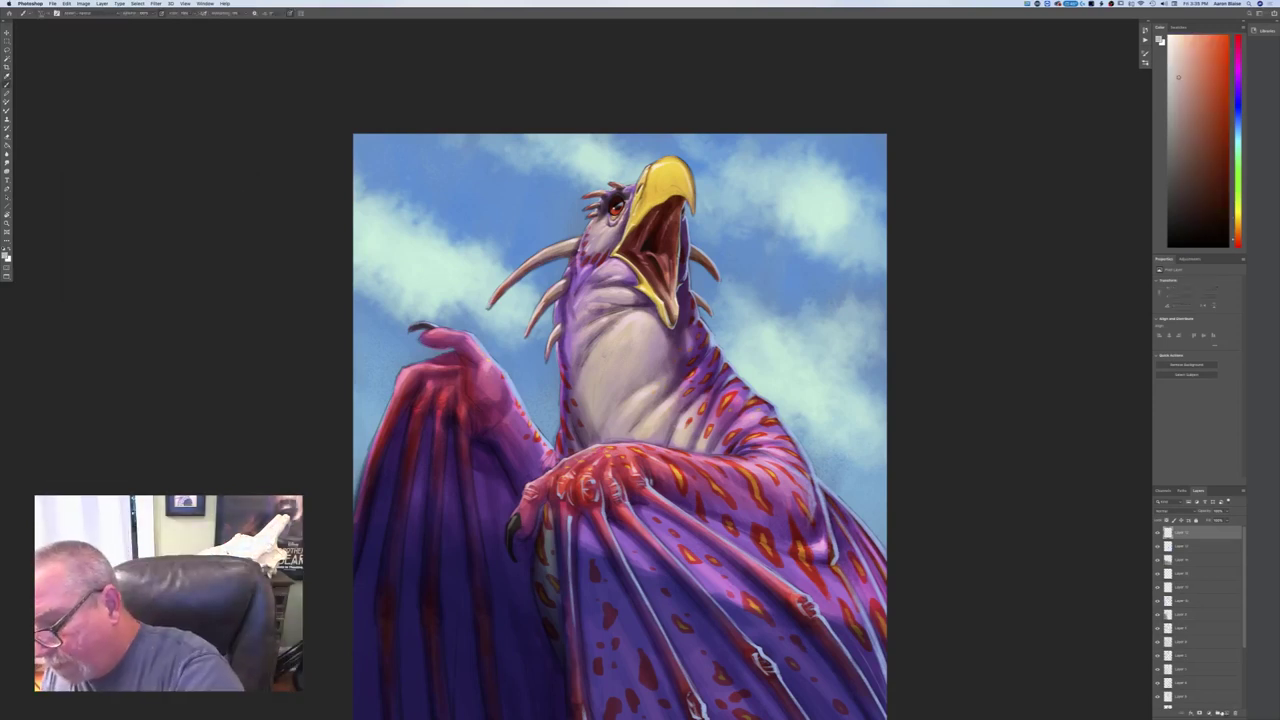
- Set the new empty layer to Multiply and switch to the Blend #1 texture brush
left_click(1172, 511)
left_click(1162, 529)
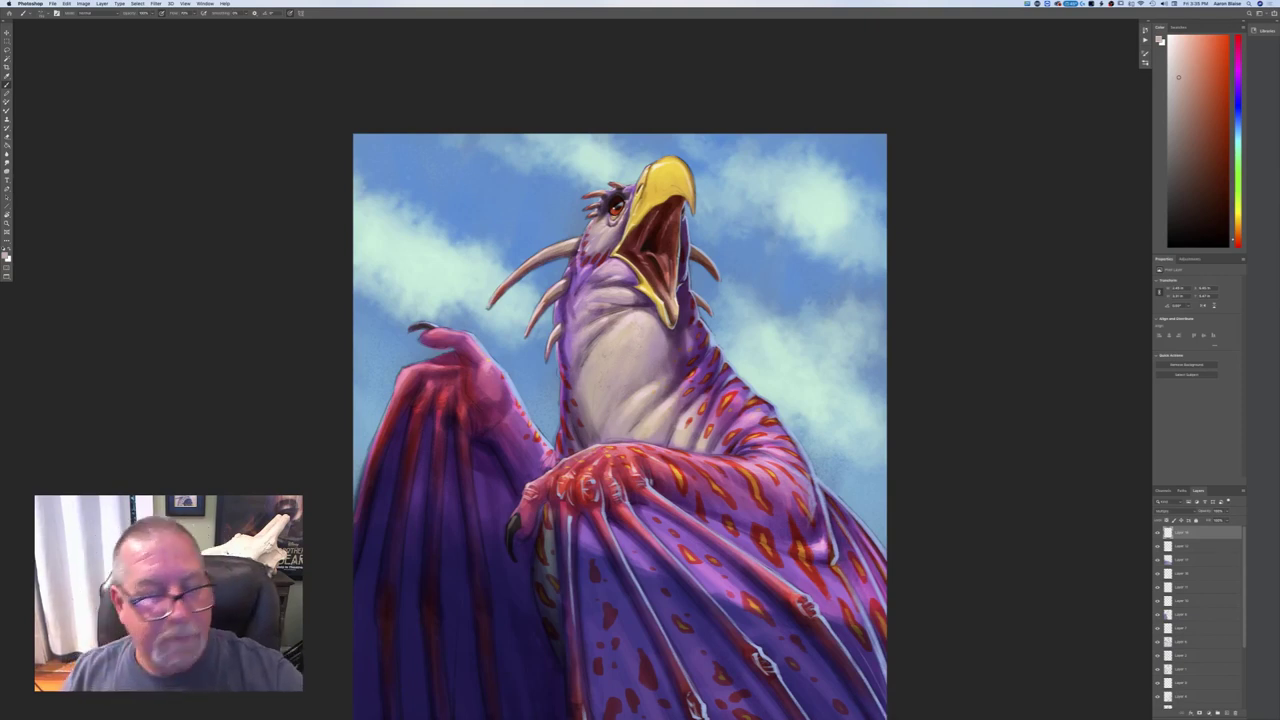
left_click(38, 12)
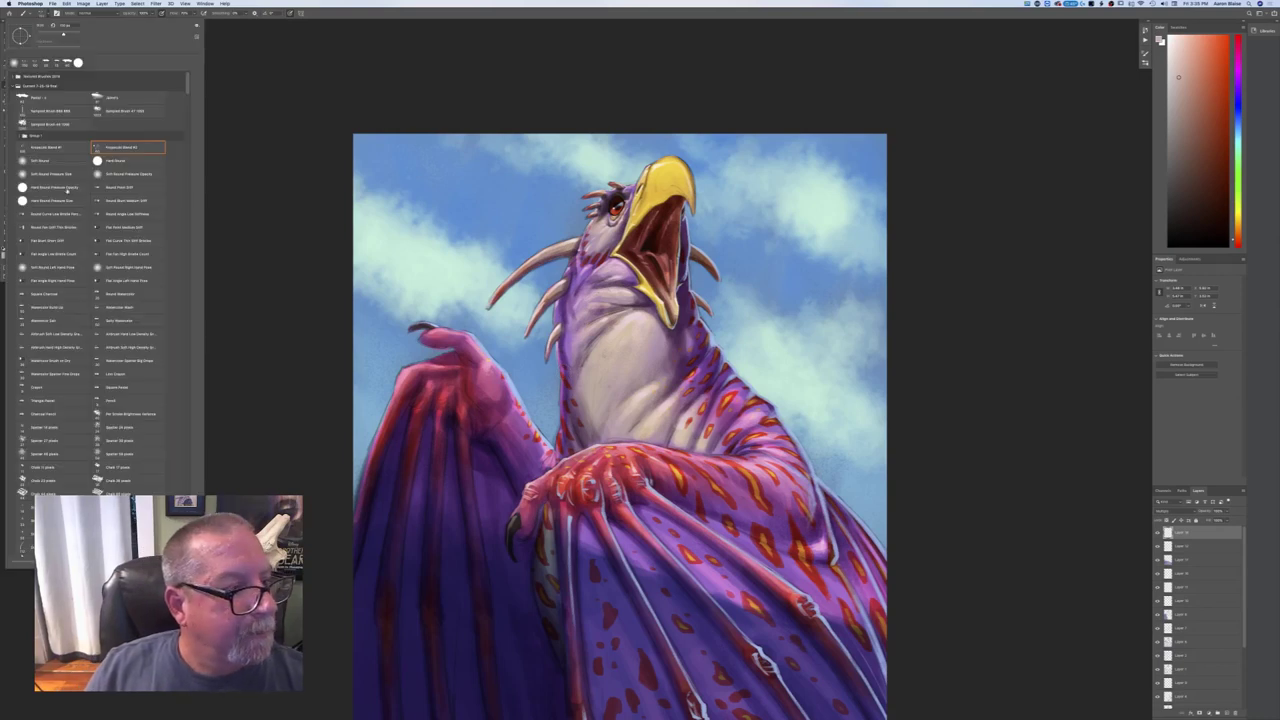
left_click(50, 147)
key("Return")
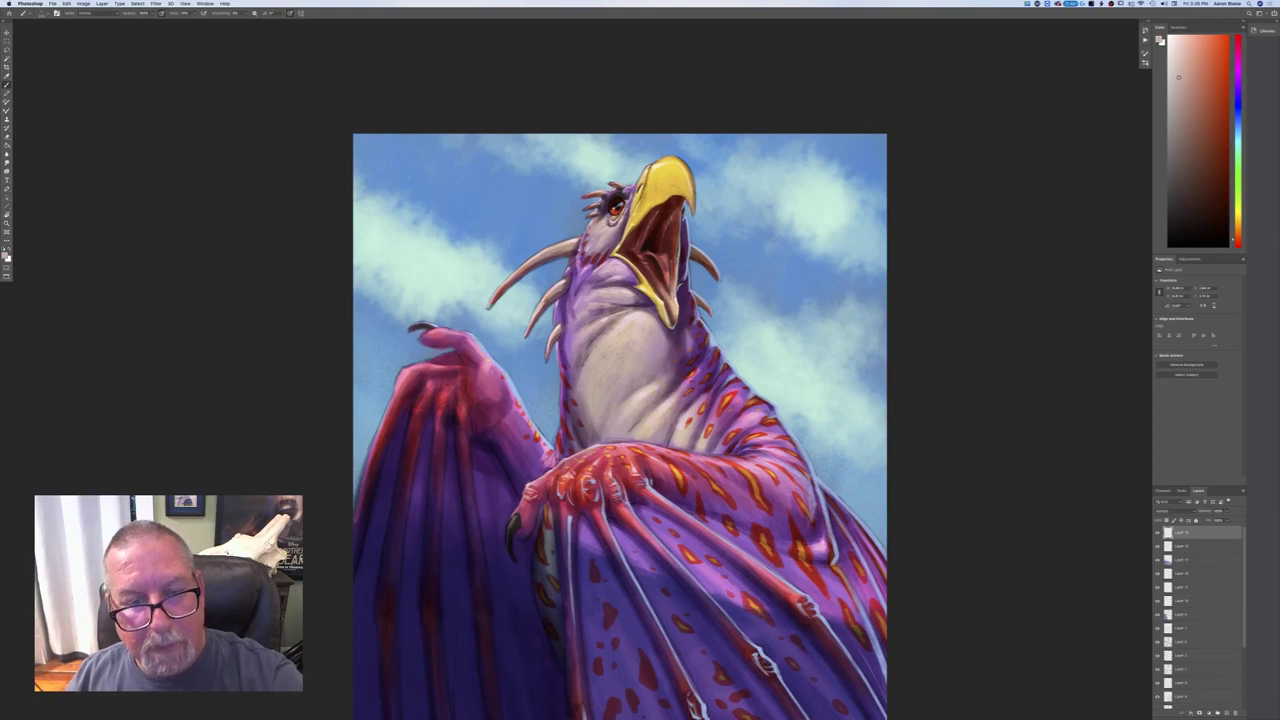
- Darken the foreground colour to a greyish brown and paint speckled skin texture over the creature's throat, neck and wings
left_click(5, 255)
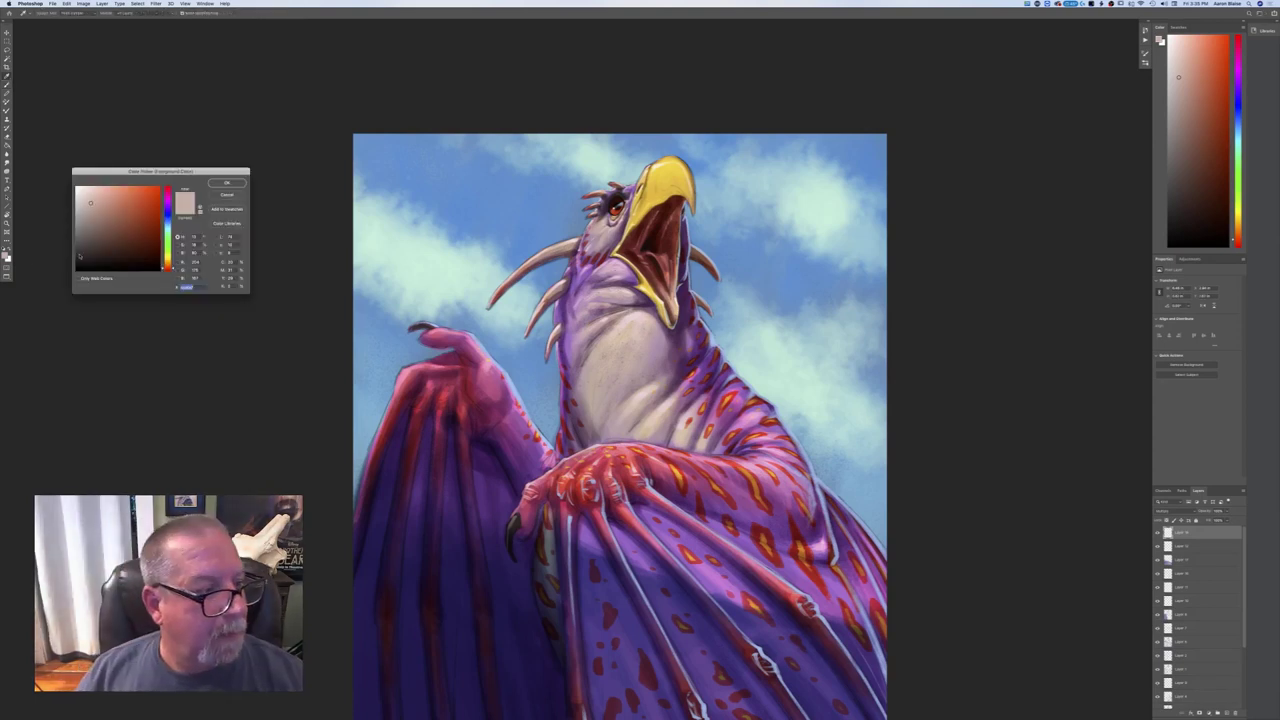
left_click(227, 183)
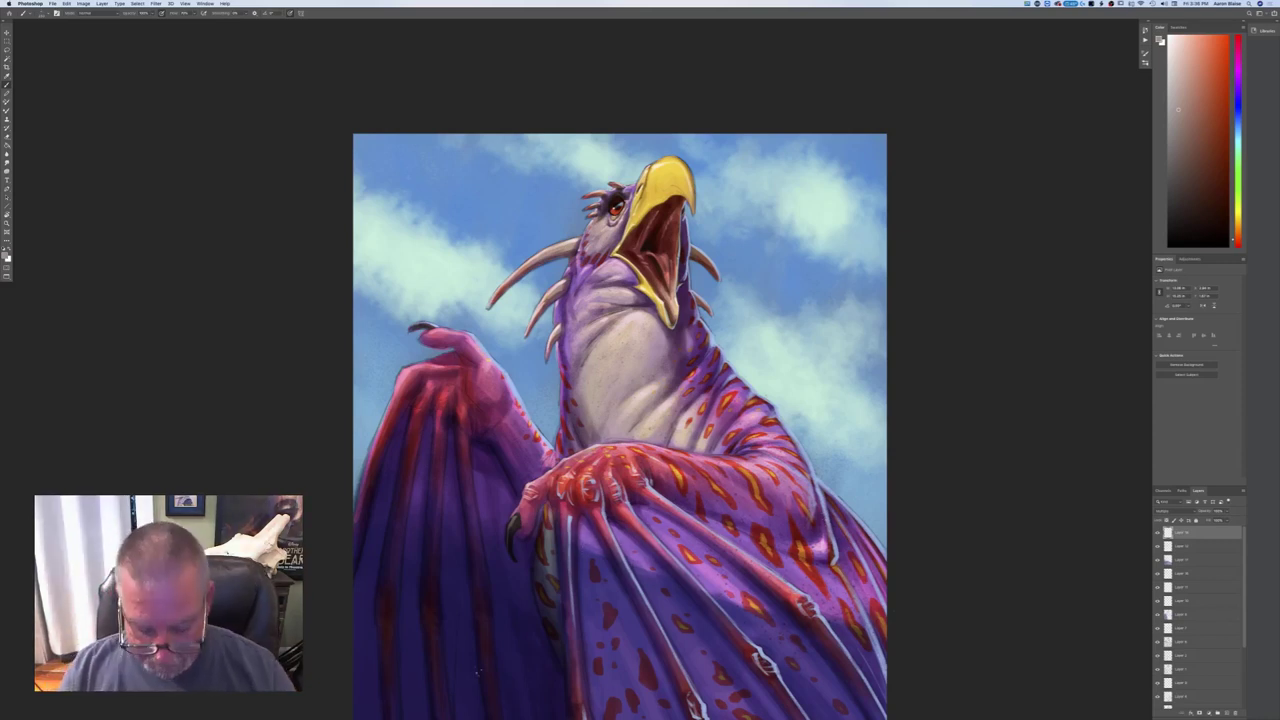
key("super+minus")
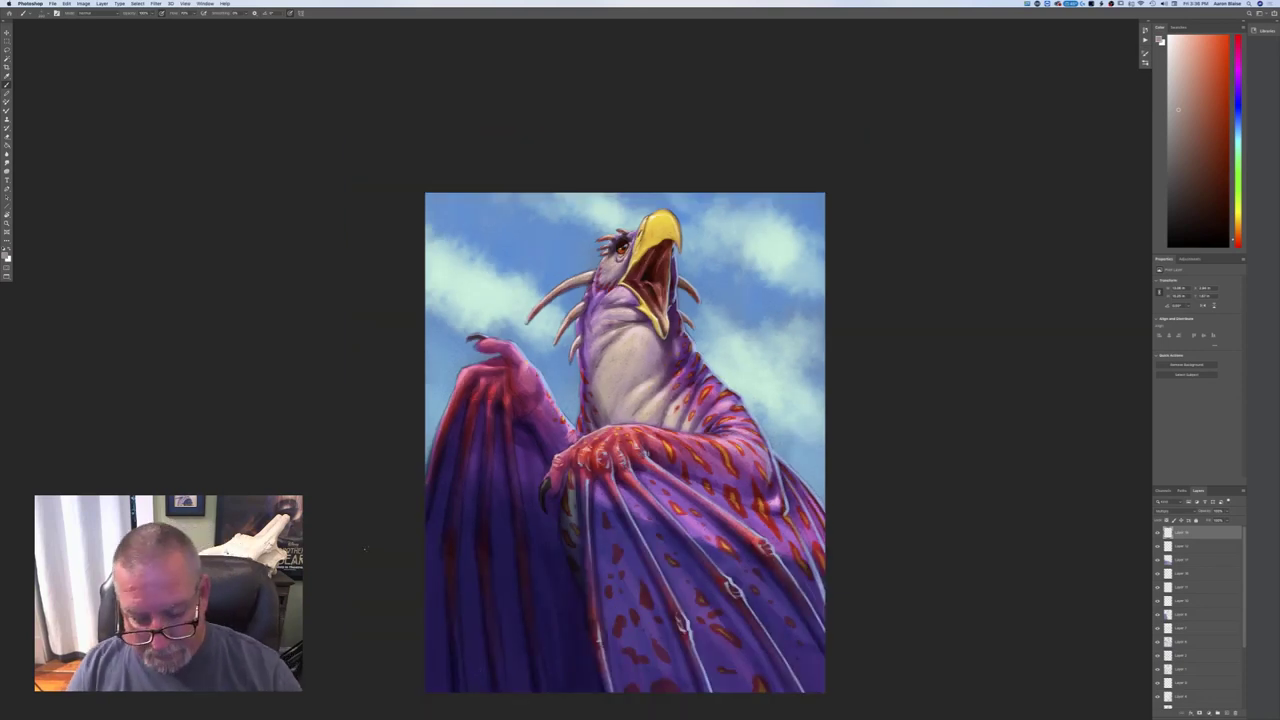
left_click_drag(367, 552, 377, 465)
key("super+plus")
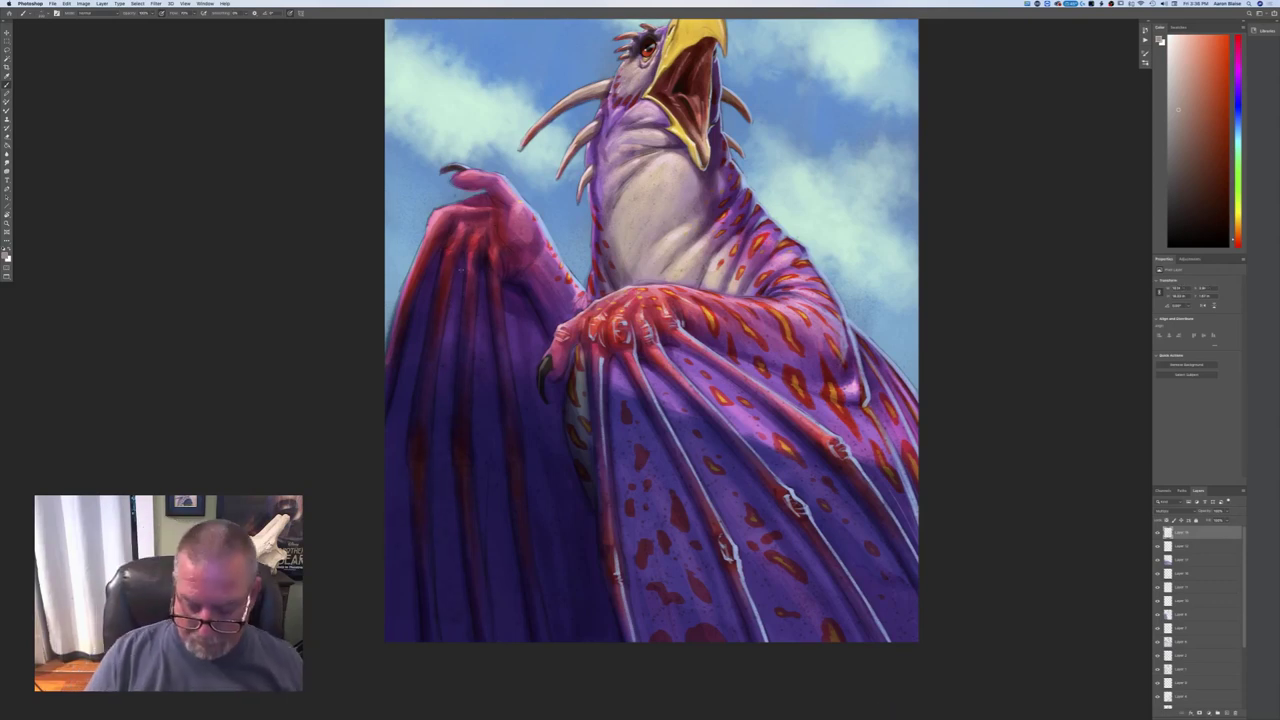
key("super+minus")
left_click_drag(352, 494, 317, 616)
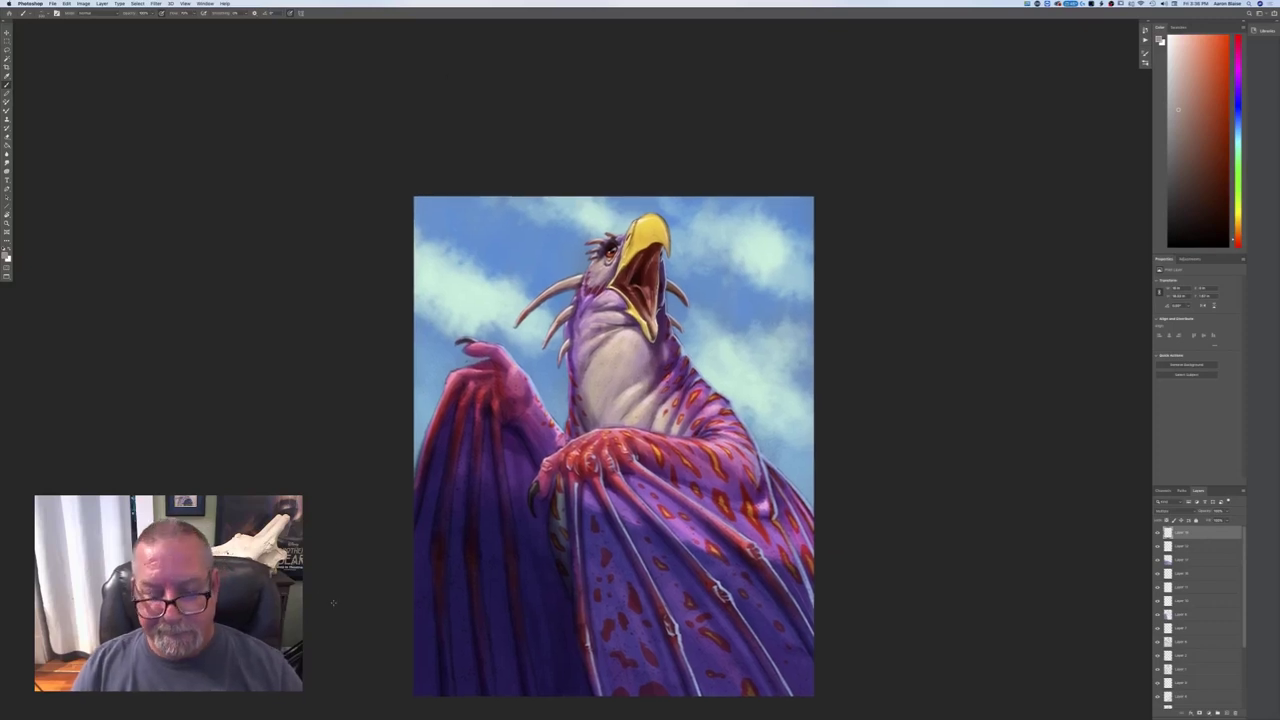
key("super+minus")
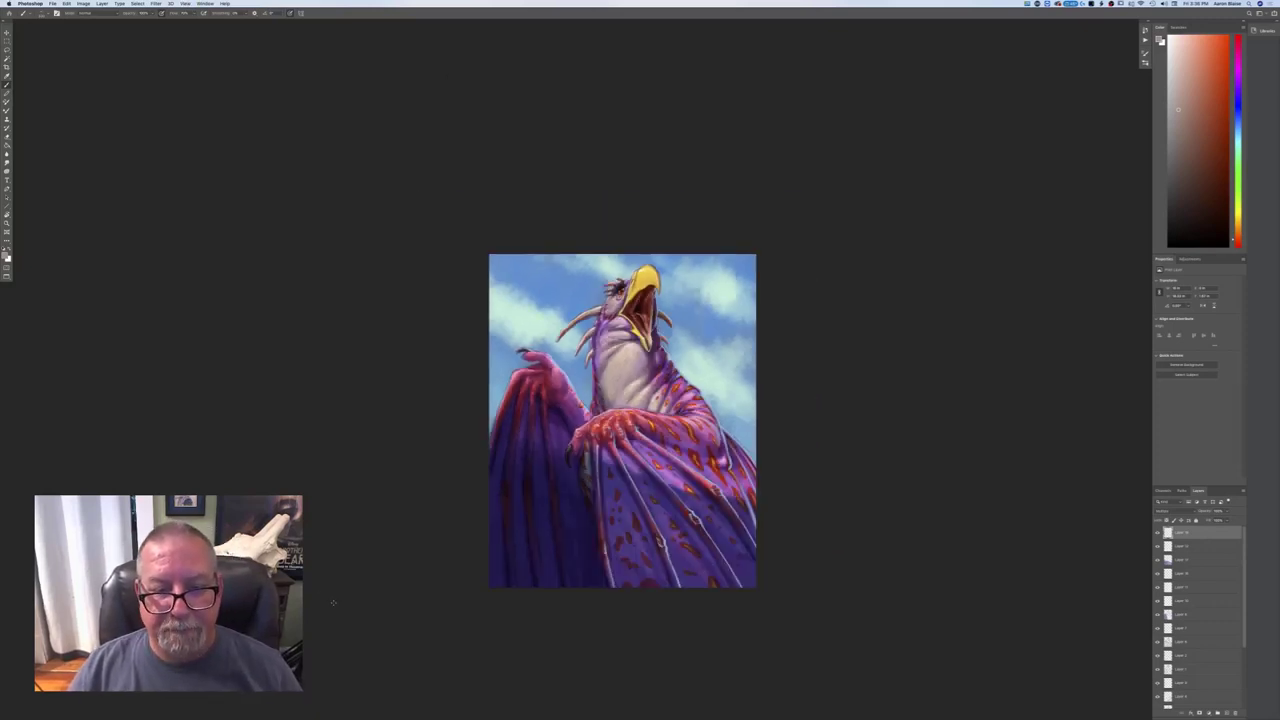
key("super+equal")
key("super+equal")
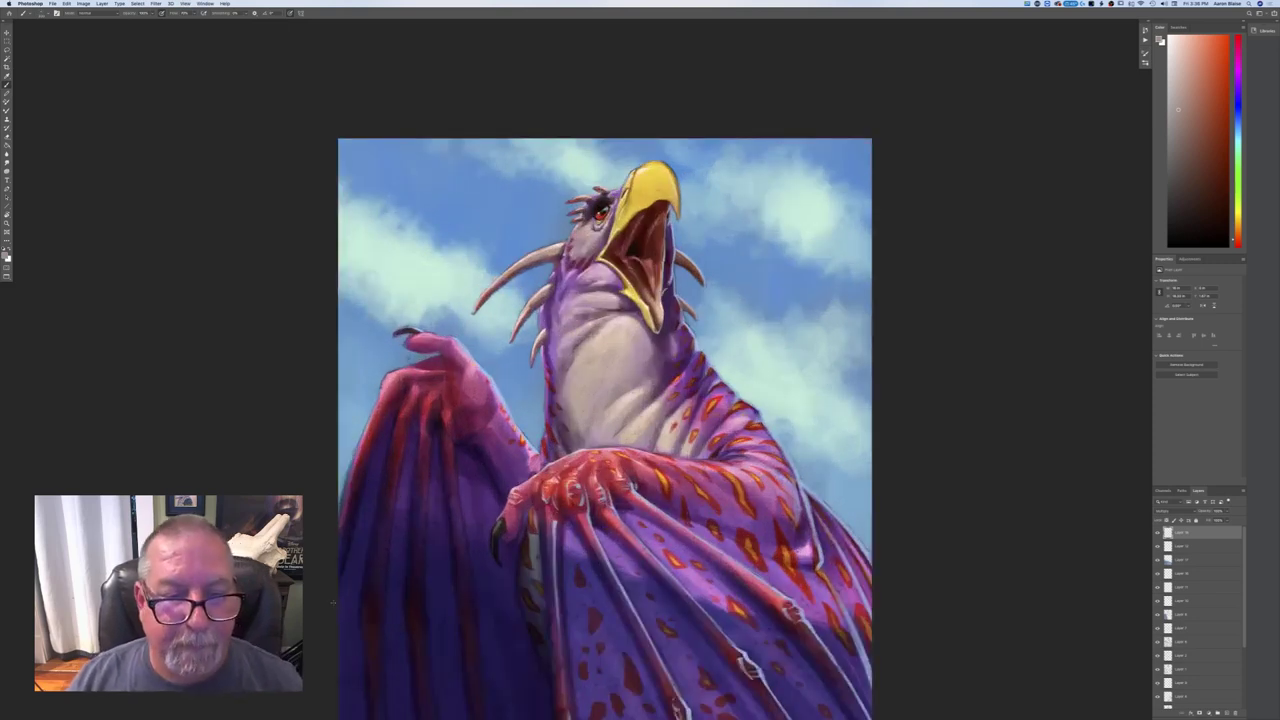
- Add a new layer above the texture and set the foreground colour to a light purple
left_click(8, 257)
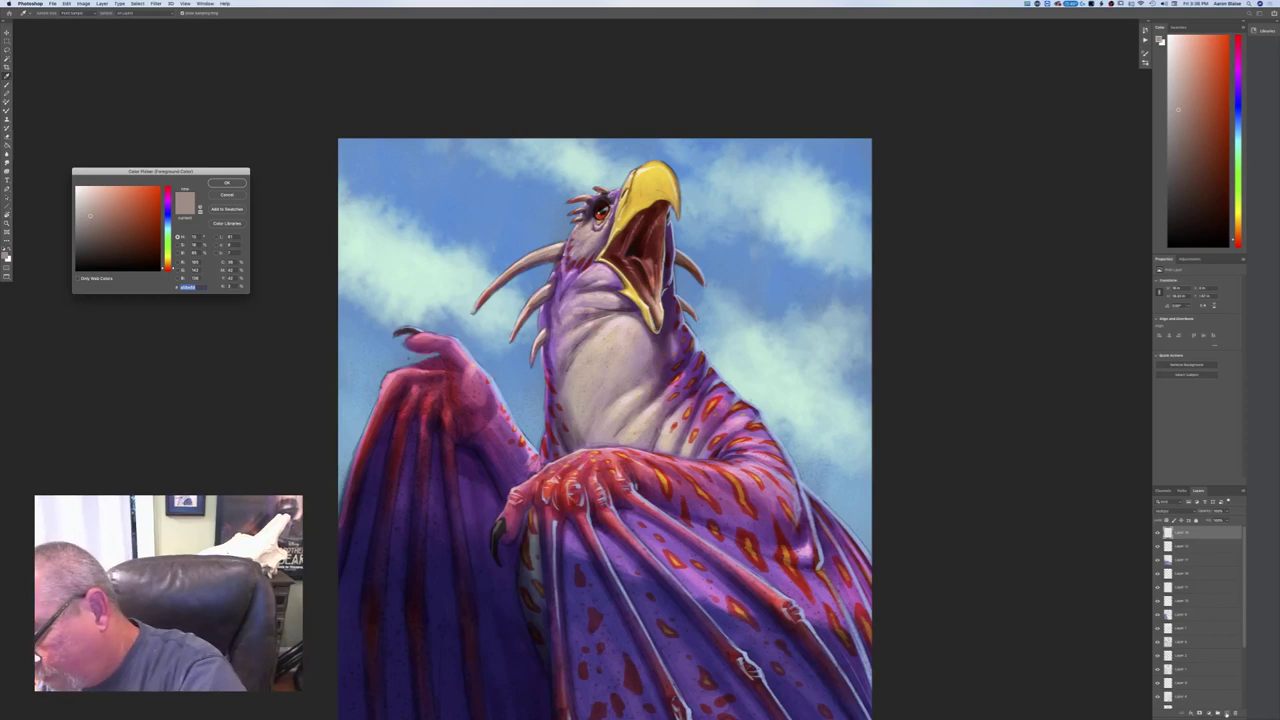
key("Return")
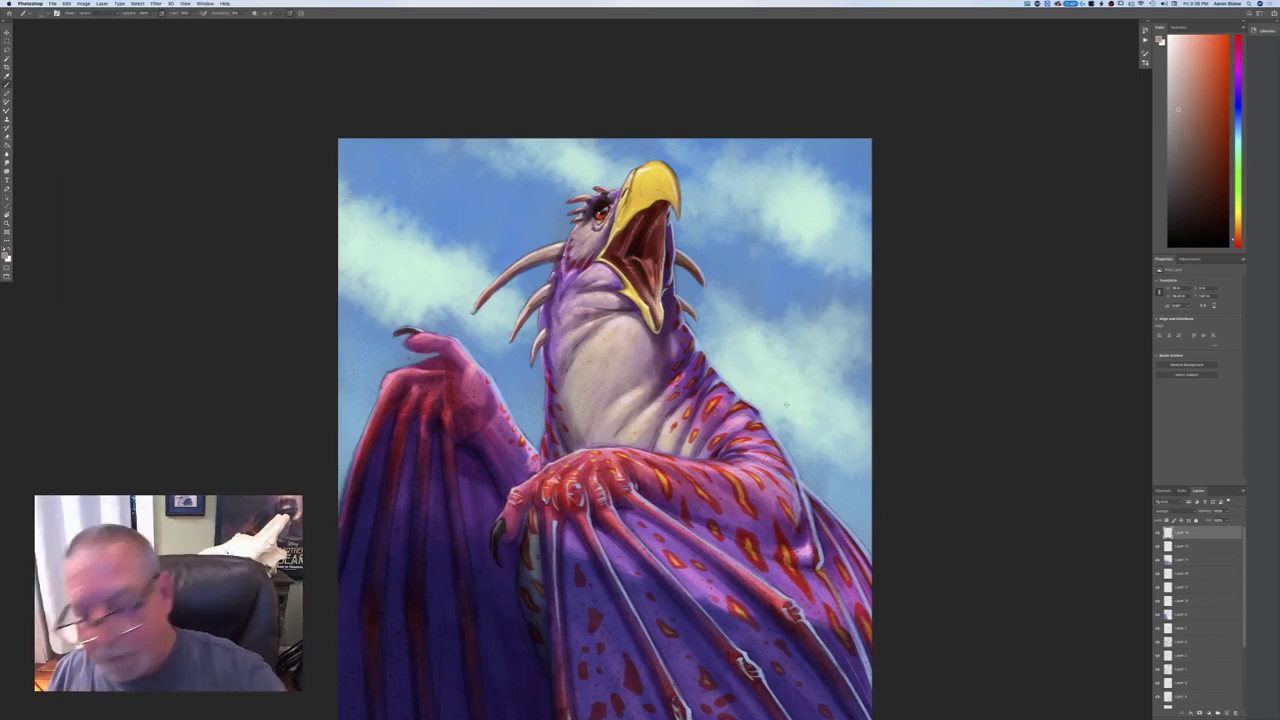
left_click(8, 257)
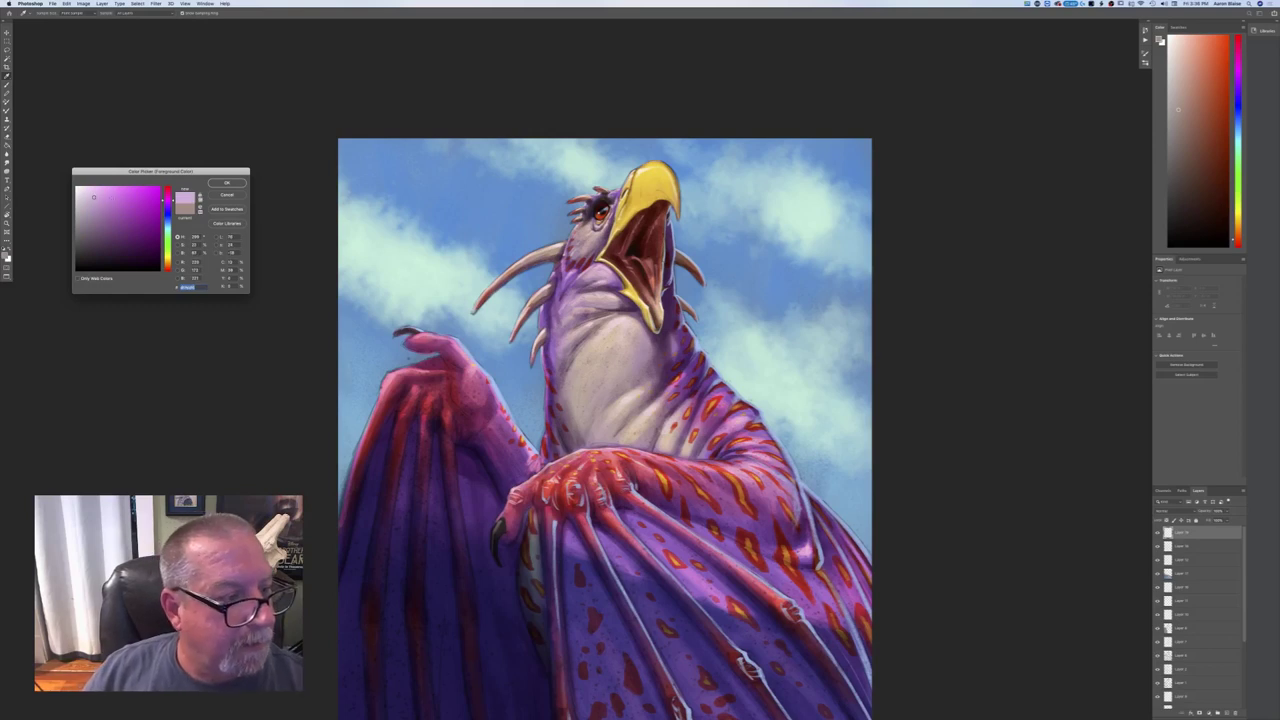
key("Return")
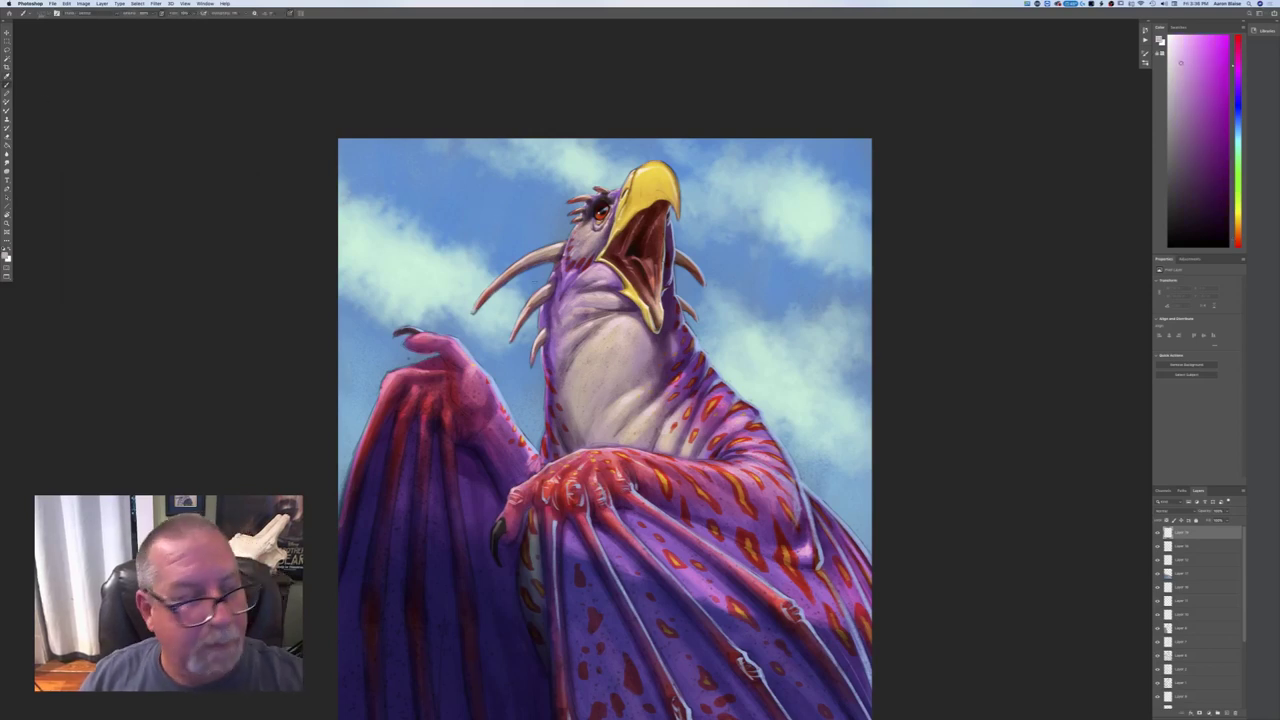
- Paint light purple skin details on the neck with the first preset brush, and change the foreground colour to near-white for highlights
left_click(40, 13)
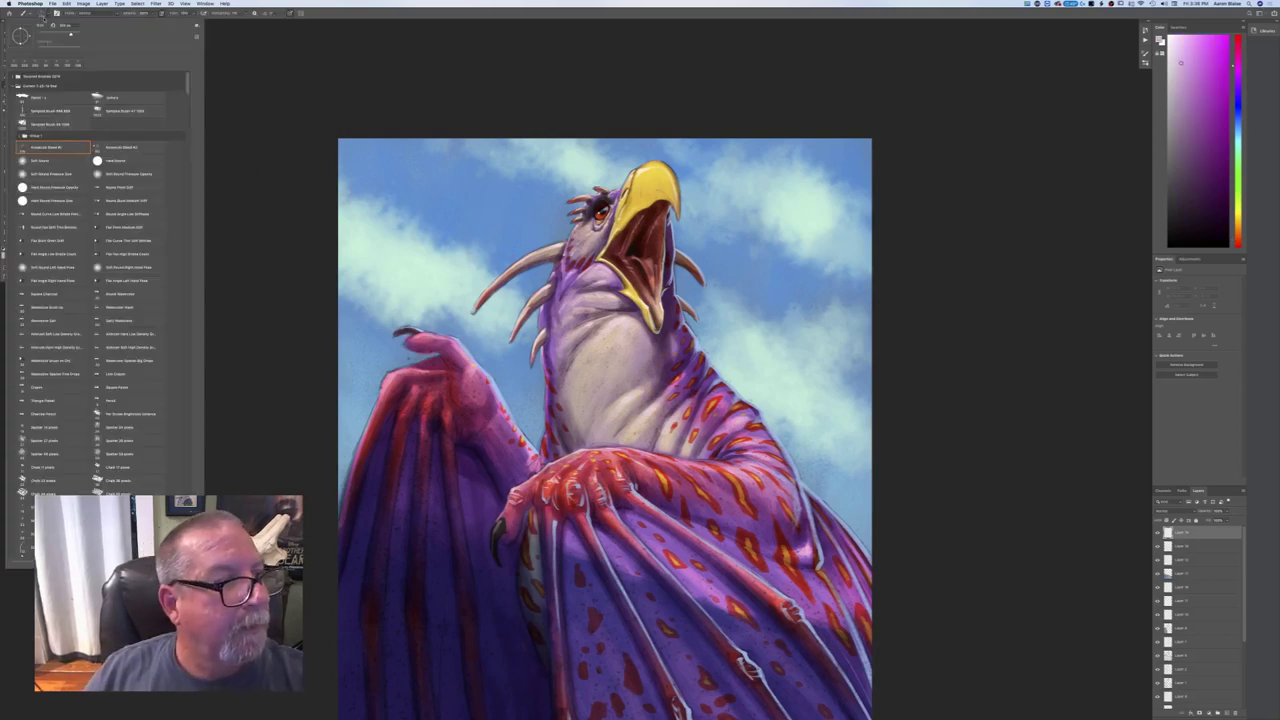
left_click(27, 110)
left_click(30, 98)
key("Return")
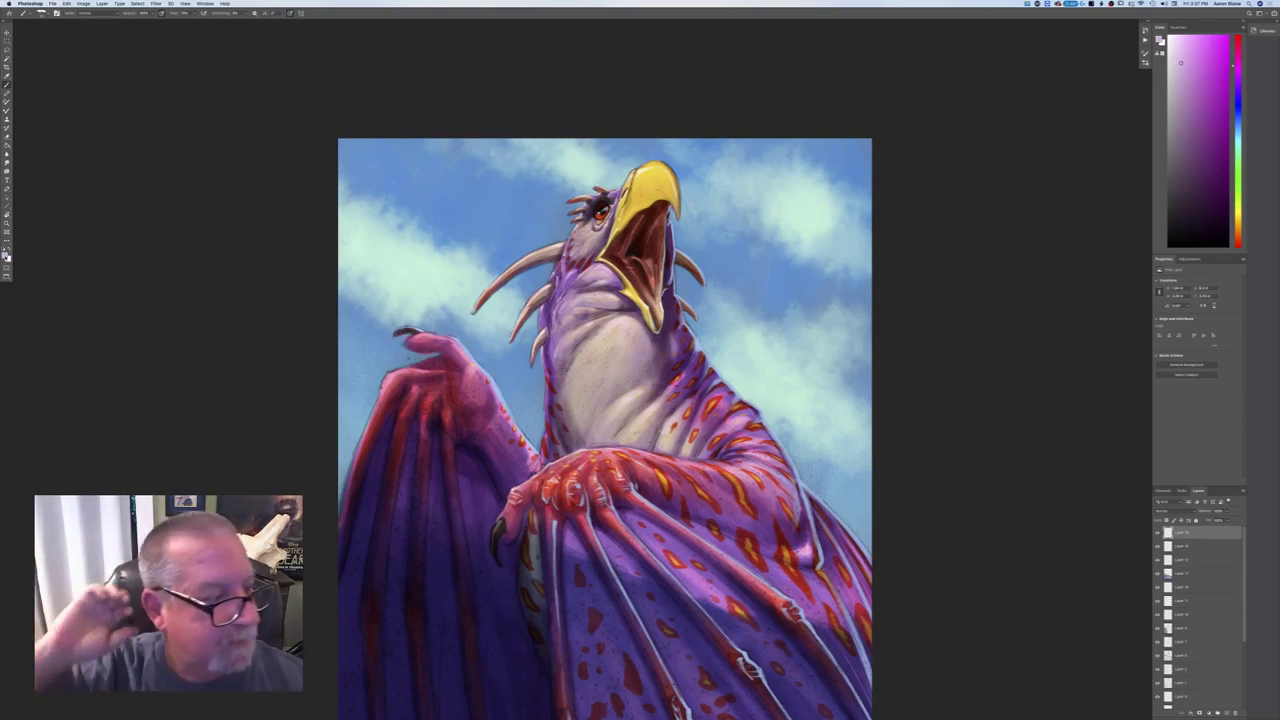
left_click(5, 255)
key("Return")
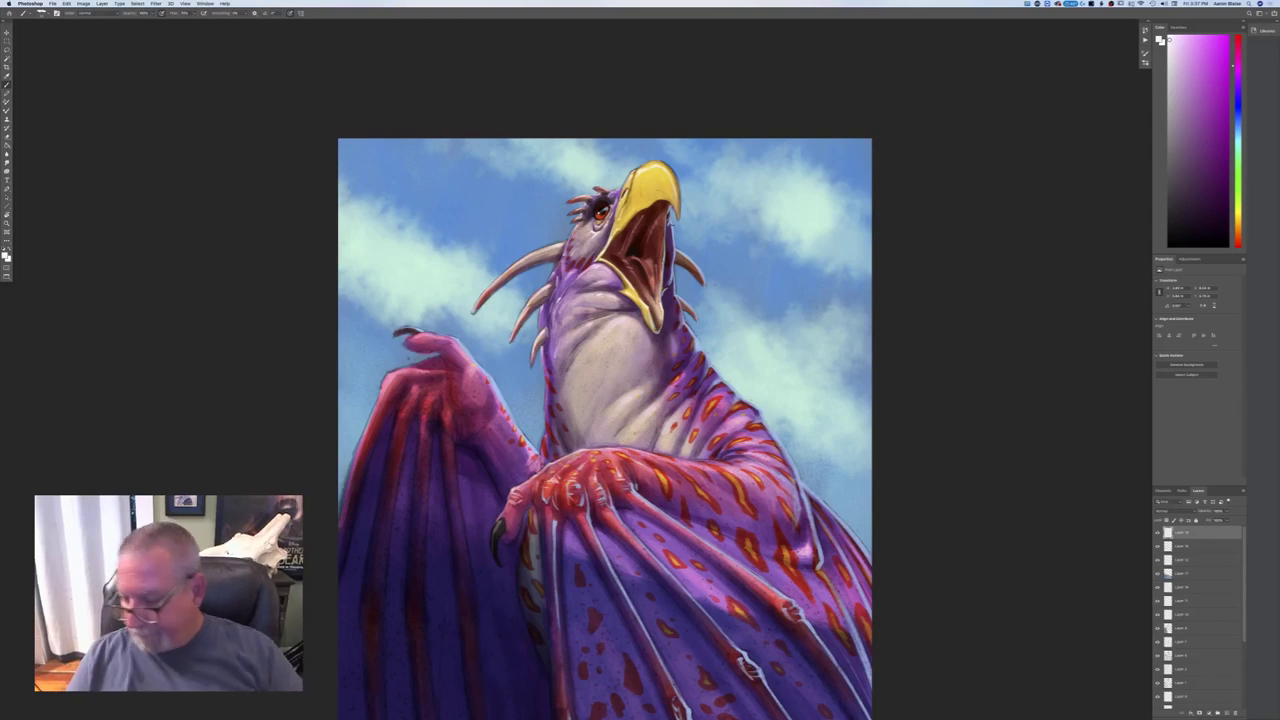
- Group all the painting layers above the Background layer
scroll(1179, 686, "down", 5)
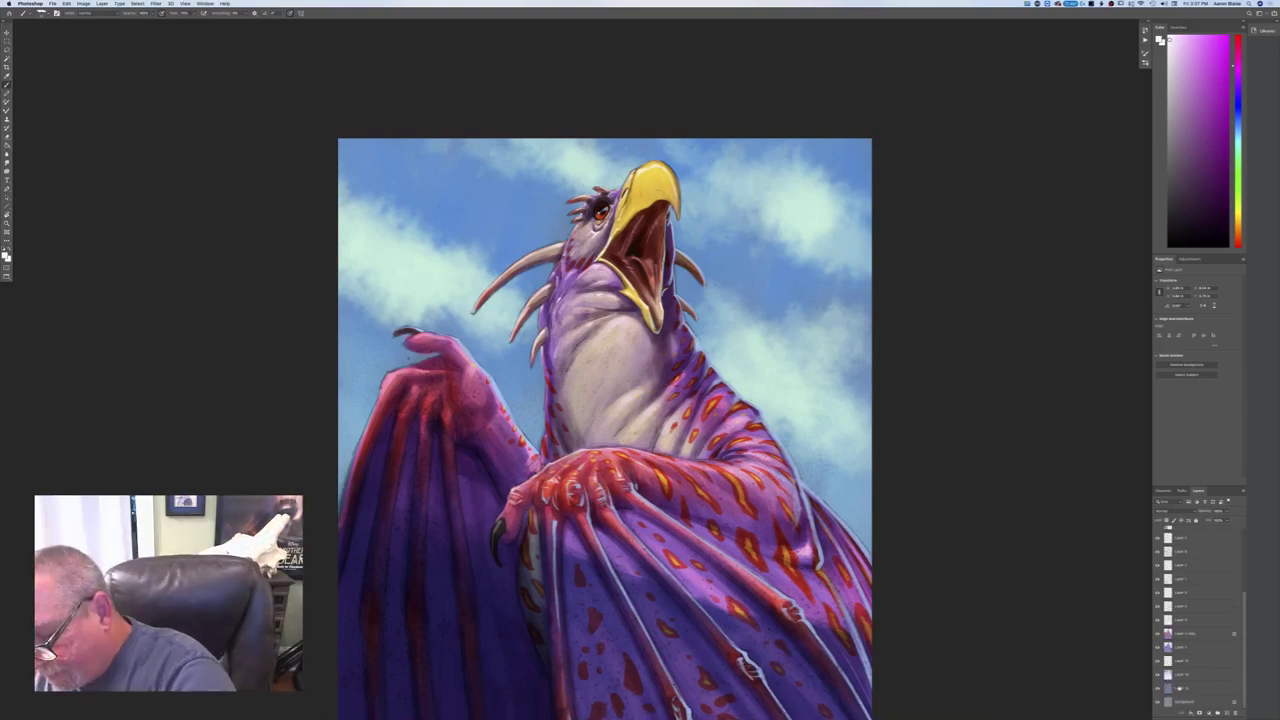
scroll(1185, 650, "up", 5)
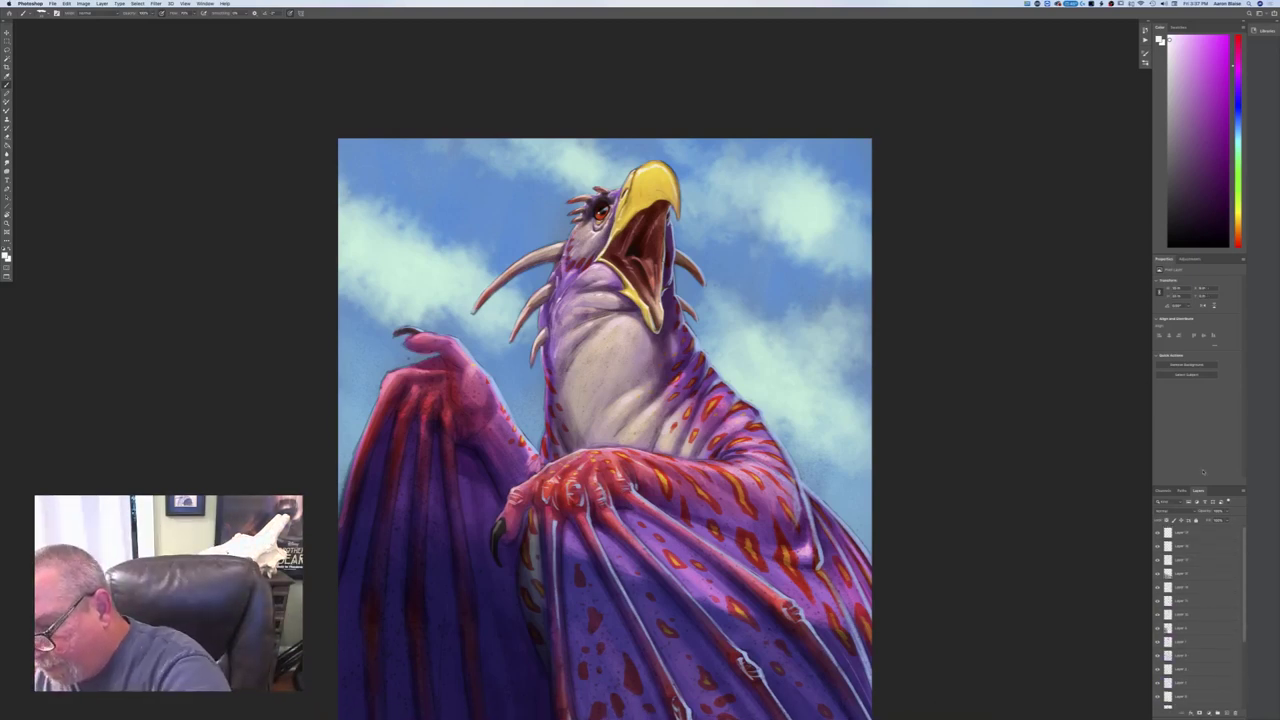
left_click(1181, 533, "shift")
left_click(1217, 712)
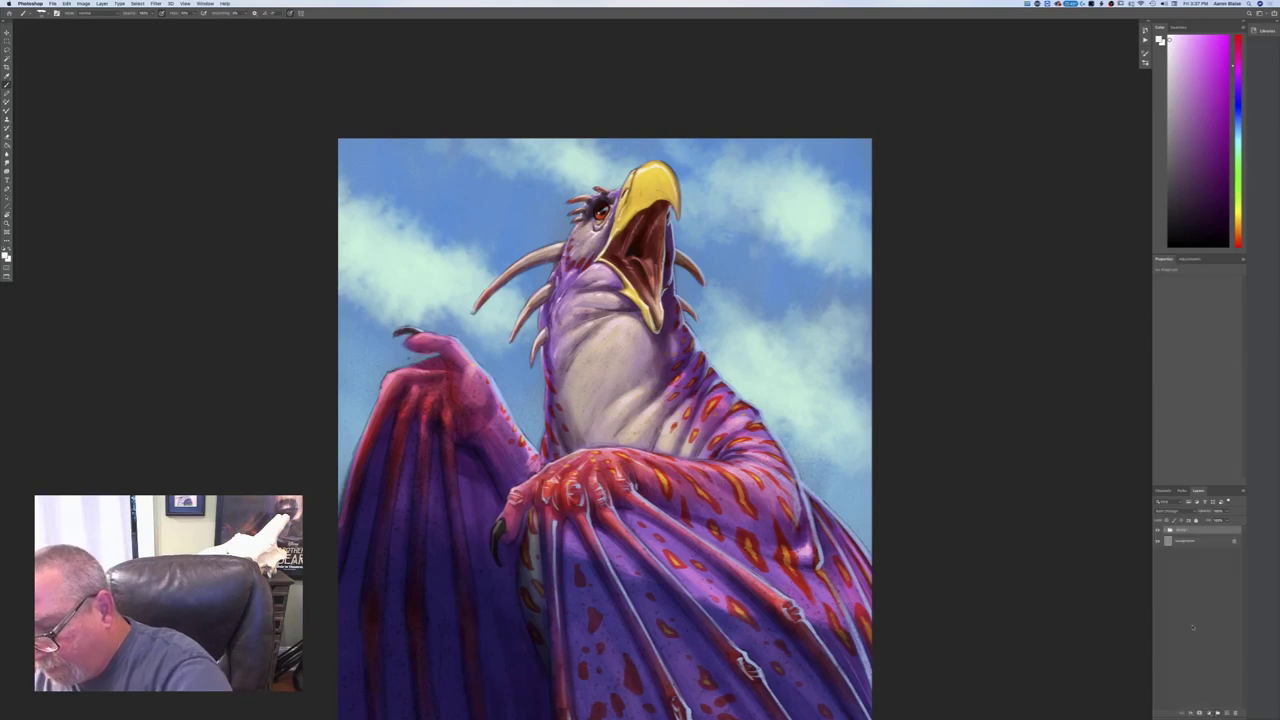
- Duplicate the painting's layer group and merge the duplicate into a single layer
left_click(1227, 712)
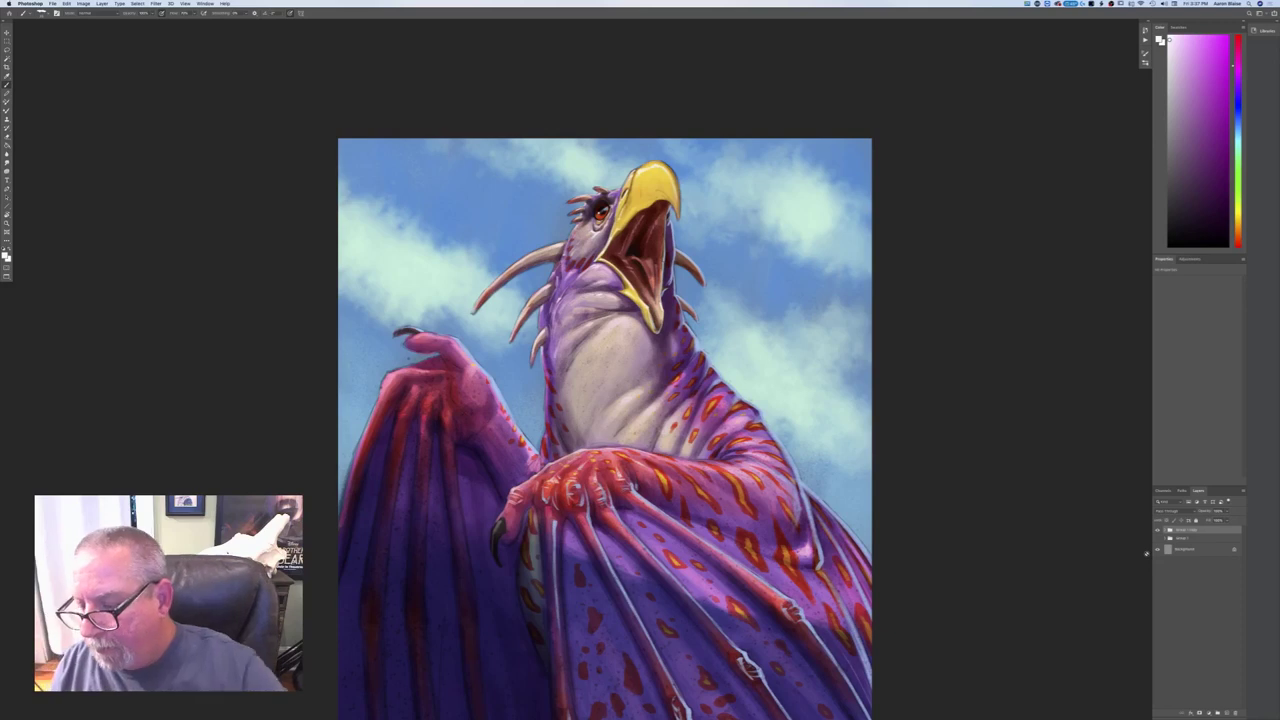
left_click(102, 3)
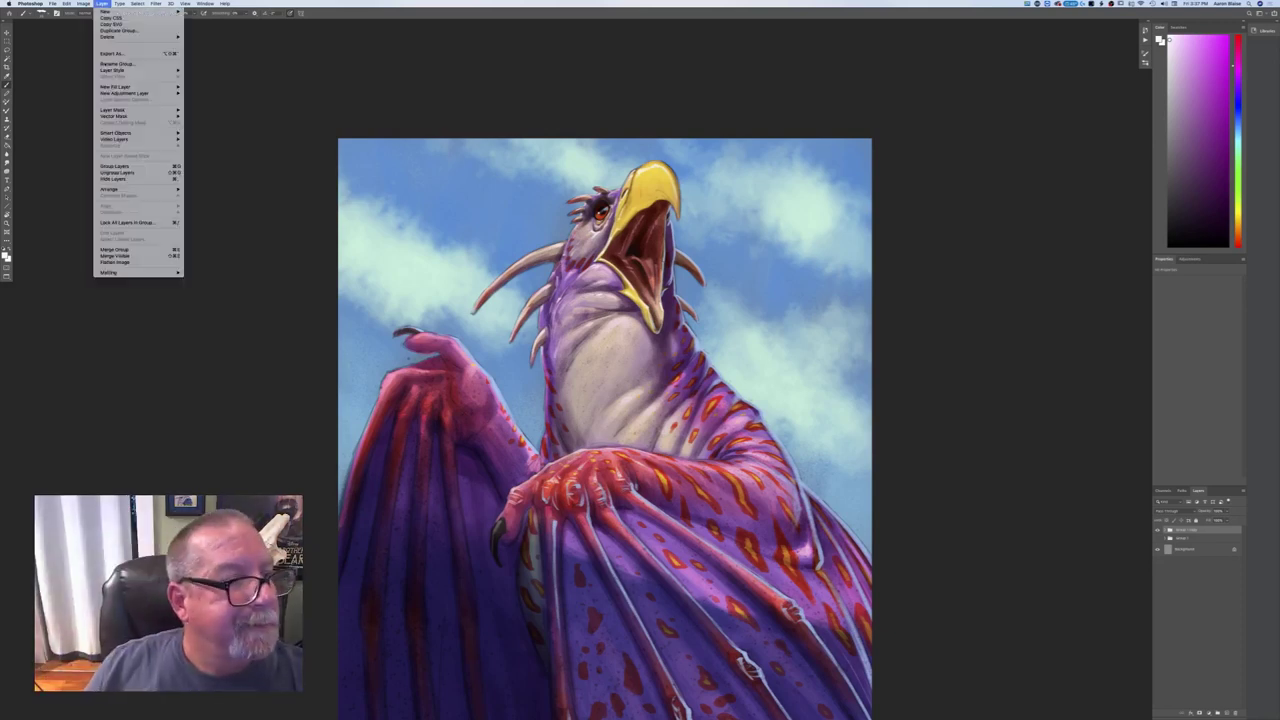
left_click(112, 250)
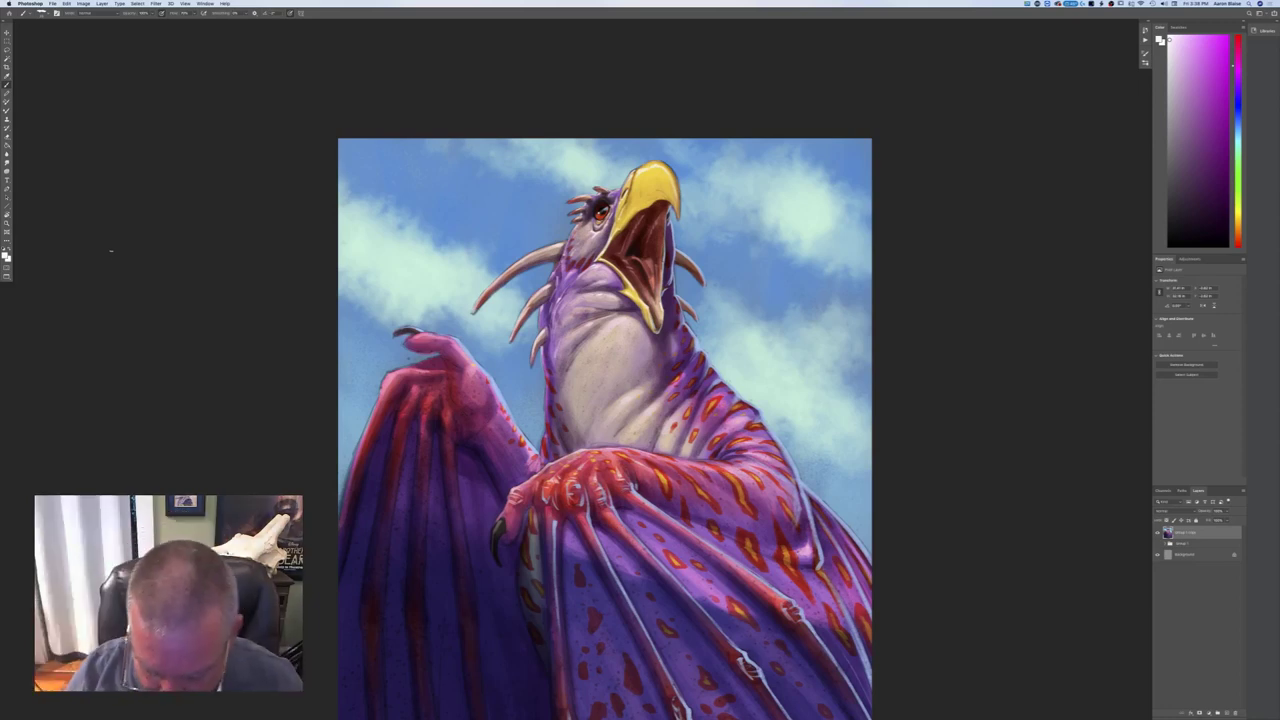
- Add a new layer above the merged copy and set the foreground colour to a very pale blue
key("super+minus")
key("super+minus")
key("super+equal")
key("super+equal")
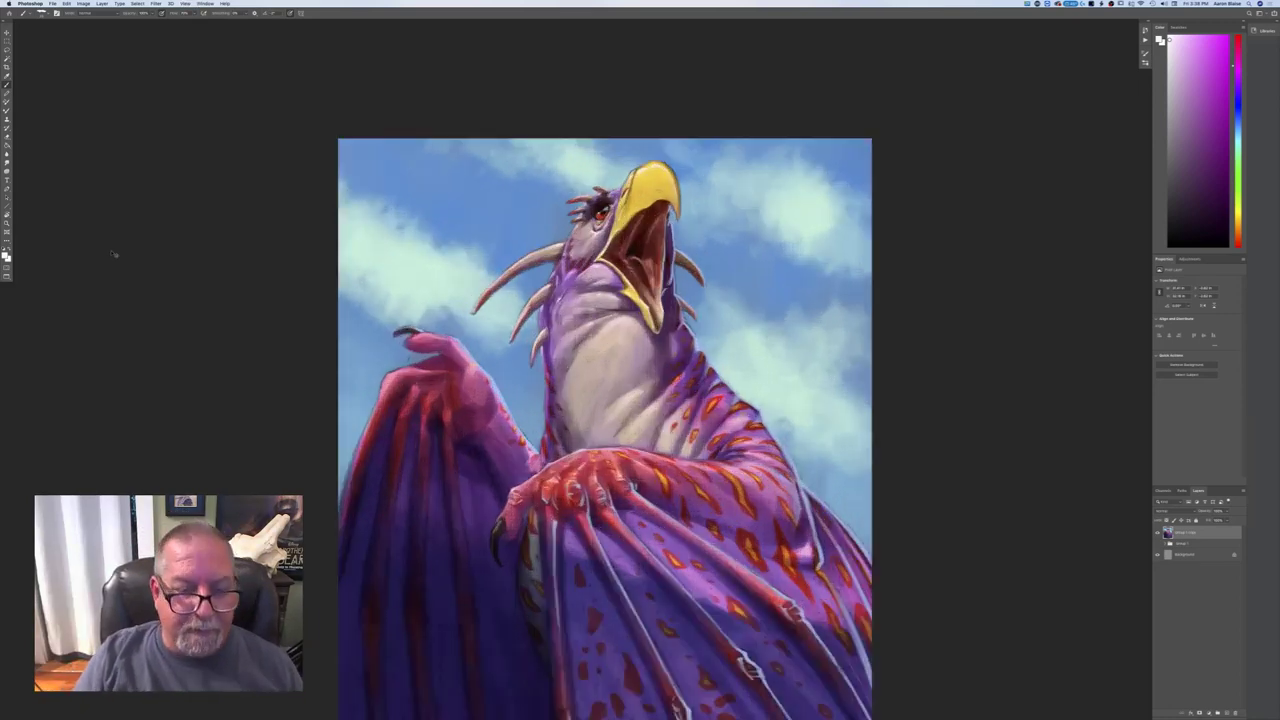
left_click(8, 258)
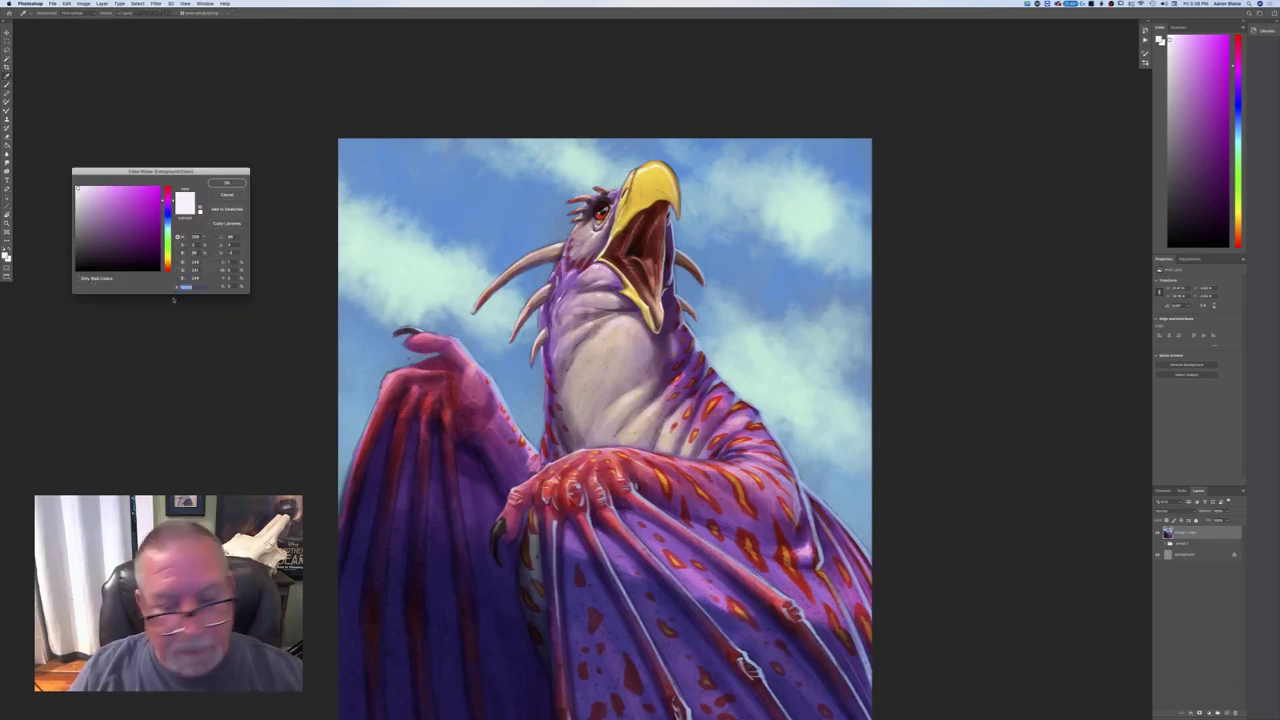
left_click(167, 220)
left_click(104, 188)
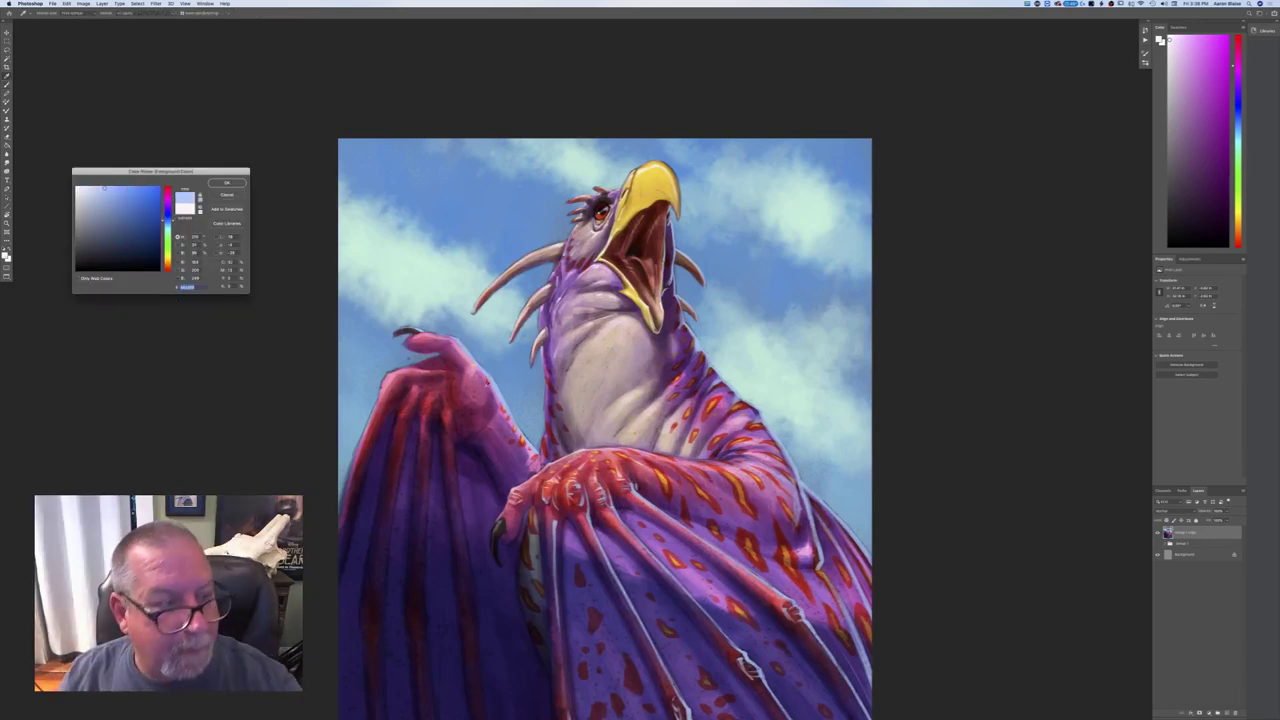
left_click(227, 183)
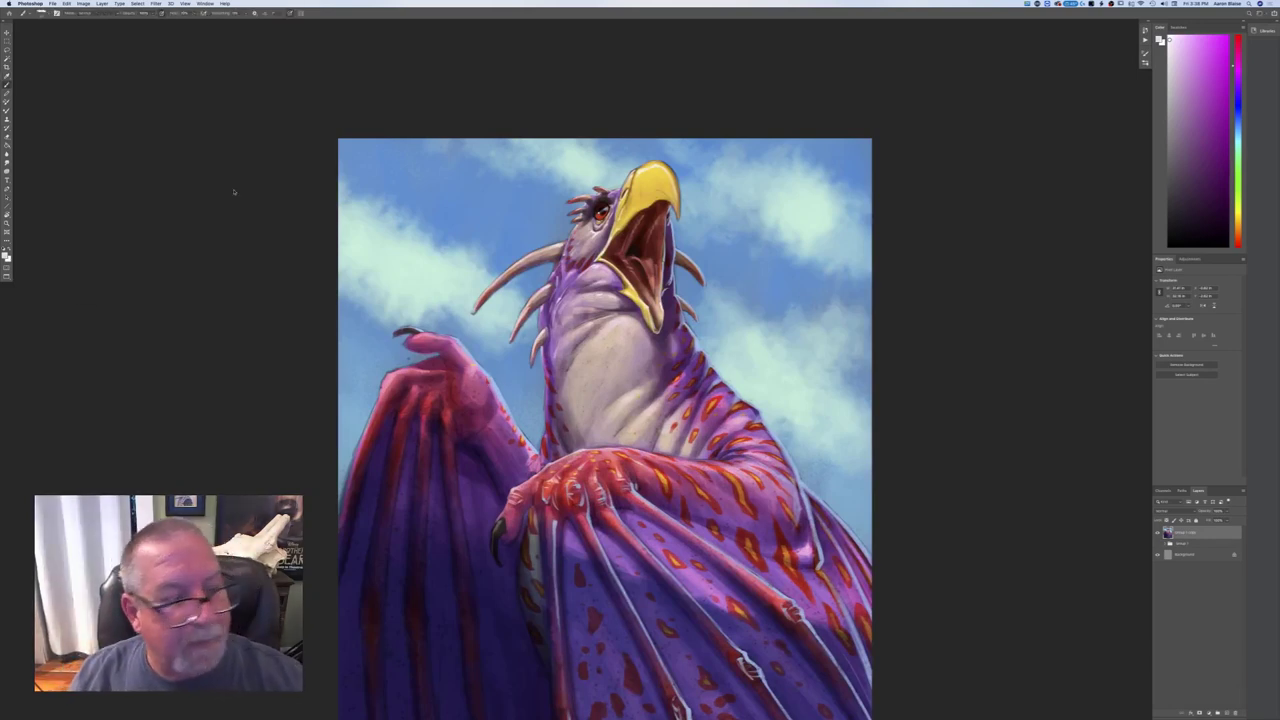
left_click(1219, 712)
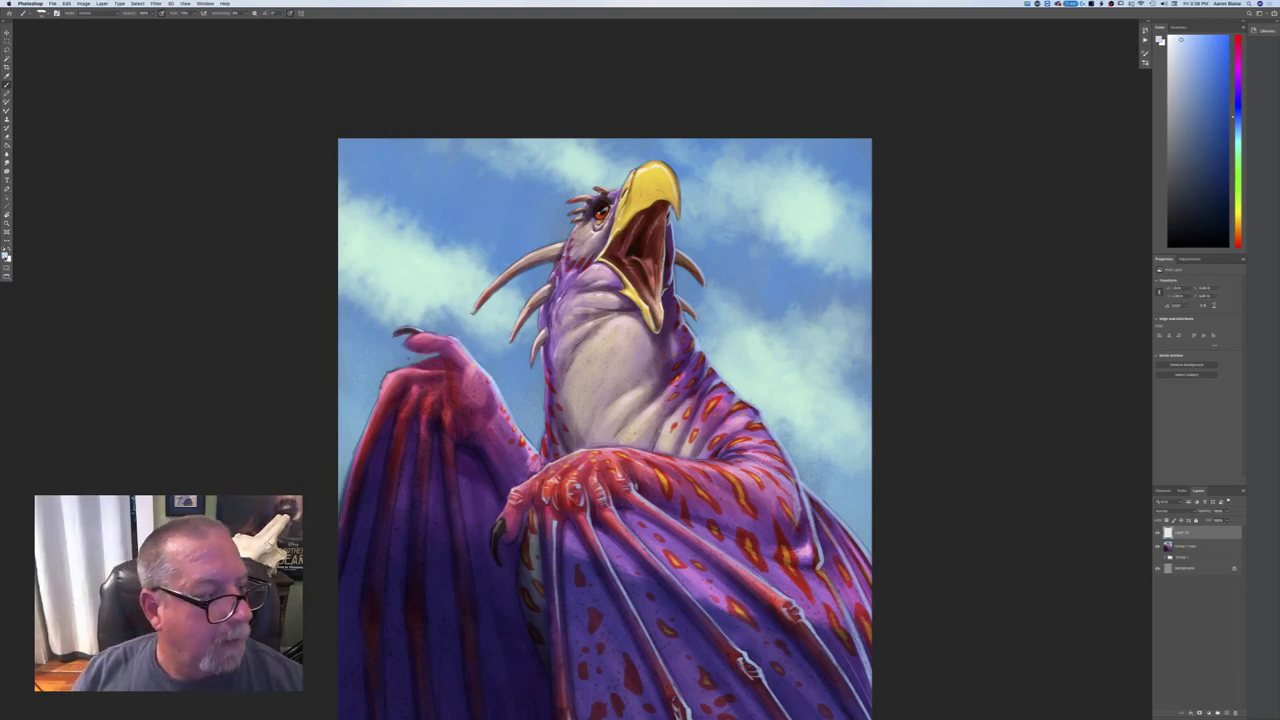
left_click(6, 255)
left_click(224, 184)
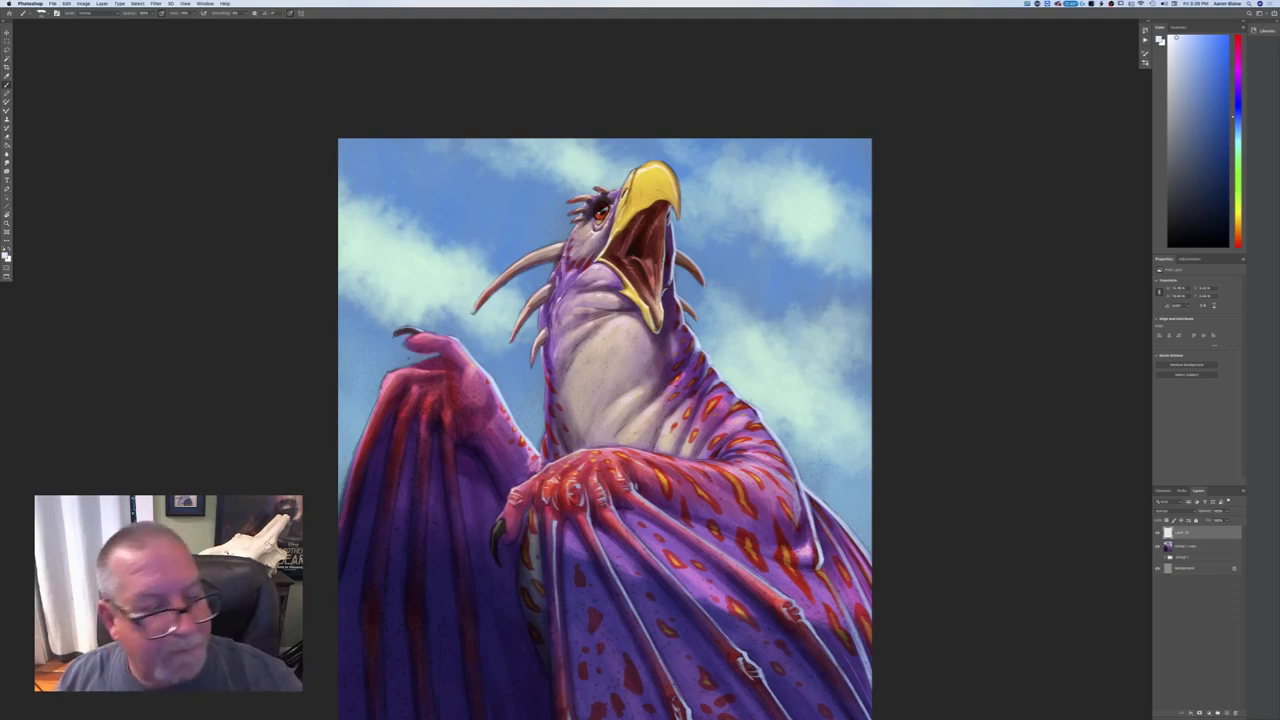
- Change the foreground colour to a muted greyish purple and review the whole painting
left_click(6, 255)
left_click(168, 200)
left_click(109, 234)
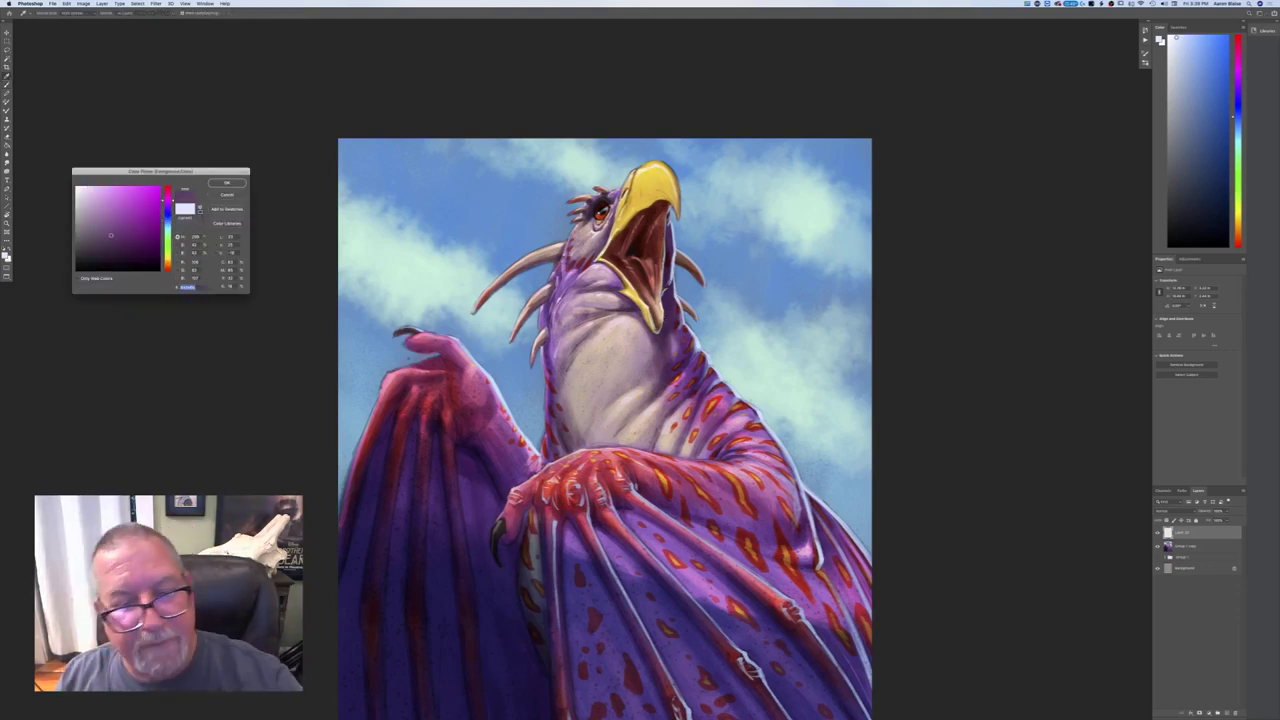
left_click(102, 223)
left_click(227, 182)
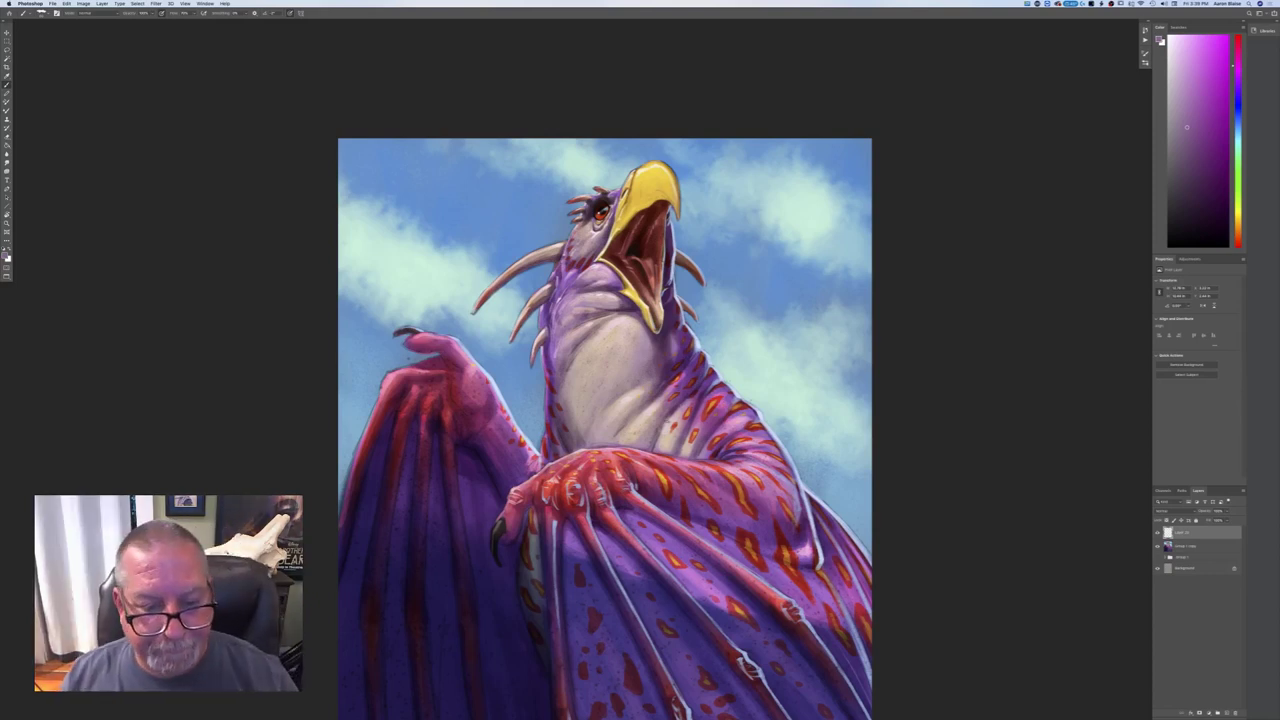
key("super+minus")
key("super+minus")
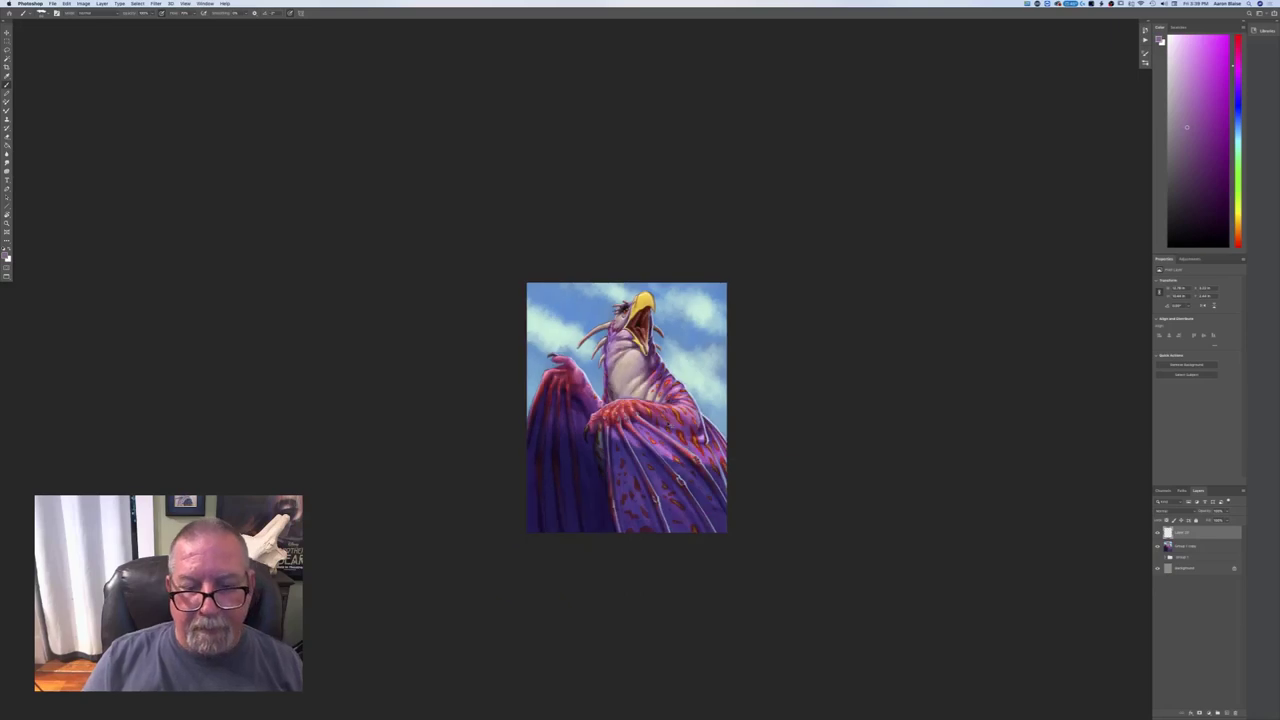
key("super+plus")
key("super+plus")
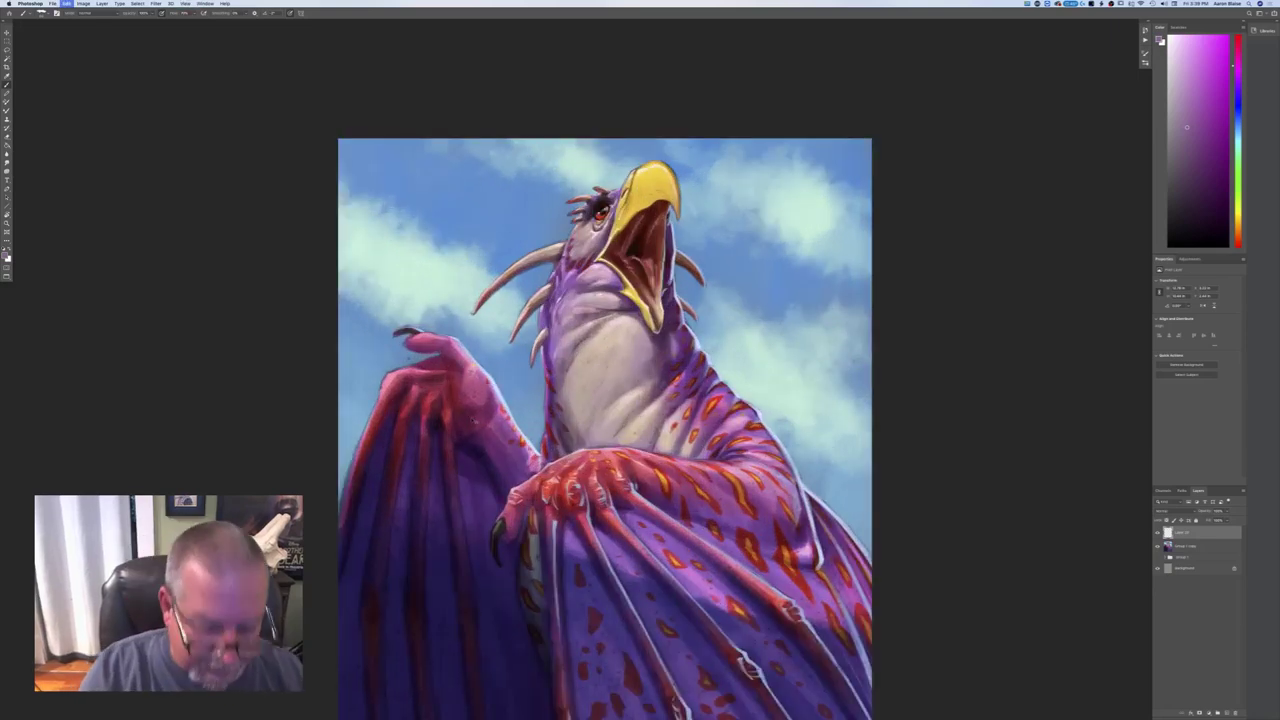
- Set the foreground colour to a light pink and paint subtle highlights on the palm and wrist of the raised hand
left_click(5, 255)
left_click_drag(478, 373, 462, 366)
key("Return")
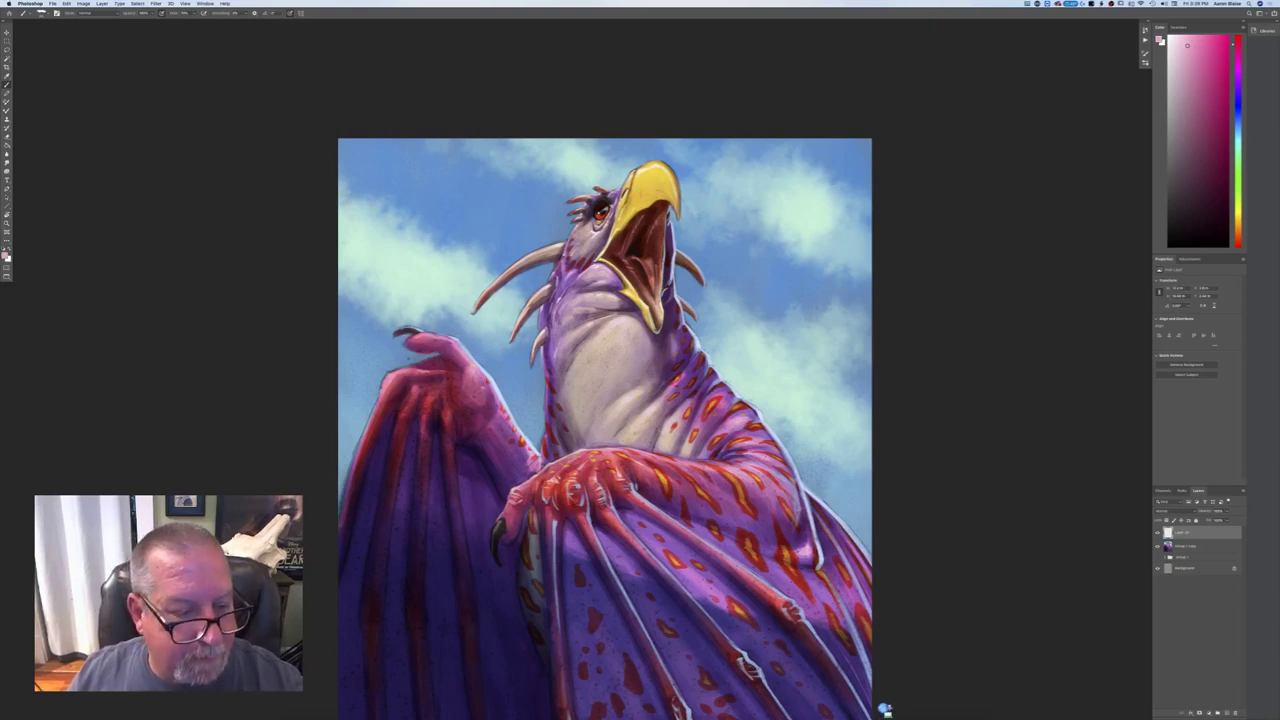
left_click_drag(452, 378, 465, 414)
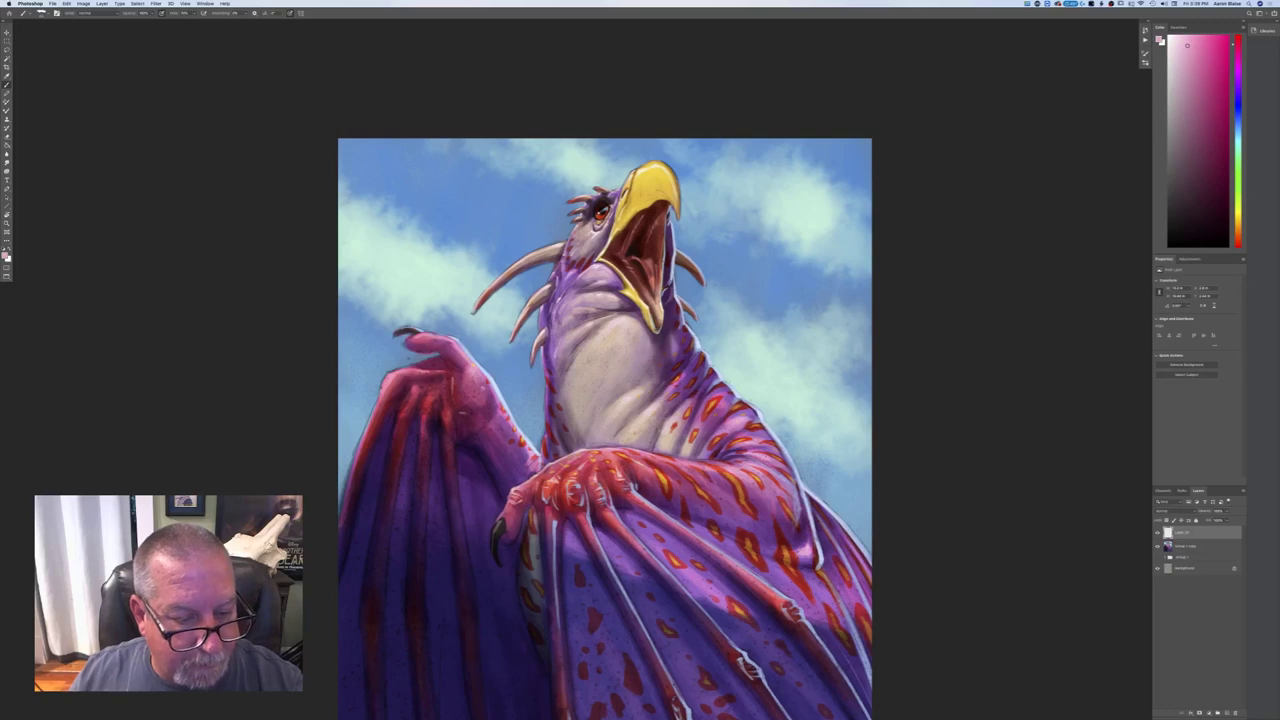
left_click_drag(449, 406, 461, 437)
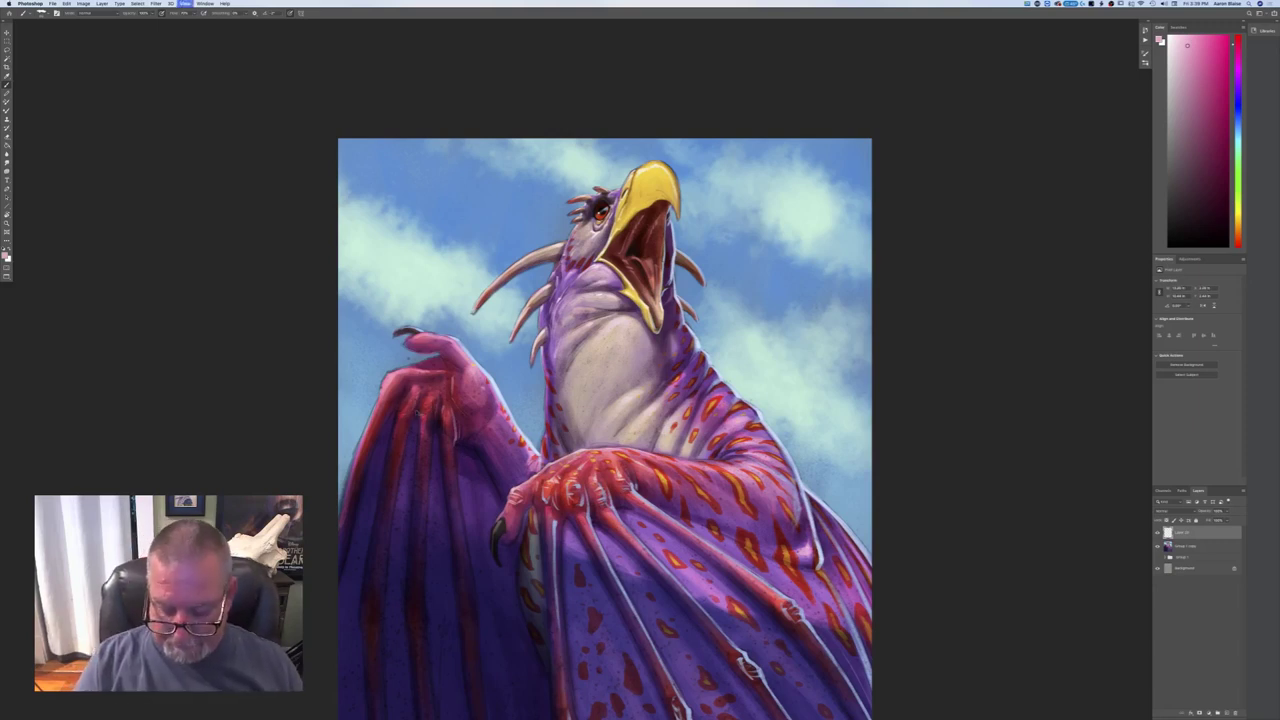
key("super+minus")
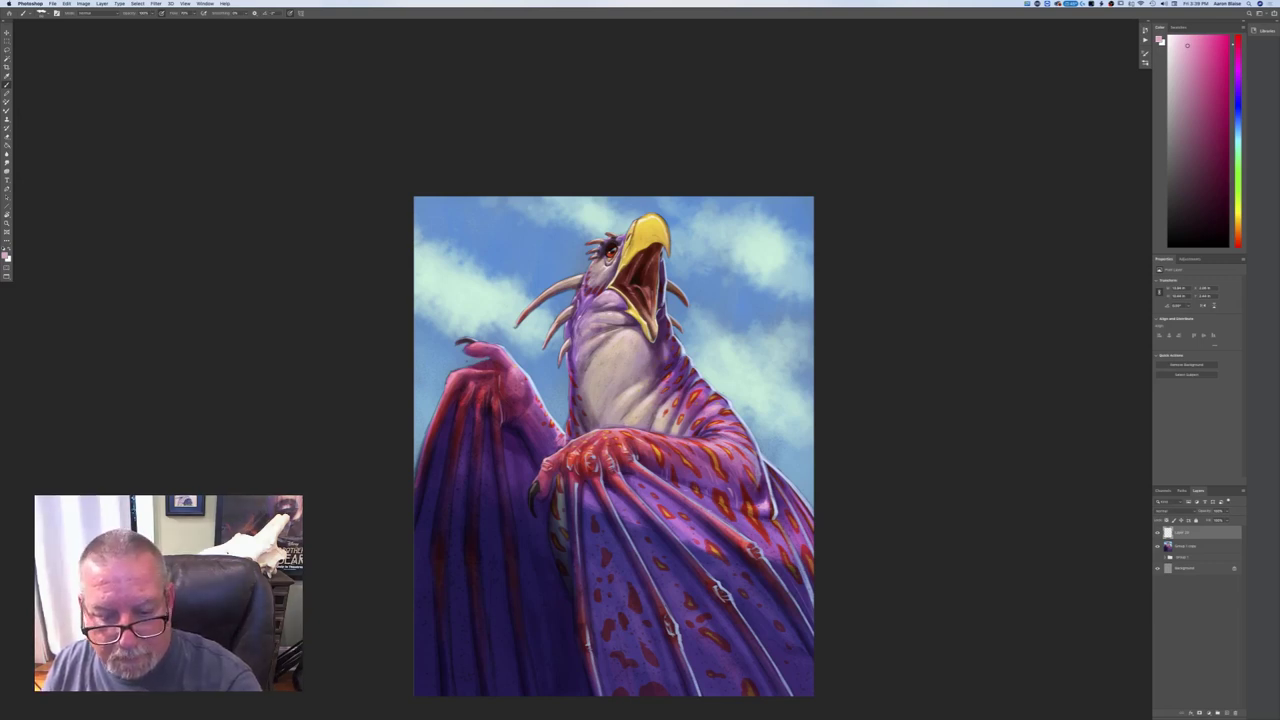
- Choose a textured sampled brush, keep the light pink foreground colour and turn off the brush's Shape Dynamics
left_click(42, 13)
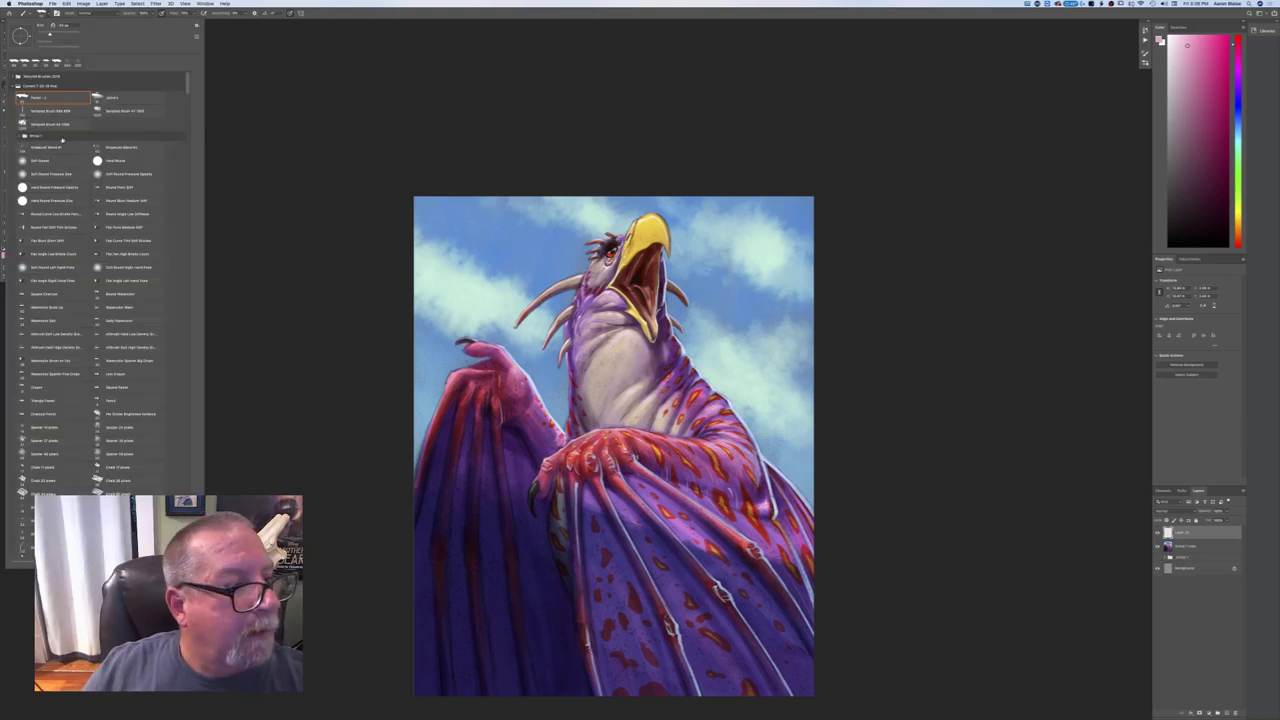
key("Return")
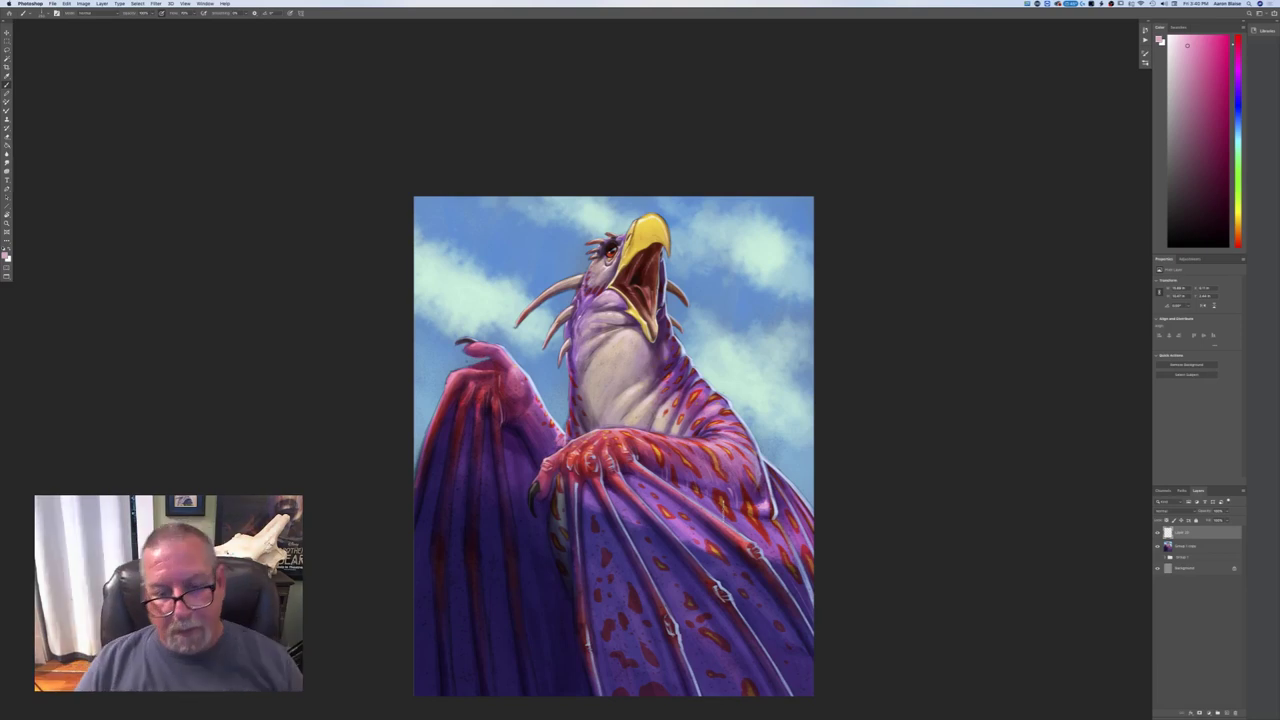
left_click(5, 255)
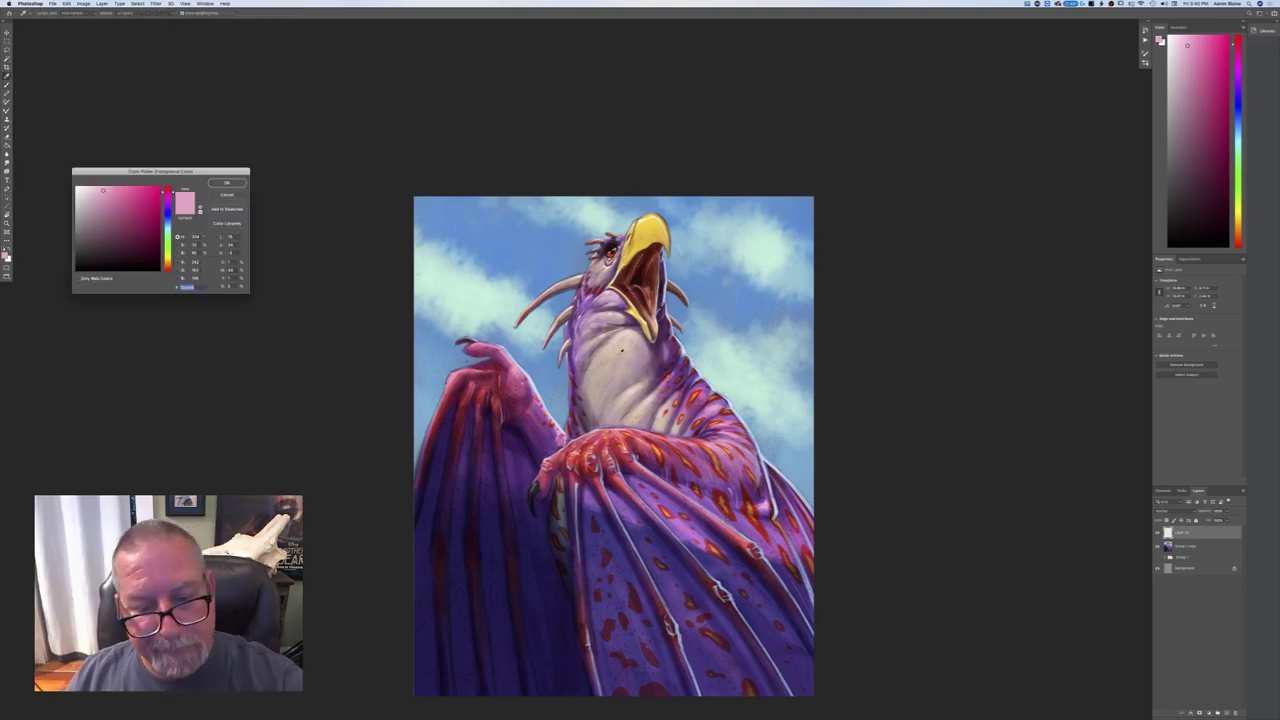
key("Return")
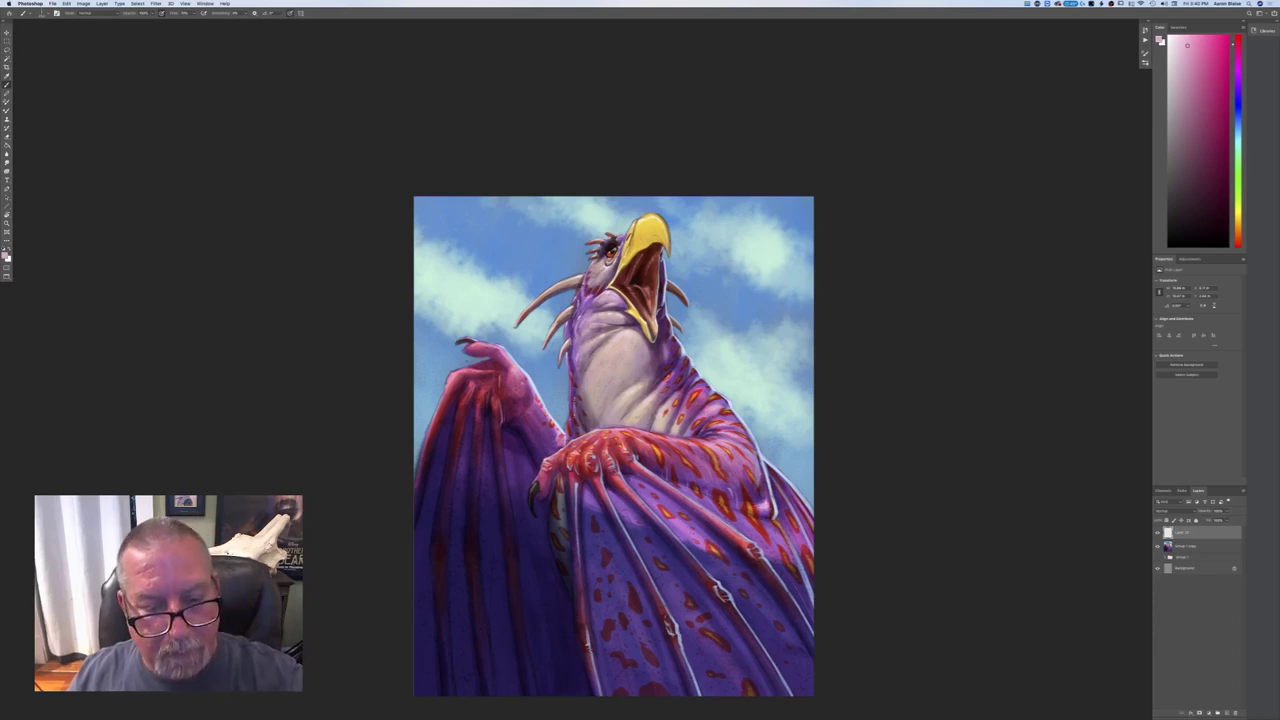
left_click(57, 13)
left_click(1035, 80)
left_click(1098, 126)
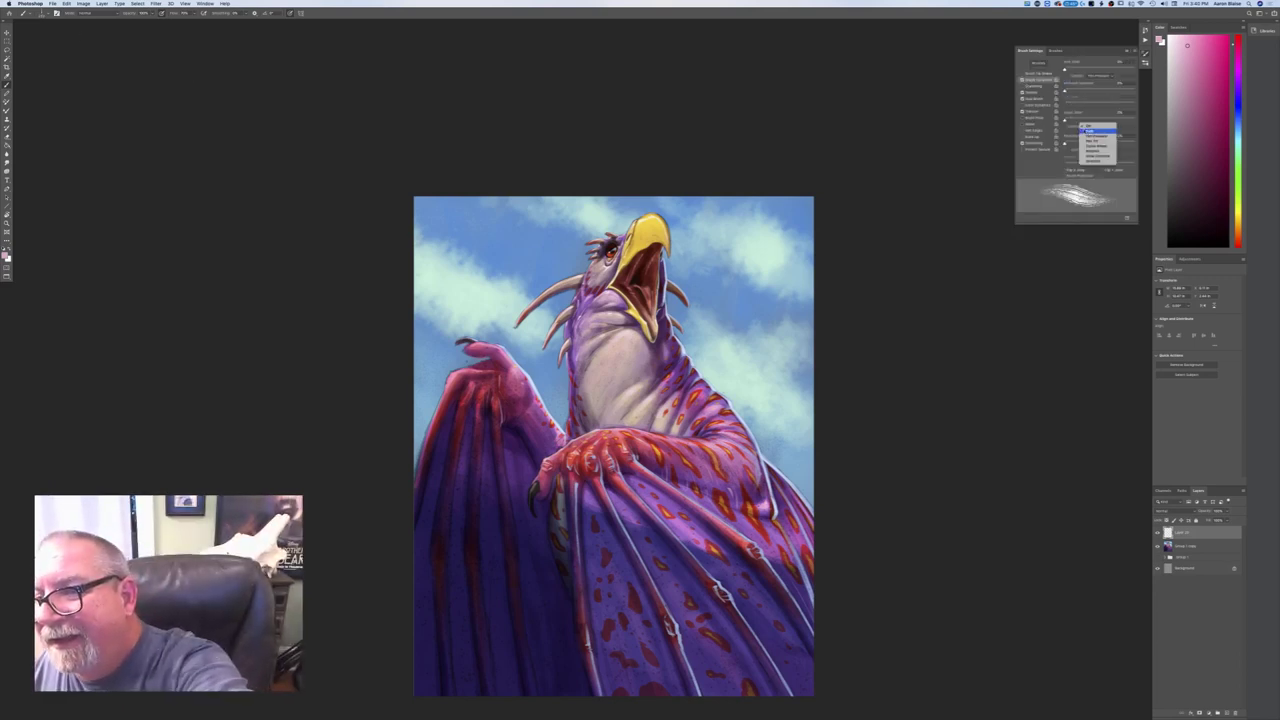
left_click(1097, 156)
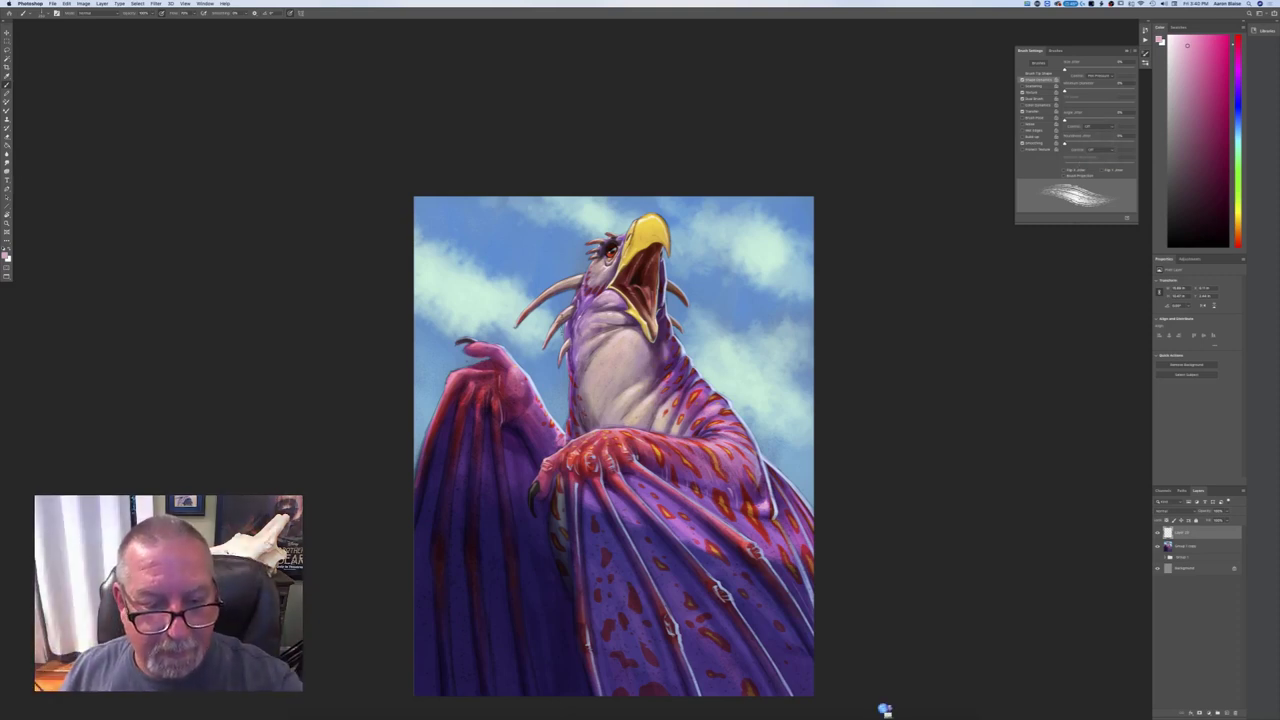
left_click(1022, 79)
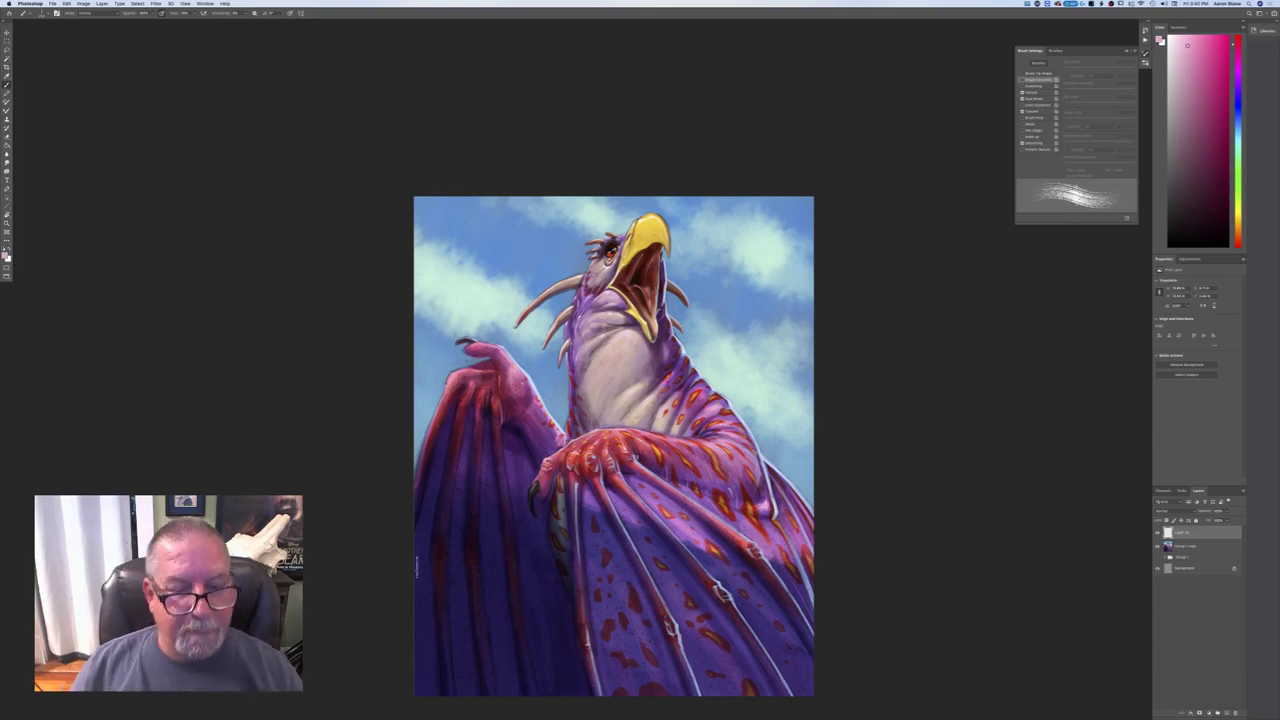
- Set the foreground colour to white
key("super+minus")
key("super+equal")
key("super+equal")
left_click(5, 255)
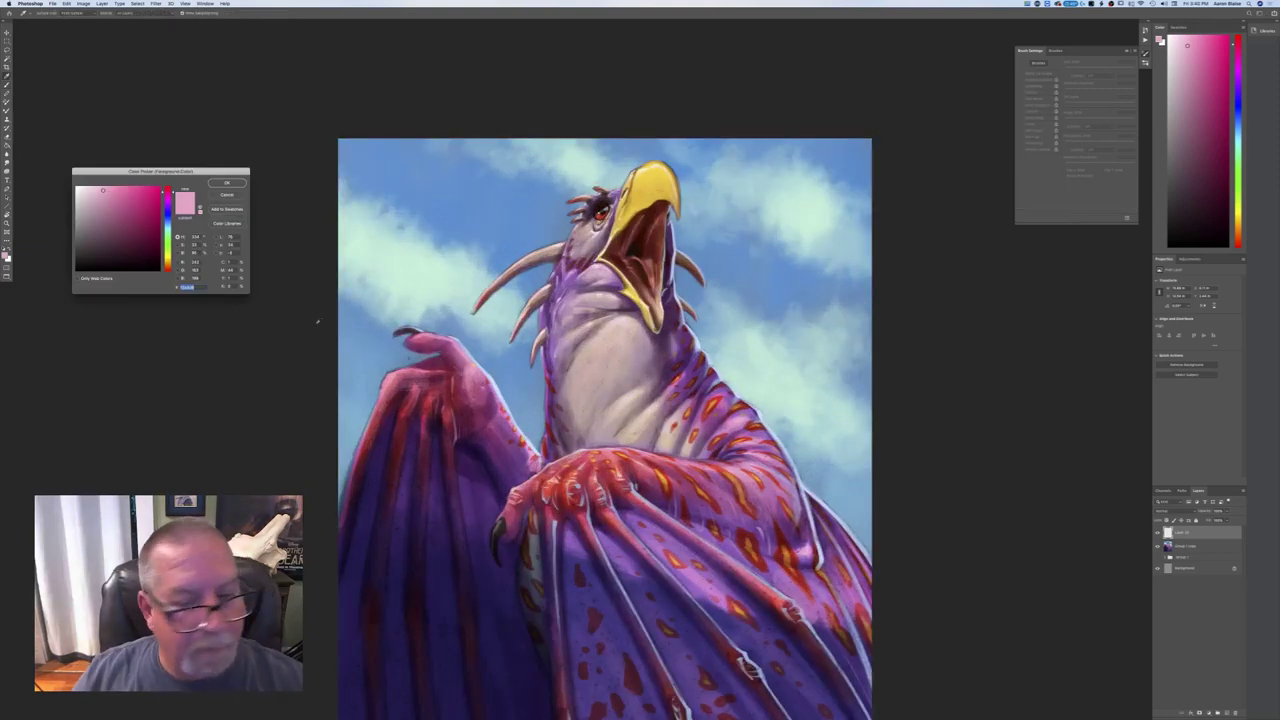
left_click(598, 341)
left_click(77, 188)
left_click(224, 184)
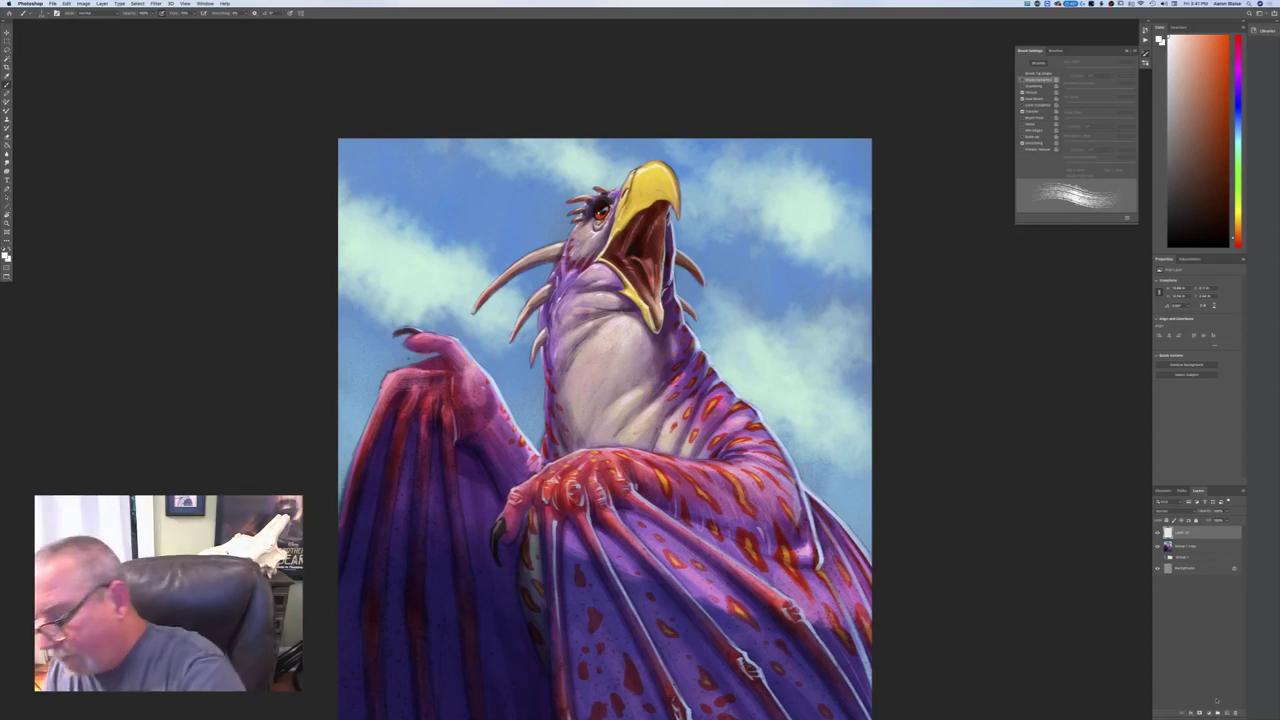
- Add another layer on top and brush white textured highlights onto the creature's throat
key("super+alt+shift+n")
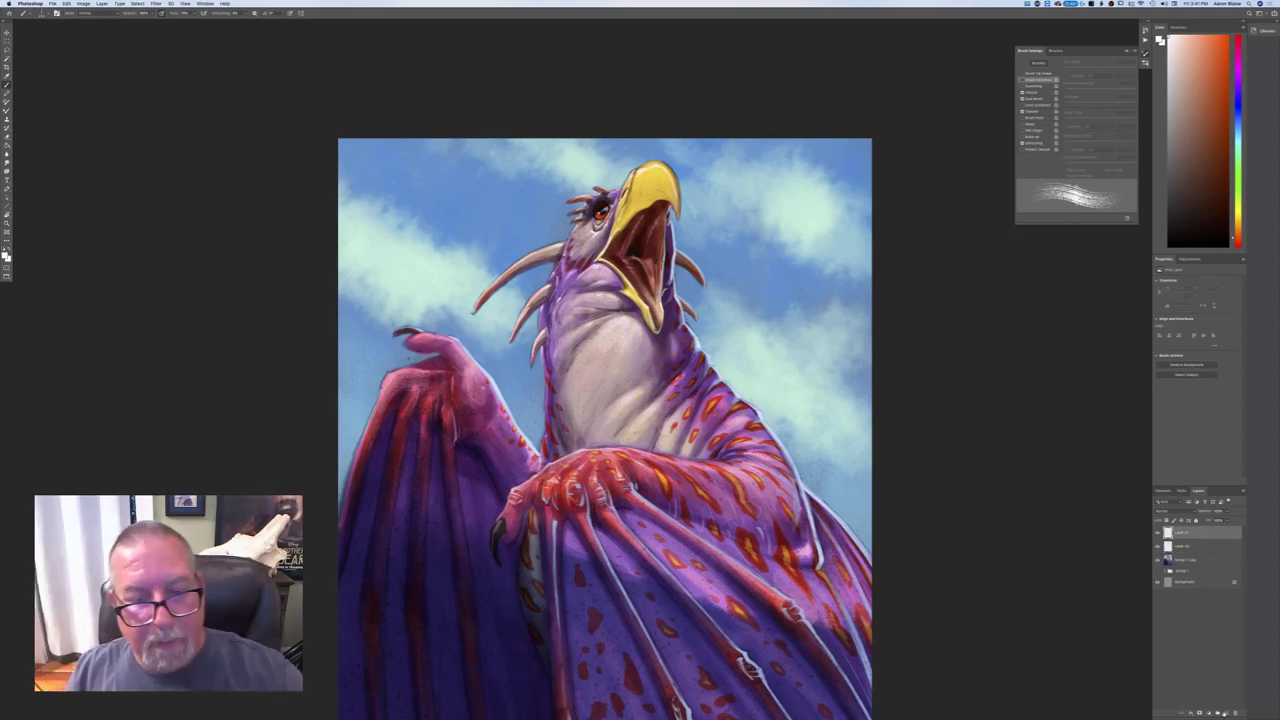
mouse_move(597, 350)
left_mouse_down()
mouse_move(608, 374)
mouse_move(576, 382)
left_mouse_up()
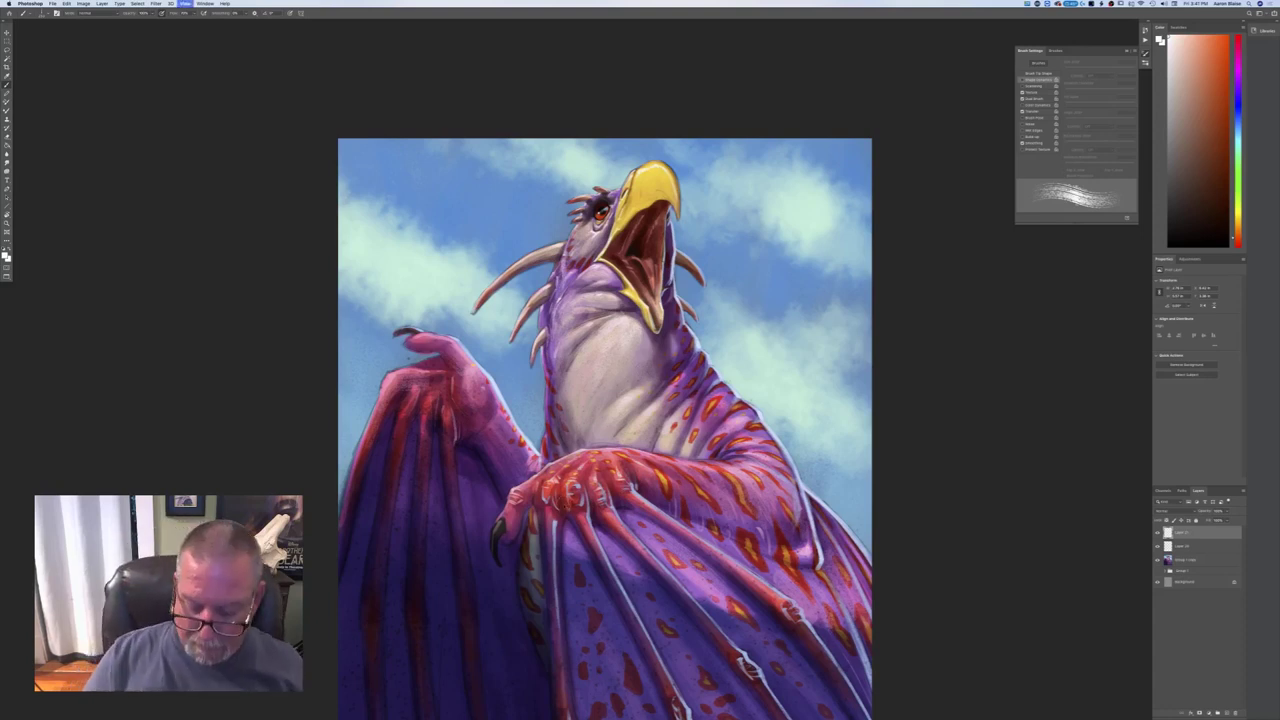
key("super+minus")
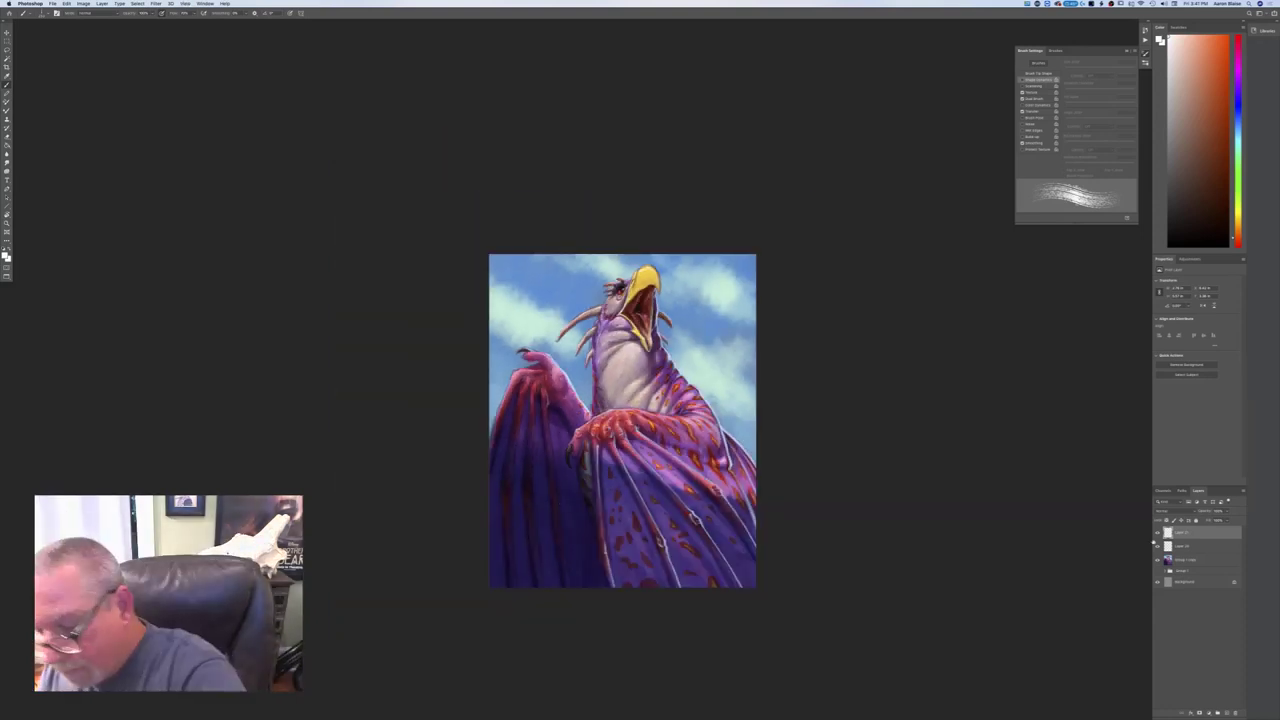
- Merge the two detail layers with the merged group copy, and duplicate the resulting layer
left_click(1173, 561, "shift")
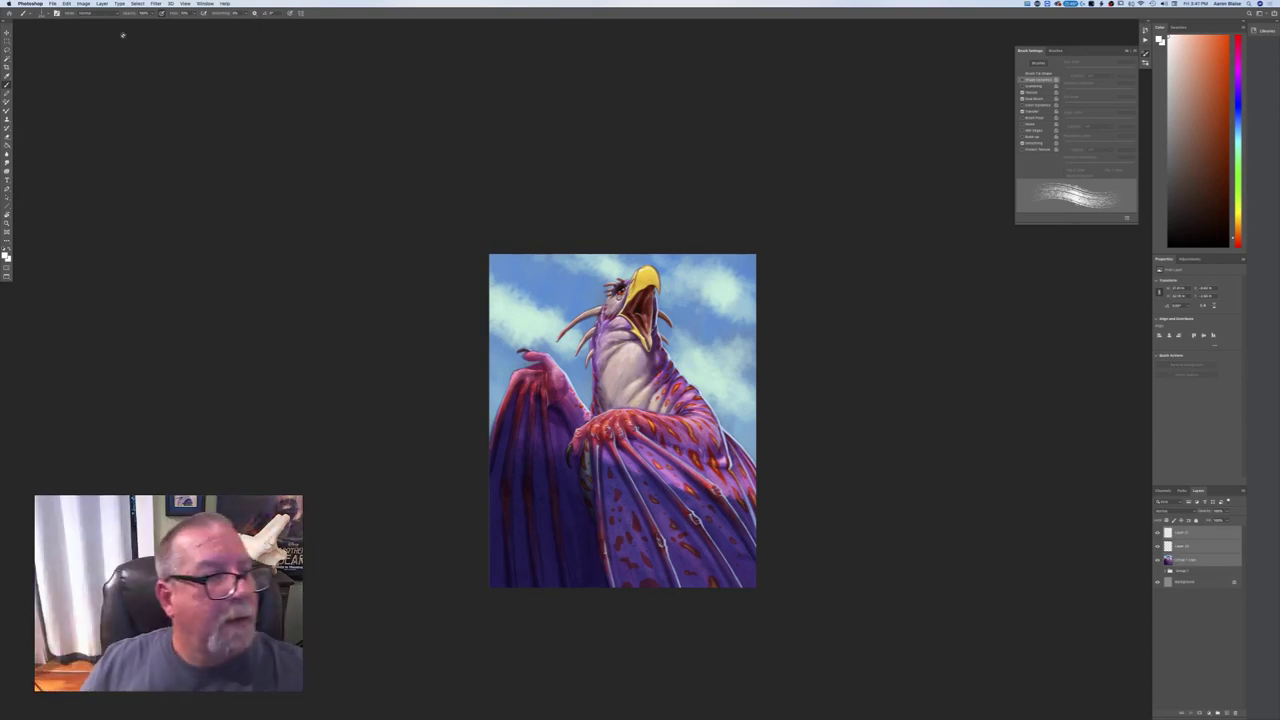
left_click(101, 4)
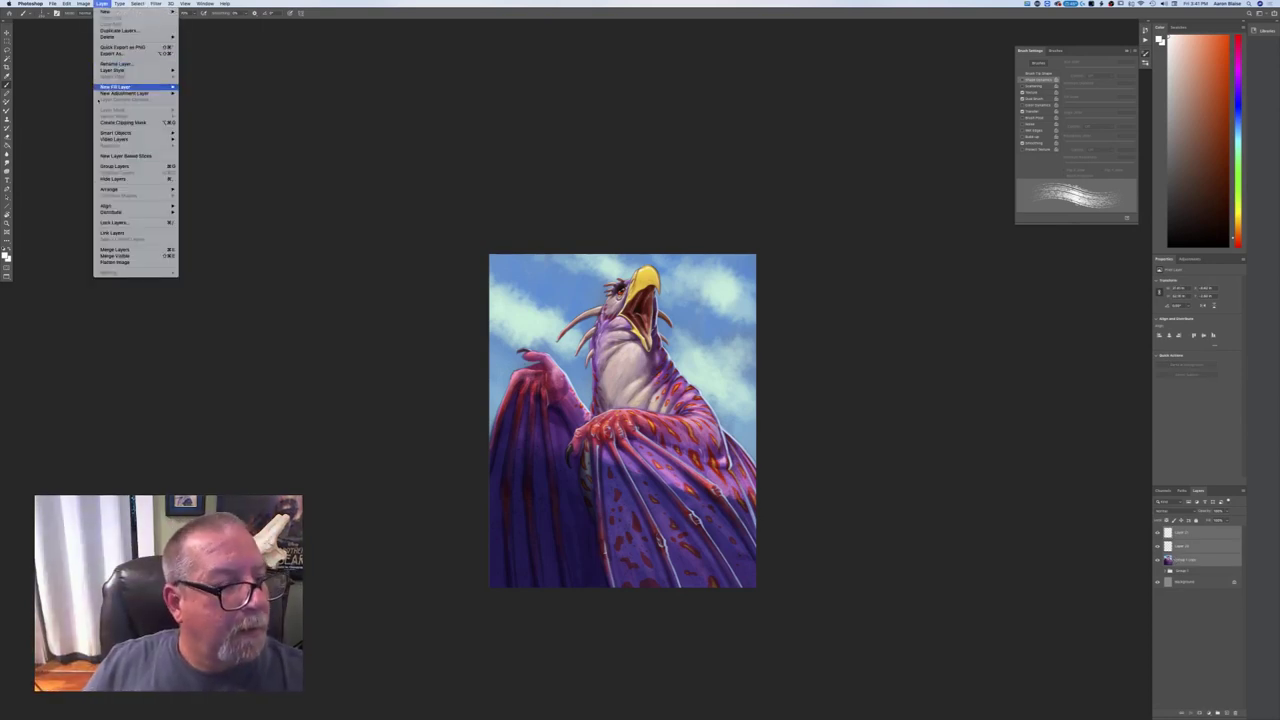
left_click(106, 249)
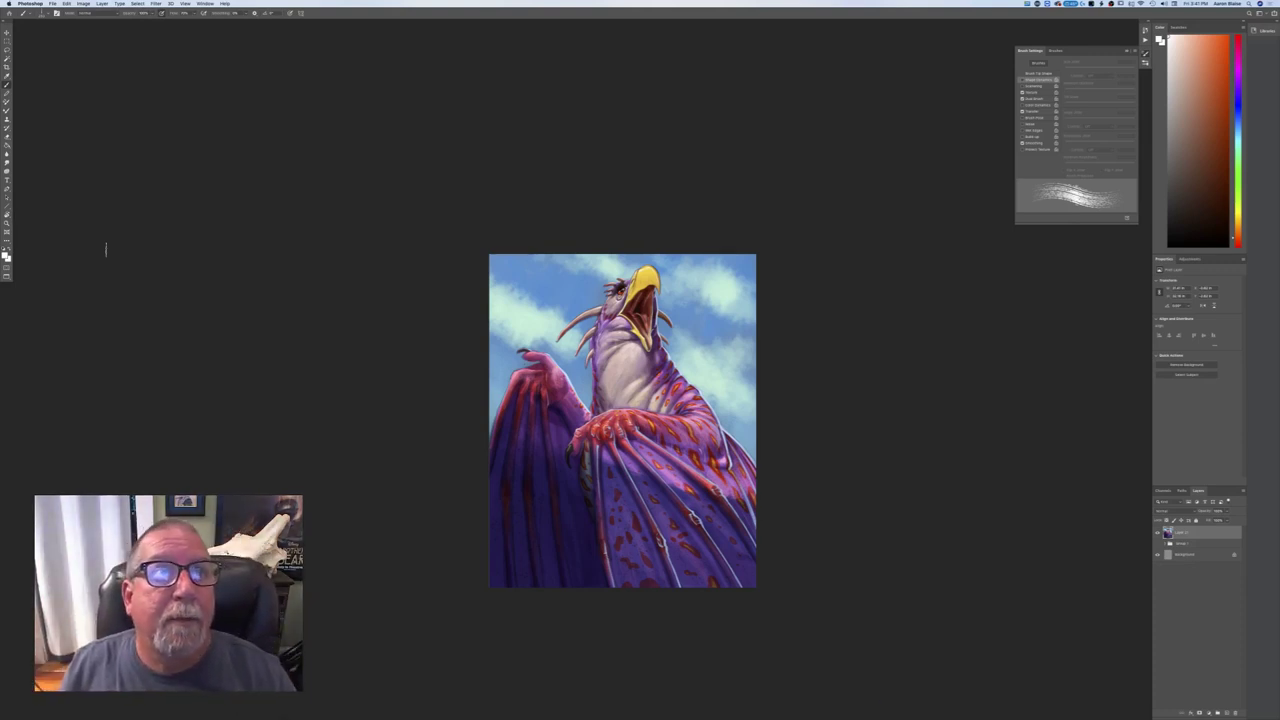
left_click_drag(1189, 536, 1226, 709)
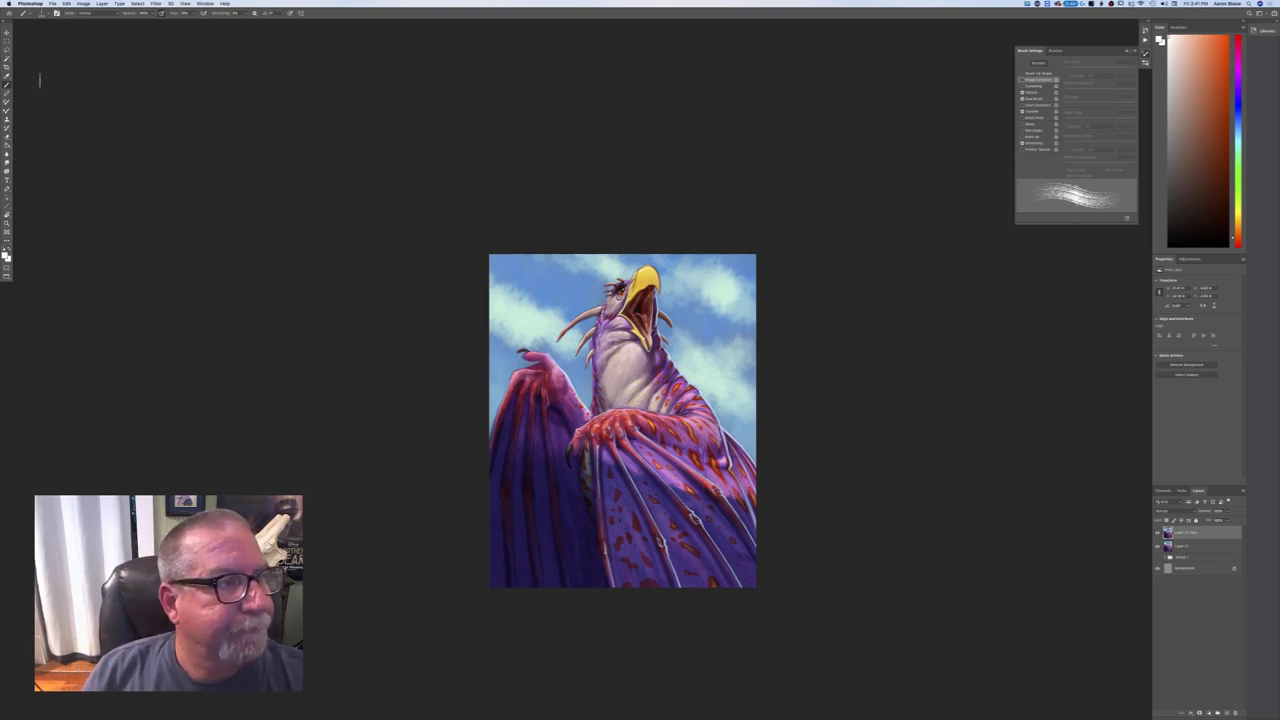
- Switch to a soft round brush and set its blending mode to Color Dodge
left_click(45, 13)
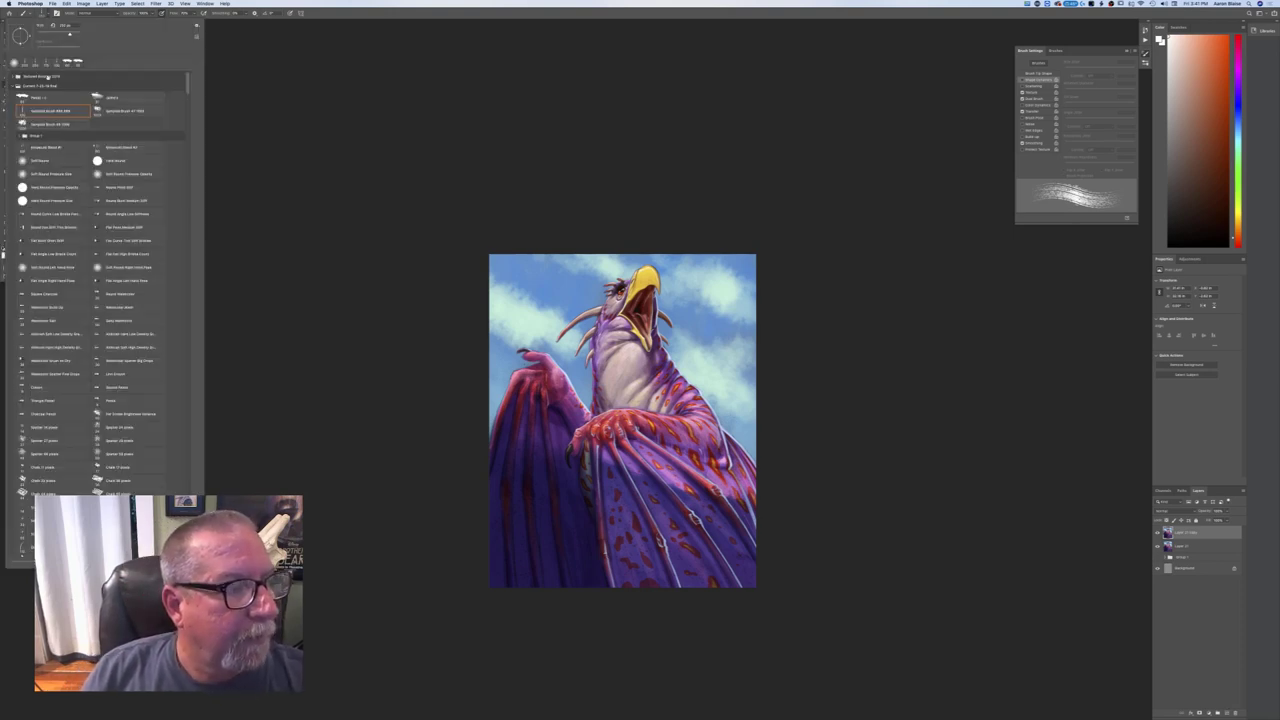
left_click(238, 212)
left_click(85, 13)
left_click(88, 76)
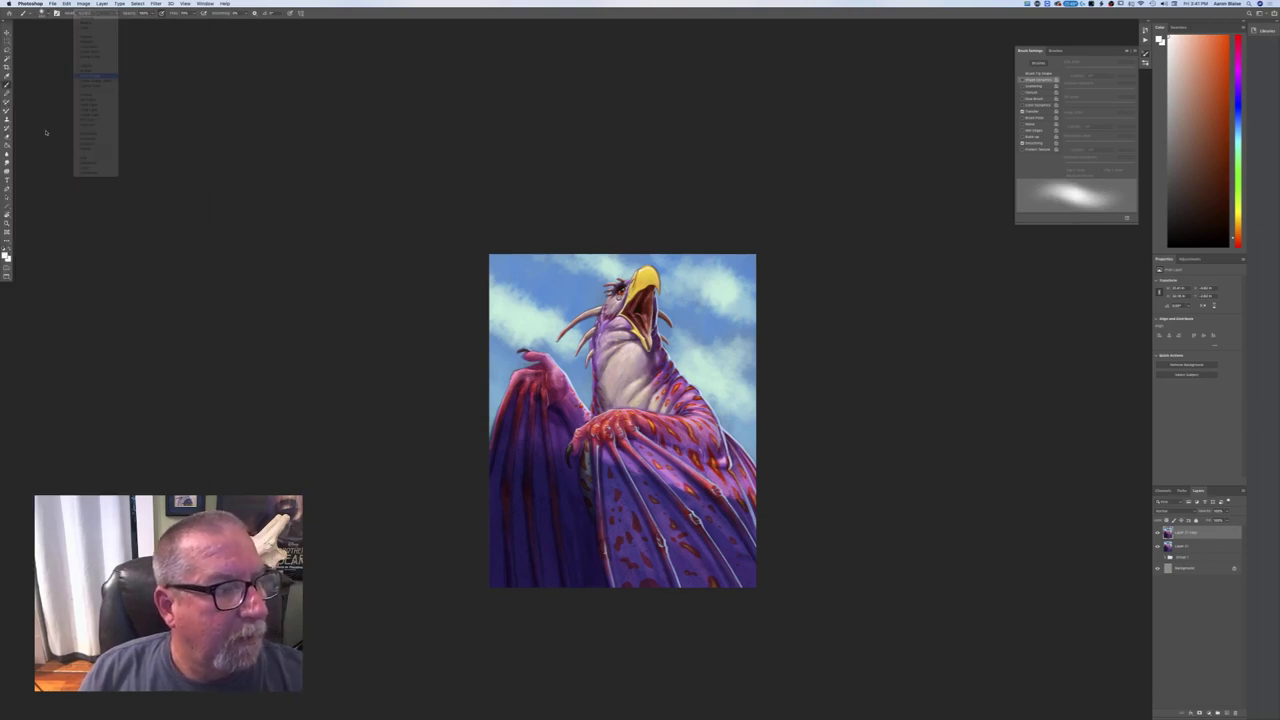
- Set the foreground colour to a pale, warm yellow
left_click(6, 255)
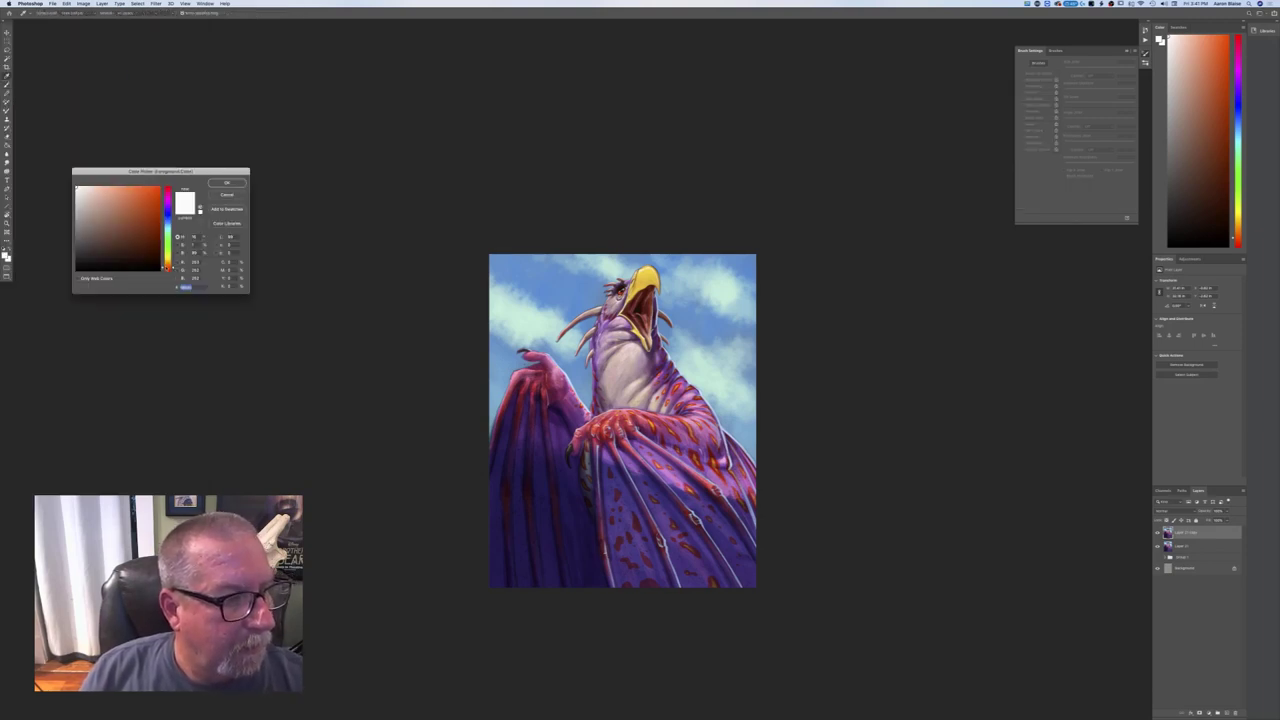
left_click(168, 262)
left_click(227, 183)
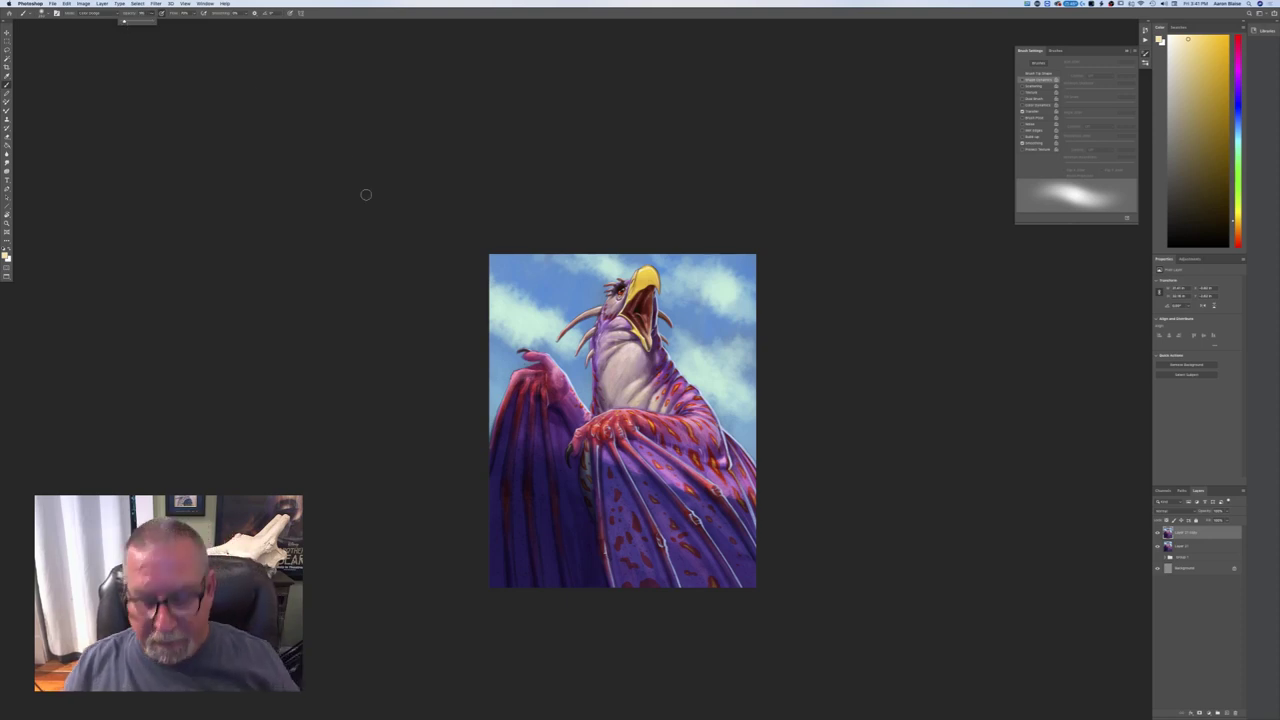
- Brush a soft, warm Color Dodge glow along the upper edge of the raised wing and its wrist
key("super+equal")
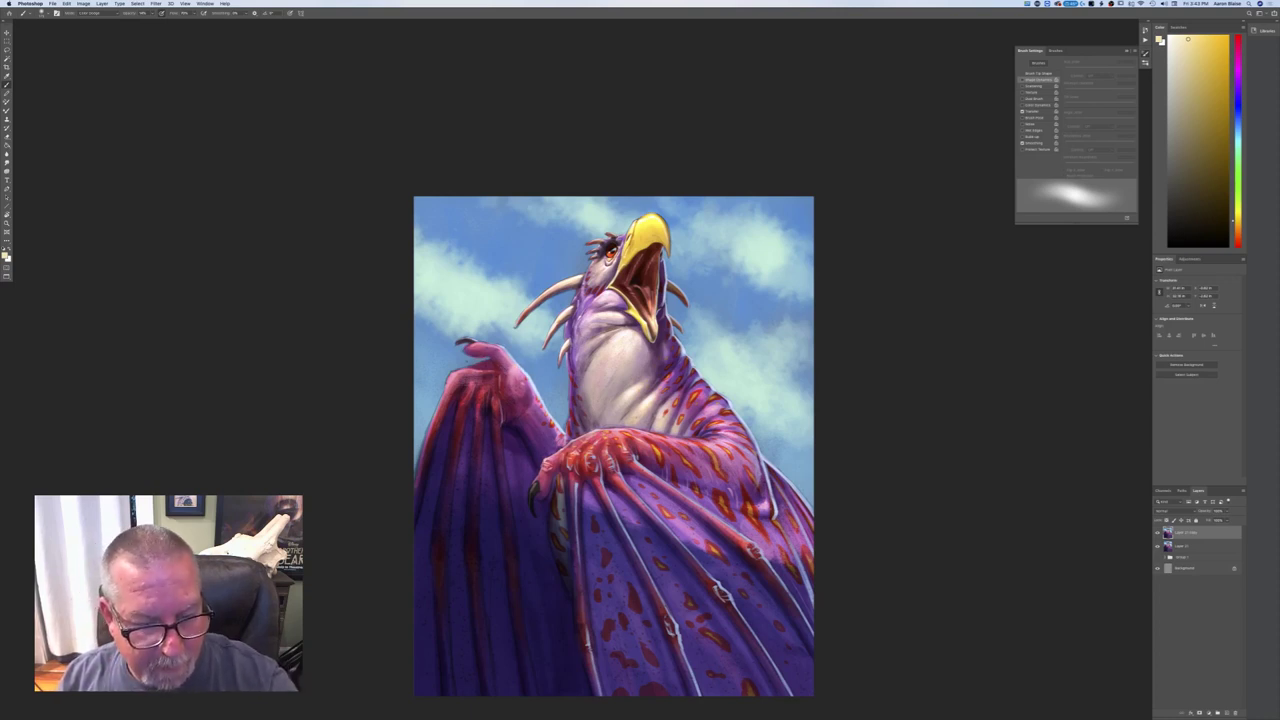
left_click_drag(463, 372, 440, 402)
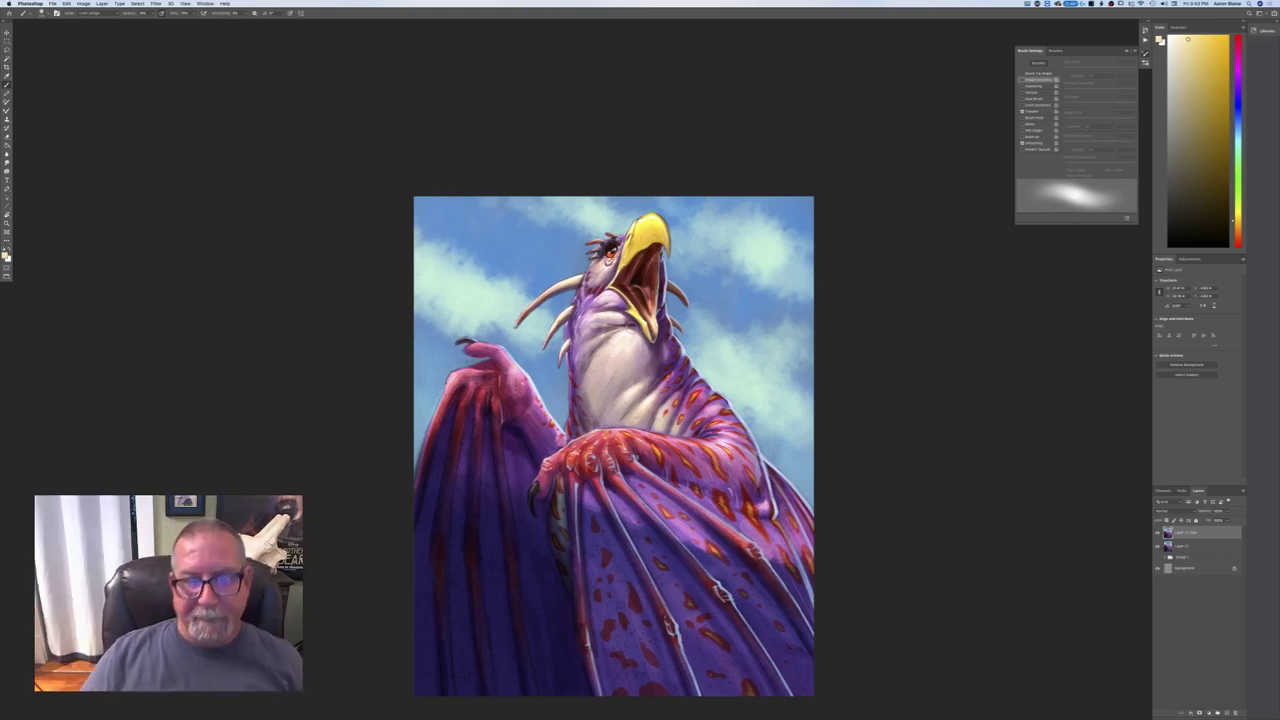
key("super+minus")
key("super+minus")
key("super+plus")
key("super+plus")
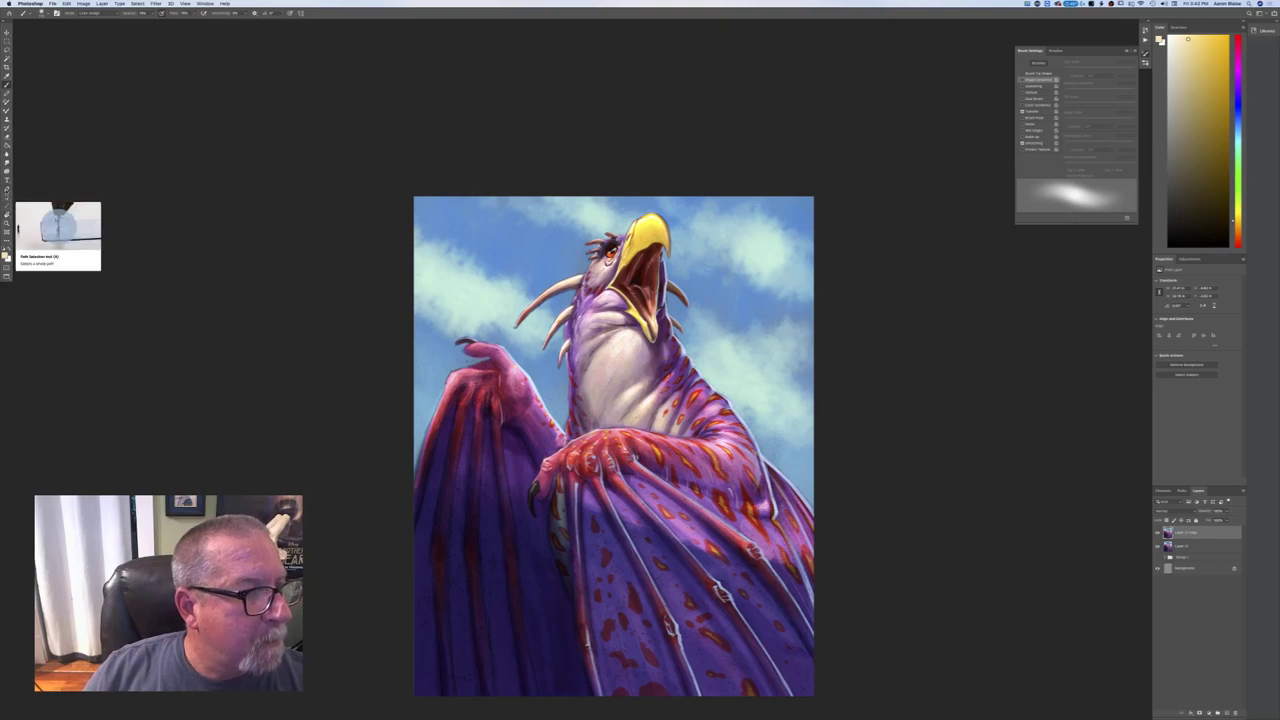
- Switch to the Smudge tool and give it a textured, bristly sampled brush tip
left_click(7, 162)
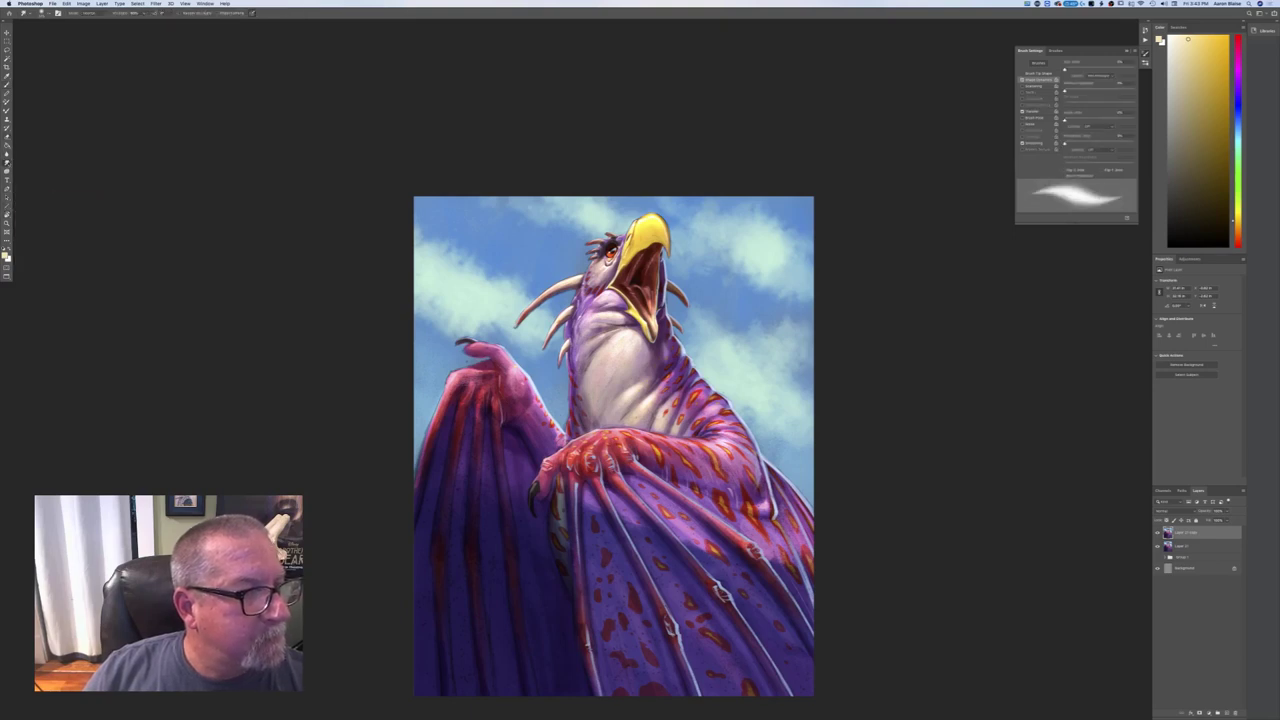
left_click(24, 13)
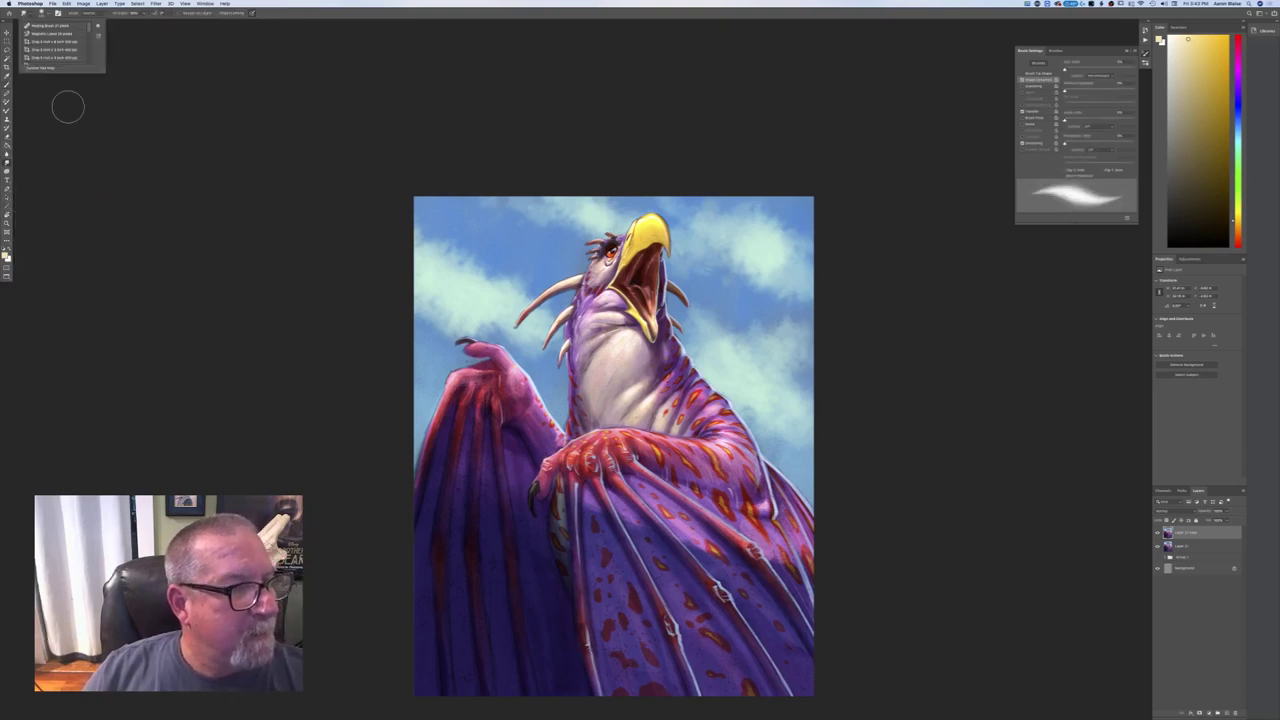
left_click(41, 12)
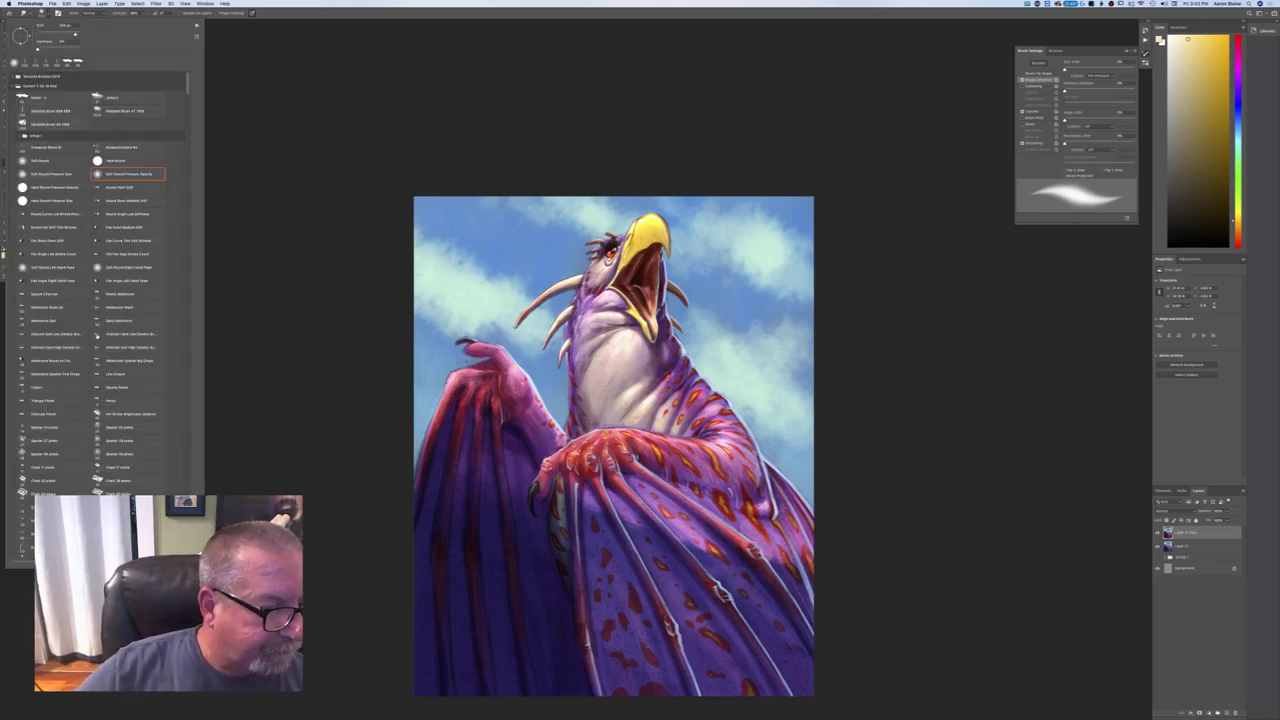
scroll(95, 290, "down", 10)
scroll(95, 280, "down", 10)
scroll(95, 290, "down", 10)
scroll(95, 290, "down", 10)
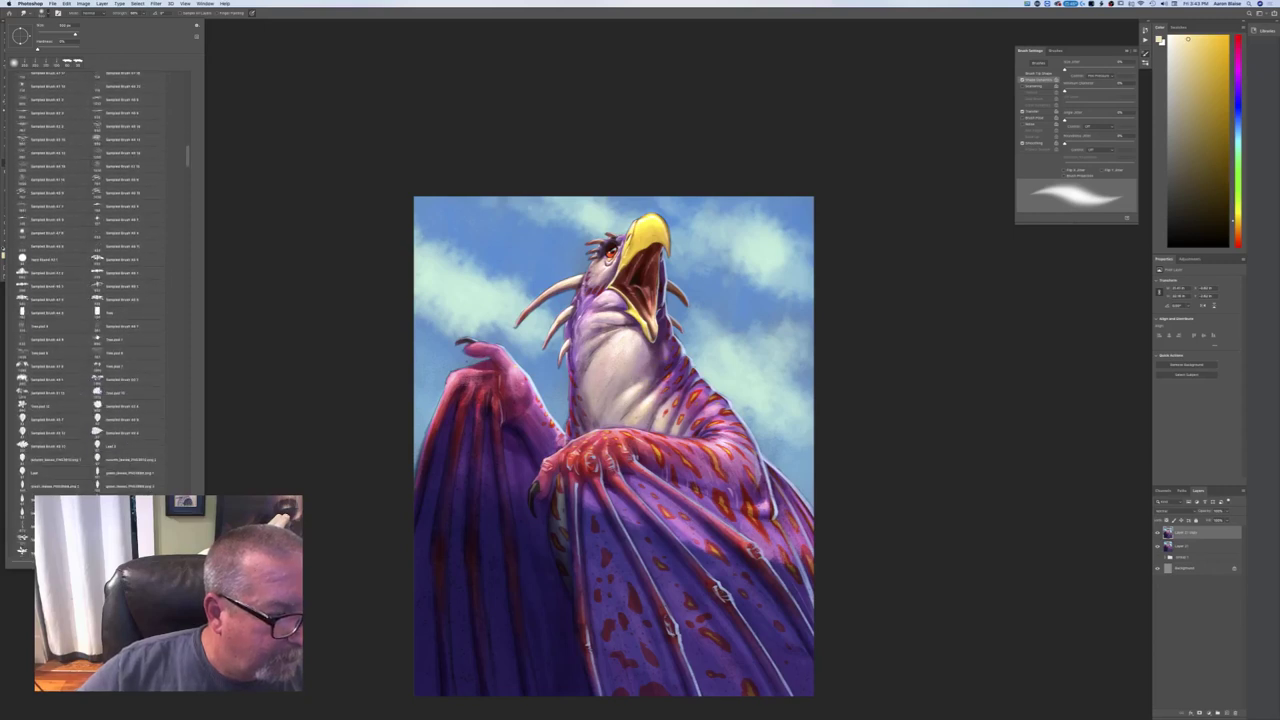
scroll(69, 414, "down", 5)
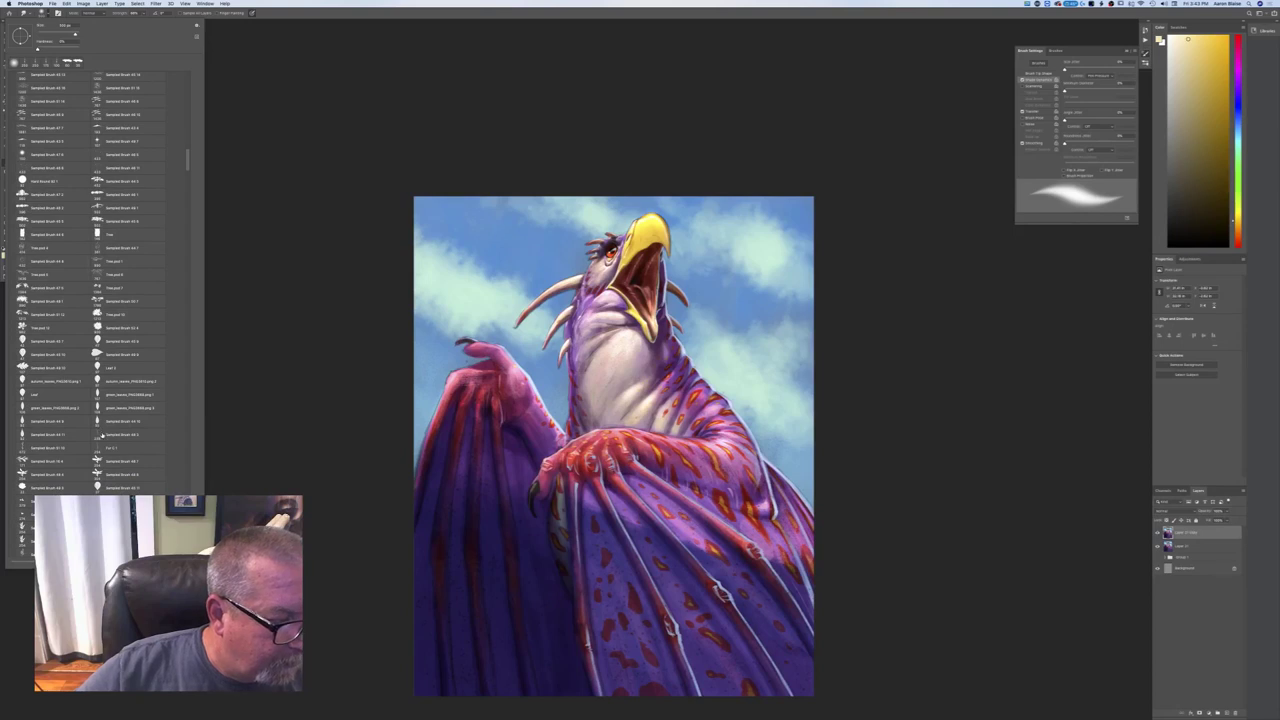
left_click(102, 436)
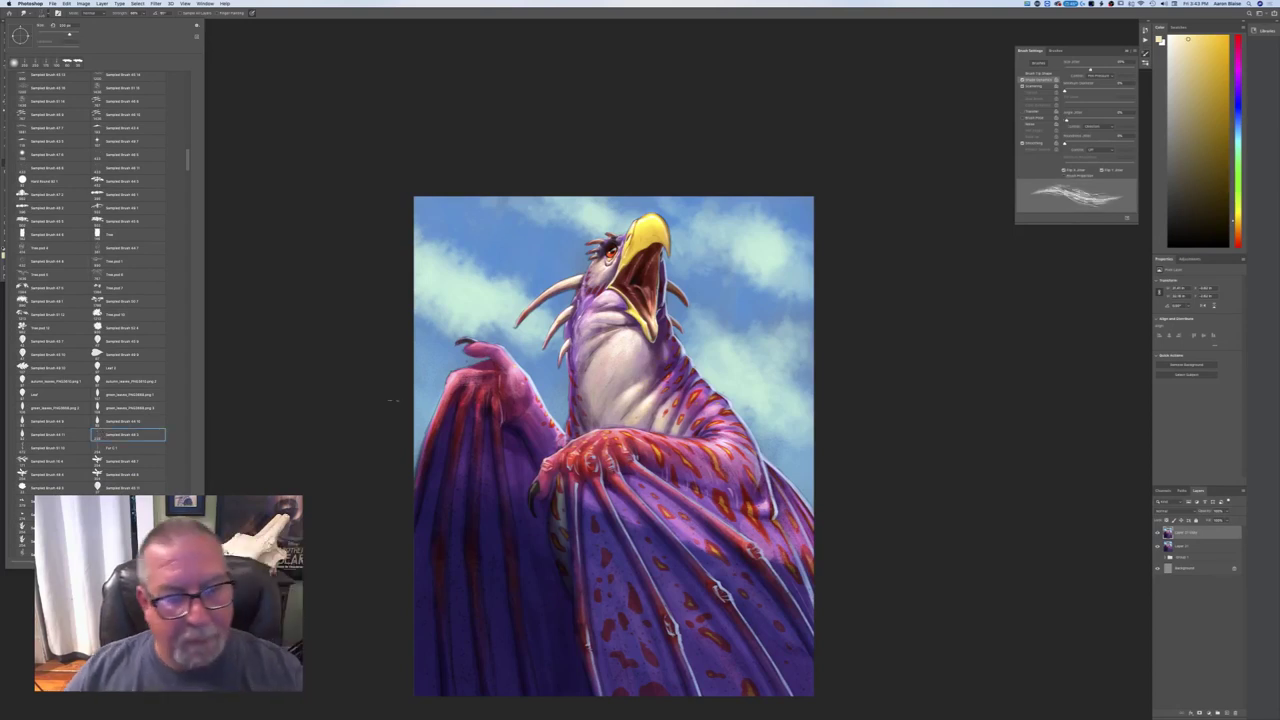
left_click(393, 400)
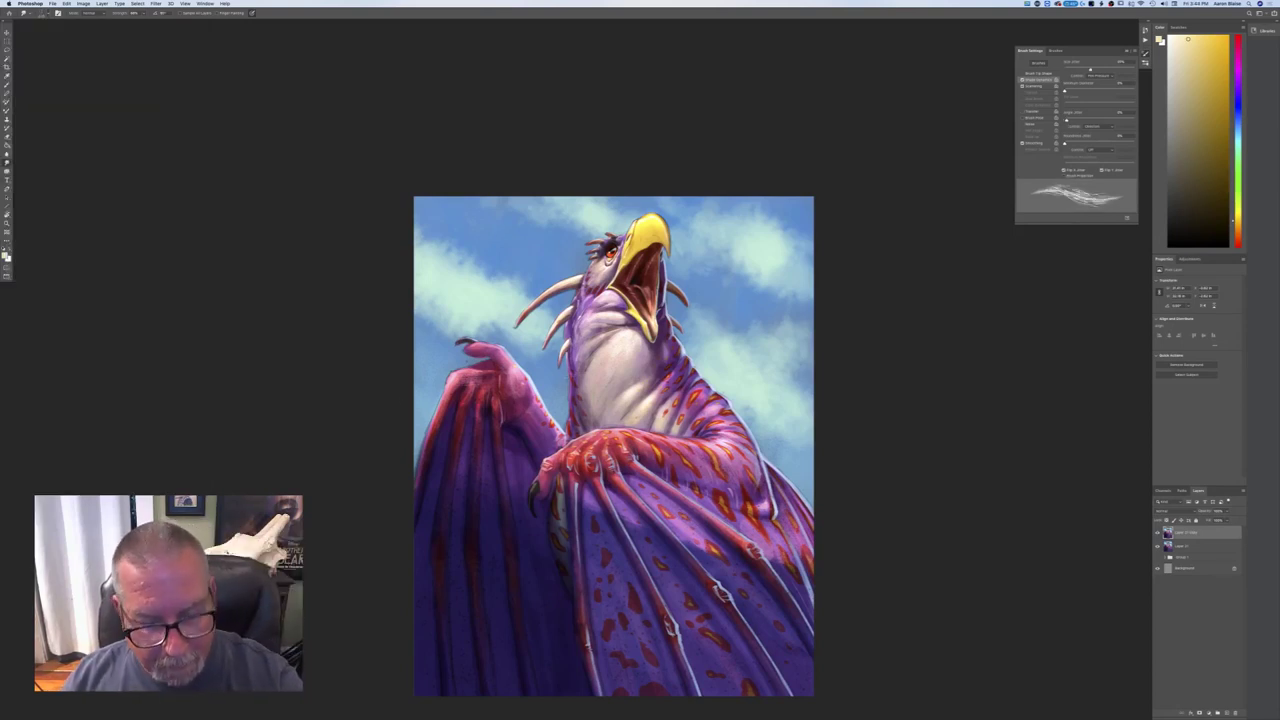
- Smudge the creature's outer edges along the wing, neck and shoulder to soften them into the sky
key("super+equal")
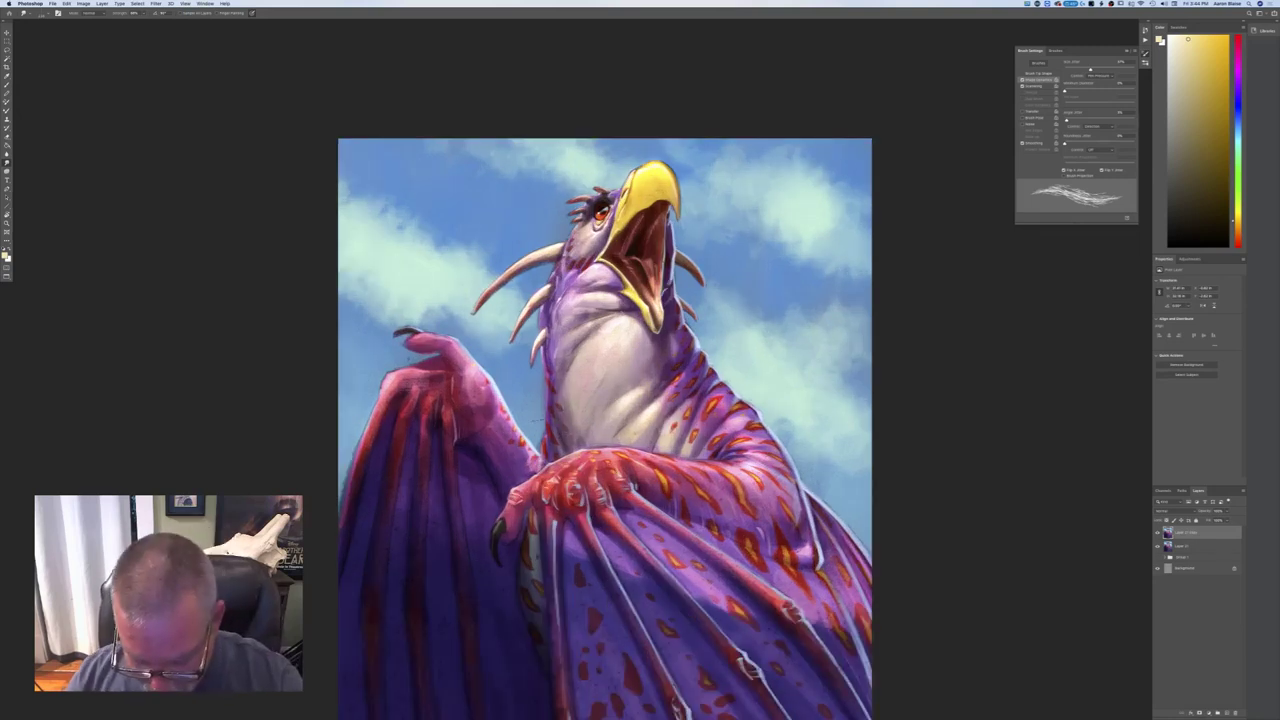
key("super+equal")
left_click_drag(503, 421, 518, 317)
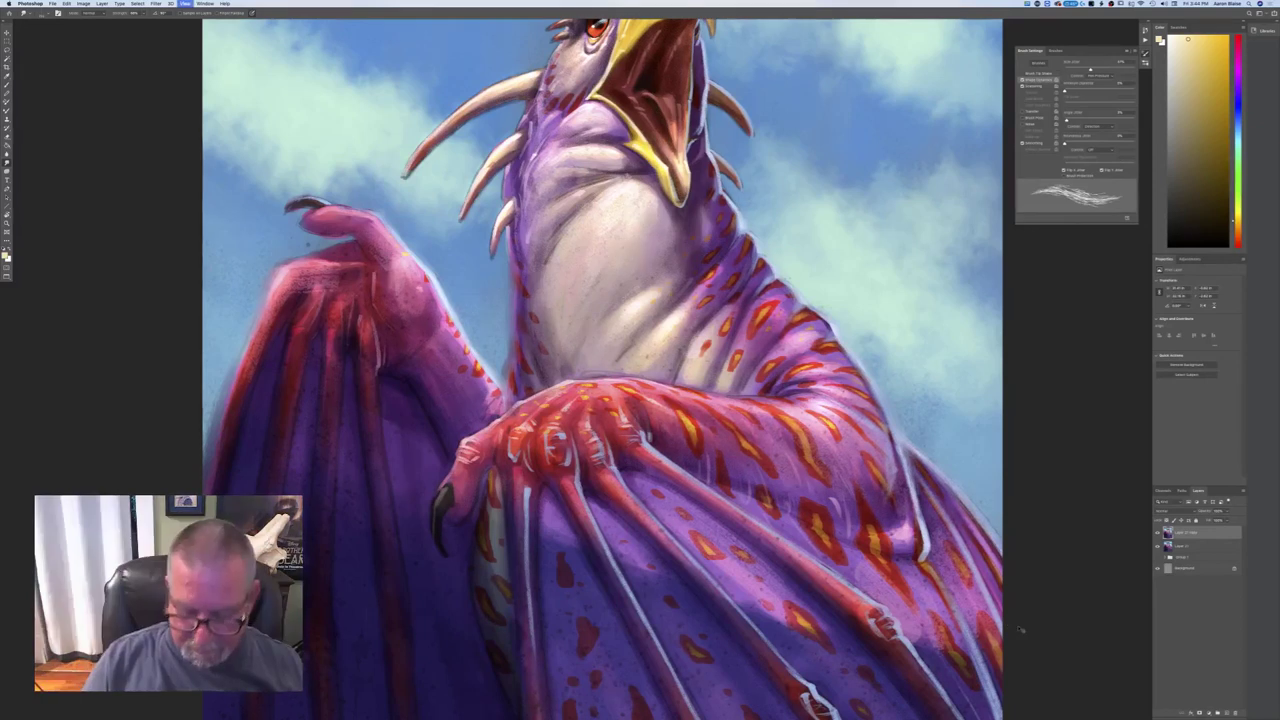
key("super+0")
key("super+equal")
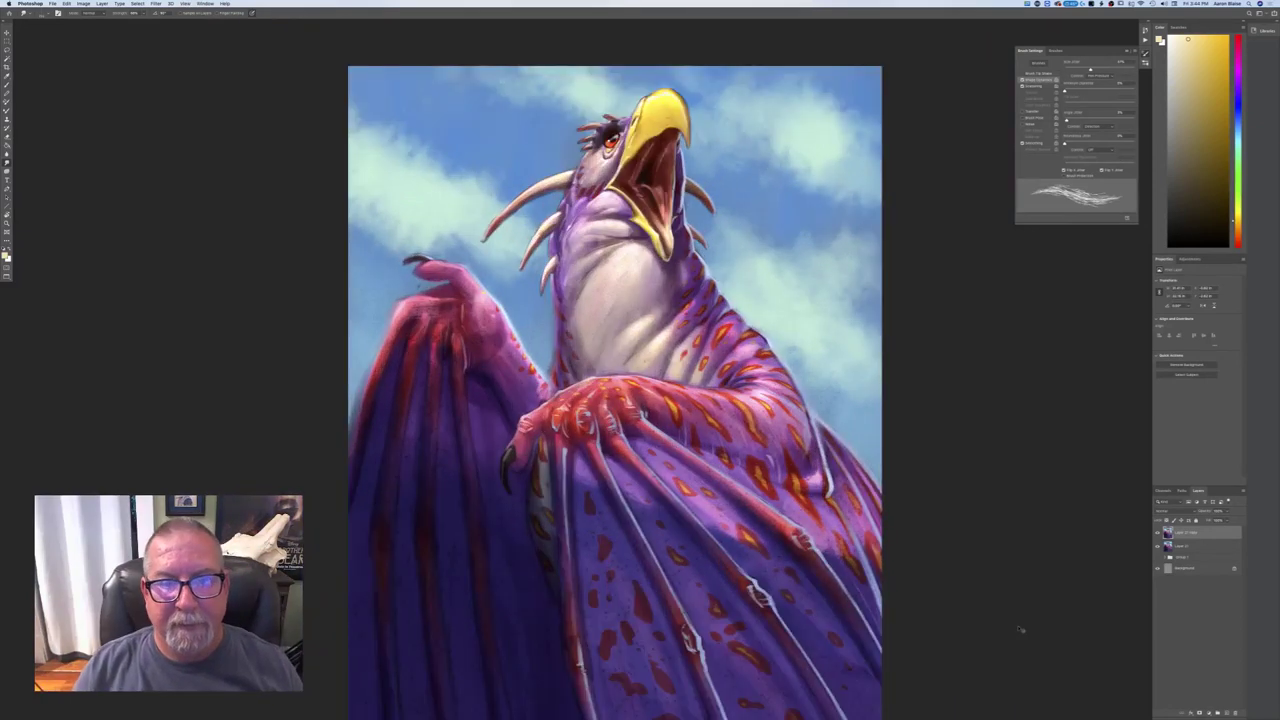
left_click_drag(231, 459, 192, 608)
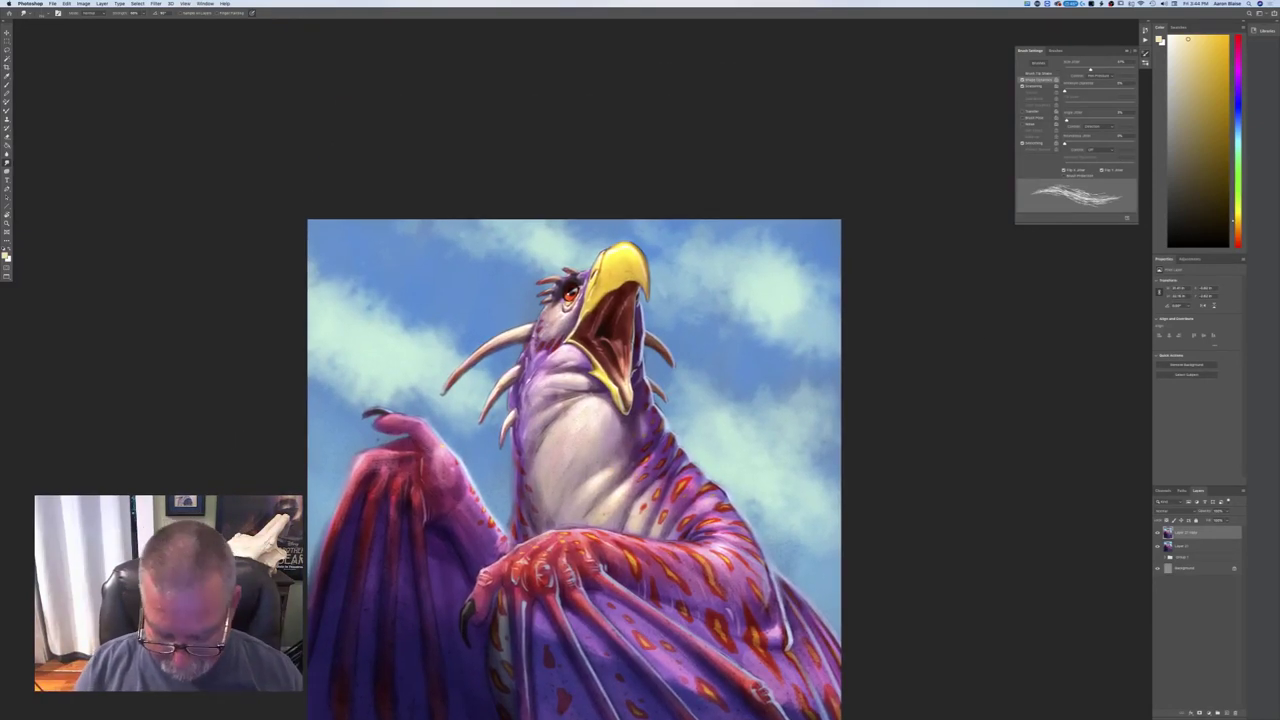
key("super+equal")
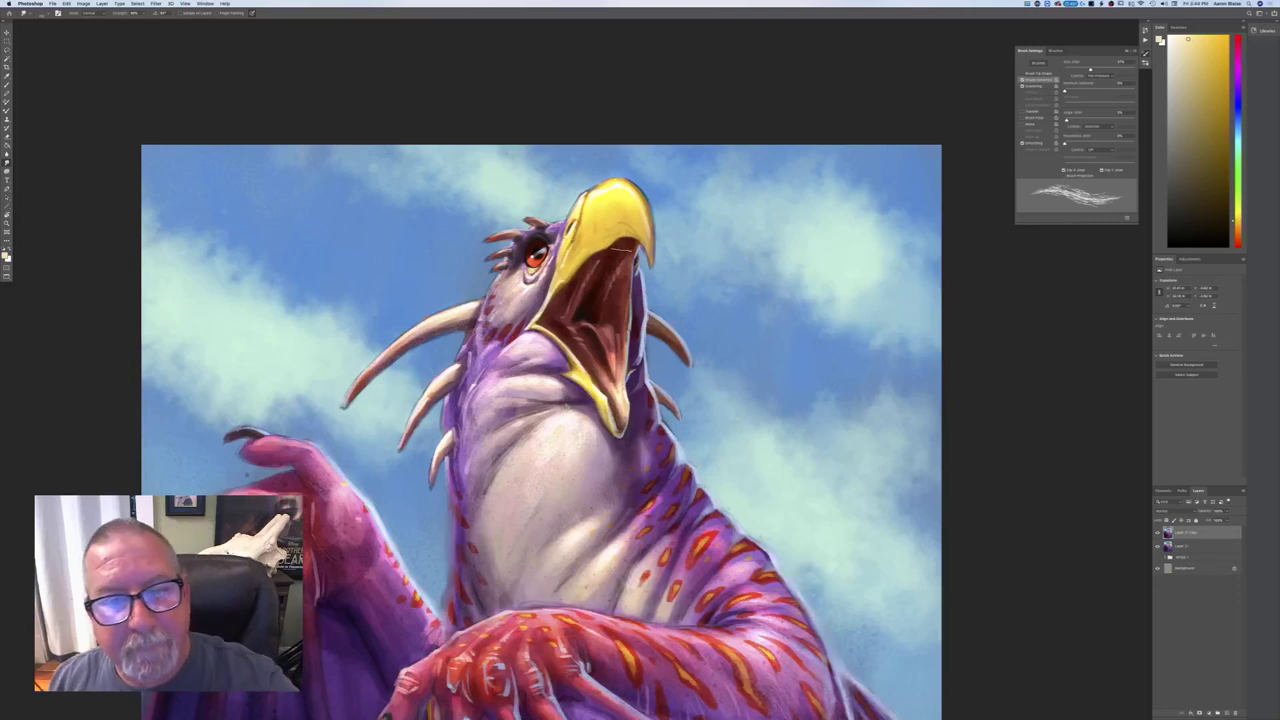
- Sample the sky blue beside the beak as the foreground colour and switch to the Brush tool
left_click(5, 256)
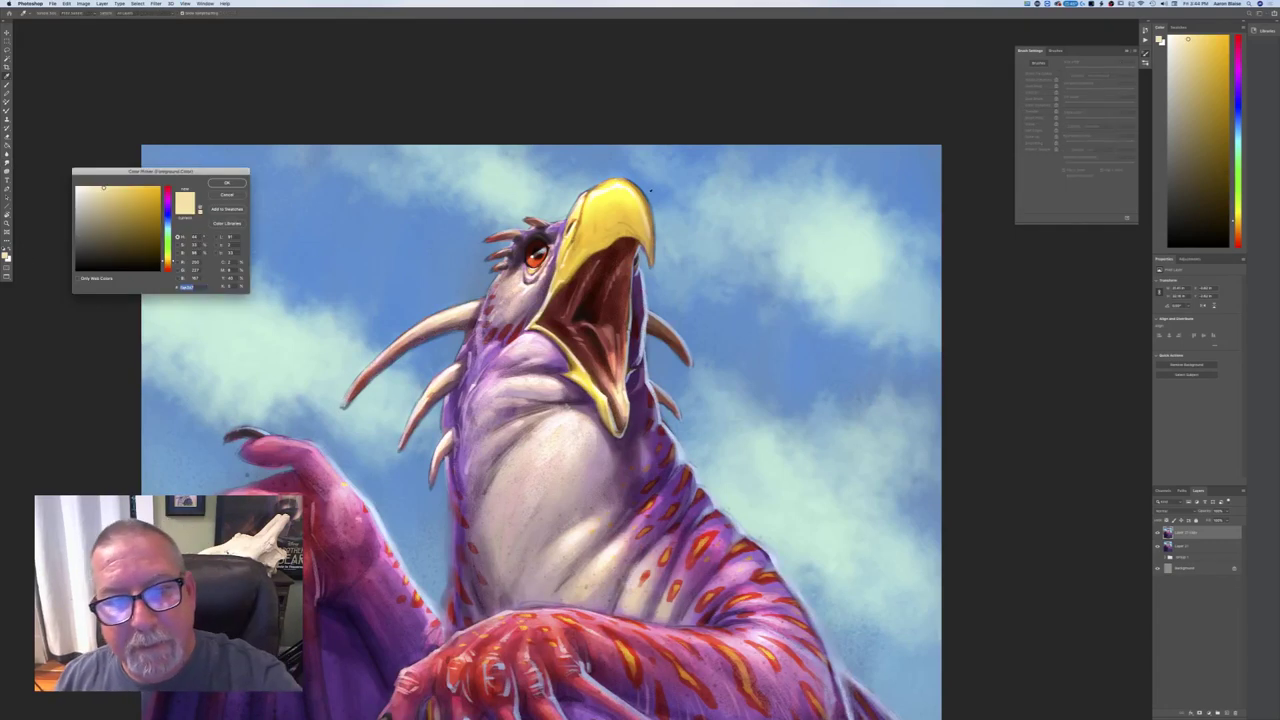
left_click(650, 191)
left_click(227, 183)
left_click(7, 85)
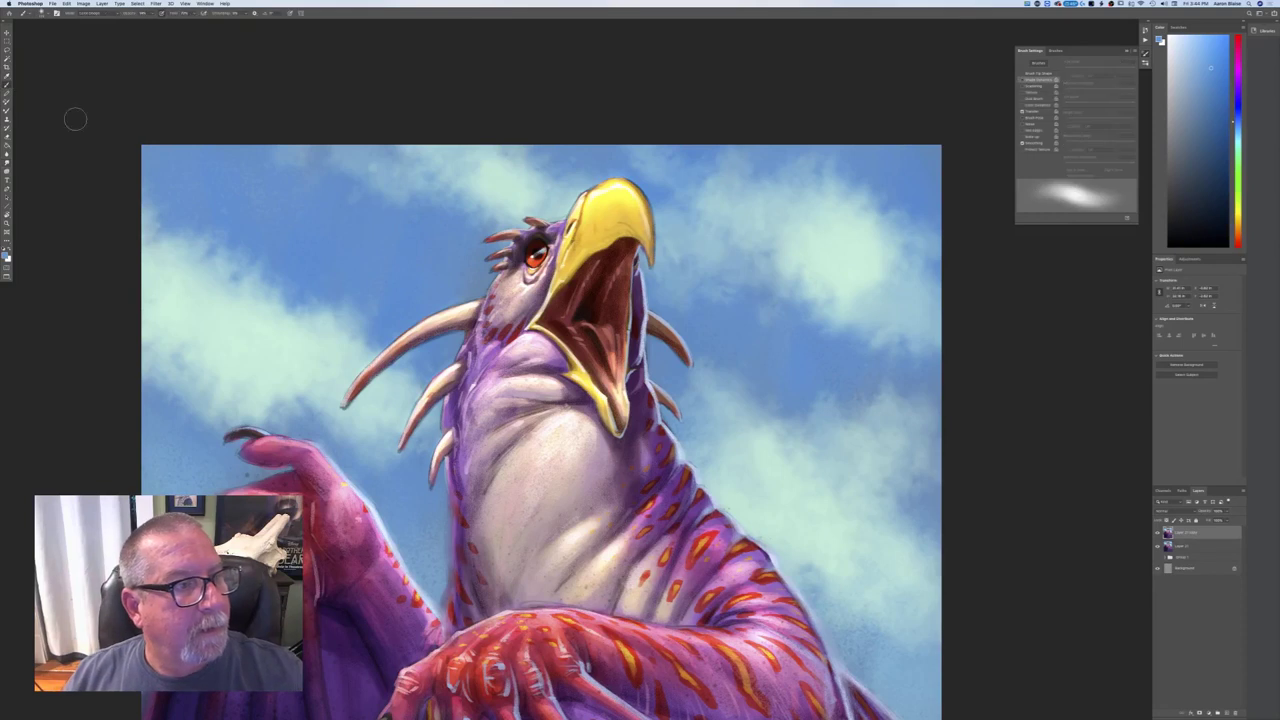
- Raise the brush's opacity to 100%
left_click(98, 15)
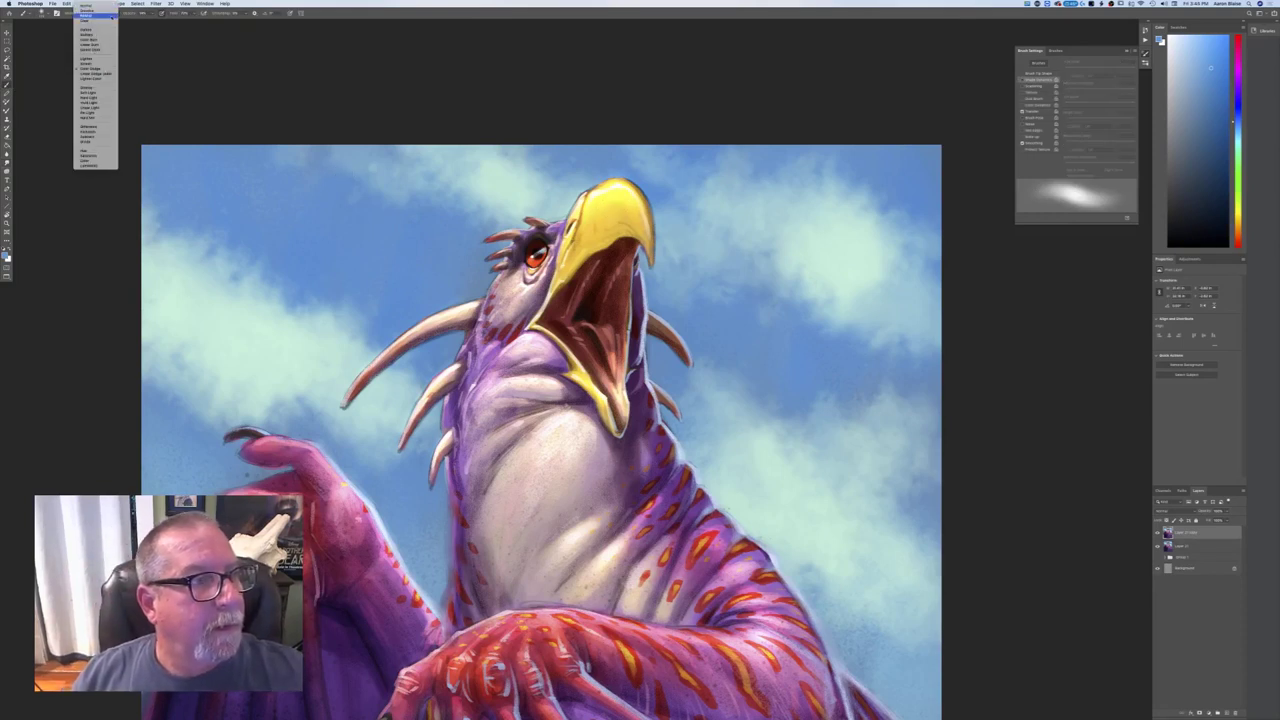
left_click(150, 13)
left_click(151, 13)
left_click_drag(153, 21, 190, 29)
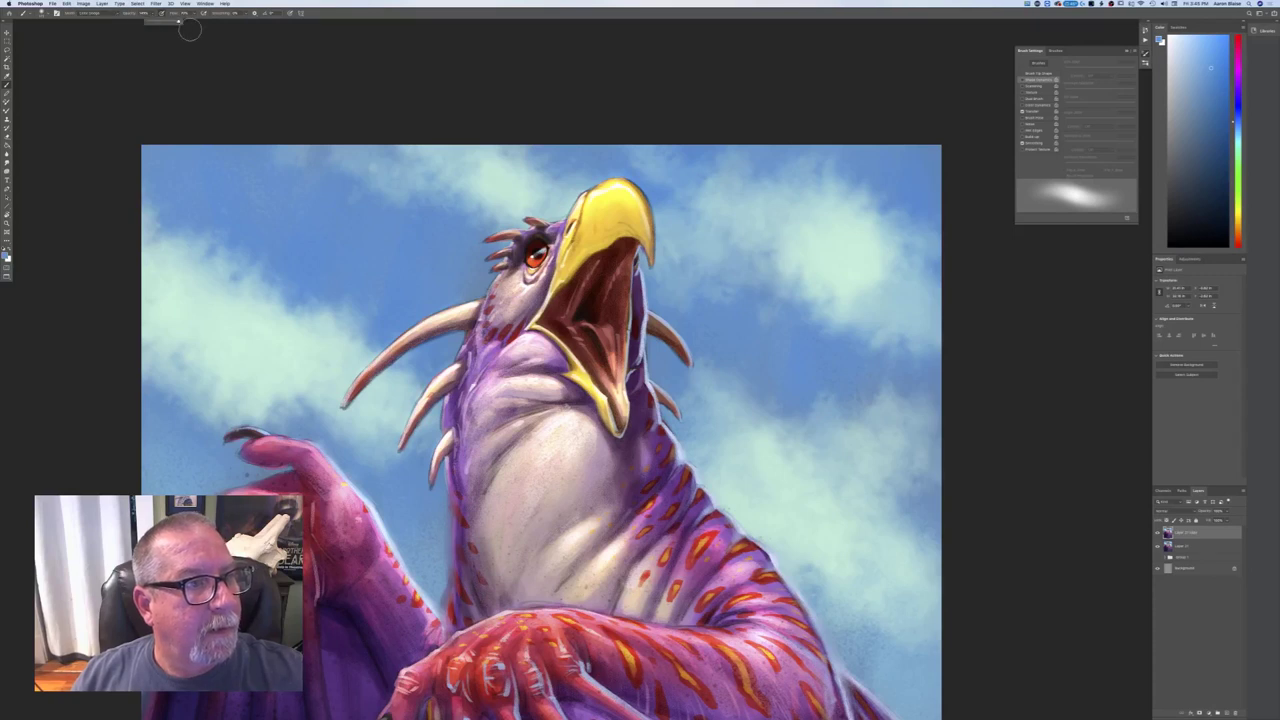
left_click(26, 14)
left_click(123, 83)
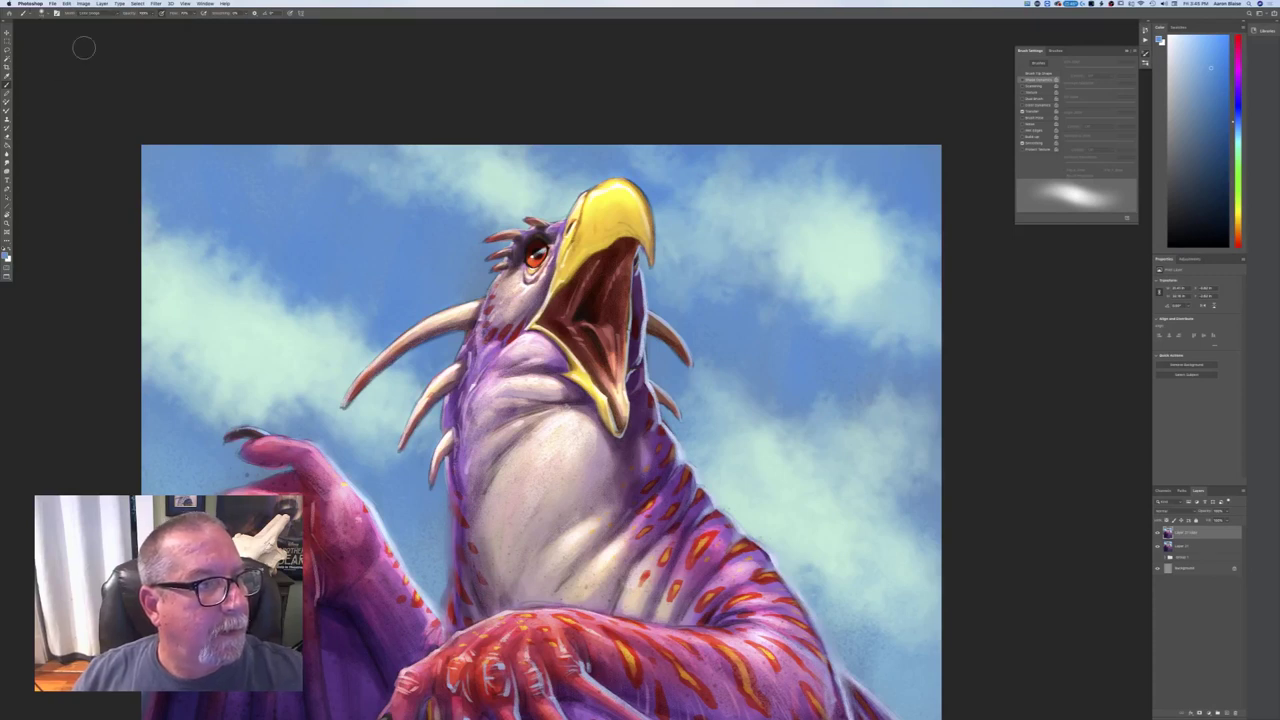
- Choose a textured, flat painting brush and set its blending mode to Normal
left_click(42, 13)
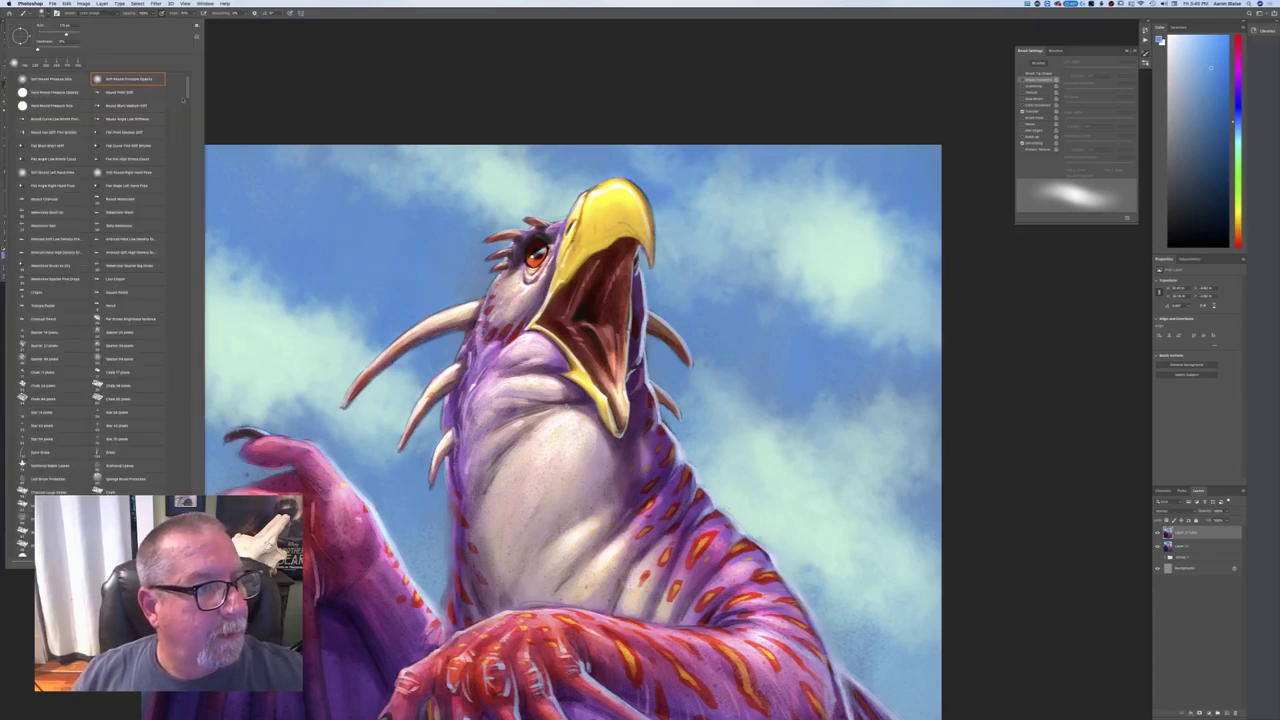
left_click_drag(186, 90, 168, 45)
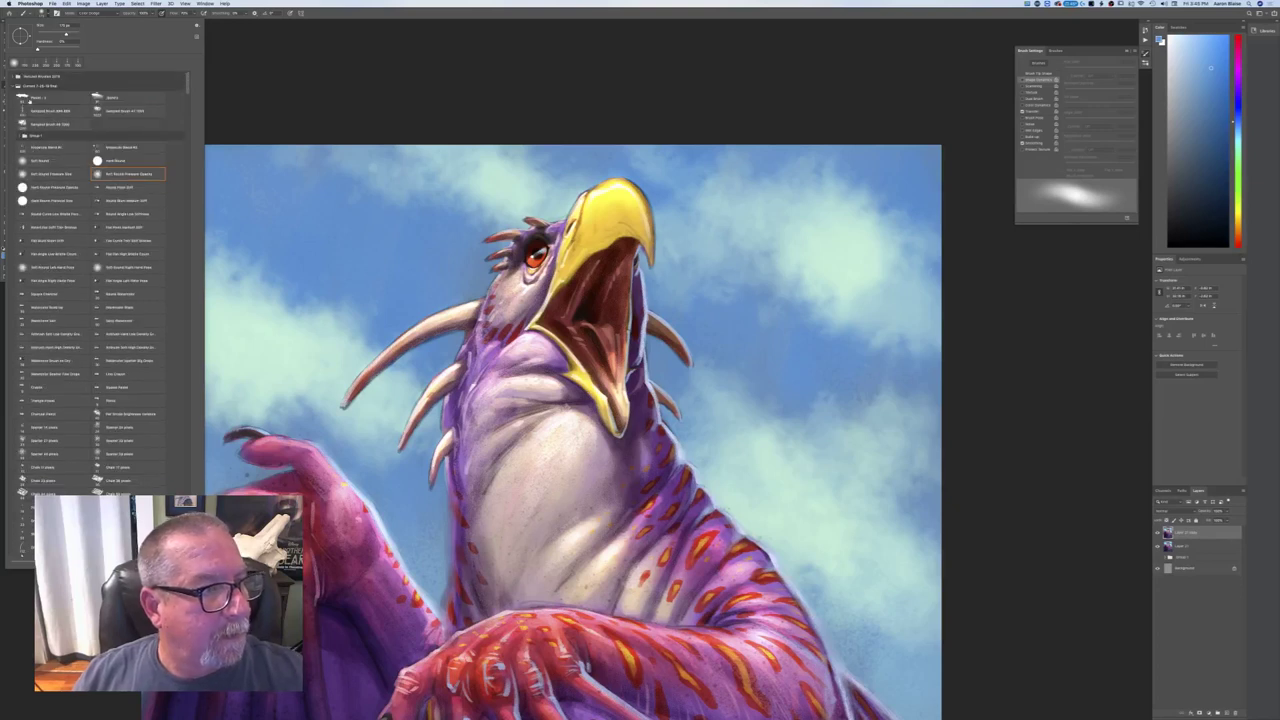
left_click(32, 98)
left_click(645, 200)
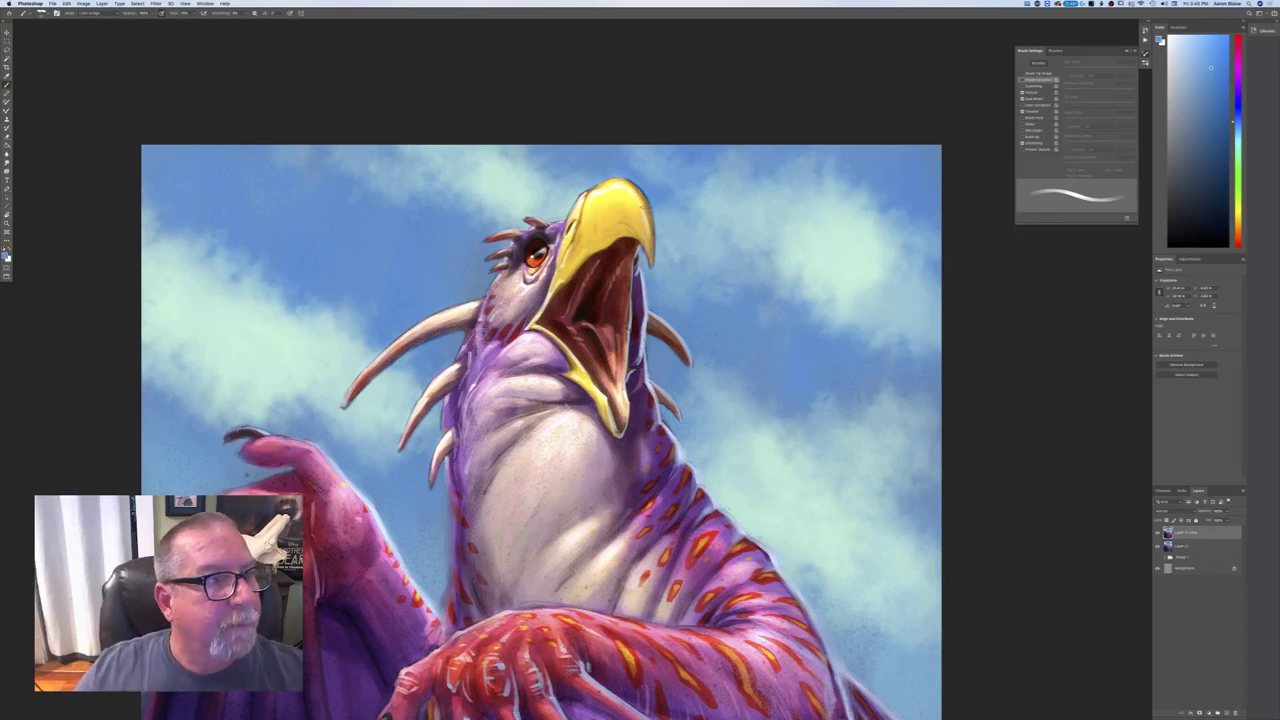
left_click(88, 12)
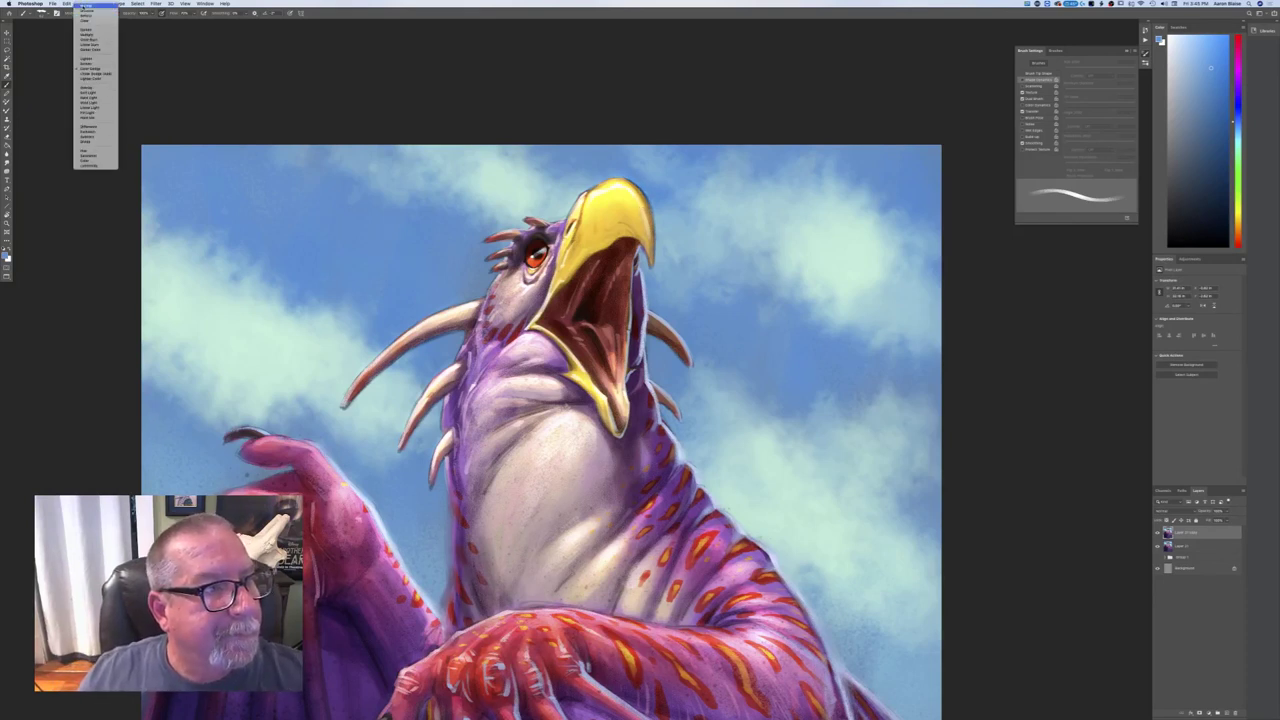
left_click(86, 6)
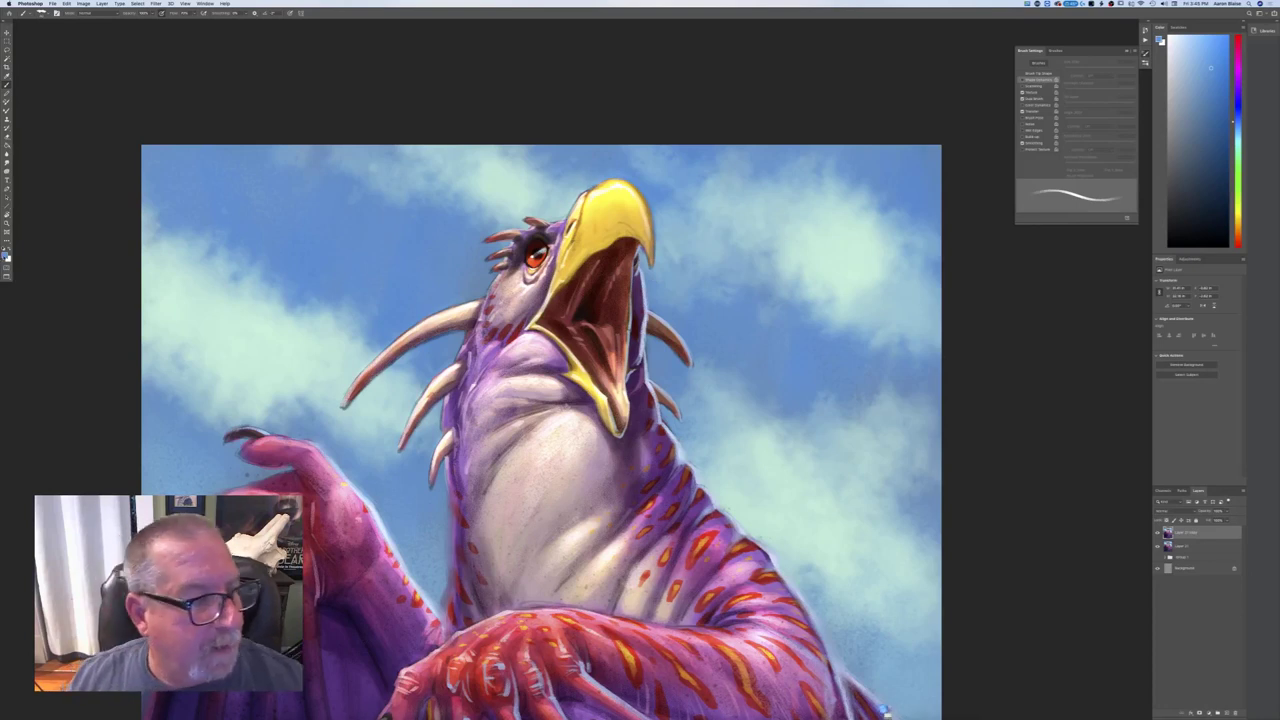
- Resample blues from the sky and paint them around the creature's head to clean up the background beside its edges
left_click(5, 255)
left_click(556, 200)
key("Return")
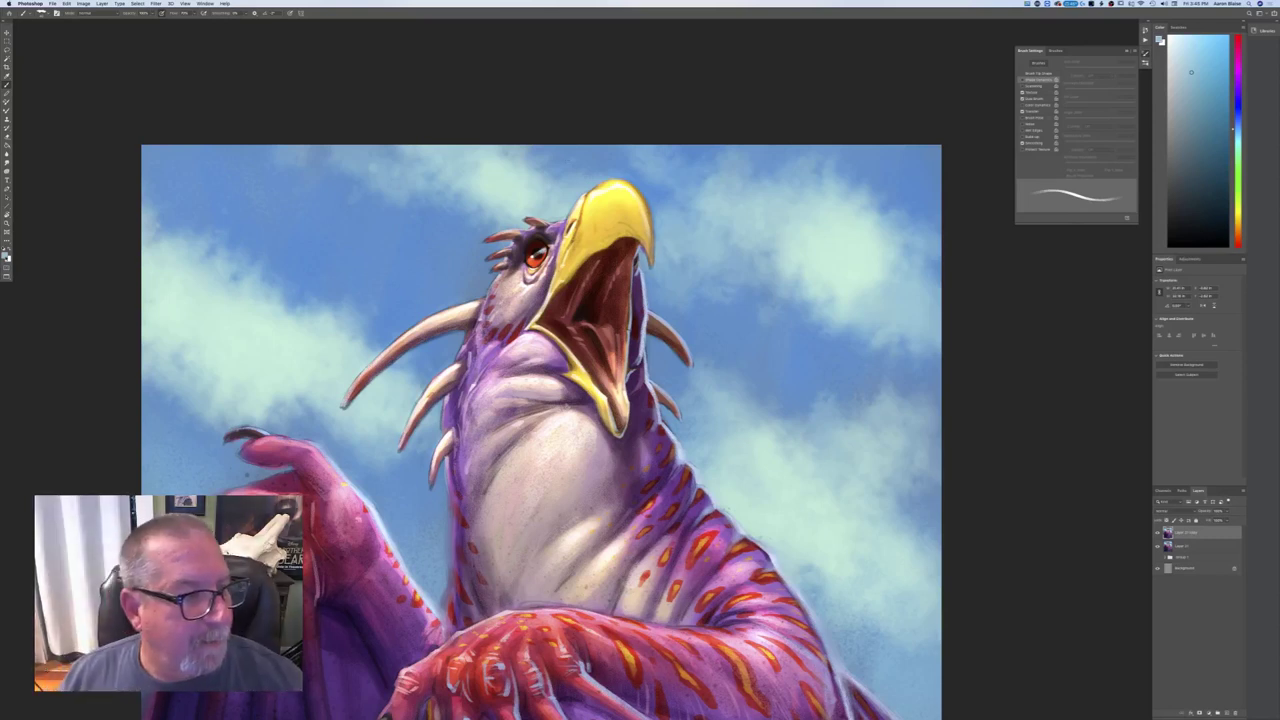
left_click(7, 259)
left_click(227, 184)
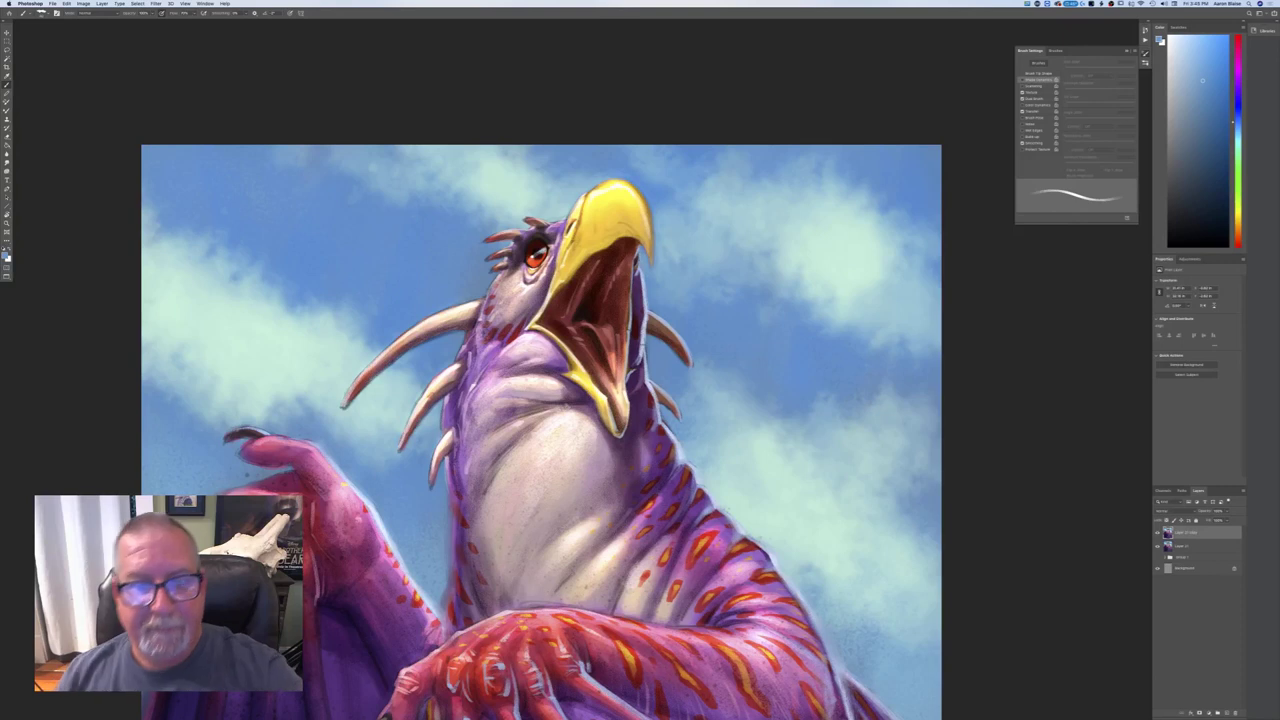
key("super+minus")
key("super+minus")
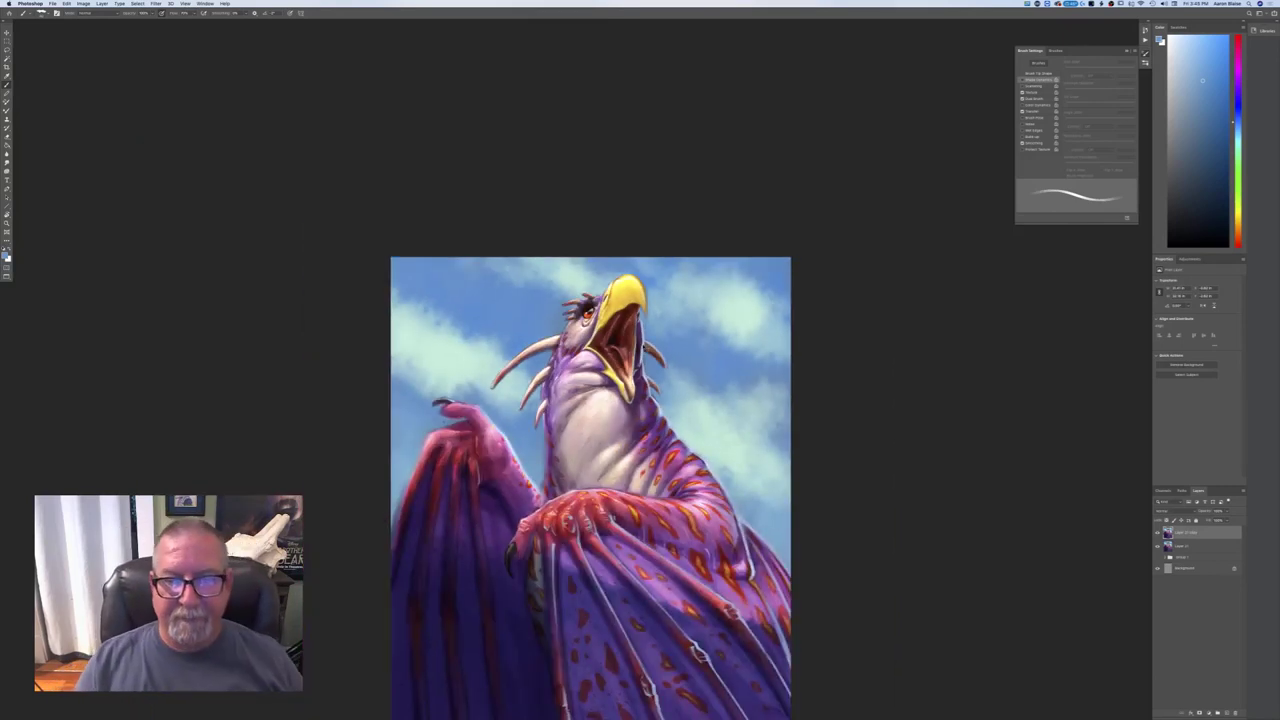
key("super+plus")
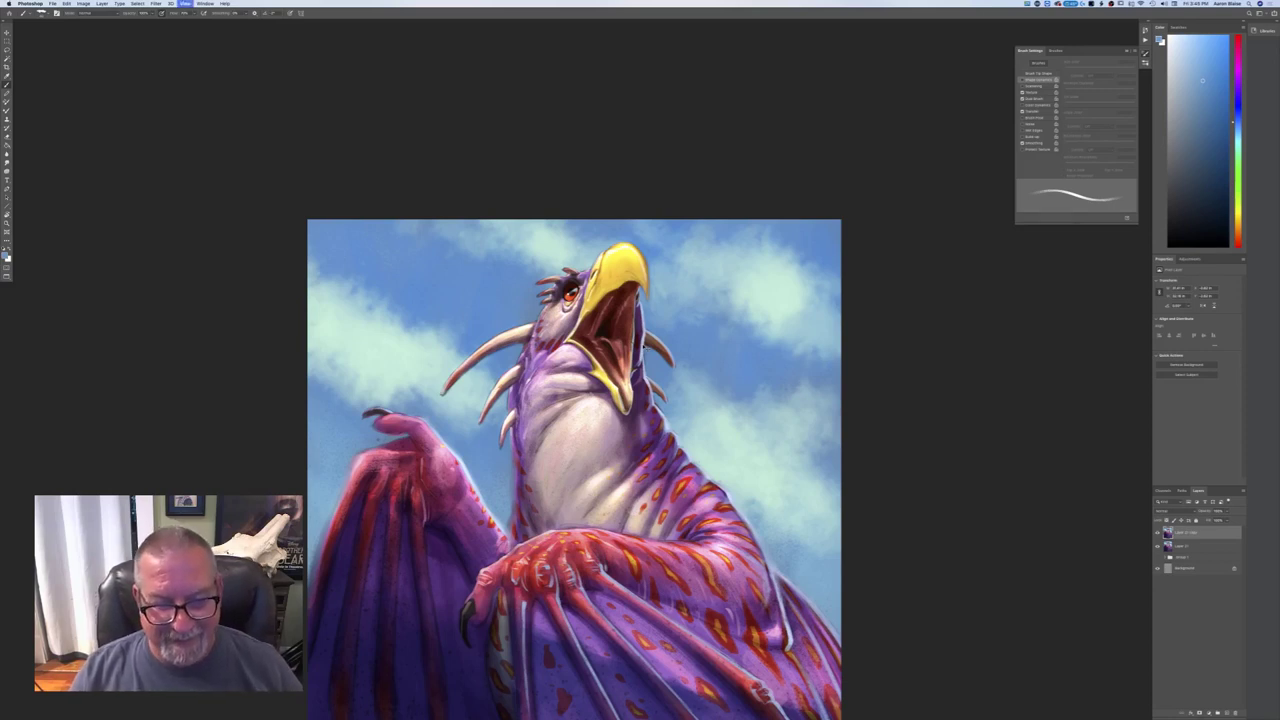
key("super+plus")
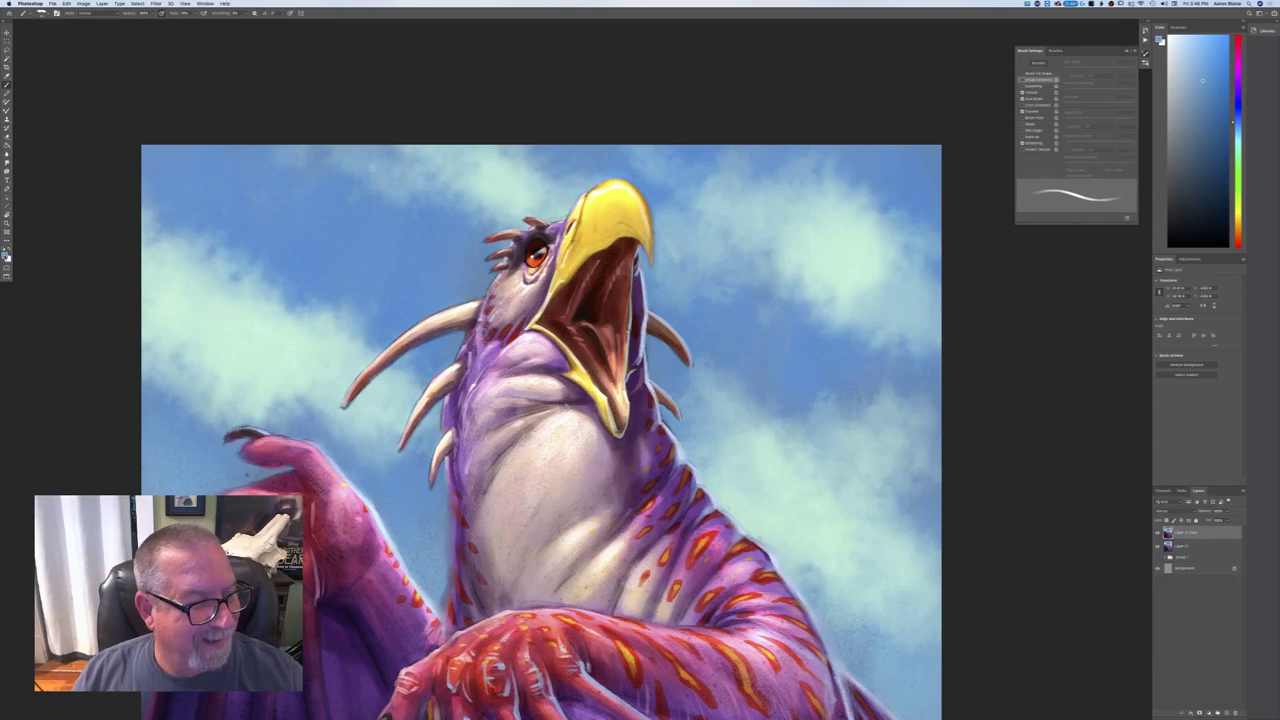
- Sample a near-white tone from the creature's neck and brush light highlights onto the upper throat
left_click(5, 256)
left_click(473, 417)
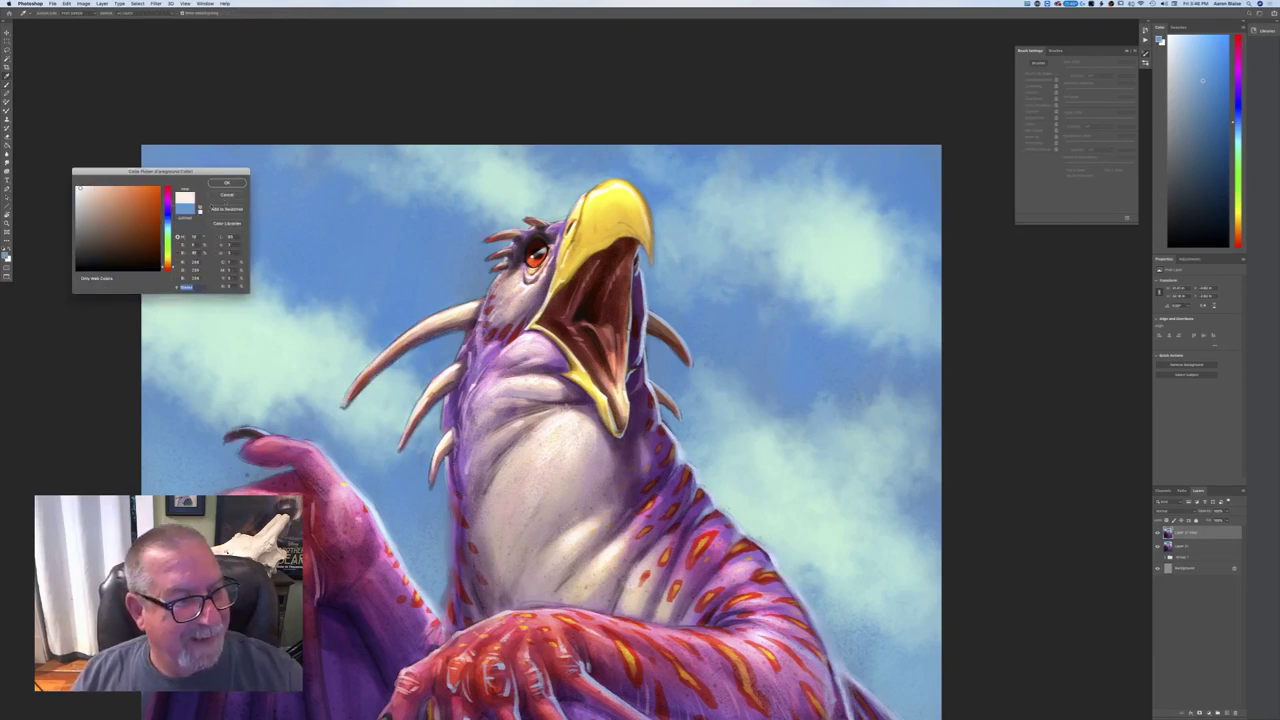
left_click(227, 183)
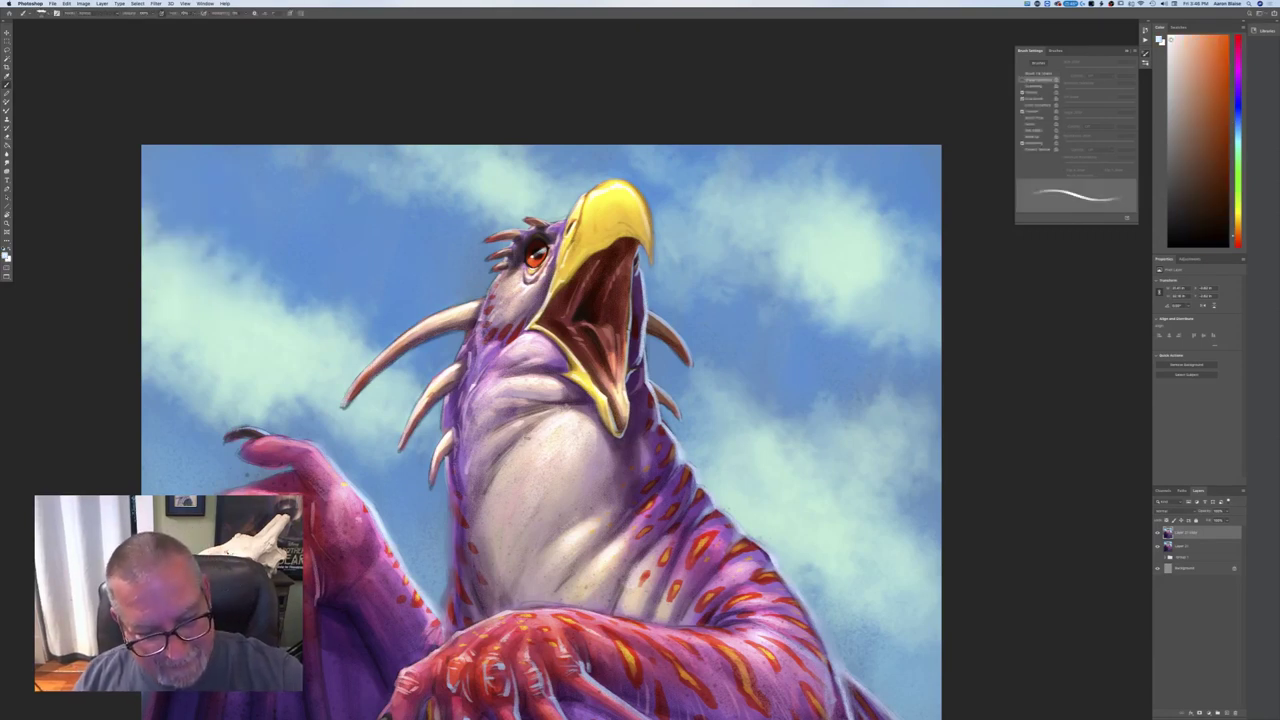
mouse_move(519, 447)
left_mouse_down()
mouse_move(493, 481)
mouse_move(495, 463)
left_mouse_up()
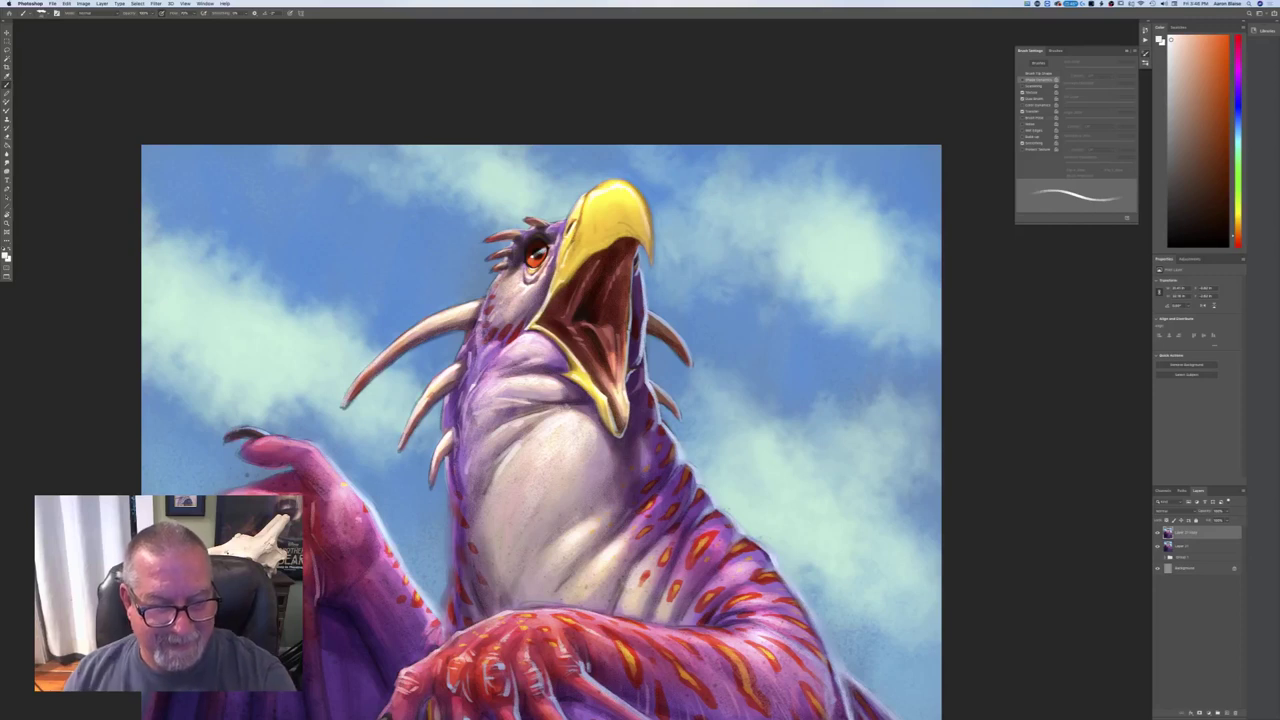
- Check the overall composition of the creature painting at reduced and fitted size, and collapse the brush settings
key("super+minus")
key("super+minus")
key("super+minus")
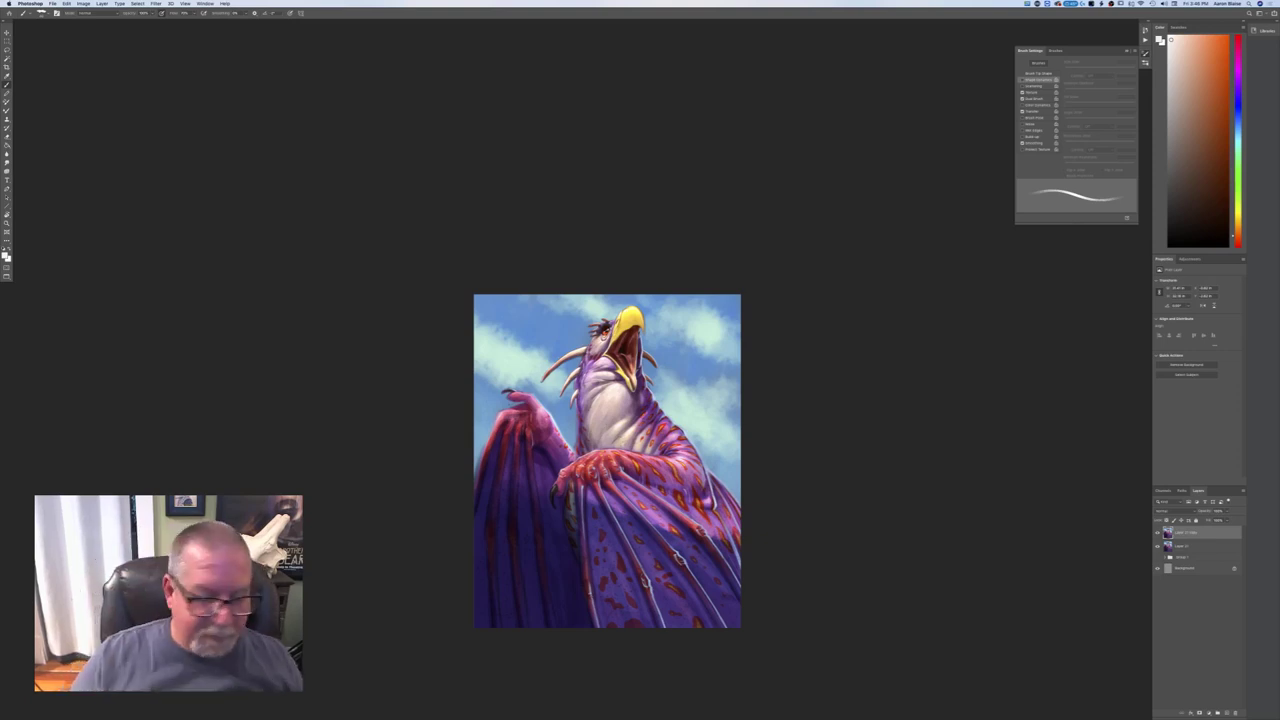
key("super+0")
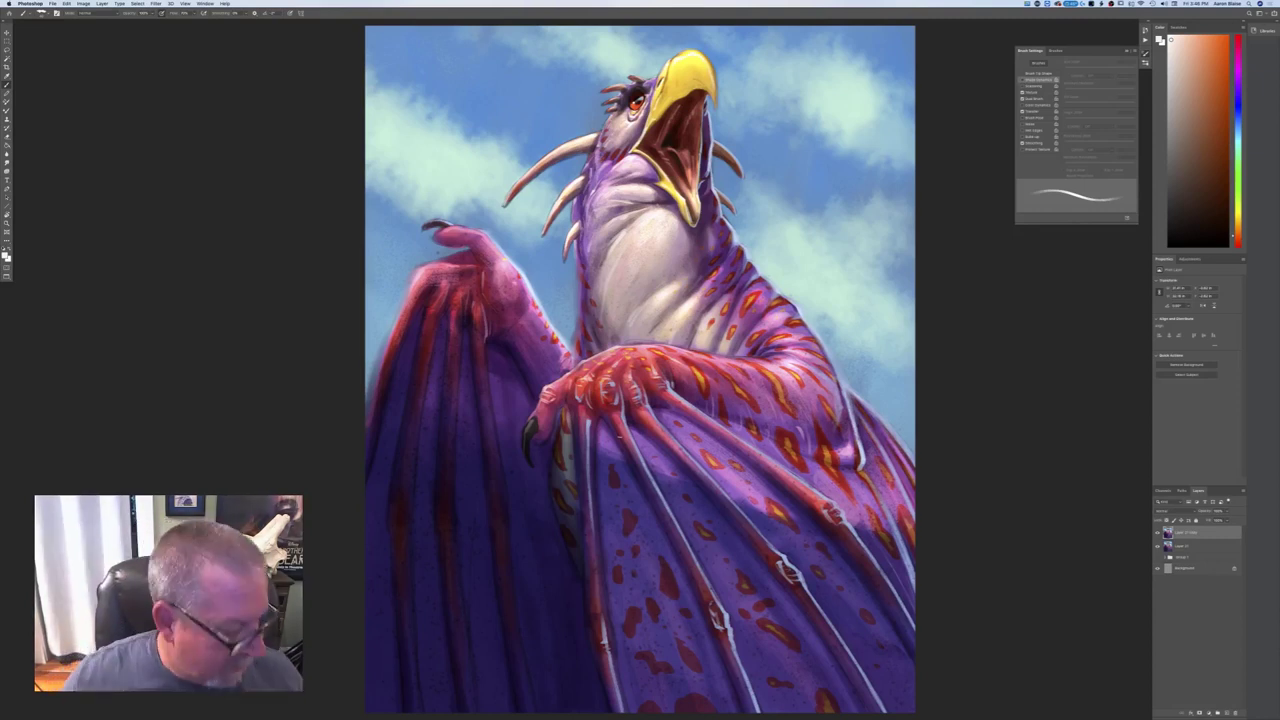
key("ctrl+plus")
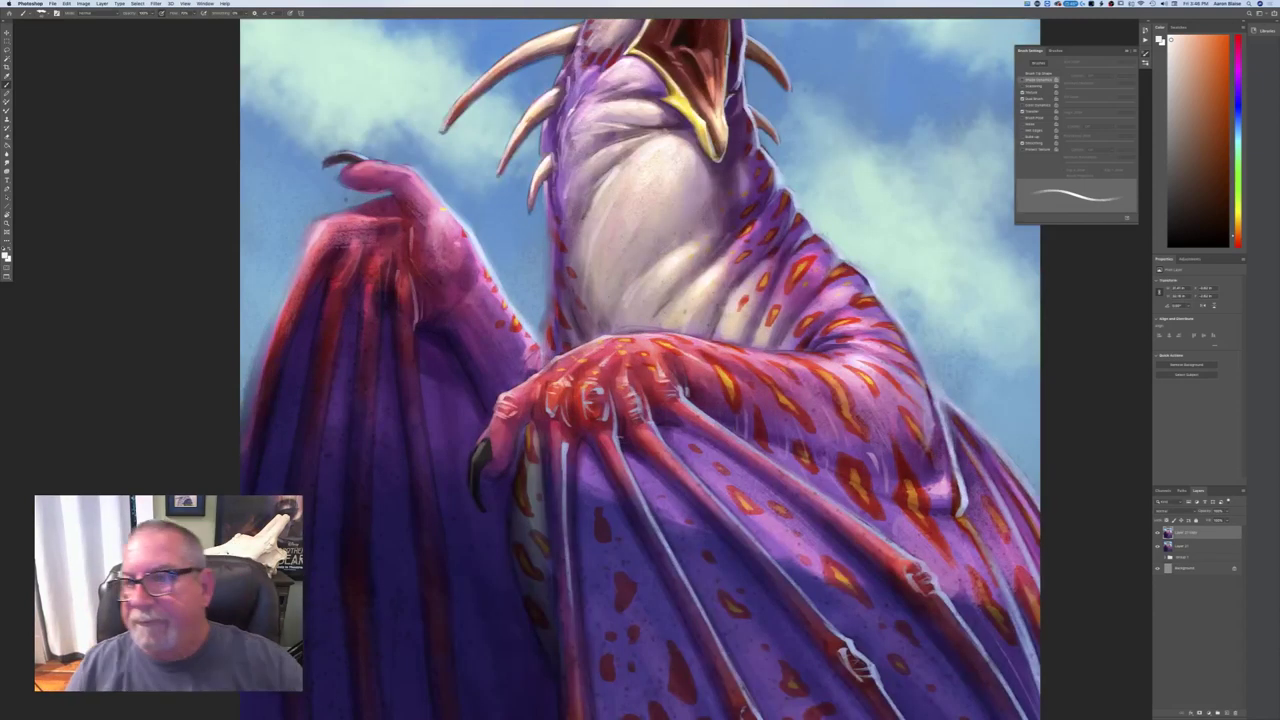
left_click(1126, 51)
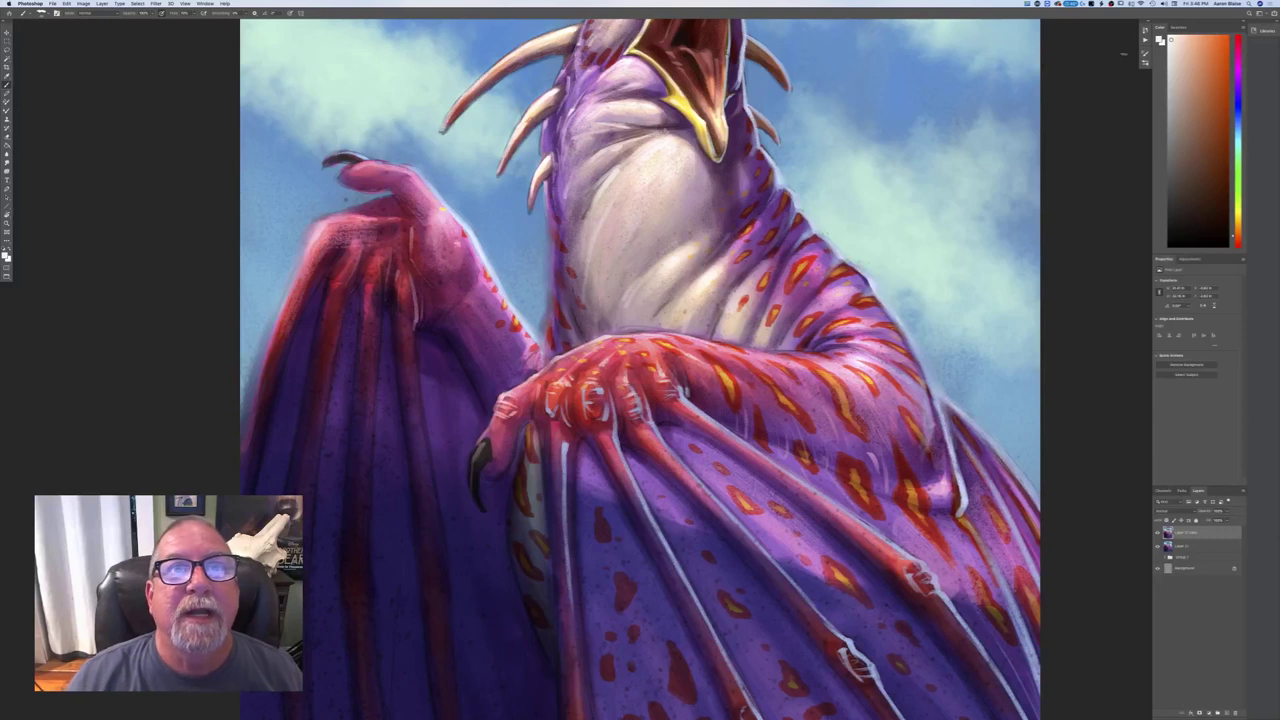
- Examine the creature's head, neck, raised hand and wings up close, and fit the whole painting back in view
left_click_drag(341, 401, 323, 533)
key("super+minus")
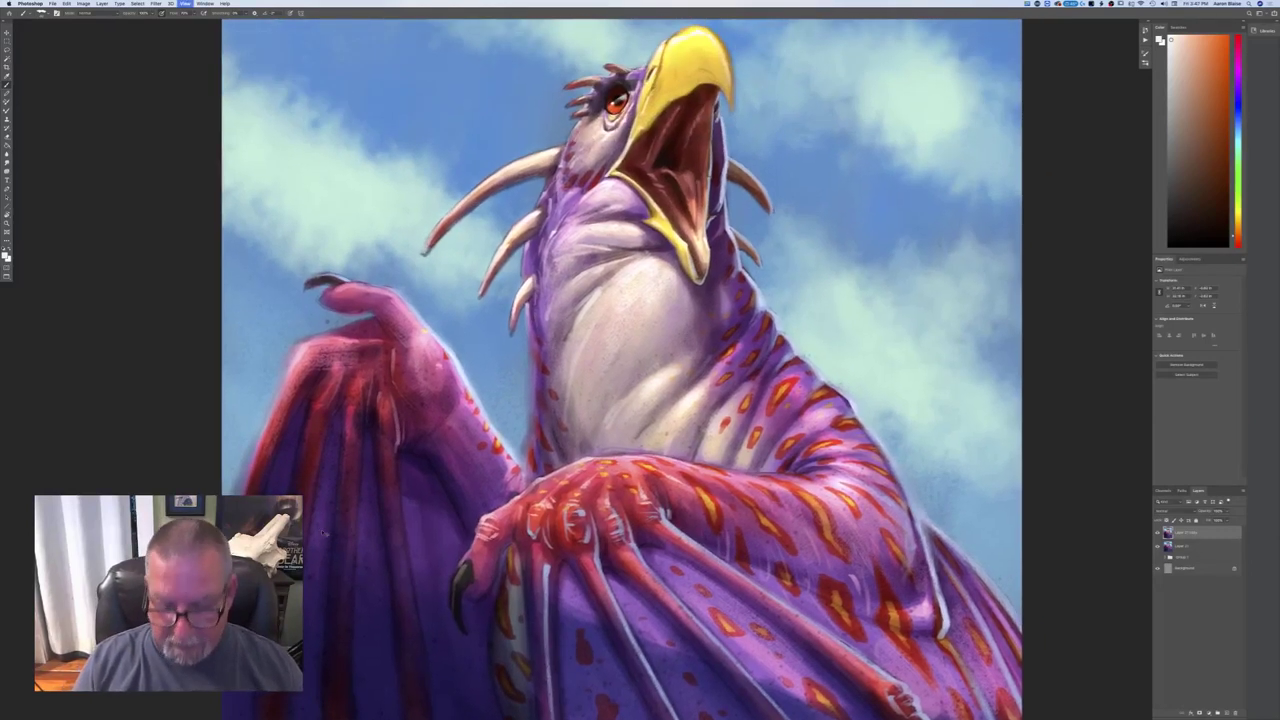
key("super+plus")
left_click_drag(345, 409, 338, 533)
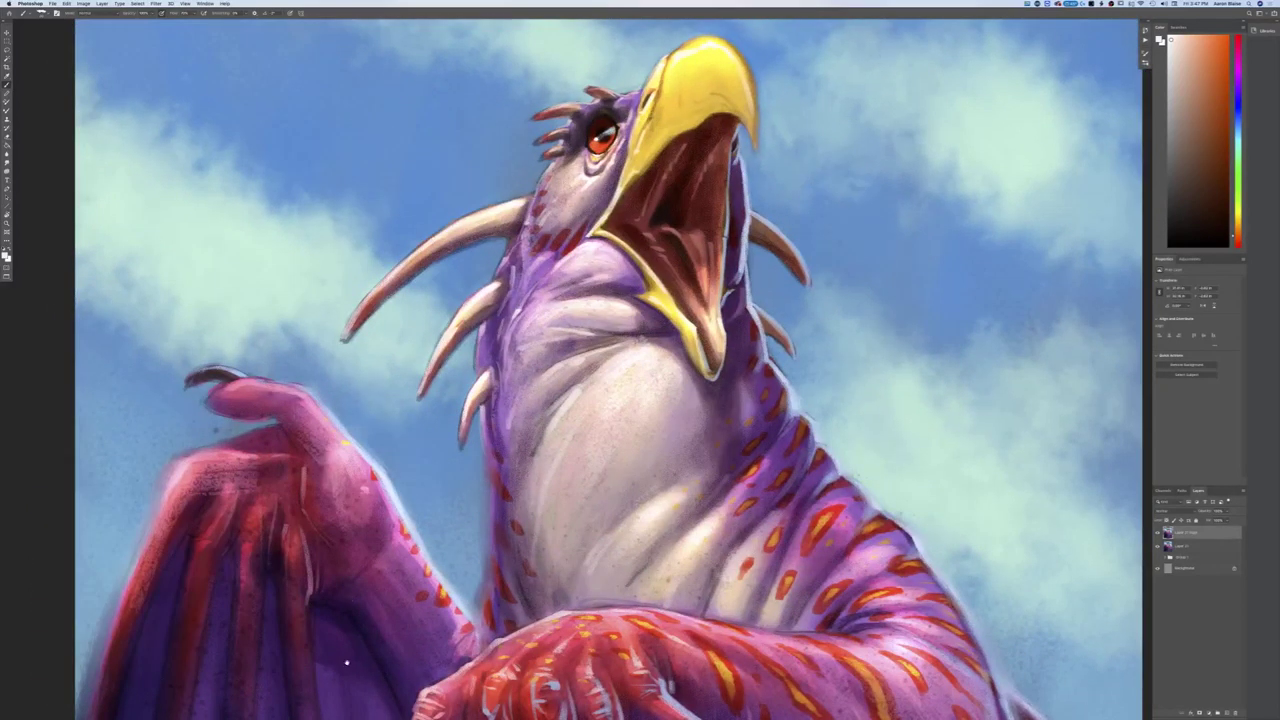
mouse_move(347, 662)
left_mouse_down()
mouse_move(354, 620)
mouse_move(338, 672)
left_mouse_up()
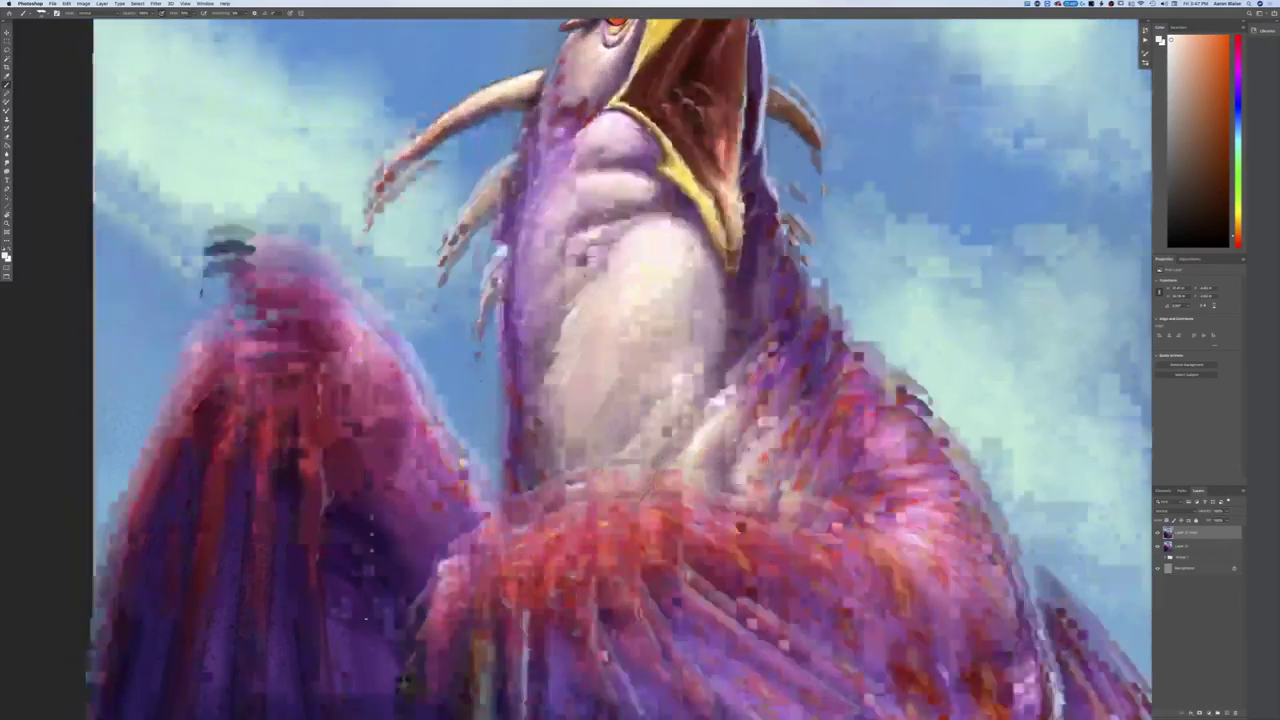
left_click_drag(366, 618, 383, 480)
key("super+0")
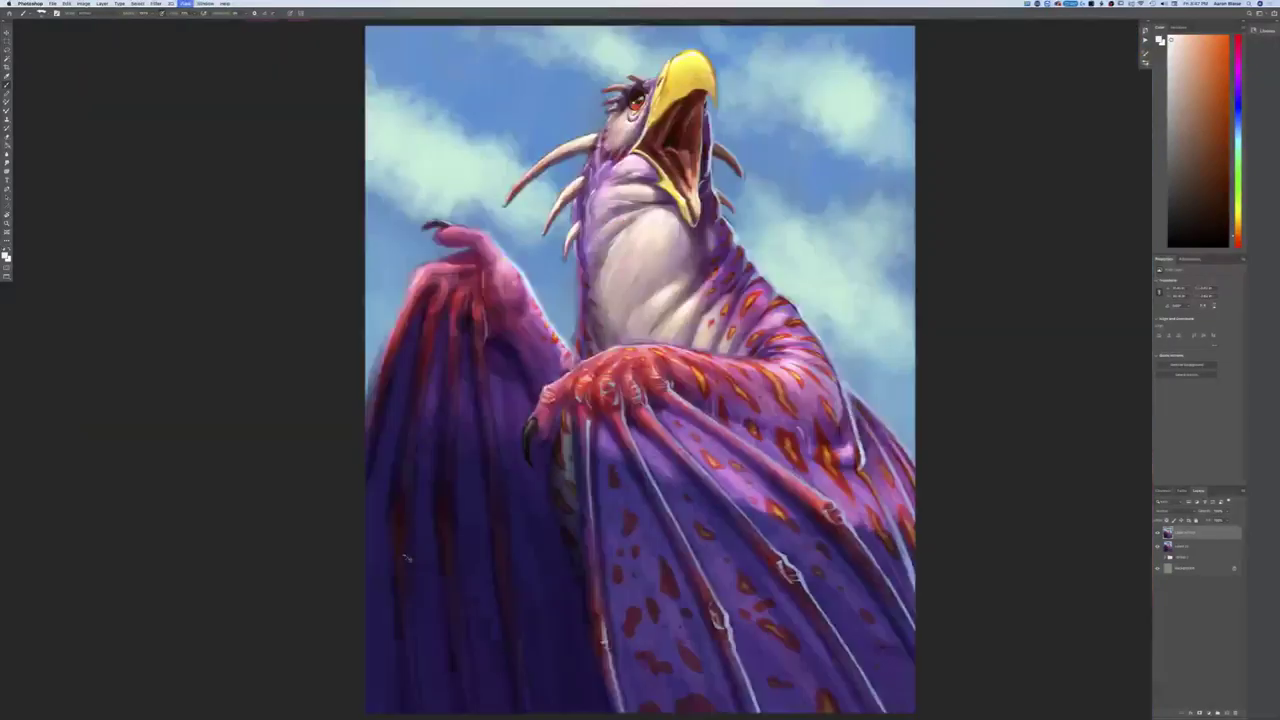